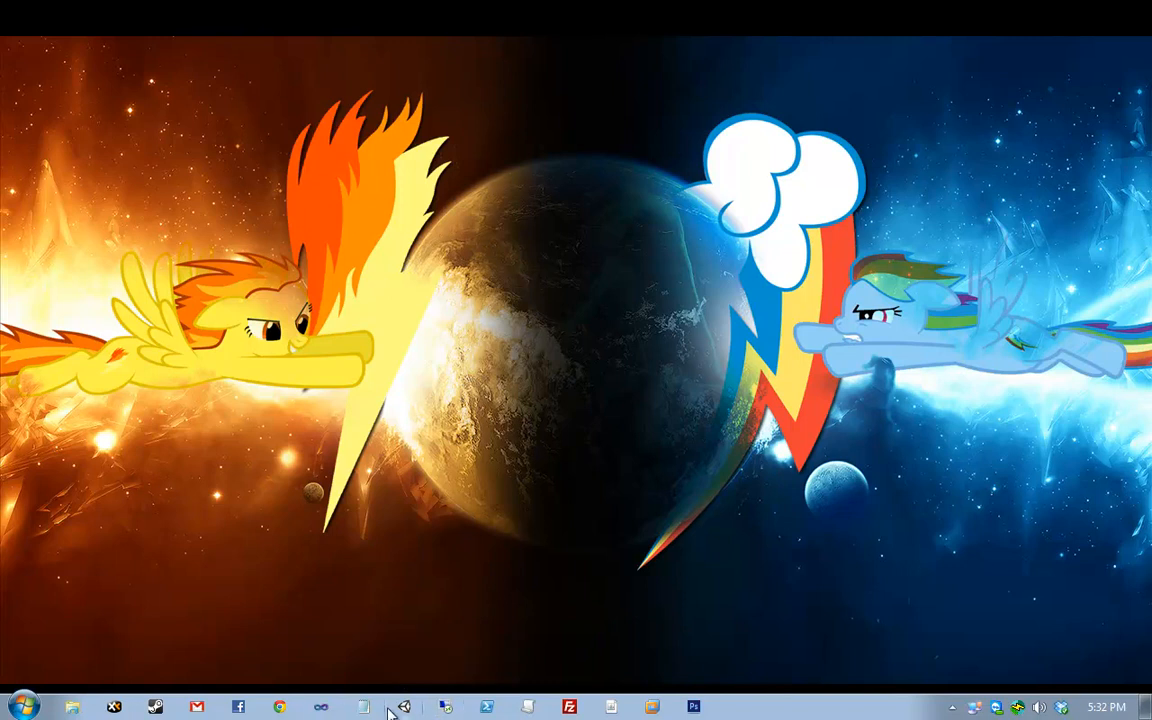
- Switch the Project Wizard to Create New Project after glancing at the recent projects list
{"action": "mouse_move", "coordinate": [399, 708]}
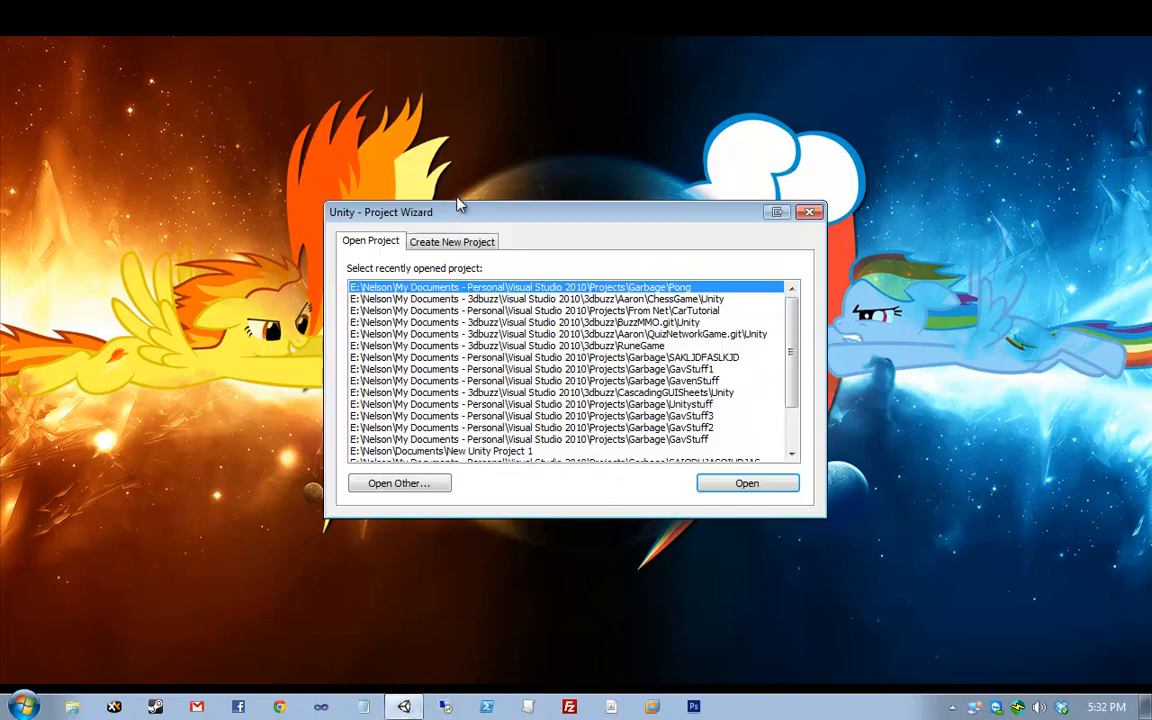
{"action": "left_click", "coordinate": [452, 240]}
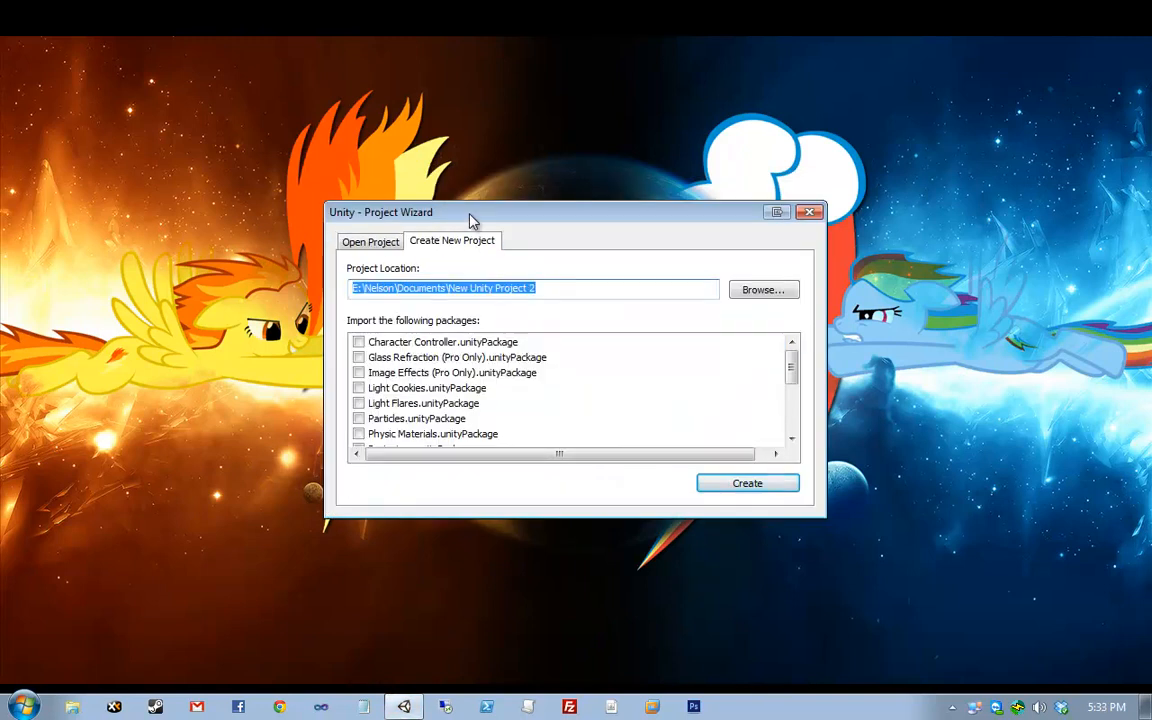
{"action": "left_click_drag", "start_coordinate": [470, 219], "coordinate": [469, 184]}
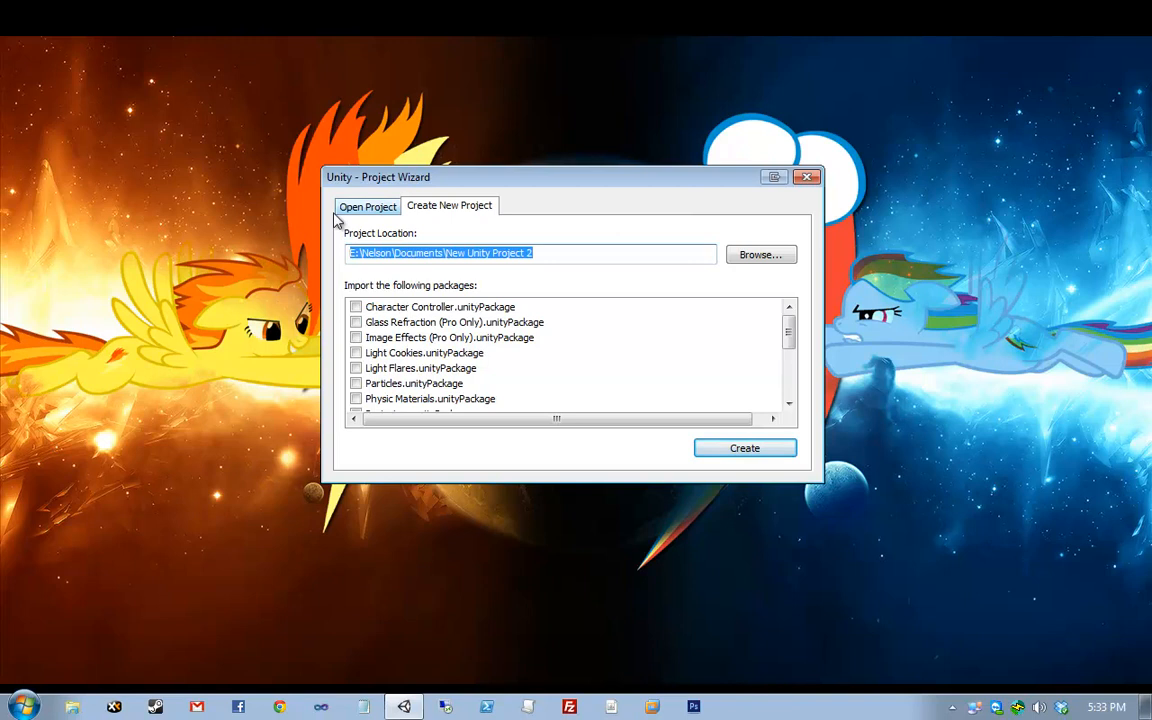
{"action": "left_click", "coordinate": [364, 207]}
{"action": "left_click", "coordinate": [410, 206]}
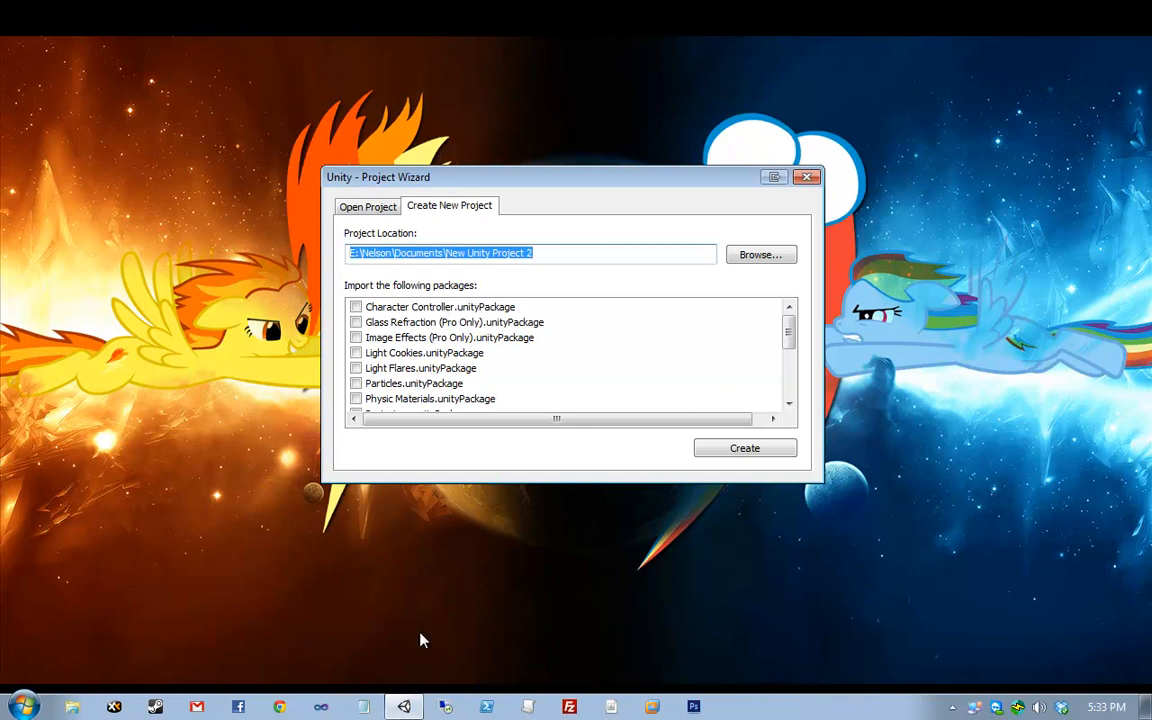
- Browse for a new location instead of the default New Unity Project 2 folder
{"action": "mouse_move", "coordinate": [415, 708]}
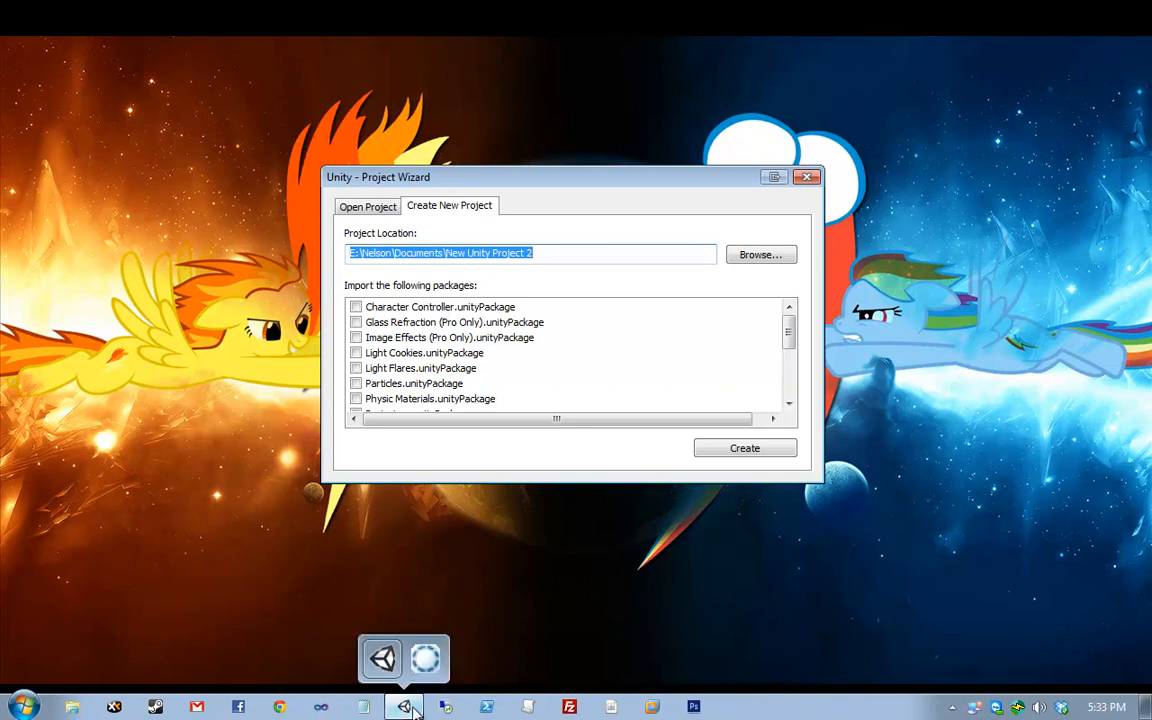
{"action": "left_click", "coordinate": [385, 208]}
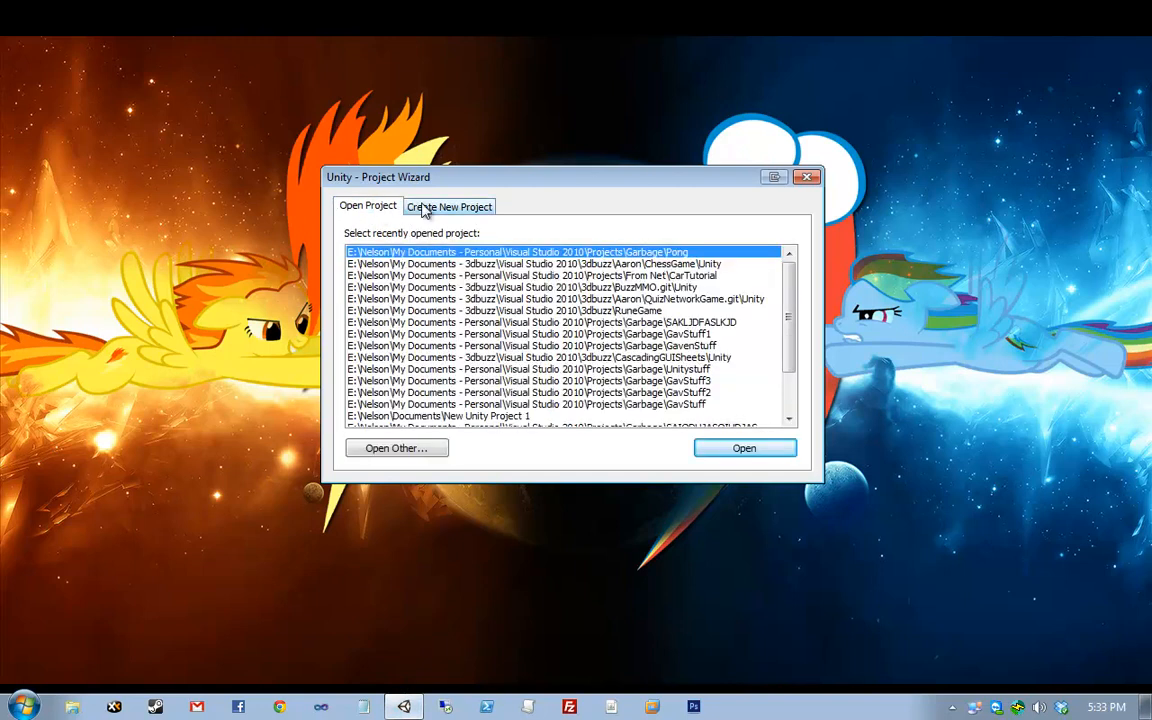
{"action": "left_click", "coordinate": [425, 209]}
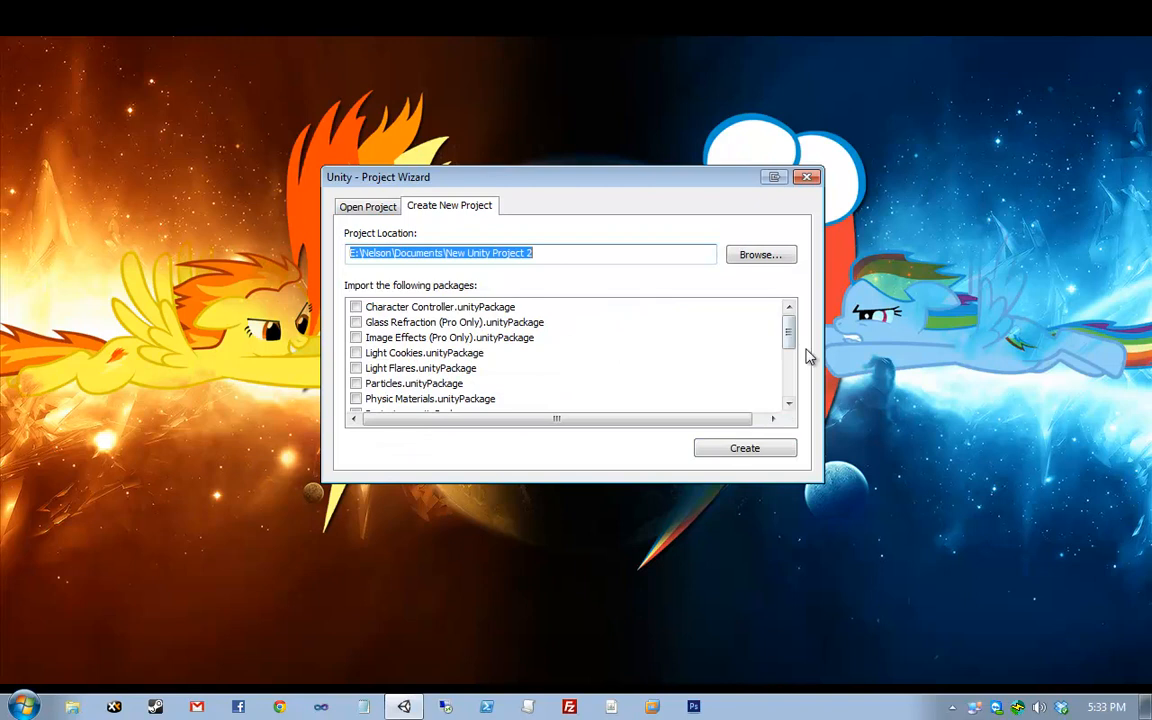
{"action": "left_click_drag", "start_coordinate": [792, 334], "coordinate": [769, 329]}
{"action": "left_click", "coordinate": [648, 249]}
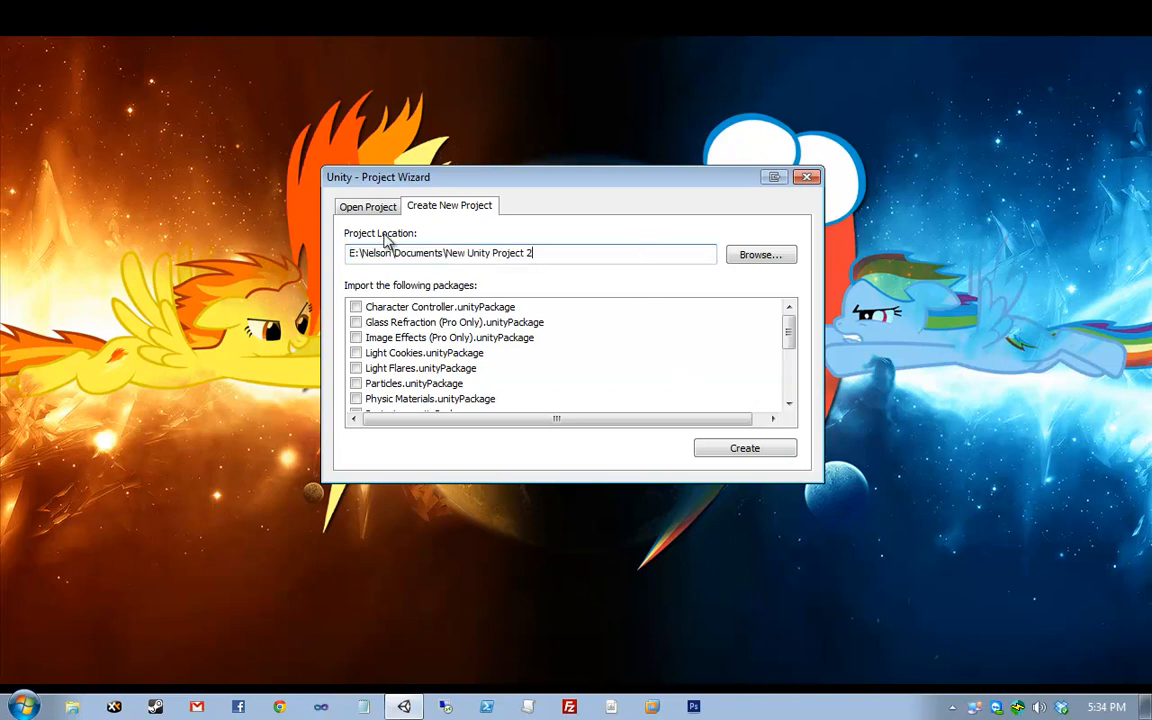
{"action": "left_click", "coordinate": [758, 258]}
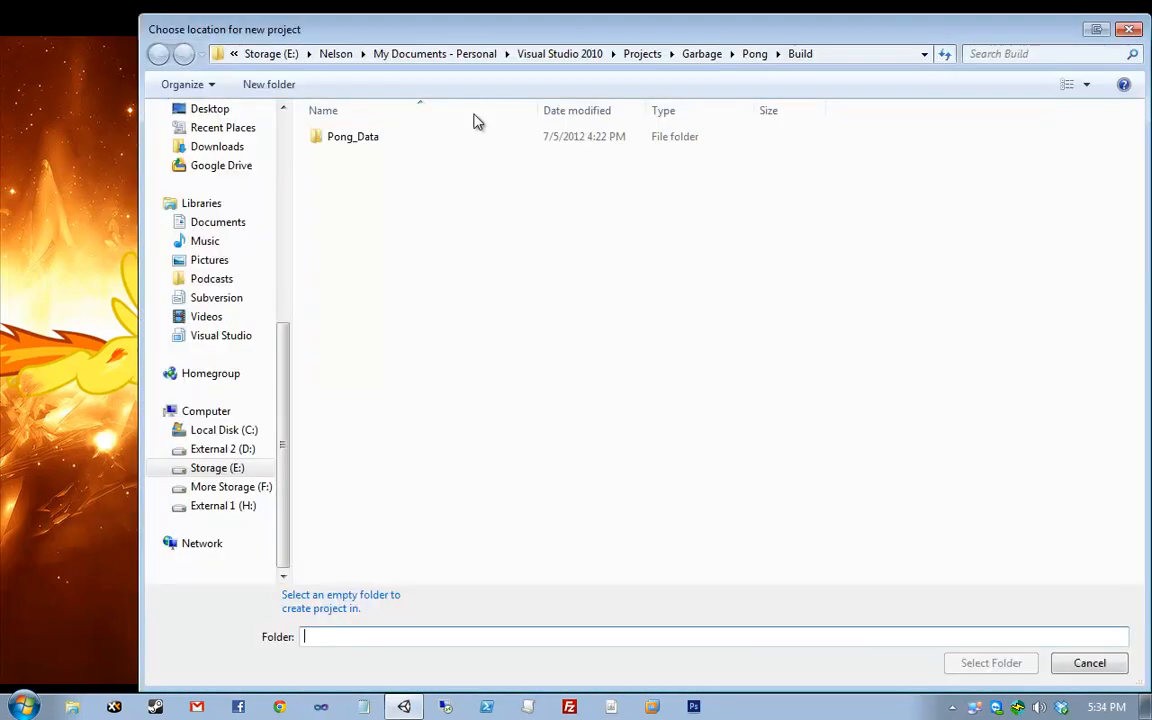
- Make a new Unity101 folder inside Garbage and select it as the project location
{"action": "left_click_drag", "start_coordinate": [476, 32], "coordinate": [360, 26]}
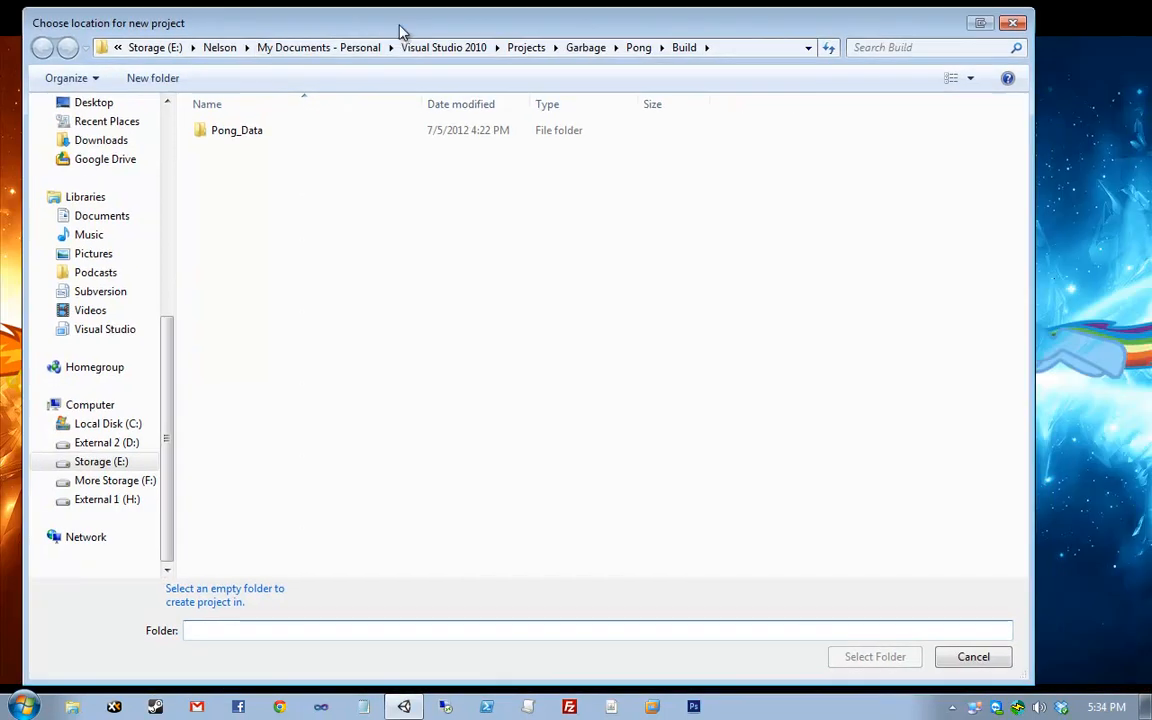
{"action": "left_click", "coordinate": [585, 47]}
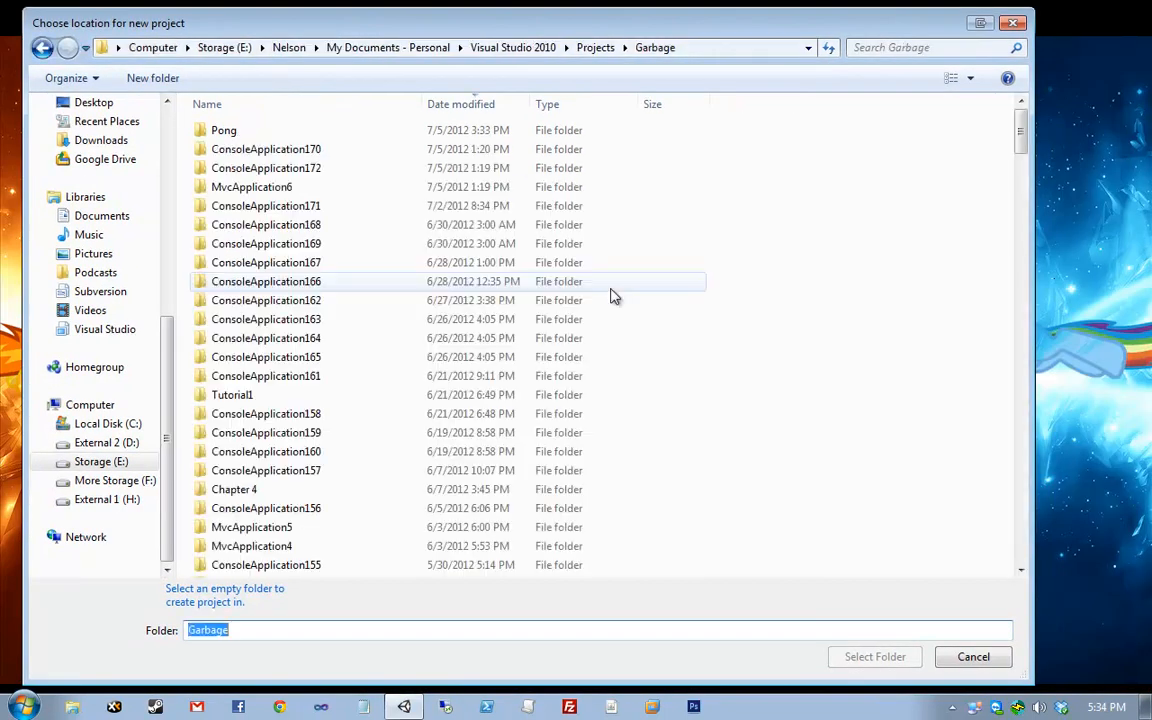
{"action": "right_click", "coordinate": [733, 213]}
{"action": "mouse_move", "coordinate": [830, 452]}
{"action": "left_click", "coordinate": [960, 163]}
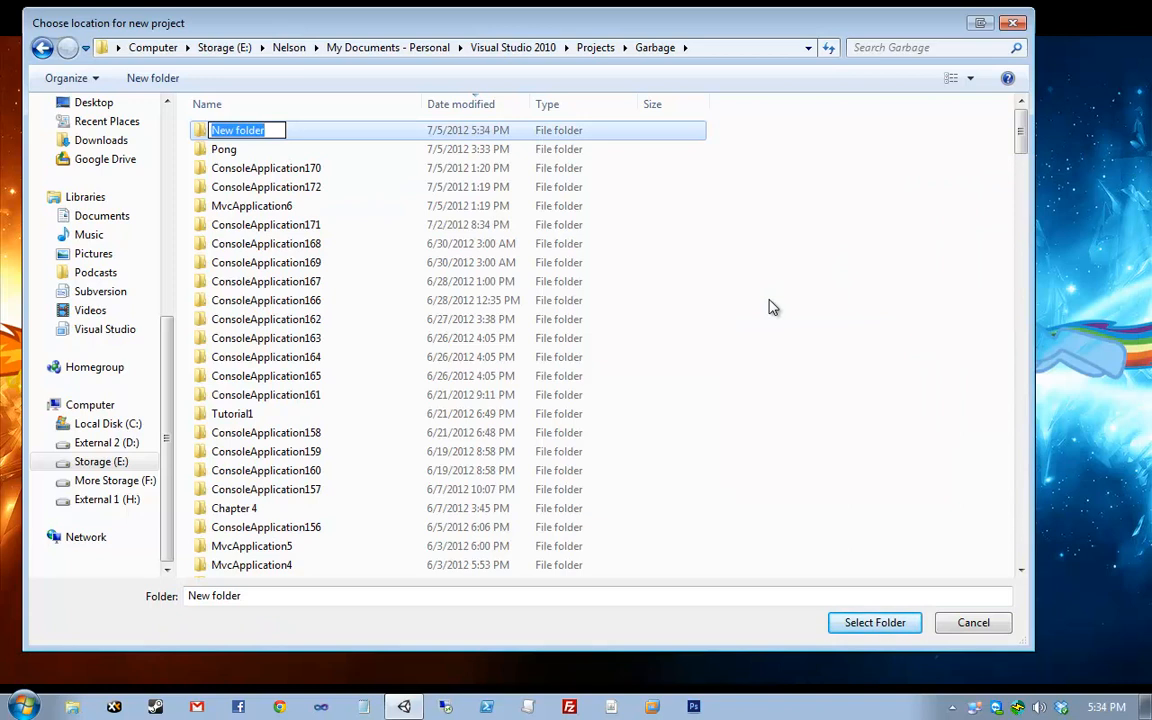
{"action": "type", "text": "Unity101"}
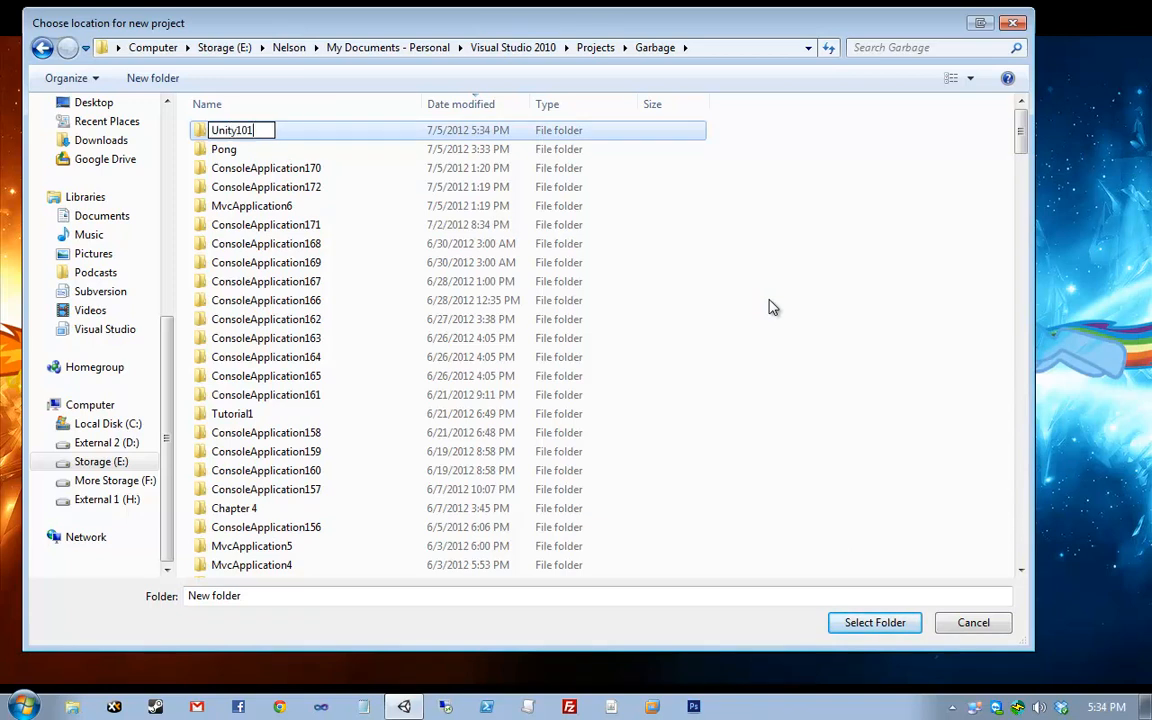
{"action": "key", "text": "Return"}
{"action": "key", "text": "Return"}
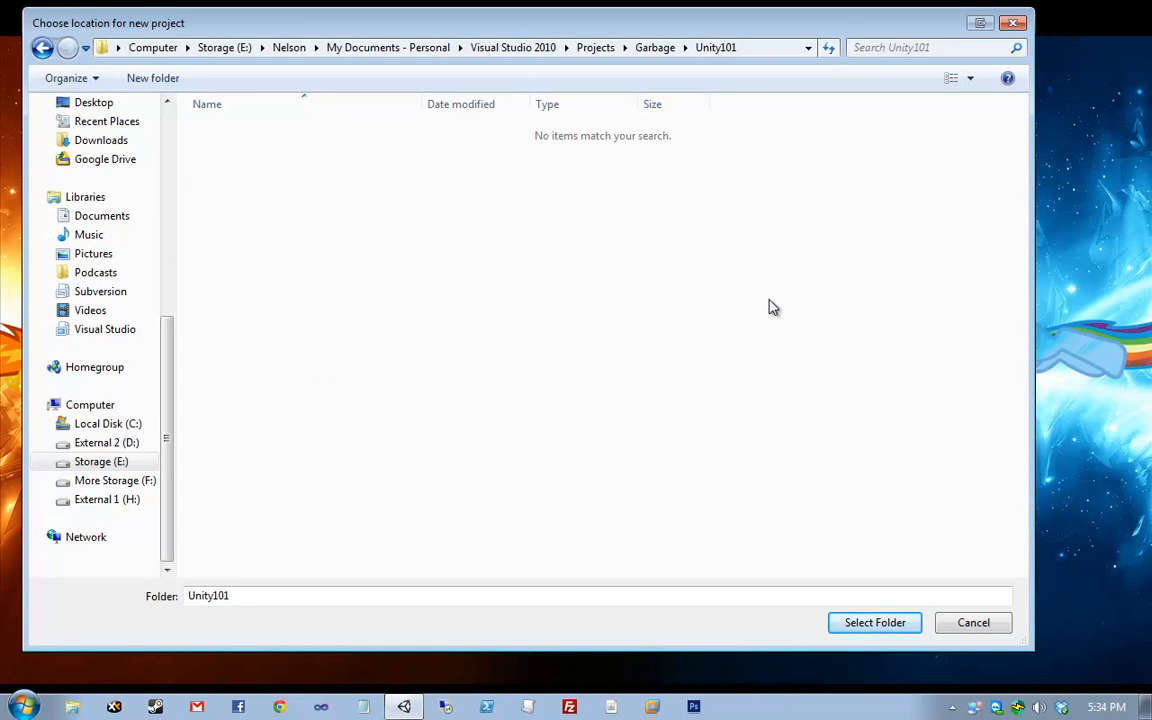
{"action": "left_click", "coordinate": [876, 634]}
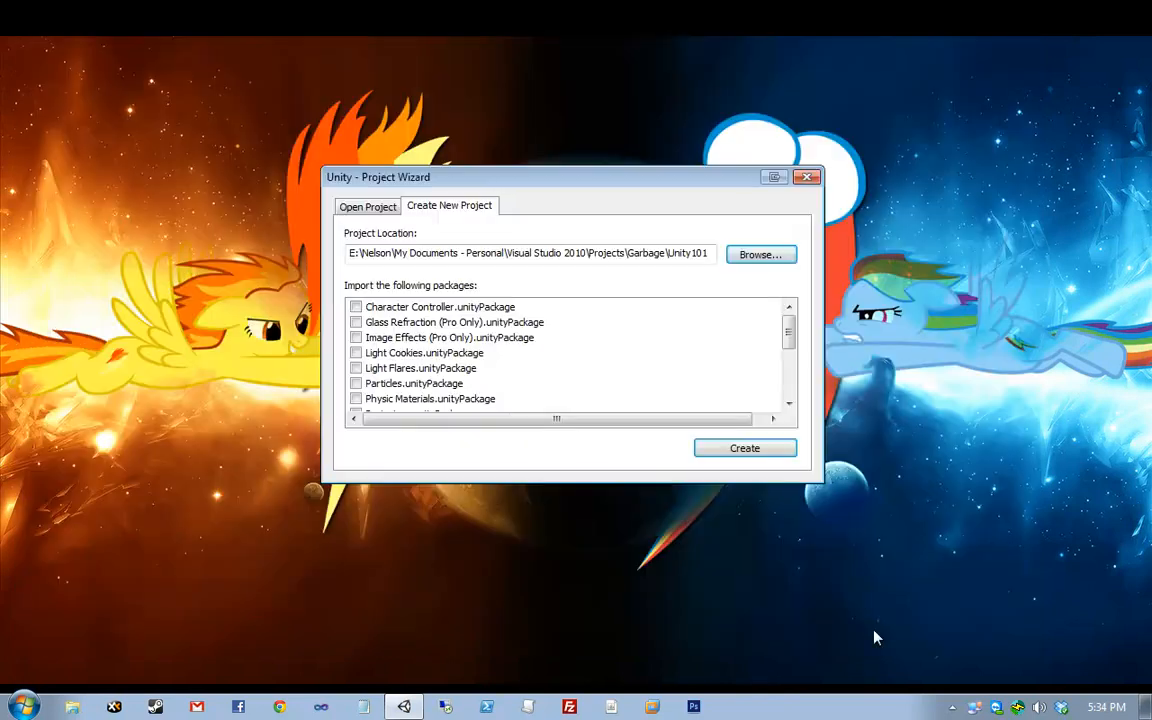
- Create the Unity101 project and bring its project folder window into view
{"action": "left_click", "coordinate": [760, 452]}
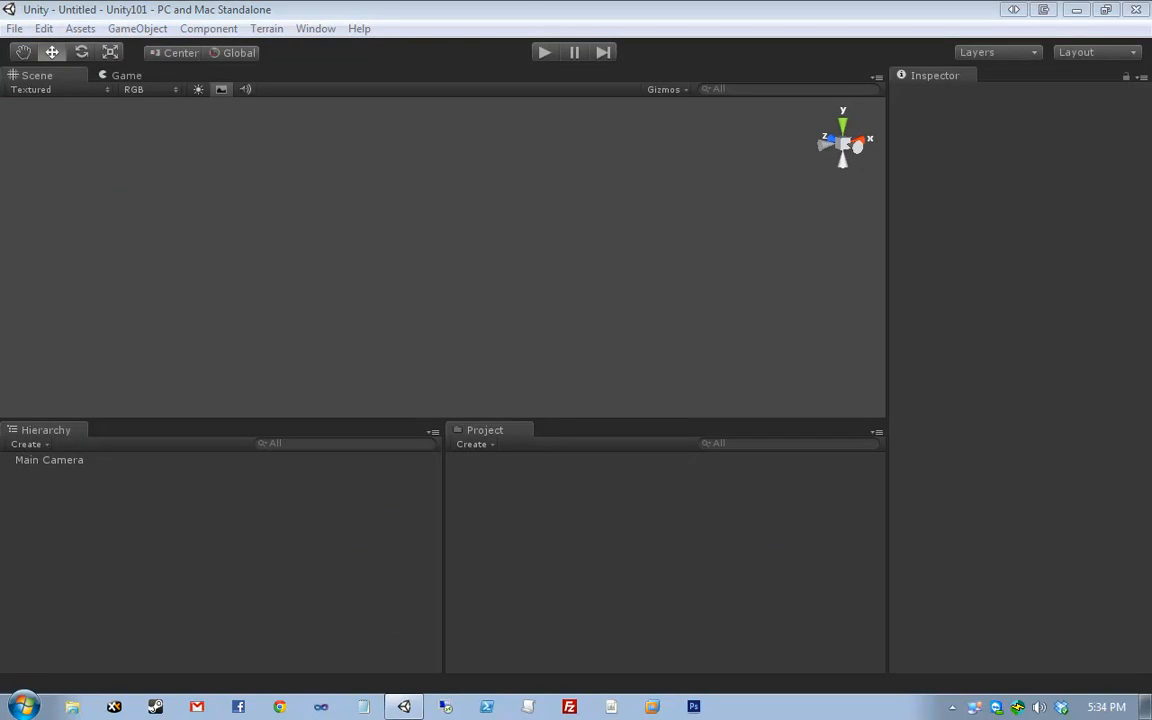
{"action": "left_click_drag", "start_coordinate": [0, 129], "coordinate": [478, 175]}
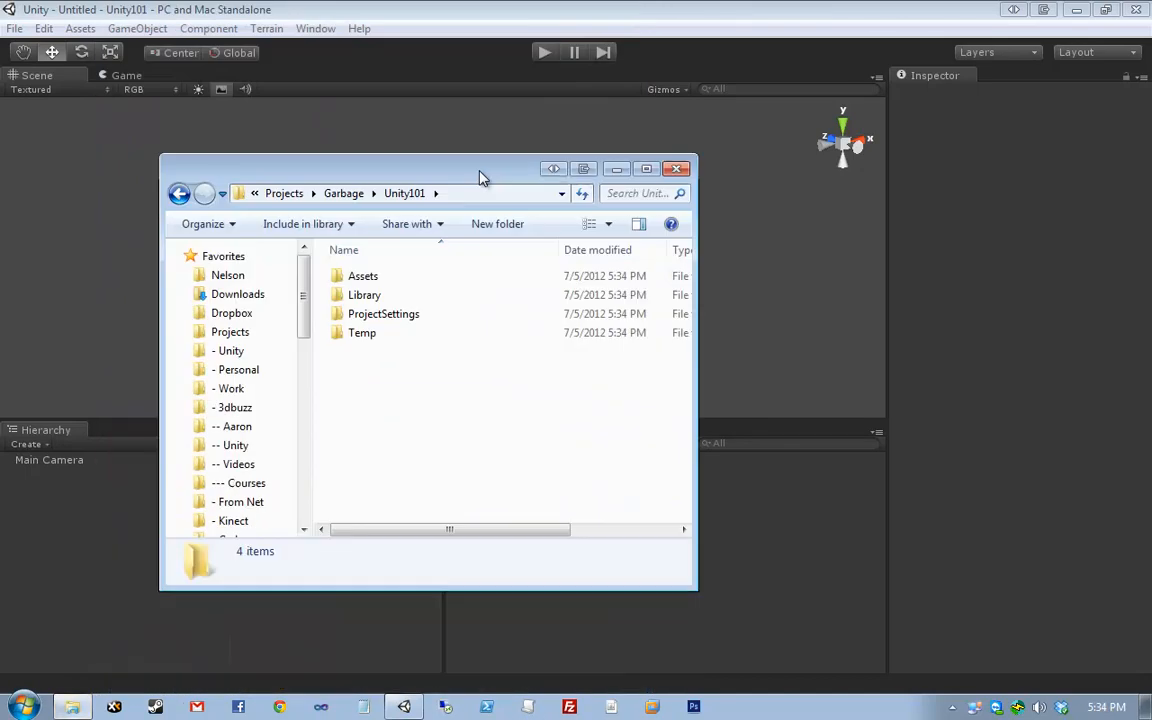
- Look inside the Unity101 project's Assets and Library folders, widening the window for more columns
{"action": "double_click", "coordinate": [414, 277]}
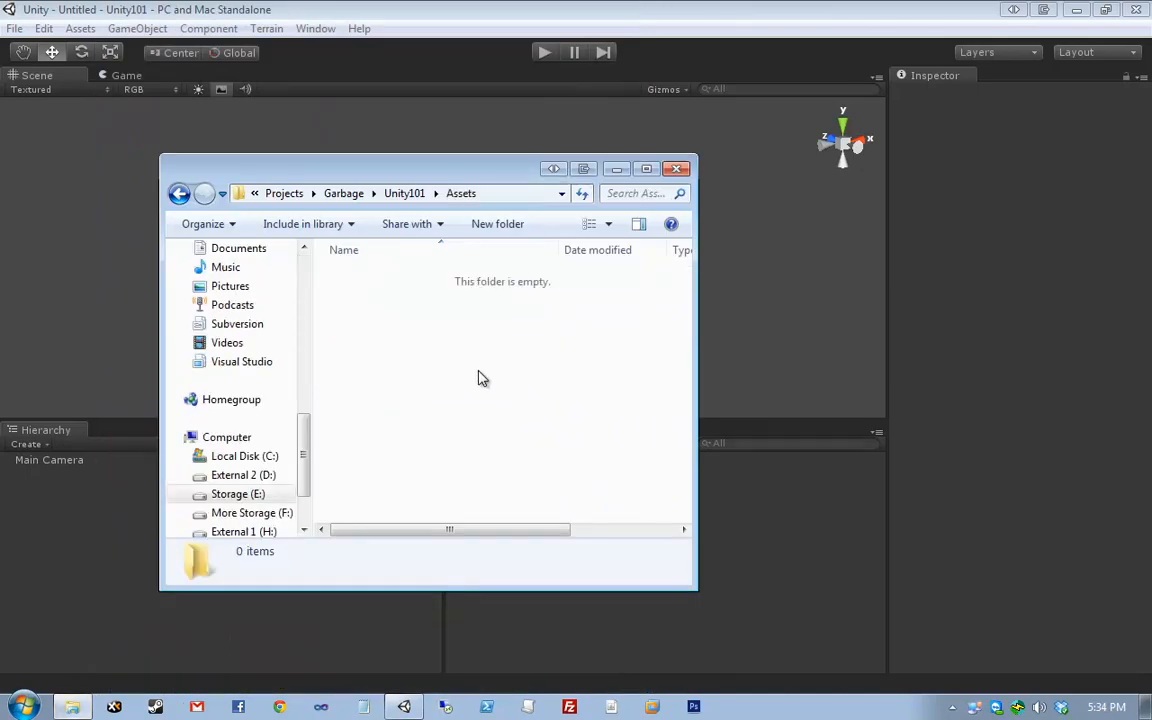
{"action": "key", "text": "alt+Left"}
{"action": "double_click", "coordinate": [410, 298]}
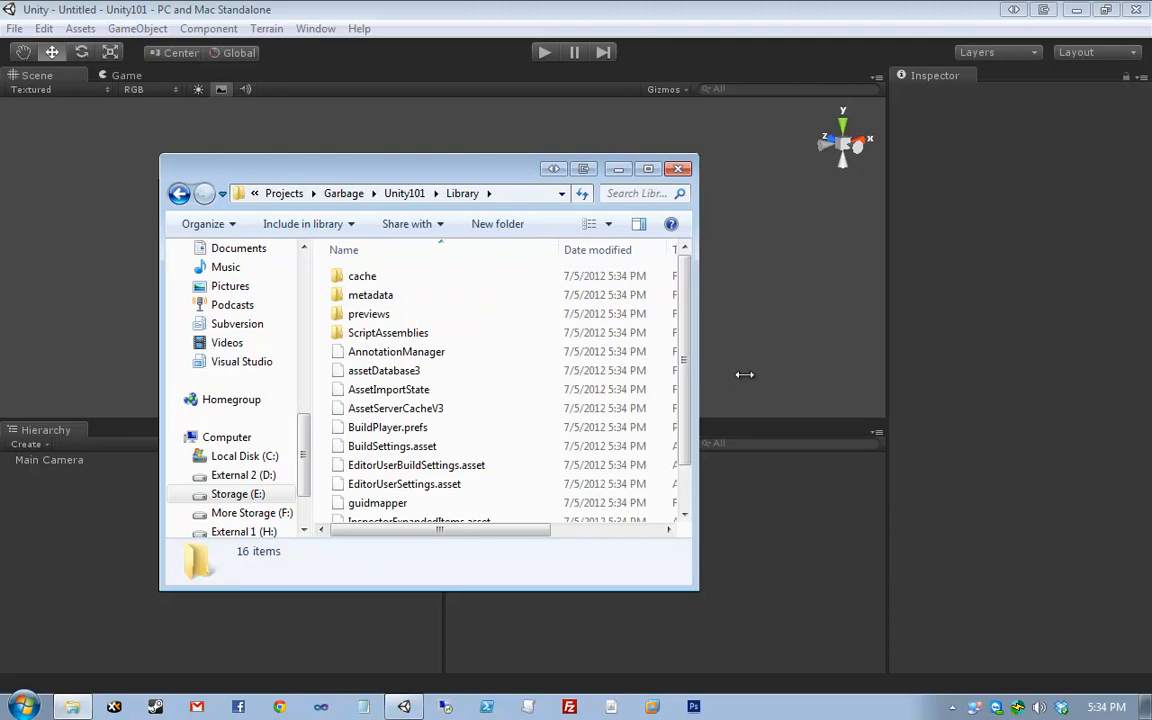
{"action": "left_click_drag", "start_coordinate": [697, 340], "coordinate": [1050, 340]}
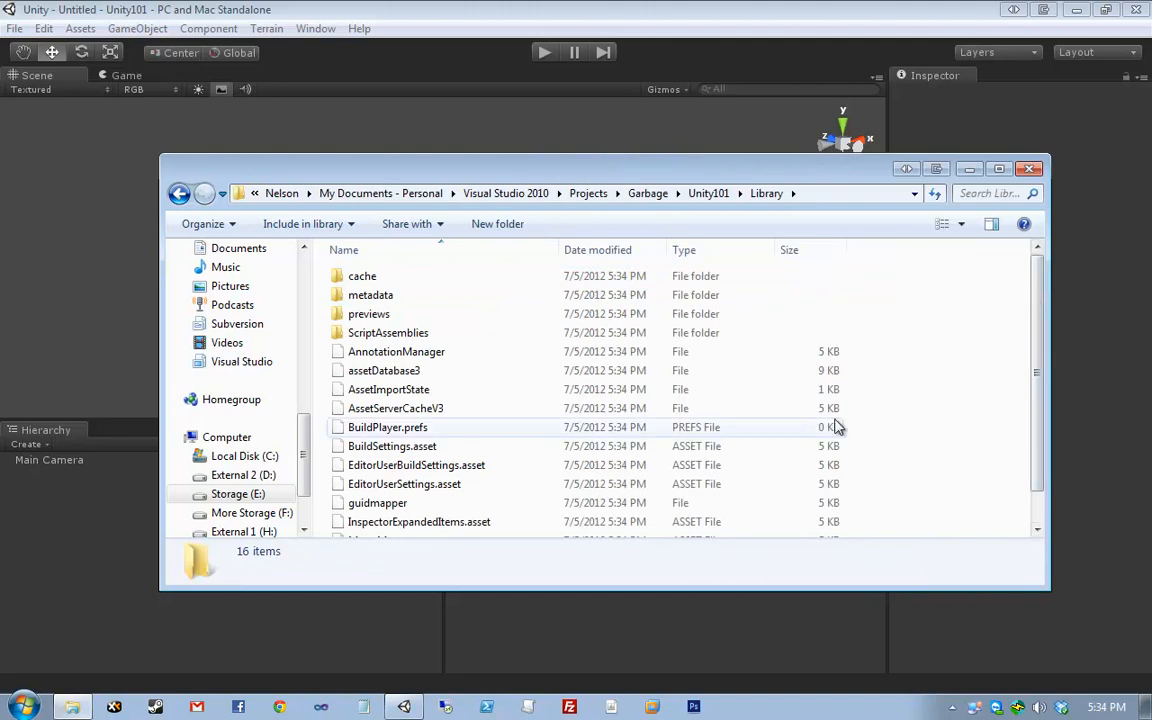
{"action": "scroll", "coordinate": [887, 431], "scroll_direction": "down", "scroll_amount": 2}
{"action": "scroll", "coordinate": [887, 431], "scroll_direction": "up", "scroll_amount": 2}
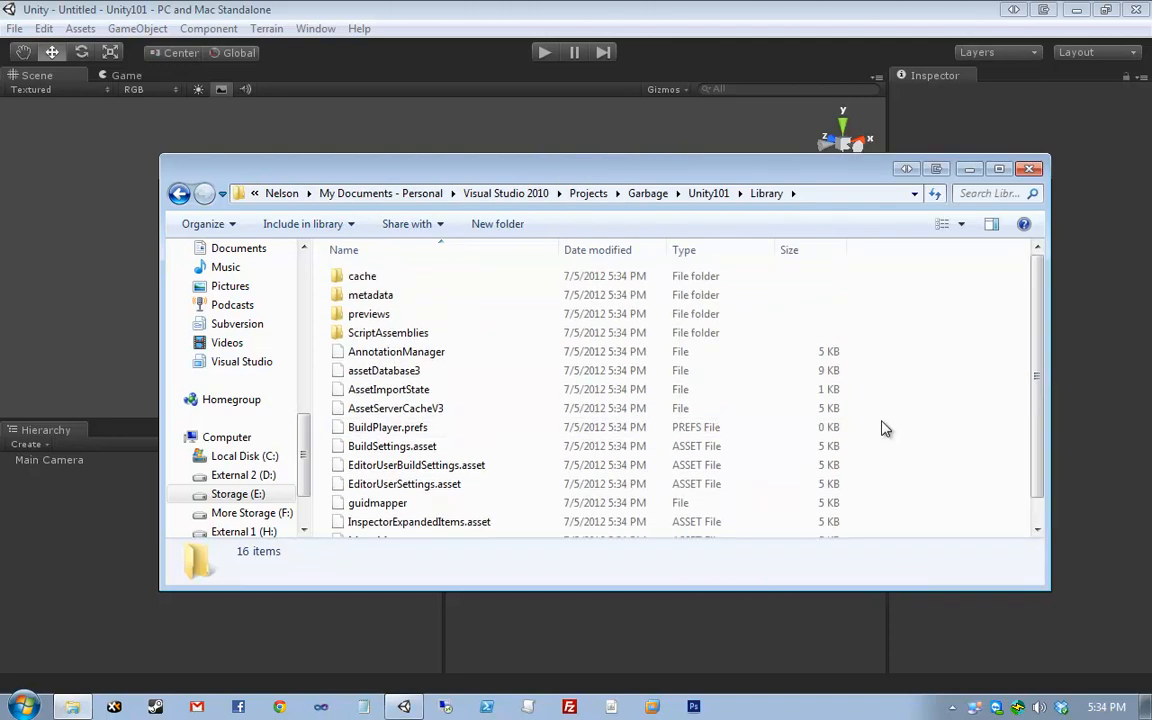
{"action": "key", "text": "BackSpace"}
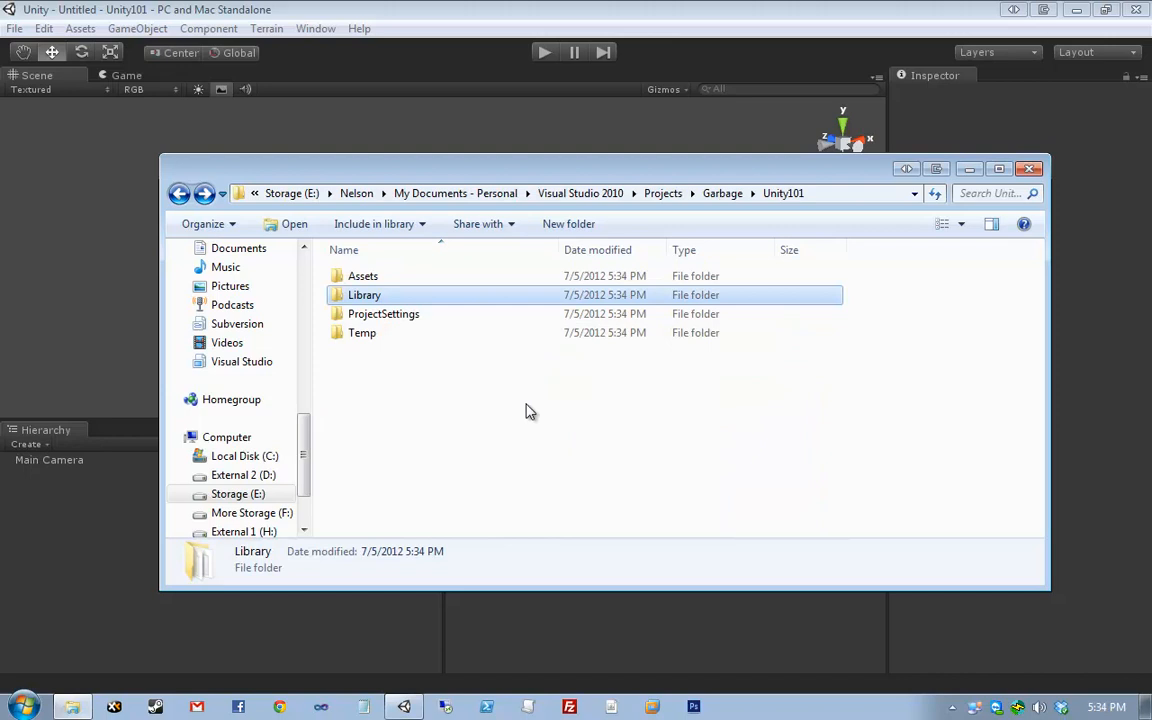
- Look inside ProjectSettings and Temp, revisit Assets, then close the Explorer window
{"action": "double_click", "coordinate": [489, 311]}
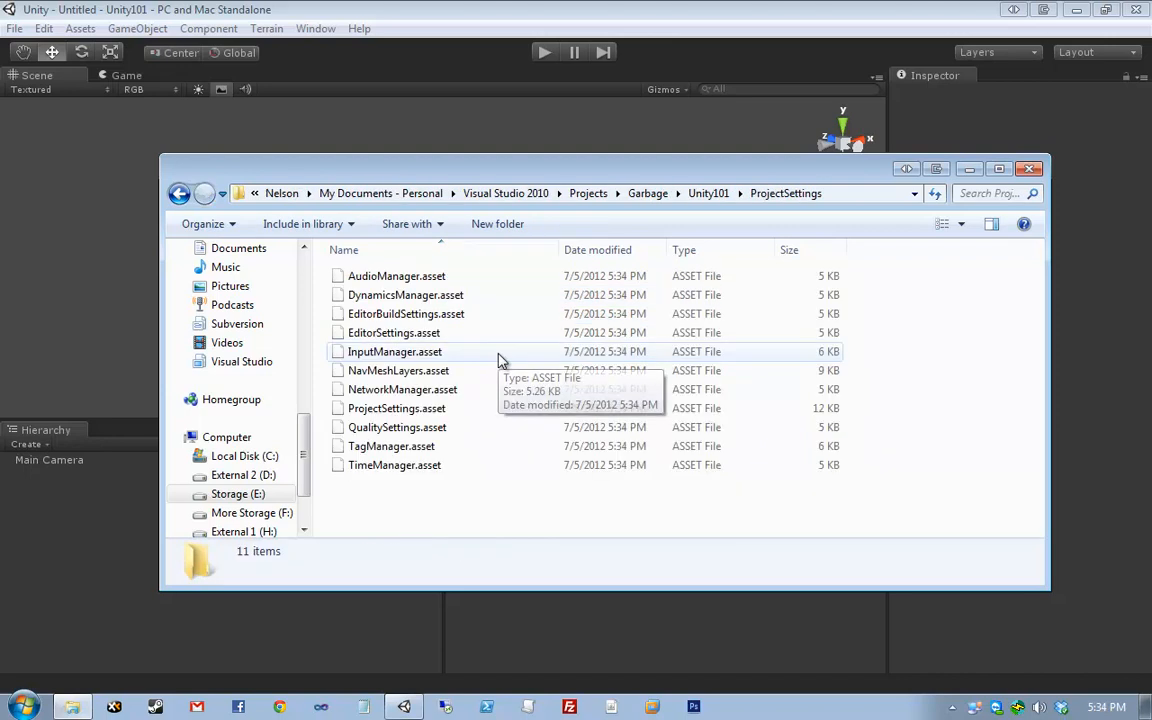
{"action": "key", "text": "BackSpace"}
{"action": "double_click", "coordinate": [504, 334]}
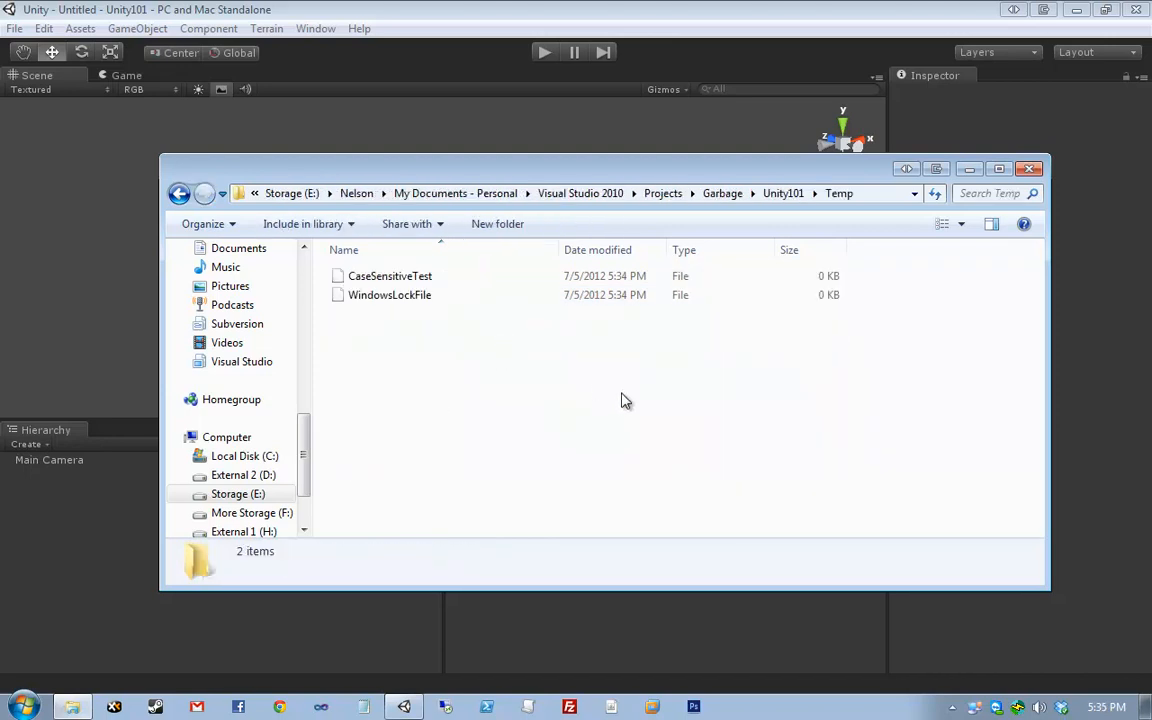
{"action": "key", "text": "BackSpace"}
{"action": "left_click", "coordinate": [635, 409]}
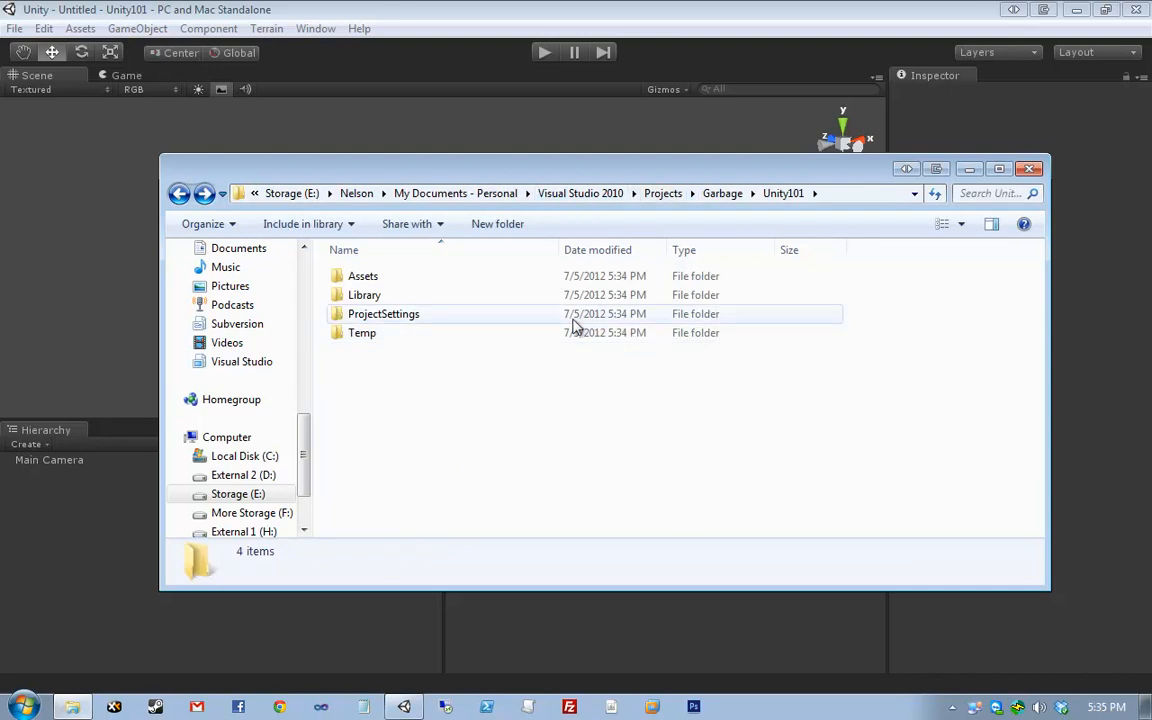
{"action": "double_click", "coordinate": [440, 279]}
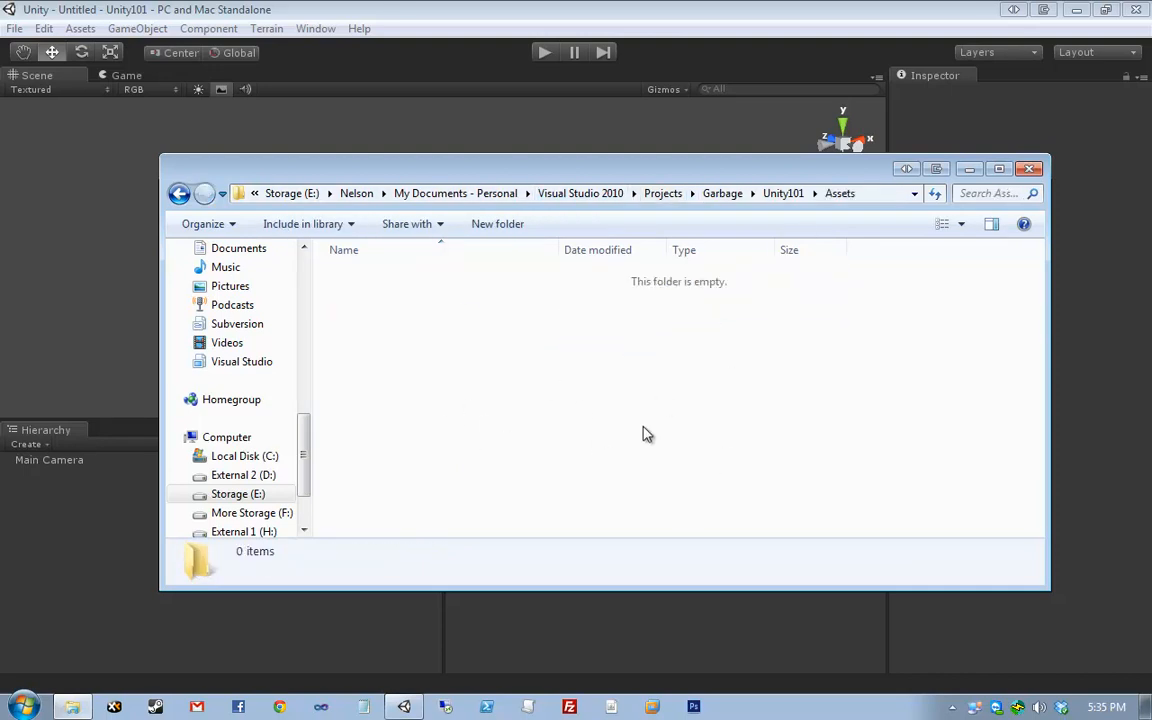
{"action": "key", "text": "BackSpace"}
{"action": "left_click_drag", "start_coordinate": [420, 435], "coordinate": [412, 260]}
{"action": "left_click", "coordinate": [519, 448]}
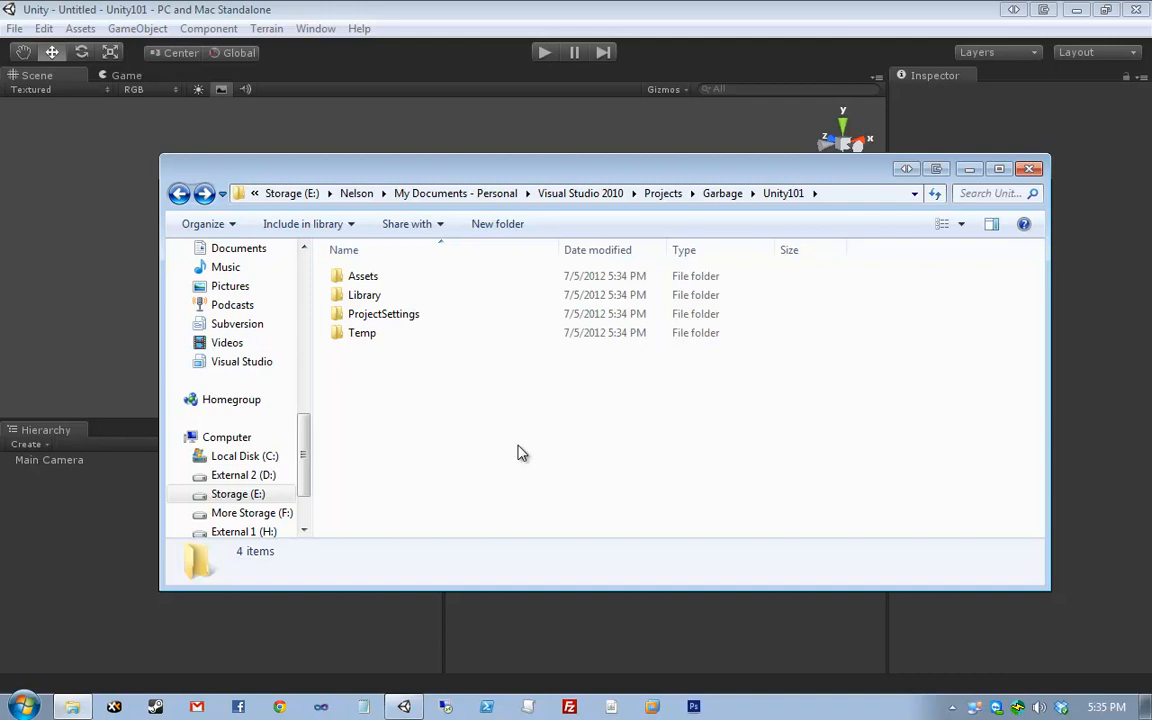
{"action": "mouse_move", "coordinate": [784, 152]}
{"action": "left_mouse_down"}
{"action": "mouse_move", "coordinate": [761, 138]}
{"action": "mouse_move", "coordinate": [770, 133]}
{"action": "left_mouse_up"}
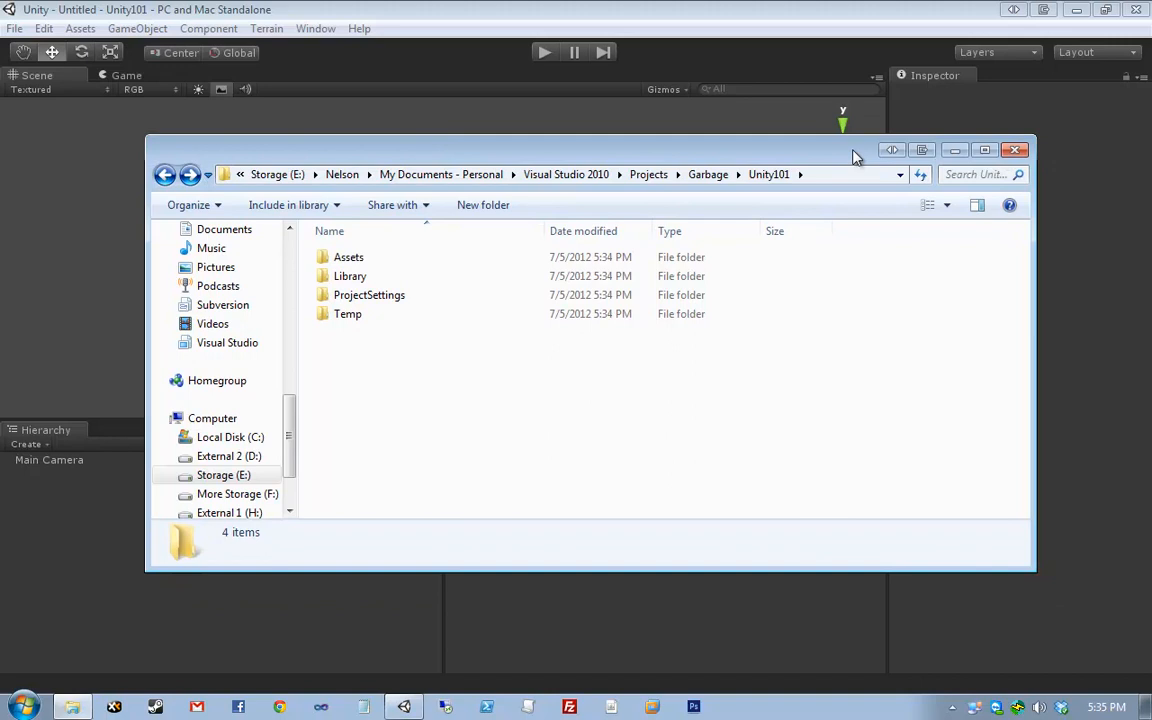
{"action": "left_click", "coordinate": [1014, 150]}
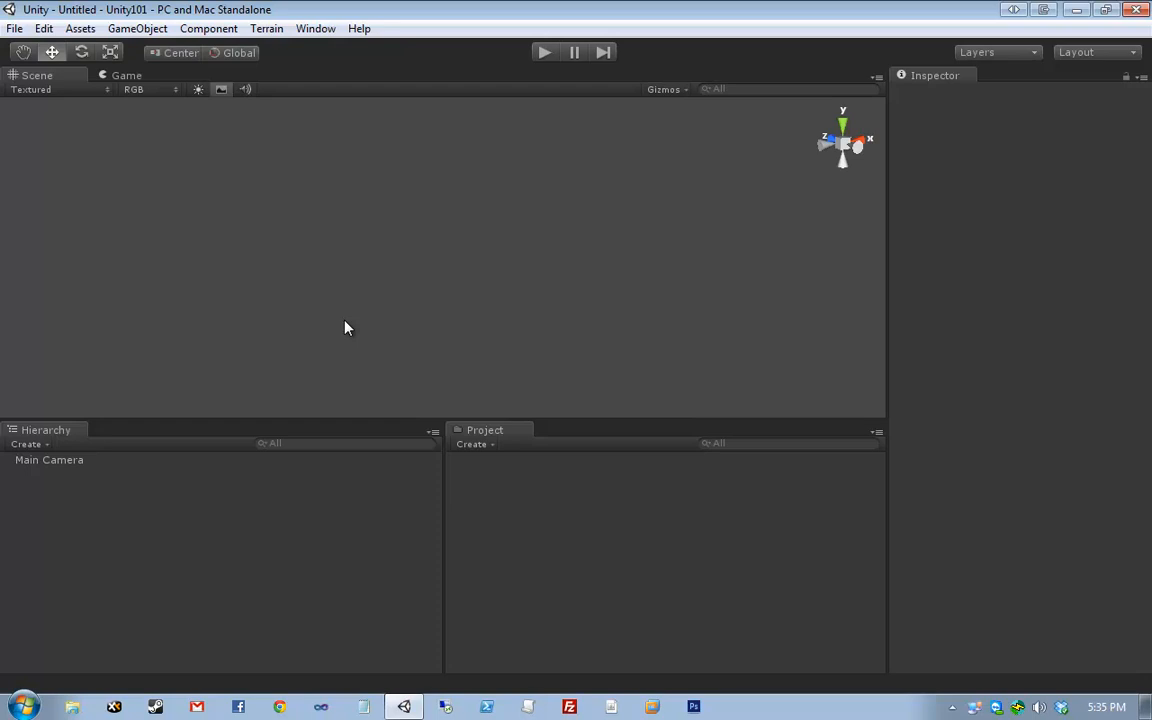
- Open Edit > Preferences on the General page, where Always Show Project Wizard is checked
{"action": "left_click", "coordinate": [42, 28]}
{"action": "mouse_move", "coordinate": [10, 29]}
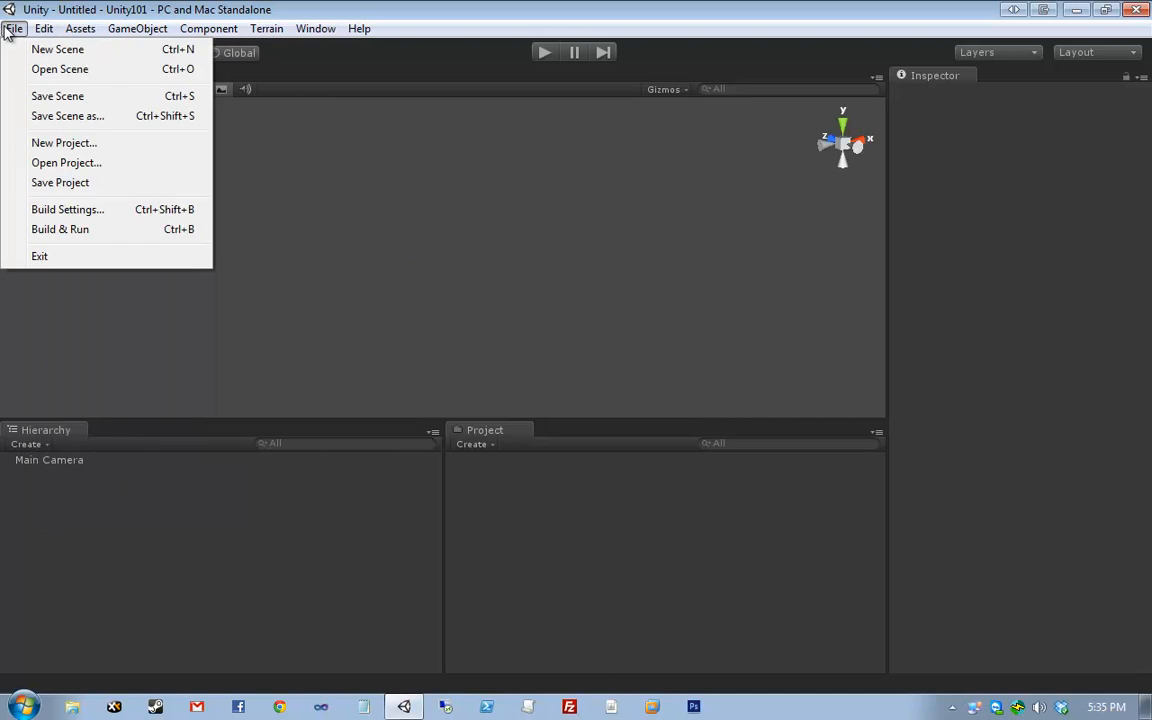
{"action": "mouse_move", "coordinate": [47, 29]}
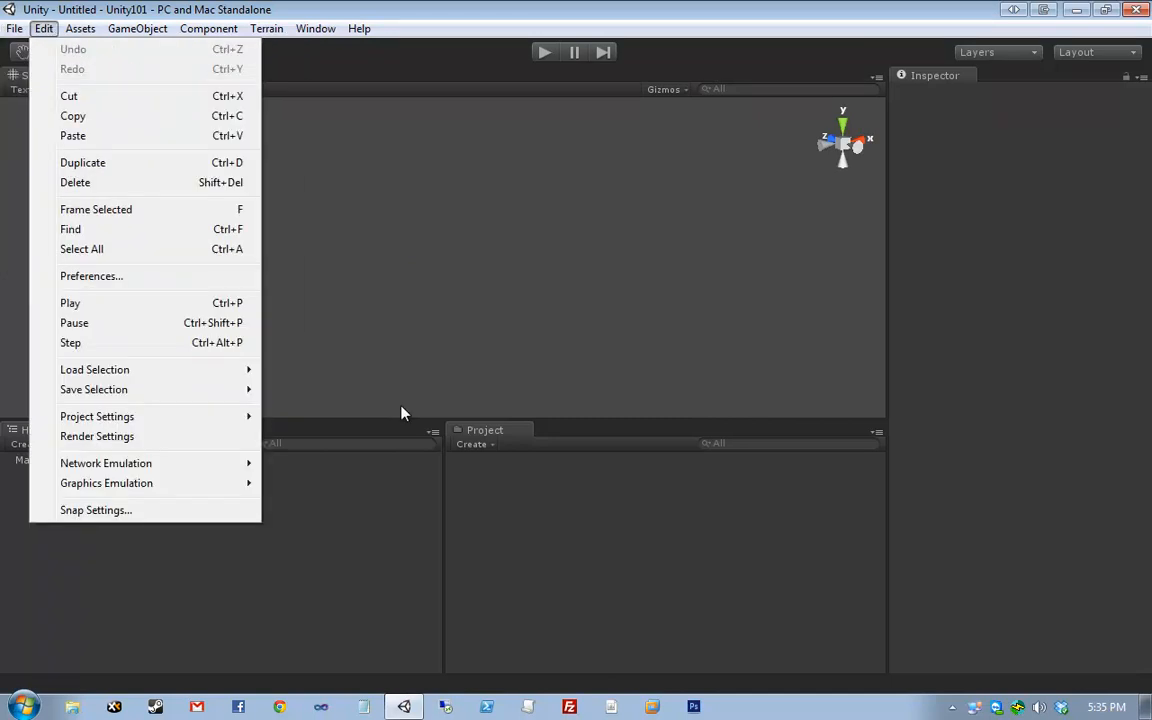
{"action": "left_click", "coordinate": [243, 278]}
{"action": "left_click_drag", "start_coordinate": [680, 230], "coordinate": [519, 187]}
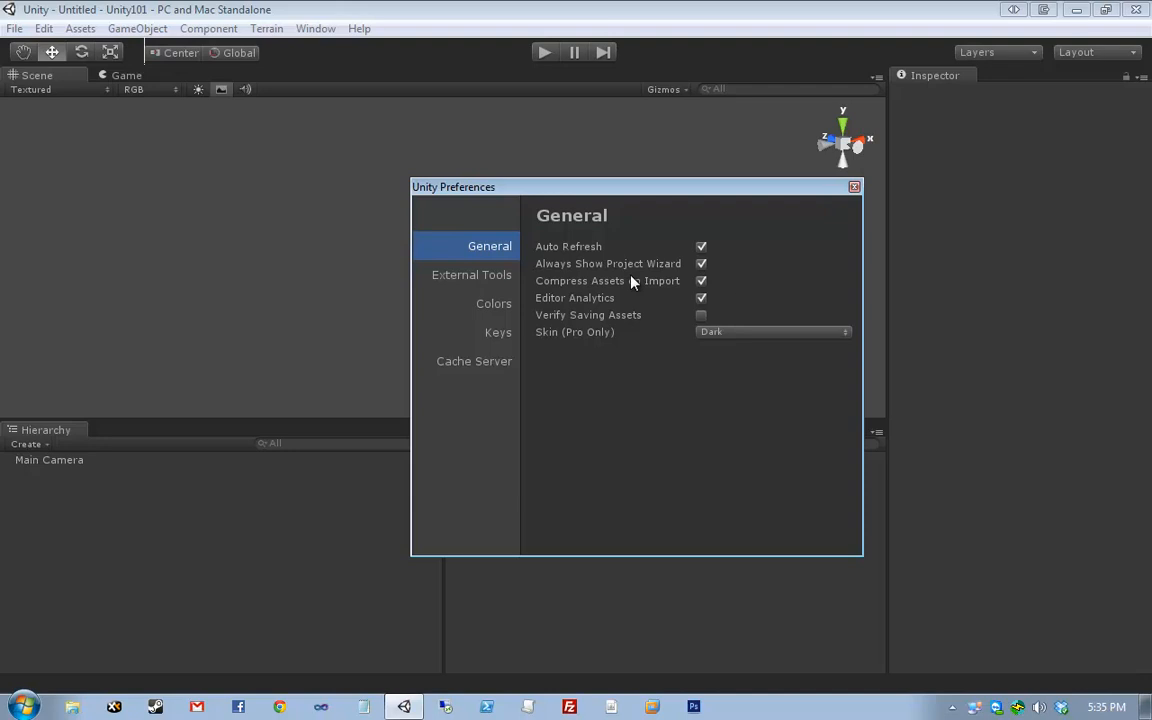
- Check the External Script Editor choices on External Tools, keeping Microsoft Visual Studio 2010
{"action": "left_click_drag", "start_coordinate": [510, 187], "coordinate": [480, 172]}
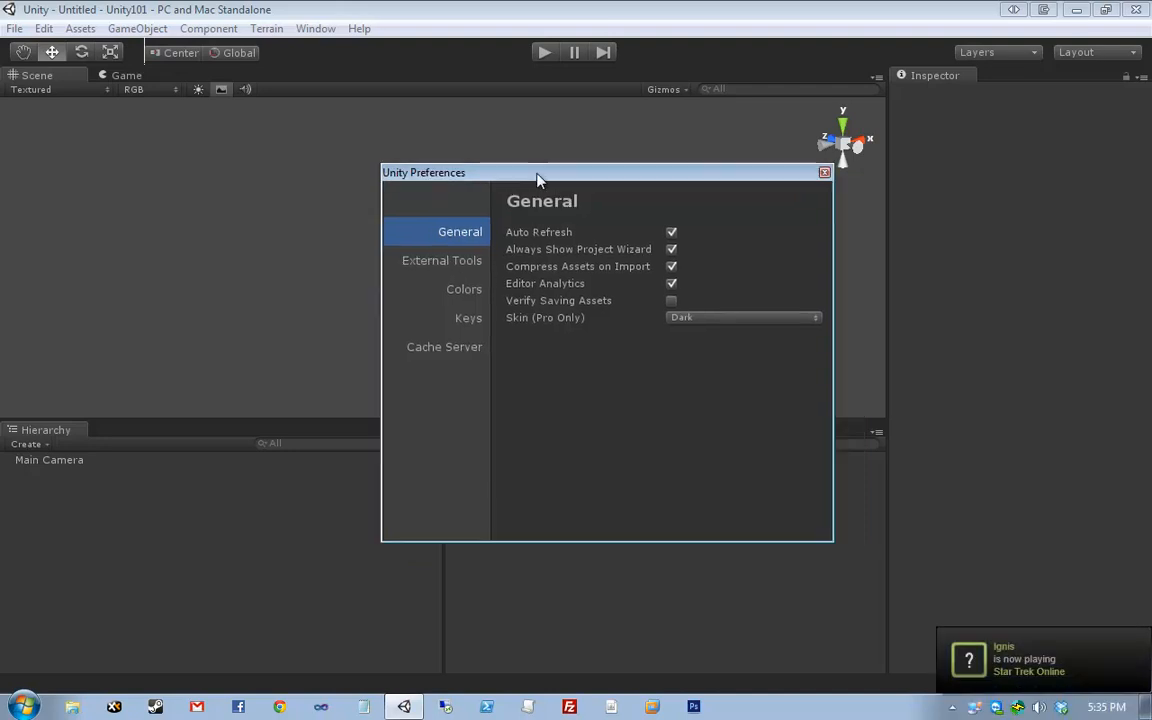
{"action": "left_click", "coordinate": [450, 262]}
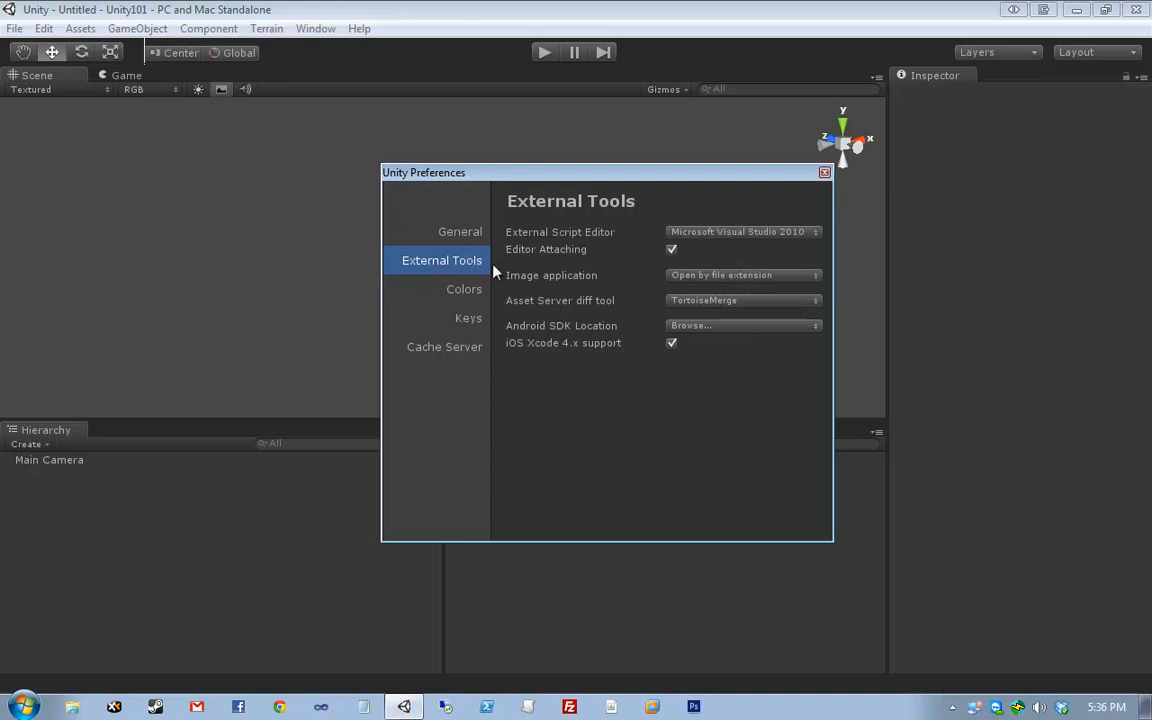
{"action": "left_click", "coordinate": [705, 232]}
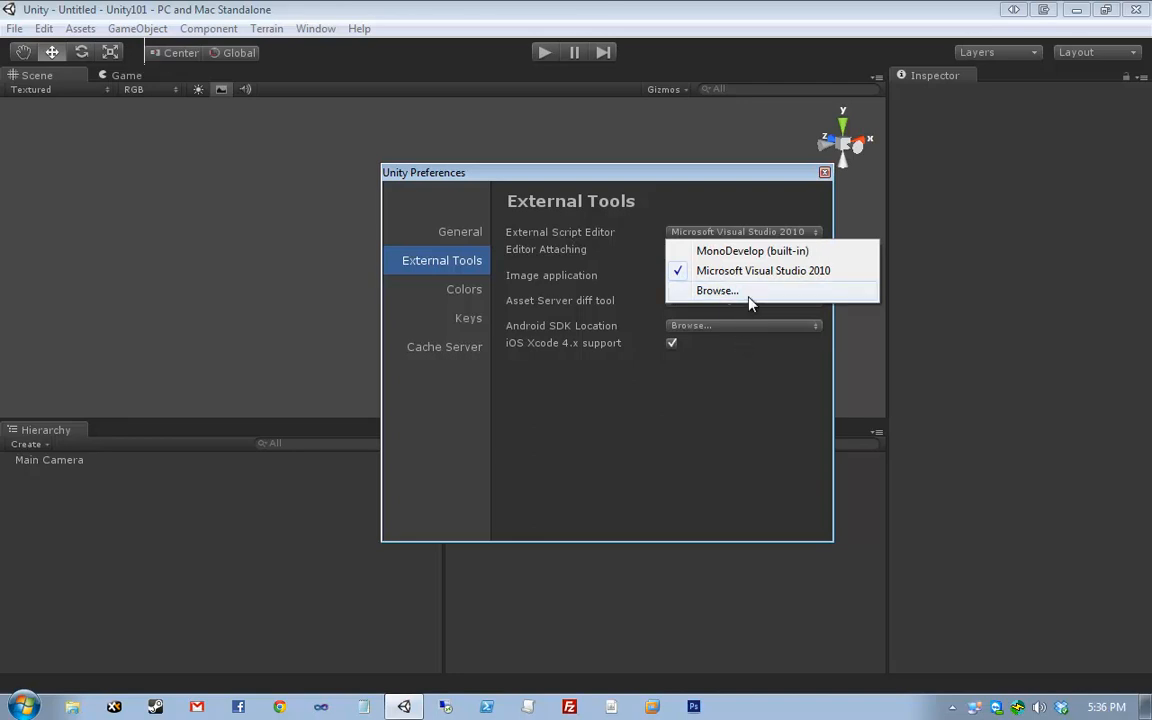
{"action": "left_click", "coordinate": [708, 447]}
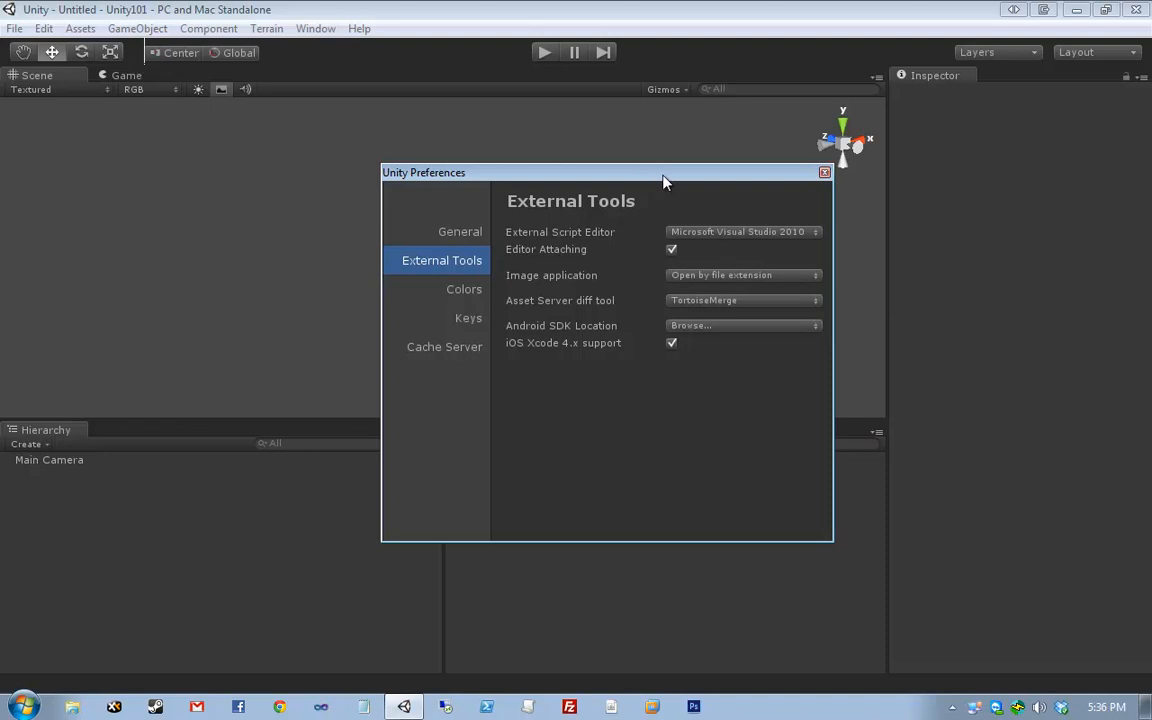
{"action": "left_click_drag", "start_coordinate": [659, 176], "coordinate": [518, 134]}
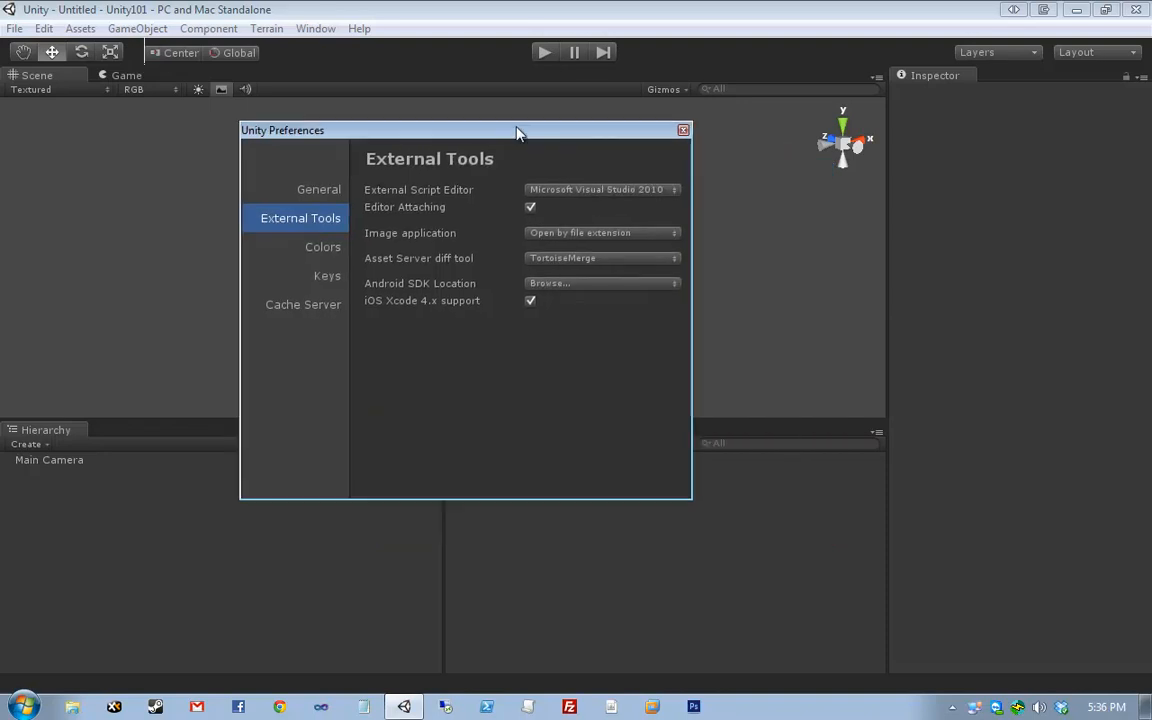
- Close Preferences and confirm Window > Layouts > Revert Factory Settings for all window layouts
{"action": "left_click", "coordinate": [683, 131]}
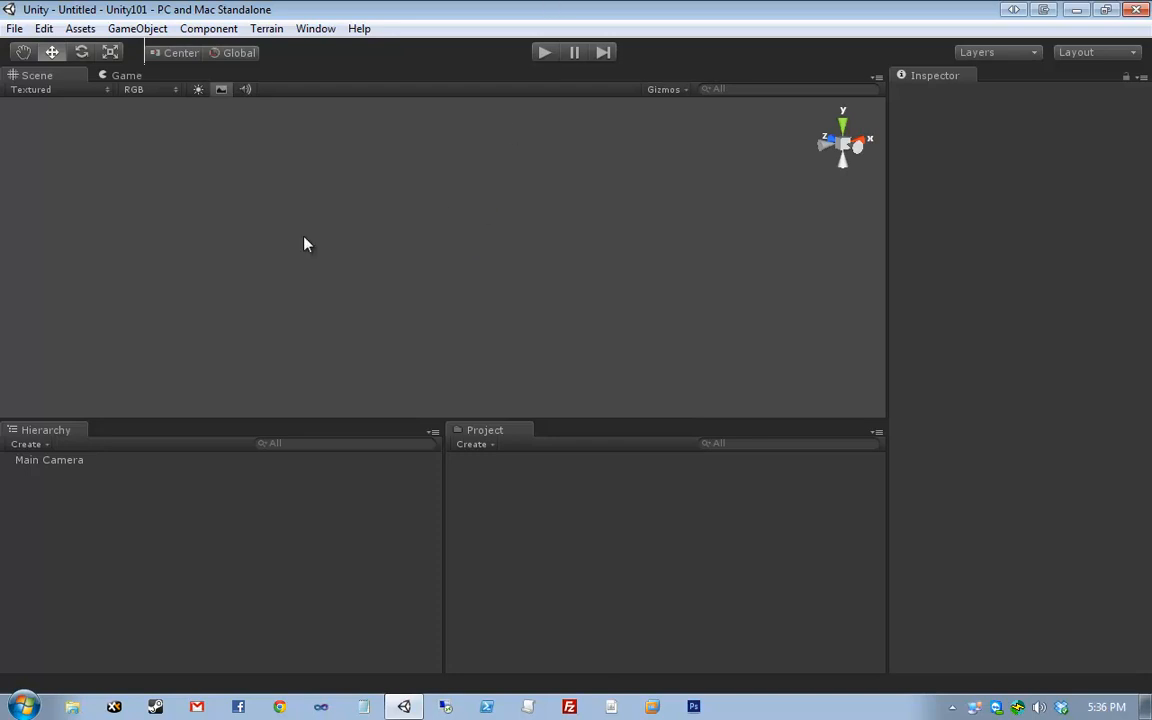
{"action": "left_click", "coordinate": [311, 29]}
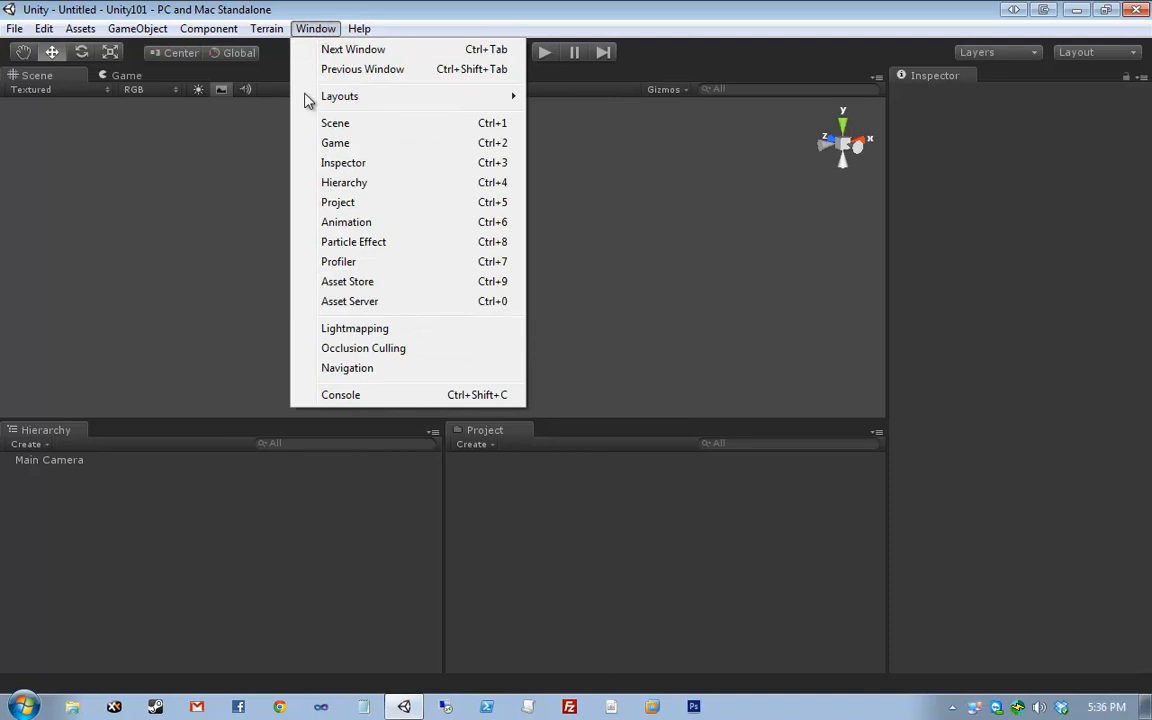
{"action": "mouse_move", "coordinate": [419, 95]}
{"action": "left_click", "coordinate": [620, 228]}
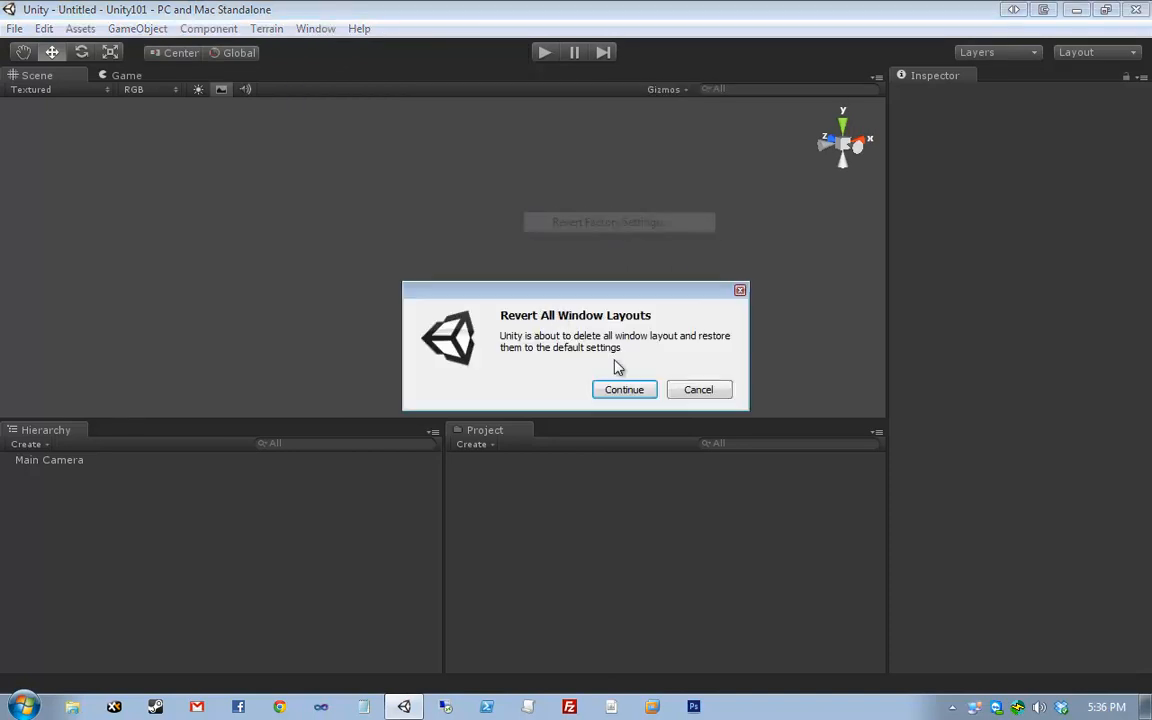
{"action": "left_click", "coordinate": [614, 390]}
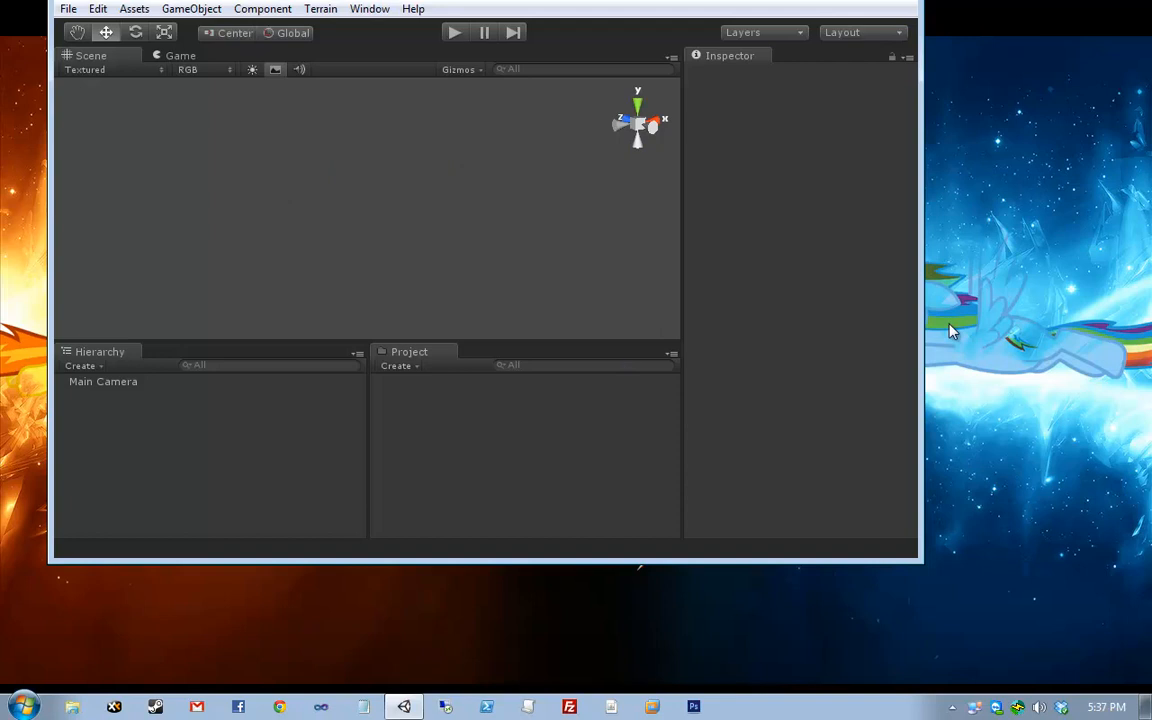
- Maximize the relaunched Unity editor, then box-select and pan around the Main Camera
{"action": "left_click", "coordinate": [406, 710]}
{"action": "left_click", "coordinate": [406, 710]}
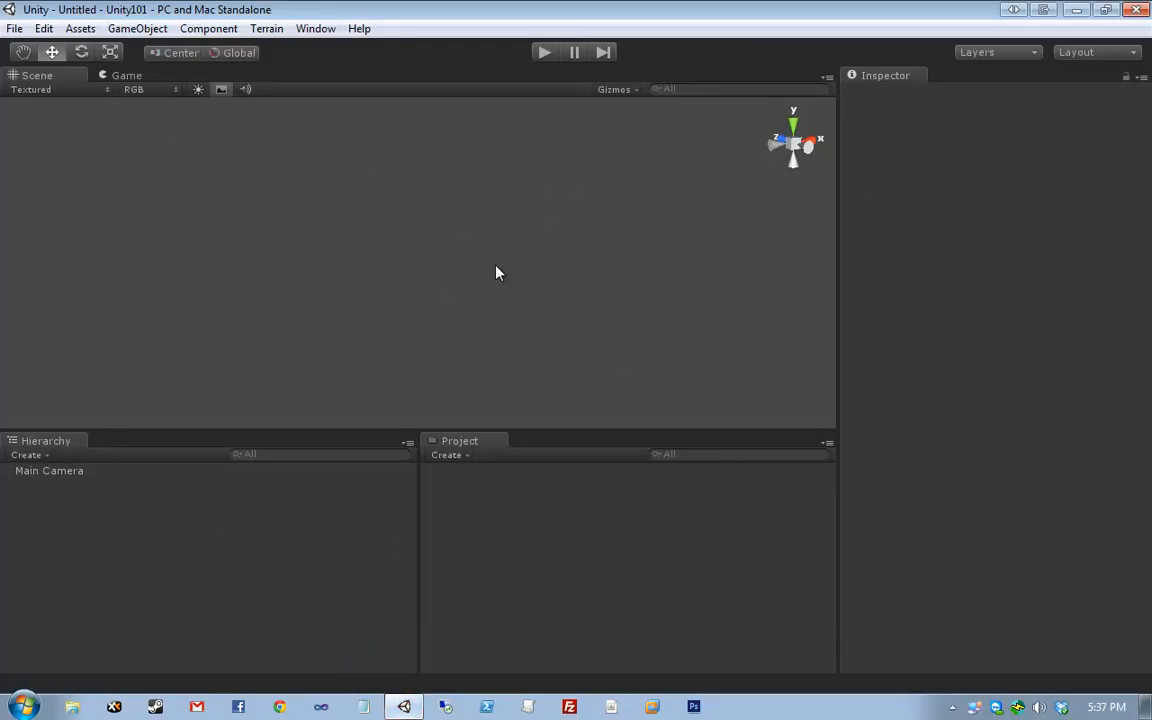
{"action": "left_click_drag", "start_coordinate": [306, 171], "coordinate": [676, 366]}
{"action": "middle_click_drag", "start_coordinate": [314, 208], "coordinate": [448, 257]}
{"action": "middle_click_drag", "start_coordinate": [496, 219], "coordinate": [390, 251]}
{"action": "left_click", "coordinate": [277, 256]}
- Box-select the Main Camera, navigate around it, and frame it with F
{"action": "left_click_drag", "start_coordinate": [181, 144], "coordinate": [567, 393]}
{"action": "middle_click_drag", "start_coordinate": [568, 387], "coordinate": [508, 267]}
{"action": "right_click_drag", "start_coordinate": [707, 306], "coordinate": [571, 275]}
{"action": "mouse_move", "coordinate": [571, 282]}
{"action": "middle_mouse_down"}
{"action": "mouse_move", "coordinate": [609, 218]}
{"action": "mouse_move", "coordinate": [537, 304]}
{"action": "mouse_move", "coordinate": [615, 275]}
{"action": "mouse_move", "coordinate": [583, 237]}
{"action": "mouse_move", "coordinate": [532, 295]}
{"action": "mouse_move", "coordinate": [572, 301]}
{"action": "middle_mouse_up"}
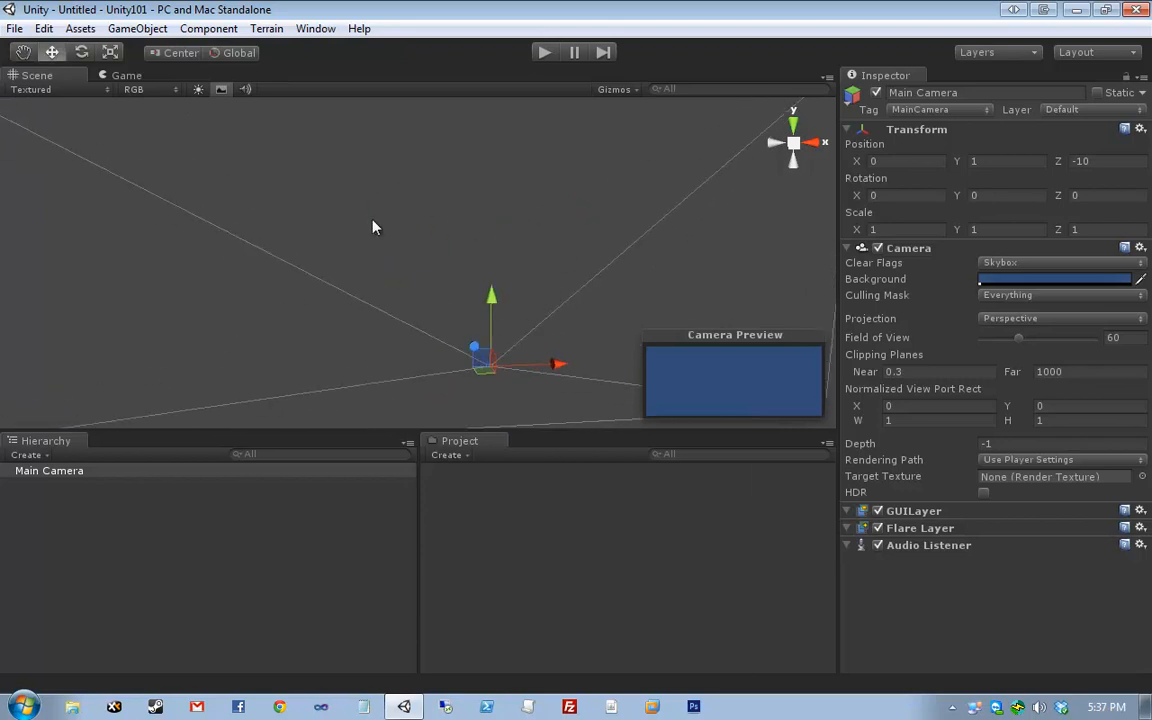
{"action": "right_click_drag", "start_coordinate": [373, 220], "coordinate": [530, 208]}
{"action": "middle_click_drag", "start_coordinate": [437, 333], "coordinate": [505, 280]}
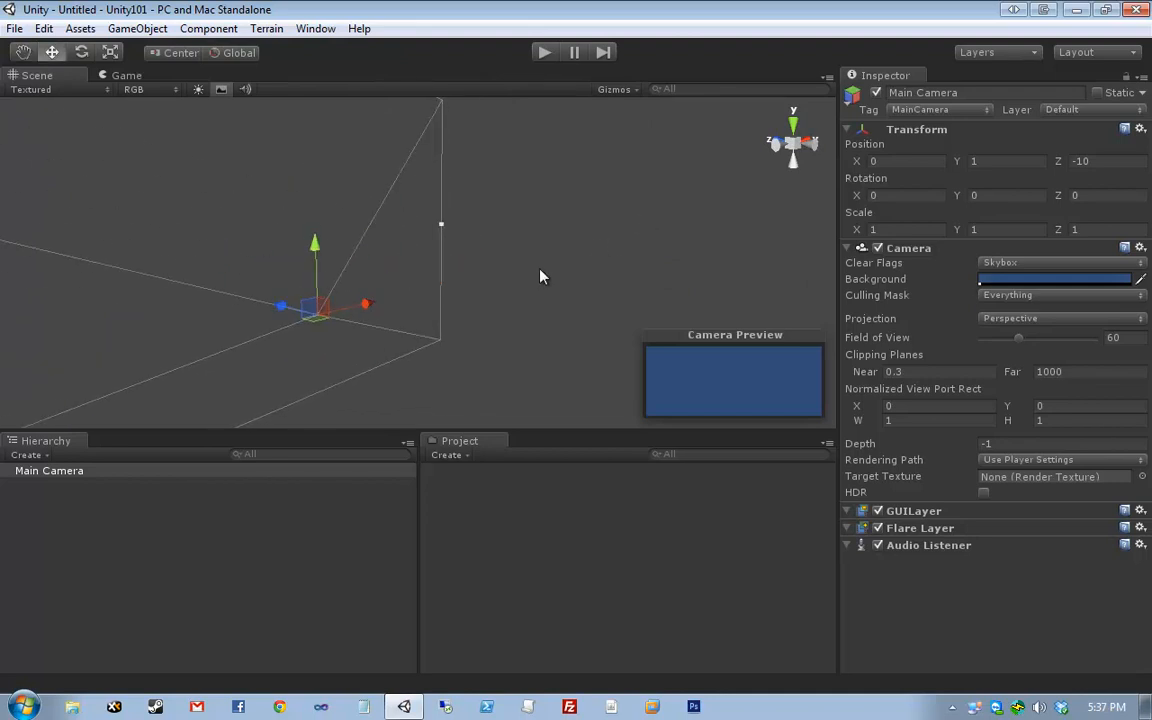
{"action": "left_click_drag", "start_coordinate": [208, 384], "coordinate": [460, 237]}
{"action": "key", "text": "f"}
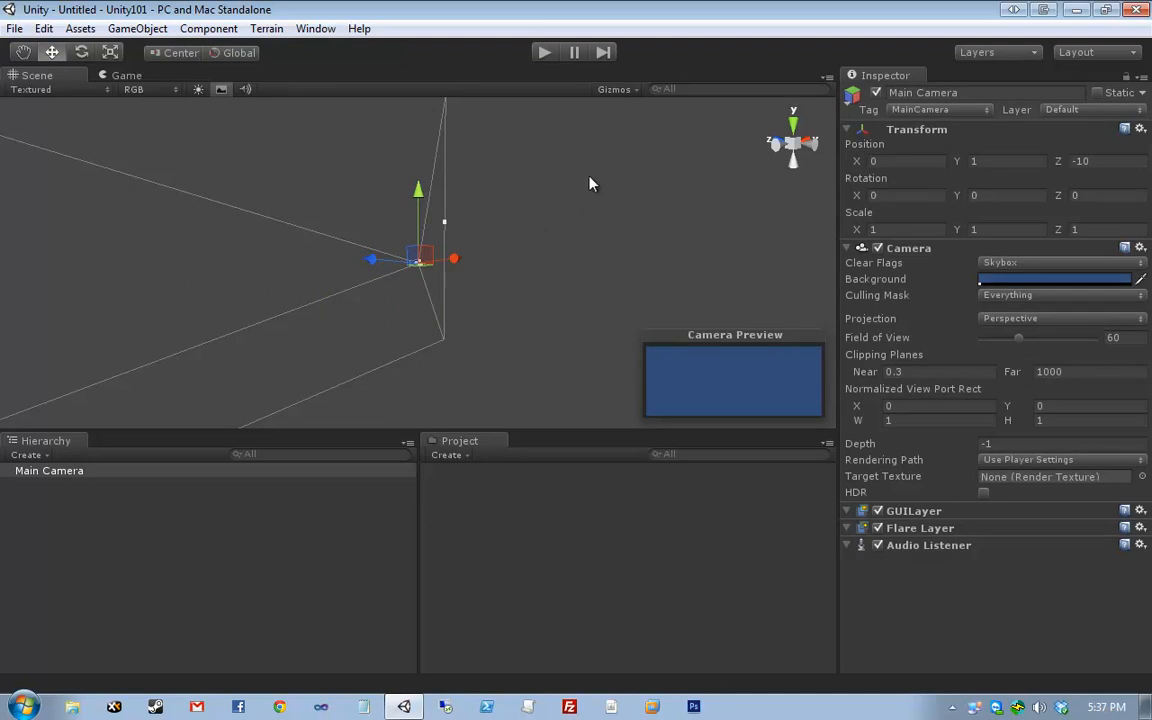
- Cycle through Top, Left, Front, Right and Top views, ending in Persp
{"action": "left_click", "coordinate": [795, 130]}
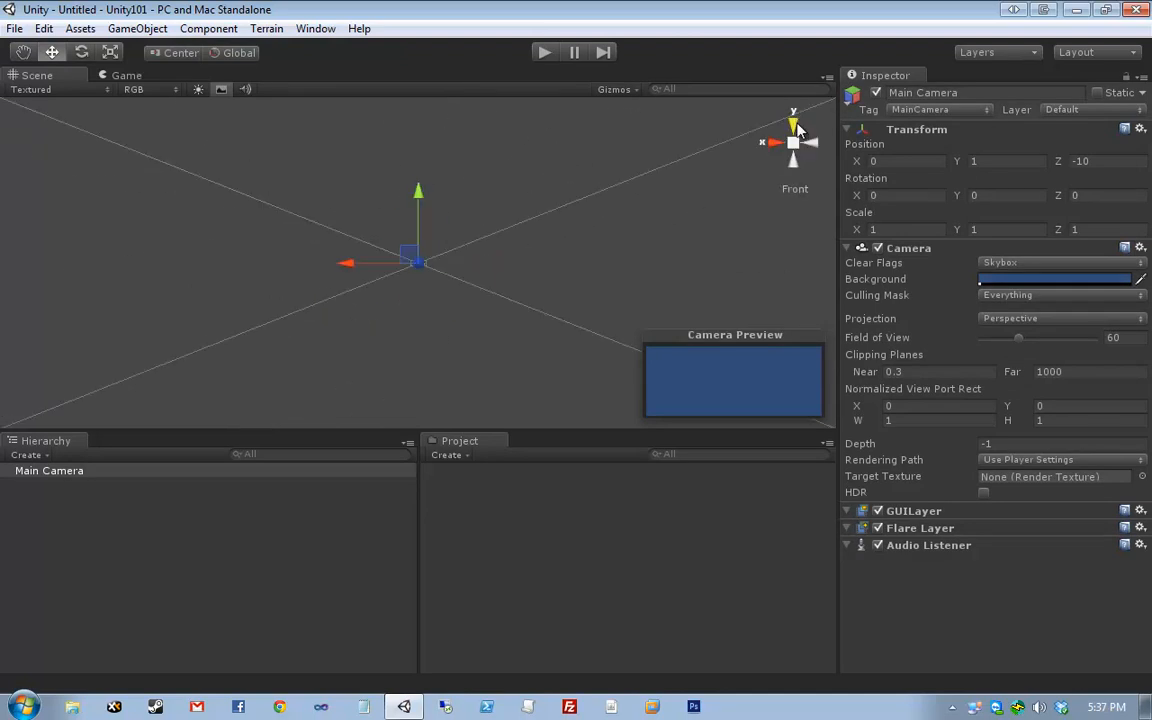
{"action": "left_click", "coordinate": [776, 143]}
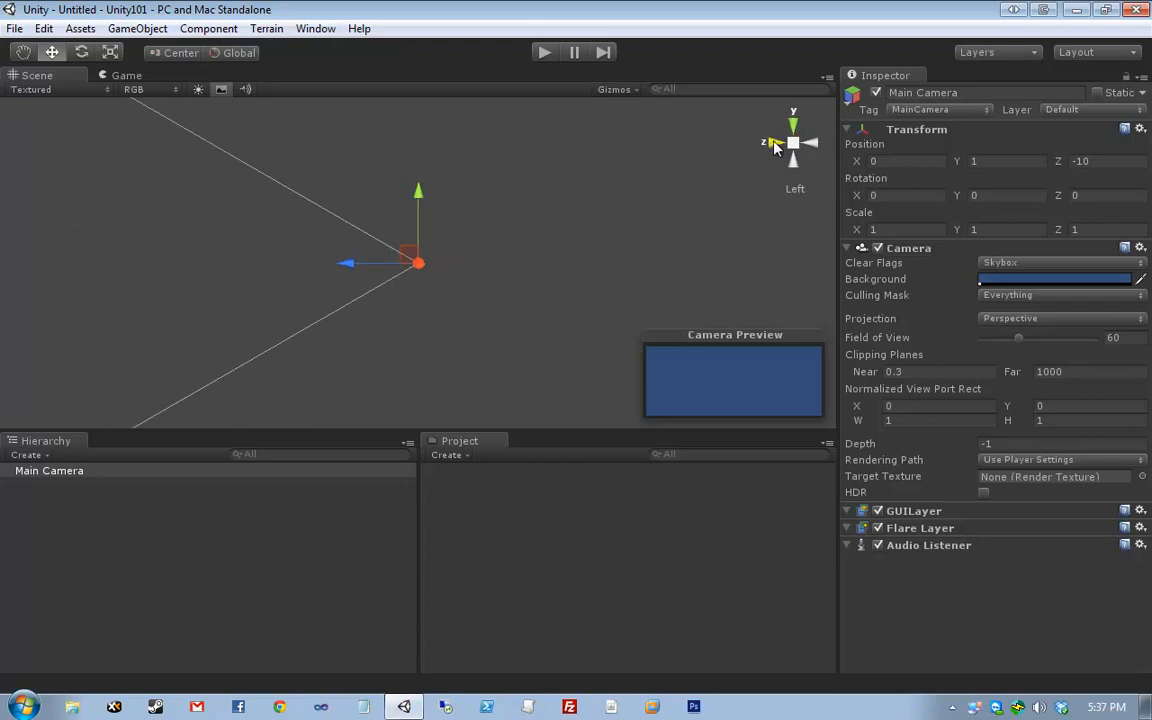
{"action": "left_click", "coordinate": [776, 143]}
{"action": "left_click", "coordinate": [776, 142]}
{"action": "left_click", "coordinate": [797, 125]}
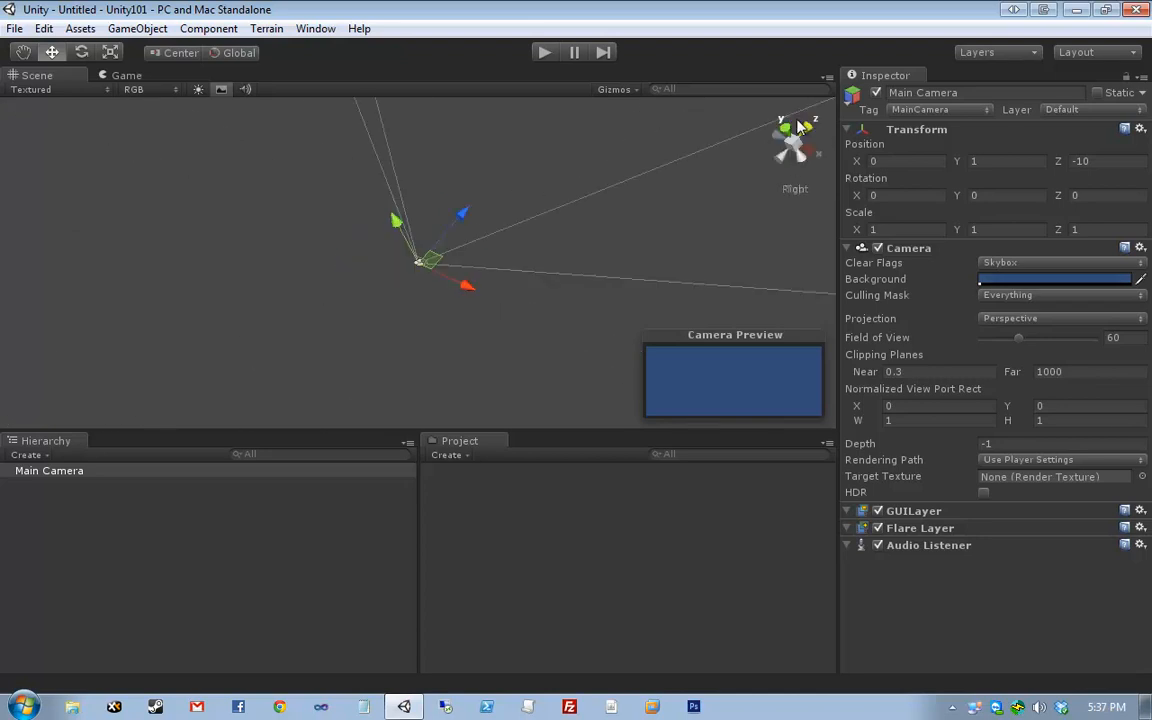
{"action": "left_click", "coordinate": [791, 148]}
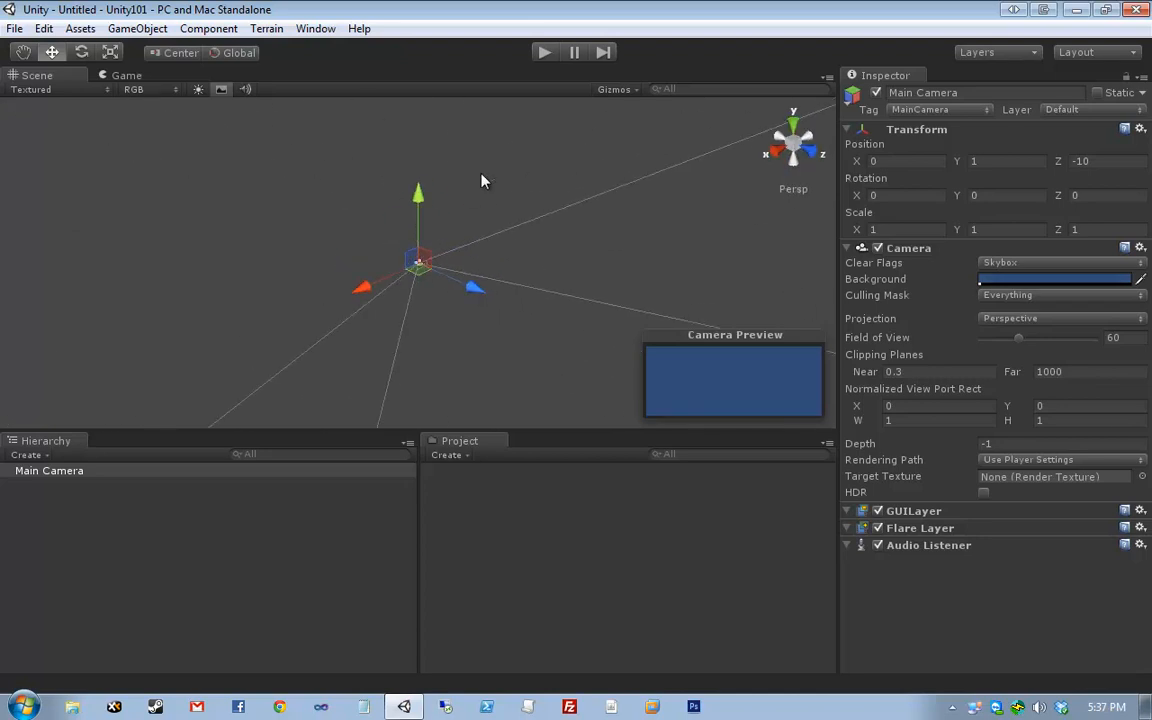
- Pan, zoom, reselect the Main Camera and orbit around it in perspective
{"action": "middle_click_drag", "start_coordinate": [487, 222], "coordinate": [550, 238]}
{"action": "scroll", "coordinate": [584, 198], "scroll_direction": "up", "scroll_amount": 3}
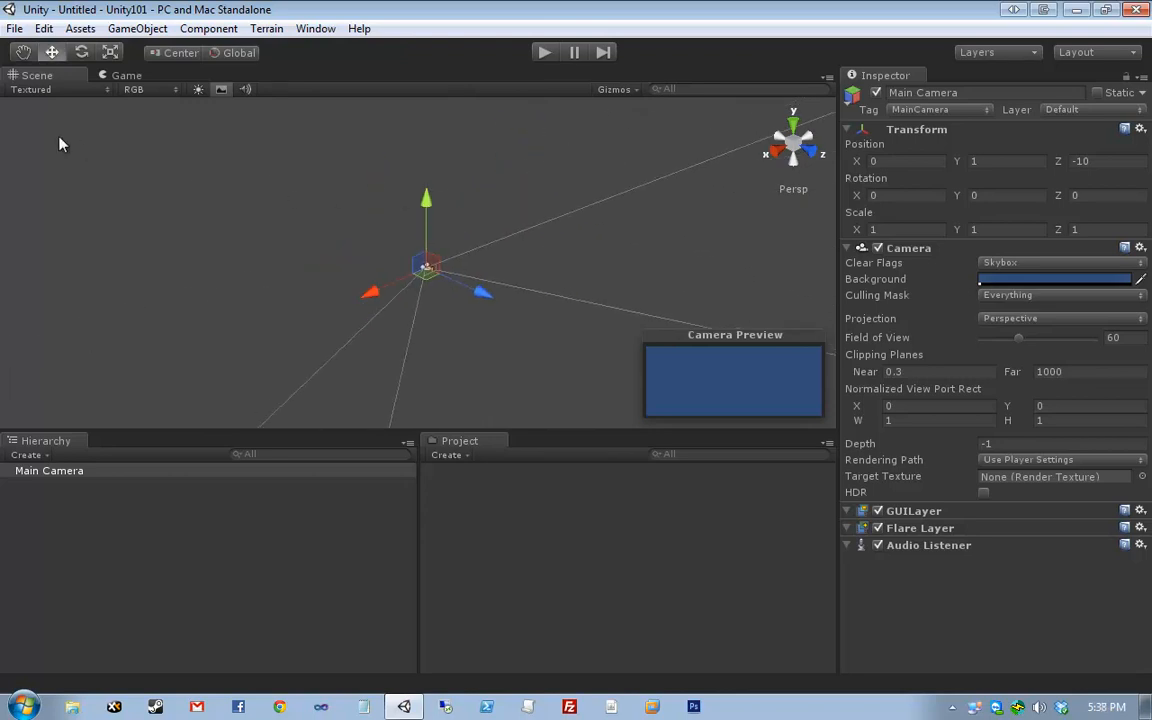
{"action": "left_click_drag", "start_coordinate": [46, 119], "coordinate": [722, 364]}
{"action": "left_click_drag", "start_coordinate": [314, 314], "coordinate": [476, 226], "text": "alt"}
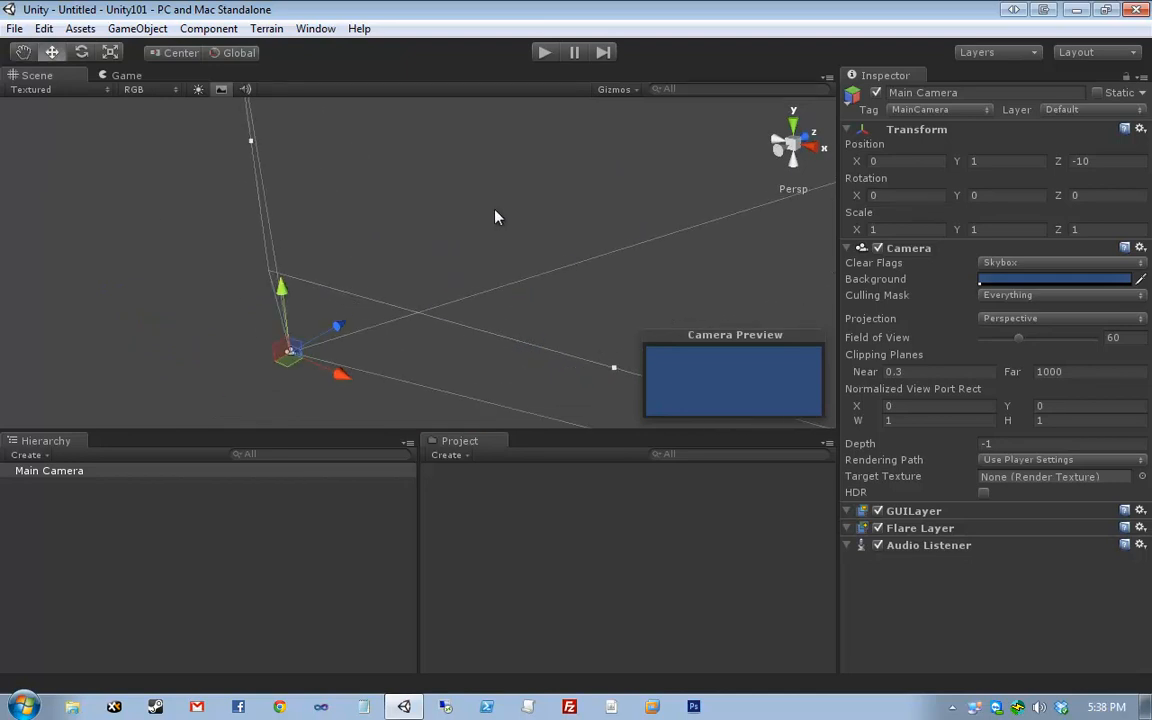
{"action": "scroll", "coordinate": [495, 210], "scroll_direction": "down", "scroll_amount": 2}
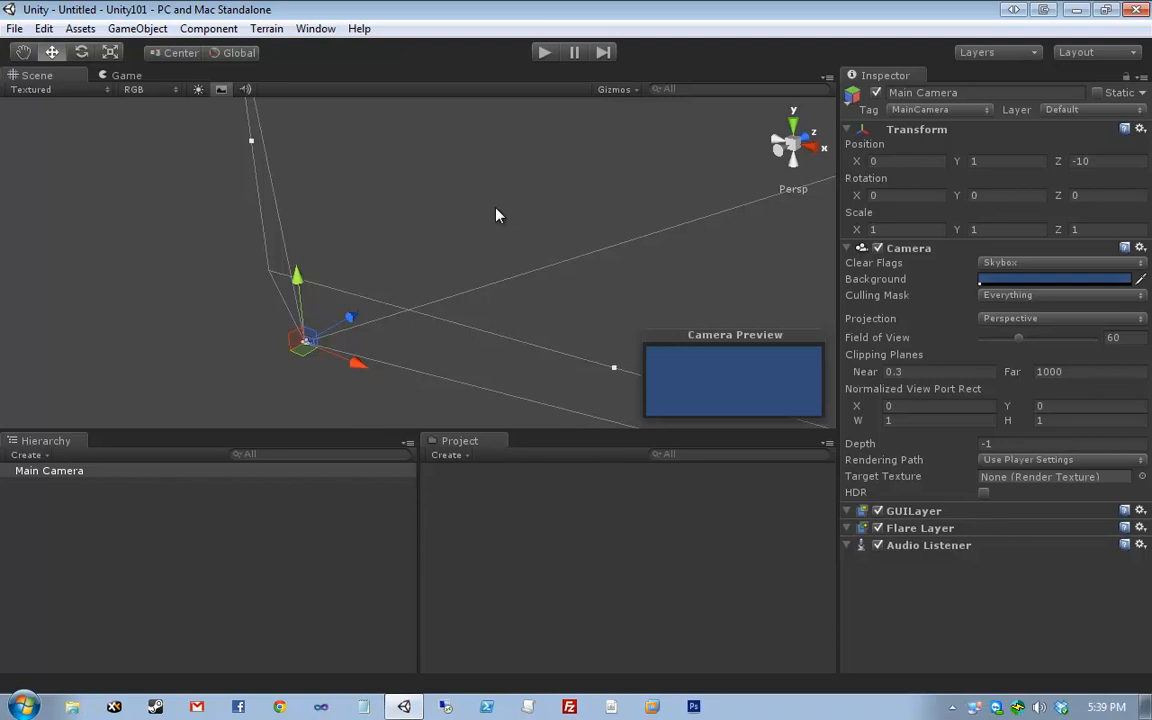
- Deselect the Main Camera and raise the splitter so the Hierarchy and Project panels are taller
{"action": "left_click", "coordinate": [220, 315]}
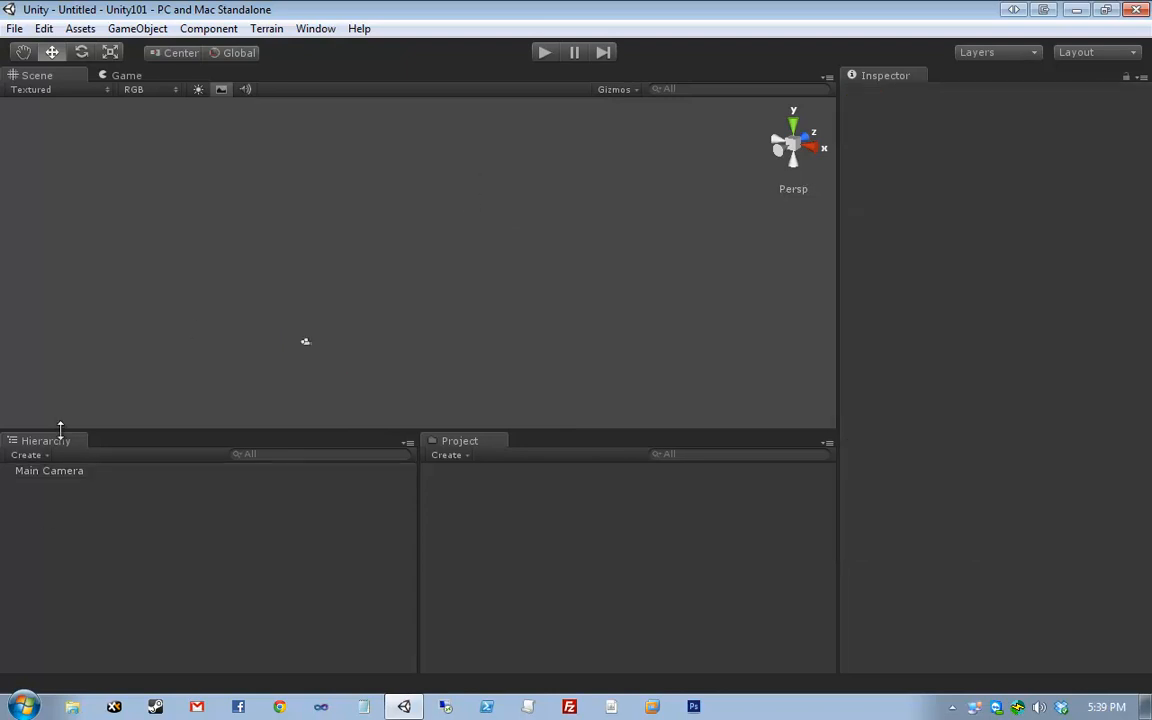
{"action": "mouse_move", "coordinate": [59, 430]}
{"action": "left_mouse_down"}
{"action": "mouse_move", "coordinate": [66, 378]}
{"action": "mouse_move", "coordinate": [75, 445]}
{"action": "left_mouse_up"}
{"action": "left_click", "coordinate": [50, 482]}
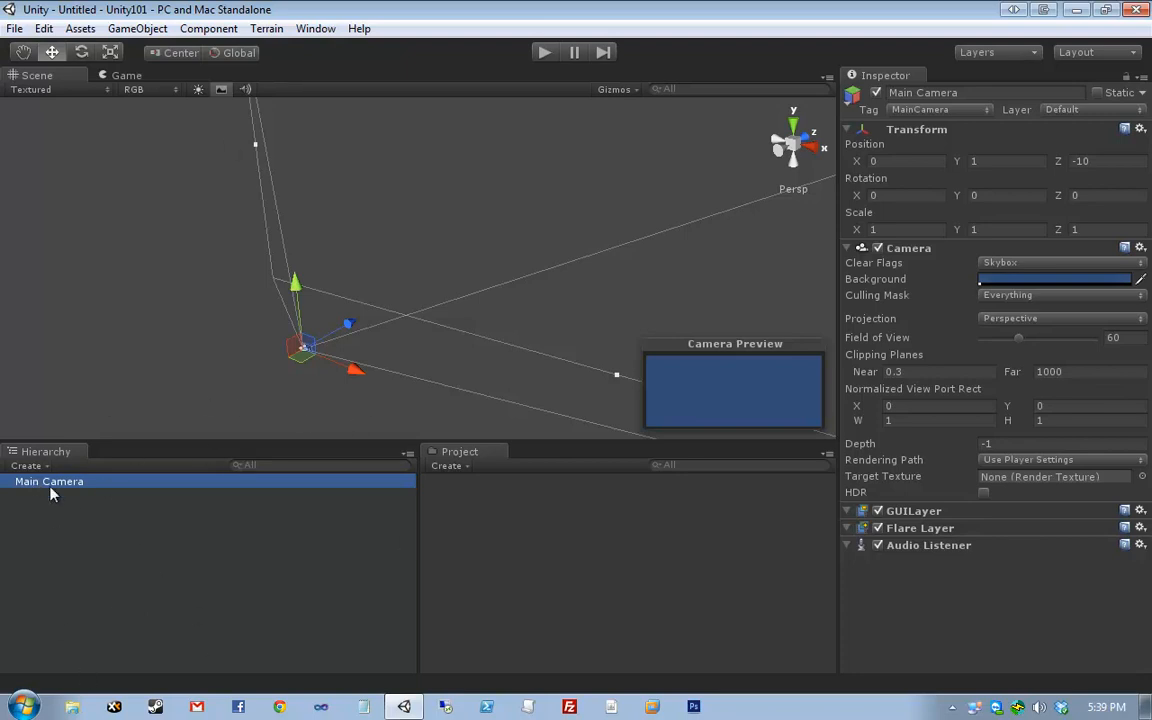
{"action": "left_click", "coordinate": [62, 548]}
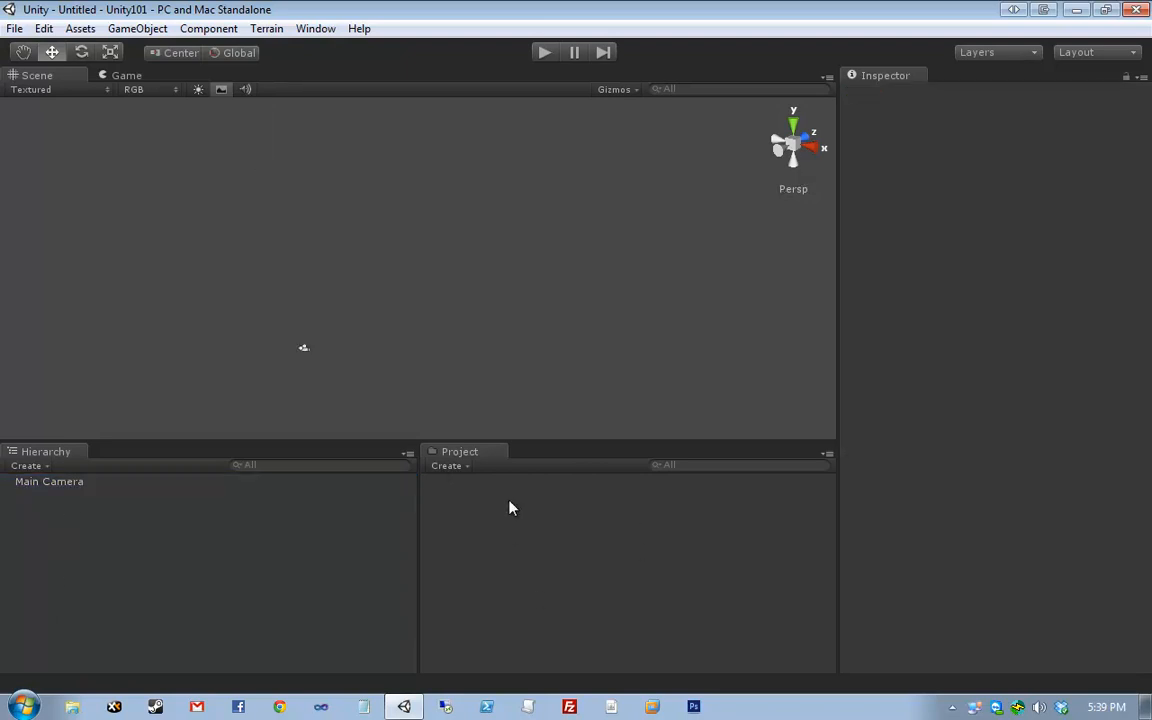
{"action": "left_click_drag", "start_coordinate": [473, 440], "coordinate": [473, 422]}
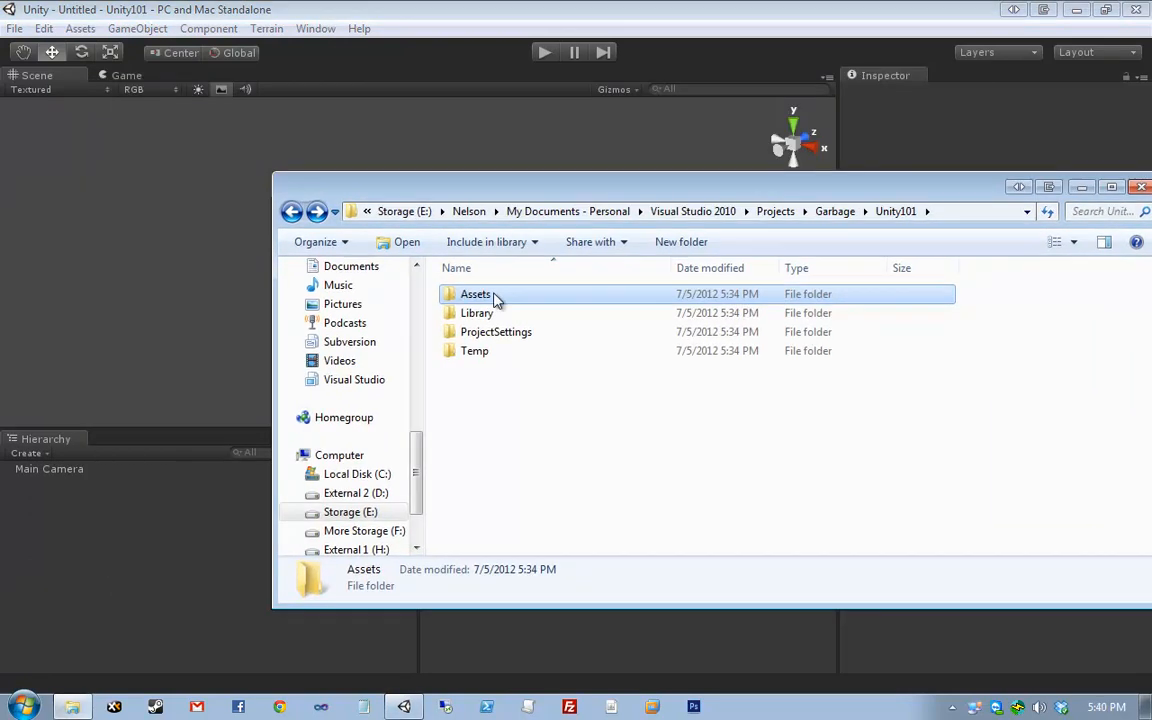
- Check the Unity101 folders in Explorer, confirm Assets is empty, and switch back to the Unity editor
{"action": "double_click", "coordinate": [500, 298]}
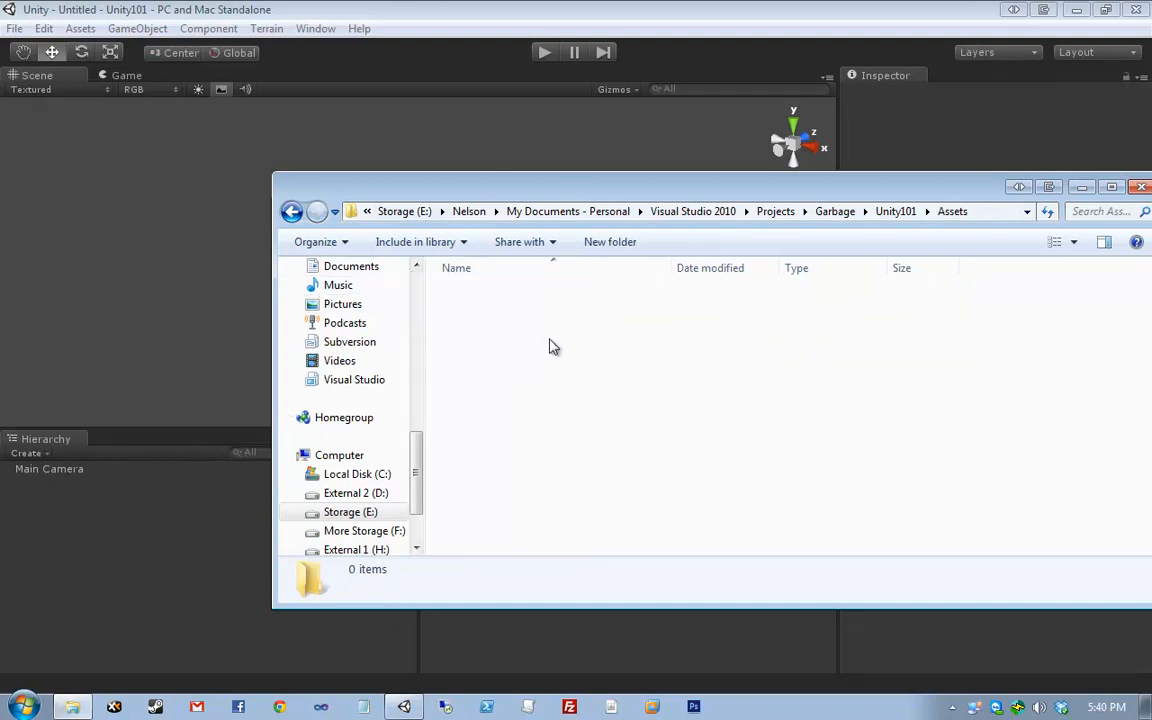
{"action": "key", "text": "BackSpace"}
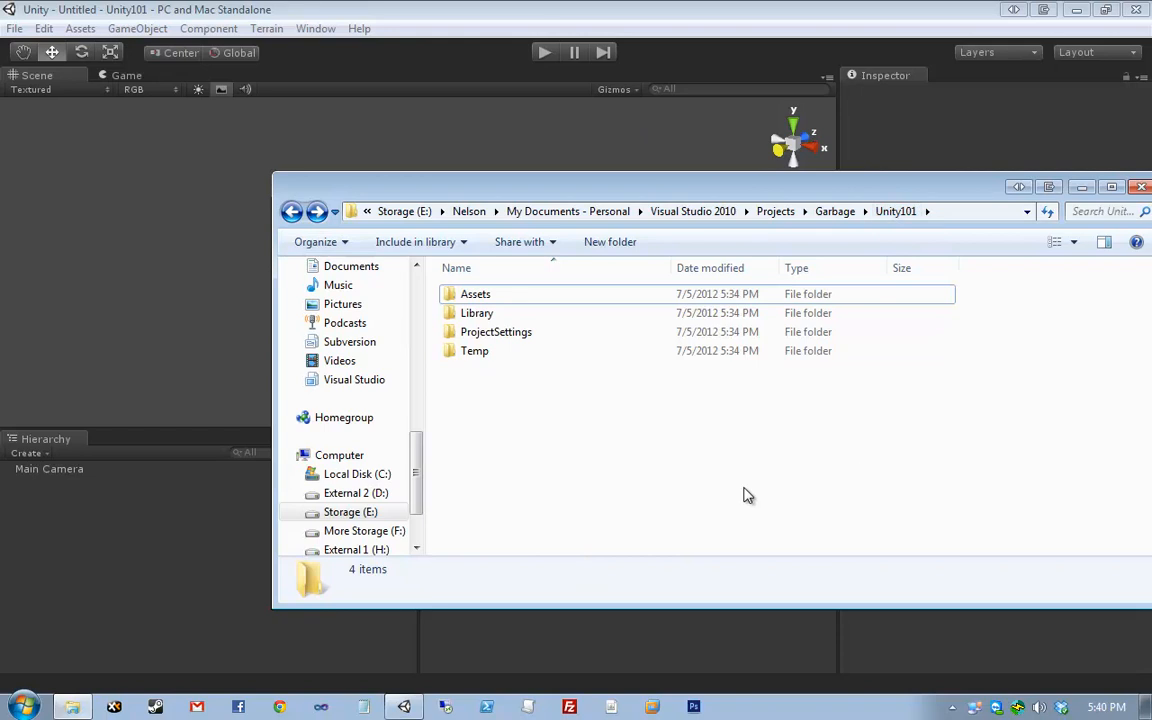
{"action": "left_click_drag", "start_coordinate": [508, 426], "coordinate": [800, 440]}
{"action": "double_click", "coordinate": [557, 300]}
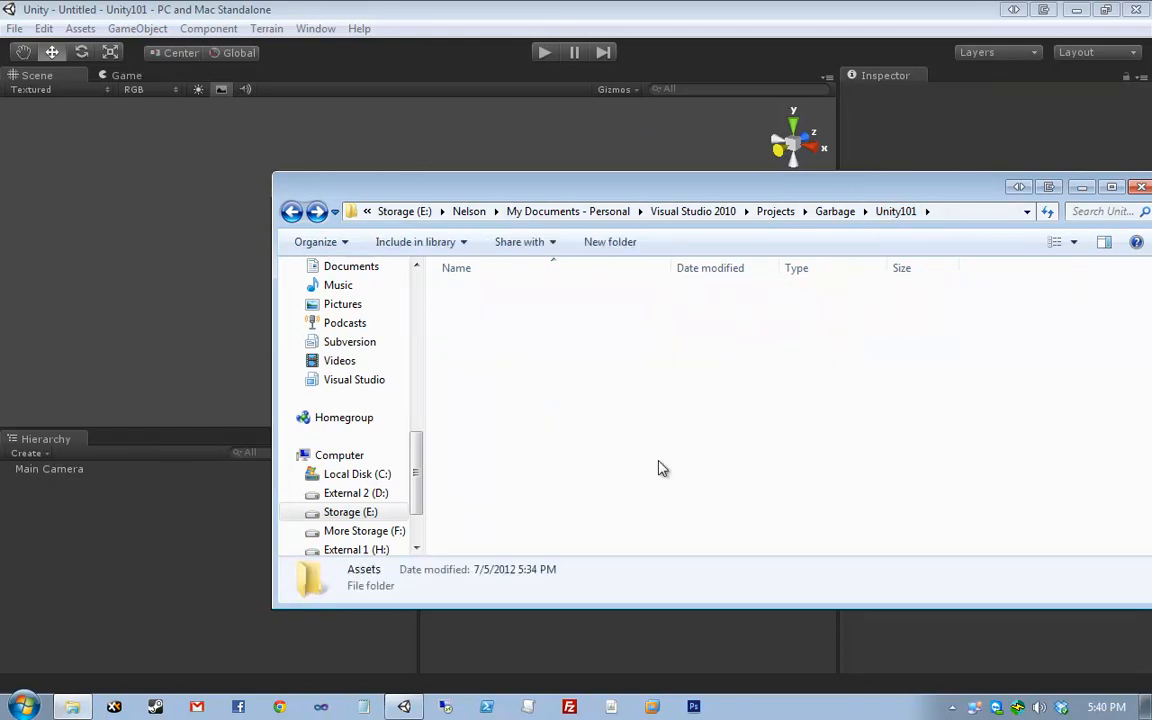
{"action": "left_click_drag", "start_coordinate": [676, 432], "coordinate": [497, 307]}
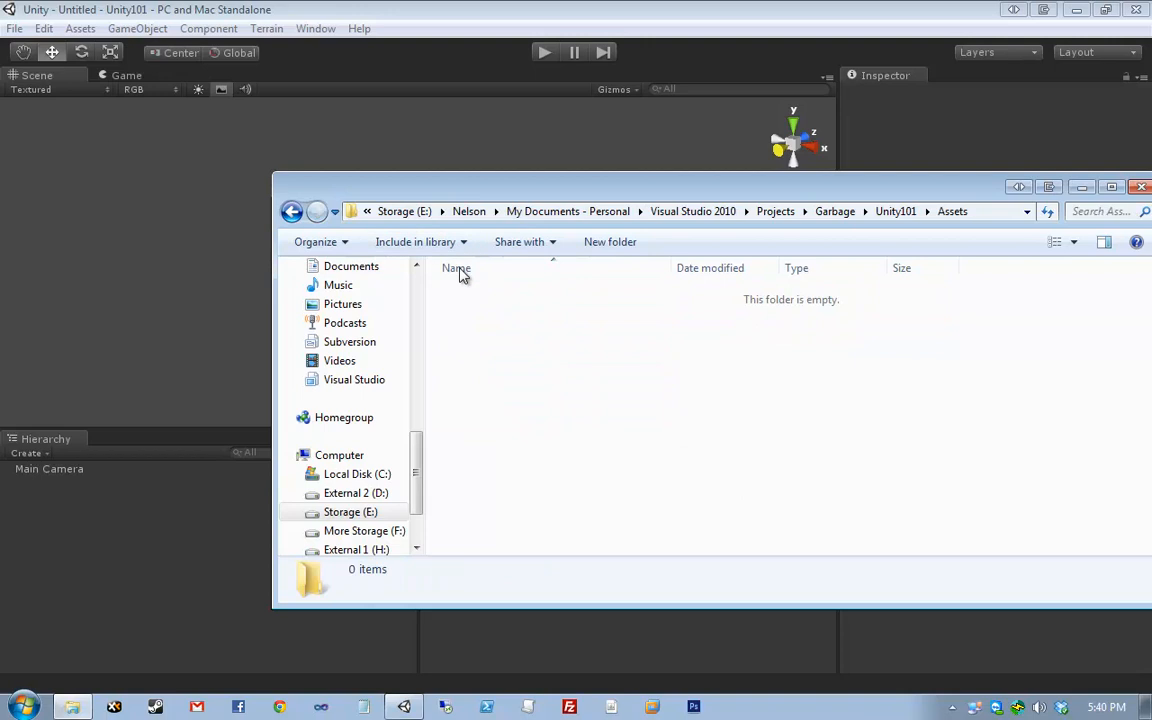
{"action": "left_click_drag", "start_coordinate": [445, 190], "coordinate": [452, 55]}
{"action": "left_click", "coordinate": [452, 55]}
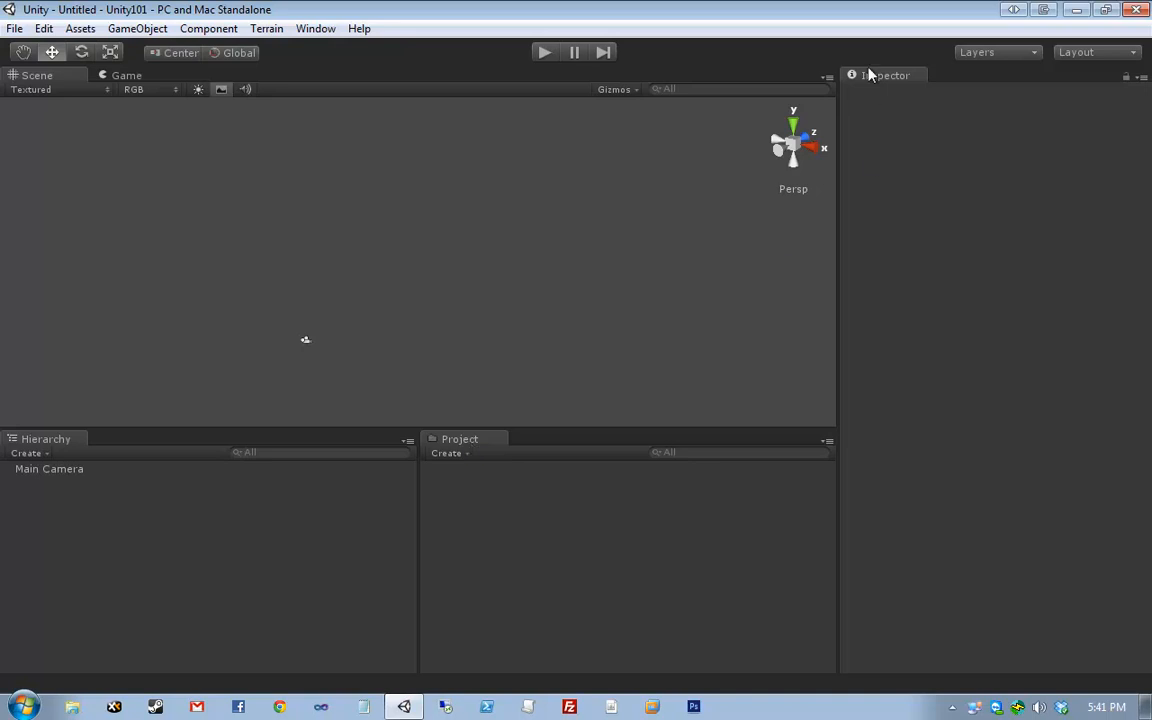
- Select the Main Camera and collapse its Transform and Camera components in the Inspector
{"action": "left_click", "coordinate": [305, 342]}
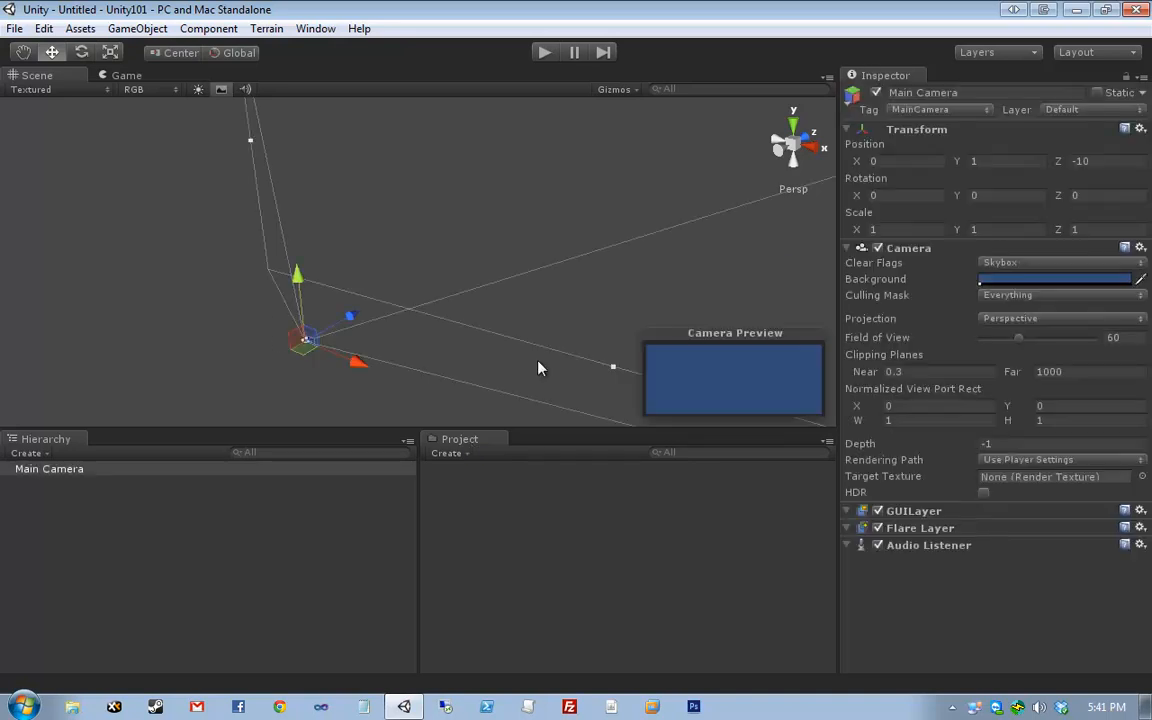
{"action": "left_click_drag", "start_coordinate": [422, 252], "coordinate": [522, 237], "text": "alt"}
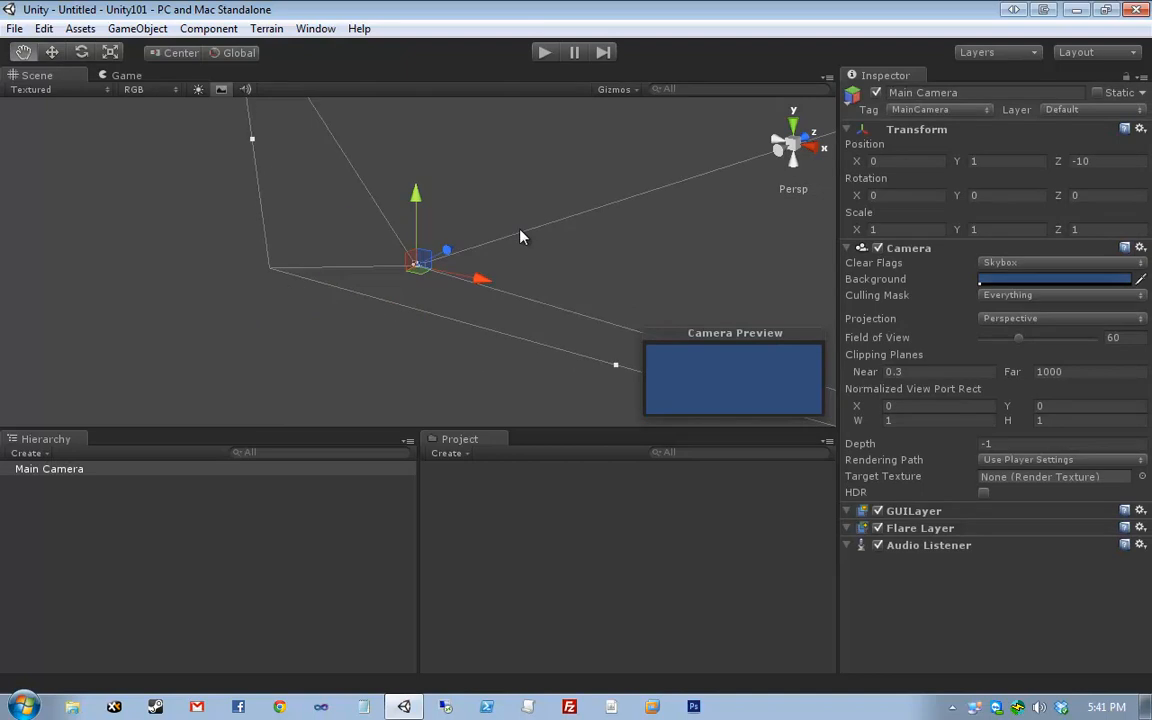
{"action": "left_click", "coordinate": [398, 308]}
{"action": "left_click", "coordinate": [420, 280]}
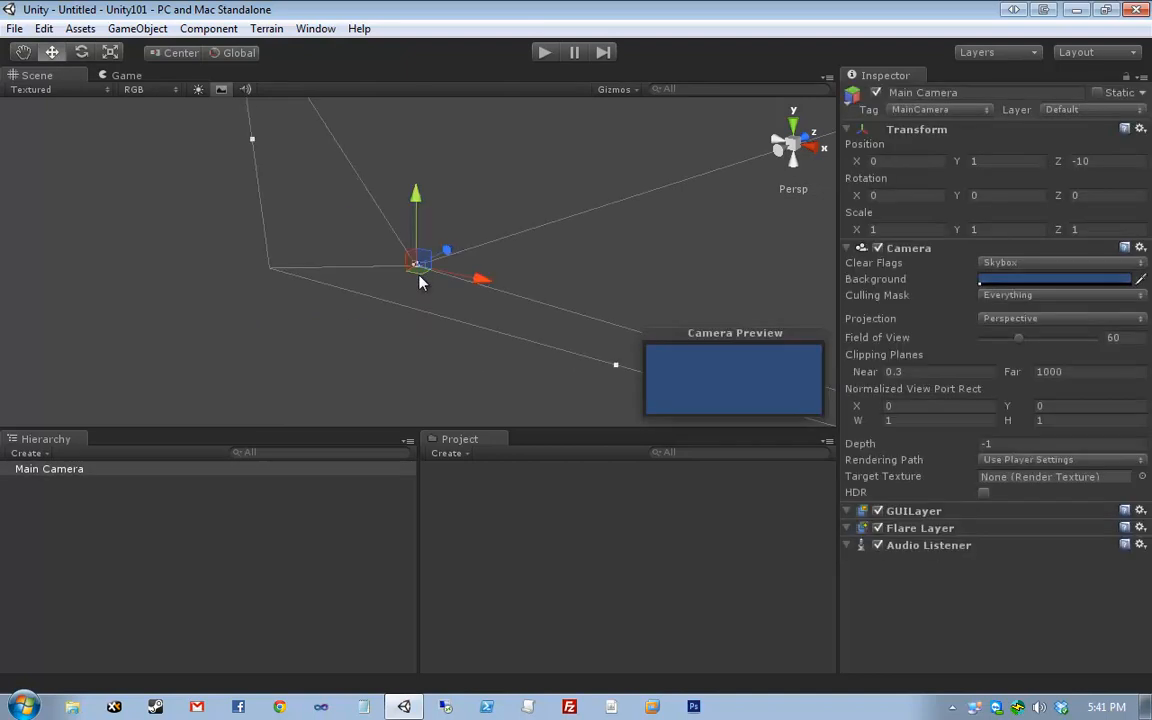
{"action": "left_click", "coordinate": [430, 310]}
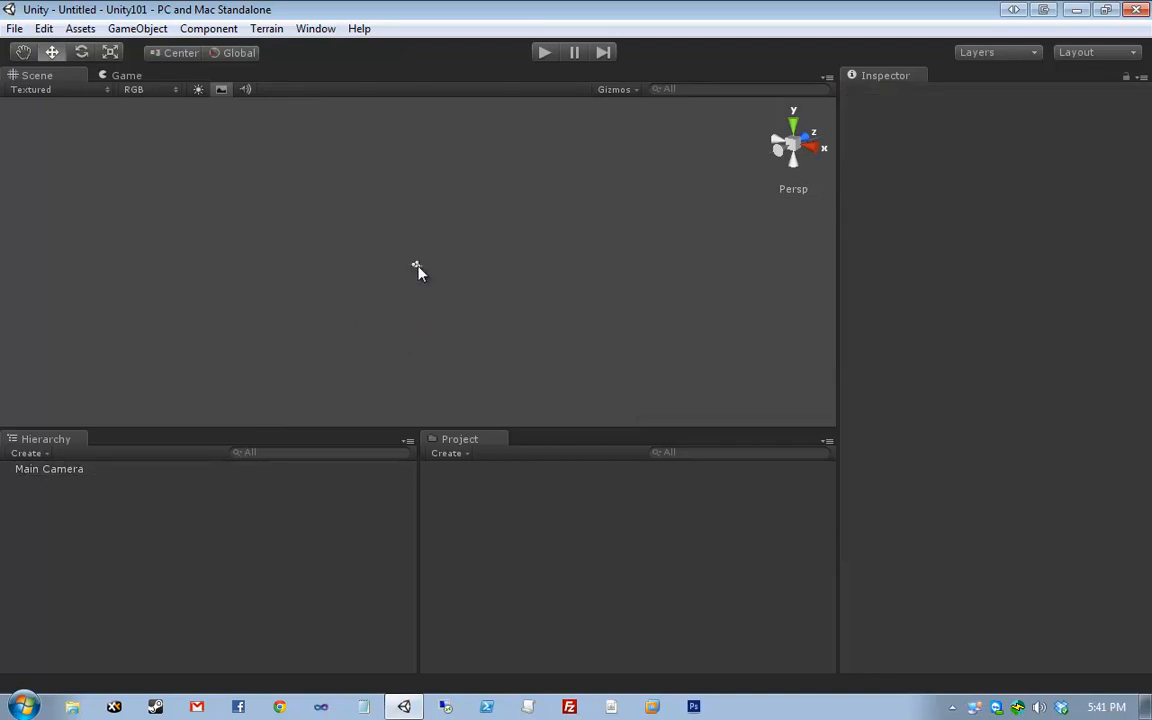
{"action": "left_click", "coordinate": [417, 268]}
{"action": "left_click", "coordinate": [330, 312]}
{"action": "left_click", "coordinate": [419, 267]}
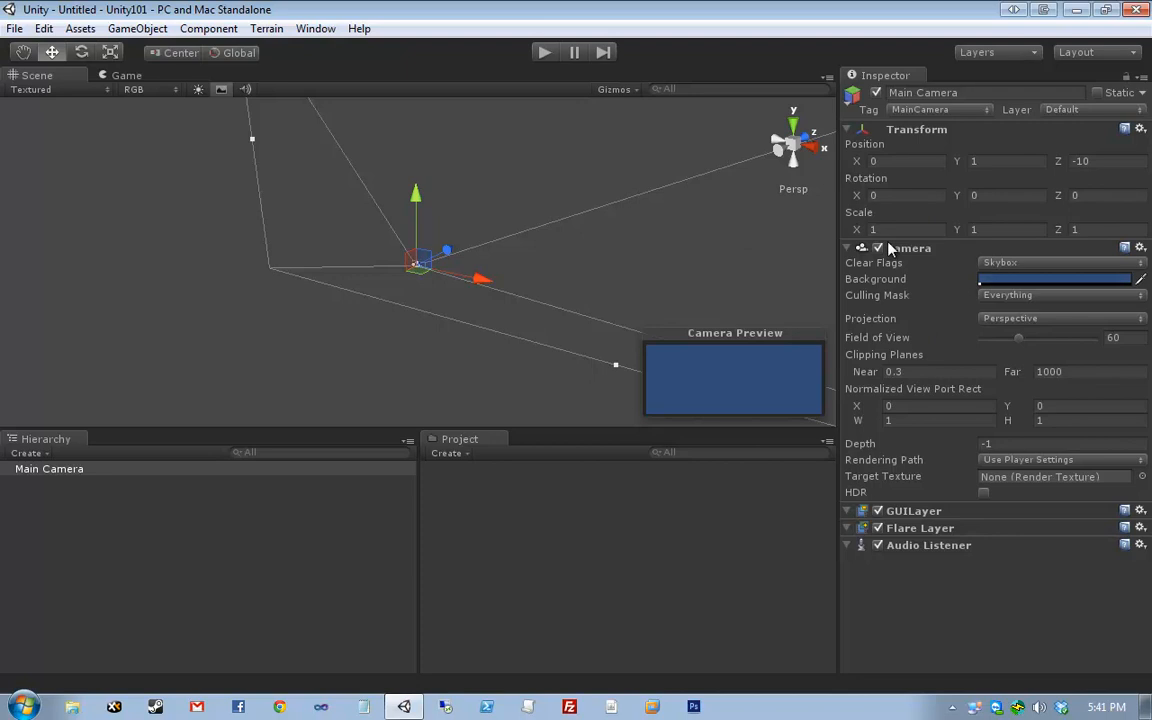
{"action": "left_click", "coordinate": [847, 129]}
{"action": "left_click", "coordinate": [847, 146]}
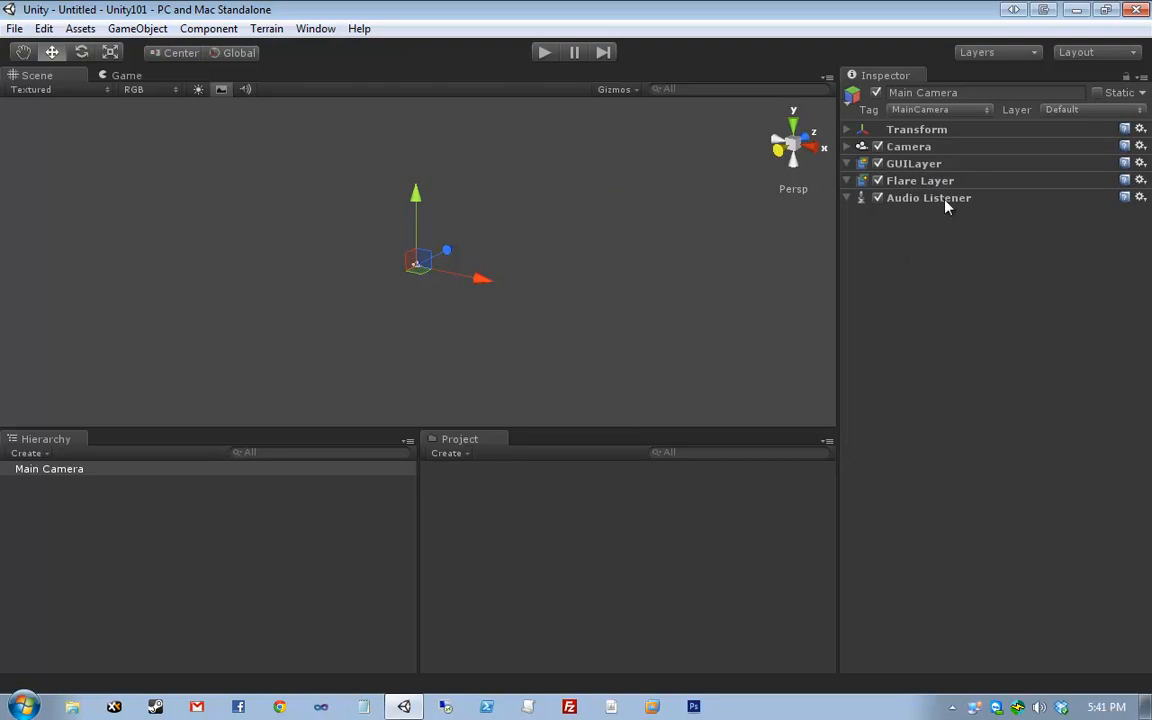
- Leave Transform collapsed and expand the Camera component to show its properties and preview
{"action": "left_click", "coordinate": [848, 147]}
{"action": "left_click", "coordinate": [848, 147]}
{"action": "left_click", "coordinate": [848, 131]}
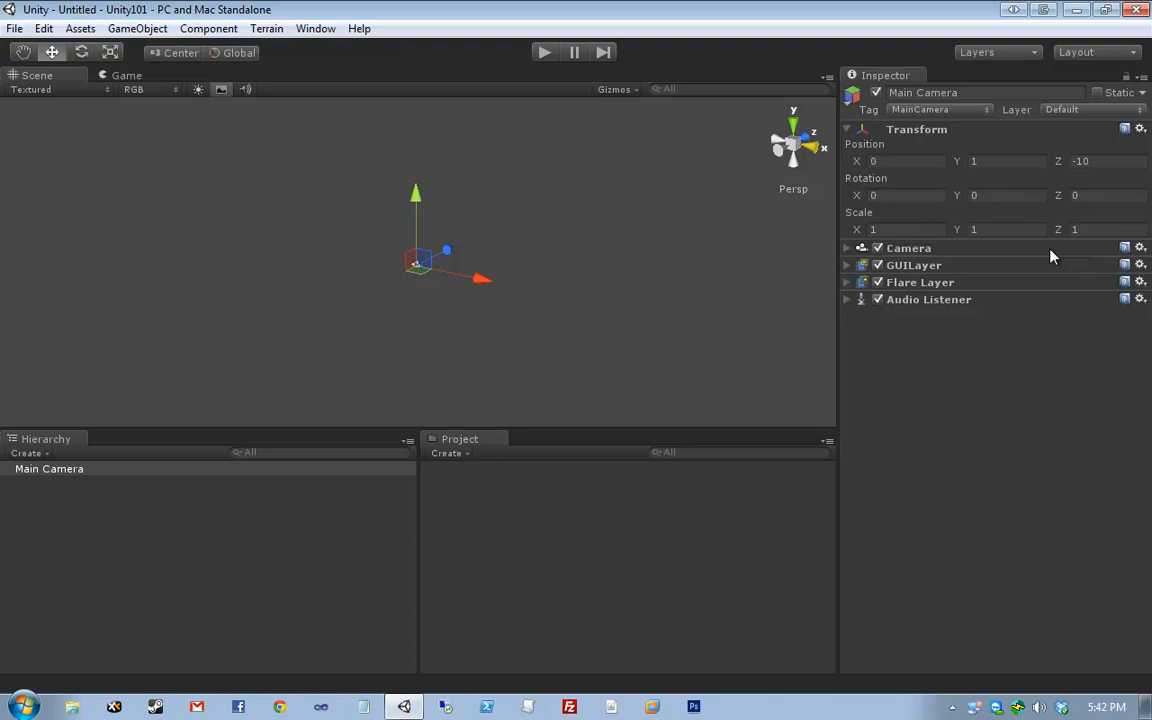
{"action": "left_click", "coordinate": [918, 131]}
{"action": "left_click", "coordinate": [926, 131]}
{"action": "left_click", "coordinate": [928, 131]}
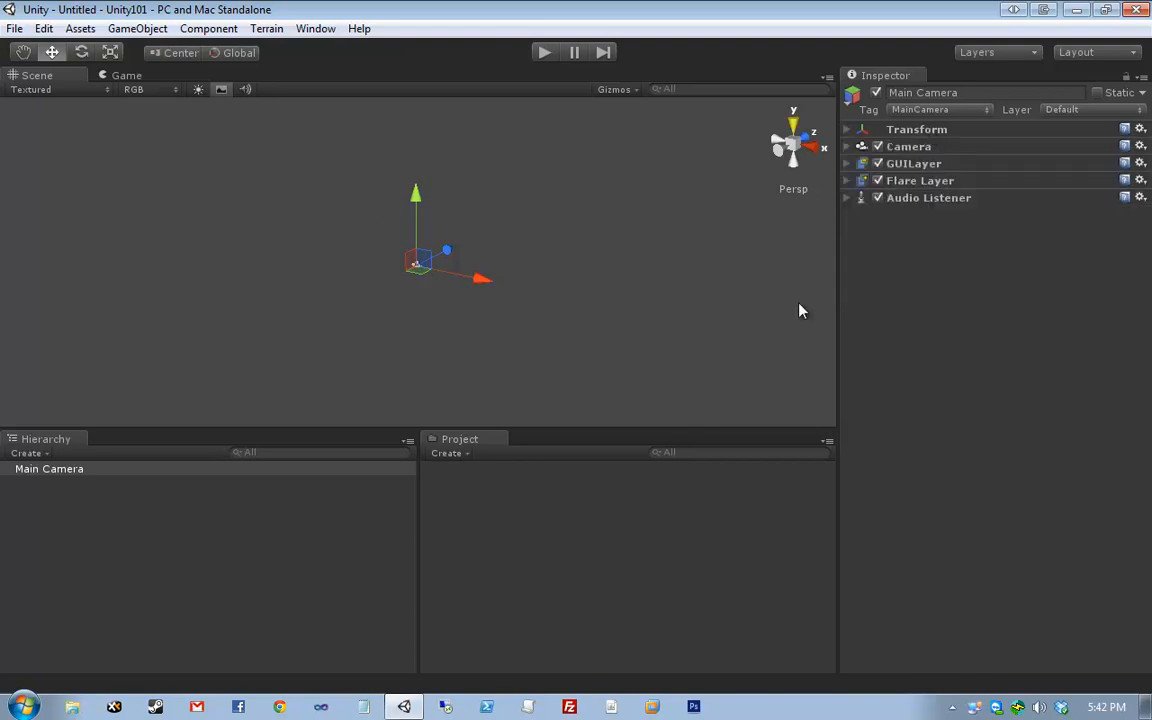
{"action": "left_click", "coordinate": [925, 147]}
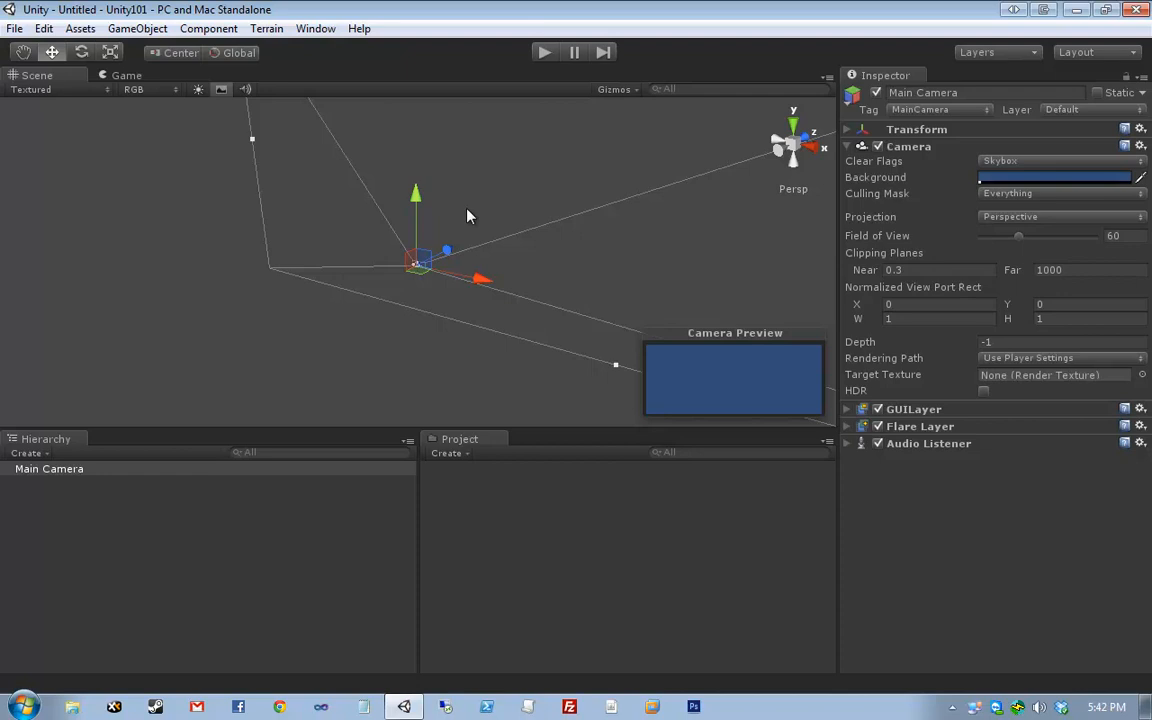
- Darken the Camera's Background colour to hue 216, saturation 112, value 78
{"action": "middle_click_drag", "start_coordinate": [585, 192], "coordinate": [525, 255]}
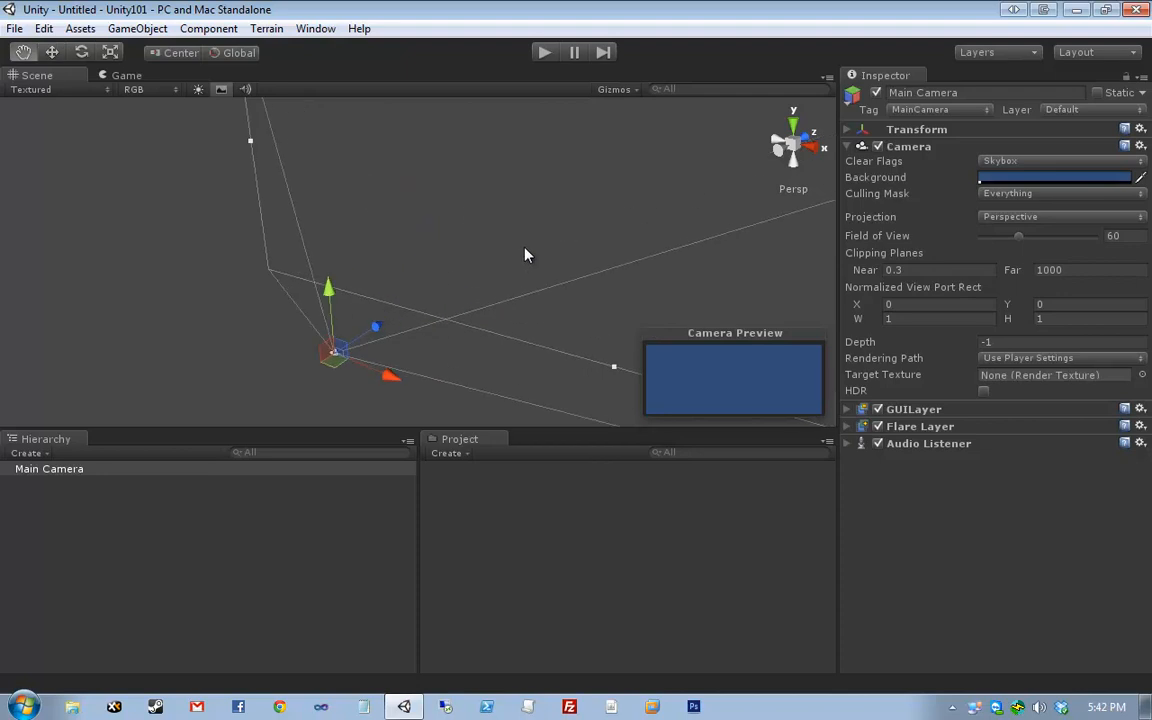
{"action": "left_click", "coordinate": [935, 148]}
{"action": "left_click", "coordinate": [935, 148]}
{"action": "left_click", "coordinate": [935, 148]}
{"action": "left_click", "coordinate": [935, 148]}
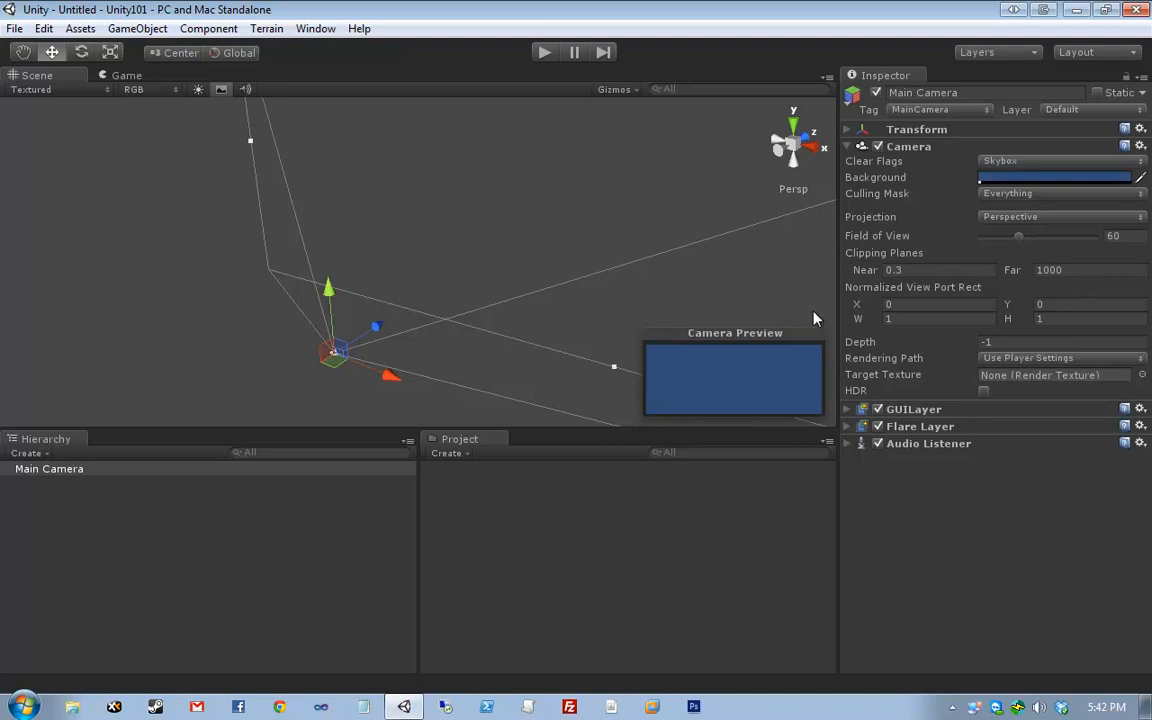
{"action": "left_click", "coordinate": [1030, 180]}
{"action": "mouse_move", "coordinate": [150, 178]}
{"action": "left_mouse_down"}
{"action": "mouse_move", "coordinate": [147, 206]}
{"action": "mouse_move", "coordinate": [143, 188]}
{"action": "mouse_move", "coordinate": [117, 204]}
{"action": "mouse_move", "coordinate": [170, 203]}
{"action": "mouse_move", "coordinate": [131, 212]}
{"action": "mouse_move", "coordinate": [149, 189]}
{"action": "mouse_move", "coordinate": [133, 205]}
{"action": "mouse_move", "coordinate": [139, 193]}
{"action": "mouse_move", "coordinate": [126, 196]}
{"action": "left_mouse_up"}
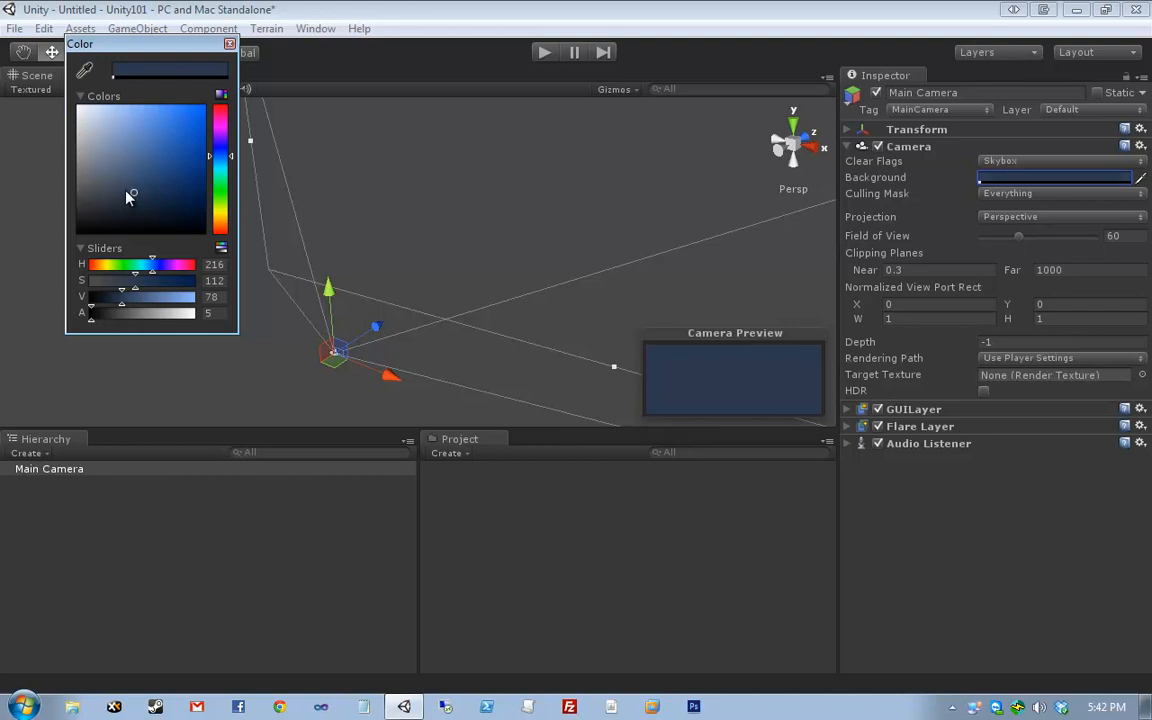
- Fine-tune the dark blue background, then try Orthographic projection and leave it on Perspective
{"action": "mouse_move", "coordinate": [126, 196]}
{"action": "left_mouse_down"}
{"action": "mouse_move", "coordinate": [141, 206]}
{"action": "mouse_move", "coordinate": [135, 183]}
{"action": "left_mouse_up"}
{"action": "left_click", "coordinate": [229, 45]}
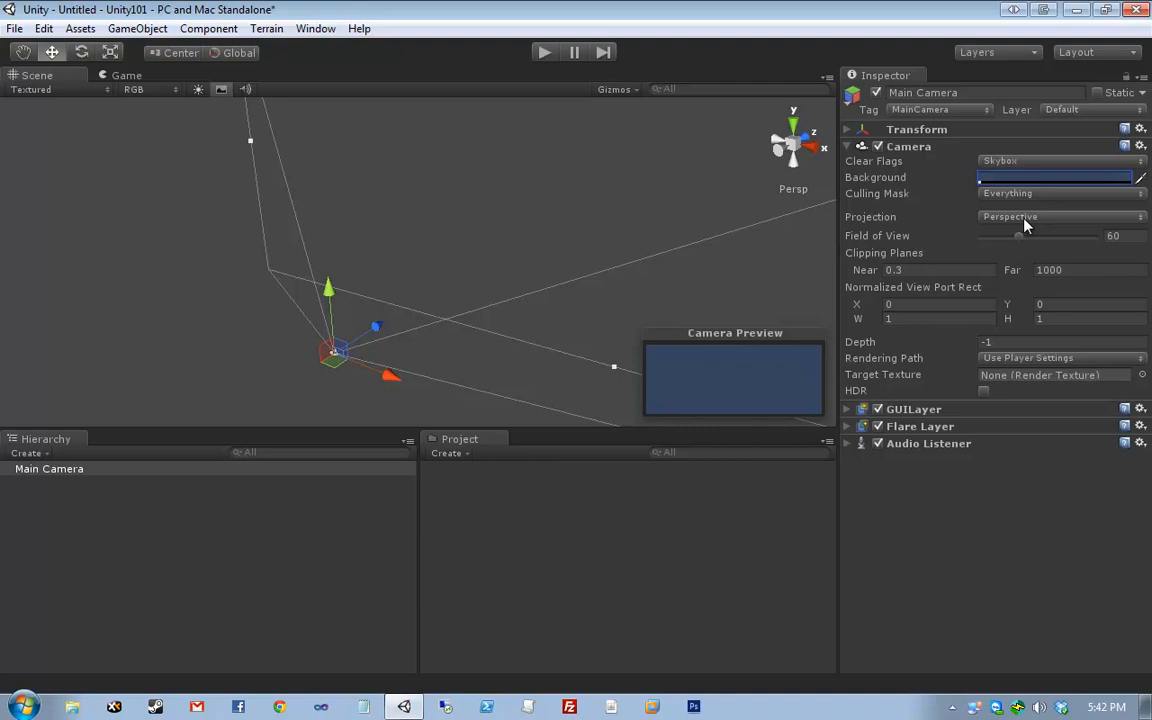
{"action": "left_click", "coordinate": [1025, 217]}
{"action": "left_click", "coordinate": [1039, 256]}
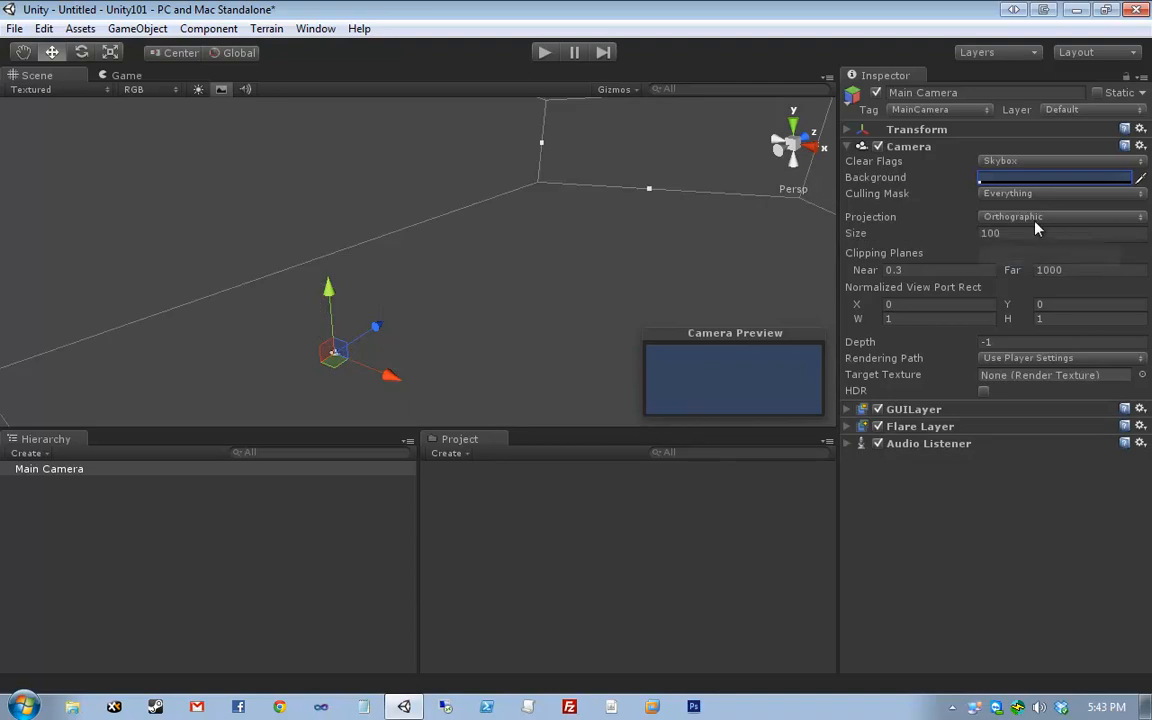
{"action": "left_click", "coordinate": [1036, 220]}
{"action": "left_click", "coordinate": [1034, 234]}
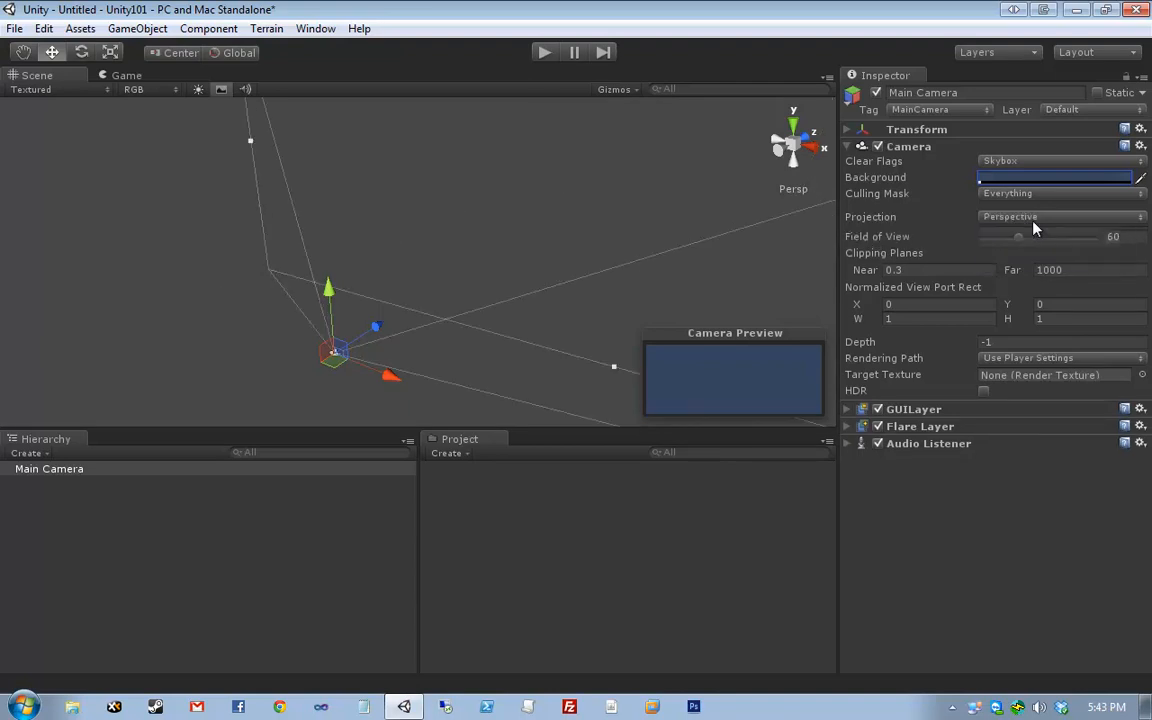
{"action": "left_click", "coordinate": [1036, 218]}
{"action": "left_click", "coordinate": [1034, 255]}
{"action": "left_click", "coordinate": [1030, 217]}
{"action": "left_click", "coordinate": [990, 237]}
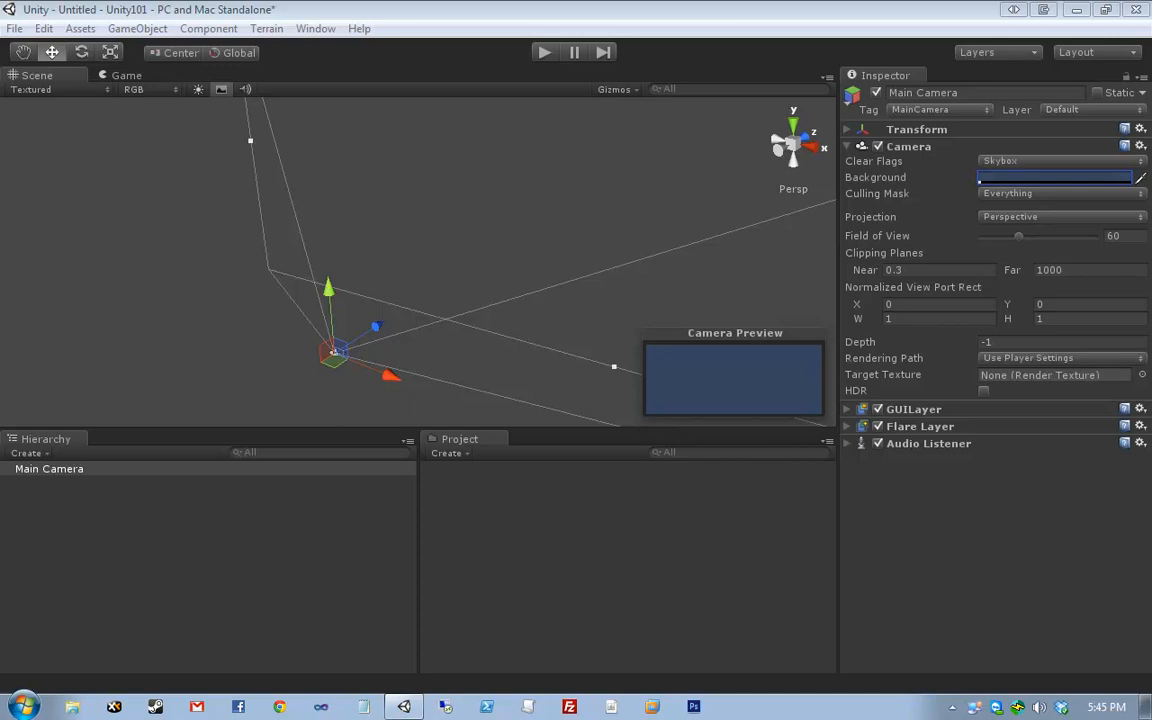
{"action": "left_click", "coordinate": [315, 28]}
- Switch to the Window > Layouts > 4 Split layout and look around the perspective view
{"action": "mouse_move", "coordinate": [386, 98]}
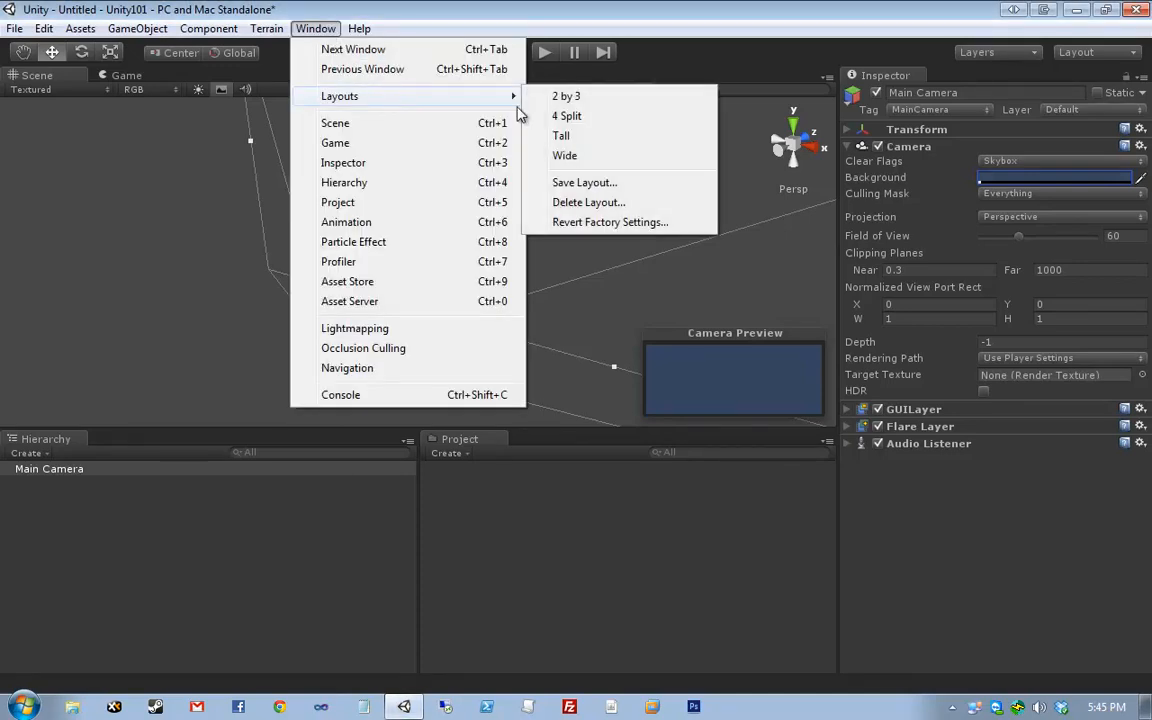
{"action": "left_click", "coordinate": [569, 117]}
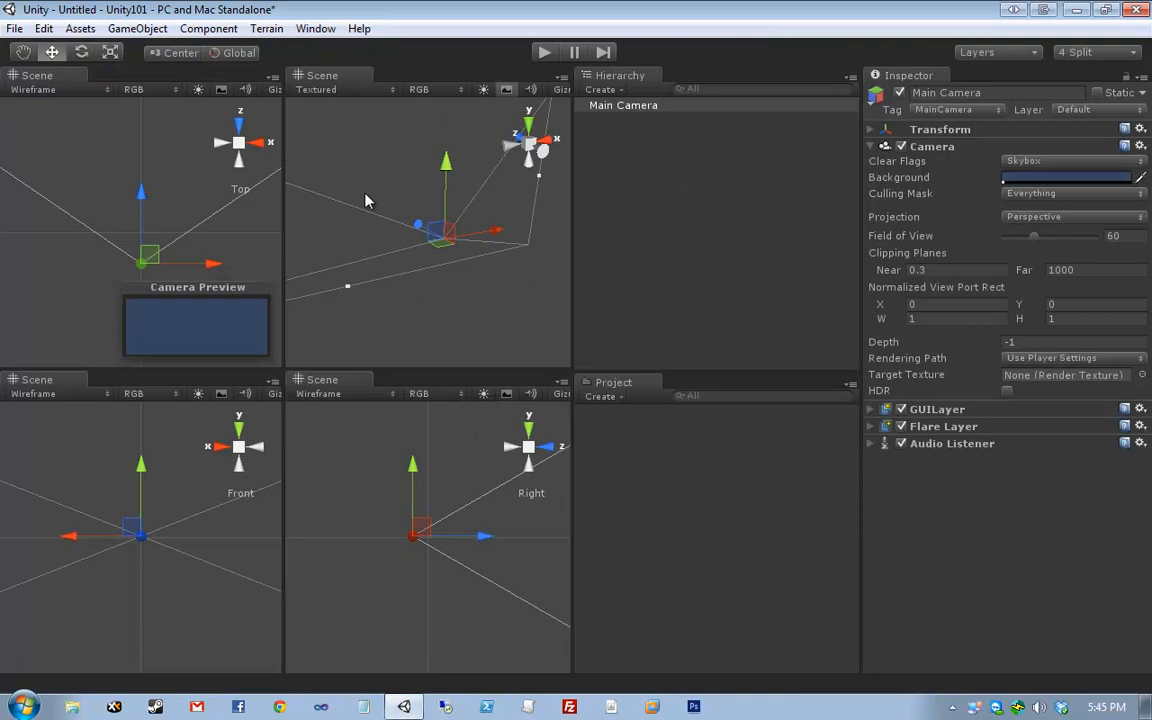
{"action": "mouse_move", "coordinate": [365, 193]}
{"action": "middle_mouse_down"}
{"action": "mouse_move", "coordinate": [456, 229]}
{"action": "mouse_move", "coordinate": [382, 178]}
{"action": "middle_mouse_up"}
{"action": "scroll", "coordinate": [445, 228], "scroll_direction": "down", "scroll_amount": 5}
{"action": "mouse_move", "coordinate": [435, 187]}
{"action": "right_mouse_down"}
{"action": "mouse_move", "coordinate": [329, 181]}
{"action": "mouse_move", "coordinate": [424, 192]}
{"action": "right_mouse_up"}
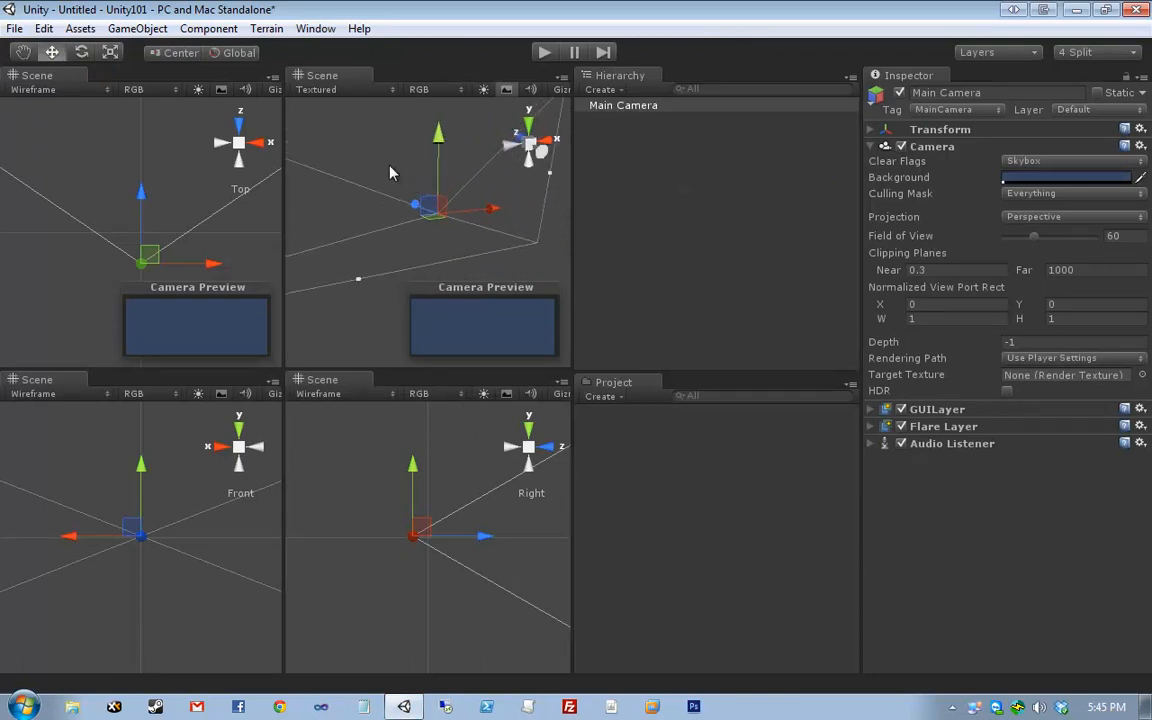
{"action": "middle_click_drag", "start_coordinate": [378, 143], "coordinate": [426, 209]}
- Revert all window layouts to factory settings and restore the full-screen editor
{"action": "left_click", "coordinate": [315, 28]}
{"action": "mouse_move", "coordinate": [470, 96]}
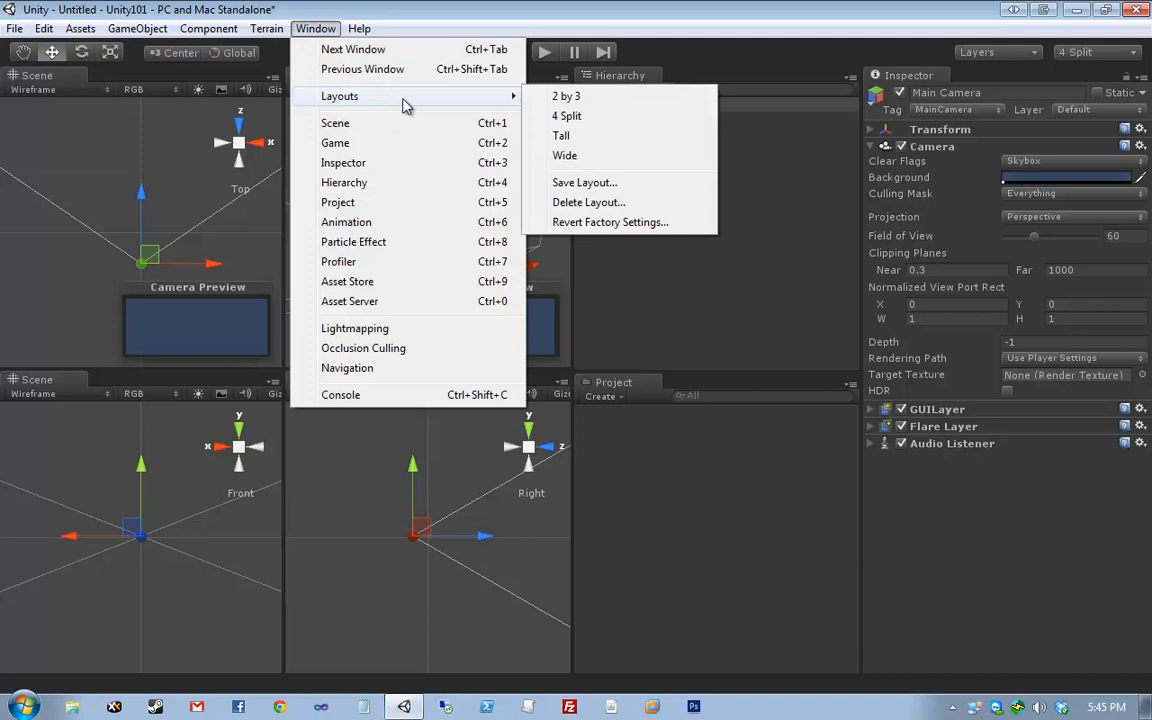
{"action": "left_click", "coordinate": [595, 222]}
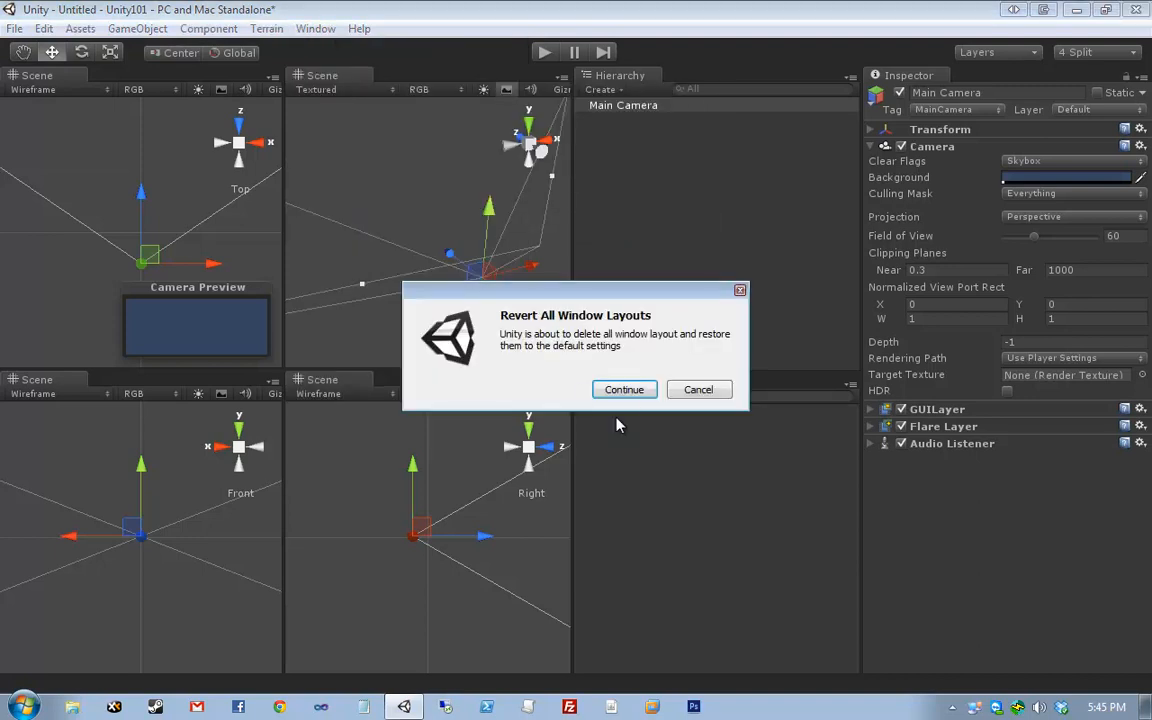
{"action": "left_click", "coordinate": [624, 390]}
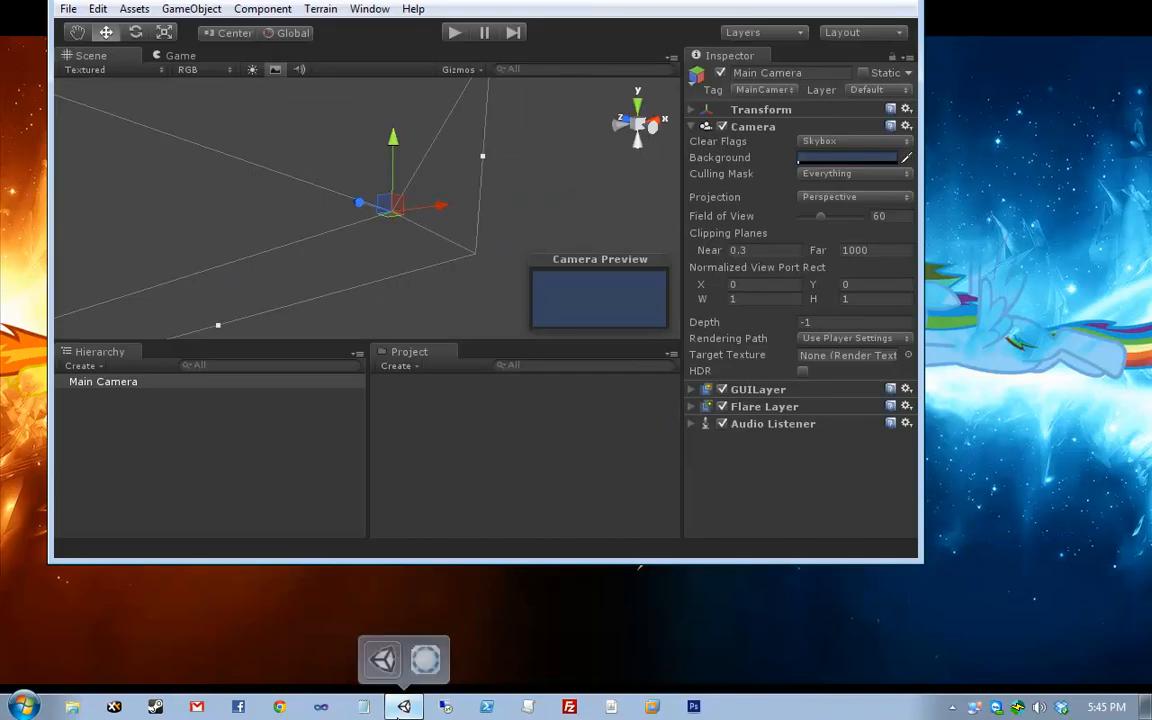
{"action": "left_click", "coordinate": [409, 708]}
{"action": "left_click", "coordinate": [409, 710]}
{"action": "middle_click_drag", "start_coordinate": [305, 208], "coordinate": [399, 239]}
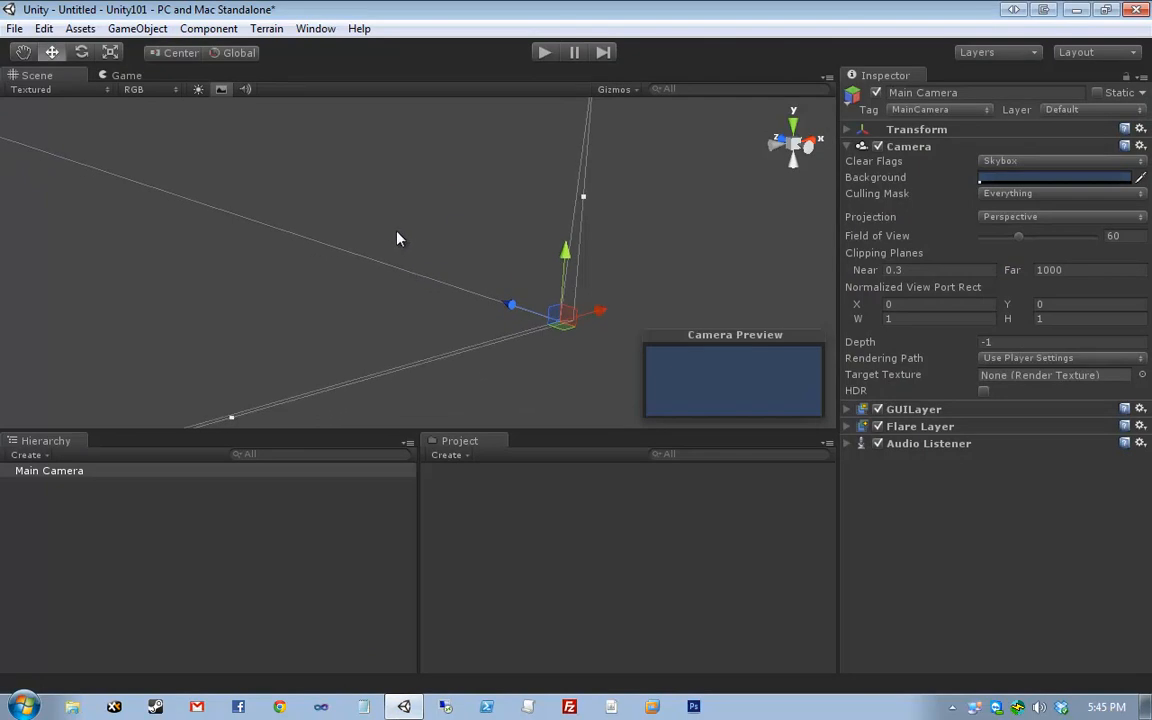
{"action": "left_click", "coordinate": [400, 234]}
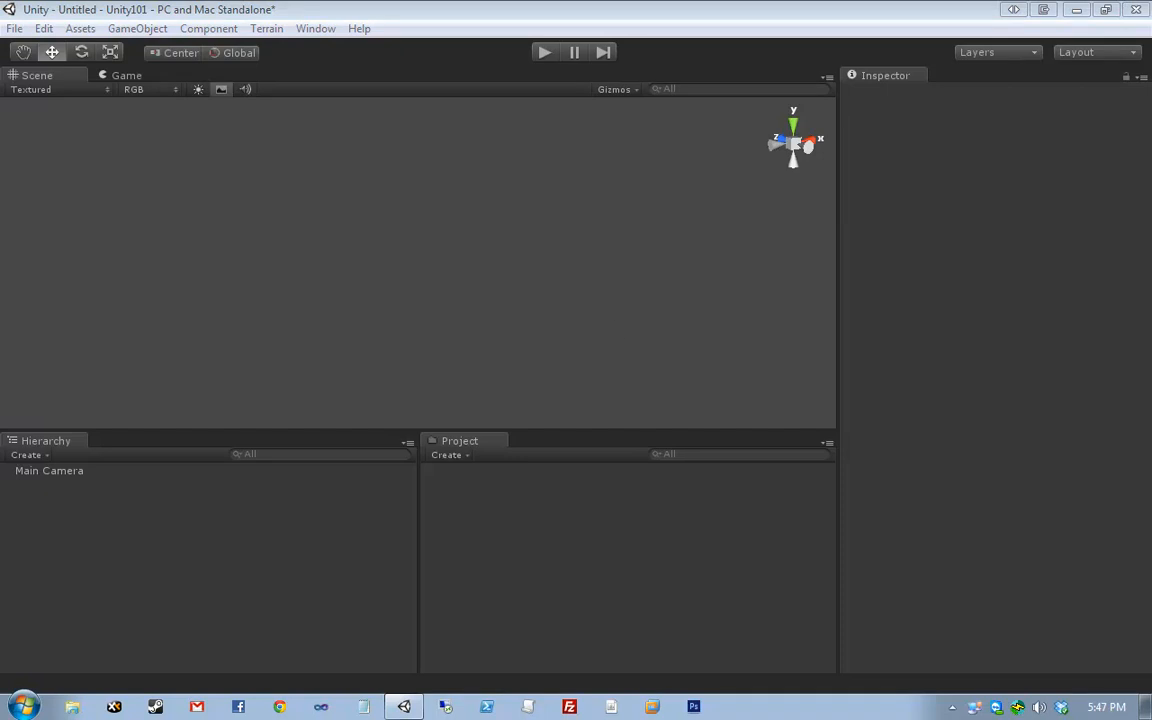
{"action": "left_click", "coordinate": [44, 28]}
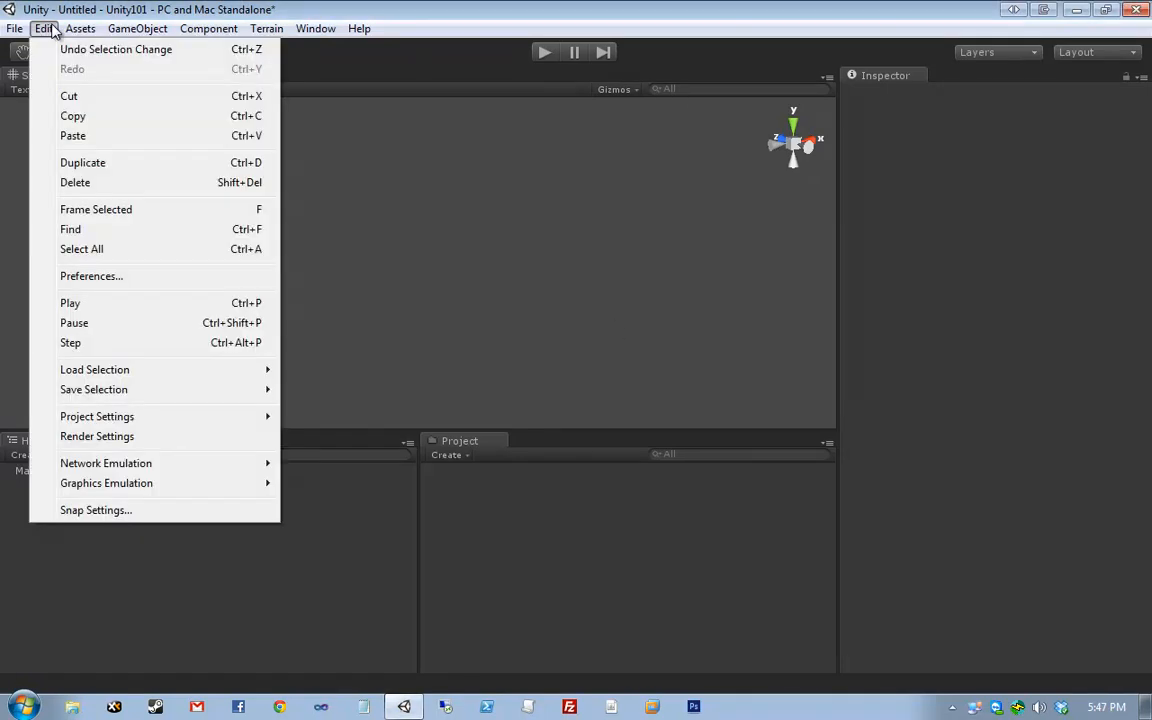
{"action": "left_click", "coordinate": [100, 276]}
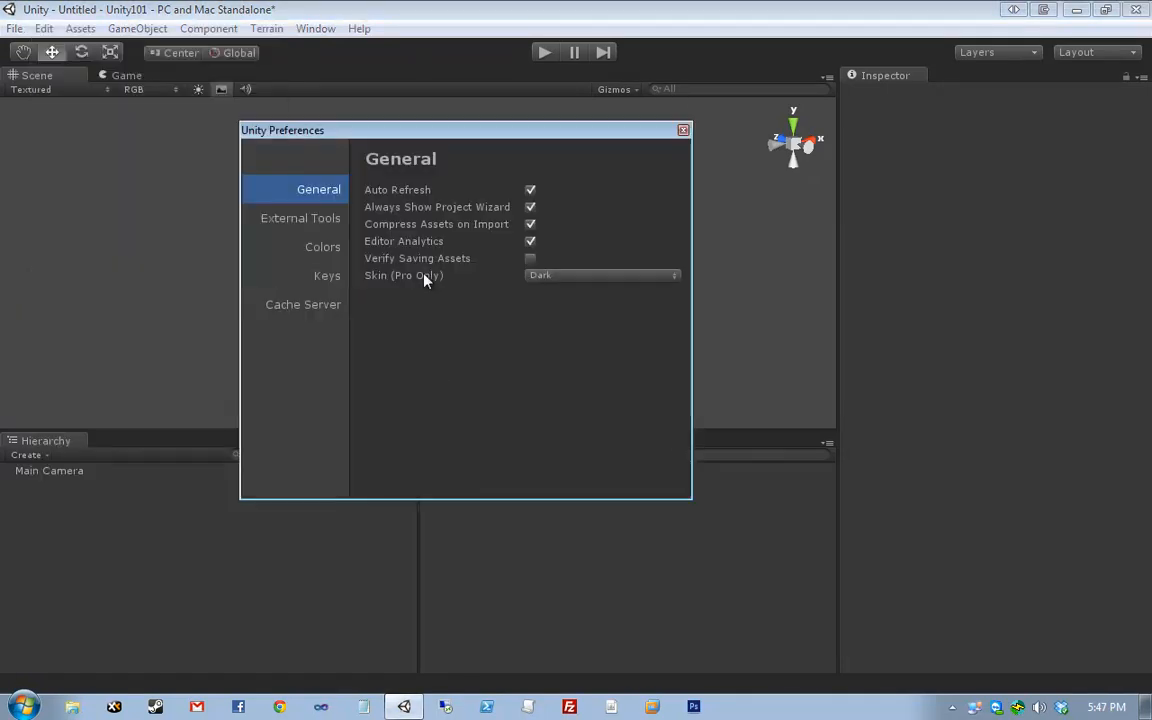
{"action": "left_click", "coordinate": [552, 283]}
{"action": "left_click", "coordinate": [569, 284]}
{"action": "left_click", "coordinate": [569, 284]}
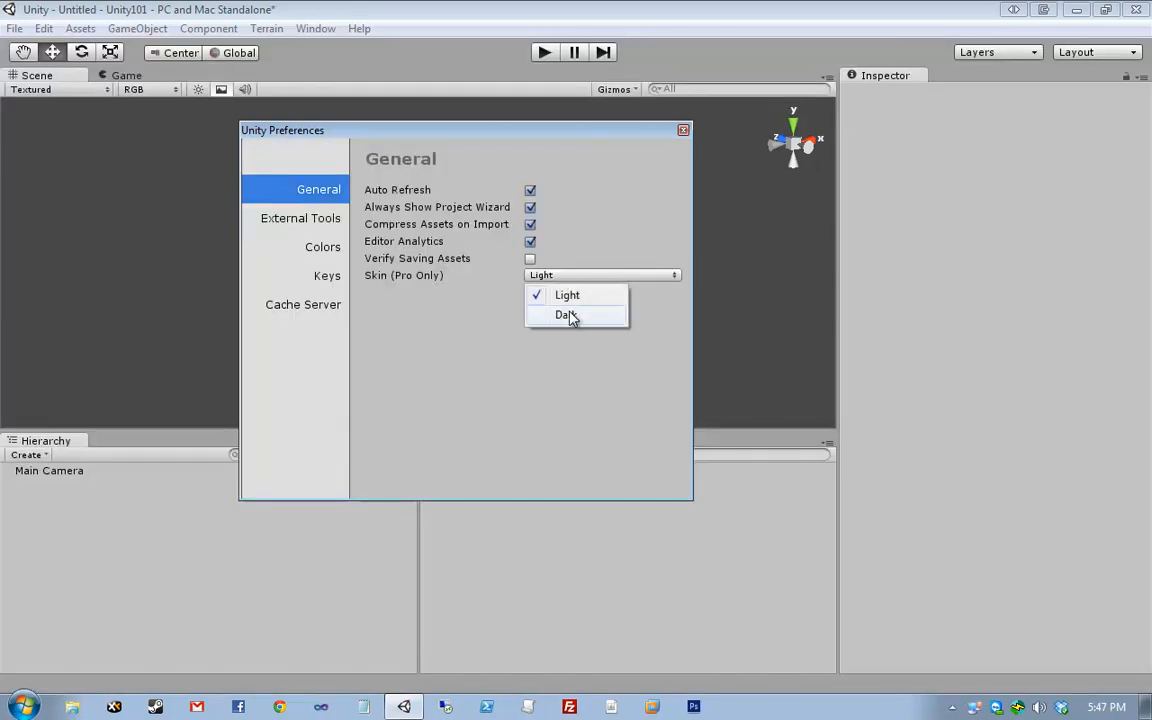
{"action": "left_click", "coordinate": [566, 313]}
{"action": "left_click", "coordinate": [575, 285]}
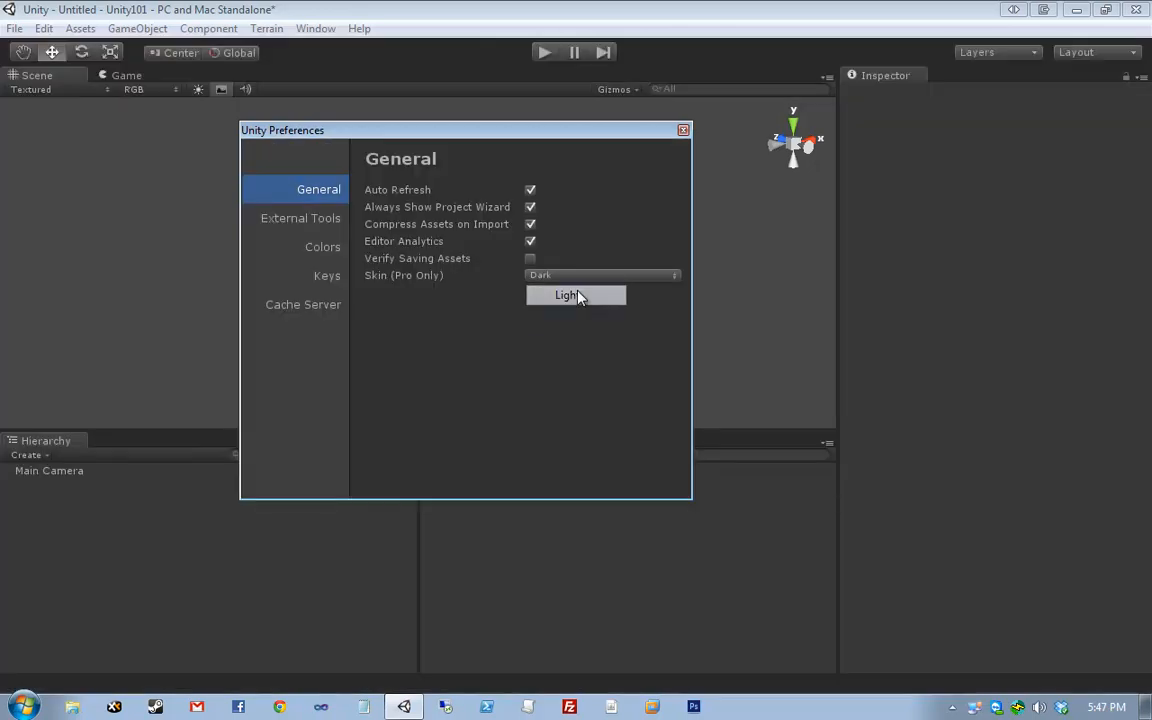
{"action": "left_click", "coordinate": [578, 293]}
{"action": "left_click", "coordinate": [587, 285]}
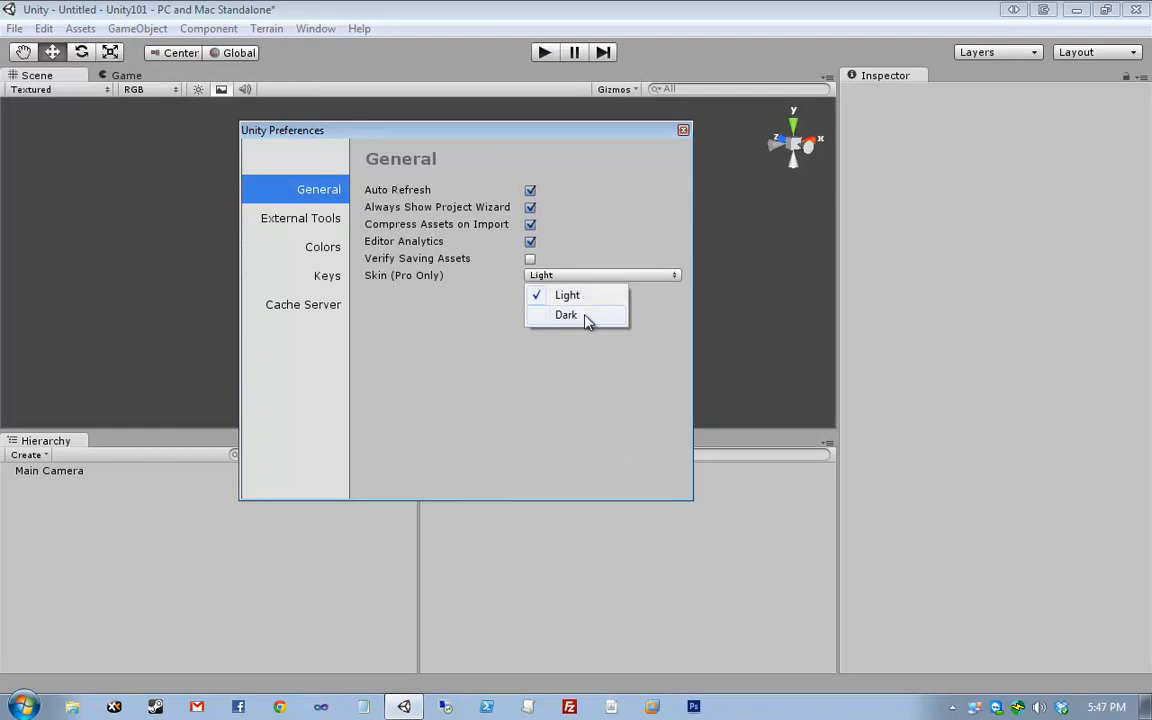
{"action": "left_click", "coordinate": [590, 379]}
{"action": "left_click", "coordinate": [595, 278]}
{"action": "left_click", "coordinate": [590, 318]}
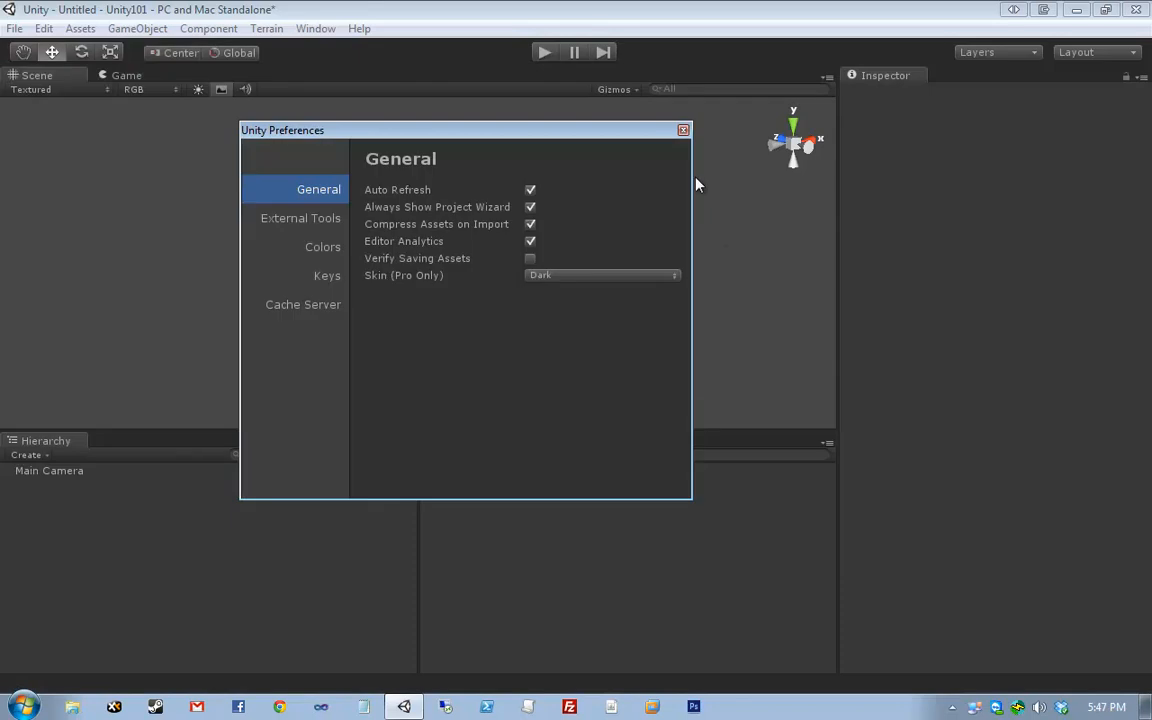
{"action": "left_click", "coordinate": [683, 131]}
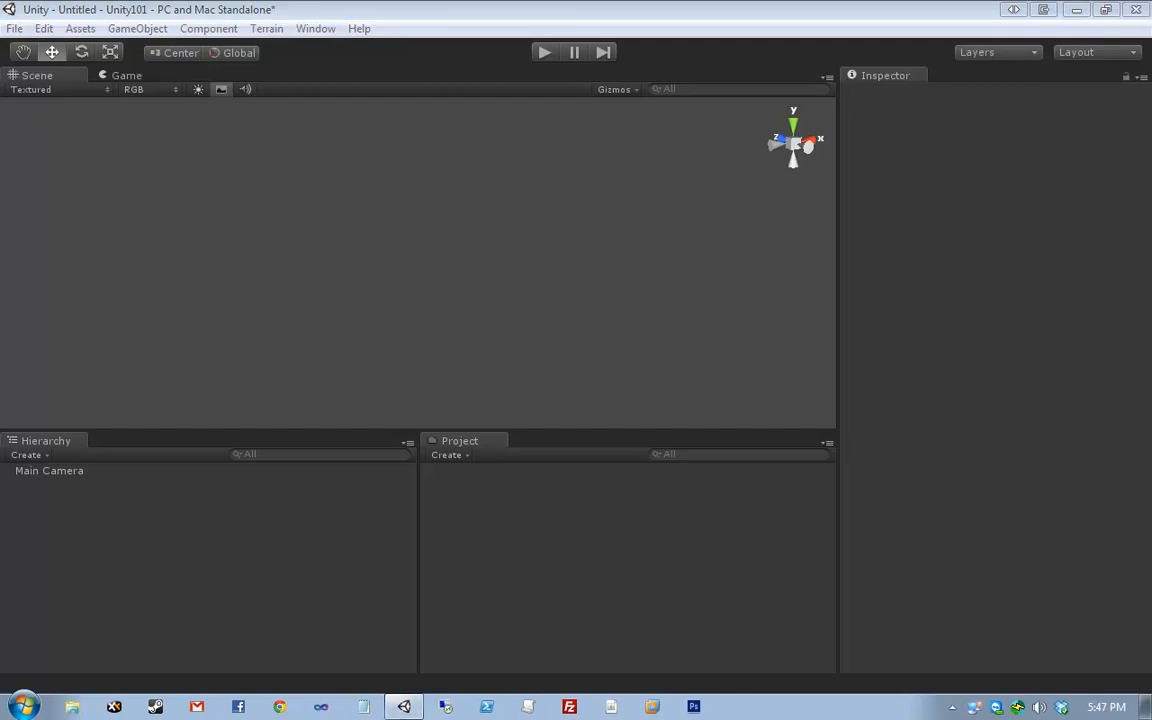
{"action": "left_click", "coordinate": [627, 413]}
- Marquee-select the Main Camera in the Scene view and orbit, pan and zoom around it
{"action": "left_click_drag", "start_coordinate": [70, 174], "coordinate": [635, 368]}
{"action": "left_click", "coordinate": [663, 225]}
{"action": "right_click_drag", "start_coordinate": [663, 225], "coordinate": [668, 291]}
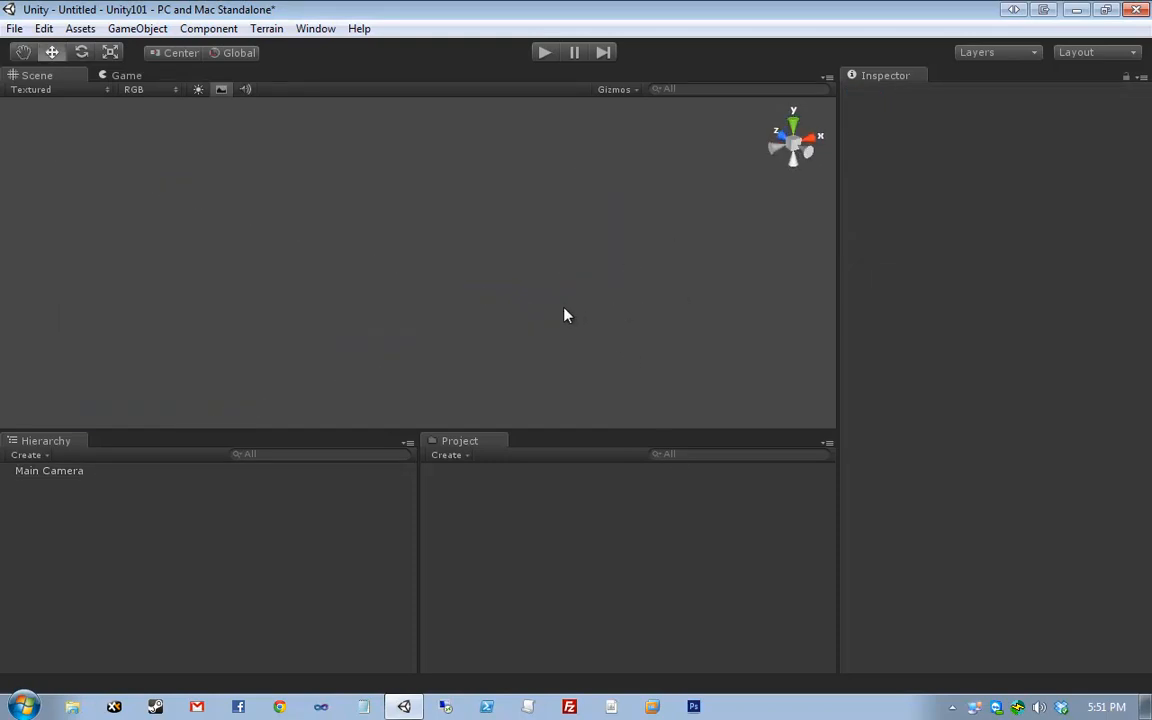
{"action": "left_click_drag", "start_coordinate": [249, 328], "coordinate": [788, 125]}
{"action": "right_click_drag", "start_coordinate": [545, 213], "coordinate": [457, 167]}
{"action": "middle_click_drag", "start_coordinate": [457, 161], "coordinate": [463, 301]}
{"action": "scroll", "coordinate": [463, 300], "scroll_direction": "down", "scroll_amount": 4}
{"action": "scroll", "coordinate": [463, 301], "scroll_direction": "down", "scroll_amount": 5}
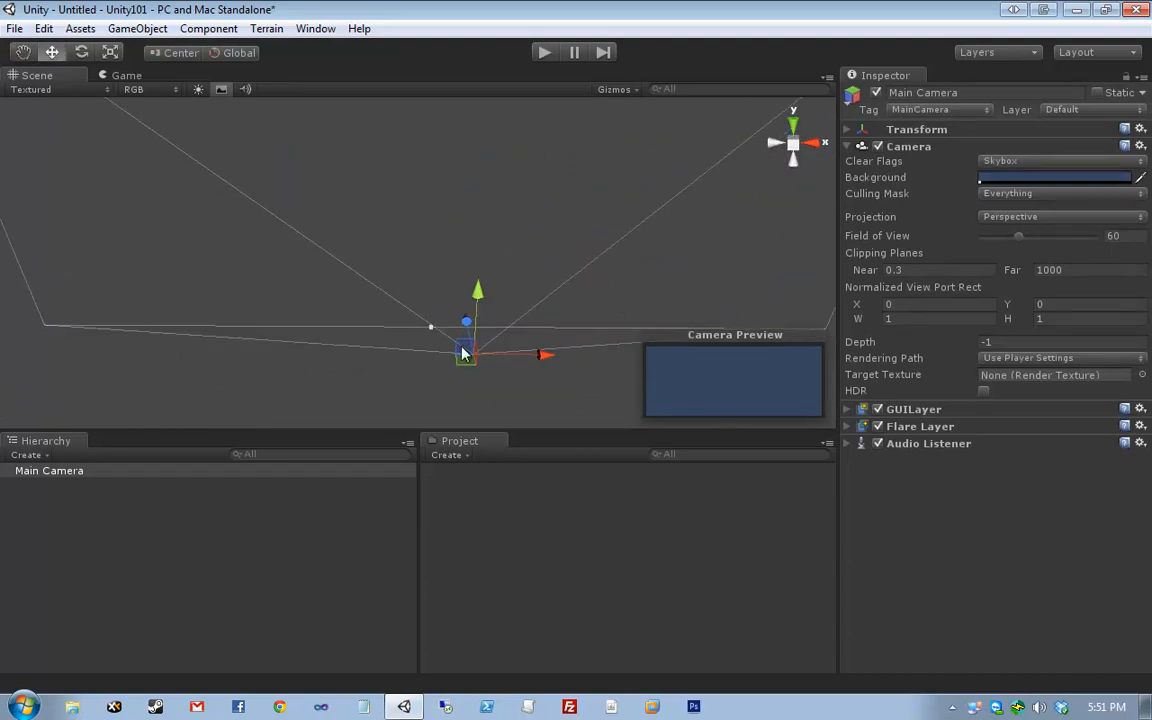
- Orbit and pan to view the camera's frustum from above and from the side
{"action": "middle_click_drag", "start_coordinate": [464, 350], "coordinate": [462, 310]}
{"action": "right_click_drag", "start_coordinate": [462, 310], "coordinate": [455, 208]}
{"action": "mouse_move", "coordinate": [495, 212]}
{"action": "middle_mouse_down"}
{"action": "mouse_move", "coordinate": [411, 294]}
{"action": "mouse_move", "coordinate": [386, 299]}
{"action": "middle_mouse_up"}
{"action": "middle_click_drag", "start_coordinate": [558, 235], "coordinate": [488, 273]}
{"action": "right_click_drag", "start_coordinate": [566, 229], "coordinate": [368, 272]}
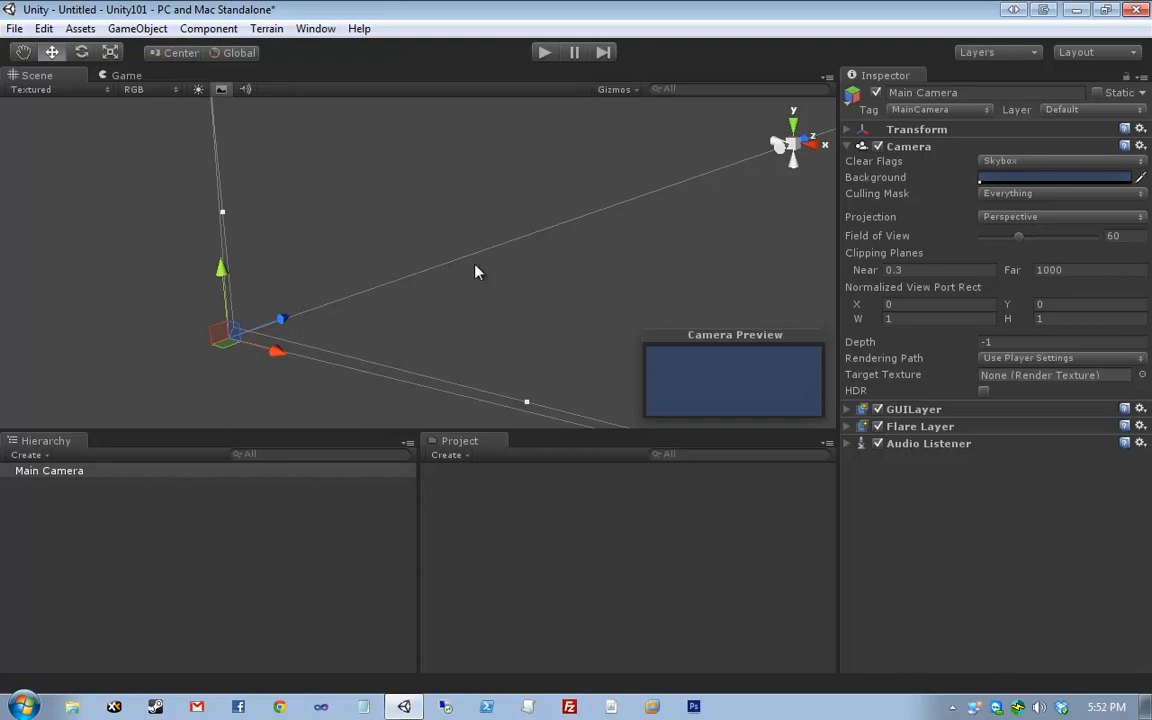
- Switch back and forth between the Scene and Game views to compare them
{"action": "left_click", "coordinate": [116, 75]}
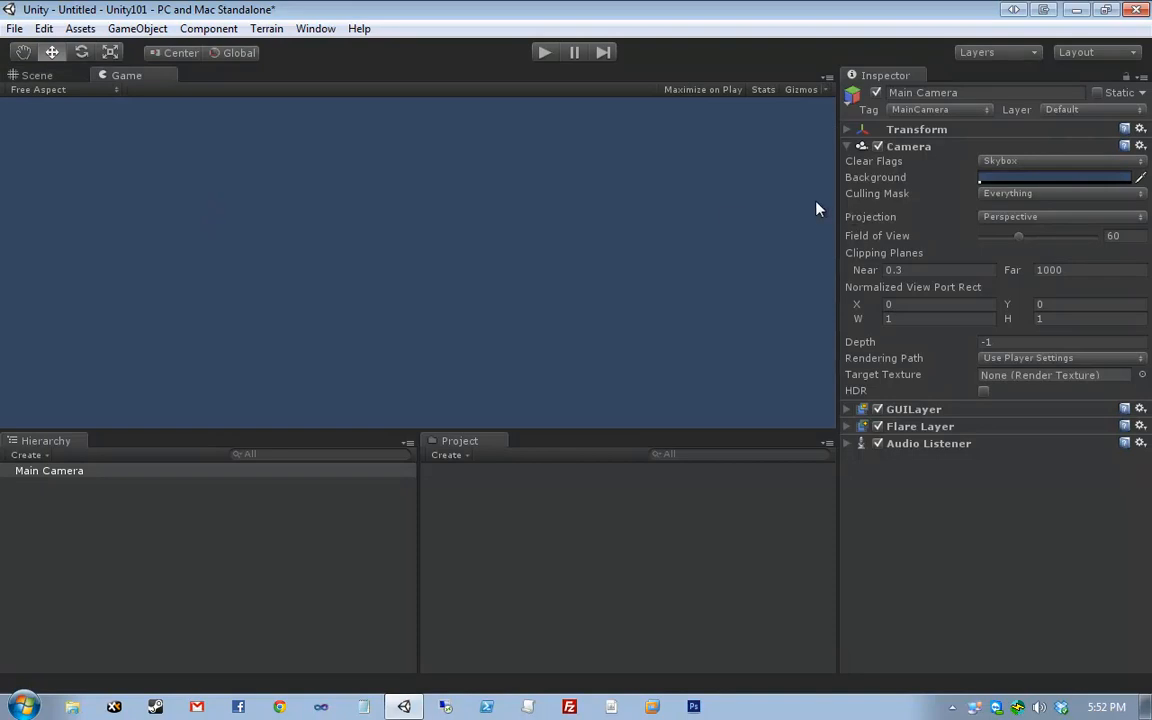
{"action": "left_click", "coordinate": [55, 76]}
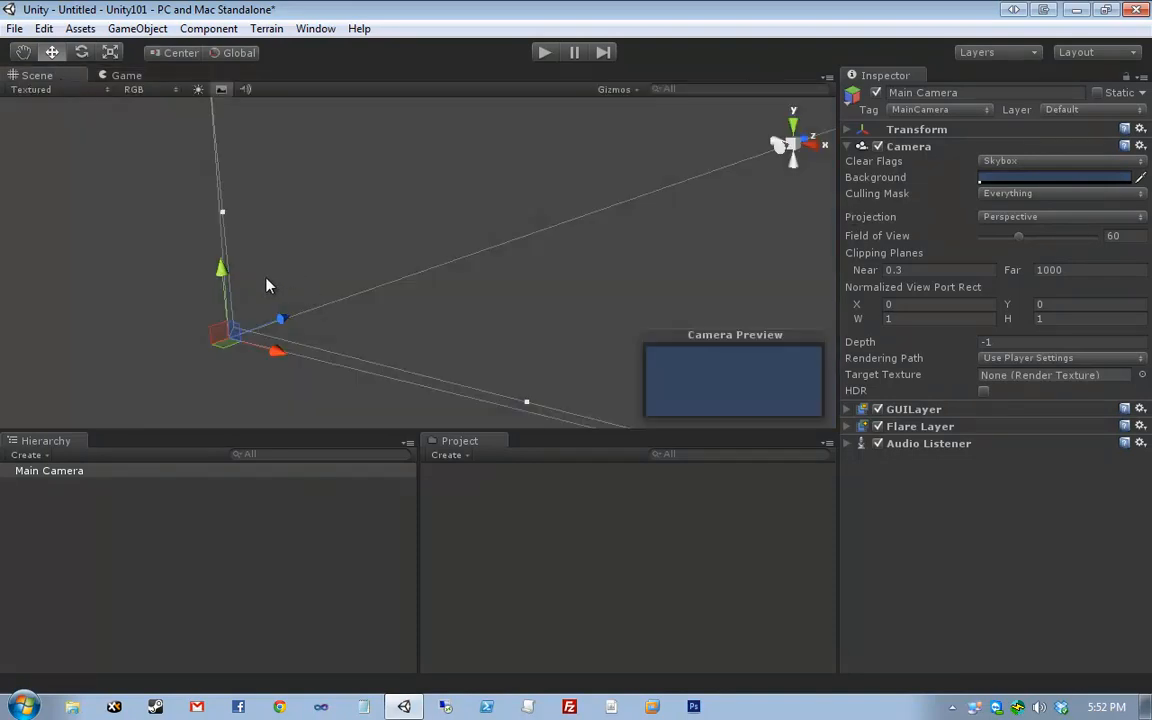
{"action": "left_click", "coordinate": [126, 76]}
{"action": "left_click", "coordinate": [45, 75]}
{"action": "left_click", "coordinate": [126, 78]}
{"action": "left_click", "coordinate": [44, 77]}
{"action": "left_click", "coordinate": [127, 77]}
{"action": "left_click", "coordinate": [55, 76]}
{"action": "left_click", "coordinate": [118, 75]}
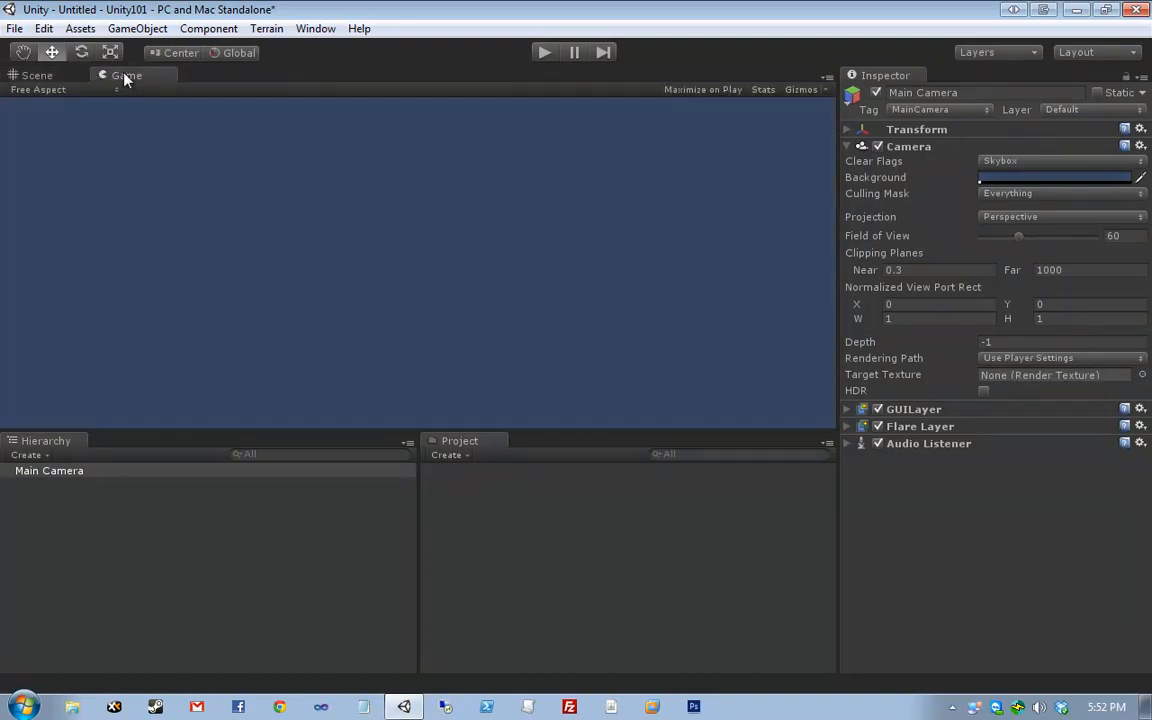
{"action": "left_click", "coordinate": [56, 76]}
- Reselect the Main Camera in the Scene view and finish on the Game view
{"action": "left_click", "coordinate": [337, 265]}
{"action": "mouse_move", "coordinate": [218, 333]}
{"action": "left_mouse_down"}
{"action": "mouse_move", "coordinate": [208, 259]}
{"action": "mouse_move", "coordinate": [310, 397]}
{"action": "left_mouse_up"}
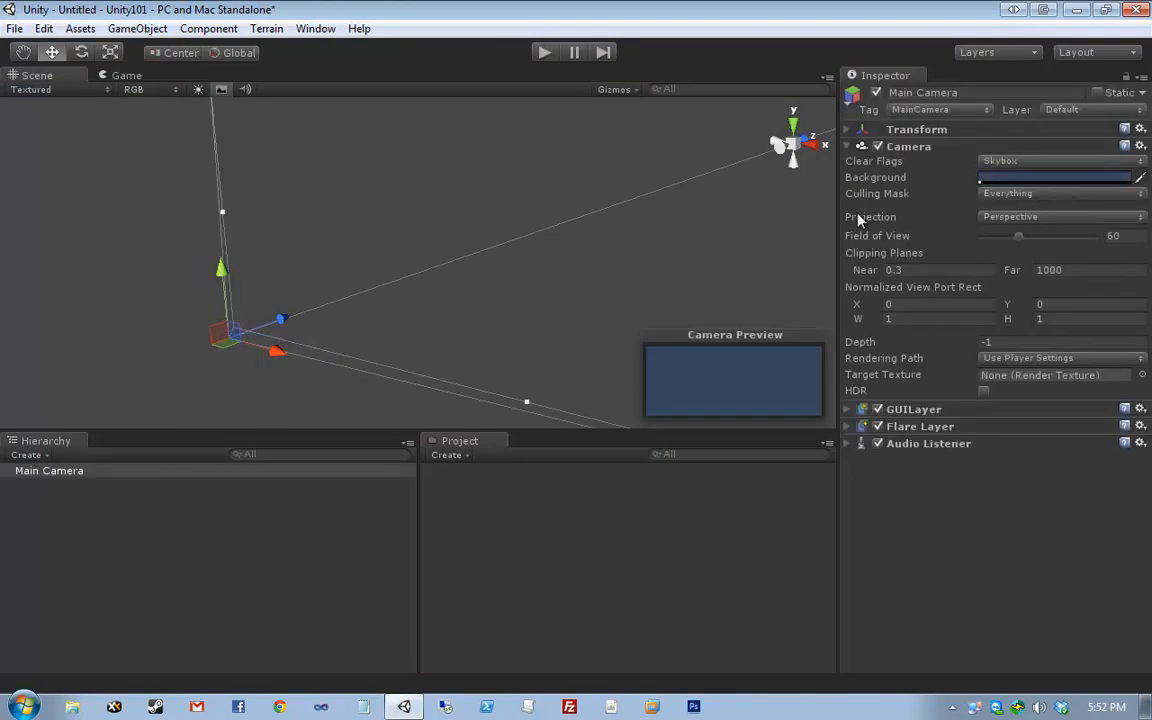
{"action": "left_click", "coordinate": [118, 76]}
- Set the Camera's Background to dark blue (hue 216, saturation 131, value 70) and close the picker
{"action": "left_click", "coordinate": [1015, 177]}
{"action": "left_click_drag", "start_coordinate": [198, 198], "coordinate": [159, 147]}
{"action": "left_click_drag", "start_coordinate": [150, 41], "coordinate": [657, 161]}
{"action": "mouse_move", "coordinate": [660, 269]}
{"action": "left_mouse_down"}
{"action": "mouse_move", "coordinate": [650, 290]}
{"action": "mouse_move", "coordinate": [661, 265]}
{"action": "mouse_move", "coordinate": [707, 303]}
{"action": "mouse_move", "coordinate": [605, 228]}
{"action": "mouse_move", "coordinate": [581, 339]}
{"action": "mouse_move", "coordinate": [690, 205]}
{"action": "mouse_move", "coordinate": [424, 326]}
{"action": "mouse_move", "coordinate": [686, 332]}
{"action": "left_mouse_up"}
{"action": "mouse_move", "coordinate": [632, 237]}
{"action": "left_mouse_down"}
{"action": "mouse_move", "coordinate": [648, 303]}
{"action": "mouse_move", "coordinate": [617, 324]}
{"action": "mouse_move", "coordinate": [646, 311]}
{"action": "left_mouse_up"}
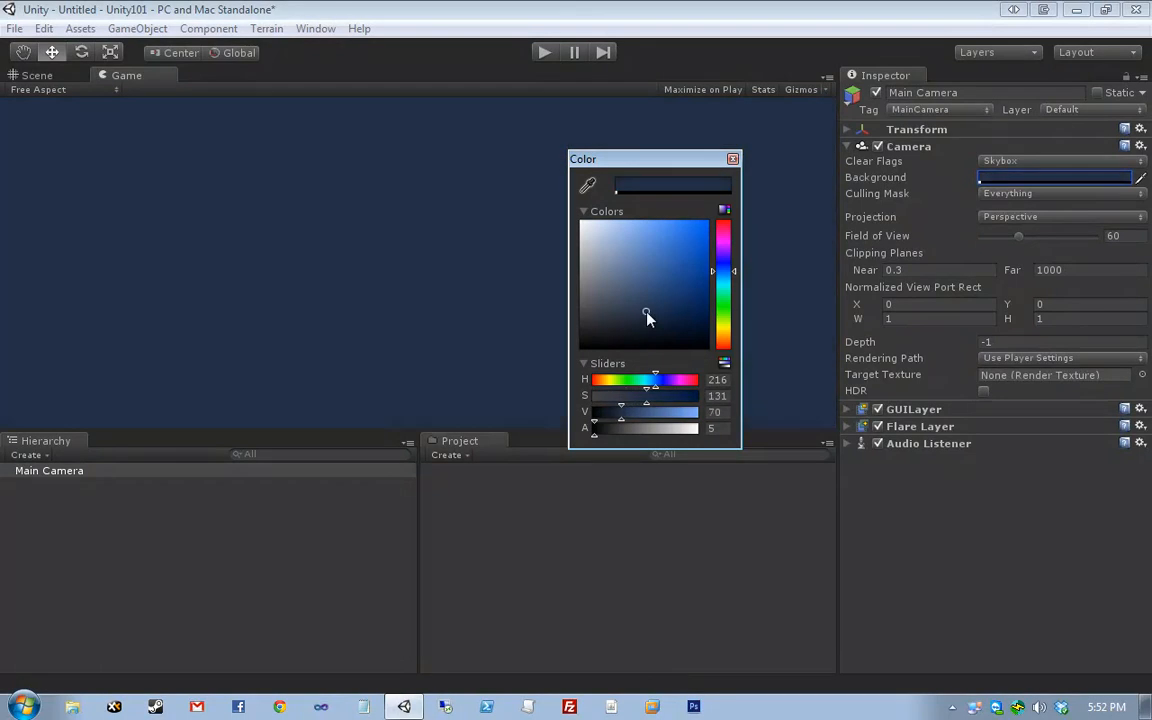
{"action": "left_click", "coordinate": [734, 160]}
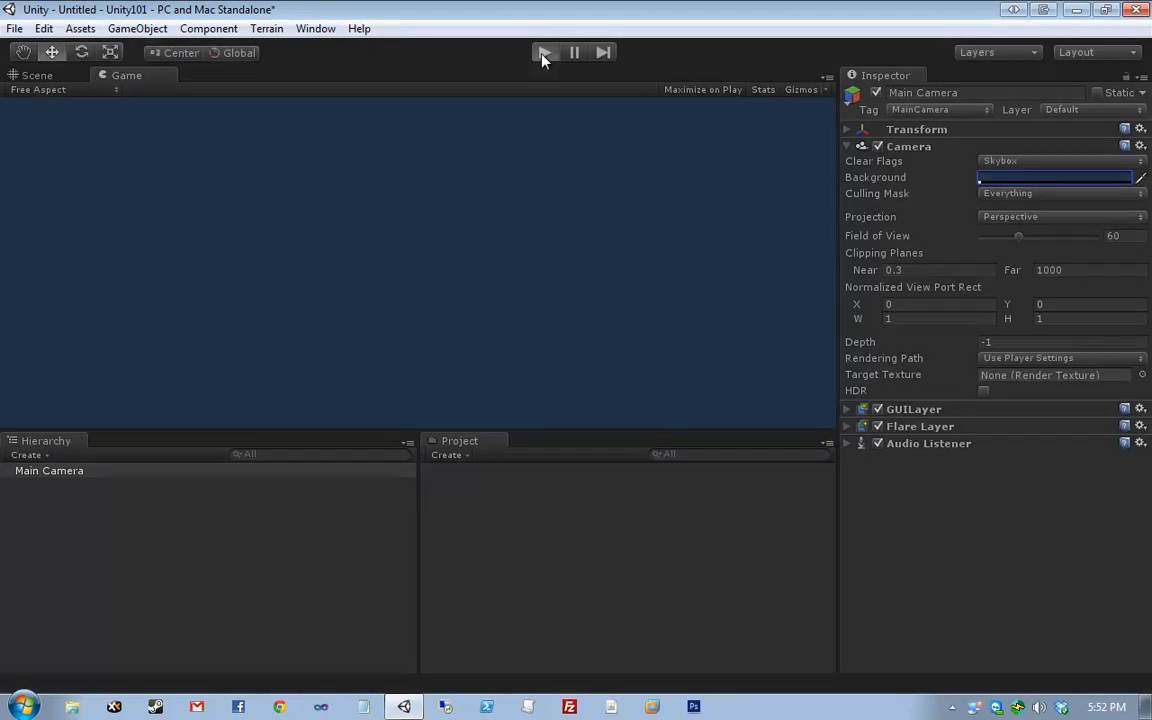
- Play and stop the scene, then marquee-select the Main Camera back in the Scene view
{"action": "left_click", "coordinate": [543, 53]}
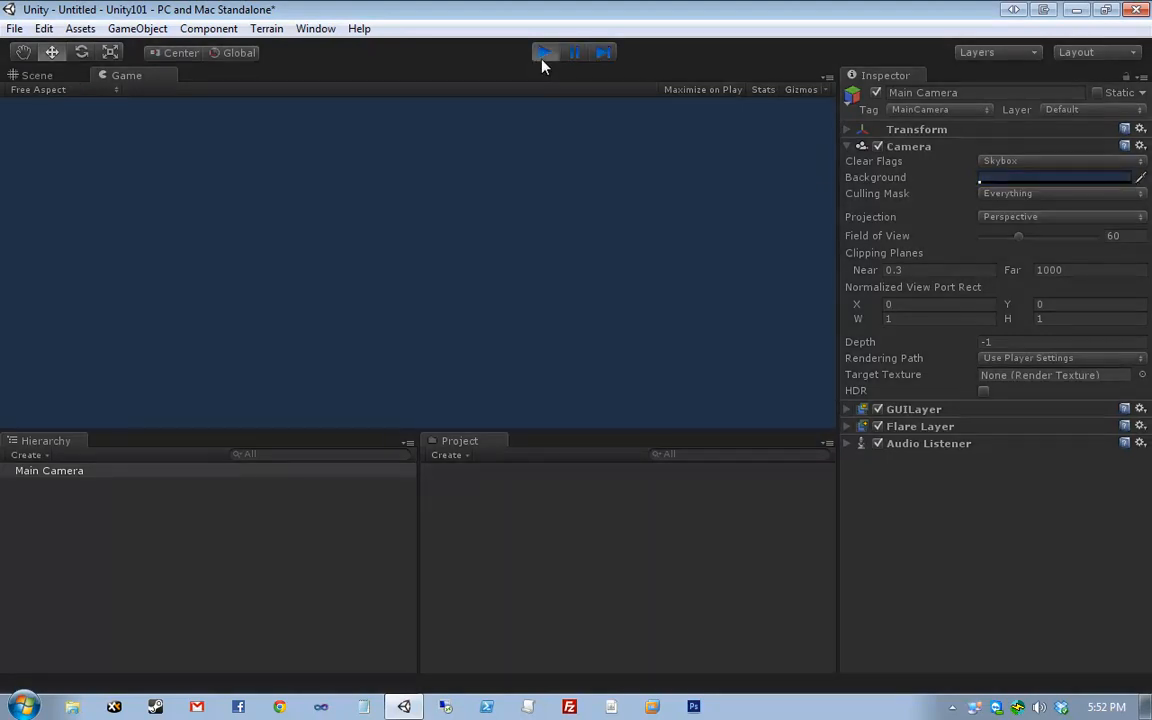
{"action": "left_click", "coordinate": [543, 55]}
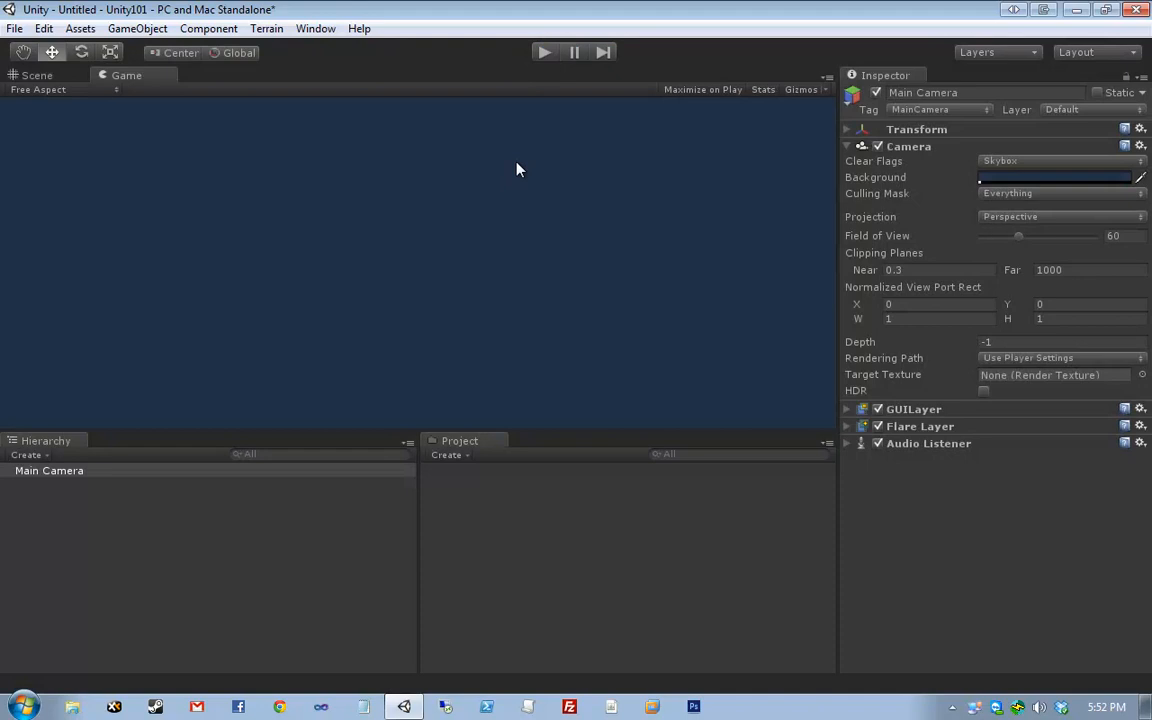
{"action": "left_click", "coordinate": [62, 80]}
{"action": "left_click", "coordinate": [445, 350]}
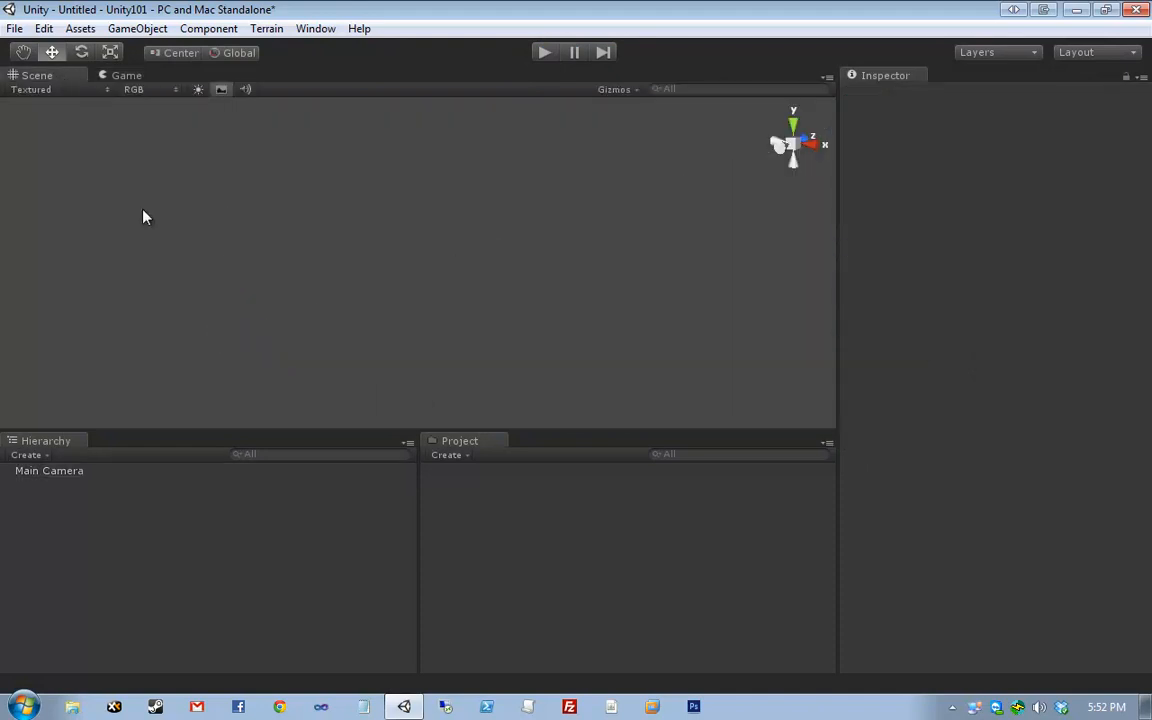
{"action": "left_click_drag", "start_coordinate": [143, 217], "coordinate": [340, 410]}
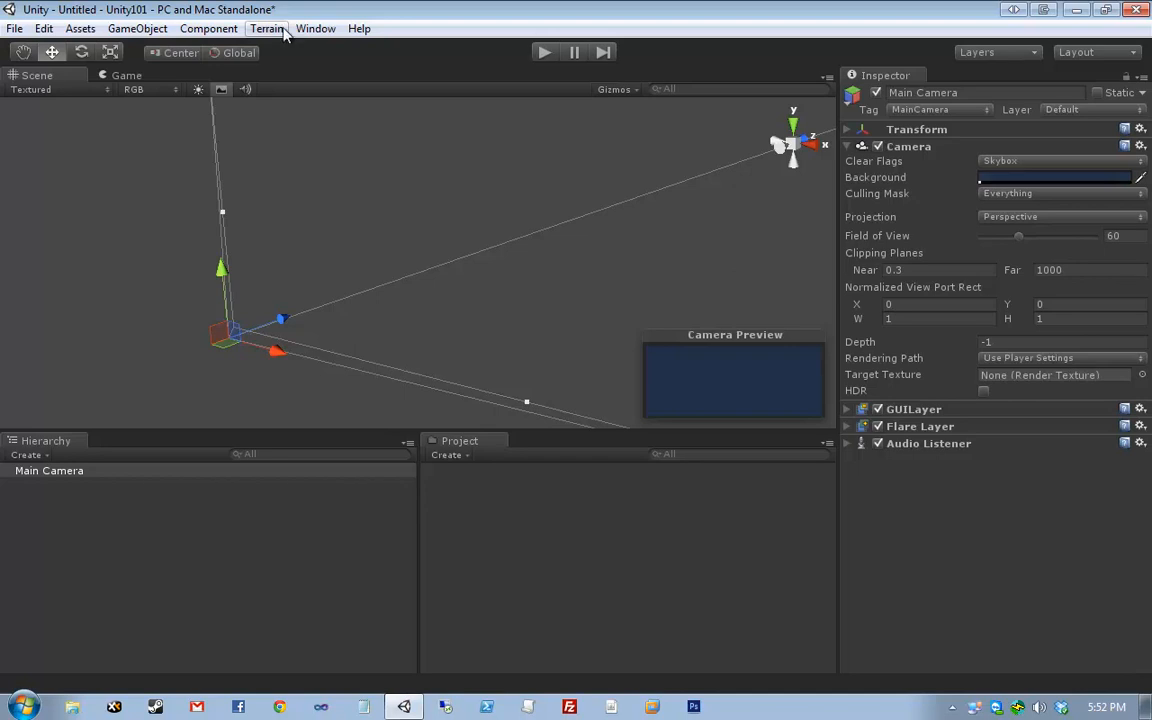
- Add a Cube via GameObject > Create Other, then zoom out and orbit the Scene view around it
{"action": "left_click", "coordinate": [137, 29]}
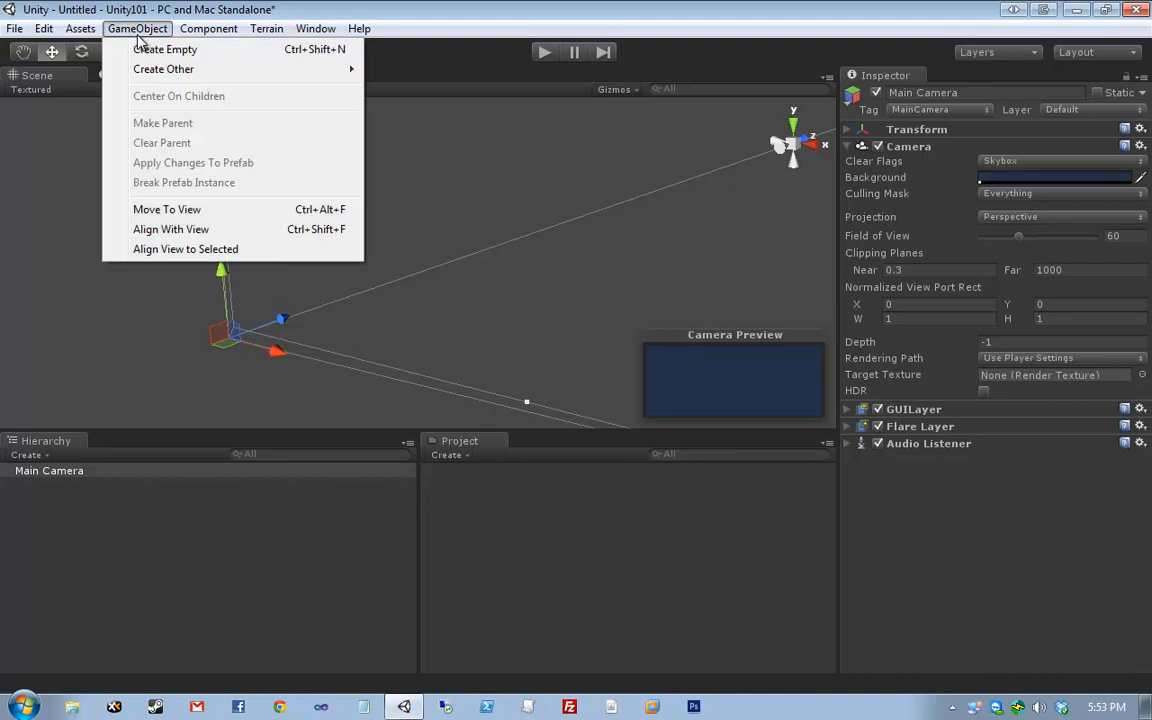
{"action": "mouse_move", "coordinate": [248, 69]}
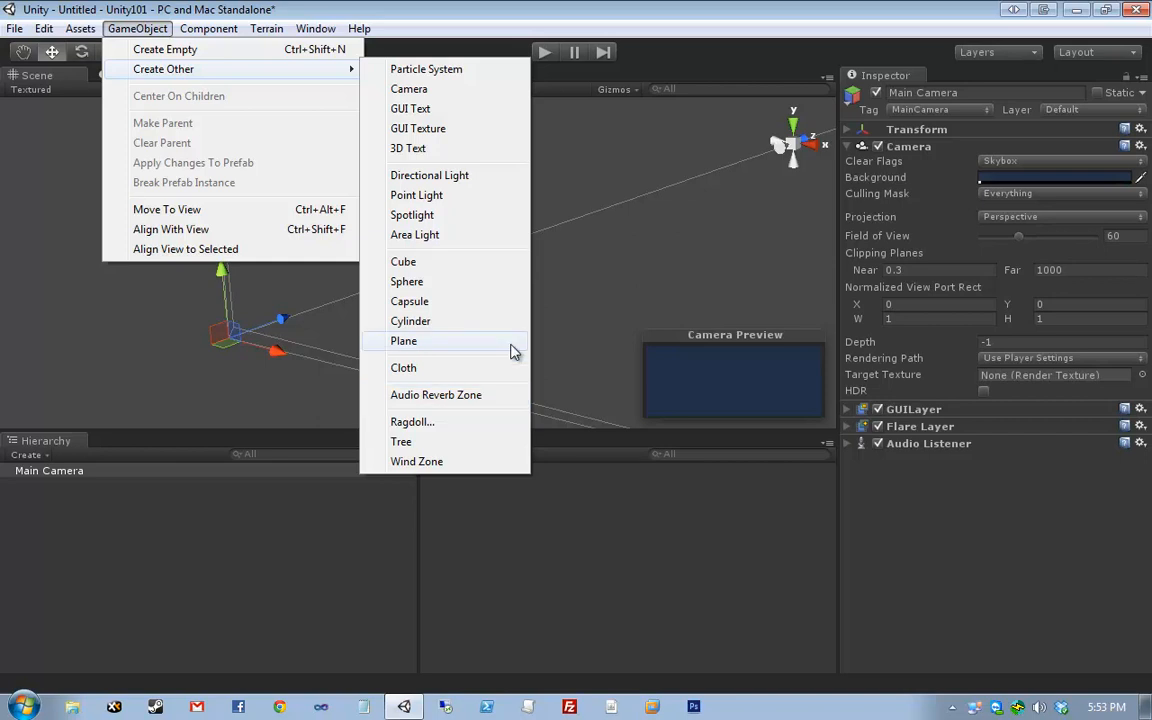
{"action": "left_click", "coordinate": [140, 28]}
{"action": "left_click", "coordinate": [145, 30]}
{"action": "mouse_move", "coordinate": [165, 69]}
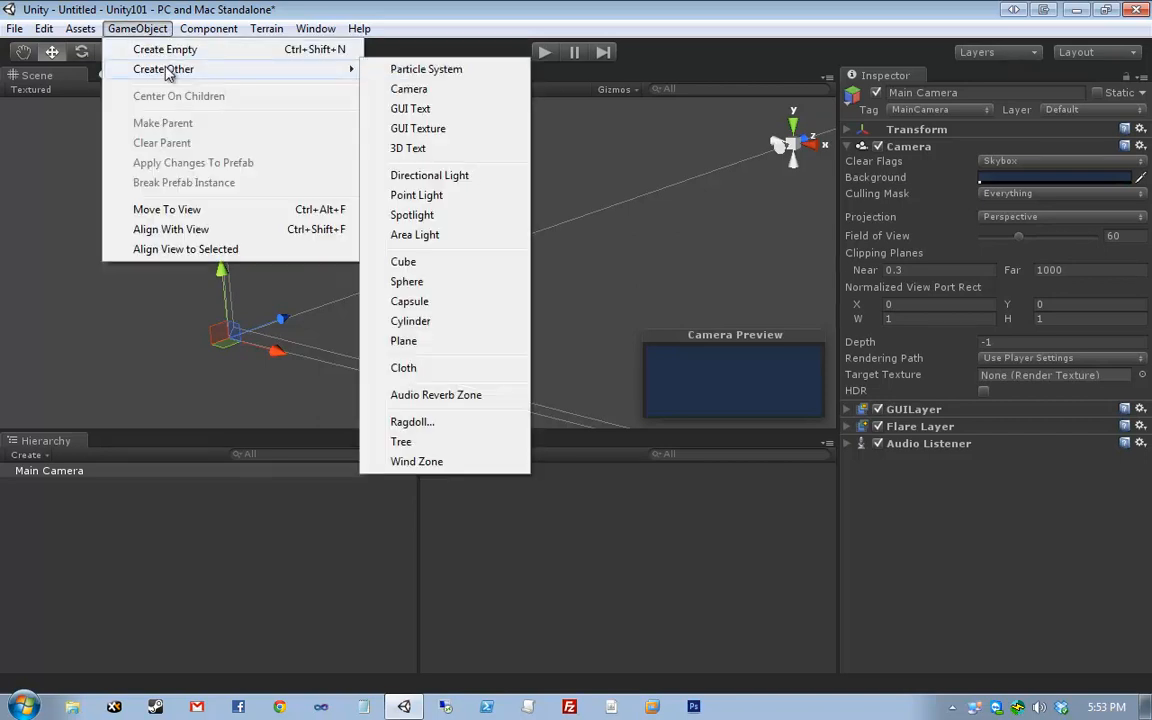
{"action": "left_click", "coordinate": [482, 274]}
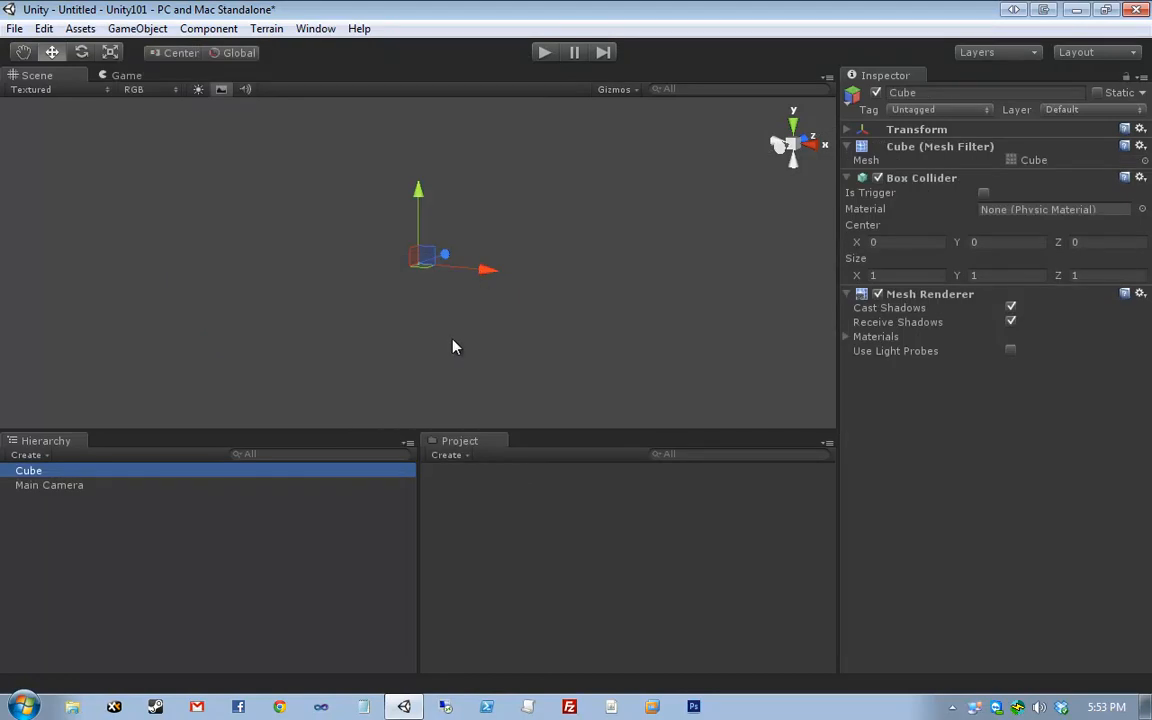
{"action": "scroll", "coordinate": [500, 270], "scroll_direction": "down", "scroll_amount": 3}
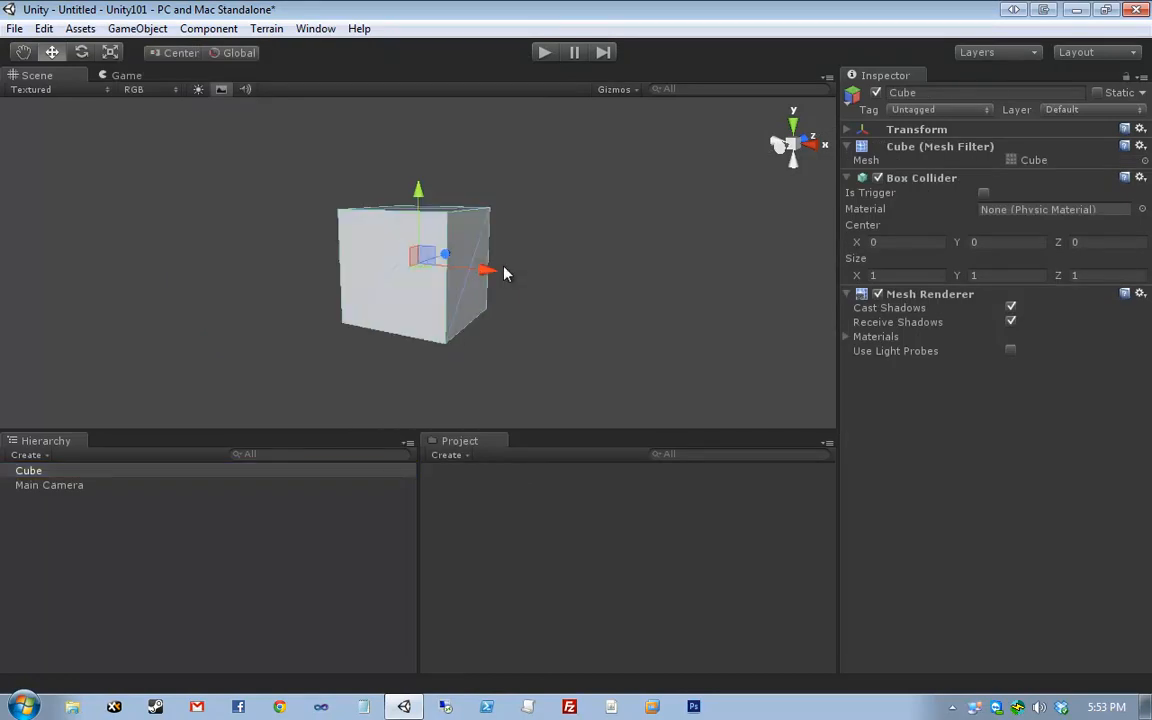
{"action": "left_click_drag", "start_coordinate": [496, 270], "coordinate": [324, 280], "text": "alt"}
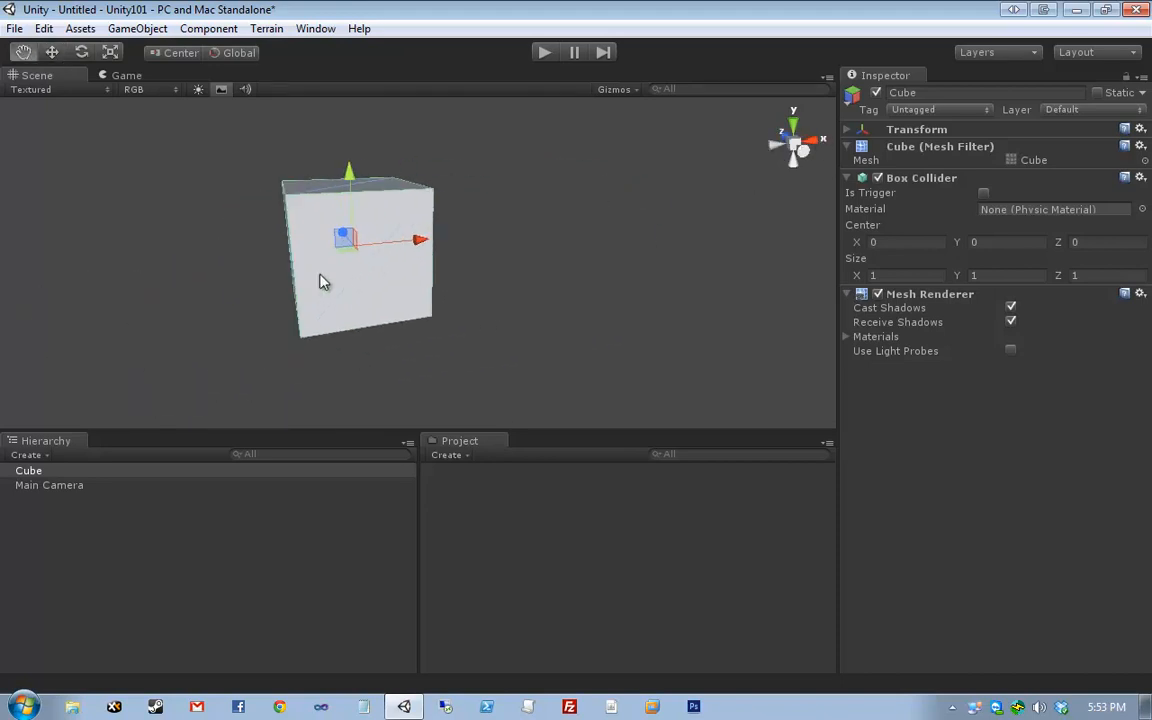
- Select the Cube in the Hierarchy to show its components in the Inspector
{"action": "left_click", "coordinate": [85, 485]}
{"action": "key", "text": "Up"}
{"action": "key", "text": "Down"}
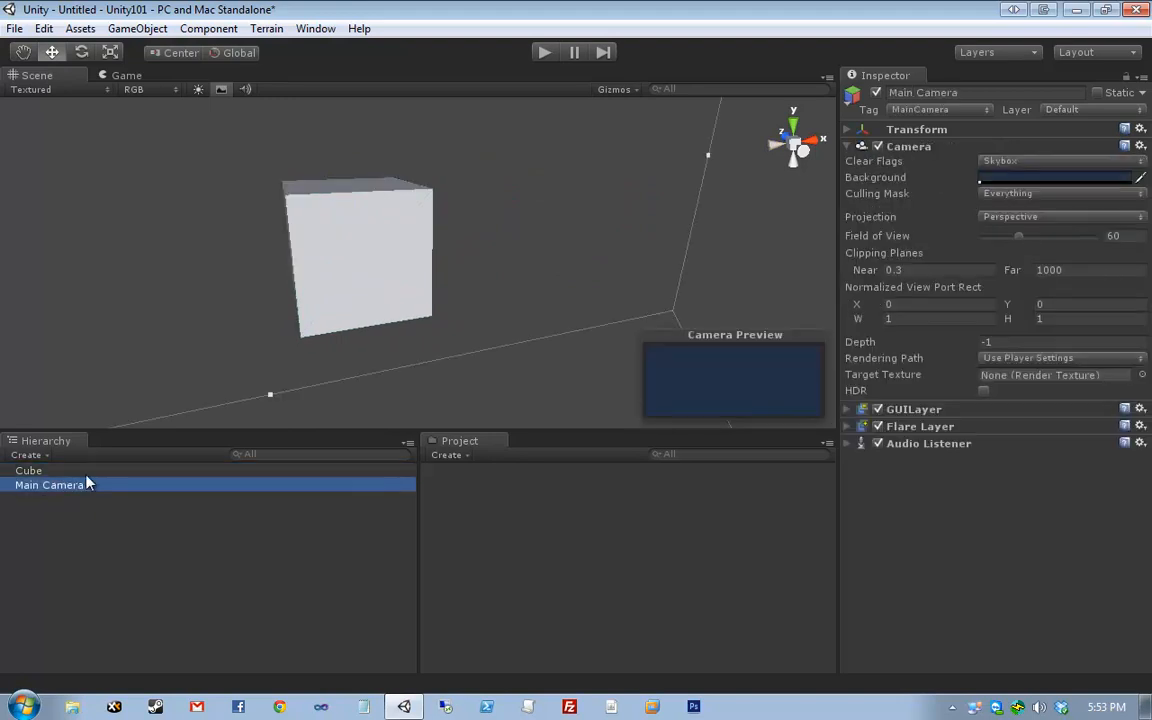
{"action": "left_click", "coordinate": [88, 474]}
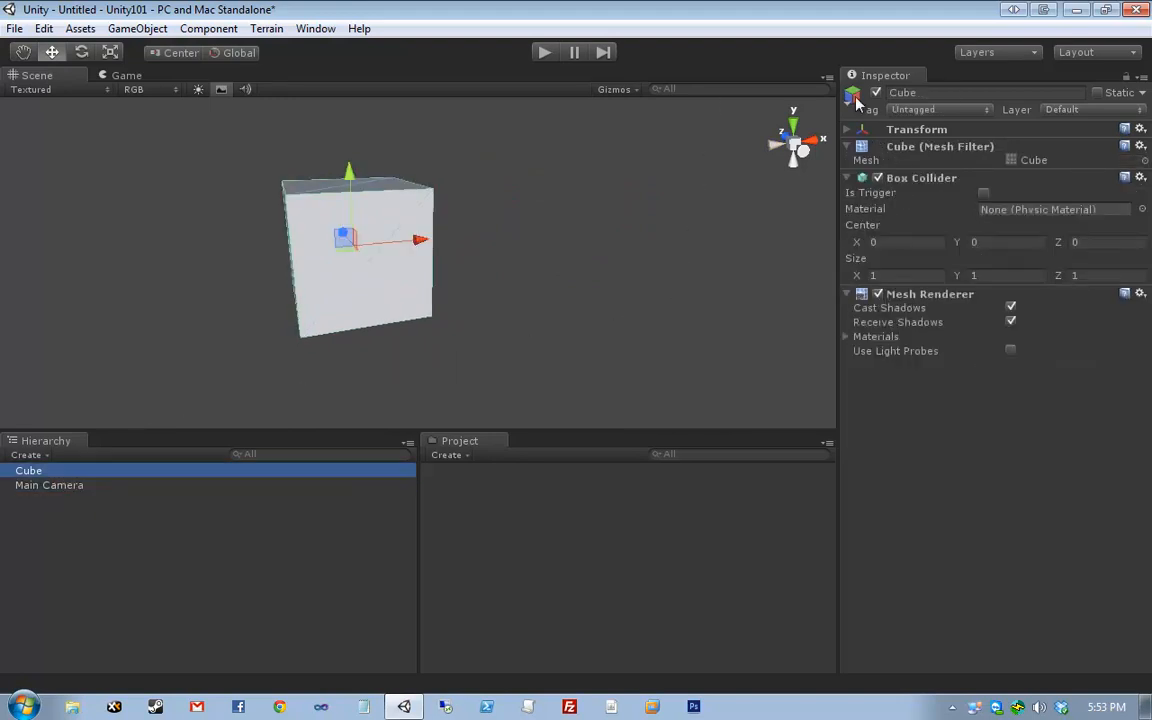
{"action": "left_click", "coordinate": [916, 129]}
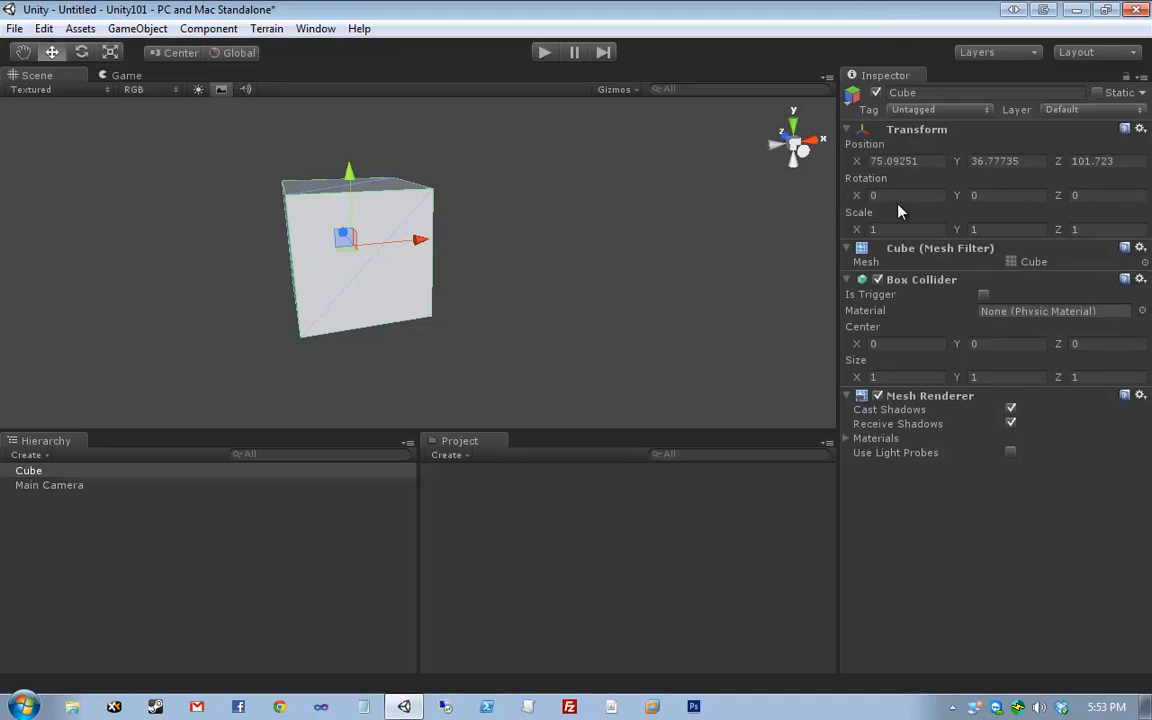
- Collapse the Cube's Transform, keep Mesh Filter, Box Collider and Mesh Renderer expanded, and reselect it
{"action": "left_click", "coordinate": [847, 130]}
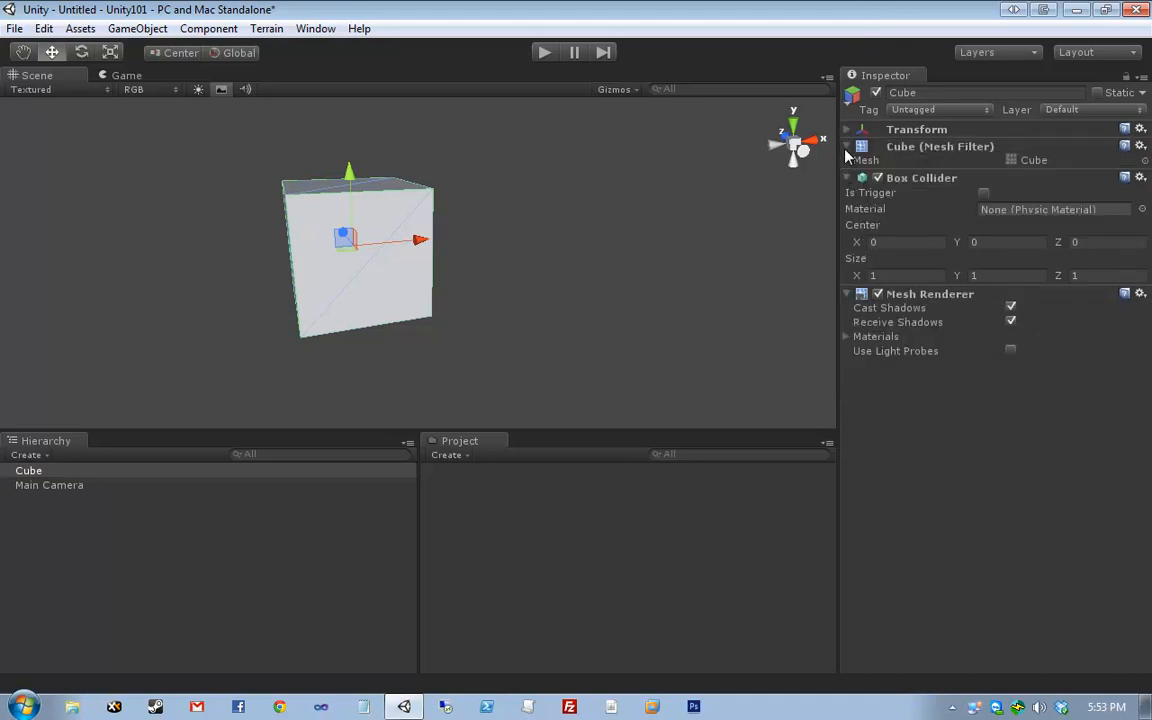
{"action": "left_click", "coordinate": [847, 148]}
{"action": "left_click", "coordinate": [847, 164]}
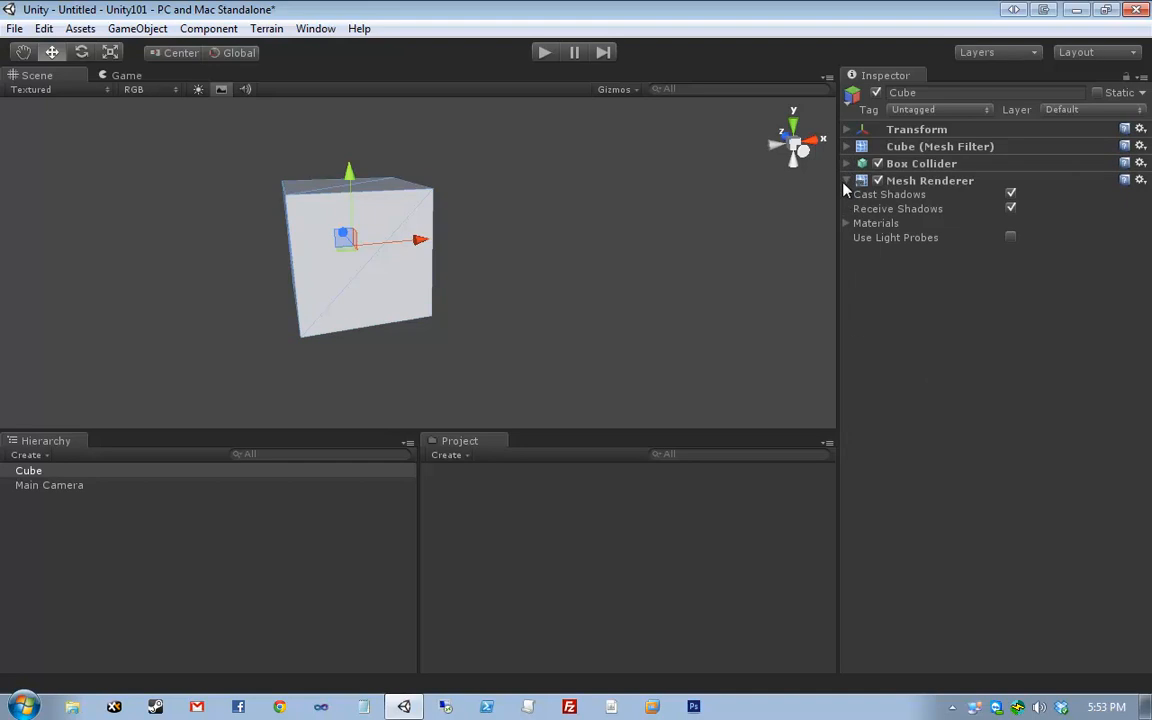
{"action": "left_click", "coordinate": [846, 182]}
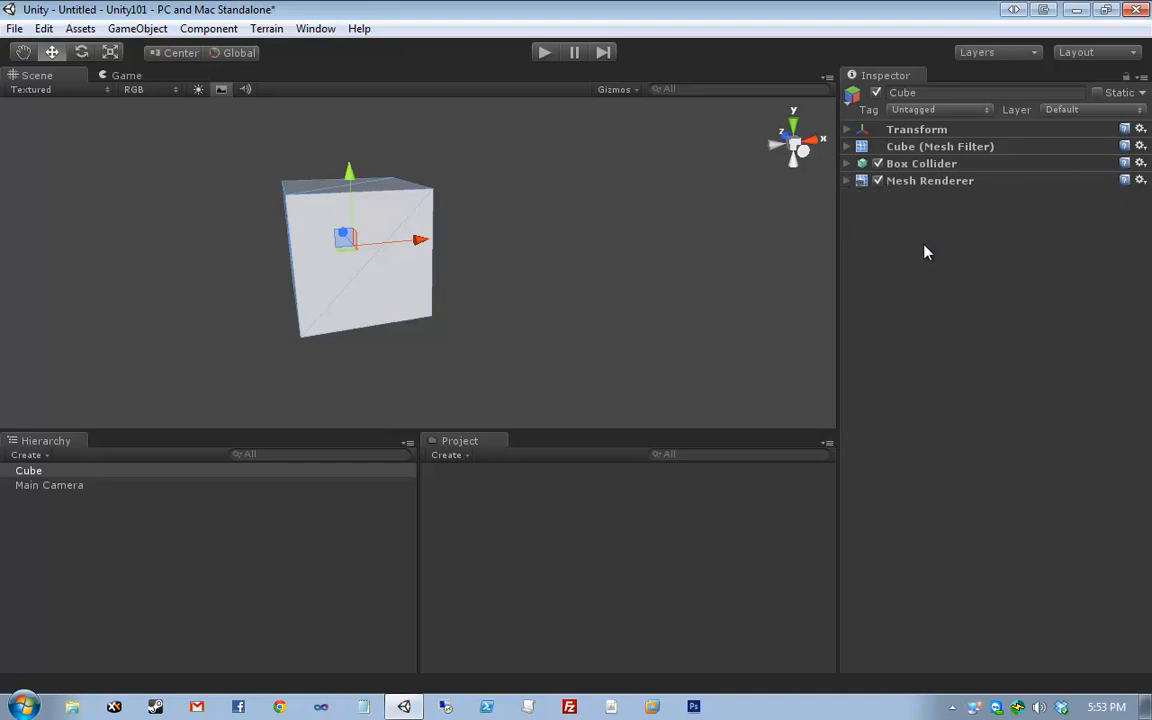
{"action": "left_click", "coordinate": [846, 181]}
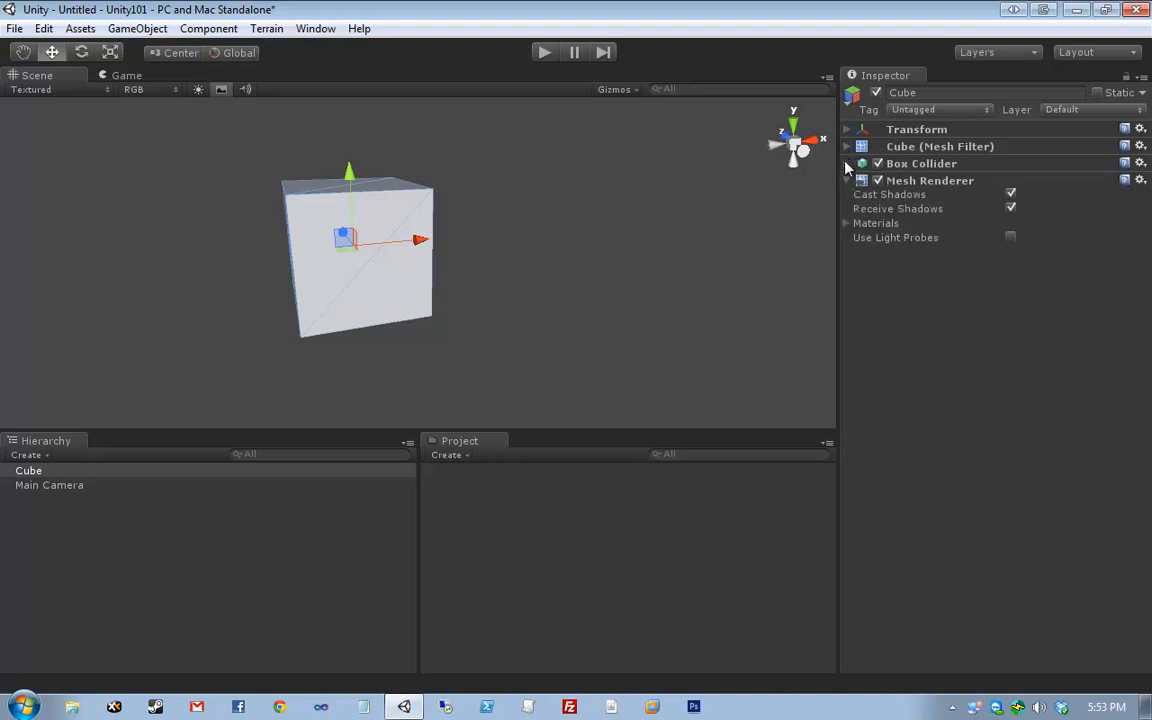
{"action": "left_click", "coordinate": [847, 146]}
{"action": "left_click", "coordinate": [847, 177]}
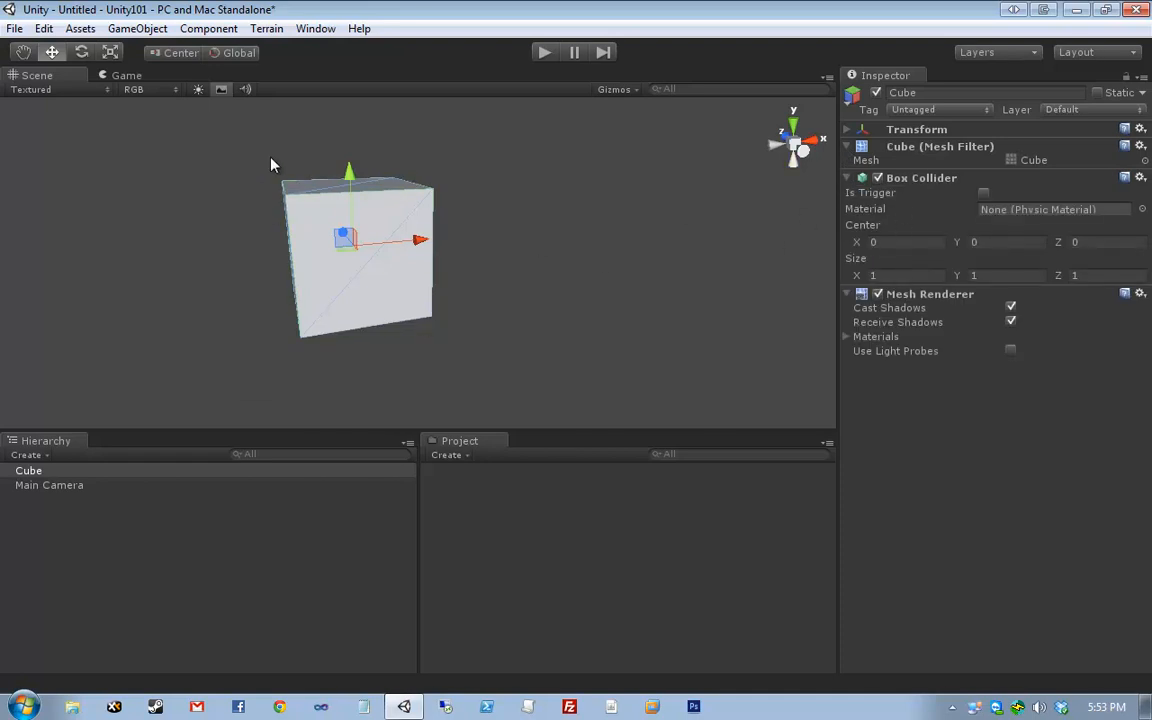
{"action": "mouse_move", "coordinate": [262, 149]}
{"action": "left_mouse_down"}
{"action": "mouse_move", "coordinate": [543, 357]}
{"action": "mouse_move", "coordinate": [513, 320]}
{"action": "mouse_move", "coordinate": [248, 162]}
{"action": "left_mouse_up"}
- Set the Cube's Transform Position to X 0, Y 0, Z 0
{"action": "left_click", "coordinate": [847, 129]}
{"action": "left_click", "coordinate": [893, 161]}
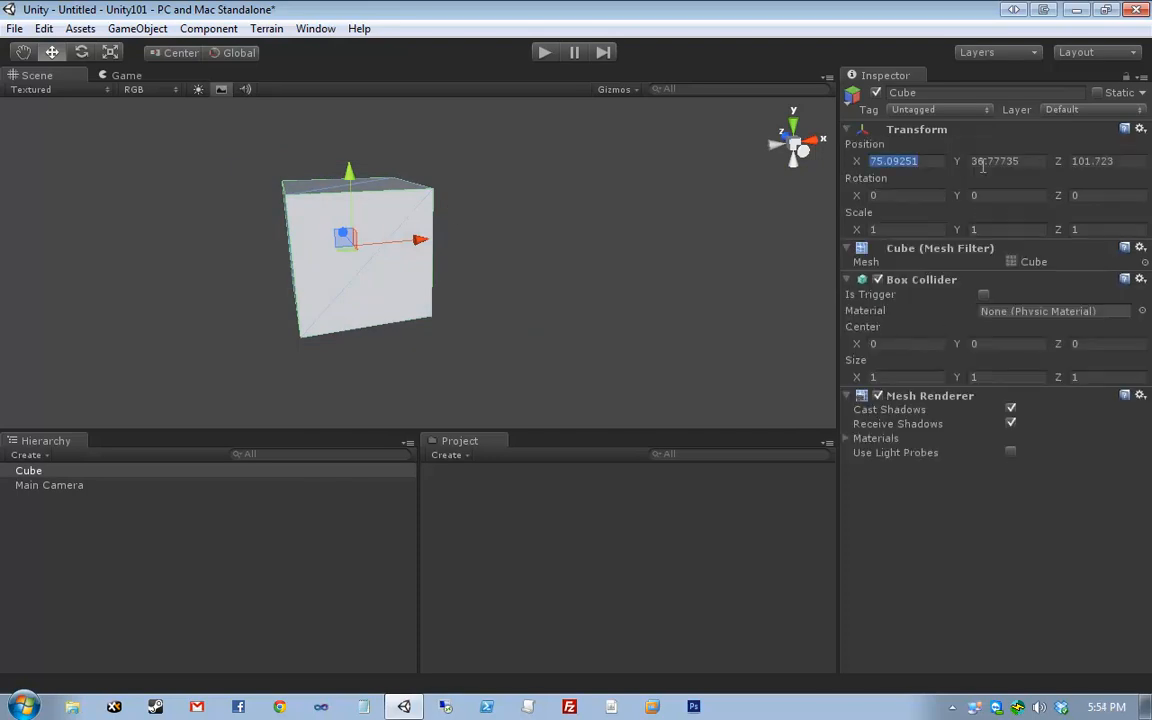
{"action": "type", "text": "0"}
{"action": "key", "text": "Tab"}
{"action": "type", "text": "0"}
{"action": "key", "text": "Tab"}
{"action": "type", "text": "0"}
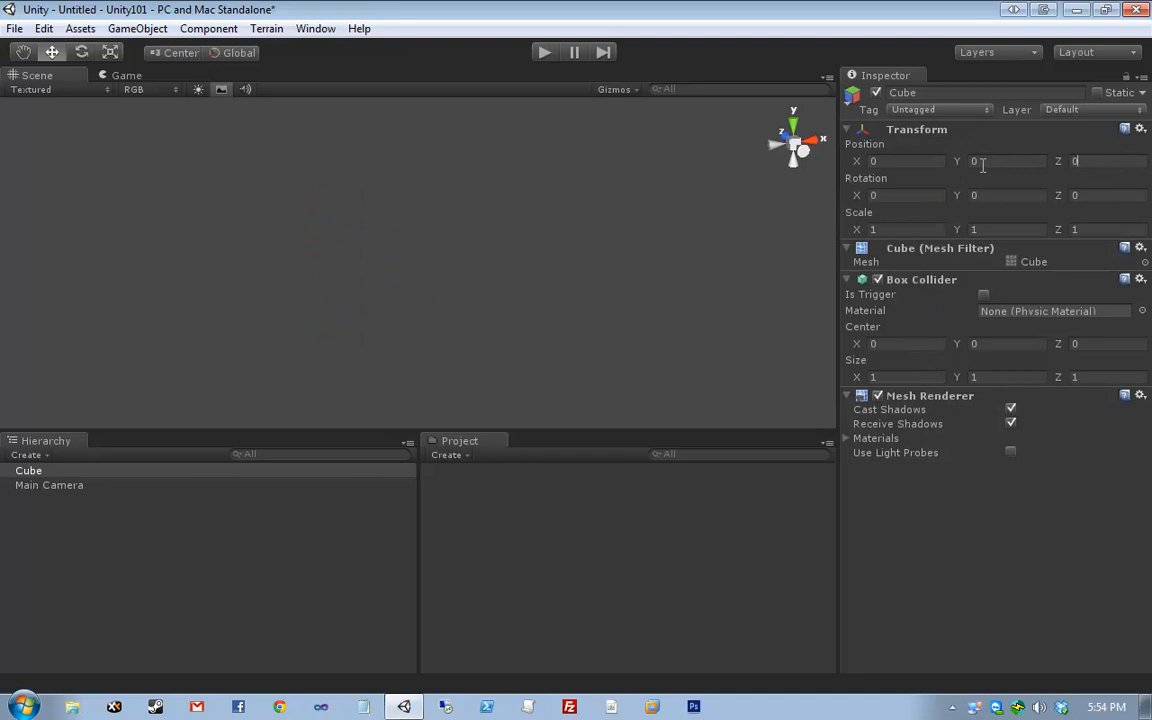
{"action": "key", "text": "Return"}
- Frame the cube, zoom out, deselect it, and start the game
{"action": "key", "text": "f"}
{"action": "scroll", "coordinate": [594, 230], "scroll_direction": "down", "scroll_amount": 3}
{"action": "left_click", "coordinate": [628, 219]}
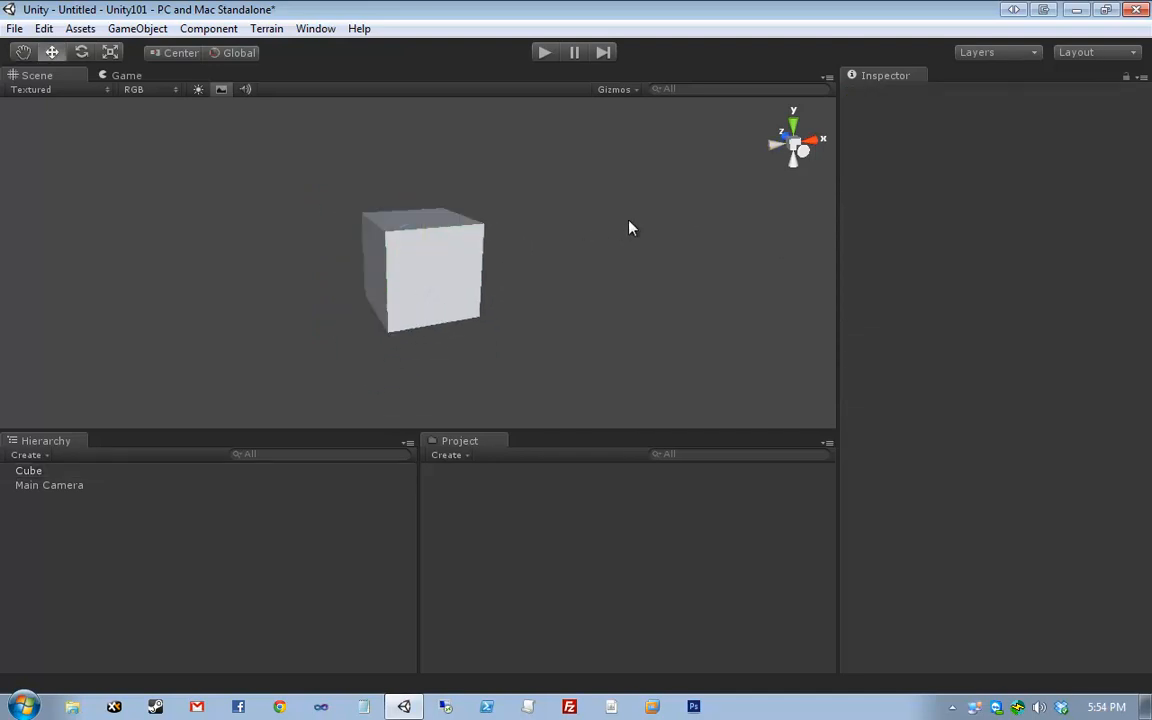
{"action": "scroll", "coordinate": [627, 220], "scroll_direction": "down", "scroll_amount": 3}
{"action": "scroll", "coordinate": [628, 225], "scroll_direction": "down", "scroll_amount": 3}
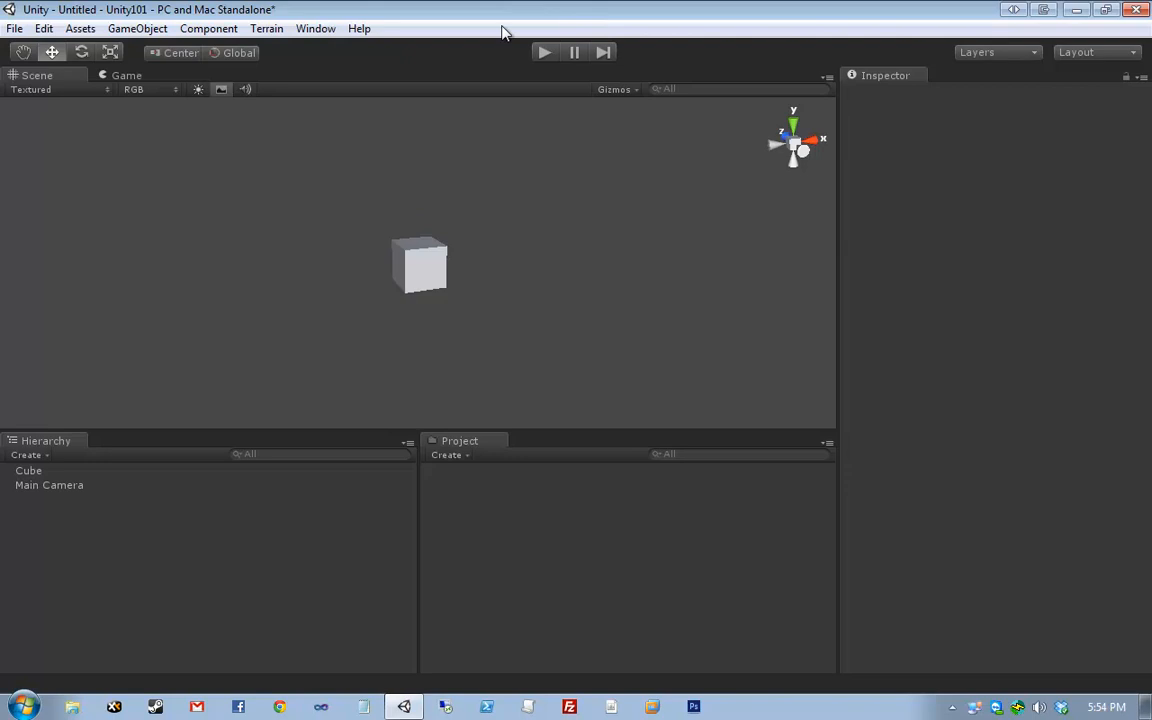
{"action": "left_click", "coordinate": [546, 53]}
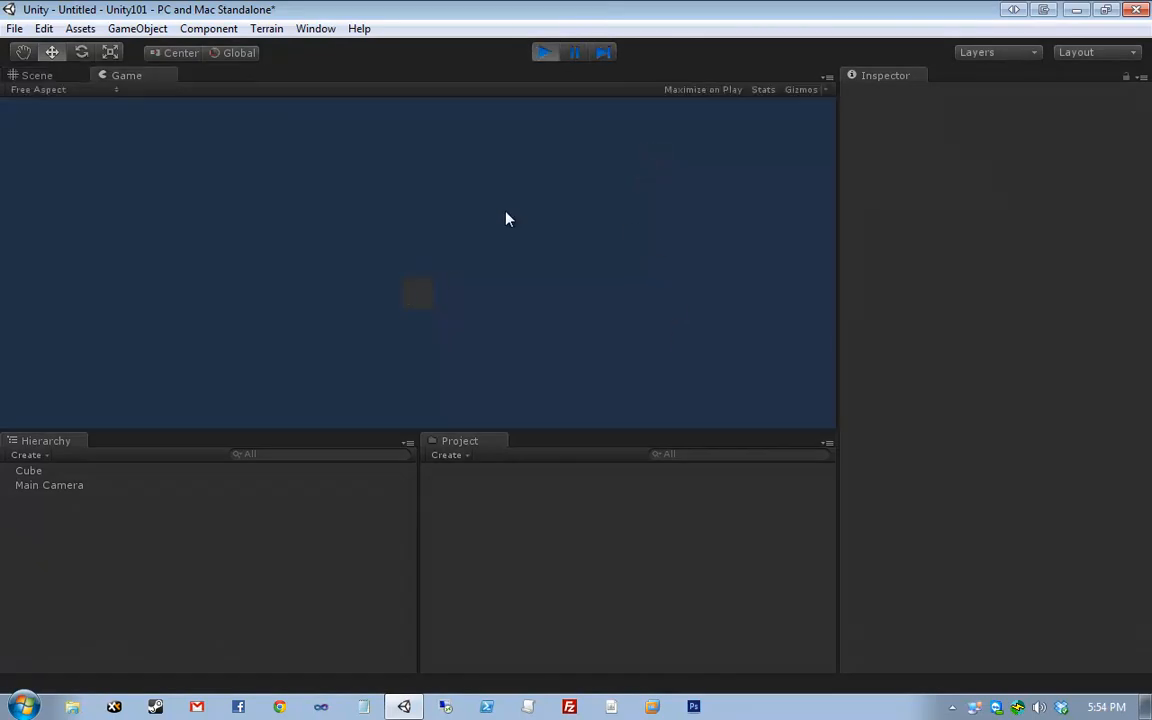
- Select the Main Camera and change its Background colour to a bluer shade
{"action": "left_click", "coordinate": [72, 77]}
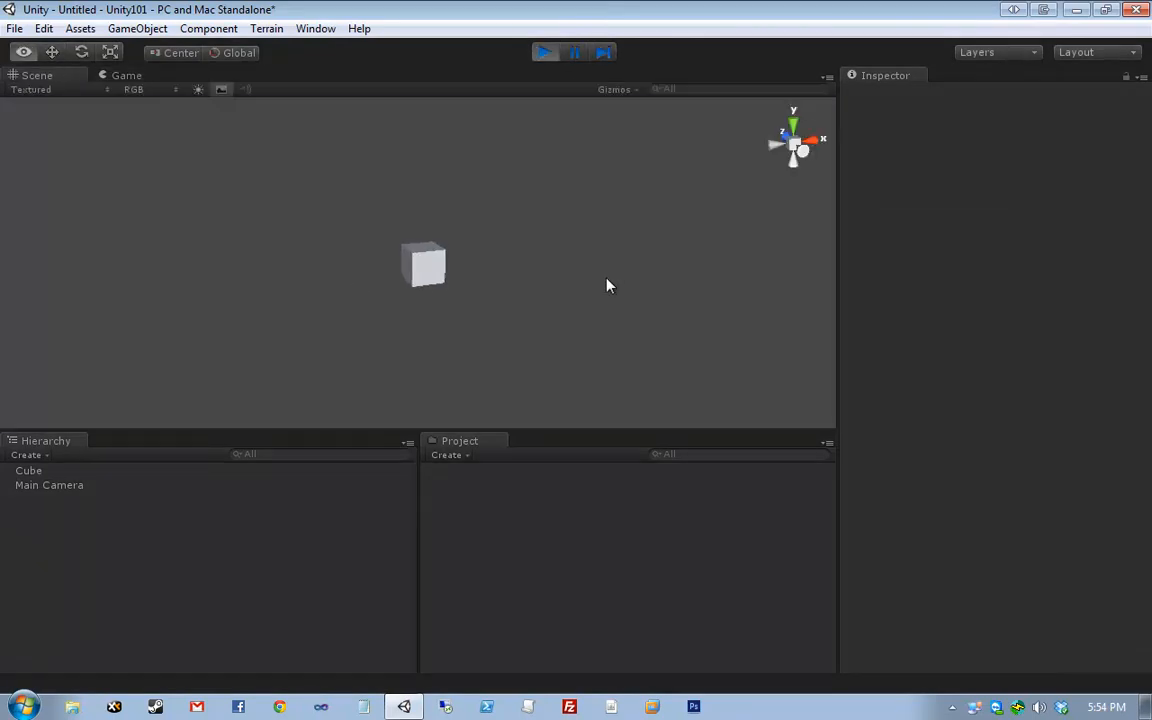
{"action": "left_click", "coordinate": [197, 489]}
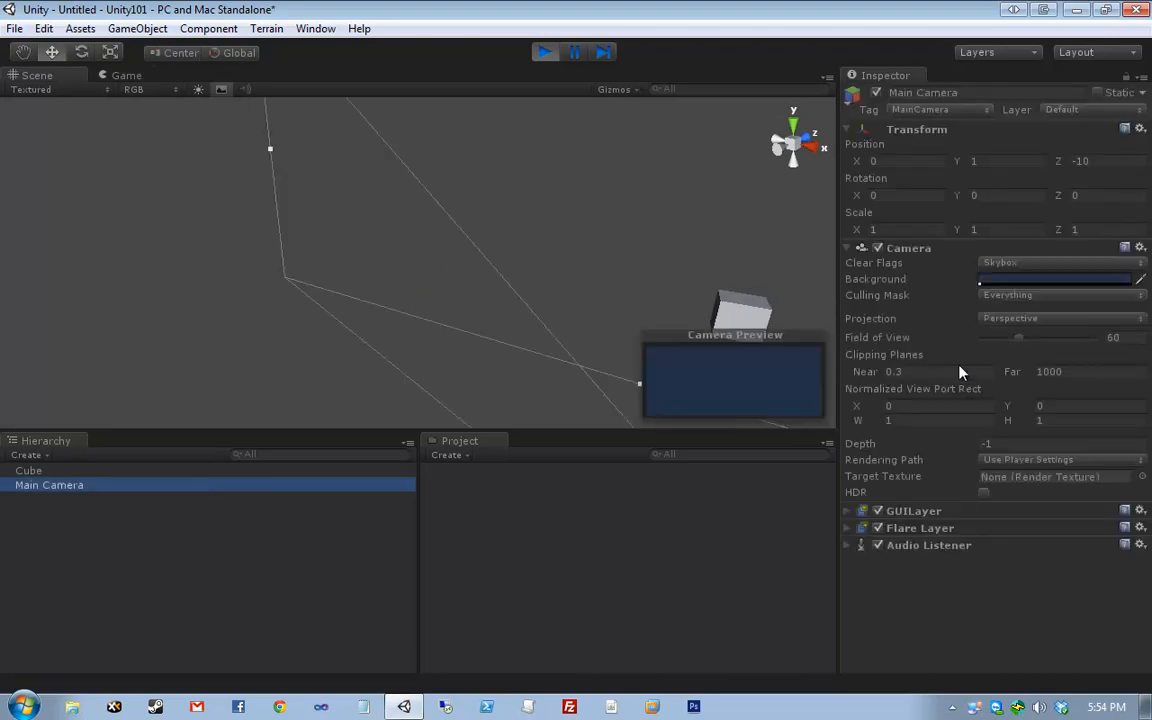
{"action": "left_click", "coordinate": [1000, 280]}
{"action": "left_click", "coordinate": [587, 280]}
{"action": "left_click_drag", "start_coordinate": [587, 278], "coordinate": [592, 268]}
{"action": "left_click_drag", "start_coordinate": [618, 156], "coordinate": [429, 155]}
{"action": "left_click_drag", "start_coordinate": [421, 296], "coordinate": [431, 251]}
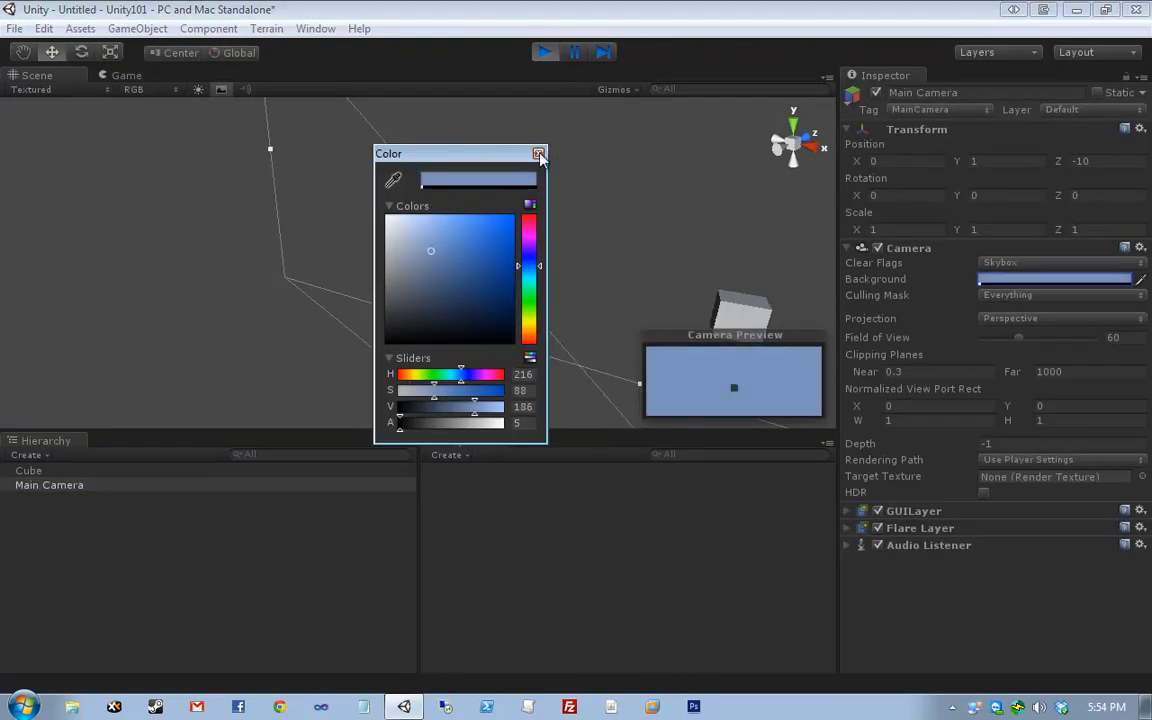
{"action": "left_click", "coordinate": [545, 52]}
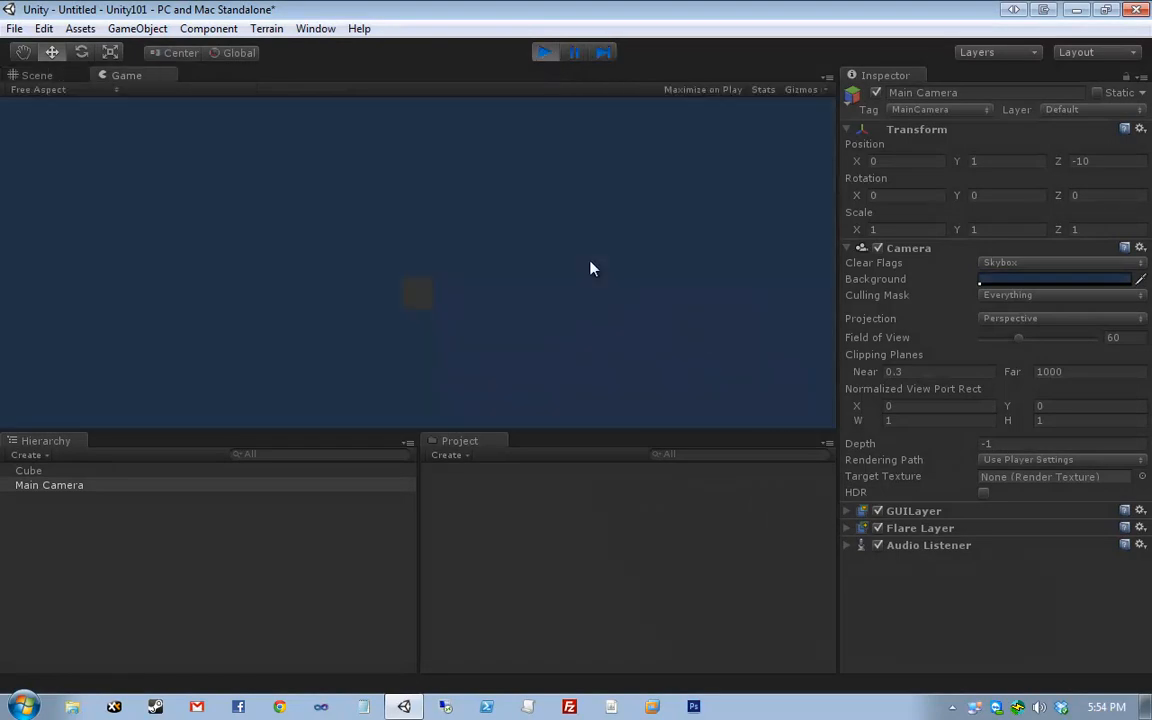
- Stop the game, make the camera Background a lighter blue, and run the game again
{"action": "left_click", "coordinate": [545, 52]}
{"action": "left_click", "coordinate": [1082, 282]}
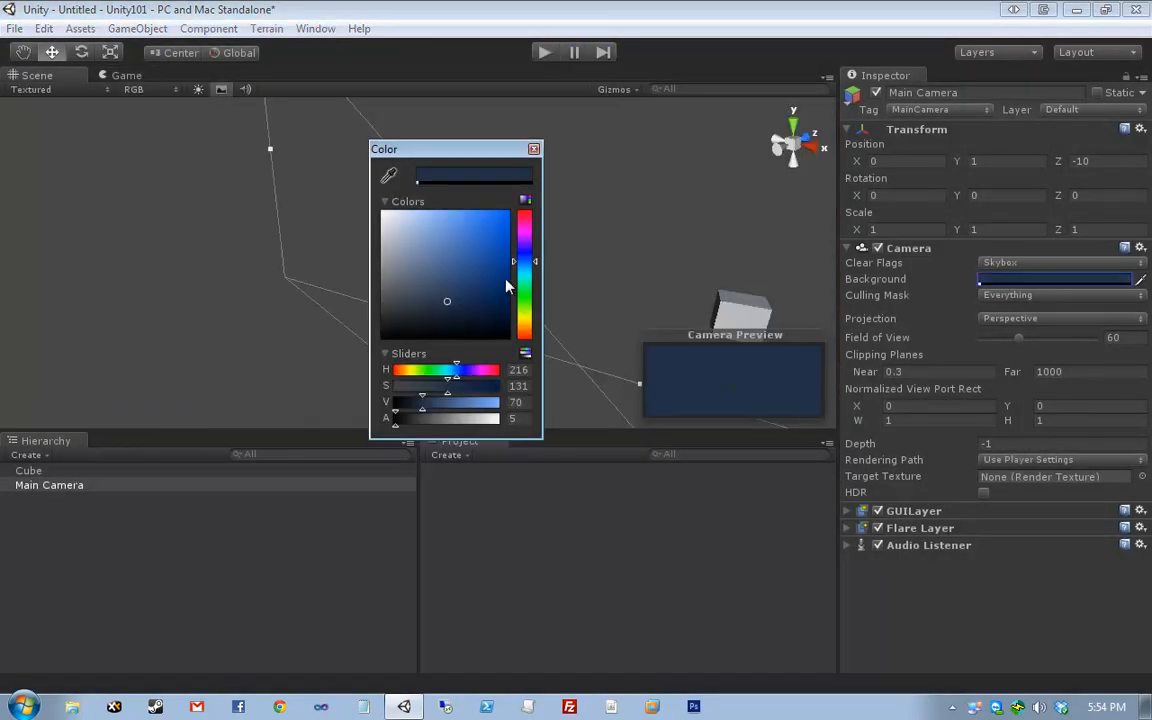
{"action": "left_click_drag", "start_coordinate": [448, 296], "coordinate": [447, 258]}
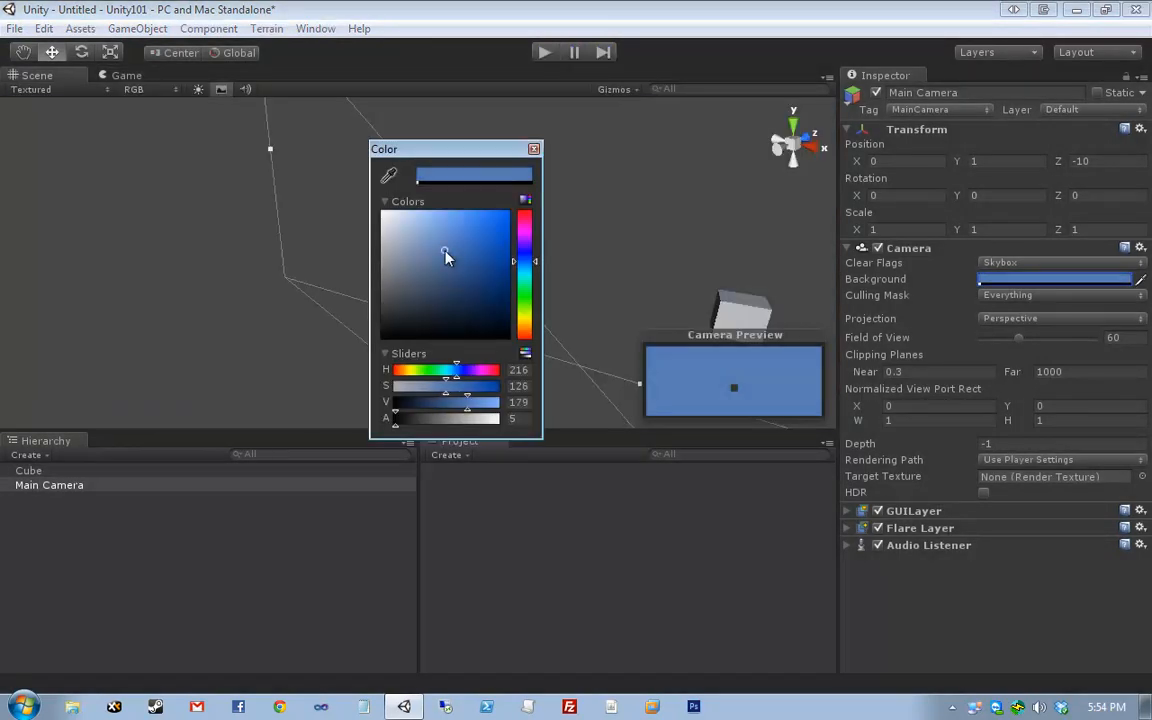
{"action": "left_click", "coordinate": [534, 149]}
{"action": "left_click", "coordinate": [545, 56]}
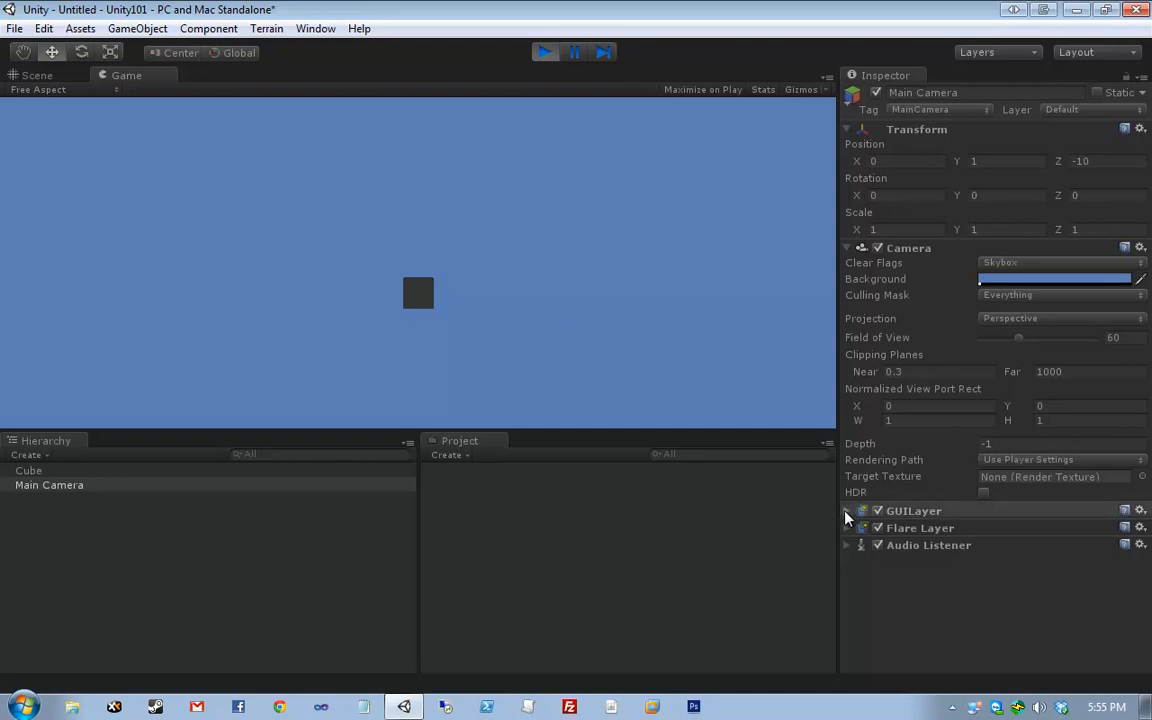
- Collapse the Camera component in the Inspector and switch to the Scene view
{"action": "left_click", "coordinate": [847, 248]}
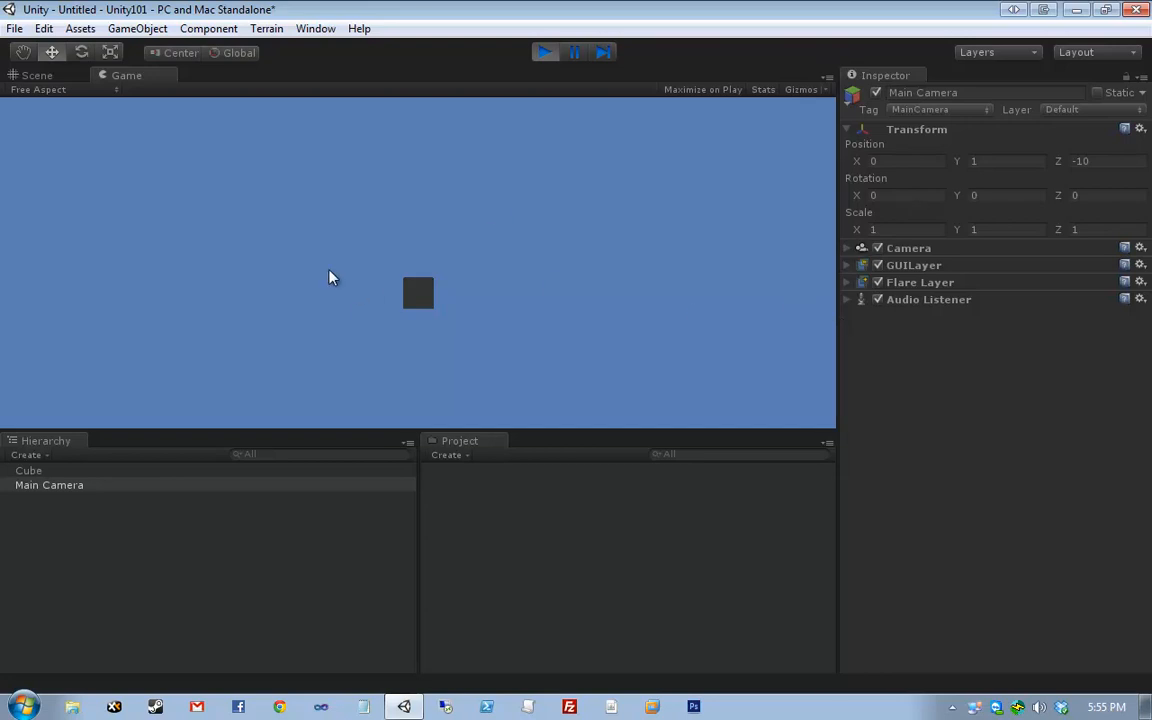
{"action": "left_click", "coordinate": [25, 70]}
- Frame the Main Camera, stop the running game, and orbit and pan the Scene view
{"action": "key", "text": "f"}
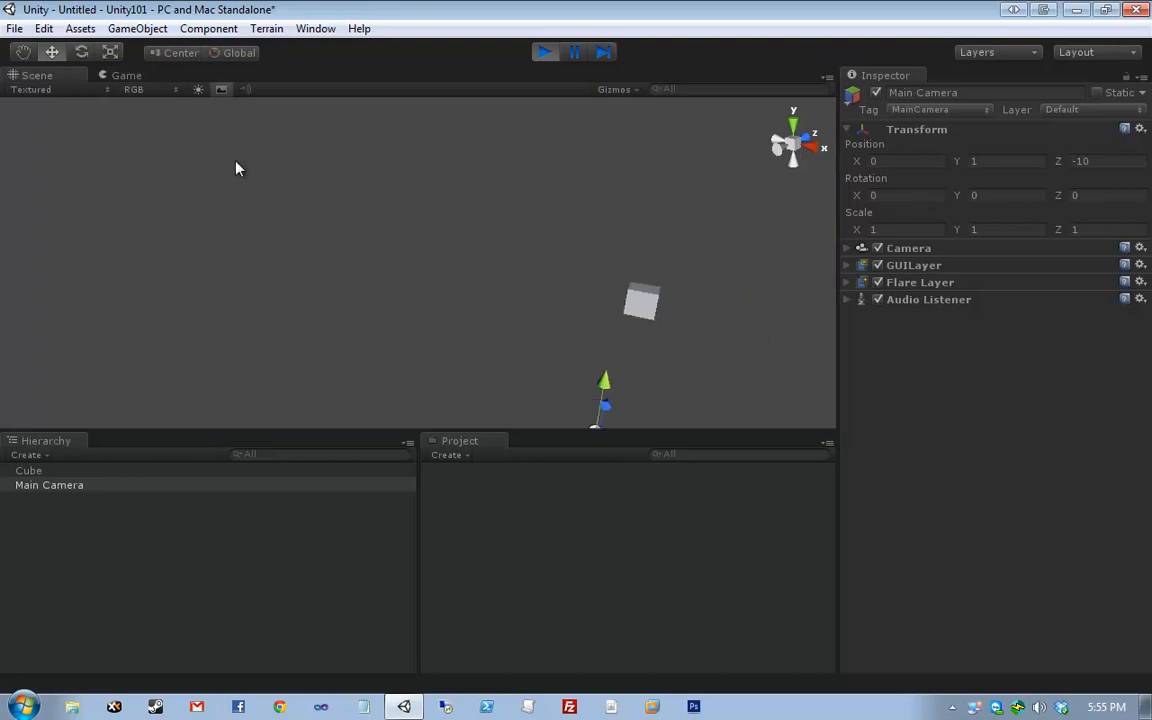
{"action": "left_click_drag", "start_coordinate": [303, 200], "coordinate": [660, 414]}
{"action": "key", "text": "q"}
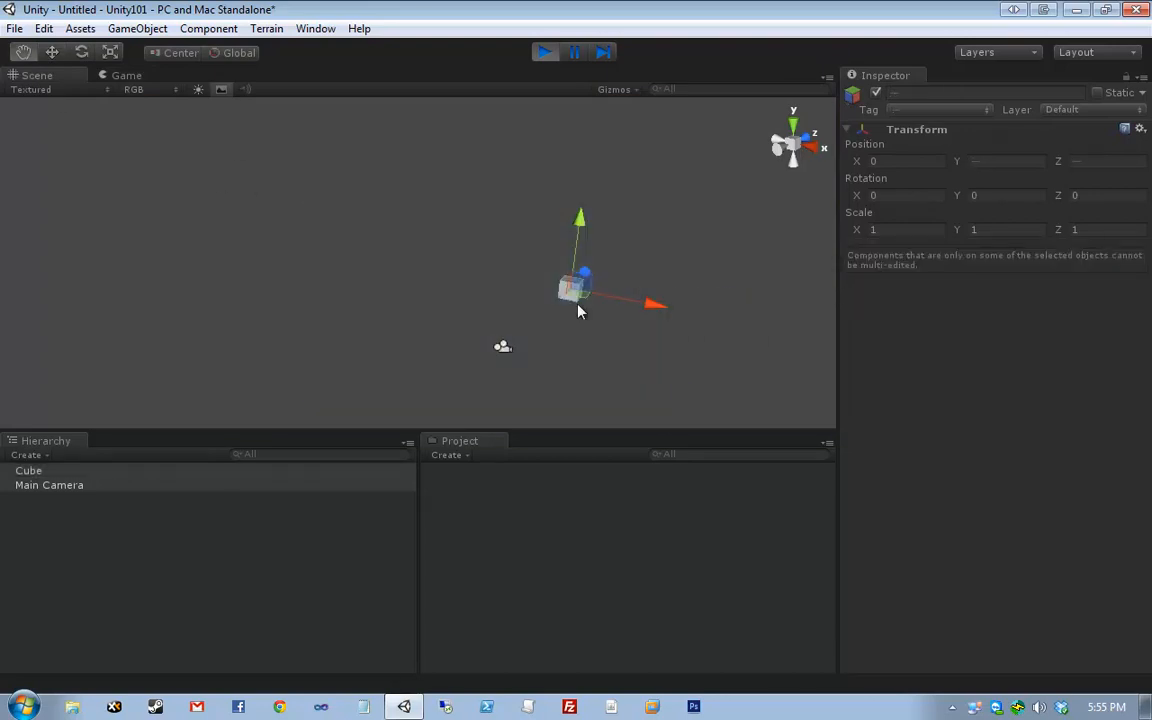
{"action": "left_click", "coordinate": [513, 233]}
{"action": "middle_click_drag", "start_coordinate": [578, 305], "coordinate": [432, 300]}
{"action": "left_click", "coordinate": [547, 56]}
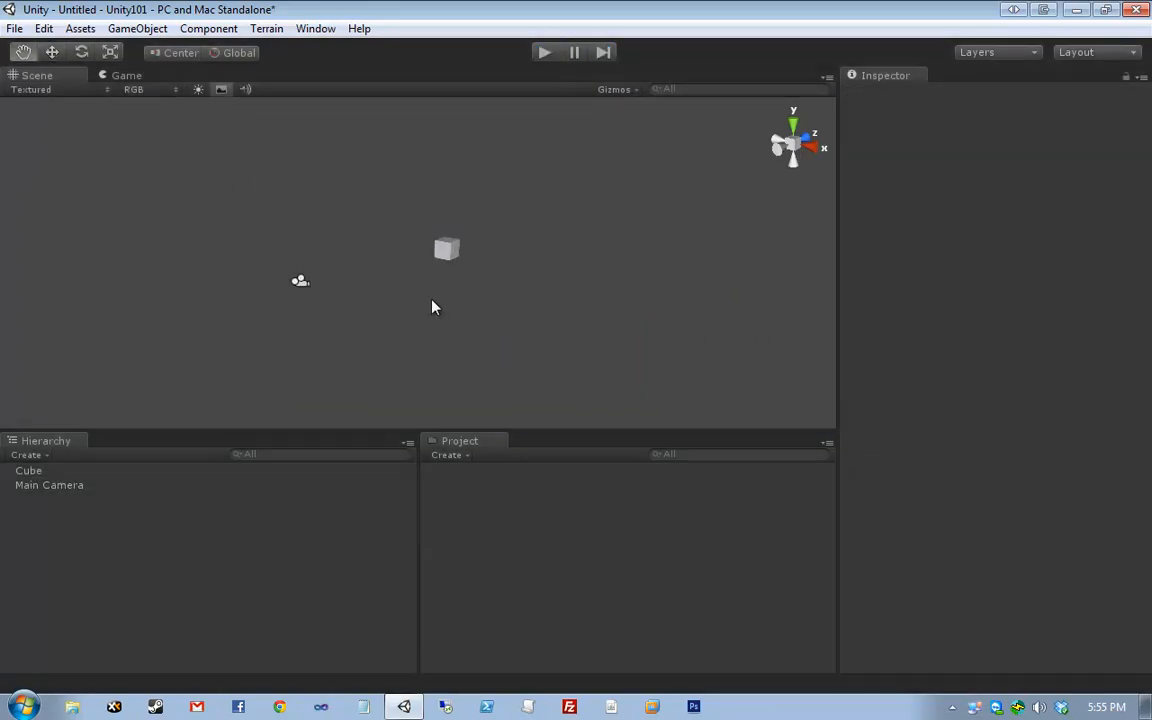
{"action": "right_click_drag", "start_coordinate": [505, 285], "coordinate": [325, 257]}
{"action": "middle_click_drag", "start_coordinate": [645, 250], "coordinate": [345, 266]}
{"action": "right_click_drag", "start_coordinate": [512, 250], "coordinate": [380, 295]}
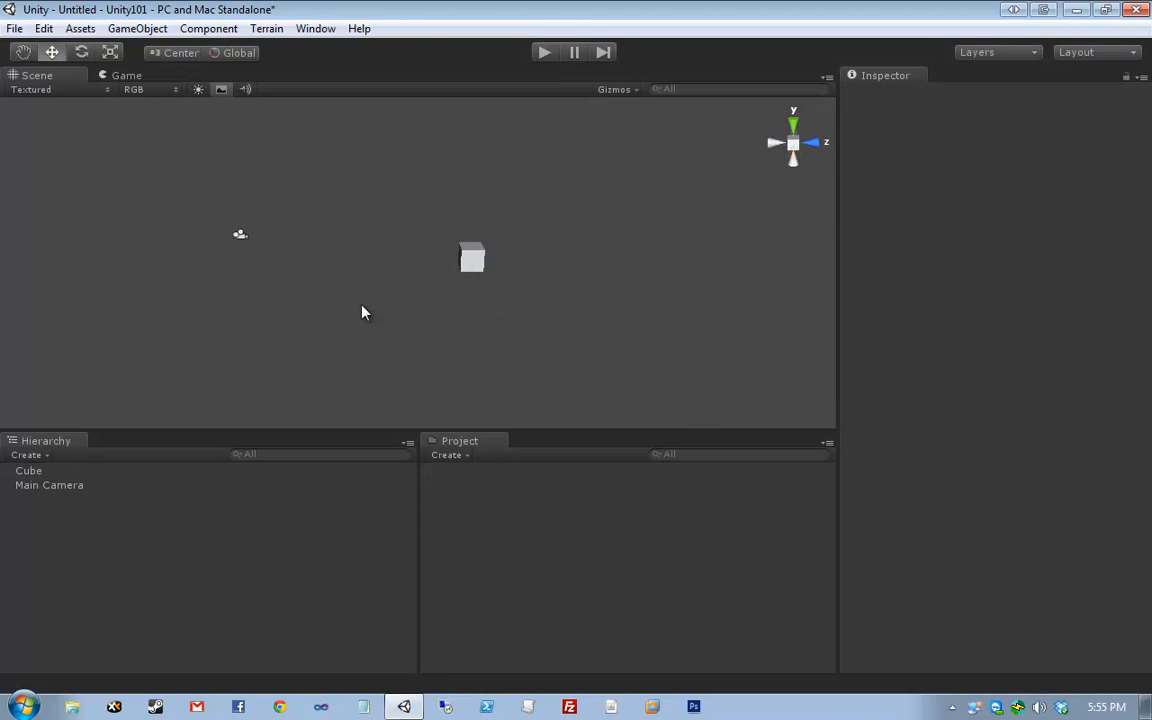
- Select the Cube and collapse its Mesh Renderer, Box Collider, Mesh Filter and Transform components
{"action": "left_click", "coordinate": [158, 473]}
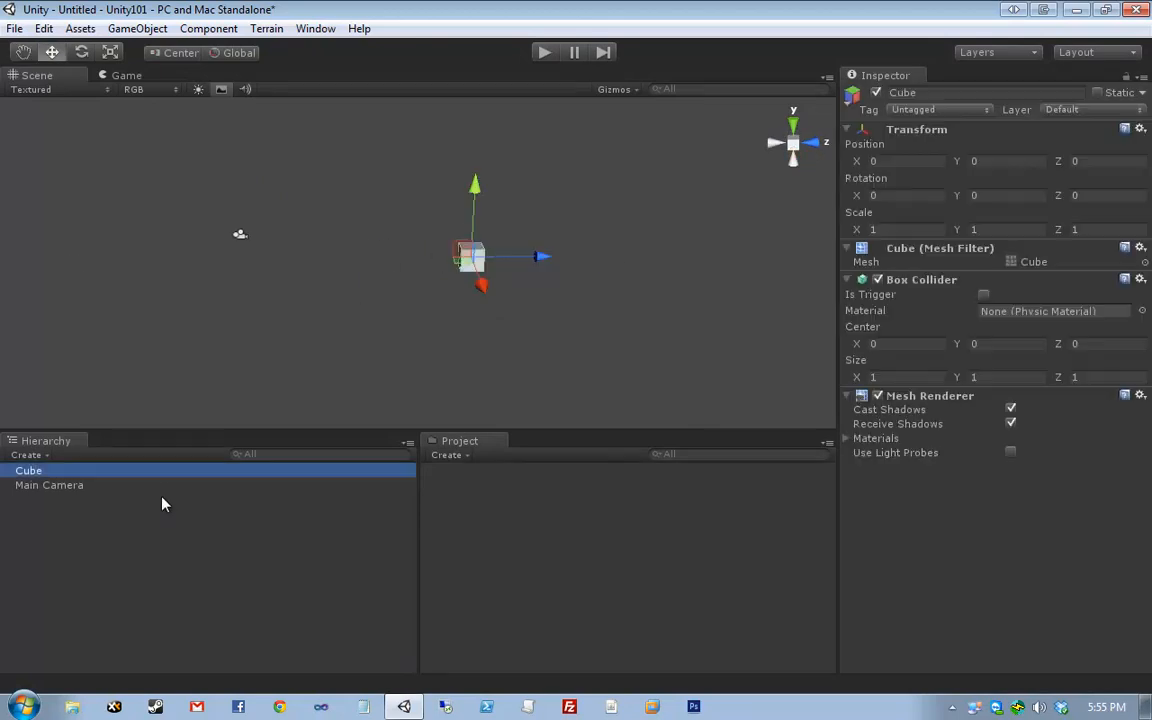
{"action": "left_click", "coordinate": [164, 489]}
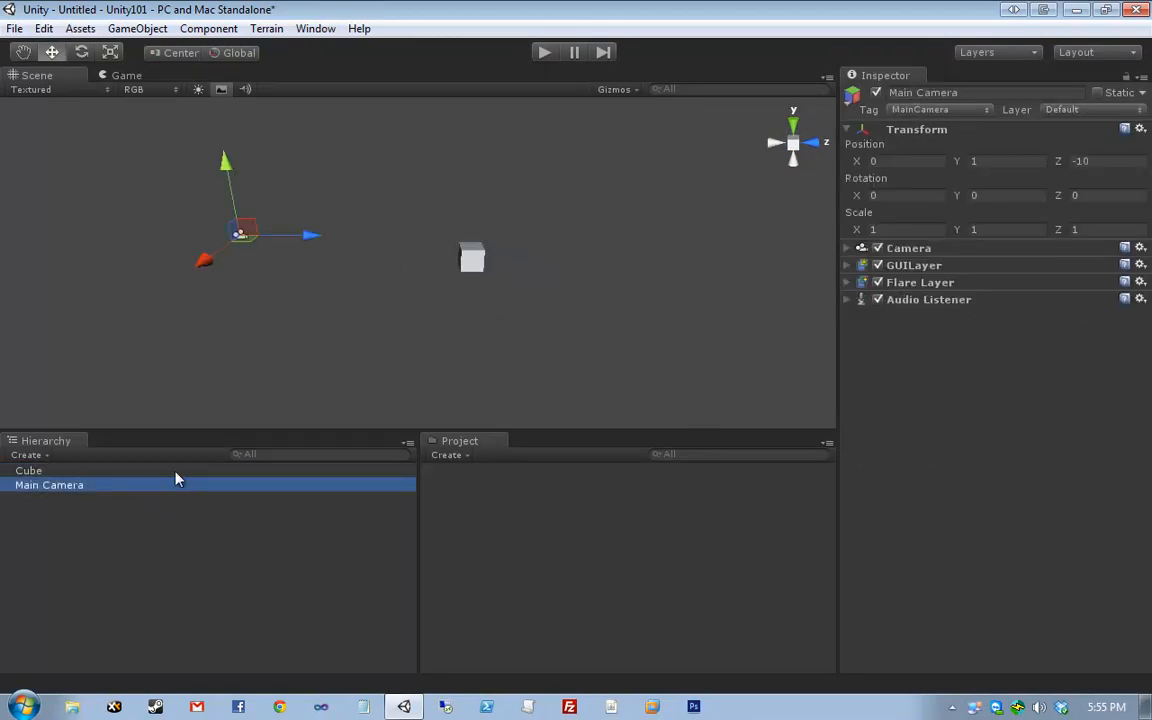
{"action": "left_click", "coordinate": [176, 474]}
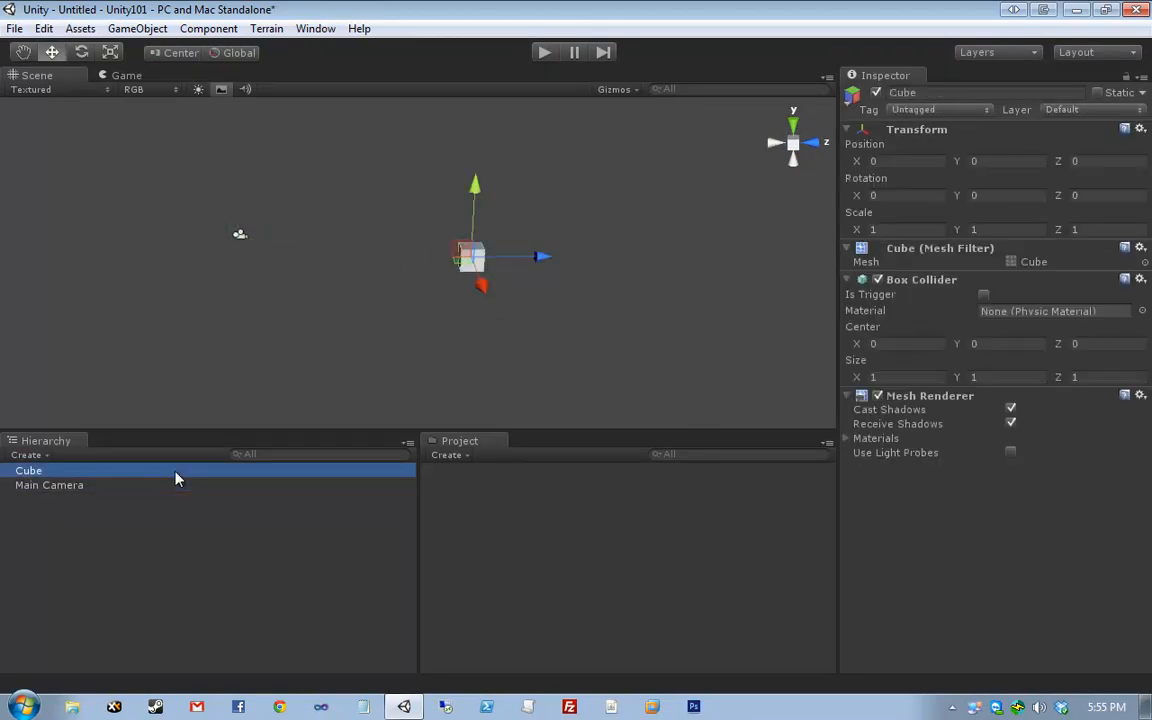
{"action": "left_click", "coordinate": [849, 395]}
{"action": "left_click", "coordinate": [848, 279]}
{"action": "left_click", "coordinate": [848, 247]}
{"action": "left_click", "coordinate": [848, 130]}
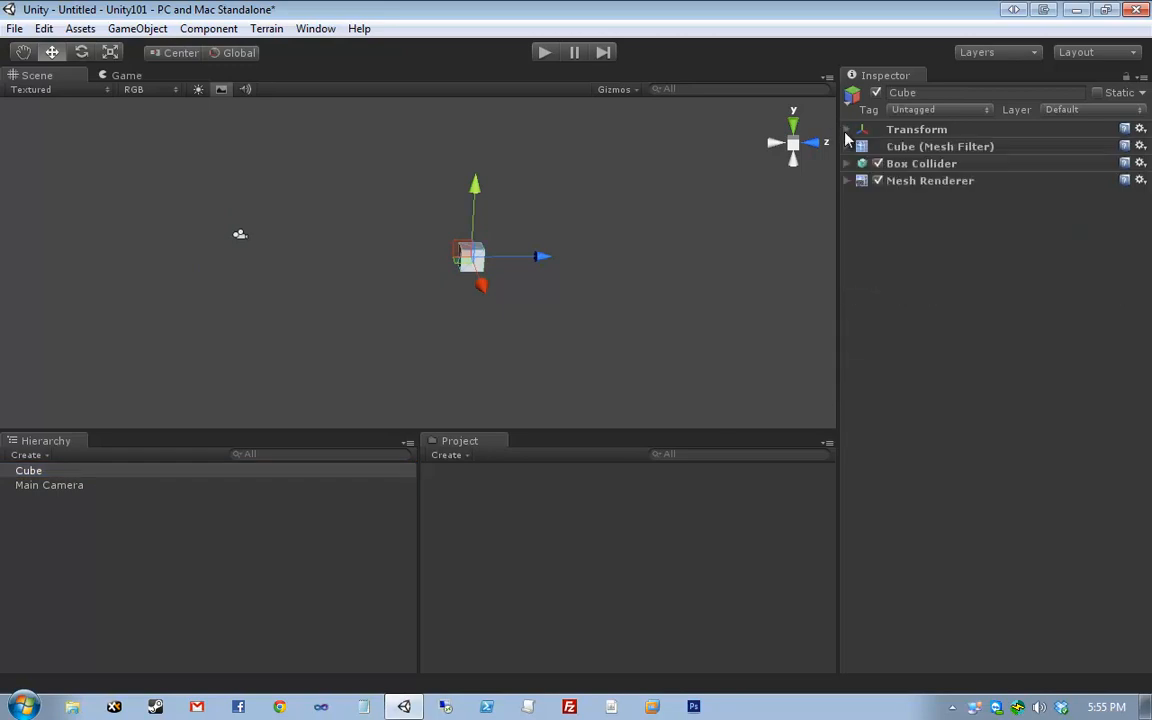
{"action": "left_click", "coordinate": [87, 548]}
{"action": "left_click", "coordinate": [26, 456]}
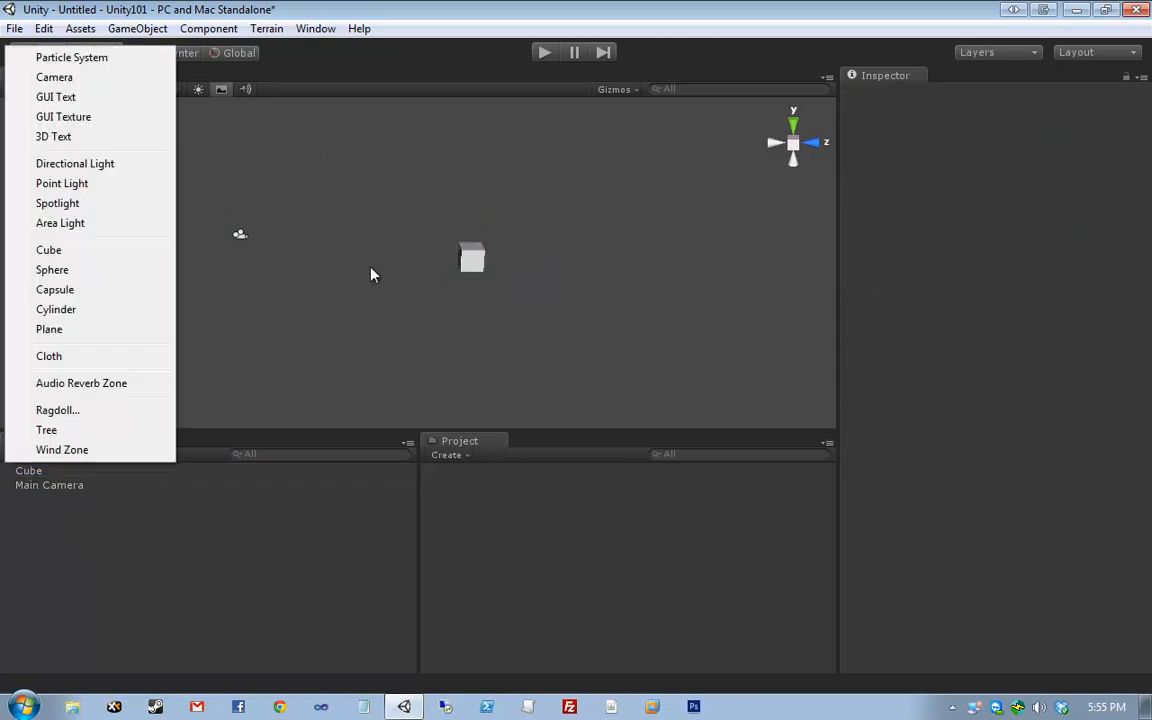
- Create an empty GameObject via GameObject > Create Empty and expand its Transform
{"action": "left_click", "coordinate": [340, 248]}
{"action": "left_click", "coordinate": [136, 28]}
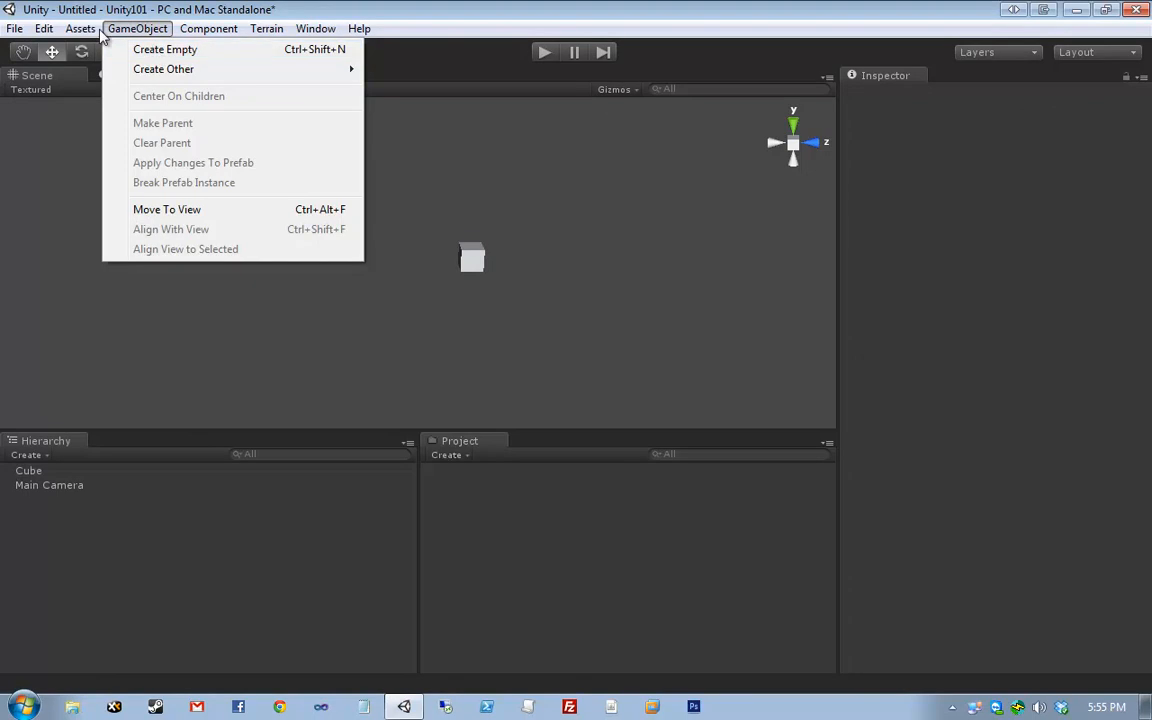
{"action": "left_click", "coordinate": [137, 49]}
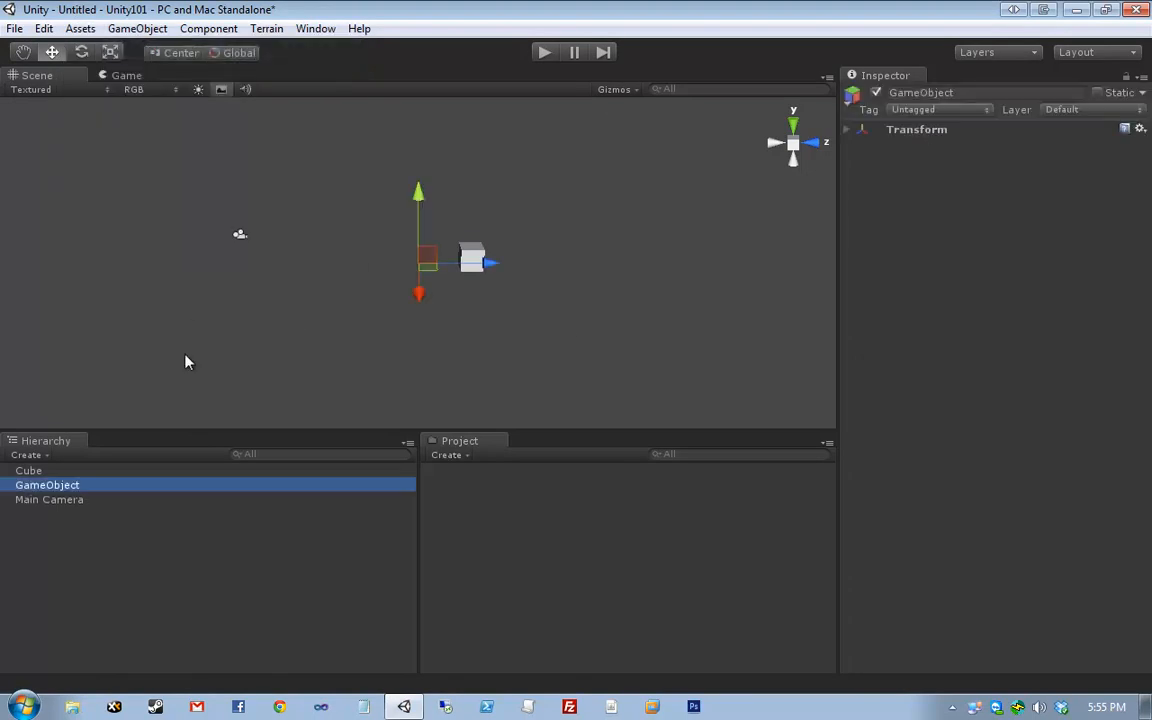
{"action": "left_click", "coordinate": [846, 130]}
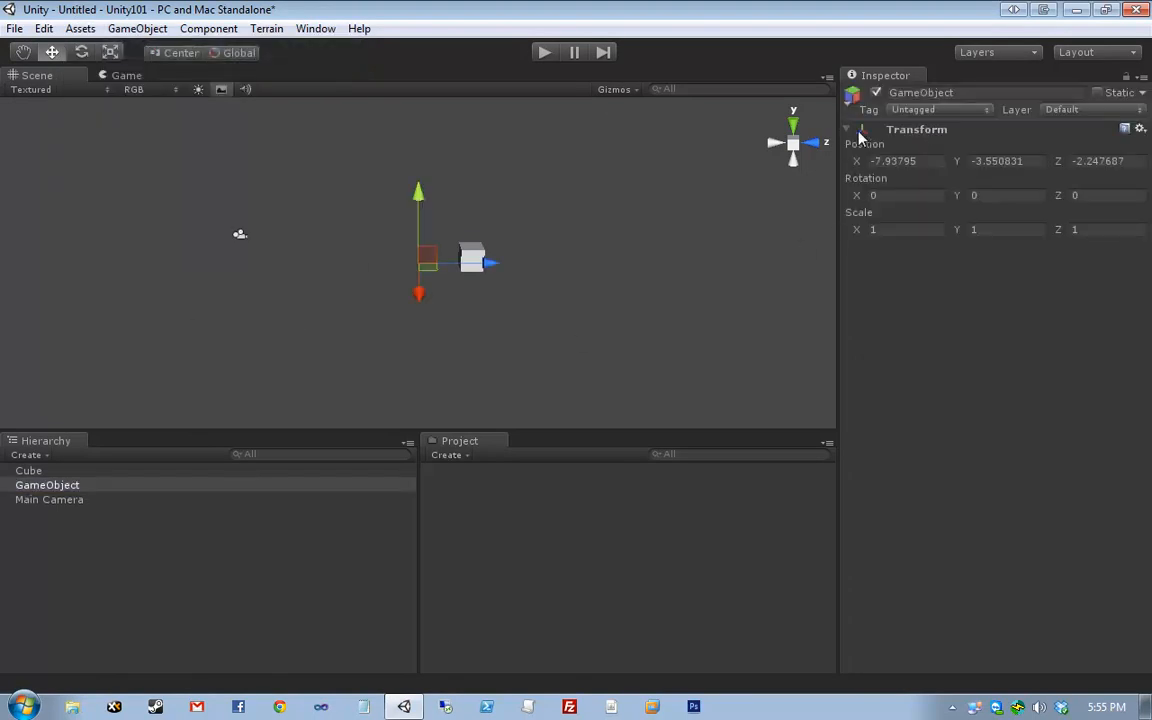
{"action": "left_click", "coordinate": [845, 130]}
{"action": "left_click", "coordinate": [845, 130]}
{"action": "left_click", "coordinate": [848, 130]}
{"action": "left_click", "coordinate": [88, 486]}
- Drag the GameObject along X and Z to roughly X -8.76, Z -1.86
{"action": "mouse_move", "coordinate": [420, 292]}
{"action": "left_mouse_down"}
{"action": "mouse_move", "coordinate": [590, 290]}
{"action": "mouse_move", "coordinate": [424, 293]}
{"action": "mouse_move", "coordinate": [396, 235]}
{"action": "mouse_move", "coordinate": [406, 283]}
{"action": "left_mouse_up"}
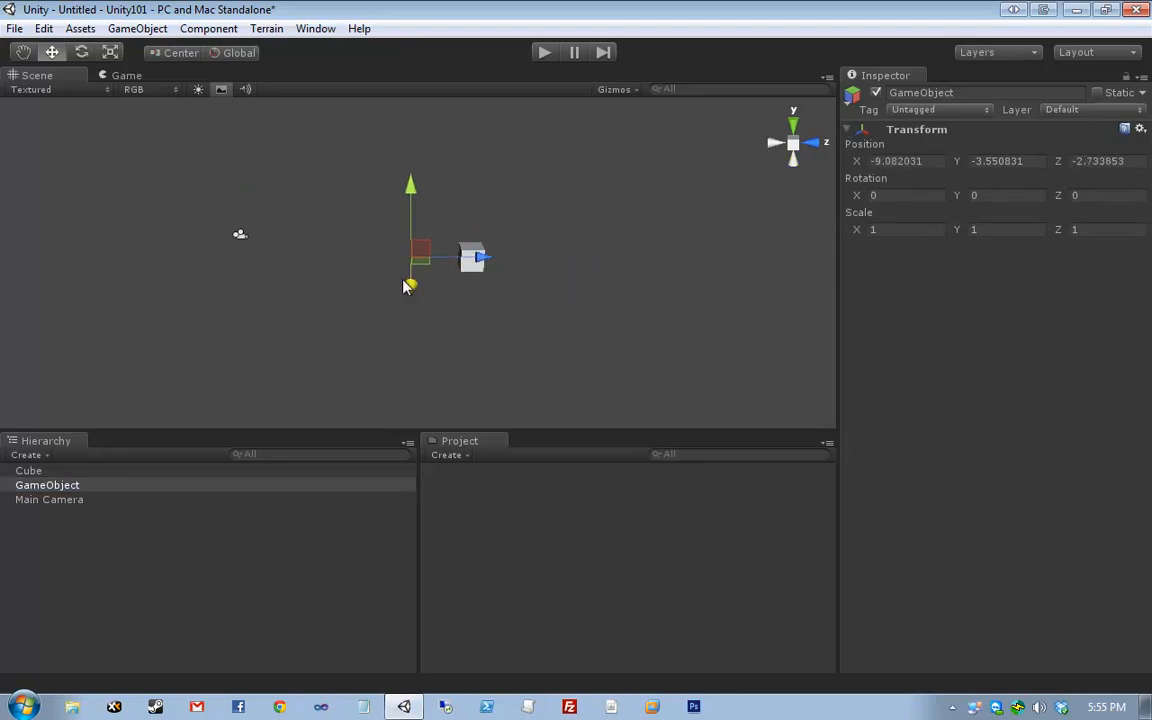
{"action": "left_click_drag", "start_coordinate": [473, 259], "coordinate": [467, 308]}
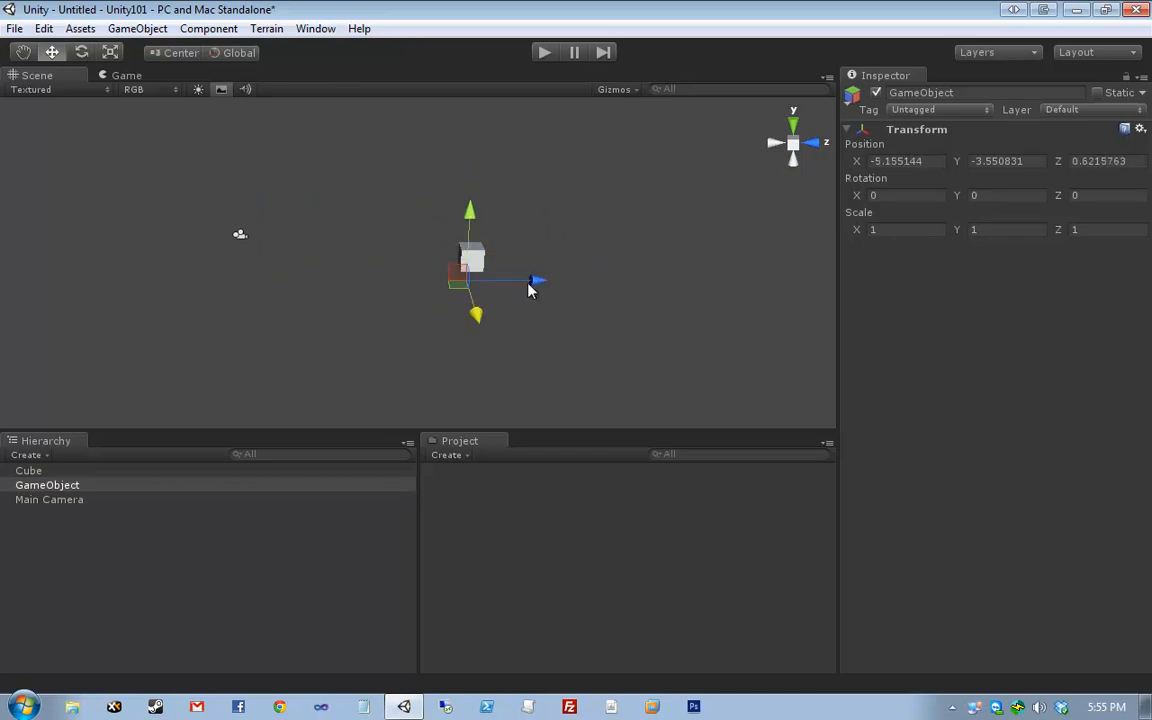
{"action": "left_click_drag", "start_coordinate": [530, 288], "coordinate": [425, 290]}
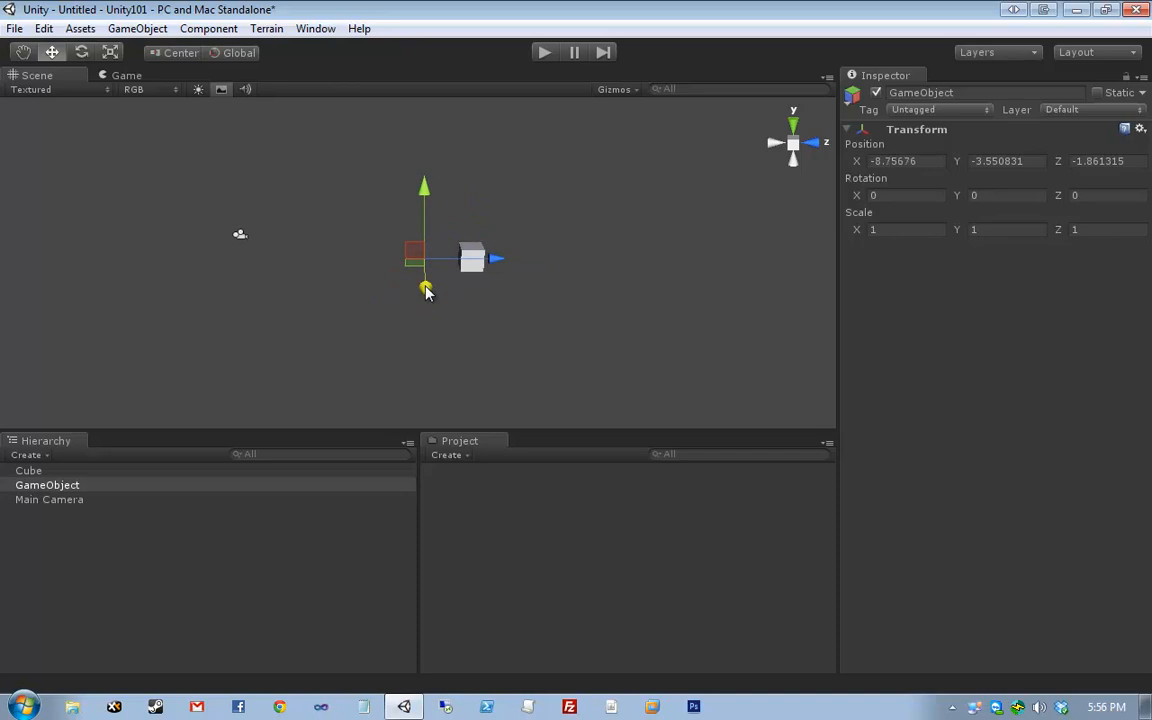
{"action": "left_click", "coordinate": [38, 484]}
{"action": "right_click", "coordinate": [35, 487]}
{"action": "left_click", "coordinate": [34, 484]}
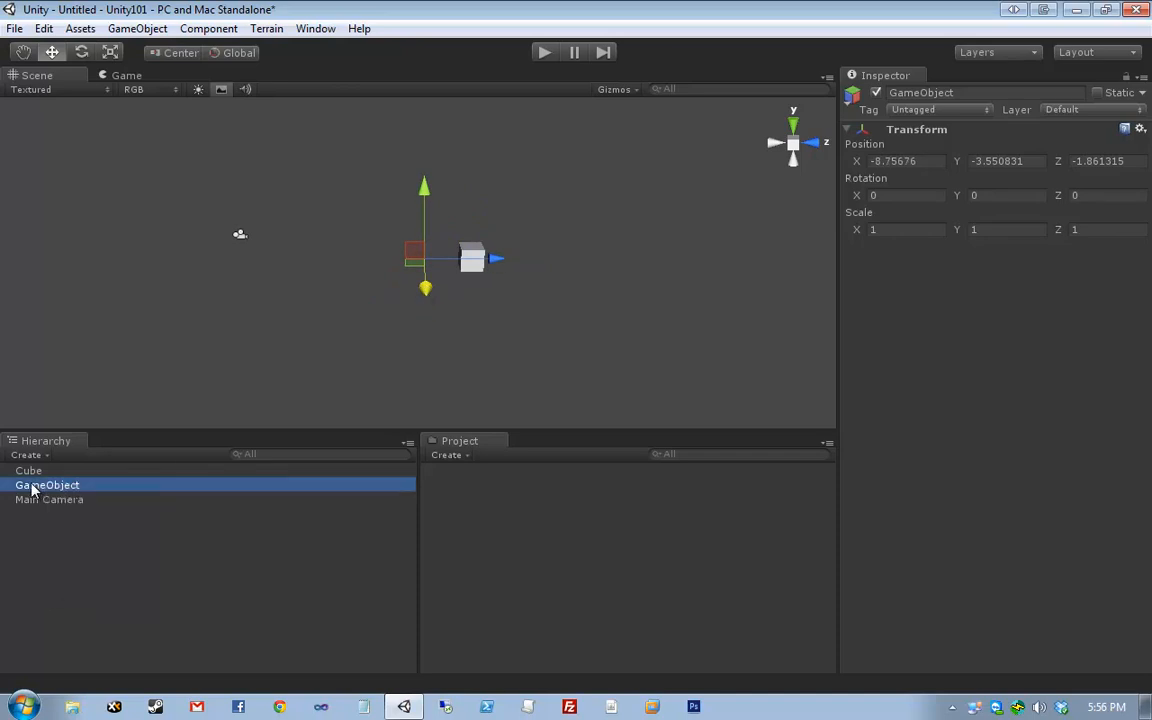
{"action": "left_click", "coordinate": [123, 550]}
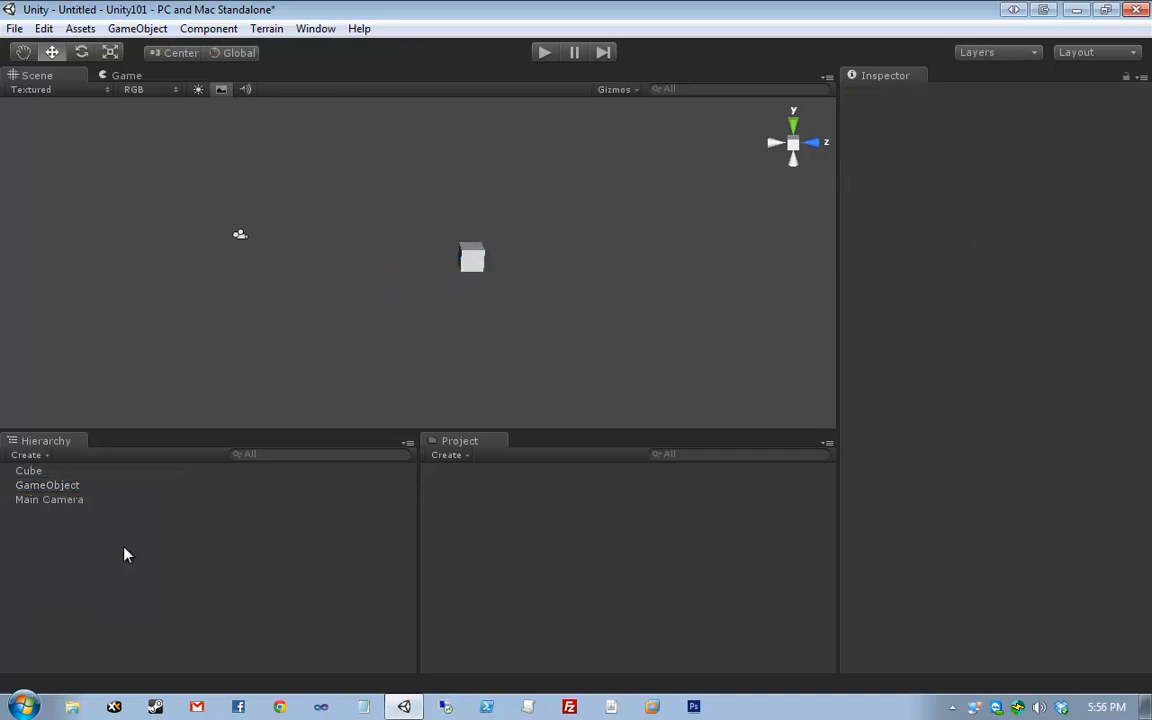
- Drag the GameObject along Z to about 1.9 and orbit the Scene view
{"action": "left_click", "coordinate": [116, 488]}
{"action": "left_click_drag", "start_coordinate": [487, 262], "coordinate": [549, 262]}
{"action": "left_click_drag", "start_coordinate": [329, 265], "coordinate": [453, 320], "text": "alt"}
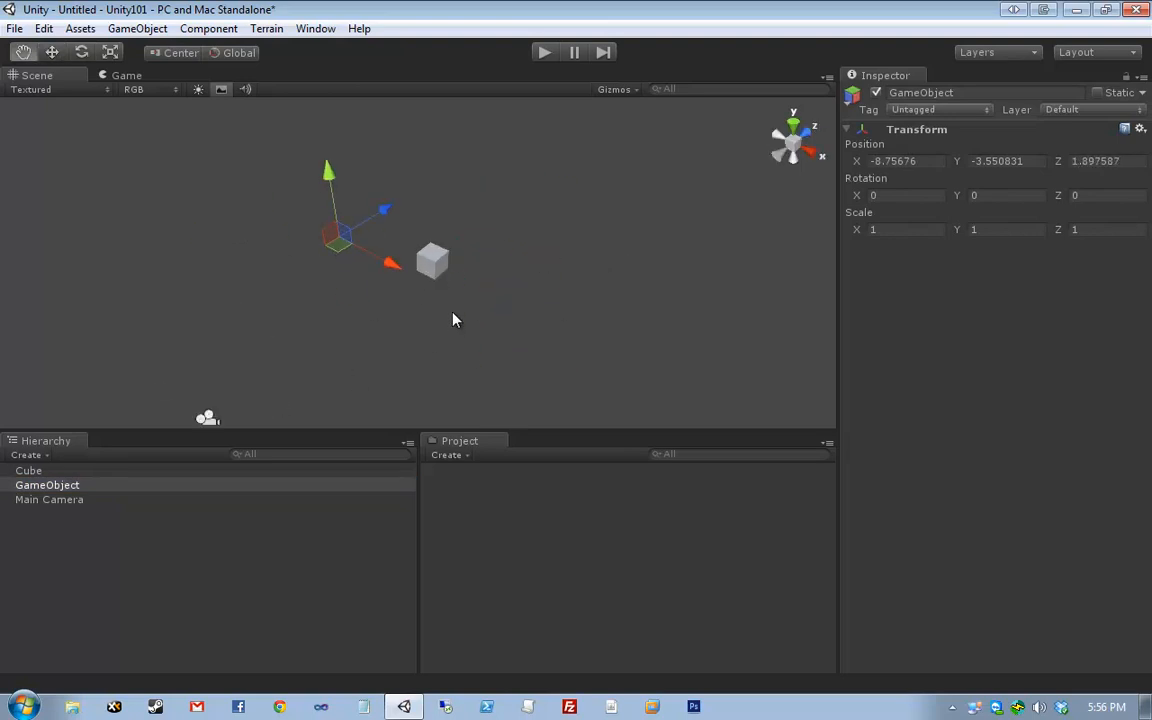
- Rename the GameObject to 'Foo' in the Hierarchy
{"action": "left_click", "coordinate": [77, 486]}
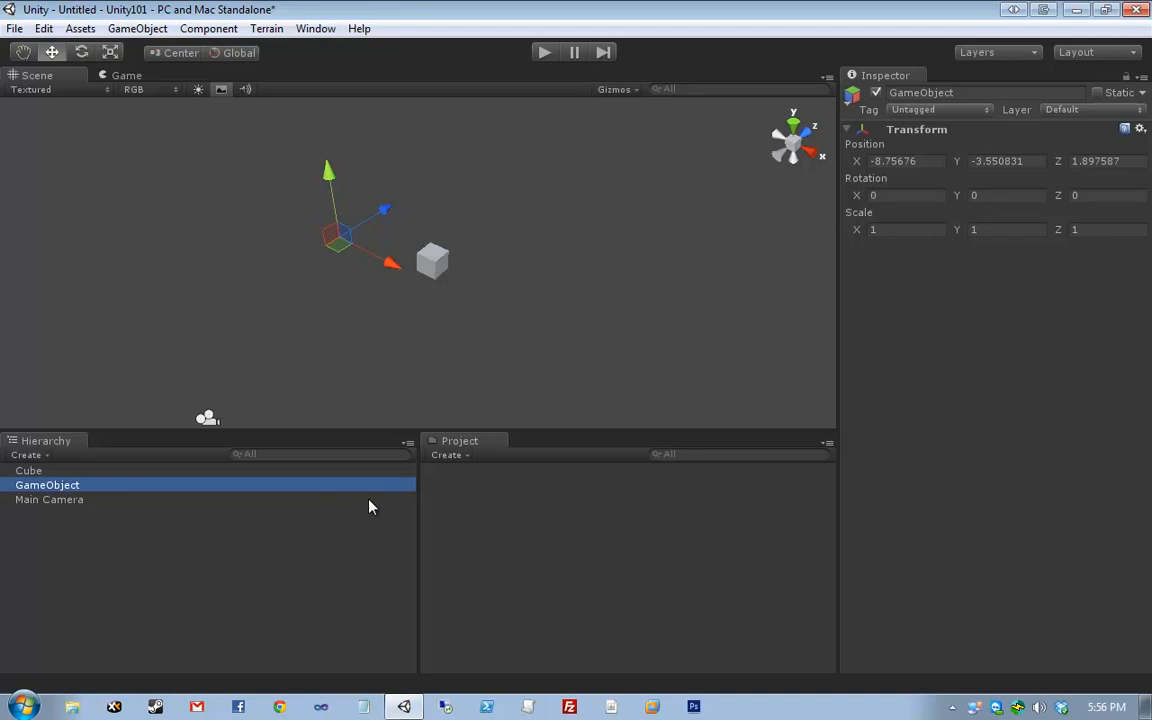
{"action": "right_click", "coordinate": [83, 485]}
{"action": "left_click", "coordinate": [175, 565]}
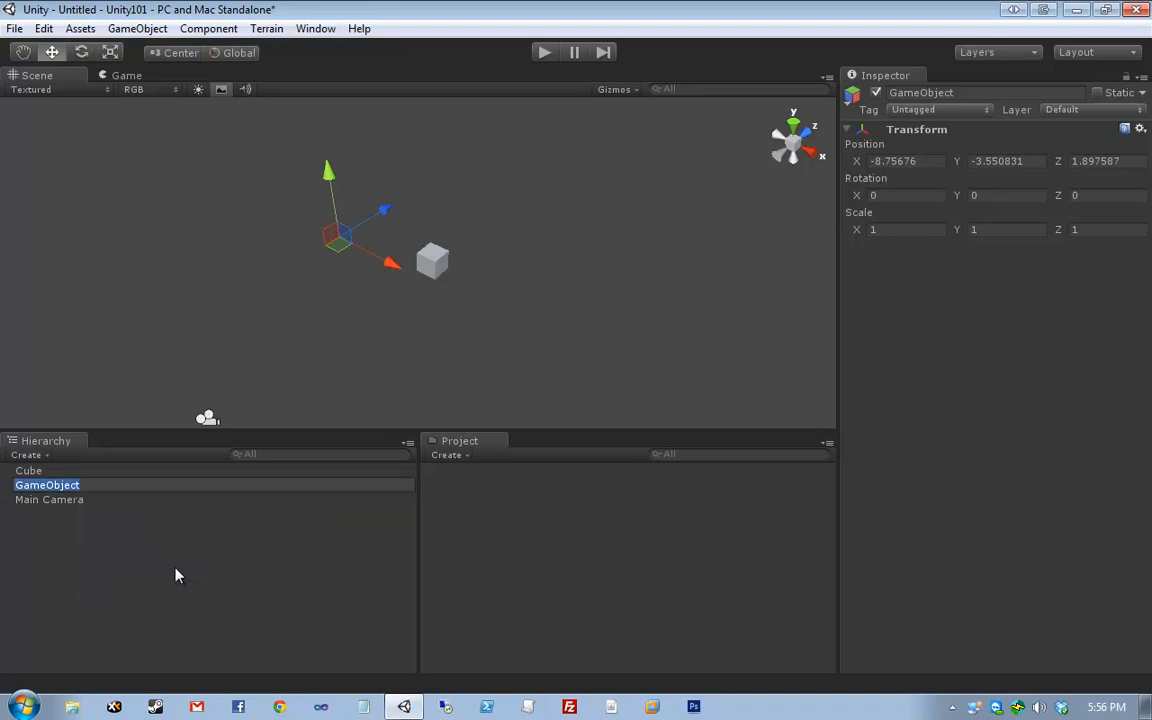
{"action": "type", "text": "Foo"}
{"action": "key", "text": "Return"}
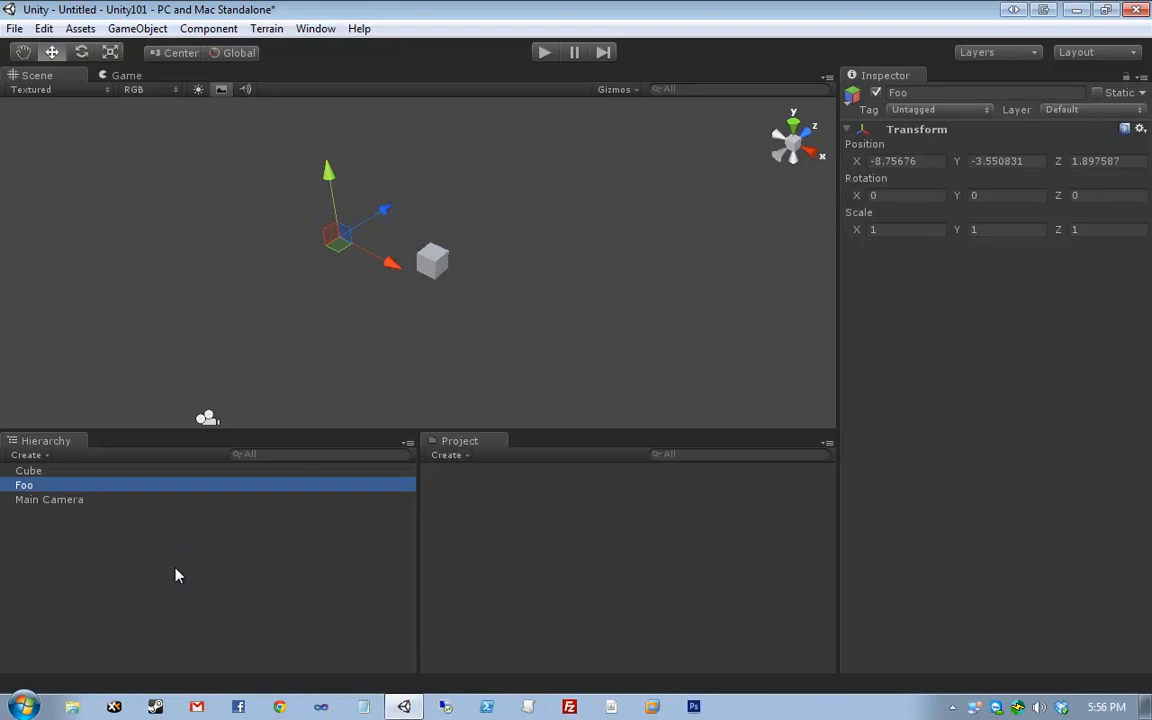
{"action": "key", "text": "F2"}
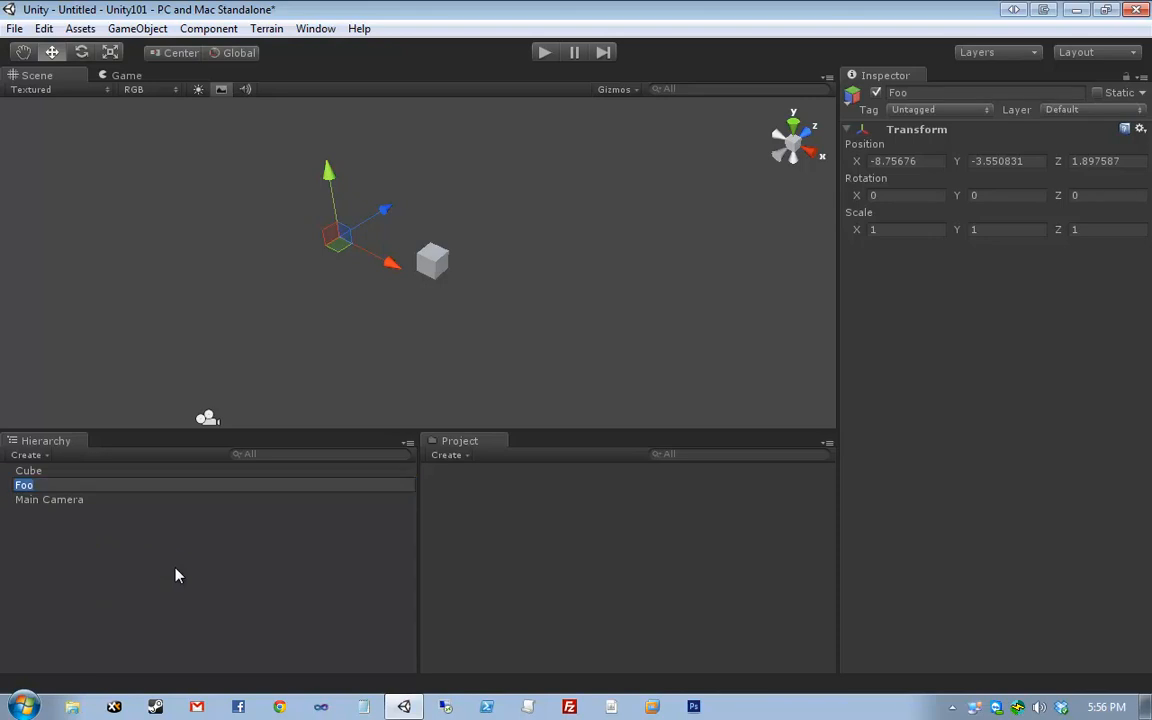
{"action": "key", "text": "Return"}
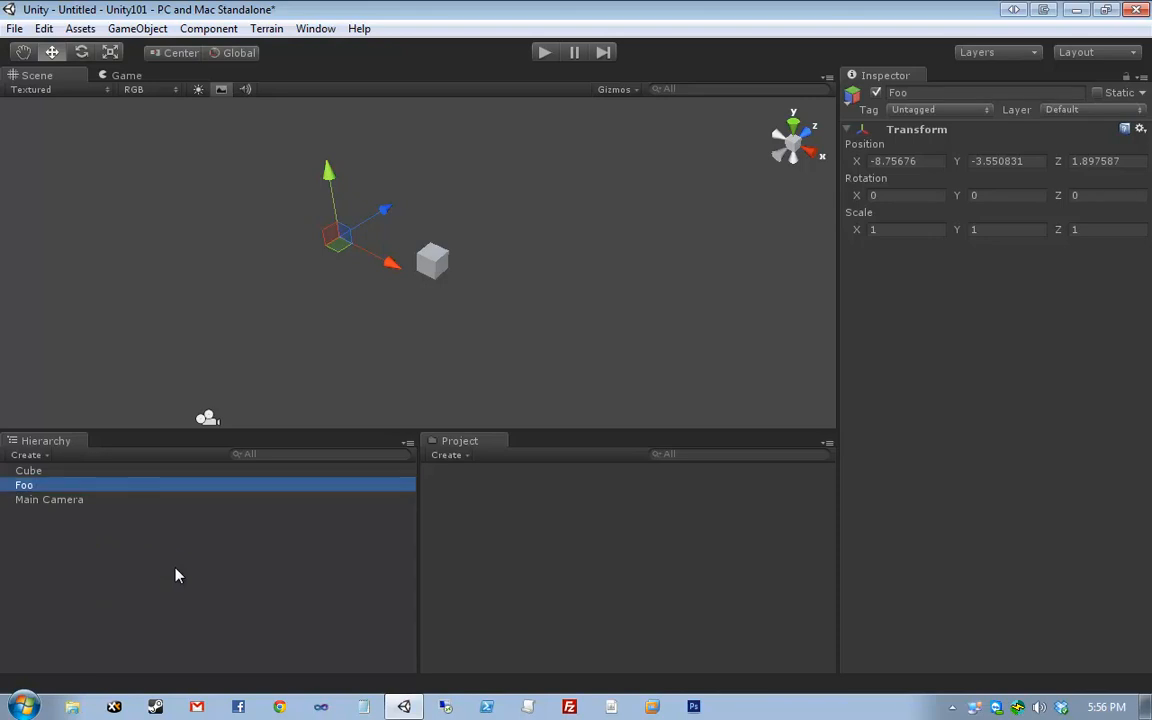
{"action": "key", "text": "F2"}
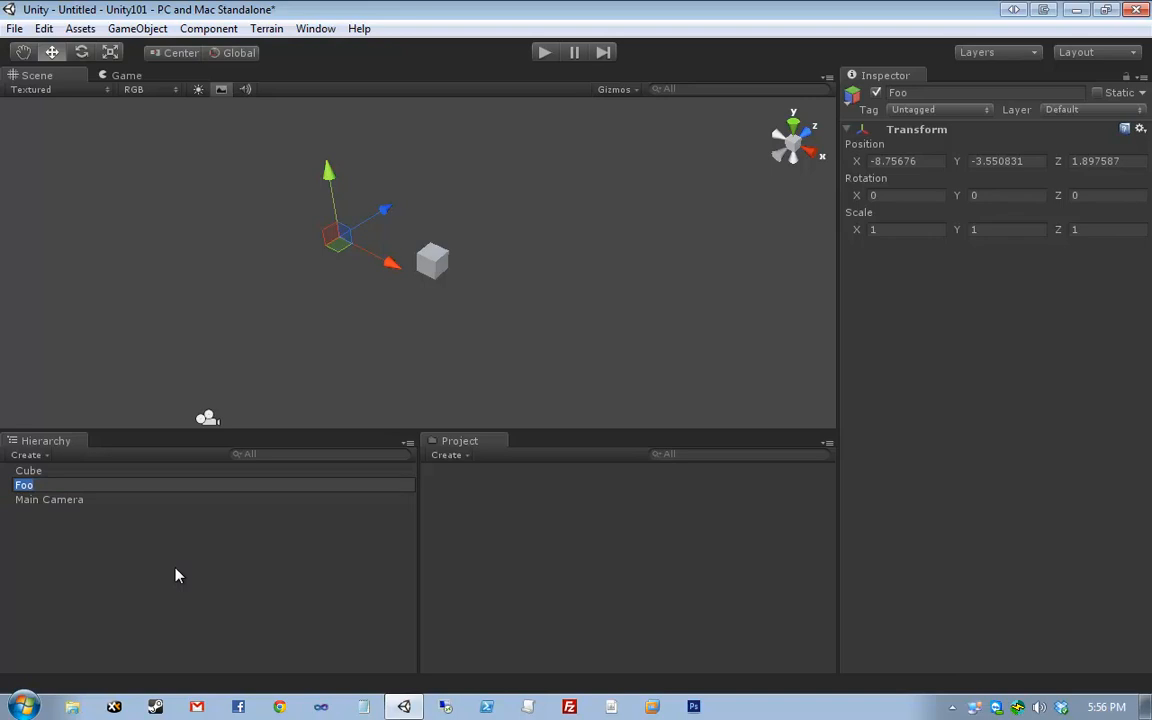
{"action": "key", "text": "Return"}
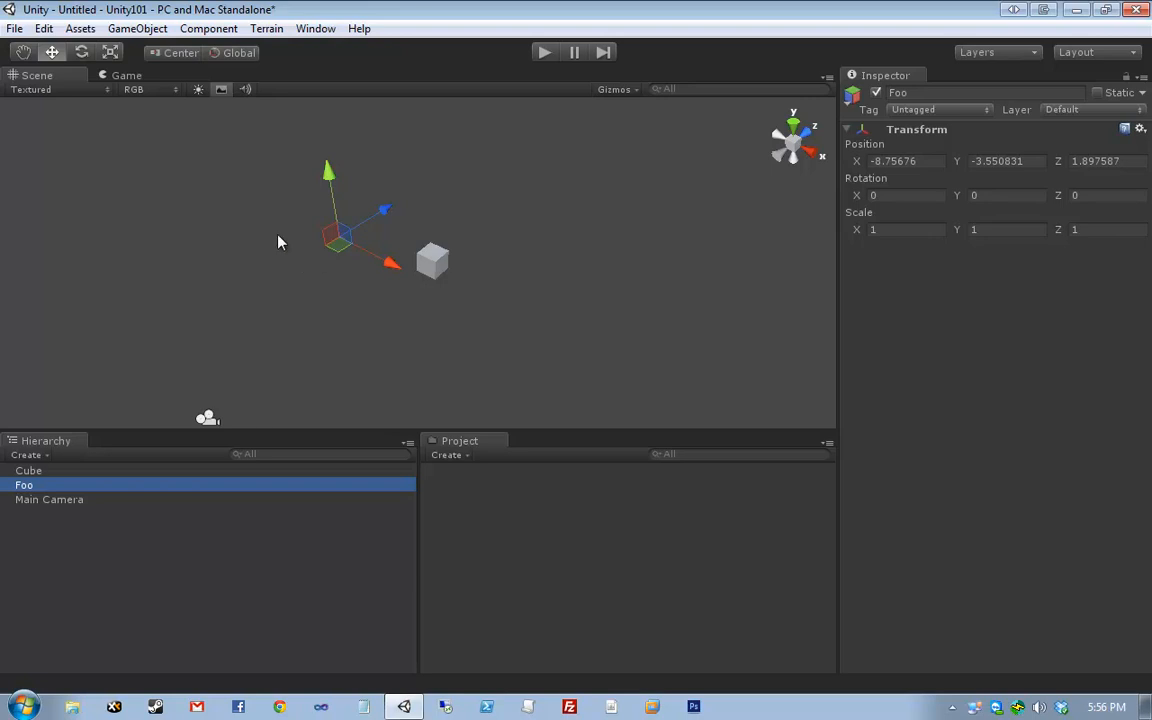
{"action": "middle_click_drag", "start_coordinate": [278, 239], "coordinate": [328, 195]}
{"action": "scroll", "coordinate": [328, 190], "scroll_direction": "down", "scroll_amount": 6}
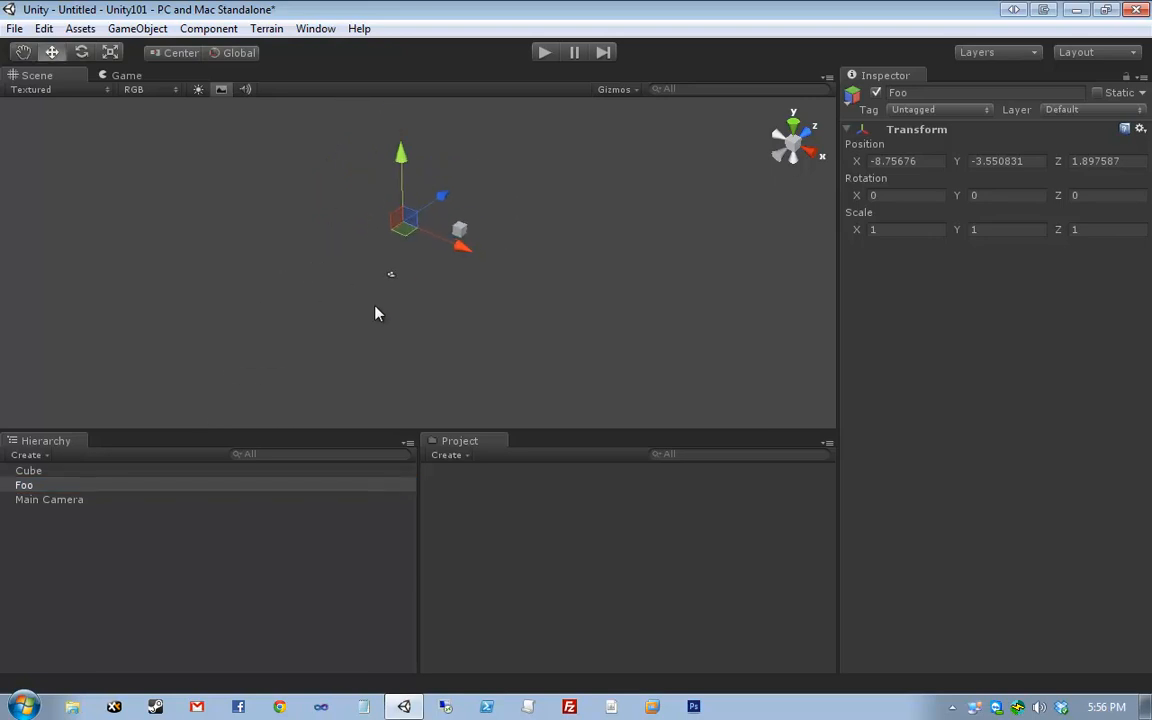
{"action": "left_click_drag", "start_coordinate": [297, 350], "coordinate": [573, 208]}
{"action": "left_click", "coordinate": [292, 334]}
{"action": "left_click", "coordinate": [642, 215]}
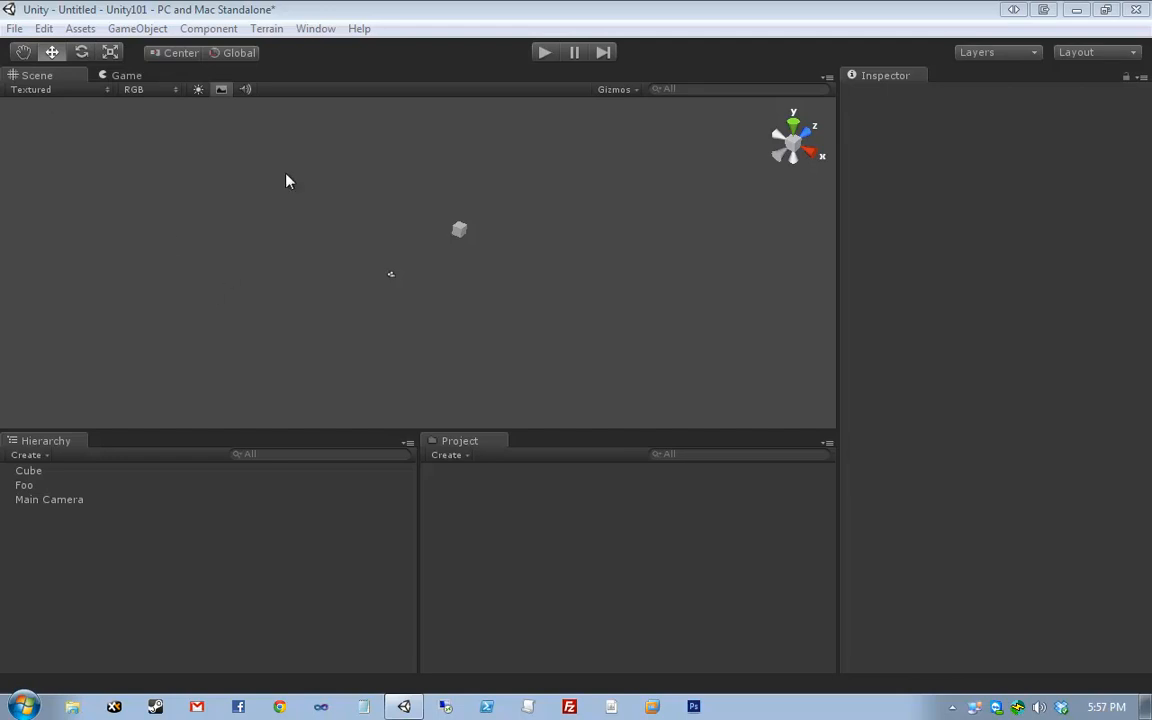
{"action": "left_click_drag", "start_coordinate": [285, 171], "coordinate": [619, 312]}
{"action": "left_click", "coordinate": [571, 365]}
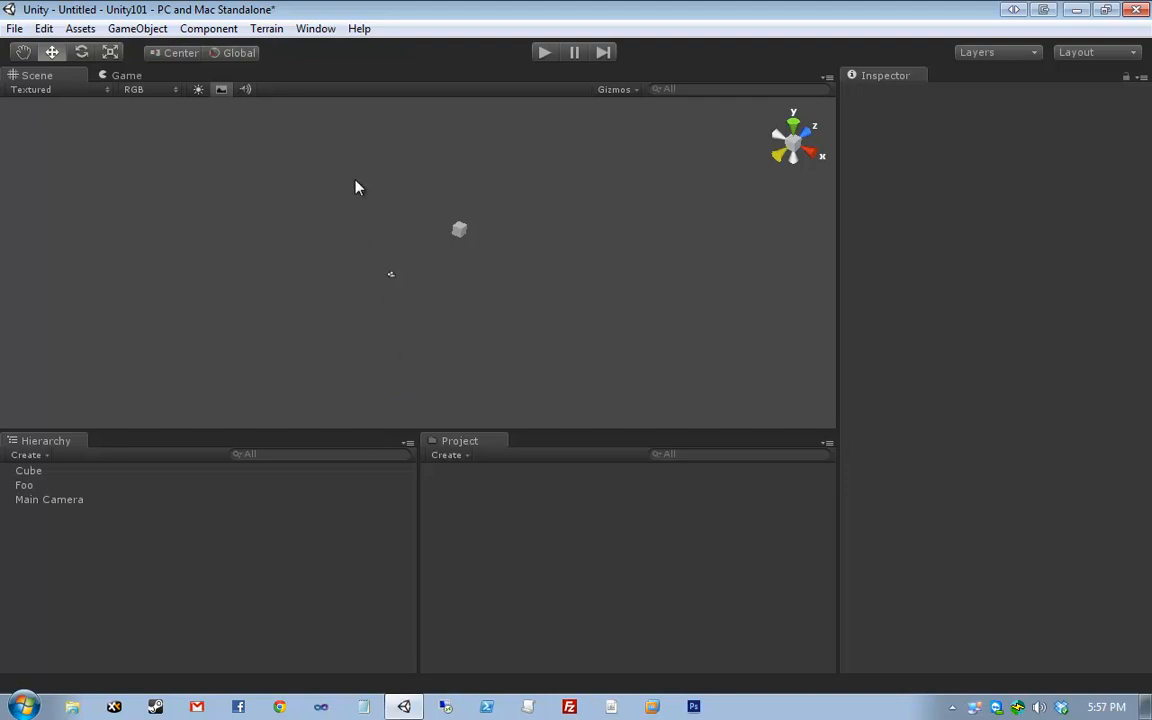
{"action": "left_click", "coordinate": [104, 486]}
- Dismiss Foo's context menu and start playing the scene
{"action": "right_click", "coordinate": [106, 488]}
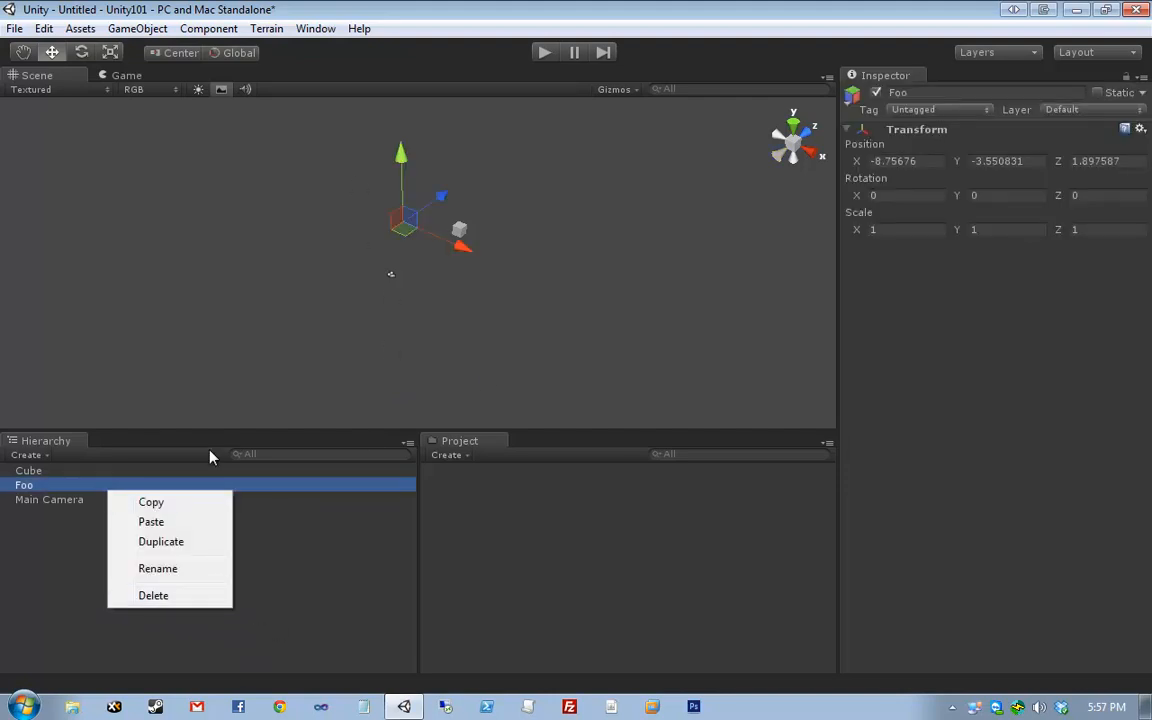
{"action": "left_click", "coordinate": [306, 609]}
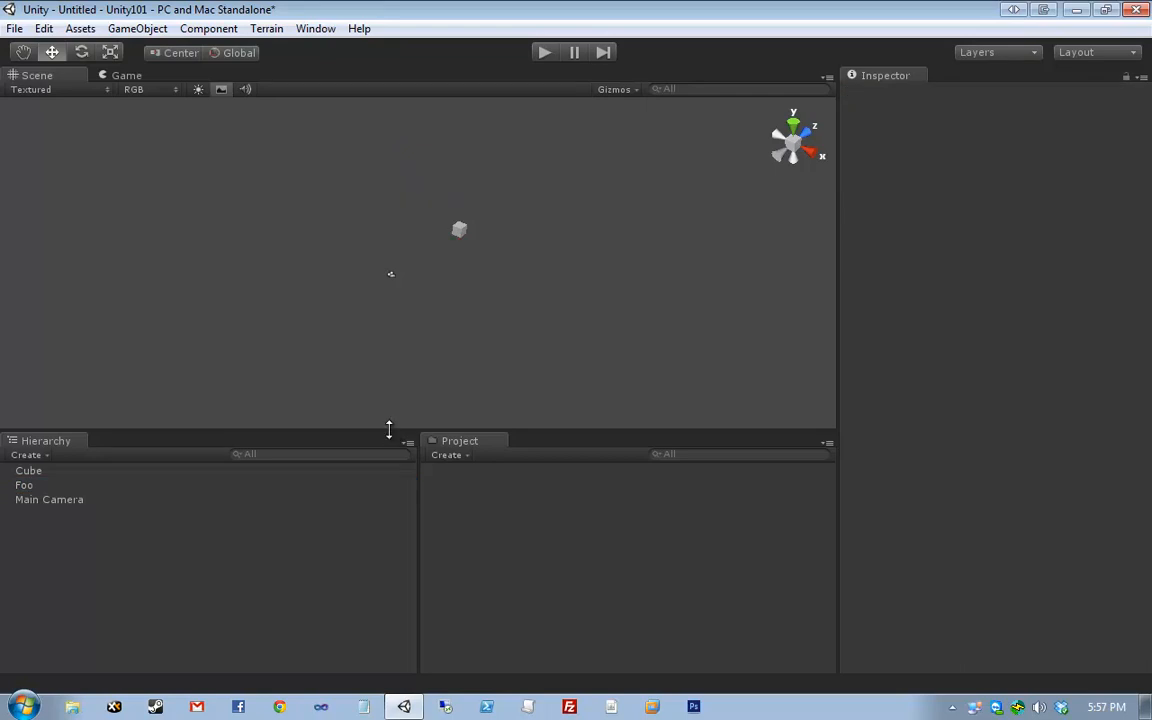
{"action": "left_click", "coordinate": [544, 52]}
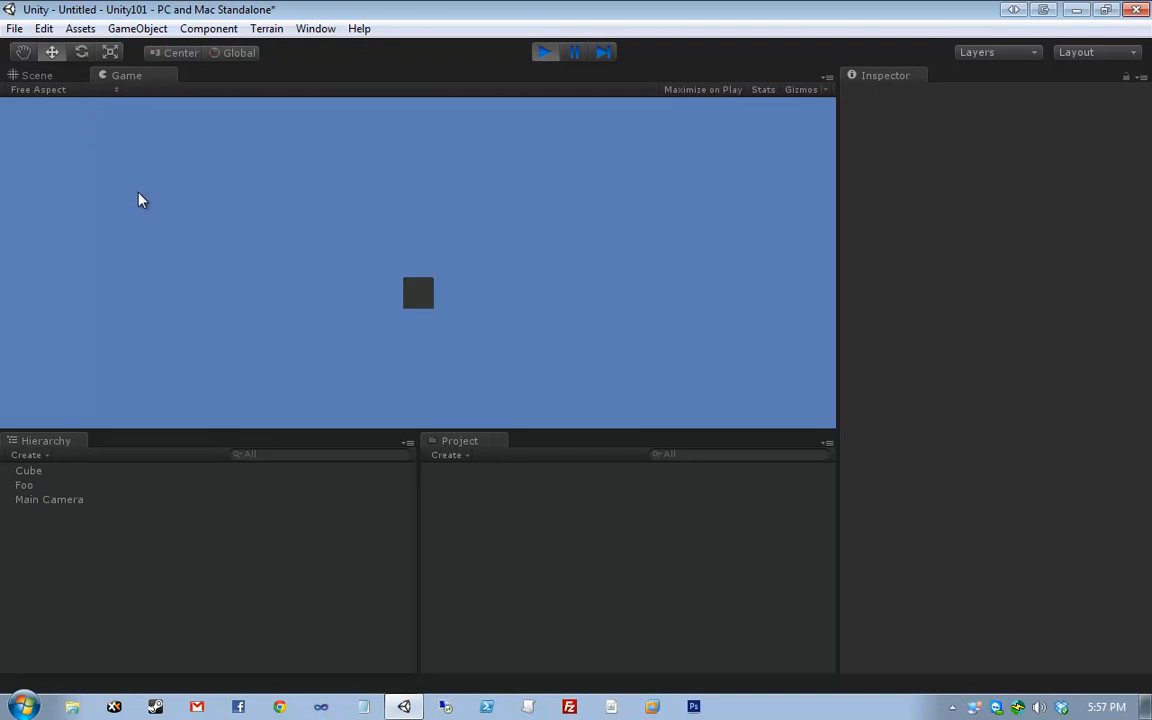
- Dock the Scene view to the right of the Game view and resize the panes
{"action": "left_click", "coordinate": [38, 75]}
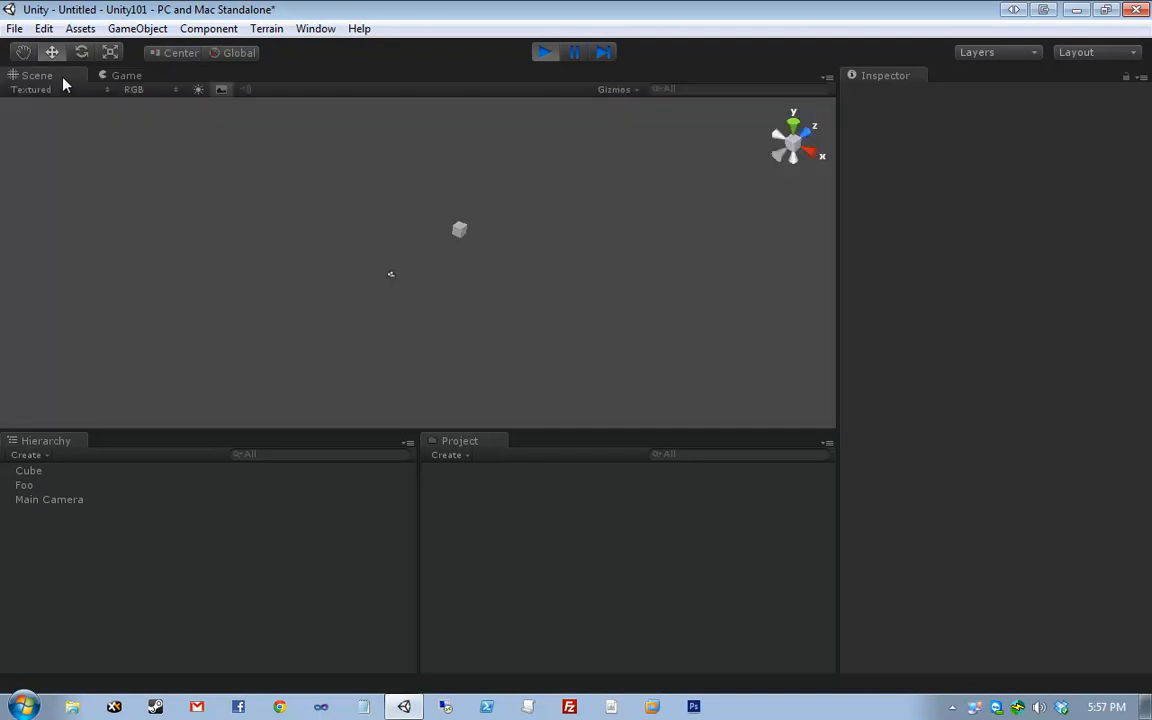
{"action": "left_click_drag", "start_coordinate": [53, 80], "coordinate": [915, 272]}
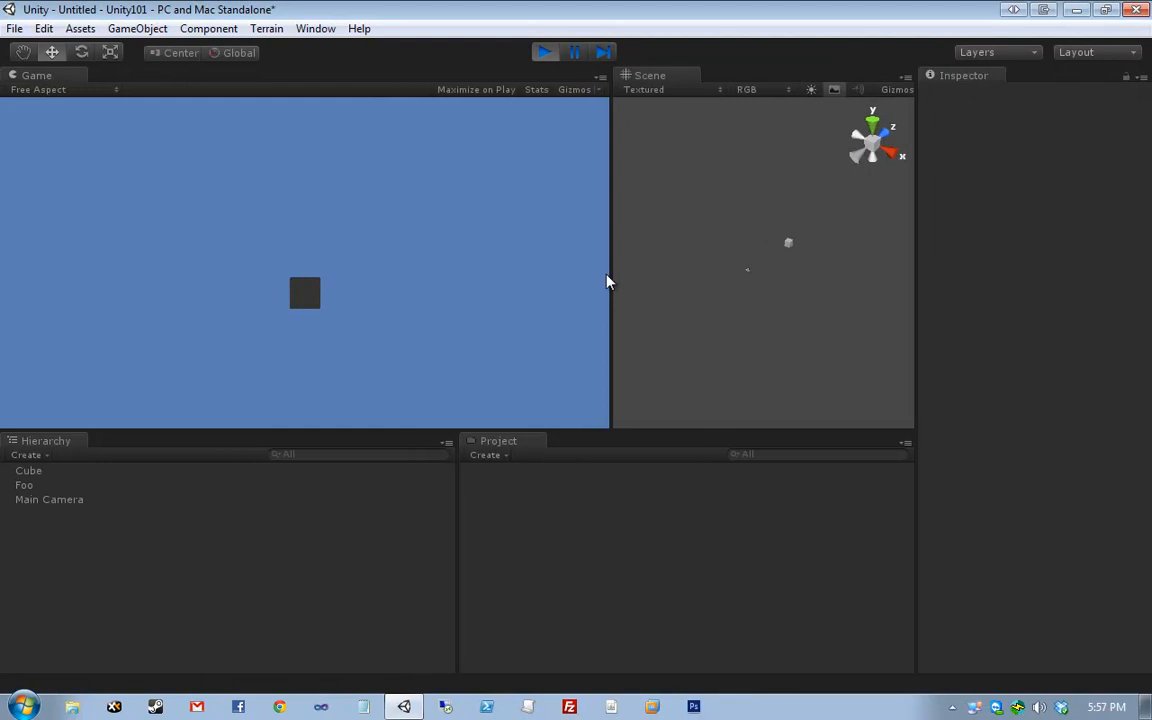
{"action": "left_click_drag", "start_coordinate": [609, 280], "coordinate": [529, 285]}
{"action": "left_click", "coordinate": [137, 28]}
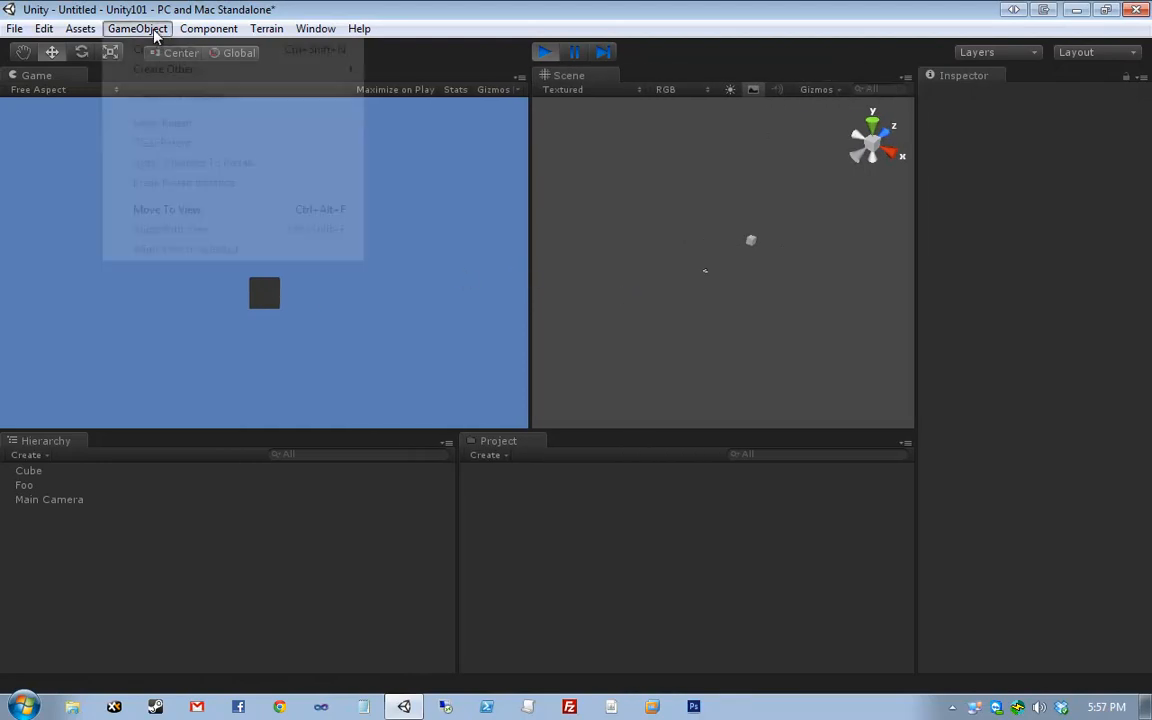
- Create a Sphere during play mode and drag it into the game camera's view
{"action": "mouse_move", "coordinate": [178, 76]}
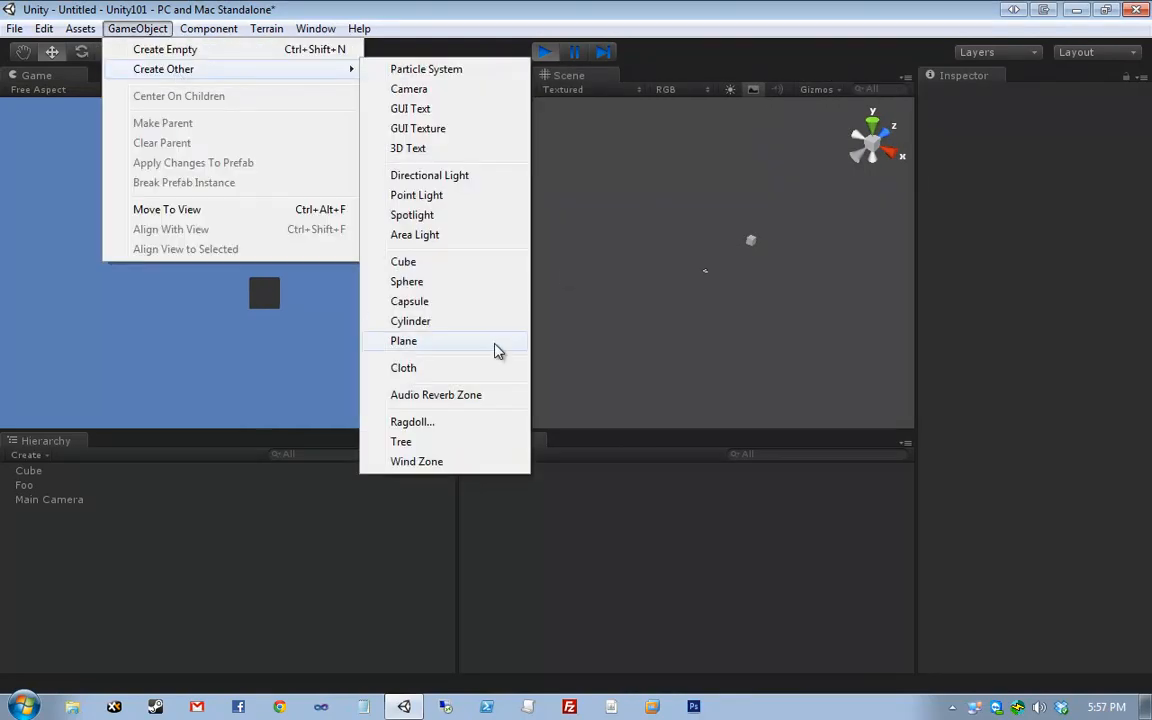
{"action": "left_click", "coordinate": [476, 289]}
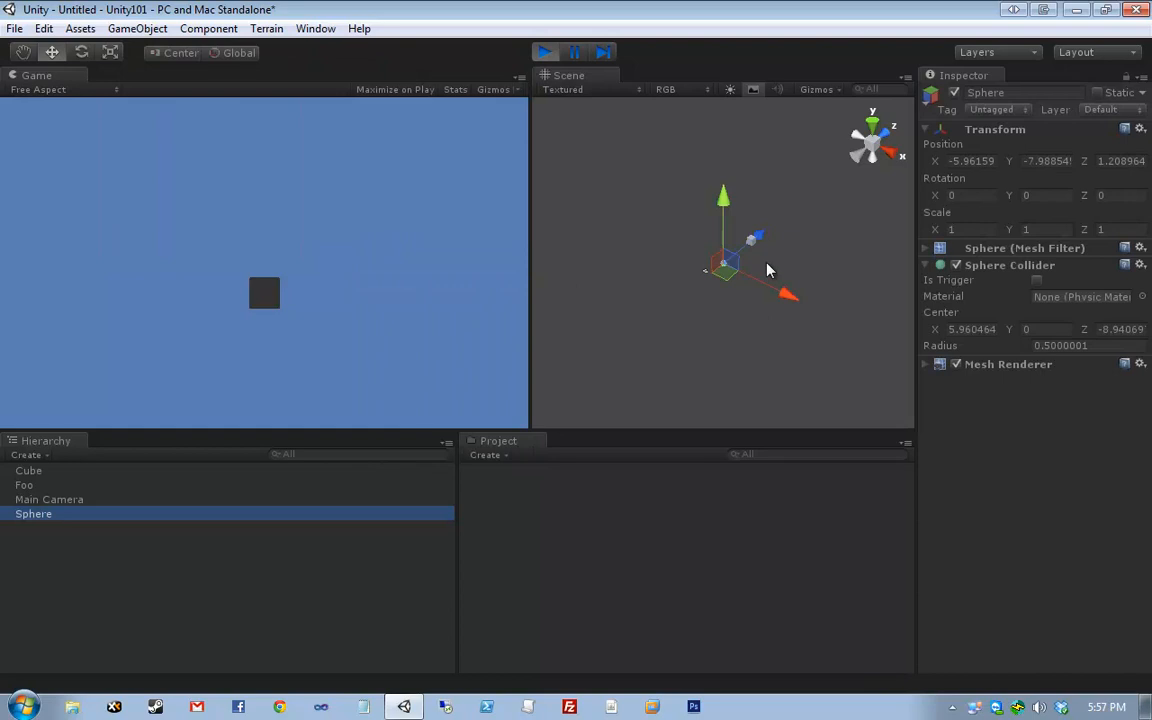
{"action": "left_click_drag", "start_coordinate": [757, 237], "coordinate": [807, 213]}
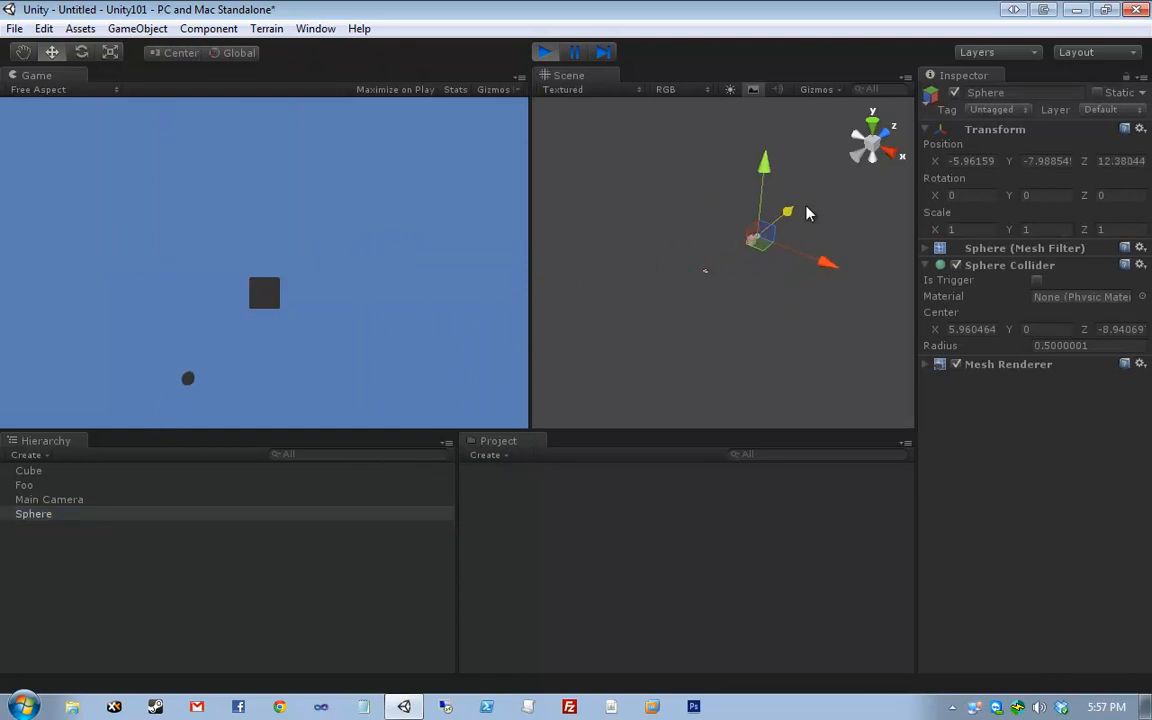
{"action": "left_click_drag", "start_coordinate": [762, 178], "coordinate": [766, 149]}
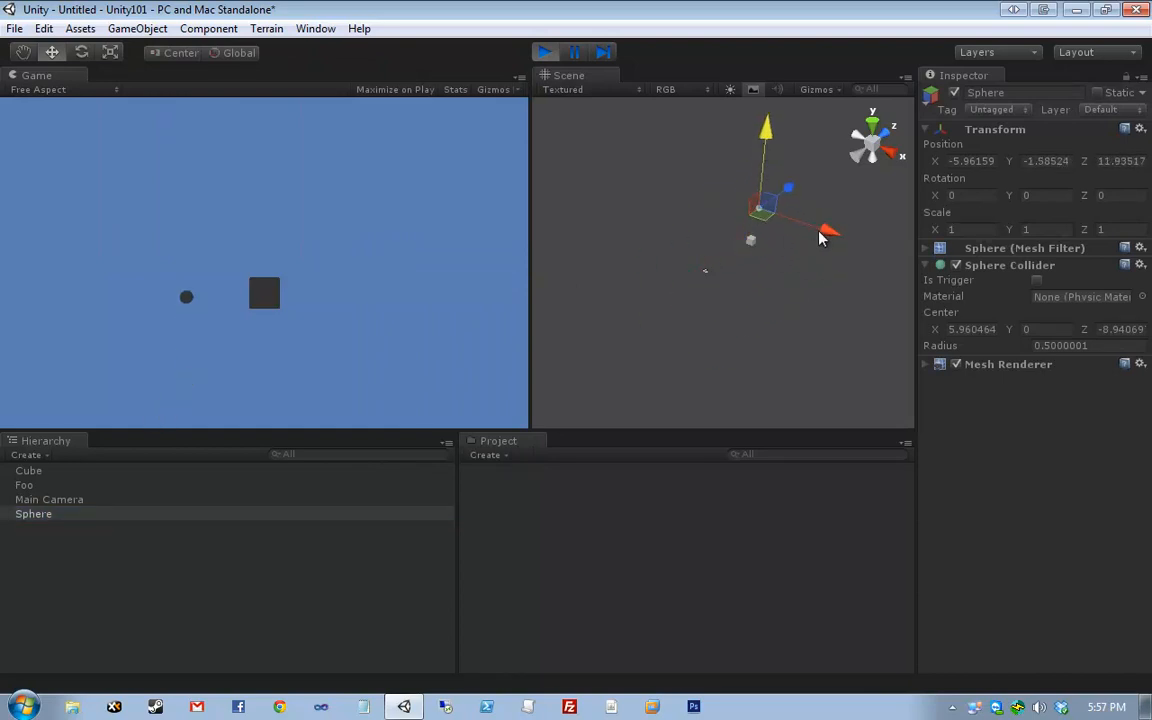
{"action": "left_click_drag", "start_coordinate": [825, 233], "coordinate": [838, 242]}
{"action": "left_click_drag", "start_coordinate": [803, 193], "coordinate": [790, 316]}
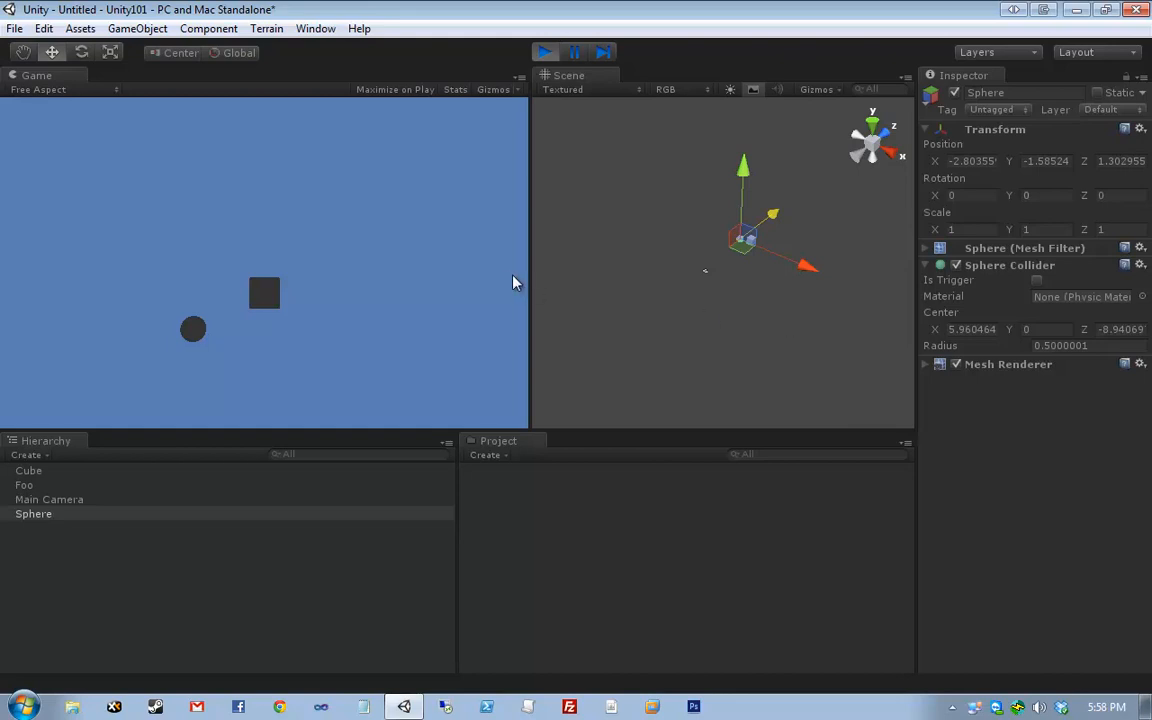
{"action": "left_click_drag", "start_coordinate": [774, 212], "coordinate": [751, 244]}
- Deselect the Sphere and stop play mode so the temporary Sphere disappears
{"action": "left_click", "coordinate": [710, 172]}
{"action": "left_click", "coordinate": [708, 290]}
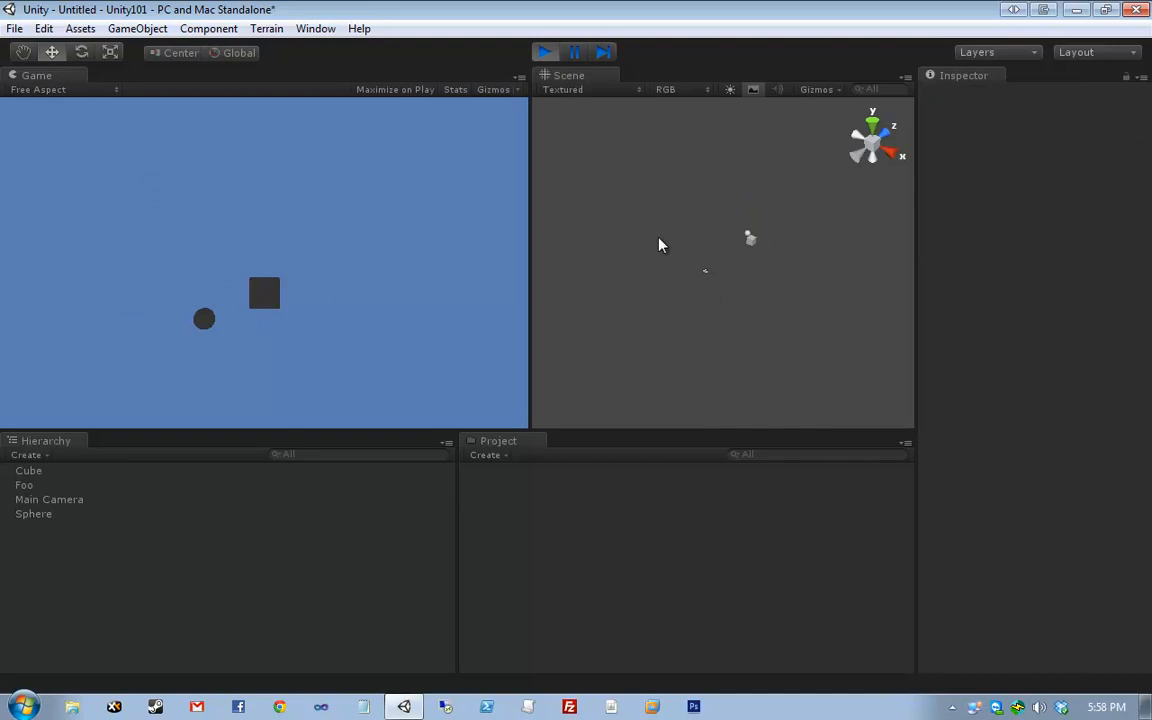
{"action": "left_click_drag", "start_coordinate": [711, 211], "coordinate": [768, 240]}
{"action": "left_click", "coordinate": [768, 297]}
{"action": "left_click", "coordinate": [545, 51]}
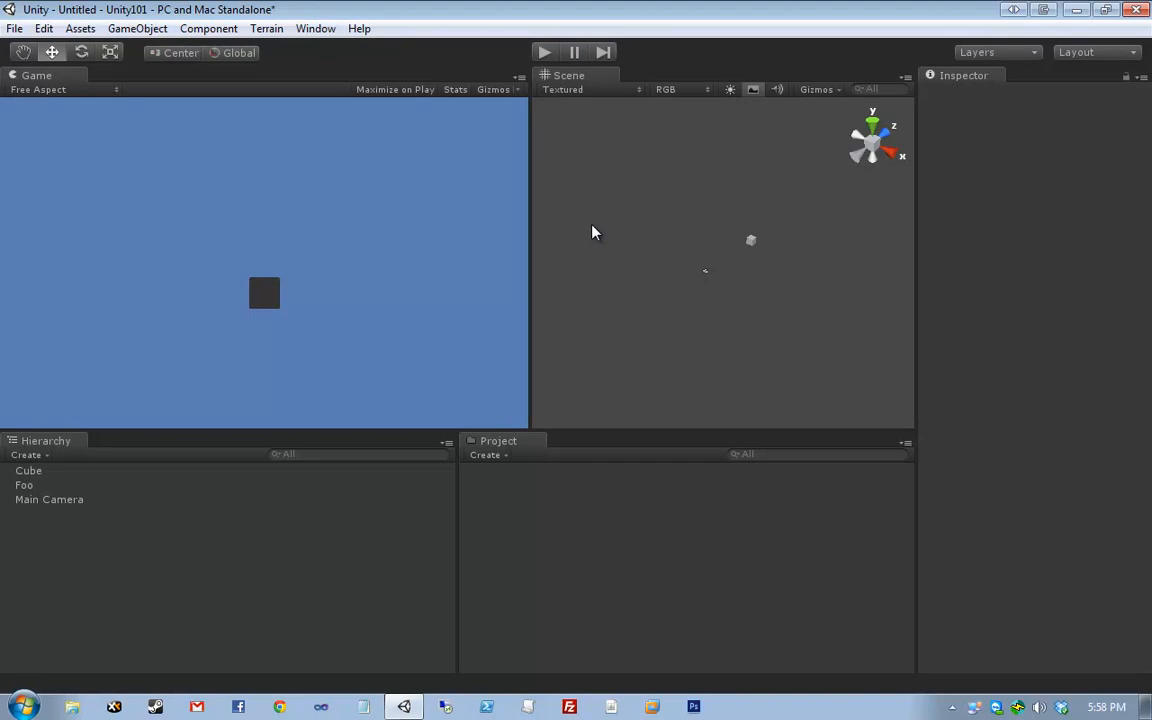
{"action": "left_click_drag", "start_coordinate": [530, 273], "coordinate": [446, 255]}
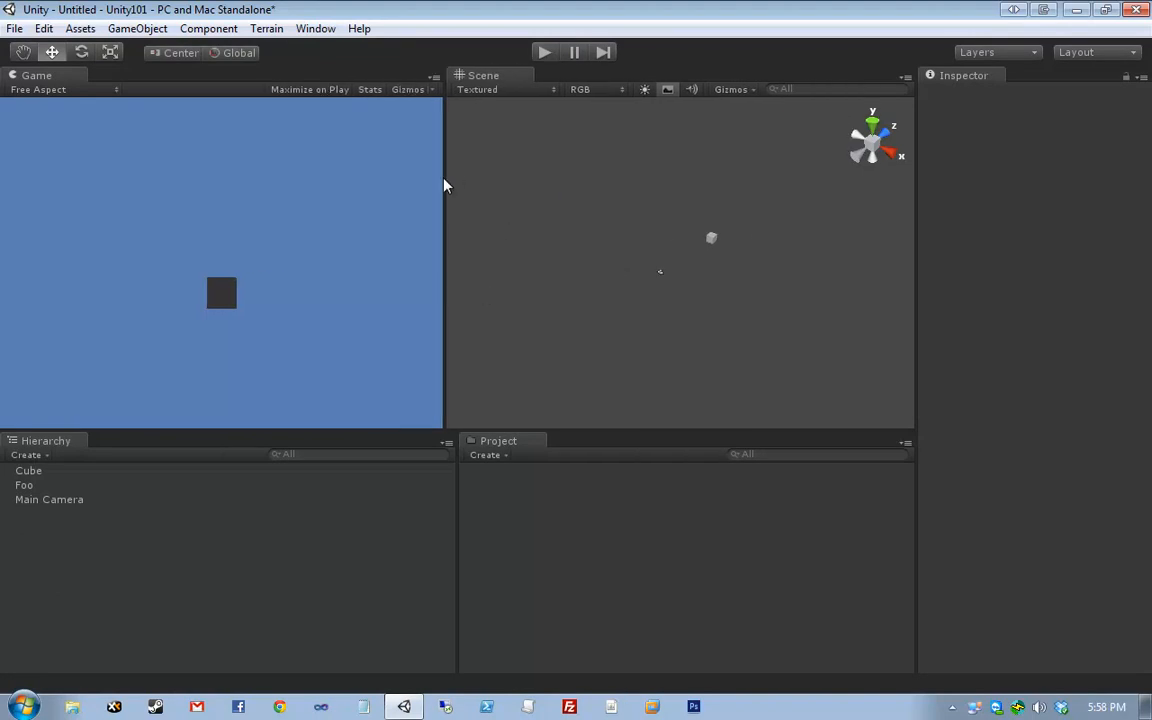
{"action": "left_click_drag", "start_coordinate": [446, 186], "coordinate": [334, 200]}
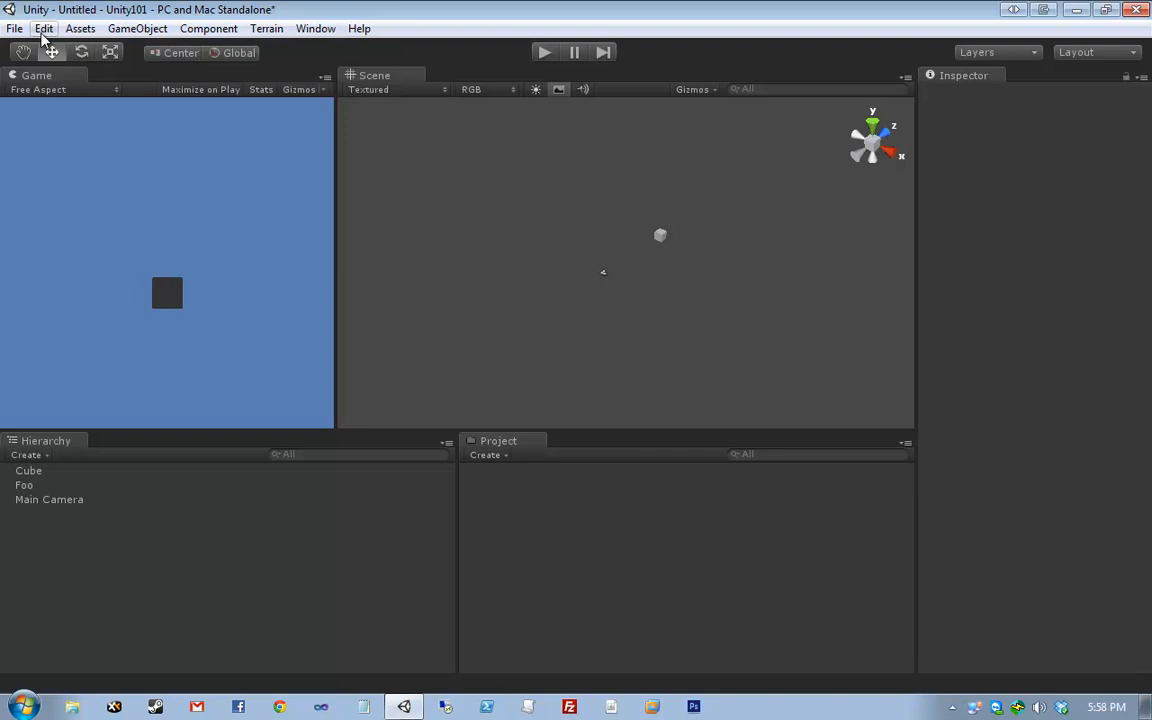
{"action": "left_click", "coordinate": [137, 28]}
{"action": "mouse_move", "coordinate": [240, 69]}
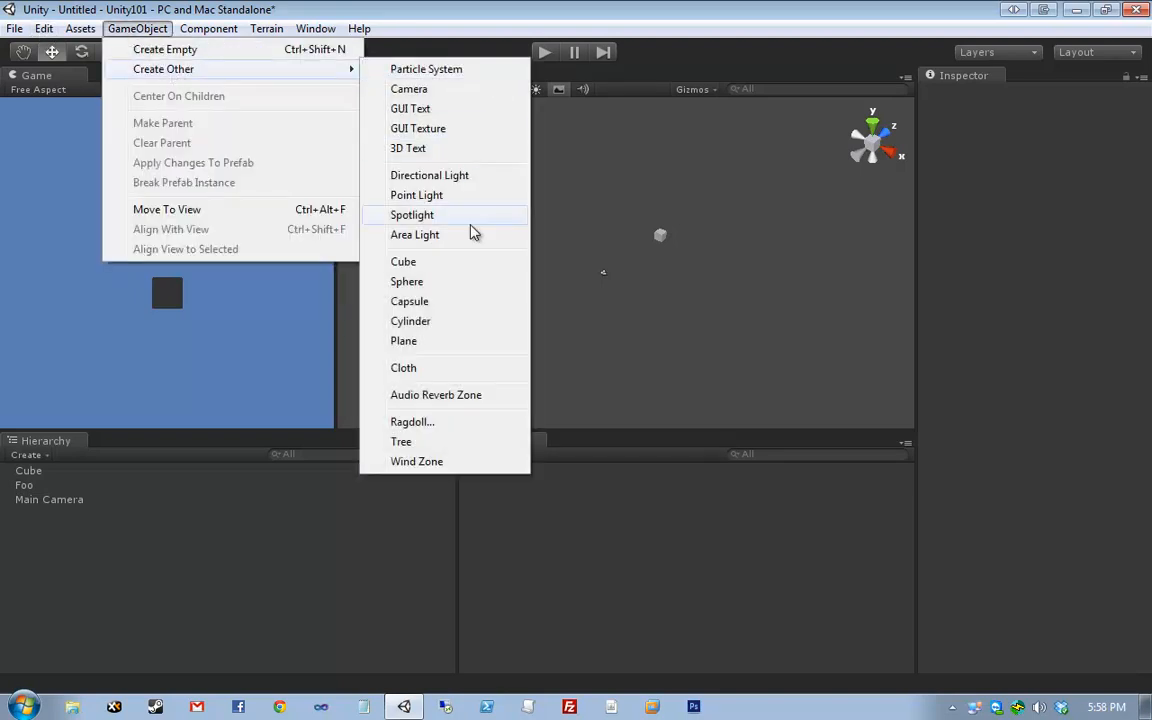
{"action": "left_click", "coordinate": [590, 271]}
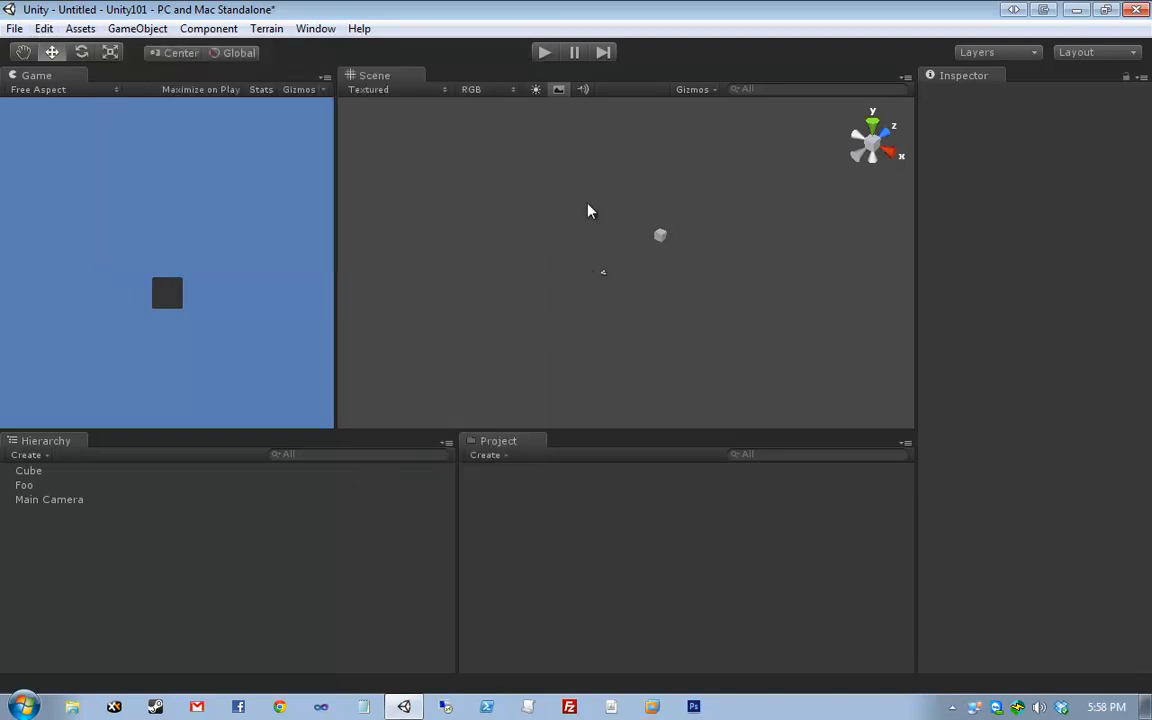
{"action": "left_click_drag", "start_coordinate": [571, 198], "coordinate": [724, 328]}
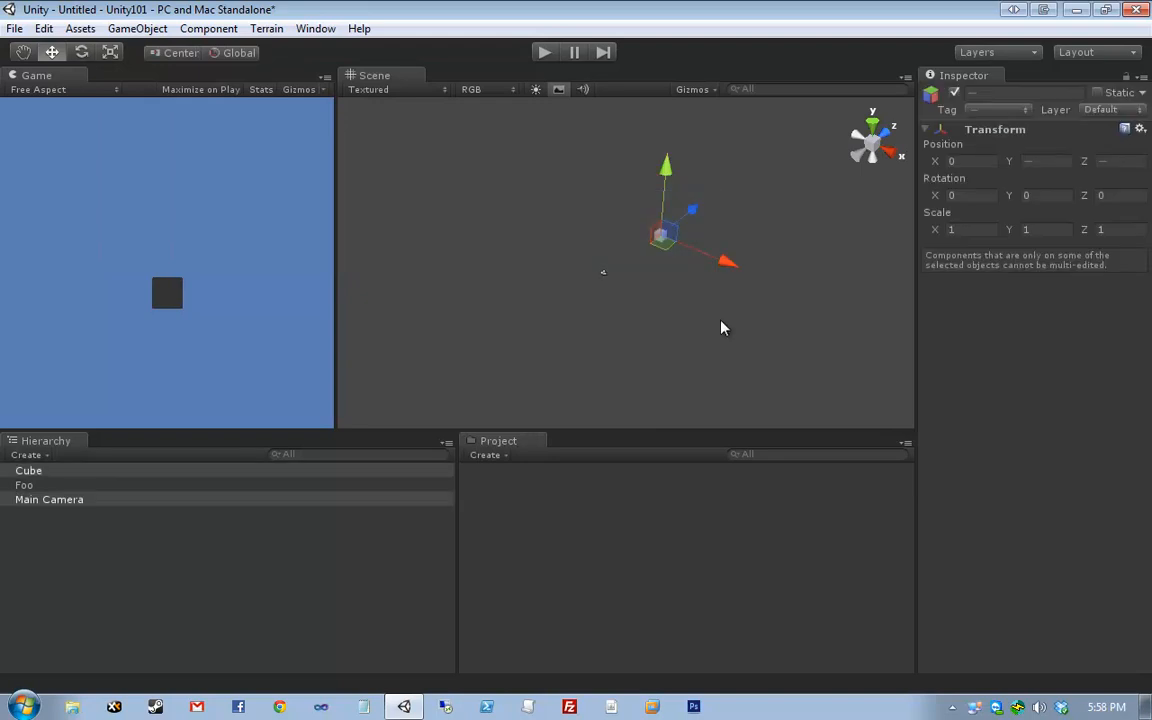
{"action": "left_click", "coordinate": [722, 328]}
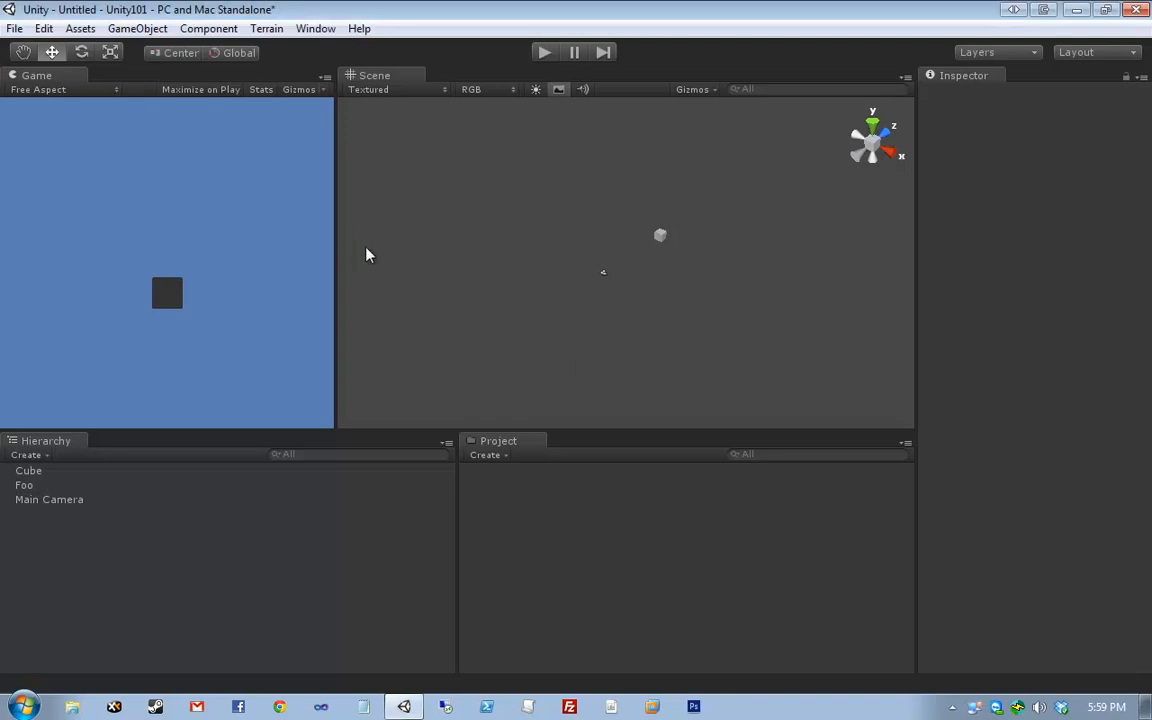
{"action": "left_click_drag", "start_coordinate": [336, 234], "coordinate": [509, 281]}
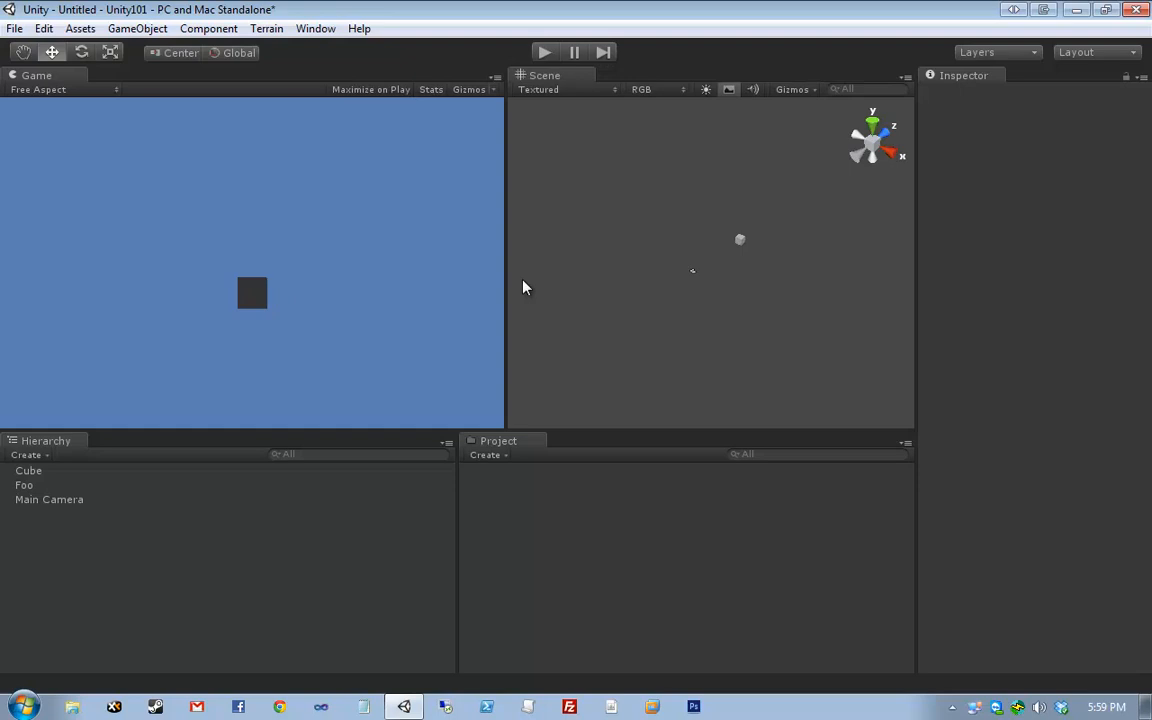
- Set the Playmode tint to red in Preferences > Colors and enter play mode
{"action": "left_click", "coordinate": [44, 28]}
{"action": "left_click", "coordinate": [120, 276]}
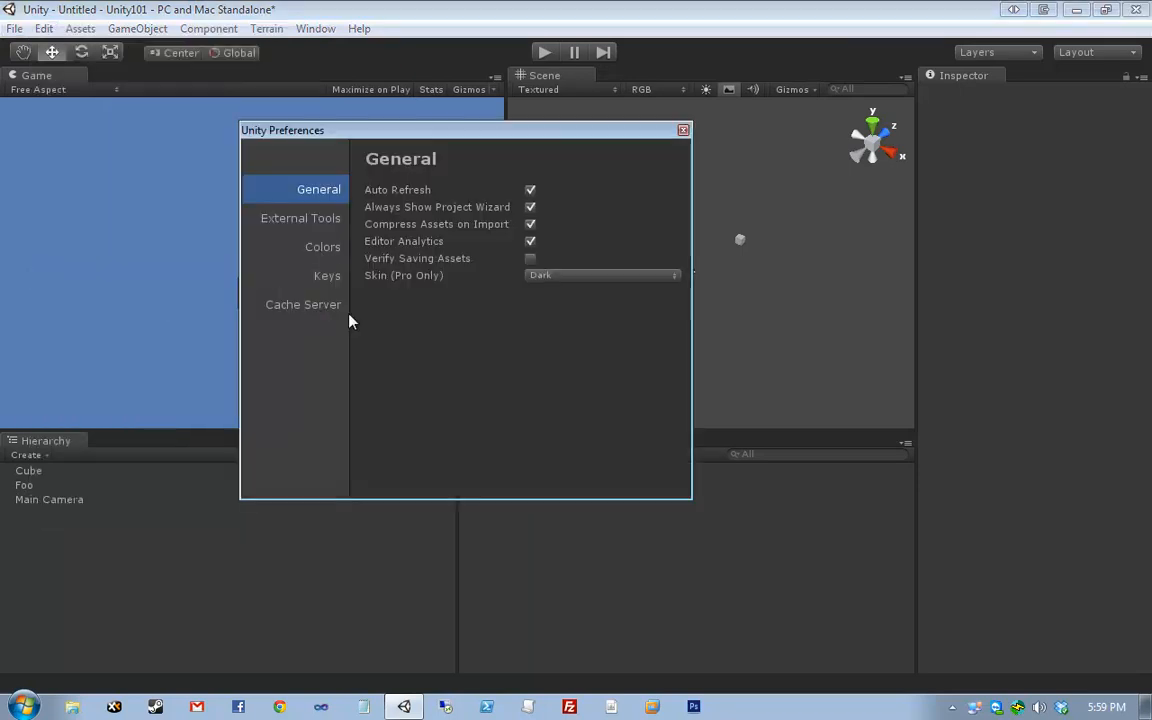
{"action": "left_click", "coordinate": [333, 311]}
{"action": "left_click", "coordinate": [324, 252]}
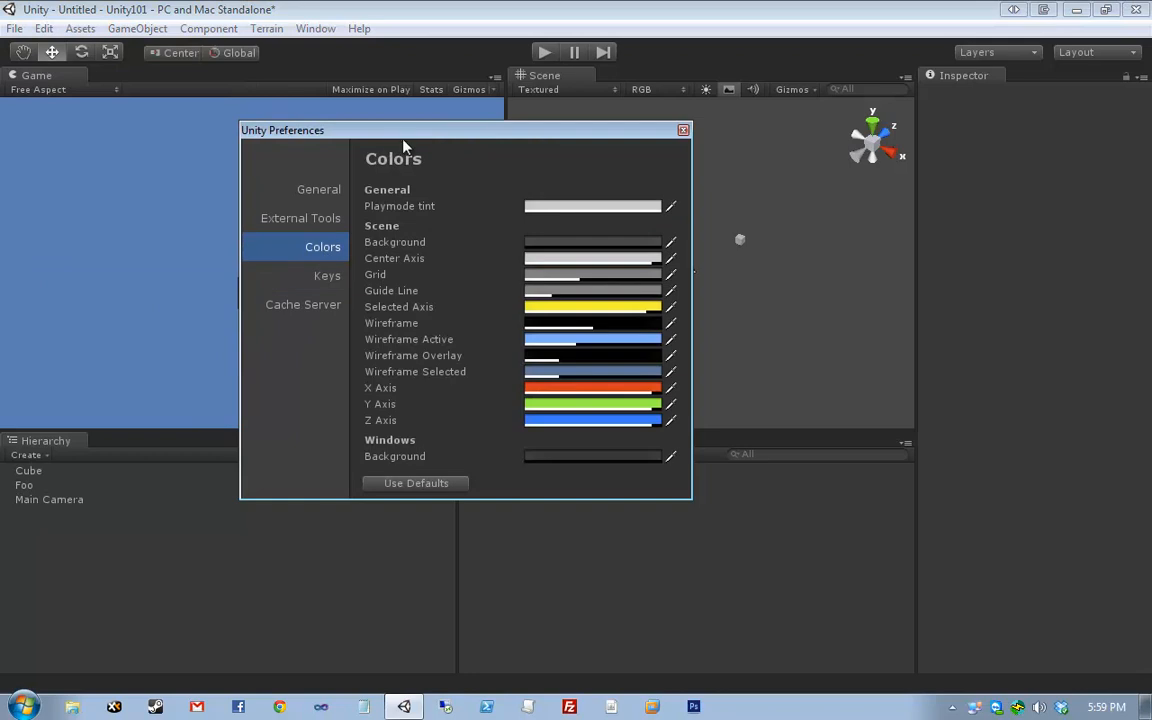
{"action": "left_click_drag", "start_coordinate": [375, 135], "coordinate": [248, 207]}
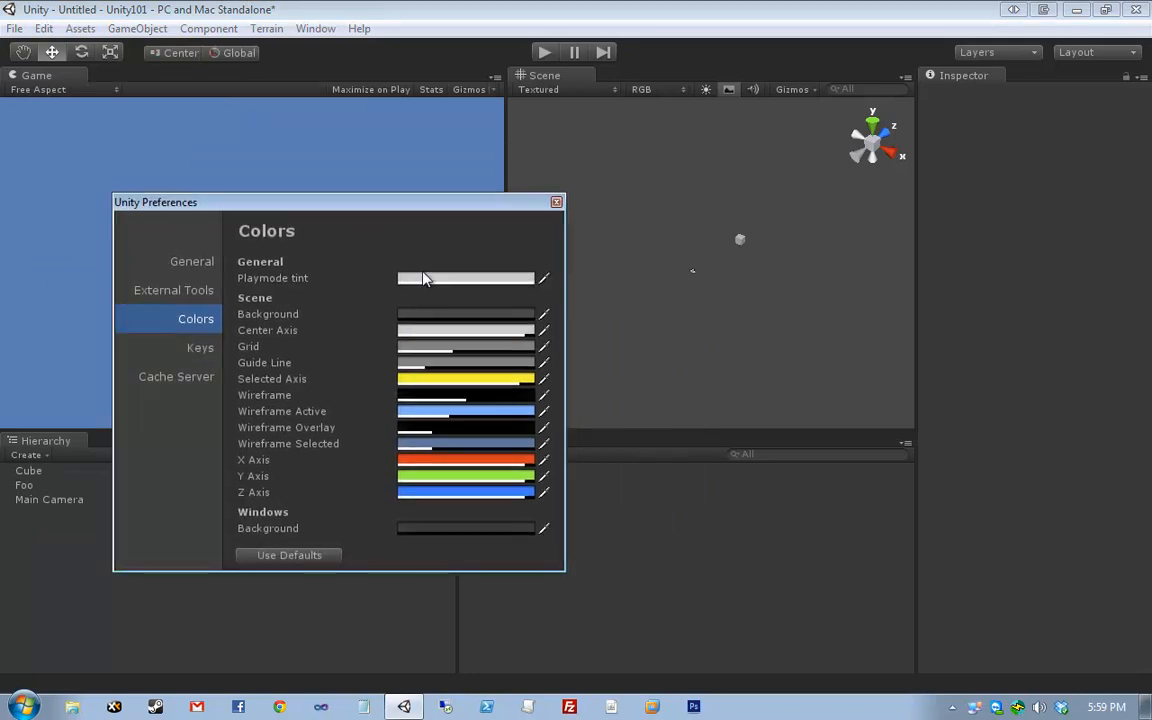
{"action": "left_click", "coordinate": [424, 278]}
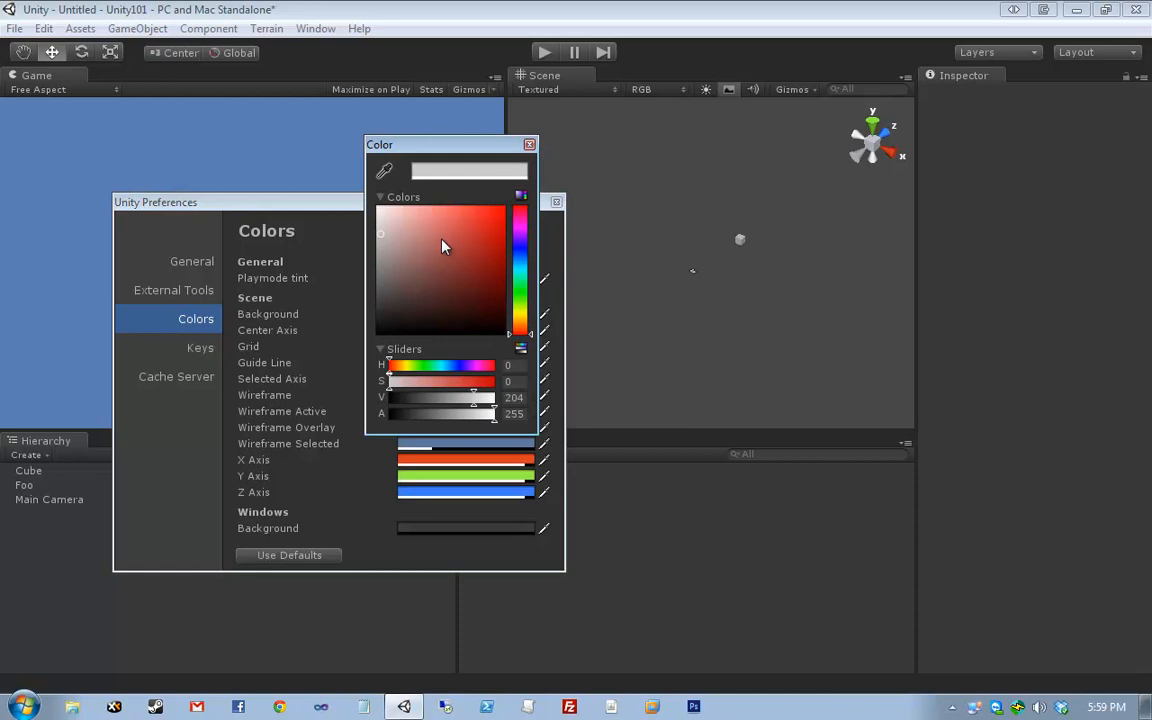
{"action": "left_click_drag", "start_coordinate": [442, 239], "coordinate": [507, 204]}
{"action": "left_click", "coordinate": [530, 147]}
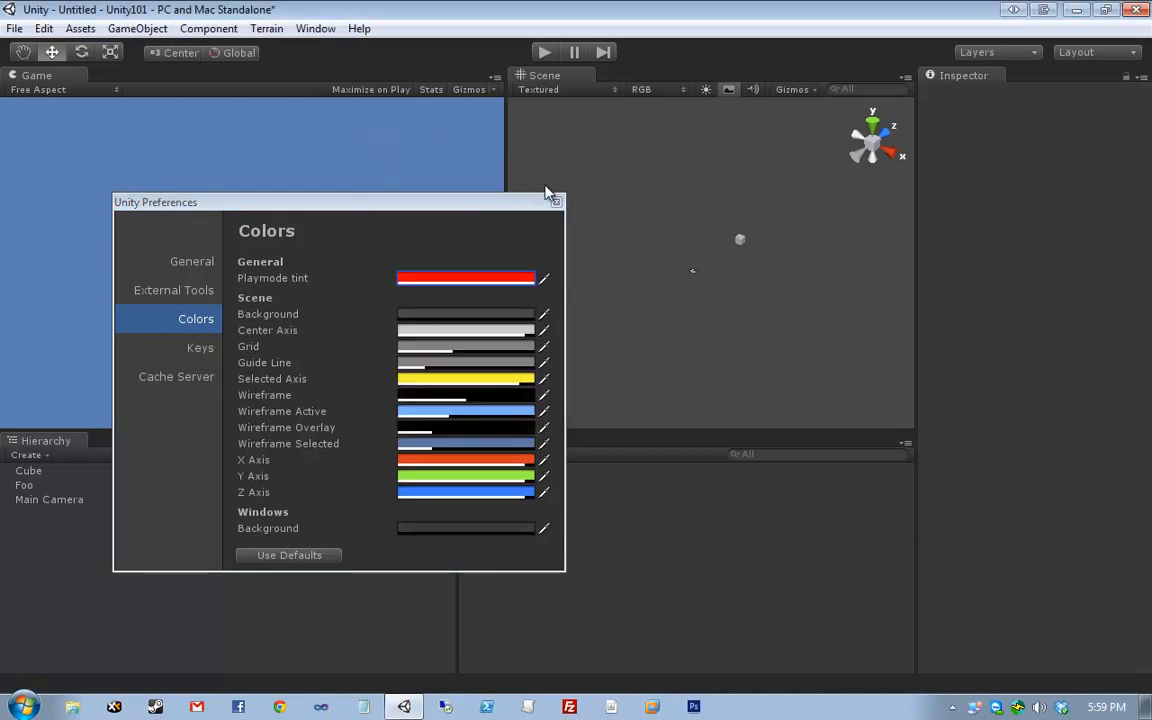
{"action": "left_click", "coordinate": [555, 201]}
{"action": "left_click", "coordinate": [546, 56]}
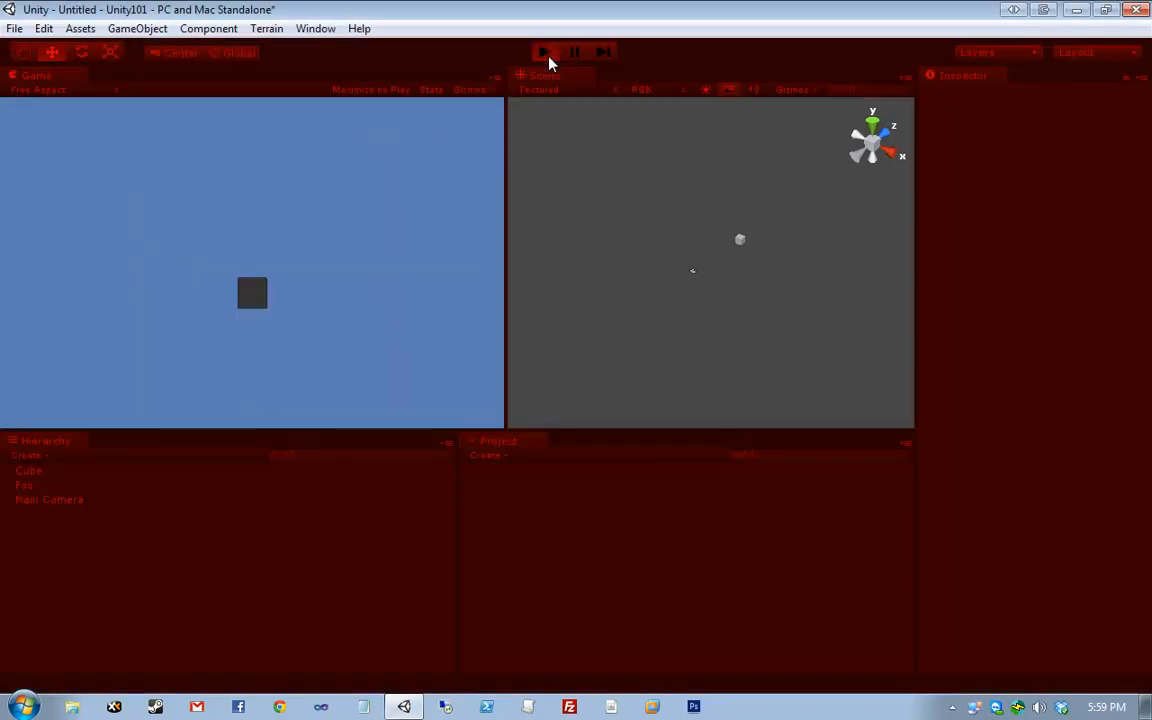
- Change the Playmode tint back to white, close Preferences, and stop play mode
{"action": "left_click", "coordinate": [47, 30]}
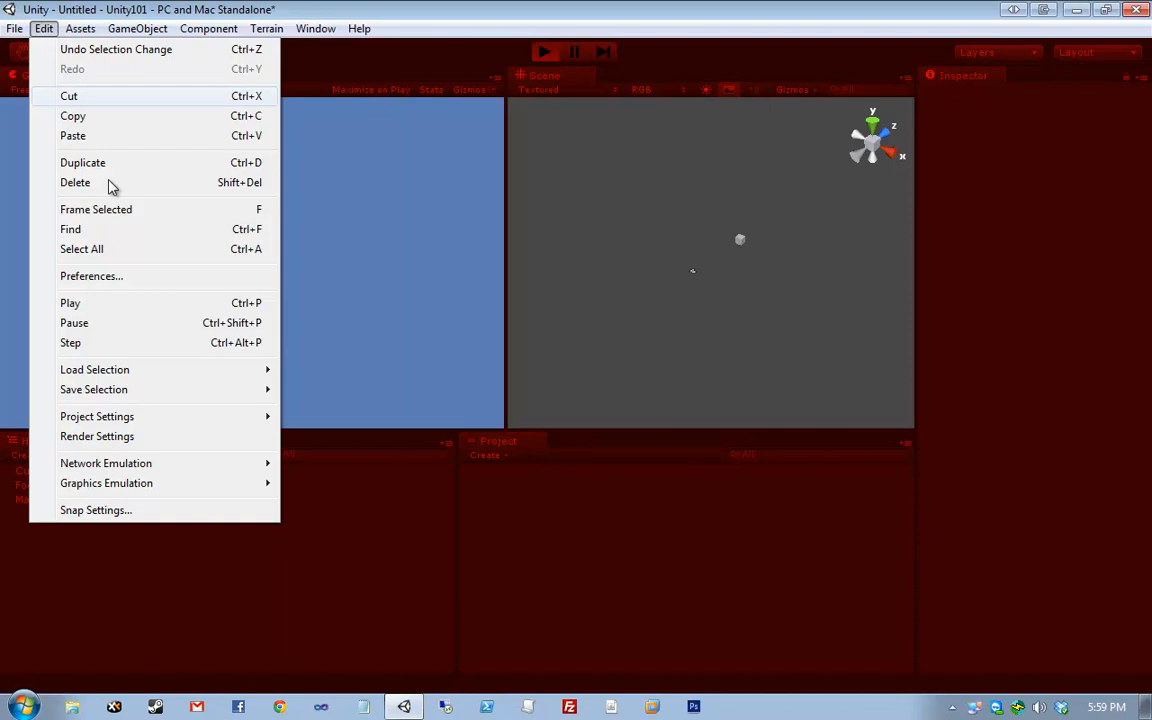
{"action": "left_click", "coordinate": [176, 279]}
{"action": "left_click", "coordinate": [195, 319]}
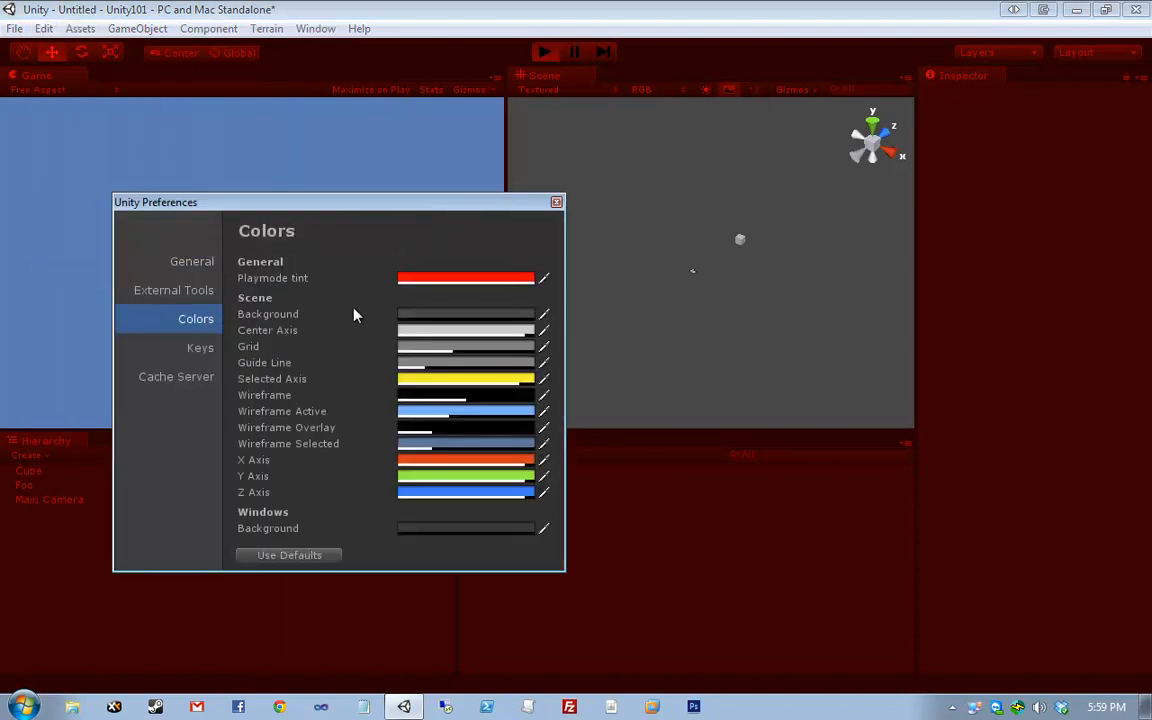
{"action": "left_click", "coordinate": [433, 279]}
{"action": "left_click_drag", "start_coordinate": [433, 285], "coordinate": [276, 184]}
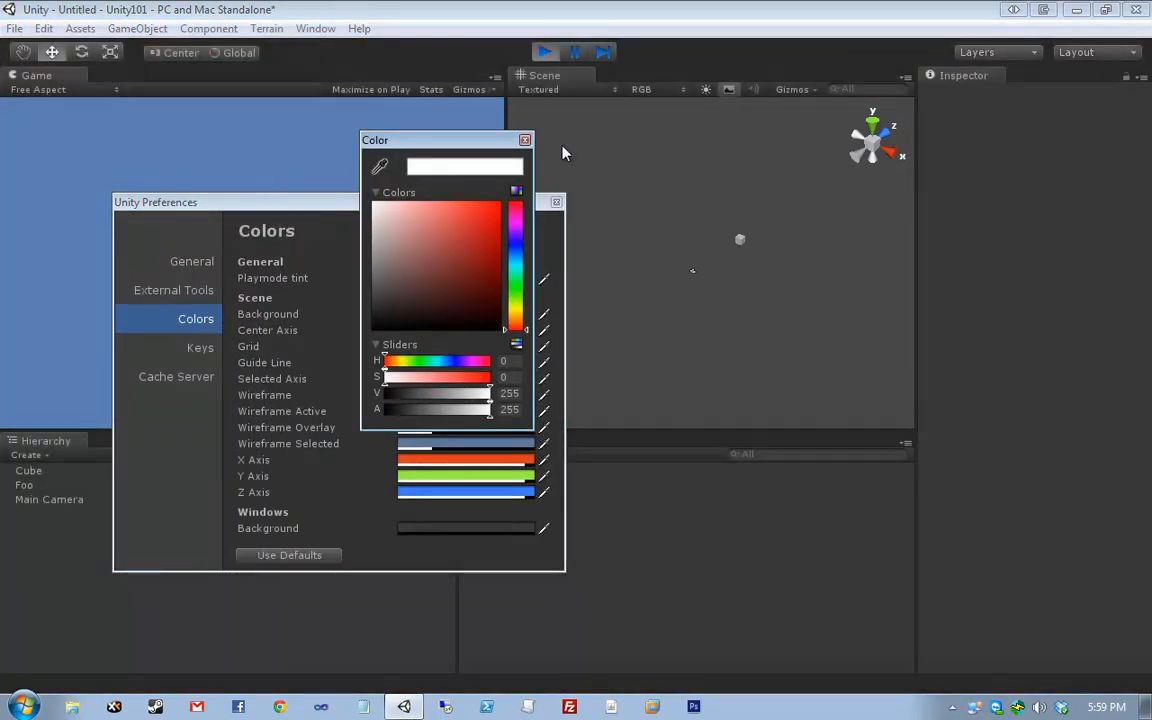
{"action": "left_click", "coordinate": [524, 140]}
{"action": "left_click_drag", "start_coordinate": [516, 207], "coordinate": [492, 193]}
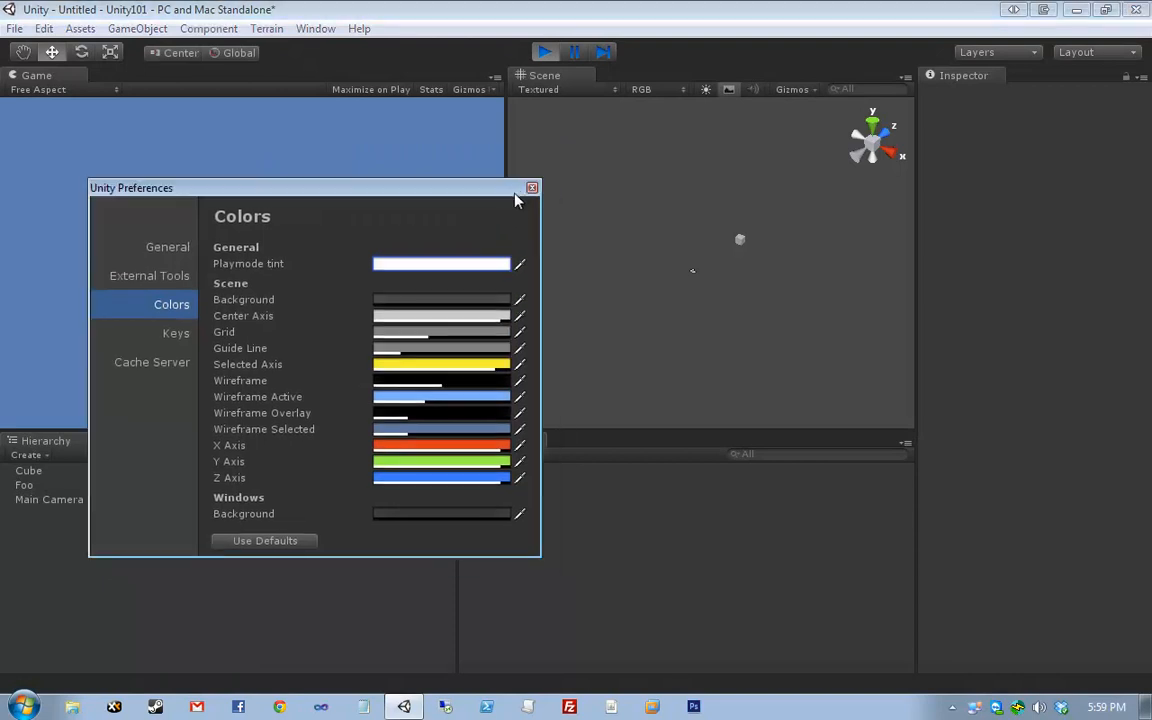
{"action": "left_click", "coordinate": [533, 189]}
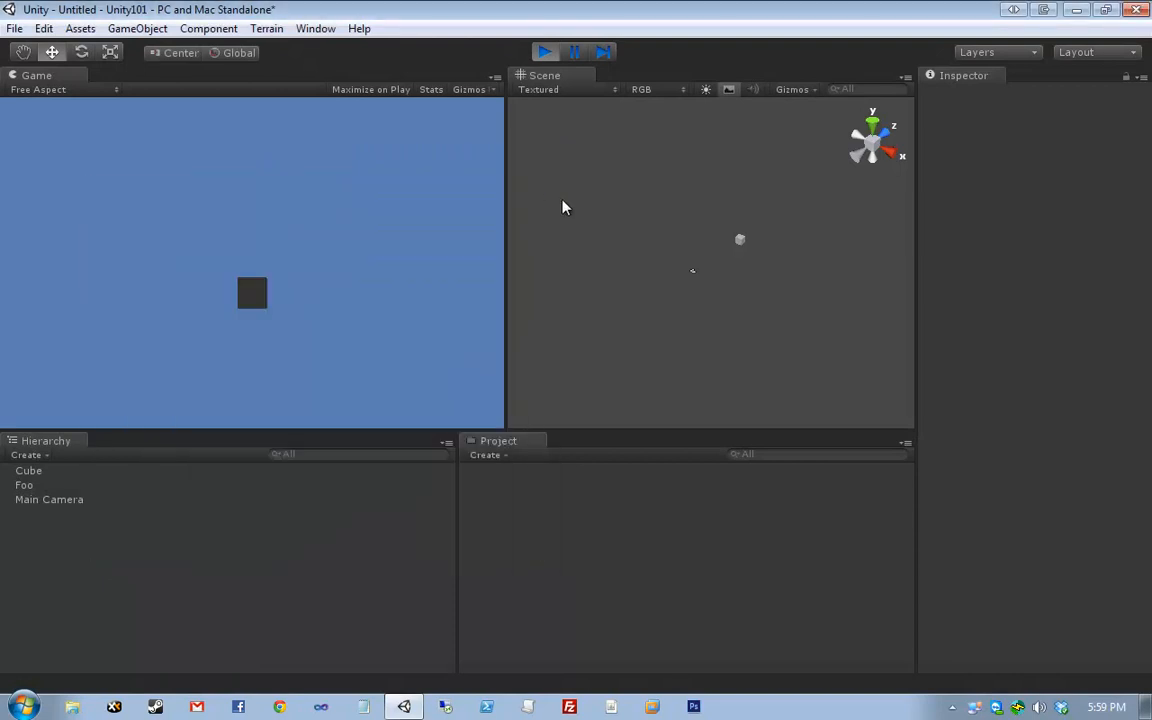
{"action": "left_click", "coordinate": [545, 52]}
- Widen the Scene panel slightly and box-select Cube and Main Camera
{"action": "left_click_drag", "start_coordinate": [506, 239], "coordinate": [459, 242]}
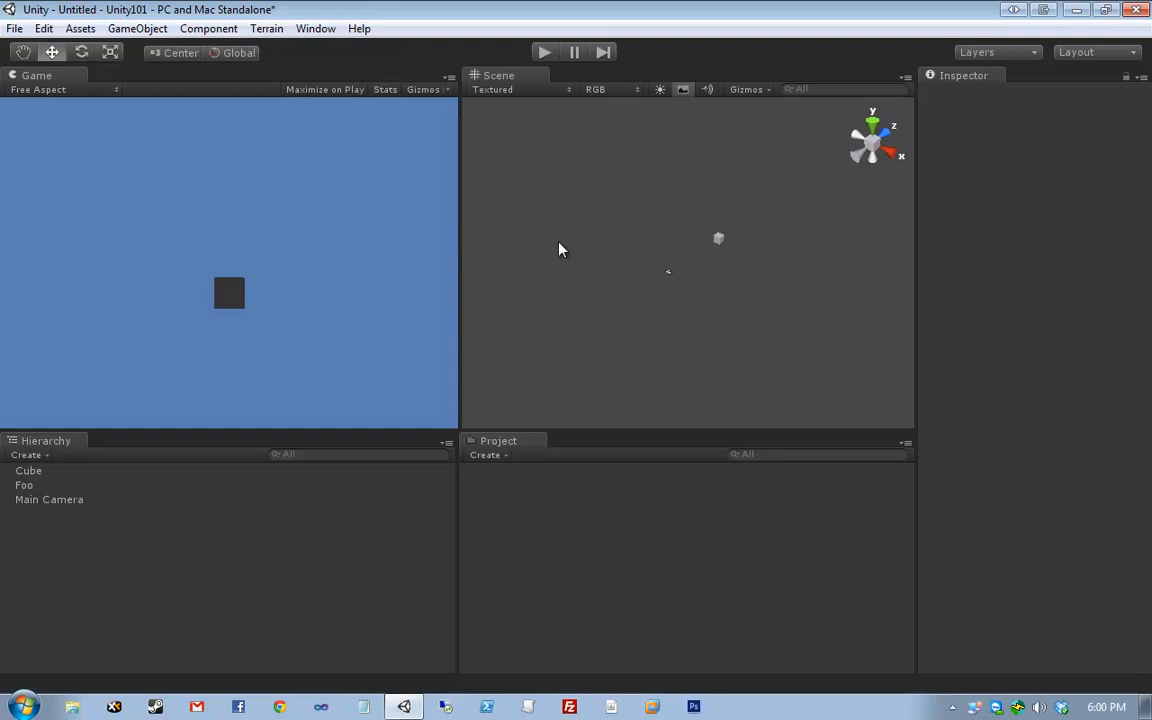
{"action": "left_click_drag", "start_coordinate": [562, 197], "coordinate": [789, 344]}
{"action": "left_click_drag", "start_coordinate": [789, 344], "coordinate": [591, 199]}
{"action": "left_click", "coordinate": [591, 199]}
{"action": "left_click_drag", "start_coordinate": [611, 200], "coordinate": [579, 224]}
- Dock the Scene view as a tab placed before Game, with Scene showing
{"action": "left_click_drag", "start_coordinate": [498, 75], "coordinate": [200, 88]}
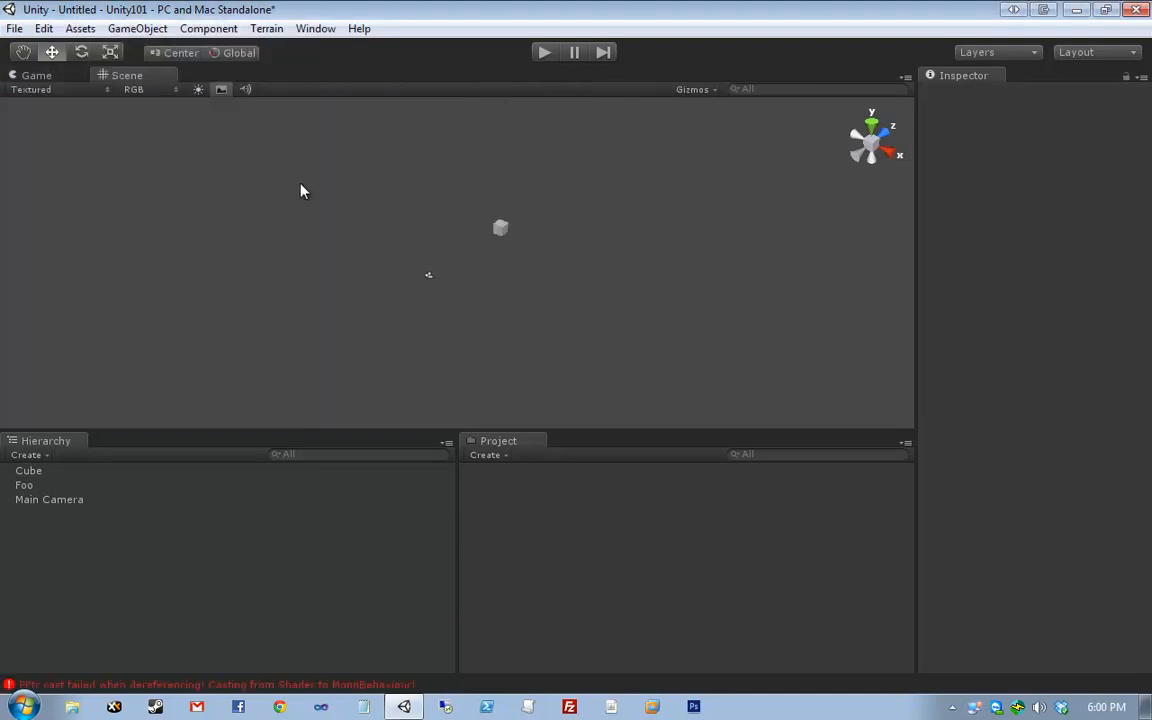
{"action": "left_click_drag", "start_coordinate": [121, 78], "coordinate": [28, 78]}
{"action": "left_click", "coordinate": [105, 76]}
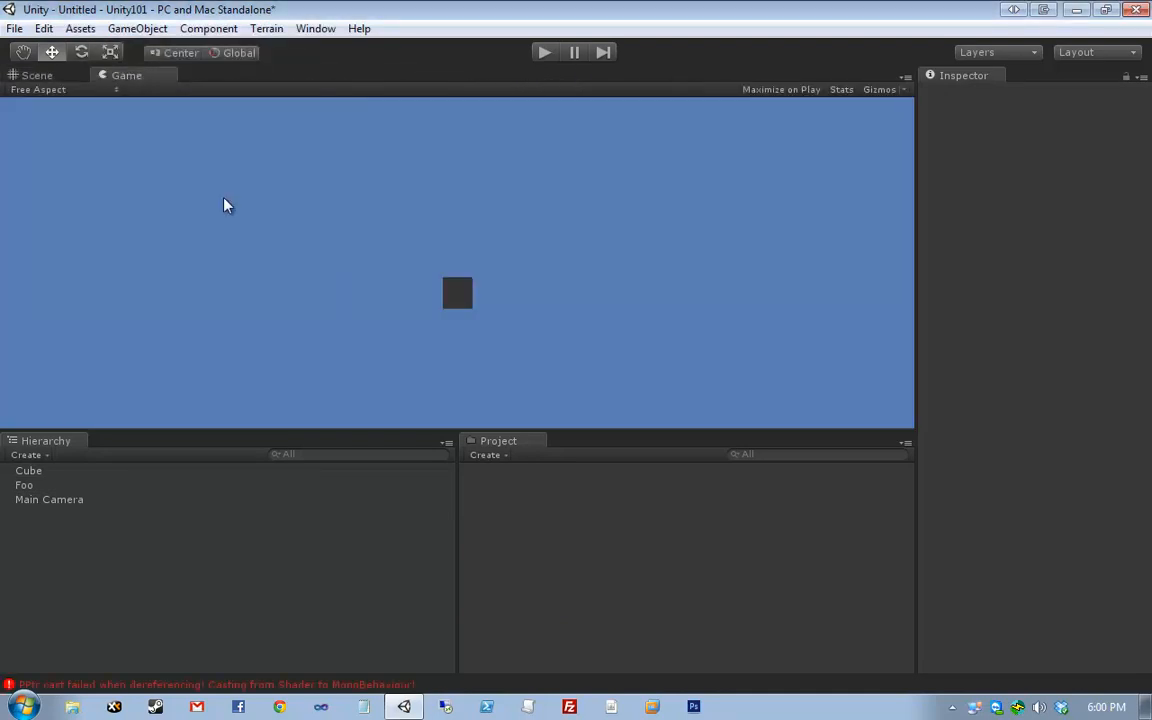
{"action": "left_click", "coordinate": [26, 77]}
{"action": "left_click_drag", "start_coordinate": [343, 188], "coordinate": [690, 362]}
{"action": "left_click", "coordinate": [725, 330]}
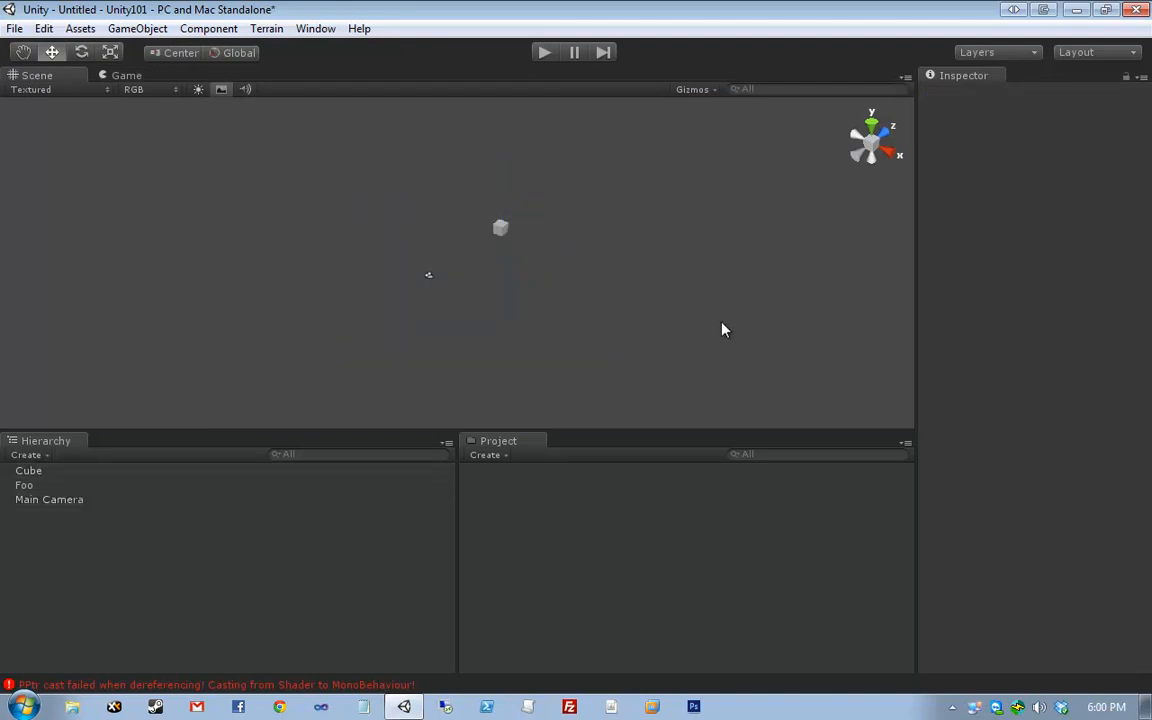
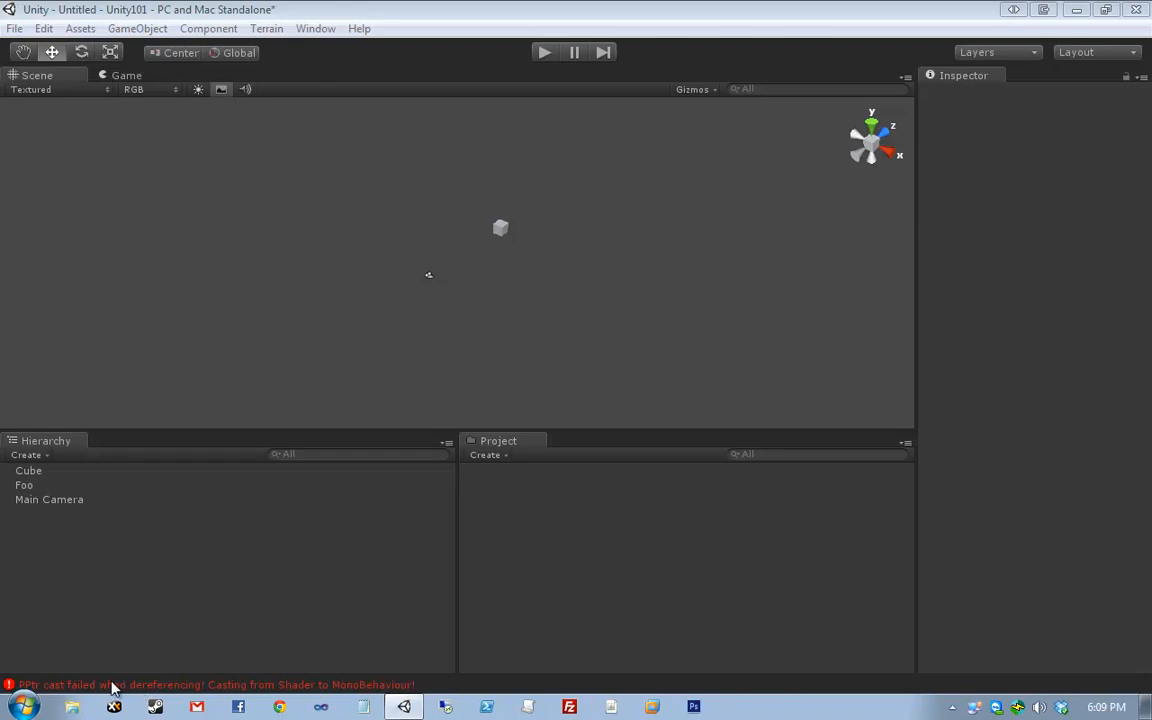
- Open the Console and dock it as a widened tab beside the Inspector
{"action": "left_click", "coordinate": [315, 28]}
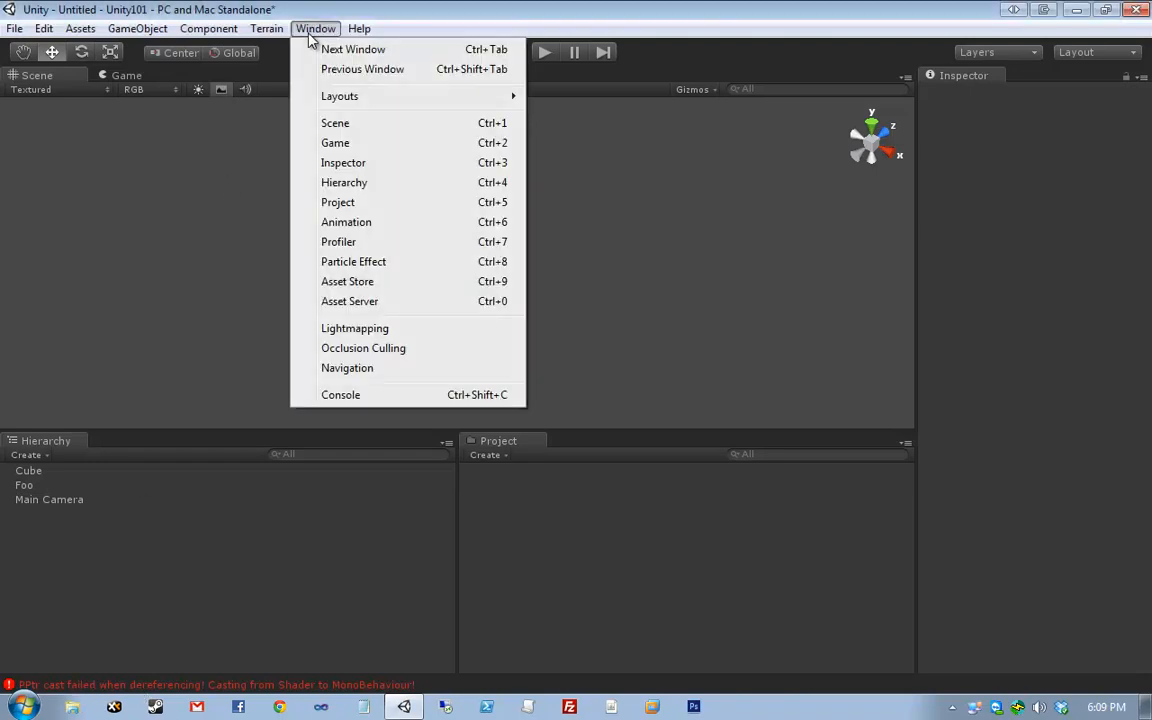
{"action": "left_click", "coordinate": [356, 400]}
{"action": "left_click_drag", "start_coordinate": [1150, 30], "coordinate": [1000, 85]}
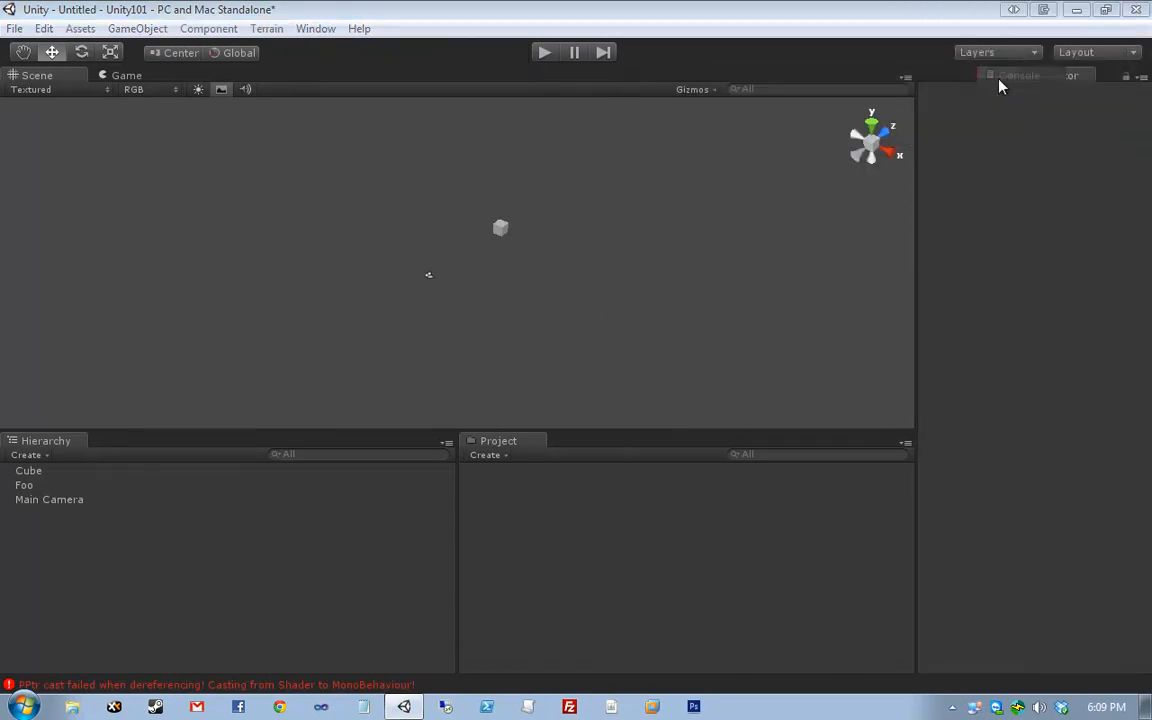
{"action": "left_click_drag", "start_coordinate": [918, 135], "coordinate": [826, 135]}
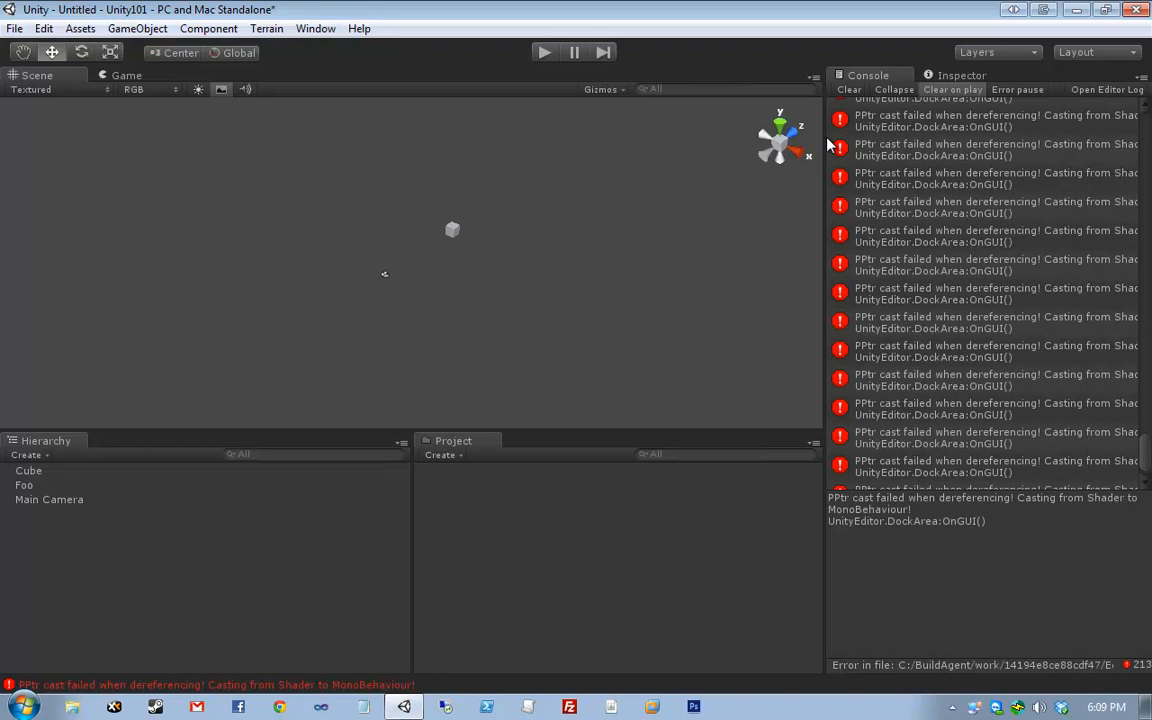
{"action": "left_click", "coordinate": [940, 78]}
{"action": "left_click", "coordinate": [885, 80]}
{"action": "left_click", "coordinate": [945, 76]}
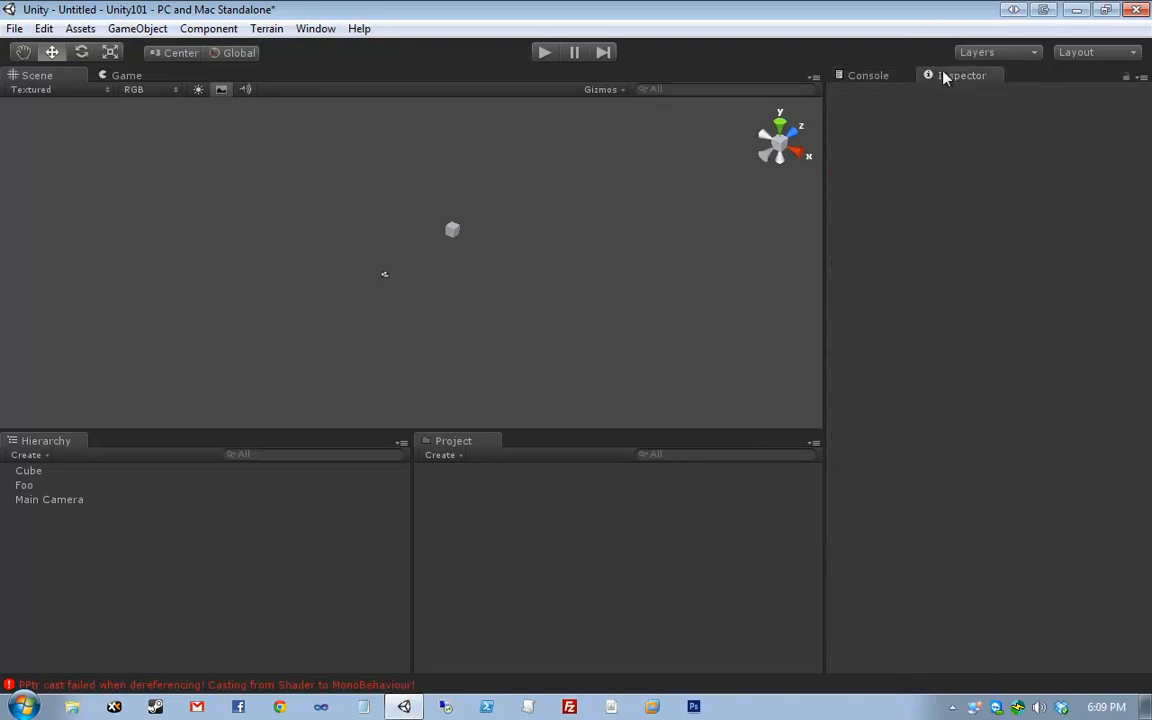
{"action": "left_click", "coordinate": [878, 77]}
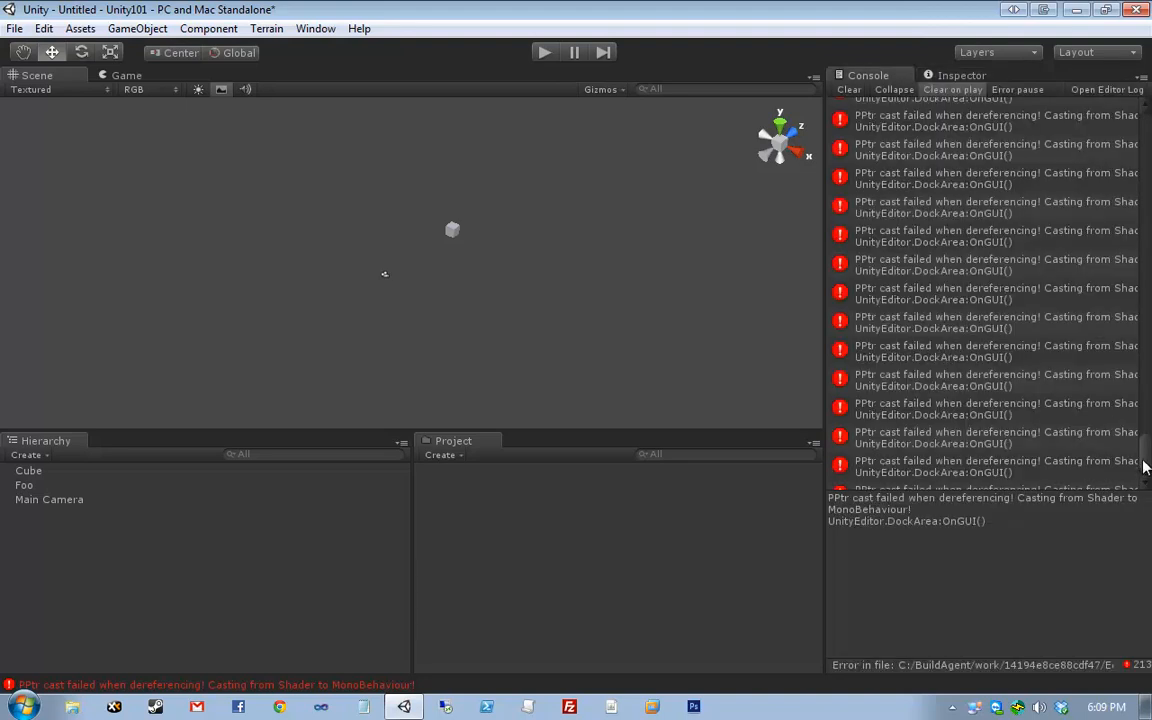
- Scroll through the PPtr cast errors, then clear them all from the Console
{"action": "left_click_drag", "start_coordinate": [1145, 450], "coordinate": [1127, 116]}
{"action": "left_click", "coordinate": [982, 278]}
{"action": "left_click", "coordinate": [978, 343]}
{"action": "left_click", "coordinate": [975, 436]}
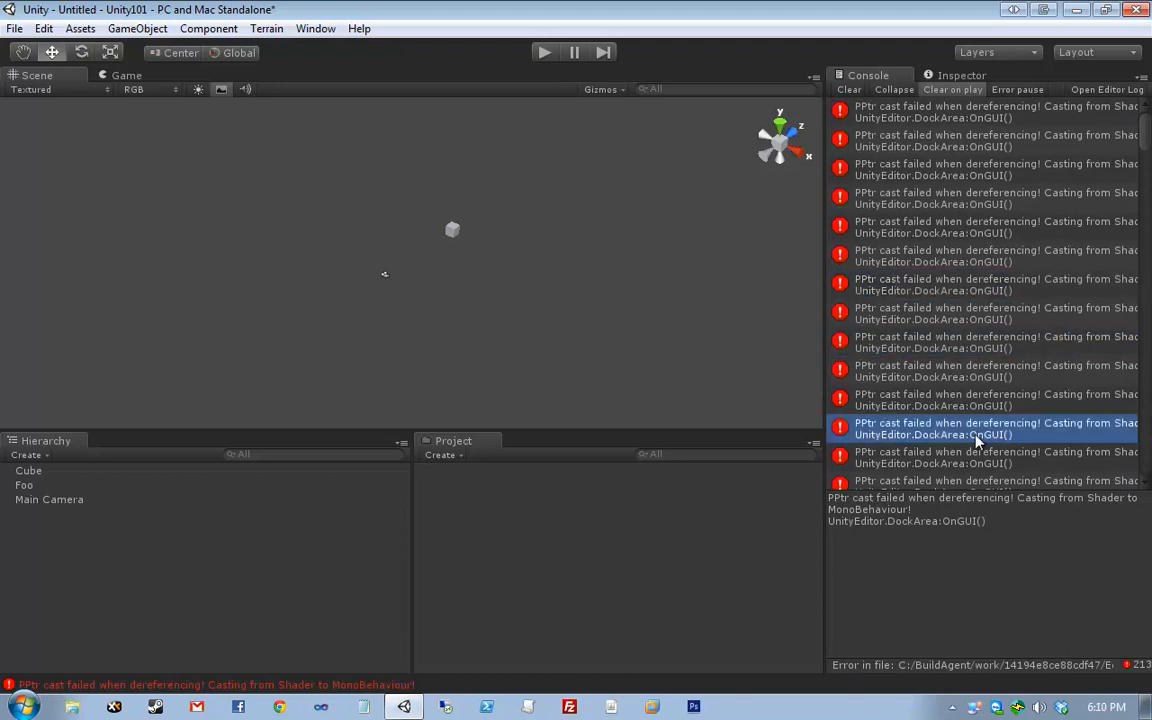
{"action": "scroll", "coordinate": [977, 441], "scroll_direction": "down", "scroll_amount": 10}
{"action": "scroll", "coordinate": [978, 441], "scroll_direction": "down", "scroll_amount": 15}
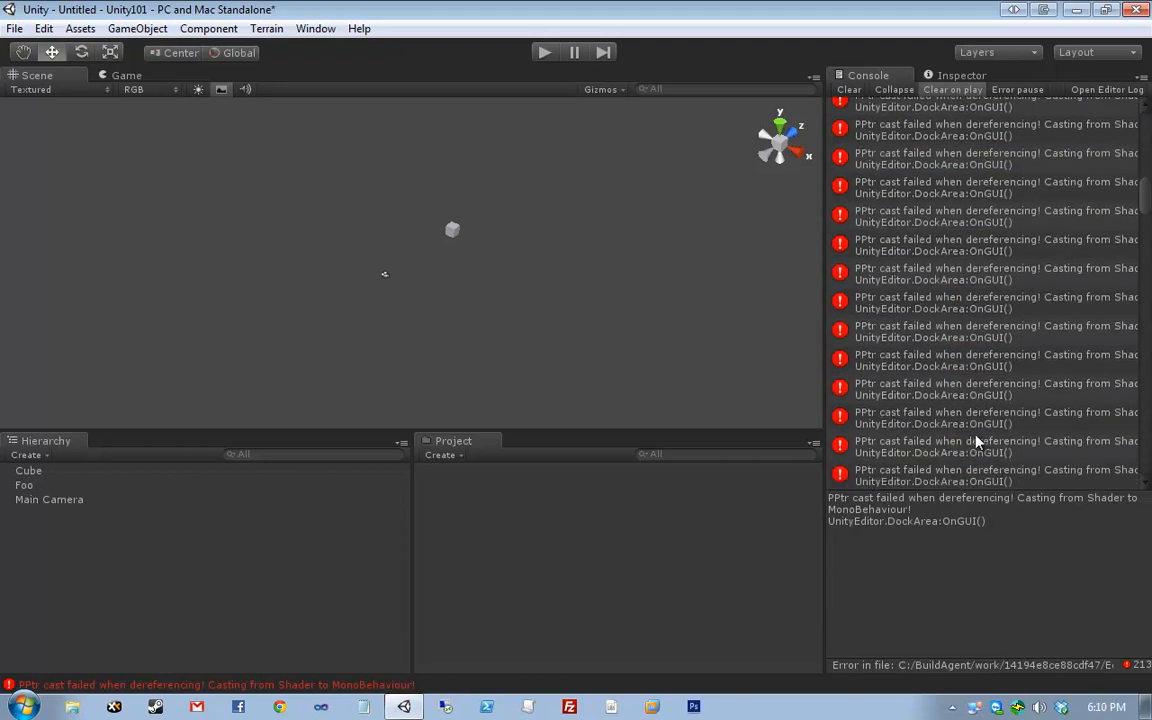
{"action": "scroll", "coordinate": [978, 441], "scroll_direction": "down", "scroll_amount": 3}
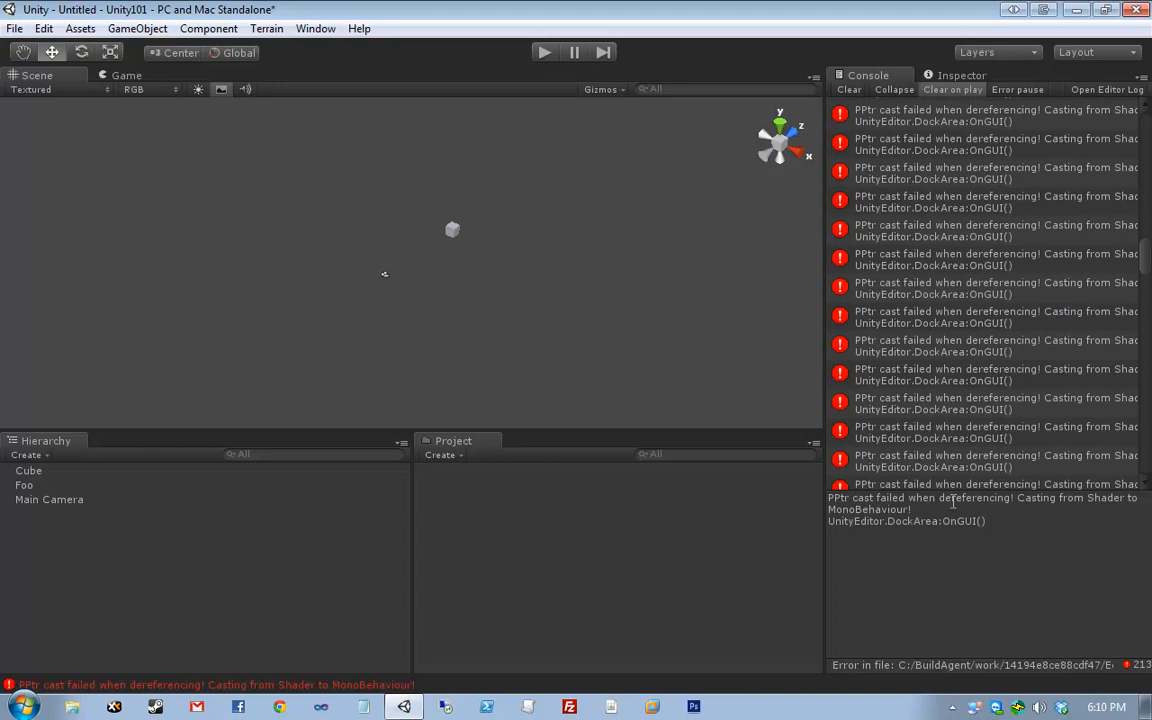
{"action": "left_click_drag", "start_coordinate": [1146, 262], "coordinate": [1134, 437]}
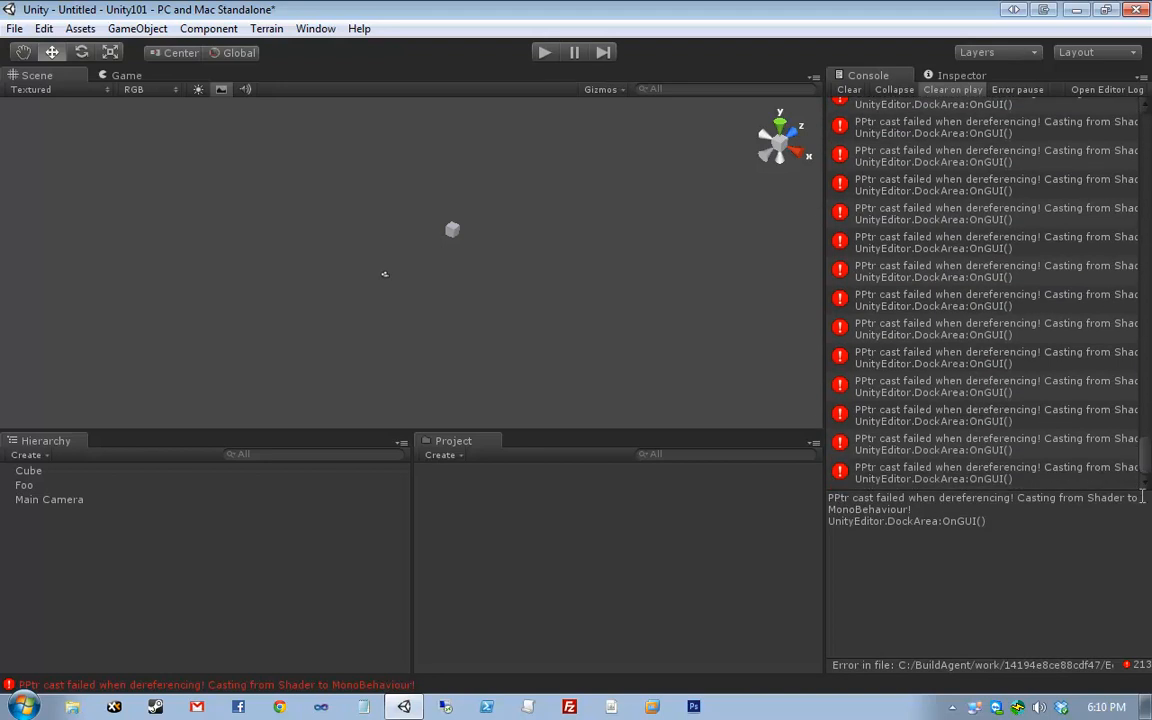
{"action": "left_click", "coordinate": [1098, 478]}
{"action": "scroll", "coordinate": [1096, 483], "scroll_direction": "down", "scroll_amount": 1}
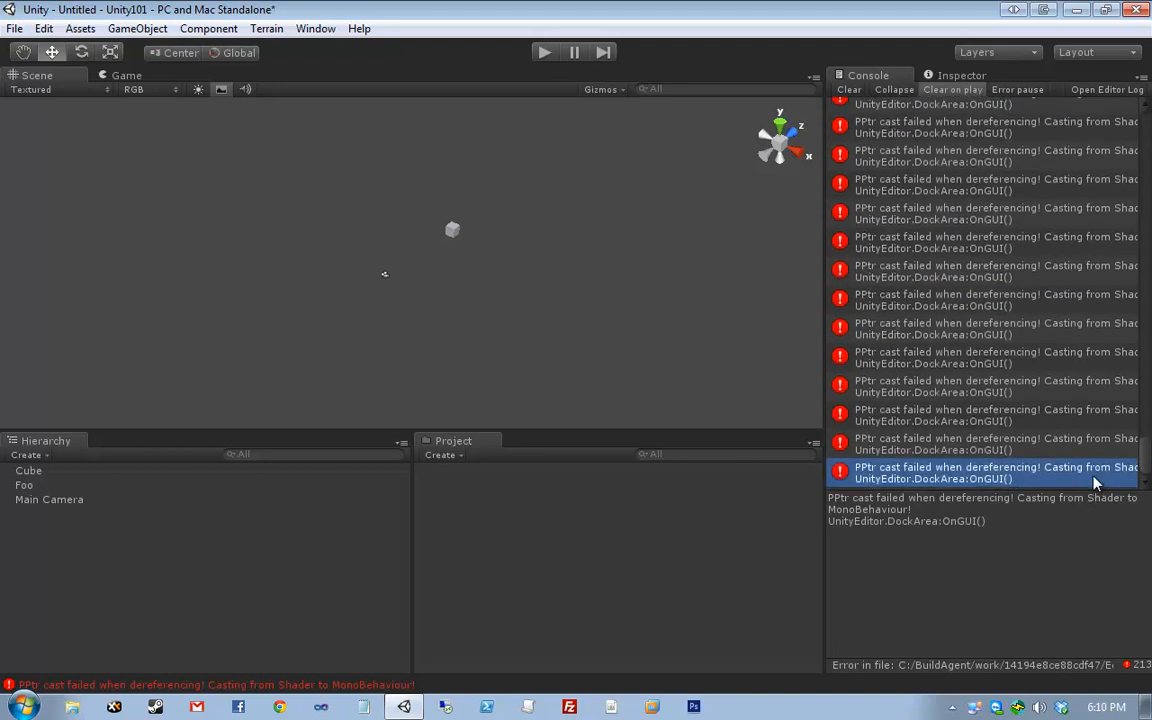
{"action": "left_click", "coordinate": [850, 91]}
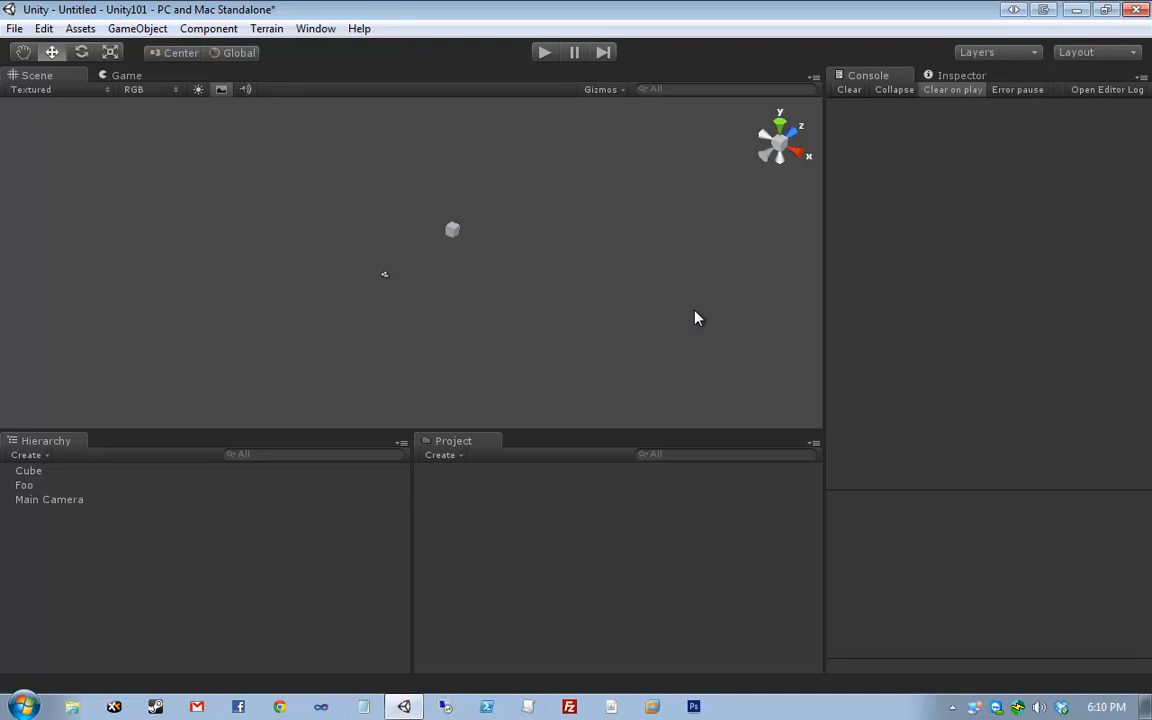
{"action": "left_click_drag", "start_coordinate": [277, 326], "coordinate": [498, 154]}
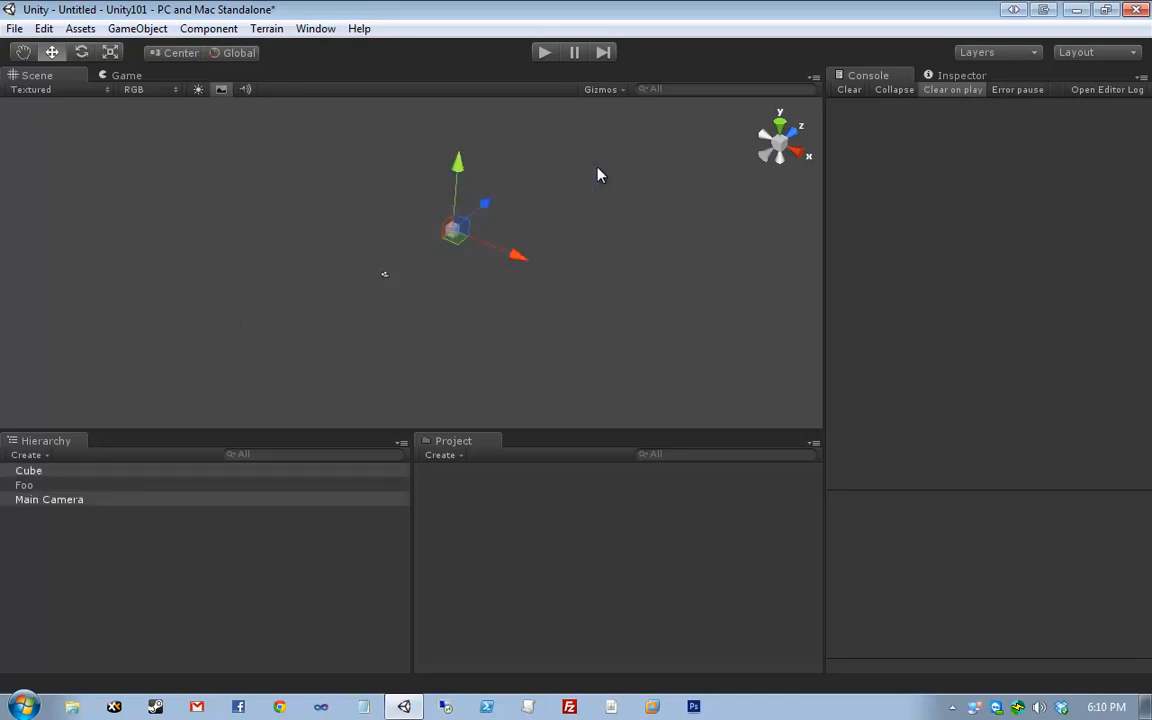
{"action": "left_click_drag", "start_coordinate": [648, 190], "coordinate": [237, 365]}
{"action": "left_click", "coordinate": [442, 455]}
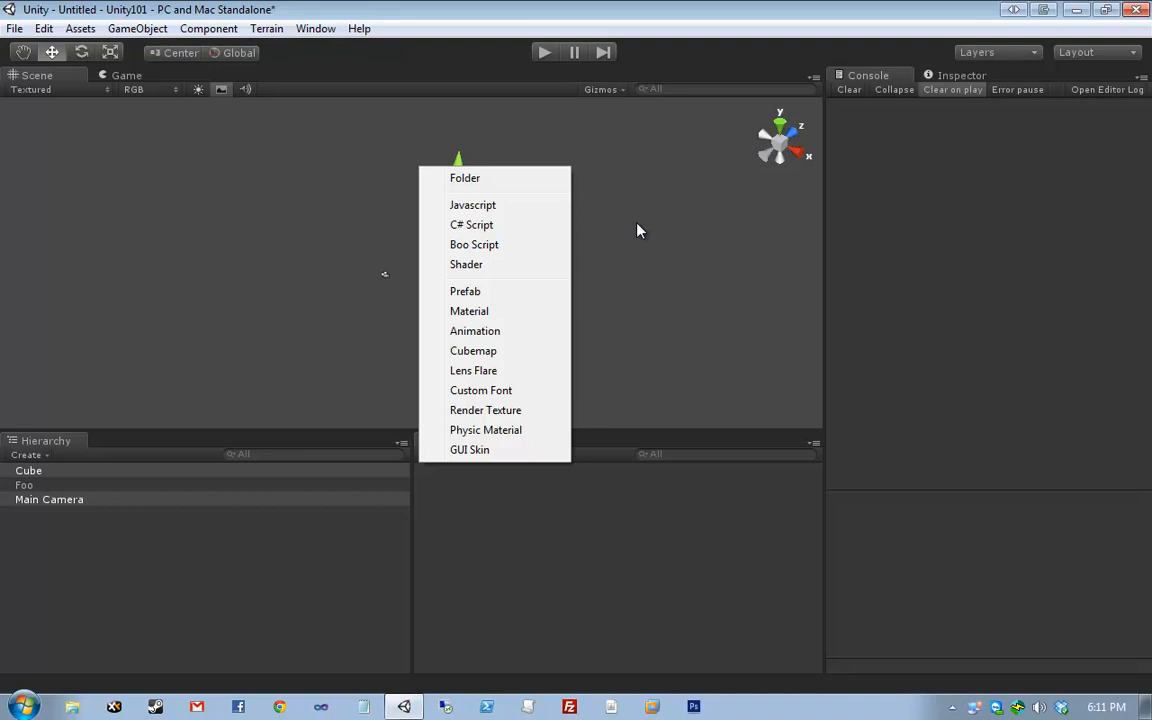
{"action": "key", "text": "Down"}
{"action": "key", "text": "Down"}
{"action": "key", "text": "Down"}
{"action": "key", "text": "Down"}
{"action": "left_click", "coordinate": [589, 496]}
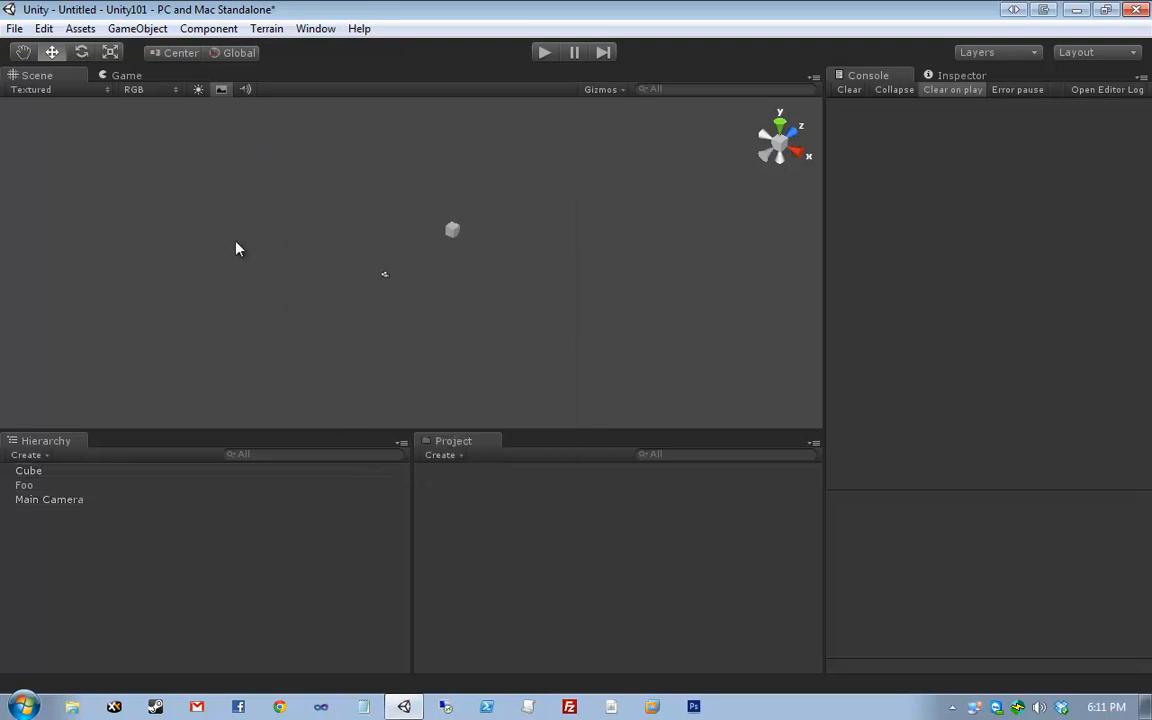
{"action": "left_click_drag", "start_coordinate": [262, 174], "coordinate": [595, 338]}
{"action": "left_click_drag", "start_coordinate": [634, 376], "coordinate": [292, 180]}
{"action": "left_click", "coordinate": [294, 186]}
- Save the scene with Ctrl+S as Scene1.unity in a newly created Assets/Scenes folder
{"action": "key", "text": "ctrl+s"}
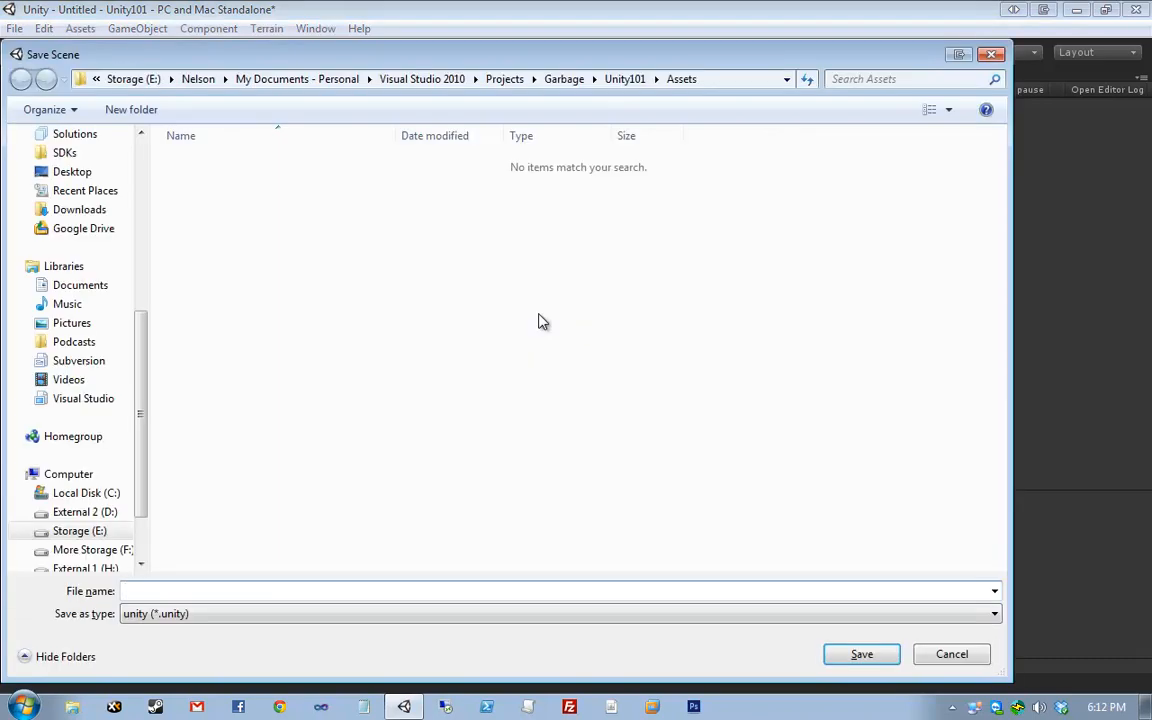
{"action": "left_click_drag", "start_coordinate": [364, 59], "coordinate": [527, 78]}
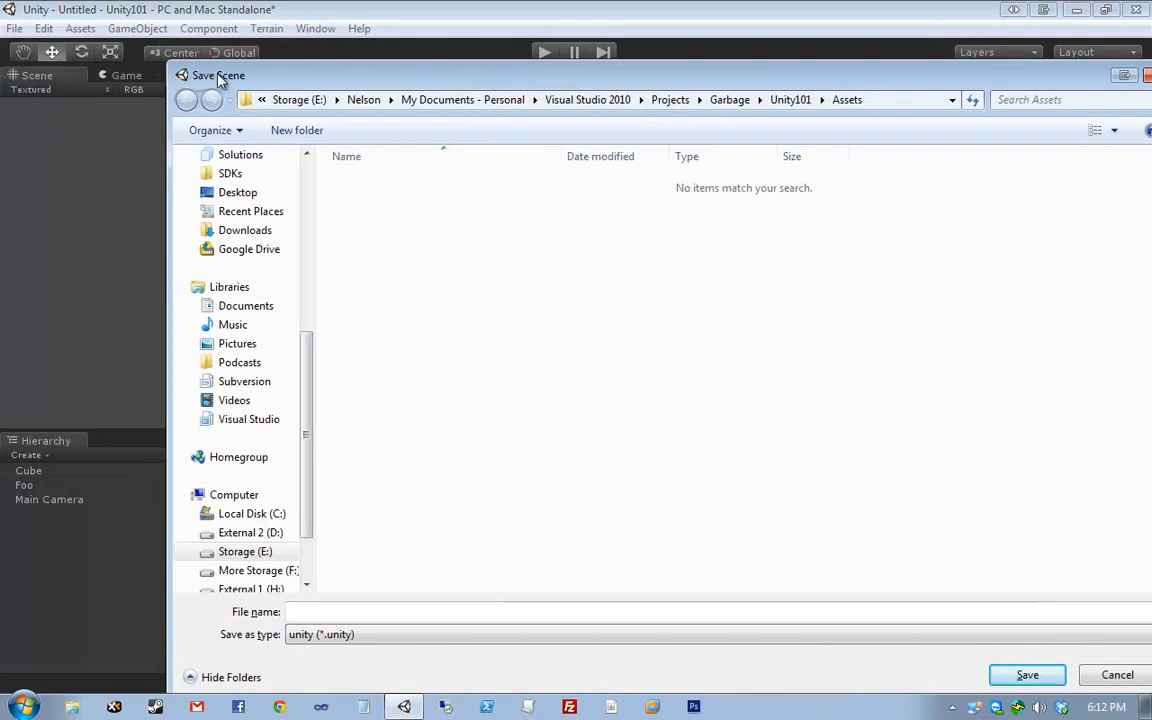
{"action": "left_click_drag", "start_coordinate": [242, 68], "coordinate": [181, 50]}
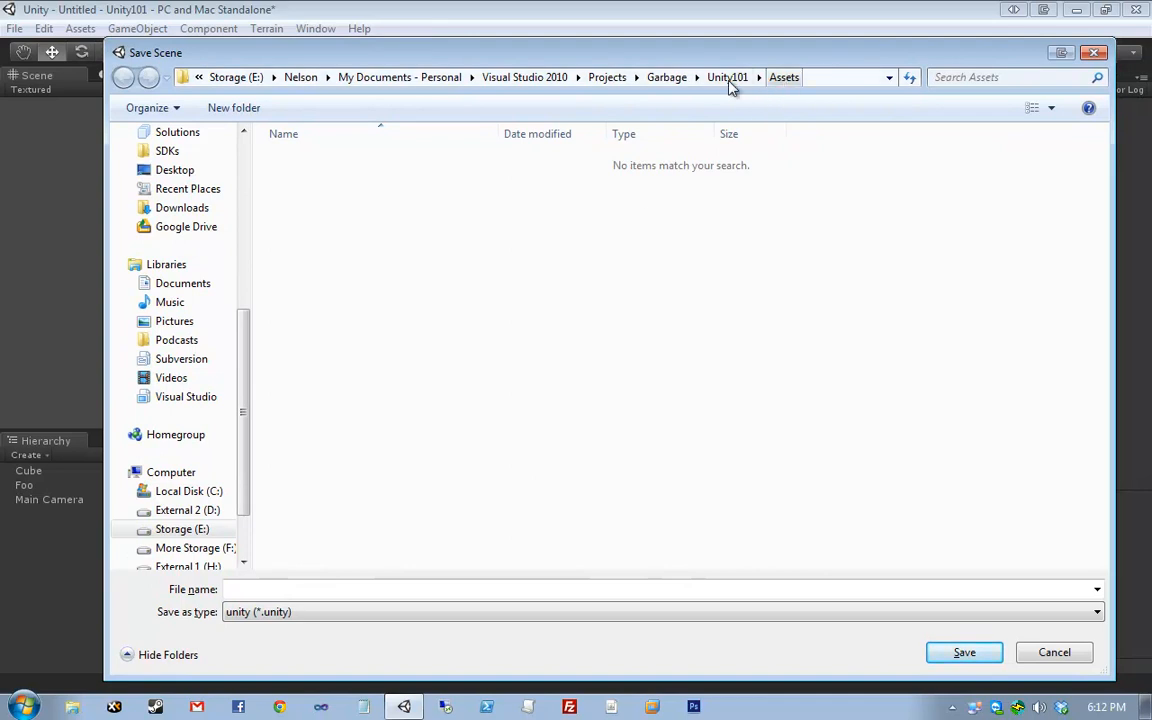
{"action": "left_click", "coordinate": [785, 80]}
{"action": "right_click", "coordinate": [399, 257]}
{"action": "mouse_move", "coordinate": [470, 491]}
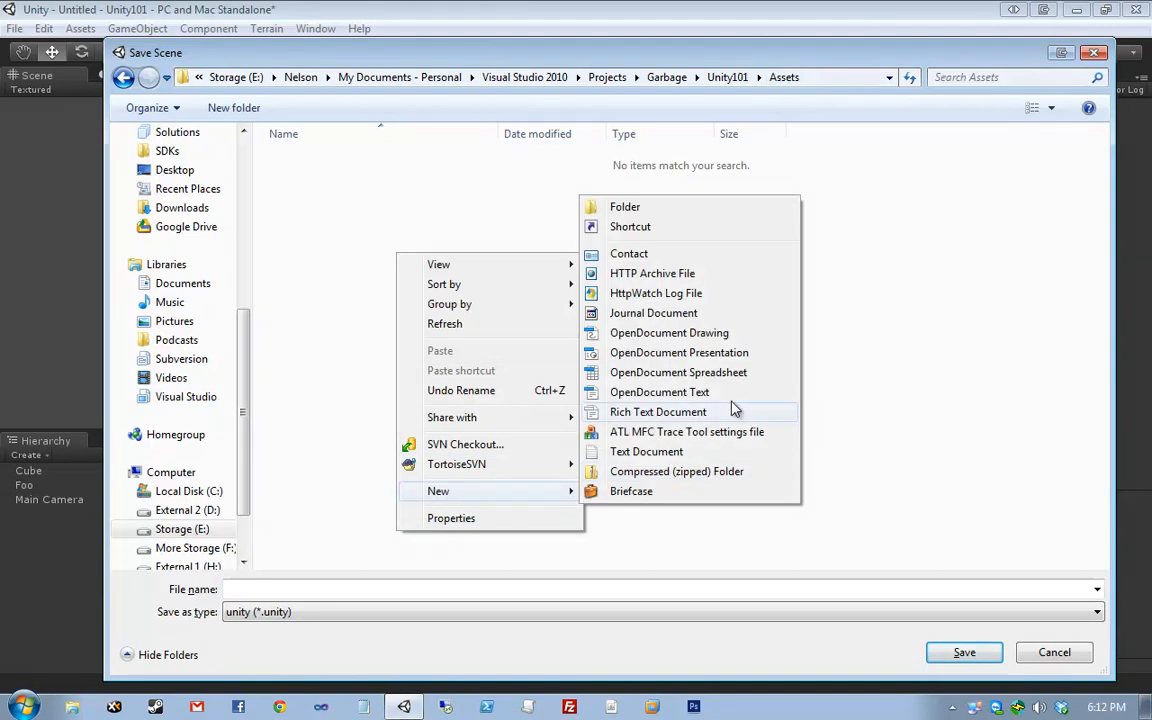
{"action": "left_click", "coordinate": [648, 210]}
{"action": "type", "text": "Scenes"}
{"action": "key", "text": "Return"}
{"action": "key", "text": "Return"}
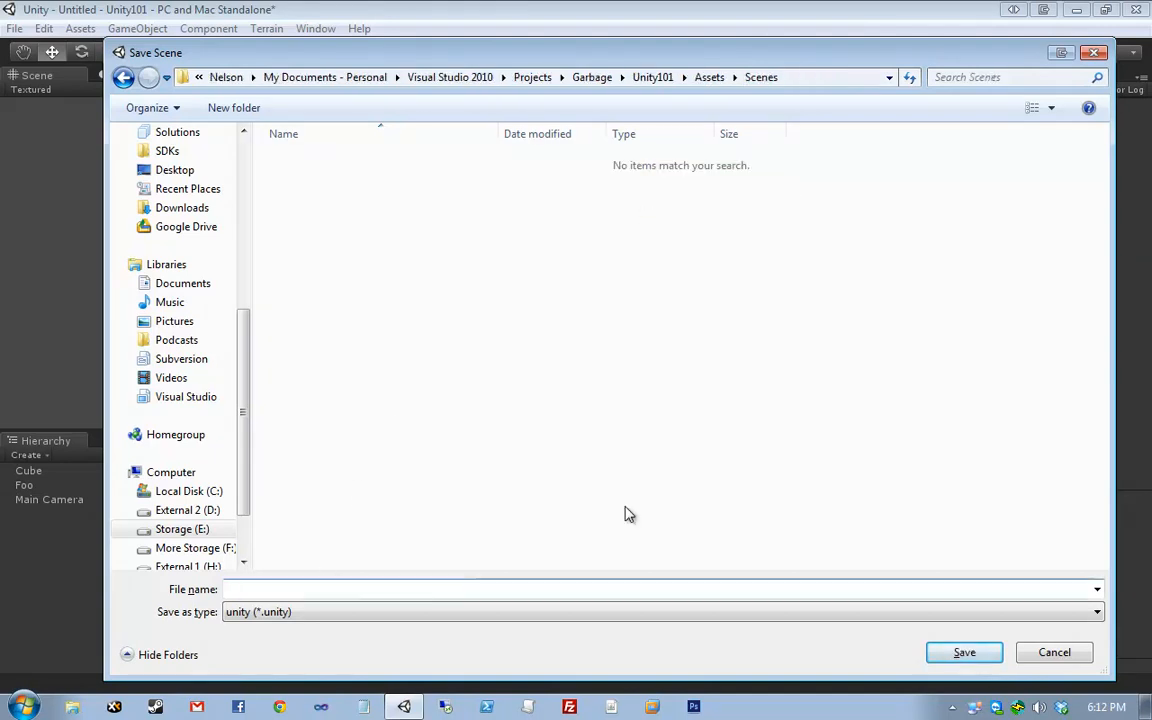
{"action": "type", "text": "Scene1"}
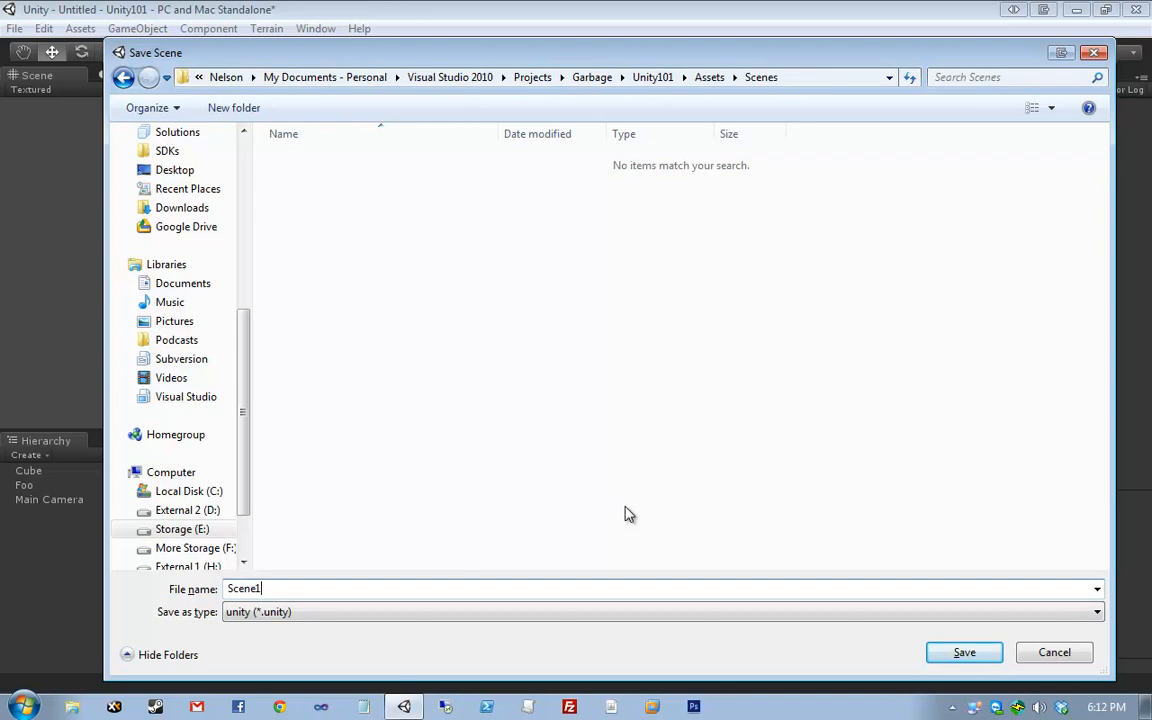
{"action": "left_click", "coordinate": [962, 653]}
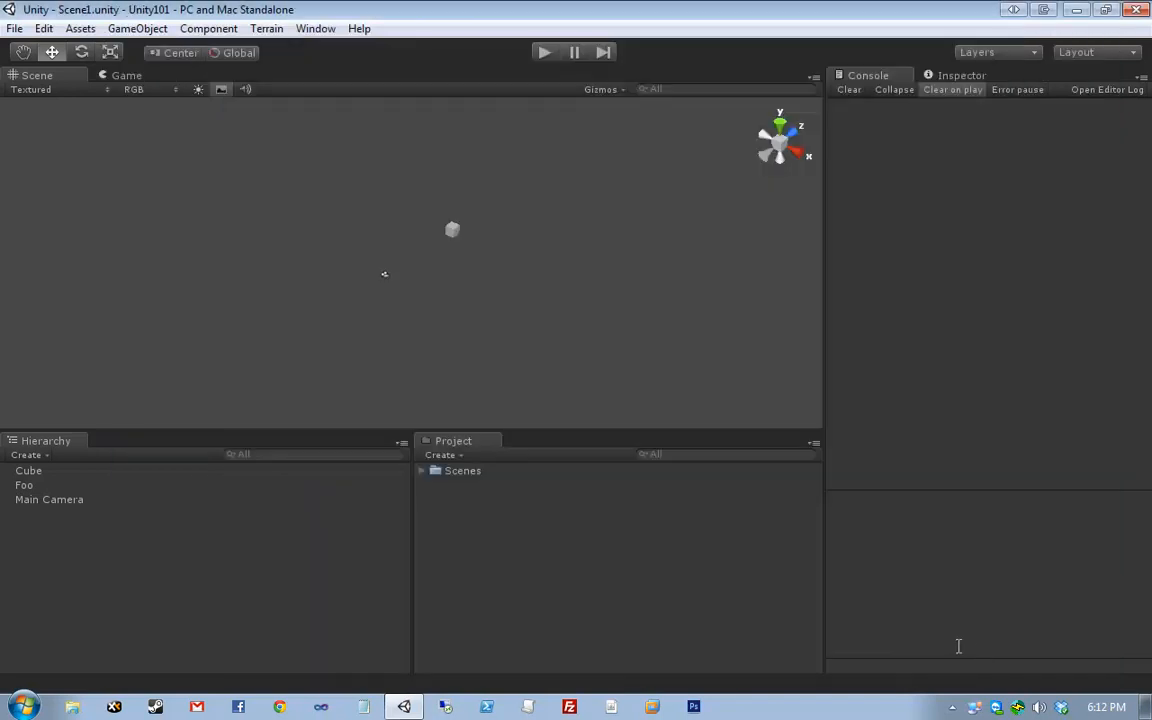
- Check the saved Scene1 asset under the Scenes folder, then clear the selection
{"action": "left_click", "coordinate": [421, 471]}
{"action": "left_click", "coordinate": [462, 486]}
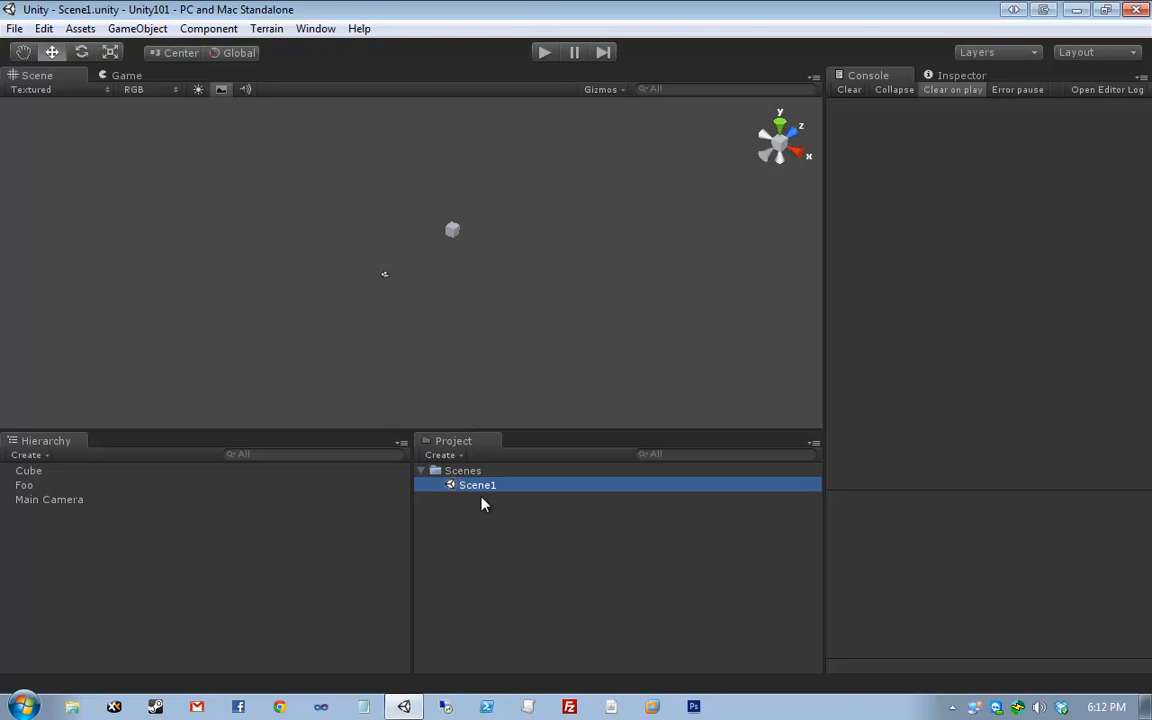
{"action": "left_click", "coordinate": [466, 473]}
{"action": "left_click", "coordinate": [473, 488]}
{"action": "left_click", "coordinate": [477, 469]}
{"action": "left_click", "coordinate": [477, 482]}
{"action": "left_click", "coordinate": [487, 341]}
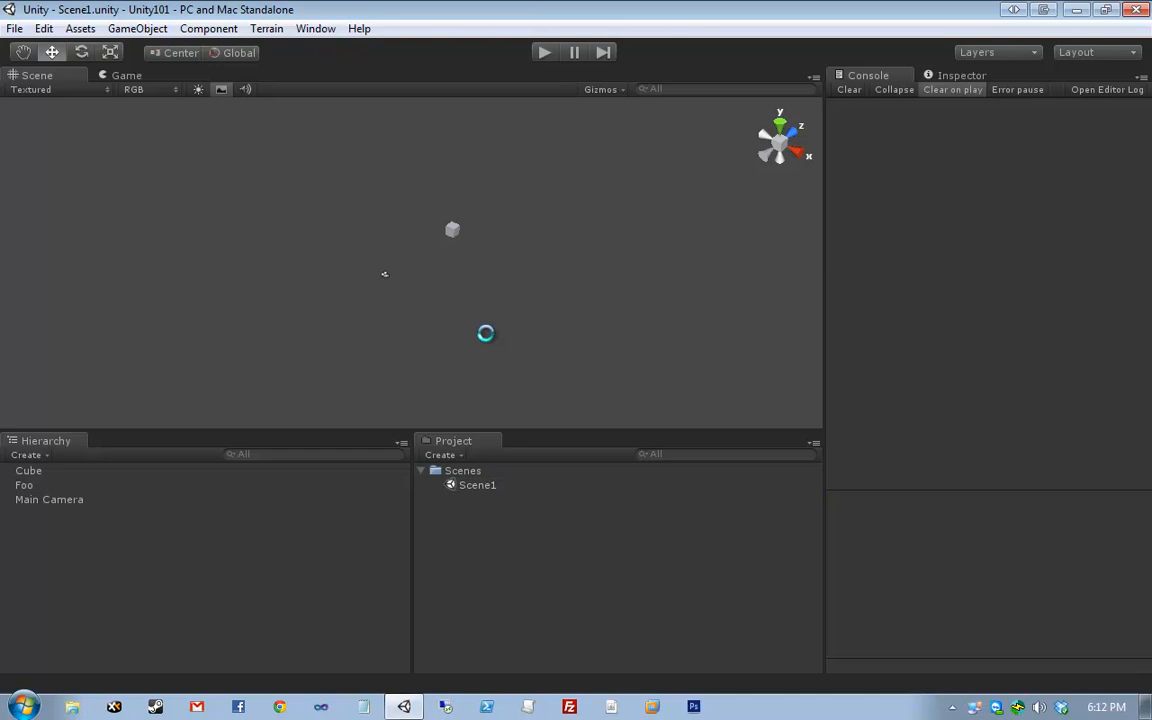
{"action": "left_click_drag", "start_coordinate": [347, 322], "coordinate": [600, 176]}
{"action": "left_click", "coordinate": [604, 195]}
- Create a Scripts folder and, inside it, a C# script named Paddle
{"action": "left_click", "coordinate": [441, 455]}
{"action": "left_click", "coordinate": [487, 172]}
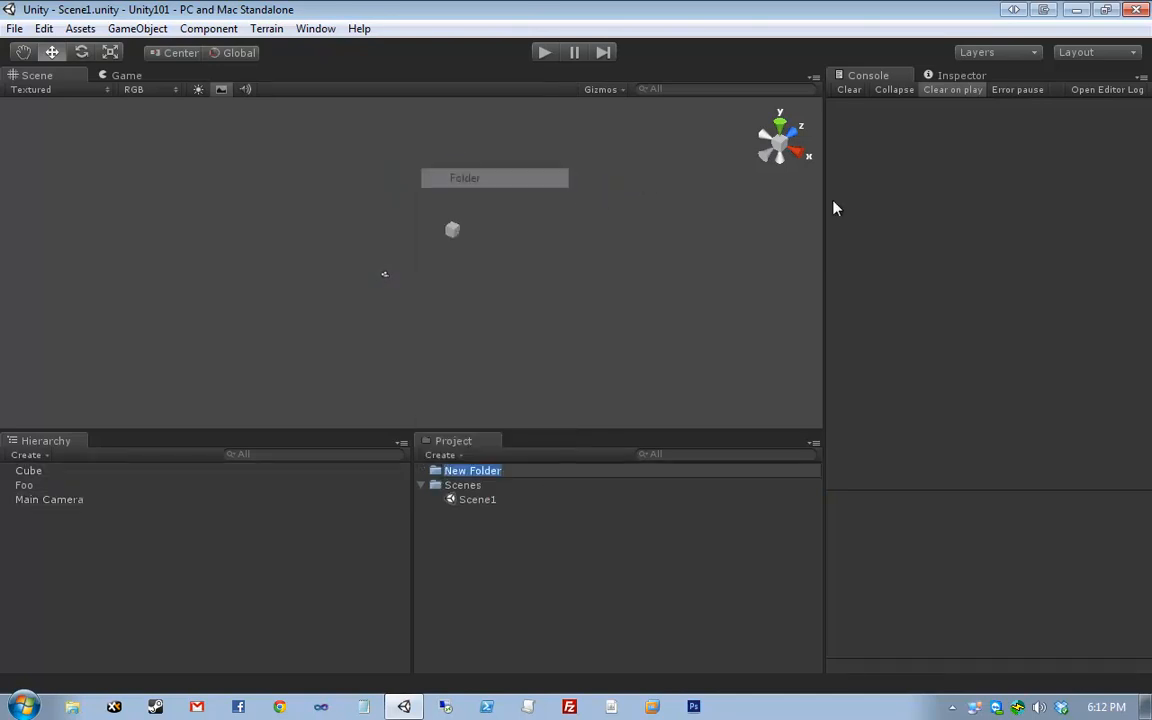
{"action": "type", "text": "Scripts"}
{"action": "key", "text": "Return"}
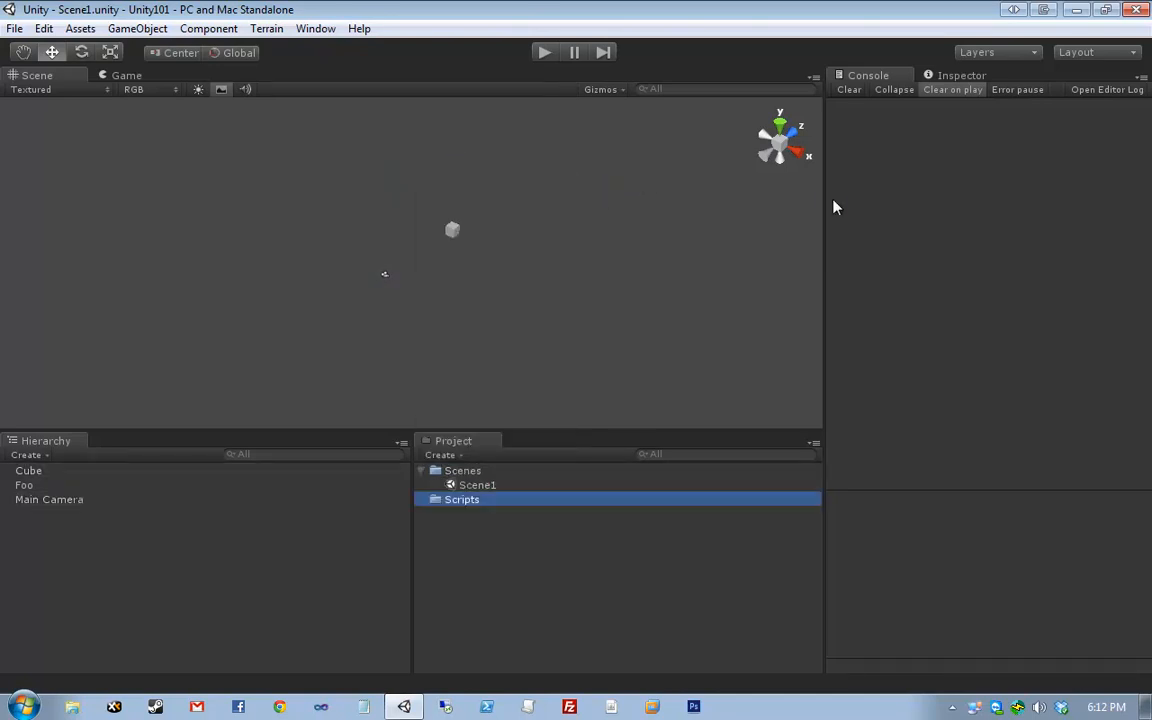
{"action": "left_click", "coordinate": [441, 454]}
{"action": "left_click", "coordinate": [503, 226]}
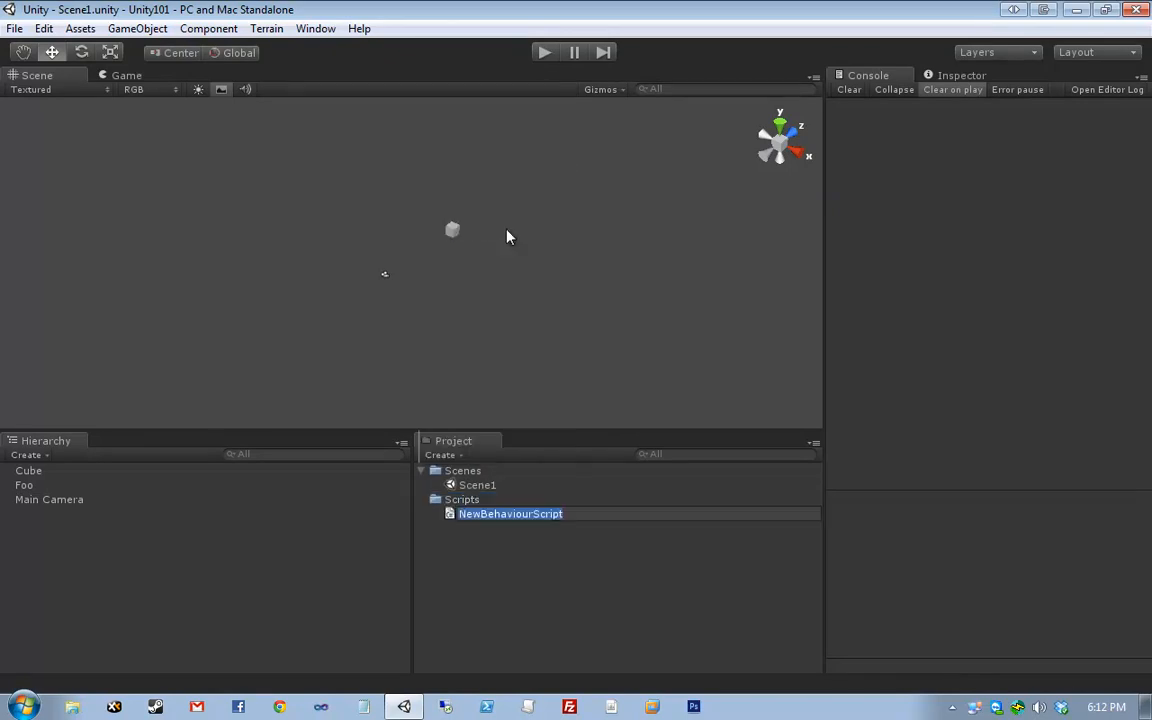
{"action": "type", "text": "Paddle"}
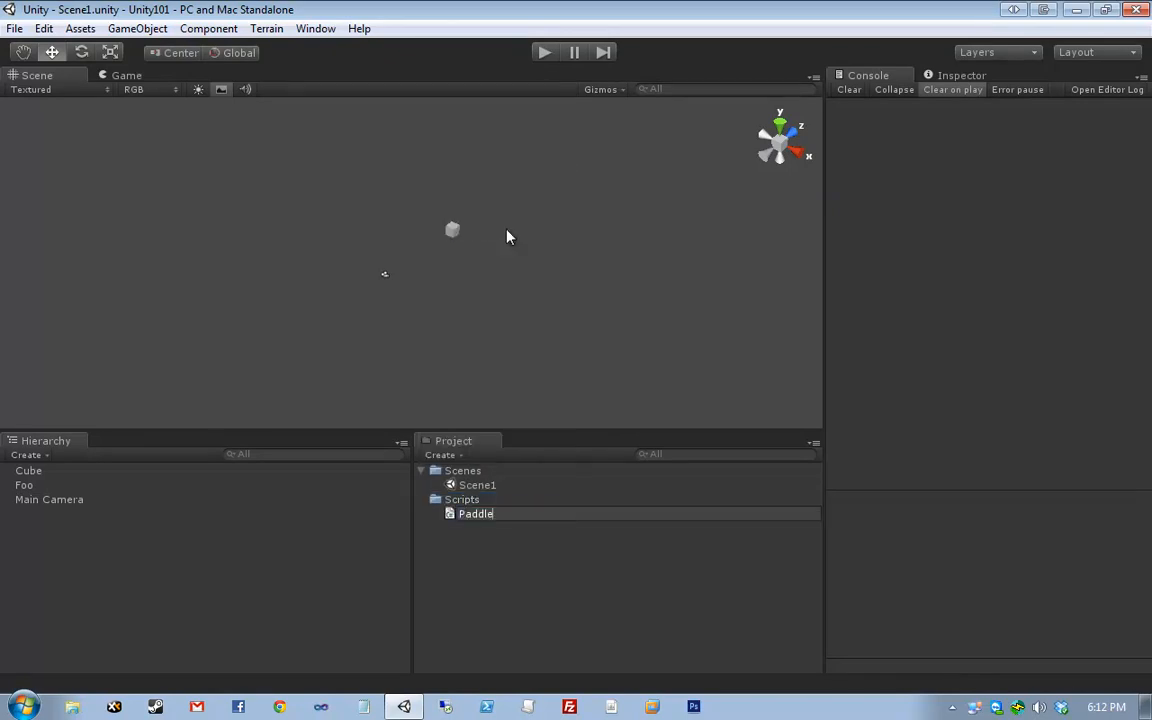
{"action": "key", "text": "Return"}
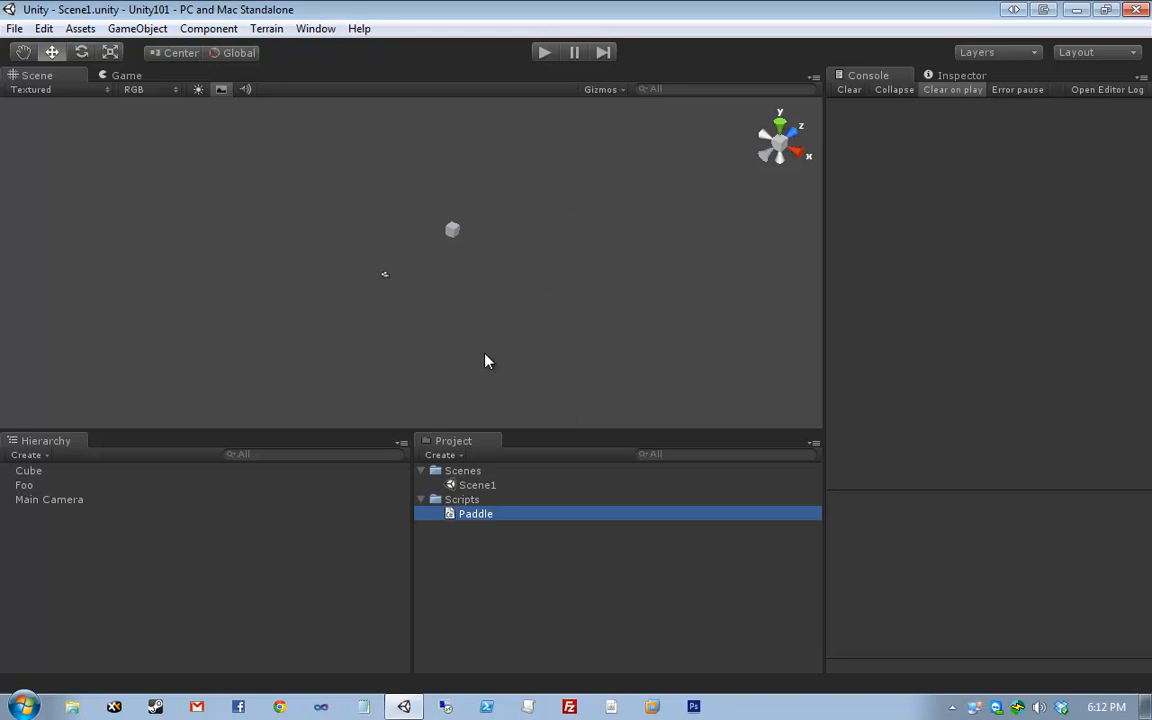
- Box-select Main Camera and the Cube in the Scene view
{"action": "left_click_drag", "start_coordinate": [532, 183], "coordinate": [300, 350]}
{"action": "left_click_drag", "start_coordinate": [334, 307], "coordinate": [390, 275]}
{"action": "left_click_drag", "start_coordinate": [528, 198], "coordinate": [260, 372]}
{"action": "left_click_drag", "start_coordinate": [354, 289], "coordinate": [578, 188]}
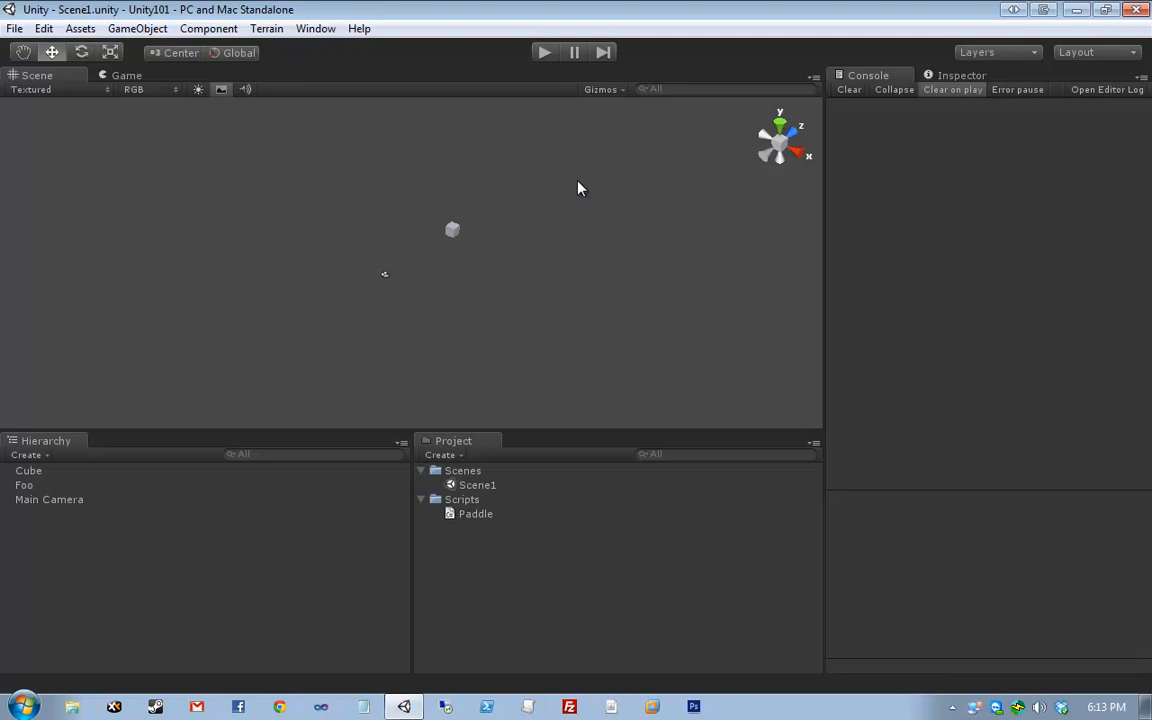
- Select Cube and Foo in the Hierarchy and delete them both
{"action": "left_click", "coordinate": [128, 470]}
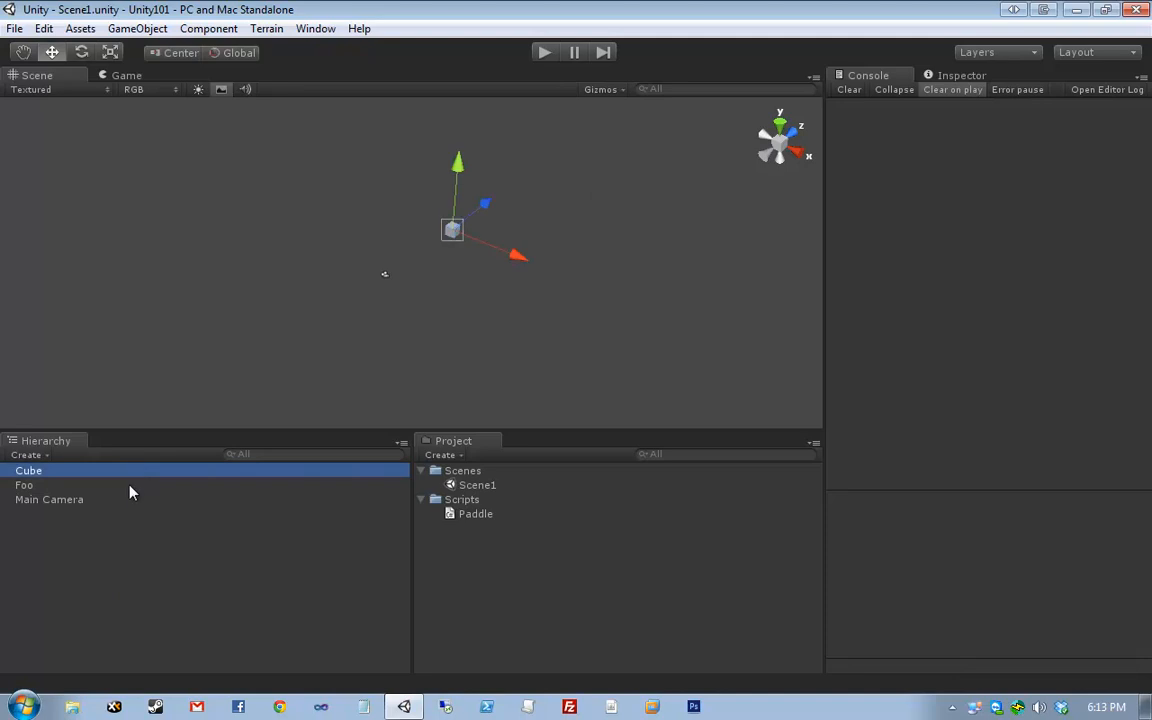
{"action": "left_click", "coordinate": [165, 486], "text": "shift"}
{"action": "right_click", "coordinate": [175, 487]}
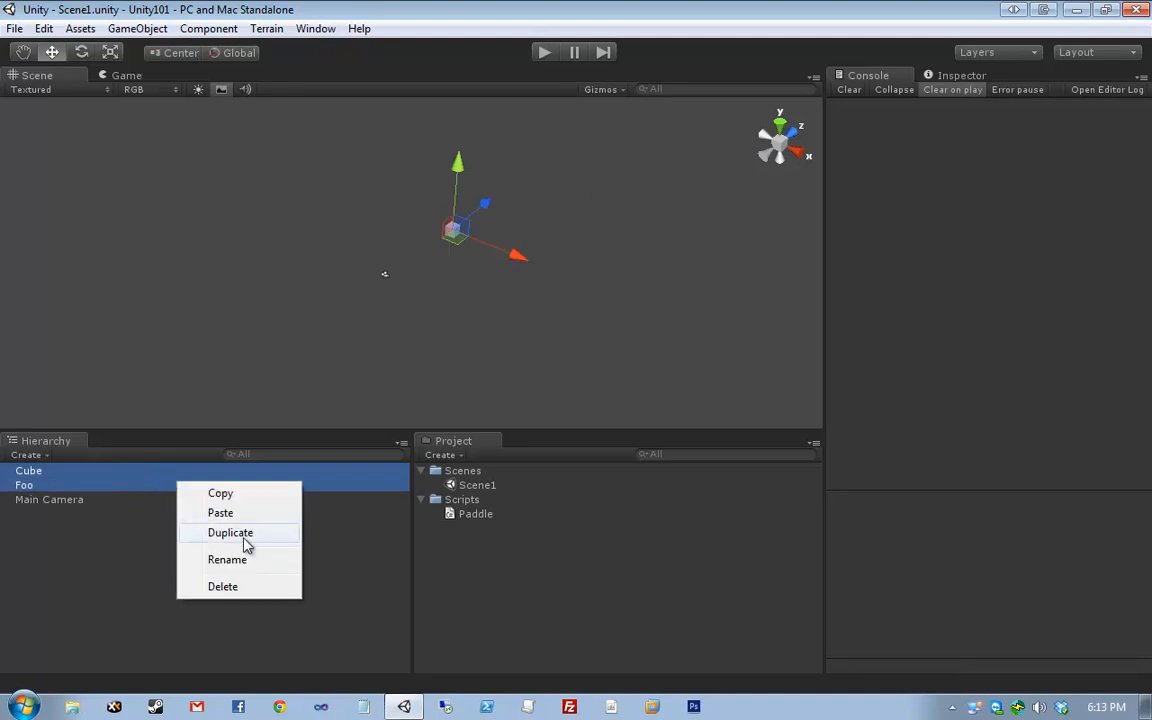
{"action": "left_click", "coordinate": [243, 590]}
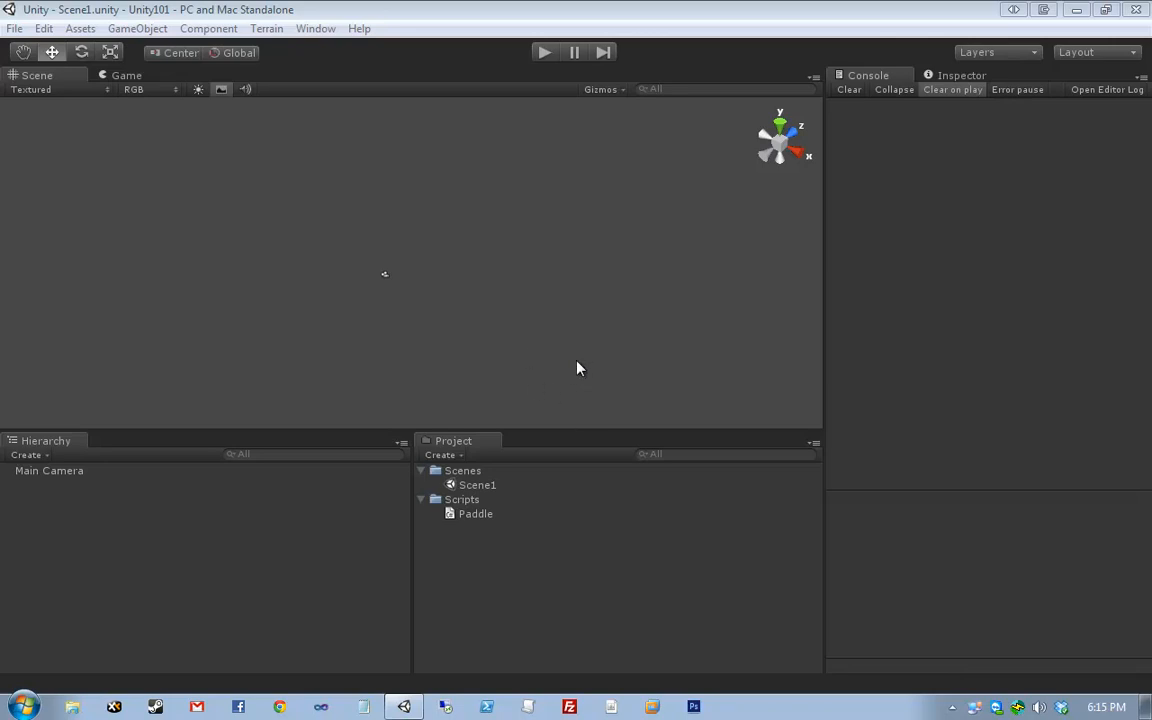
- Select the Paddle script in the Scripts folder and open it in Visual Studio
{"action": "left_click", "coordinate": [448, 458]}
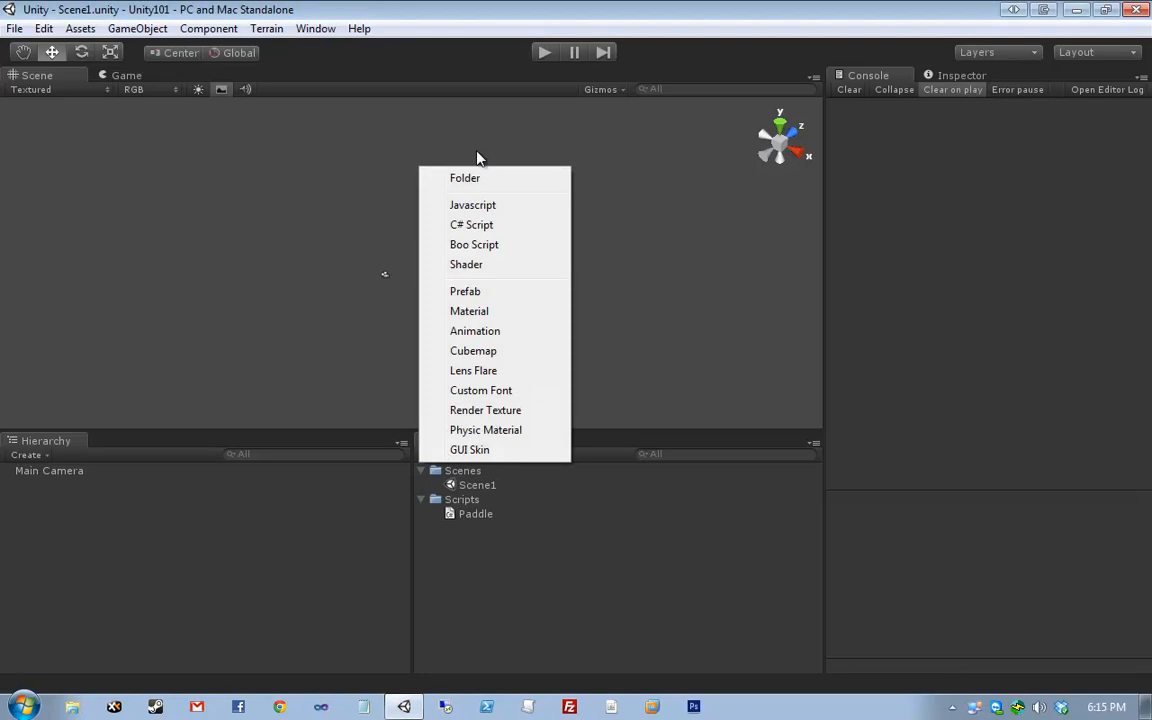
{"action": "left_click", "coordinate": [582, 572]}
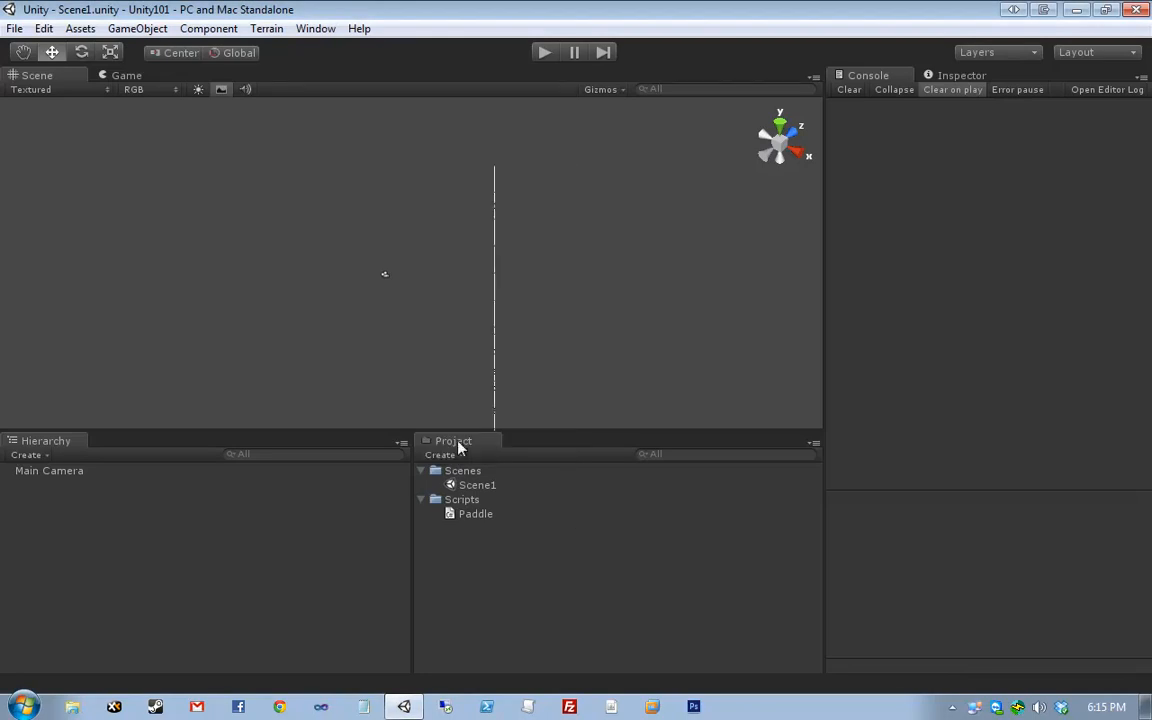
{"action": "left_click_drag", "start_coordinate": [258, 182], "coordinate": [500, 365]}
{"action": "left_click", "coordinate": [656, 334]}
{"action": "left_click", "coordinate": [480, 517]}
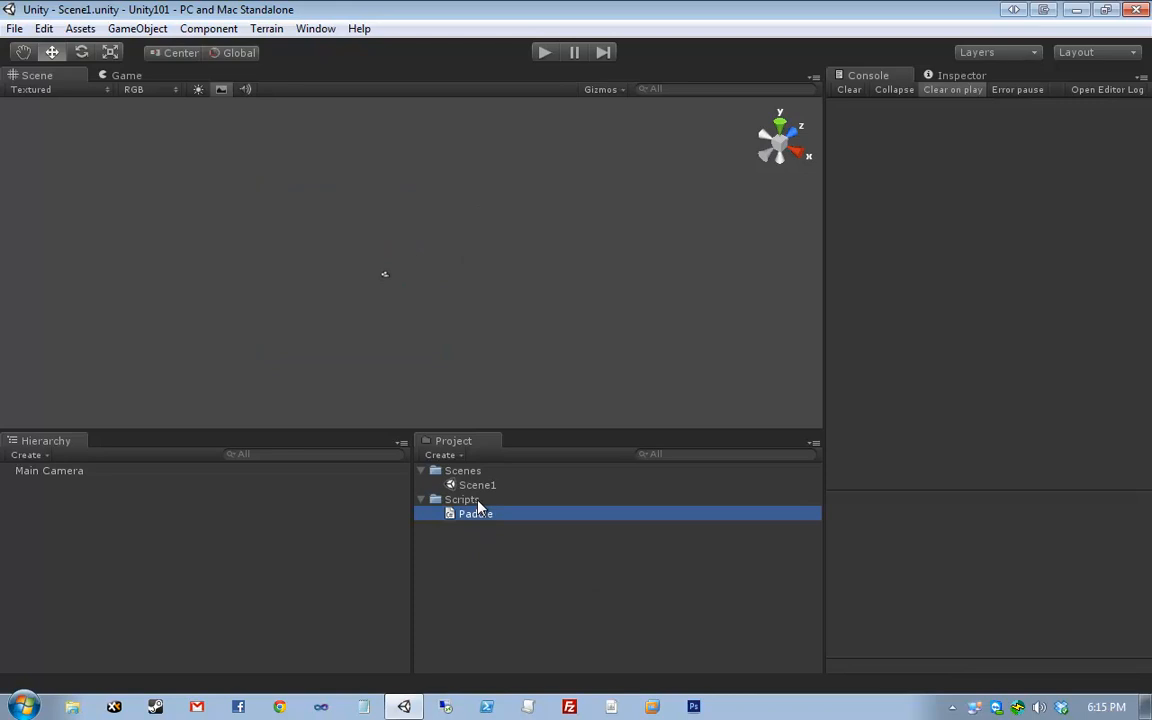
{"action": "left_click", "coordinate": [465, 500]}
{"action": "right_click", "coordinate": [465, 500]}
{"action": "mouse_move", "coordinate": [573, 221]}
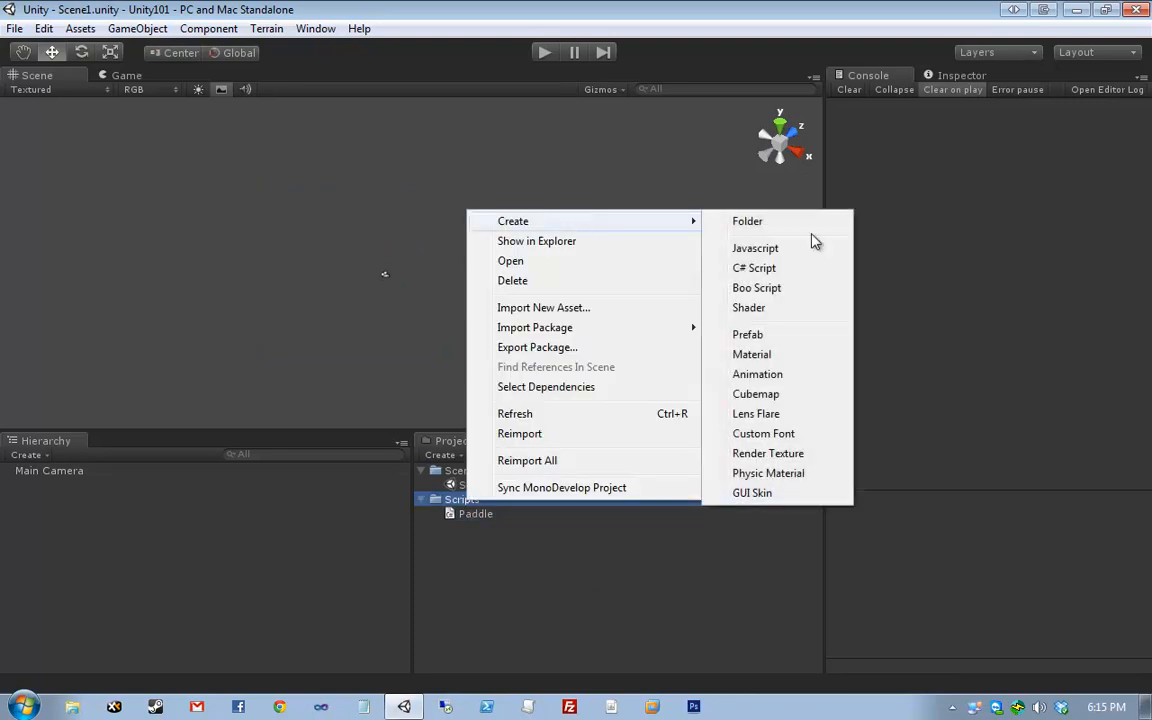
{"action": "left_click", "coordinate": [609, 594]}
{"action": "left_click", "coordinate": [470, 513]}
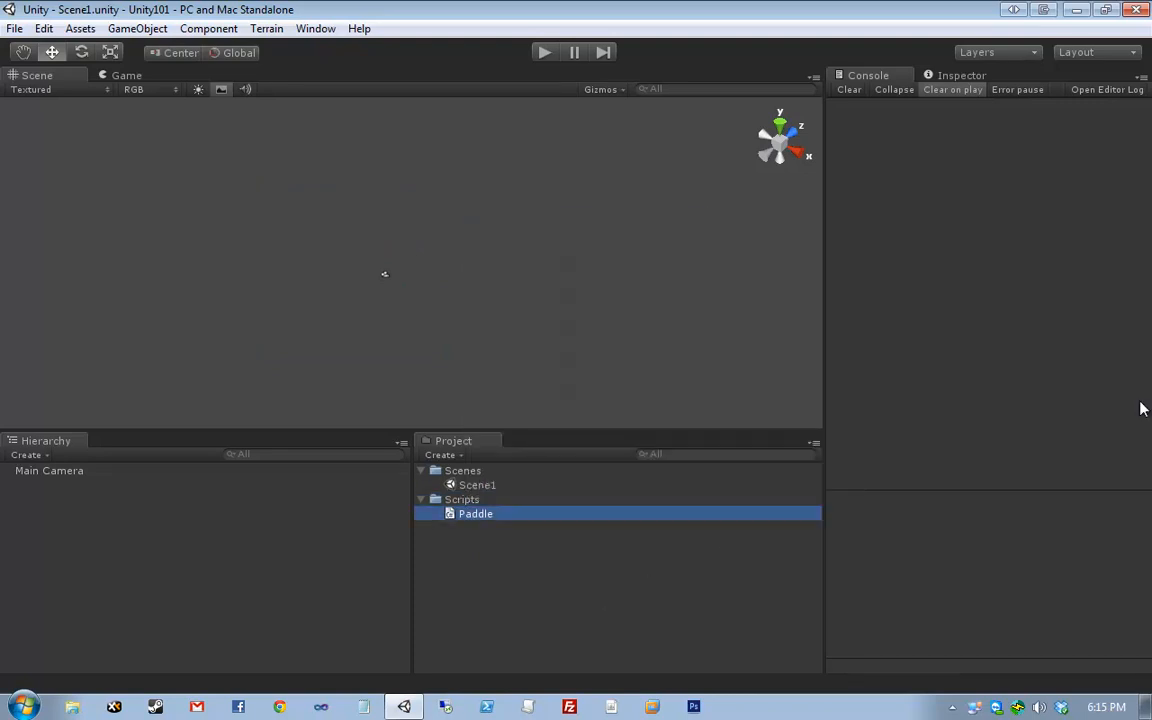
{"action": "double_click", "coordinate": [452, 514]}
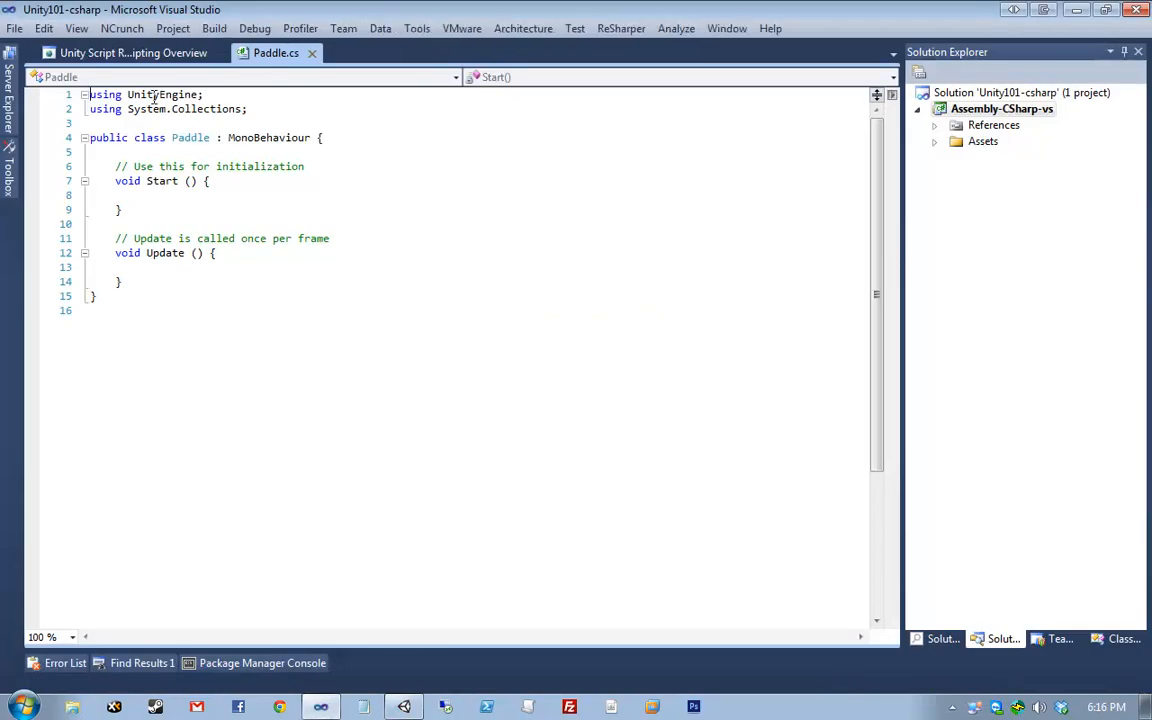
- Close the scripting documentation tab and expand Assets > Scripts to show Paddle.cs
{"action": "middle_click", "coordinate": [129, 55]}
{"action": "left_click", "coordinate": [287, 299]}
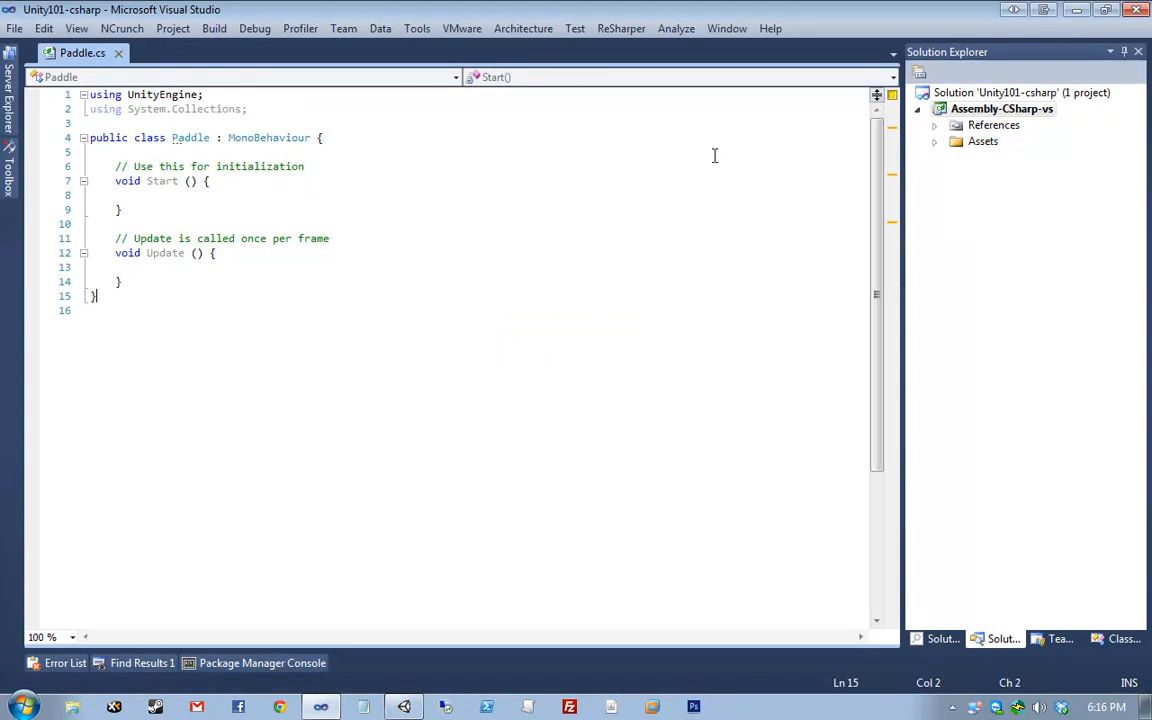
{"action": "left_click", "coordinate": [935, 142]}
{"action": "left_click", "coordinate": [952, 158]}
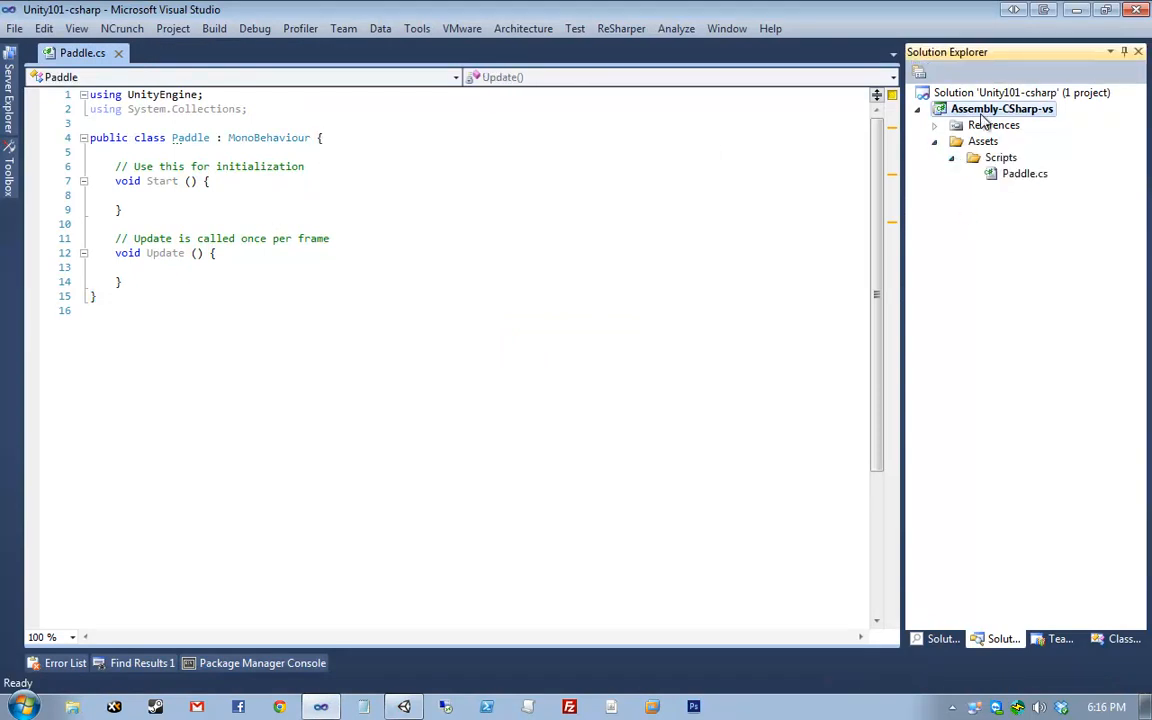
- Save Paddle.cs with its default empty Start and Update methods left unchanged
{"action": "left_click", "coordinate": [489, 243]}
{"action": "key", "text": "ctrl+s"}
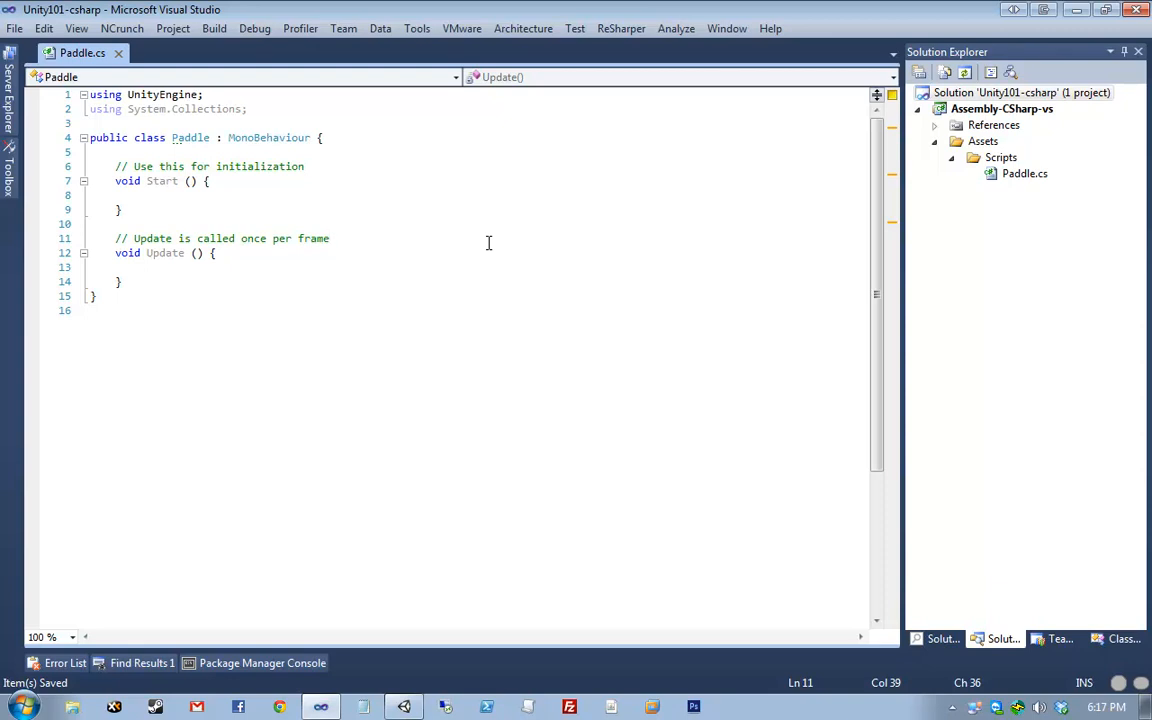
{"action": "left_click", "coordinate": [216, 325]}
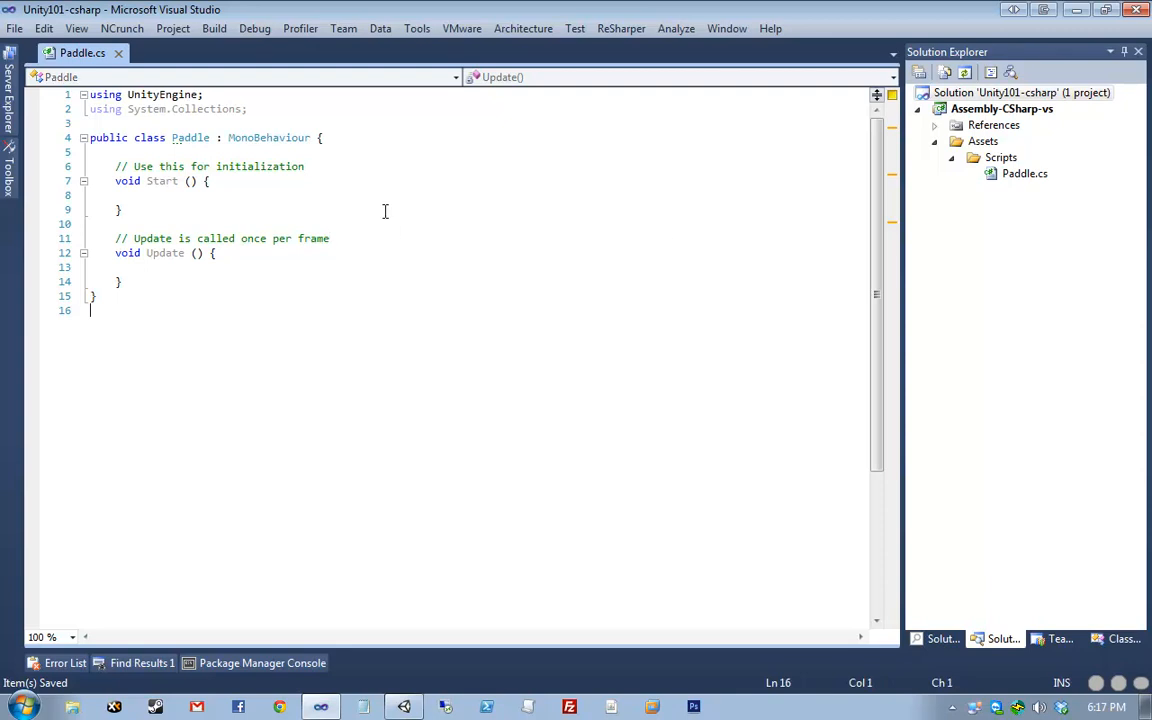
{"action": "left_click_drag", "start_coordinate": [418, 17], "coordinate": [449, 192]}
{"action": "double_click", "coordinate": [449, 187]}
{"action": "key", "text": "ctrl+shift+Home"}
{"action": "left_click", "coordinate": [308, 330]}
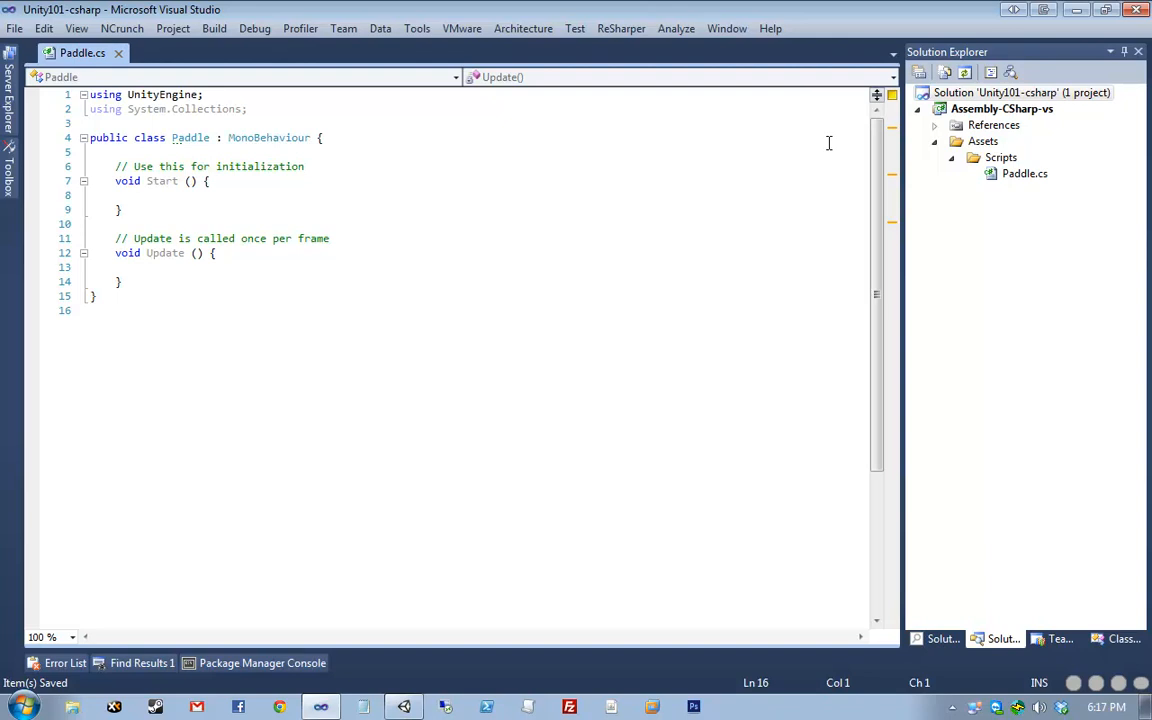
- Expand the project's References and look over System.Core, System.XML, UnityEditor and UnityEngine
{"action": "left_click", "coordinate": [1024, 93]}
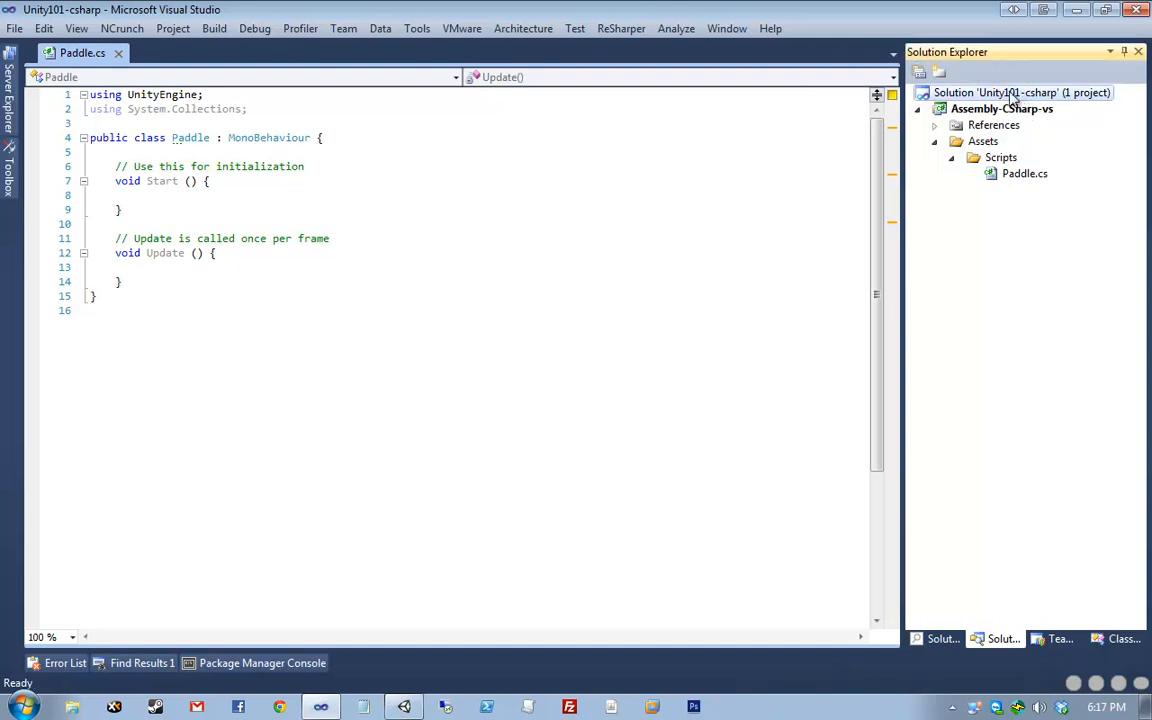
{"action": "left_click", "coordinate": [1008, 109]}
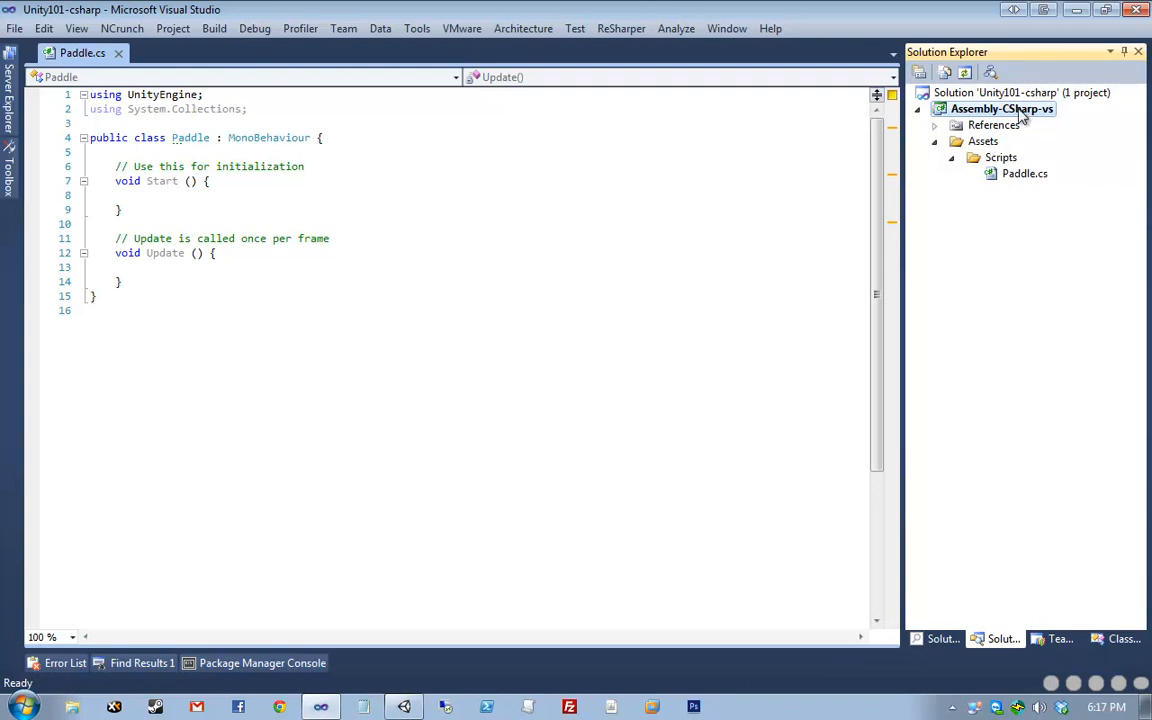
{"action": "left_click", "coordinate": [935, 126]}
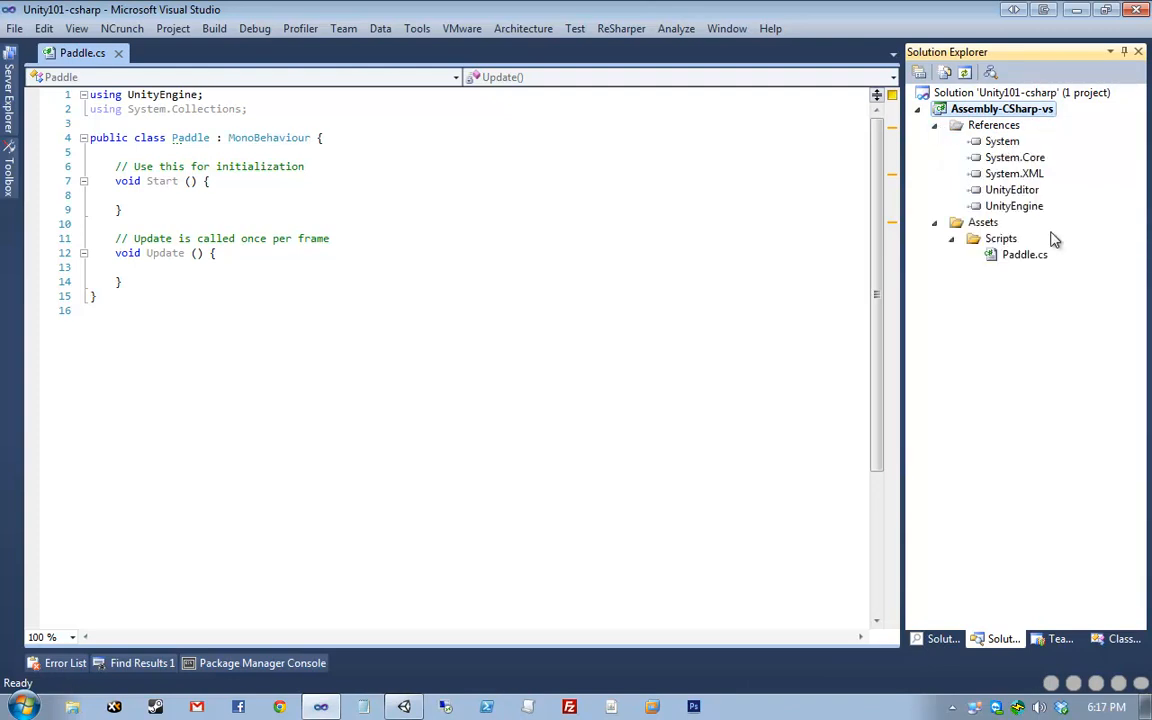
{"action": "left_click", "coordinate": [1022, 160]}
{"action": "left_click", "coordinate": [1041, 172]}
{"action": "left_click", "coordinate": [1044, 188]}
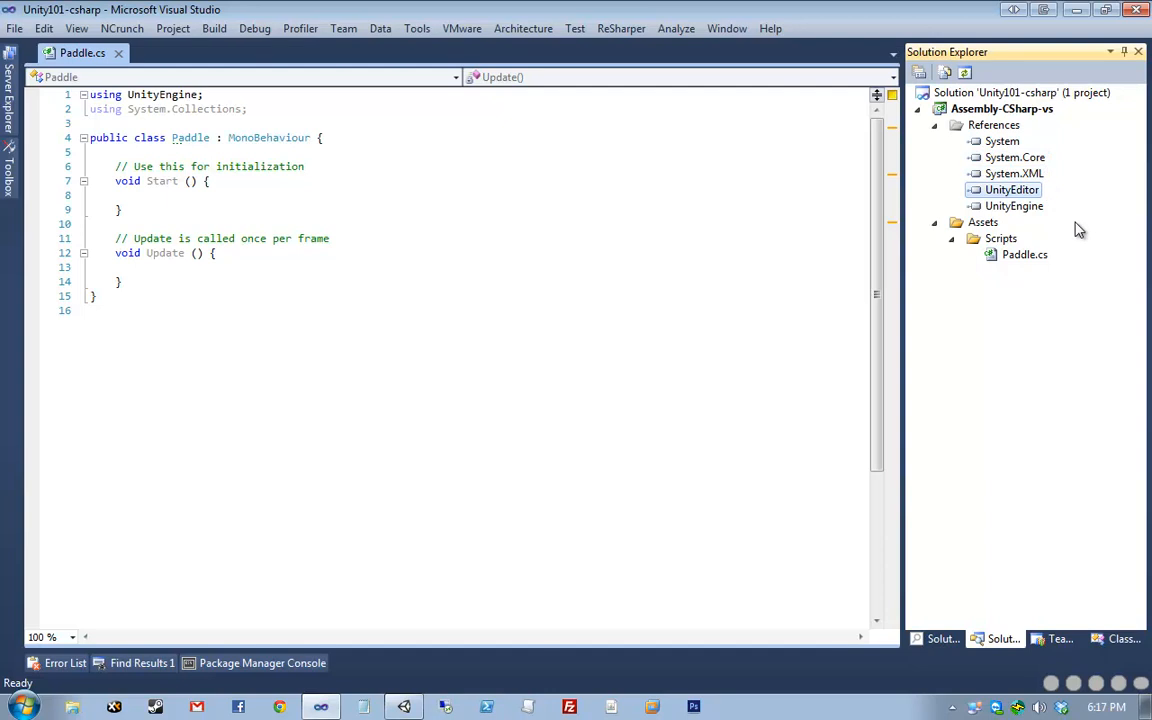
{"action": "left_click", "coordinate": [1036, 204]}
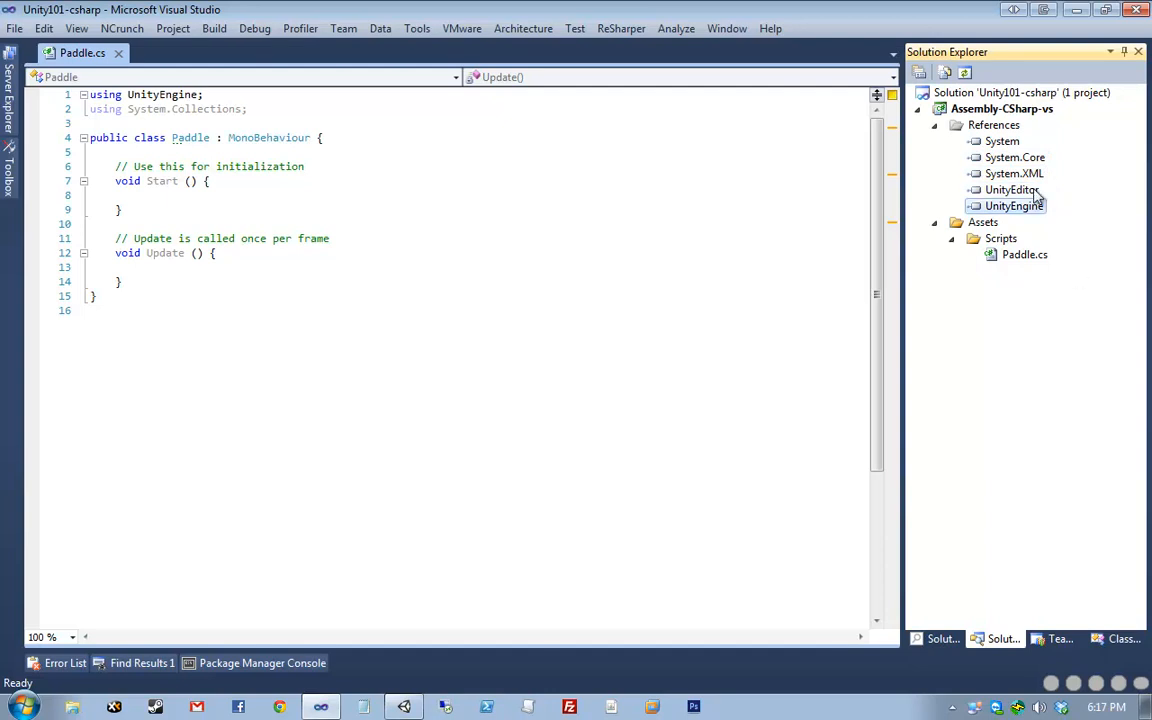
{"action": "left_click", "coordinate": [1036, 190], "text": "ctrl"}
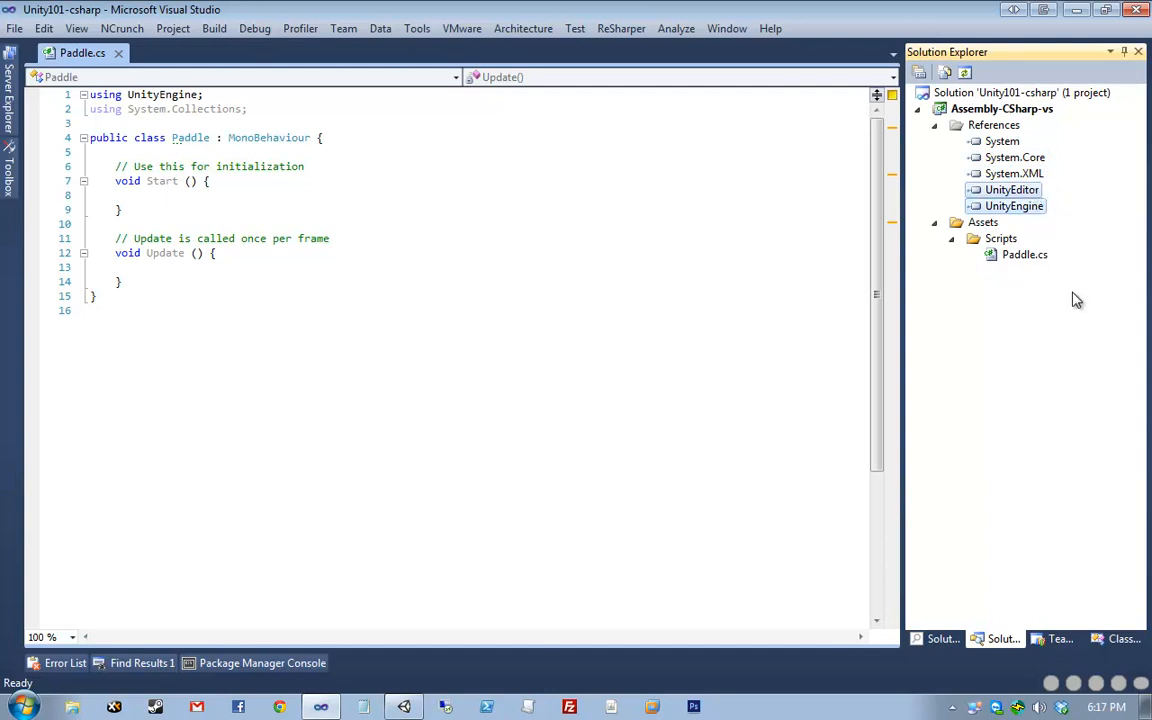
{"action": "left_click", "coordinate": [1020, 176]}
{"action": "double_click", "coordinate": [970, 125]}
- Select Paddle.cs under Assets > Scripts and restore Visual Studio to a smaller window
{"action": "left_click", "coordinate": [975, 141]}
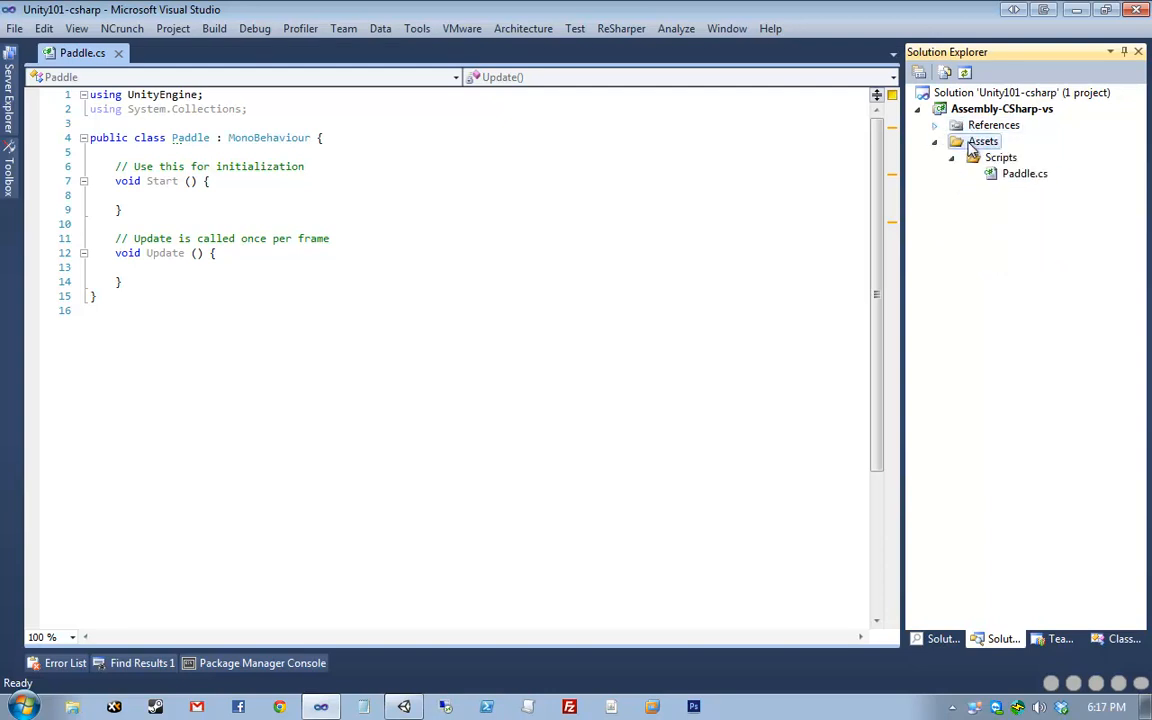
{"action": "left_click", "coordinate": [997, 160]}
{"action": "left_click", "coordinate": [1012, 174]}
{"action": "left_click", "coordinate": [990, 141]}
{"action": "left_click", "coordinate": [1003, 158]}
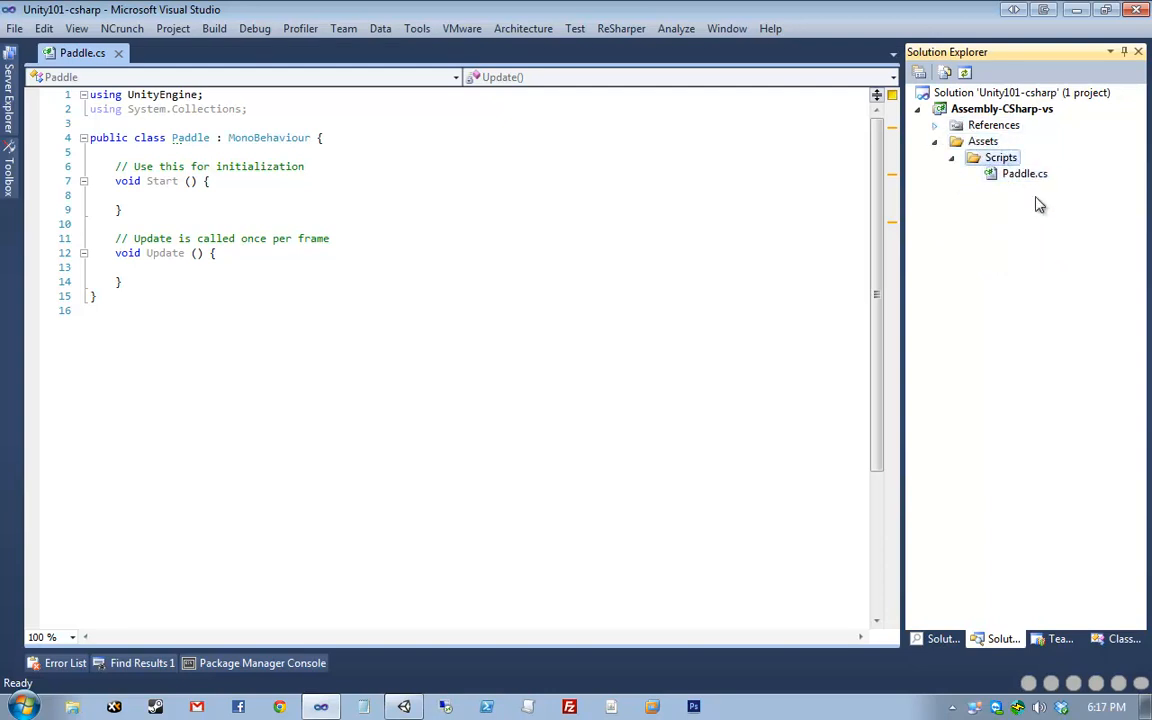
{"action": "left_click", "coordinate": [1025, 174]}
{"action": "double_click", "coordinate": [658, 21]}
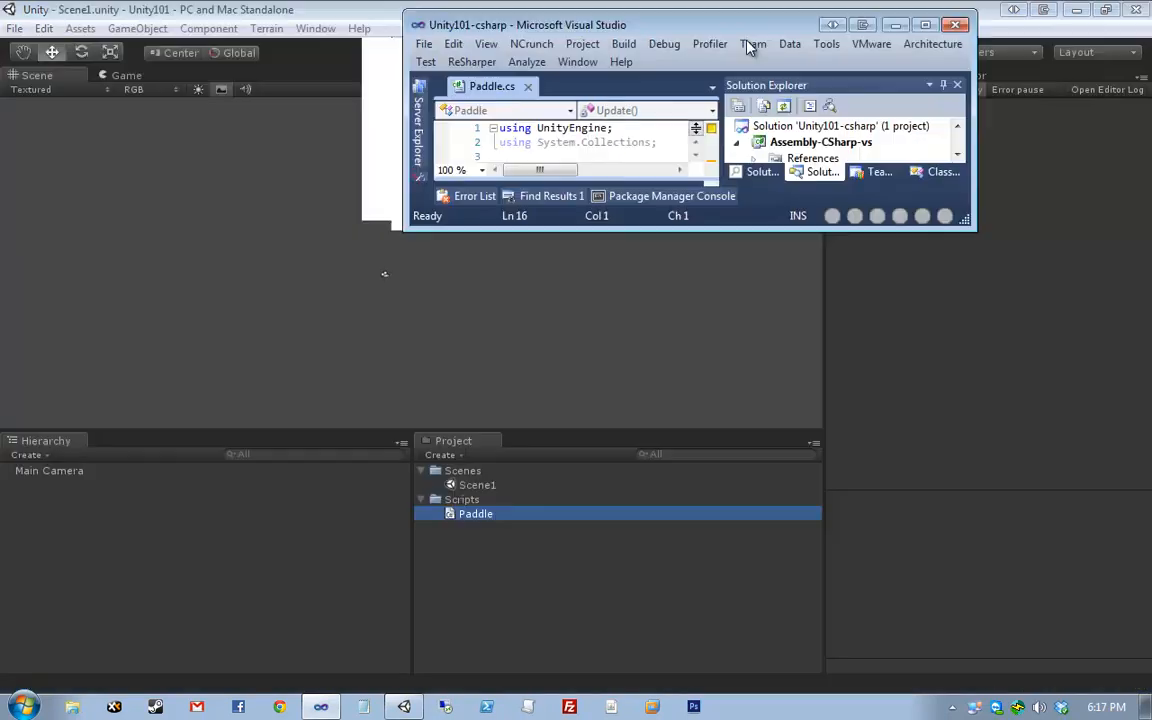
- Move Visual Studio aside and select Scene1, Paddle and the Scenes folder in Unity
{"action": "left_click_drag", "start_coordinate": [752, 47], "coordinate": [1151, 90]}
{"action": "left_click", "coordinate": [484, 514]}
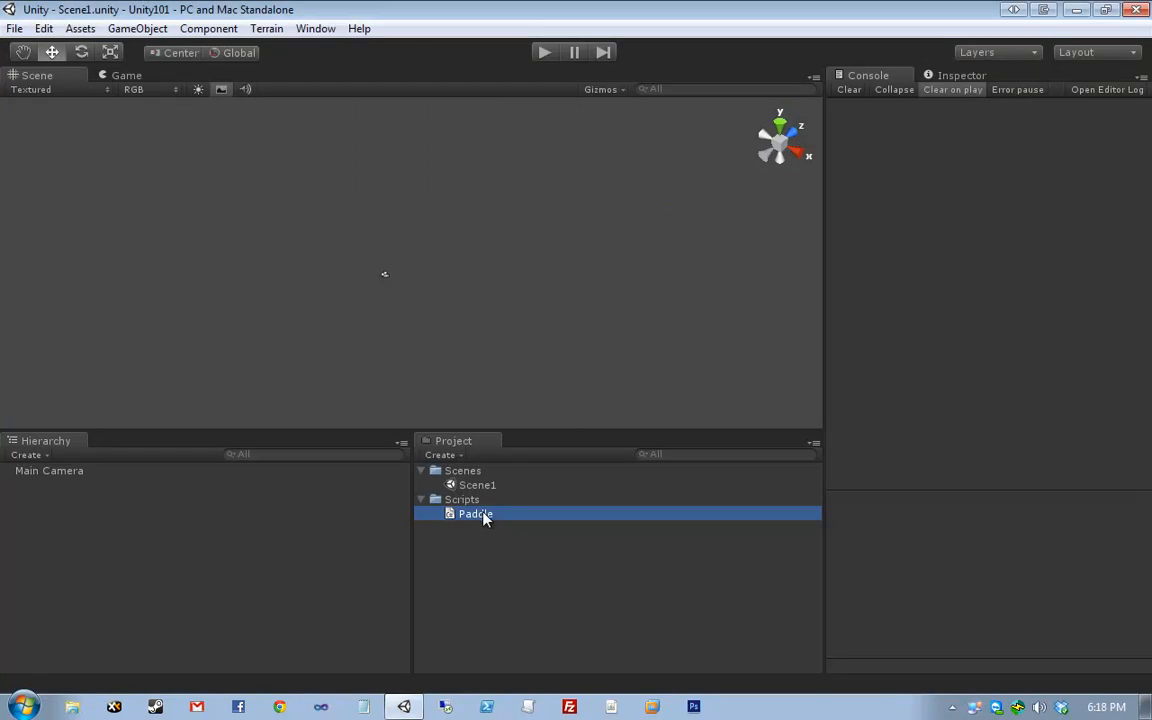
{"action": "left_click", "coordinate": [484, 481]}
{"action": "left_click", "coordinate": [484, 513]}
{"action": "left_click", "coordinate": [492, 486]}
{"action": "left_click", "coordinate": [505, 514]}
{"action": "left_click", "coordinate": [449, 473]}
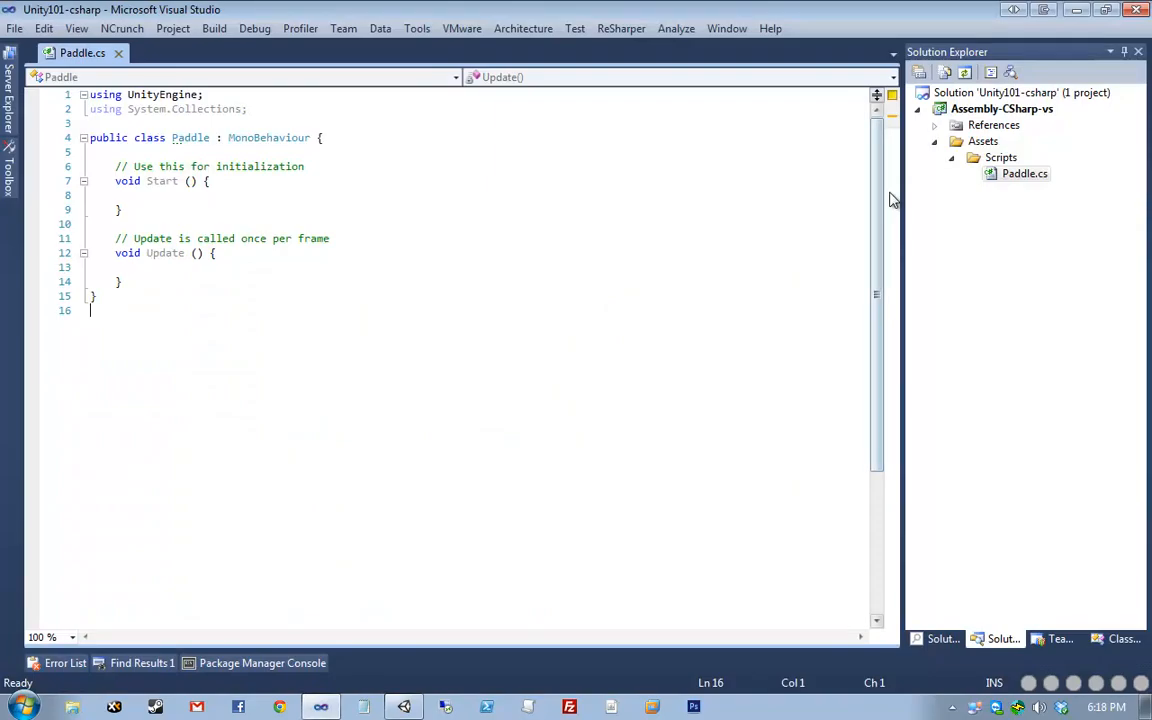
- Toggle Show All Files to view Scene1.unity, reopen Paddle.cs, and bring up Assembly-CSharp-vs options
{"action": "left_click", "coordinate": [946, 74]}
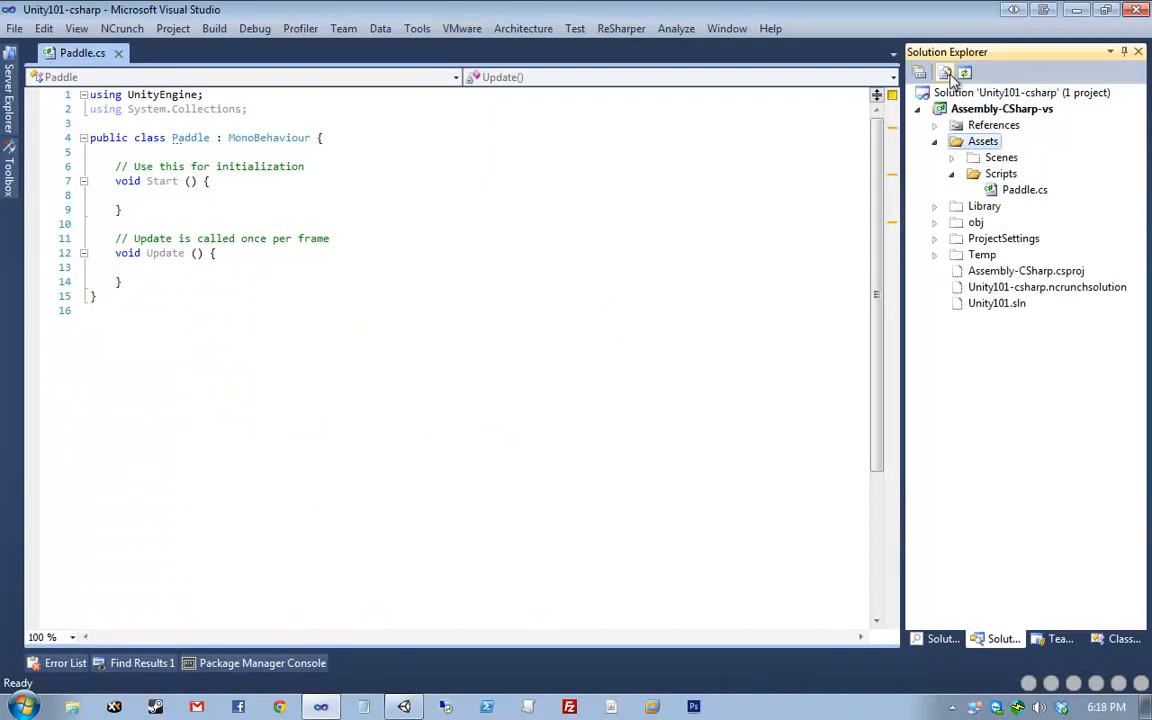
{"action": "left_click", "coordinate": [951, 157]}
{"action": "left_click", "coordinate": [1005, 174]}
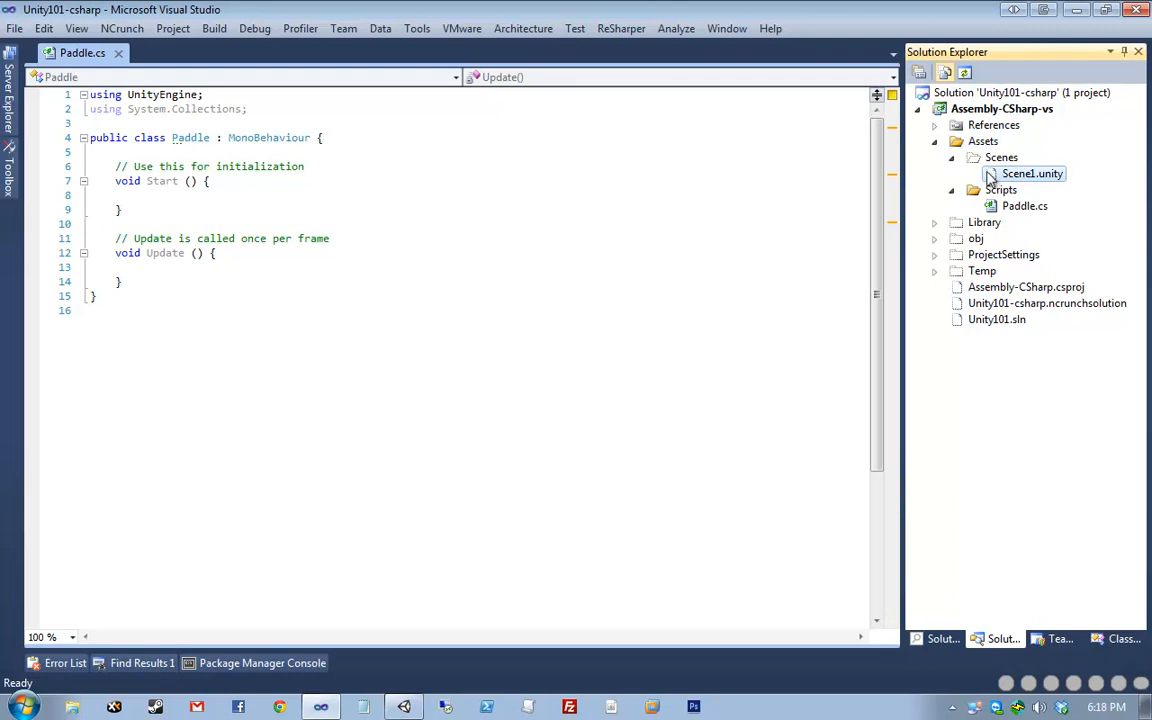
{"action": "left_click", "coordinate": [955, 80]}
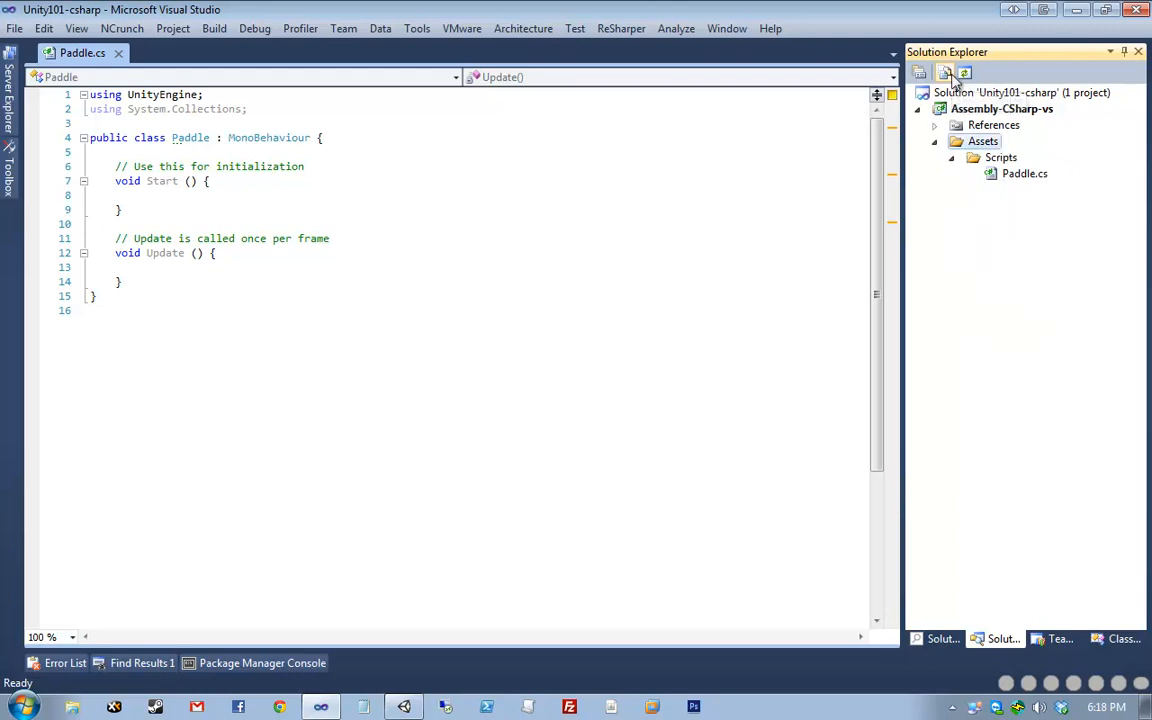
{"action": "double_click", "coordinate": [997, 176]}
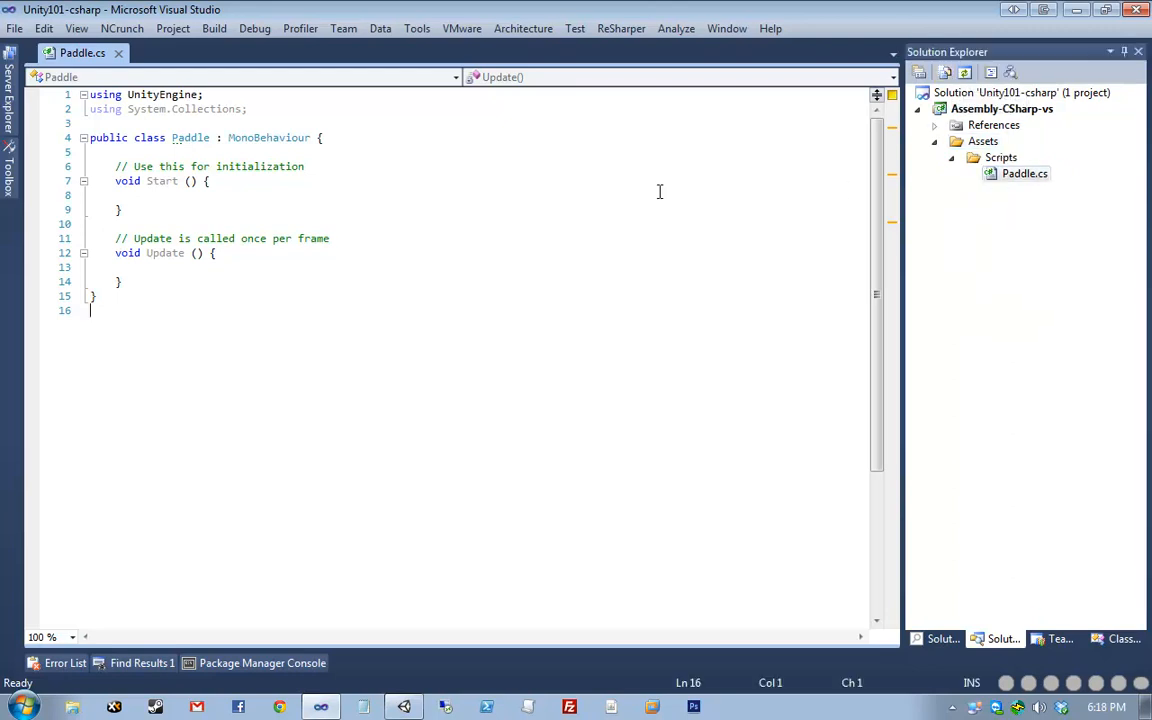
{"action": "left_click_drag", "start_coordinate": [361, 378], "coordinate": [372, 153]}
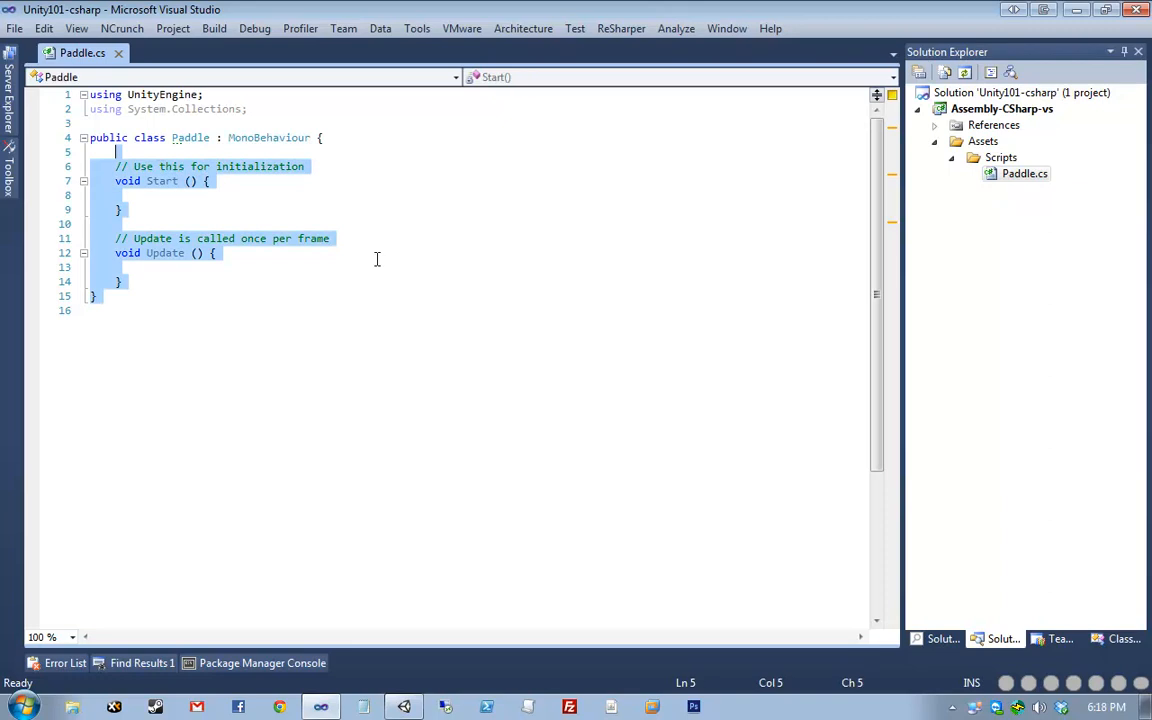
{"action": "left_click", "coordinate": [376, 258]}
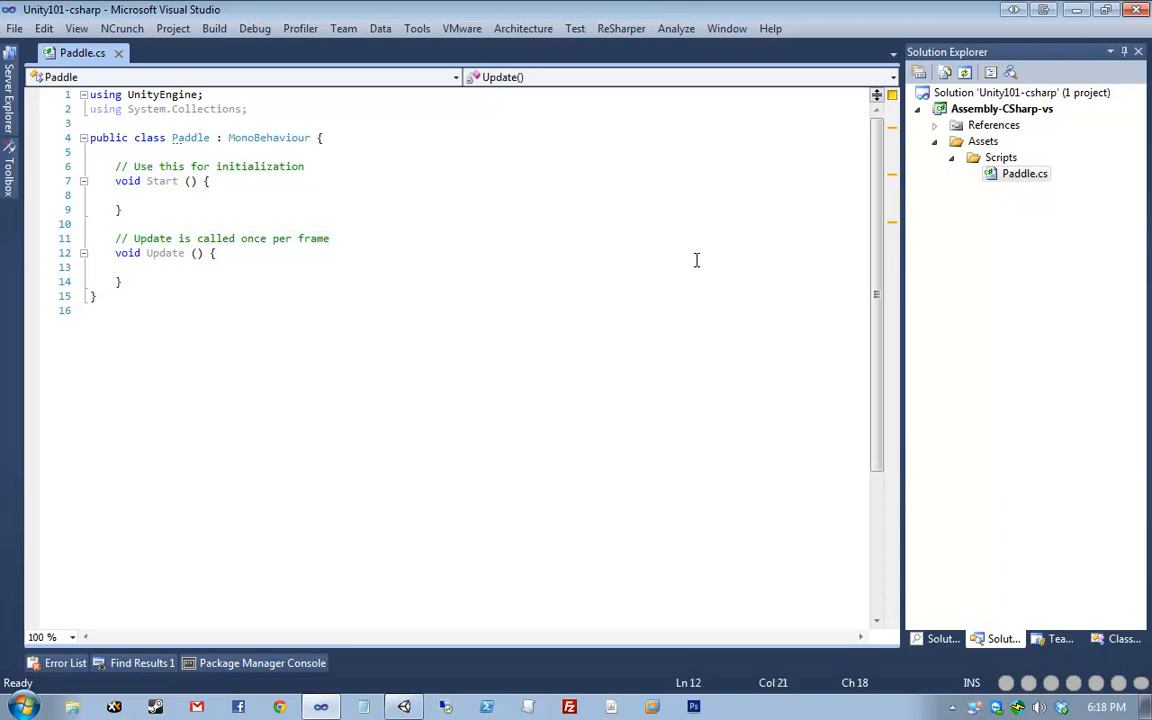
{"action": "right_click", "coordinate": [1020, 118]}
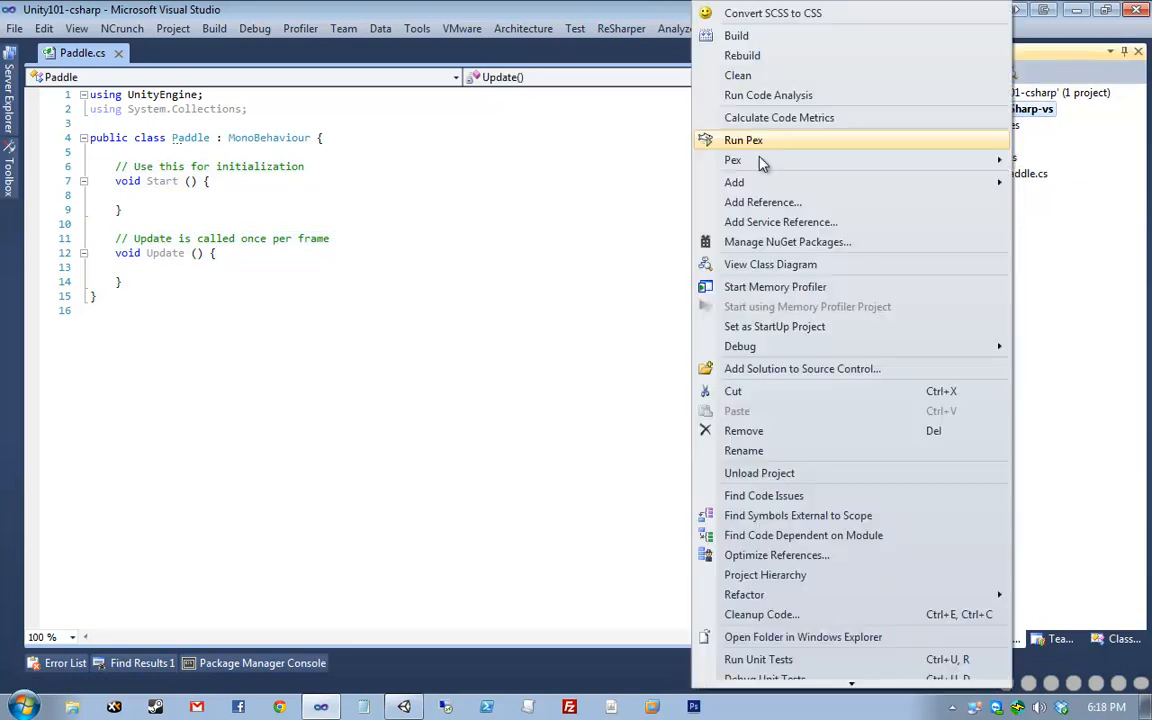
- Open the project folder in Explorer and select the Unity101.sln and .csproj files
{"action": "left_click", "coordinate": [802, 636]}
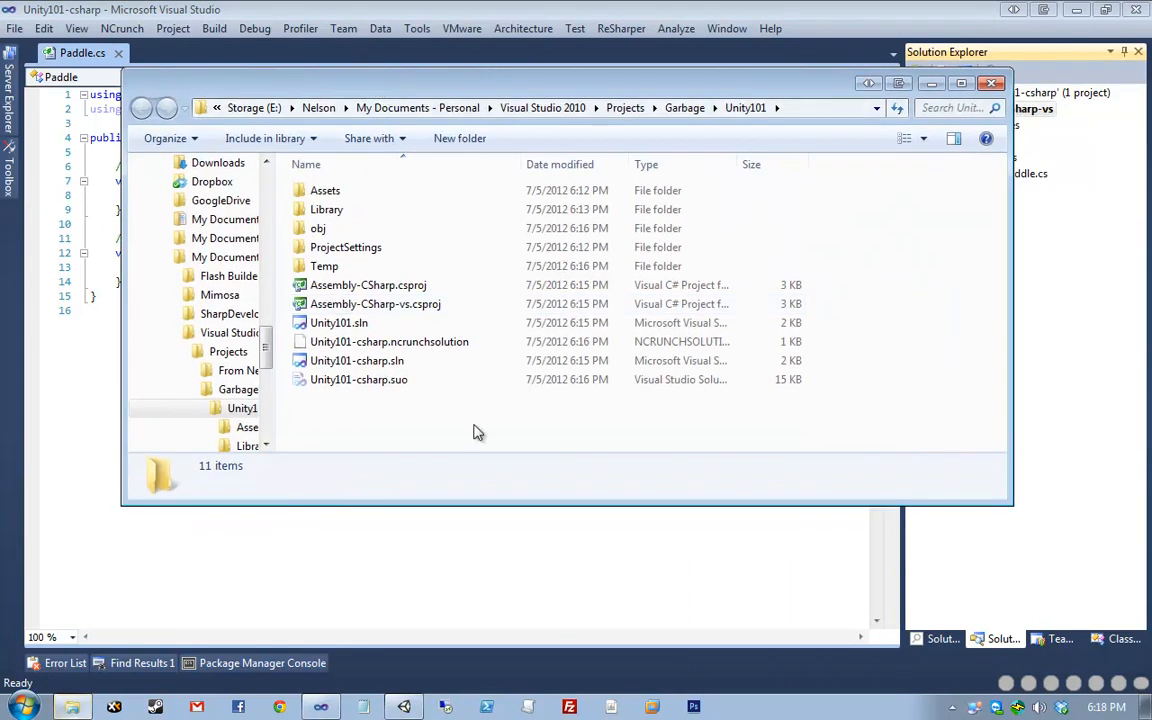
{"action": "left_click_drag", "start_coordinate": [364, 415], "coordinate": [326, 280]}
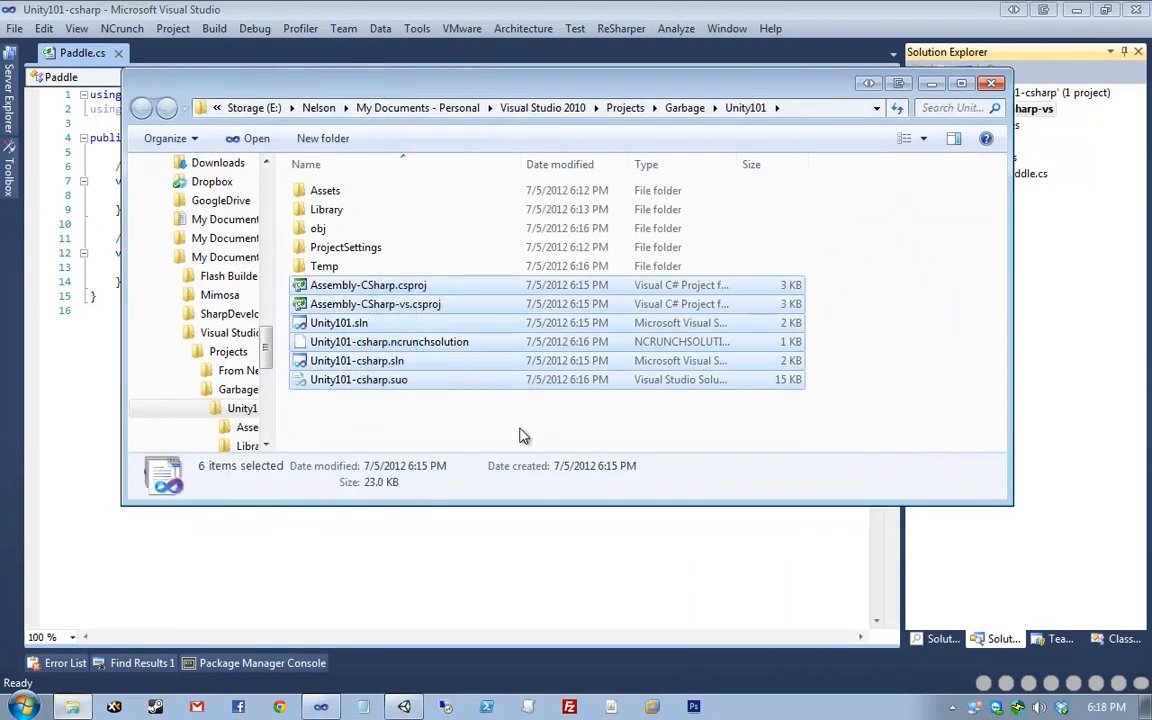
{"action": "left_click", "coordinate": [400, 323]}
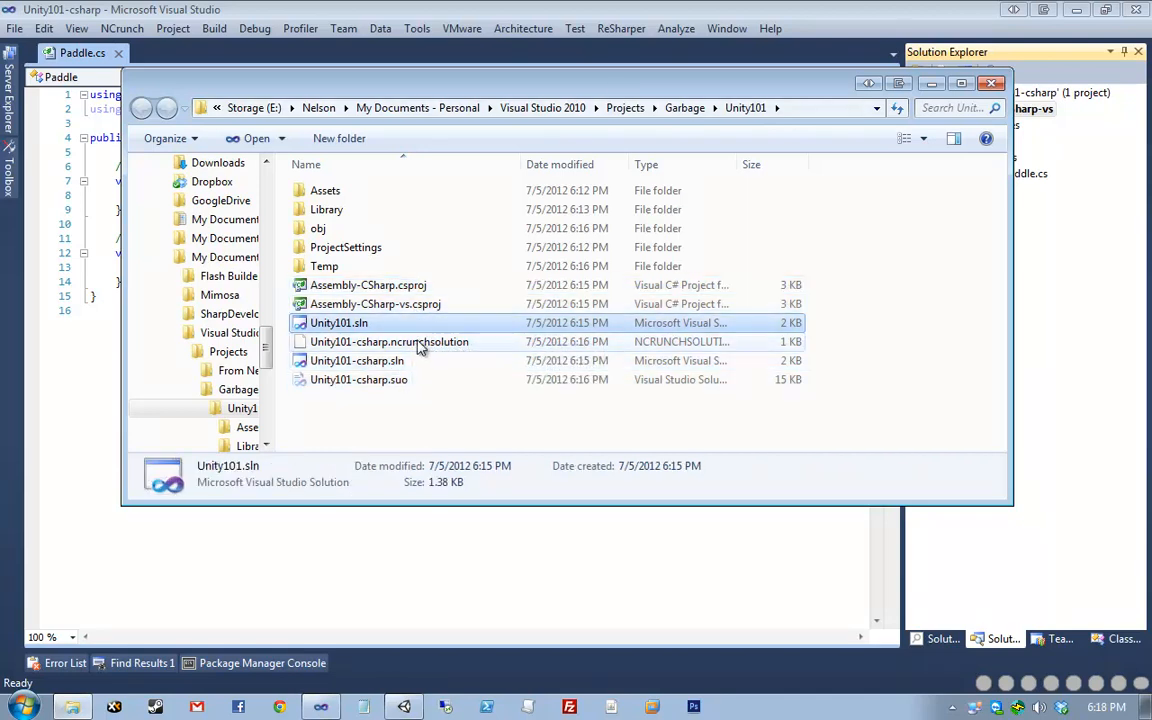
{"action": "left_click", "coordinate": [447, 287]}
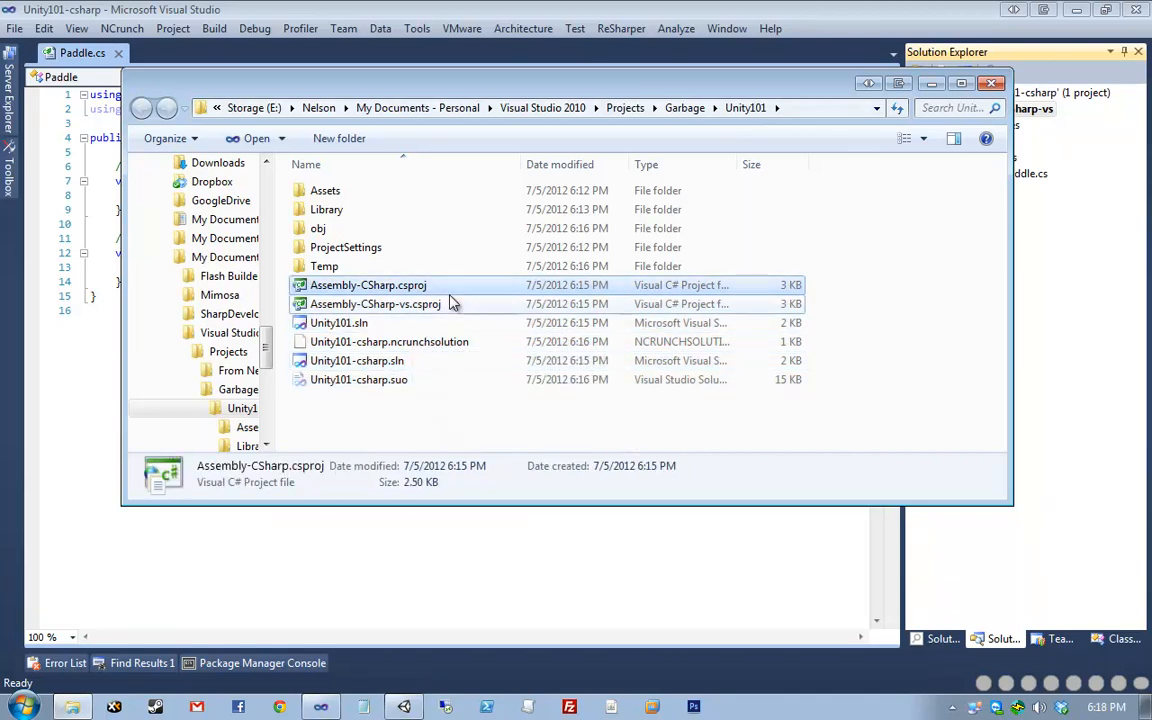
{"action": "left_click", "coordinate": [410, 305]}
- Reselect the six solution and project files, then return to the Paddle.cs code editor
{"action": "left_click", "coordinate": [991, 84]}
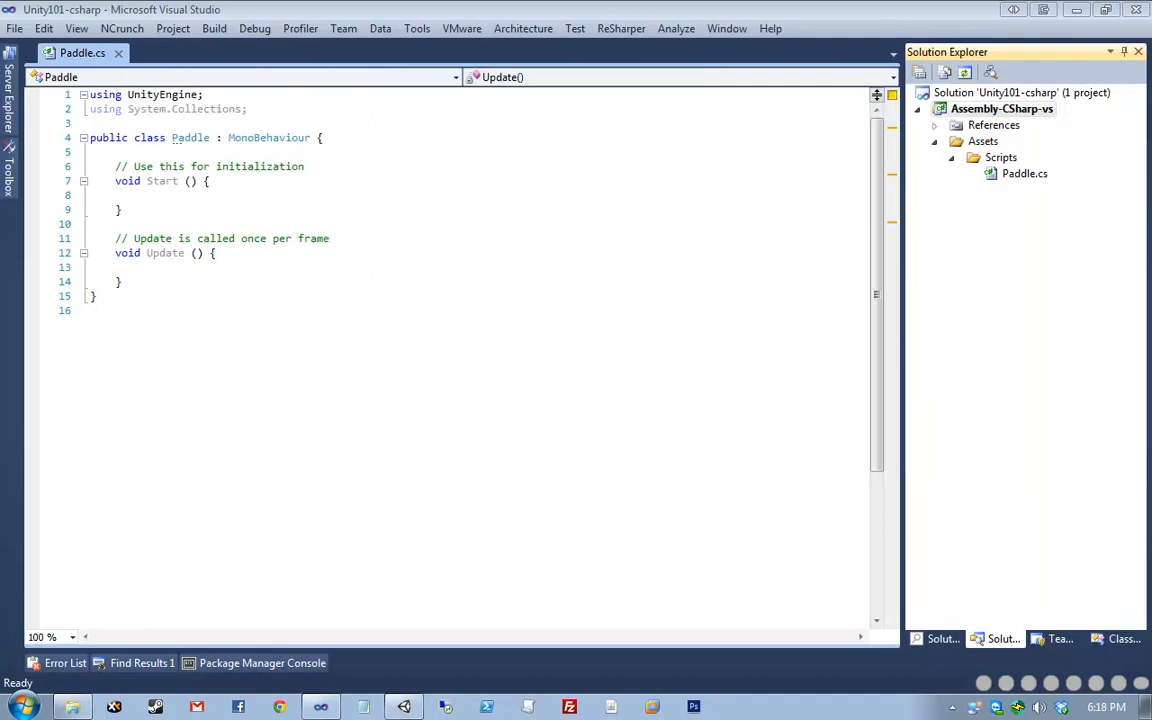
{"action": "left_click", "coordinate": [1012, 176]}
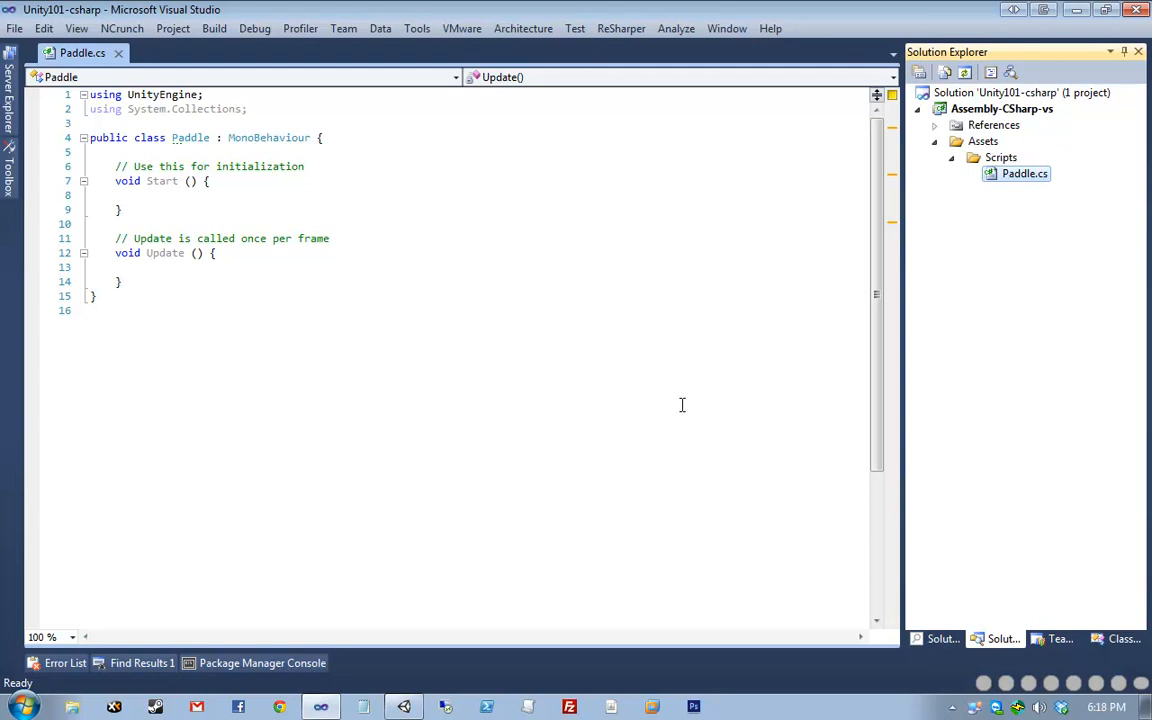
{"action": "left_click_drag", "start_coordinate": [1151, 220], "coordinate": [329, 227]}
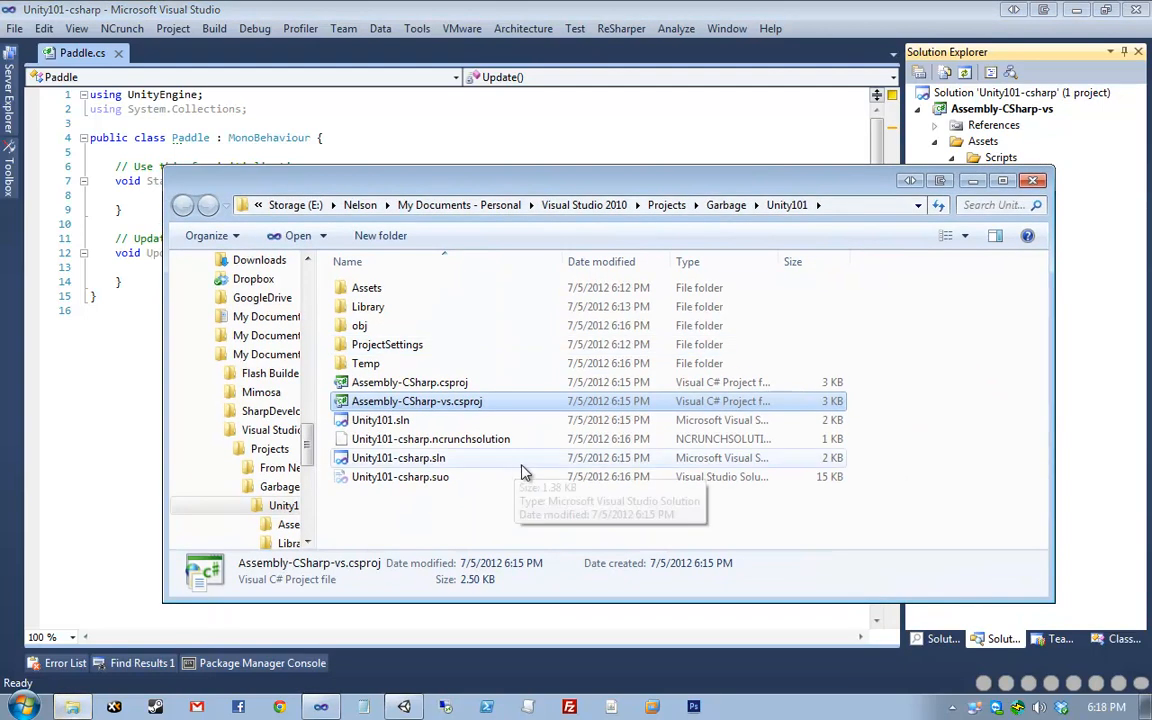
{"action": "left_click_drag", "start_coordinate": [505, 390], "coordinate": [597, 527]}
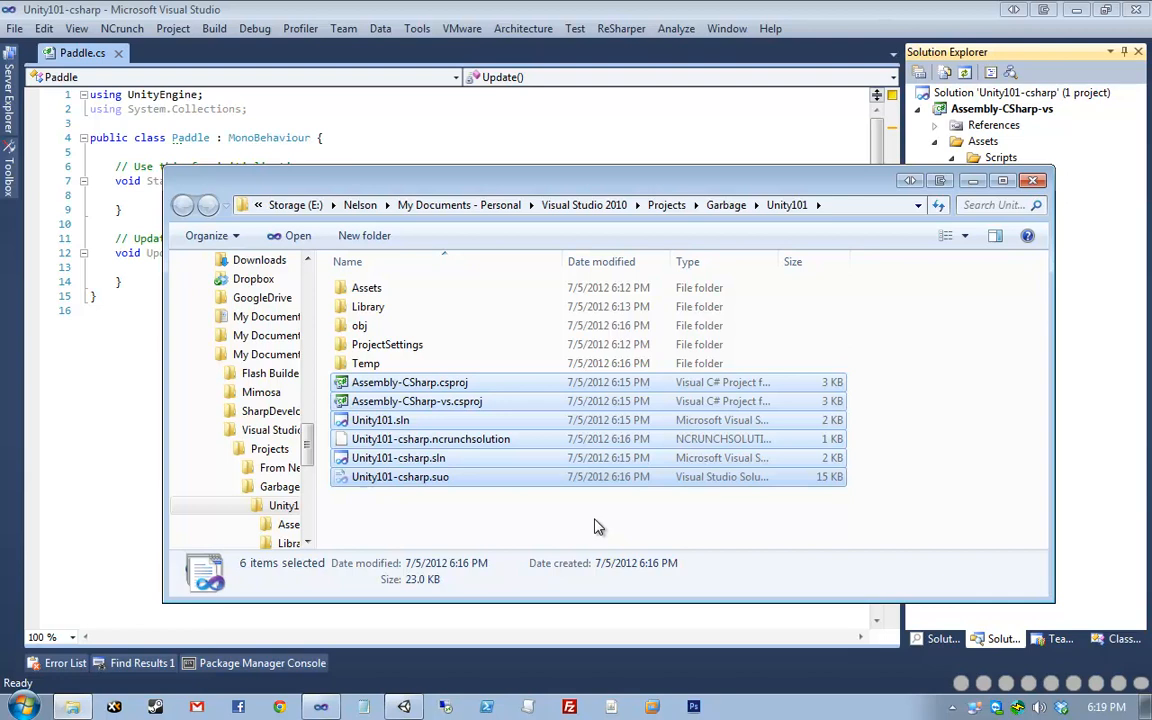
{"action": "left_click", "coordinate": [620, 106]}
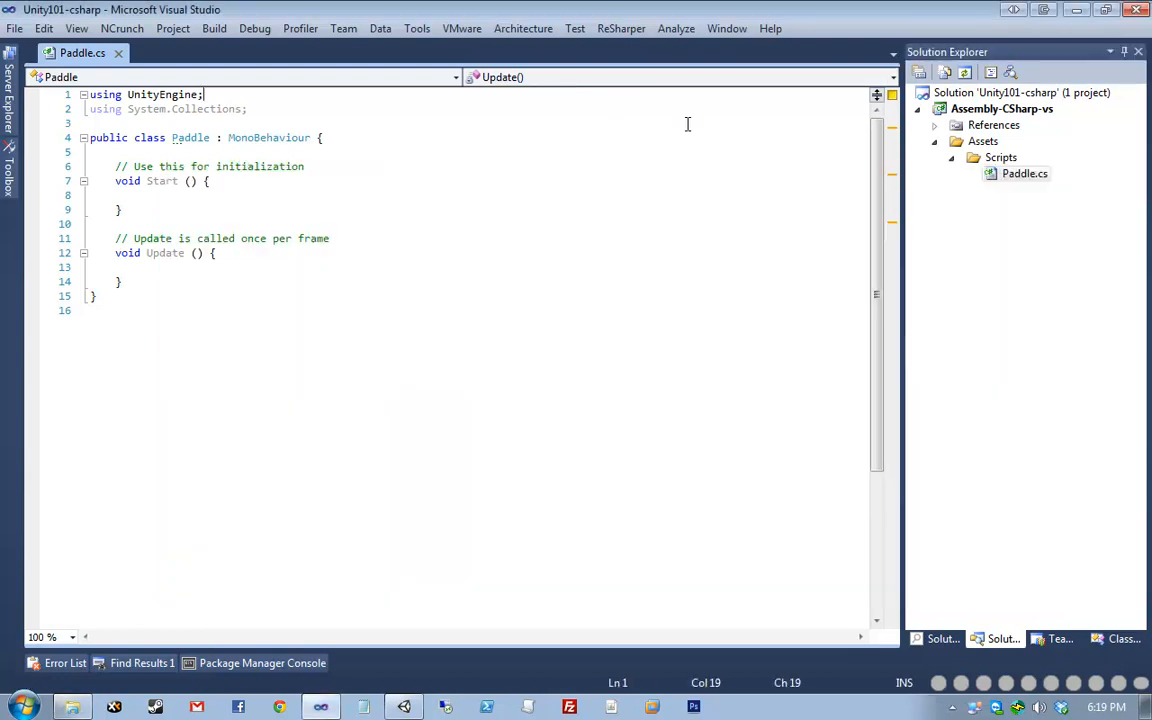
- Expand References under Assembly-CSharp-vs to show System, System.Core, System.XML, UnityEditor and UnityEngine
{"action": "left_click", "coordinate": [965, 110]}
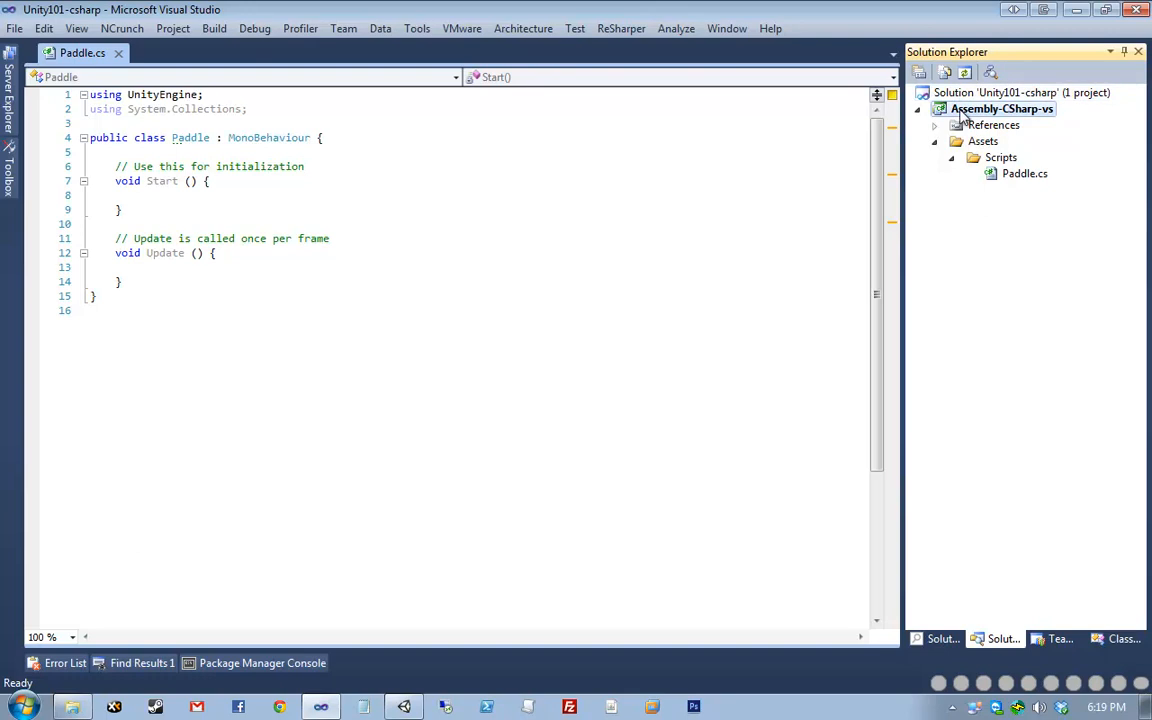
{"action": "left_click", "coordinate": [935, 126]}
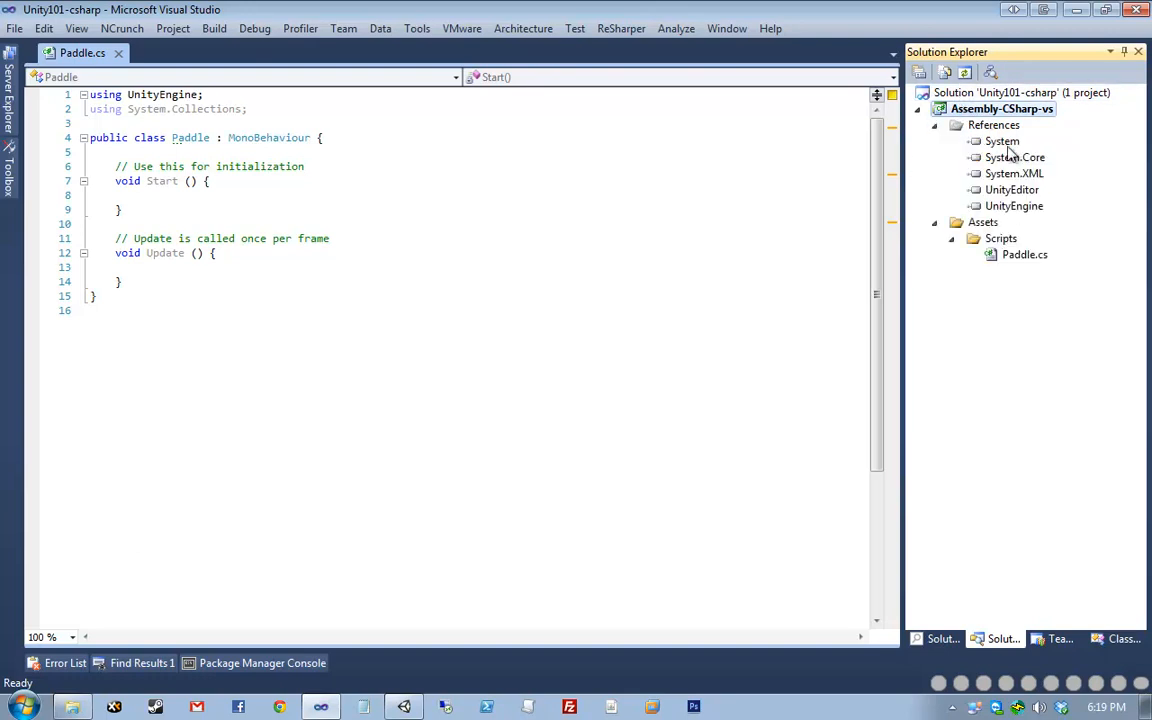
{"action": "left_click", "coordinate": [1000, 127]}
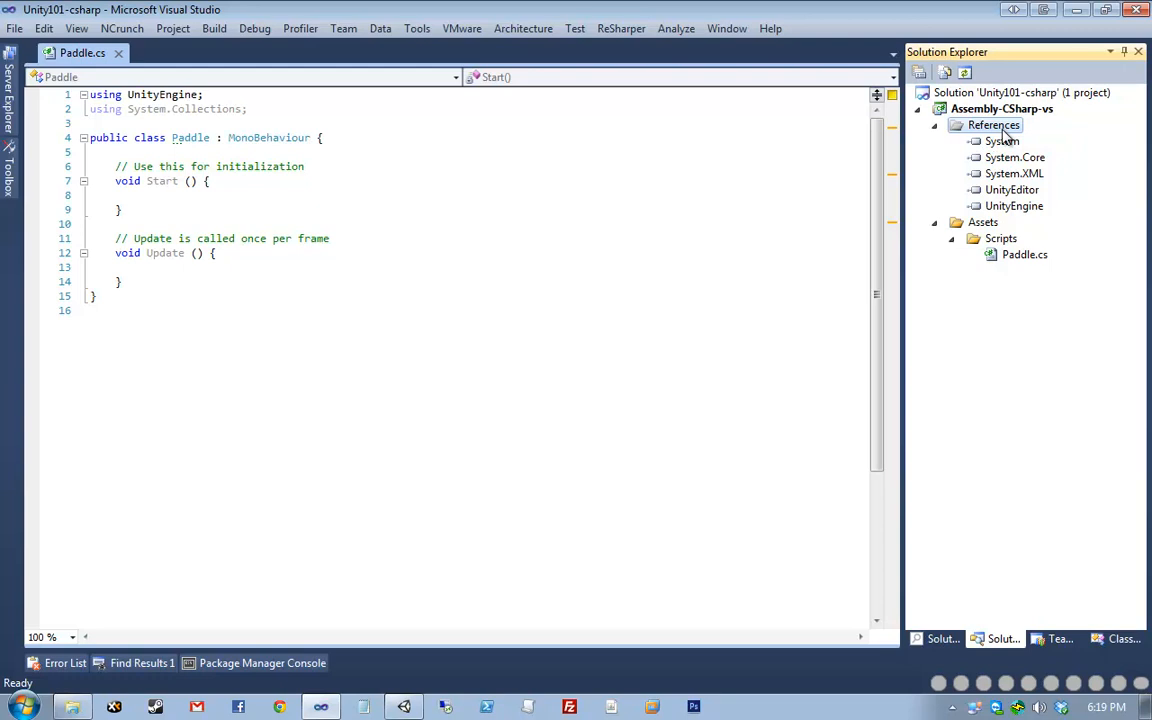
{"action": "right_click", "coordinate": [1000, 128]}
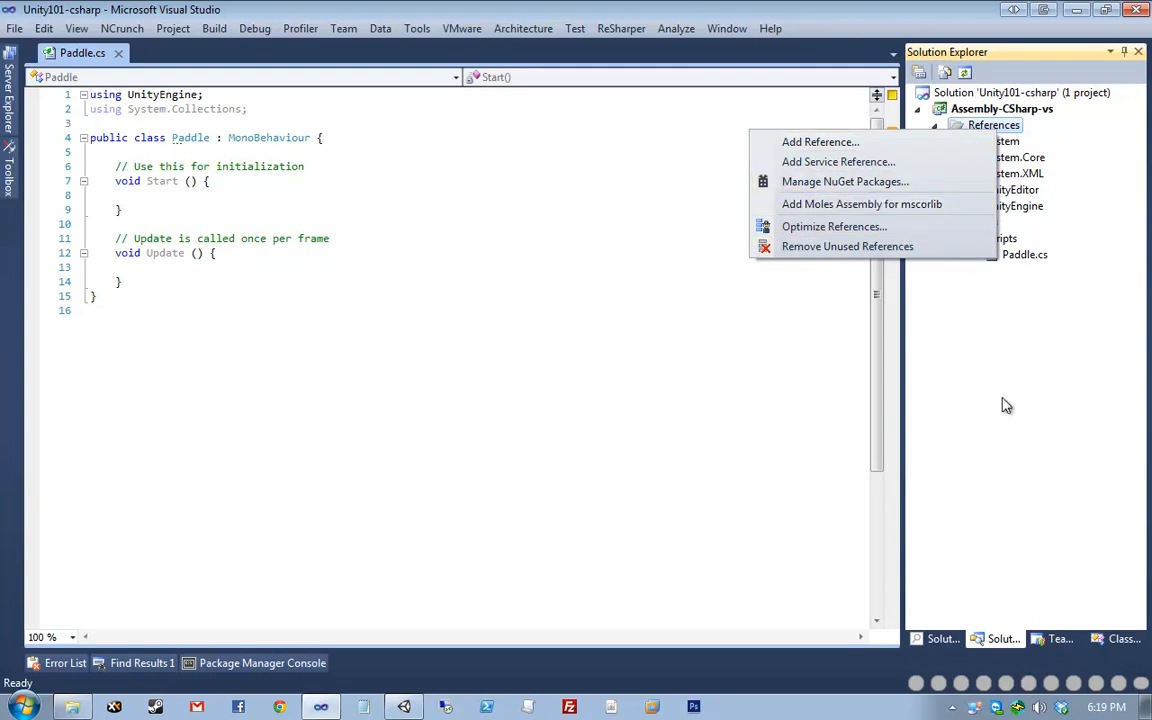
{"action": "left_click", "coordinate": [991, 332]}
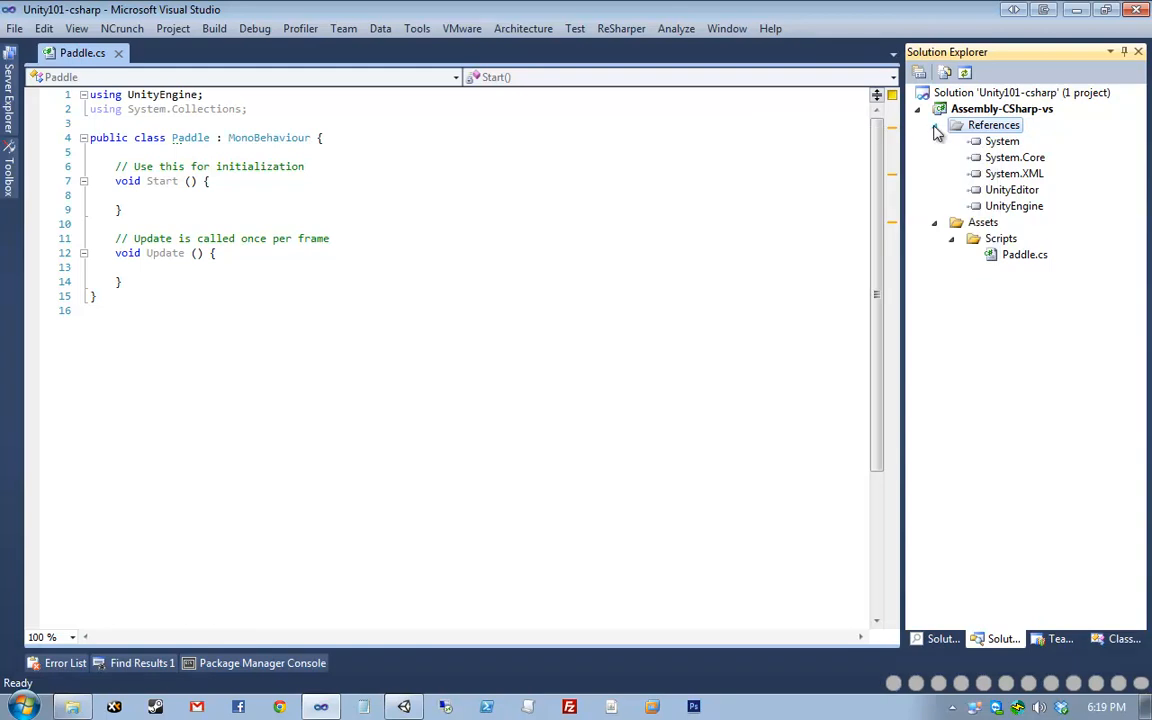
- Check the Assembly-CSharp-vs properties (.NET Framework 3.5, Class Library), then close the page
{"action": "right_click", "coordinate": [962, 108]}
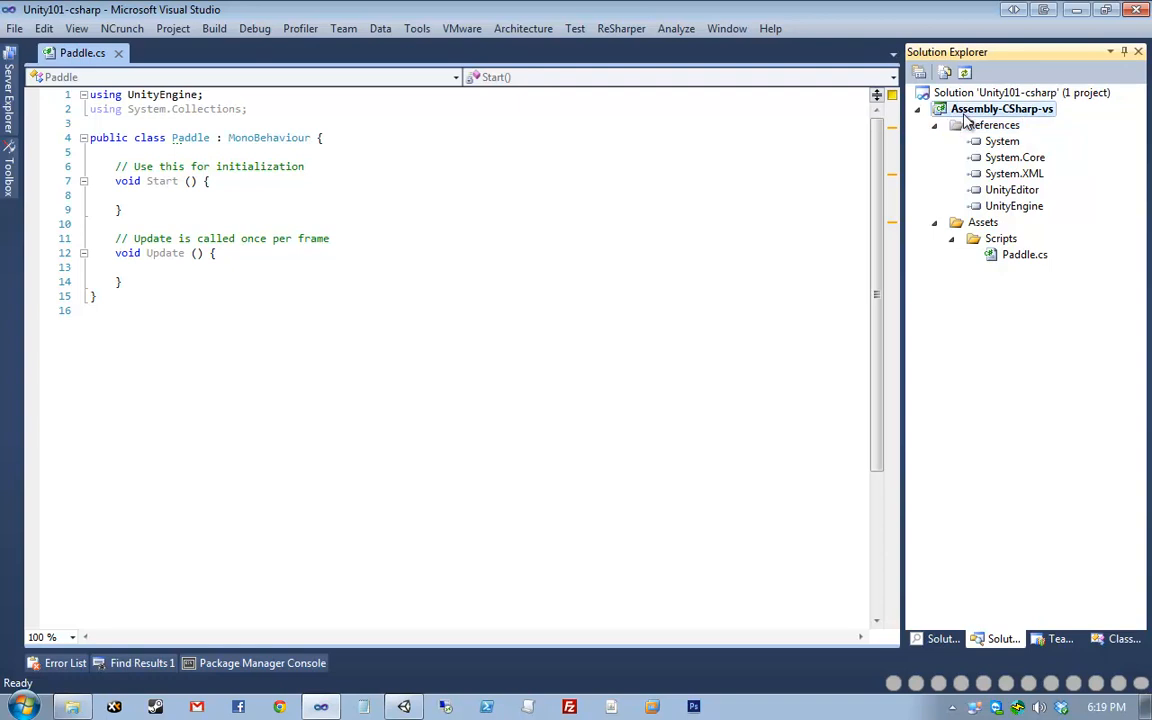
{"action": "left_click", "coordinate": [768, 672]}
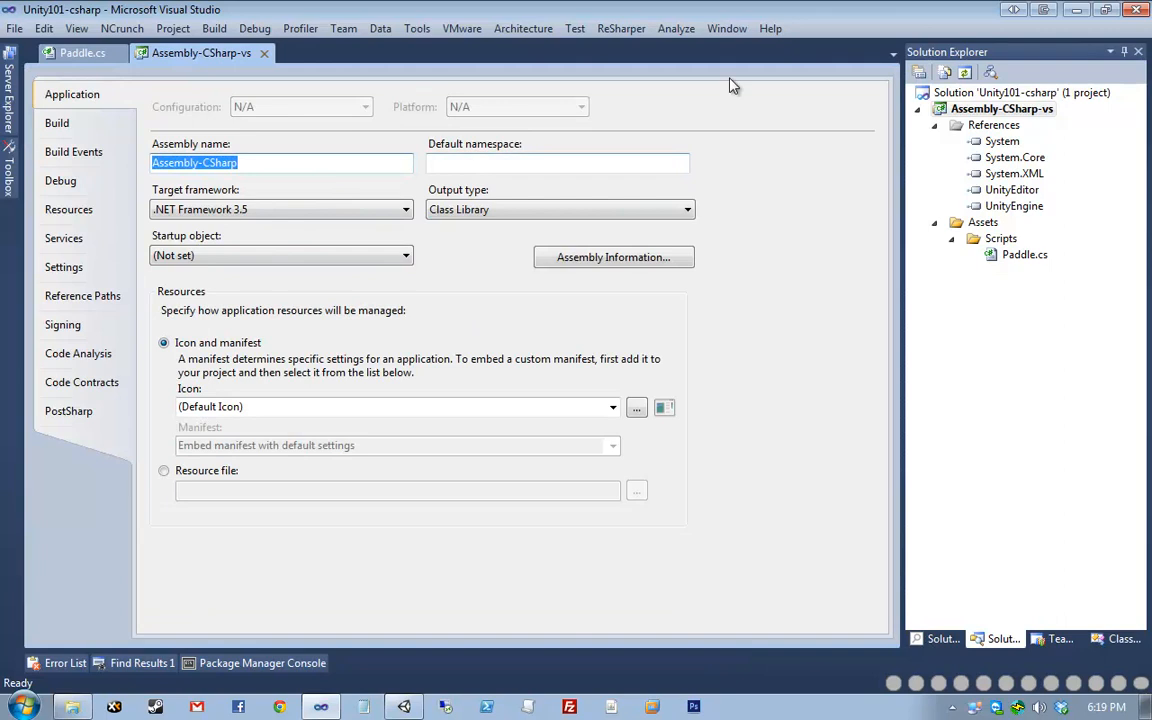
{"action": "middle_click", "coordinate": [216, 50]}
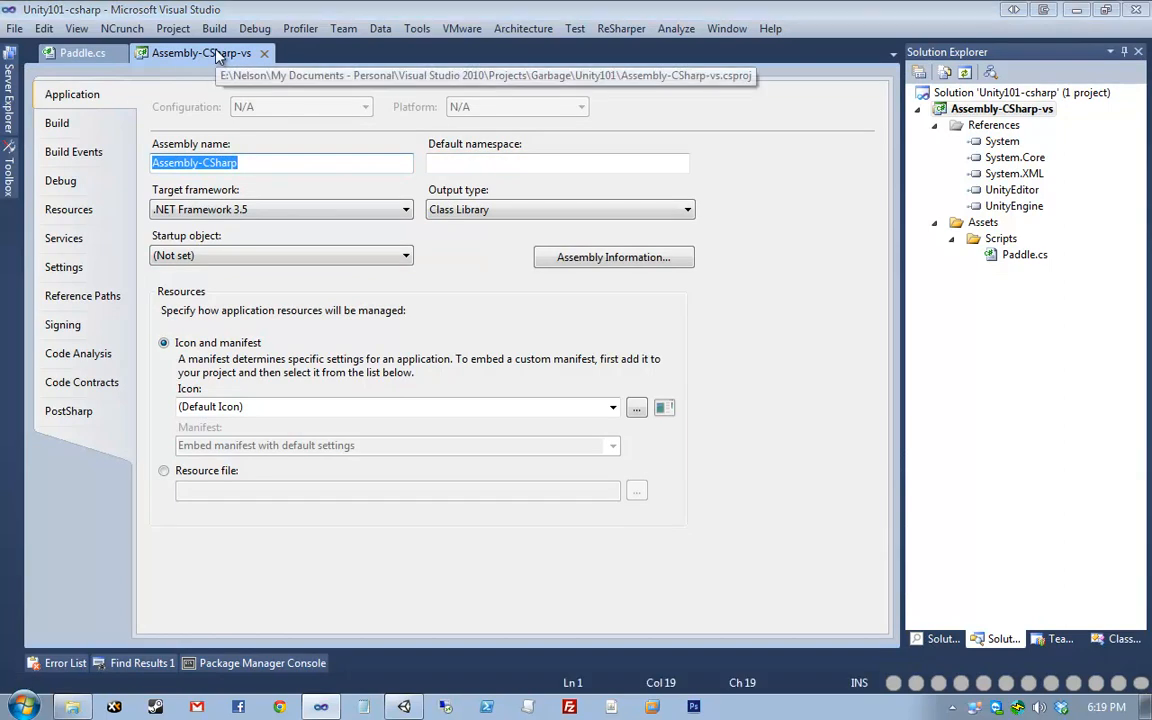
- Select Assembly-CSharp-vs.csproj and Unity101.sln in the Unity101 folder and move its window right
{"action": "left_click", "coordinate": [86, 704]}
{"action": "left_click", "coordinate": [543, 527]}
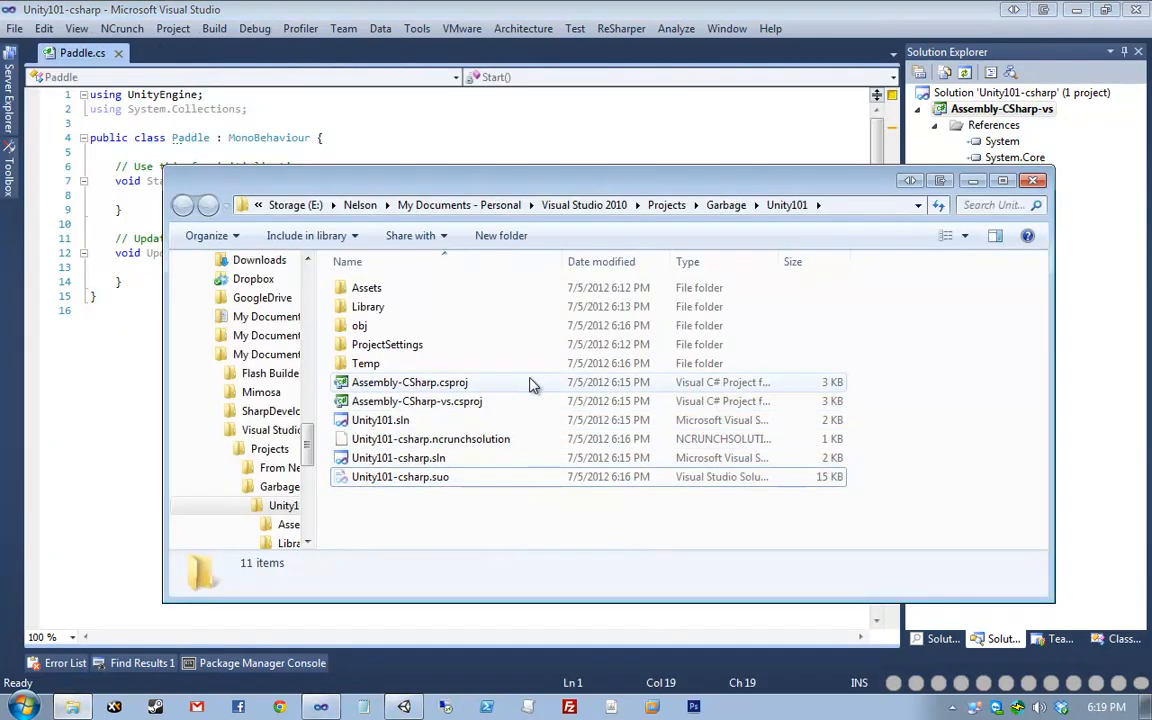
{"action": "left_click", "coordinate": [536, 404]}
{"action": "left_click", "coordinate": [560, 421], "text": "ctrl"}
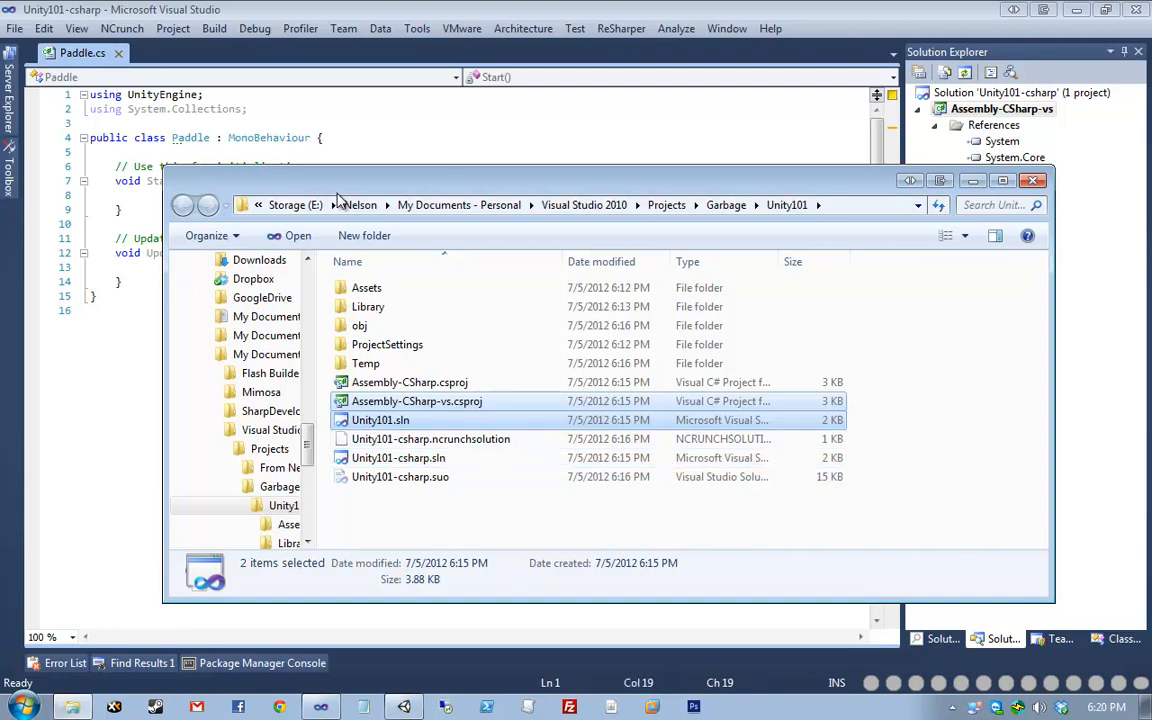
{"action": "left_click_drag", "start_coordinate": [341, 192], "coordinate": [633, 182]}
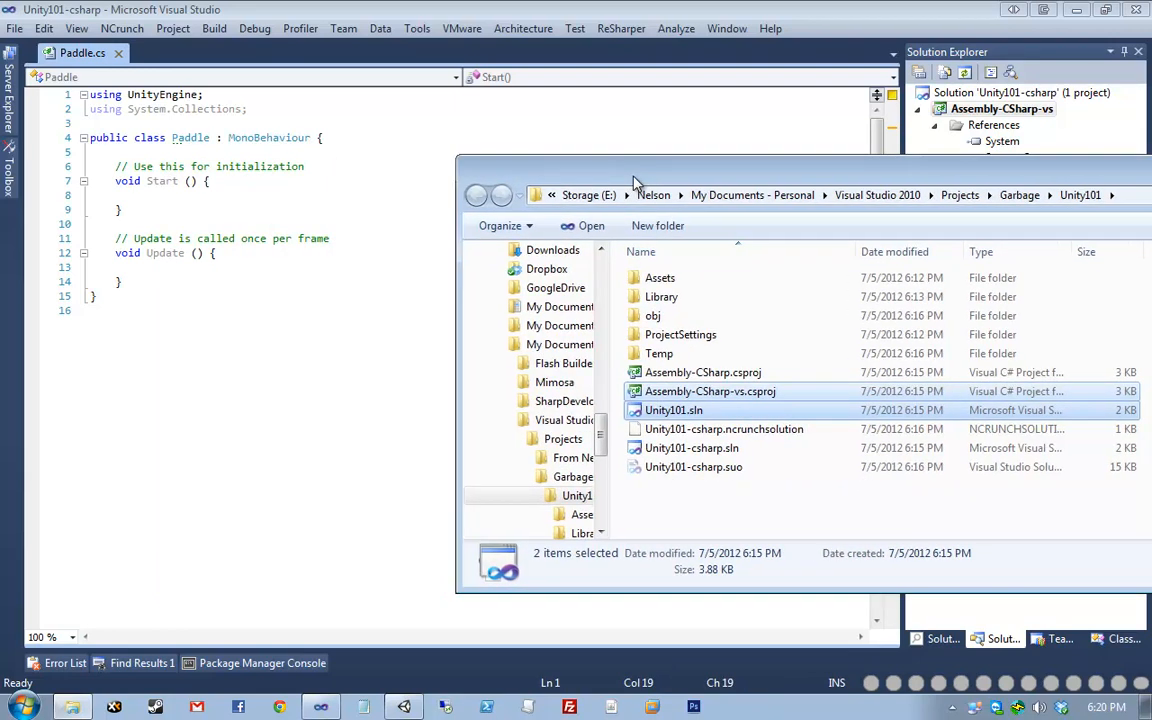
{"action": "left_click", "coordinate": [200, 310]}
- Reopen Paddle.cs, collapse References, and drag the Unity101 folder window off to the right
{"action": "left_click", "coordinate": [1004, 257]}
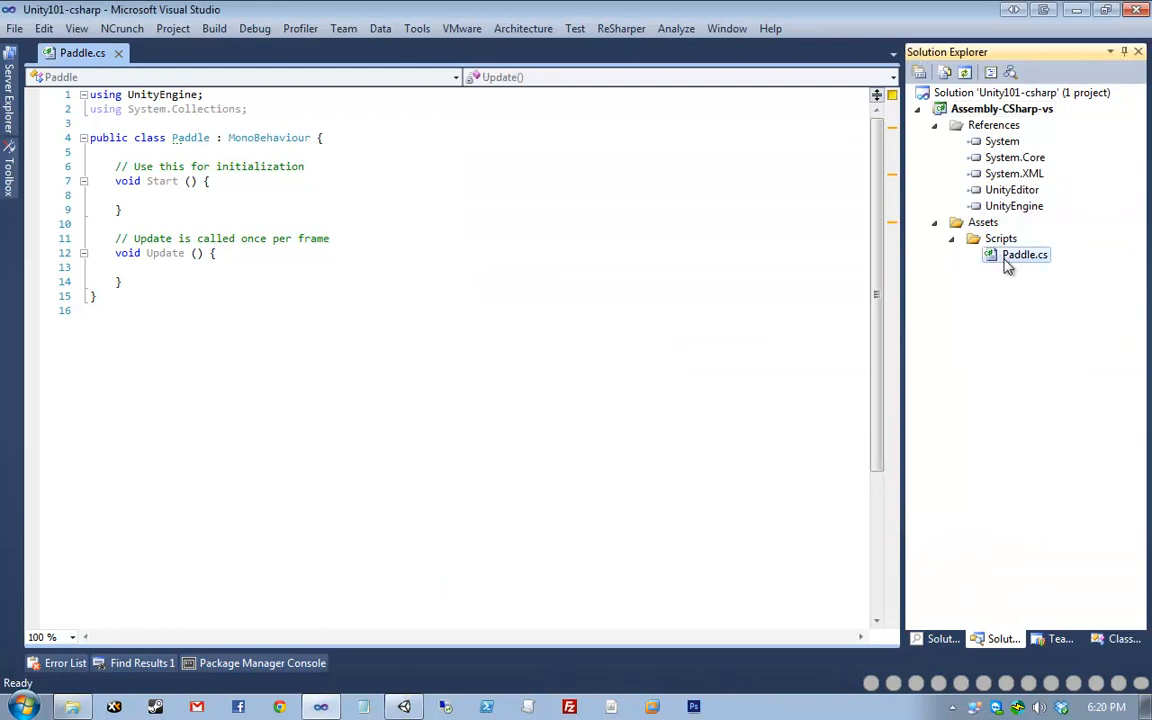
{"action": "double_click", "coordinate": [1002, 257]}
{"action": "left_click", "coordinate": [981, 222]}
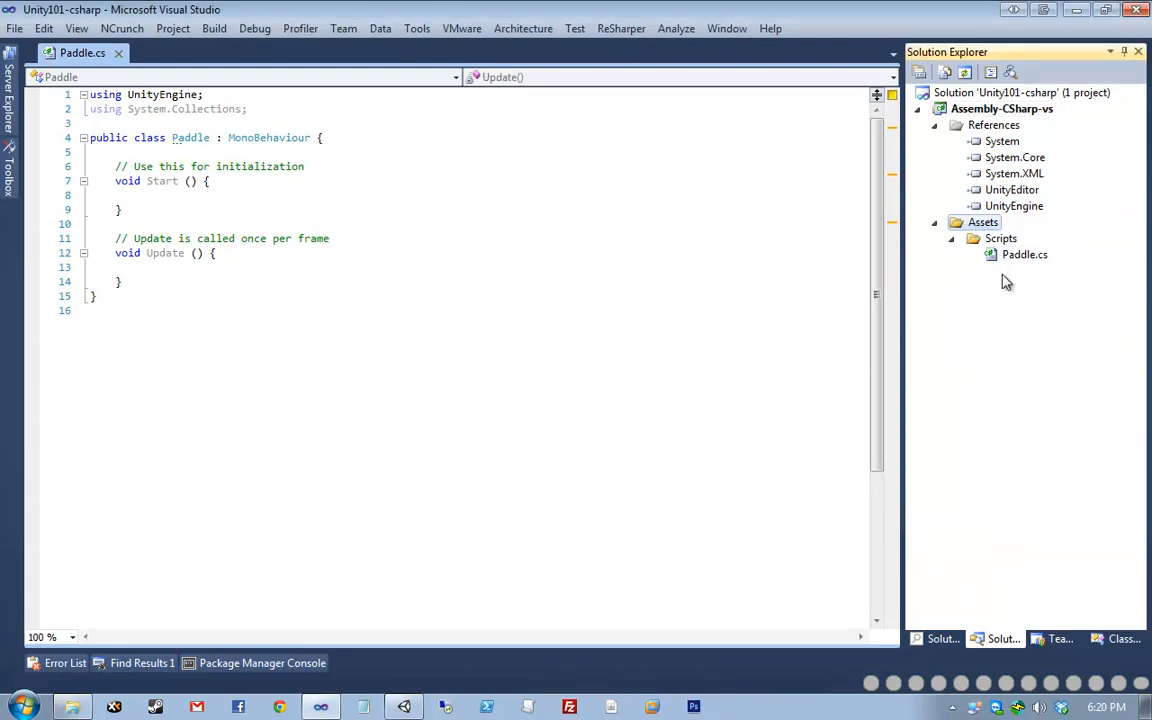
{"action": "left_click", "coordinate": [934, 125]}
{"action": "left_click", "coordinate": [573, 377]}
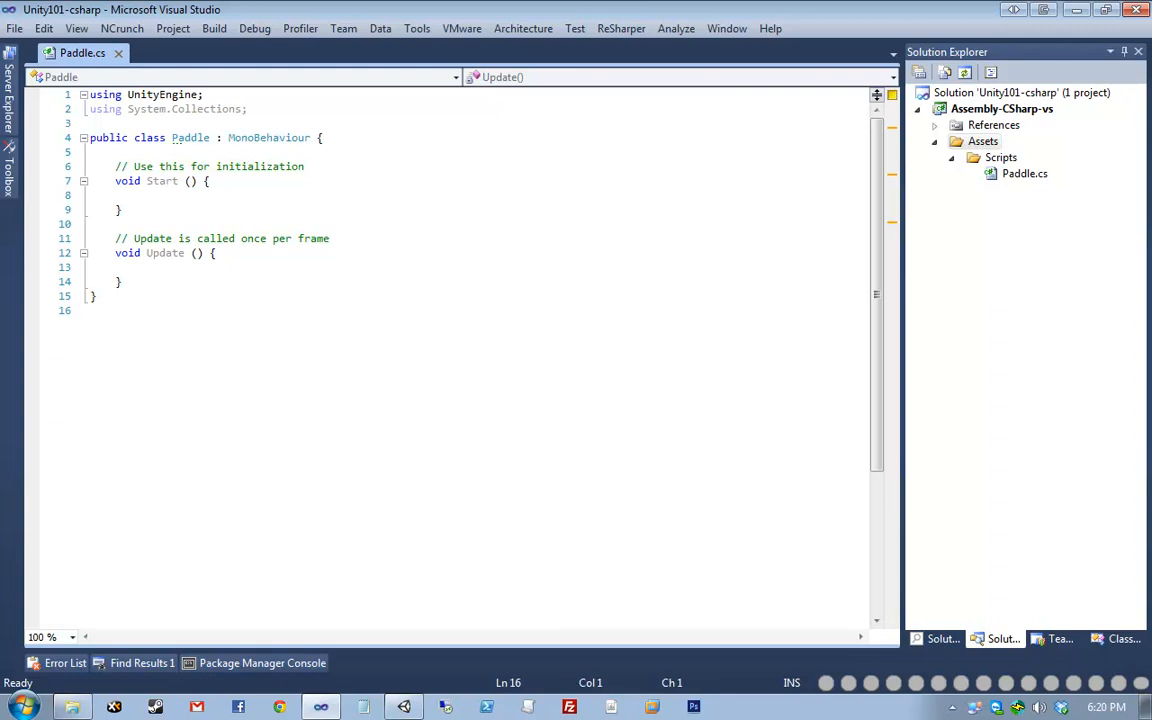
{"action": "left_click_drag", "start_coordinate": [530, 175], "coordinate": [769, 236]}
- Run Sync MonoDevelop Project from Unity's Project panel context menu
{"action": "mouse_move", "coordinate": [407, 707]}
{"action": "left_click", "coordinate": [383, 657]}
{"action": "right_click", "coordinate": [476, 591]}
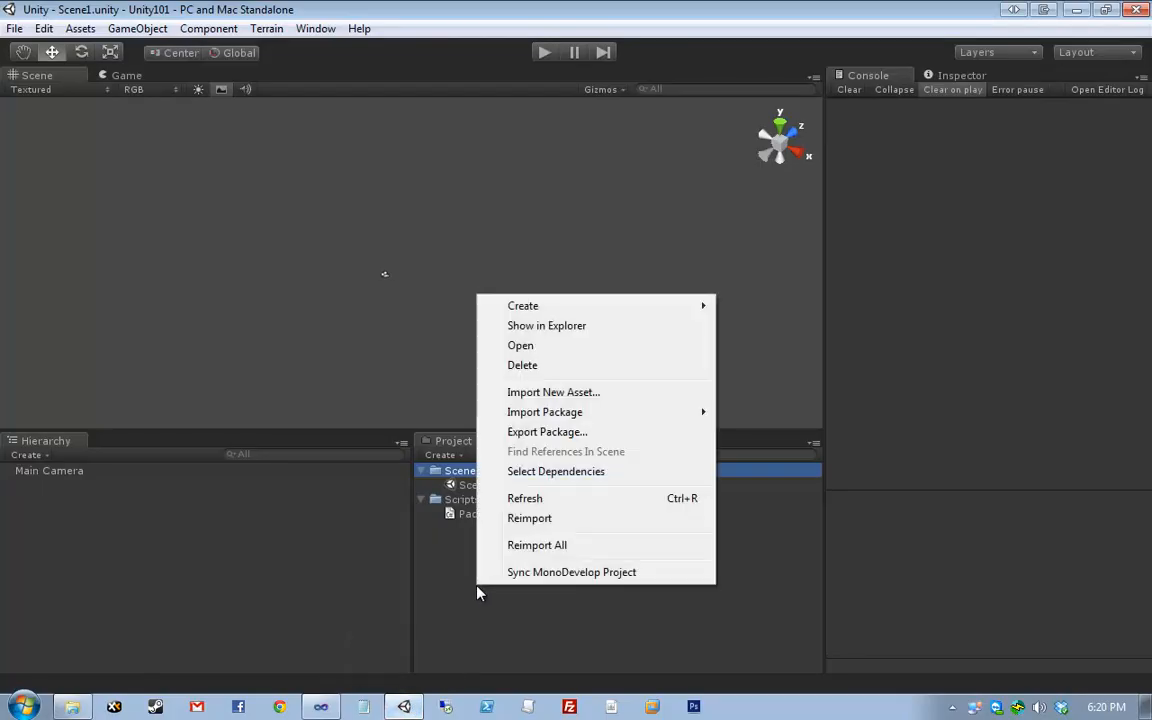
{"action": "left_click", "coordinate": [530, 625]}
{"action": "right_click", "coordinate": [468, 555]}
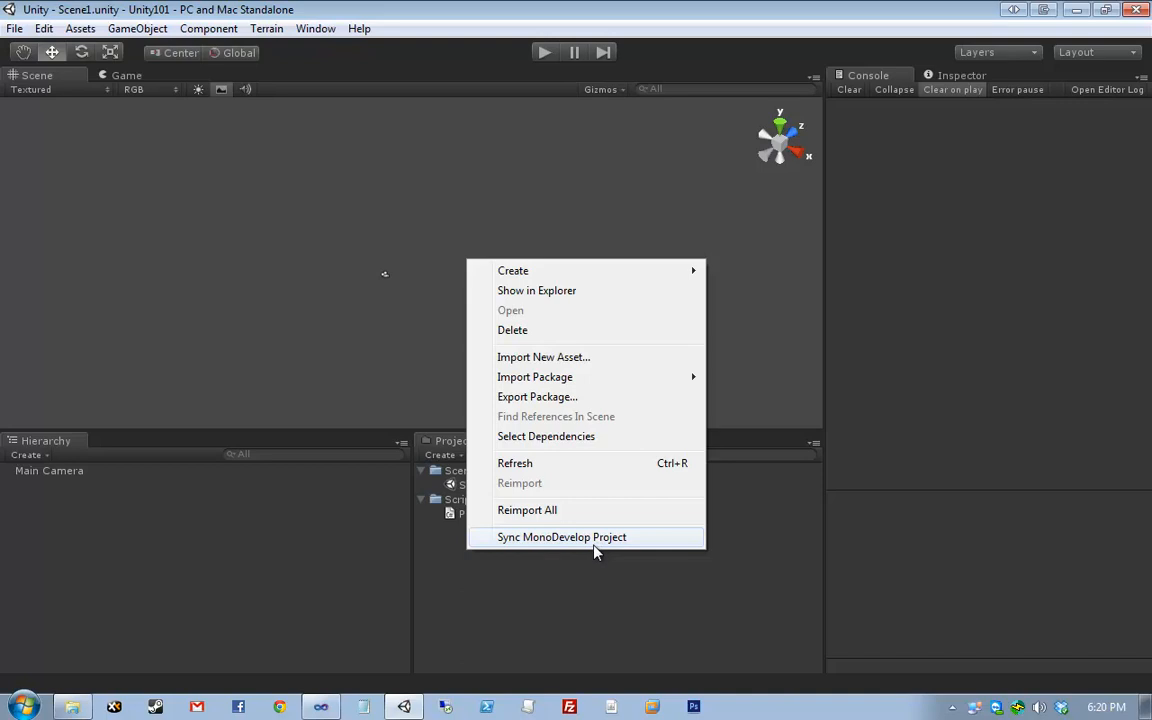
{"action": "left_click", "coordinate": [594, 545]}
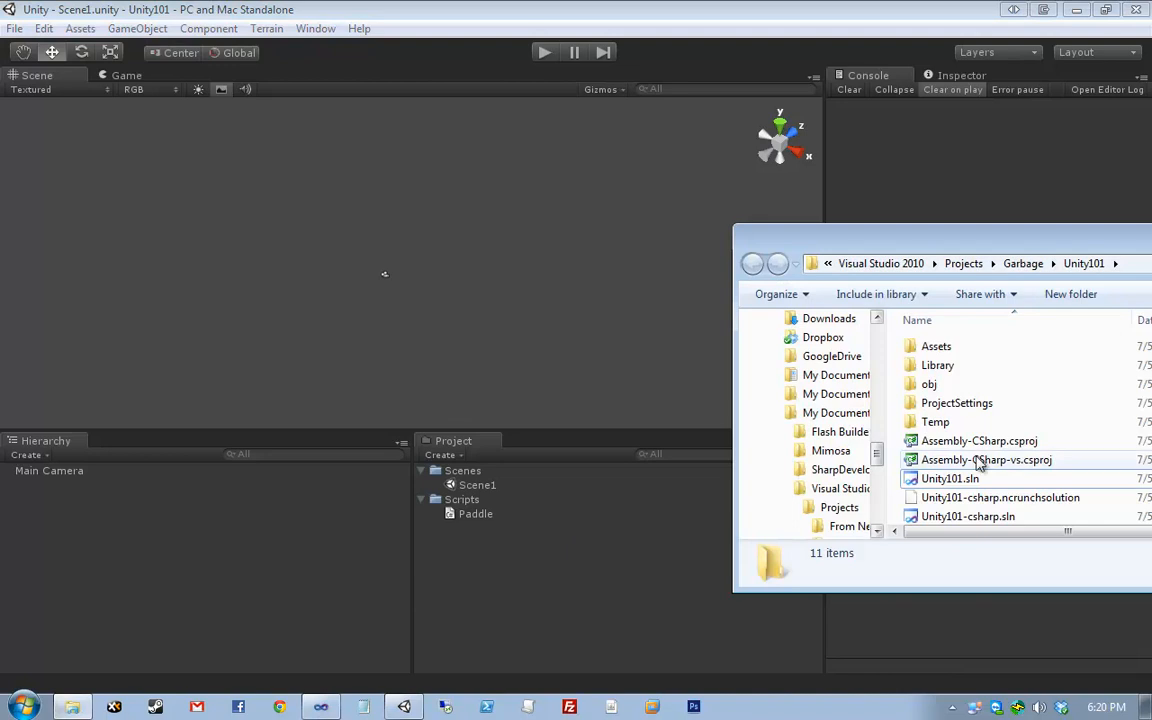
- Compare the modified dates of Unity101.sln and Assembly-CSharp.csproj in the Unity101 folder
{"action": "left_click", "coordinate": [950, 441]}
{"action": "left_click", "coordinate": [997, 483]}
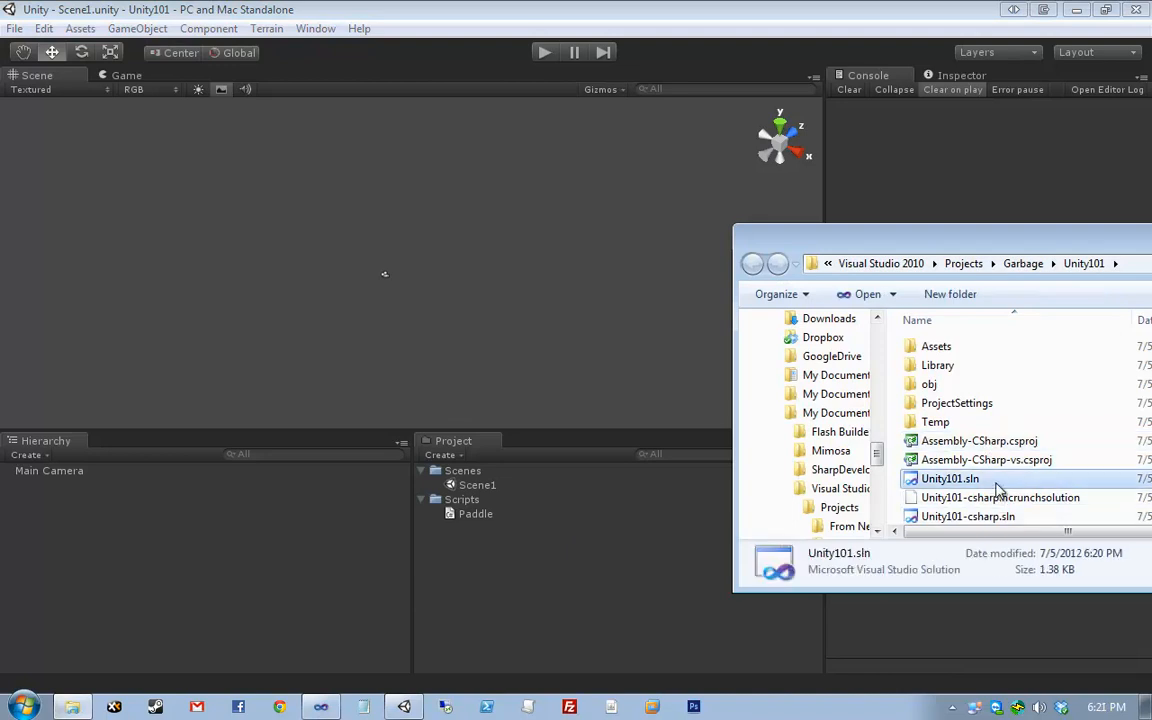
{"action": "left_click", "coordinate": [1023, 443]}
{"action": "left_click", "coordinate": [1023, 481]}
{"action": "left_click", "coordinate": [1030, 442]}
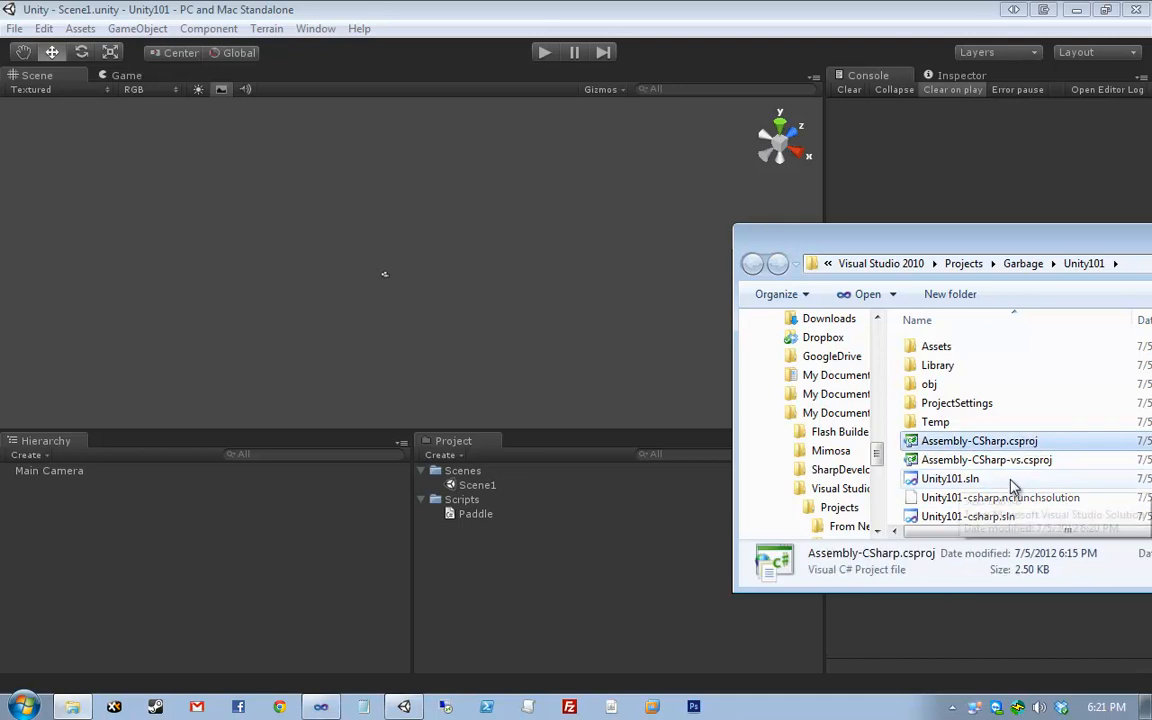
{"action": "left_click", "coordinate": [1020, 479]}
{"action": "left_click", "coordinate": [1025, 442]}
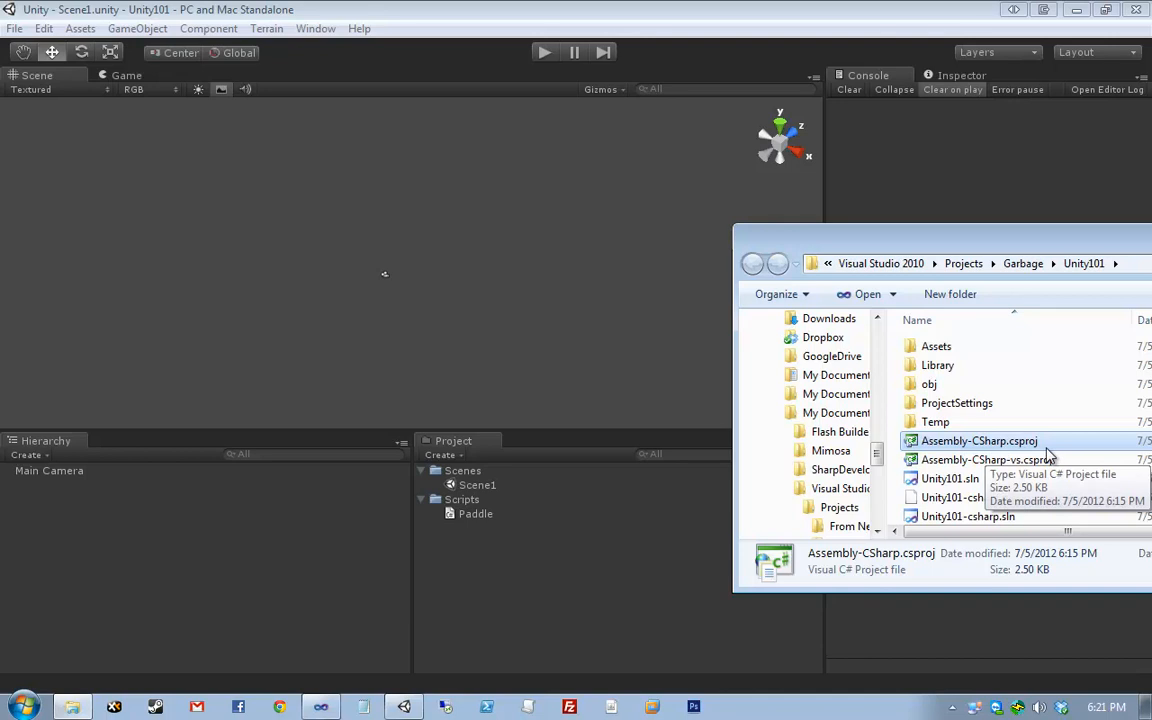
{"action": "left_click", "coordinate": [422, 210]}
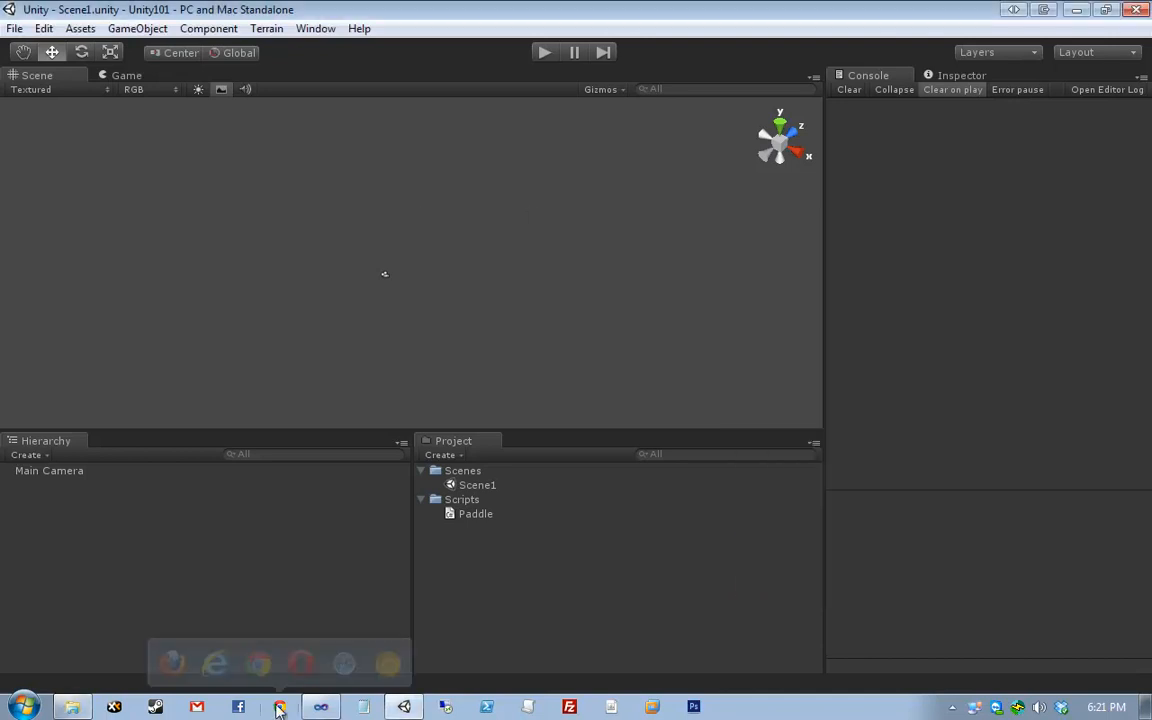
- Reposition the Unity101 folder window, close it with Alt+F4, and bring Unity to the front
{"action": "left_click", "coordinate": [321, 711]}
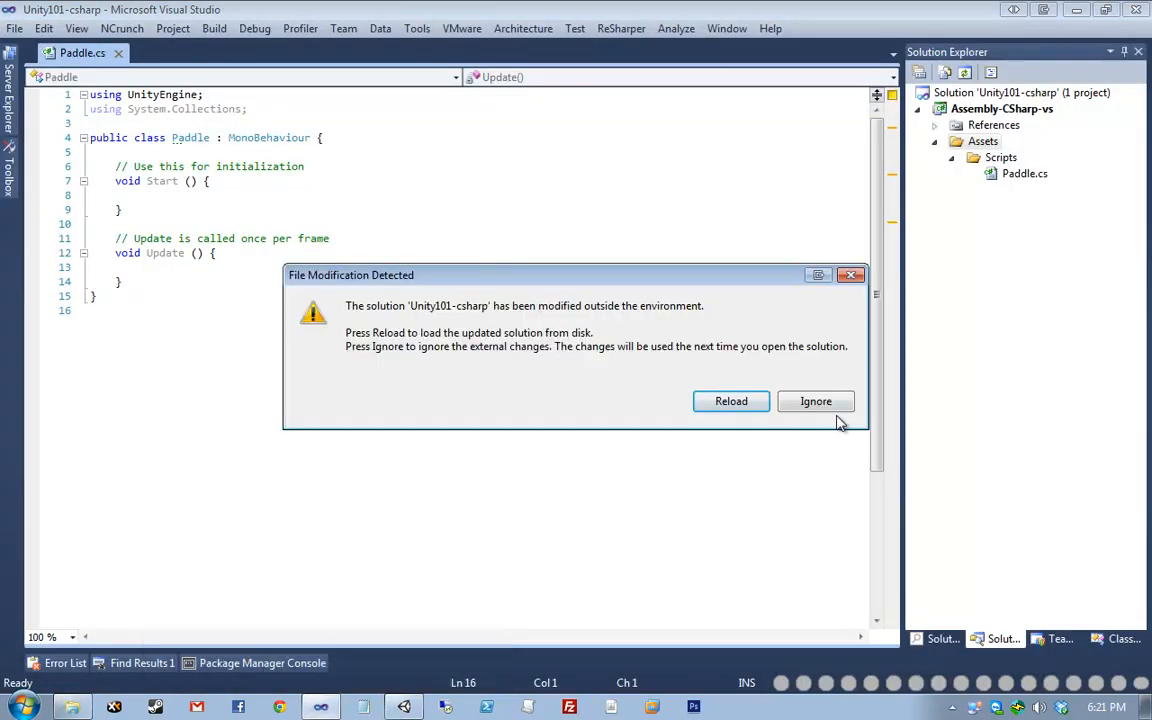
{"action": "left_click_drag", "start_coordinate": [1151, 242], "coordinate": [590, 149]}
{"action": "left_click_drag", "start_coordinate": [846, 497], "coordinate": [996, 578]}
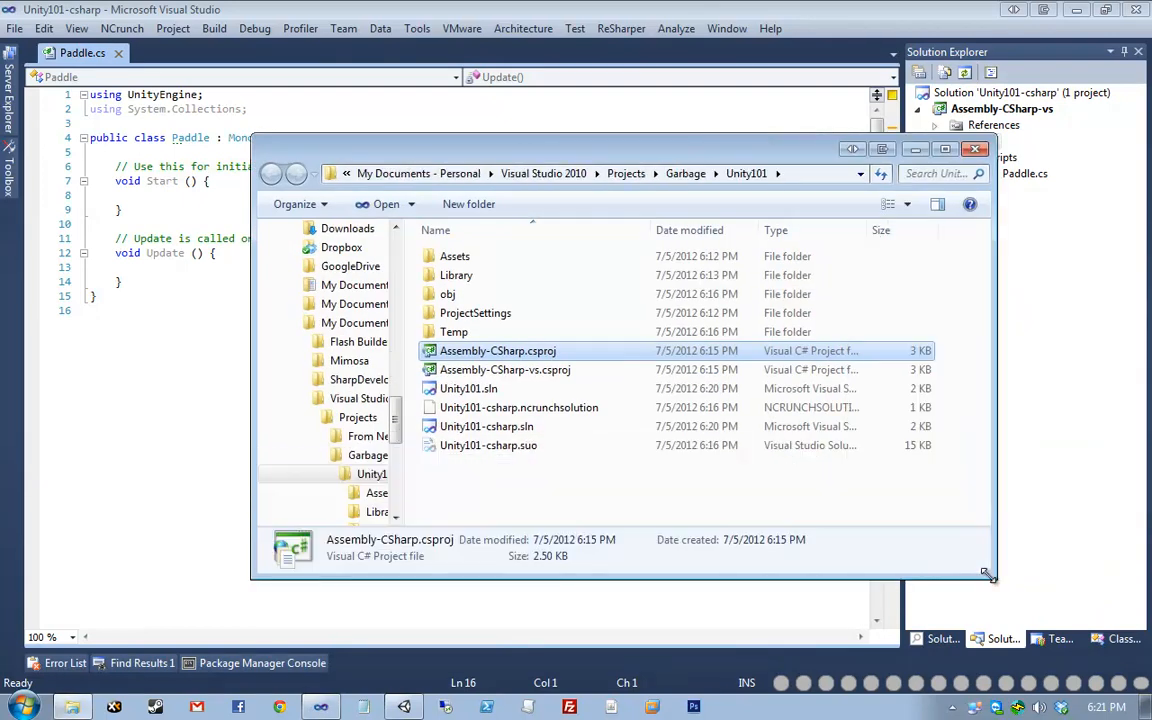
{"action": "left_click", "coordinate": [493, 484]}
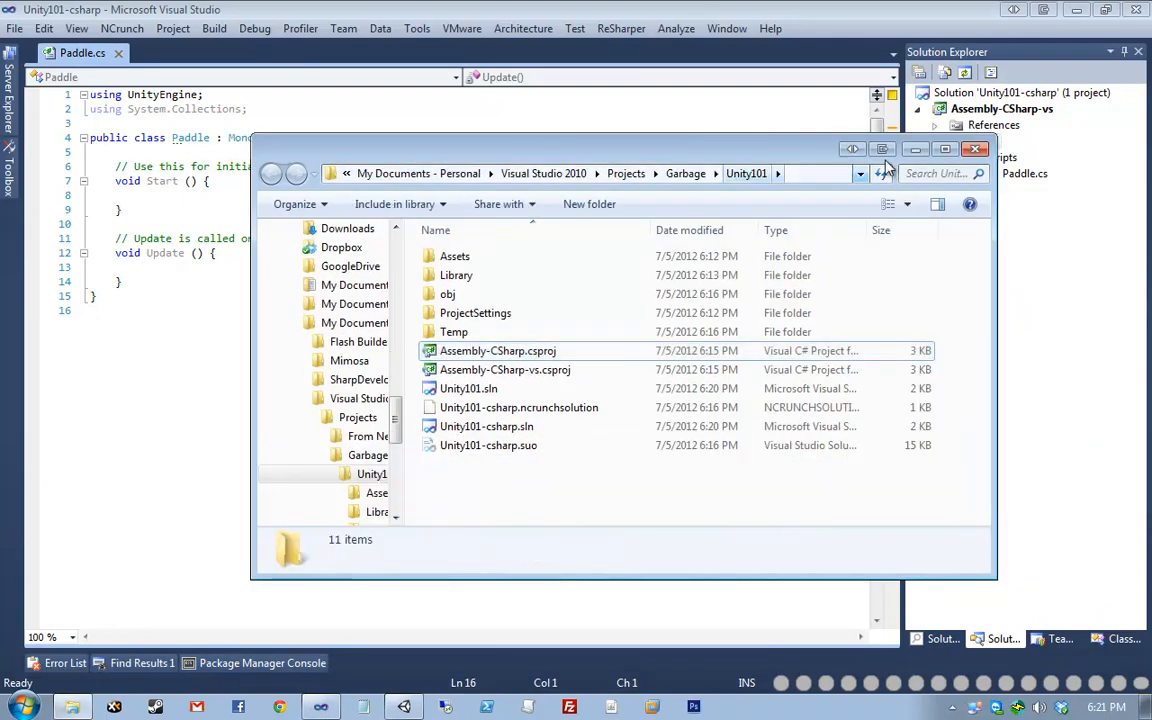
{"action": "left_click_drag", "start_coordinate": [620, 162], "coordinate": [649, 171]}
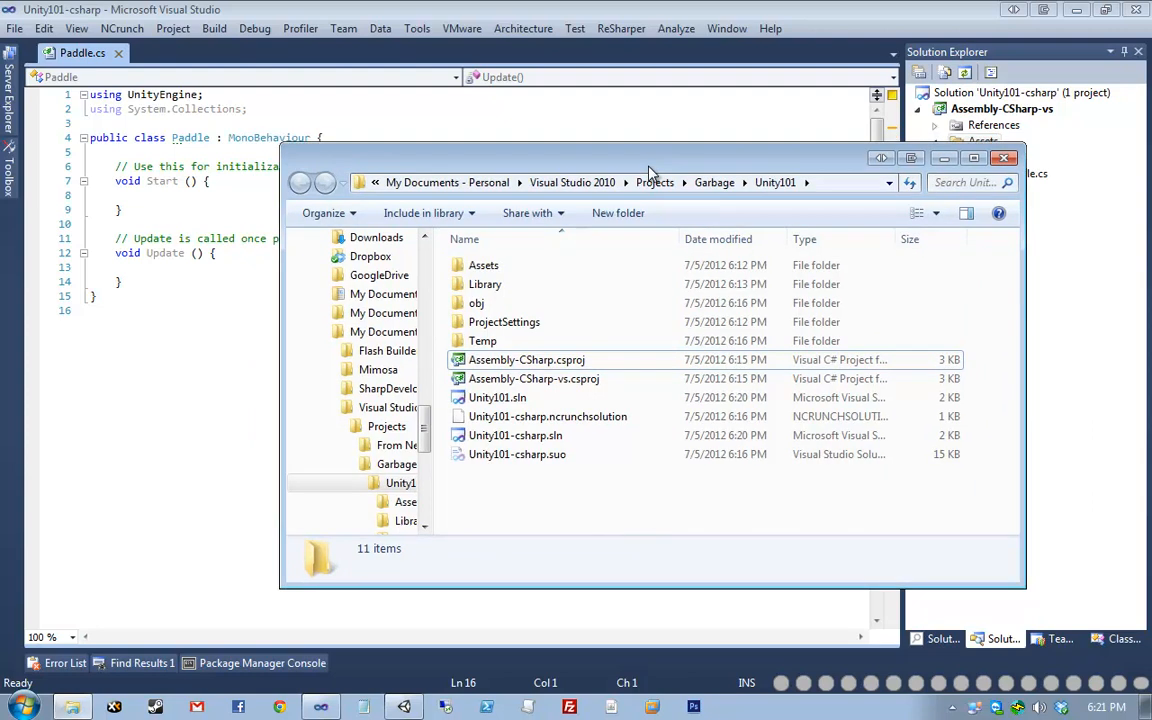
{"action": "key", "text": "alt+F4"}
{"action": "mouse_move", "coordinate": [389, 707]}
{"action": "left_click", "coordinate": [386, 657]}
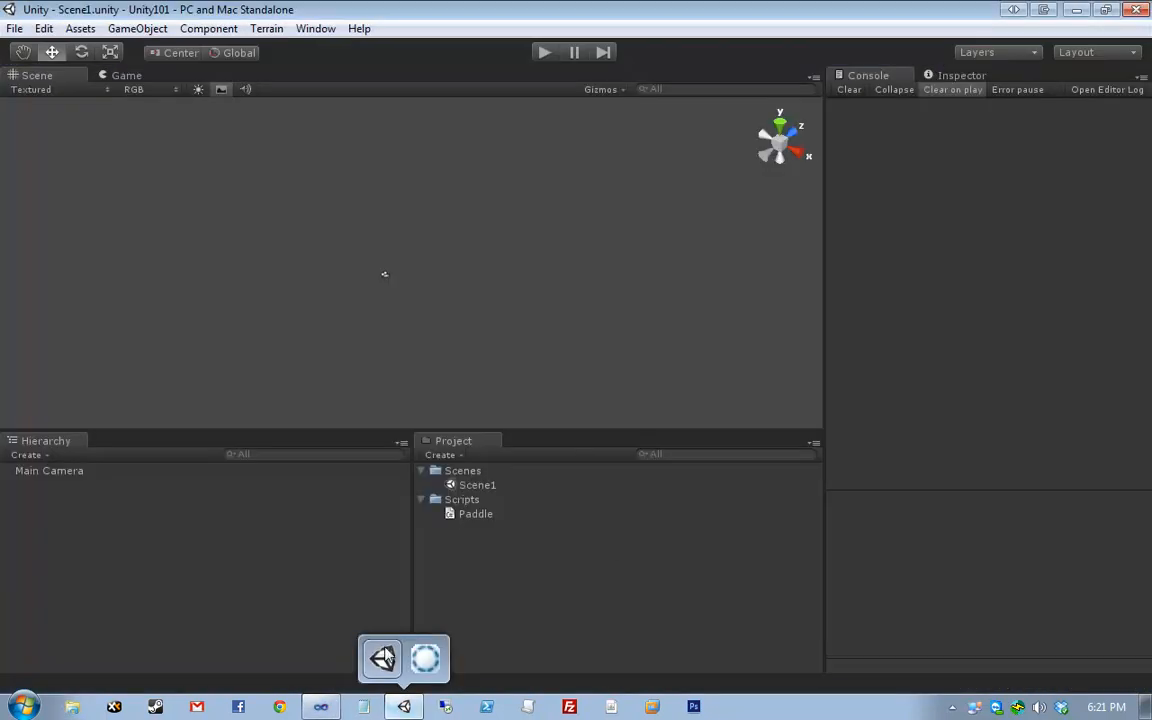
- Open the Project panel context menu and dismiss it without choosing an action
{"action": "right_click", "coordinate": [543, 484]}
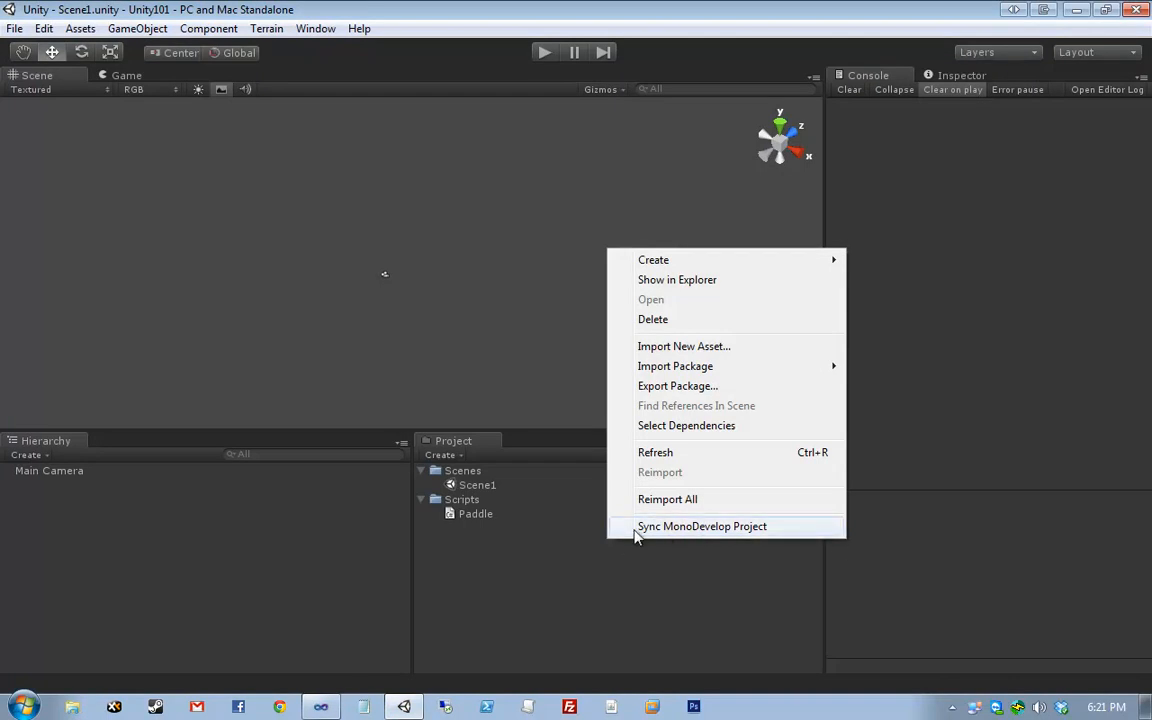
{"action": "left_click", "coordinate": [707, 574]}
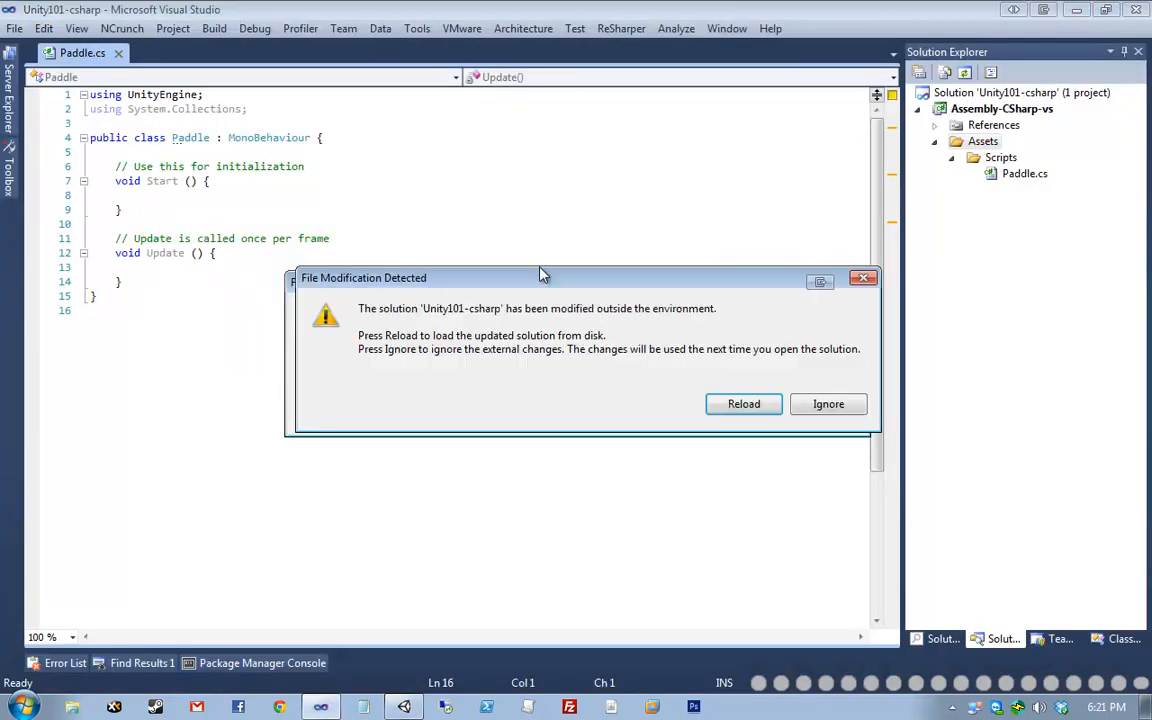
- Move the File Modification Detected prompt aside and choose Reload for Unity101-csharp
{"action": "left_click_drag", "start_coordinate": [520, 277], "coordinate": [421, 188]}
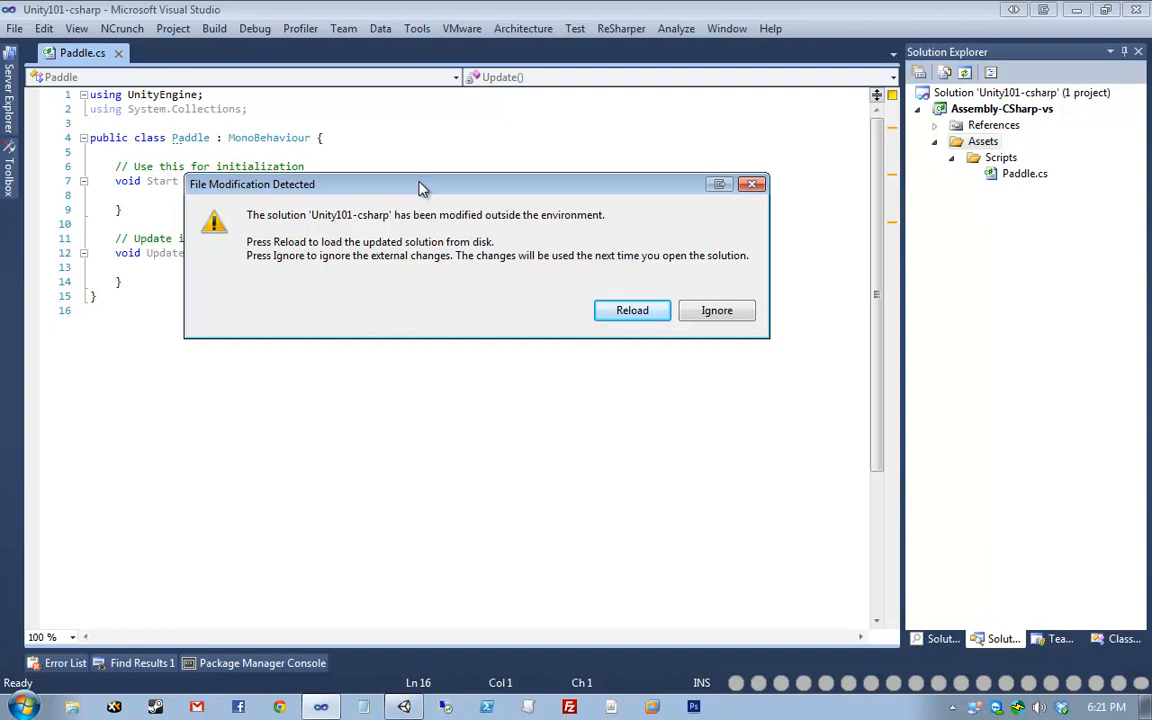
{"action": "left_click", "coordinate": [641, 312]}
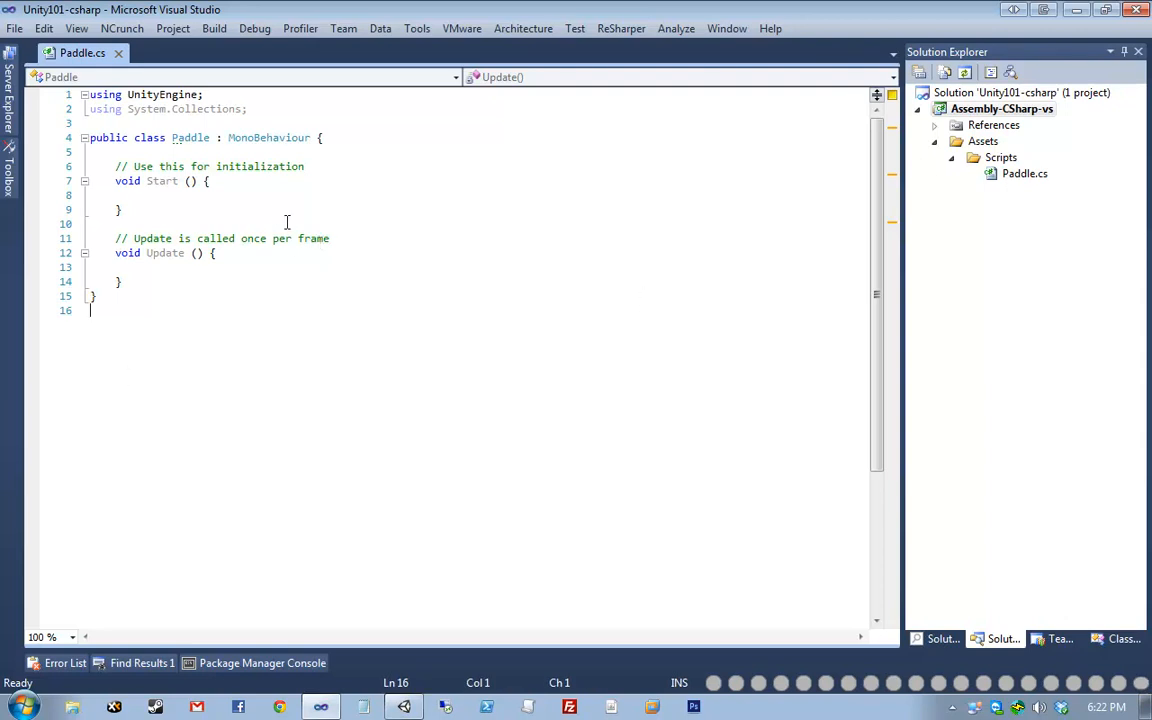
- Expand References to review UnityEditor and UnityEngine, then collapse the list
{"action": "left_click", "coordinate": [934, 125]}
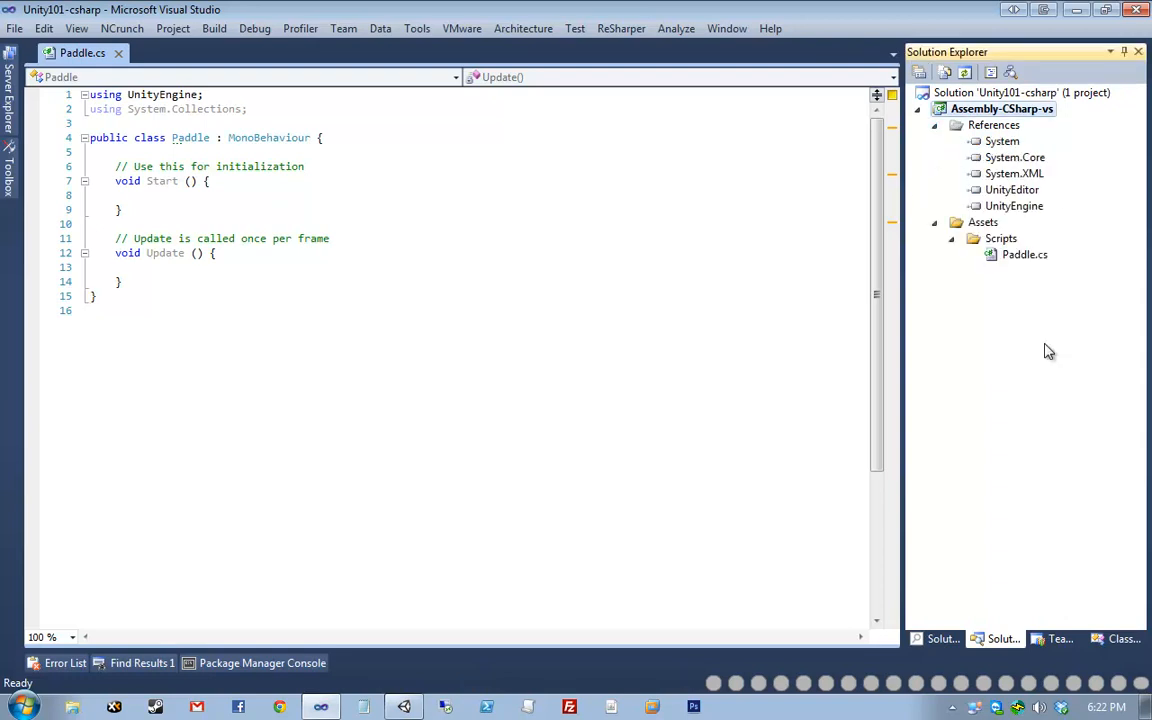
{"action": "left_click", "coordinate": [1030, 191], "text": "ctrl"}
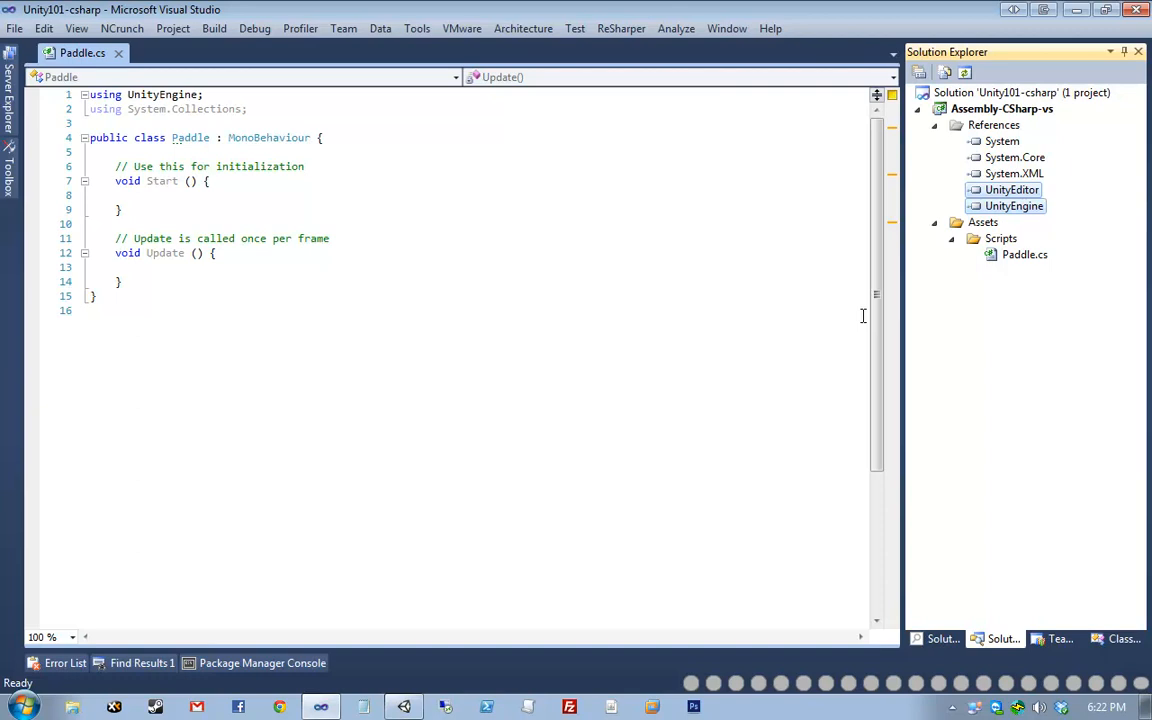
{"action": "left_click", "coordinate": [1015, 254]}
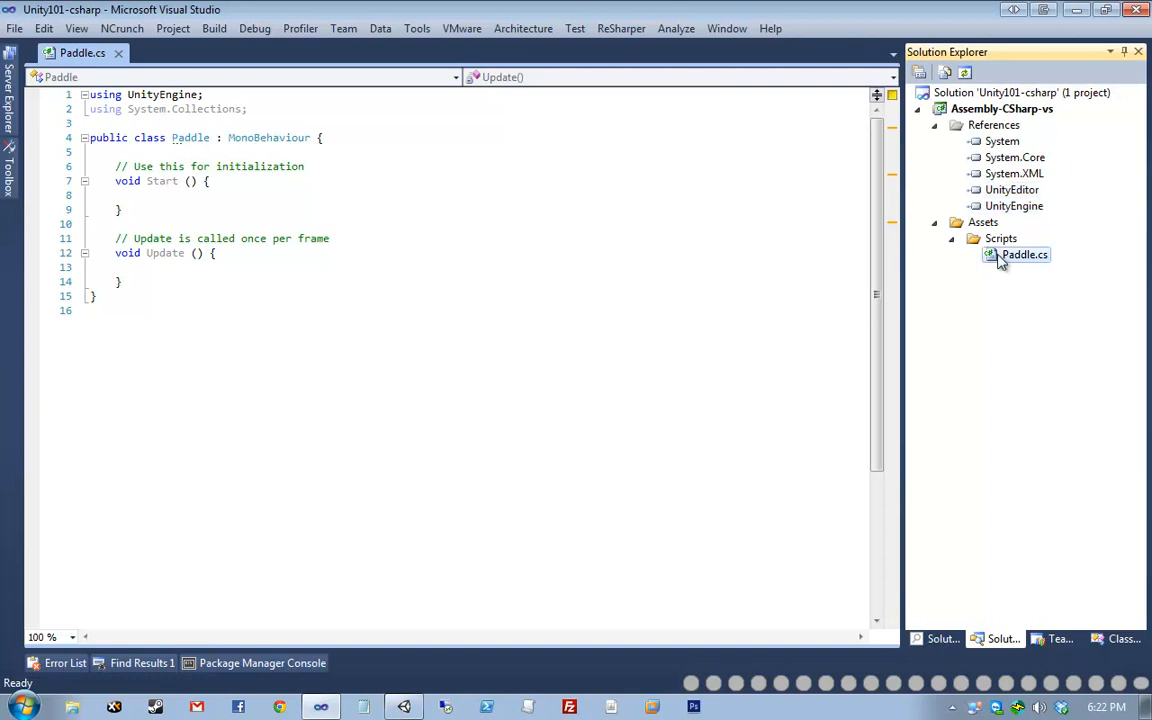
{"action": "left_click", "coordinate": [933, 128]}
- Delete the empty line after the closing brace in Paddle.cs and save
{"action": "left_click", "coordinate": [288, 321]}
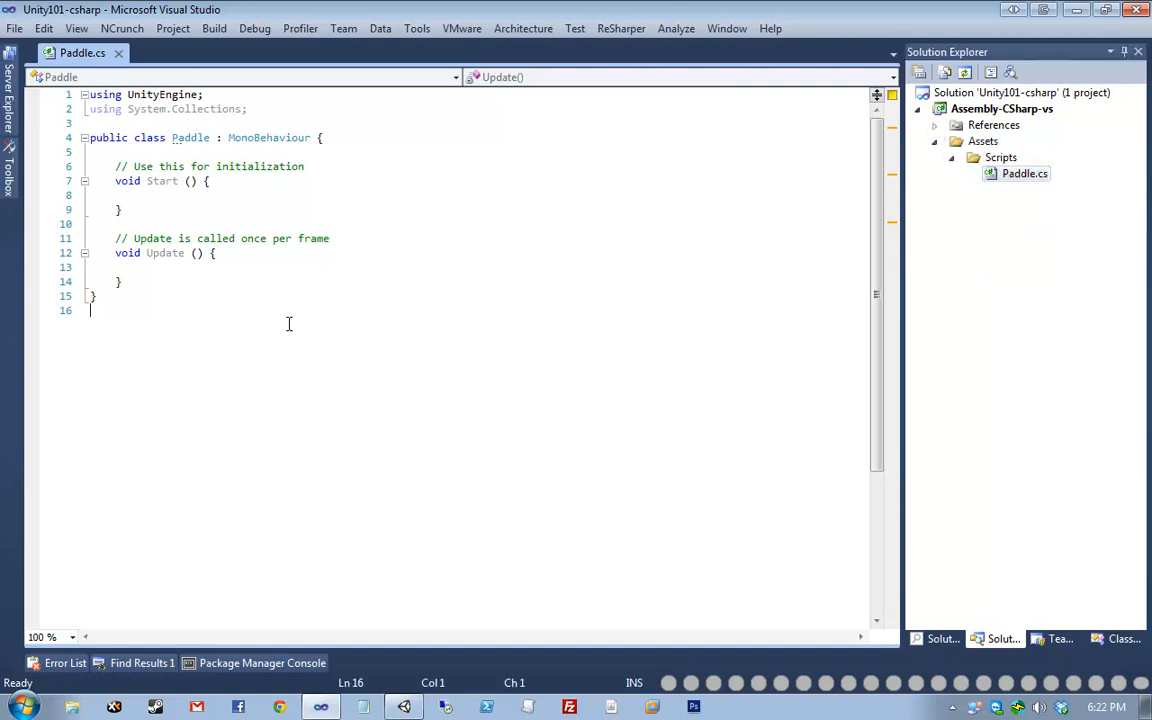
{"action": "key", "text": "BackSpace"}
{"action": "key", "text": "ctrl+s"}
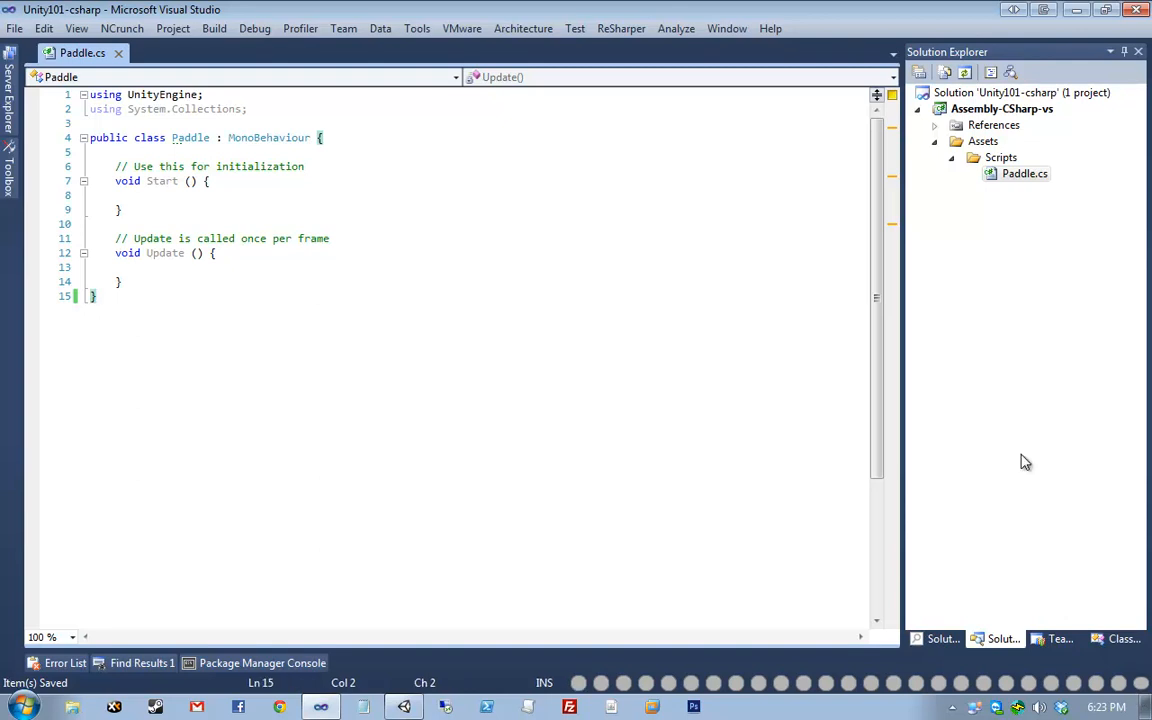
- Browse the items under Assets, toggling Show All Files on and off
{"action": "left_click", "coordinate": [1112, 302]}
{"action": "left_click", "coordinate": [983, 141]}
{"action": "key", "text": "Down"}
{"action": "key", "text": "Down"}
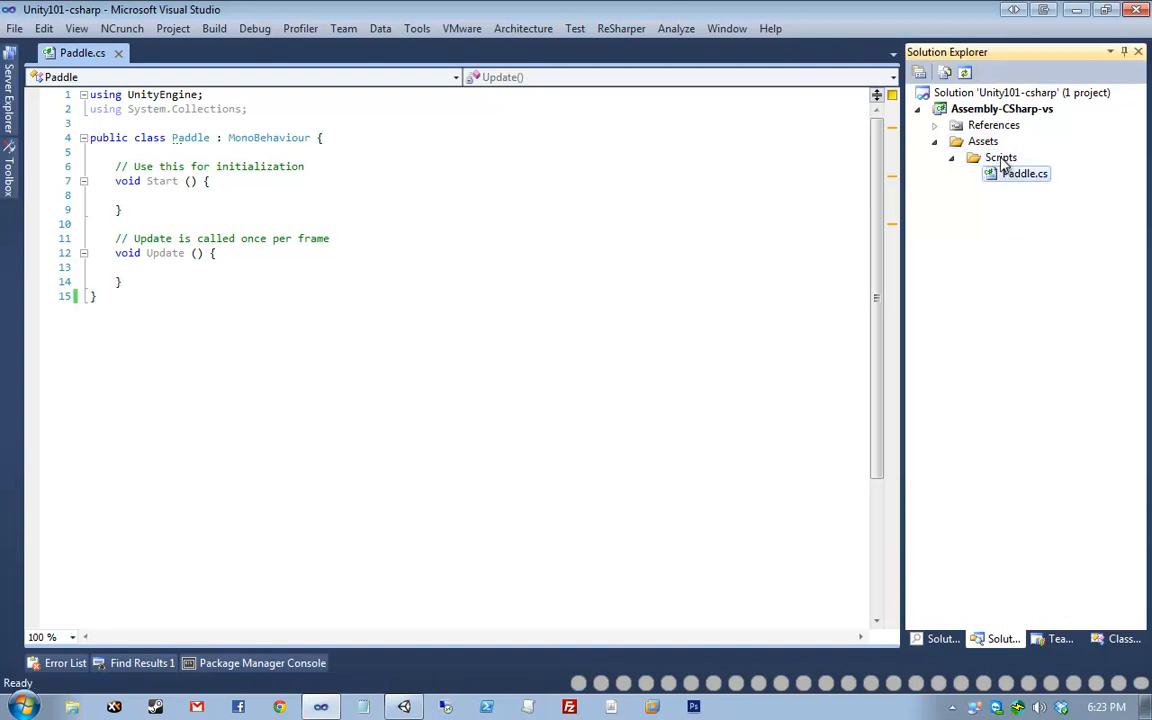
{"action": "key", "text": "Up"}
{"action": "key", "text": "Up"}
{"action": "key", "text": "Down"}
{"action": "key", "text": "Down"}
{"action": "key", "text": "Up"}
{"action": "left_click", "coordinate": [946, 75]}
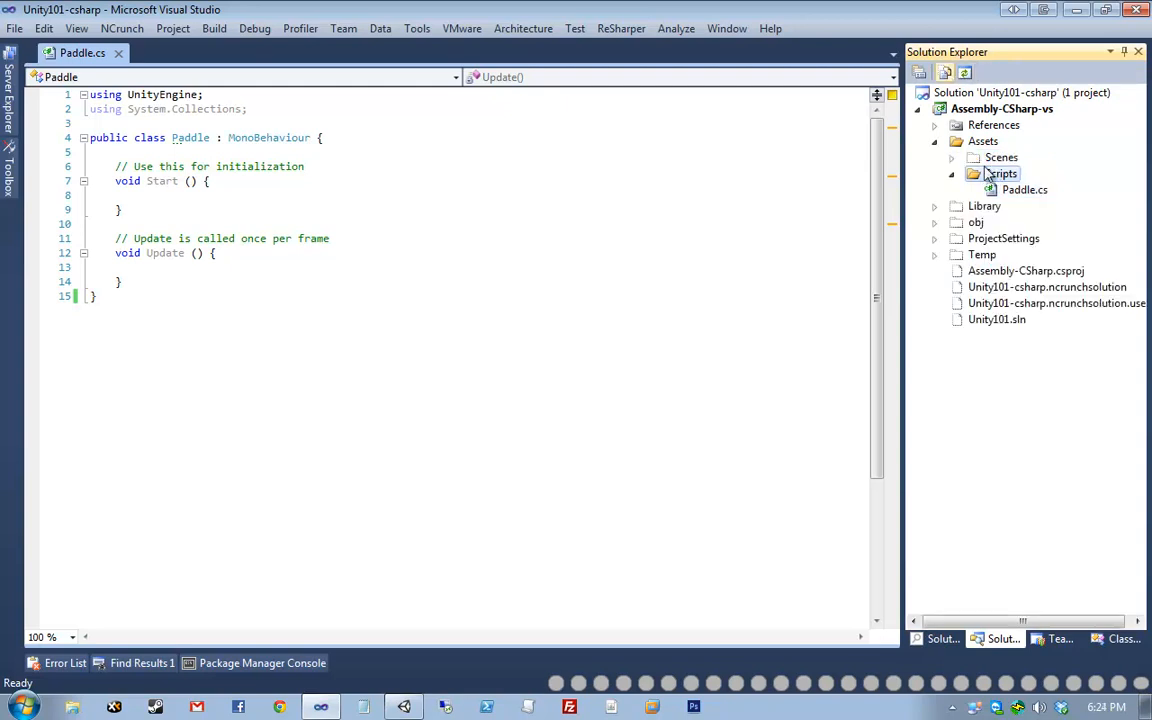
{"action": "key", "text": "Down"}
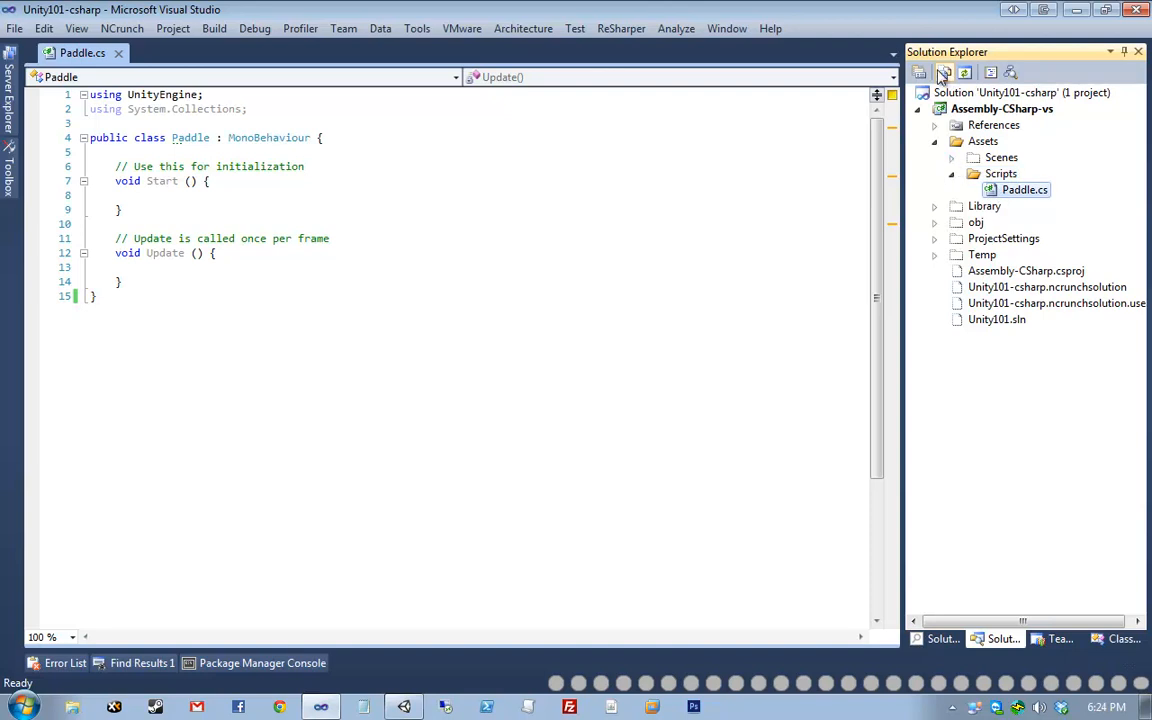
{"action": "left_click", "coordinate": [942, 74]}
- Create NewFolder1 under Assets via Add > New Folder and check it appears in Unity
{"action": "right_click", "coordinate": [997, 161]}
{"action": "left_click", "coordinate": [996, 147]}
{"action": "right_click", "coordinate": [990, 143]}
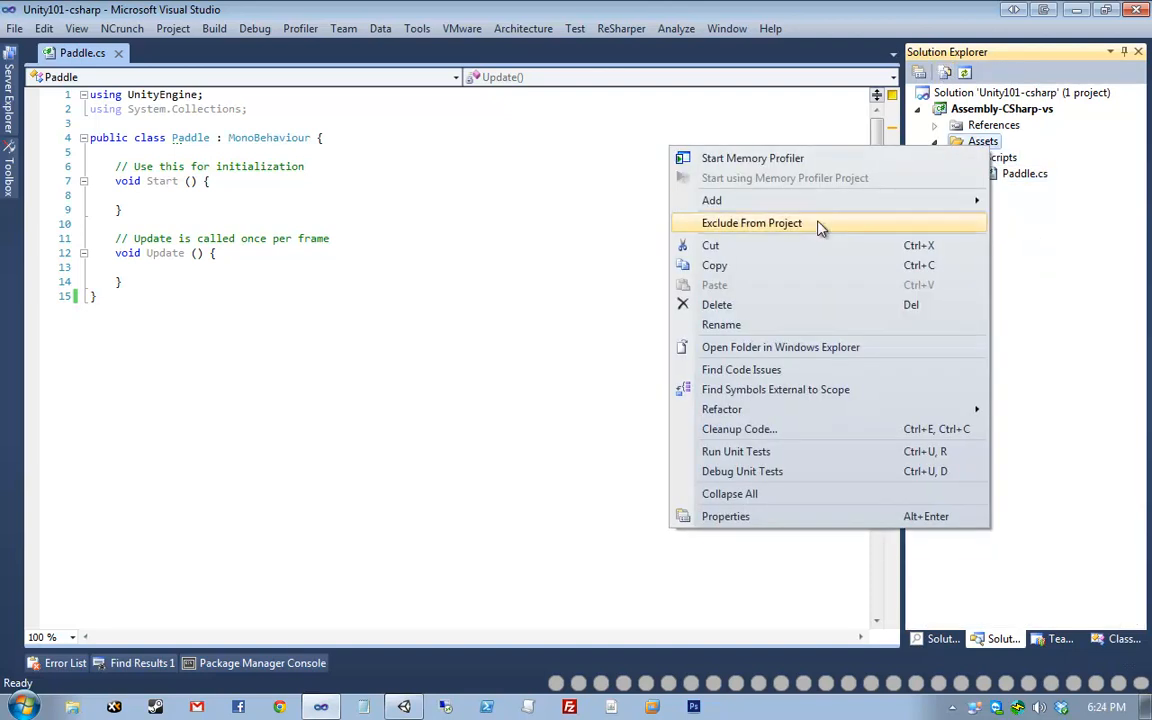
{"action": "mouse_move", "coordinate": [735, 198]}
{"action": "left_click", "coordinate": [480, 242]}
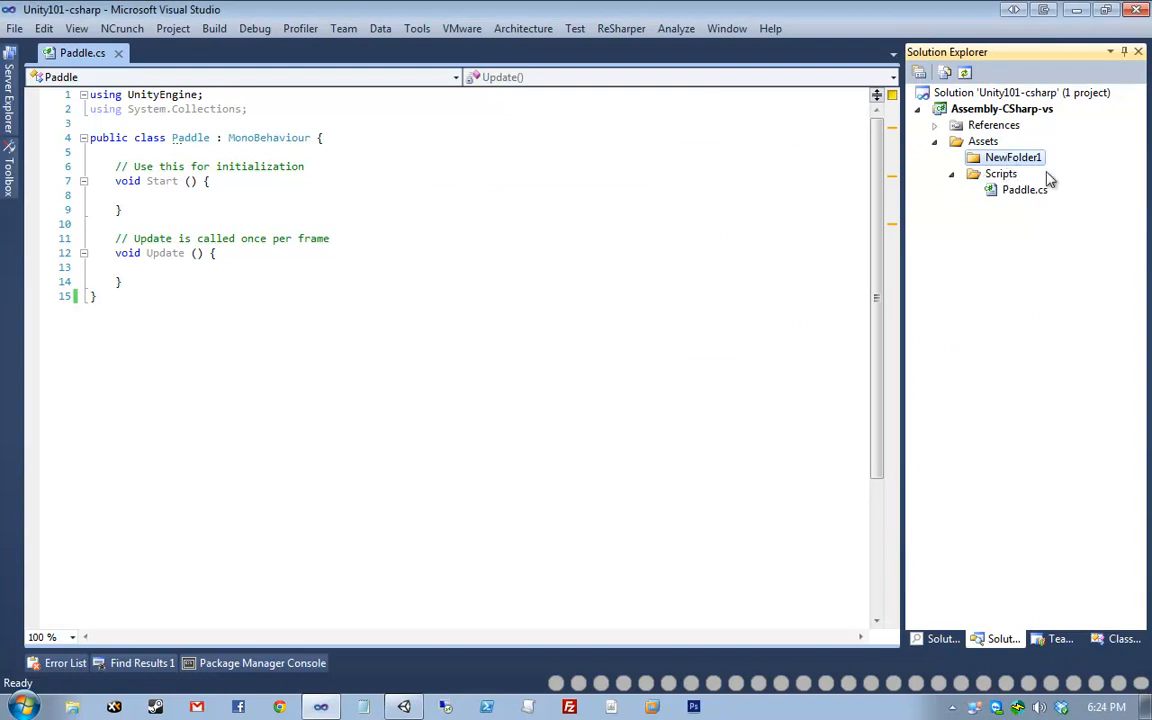
{"action": "left_click", "coordinate": [474, 166]}
{"action": "left_click", "coordinate": [398, 708]}
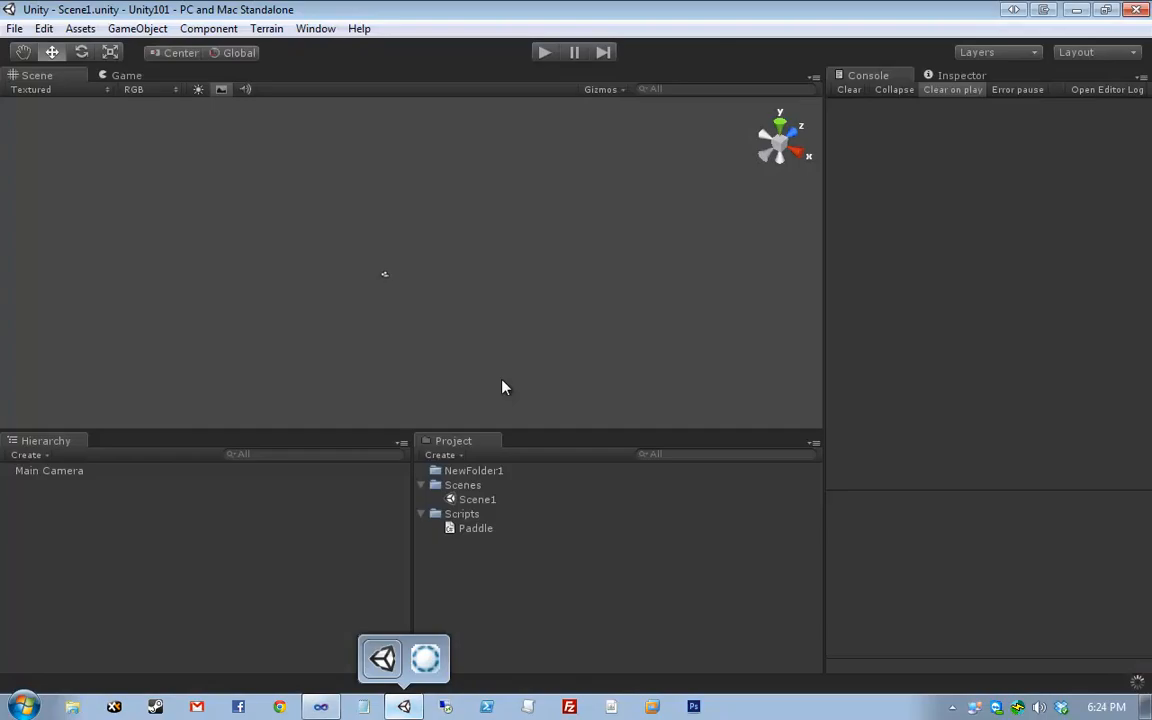
- Run Sync MonoDevelop Project in Unity and select NewFolder1 in the Project panel
{"action": "right_click", "coordinate": [520, 584]}
{"action": "left_click", "coordinate": [566, 568]}
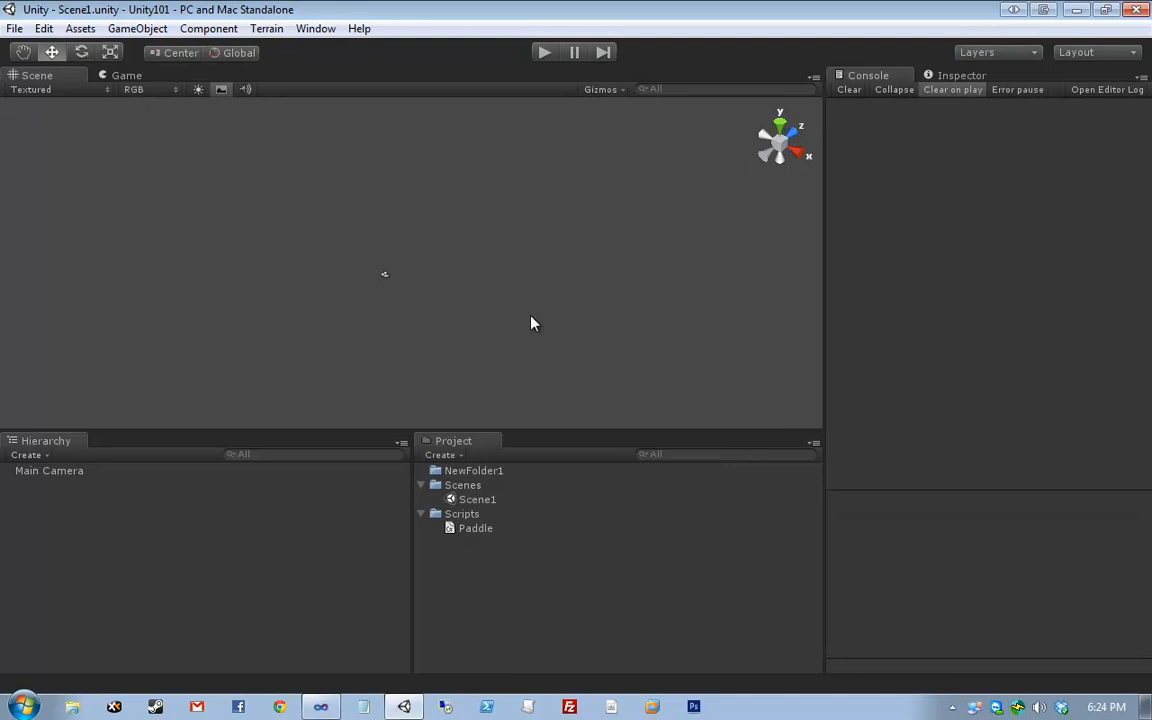
{"action": "left_click", "coordinate": [321, 707]}
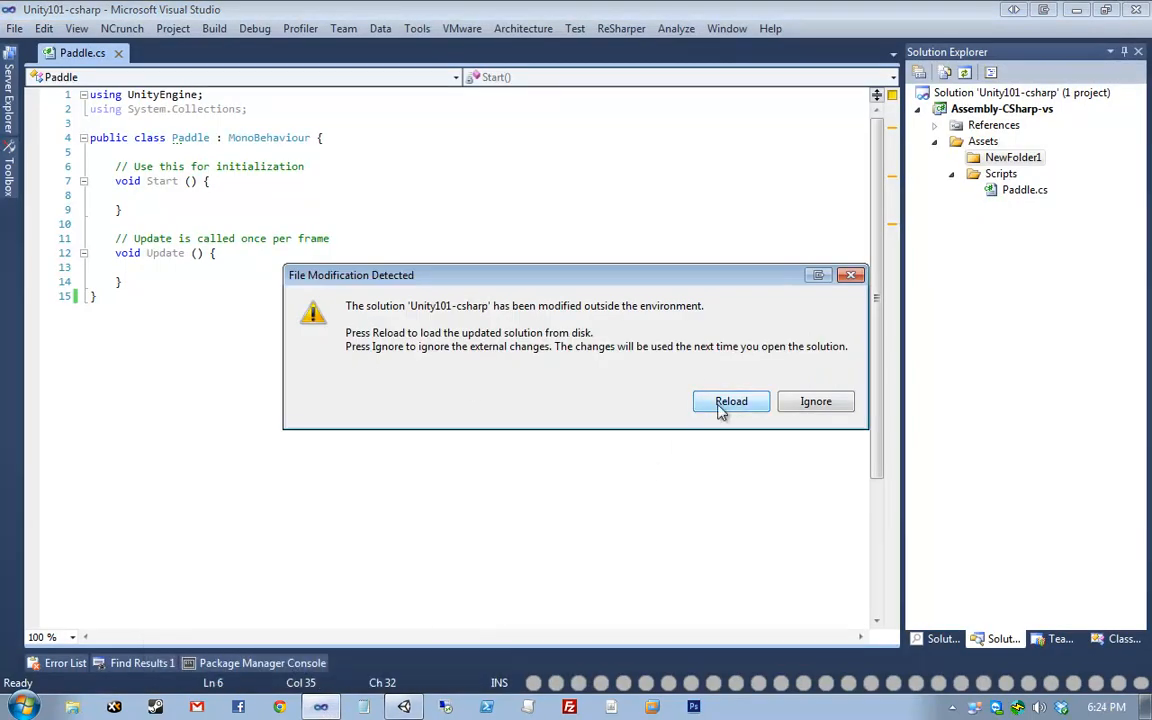
{"action": "mouse_move", "coordinate": [404, 707]}
{"action": "left_click", "coordinate": [378, 655]}
{"action": "left_click", "coordinate": [476, 472]}
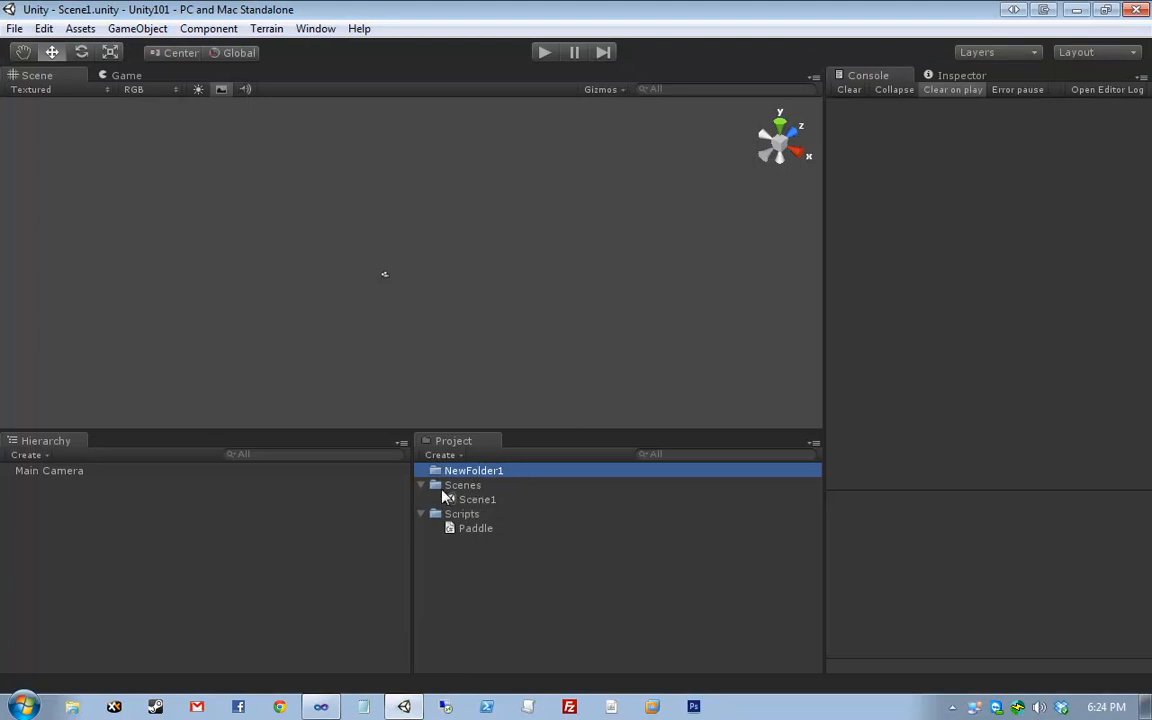
- Reload the solution in Visual Studio, answering No to saving its changes
{"action": "left_click", "coordinate": [318, 706]}
{"action": "left_click", "coordinate": [724, 406]}
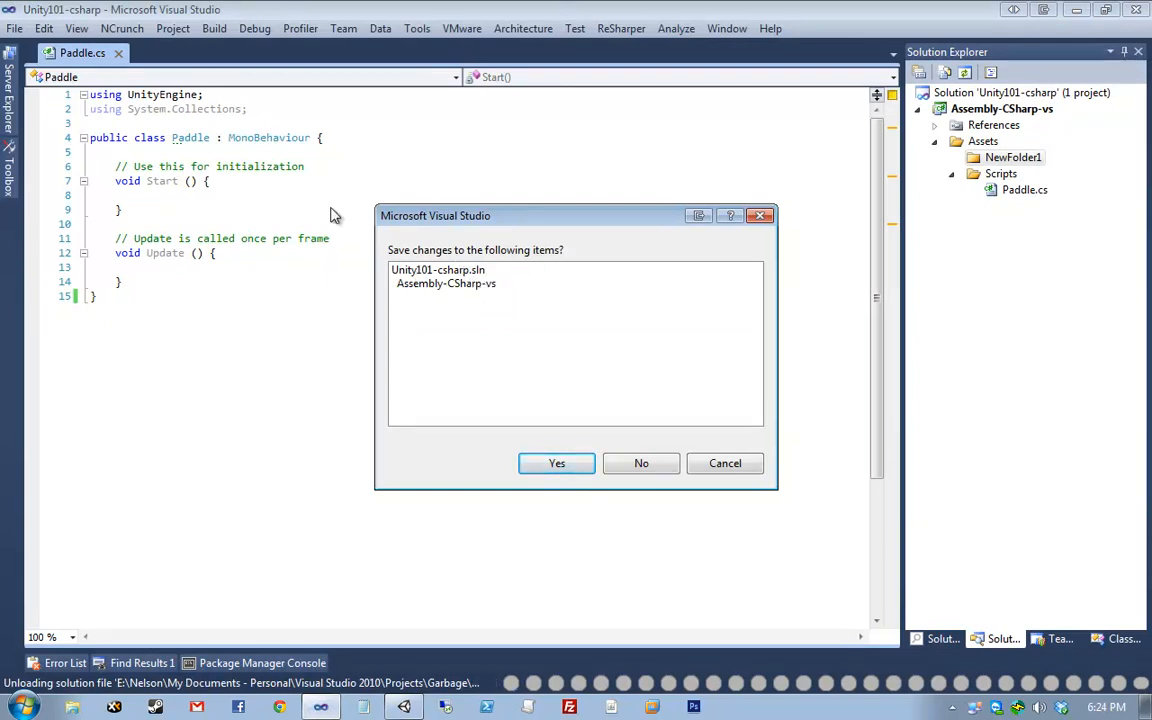
{"action": "mouse_move", "coordinate": [437, 215]}
{"action": "left_mouse_down"}
{"action": "mouse_move", "coordinate": [357, 494]}
{"action": "mouse_move", "coordinate": [473, 262]}
{"action": "mouse_move", "coordinate": [445, 236]}
{"action": "left_mouse_up"}
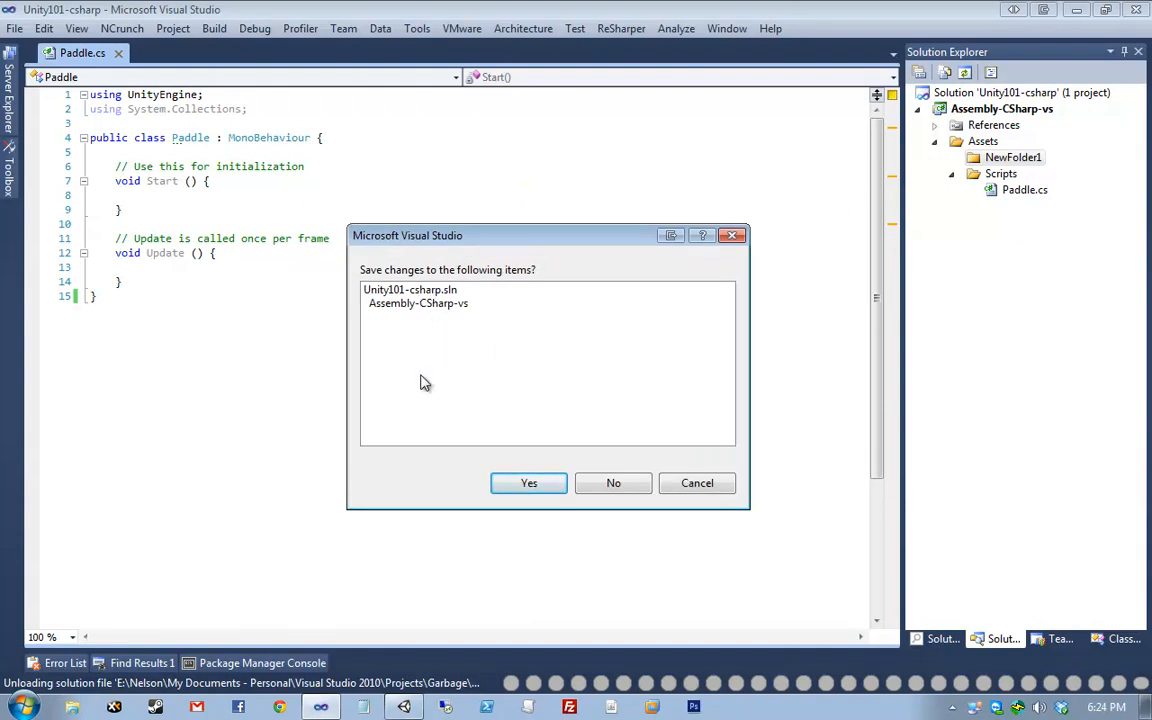
{"action": "left_click", "coordinate": [637, 489]}
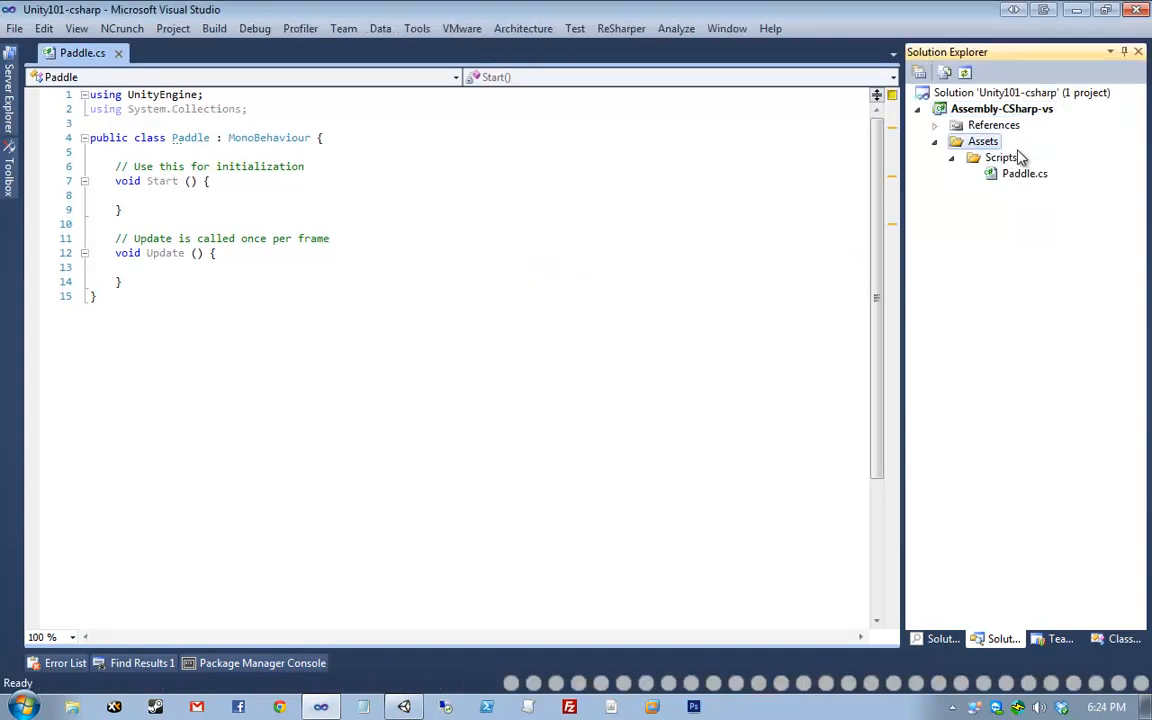
- Delete the leftover NewFolder1 from Assets, then hide files not included in the project
{"action": "left_click", "coordinate": [950, 72]}
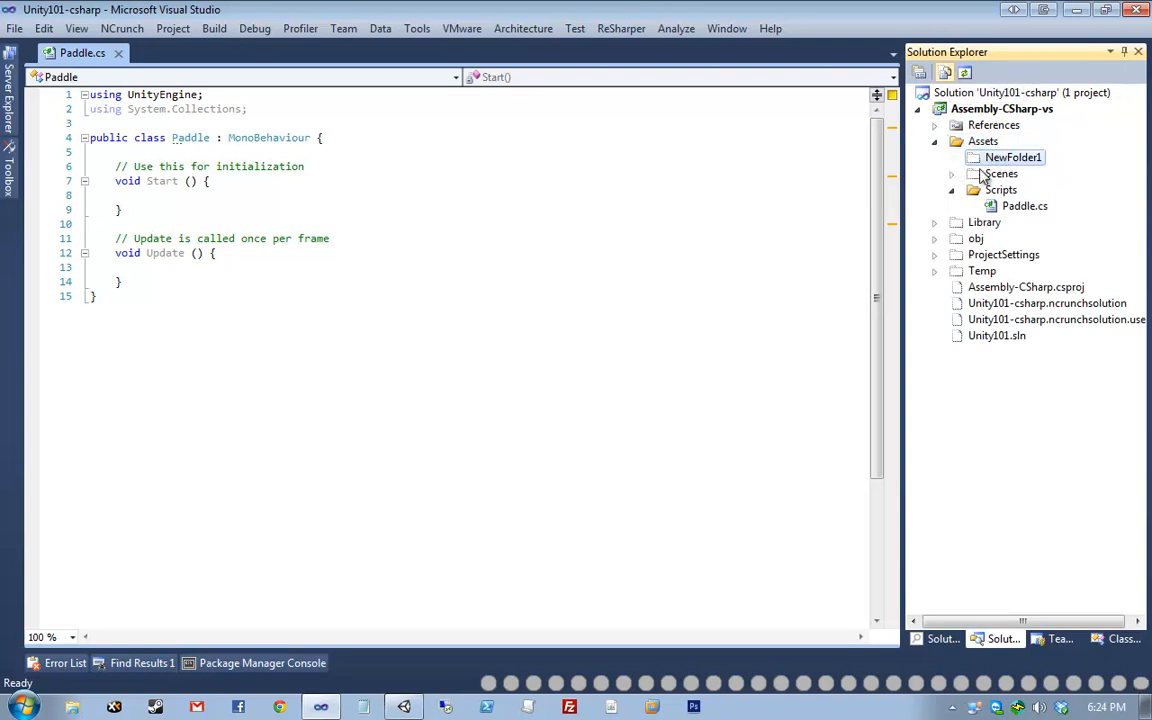
{"action": "left_click", "coordinate": [404, 706]}
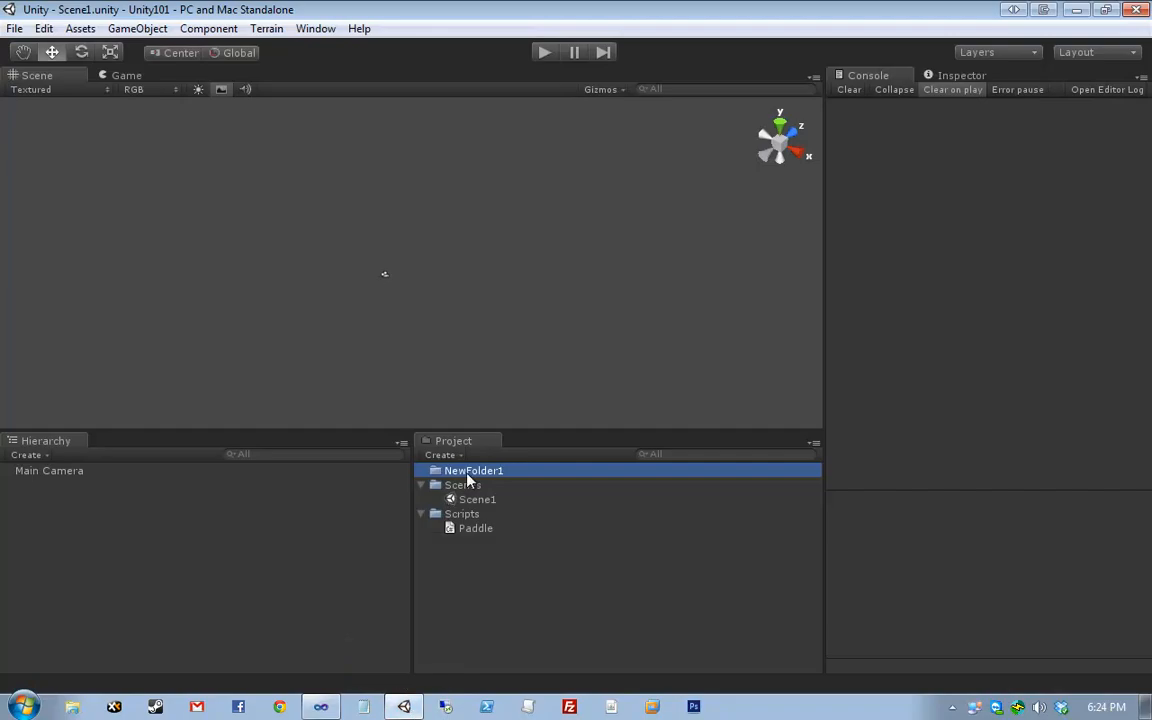
{"action": "left_click", "coordinate": [325, 706]}
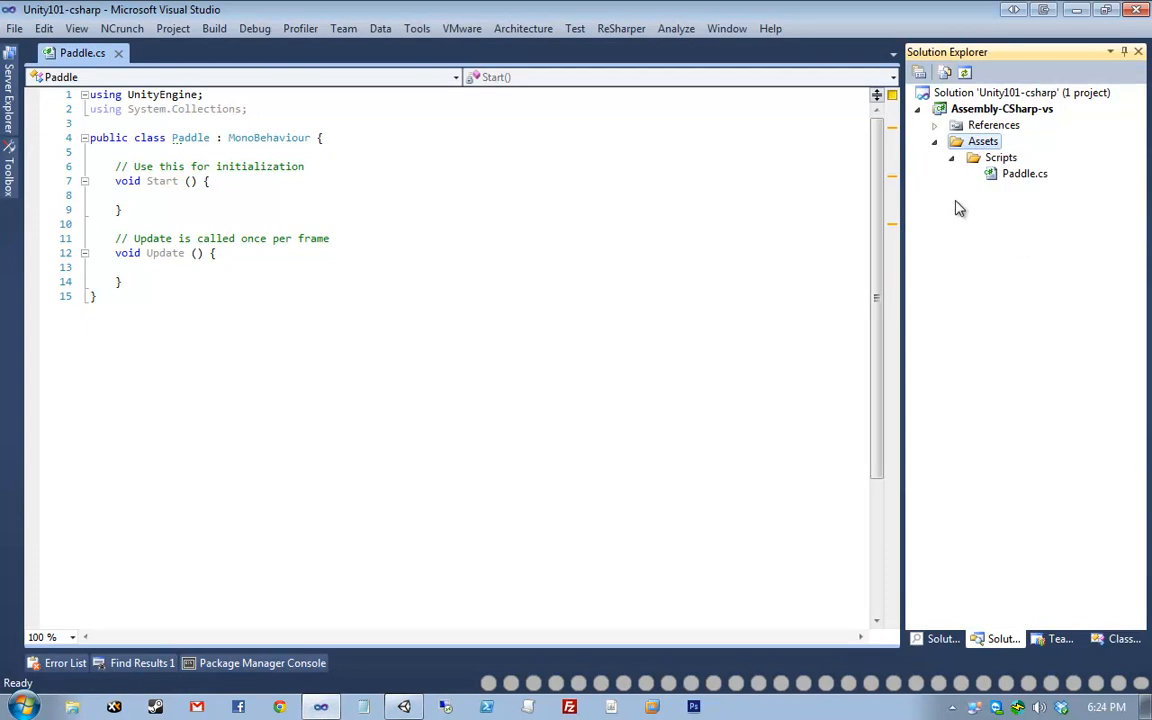
{"action": "left_click", "coordinate": [944, 72]}
{"action": "left_click", "coordinate": [1018, 161]}
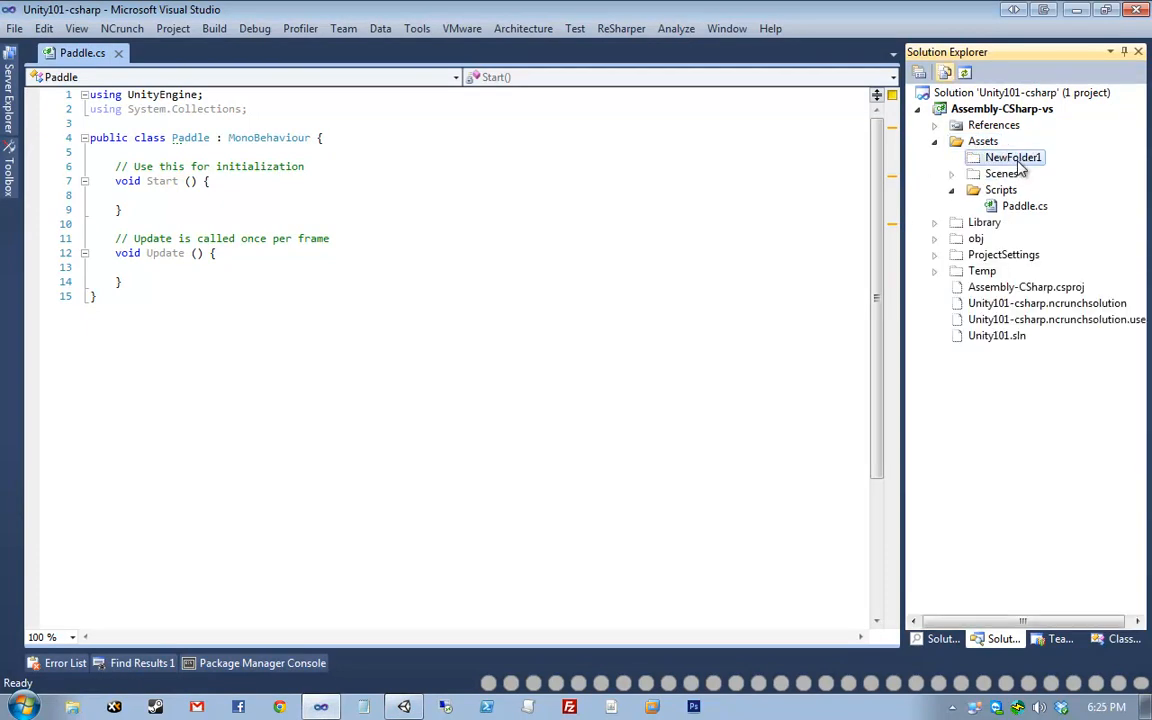
{"action": "key", "text": "Delete"}
{"action": "left_click", "coordinate": [674, 225]}
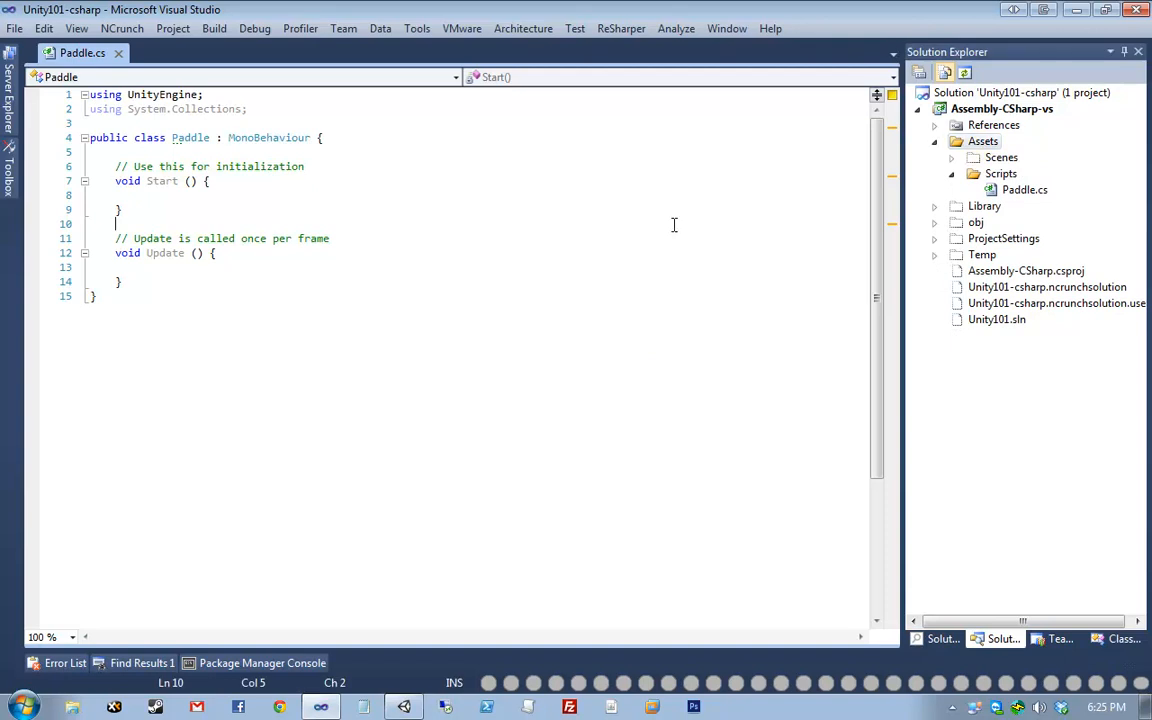
{"action": "left_click", "coordinate": [944, 72]}
{"action": "left_click", "coordinate": [750, 264]}
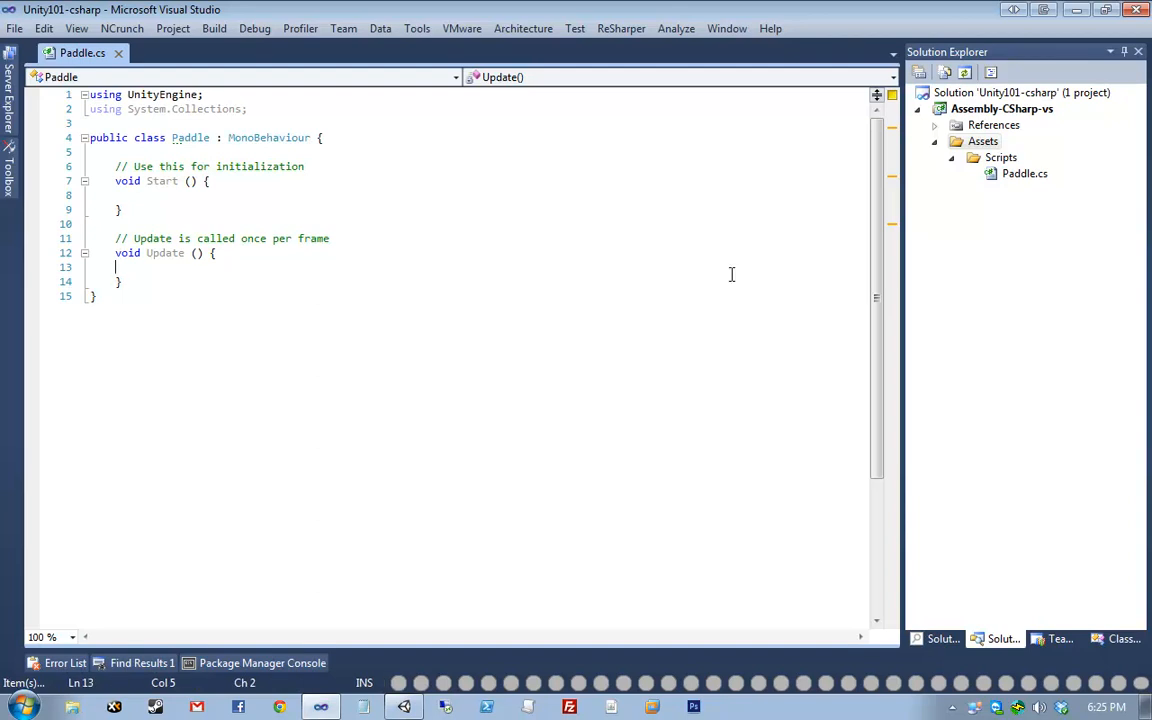
- Put the caret after the closing brace on line 15 to add trailing spaces
{"action": "left_click", "coordinate": [424, 447]}
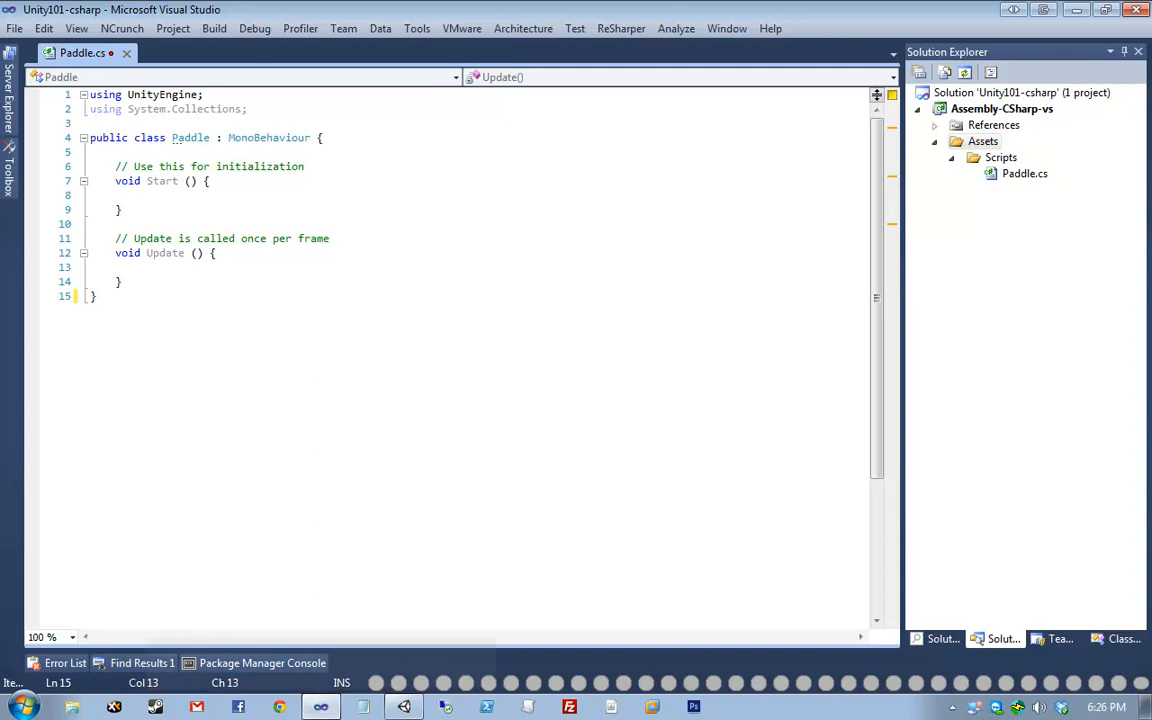
- Sync the MonoDevelop project from Unity and reload the Unity101-csharp solution in Visual Studio
{"action": "left_click", "coordinate": [405, 707]}
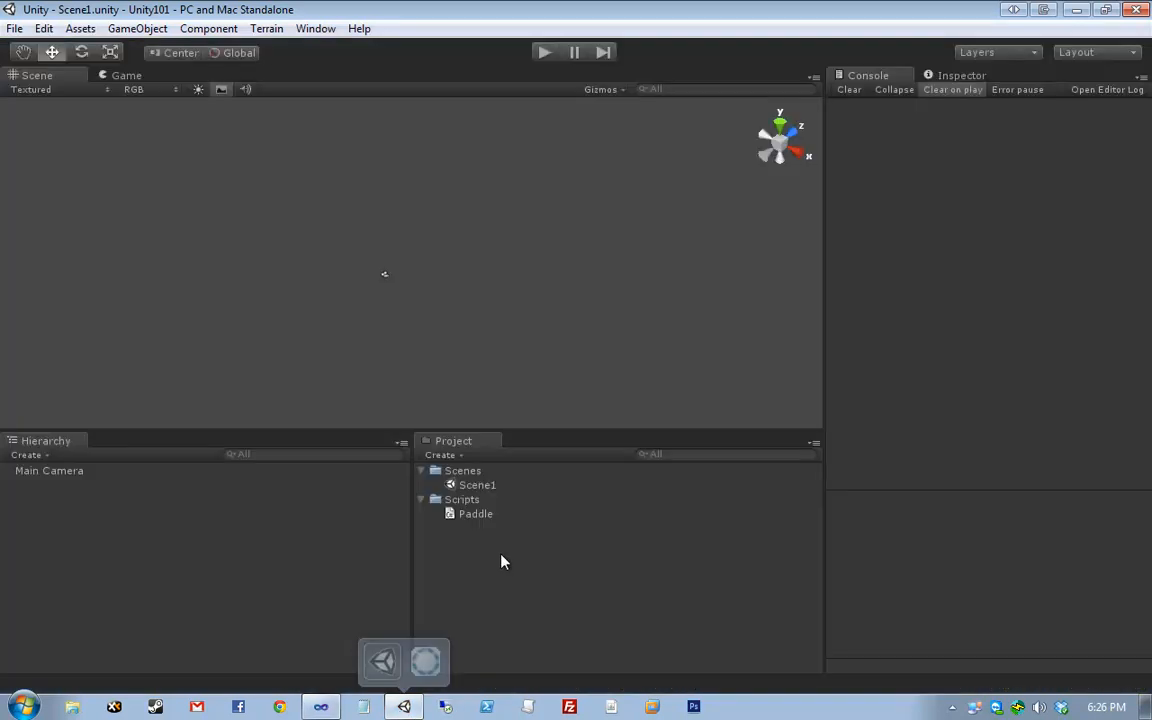
{"action": "right_click", "coordinate": [503, 562]}
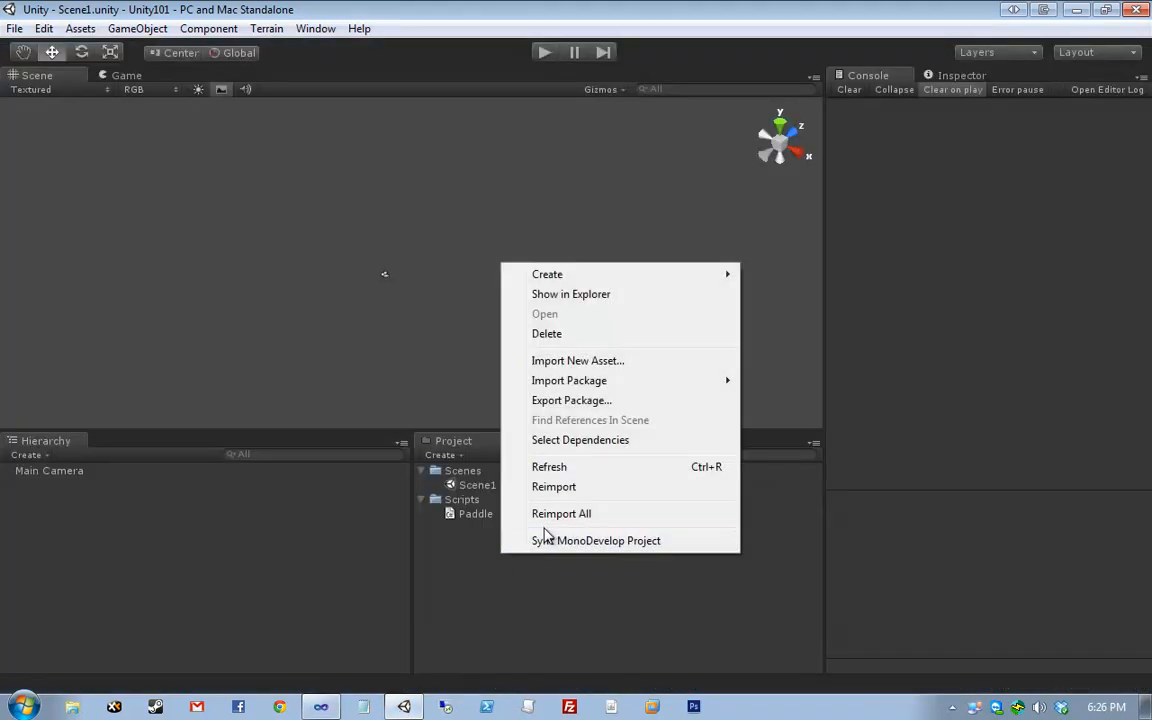
{"action": "left_click", "coordinate": [545, 540]}
{"action": "left_click", "coordinate": [310, 708]}
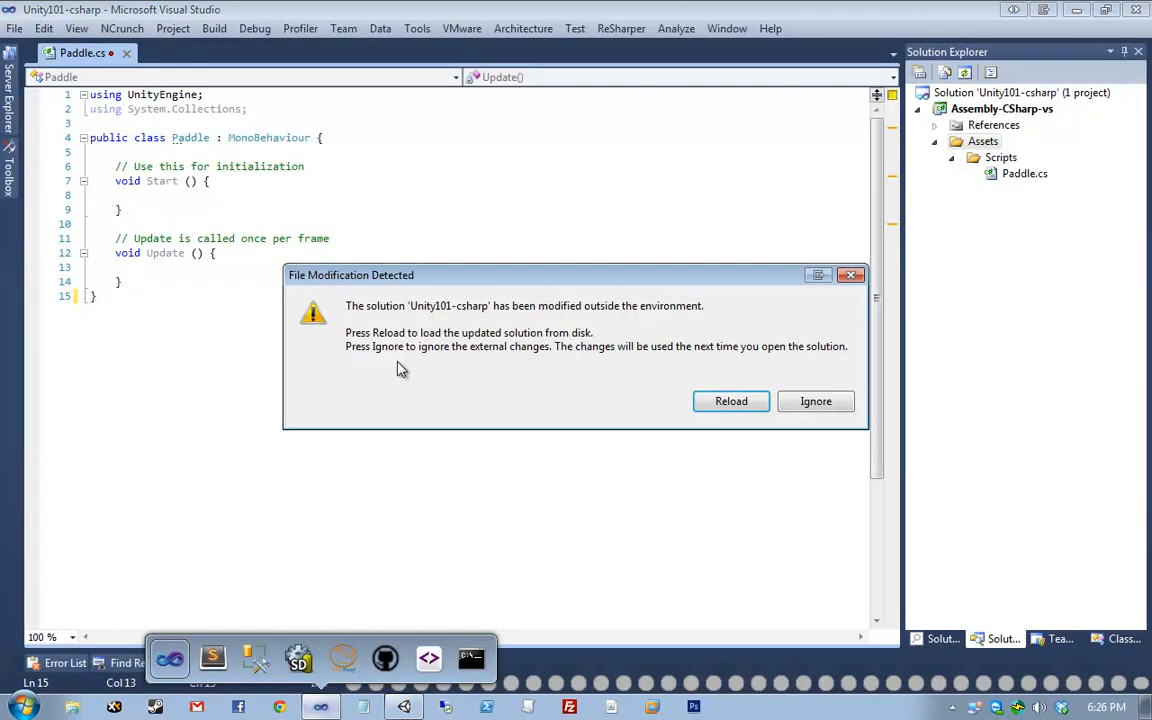
{"action": "left_click", "coordinate": [729, 401]}
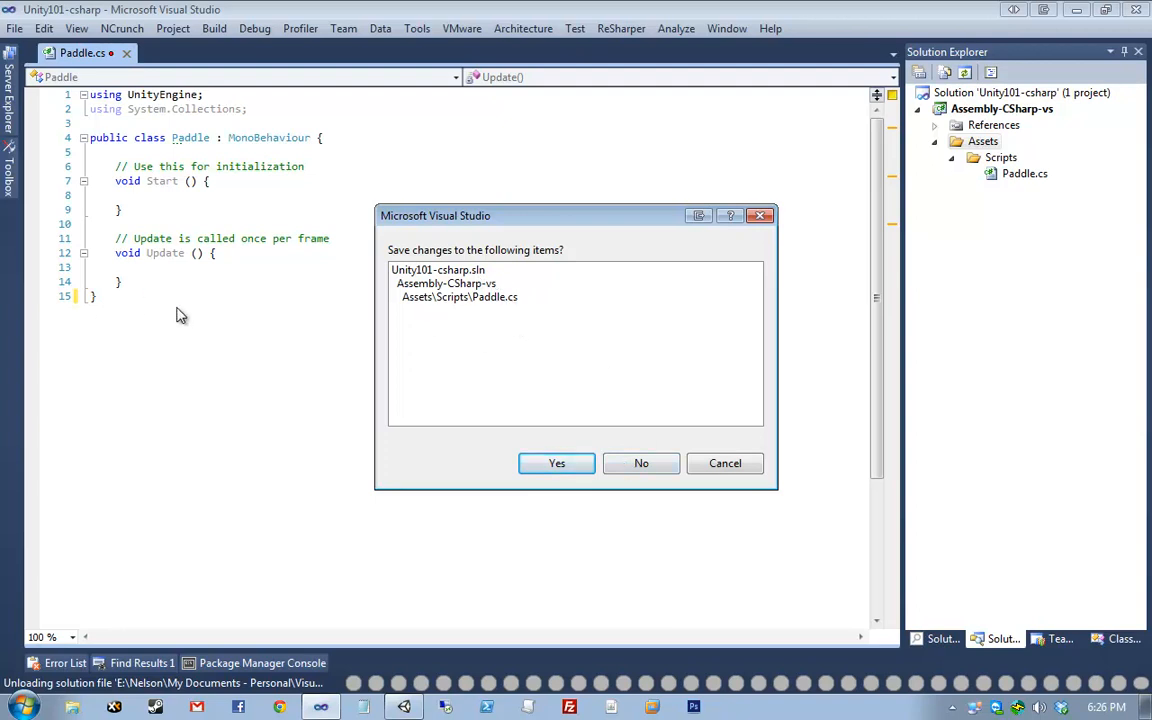
{"action": "left_click", "coordinate": [558, 463]}
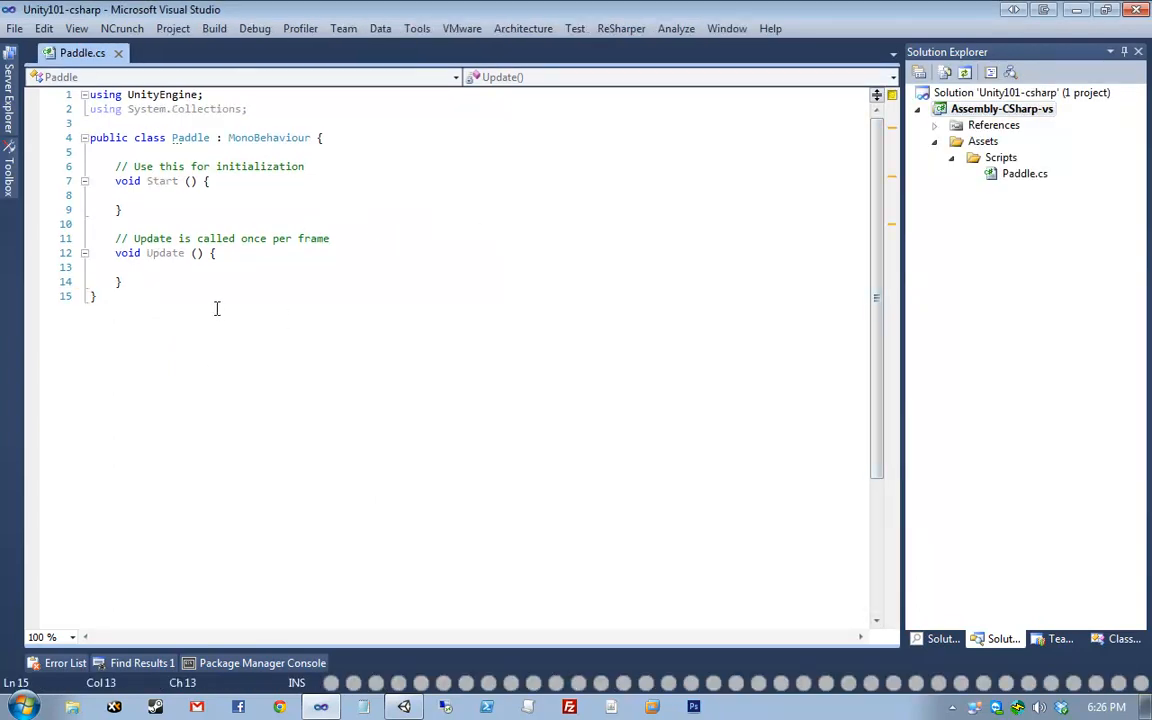
- Delete the trailing spaces after the final brace on line 15
{"action": "left_click_drag", "start_coordinate": [214, 309], "coordinate": [100, 329]}
{"action": "key", "text": "Delete"}
{"action": "left_click", "coordinate": [320, 280]}
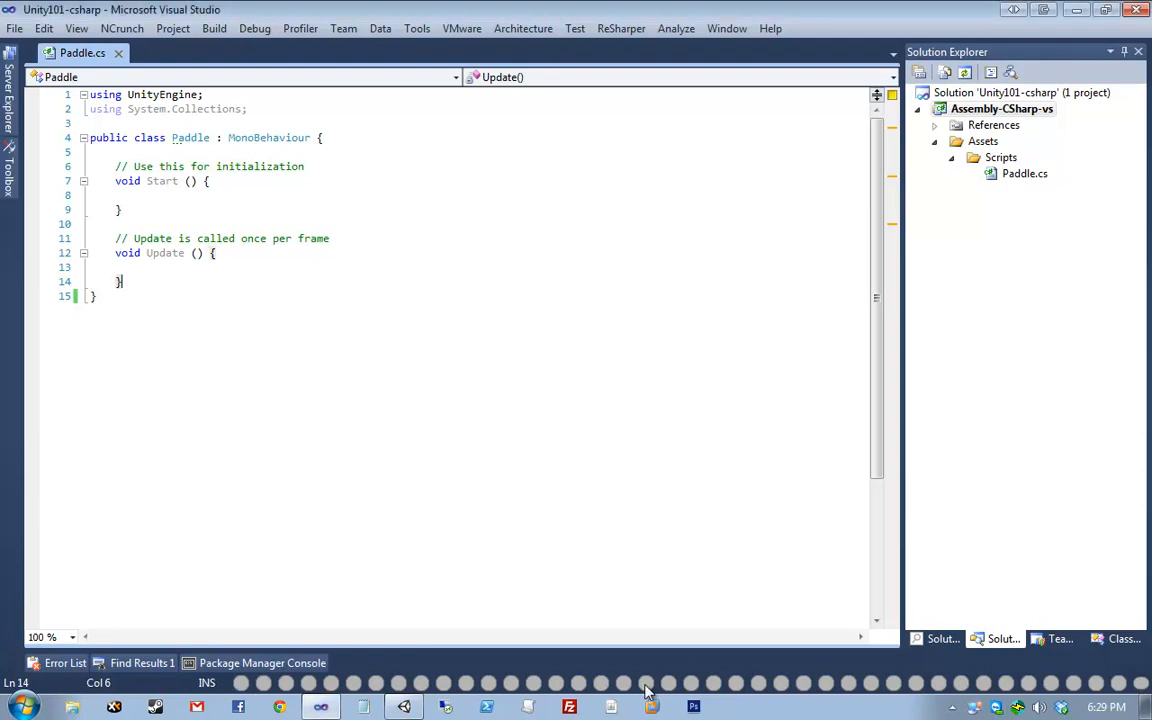
- Look through the context menus of the ReSharper error-analysis indicators in the status bar
{"action": "right_click", "coordinate": [698, 683]}
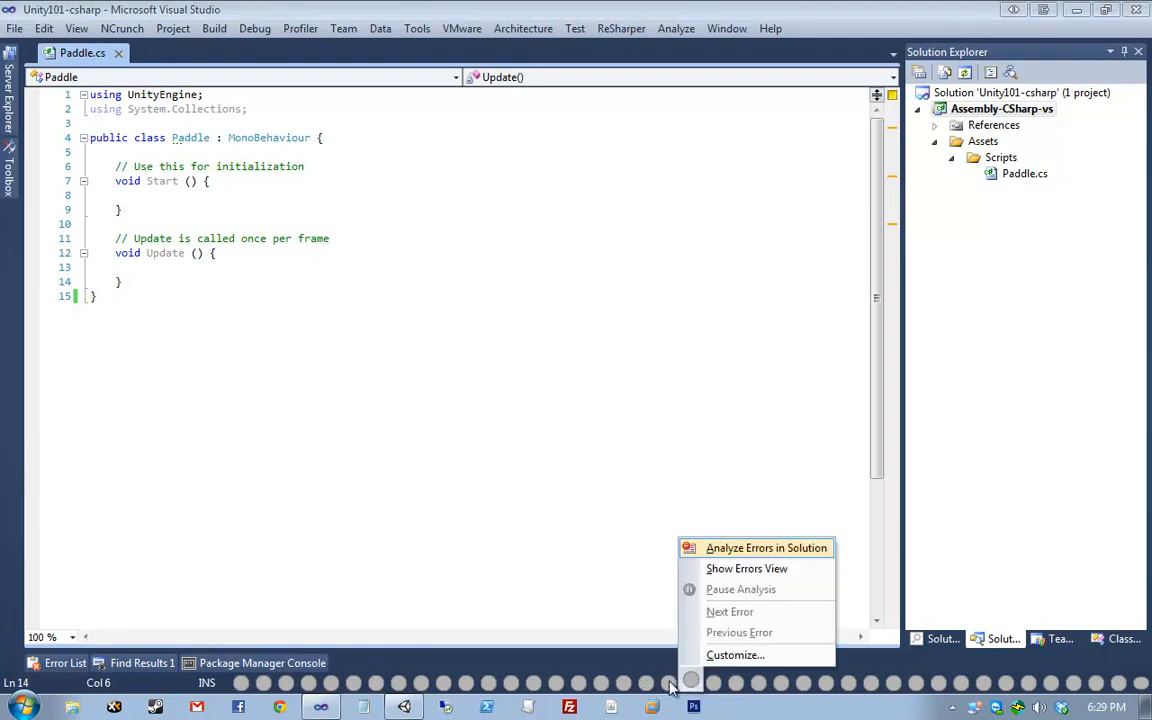
{"action": "right_click", "coordinate": [672, 683]}
{"action": "right_click", "coordinate": [650, 683]}
{"action": "right_click", "coordinate": [632, 682]}
{"action": "right_click", "coordinate": [624, 685]}
{"action": "right_click", "coordinate": [600, 685]}
{"action": "right_click", "coordinate": [579, 685]}
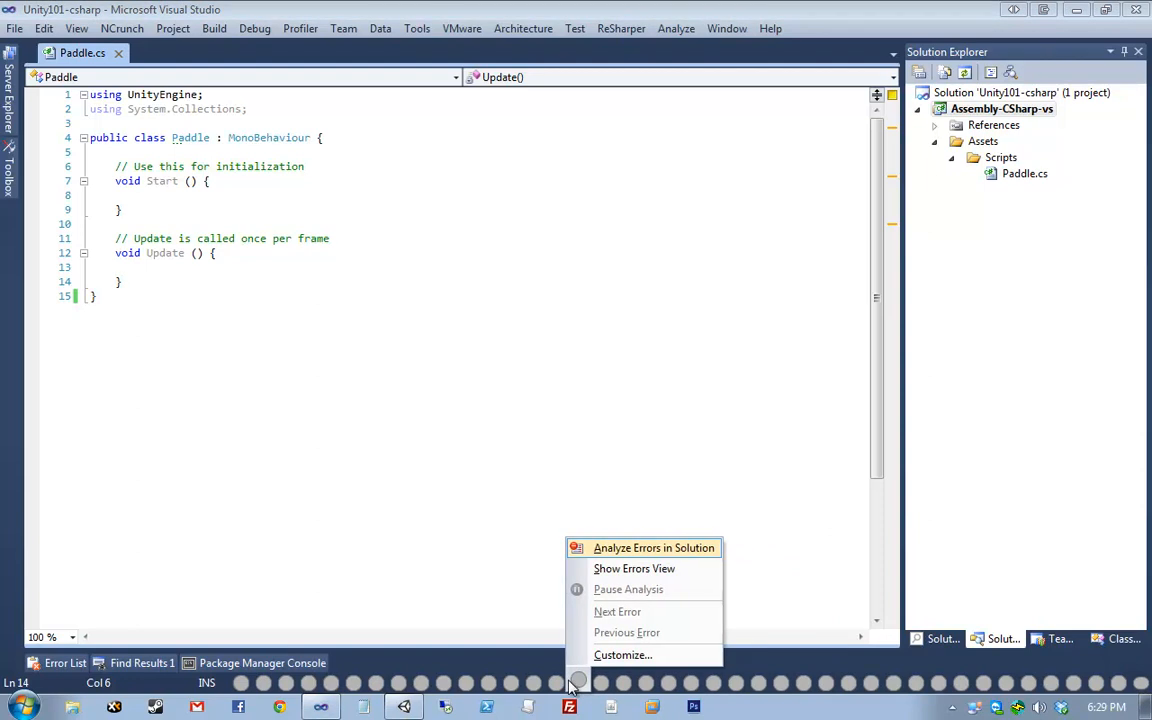
{"action": "right_click", "coordinate": [556, 685]}
{"action": "right_click", "coordinate": [533, 685]}
{"action": "right_click", "coordinate": [490, 686]}
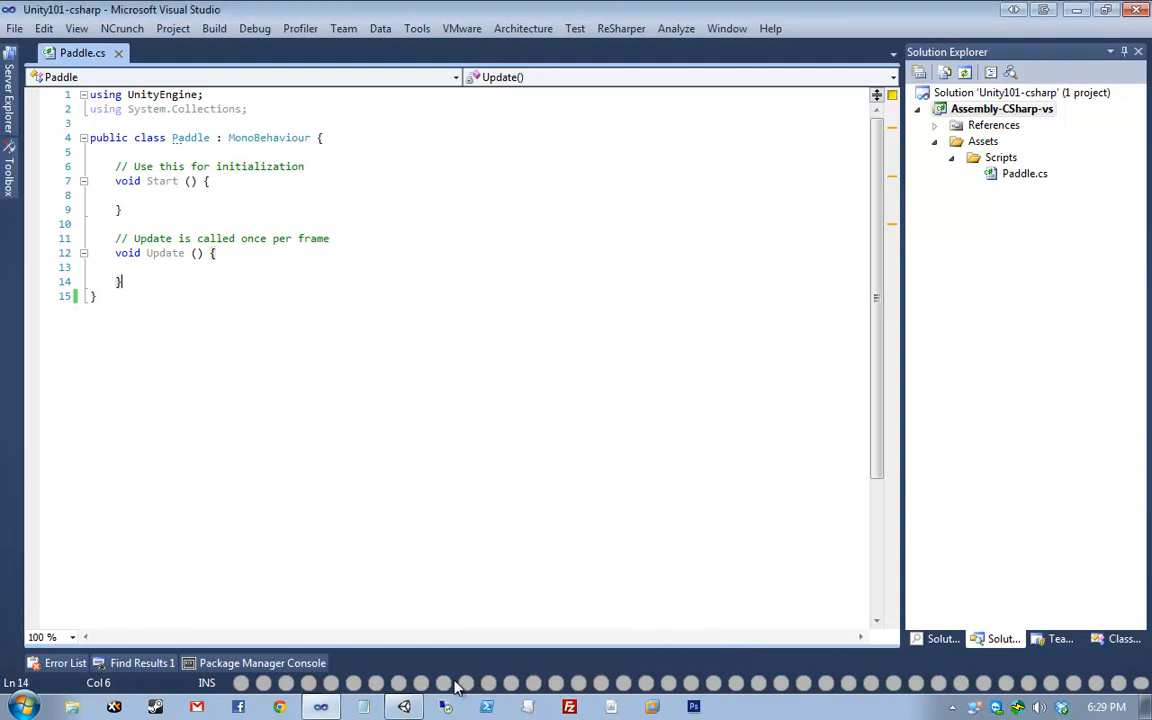
{"action": "right_click", "coordinate": [397, 686]}
{"action": "right_click", "coordinate": [373, 686]}
{"action": "right_click", "coordinate": [308, 685]}
{"action": "right_click", "coordinate": [284, 686]}
{"action": "right_click", "coordinate": [262, 685]}
{"action": "right_click", "coordinate": [243, 685]}
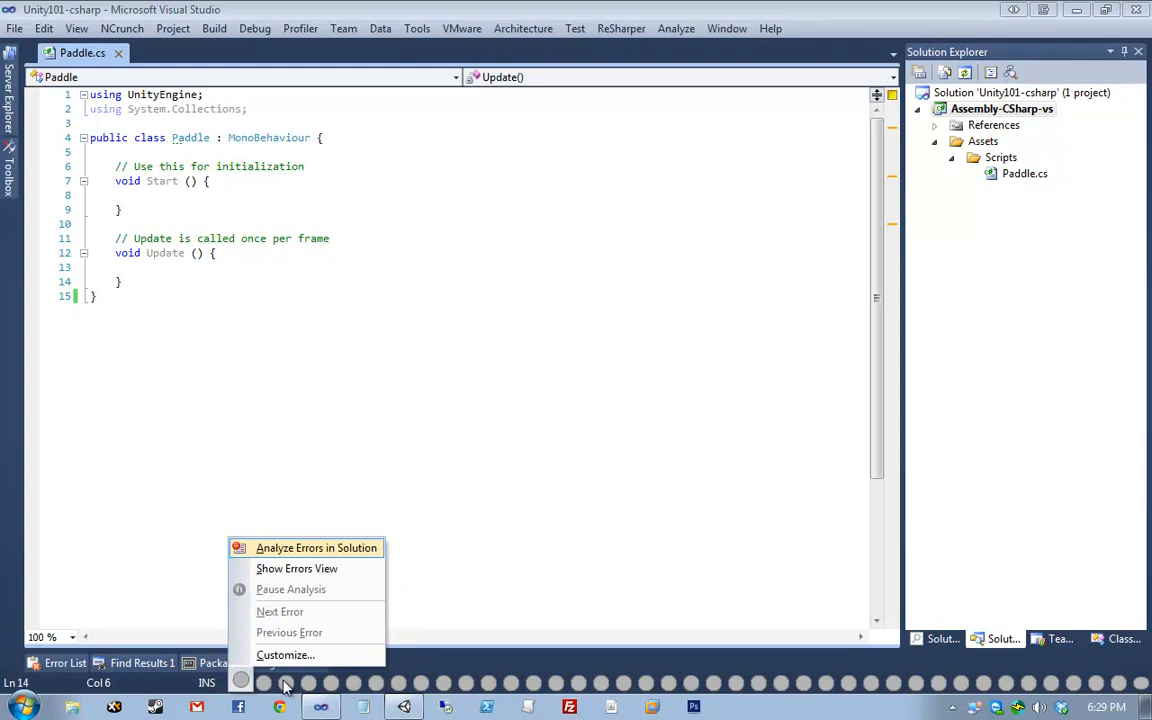
{"action": "right_click", "coordinate": [284, 685]}
{"action": "right_click", "coordinate": [309, 685]}
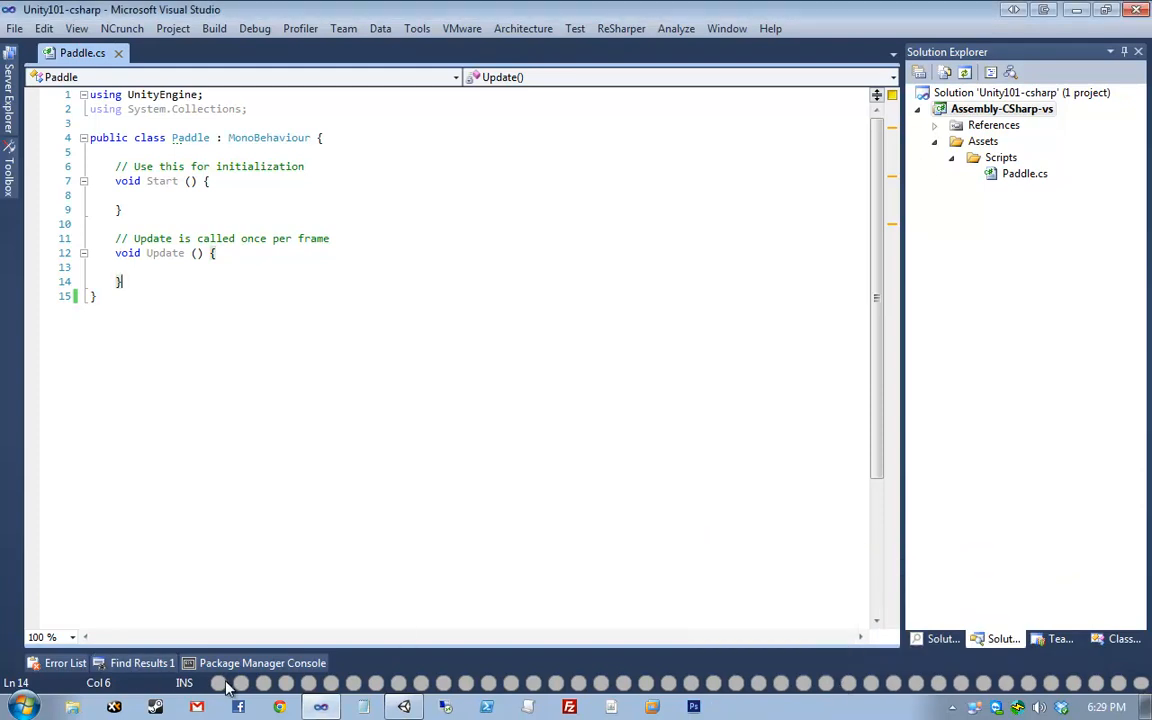
{"action": "left_click", "coordinate": [520, 583]}
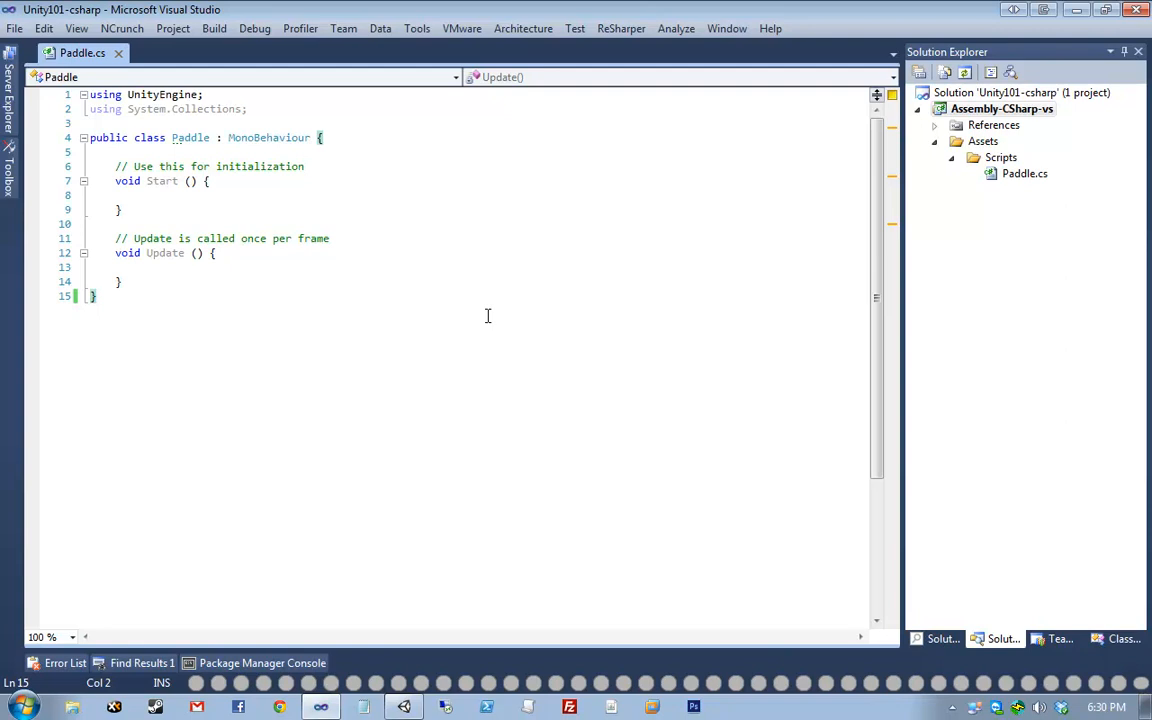
- Check the status-bar error-analysis popups once more, then return to line 14
{"action": "left_click", "coordinate": [559, 688]}
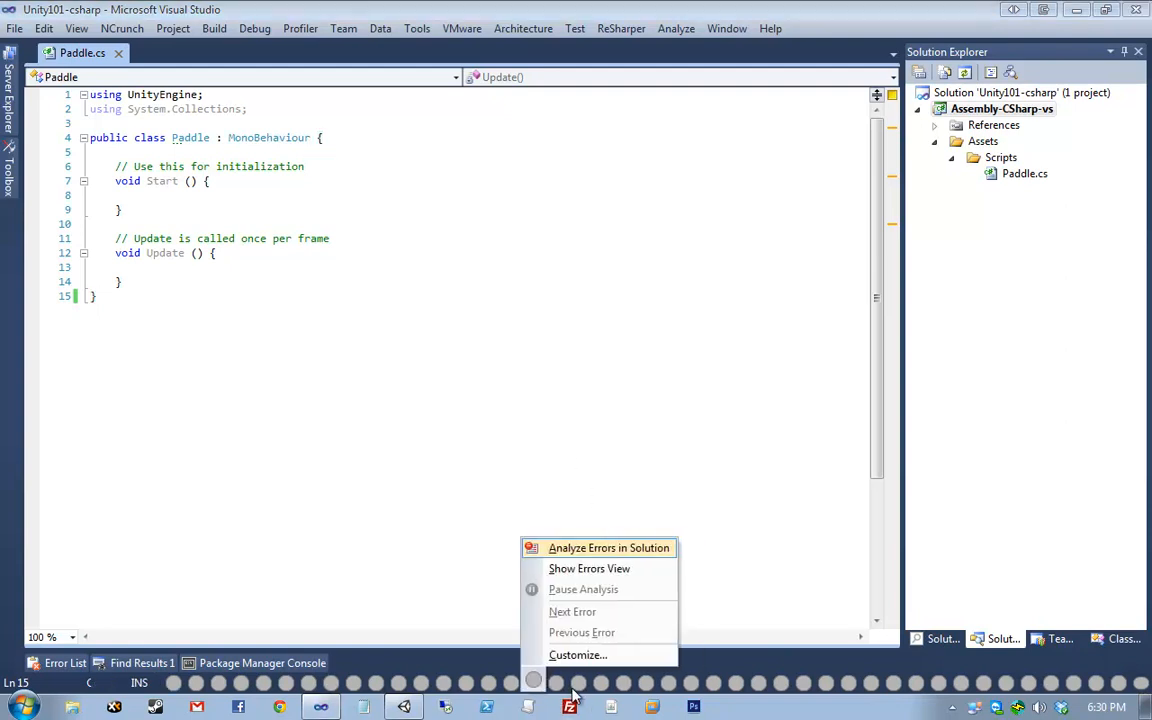
{"action": "left_click", "coordinate": [582, 685]}
{"action": "left_click", "coordinate": [603, 684]}
{"action": "left_click", "coordinate": [624, 684]}
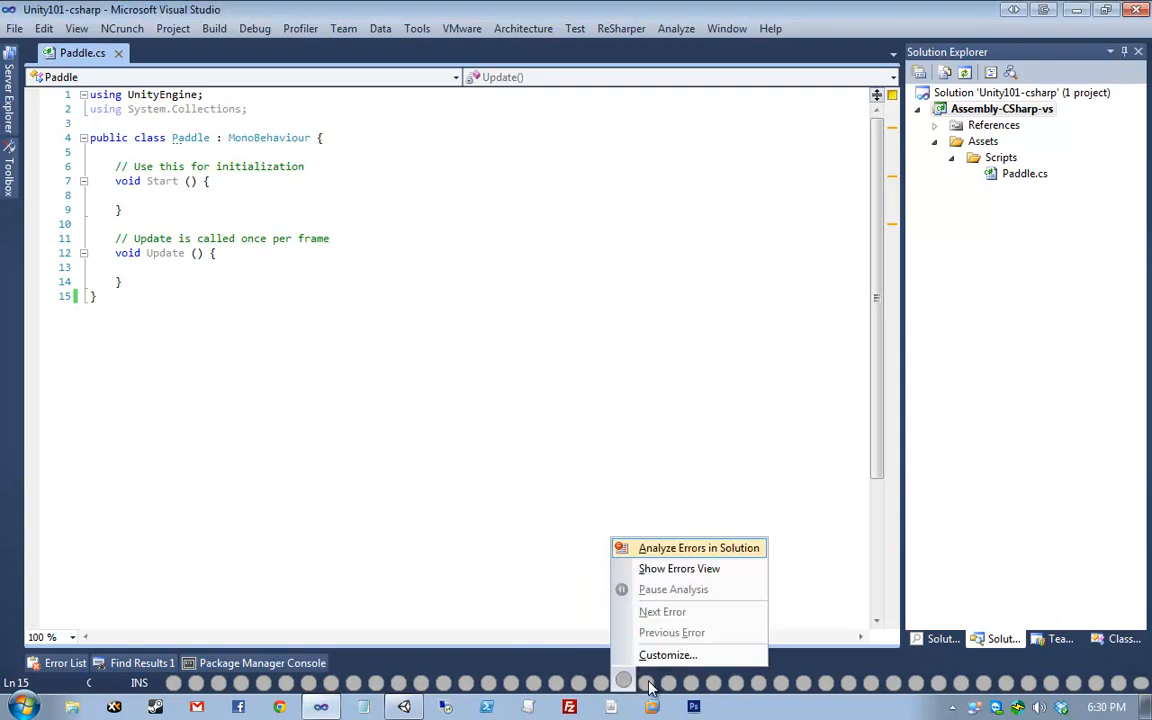
{"action": "left_click", "coordinate": [646, 683]}
{"action": "left_click", "coordinate": [469, 276]}
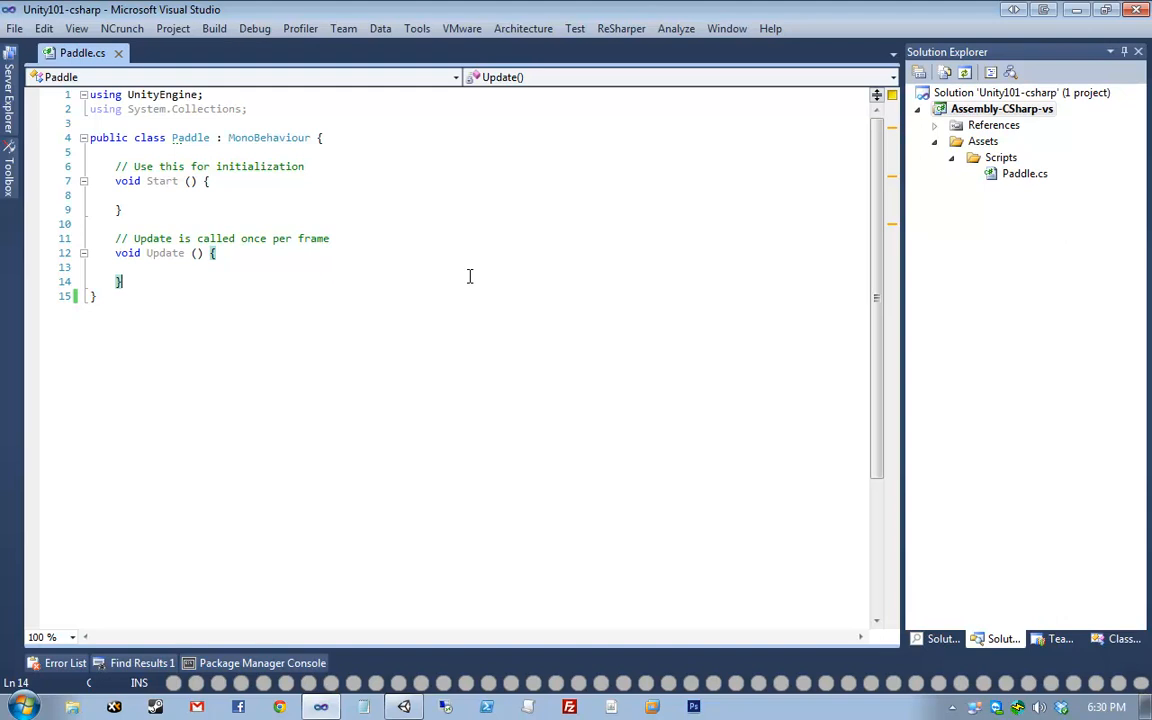
- Expand References to show System, System.Core, System.XML, UnityEditor and UnityEngine
{"action": "left_click", "coordinate": [307, 342]}
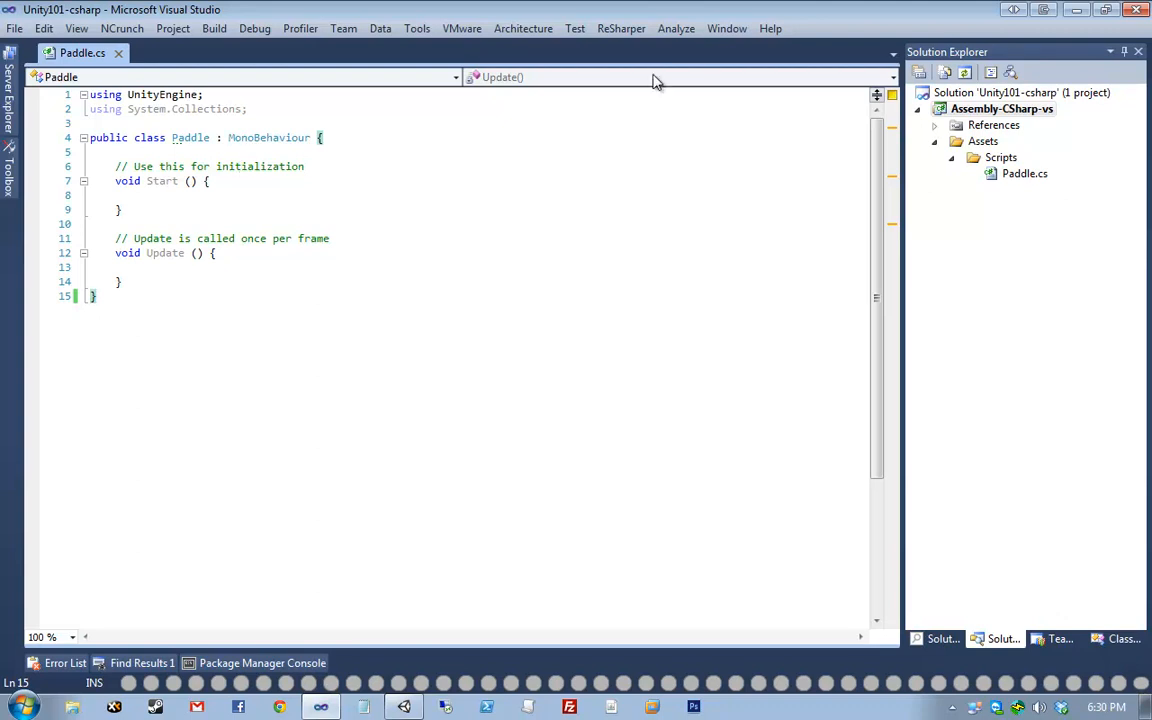
{"action": "left_click", "coordinate": [936, 125]}
{"action": "left_click", "coordinate": [991, 126]}
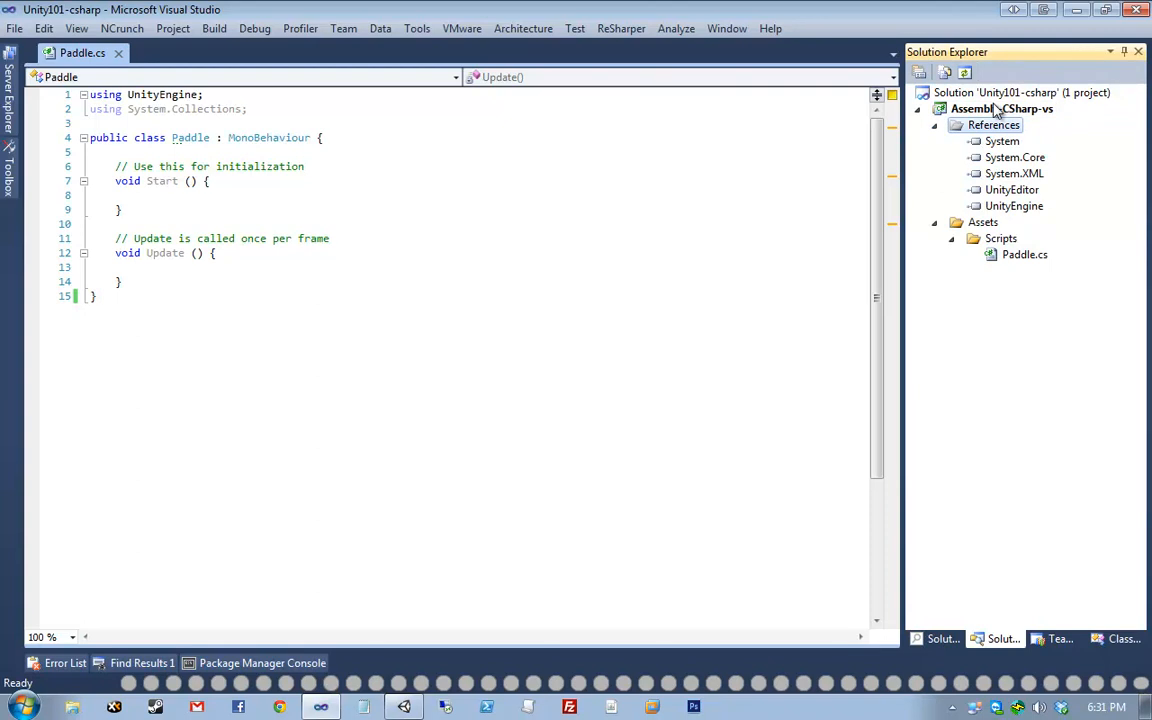
- Collapse References in Solution Explorer and close Visual Studio to reveal the Unity editor
{"action": "left_click", "coordinate": [936, 126]}
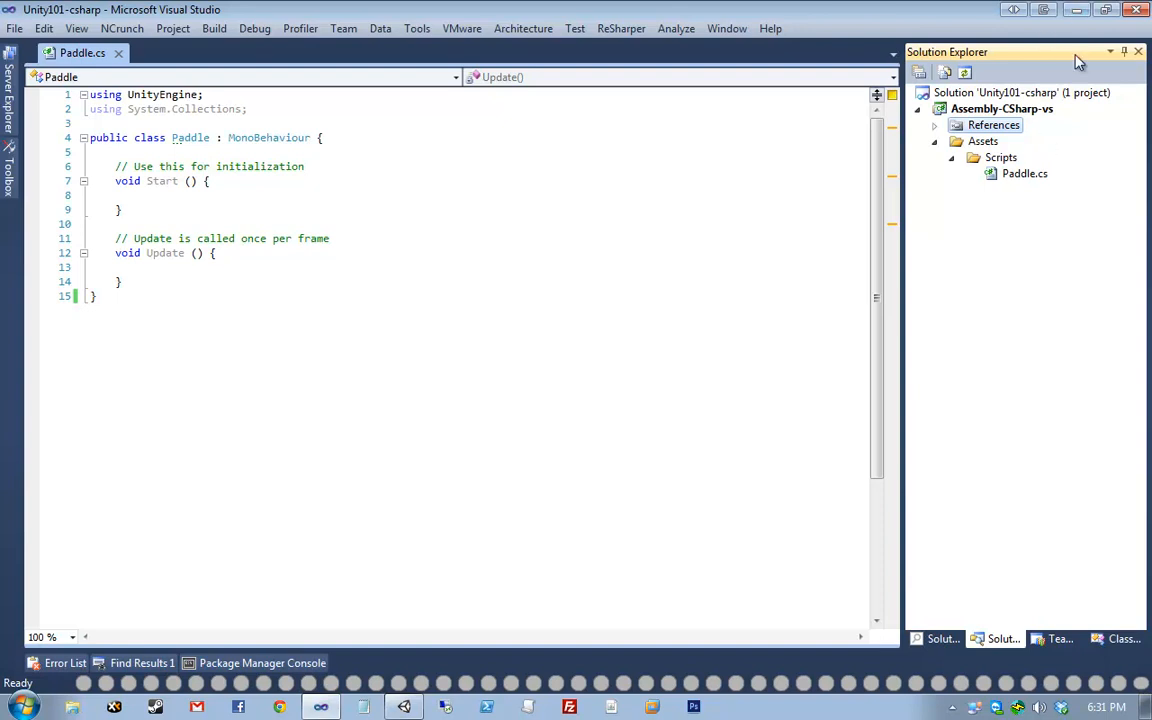
{"action": "left_click", "coordinate": [1137, 9]}
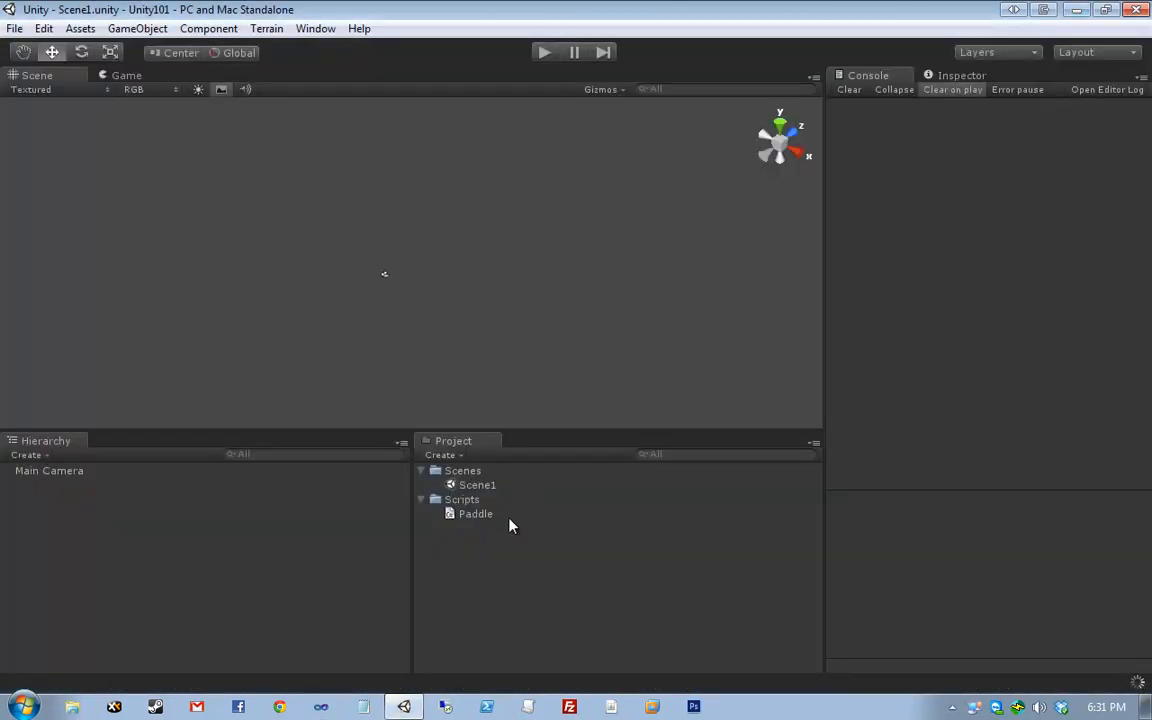
- Delete the Paddle script asset from the Project panel
{"action": "left_click", "coordinate": [560, 514]}
{"action": "key", "text": "Delete"}
{"action": "key", "text": "Return"}
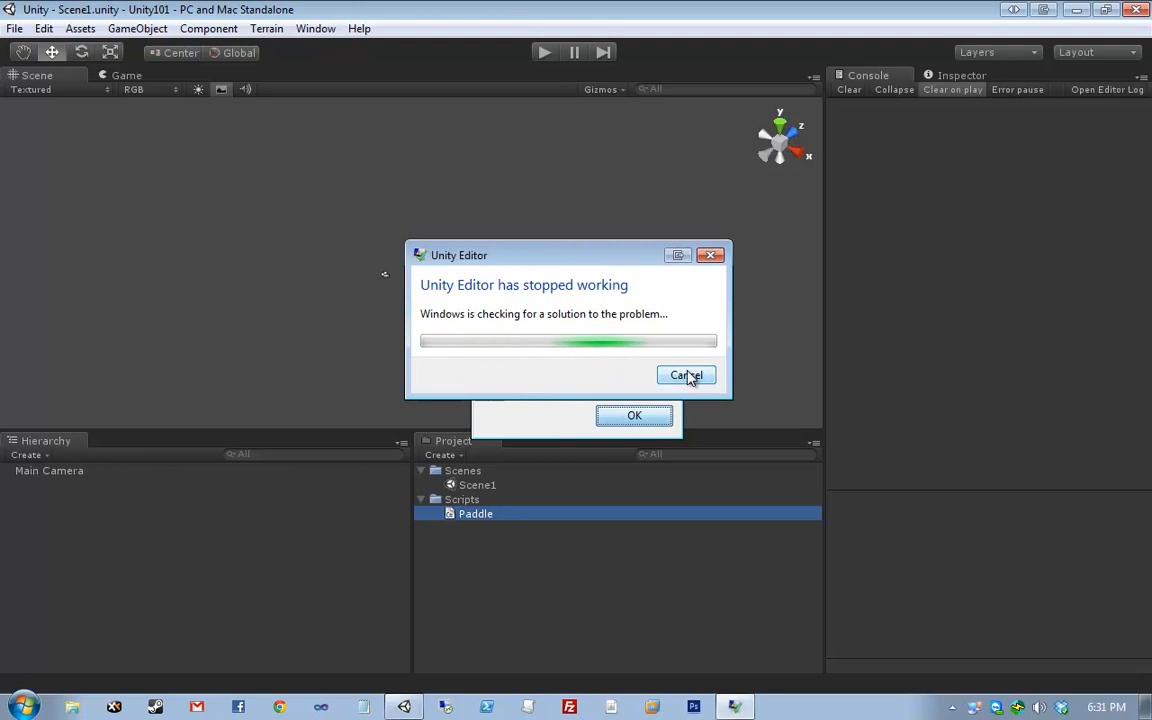
- Dismiss the crash report and relaunch Unity with the Unity101 project
{"action": "left_click", "coordinate": [686, 376]}
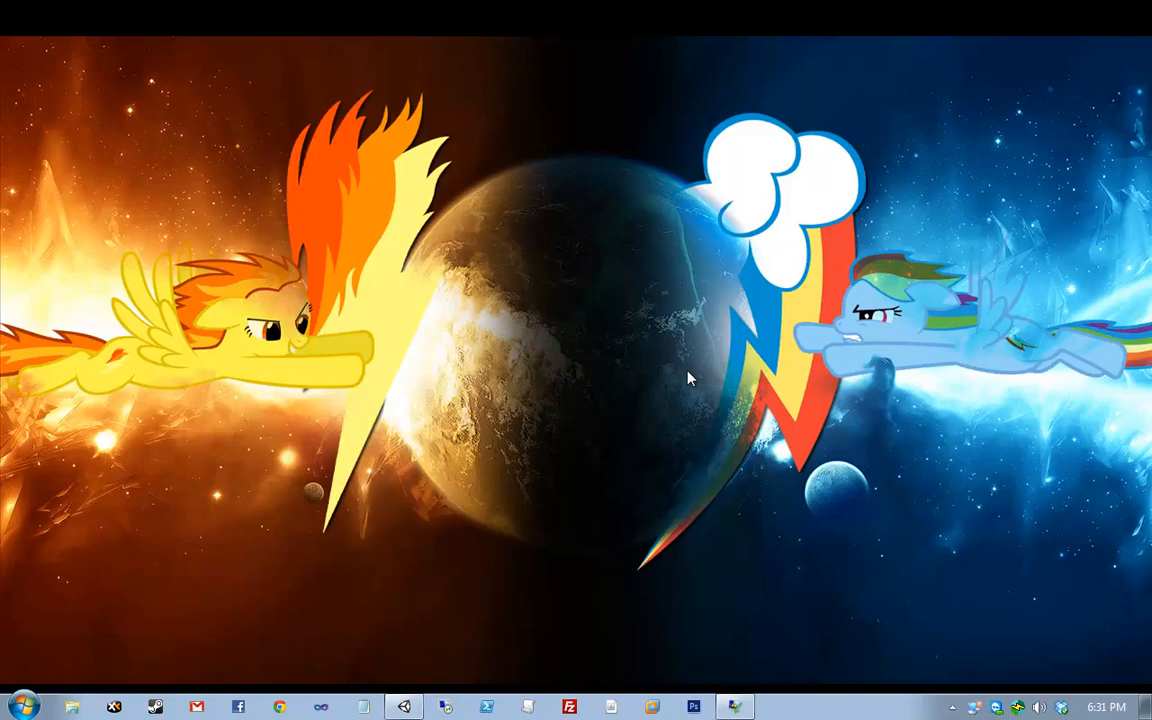
{"action": "left_click", "coordinate": [410, 707]}
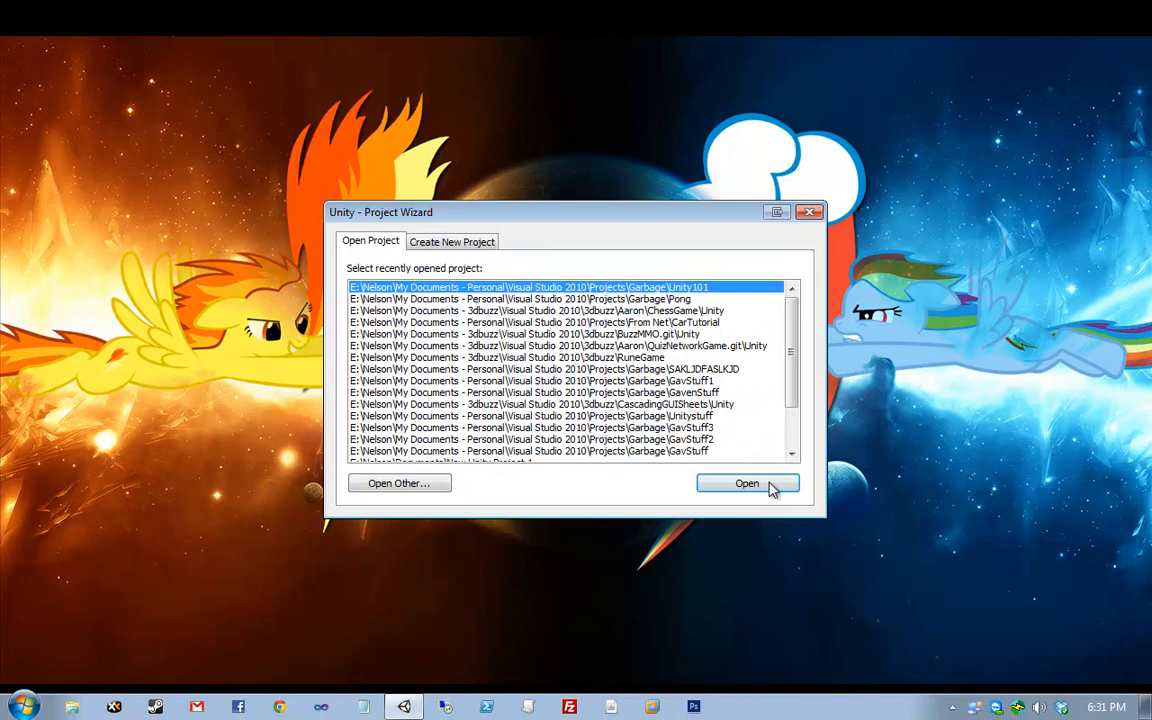
{"action": "left_click", "coordinate": [770, 485]}
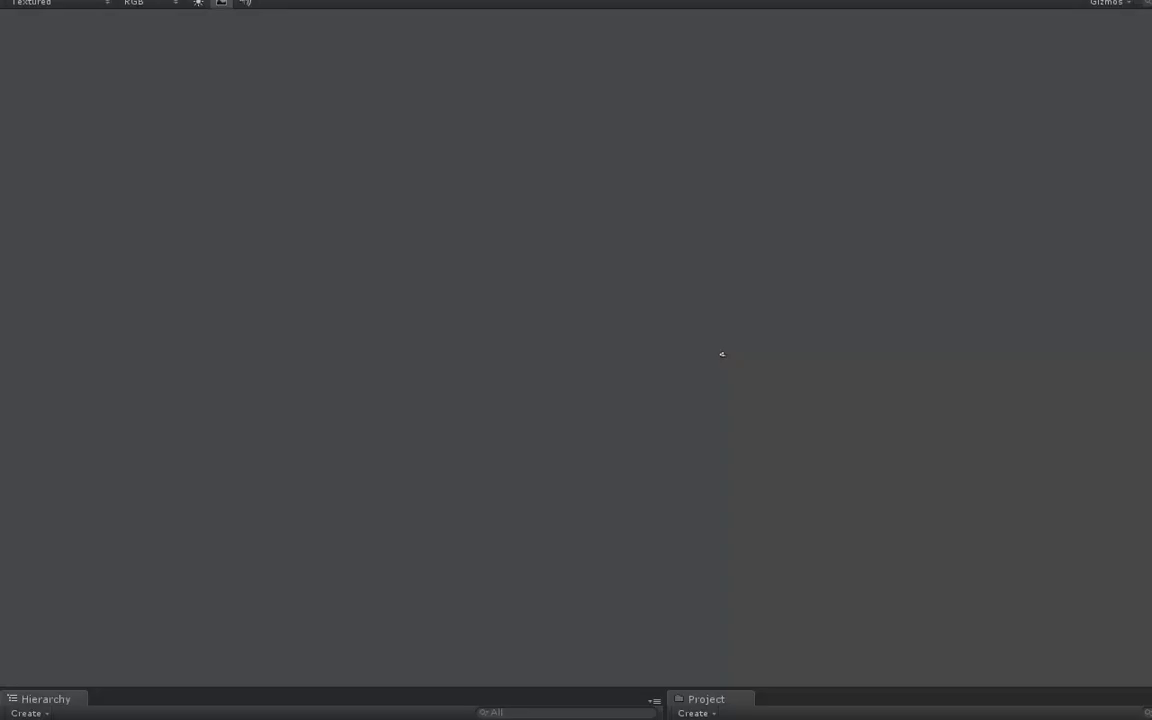
- Bring the Unity window on screen, maximize it, and select the Scripts folder
{"action": "left_click_drag", "start_coordinate": [418, 0], "coordinate": [612, 177]}
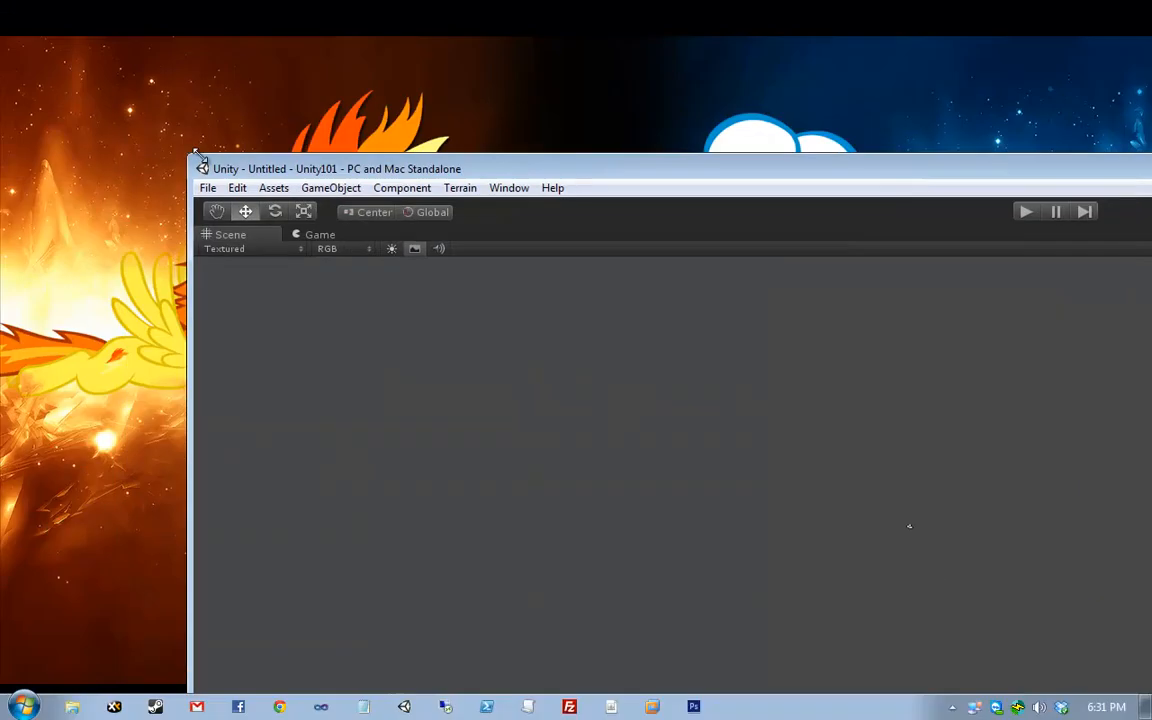
{"action": "left_click_drag", "start_coordinate": [193, 154], "coordinate": [826, 337]}
{"action": "left_click_drag", "start_coordinate": [923, 337], "coordinate": [490, 281]}
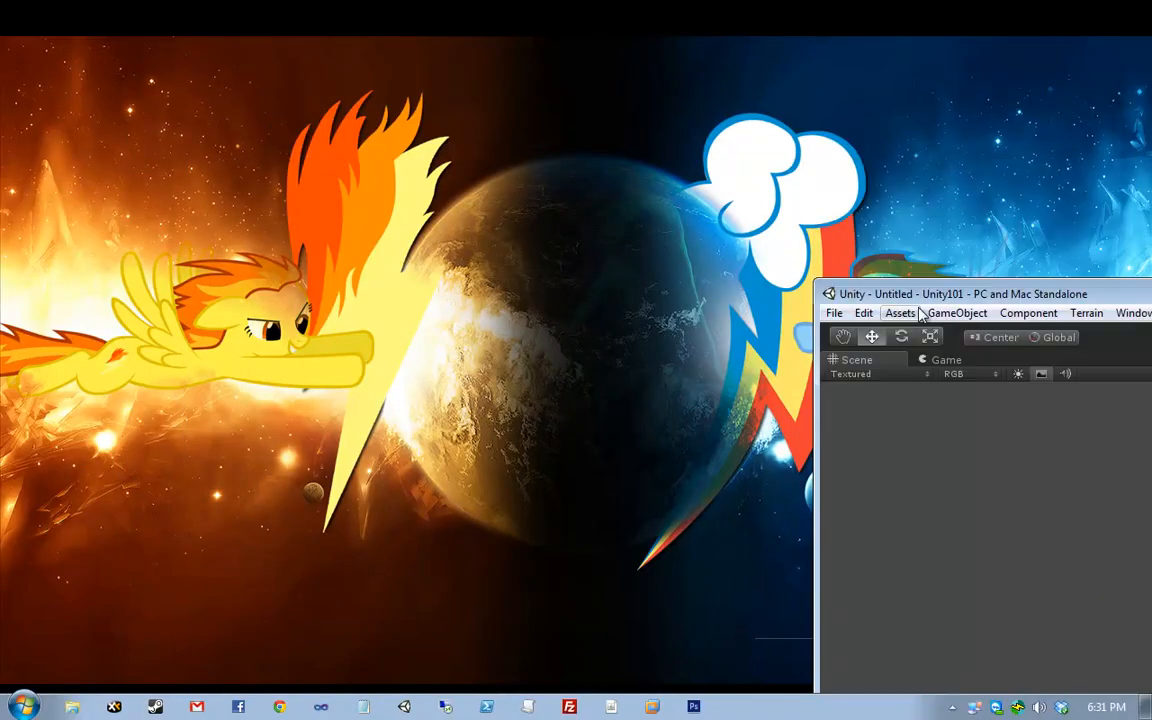
{"action": "left_click_drag", "start_coordinate": [943, 298], "coordinate": [141, 40]}
{"action": "left_click_drag", "start_coordinate": [422, 15], "coordinate": [436, 330]}
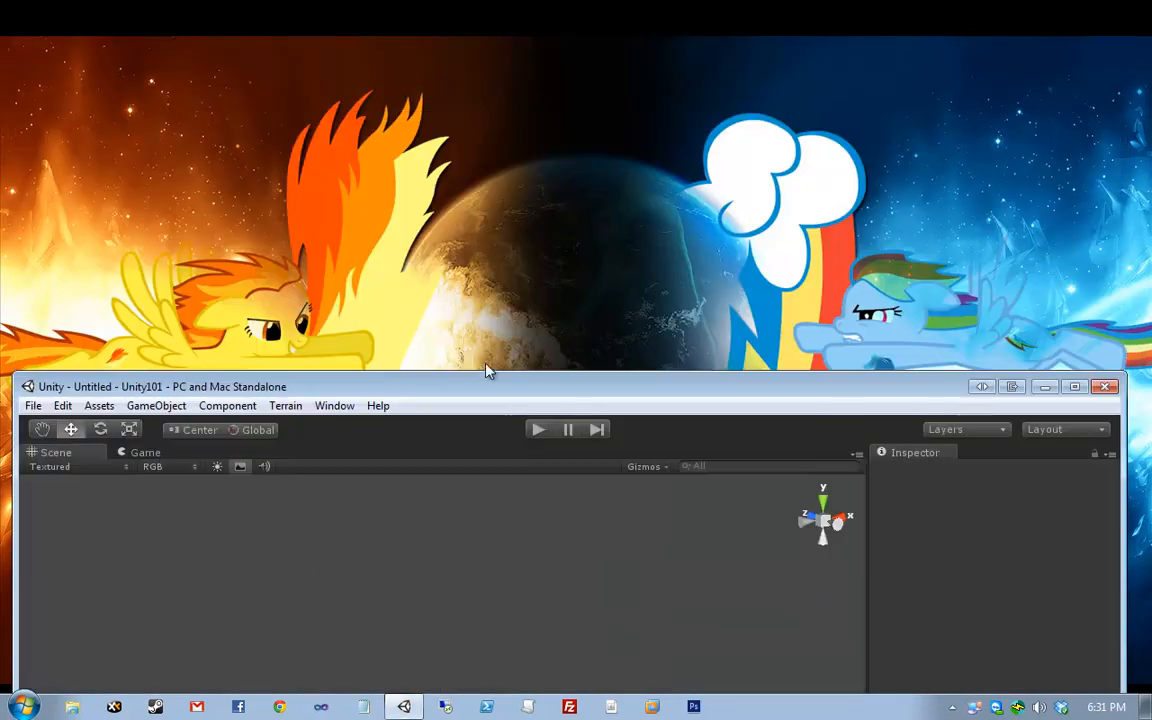
{"action": "left_click_drag", "start_coordinate": [502, 173], "coordinate": [502, 97]}
{"action": "double_click", "coordinate": [502, 97]}
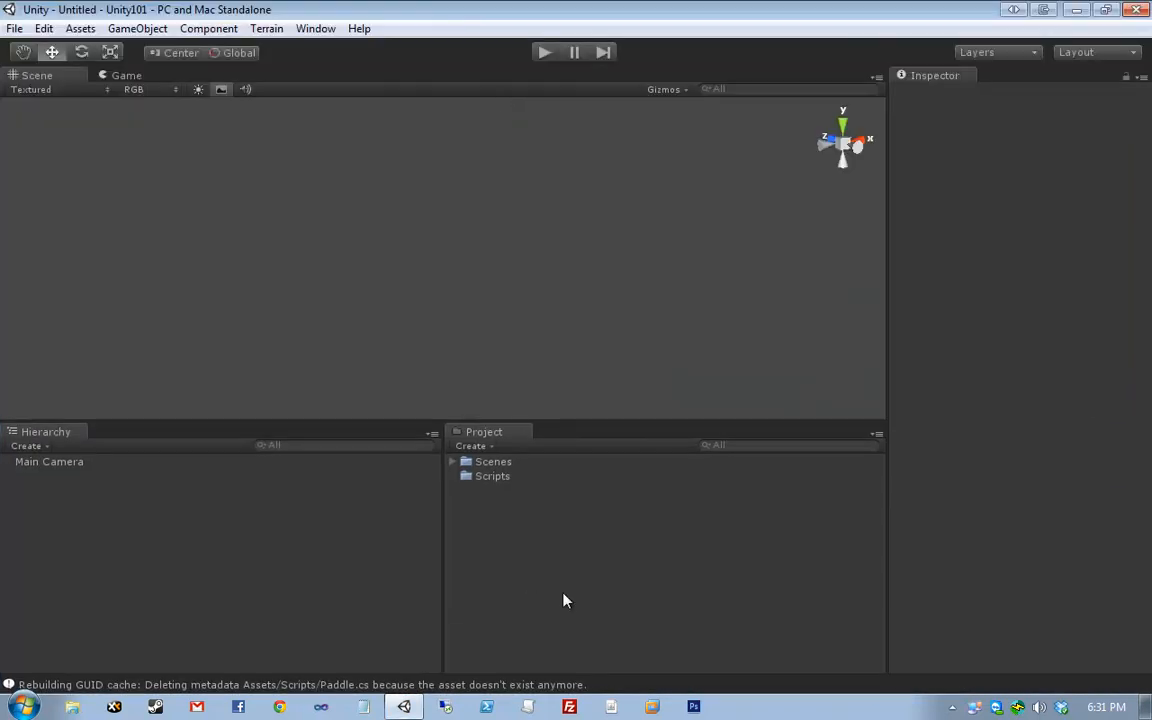
{"action": "left_click", "coordinate": [505, 478]}
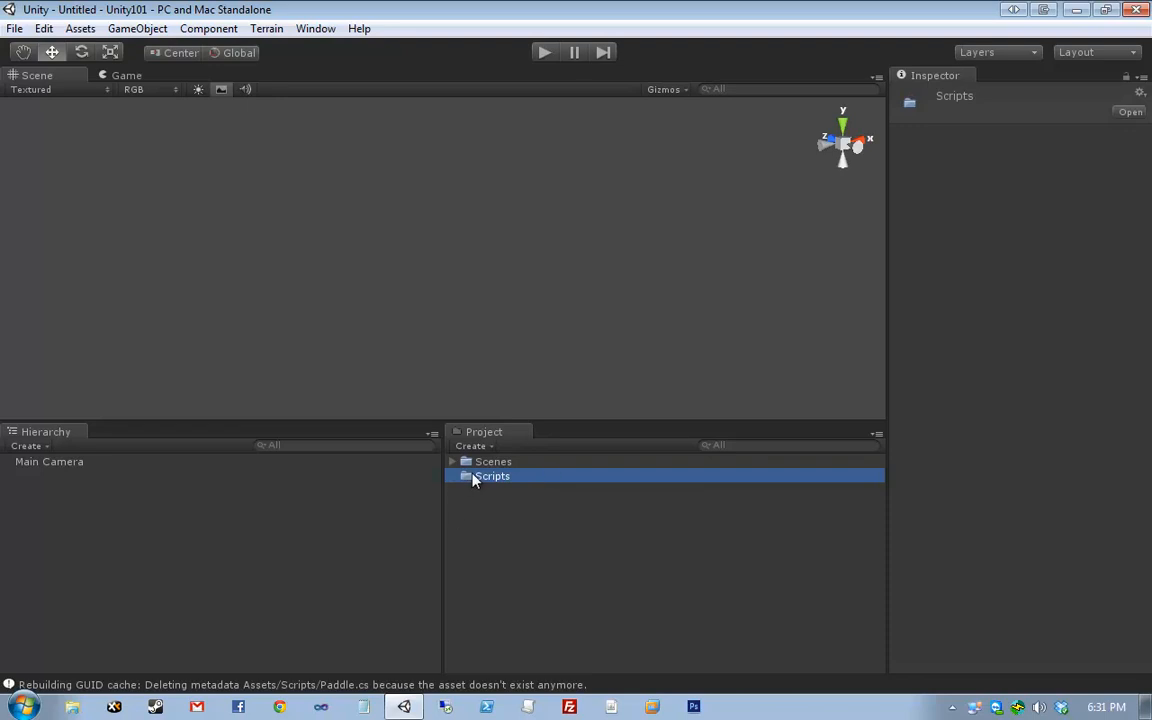
{"action": "right_click", "coordinate": [497, 478]}
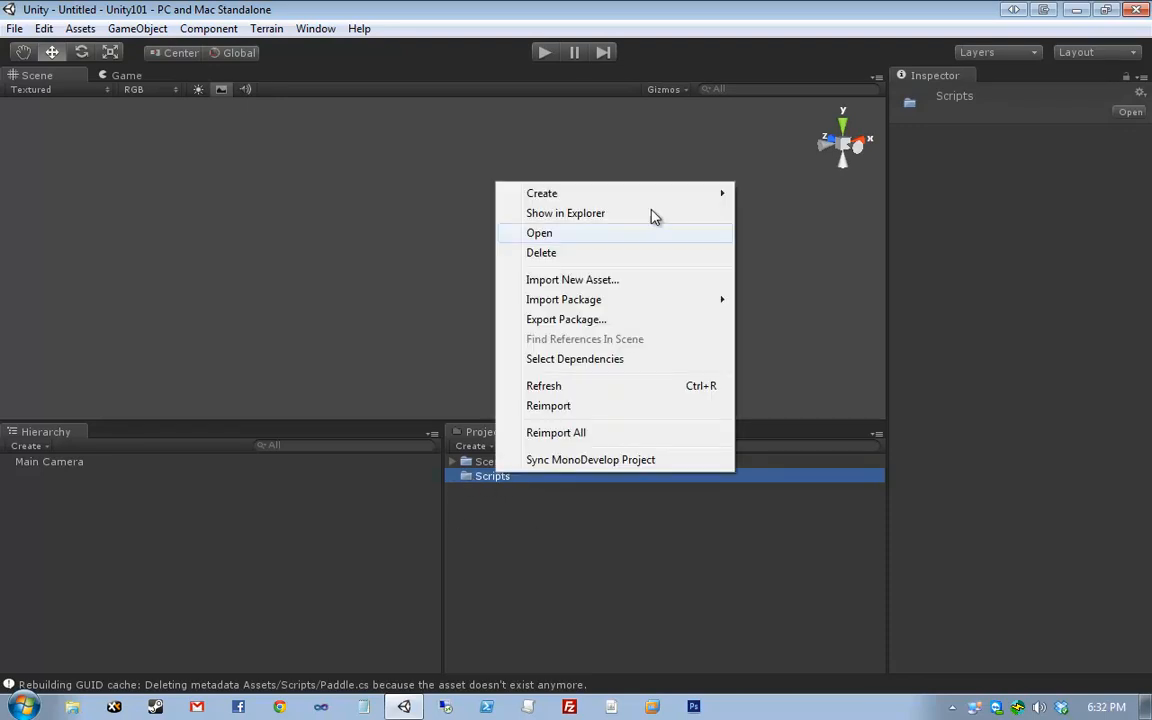
{"action": "mouse_move", "coordinate": [656, 195]}
{"action": "left_click", "coordinate": [819, 240]}
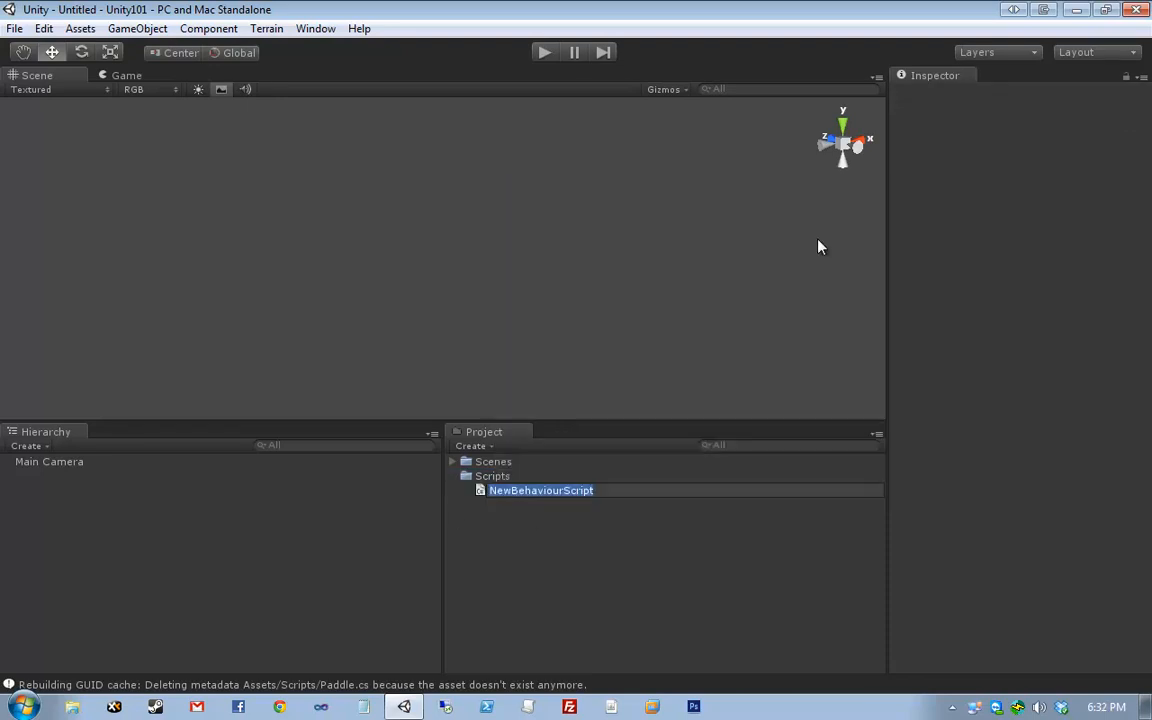
{"action": "type", "text": "Paddle"}
{"action": "key", "text": "Return"}
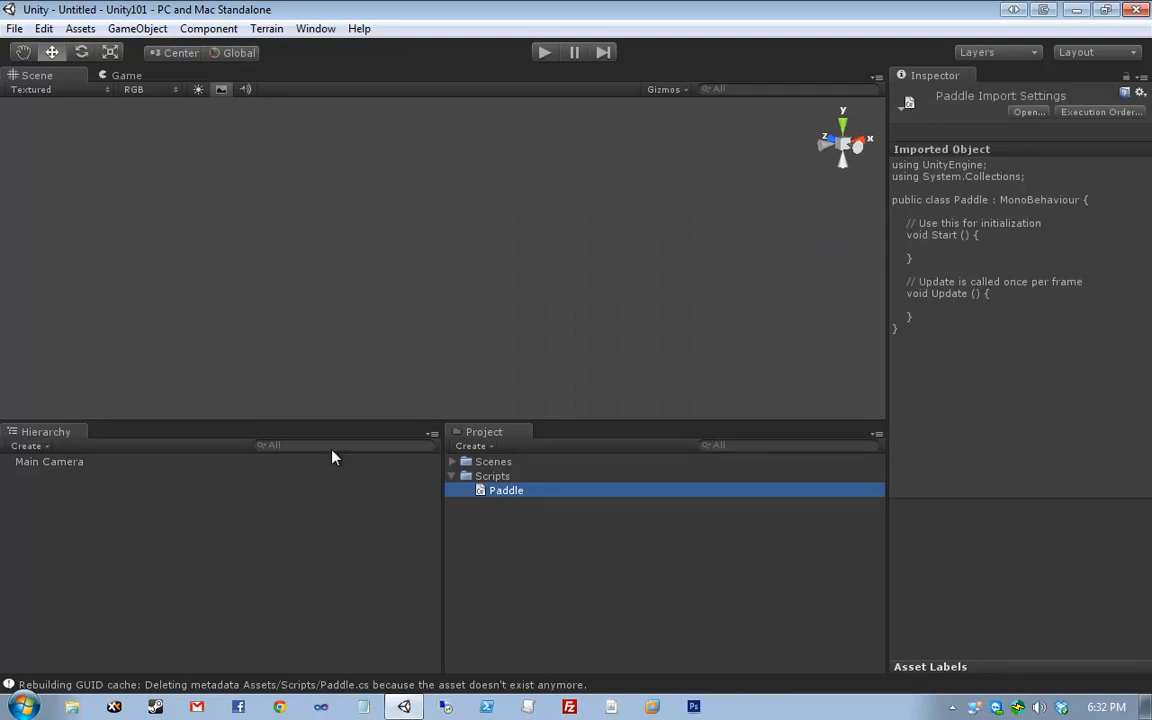
{"action": "right_click", "coordinate": [491, 489]}
{"action": "left_click", "coordinate": [585, 563]}
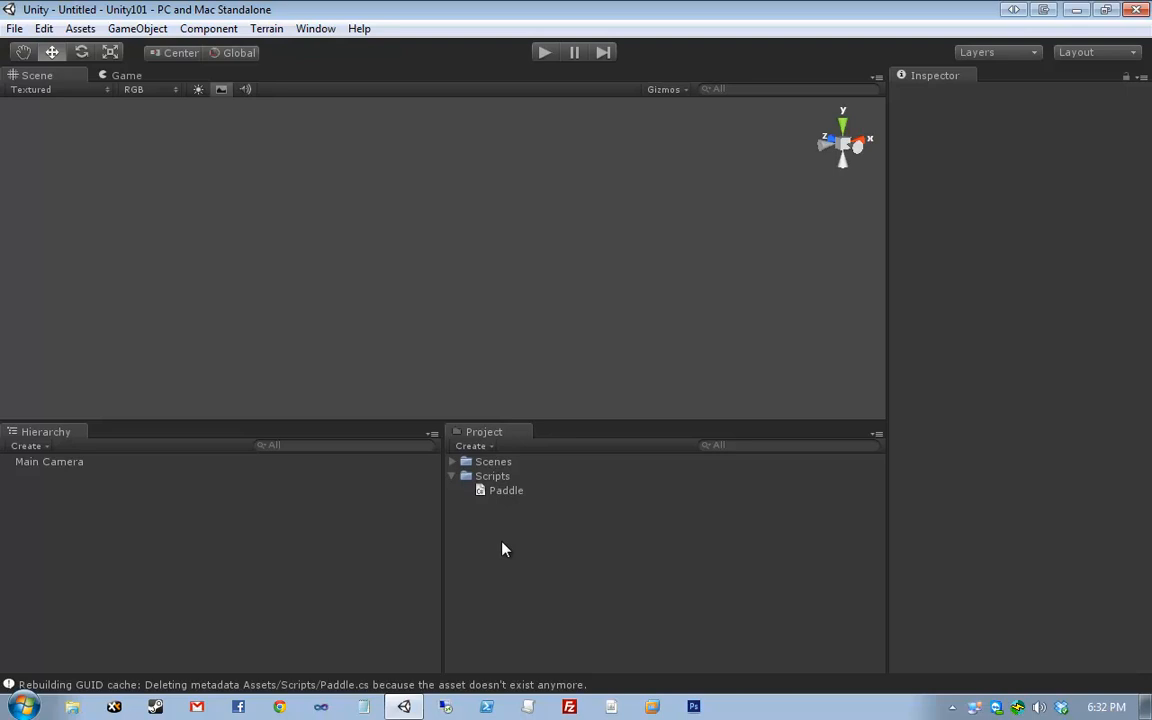
- Browse the Scripts folder's Create menu without creating anything, then open Paddle in Visual Studio
{"action": "right_click", "coordinate": [501, 544]}
{"action": "left_click", "coordinate": [597, 537]}
{"action": "right_click", "coordinate": [490, 478]}
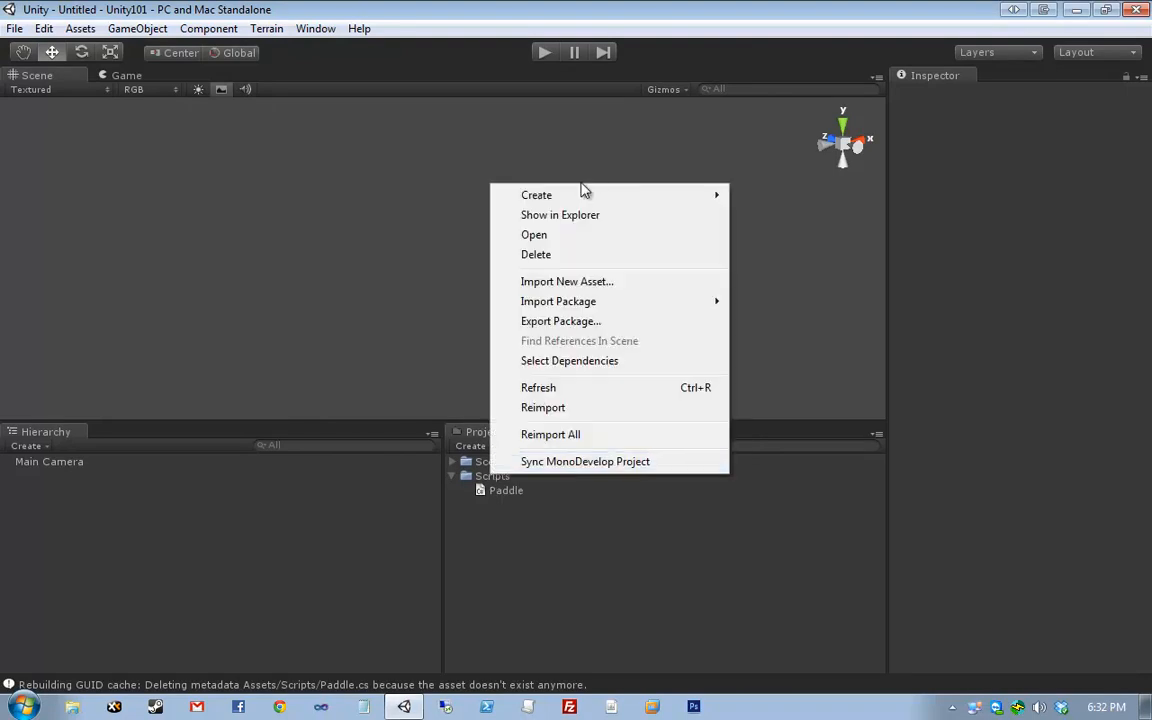
{"action": "left_click", "coordinate": [496, 476]}
{"action": "right_click", "coordinate": [496, 474]}
{"action": "mouse_move", "coordinate": [599, 188]}
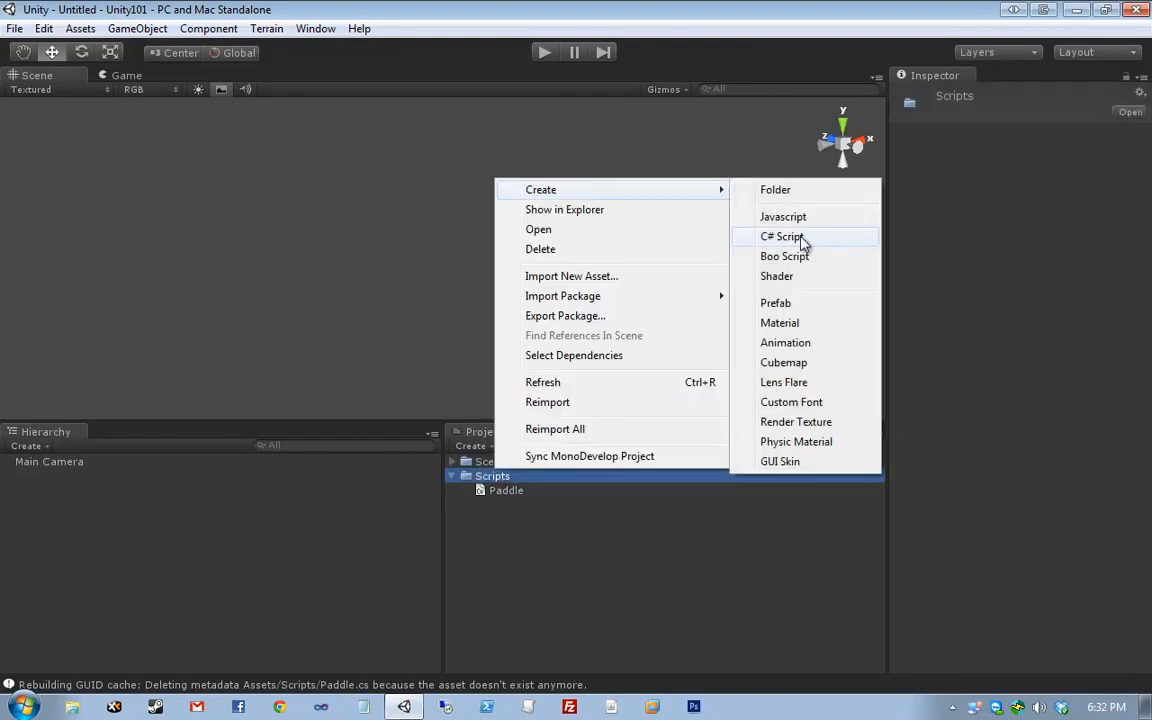
{"action": "left_click", "coordinate": [707, 571]}
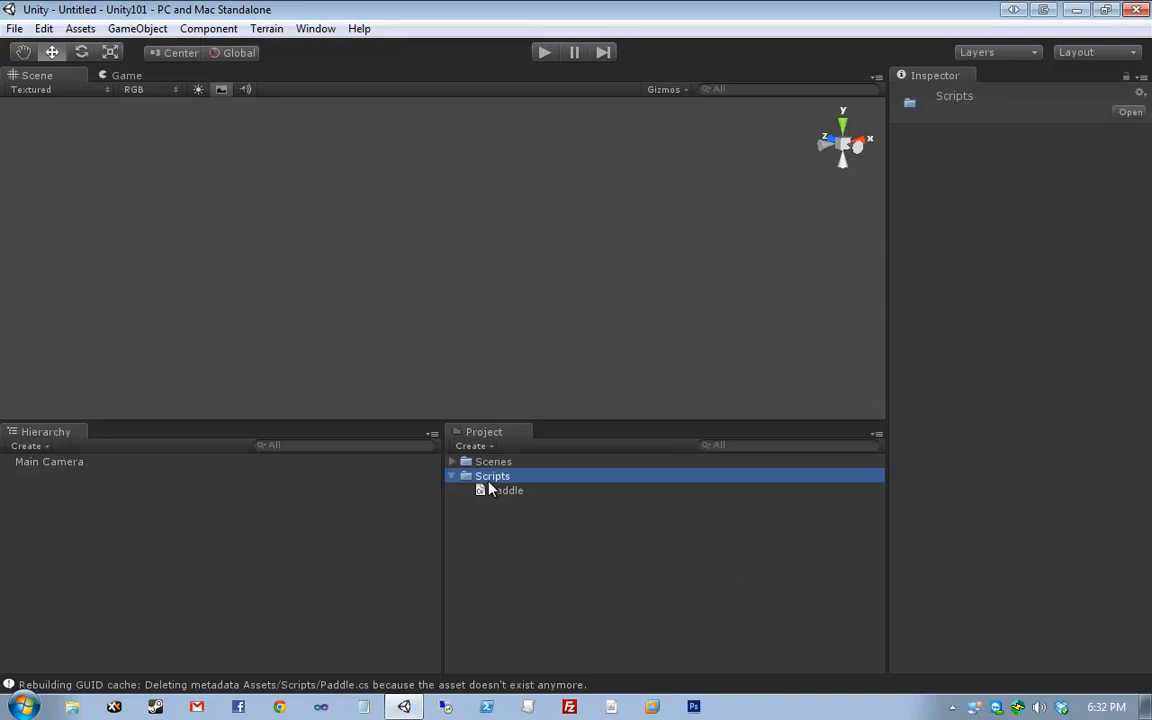
{"action": "double_click", "coordinate": [500, 490]}
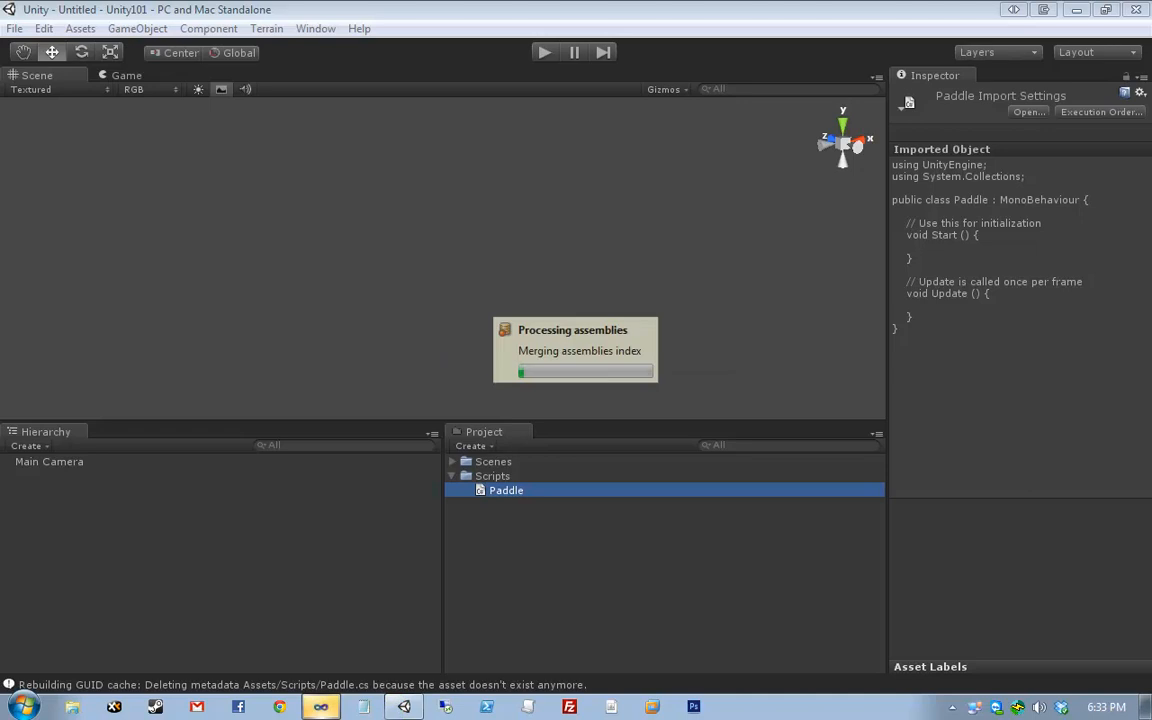
- Save the script in Visual Studio and close the Unity Script Reference tab
{"action": "left_click", "coordinate": [320, 707]}
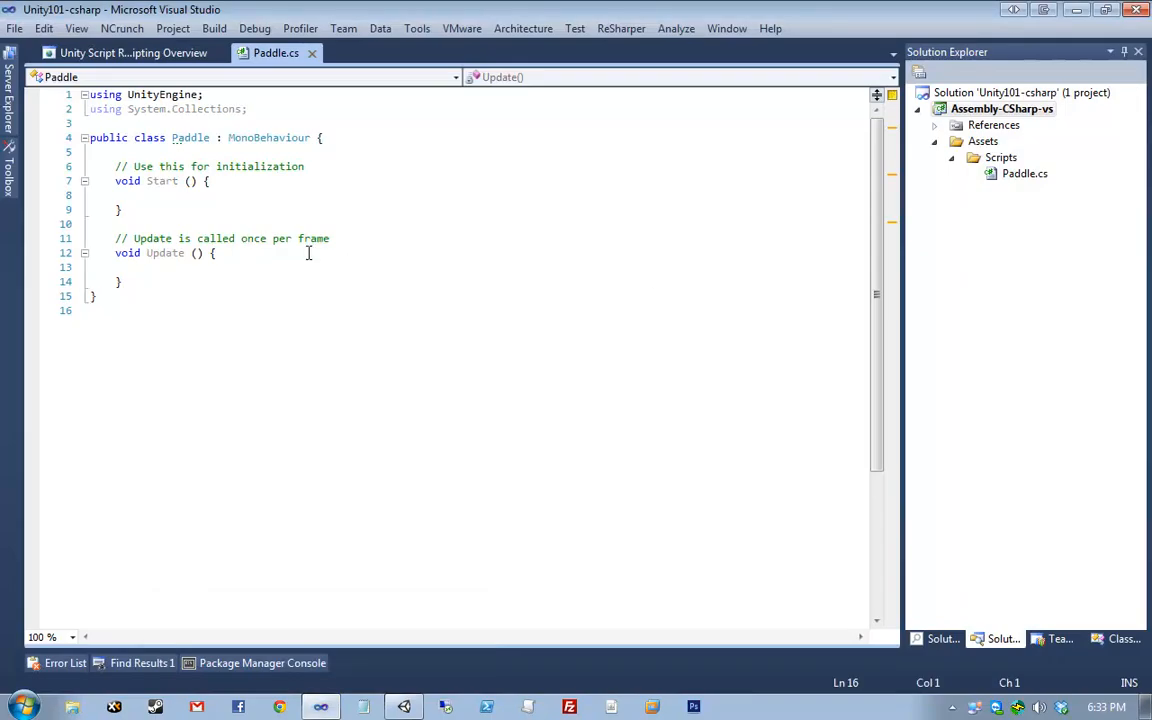
{"action": "key", "text": "ctrl+s"}
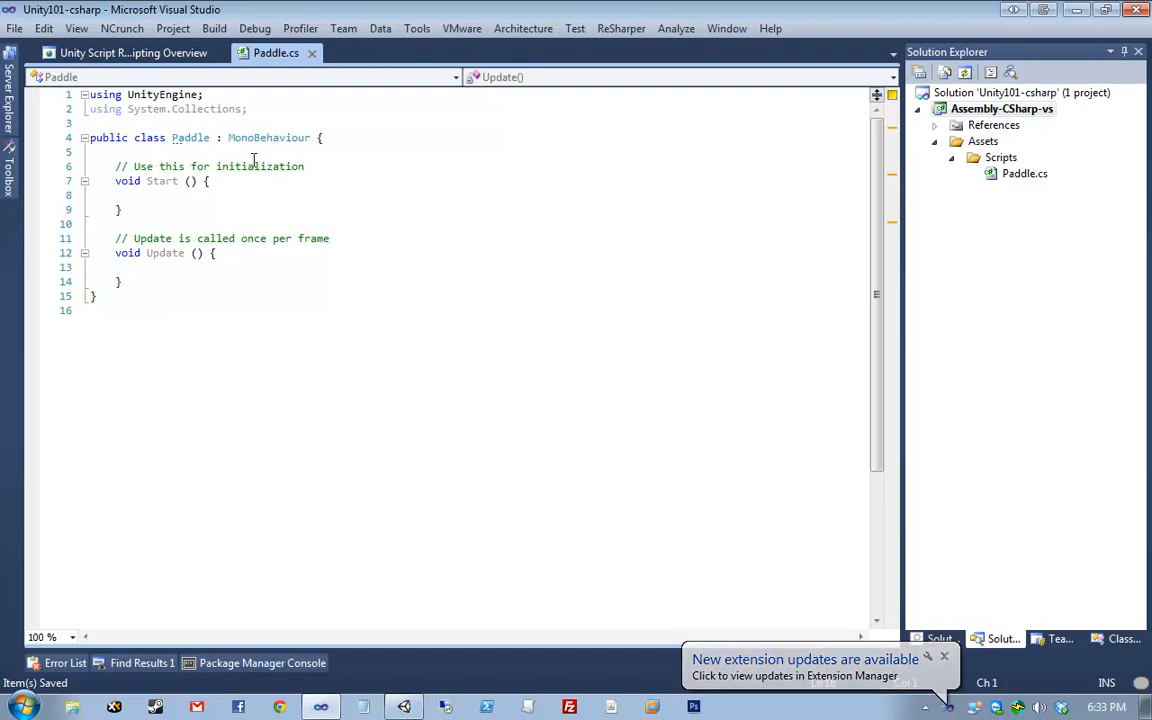
{"action": "middle_click", "coordinate": [155, 56]}
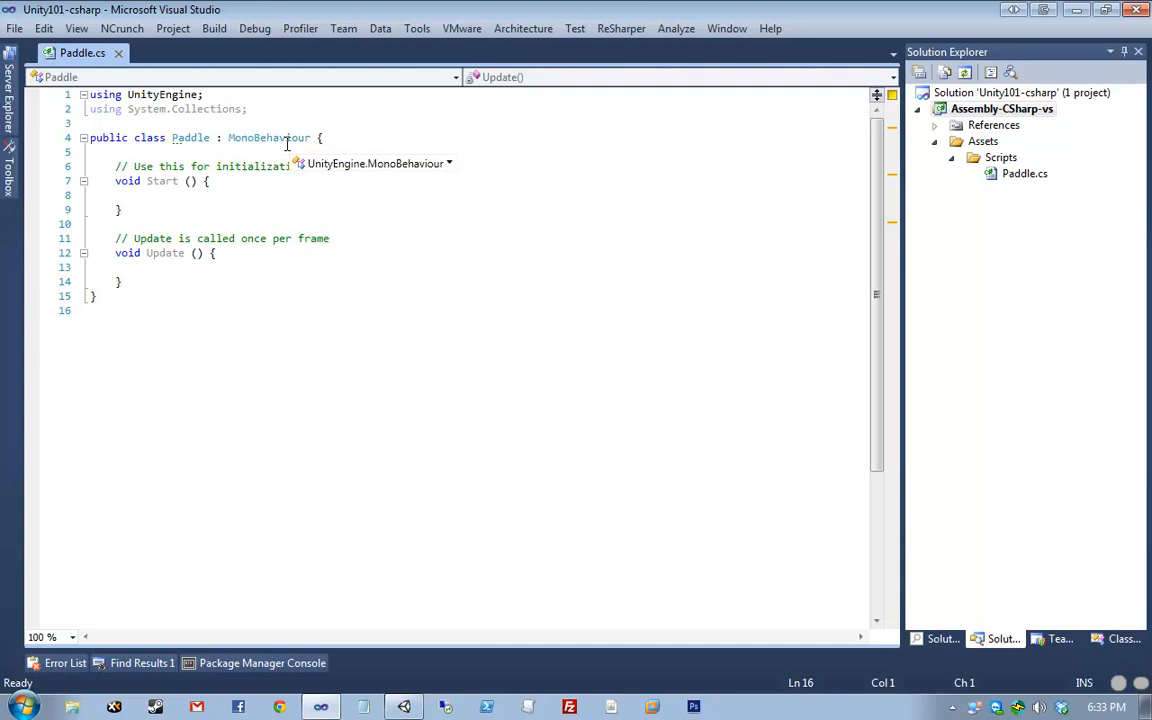
- Examine the MonoBehaviour base type and select the whole Paddle class body
{"action": "left_click", "coordinate": [388, 168]}
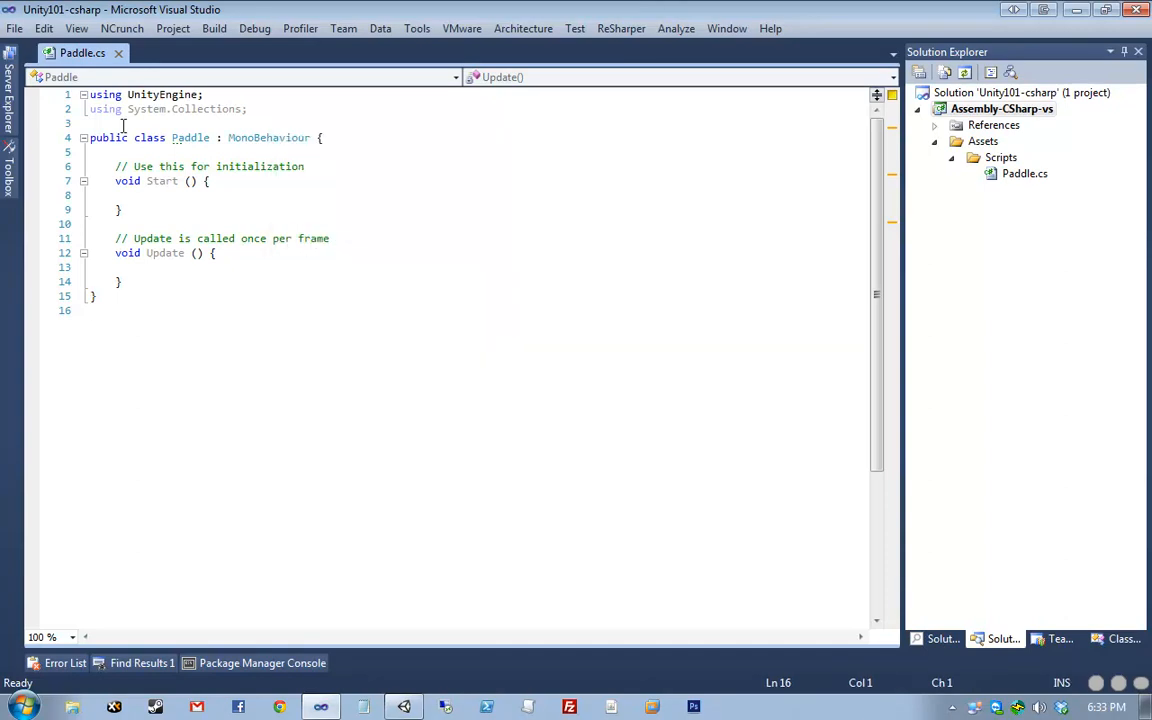
{"action": "double_click", "coordinate": [240, 137]}
{"action": "left_click", "coordinate": [145, 120]}
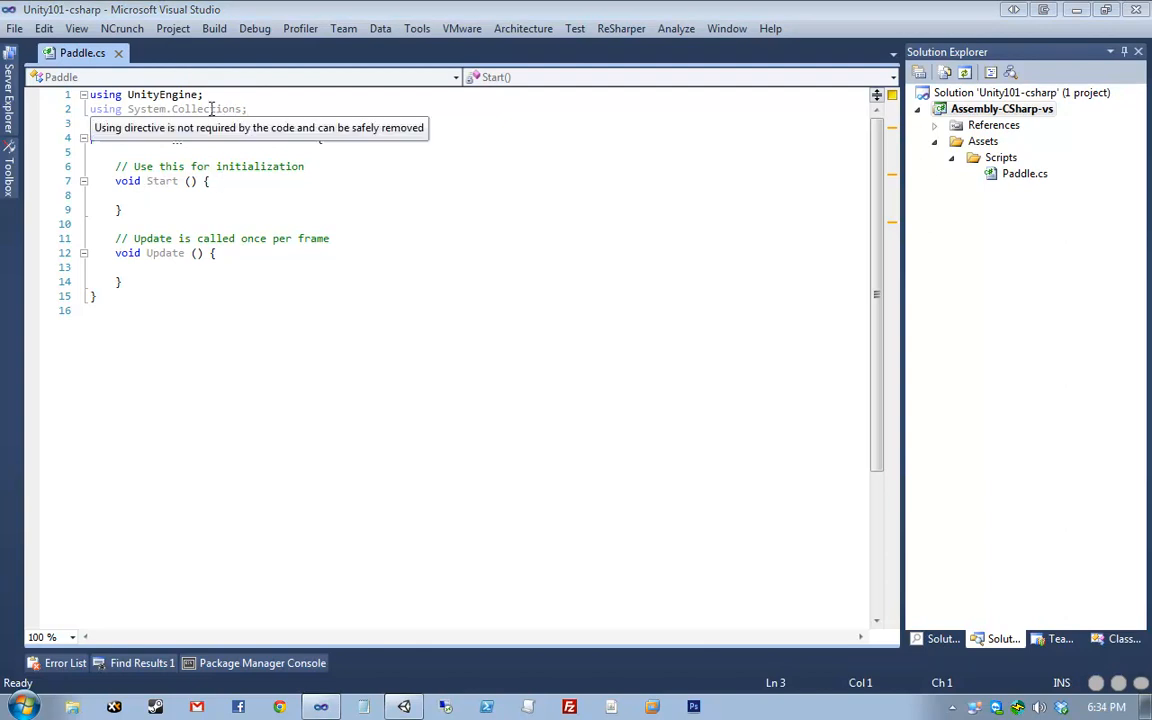
{"action": "left_click_drag", "start_coordinate": [224, 121], "coordinate": [316, 417]}
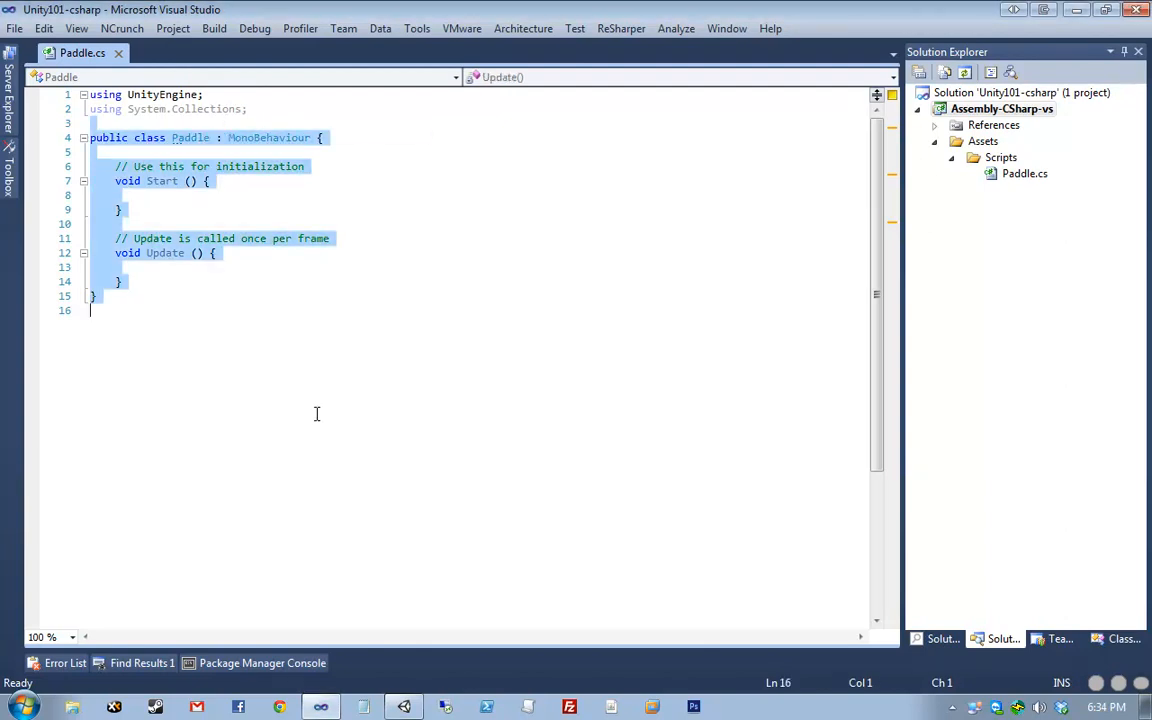
{"action": "left_click", "coordinate": [321, 388]}
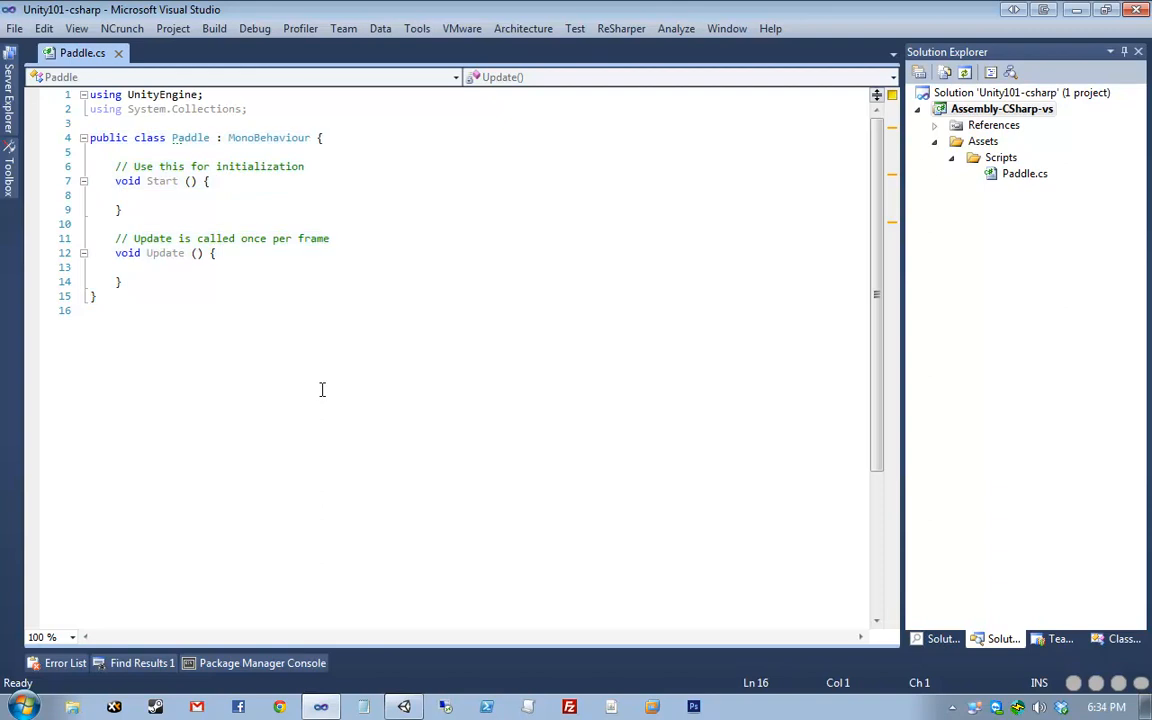
- Review the closing brace, Start signature and class declaration, leaving the caret on the last line
{"action": "left_click", "coordinate": [115, 151]}
{"action": "left_click_drag", "start_coordinate": [127, 297], "coordinate": [70, 297]}
{"action": "left_click_drag", "start_coordinate": [214, 181], "coordinate": [138, 184]}
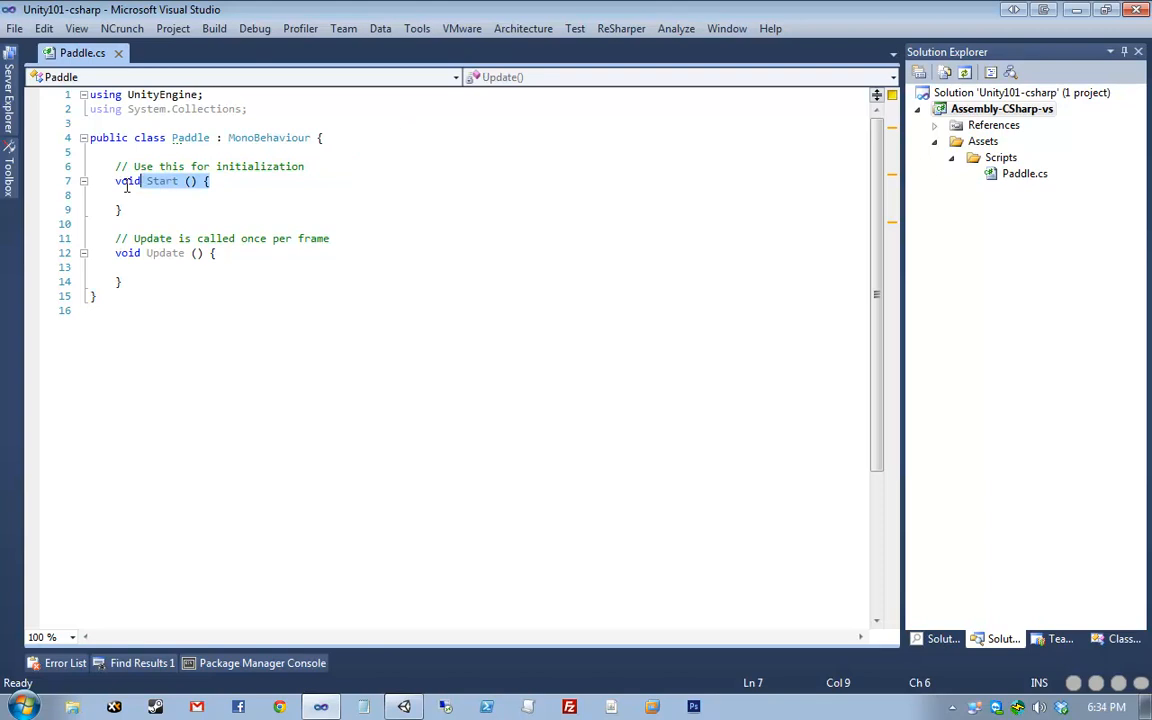
{"action": "left_click", "coordinate": [200, 314]}
{"action": "left_click_drag", "start_coordinate": [334, 137], "coordinate": [340, 154]}
{"action": "left_click", "coordinate": [373, 169]}
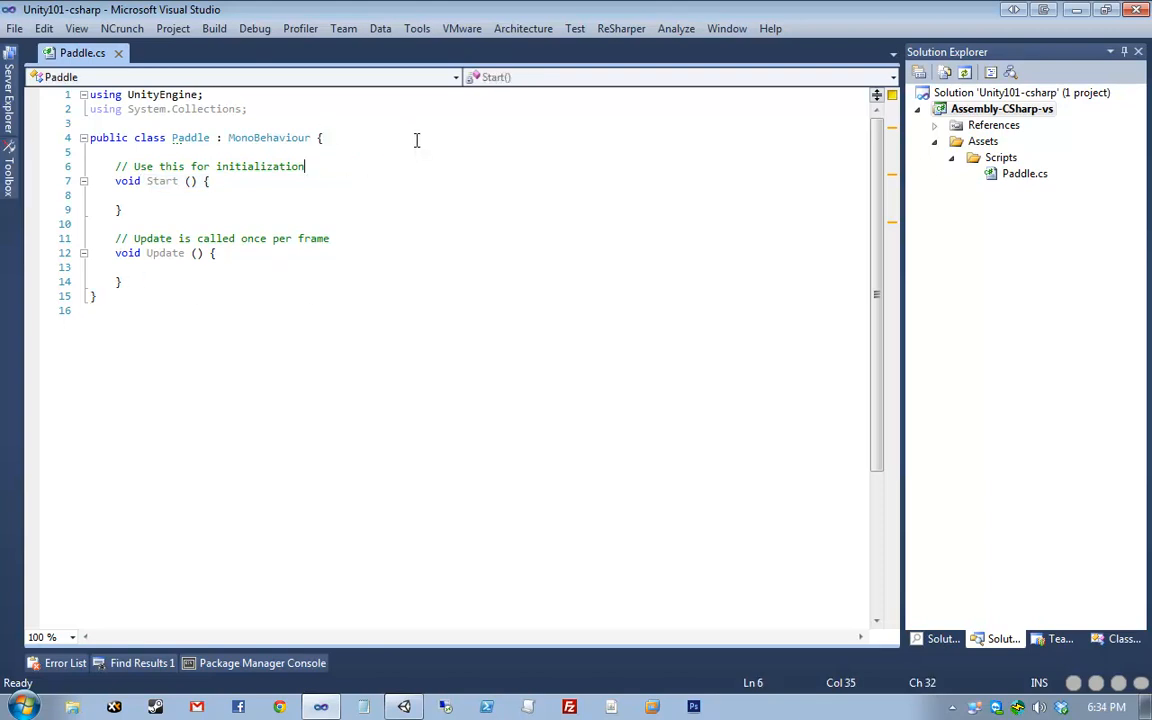
{"action": "left_click_drag", "start_coordinate": [417, 140], "coordinate": [75, 142]}
{"action": "left_click", "coordinate": [422, 142]}
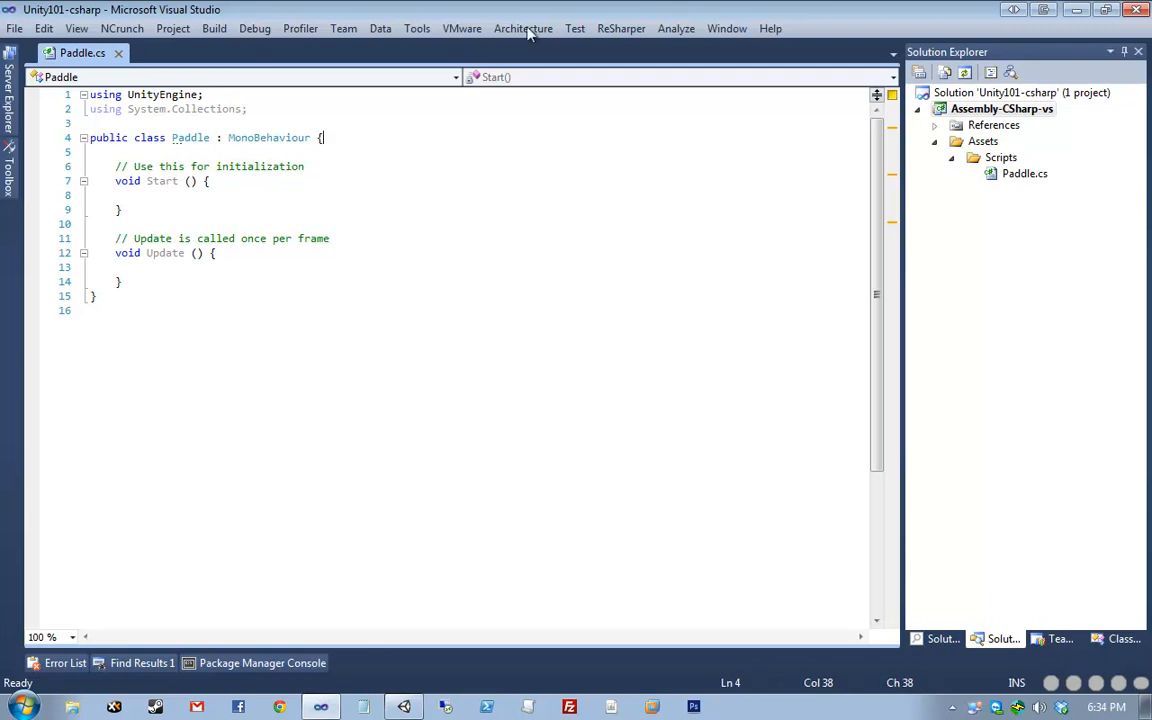
{"action": "left_click", "coordinate": [285, 355]}
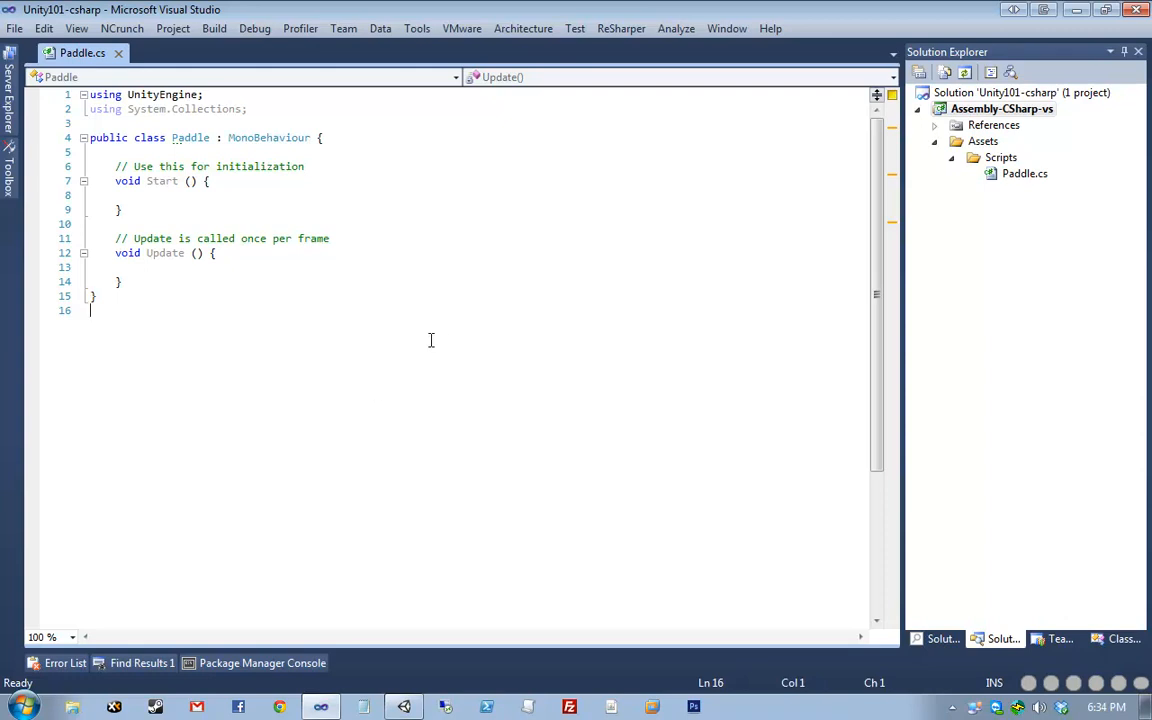
- Retype the class's closing brace to trigger auto-formatting, undoing the first reformat
{"action": "key", "text": "BackSpace"}
{"action": "key", "text": "BackSpace"}
{"action": "type", "text": "}"}
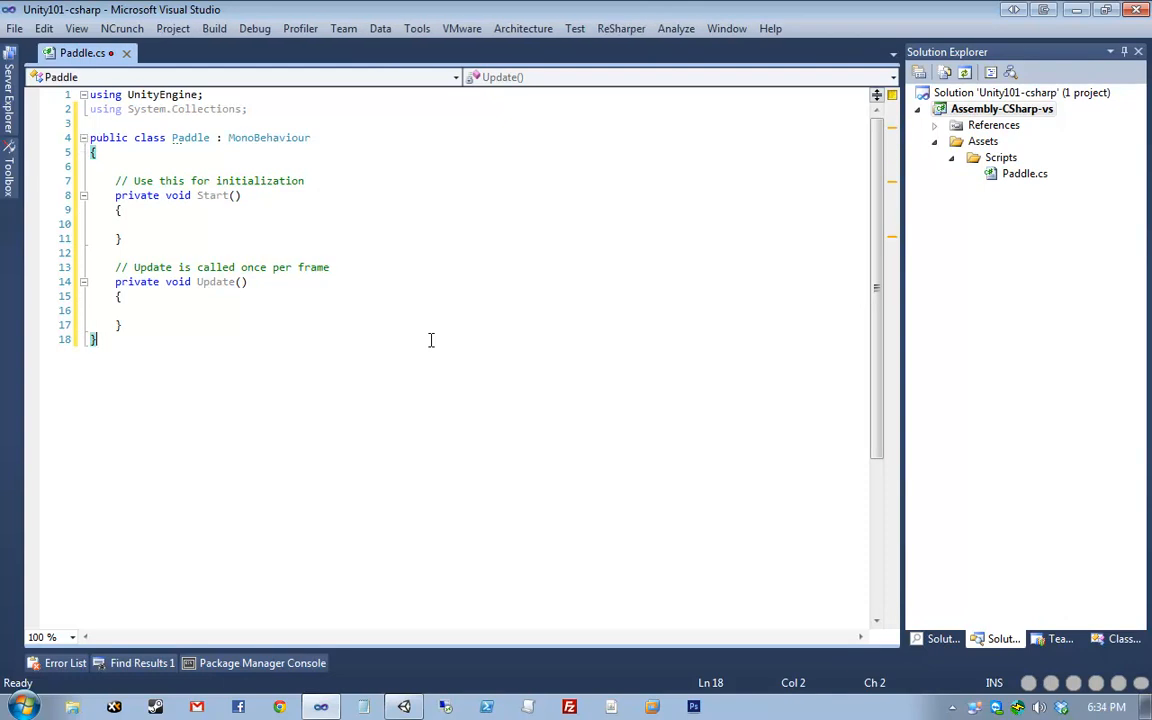
{"action": "key", "text": "ctrl+z"}
{"action": "key", "text": "ctrl+z"}
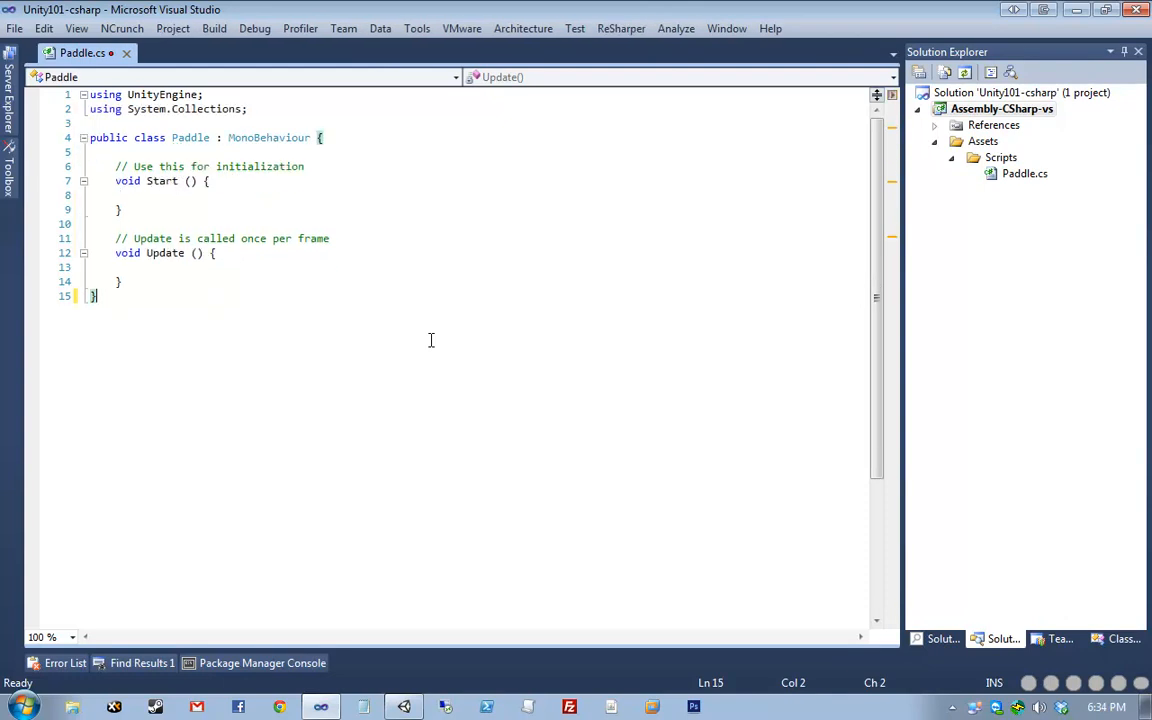
{"action": "key", "text": "BackSpace"}
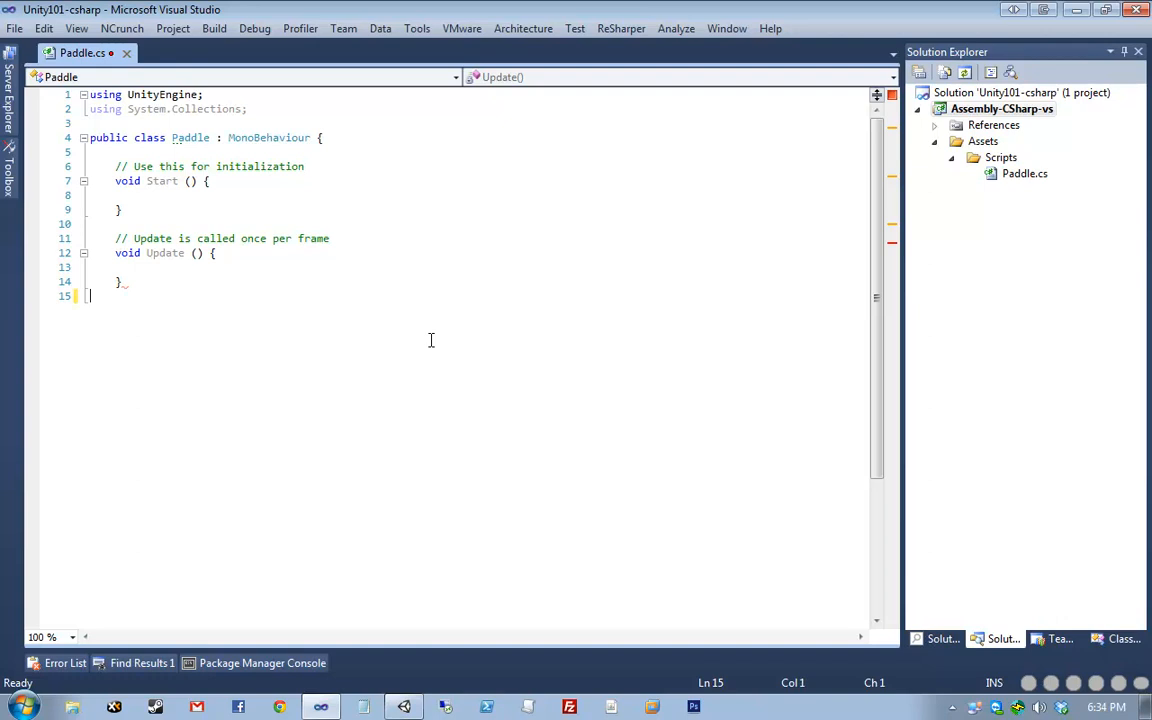
{"action": "type", "text": "}"}
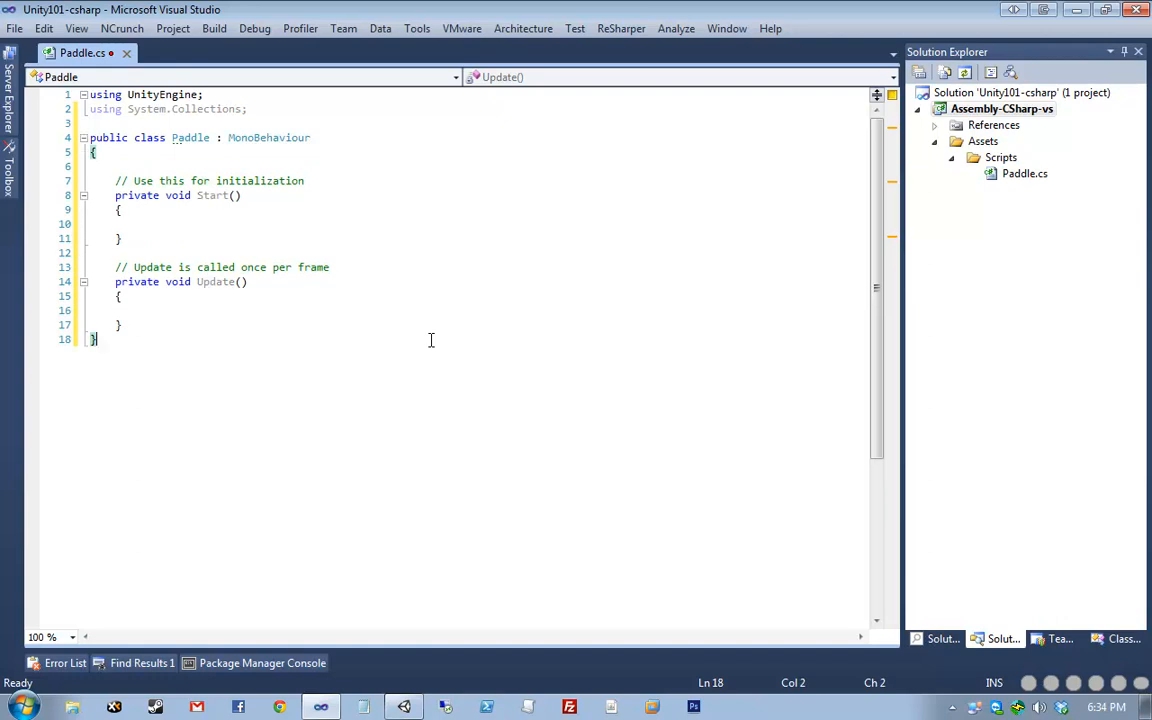
- Remove the blank line inside the Paddle class and save
{"action": "key", "text": "Home"}
{"action": "key", "text": "Up"}
{"action": "key", "text": "Up"}
{"action": "key", "text": "Up"}
{"action": "key", "text": "Up"}
{"action": "key", "text": "Home"}
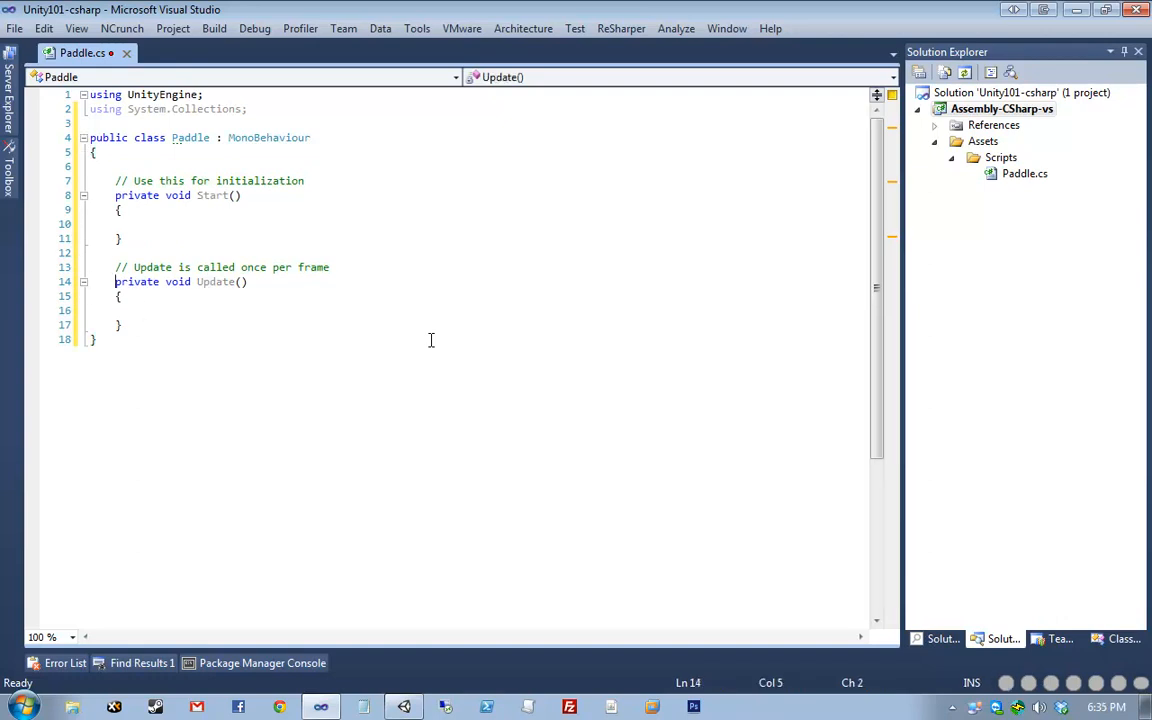
{"action": "key", "text": "ctrl+shift+Right"}
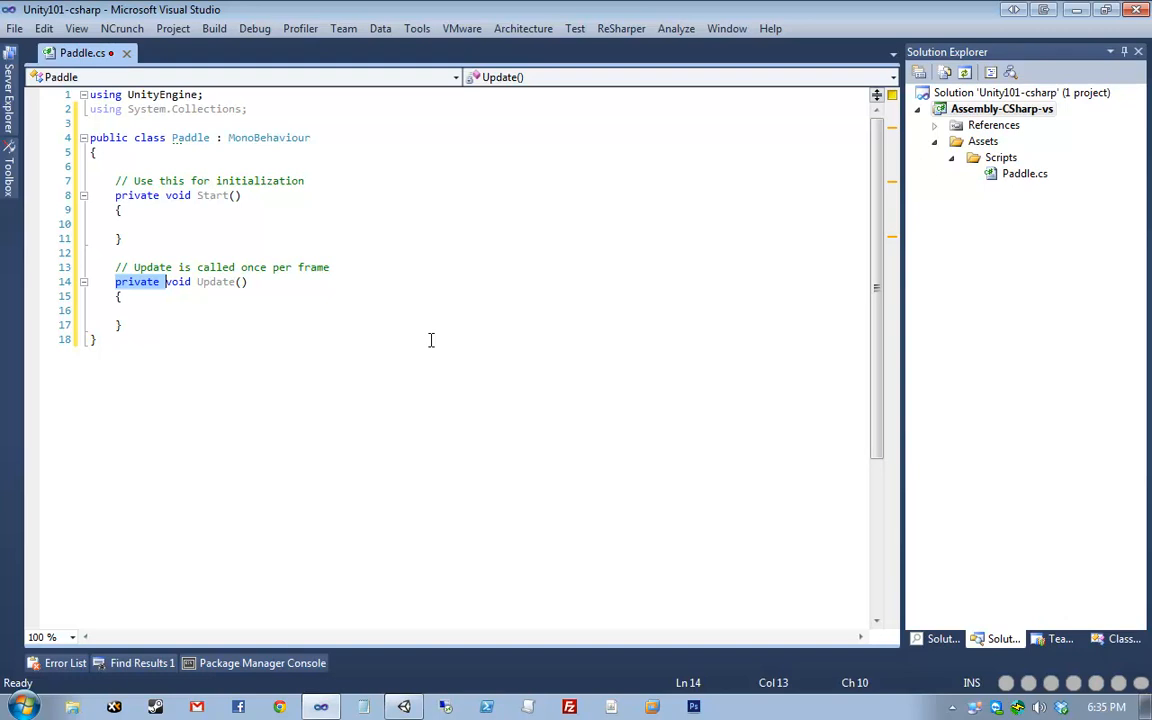
{"action": "key", "text": "Up"}
{"action": "key", "text": "Up"}
{"action": "key", "text": "Up"}
{"action": "key", "text": "Up"}
{"action": "key", "text": "Up"}
{"action": "key", "text": "Up"}
{"action": "key", "text": "Up"}
{"action": "key", "text": "Up"}
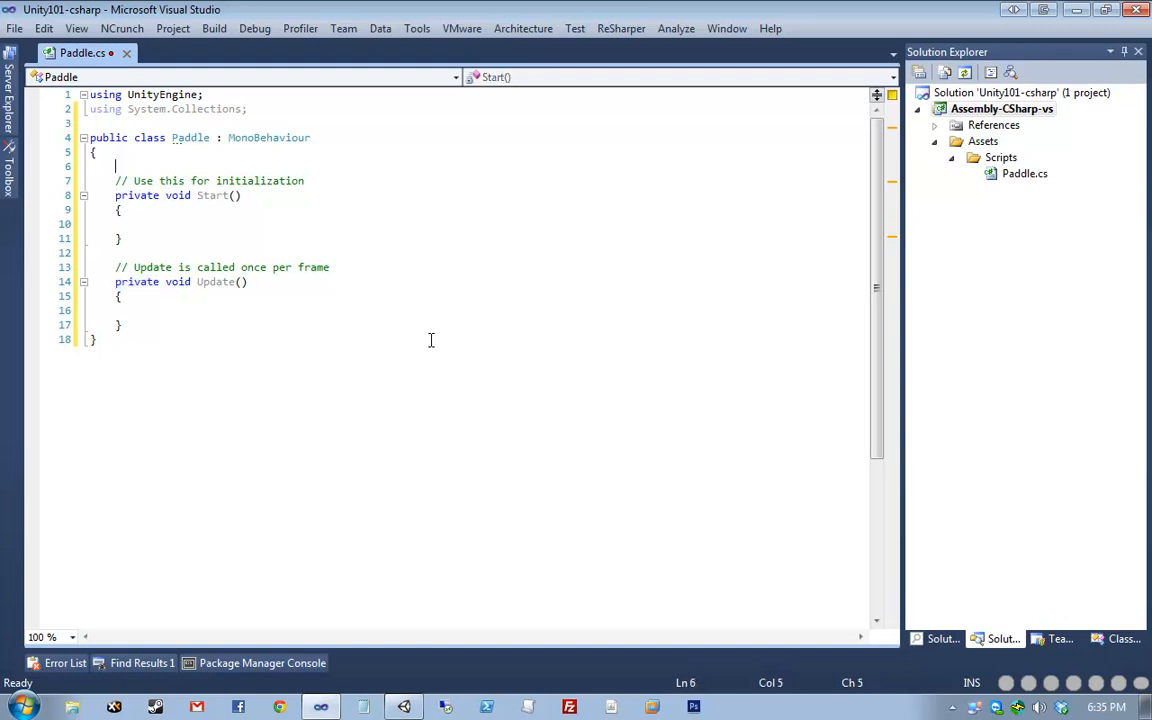
{"action": "key", "text": "ctrl+shift+l"}
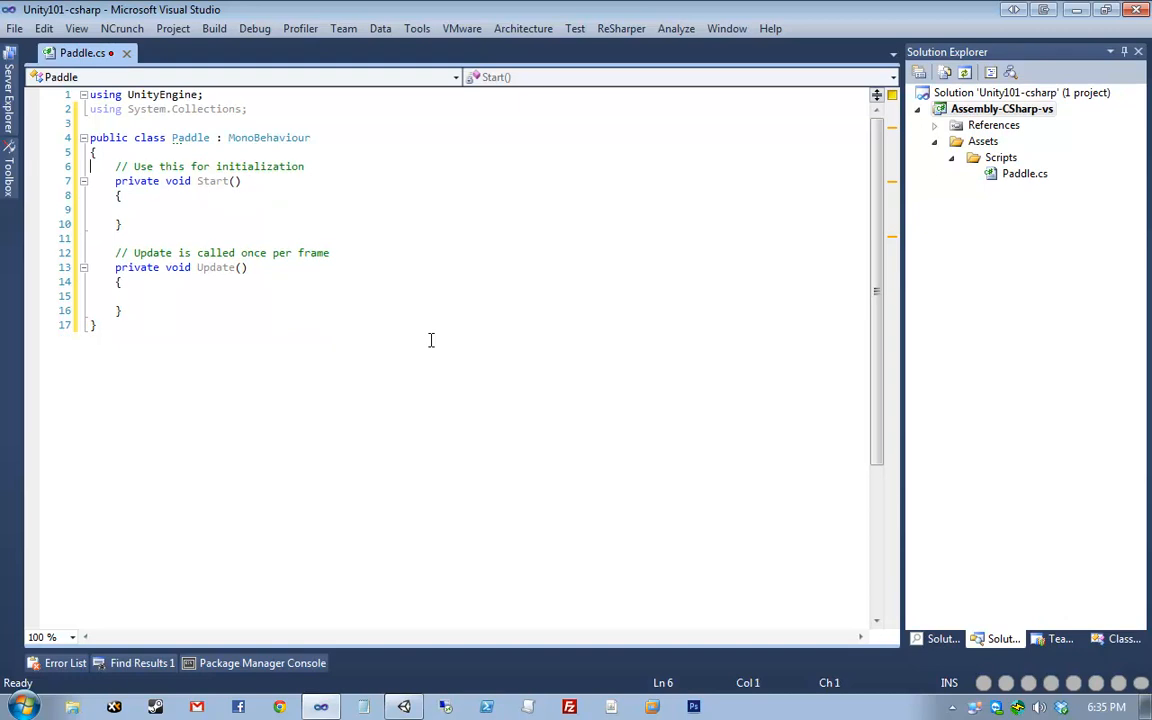
{"action": "key", "text": "ctrl+s"}
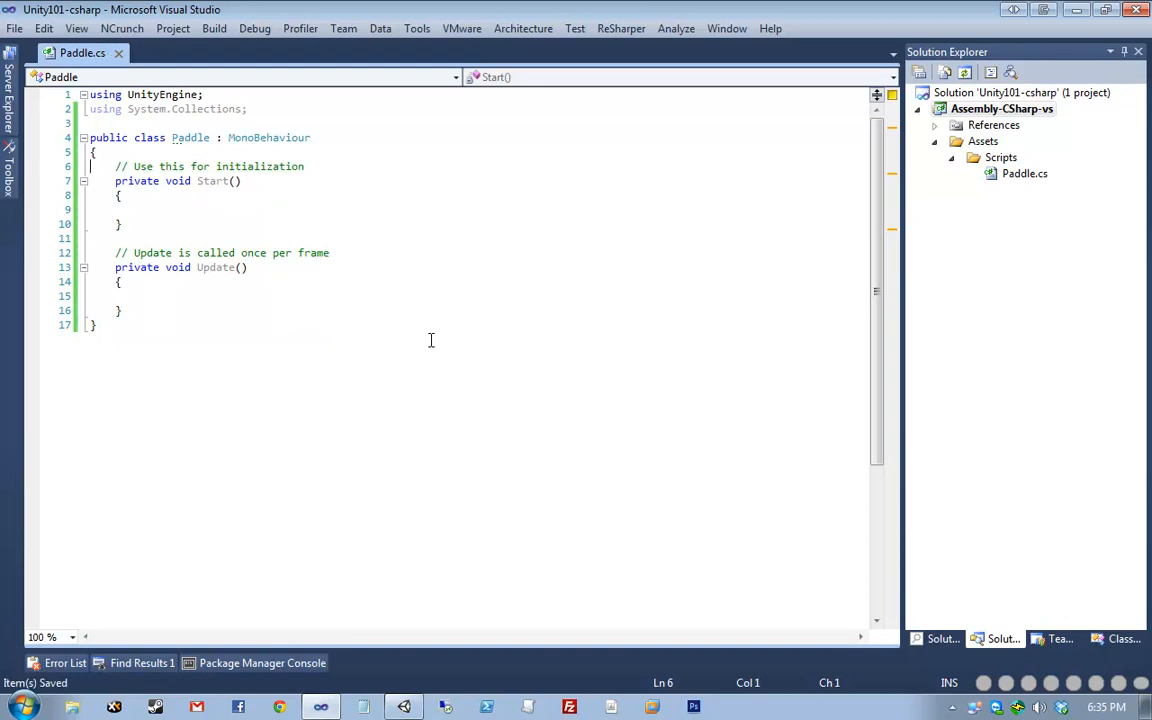
- Delete the default initialization and once-per-frame comment lines
{"action": "key", "text": "ctrl+shift+l"}
{"action": "key", "text": "Down"}
{"action": "key", "text": "Down"}
{"action": "key", "text": "Down"}
{"action": "key", "text": "Down"}
{"action": "key", "text": "Down"}
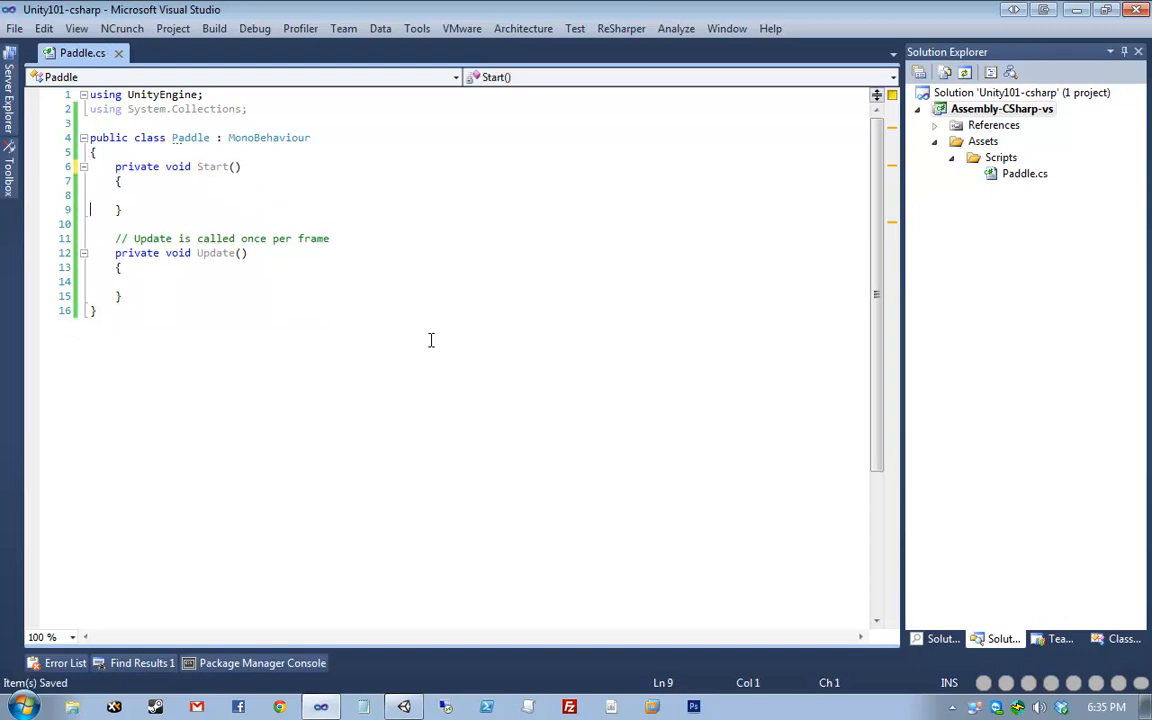
{"action": "key", "text": "ctrl+shift+l"}
- Change Start and Update from private to public and save Paddle.cs
{"action": "key", "text": "Up"}
{"action": "key", "text": "Up"}
{"action": "key", "text": "Up"}
{"action": "key", "text": "Up"}
{"action": "key", "text": "Up"}
{"action": "key", "text": "Home"}
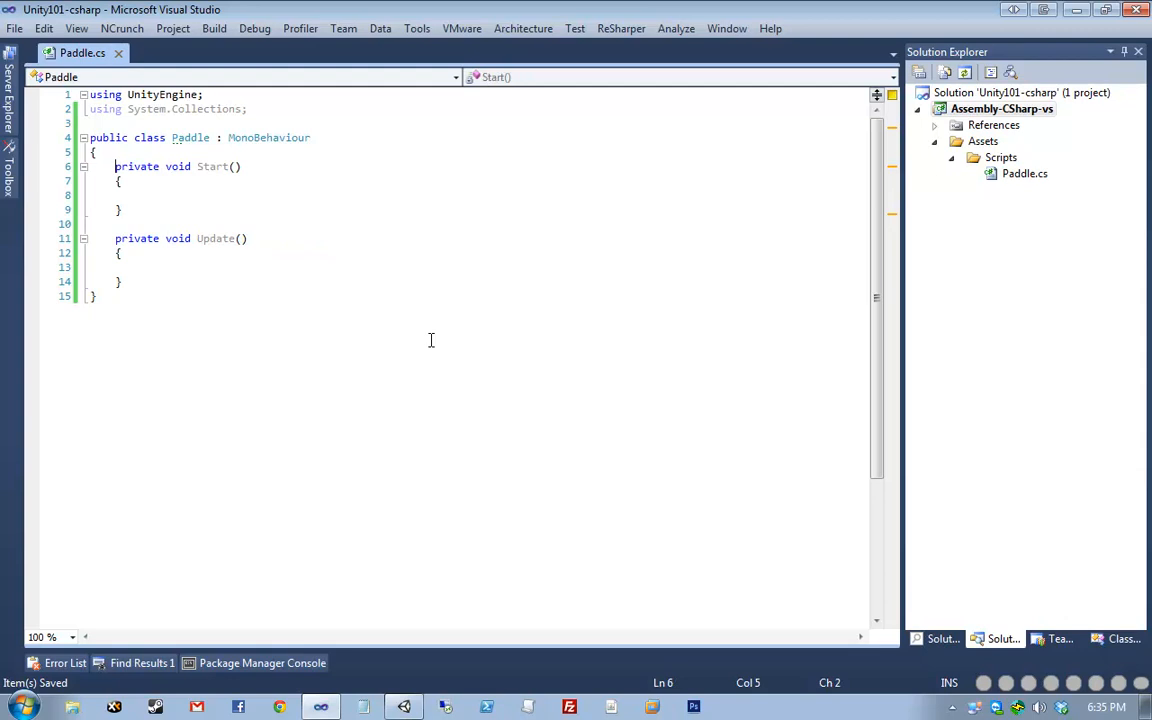
{"action": "key", "text": "ctrl+shift+Right"}
{"action": "type", "text": "public"}
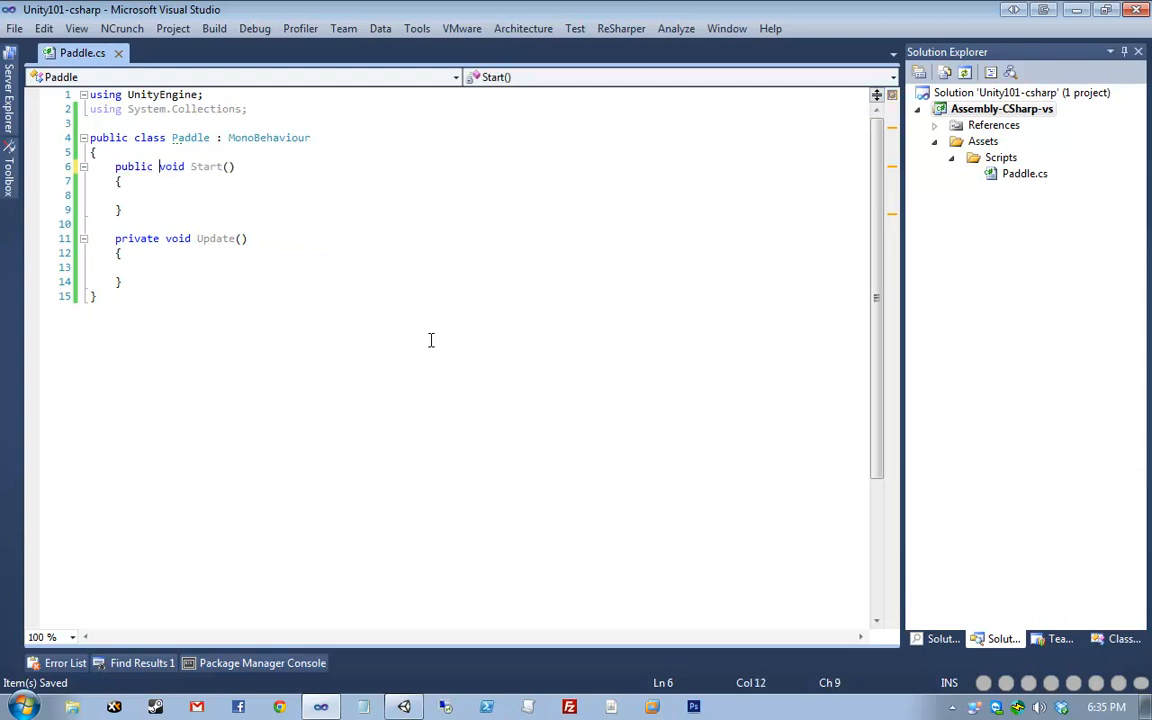
{"action": "key", "text": "Down"}
{"action": "key", "text": "Down"}
{"action": "key", "text": "Down"}
{"action": "key", "text": "Down"}
{"action": "key", "text": "Down"}
{"action": "key", "text": "ctrl+shift+Right"}
{"action": "type", "text": "public"}
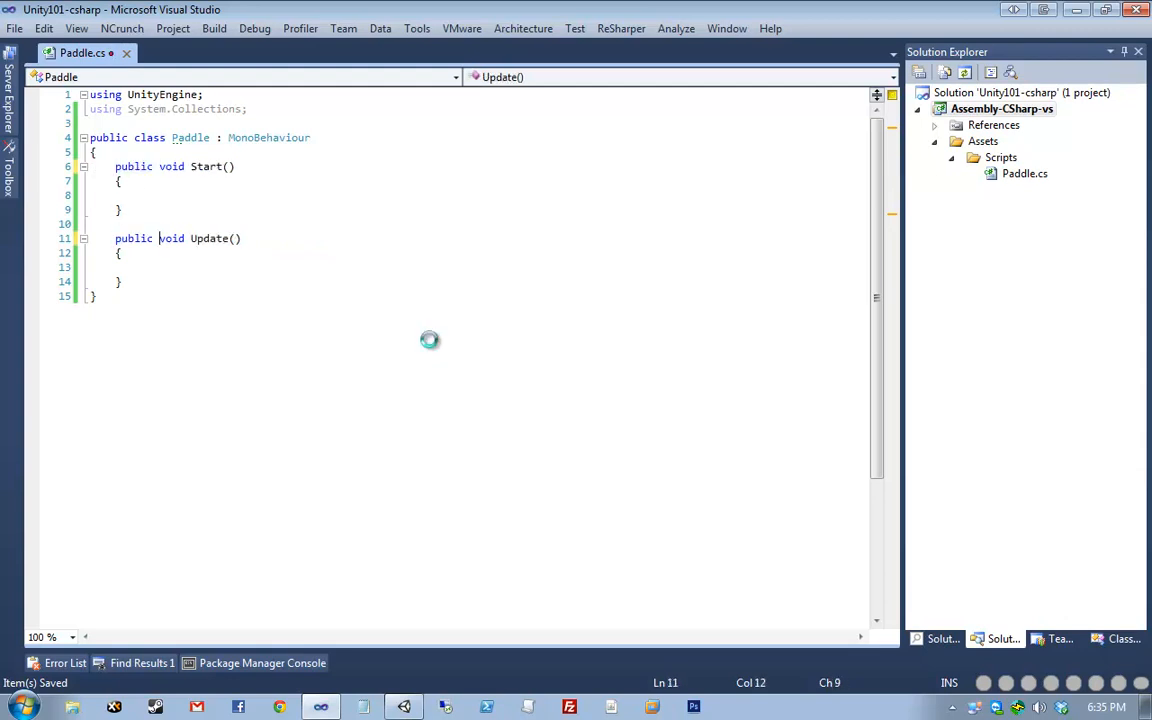
{"action": "key", "text": "ctrl+s"}
{"action": "left_click_drag", "start_coordinate": [121, 282], "coordinate": [44, 159]}
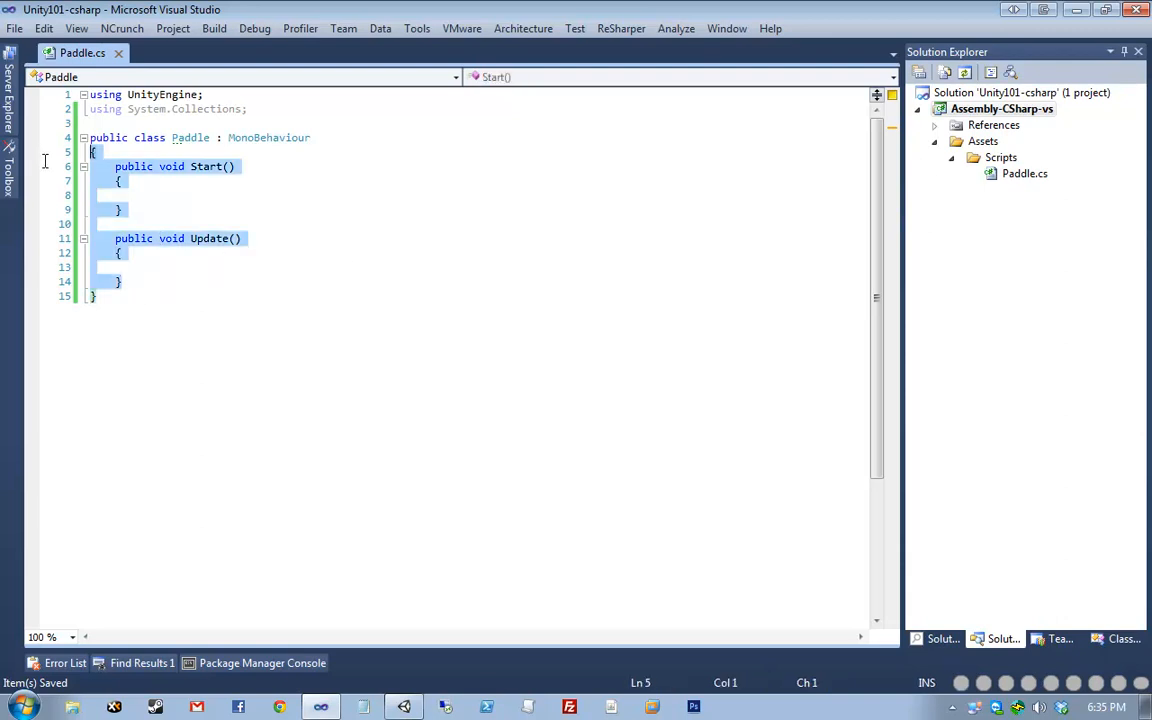
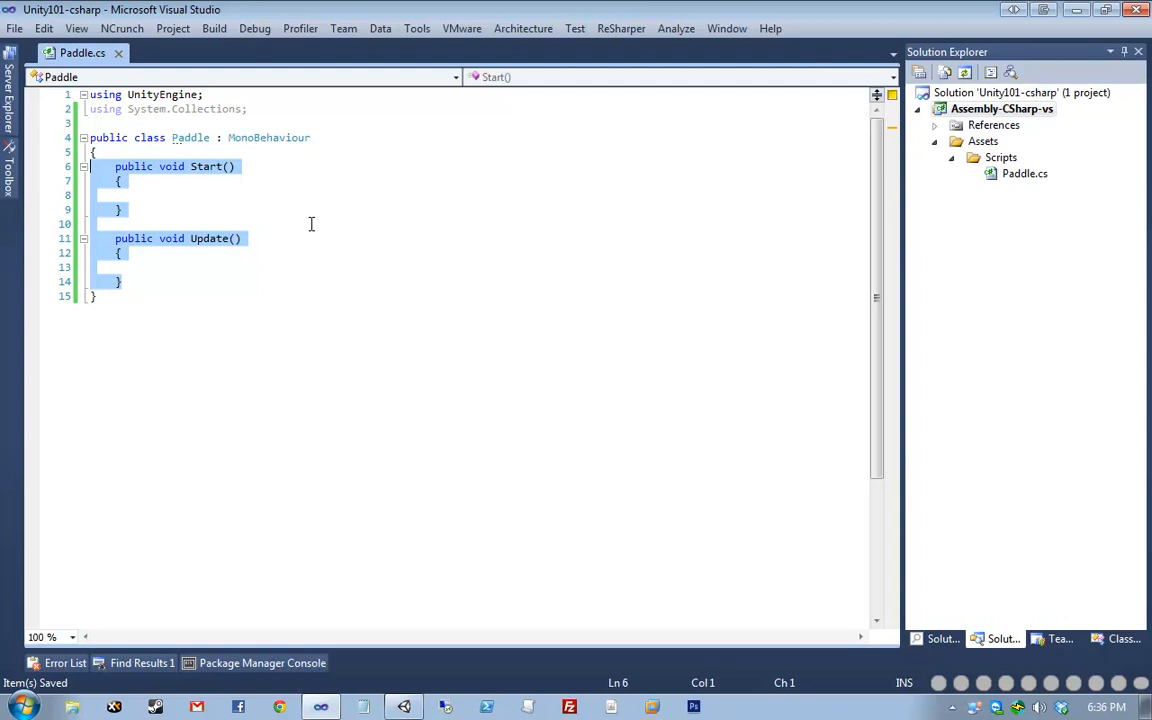
- Retype the Start method's modifier back to public and save Paddle.cs
{"action": "left_click", "coordinate": [231, 130]}
{"action": "double_click", "coordinate": [134, 166]}
{"action": "type", "text": "p"}
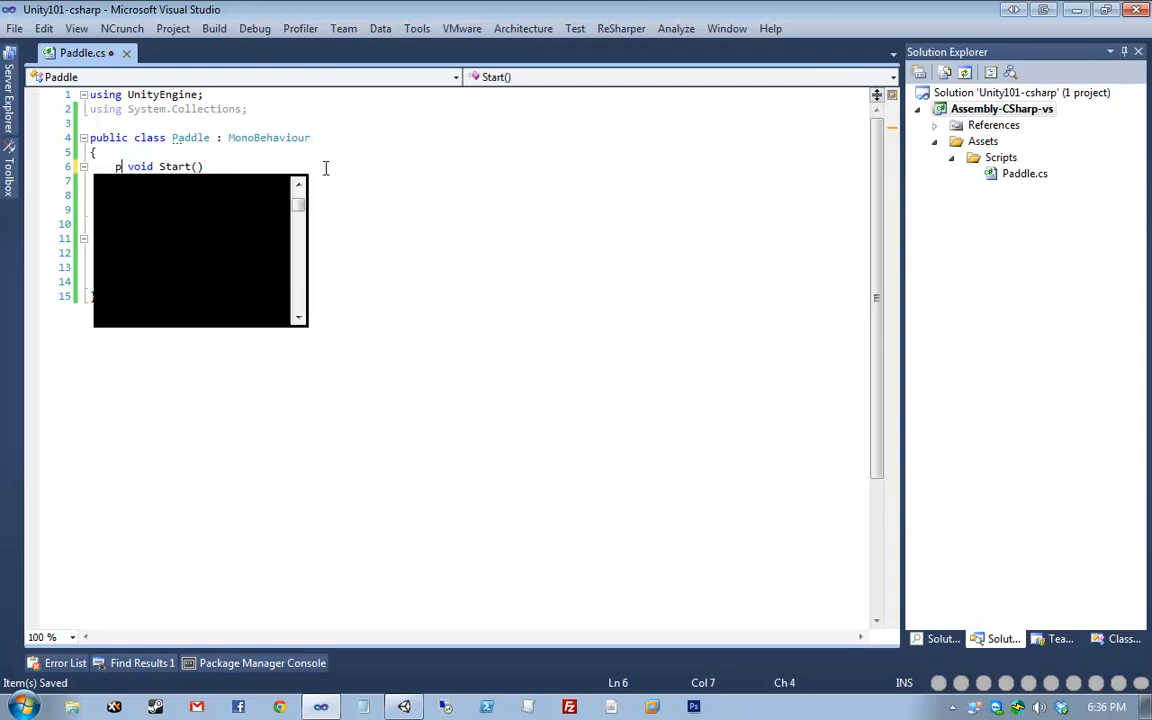
{"action": "type", "text": "rivate"}
{"action": "left_click", "coordinate": [218, 167]}
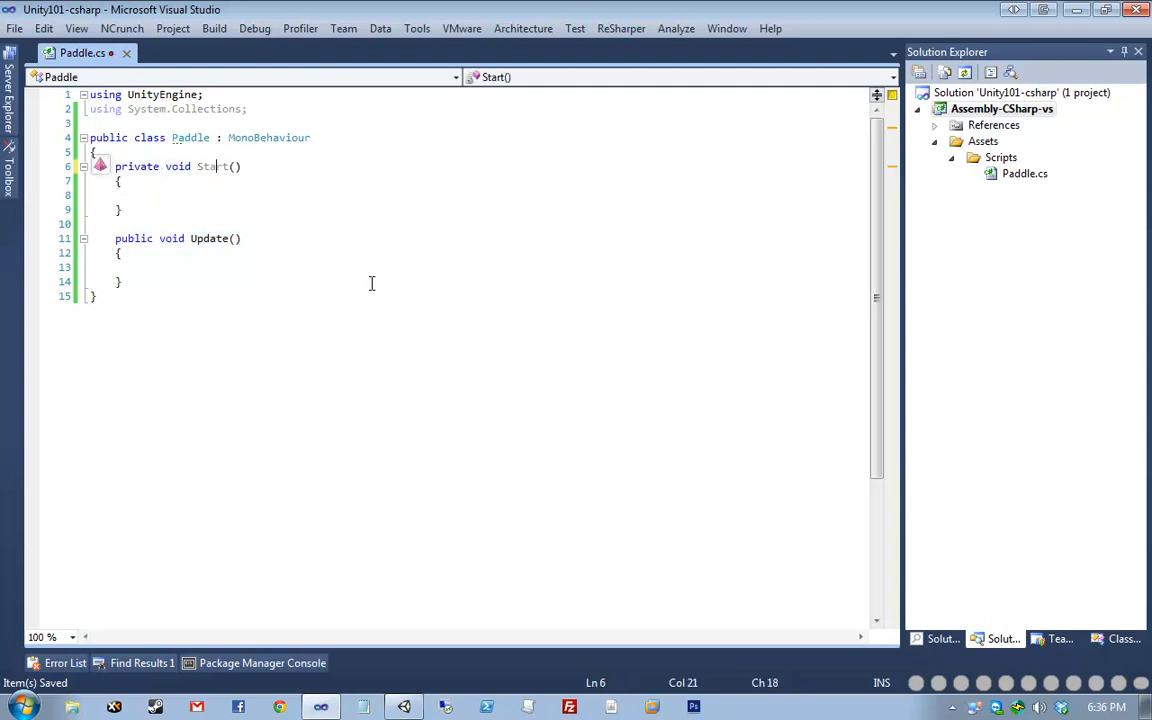
{"action": "mouse_move", "coordinate": [219, 167]}
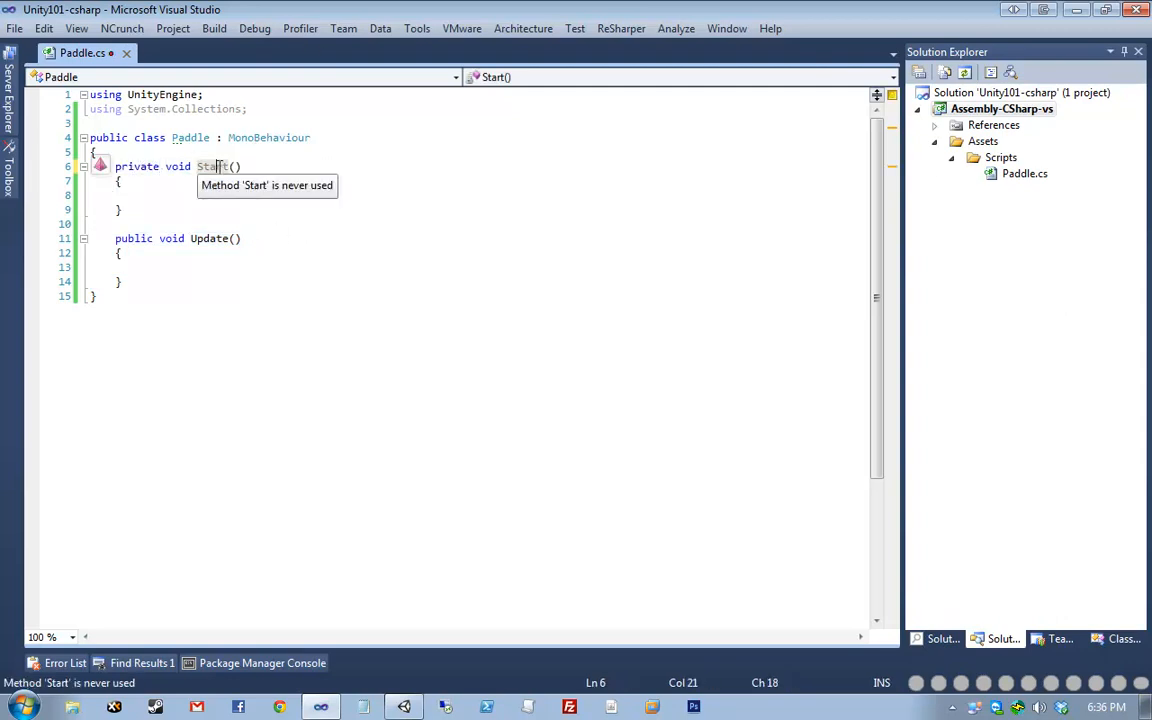
{"action": "double_click", "coordinate": [156, 166]}
{"action": "type", "text": "pu"}
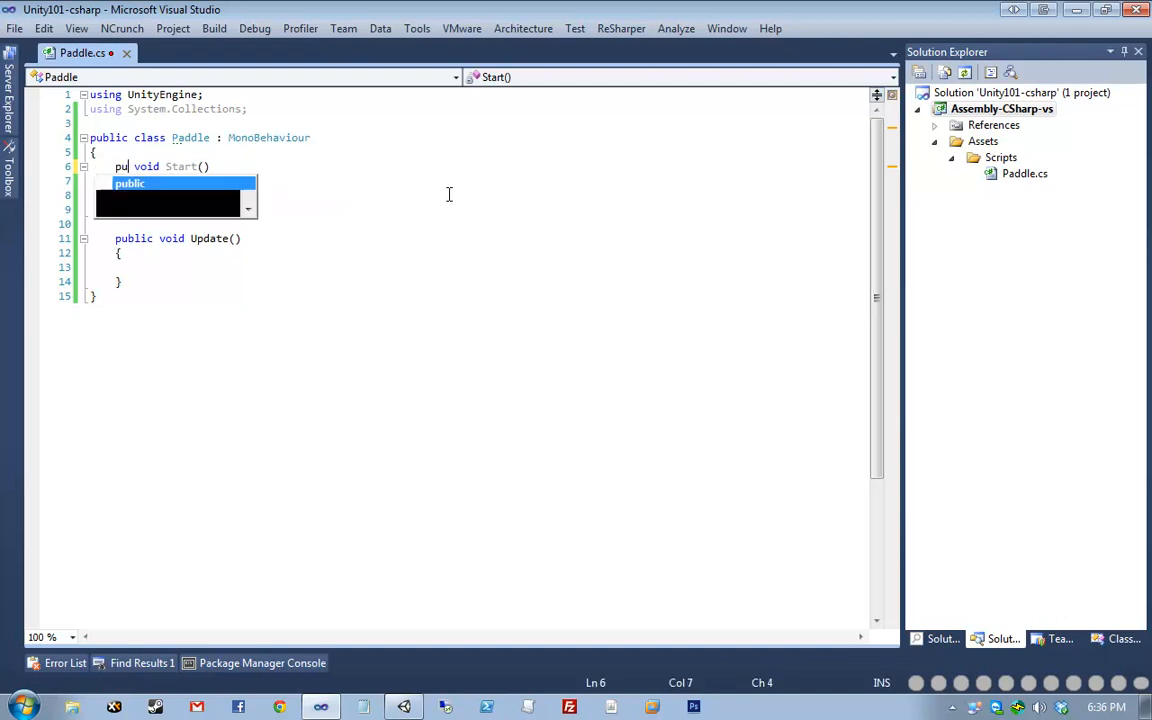
{"action": "type", "text": "blic"}
{"action": "key", "text": "Right"}
{"action": "key", "text": "ctrl+s"}
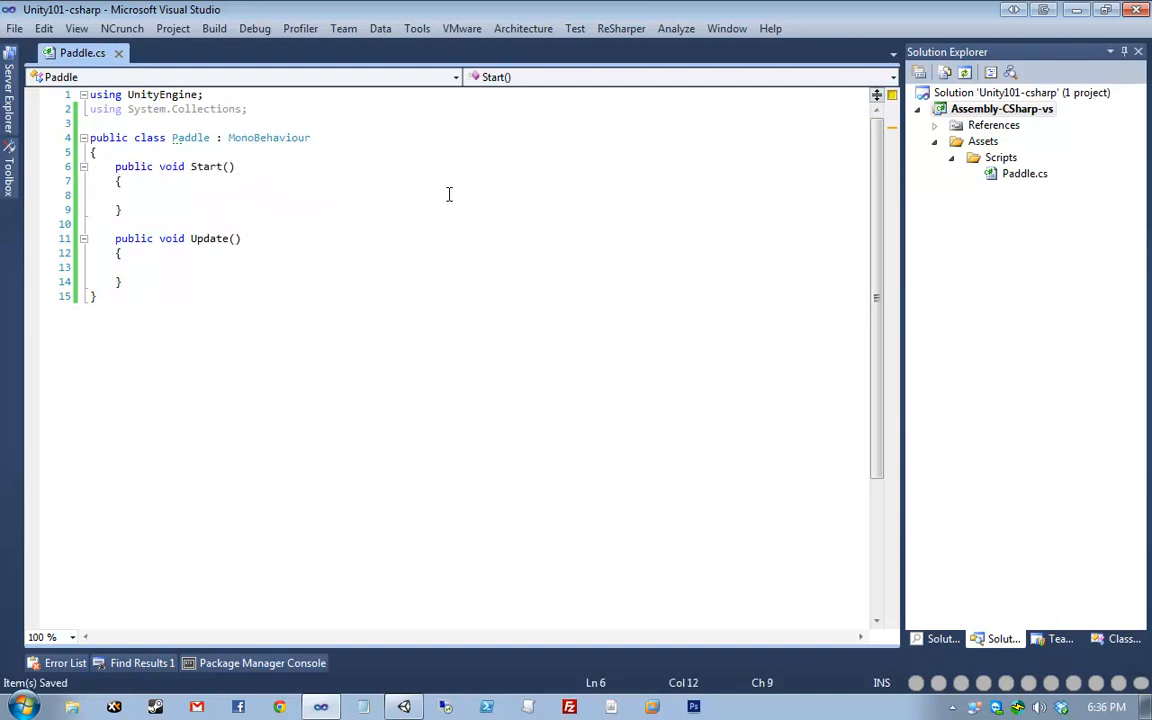
- Select and deselect the class code, lines 3 through 15, to review it
{"action": "left_click", "coordinate": [307, 393]}
{"action": "key", "text": "ctrl+shift+Home"}
{"action": "key", "text": "shift+Down"}
{"action": "key", "text": "shift+Down"}
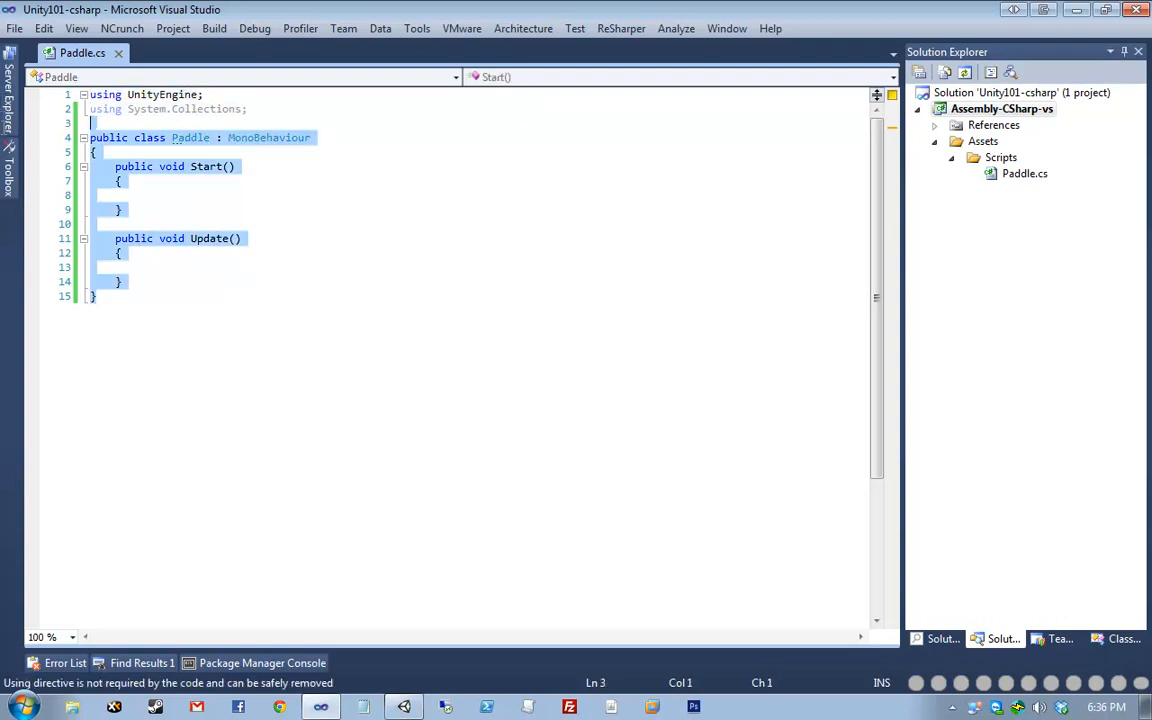
{"action": "key", "text": "shift+Down"}
{"action": "left_click", "coordinate": [148, 118]}
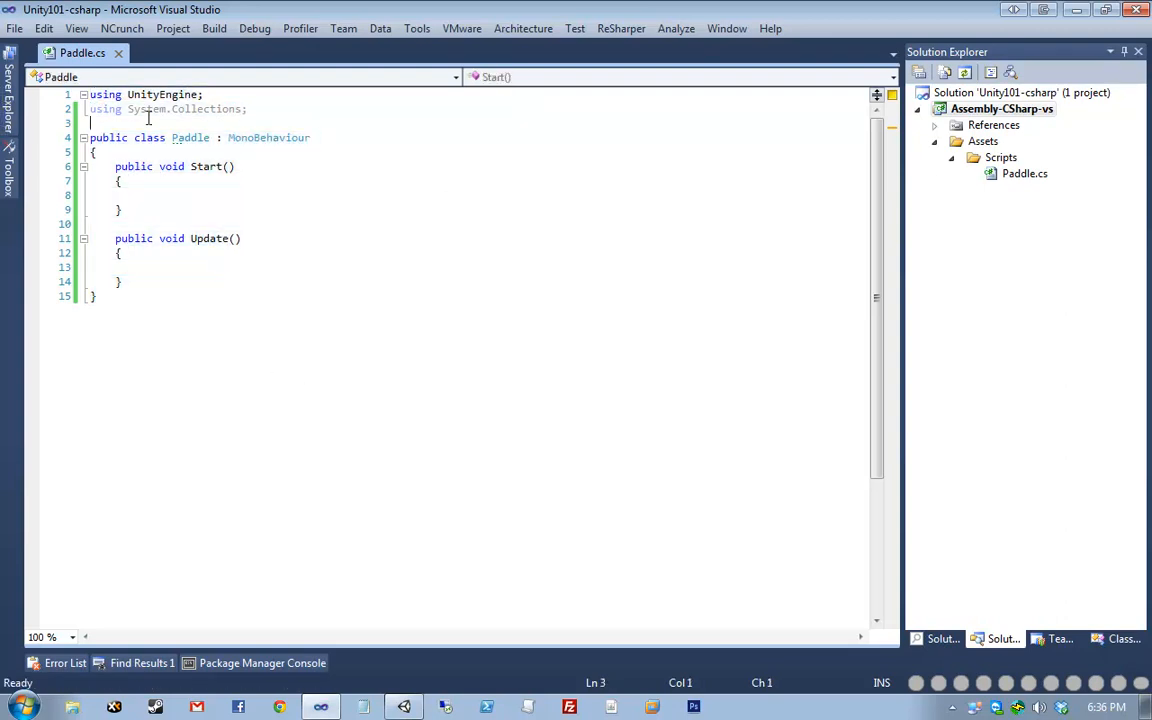
{"action": "left_click_drag", "start_coordinate": [227, 121], "coordinate": [350, 121]}
{"action": "left_click", "coordinate": [354, 389]}
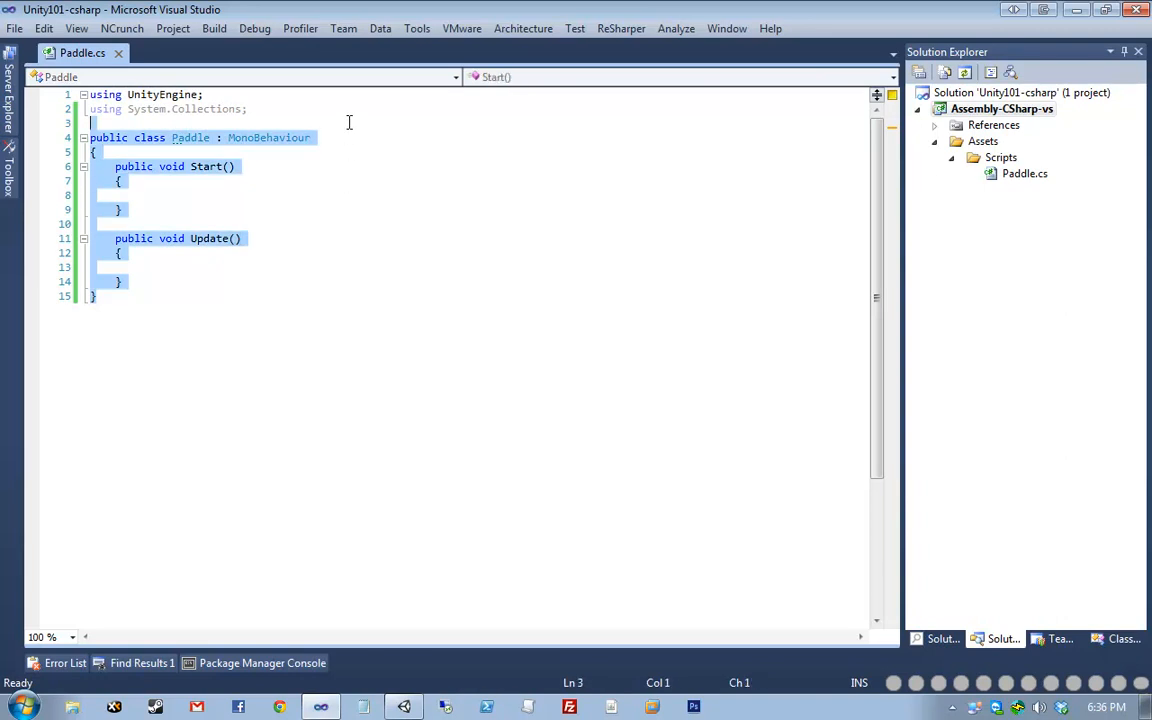
{"action": "left_click", "coordinate": [349, 122]}
{"action": "left_click", "coordinate": [596, 521]}
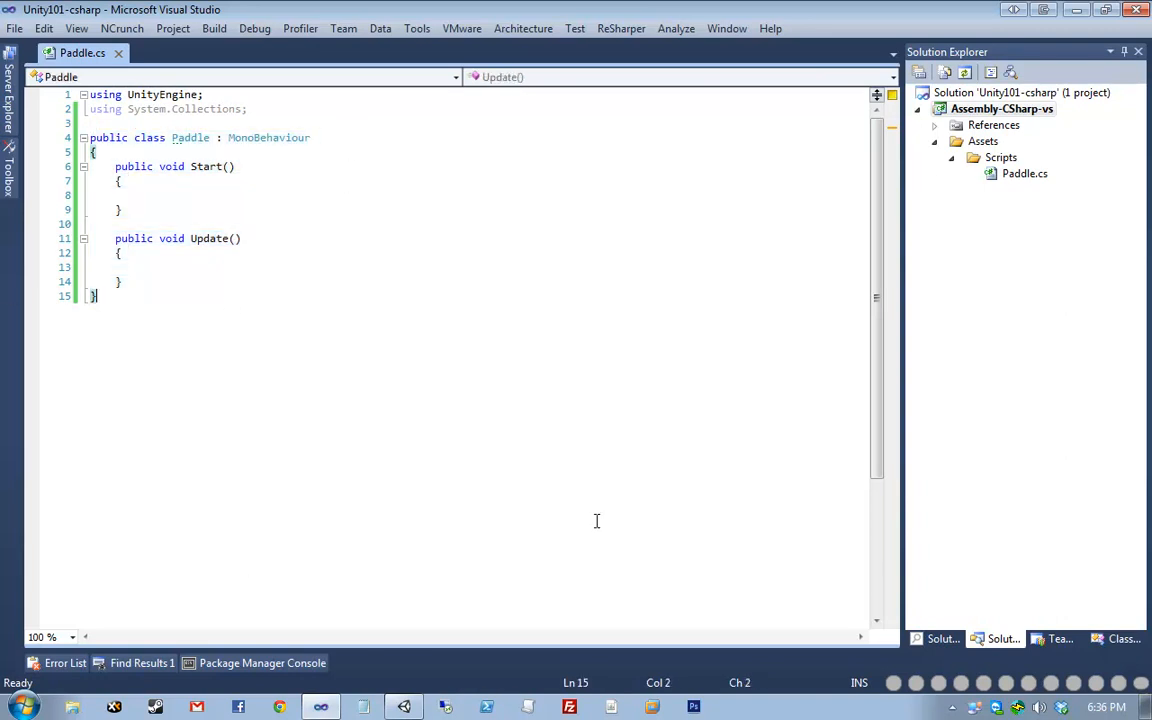
- Delete the unused 'using System.Collections;' line and save the script
{"action": "left_click", "coordinate": [174, 138]}
{"action": "left_click", "coordinate": [178, 166]}
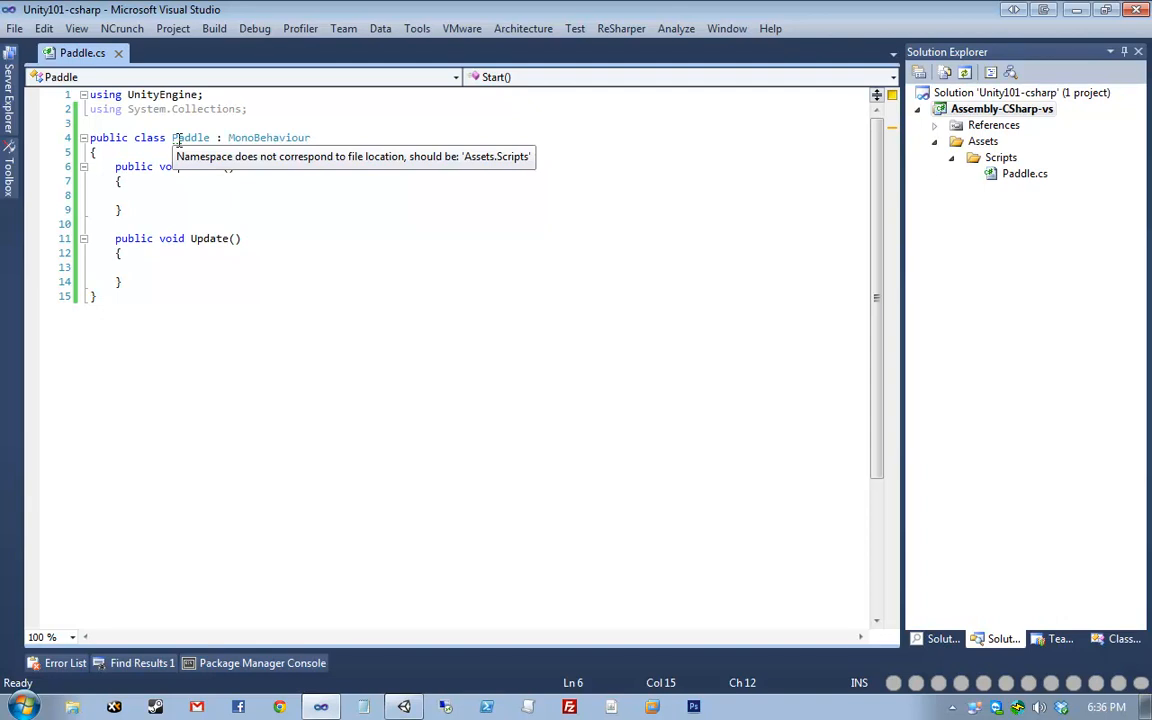
{"action": "left_click", "coordinate": [175, 139]}
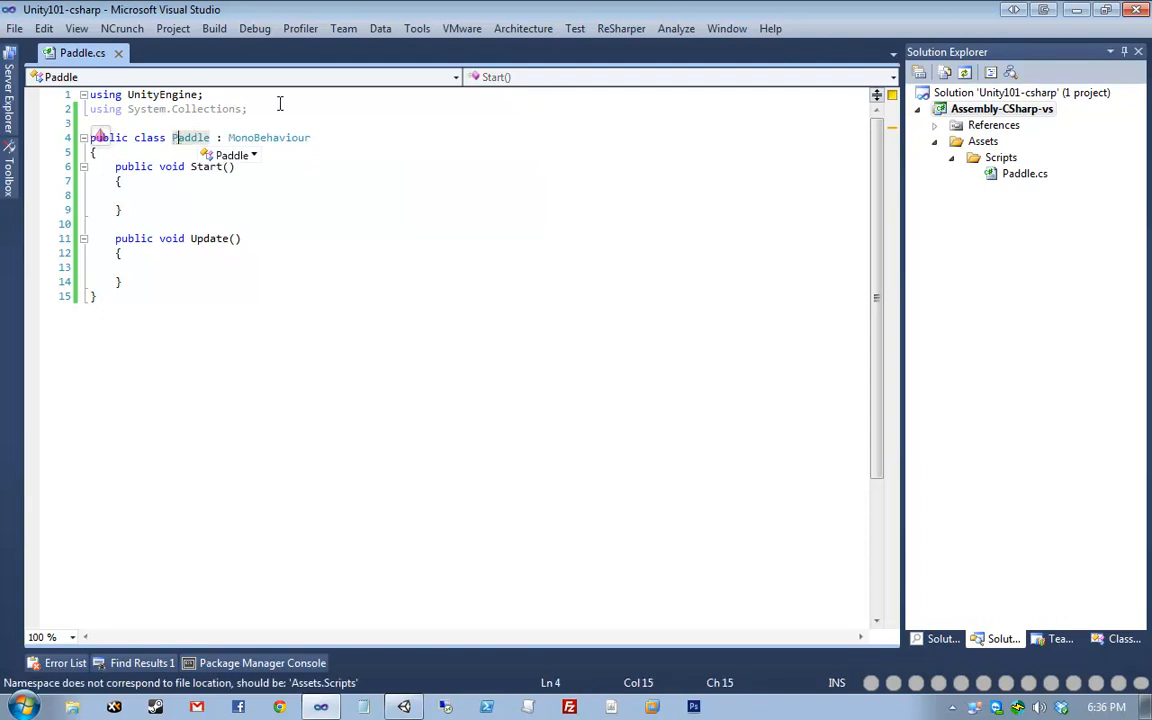
{"action": "left_click_drag", "start_coordinate": [280, 109], "coordinate": [280, 91]}
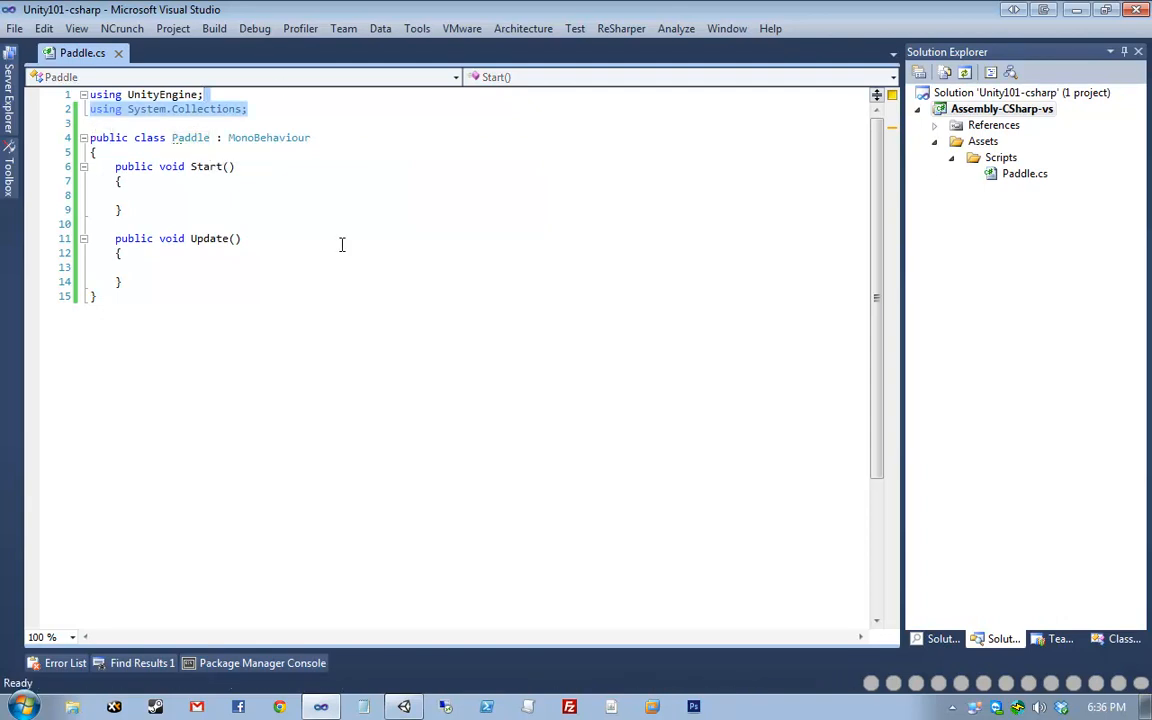
{"action": "key", "text": "Delete"}
{"action": "key", "text": "ctrl+s"}
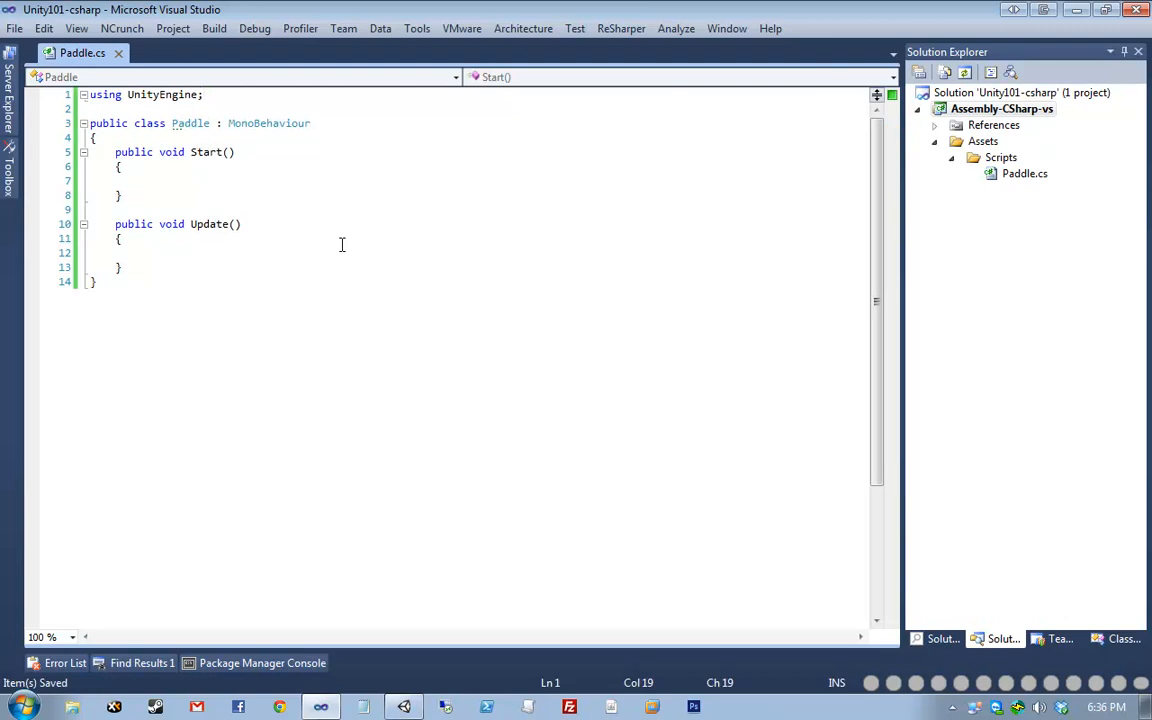
- Remove the blank lines inside Start and Update, keeping Update's closing brace, and save
{"action": "left_click", "coordinate": [208, 183]}
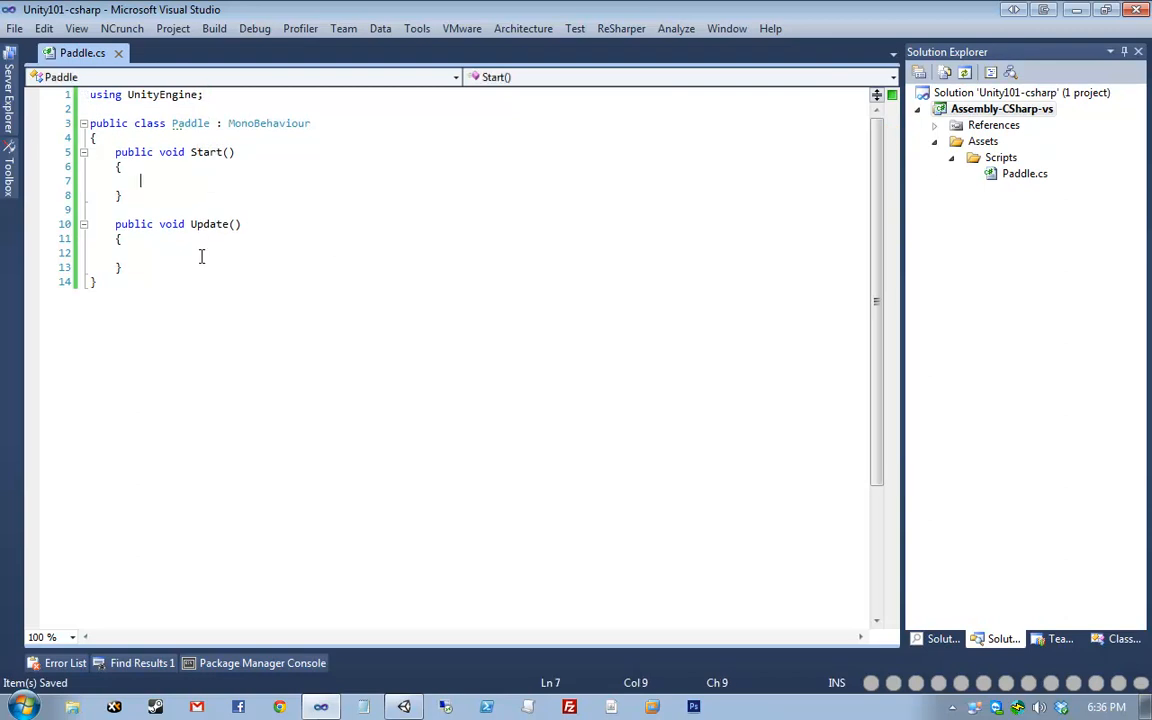
{"action": "key", "text": "ctrl+x"}
{"action": "left_click", "coordinate": [205, 248]}
{"action": "key", "text": "ctrl+x"}
{"action": "key", "text": "ctrl+z"}
{"action": "key", "text": "ctrl+s"}
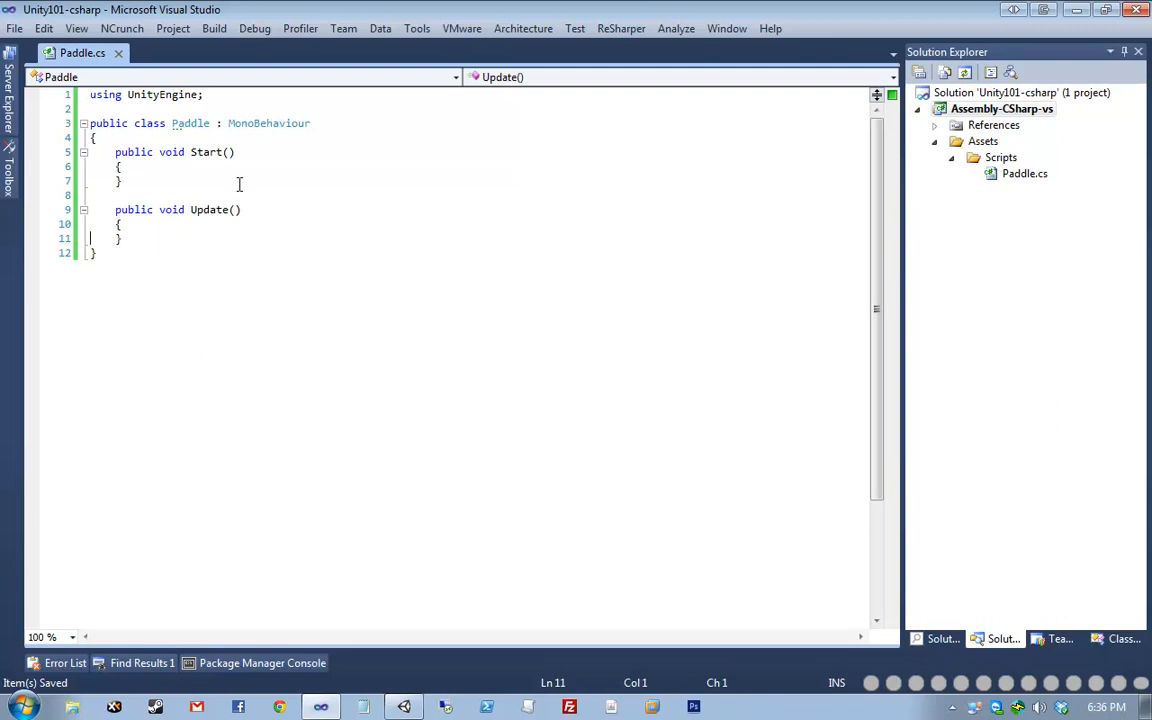
{"action": "left_click", "coordinate": [265, 150]}
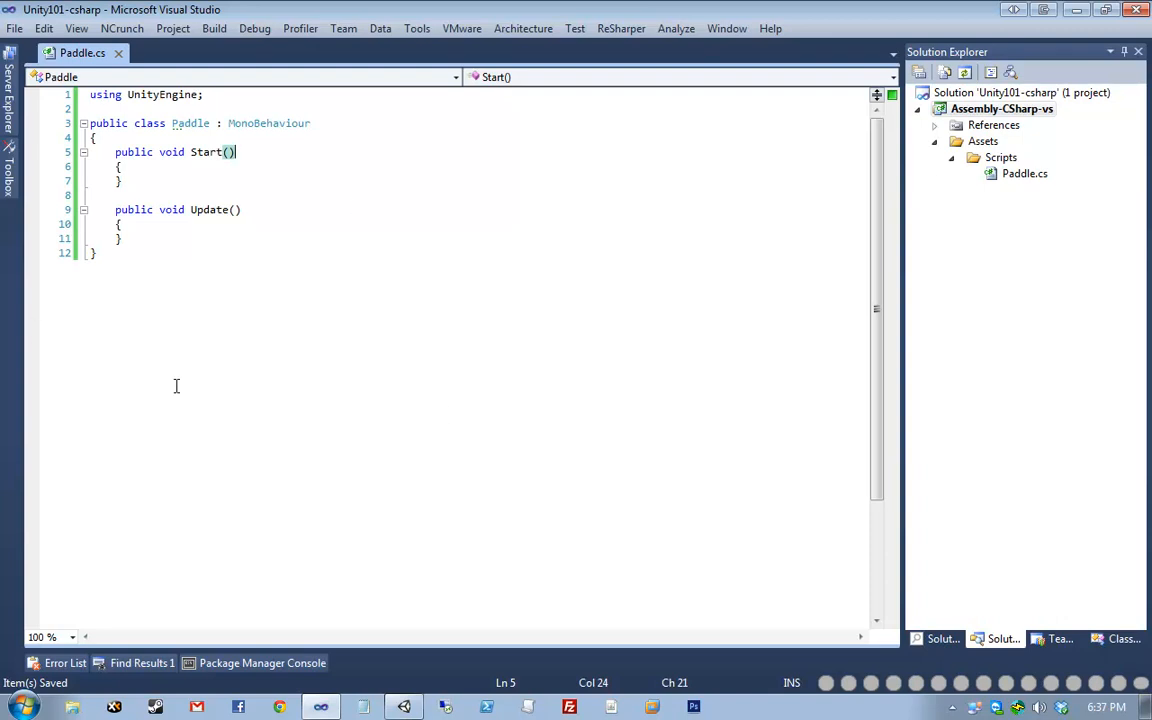
{"action": "left_click", "coordinate": [197, 152]}
{"action": "left_click", "coordinate": [191, 209]}
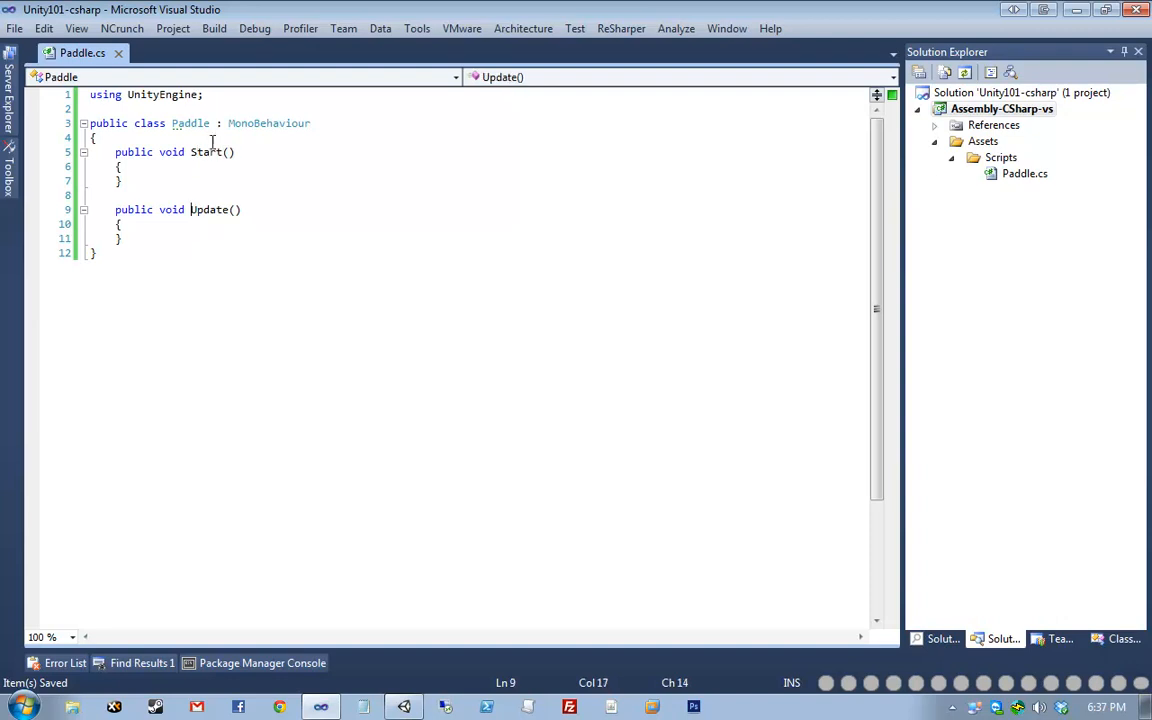
{"action": "left_click", "coordinate": [210, 152]}
{"action": "left_click", "coordinate": [193, 209]}
{"action": "left_click", "coordinate": [200, 164]}
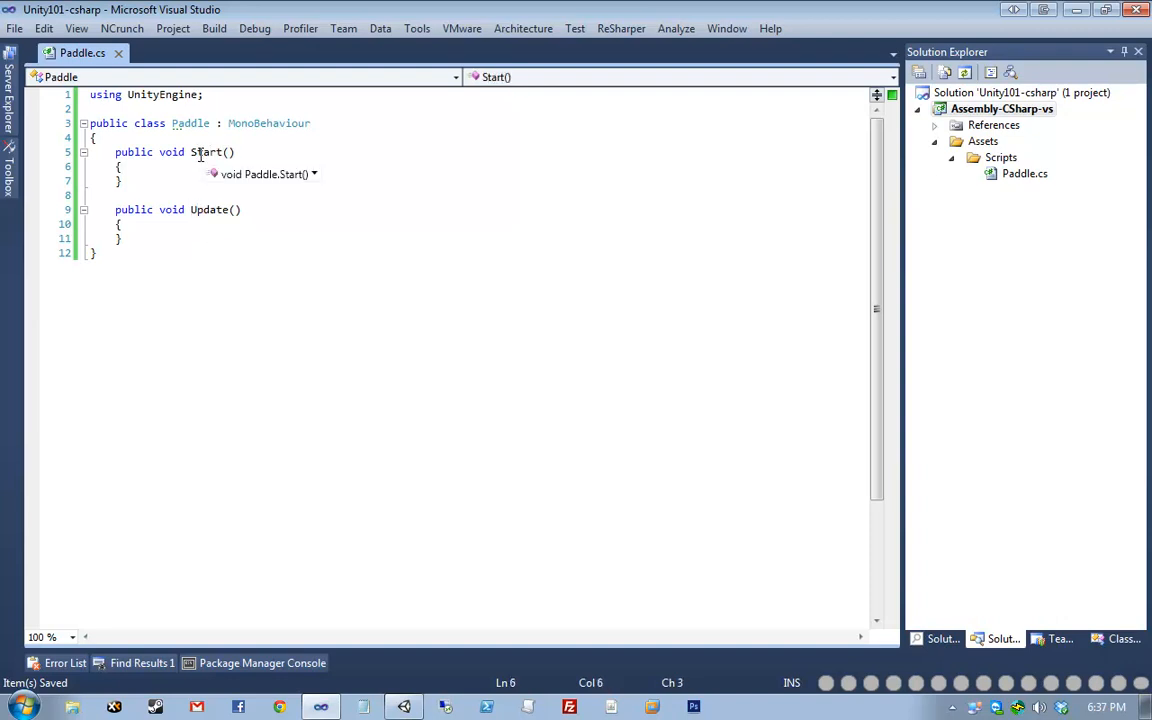
{"action": "left_click", "coordinate": [203, 209]}
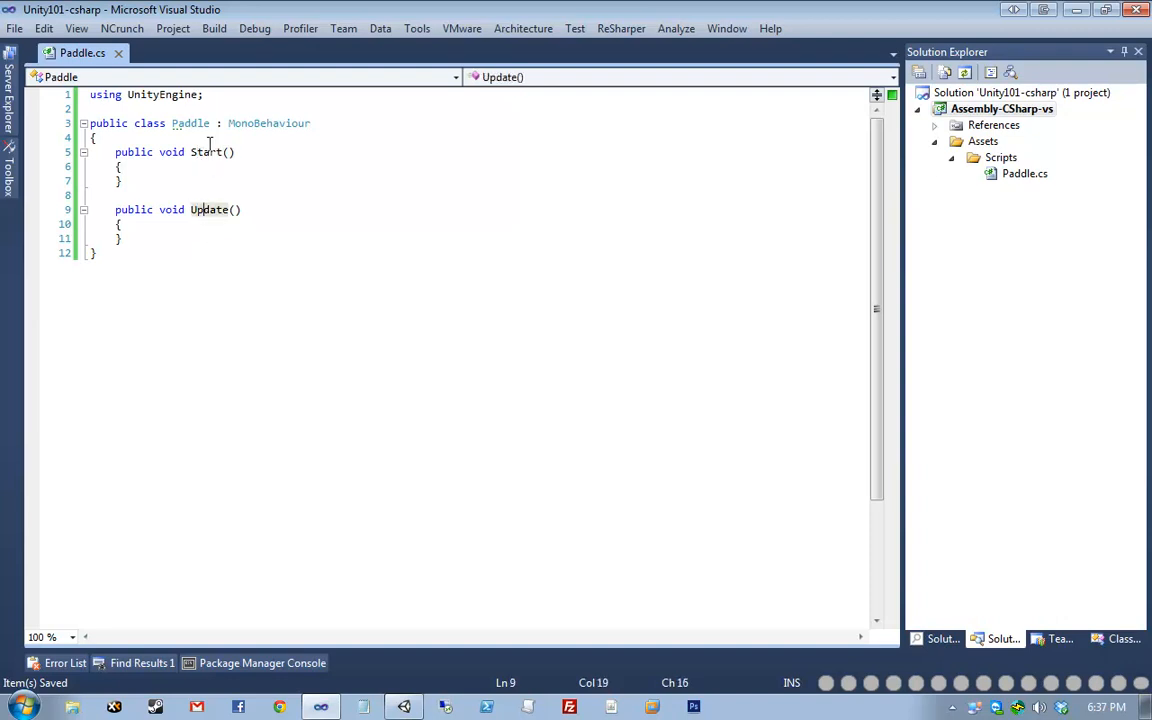
{"action": "left_click", "coordinate": [160, 167]}
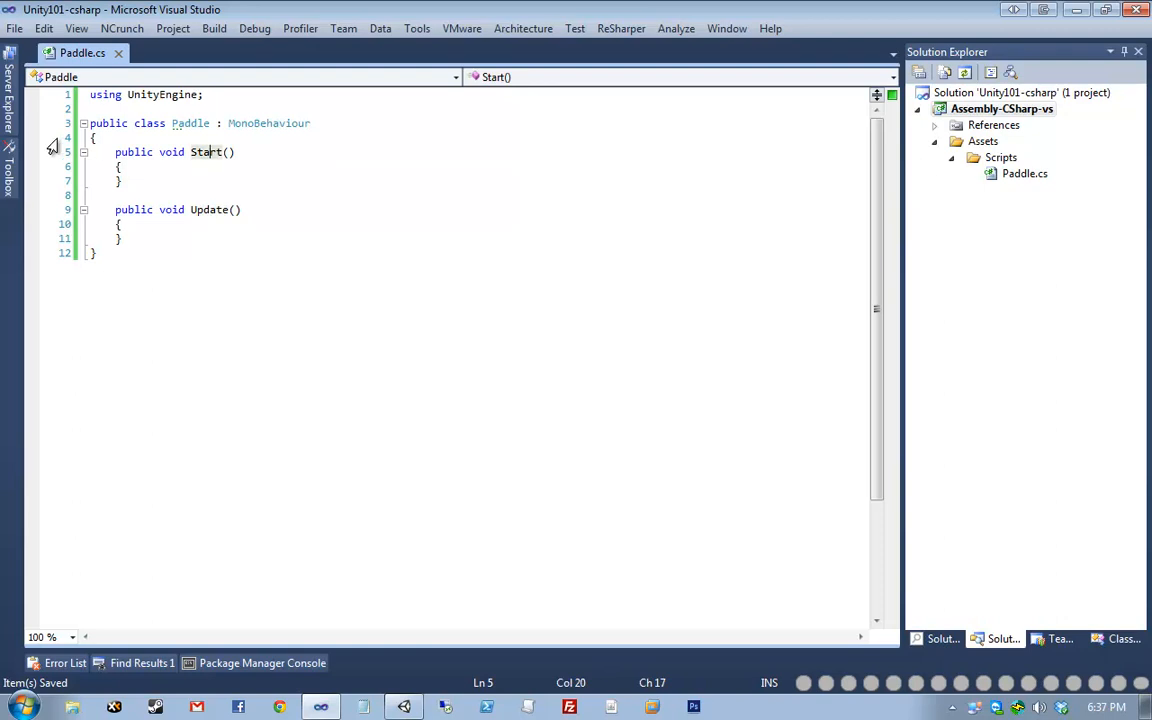
{"action": "left_click_drag", "start_coordinate": [56, 150], "coordinate": [63, 190]}
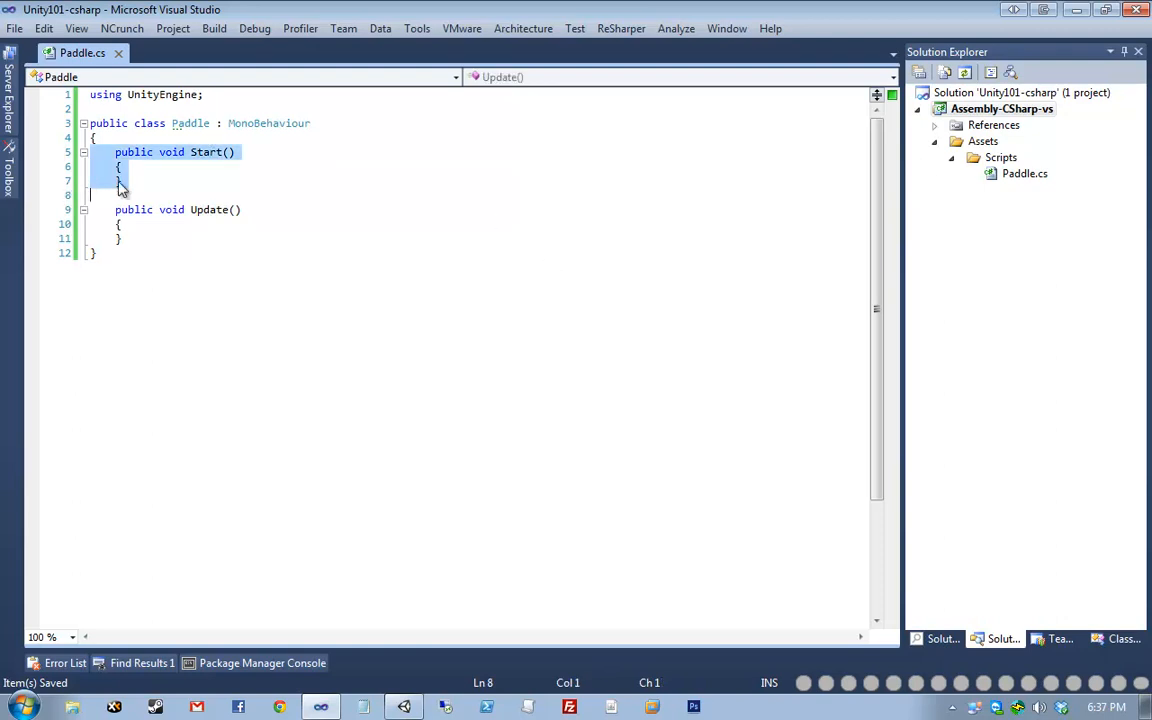
{"action": "left_click", "coordinate": [266, 123]}
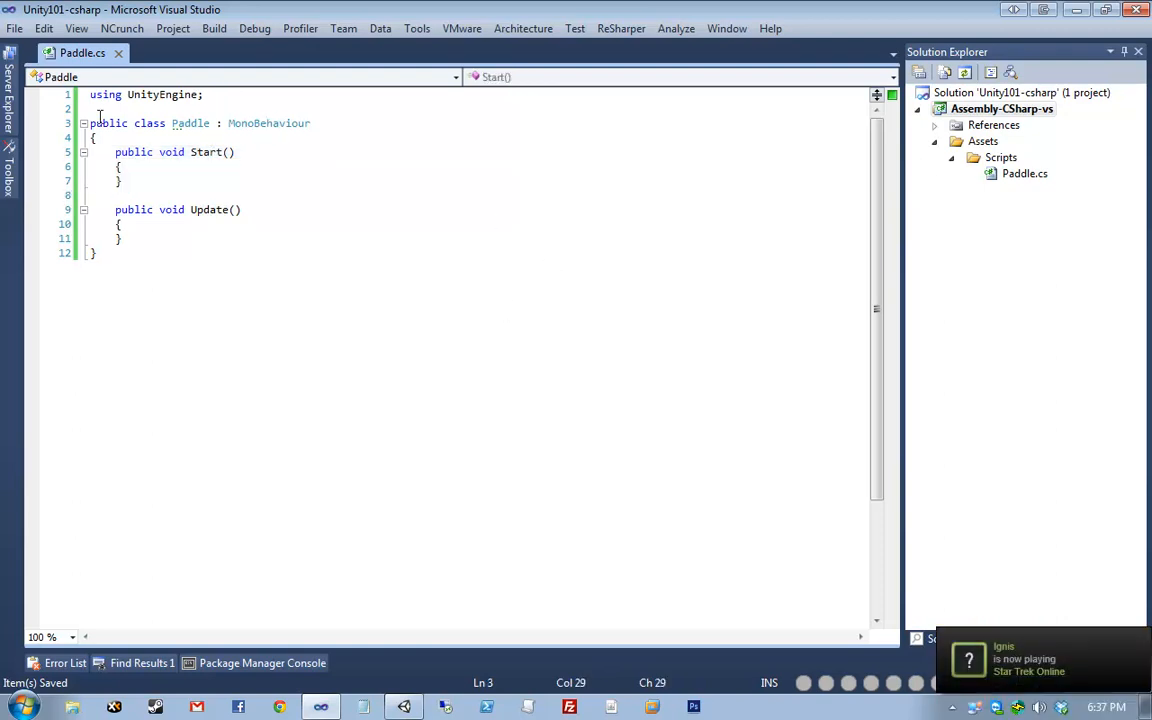
{"action": "left_click", "coordinate": [197, 210]}
{"action": "mouse_move", "coordinate": [206, 214]}
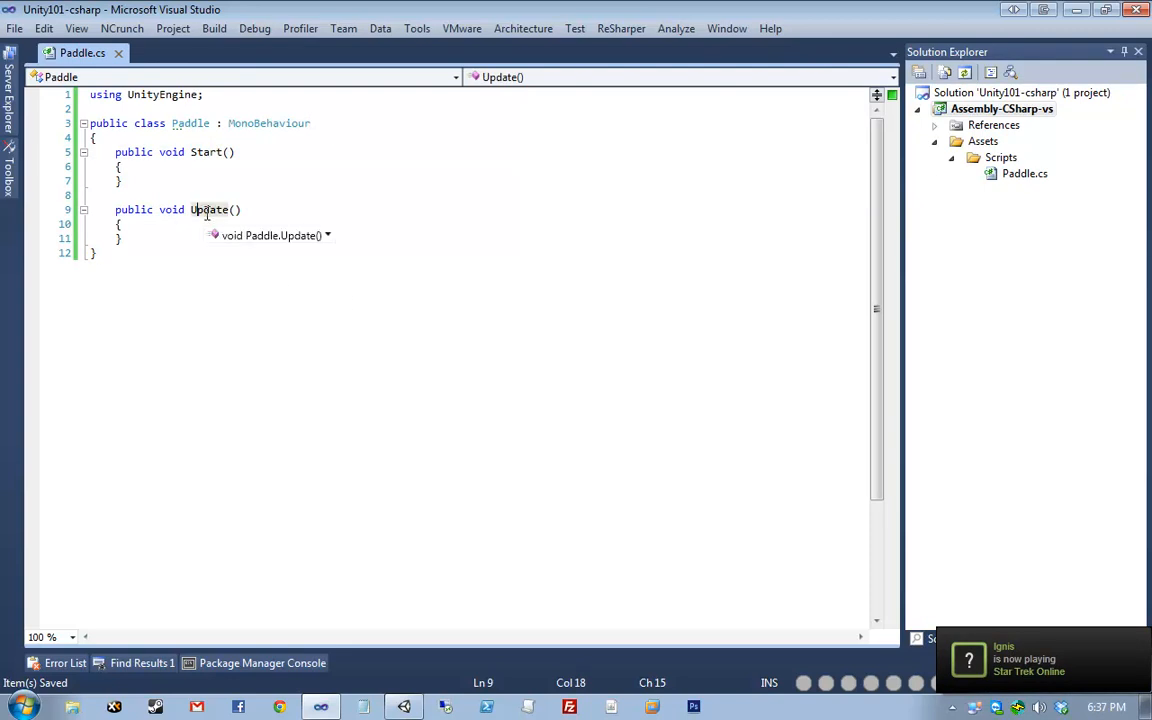
{"action": "left_click", "coordinate": [288, 224]}
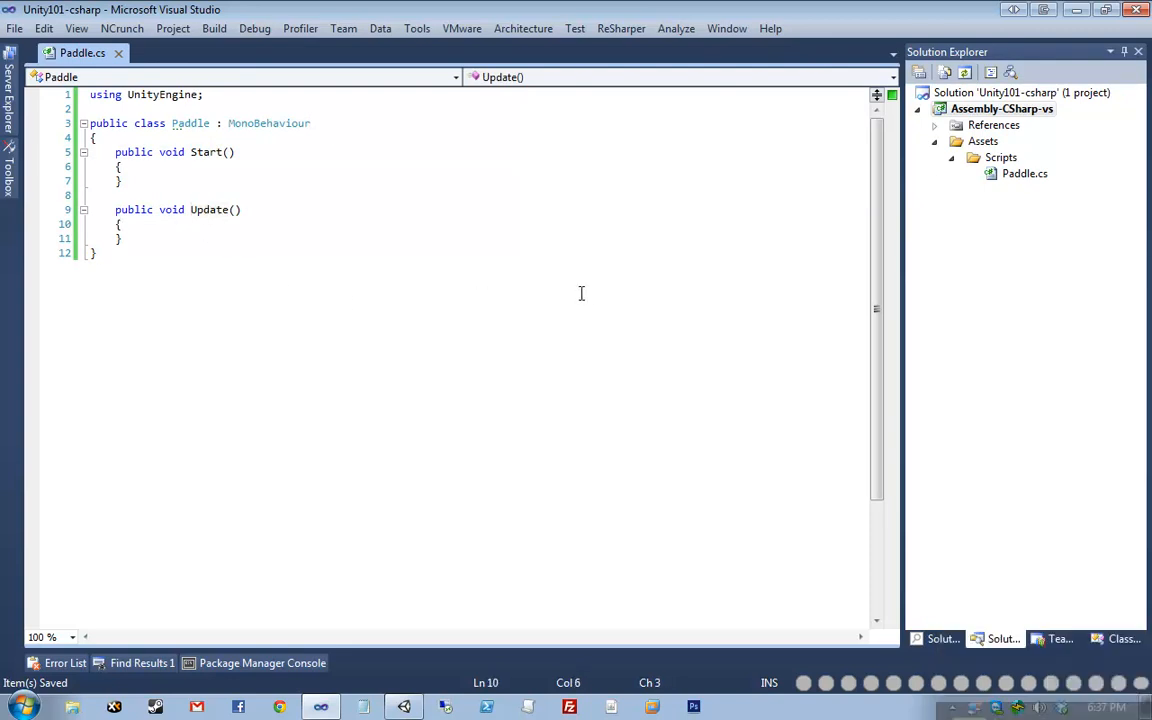
- Add 'transform.position += new Vector3(0, Time.deltaTime * 5' to Update and save
{"action": "key", "text": "Return"}
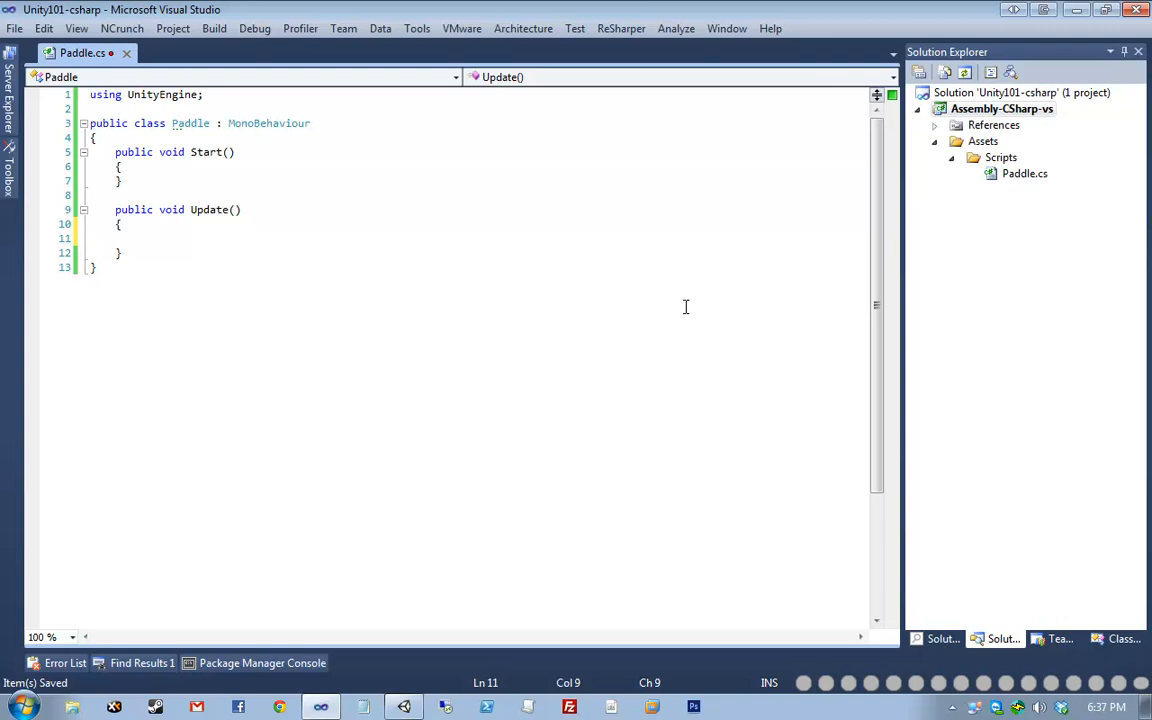
{"action": "type", "text": "transform."}
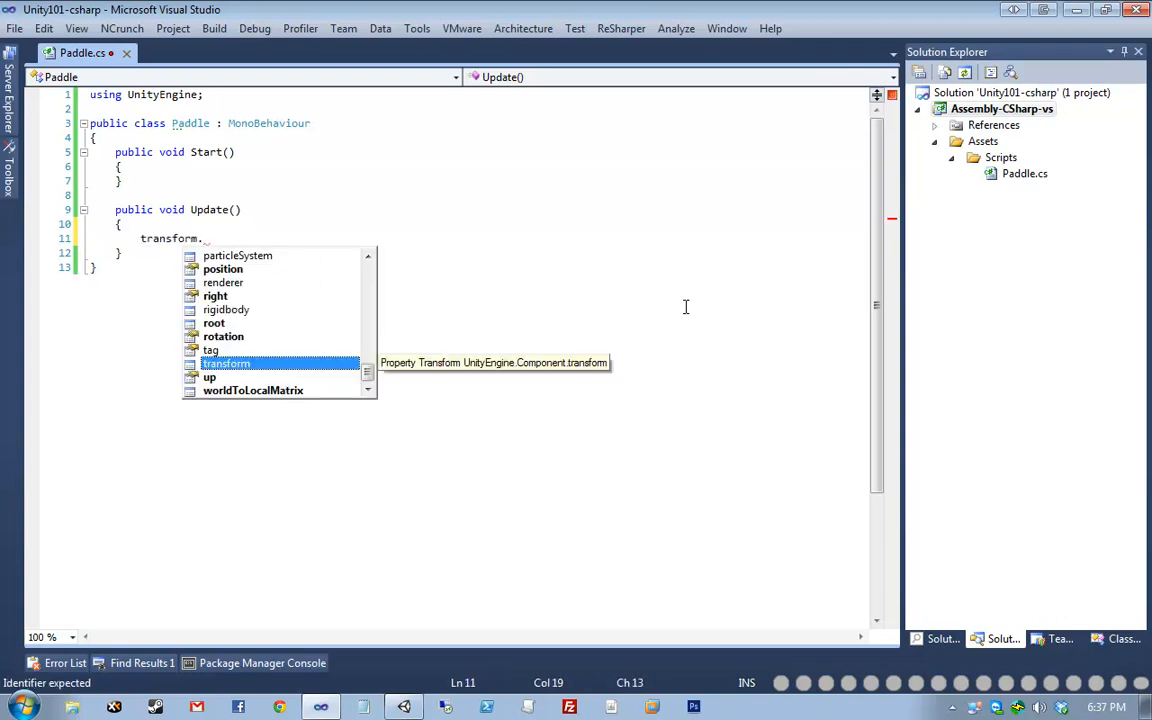
{"action": "type", "text": "position = new Vector3();"}
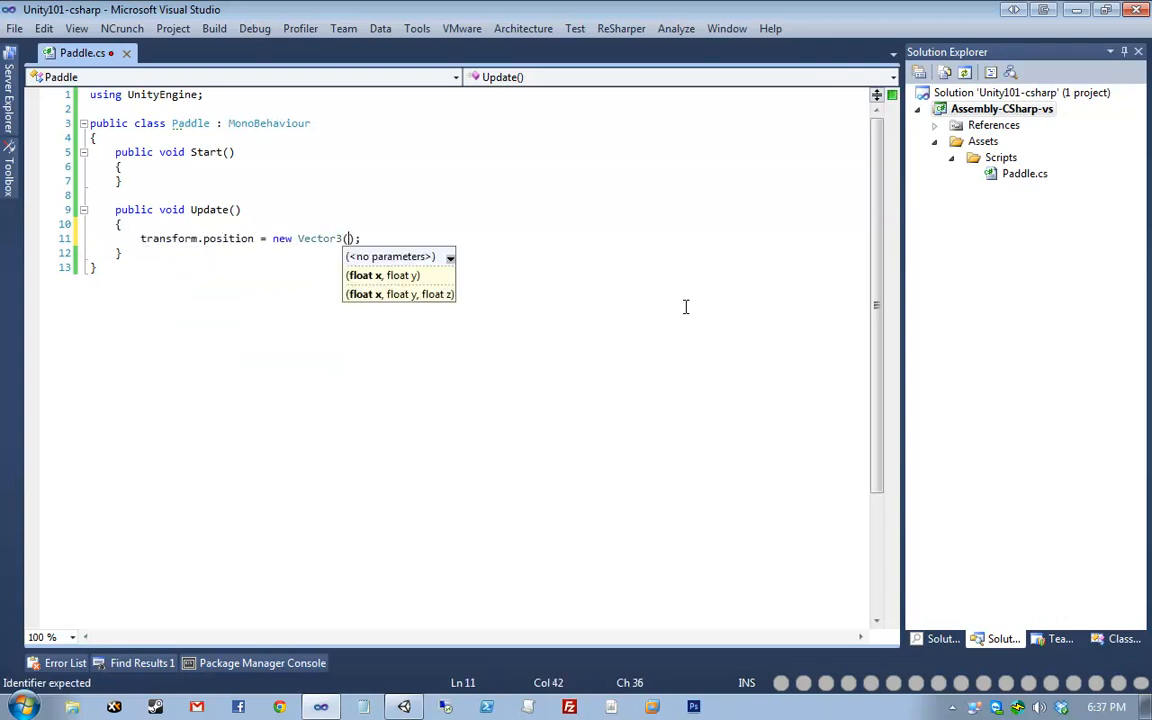
{"action": "key", "text": "BackSpace"}
{"action": "key", "text": "BackSpace"}
{"action": "key", "text": "BackSpace"}
{"action": "key", "text": "BackSpace"}
{"action": "key", "text": "BackSpace"}
{"action": "key", "text": "BackSpace"}
{"action": "key", "text": "BackSpace"}
{"action": "key", "text": "BackSpace"}
{"action": "key", "text": "BackSpace"}
{"action": "key", "text": "BackSpace"}
{"action": "key", "text": "BackSpace"}
{"action": "key", "text": "BackSpace"}
{"action": "key", "text": "BackSpace"}
{"action": "key", "text": "BackSpace"}
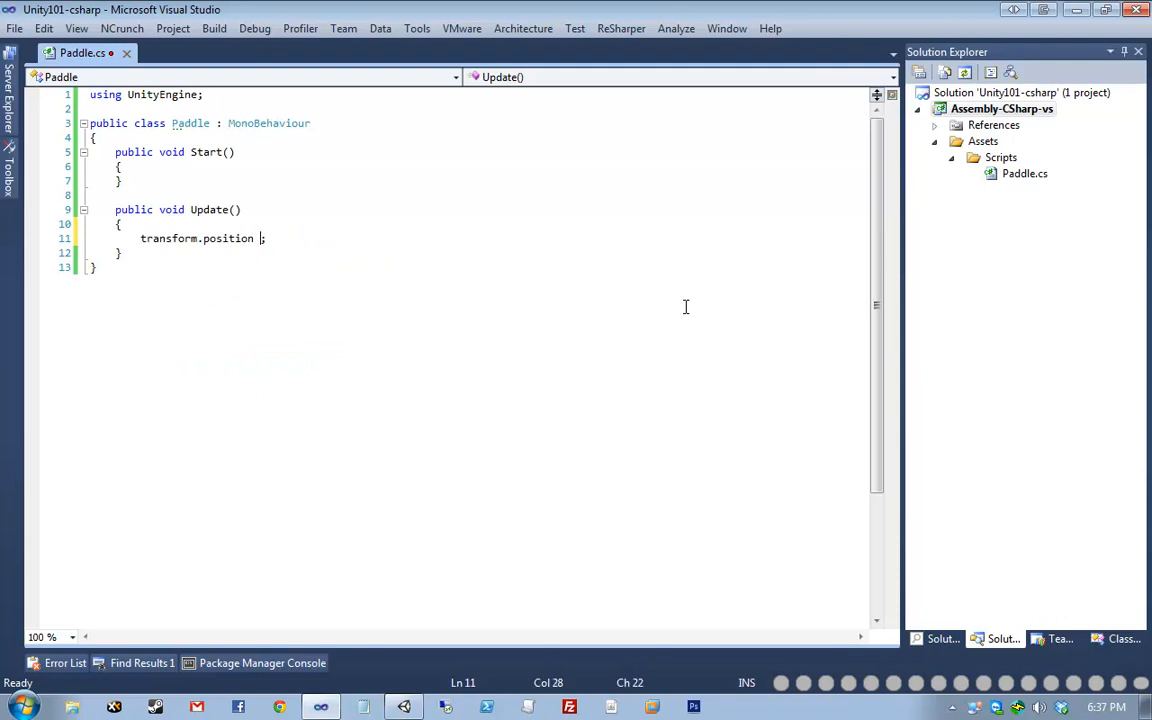
{"action": "type", "text": "+= new Vector3("}
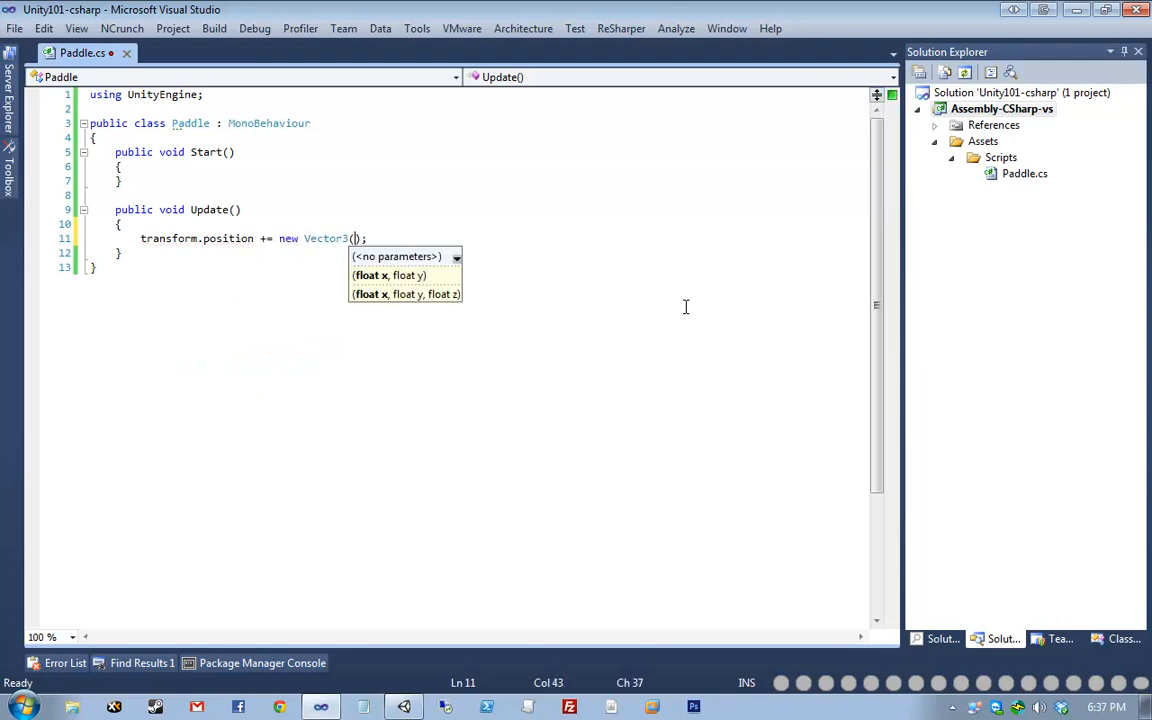
{"action": "type", "text": "0, Time.d"}
{"action": "key", "text": "Tab"}
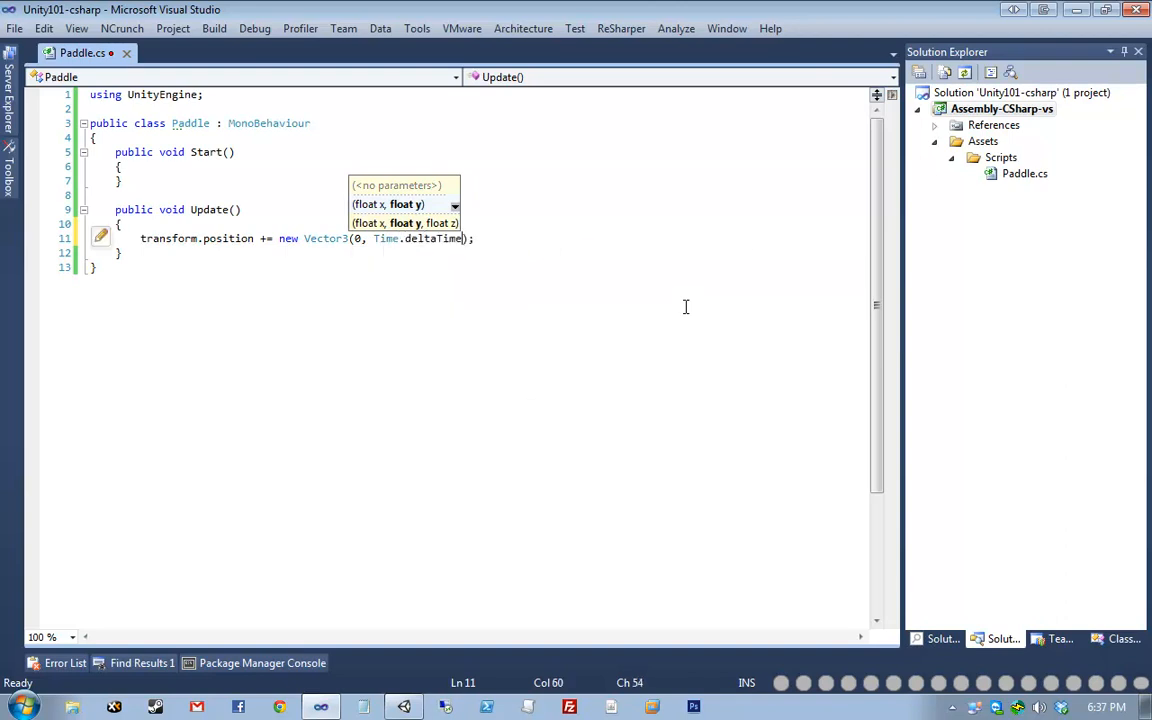
{"action": "type", "text": "* 5"}
{"action": "key", "text": "ctrl+s"}
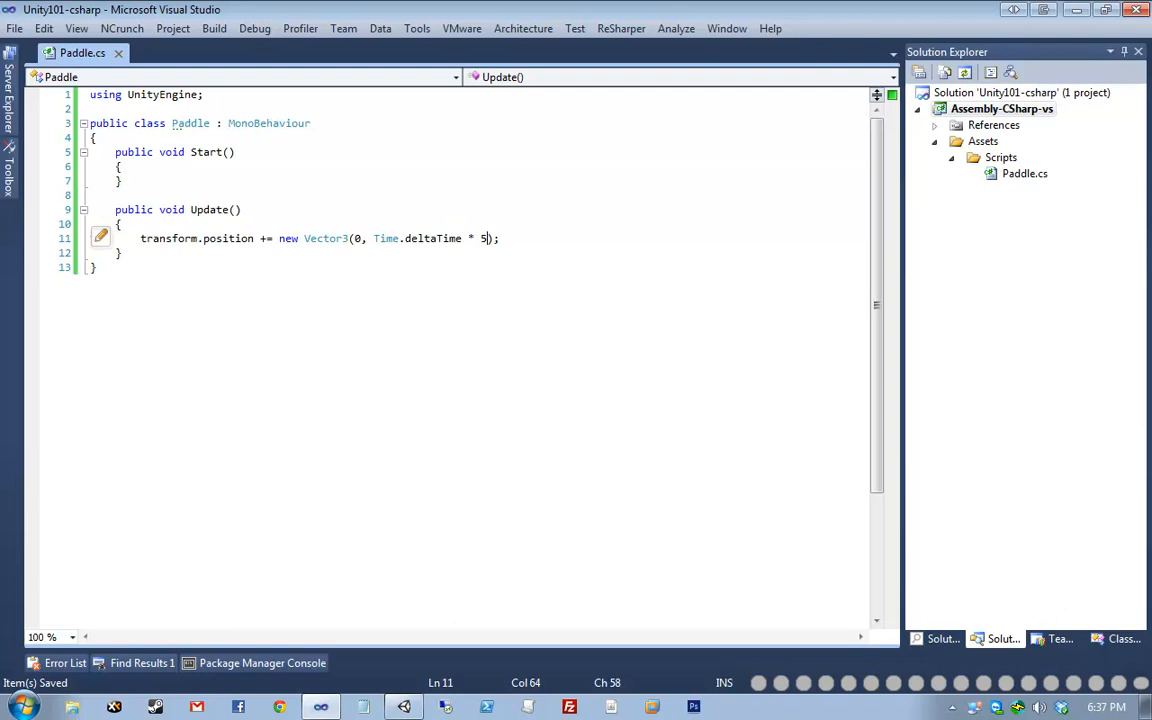
- Append ', 0' after the 5 so the Vector3 has three components
{"action": "left_click", "coordinate": [404, 707]}
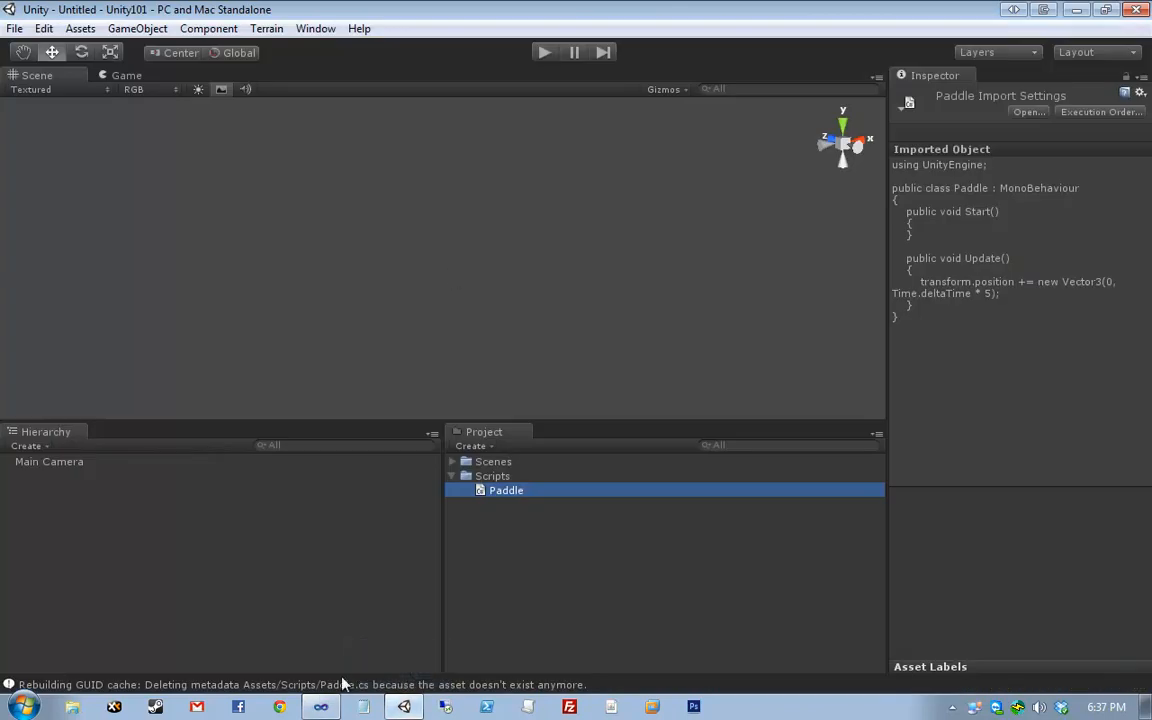
{"action": "mouse_move", "coordinate": [321, 707]}
{"action": "left_click", "coordinate": [421, 570]}
{"action": "left_click", "coordinate": [327, 249]}
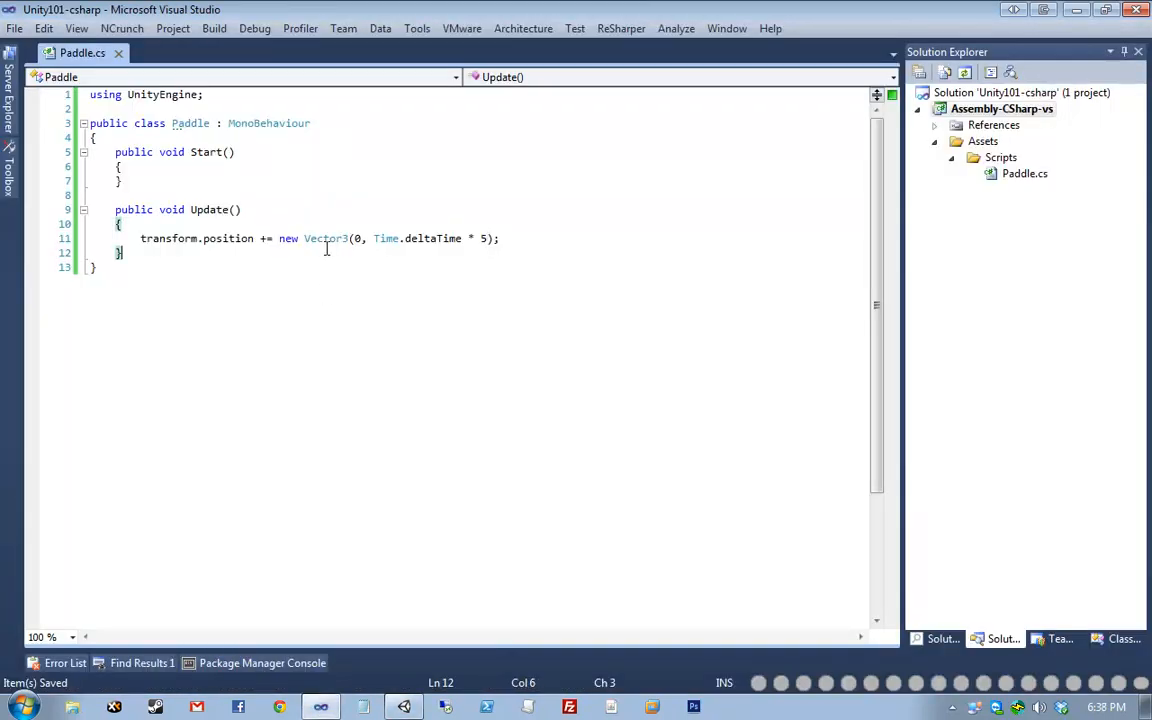
{"action": "left_click", "coordinate": [496, 239]}
{"action": "type", "text": ", 0"}
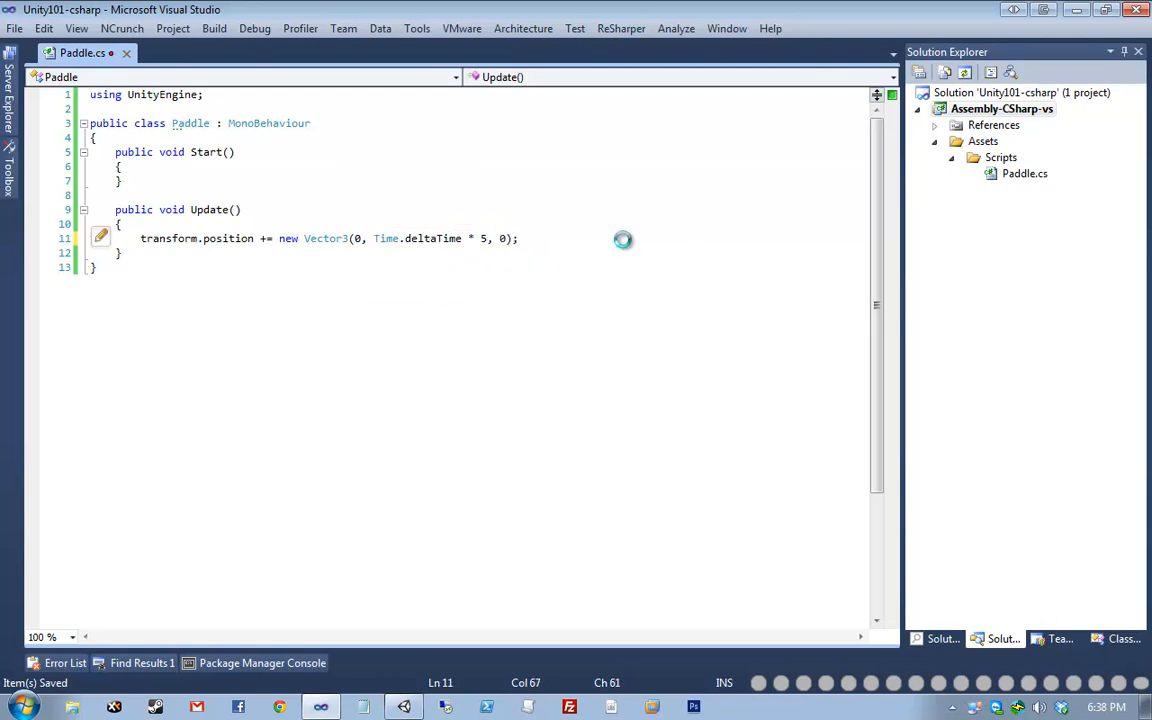
{"action": "key", "text": "Up"}
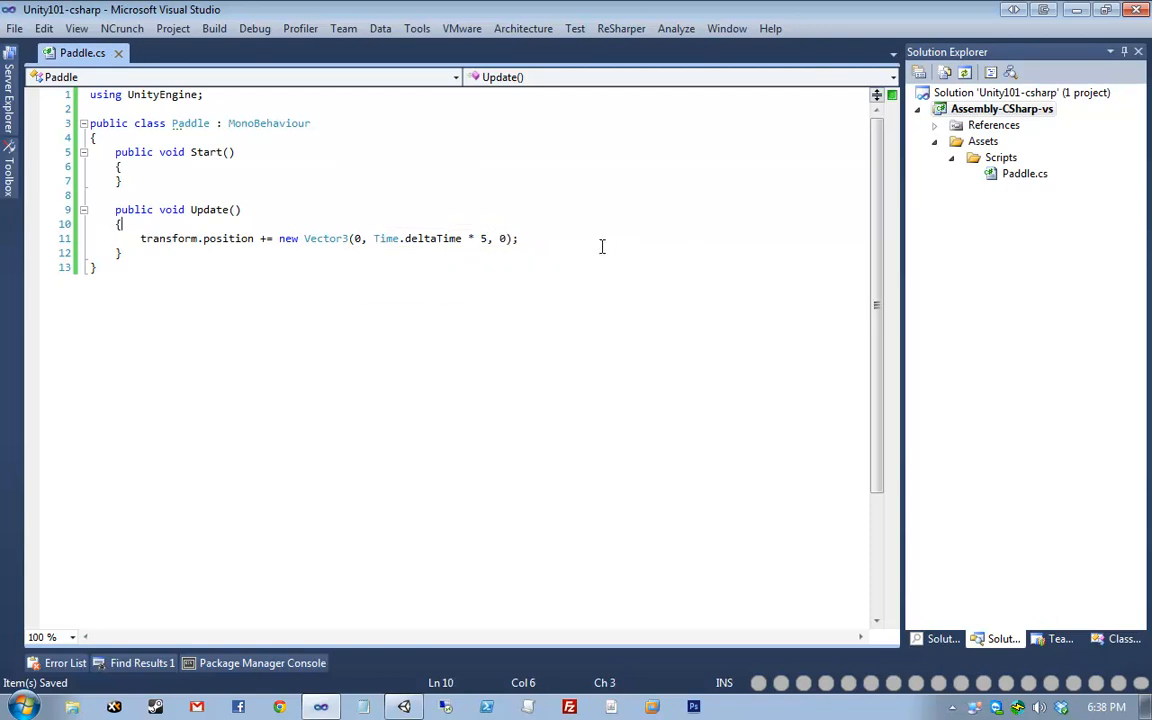
- Bring Unity forward and inspect the Paddle script's updated code in the Inspector
{"action": "mouse_move", "coordinate": [421, 707]}
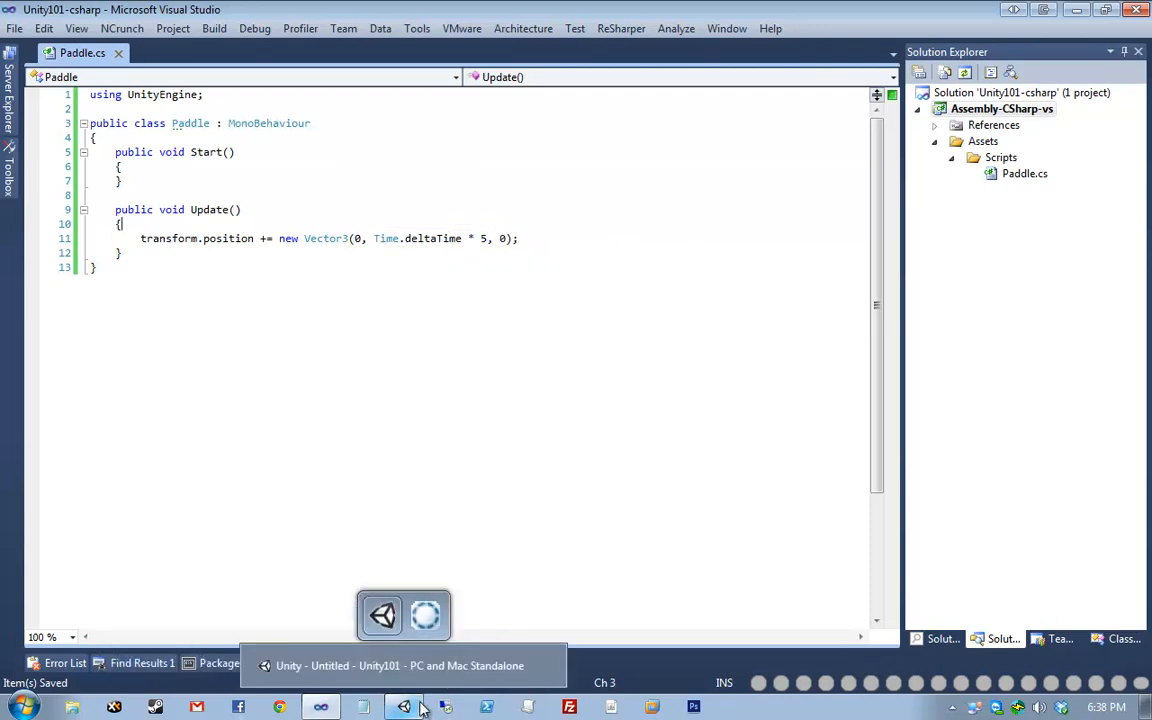
{"action": "left_click", "coordinate": [382, 657]}
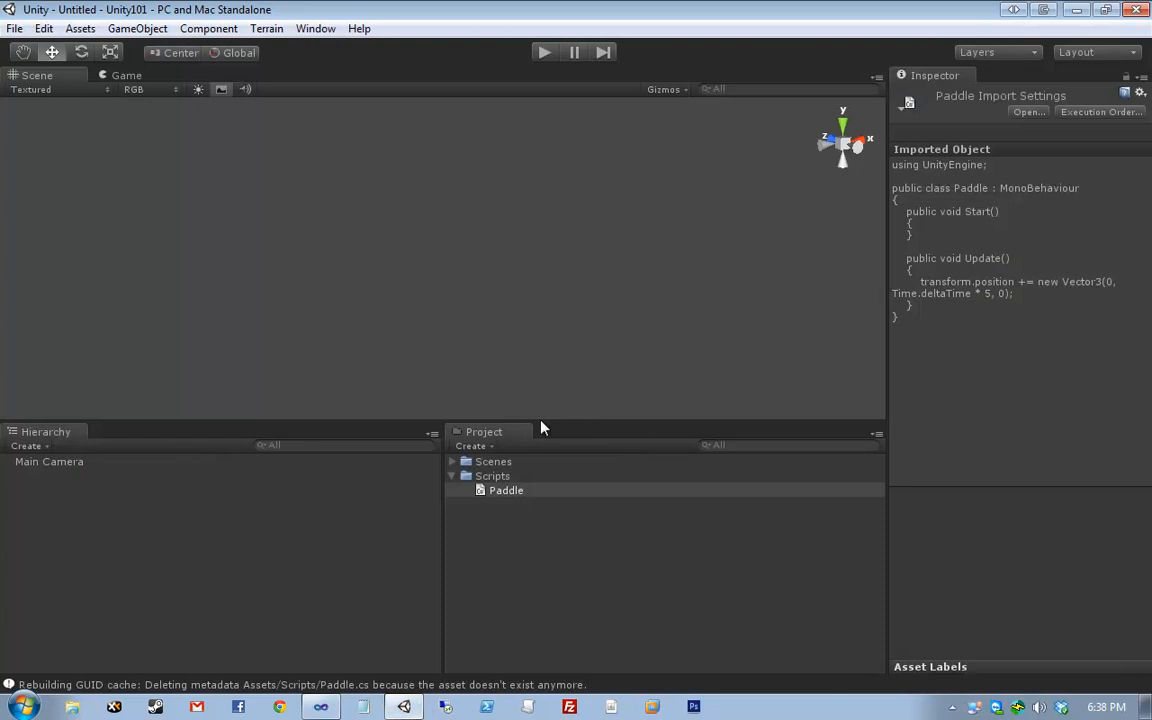
{"action": "left_click", "coordinate": [506, 492]}
{"action": "left_click", "coordinate": [948, 320]}
{"action": "left_click", "coordinate": [427, 290]}
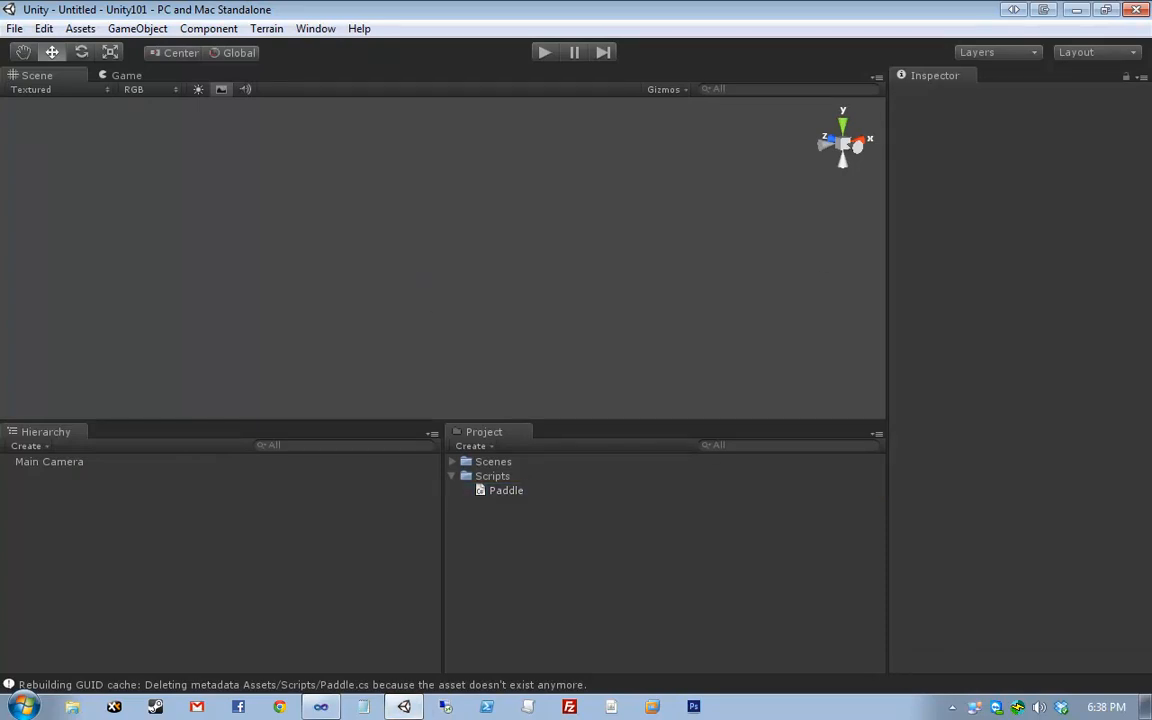
{"action": "left_click", "coordinate": [321, 707]}
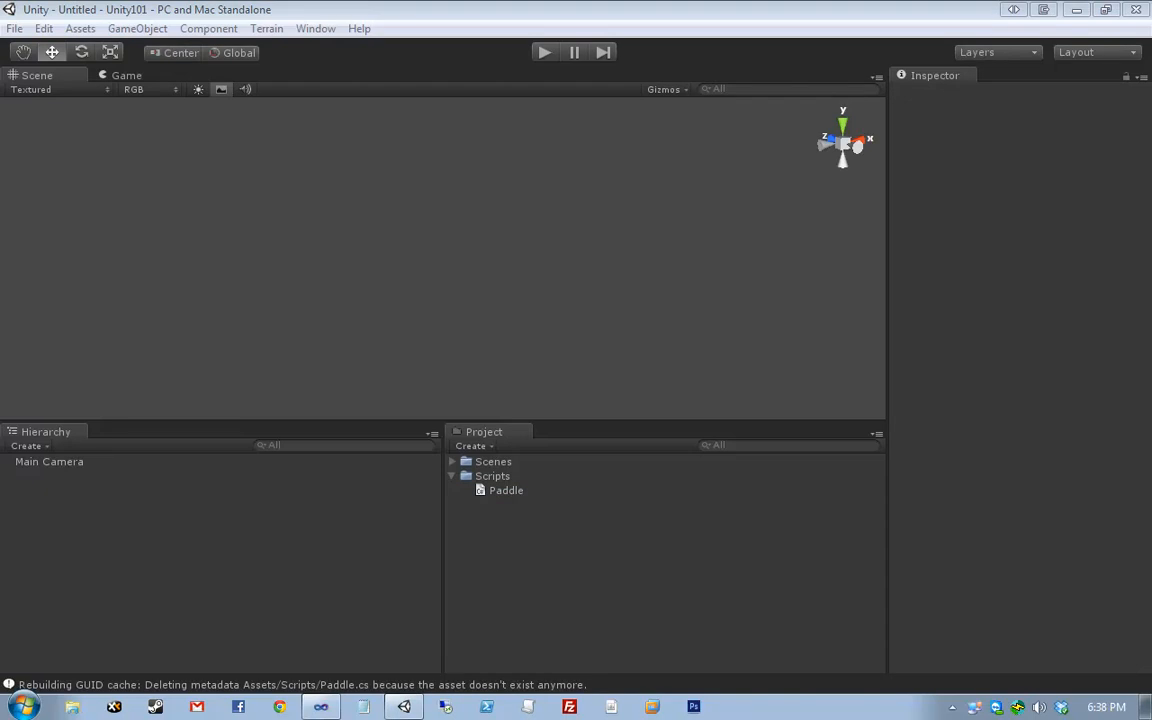
- Drag the Scene/Hierarchy splitter down to enlarge the scene view, then glance at the Game view
{"action": "left_click", "coordinate": [380, 317]}
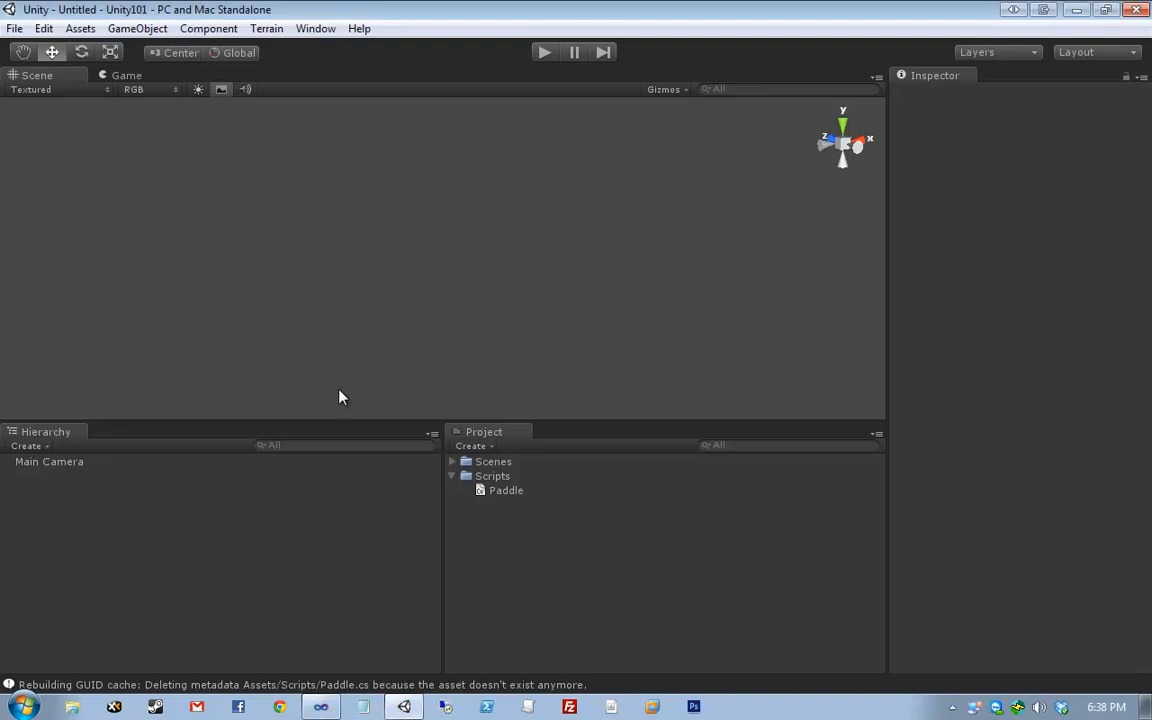
{"action": "left_click_drag", "start_coordinate": [336, 421], "coordinate": [341, 476]}
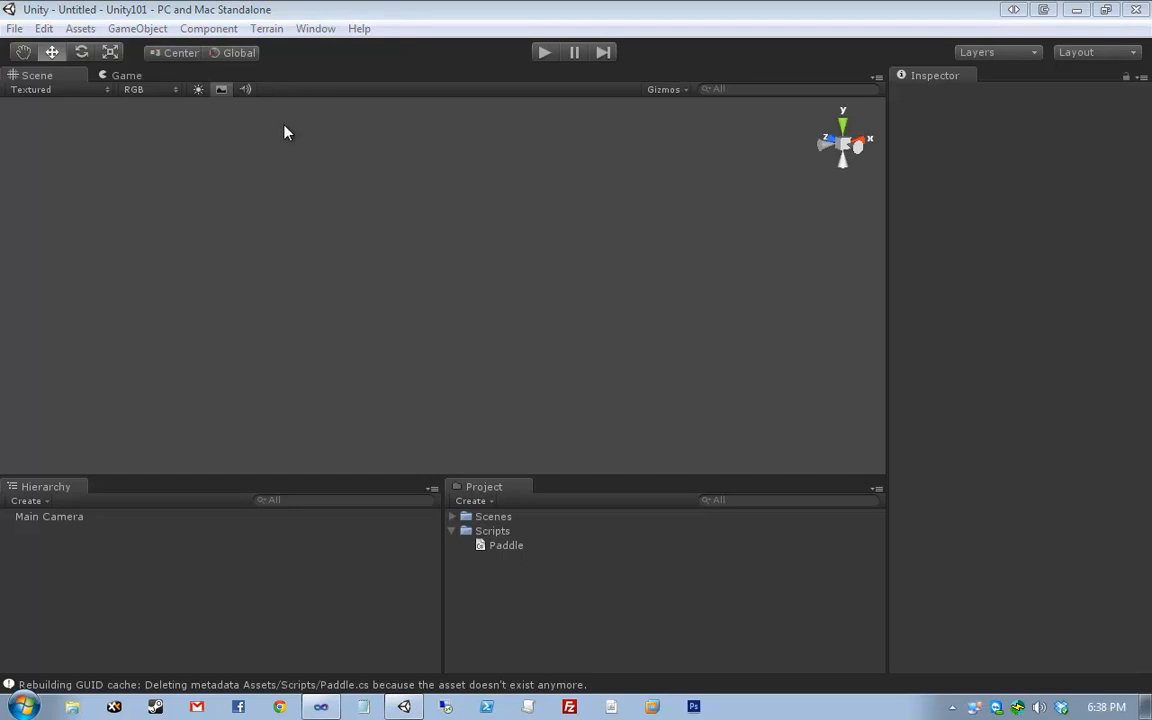
{"action": "left_click", "coordinate": [302, 163]}
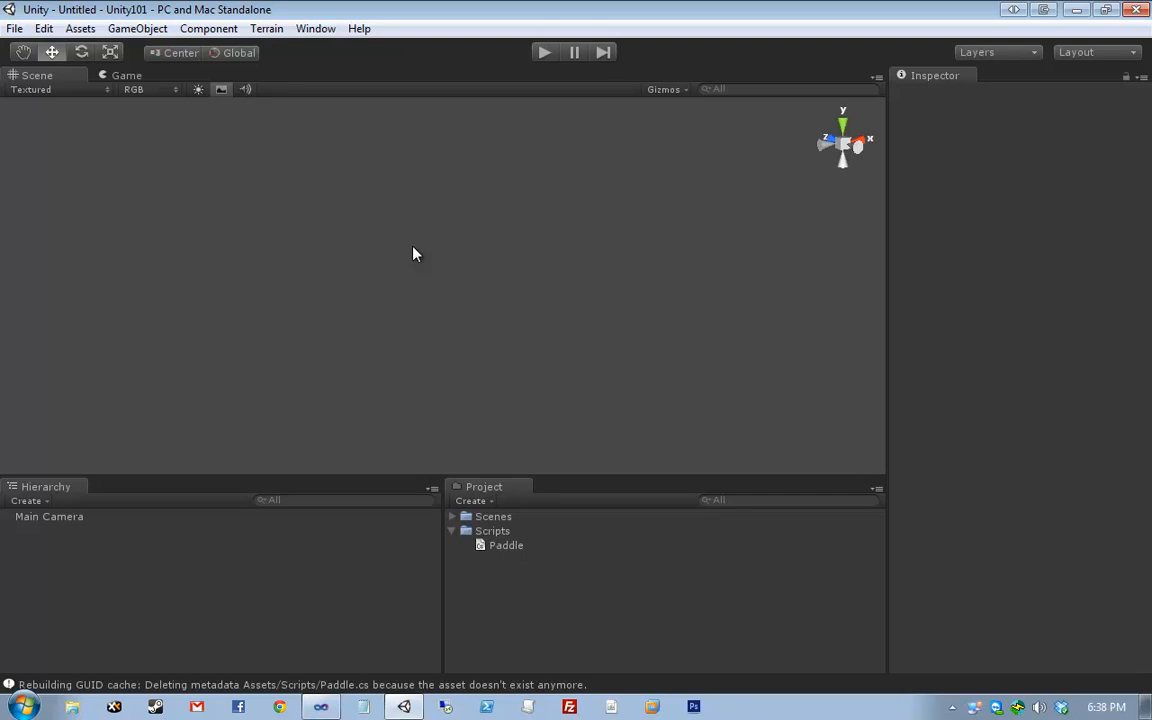
{"action": "left_click", "coordinate": [108, 75]}
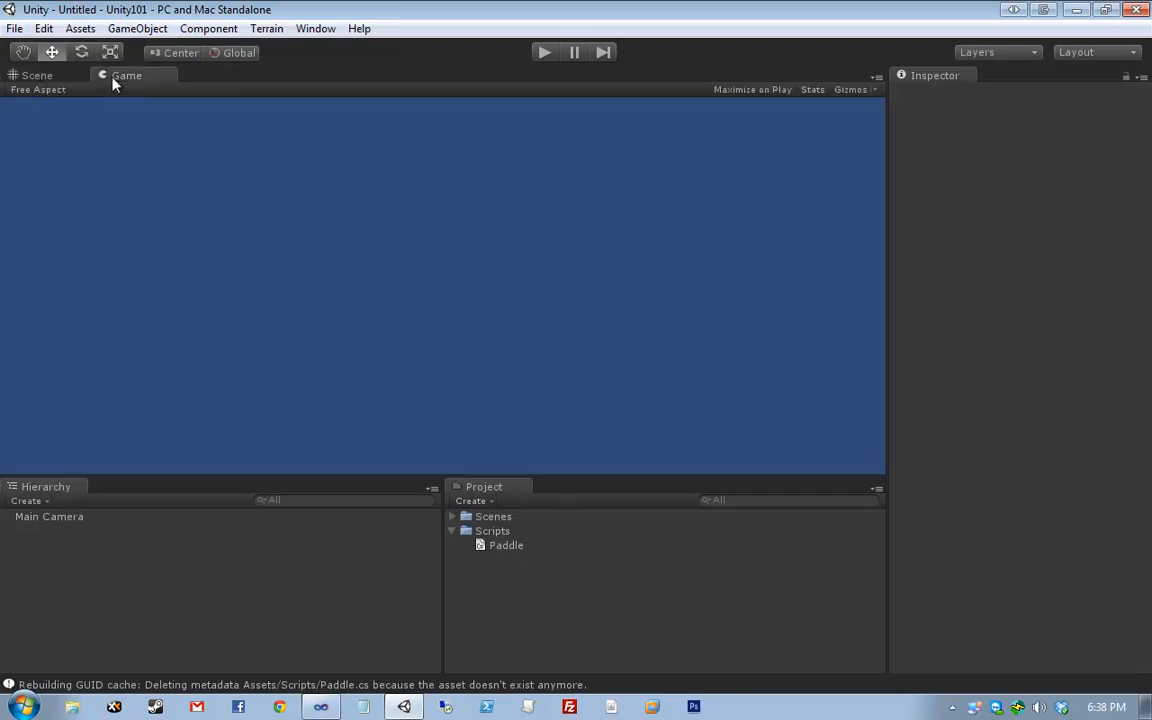
{"action": "left_click", "coordinate": [50, 75]}
- Open Player Settings from File > Build Settings and close the Build Settings window
{"action": "left_click", "coordinate": [16, 28]}
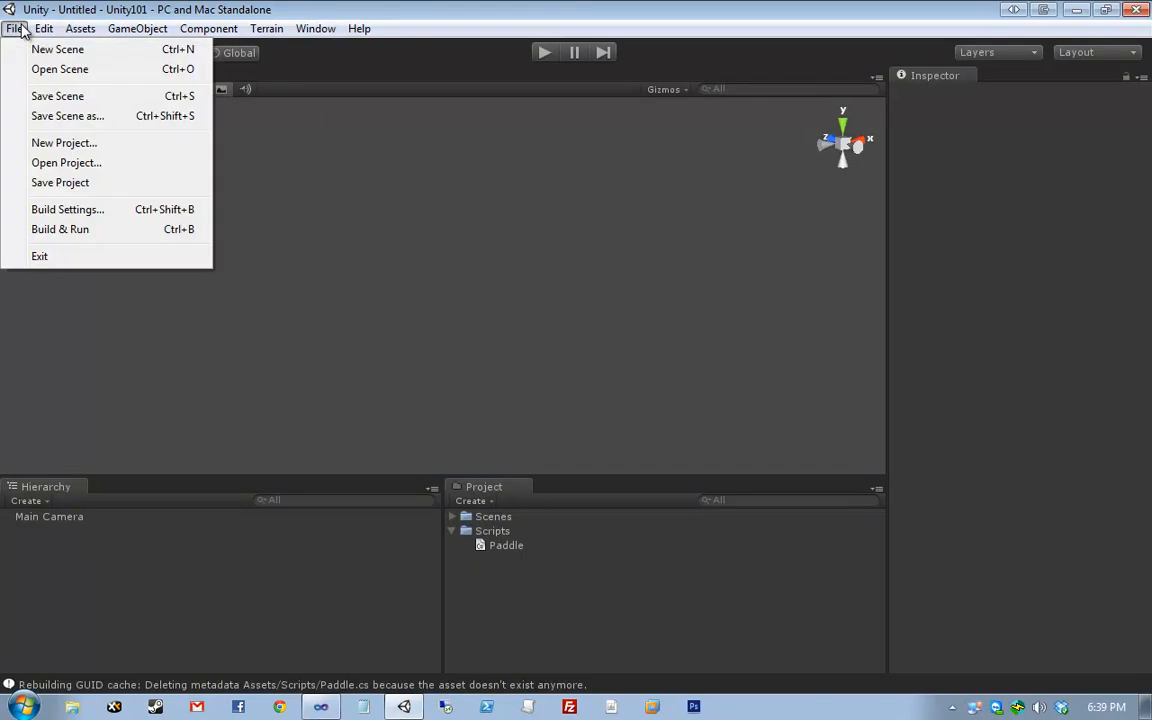
{"action": "left_click", "coordinate": [134, 214]}
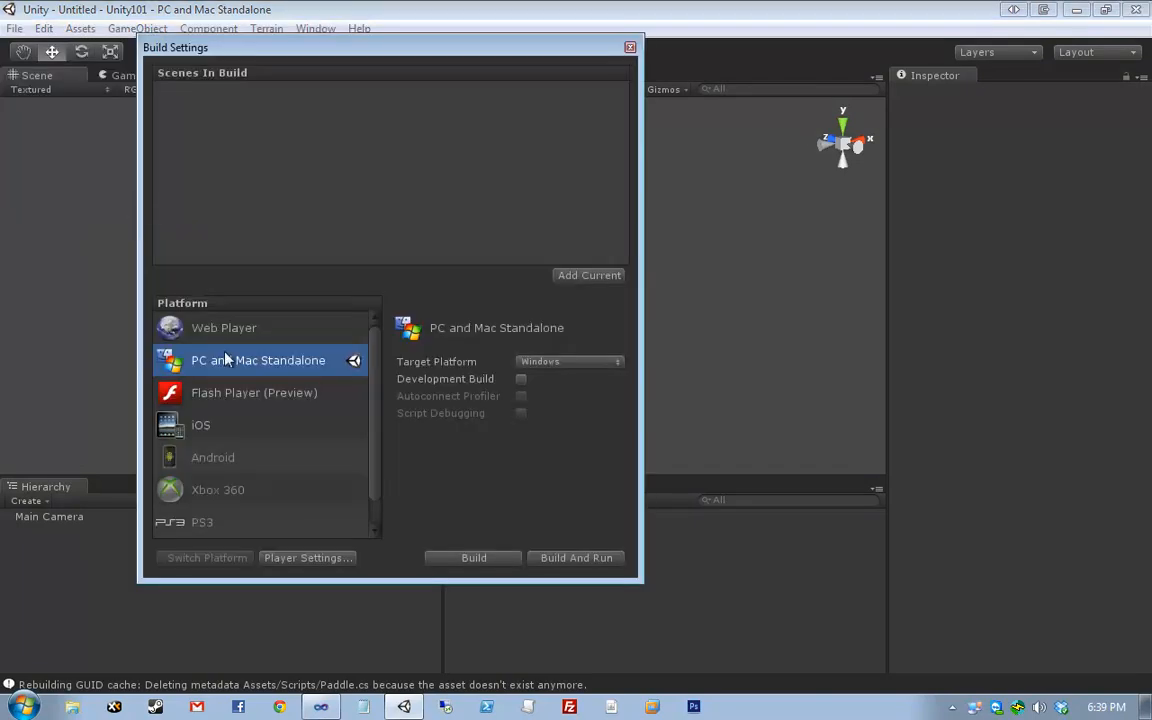
{"action": "left_click_drag", "start_coordinate": [148, 45], "coordinate": [281, 111]}
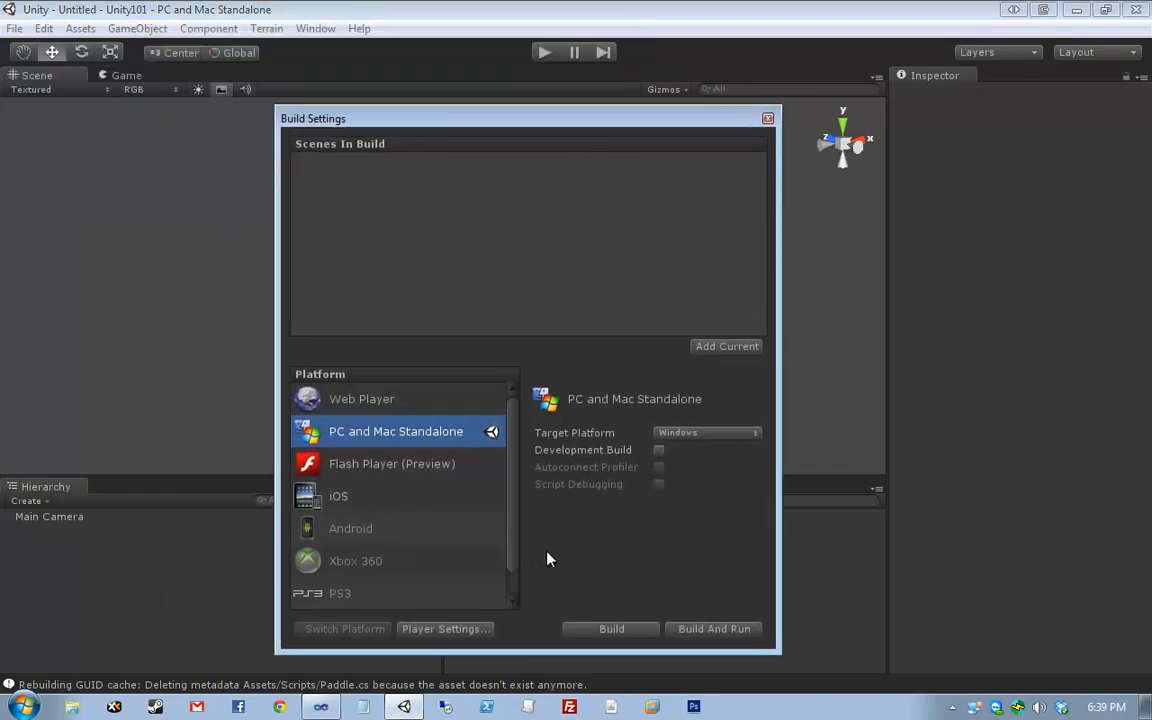
{"action": "left_click", "coordinate": [445, 629]}
{"action": "left_click", "coordinate": [767, 119]}
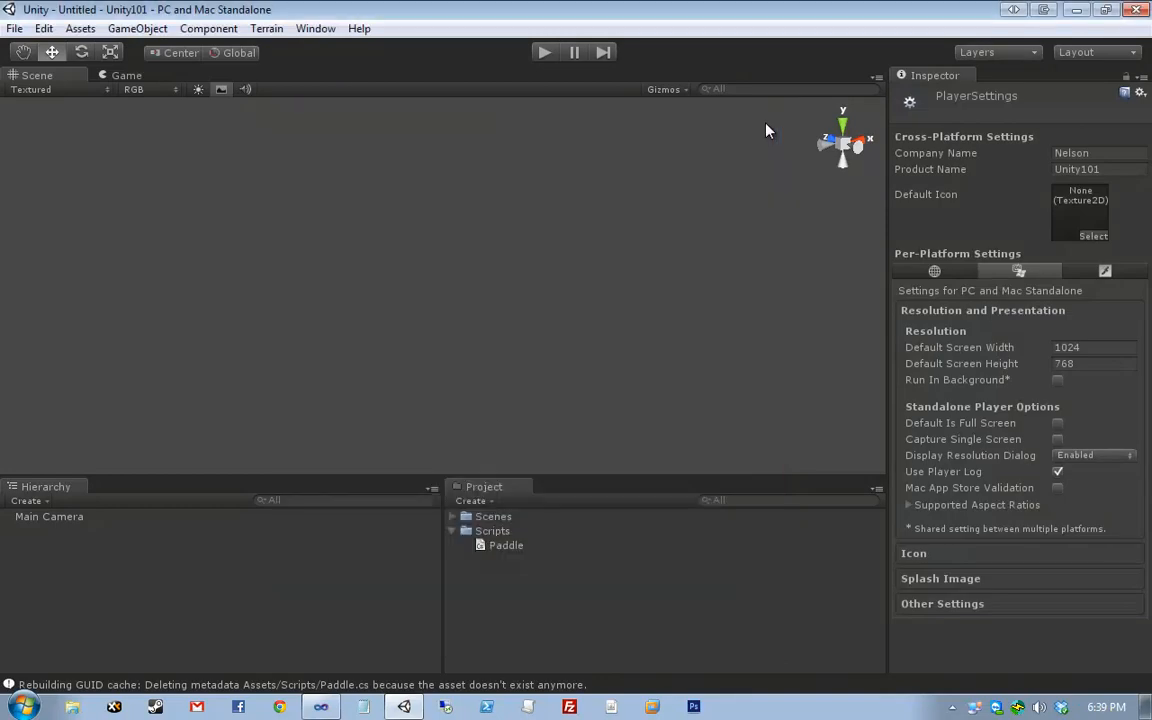
- Set resolution to 800×600, disable the resolution dialog, and untick 16:10 and 16:9
{"action": "left_click", "coordinate": [1100, 348]}
{"action": "type", "text": "800"}
{"action": "key", "text": "Tab"}
{"action": "type", "text": "600"}
{"action": "left_click", "coordinate": [1090, 455]}
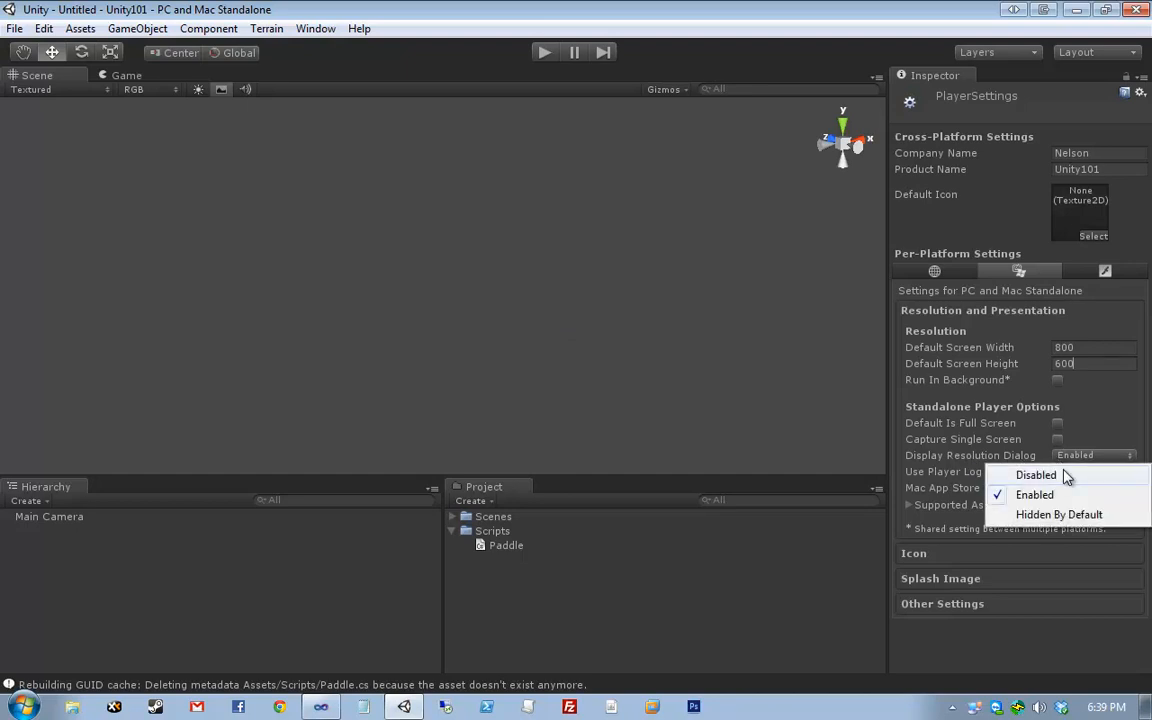
{"action": "left_click", "coordinate": [1060, 474]}
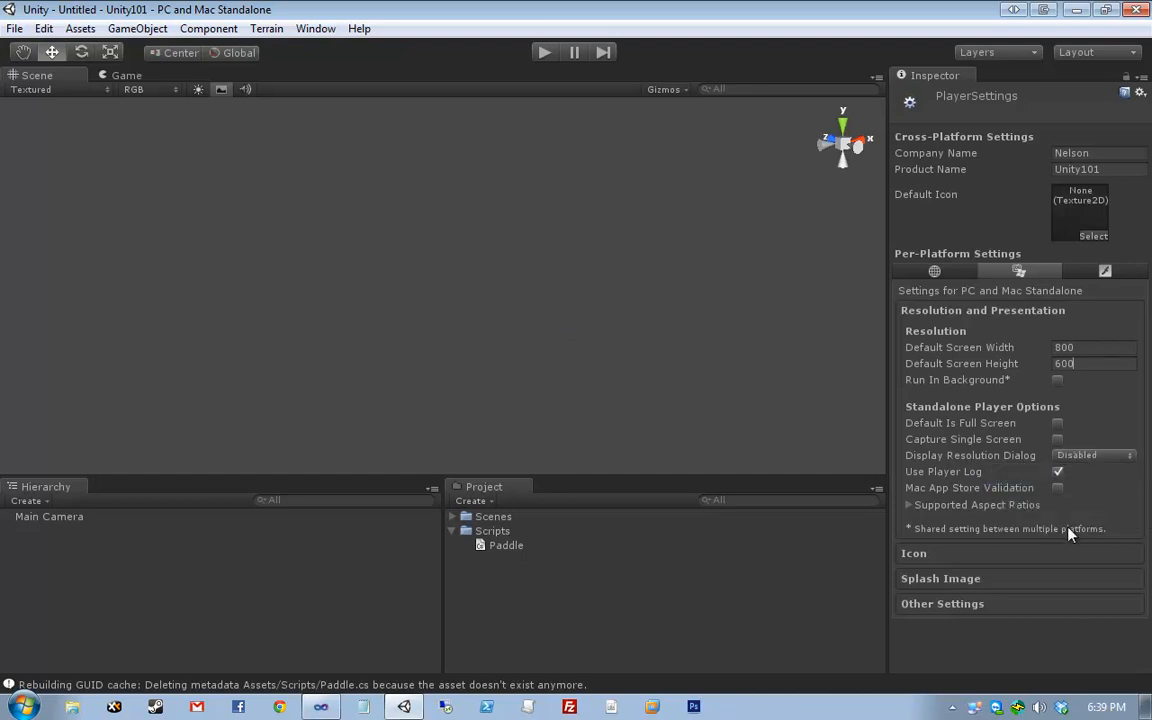
{"action": "left_click", "coordinate": [945, 508]}
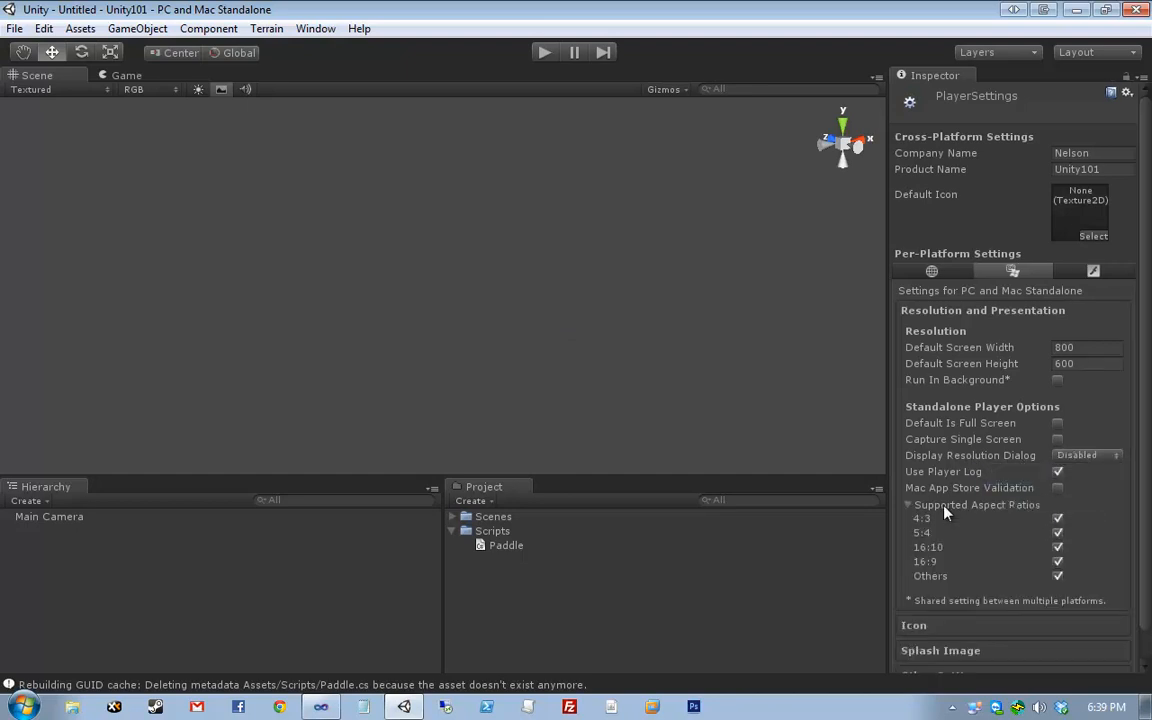
{"action": "left_click", "coordinate": [1059, 548]}
{"action": "left_click", "coordinate": [1059, 562]}
{"action": "left_click", "coordinate": [122, 77]}
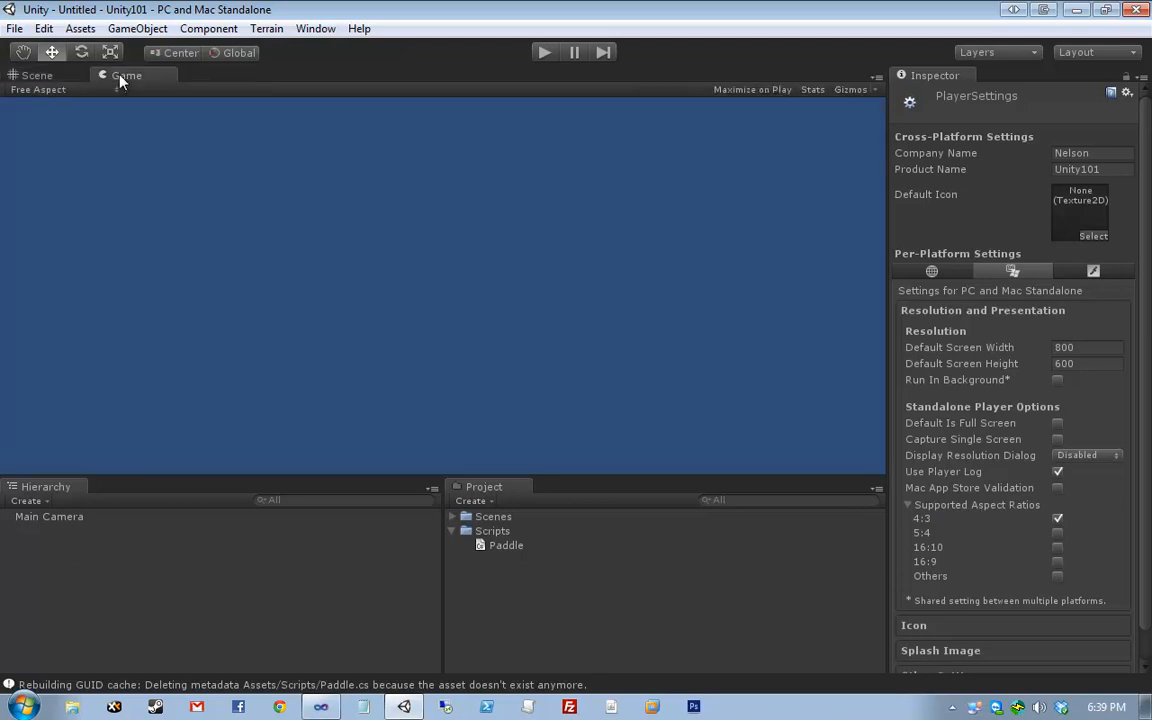
- Switch the Game view to Standalone (800x600) and save the scene as Scene1
{"action": "left_click", "coordinate": [68, 92]}
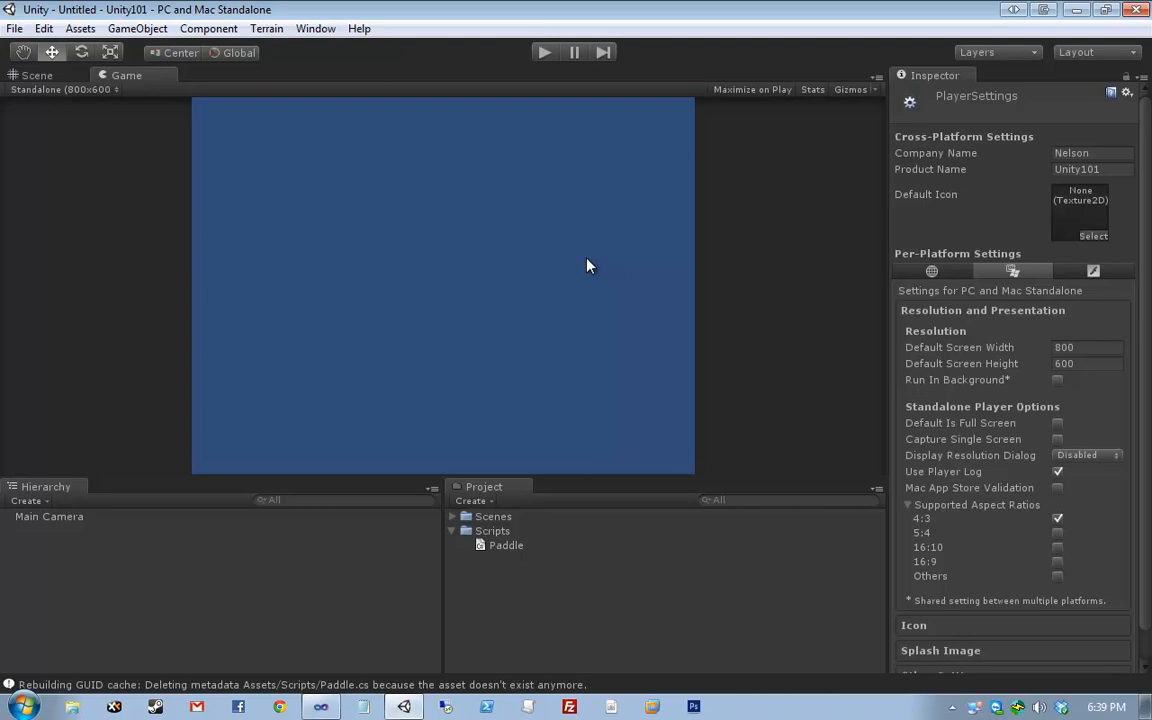
{"action": "key", "text": "ctrl+s"}
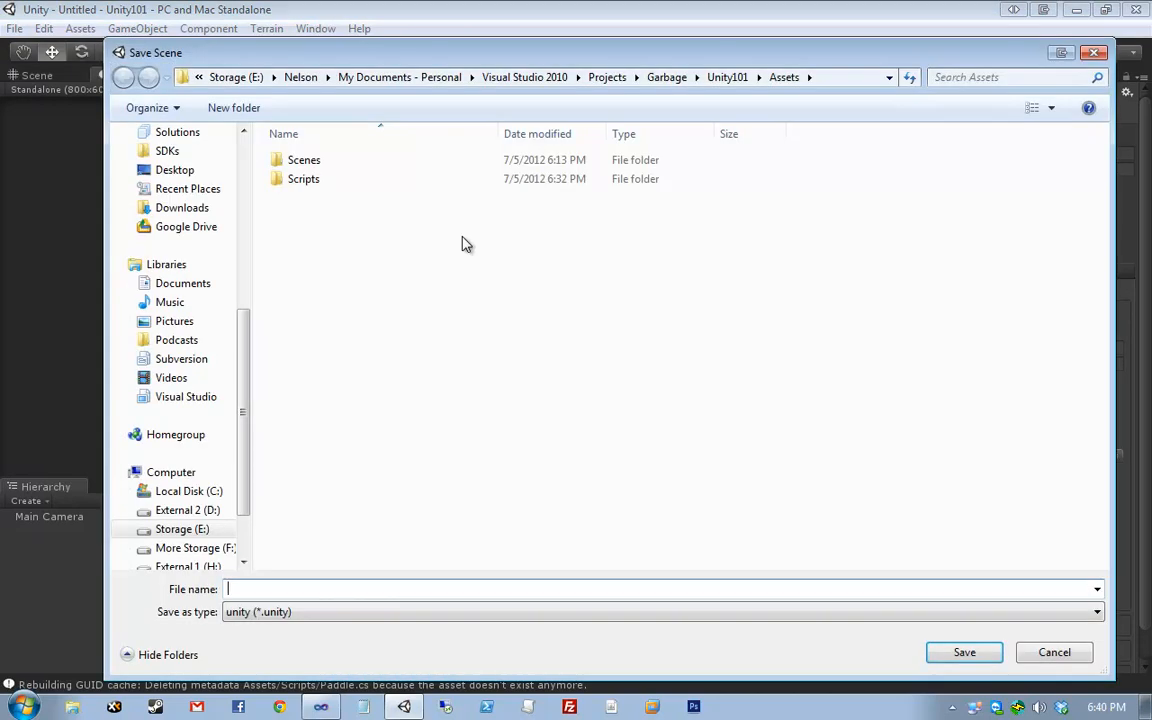
{"action": "key", "text": "Escape"}
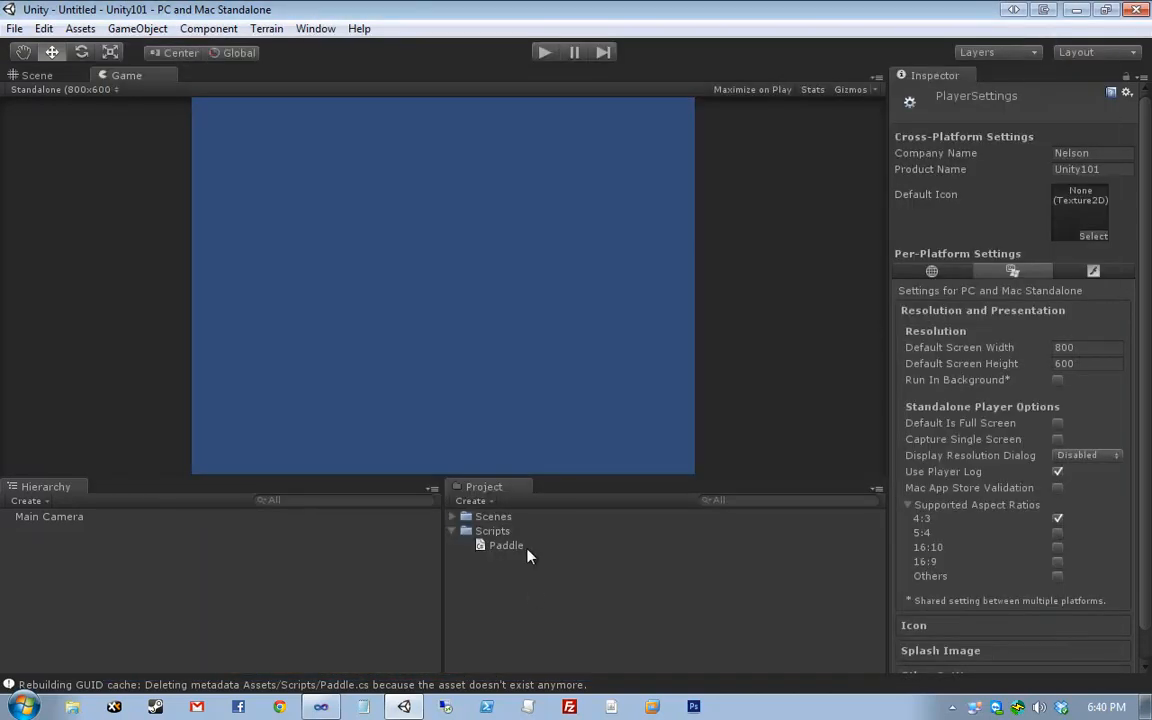
- Open Scene1 from the Scenes folder and frame the Main Camera in the scene view
{"action": "left_click", "coordinate": [451, 517]}
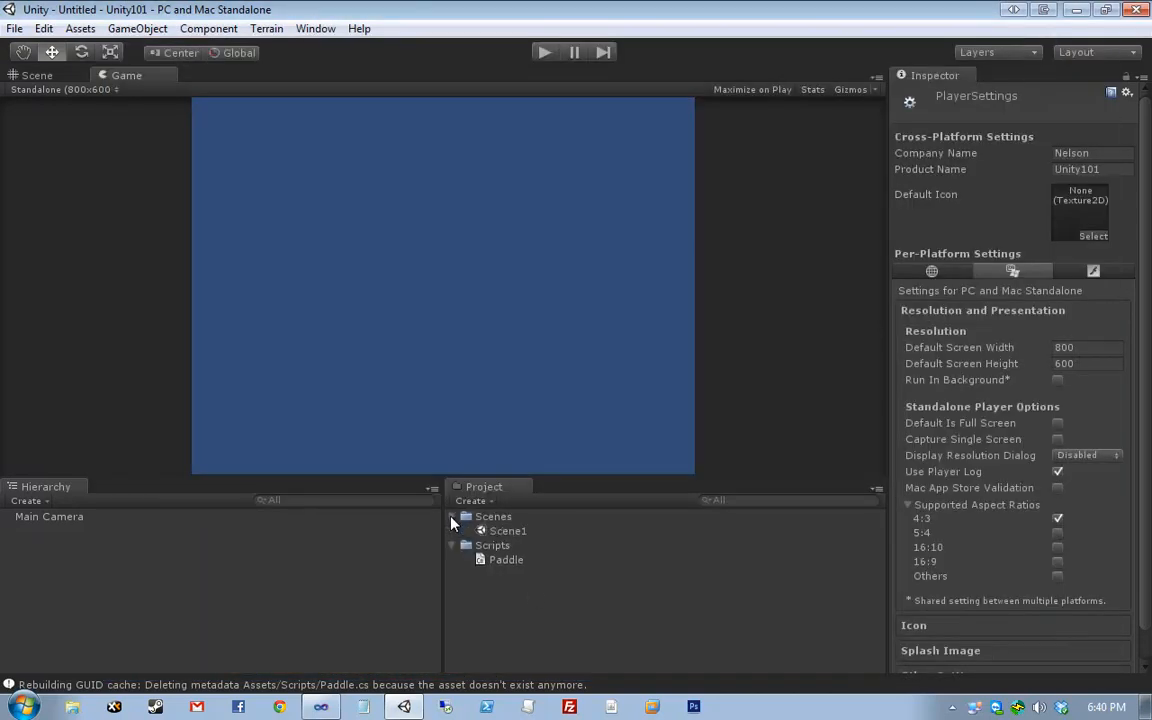
{"action": "double_click", "coordinate": [539, 538]}
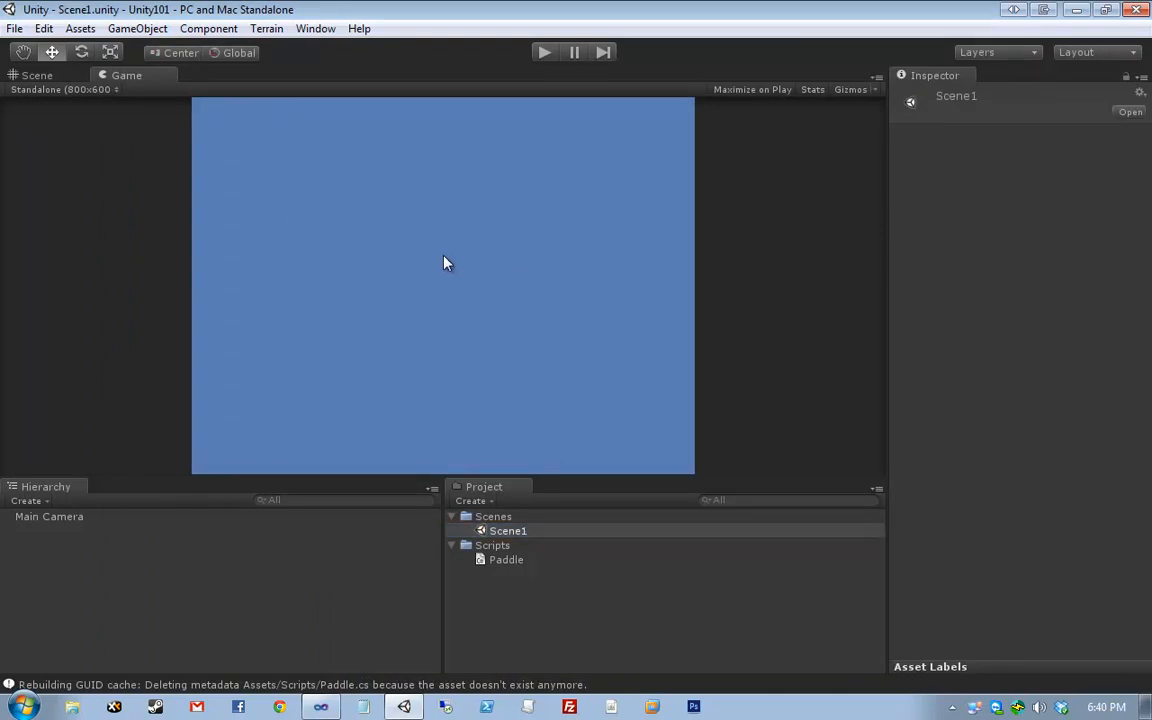
{"action": "left_click", "coordinate": [57, 78]}
{"action": "left_click_drag", "start_coordinate": [145, 128], "coordinate": [644, 401]}
{"action": "middle_click_drag", "start_coordinate": [580, 283], "coordinate": [521, 429]}
{"action": "right_click_drag", "start_coordinate": [521, 429], "coordinate": [505, 230]}
{"action": "key", "text": "f"}
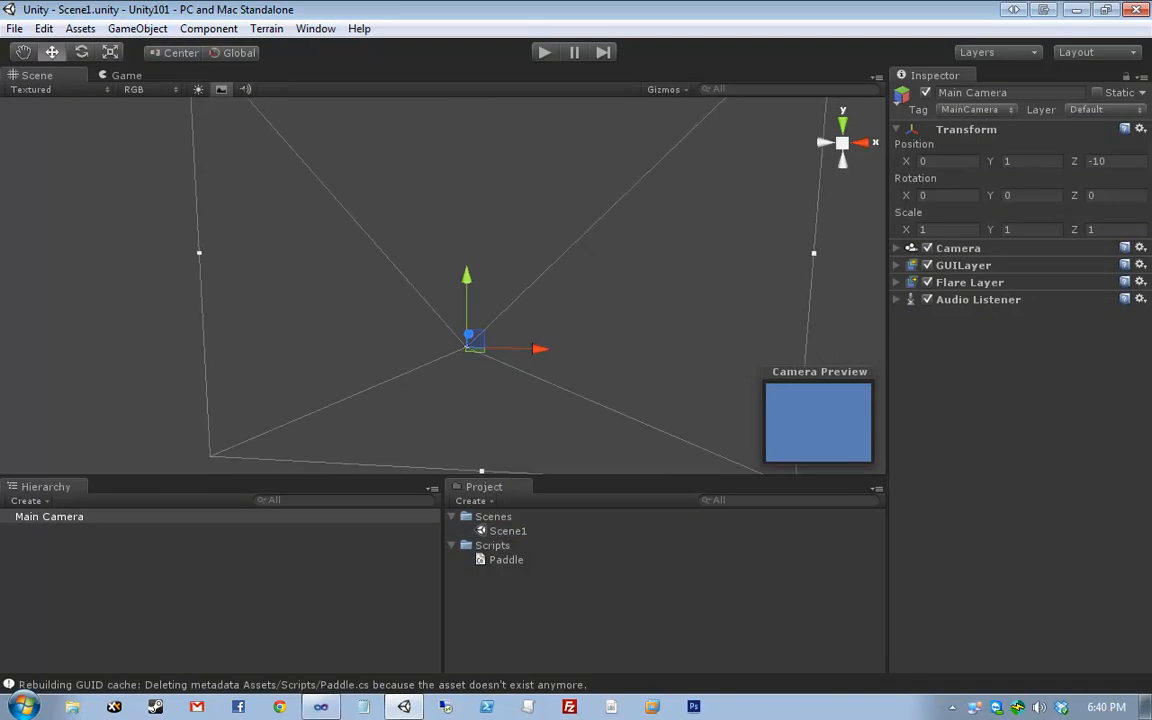
{"action": "key", "text": "alt+Tab"}
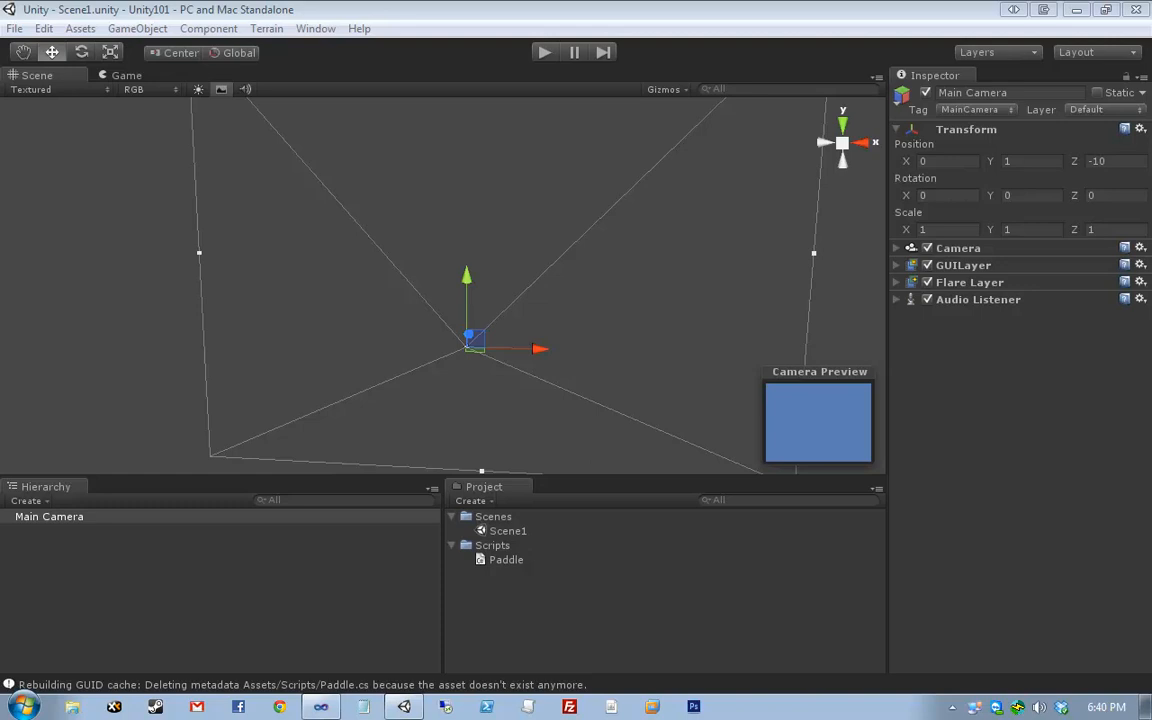
{"action": "left_click", "coordinate": [1040, 161]}
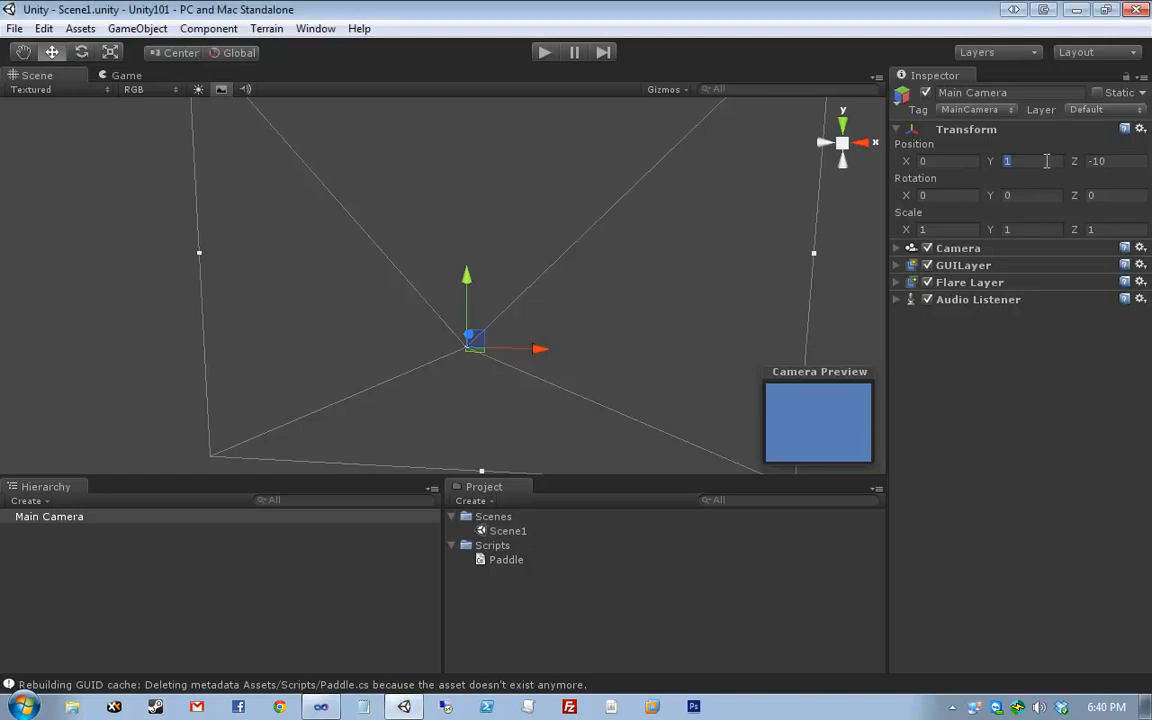
{"action": "type", "text": "0"}
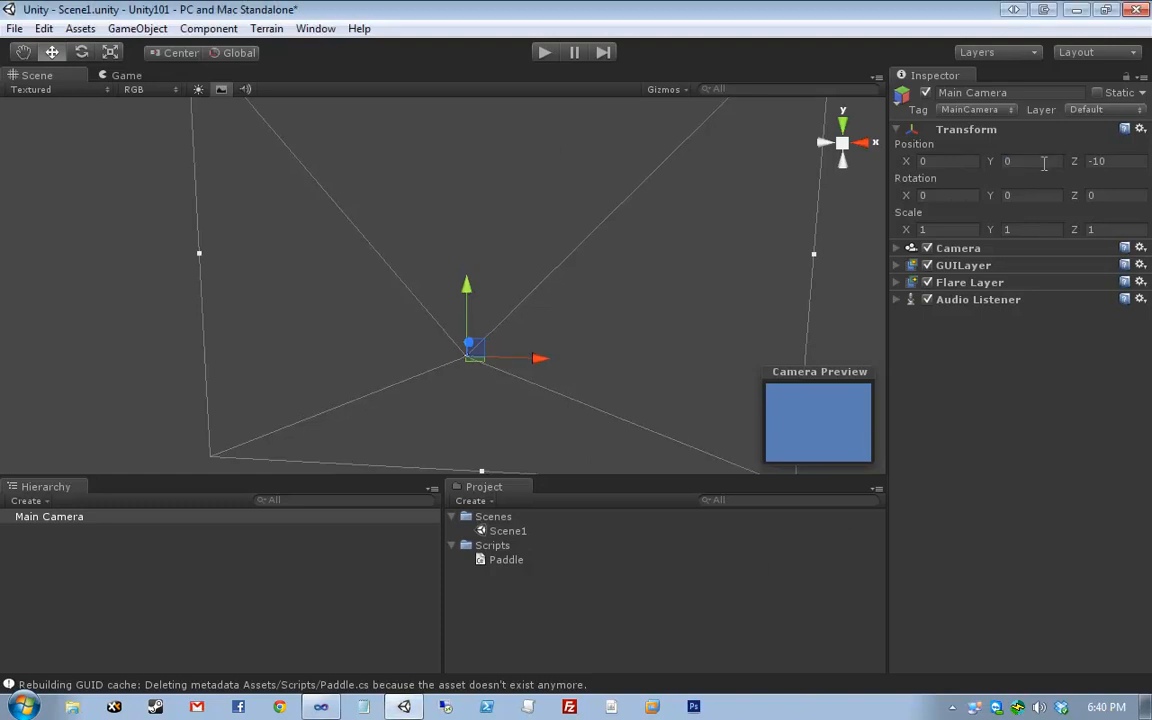
{"action": "middle_click_drag", "start_coordinate": [612, 310], "coordinate": [440, 280]}
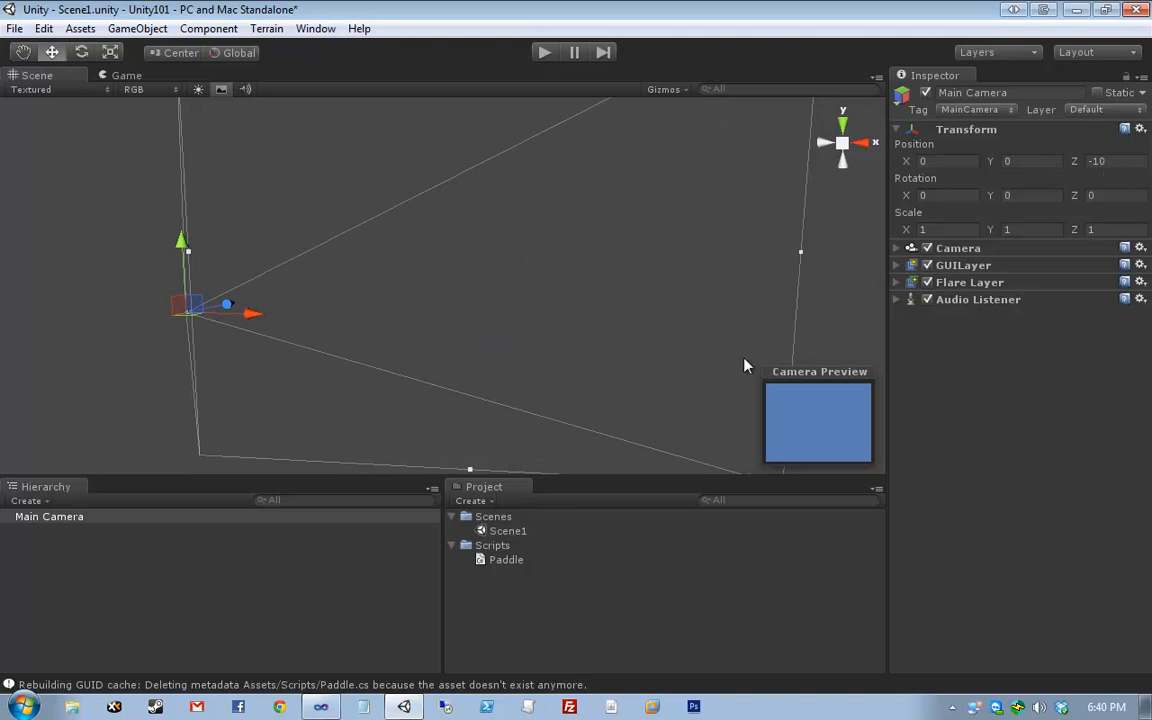
{"action": "left_click_drag", "start_coordinate": [651, 263], "coordinate": [470, 188], "text": "alt"}
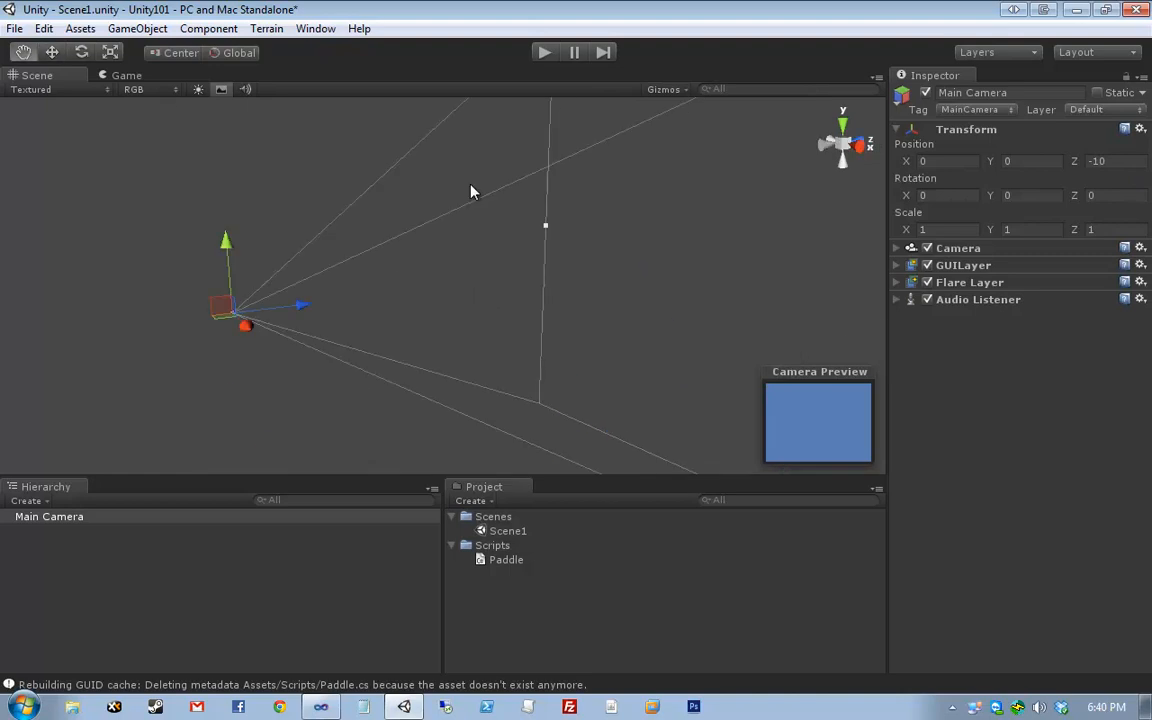
{"action": "scroll", "coordinate": [475, 377], "scroll_direction": "down", "scroll_amount": 10}
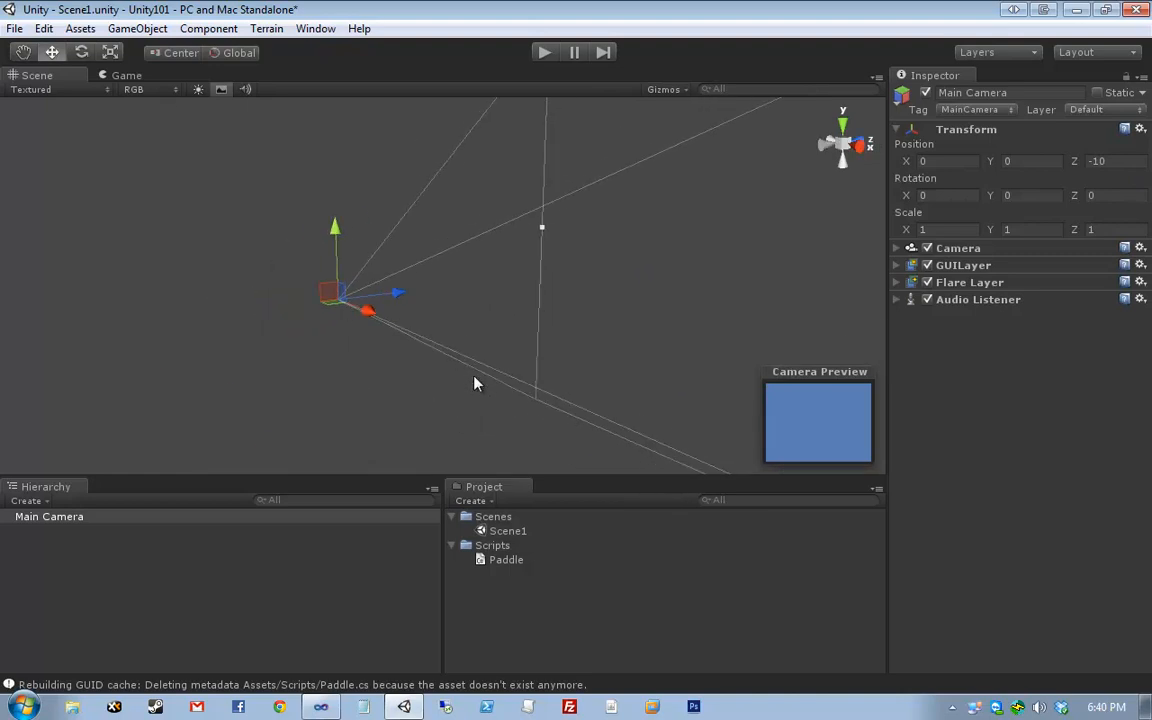
{"action": "middle_click_drag", "start_coordinate": [655, 313], "coordinate": [413, 344]}
{"action": "scroll", "coordinate": [419, 339], "scroll_direction": "down", "scroll_amount": 10}
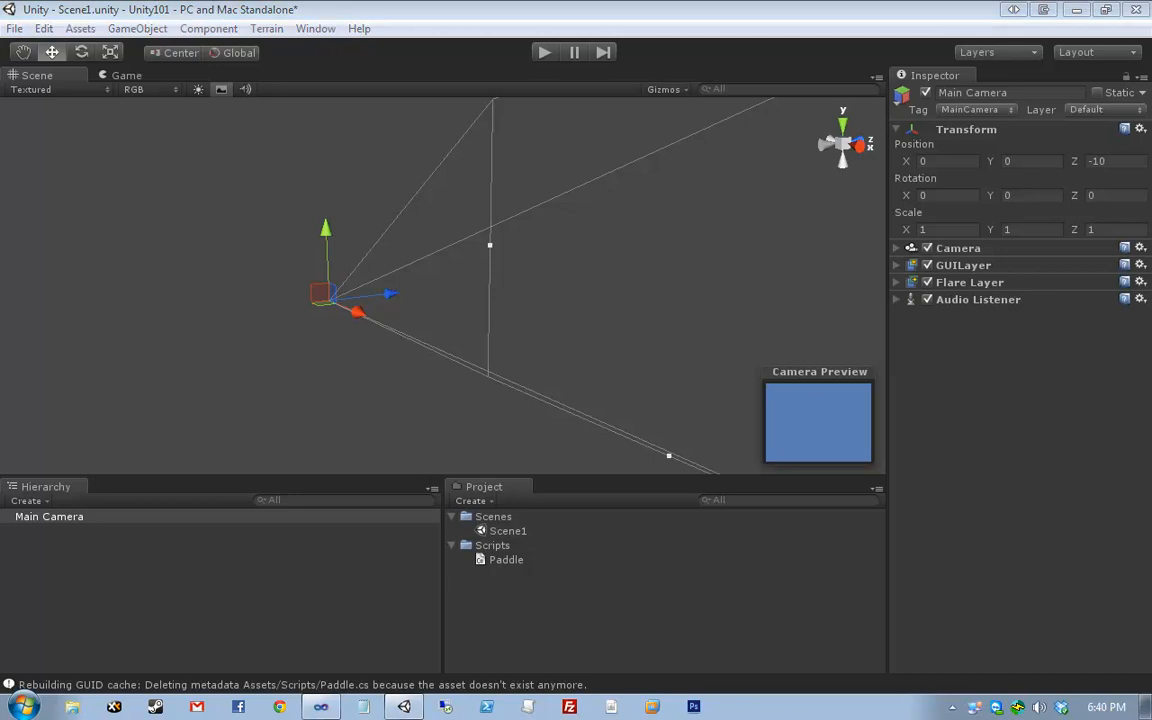
- Create a new cube from the GameObject menu
{"action": "left_click", "coordinate": [90, 239]}
{"action": "left_click", "coordinate": [137, 28]}
{"action": "mouse_move", "coordinate": [150, 70]}
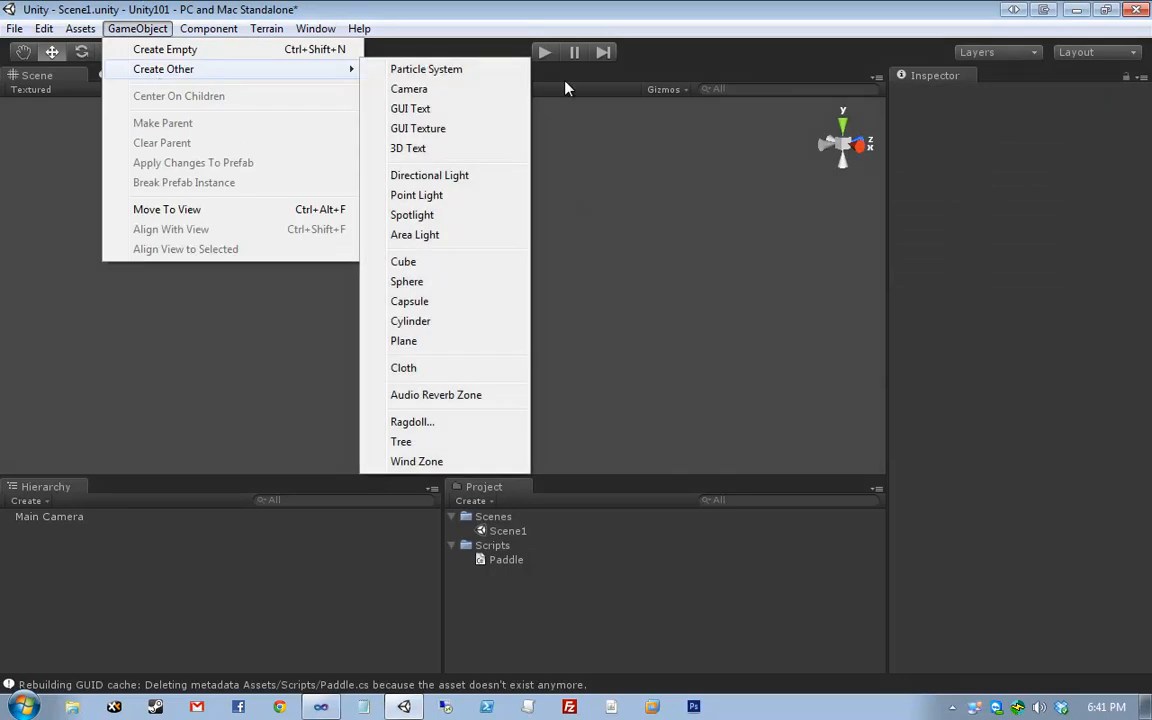
{"action": "left_click", "coordinate": [465, 262]}
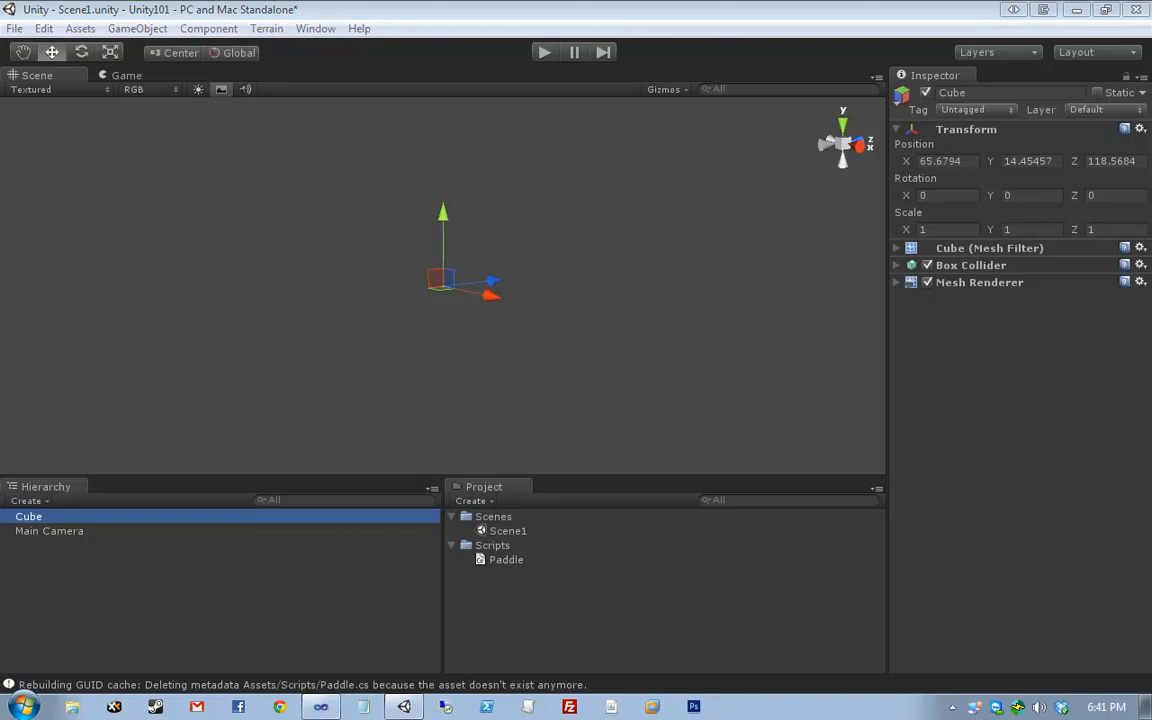
- Set the cube's Position to 16, 0, 12 and Scale to 0.5, 6, 0.5
{"action": "left_click", "coordinate": [940, 161]}
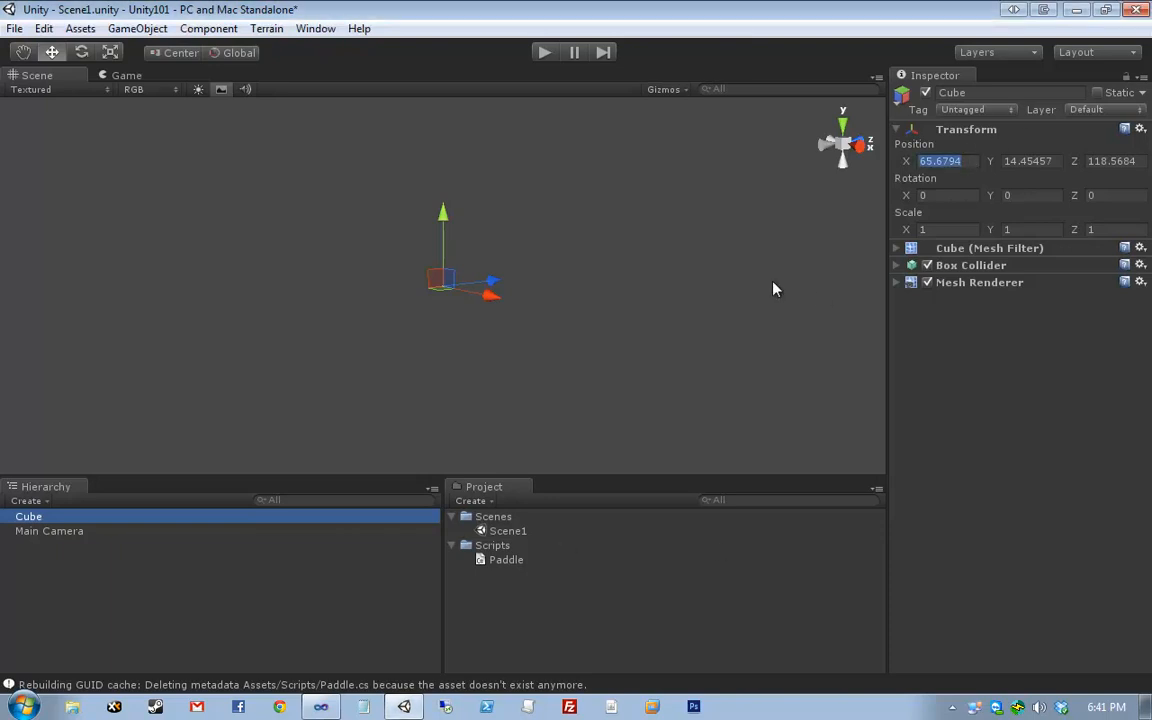
{"action": "type", "text": "16"}
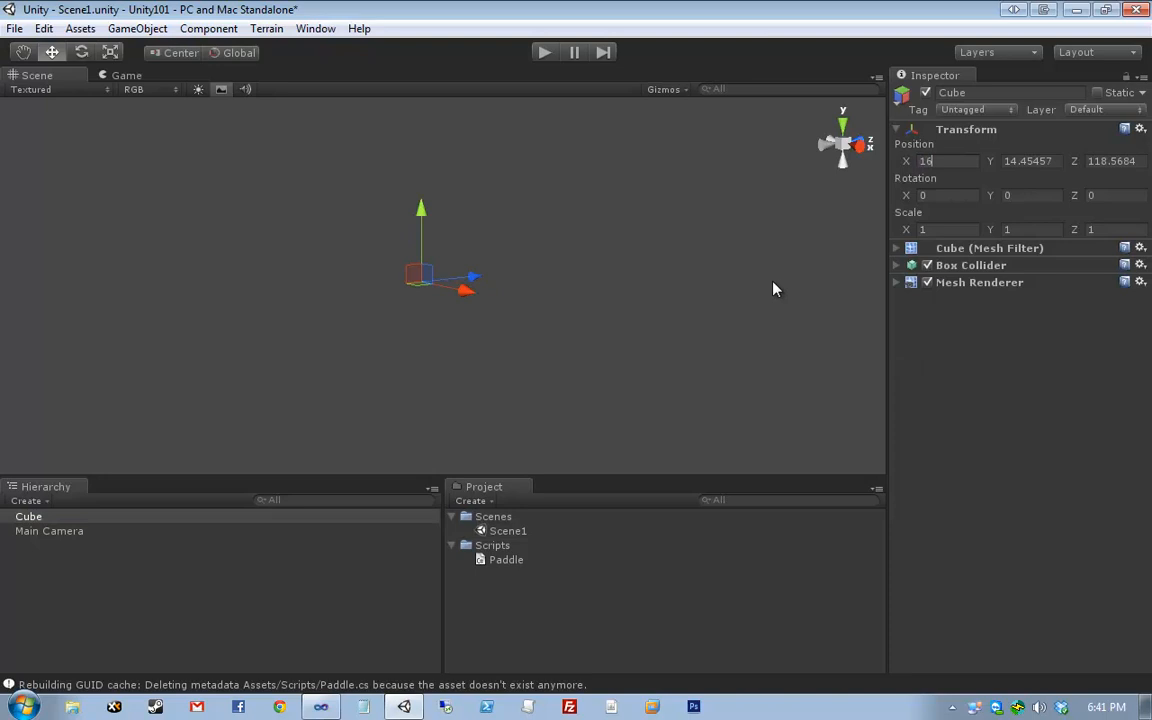
{"action": "key", "text": "Tab"}
{"action": "type", "text": "0"}
{"action": "key", "text": "Tab"}
{"action": "type", "text": "12"}
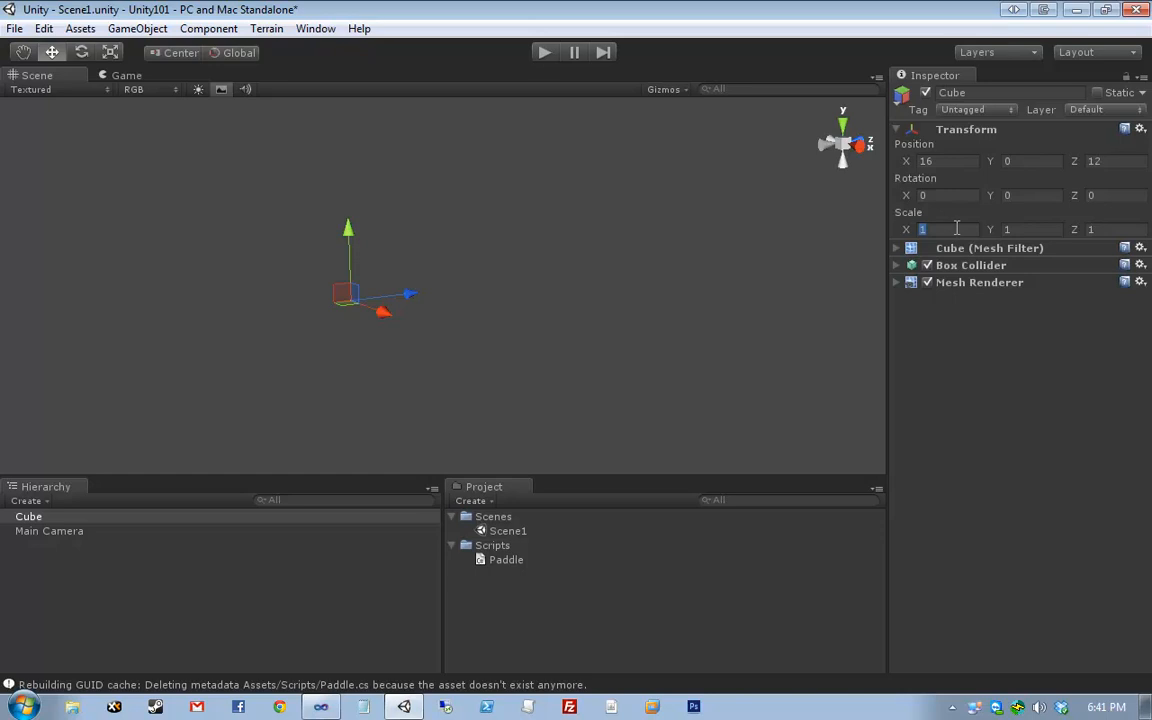
{"action": "type", "text": "0.5"}
{"action": "key", "text": "Tab"}
{"action": "type", "text": "6"}
{"action": "key", "text": "Tab"}
{"action": "type", "text": "0.5"}
- Frame the cube in the scene view and check the thin paddle in the Game view
{"action": "left_click_drag", "start_coordinate": [134, 244], "coordinate": [496, 419]}
{"action": "left_click", "coordinate": [370, 317]}
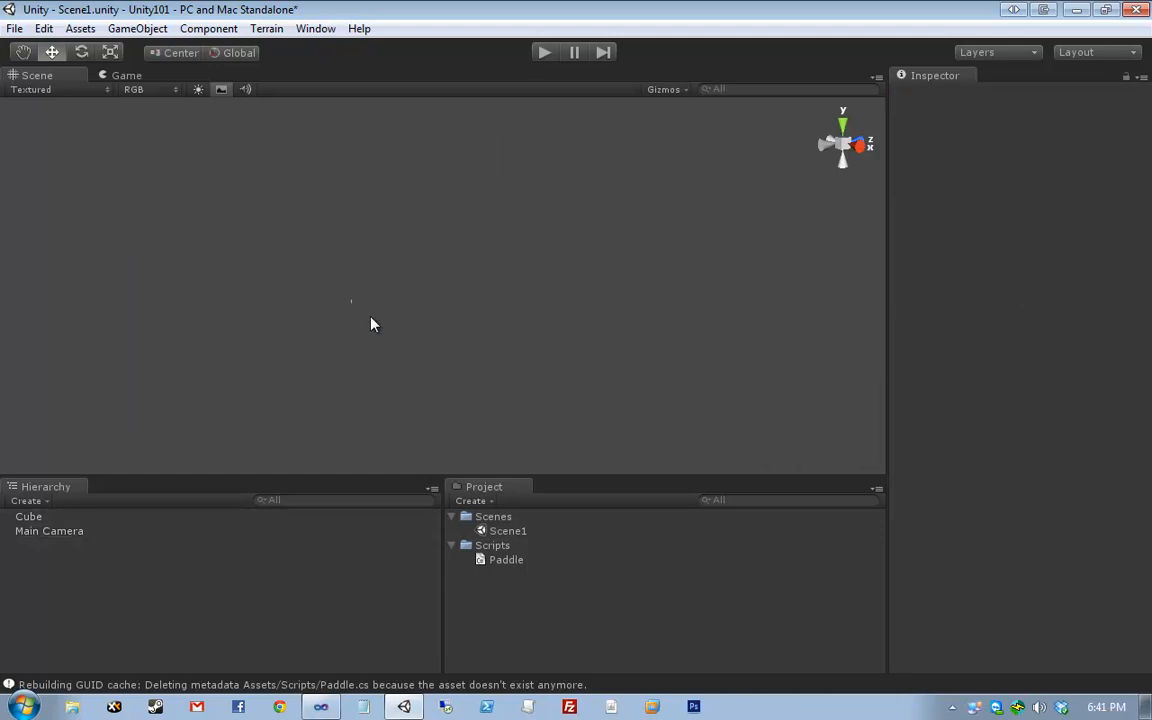
{"action": "left_click_drag", "start_coordinate": [324, 275], "coordinate": [409, 328]}
{"action": "left_click", "coordinate": [346, 320]}
{"action": "left_click", "coordinate": [351, 302]}
{"action": "key", "text": "f"}
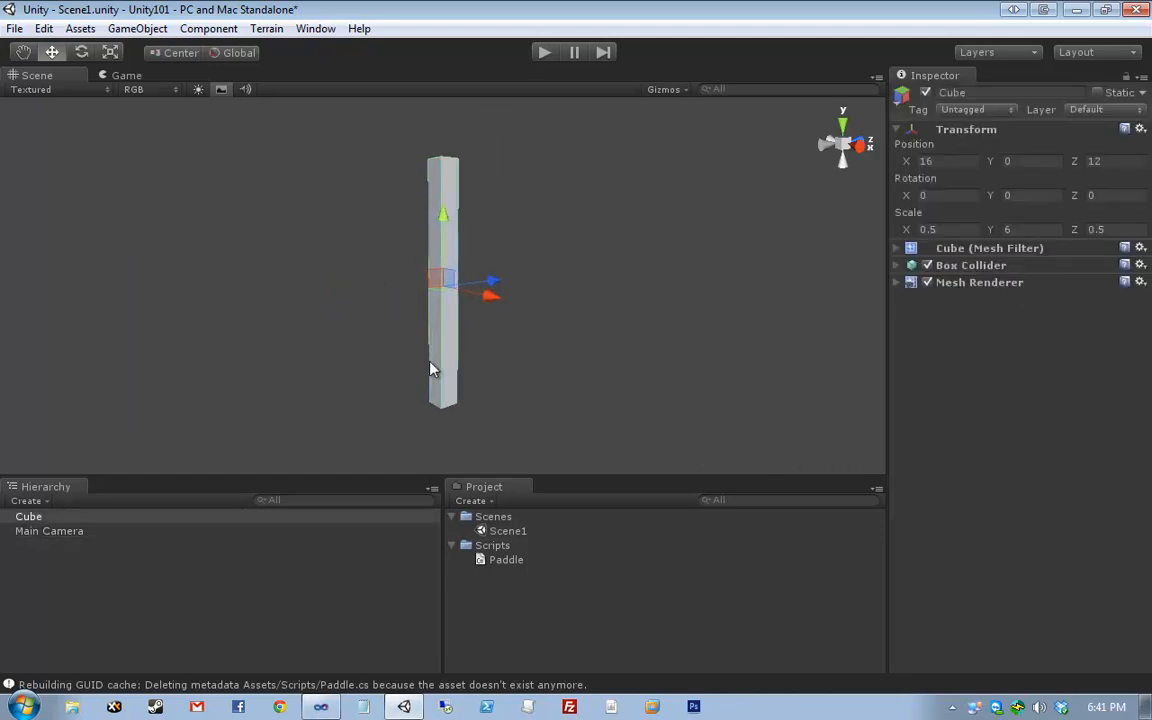
{"action": "middle_click_drag", "start_coordinate": [430, 368], "coordinate": [484, 368]}
{"action": "left_click", "coordinate": [376, 306]}
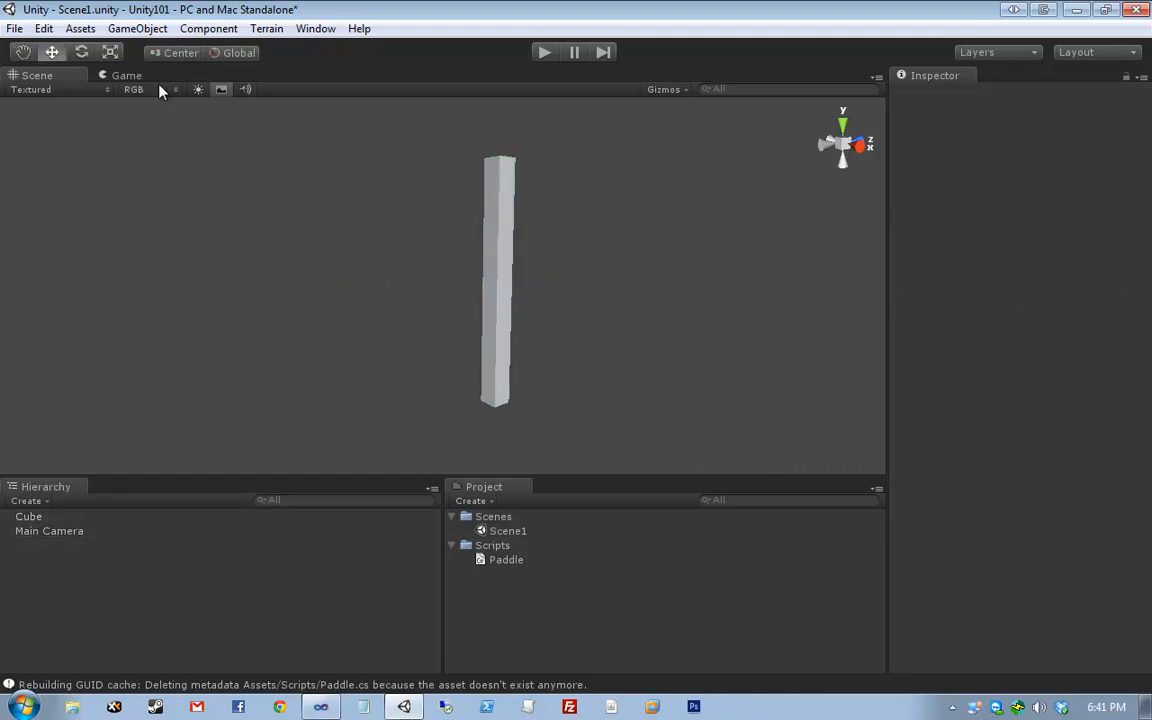
{"action": "left_click", "coordinate": [129, 79]}
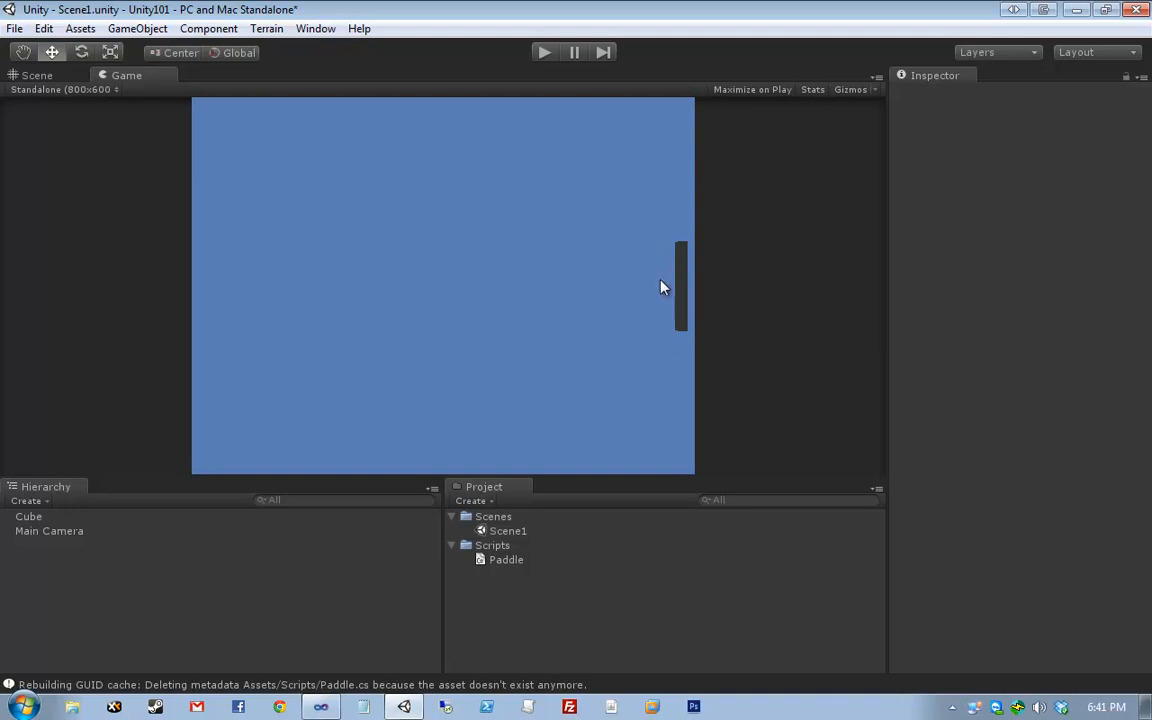
{"action": "left_click", "coordinate": [37, 76]}
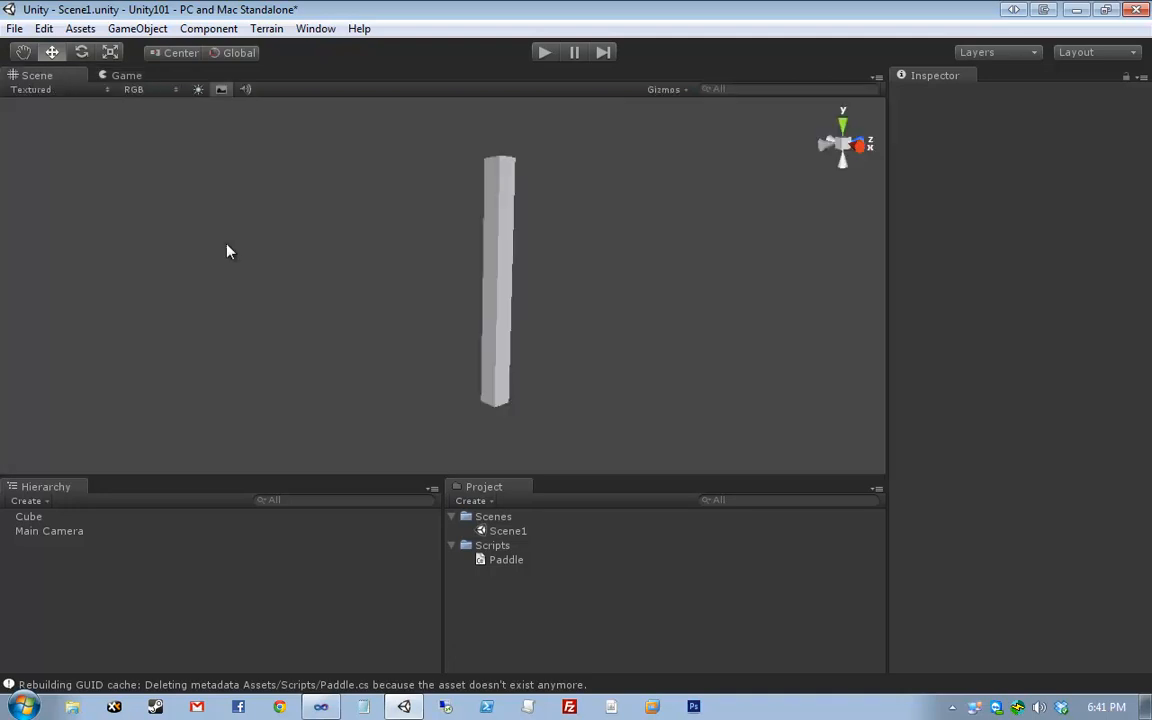
{"action": "left_click", "coordinate": [506, 273]}
{"action": "left_click", "coordinate": [147, 74]}
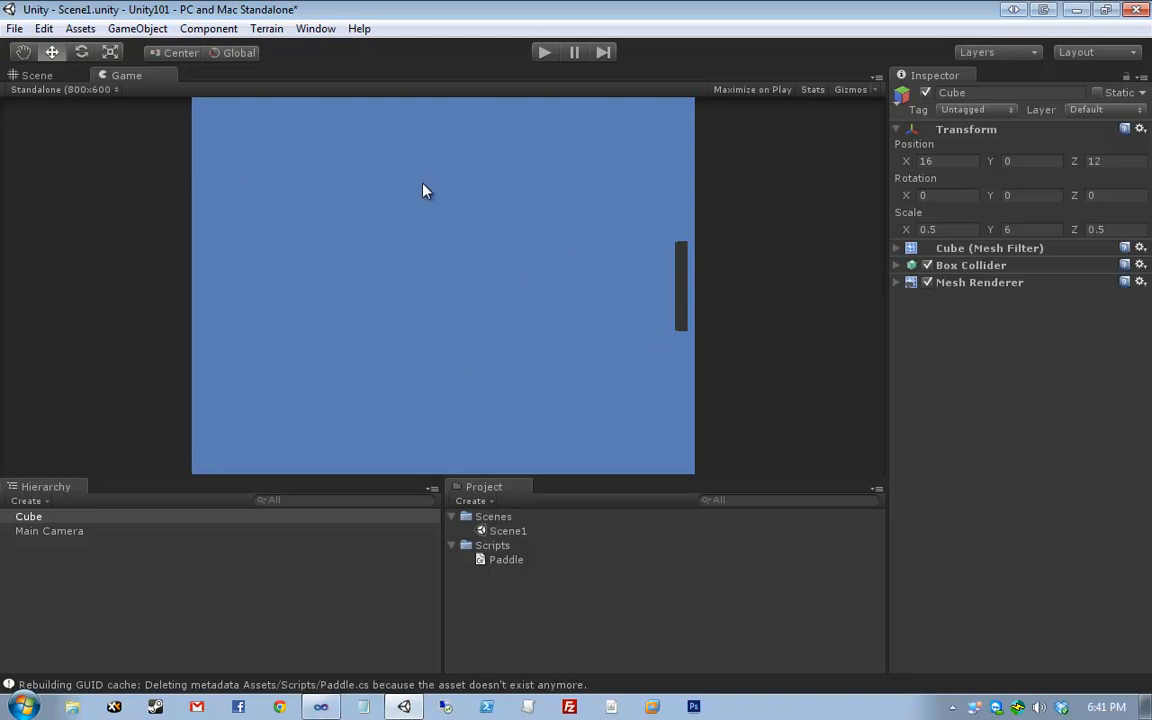
{"action": "left_click", "coordinate": [17, 28]}
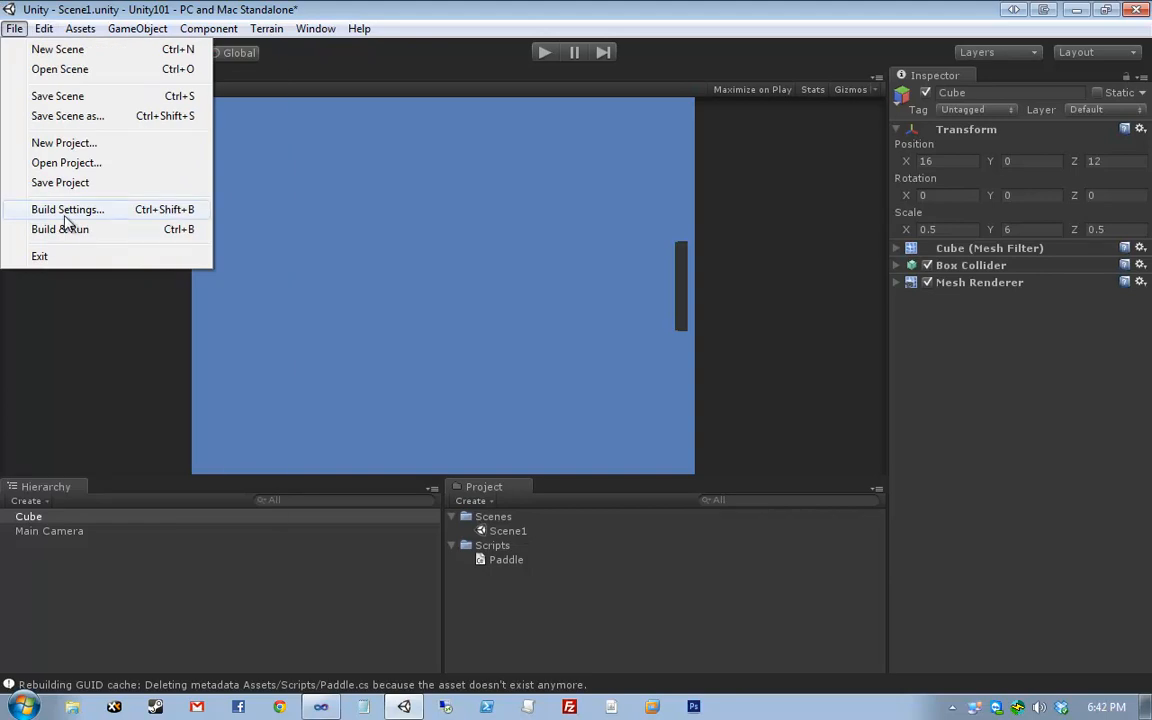
- Show Player Settings via Build Settings and review the 800 by 600 default resolution
{"action": "left_click", "coordinate": [66, 212]}
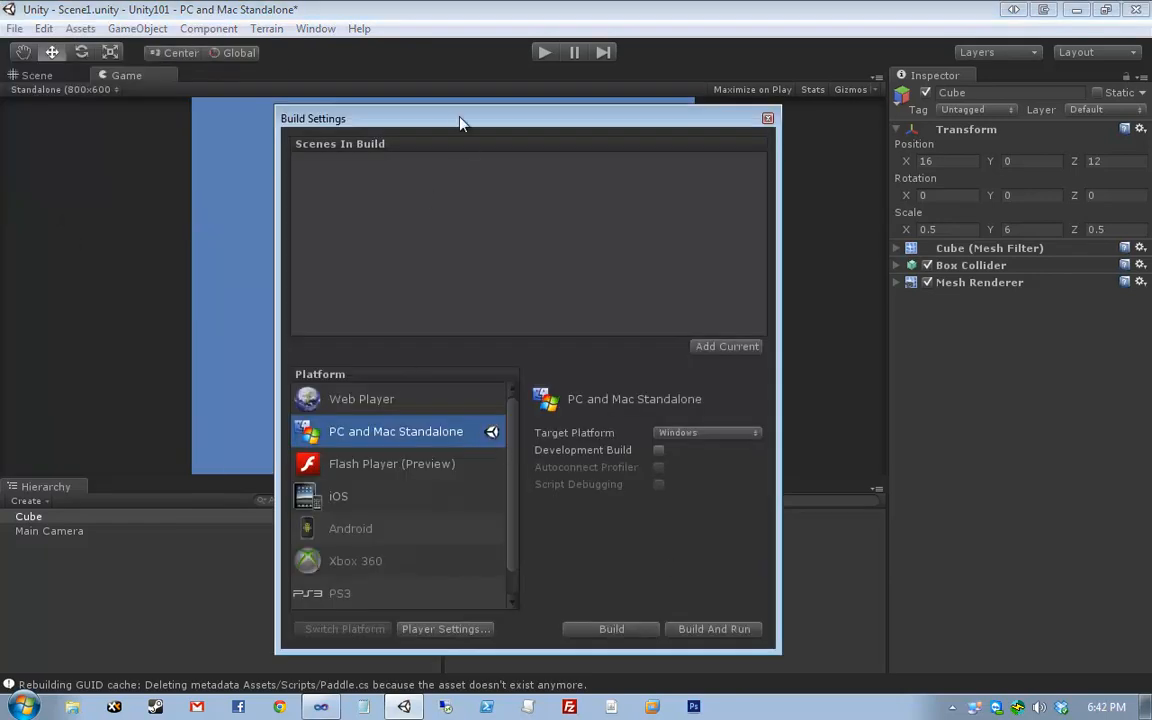
{"action": "left_click_drag", "start_coordinate": [461, 122], "coordinate": [358, 81]}
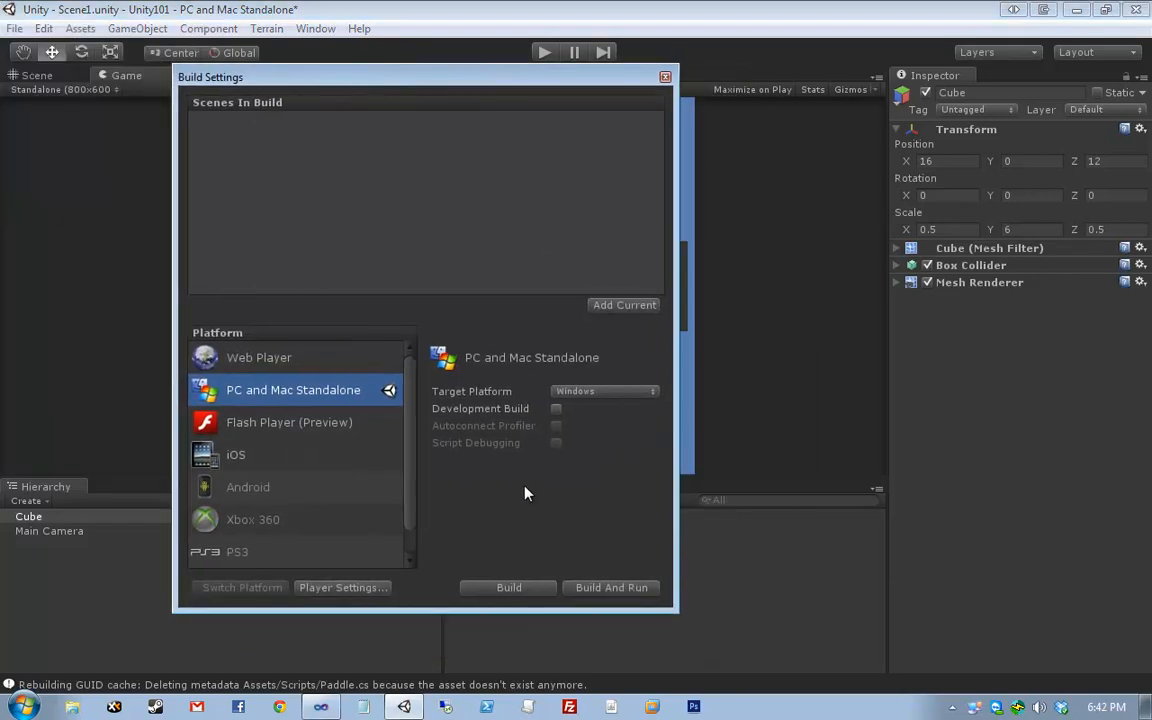
{"action": "left_click", "coordinate": [322, 589]}
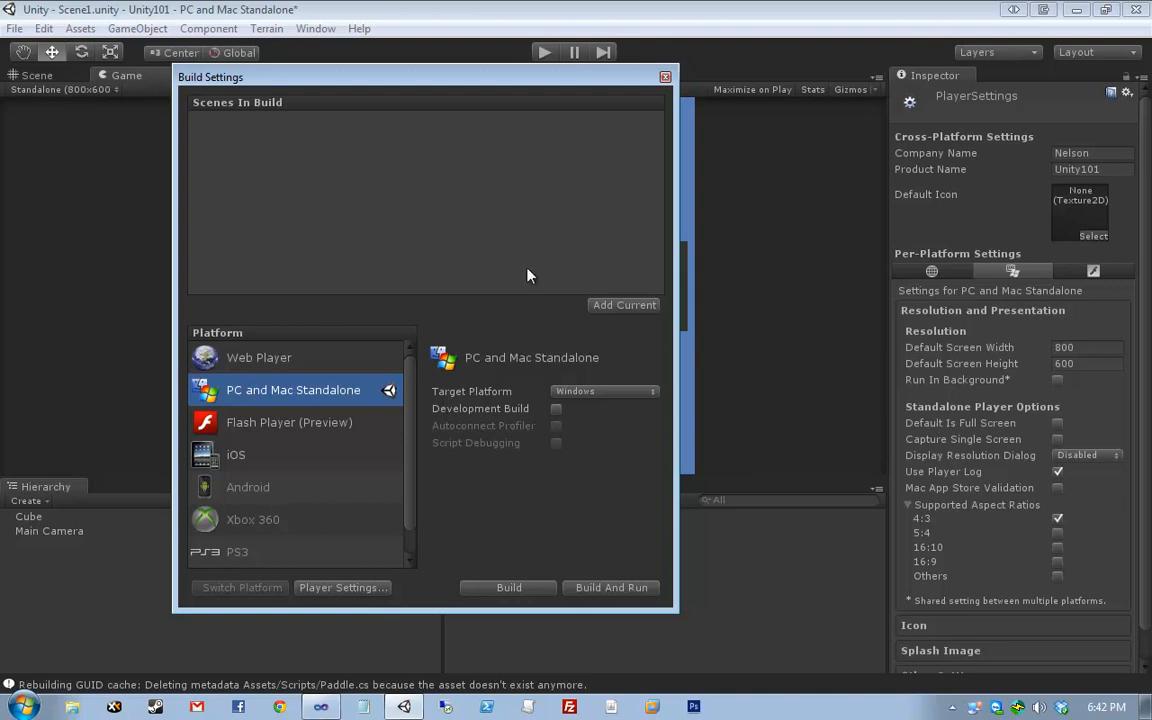
{"action": "left_click", "coordinate": [665, 77]}
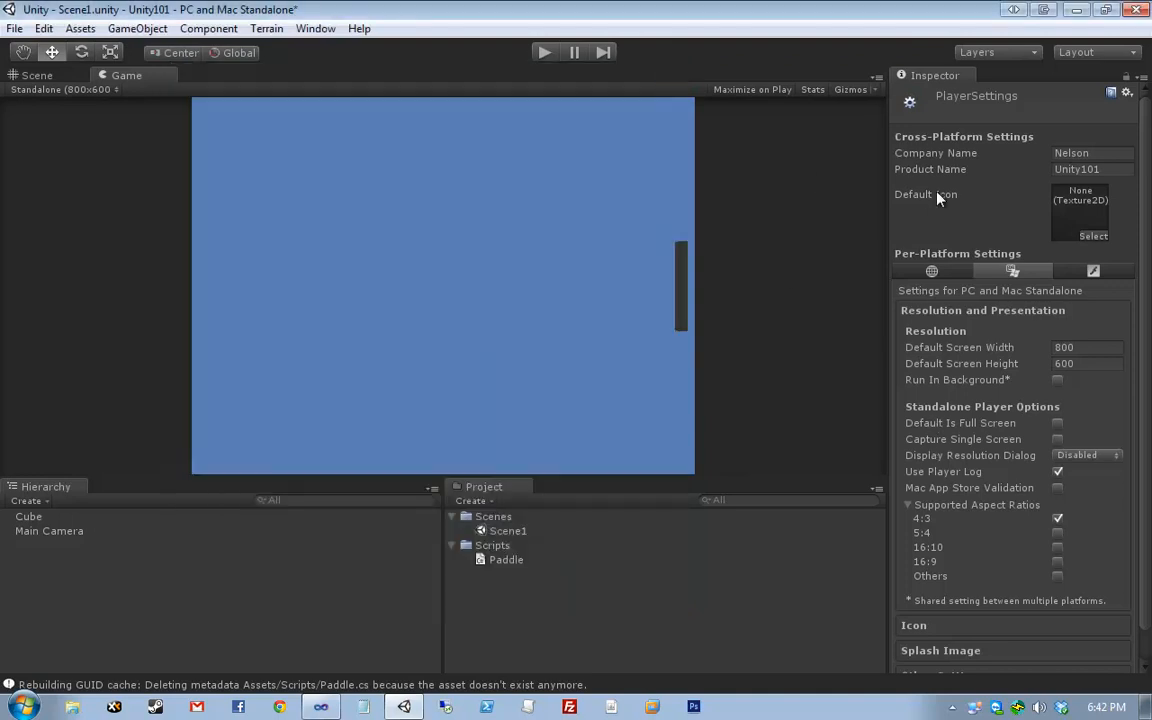
{"action": "left_click", "coordinate": [945, 314]}
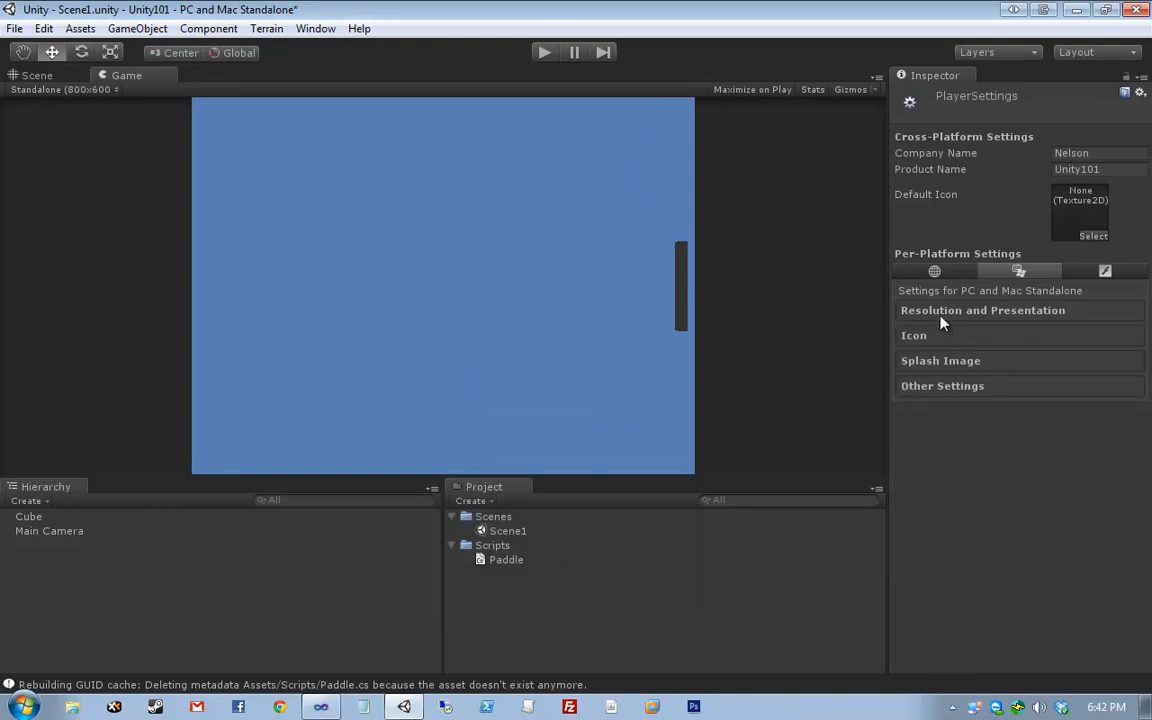
{"action": "left_click", "coordinate": [965, 314]}
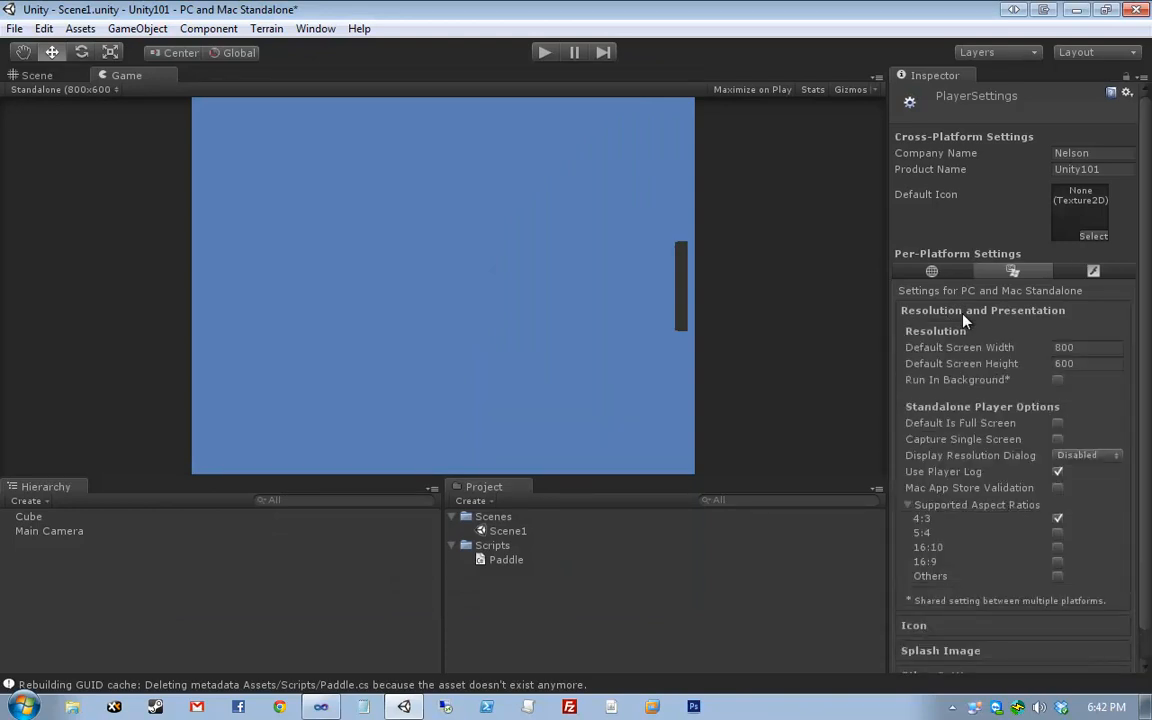
{"action": "left_click", "coordinate": [1064, 347]}
{"action": "left_click", "coordinate": [1088, 366]}
- Keep the resolution dialog disabled and the Game view at Standalone (800x600)
{"action": "left_click", "coordinate": [1085, 455]}
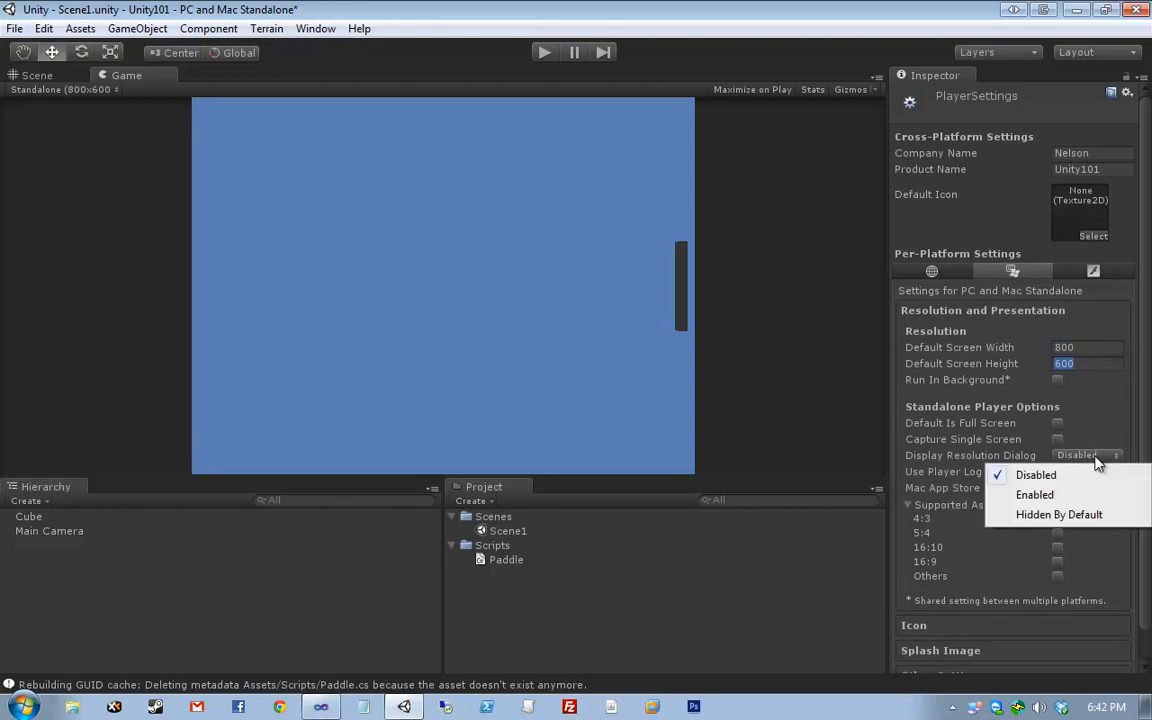
{"action": "left_click", "coordinate": [1098, 474]}
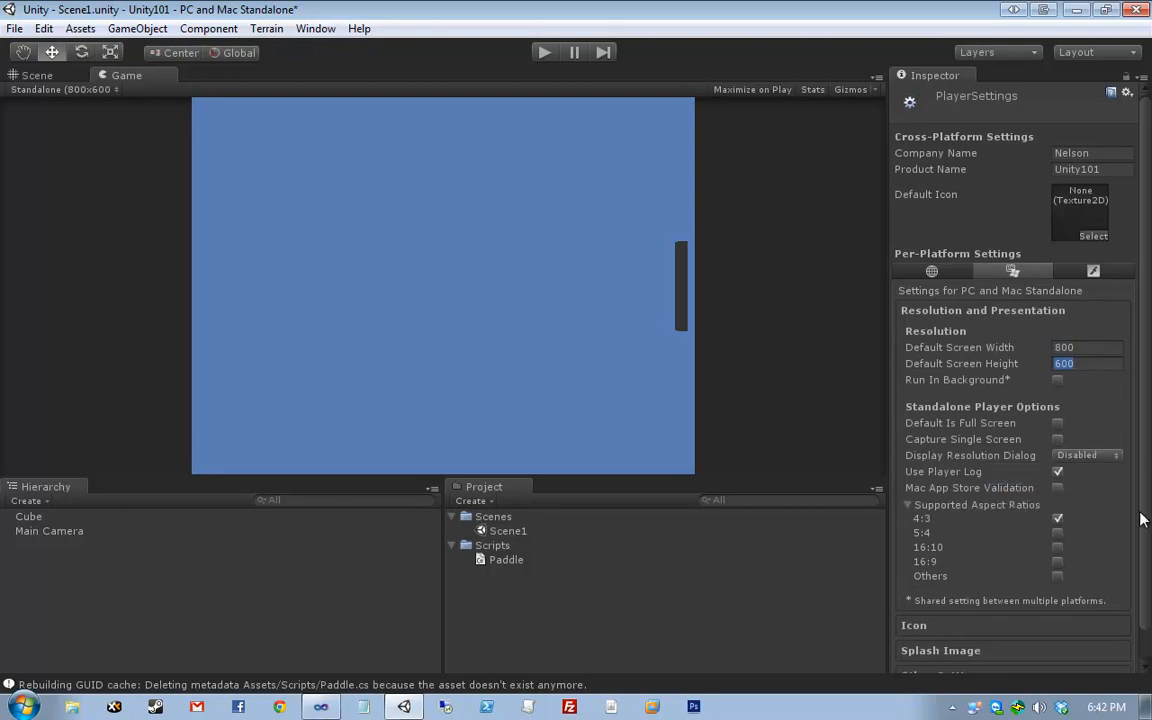
{"action": "scroll", "coordinate": [1143, 519], "scroll_direction": "down", "scroll_amount": 1}
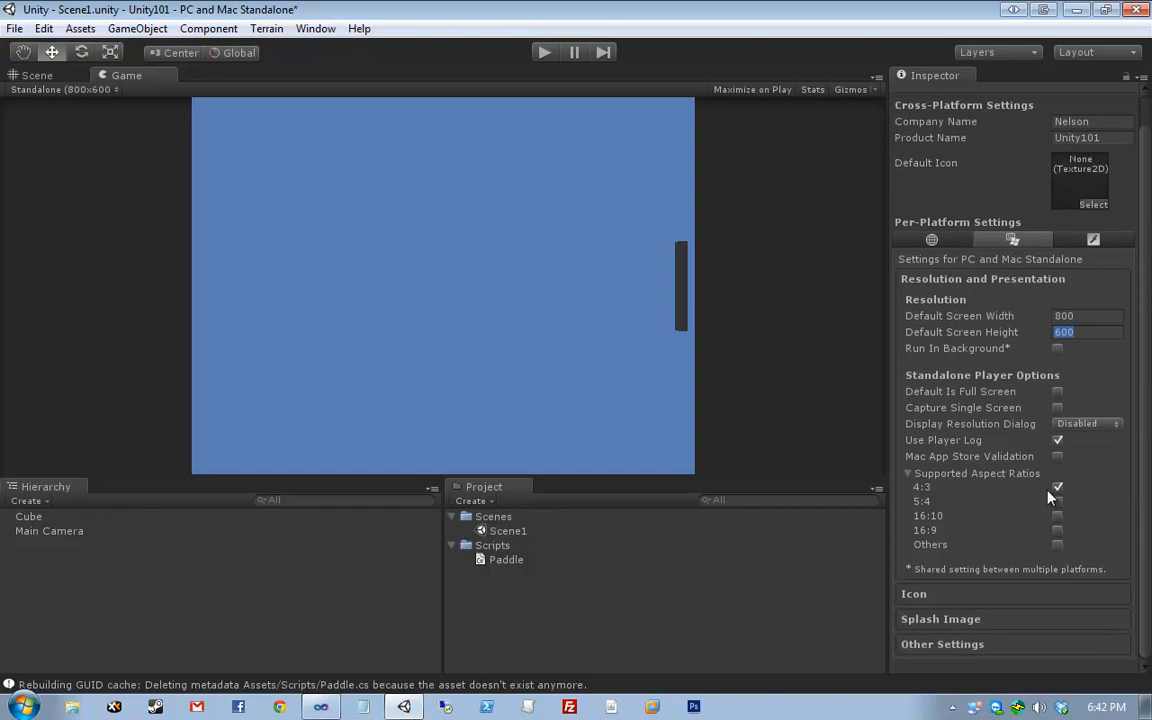
{"action": "left_click", "coordinate": [1089, 316]}
{"action": "left_click", "coordinate": [1089, 331]}
{"action": "left_click", "coordinate": [1075, 315]}
{"action": "left_click", "coordinate": [1076, 334]}
{"action": "left_click", "coordinate": [95, 75]}
{"action": "left_click", "coordinate": [48, 90]}
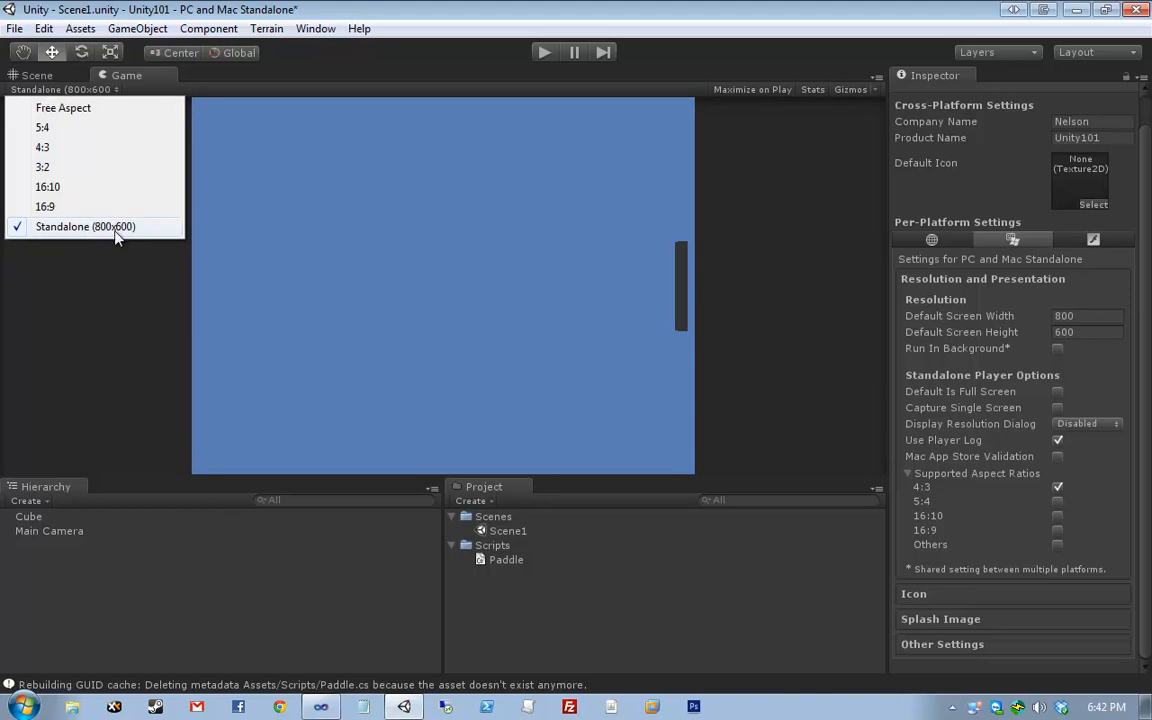
{"action": "left_click", "coordinate": [165, 230]}
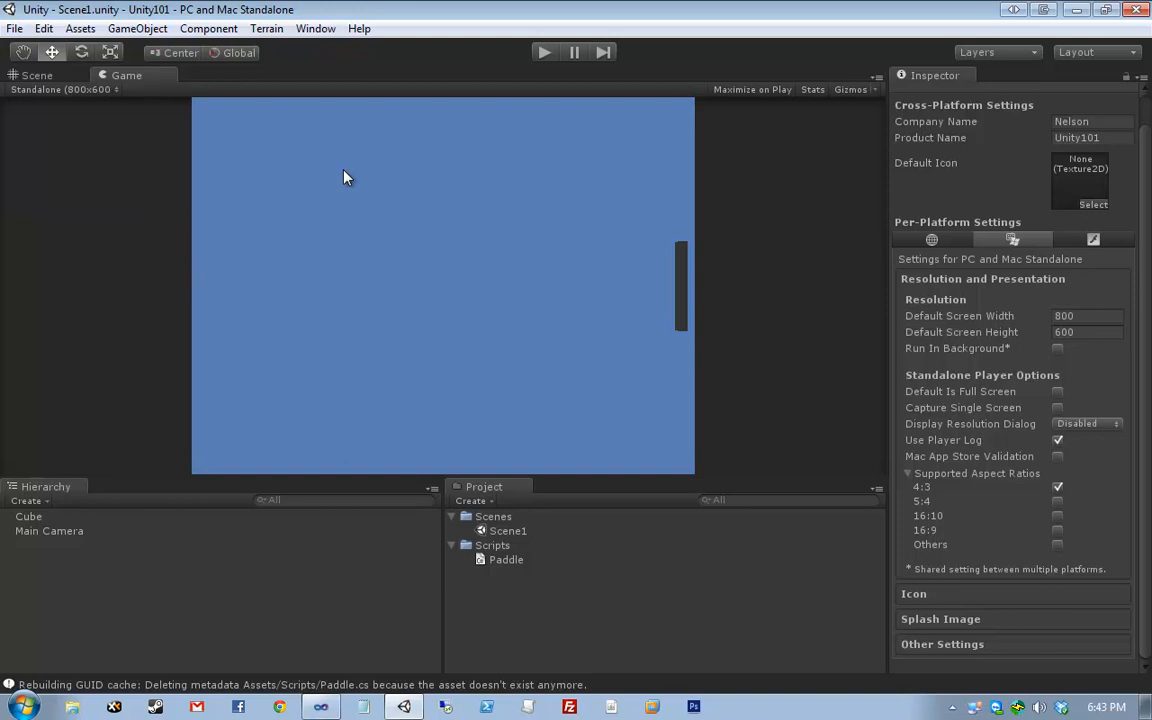
- Reopen and close Build Settings, then open Player settings through Edit > Project Settings
{"action": "scroll", "coordinate": [1095, 305], "scroll_direction": "up", "scroll_amount": 1}
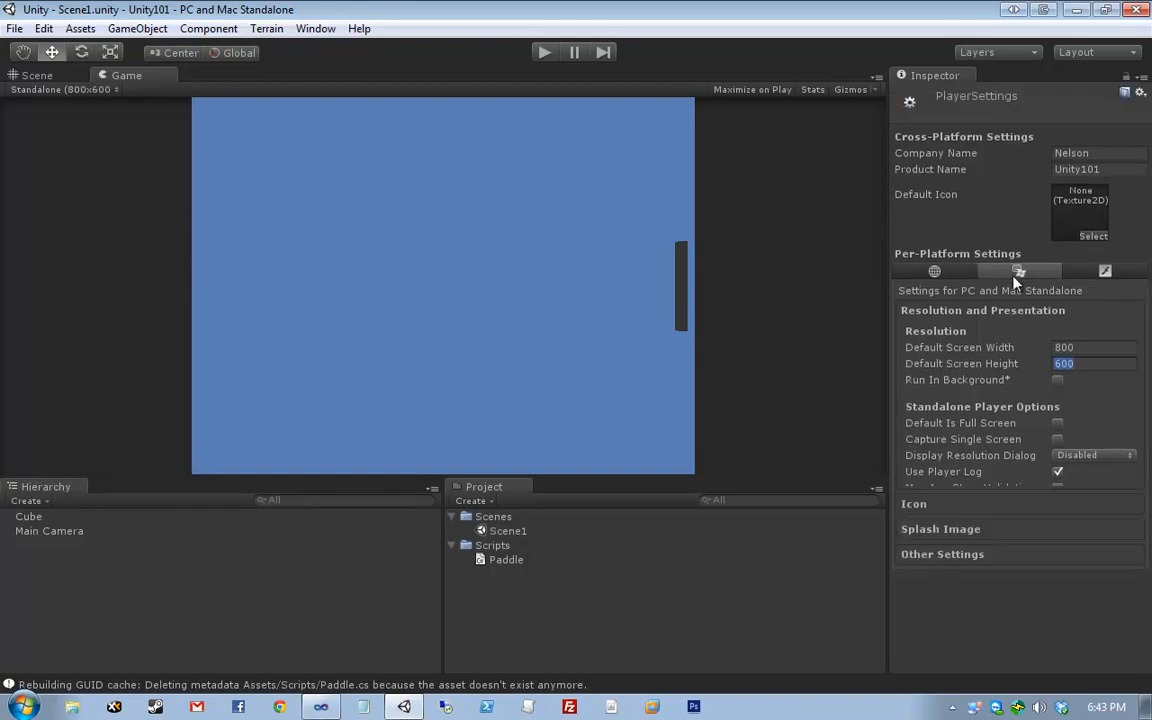
{"action": "left_click", "coordinate": [980, 310]}
{"action": "left_click", "coordinate": [15, 28]}
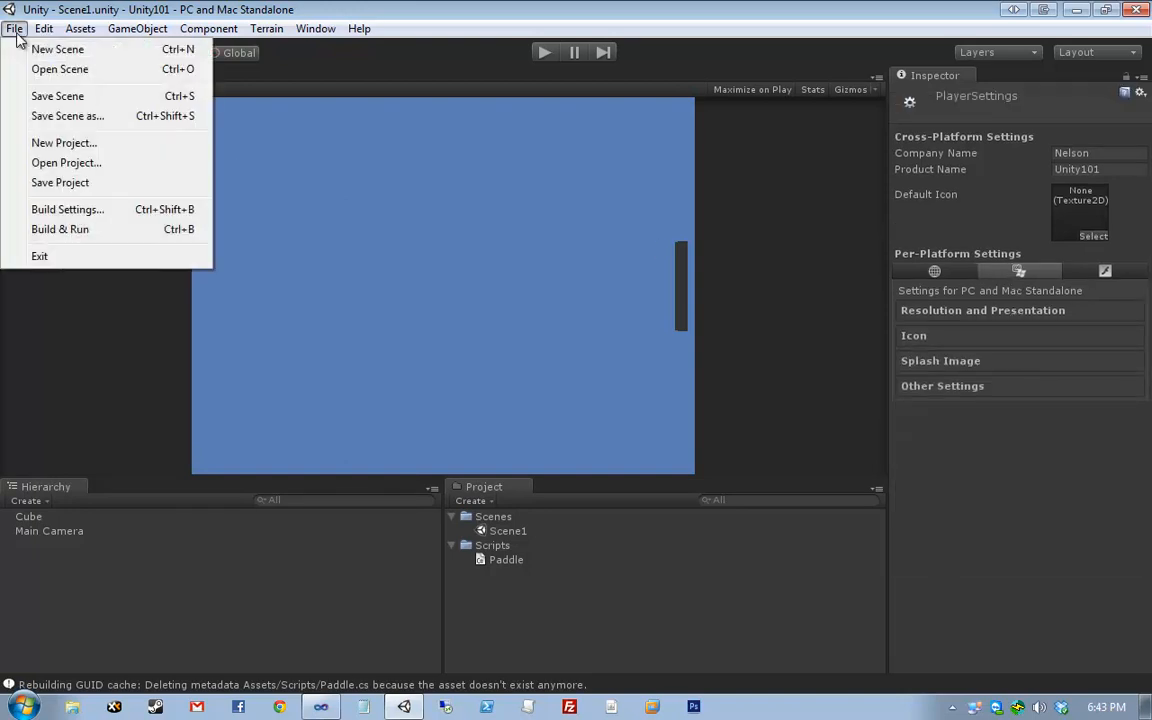
{"action": "left_click", "coordinate": [57, 212]}
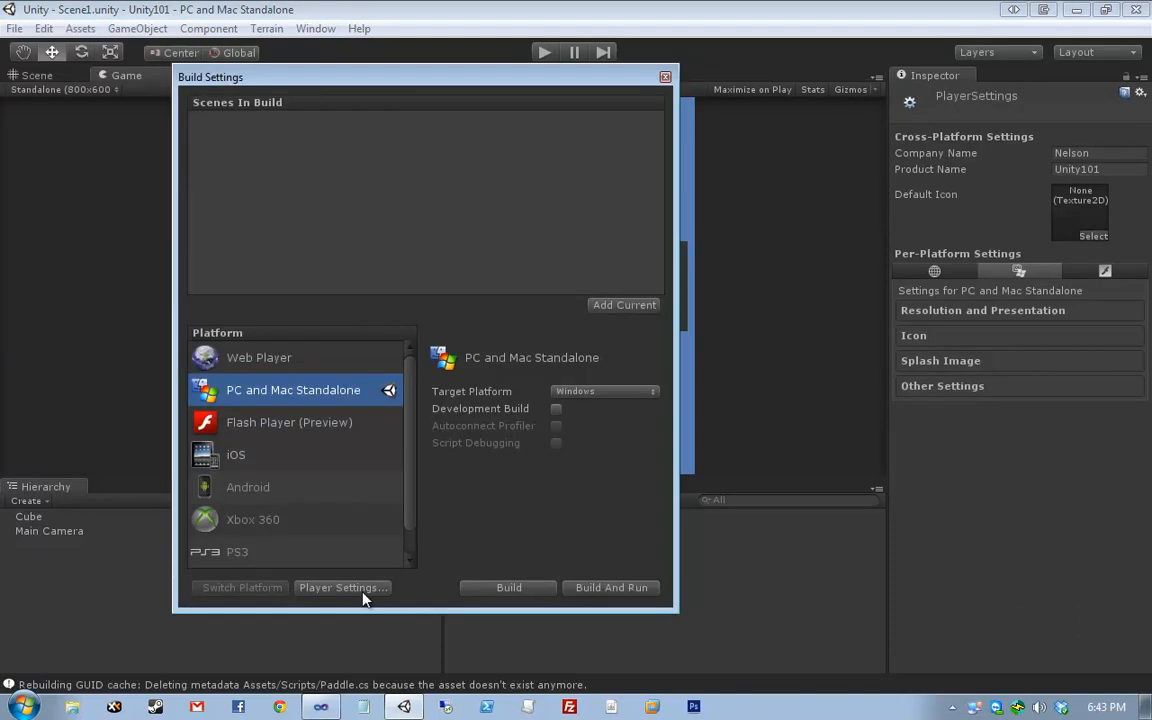
{"action": "left_click", "coordinate": [665, 77]}
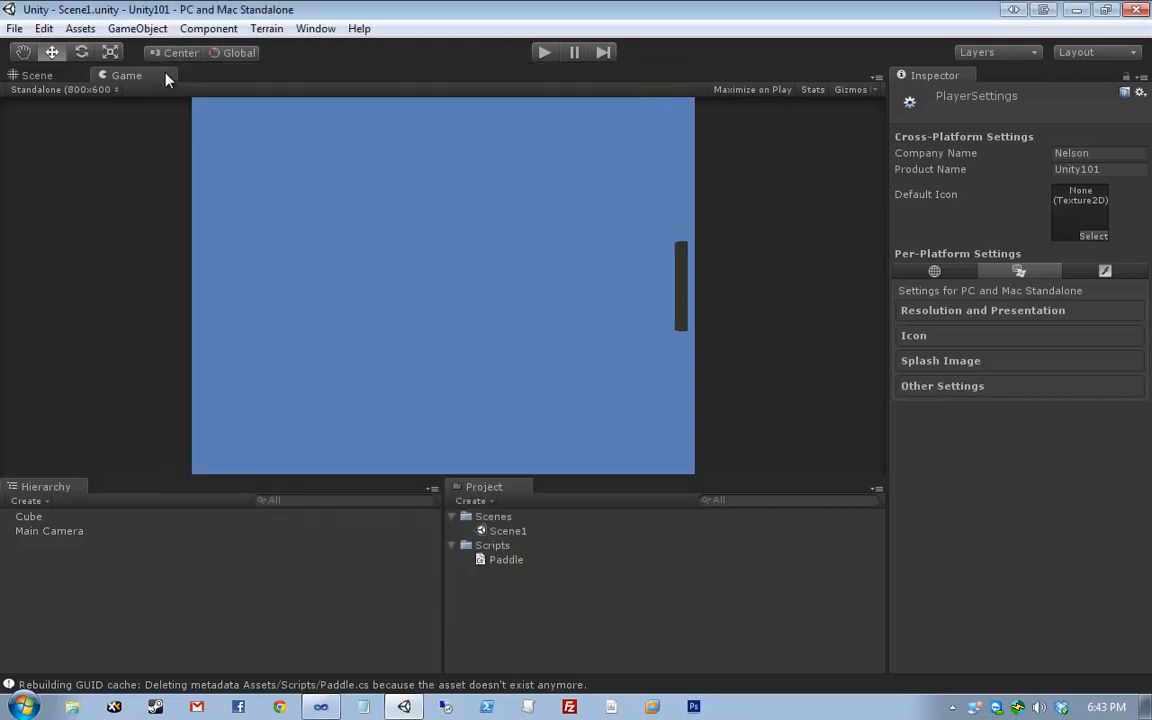
{"action": "left_click", "coordinate": [50, 32]}
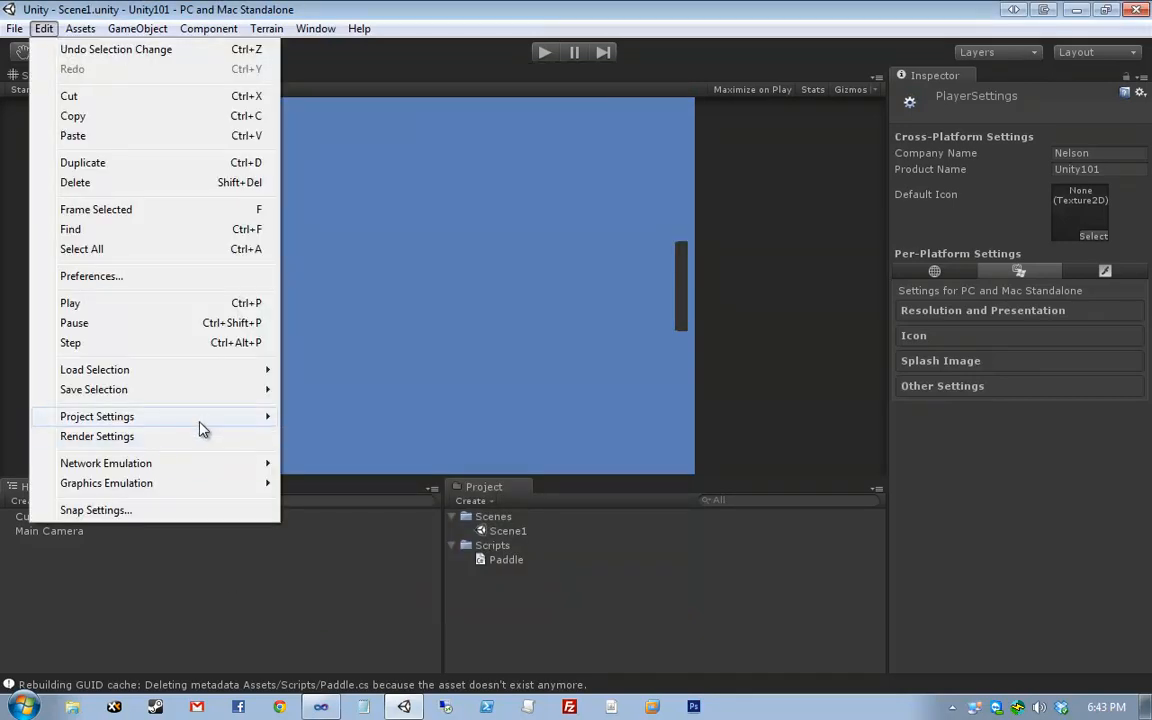
{"action": "mouse_move", "coordinate": [180, 416]}
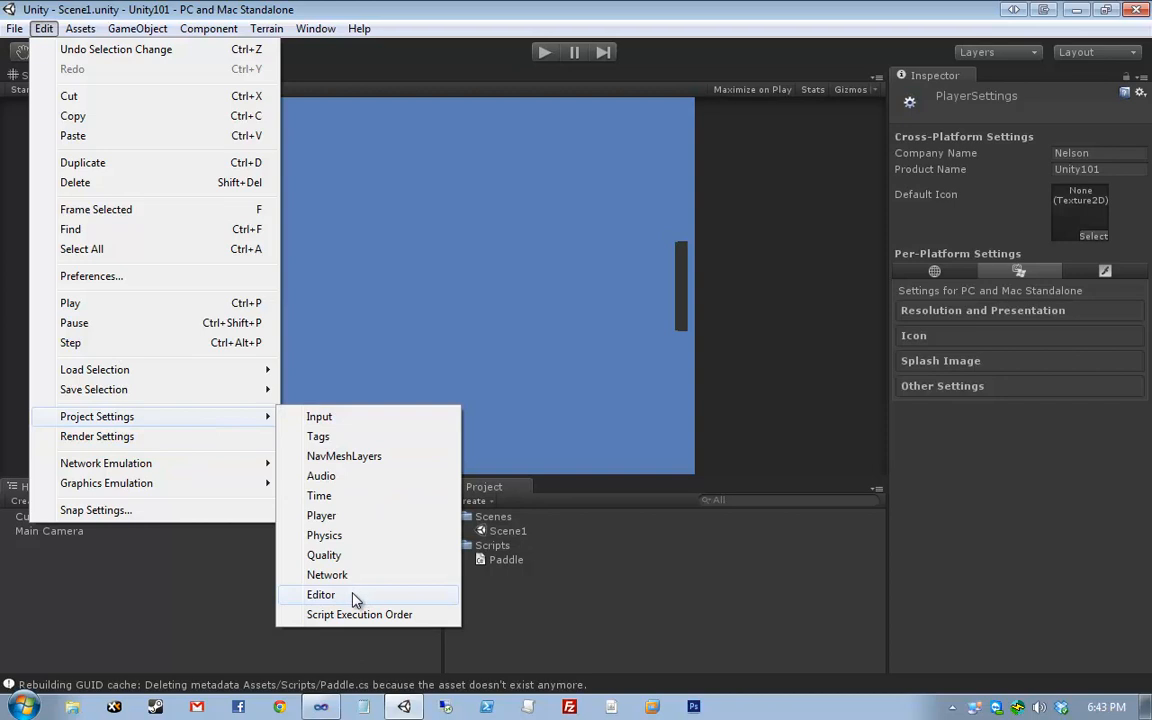
{"action": "left_click", "coordinate": [360, 517]}
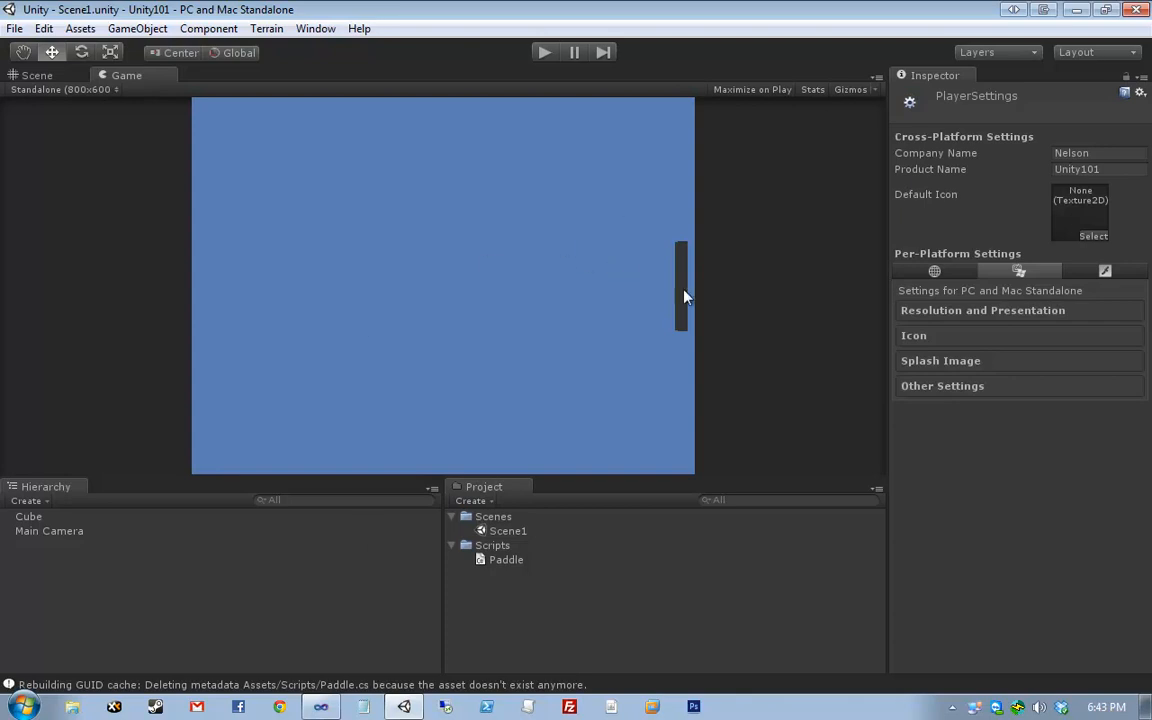
- Rename the Cube object to 'Right Paddle' in the Hierarchy
{"action": "left_click", "coordinate": [50, 518]}
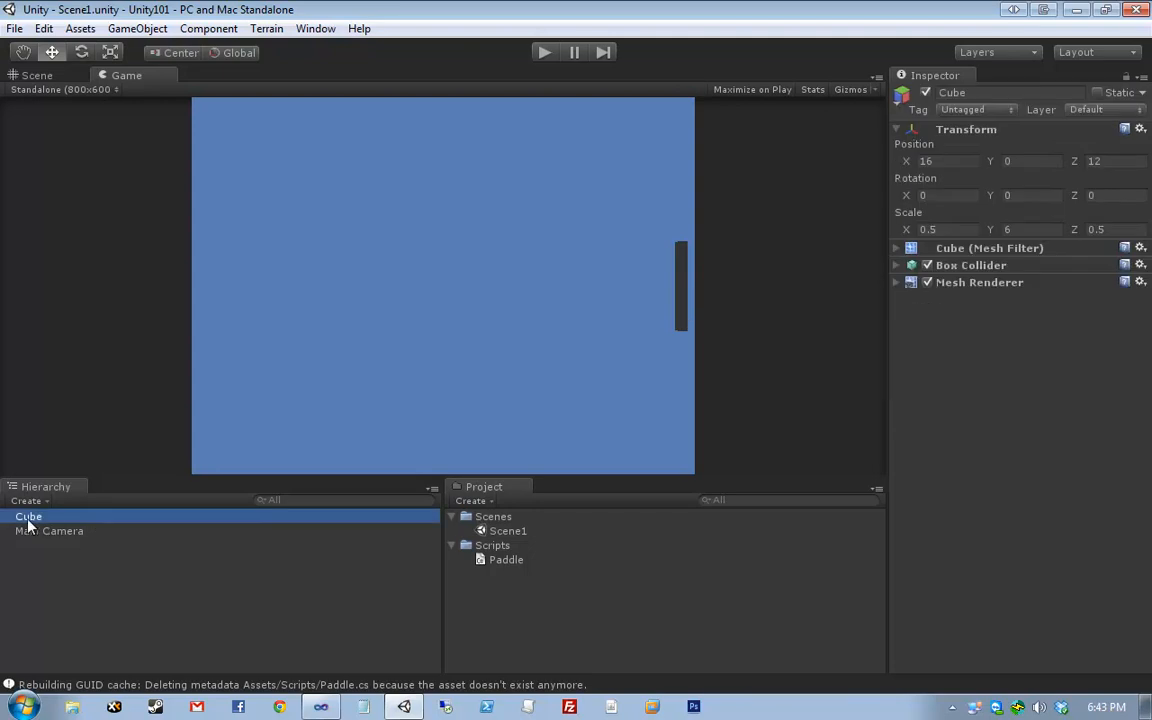
{"action": "right_click", "coordinate": [28, 518]}
{"action": "left_click", "coordinate": [110, 517]}
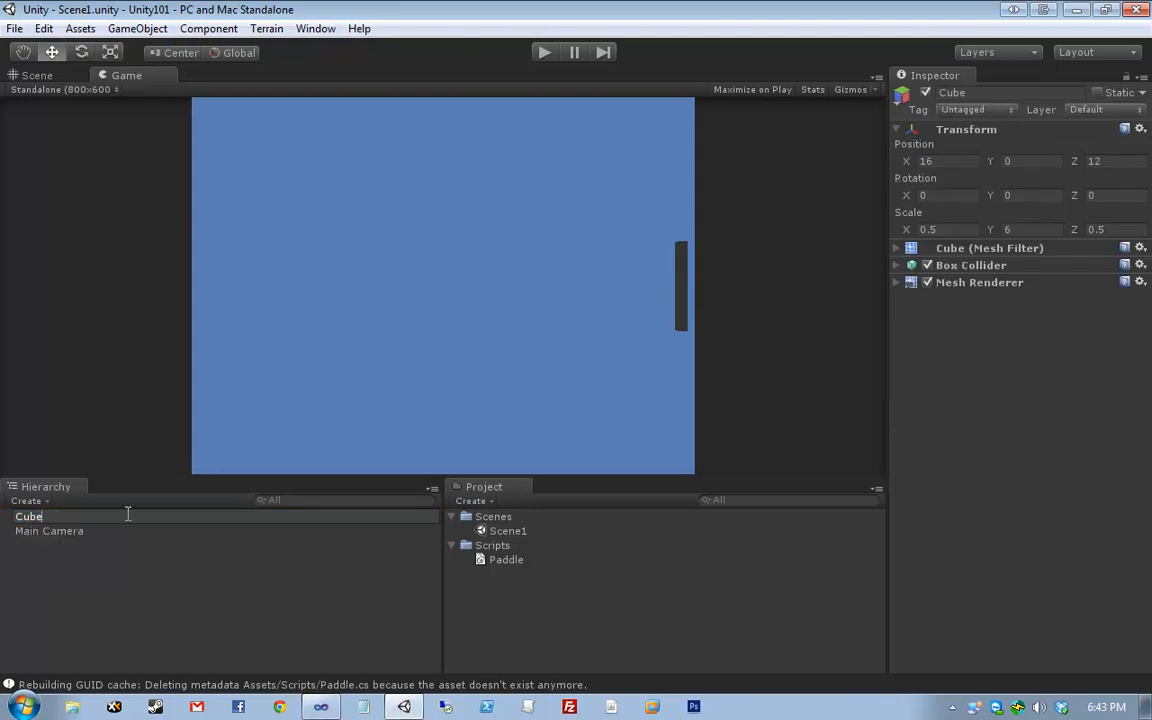
{"action": "key", "text": "ctrl+a"}
{"action": "type", "text": "Right Paddle"}
{"action": "key", "text": "Return"}
{"action": "left_click", "coordinate": [154, 589]}
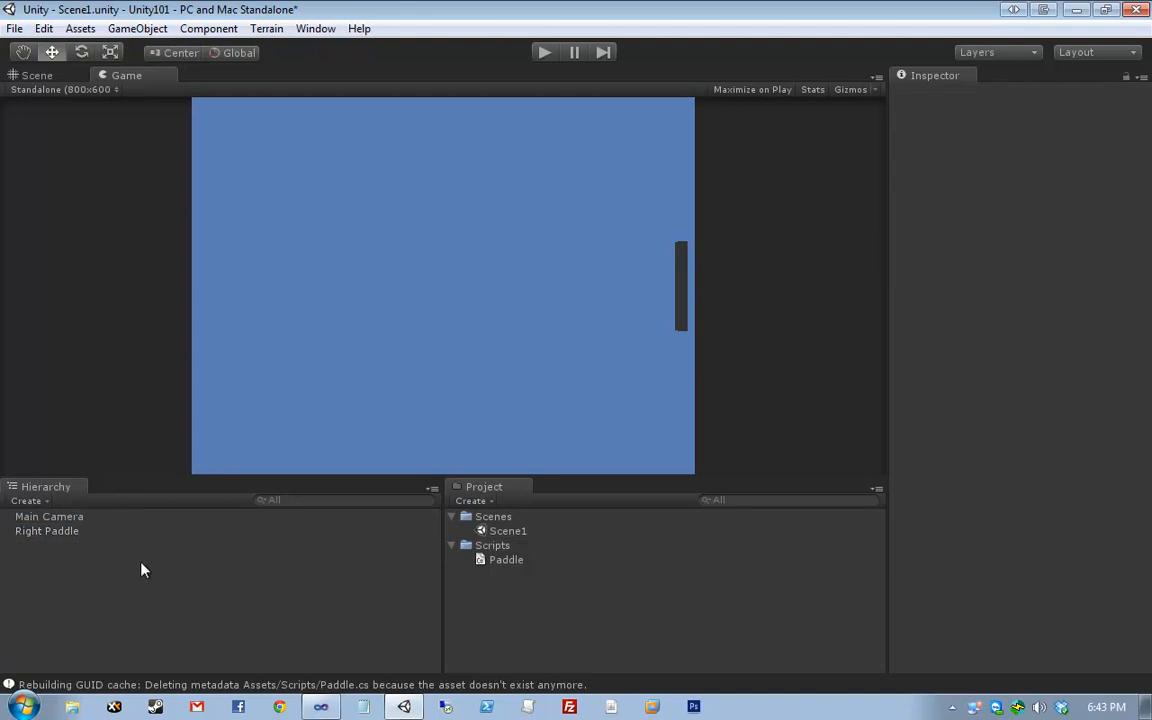
{"action": "left_click", "coordinate": [136, 535]}
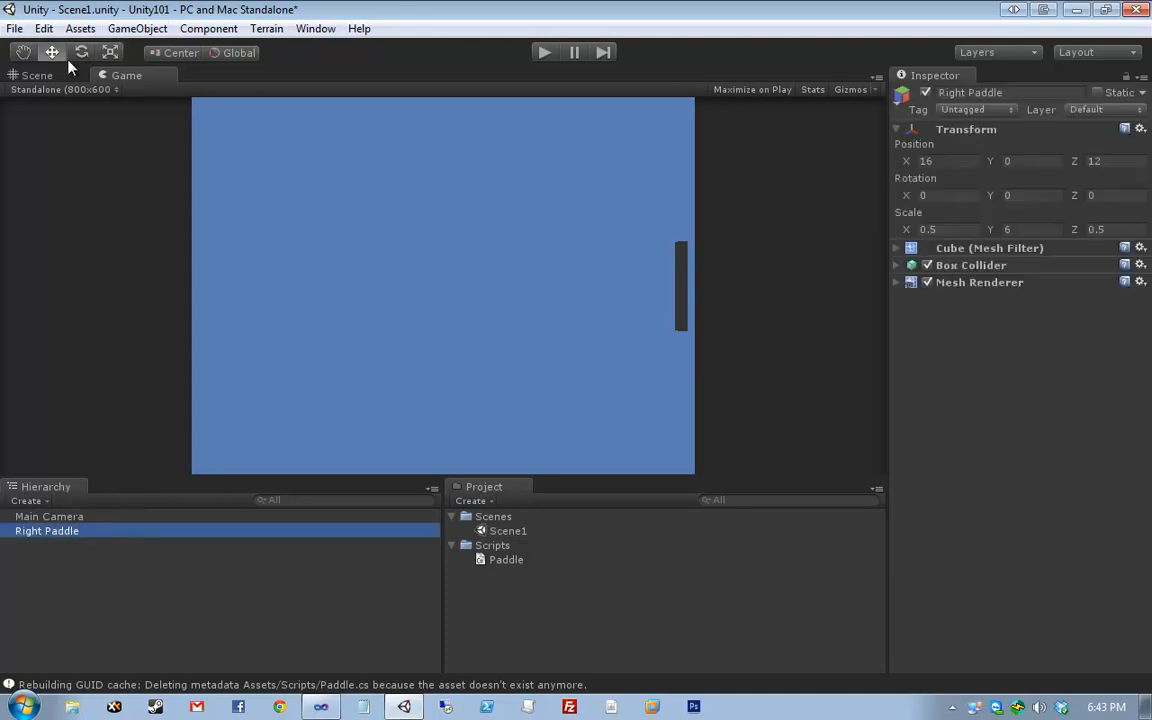
- Create a new Cube game object from the GameObject > Create Other menu
{"action": "left_click", "coordinate": [37, 75]}
{"action": "scroll", "coordinate": [370, 338], "scroll_direction": "down", "scroll_amount": 2}
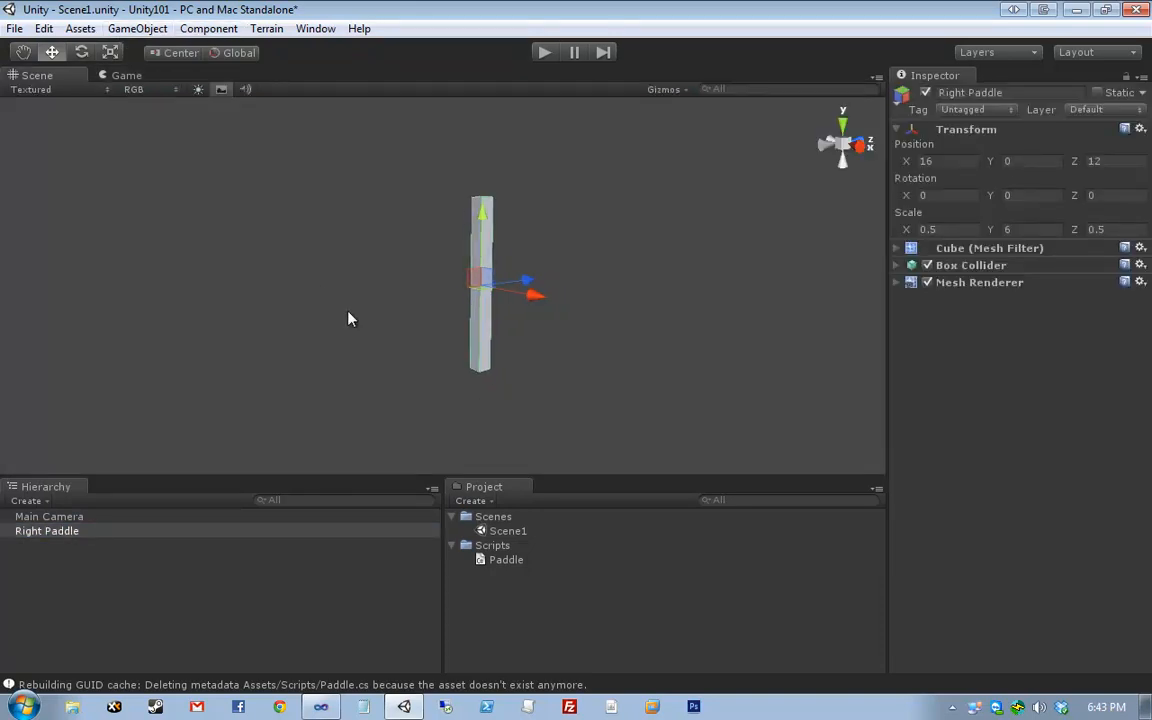
{"action": "left_click", "coordinate": [137, 28]}
{"action": "mouse_move", "coordinate": [181, 70]}
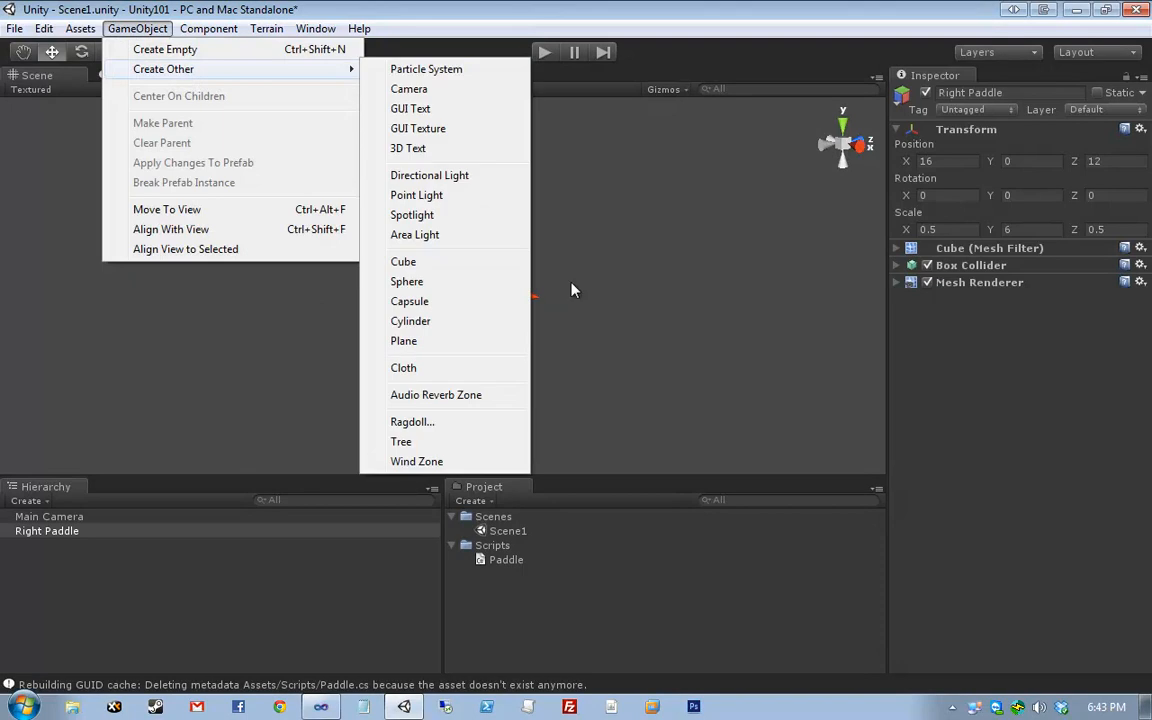
{"action": "left_click", "coordinate": [465, 262]}
{"action": "scroll", "coordinate": [547, 341], "scroll_direction": "down", "scroll_amount": 4}
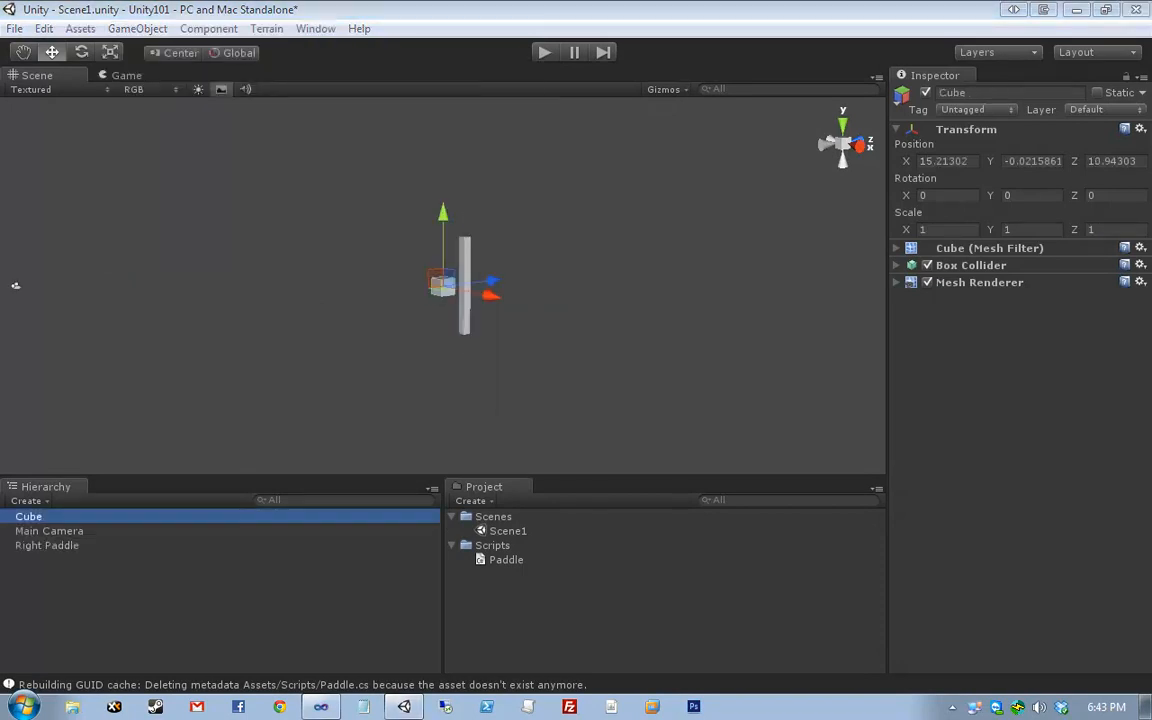
- Set the new cube's position to -16, 0, 12 and scale to 0.5, 6, 0.5
{"action": "left_click", "coordinate": [962, 161]}
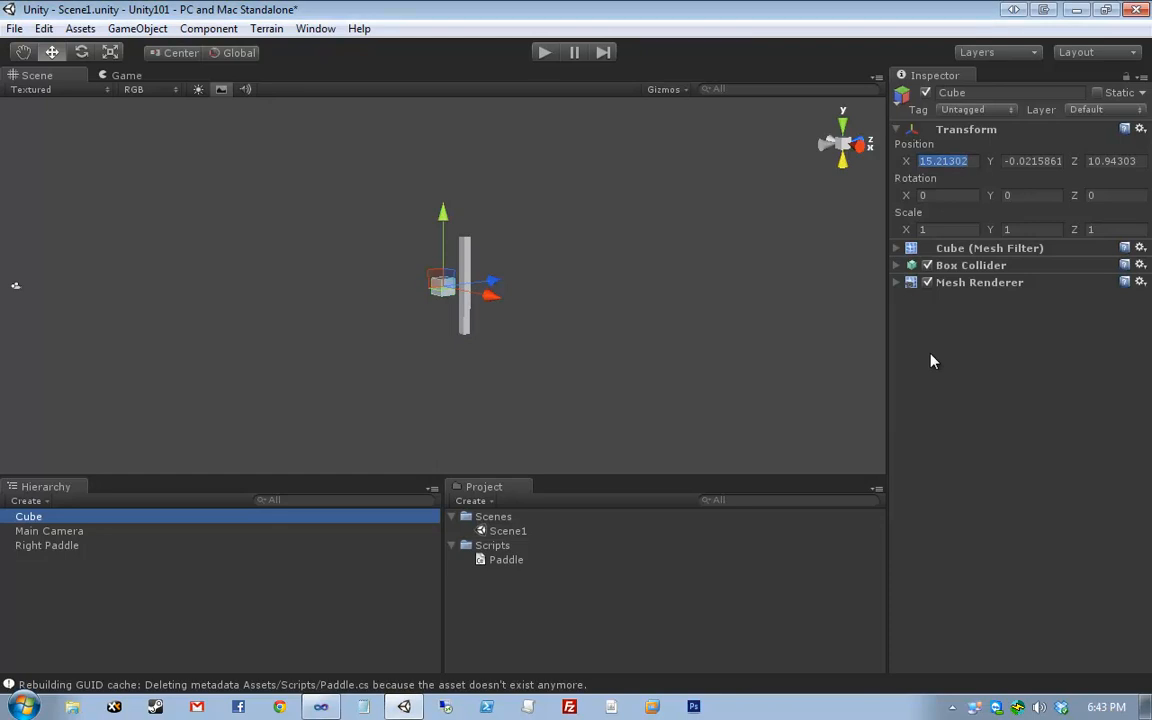
{"action": "type", "text": "-16"}
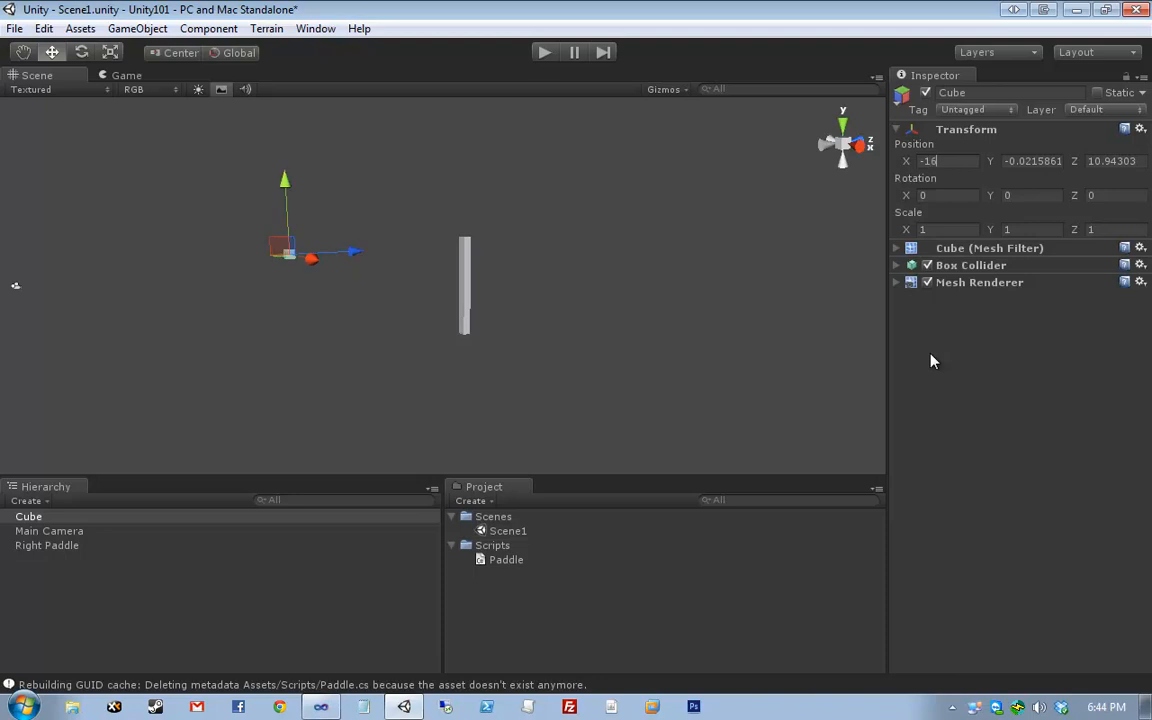
{"action": "key", "text": "Tab"}
{"action": "type", "text": "0"}
{"action": "key", "text": "Tab"}
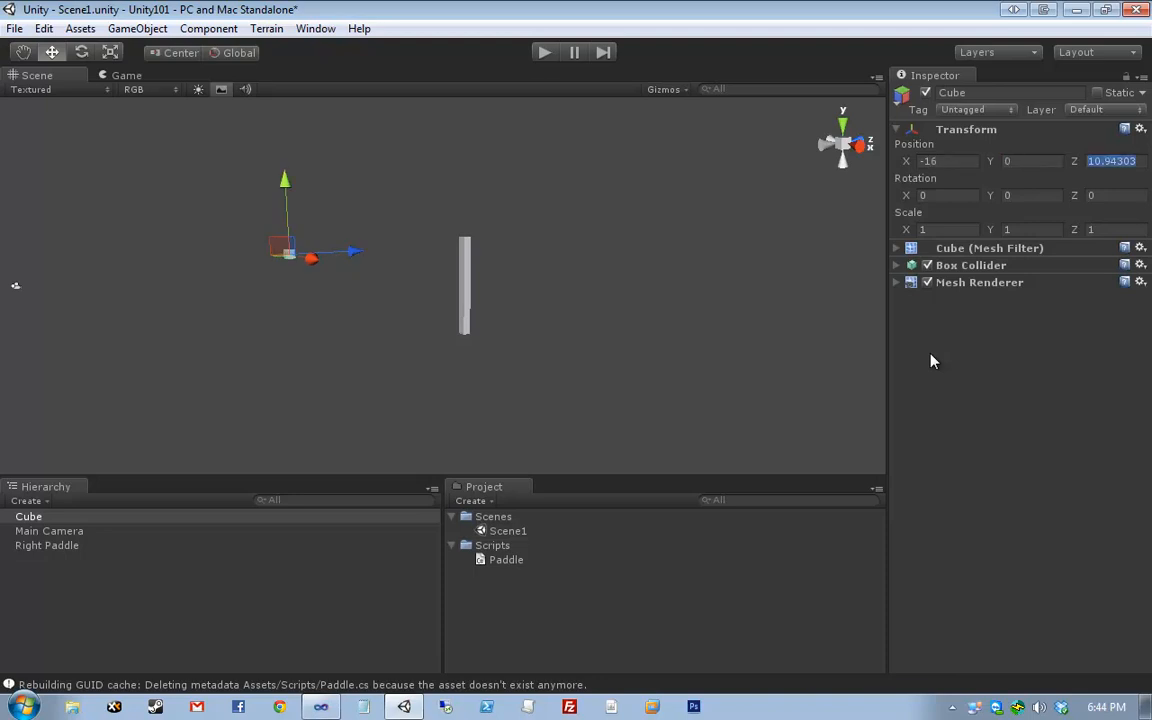
{"action": "type", "text": "12"}
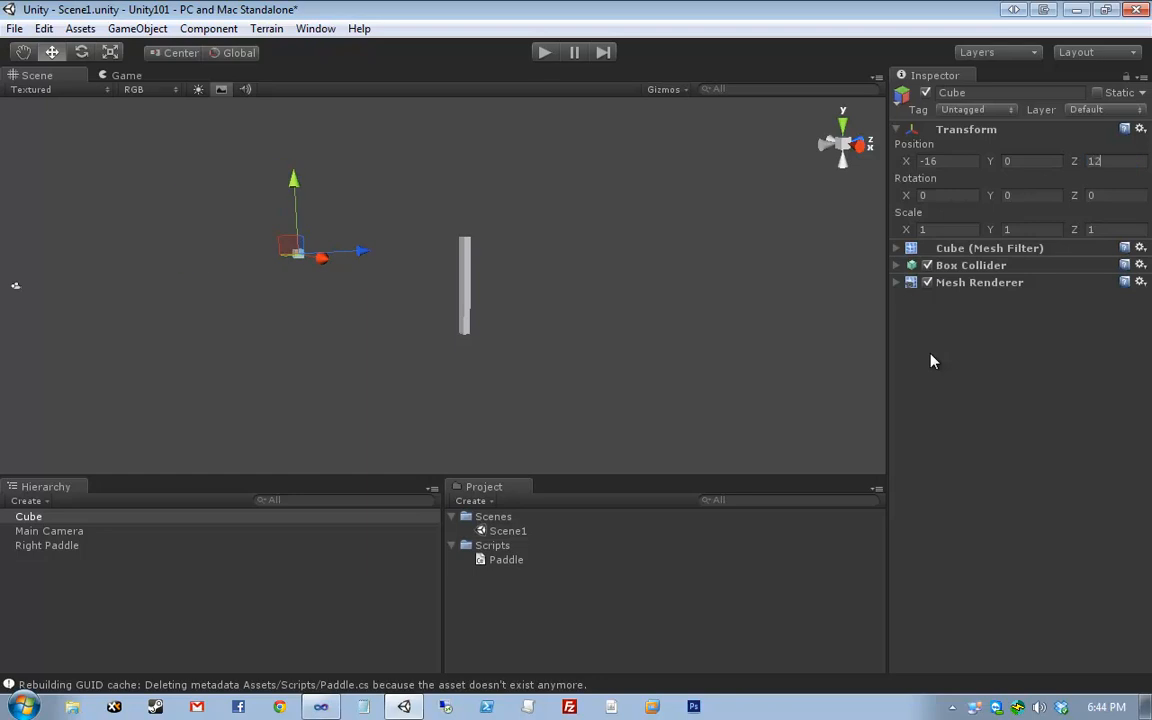
{"action": "key", "text": "Tab"}
{"action": "key", "text": "Tab"}
{"action": "key", "text": "Tab"}
{"action": "key", "text": "Tab"}
{"action": "type", "text": "0.5"}
{"action": "key", "text": "Tab"}
{"action": "type", "text": "6"}
{"action": "key", "text": "Tab"}
{"action": "type", "text": ".5"}
- Orbit the Scene view to face both paddles, preview the Game view, and check each paddle
{"action": "left_click", "coordinate": [694, 273]}
{"action": "middle_click_drag", "start_coordinate": [400, 264], "coordinate": [560, 315]}
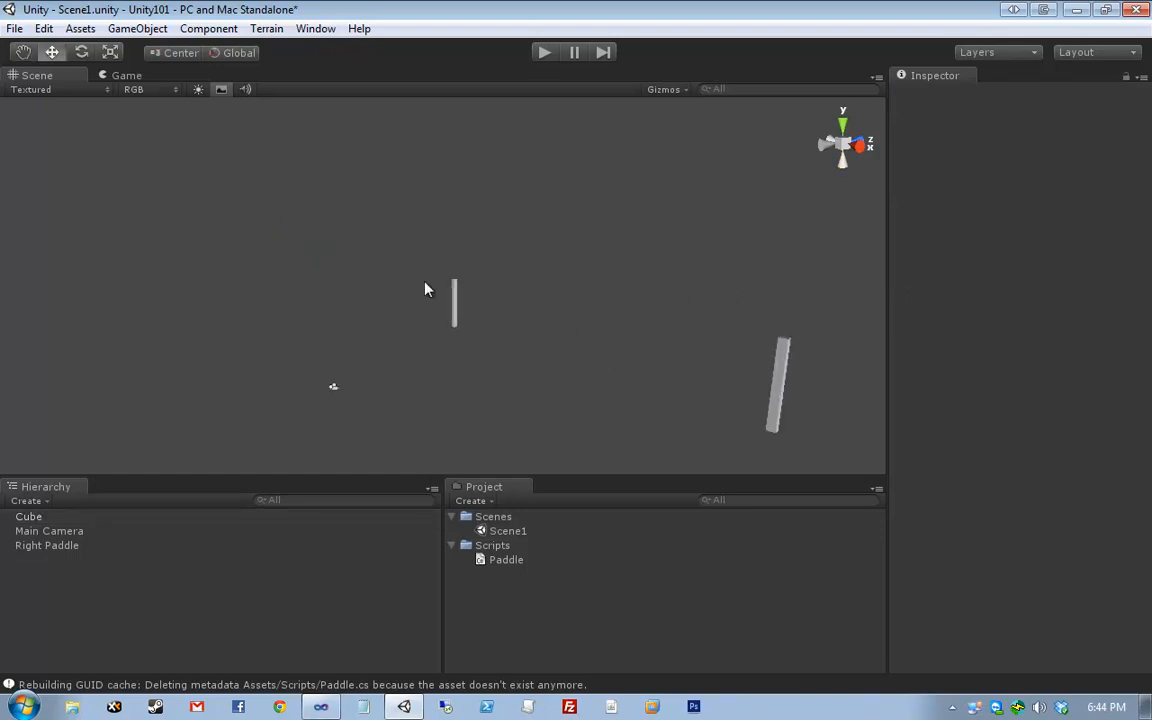
{"action": "right_click_drag", "start_coordinate": [424, 281], "coordinate": [630, 290]}
{"action": "middle_click_drag", "start_coordinate": [345, 318], "coordinate": [671, 237]}
{"action": "right_click_drag", "start_coordinate": [517, 277], "coordinate": [598, 256]}
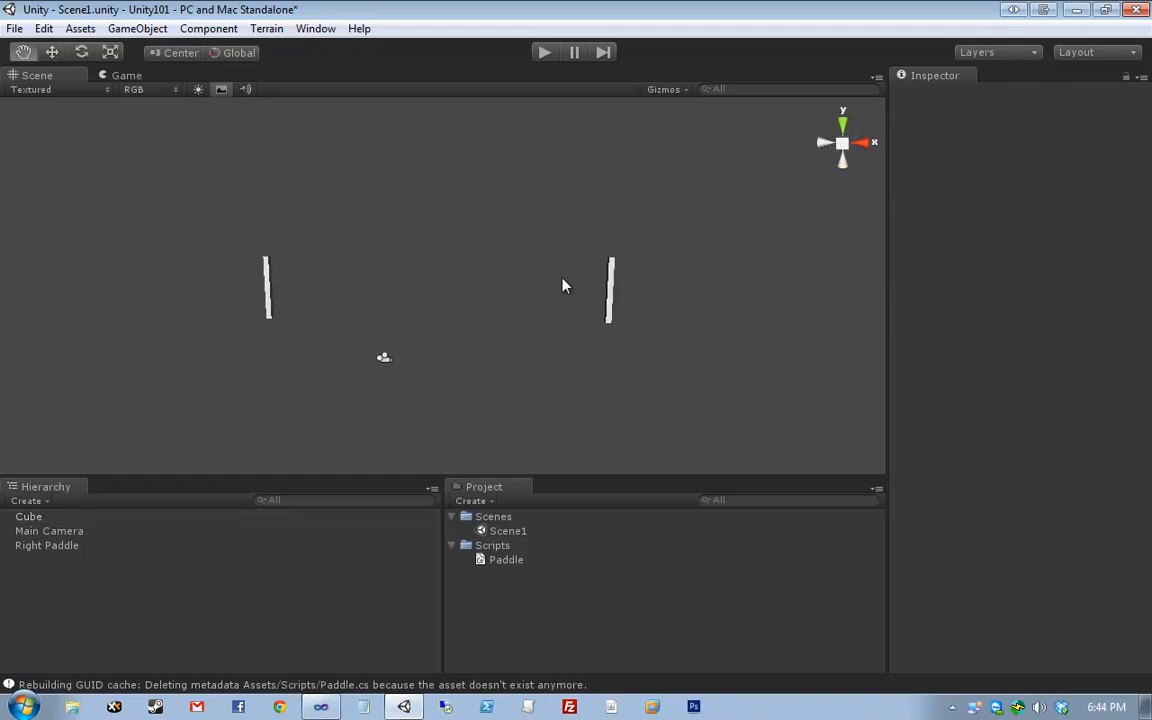
{"action": "middle_click_drag", "start_coordinate": [563, 284], "coordinate": [602, 264]}
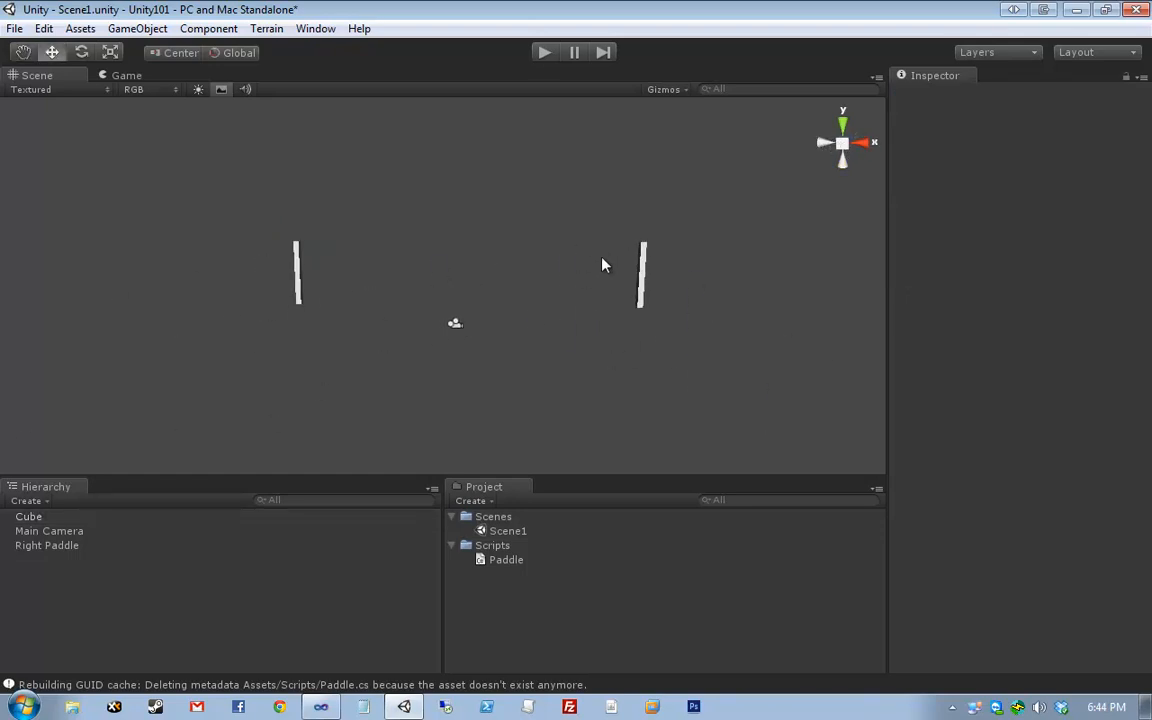
{"action": "left_click", "coordinate": [126, 76]}
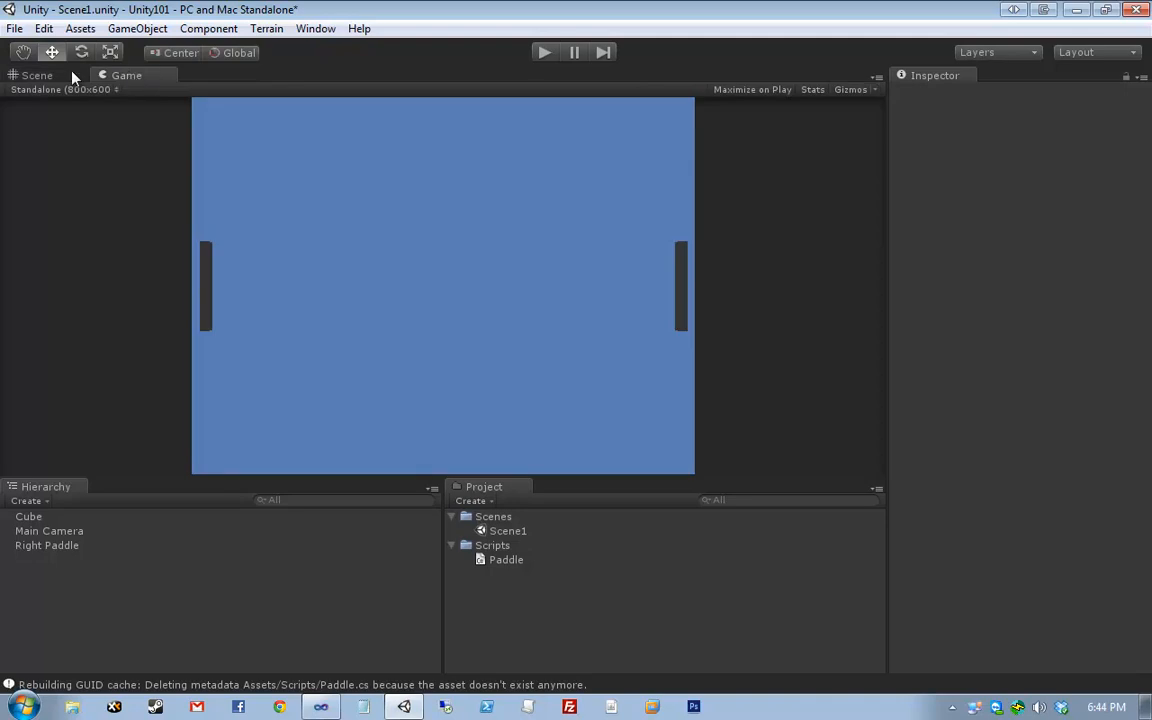
{"action": "left_click", "coordinate": [72, 77]}
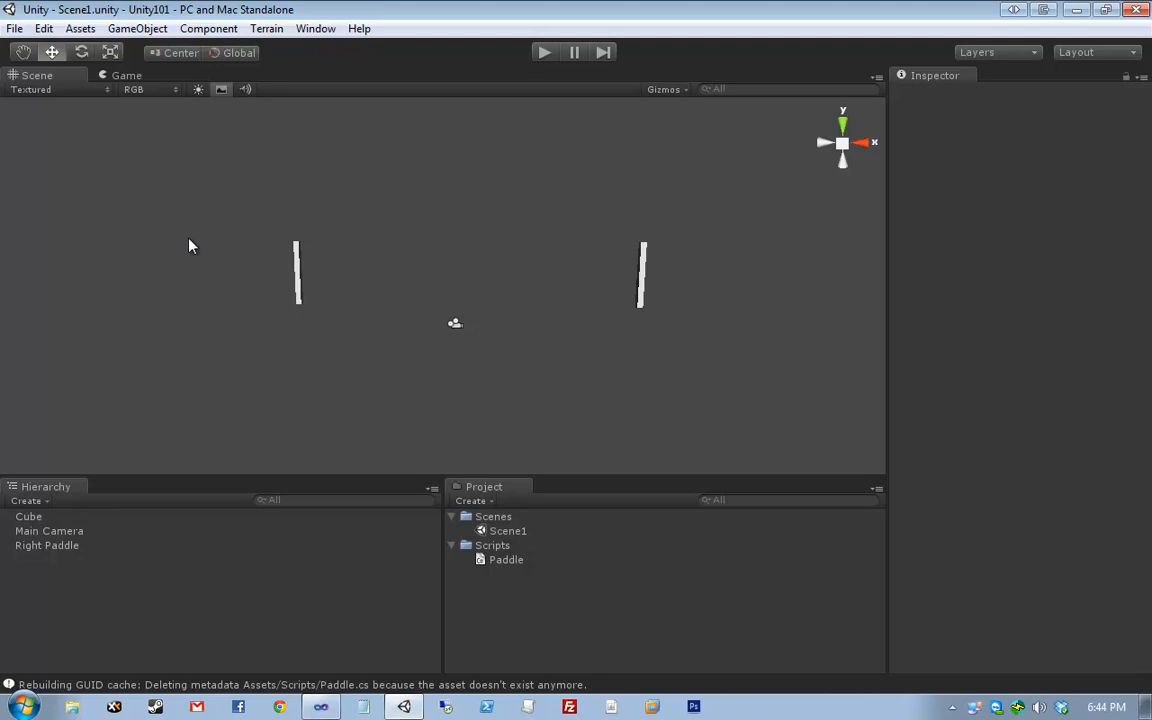
{"action": "left_click_drag", "start_coordinate": [190, 233], "coordinate": [369, 341]}
{"action": "left_click_drag", "start_coordinate": [413, 417], "coordinate": [213, 422]}
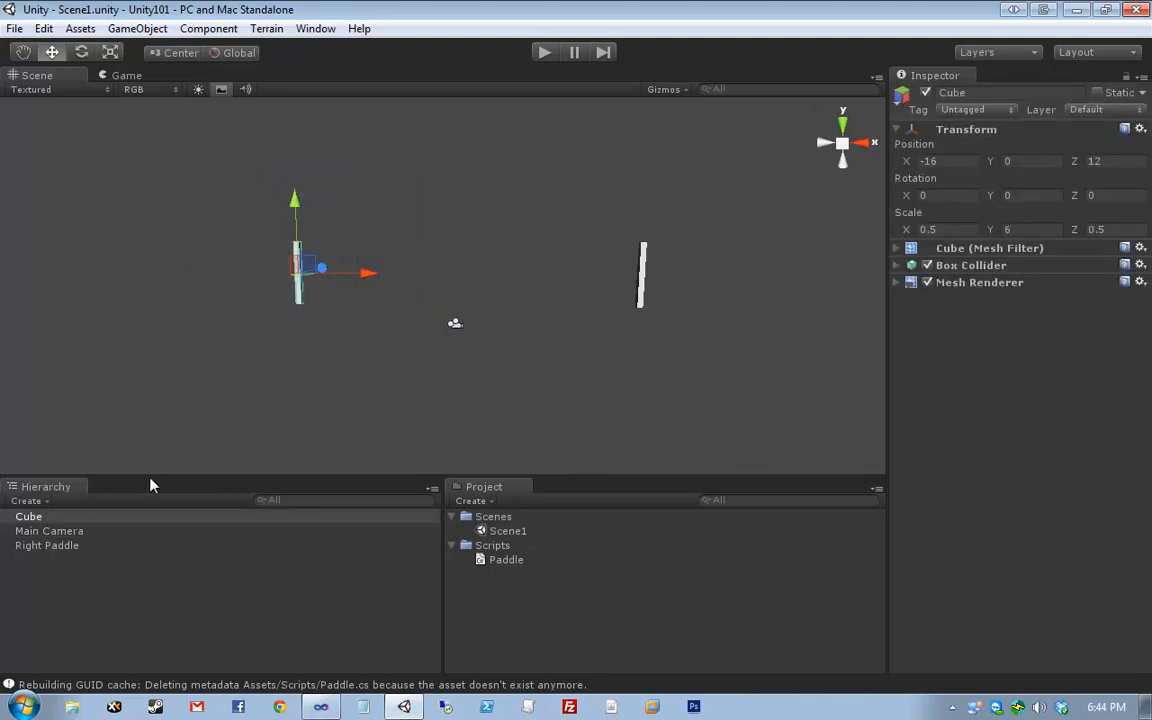
{"action": "left_click_drag", "start_coordinate": [576, 388], "coordinate": [615, 302]}
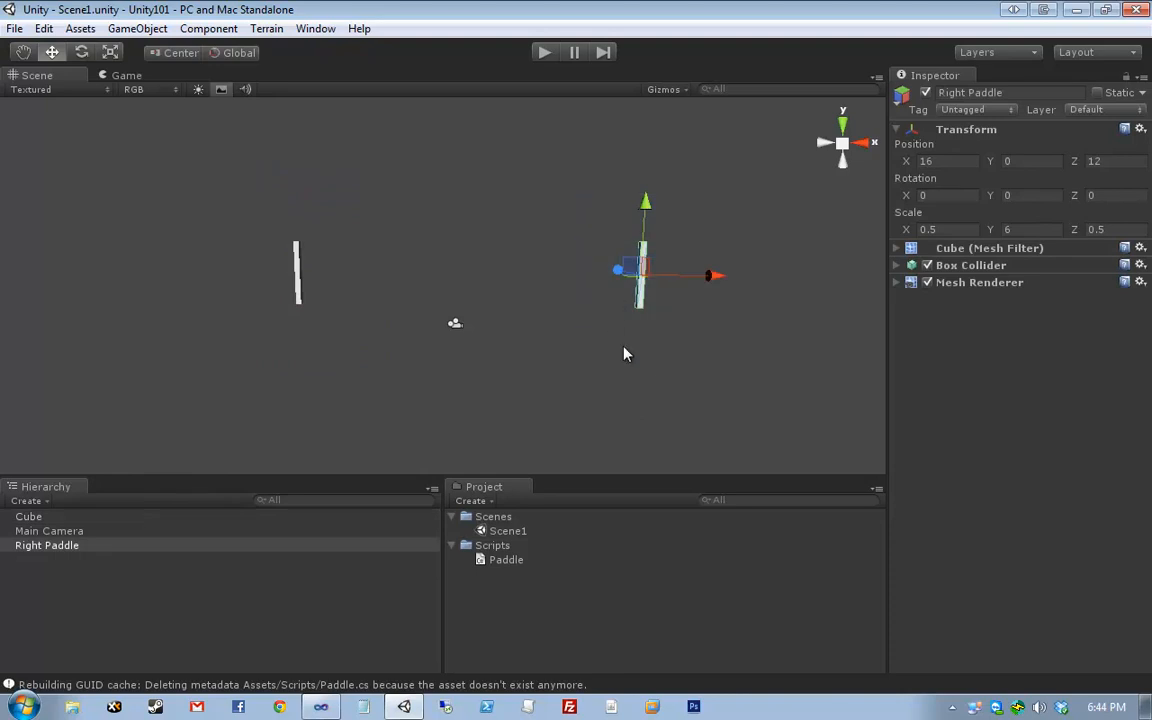
{"action": "left_click", "coordinate": [365, 195]}
- Rename the remaining Cube to 'Left Paddle' in the Hierarchy
{"action": "left_click", "coordinate": [40, 516]}
{"action": "right_click", "coordinate": [55, 518]}
{"action": "left_click", "coordinate": [106, 597]}
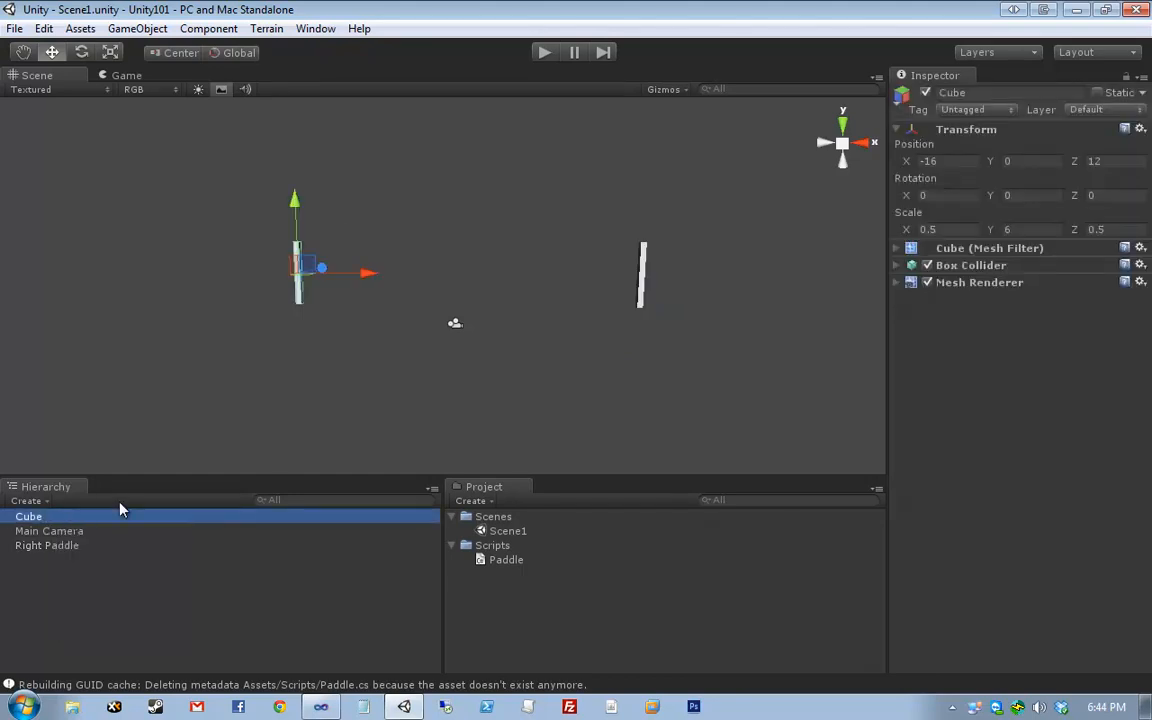
{"action": "type", "text": "Left Paddle"}
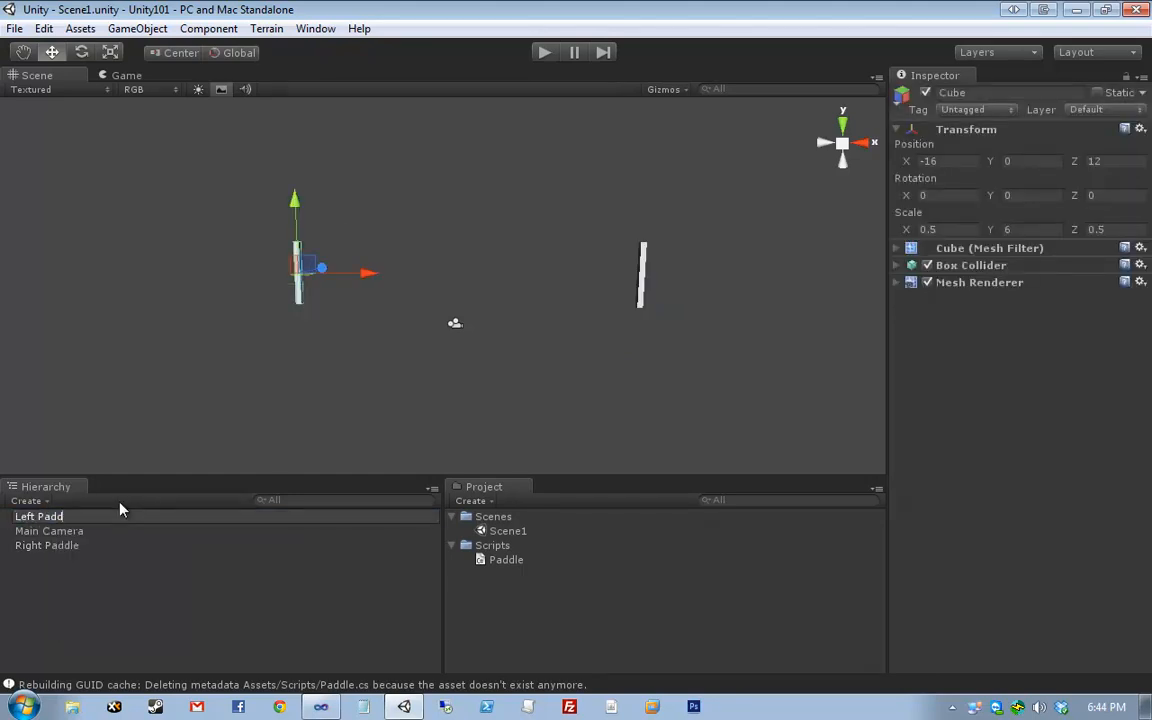
{"action": "key", "text": "Return"}
{"action": "left_click", "coordinate": [358, 273]}
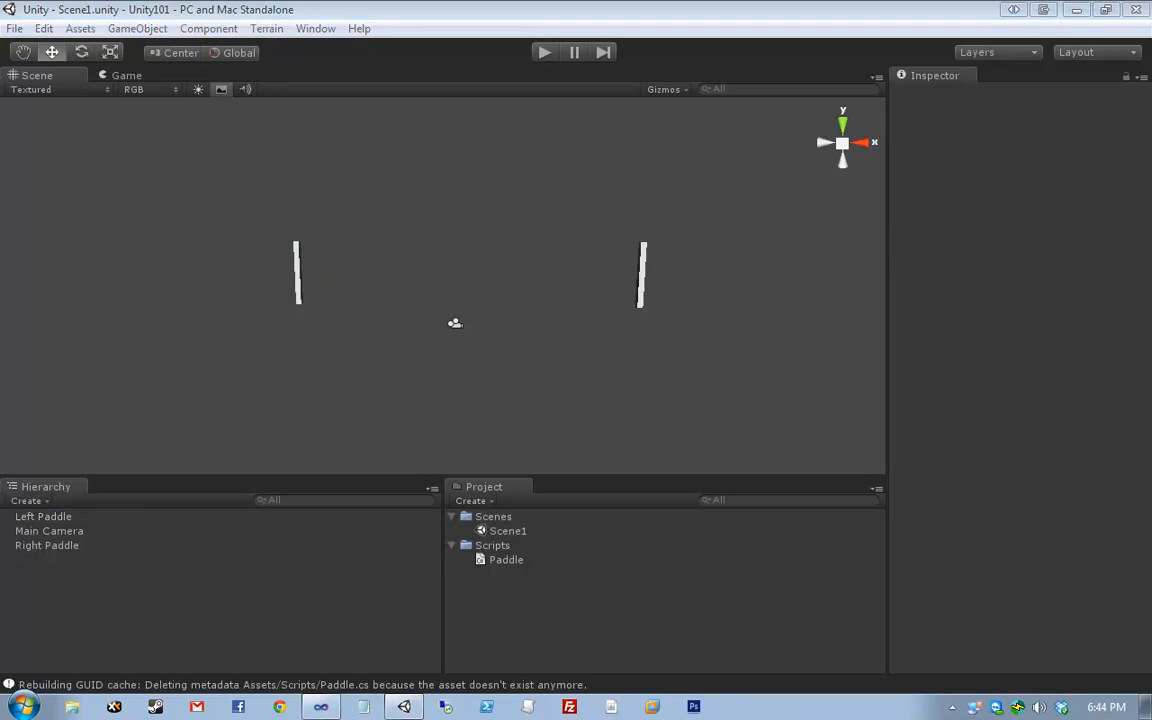
- Add a Sphere to the scene via GameObject > Create Other
{"action": "left_click", "coordinate": [182, 30]}
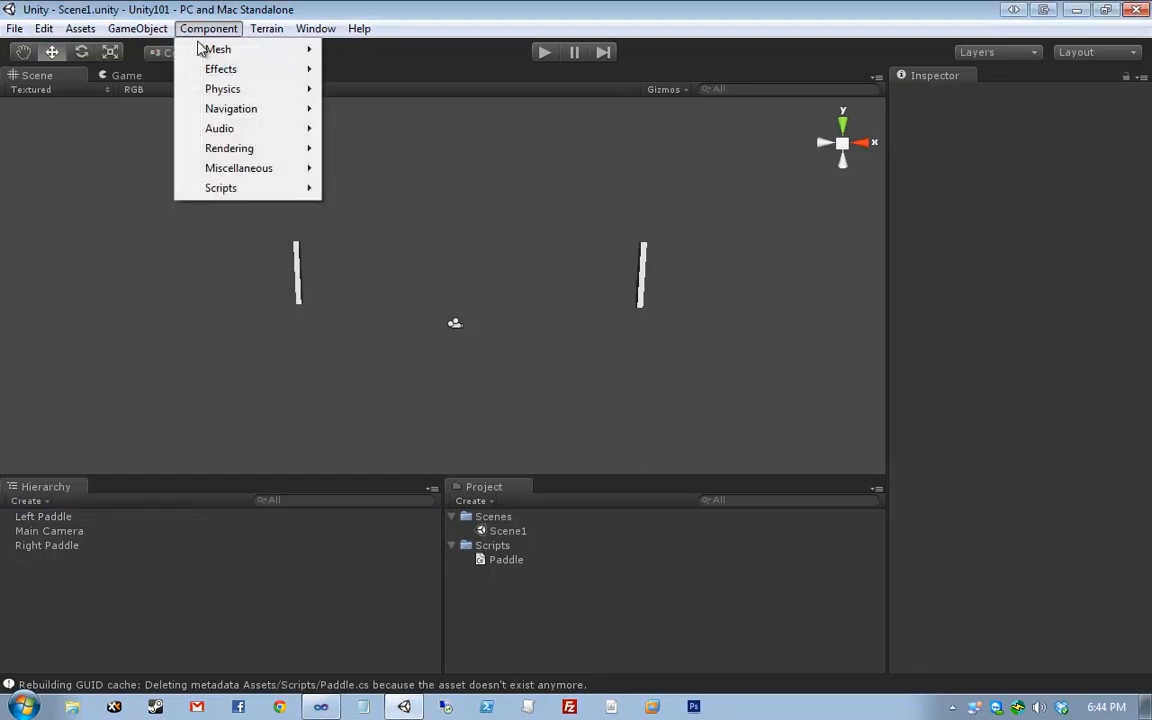
{"action": "mouse_move", "coordinate": [220, 50]}
{"action": "mouse_move", "coordinate": [137, 28]}
{"action": "mouse_move", "coordinate": [160, 69]}
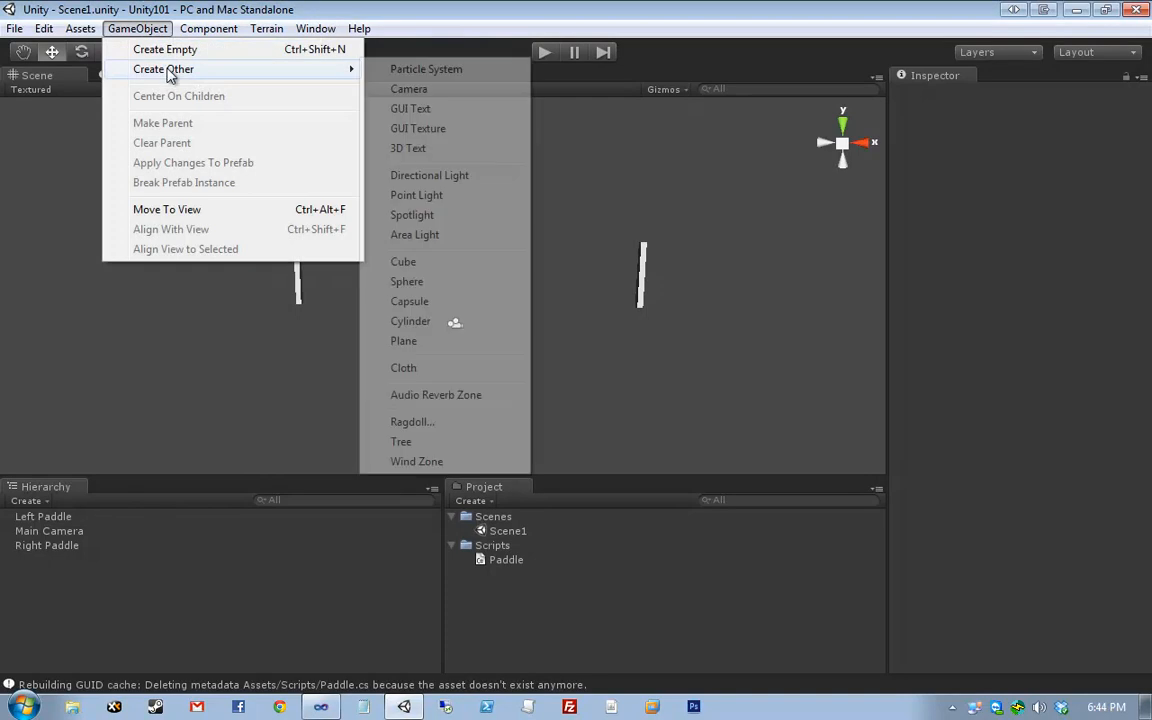
{"action": "left_click", "coordinate": [455, 282]}
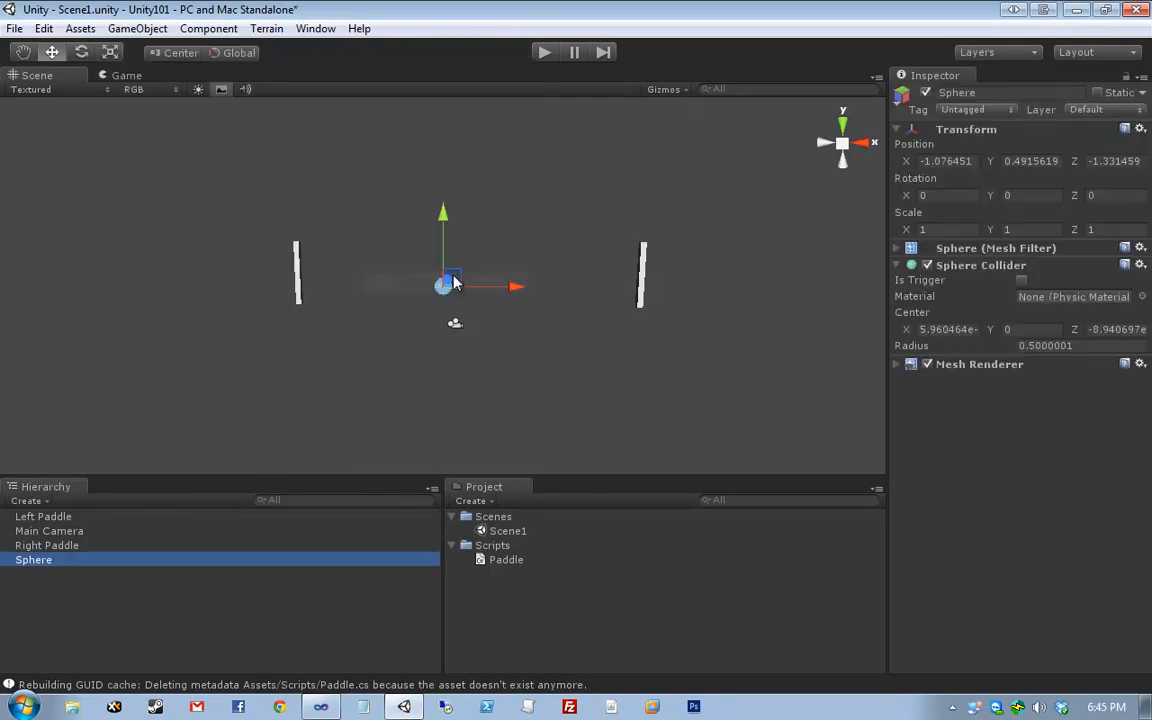
- Place the sphere at position 0, 0, 12 and start the game in play mode
{"action": "left_click", "coordinate": [947, 163]}
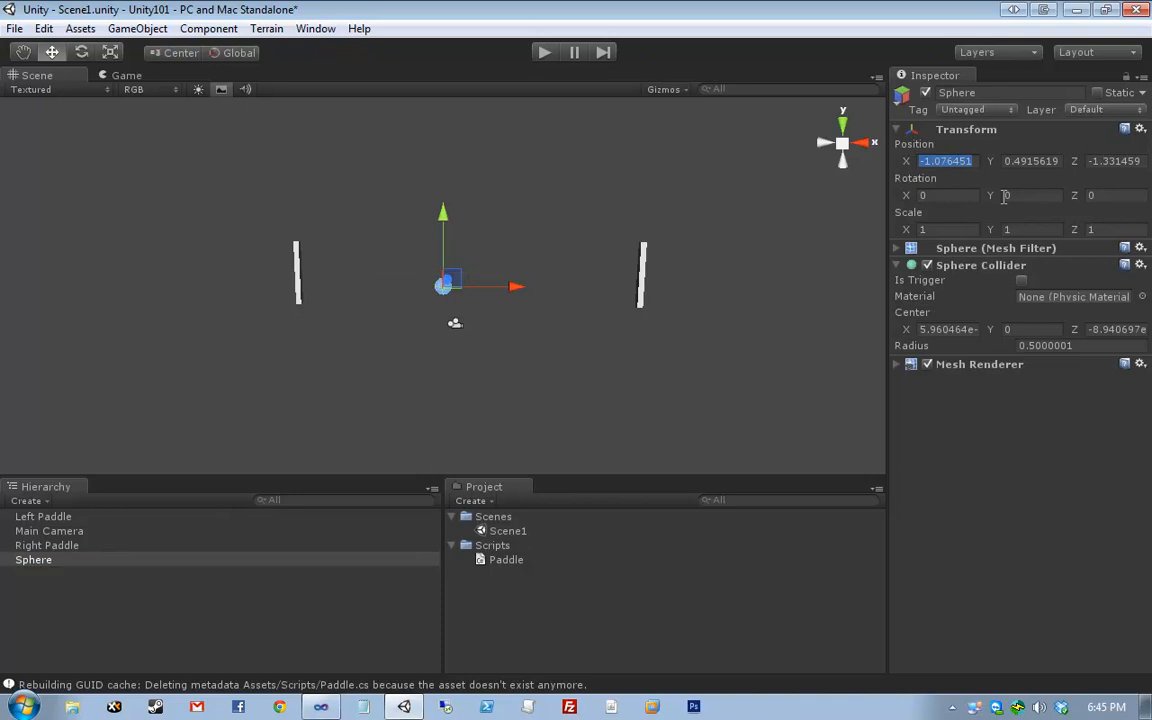
{"action": "type", "text": "0"}
{"action": "key", "text": "Tab"}
{"action": "type", "text": "0"}
{"action": "key", "text": "Tab"}
{"action": "type", "text": "12"}
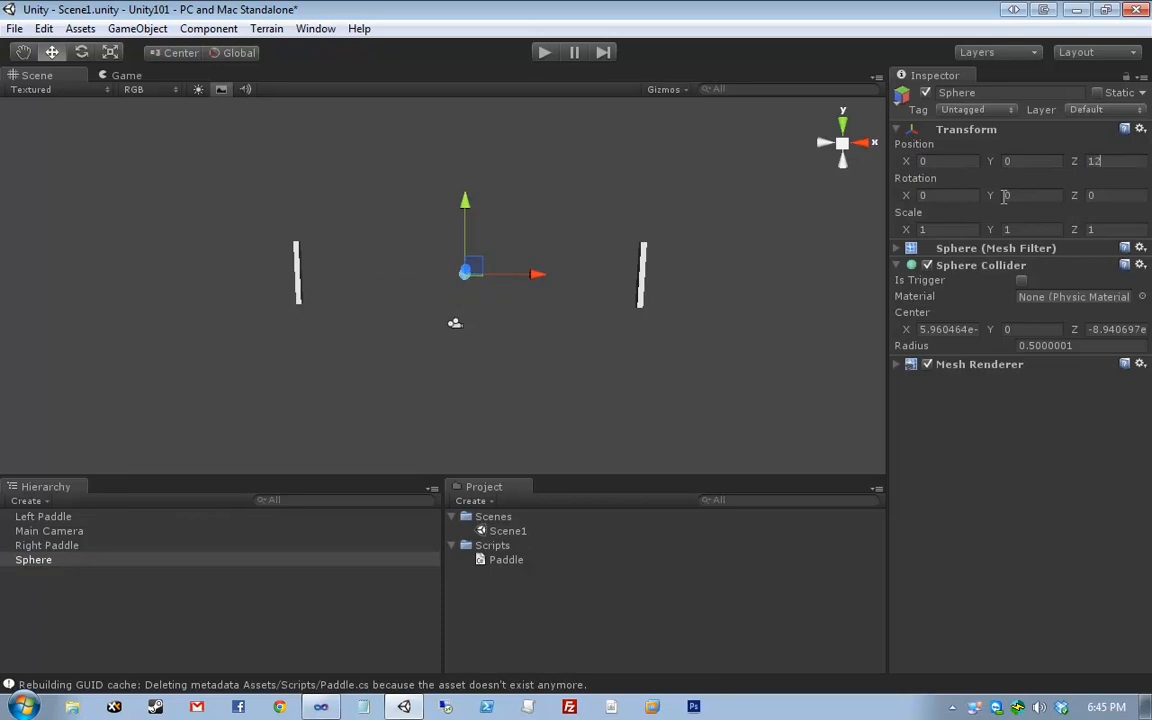
{"action": "key", "text": "Tab"}
{"action": "left_click", "coordinate": [521, 291]}
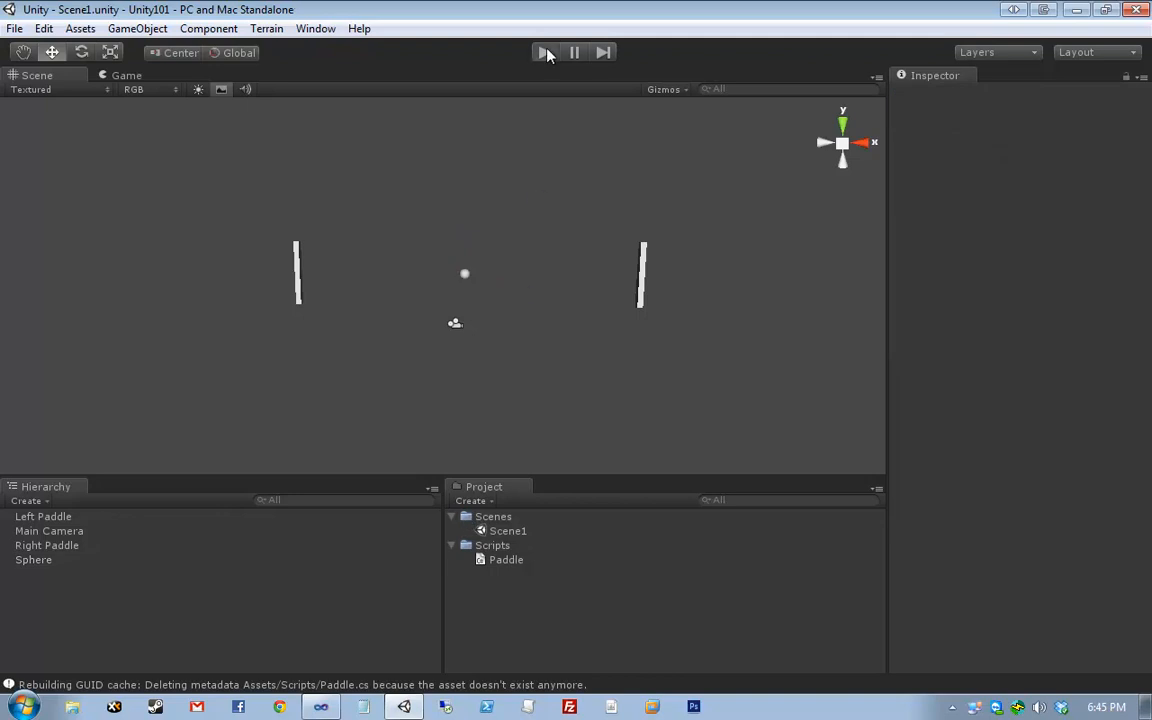
{"action": "key", "text": "ctrl+p"}
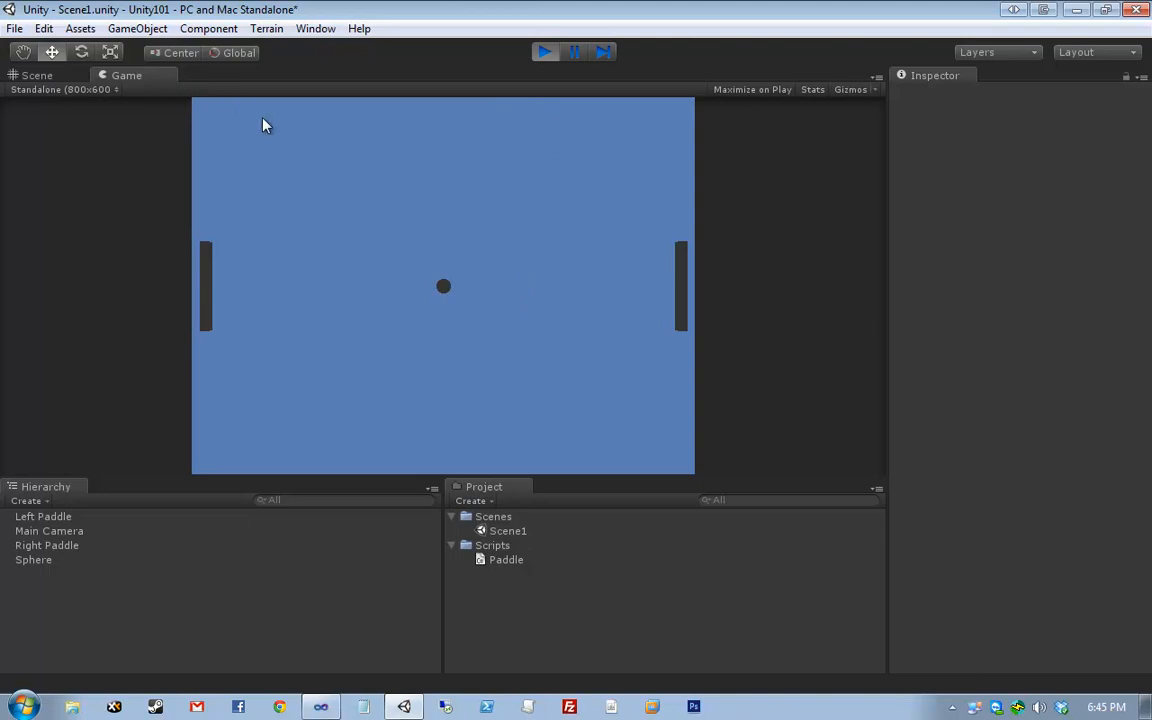
- View the Paddle script's source in the Inspector beside the running game, then stop play mode
{"action": "key", "text": "alt+Tab"}
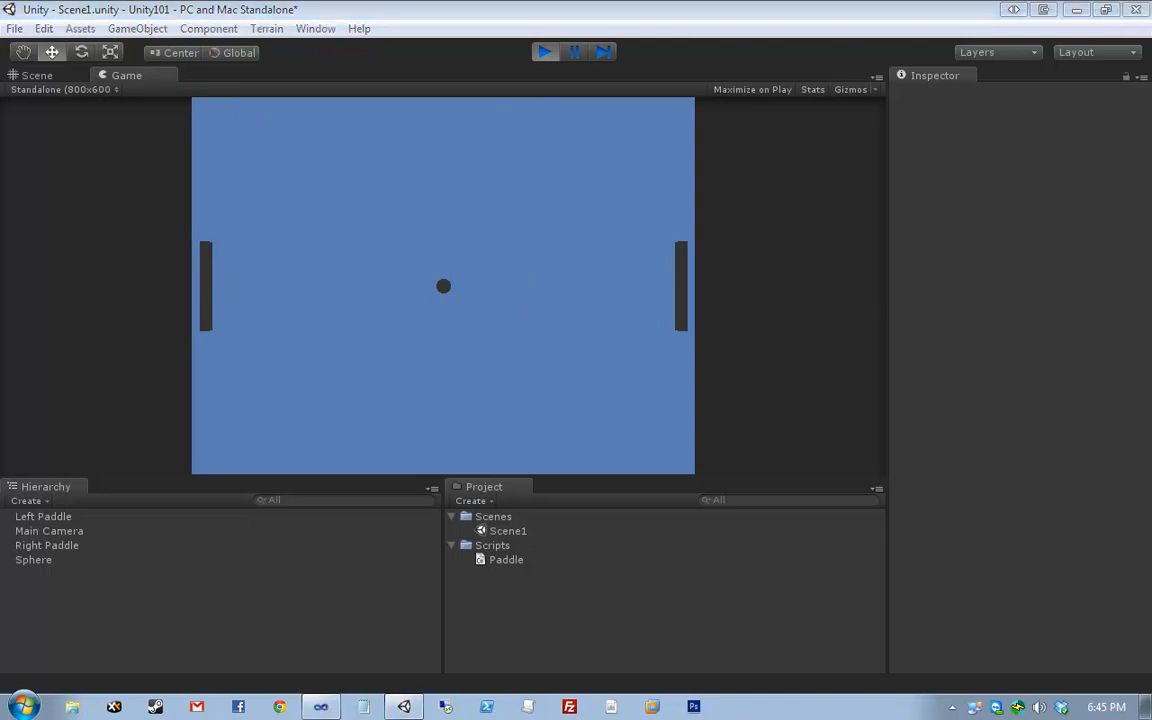
{"action": "left_click", "coordinate": [254, 289]}
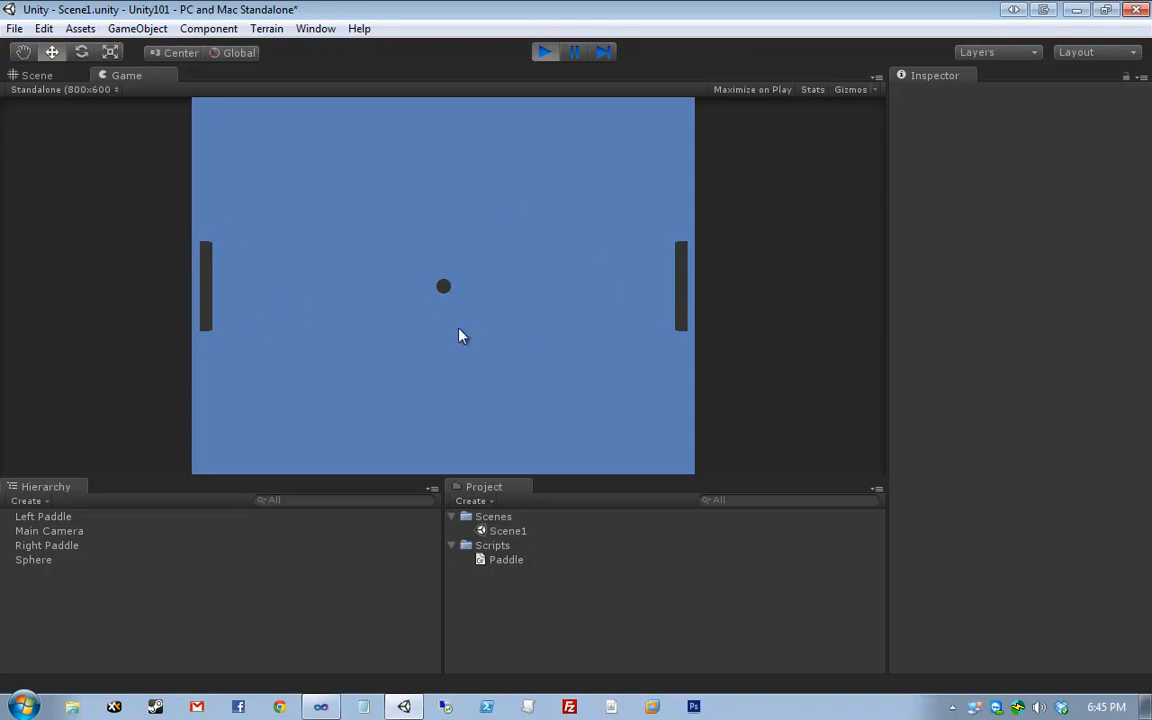
{"action": "left_click", "coordinate": [513, 563]}
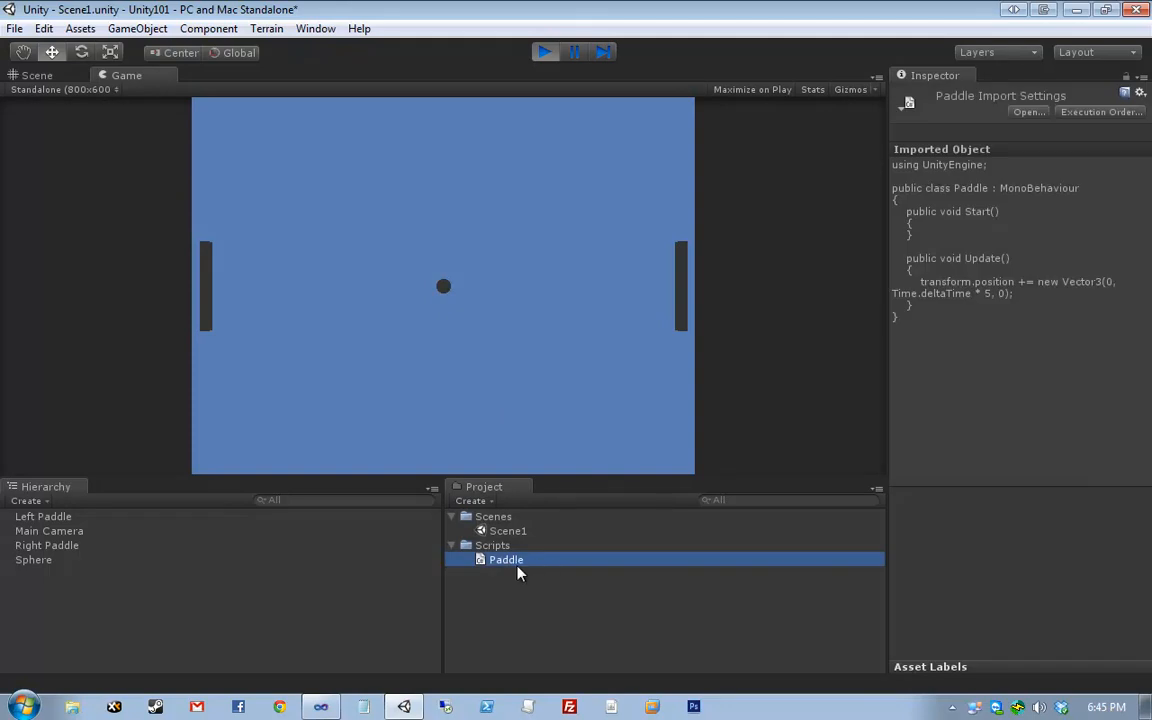
{"action": "left_click", "coordinate": [1020, 296]}
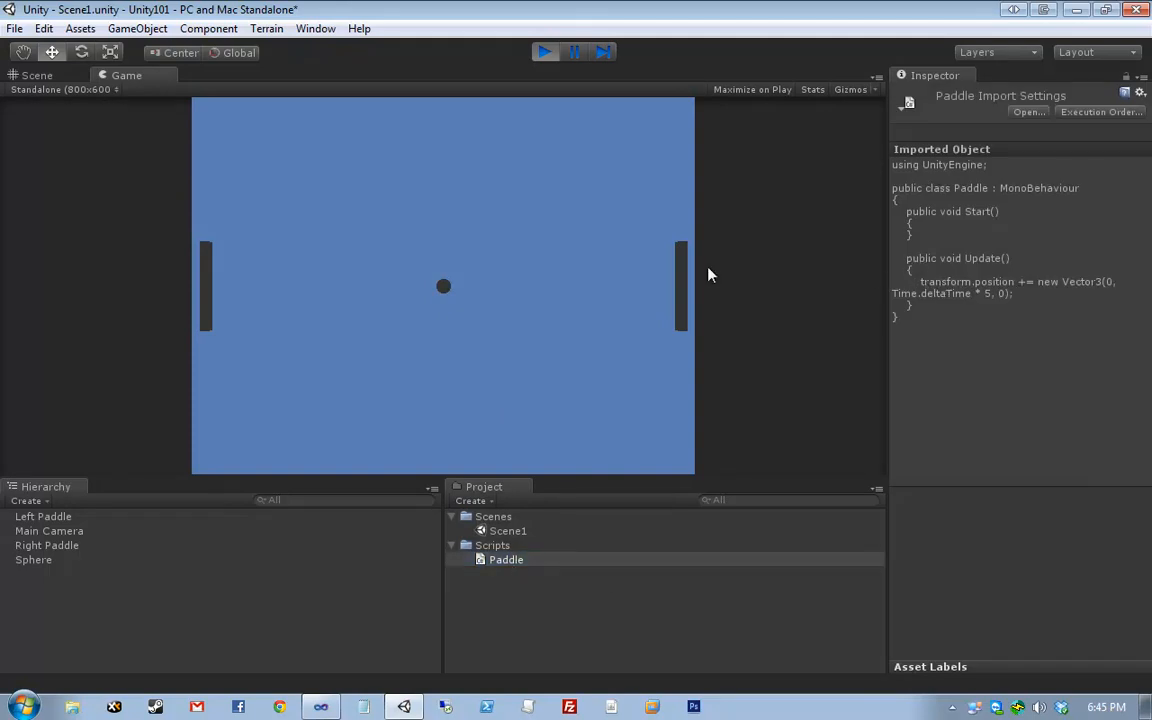
{"action": "left_click", "coordinate": [582, 560]}
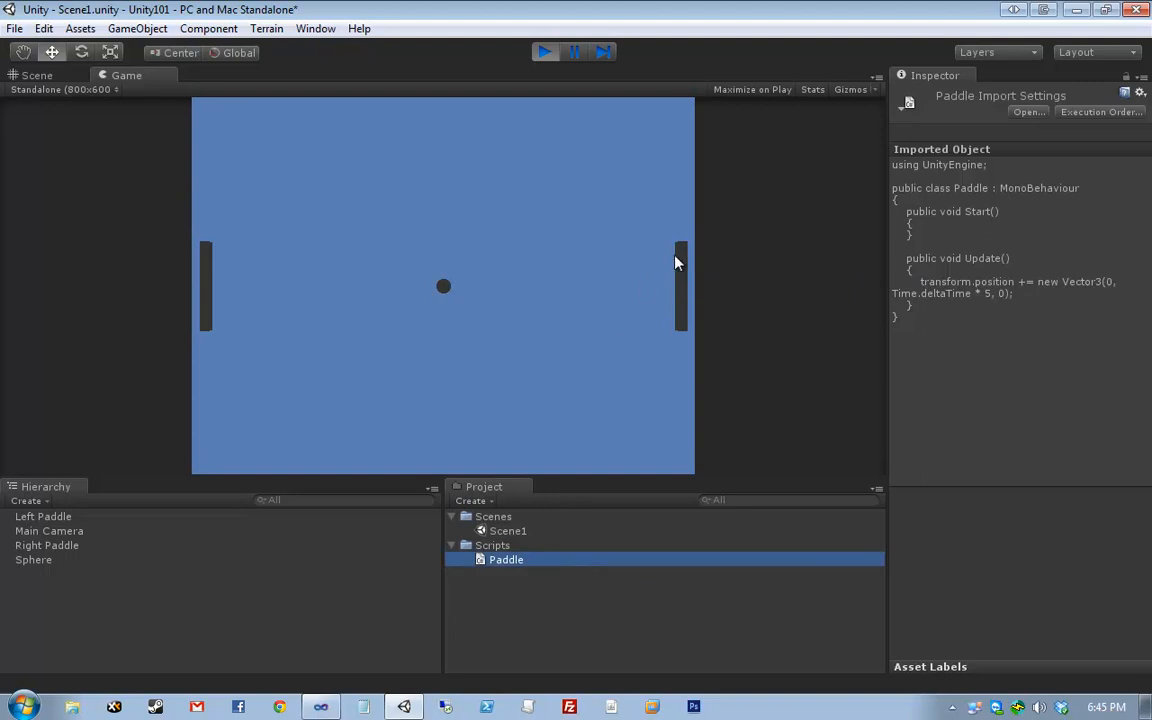
{"action": "left_click", "coordinate": [674, 255]}
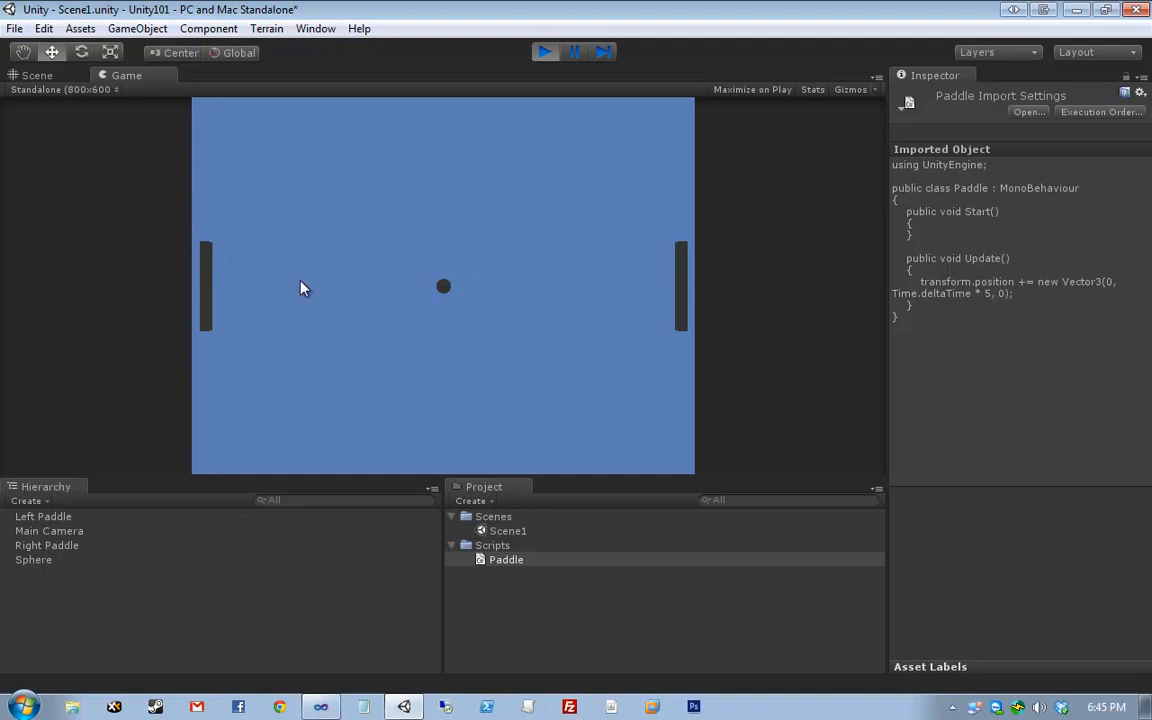
{"action": "left_click", "coordinate": [549, 49]}
{"action": "left_click", "coordinate": [755, 218]}
- Open Paddle.cs in Visual Studio and add an enum PaddleDirection with Up and Down
{"action": "double_click", "coordinate": [550, 561]}
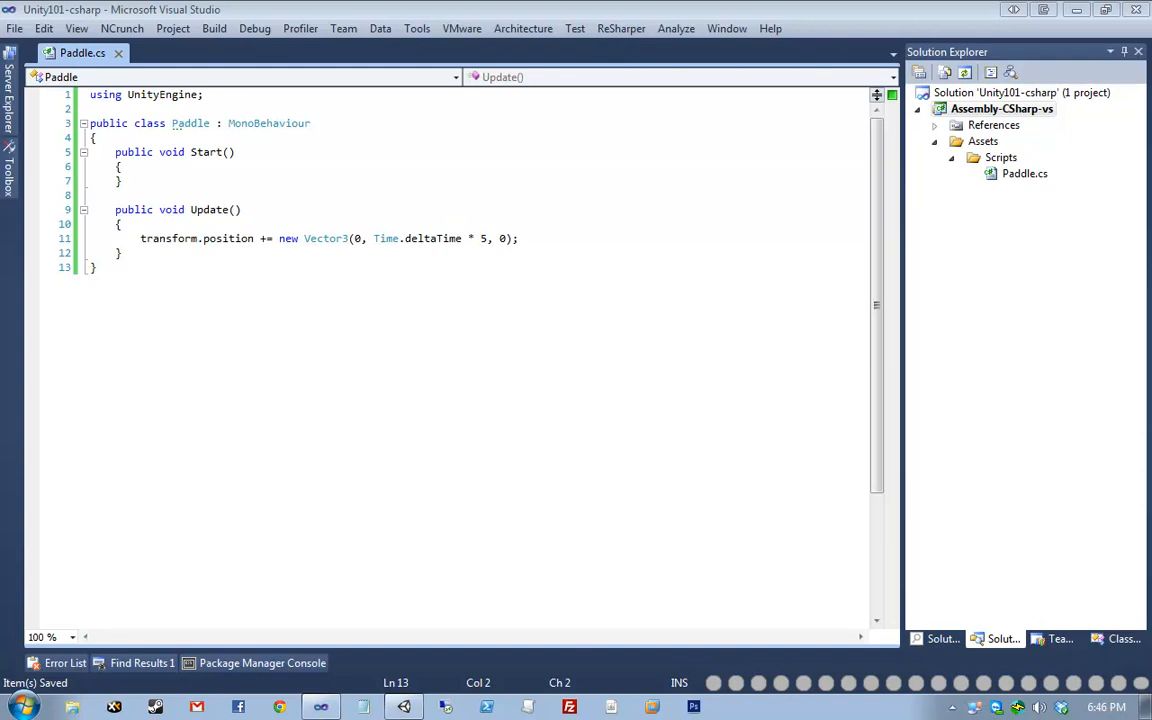
{"action": "left_click", "coordinate": [324, 96]}
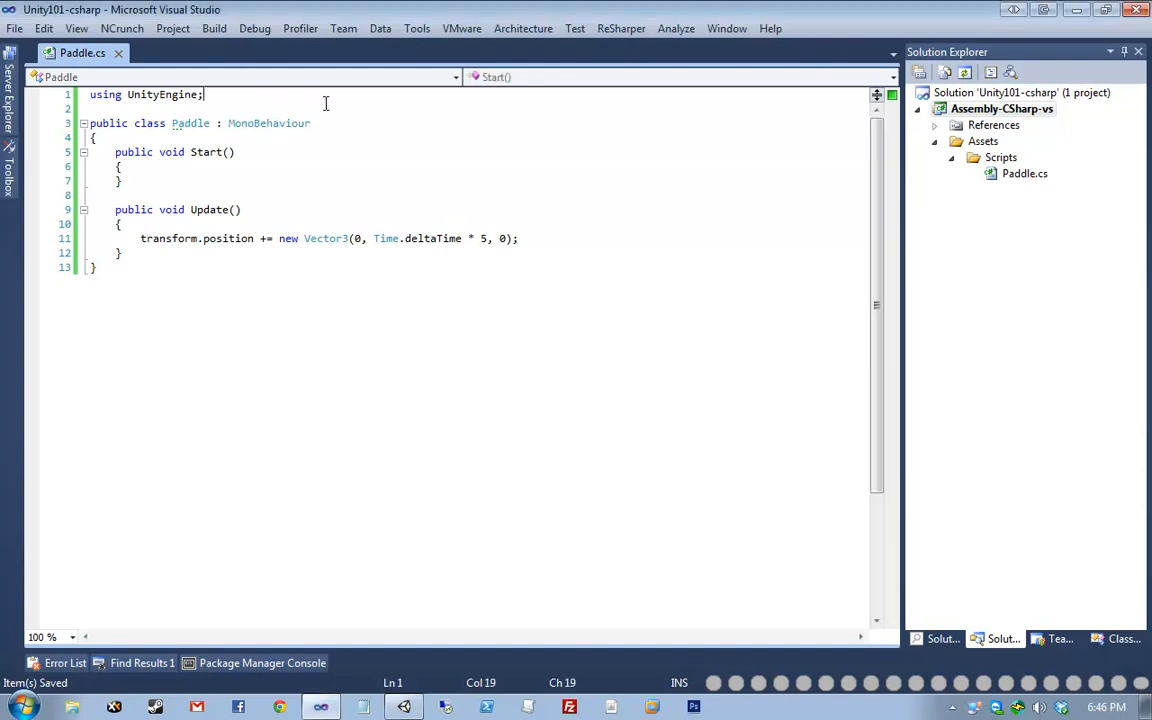
{"action": "key", "text": "Return"}
{"action": "key", "text": "Return"}
{"action": "type", "text": "enum "}
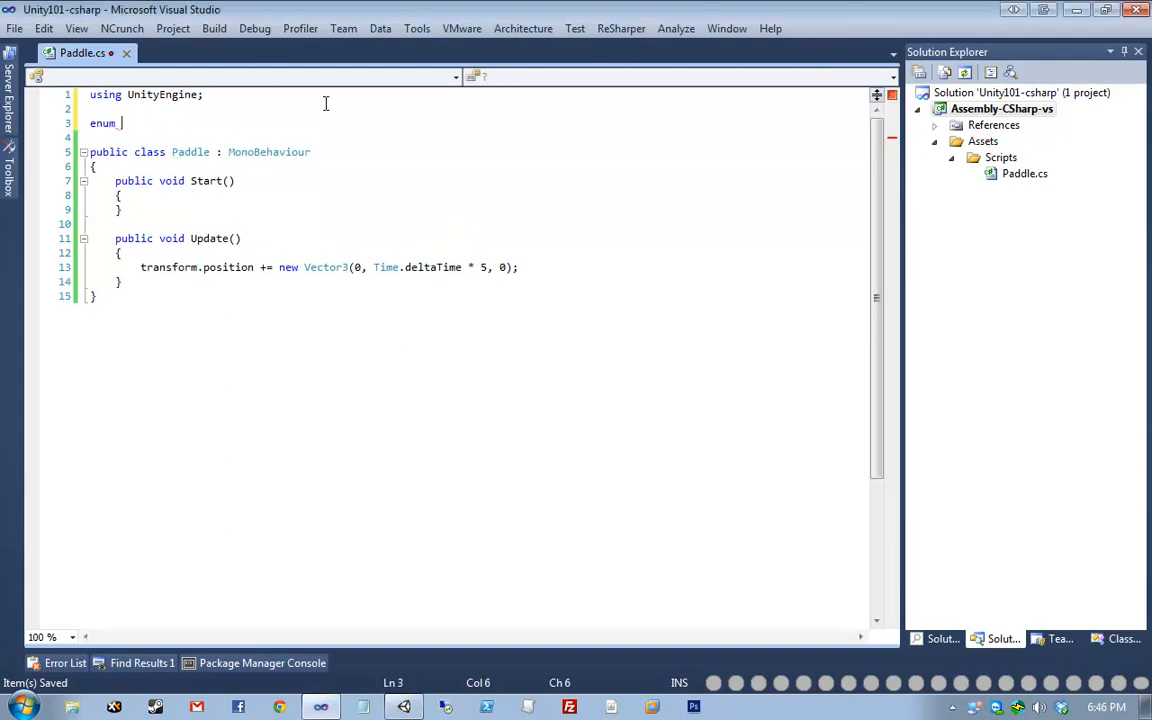
{"action": "type", "text": "PaddleDirection"}
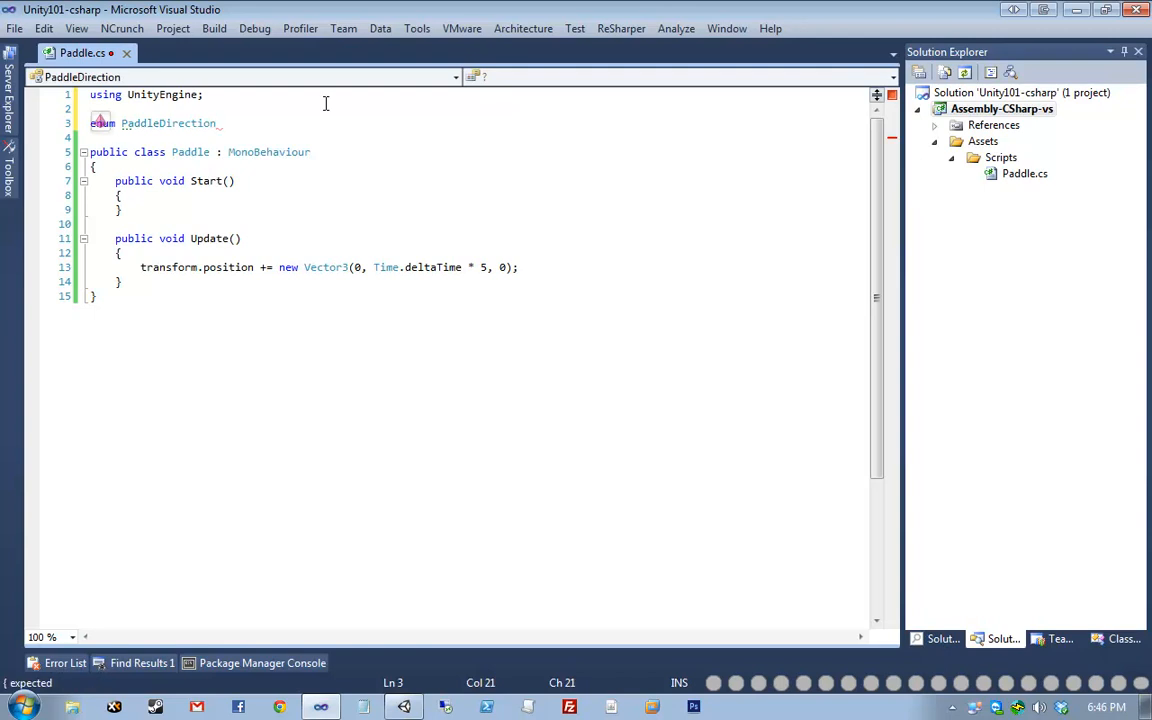
{"action": "key", "text": "ctrl+shift+Left"}
{"action": "key", "text": "ctrl+c"}
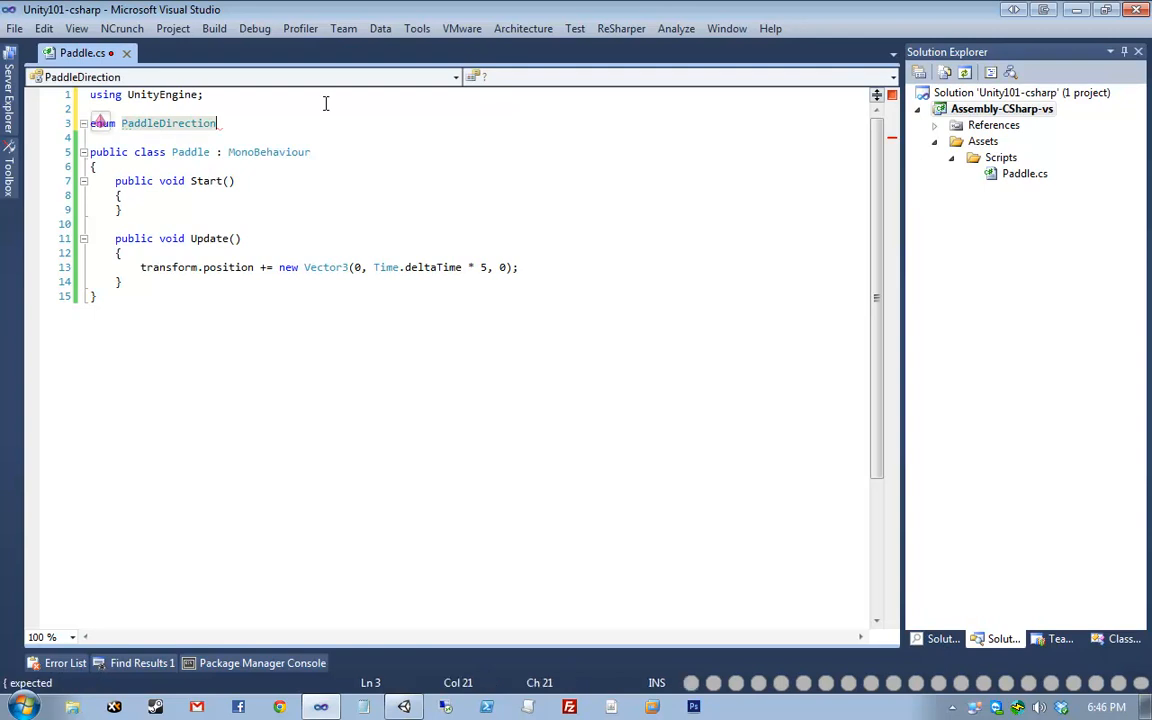
{"action": "key", "text": "BackSpace"}
{"action": "key", "text": "ctrl+v"}
{"action": "key", "text": "Return"}
{"action": "type", "text": "{"}
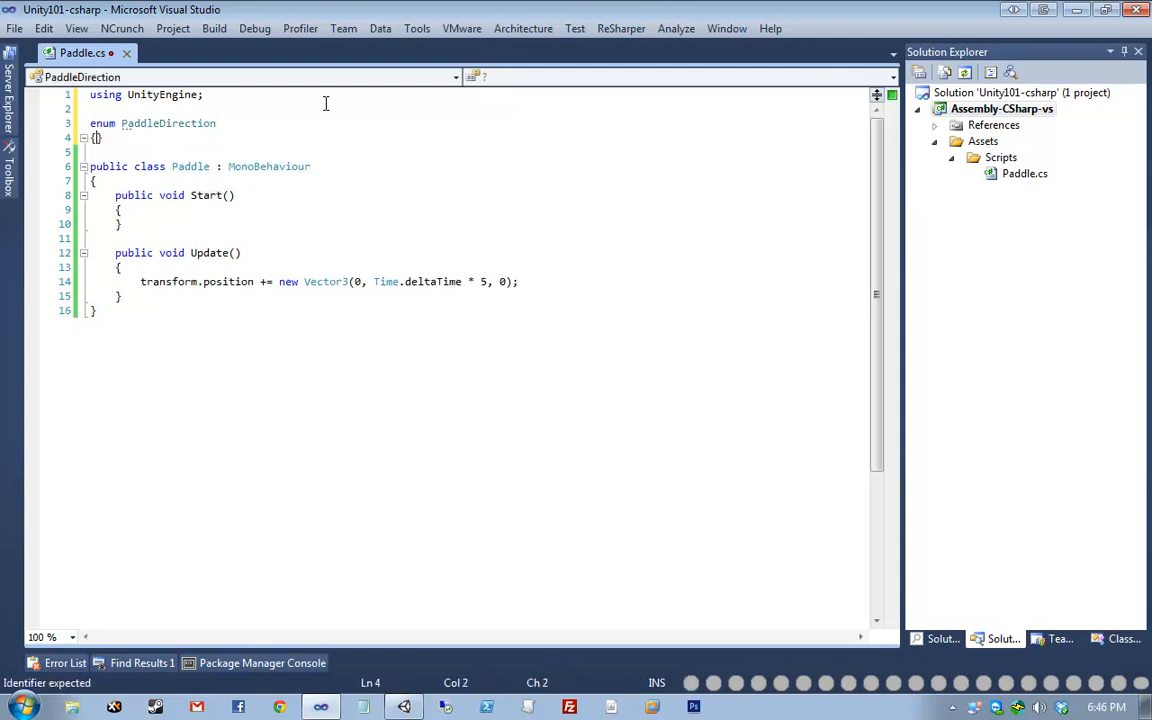
{"action": "key", "text": "Return"}
{"action": "type", "text": "Up,"}
{"action": "key", "text": "Return"}
{"action": "type", "text": "Down"}
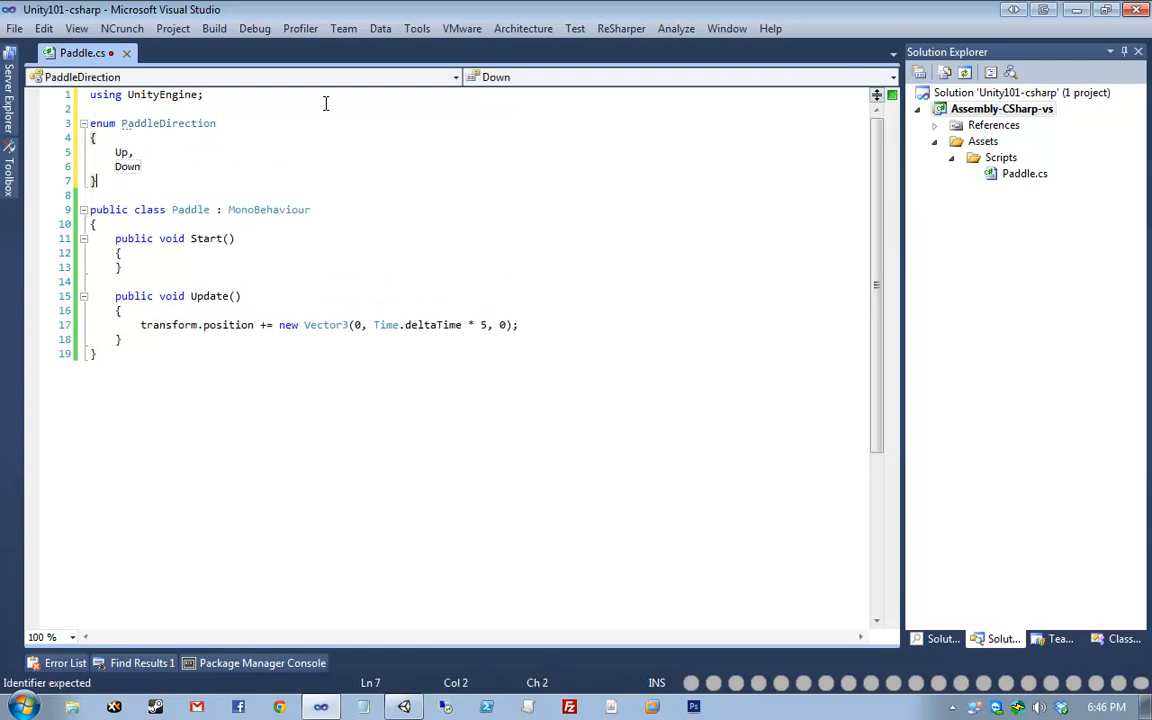
{"action": "key", "text": "Down"}
- Add an enum PaddleSide with Left and Right, and save
{"action": "key", "text": "Return"}
{"action": "key", "text": "Return"}
{"action": "type", "text": "enum PA"}
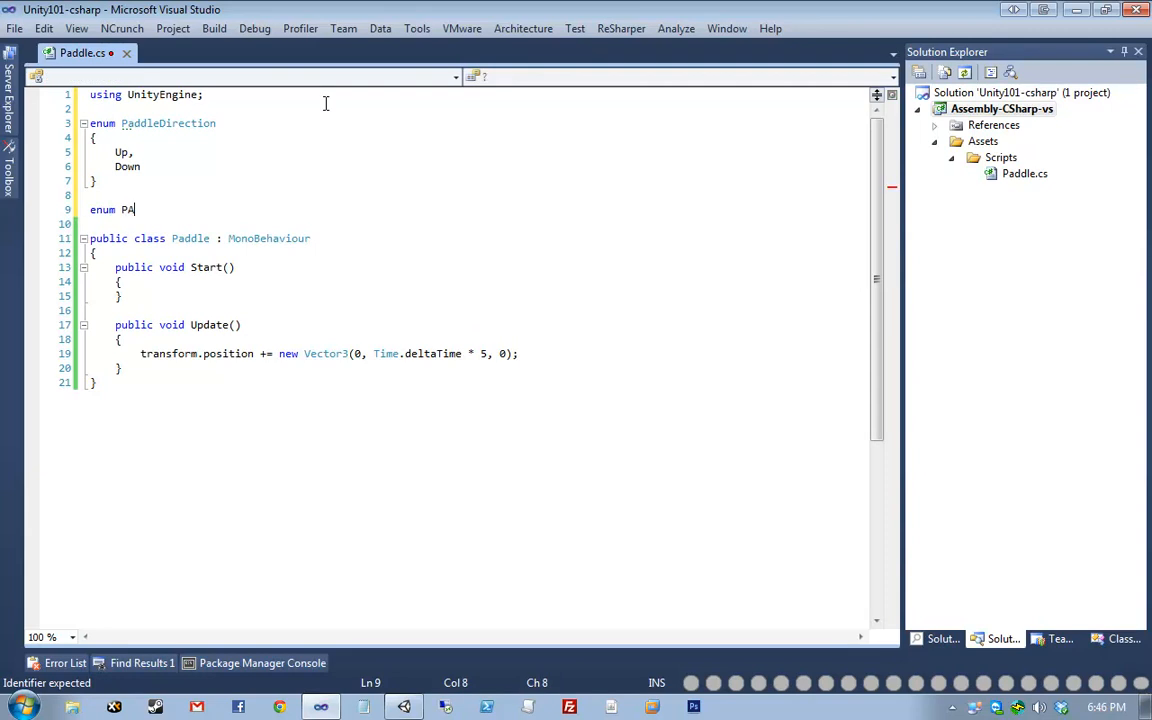
{"action": "type", "text": "ddleS"}
{"action": "type", "text": "PAd"}
{"action": "key", "text": "BackSpace"}
{"action": "key", "text": "BackSpace"}
{"action": "key", "text": "BackSpace"}
{"action": "type", "text": "PaddleSide"}
{"action": "key", "text": "Return"}
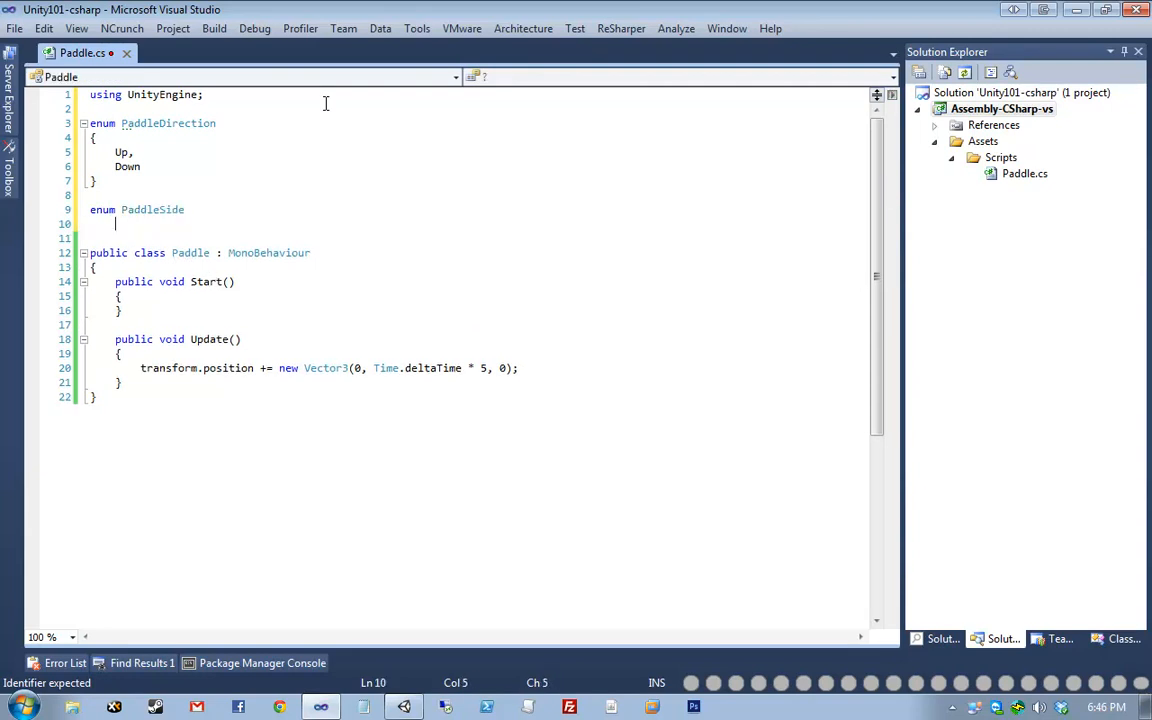
{"action": "type", "text": "{"}
{"action": "key", "text": "Return"}
{"action": "type", "text": "Left,"}
{"action": "key", "text": "Return"}
{"action": "type", "text": "Right"}
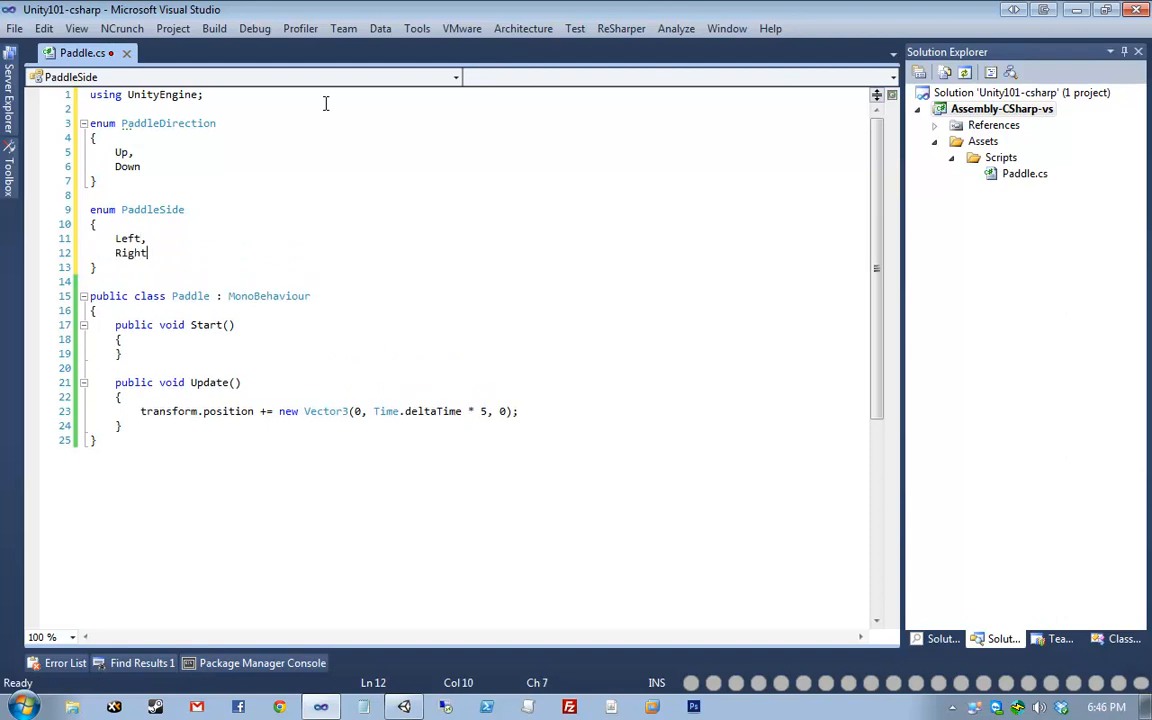
{"action": "key", "text": "ctrl+s"}
- Delete the Start and Update methods from the Paddle class and save
{"action": "key", "text": "Down"}
{"action": "key", "text": "Down"}
{"action": "key", "text": "Down"}
{"action": "key", "text": "Down"}
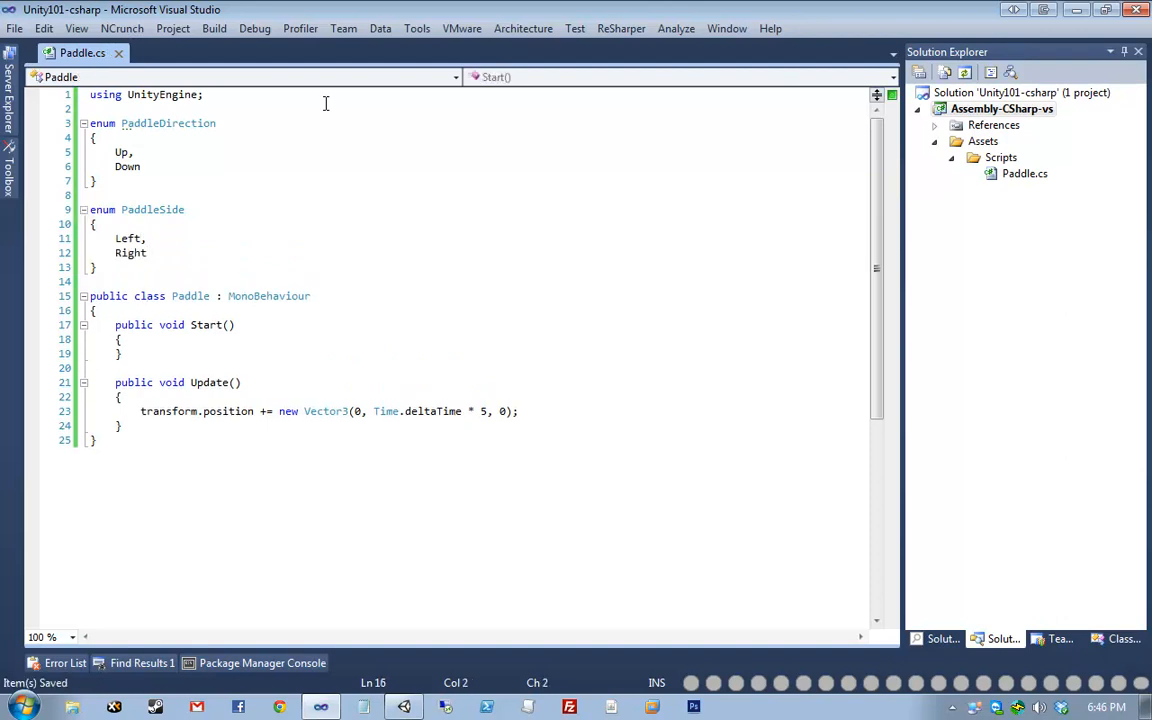
{"action": "key", "text": "Down"}
{"action": "key", "text": "Down"}
{"action": "key", "text": "Up"}
{"action": "key", "text": "ctrl+x"}
{"action": "key", "text": "ctrl+x"}
{"action": "key", "text": "ctrl+x"}
{"action": "key", "text": "ctrl+x"}
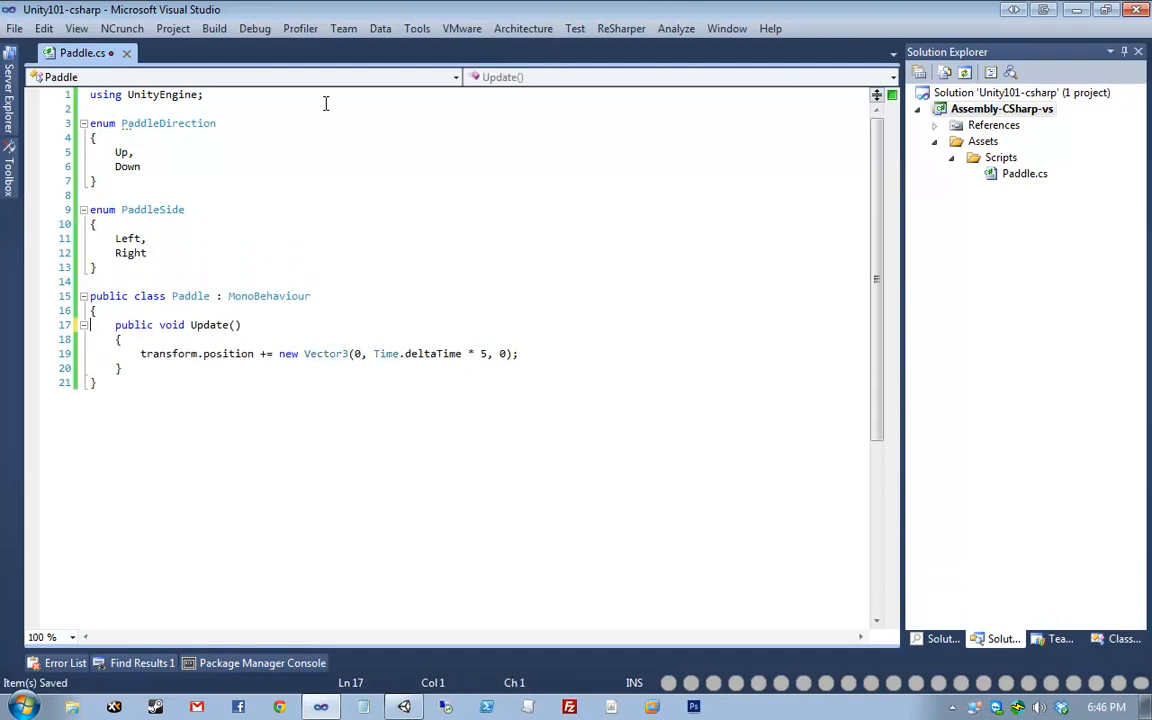
{"action": "key", "text": "ctrl+x"}
{"action": "key", "text": "ctrl+x"}
{"action": "key", "text": "ctrl+x"}
{"action": "key", "text": "ctrl+x"}
{"action": "key", "text": "ctrl+s"}
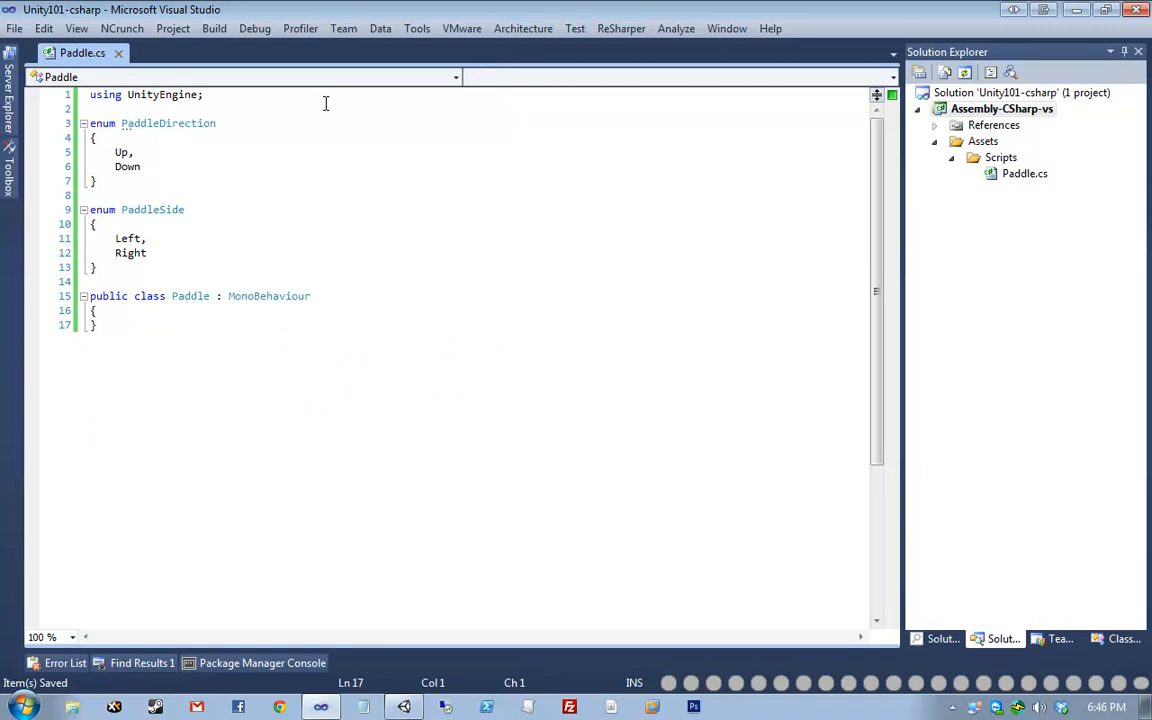
- Add a private void Move(PaddleDirection direction) method to the Paddle class
{"action": "key", "text": "ctrl+Return"}
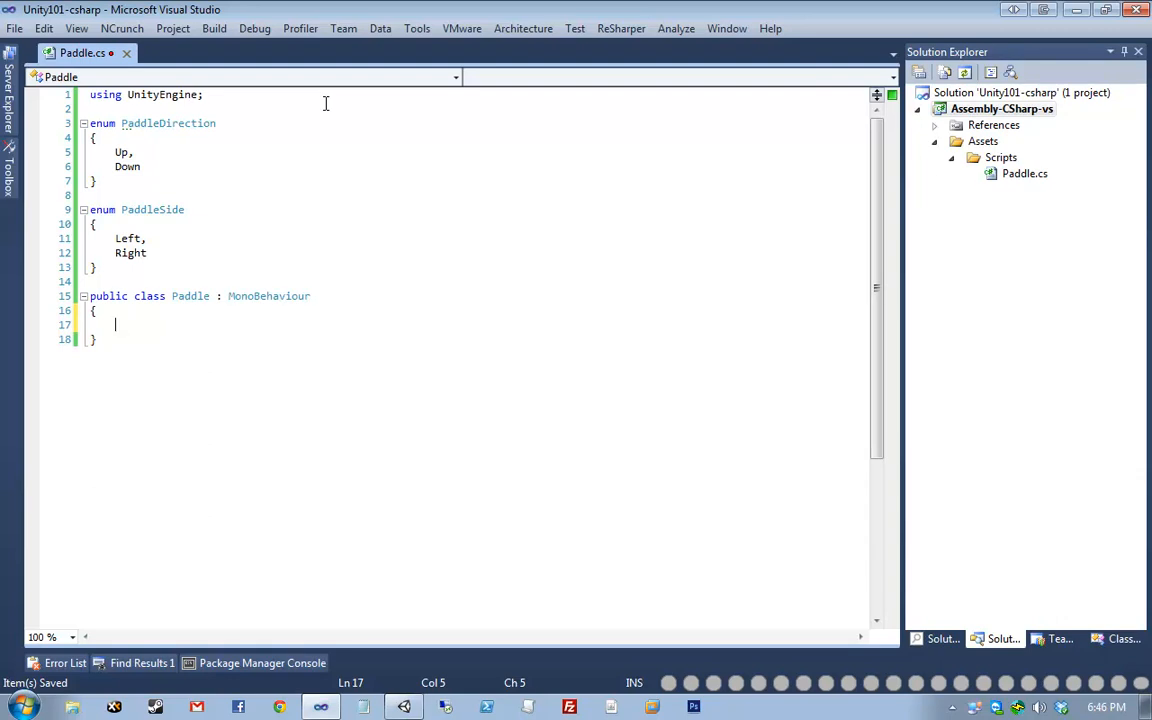
{"action": "type", "text": "private void Move(Paddled"}
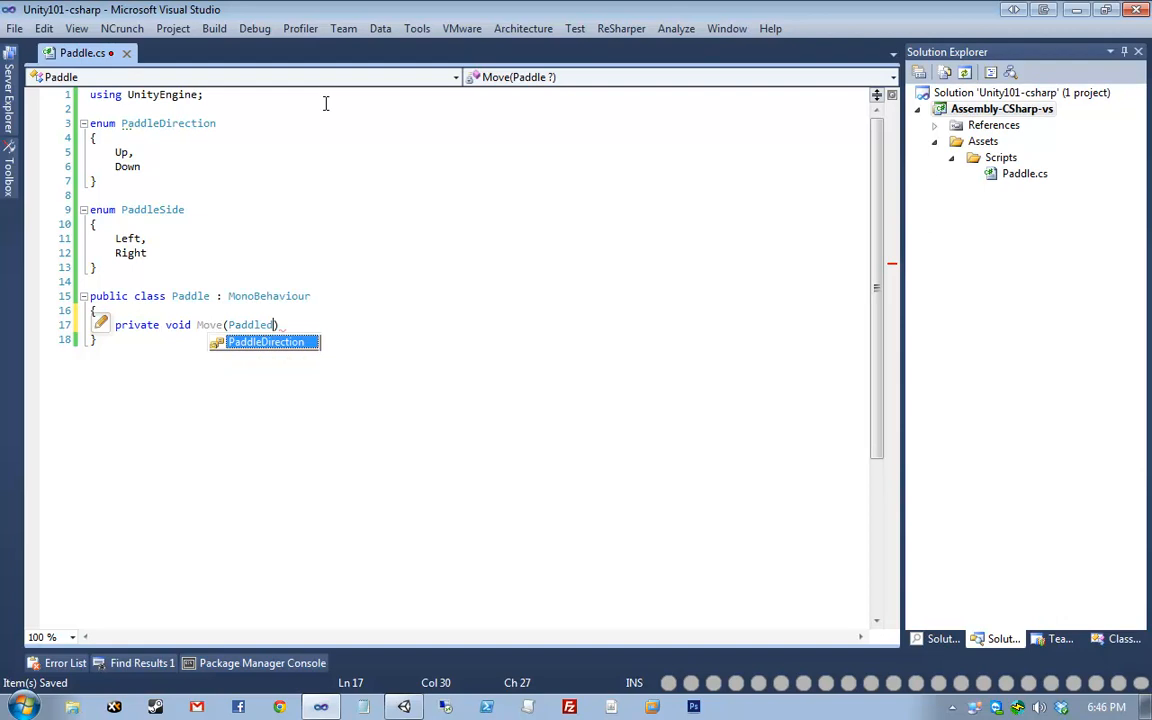
{"action": "type", "text": "irection"}
{"action": "key", "text": "ctrl+BackSpace"}
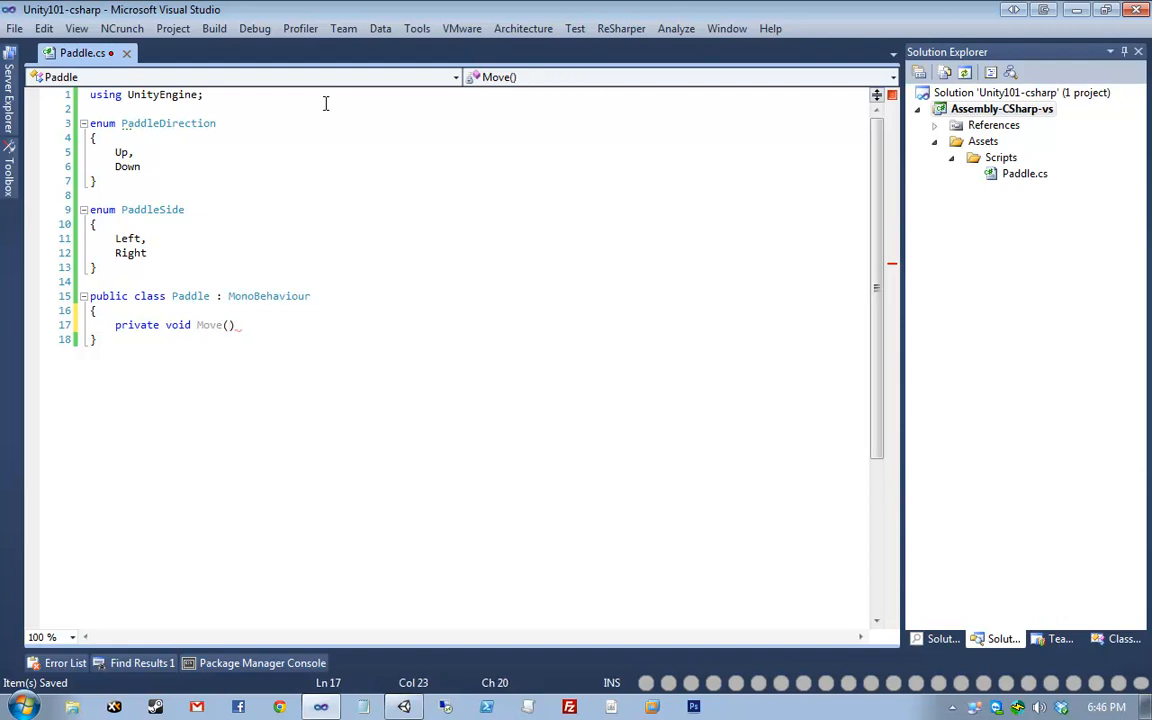
{"action": "type", "text": "PaddleDirection "}
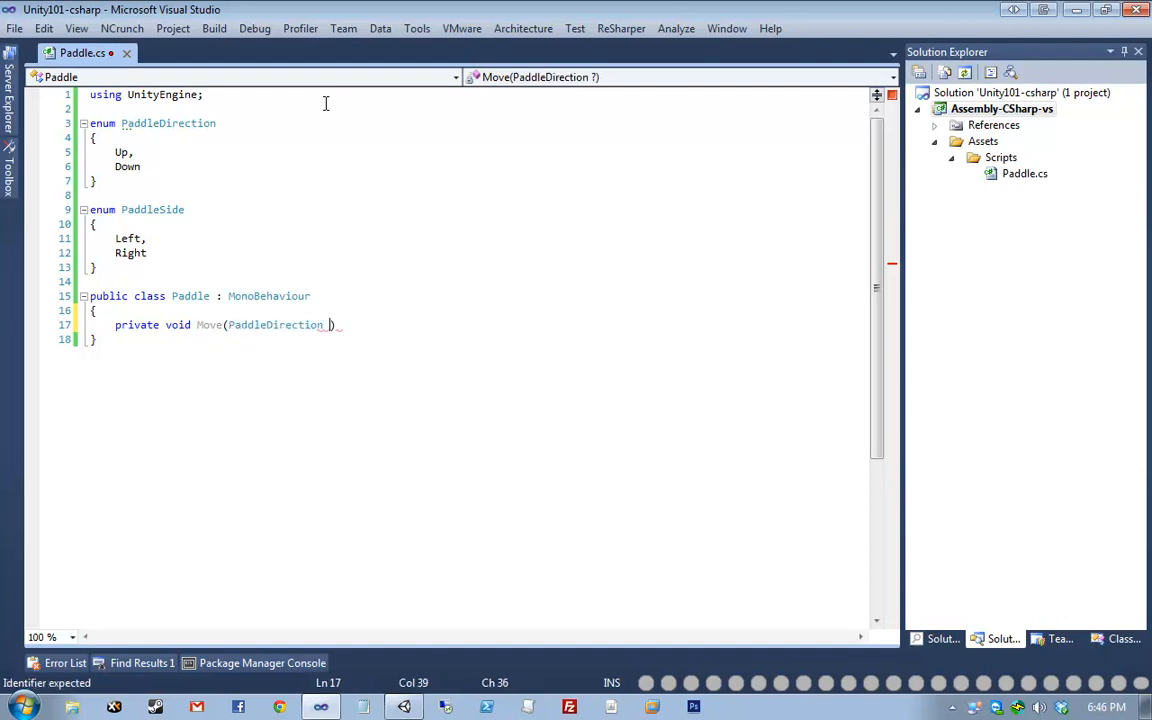
{"action": "type", "text": "direction"}
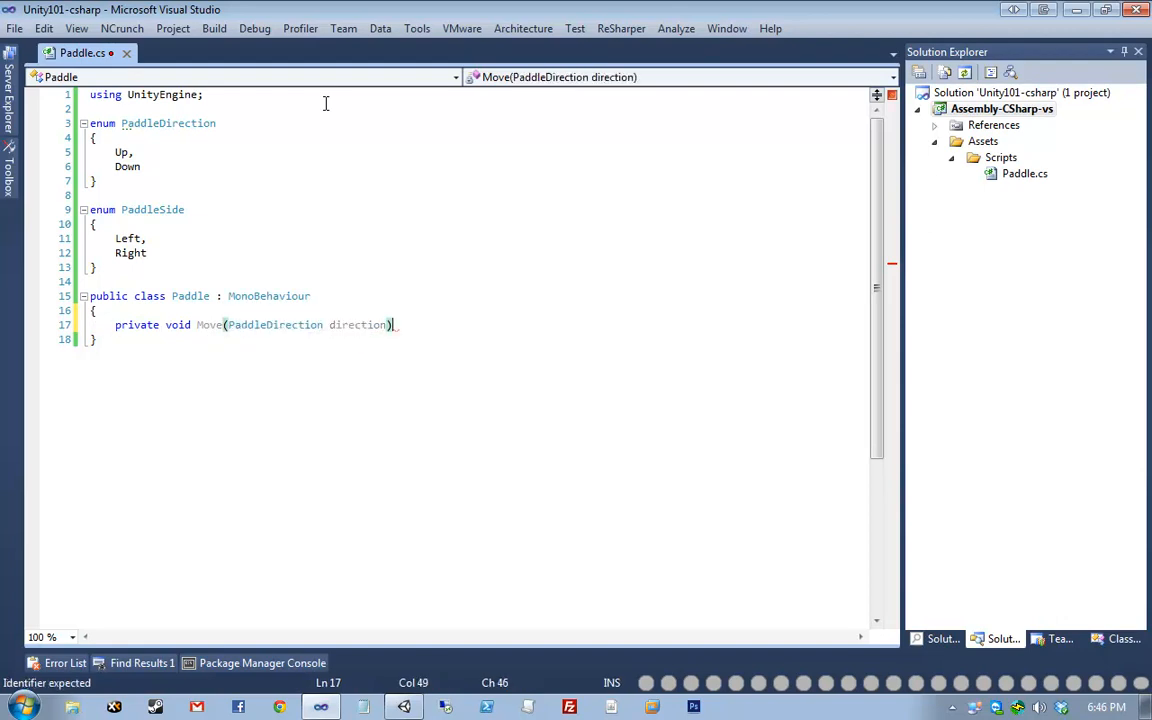
{"action": "key", "text": "End"}
{"action": "key", "text": "Return"}
{"action": "type", "text": "{"}
{"action": "key", "text": "Return"}
{"action": "key", "text": "ctrl+s"}
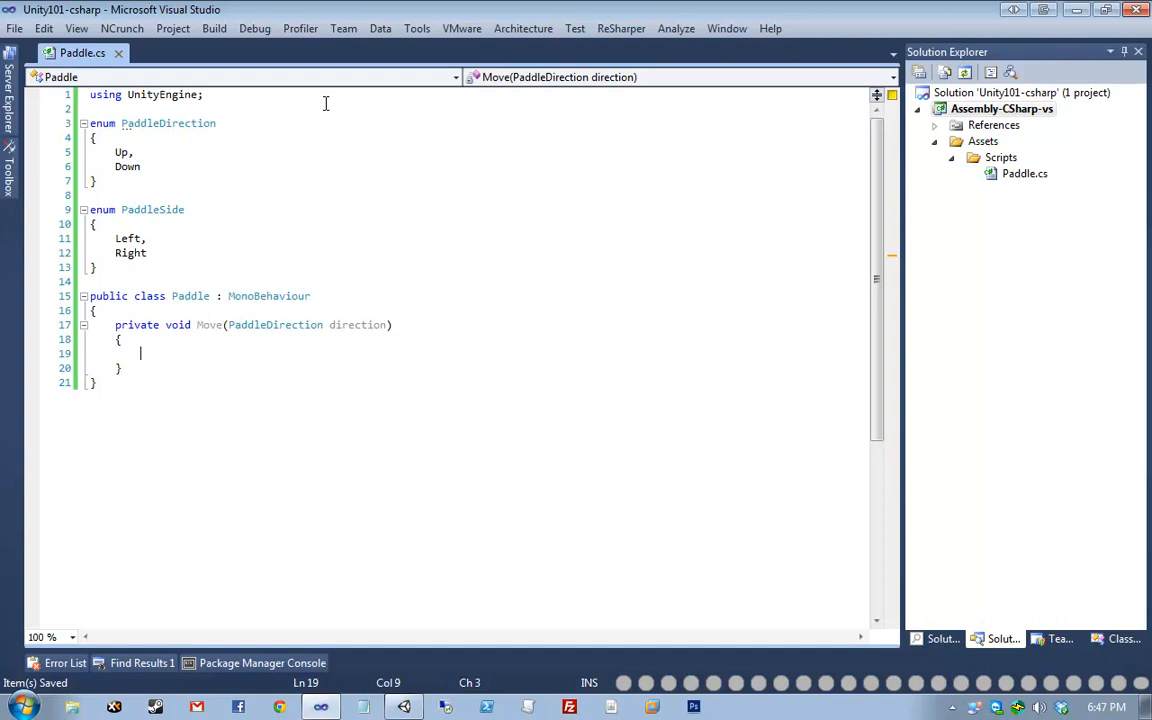
- Compute the delta as (direction == PaddleDirection.Up ? 1 : -1) * Time.deltaTime * 2
{"action": "type", "text": "var "}
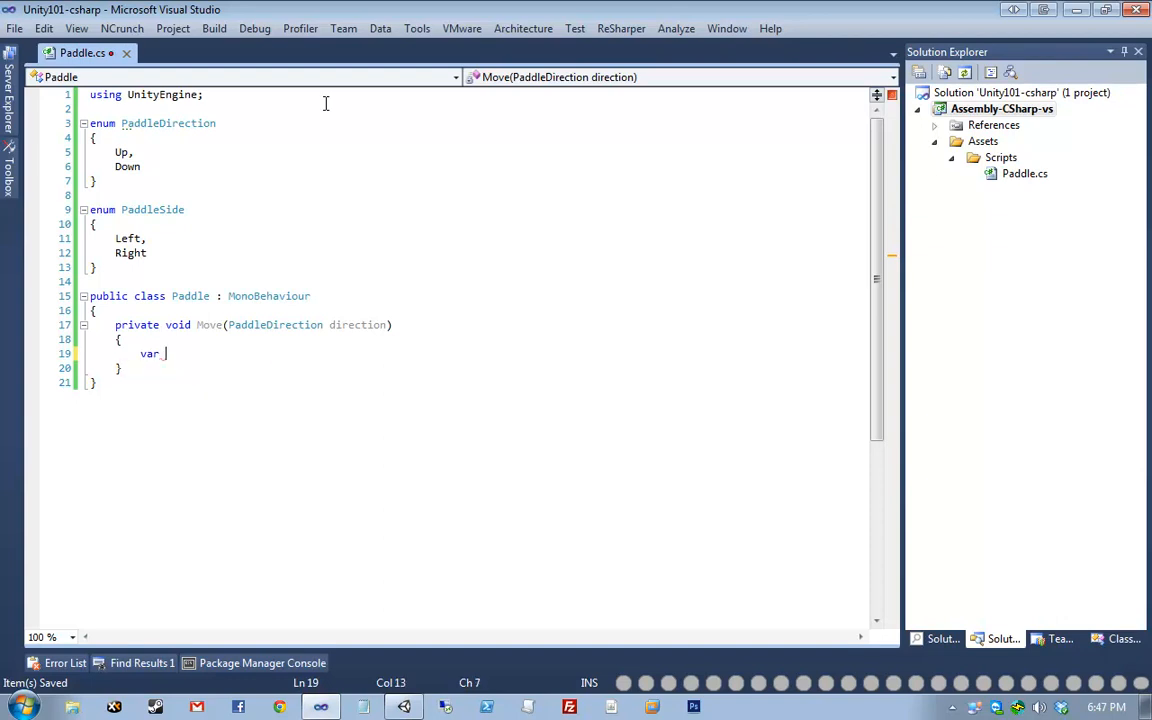
{"action": "type", "text": "movemenetDelta = (dir"}
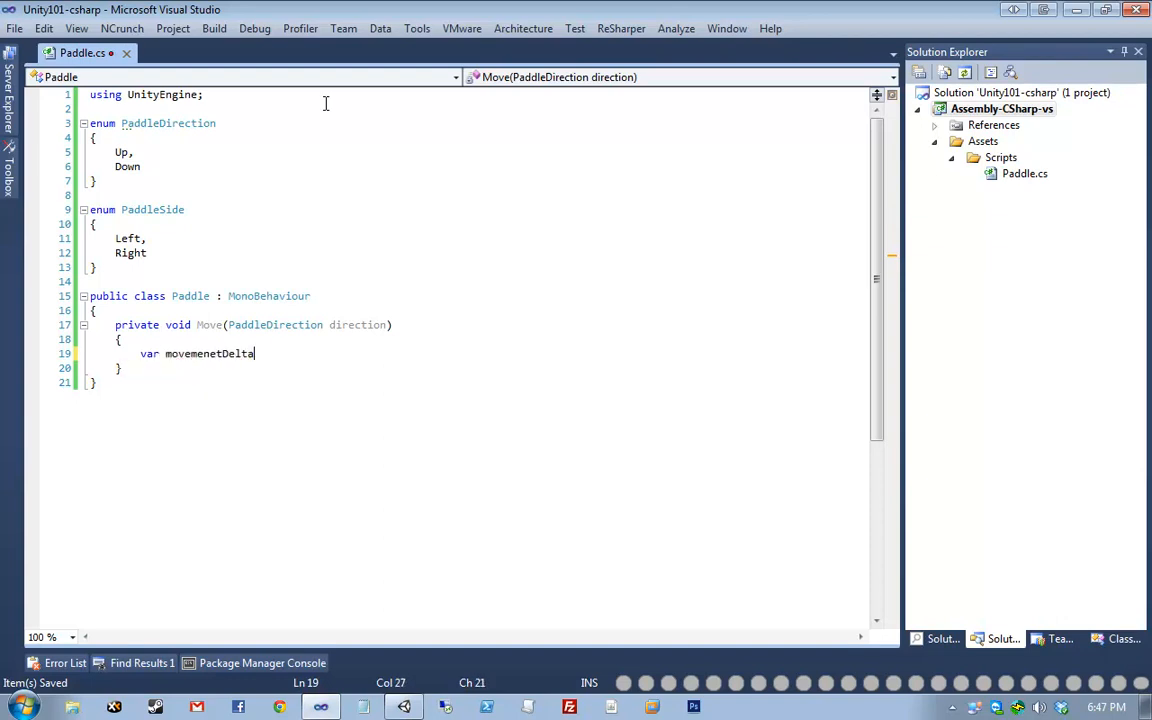
{"action": "key", "text": "BackSpace"}
{"action": "key", "text": "BackSpace"}
{"action": "type", "text": "irection =="}
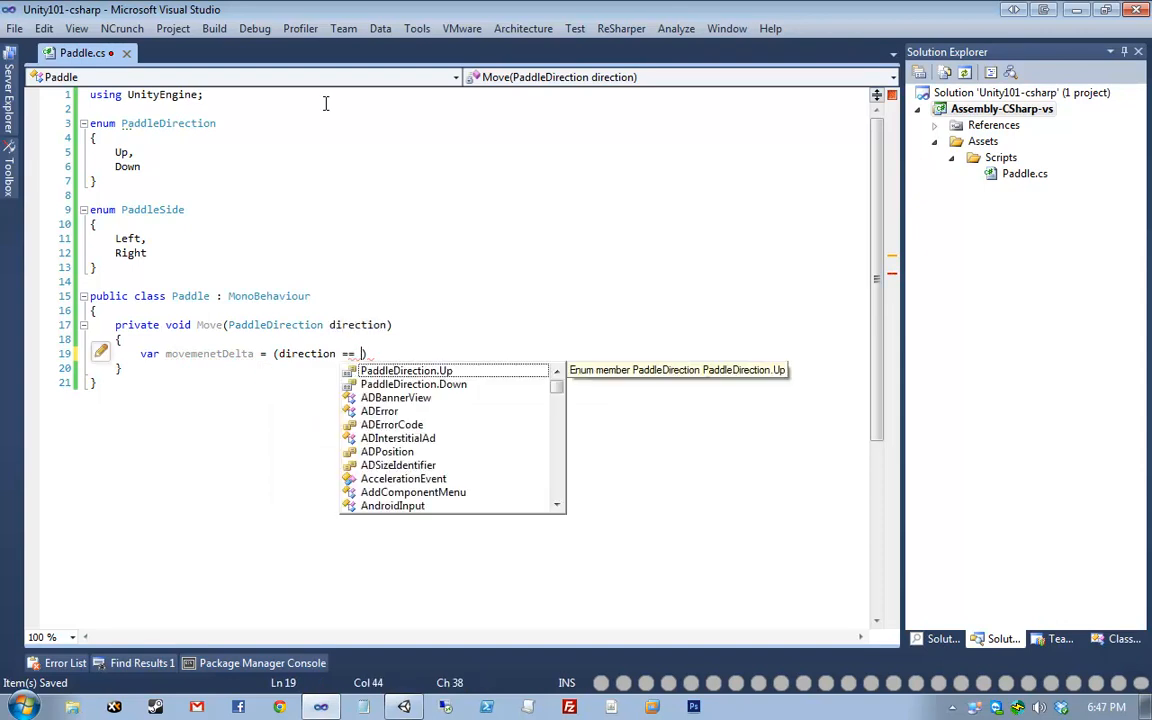
{"action": "key", "text": "Tab"}
{"action": "type", "text": "? 1 : -1) "}
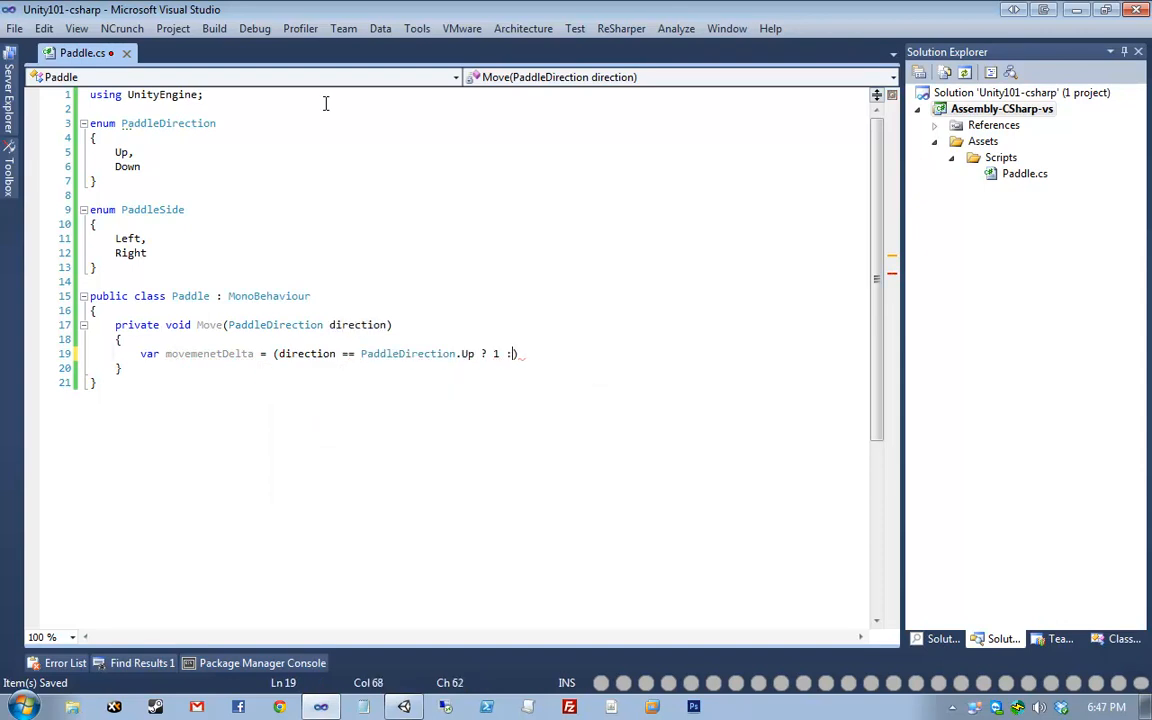
{"action": "type", "text": "* Time.deltaTime * 2;"}
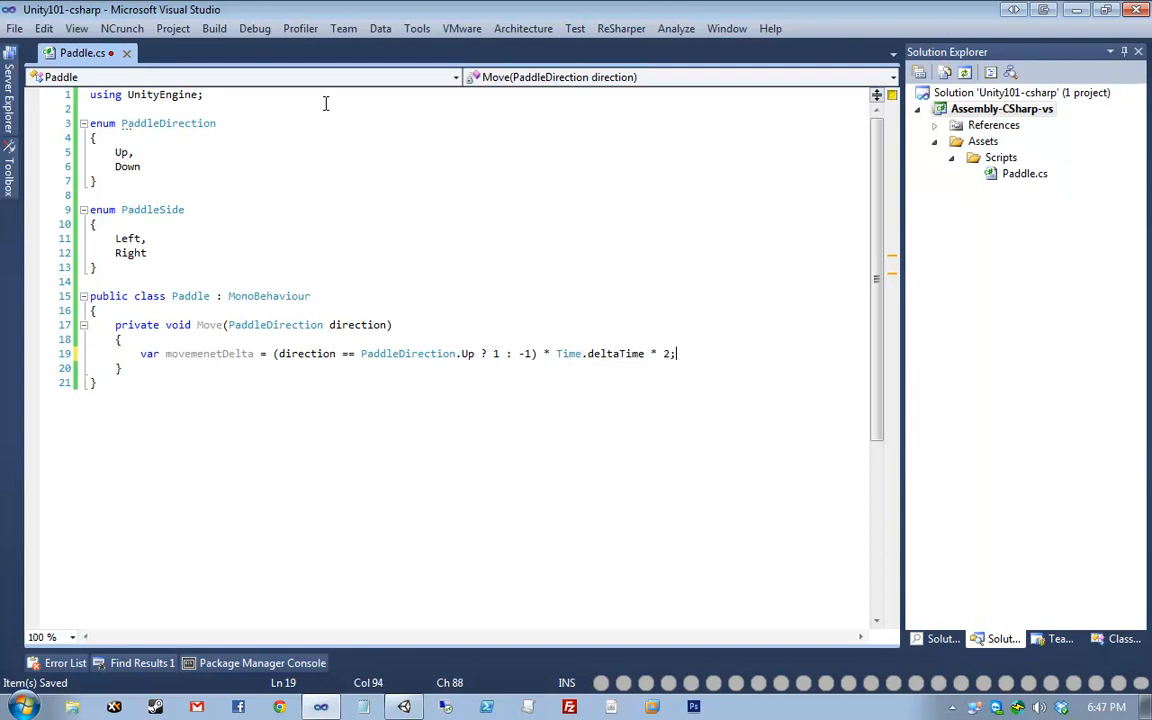
{"action": "key", "text": "ctrl+s"}
- Fix the misspelled variable name movemenetDelta to movementDelta and save Paddle.cs
{"action": "key", "text": "shift+Home"}
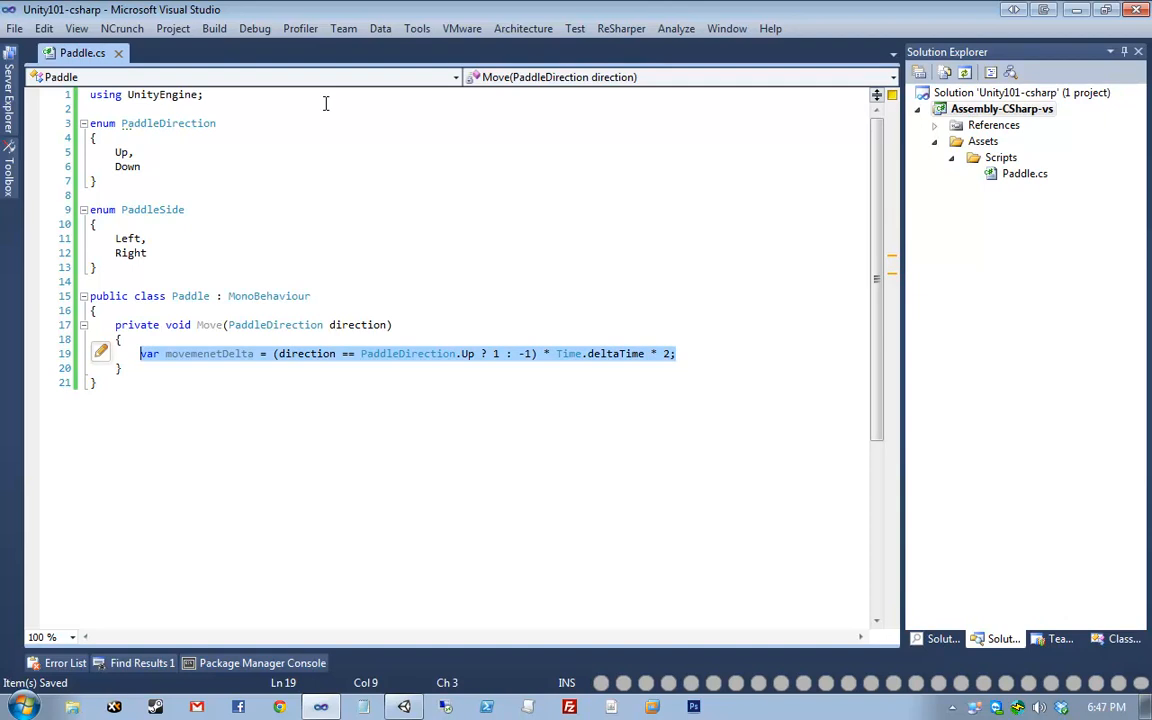
{"action": "key", "text": "Left"}
{"action": "key", "text": "ctrl+Right"}
{"action": "key", "text": "ctrl+Right"}
{"action": "key", "text": "ctrl+Right"}
{"action": "key", "text": "Left"}
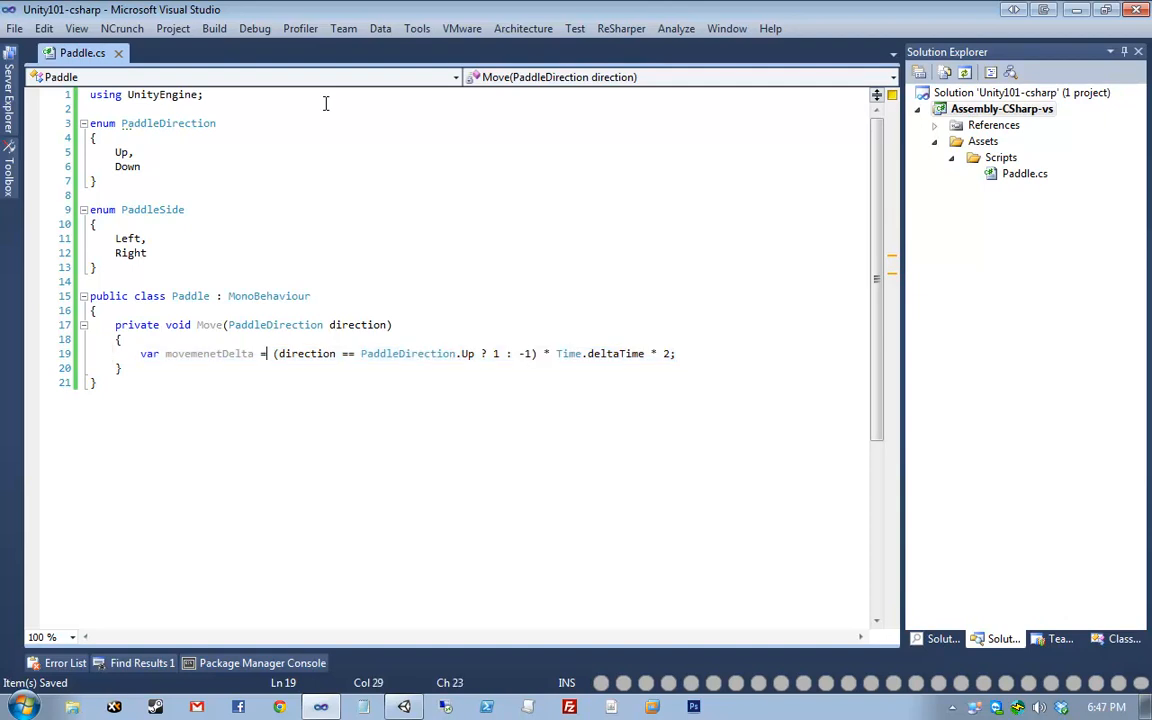
{"action": "key", "text": "Left"}
{"action": "key", "text": "Left"}
{"action": "key", "text": "ctrl+BackSpace"}
{"action": "type", "text": "movemen"}
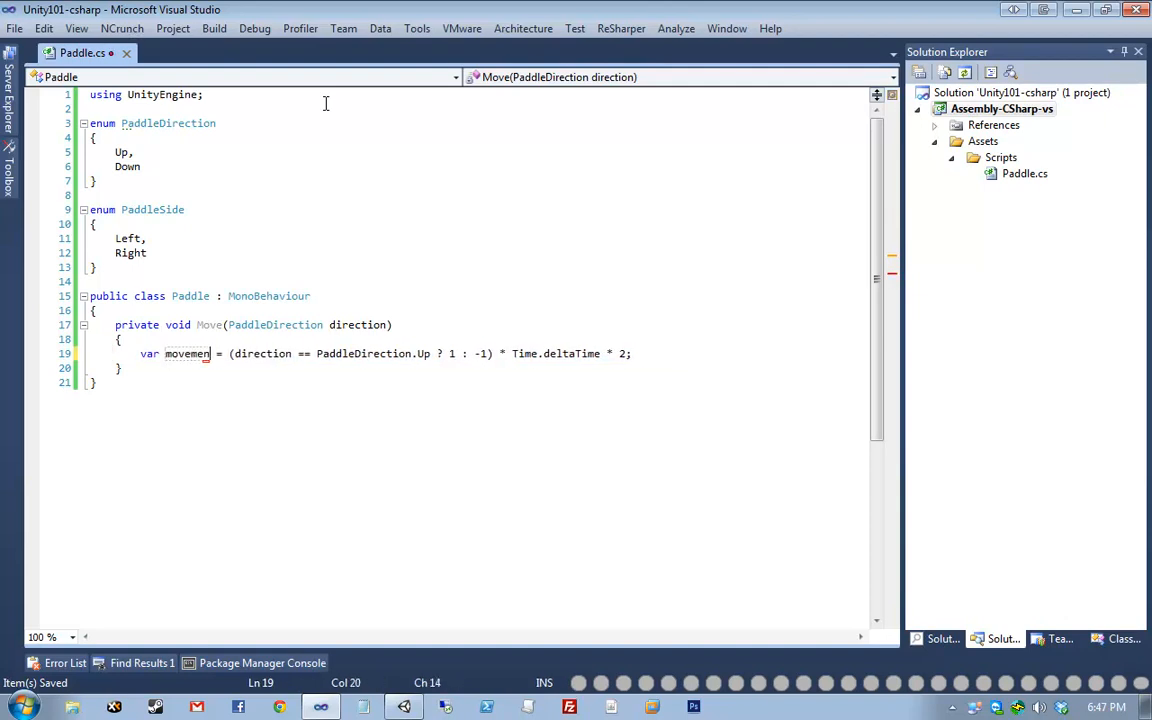
{"action": "type", "text": "tDelta"}
{"action": "key", "text": "End"}
{"action": "key", "text": "shift+Home"}
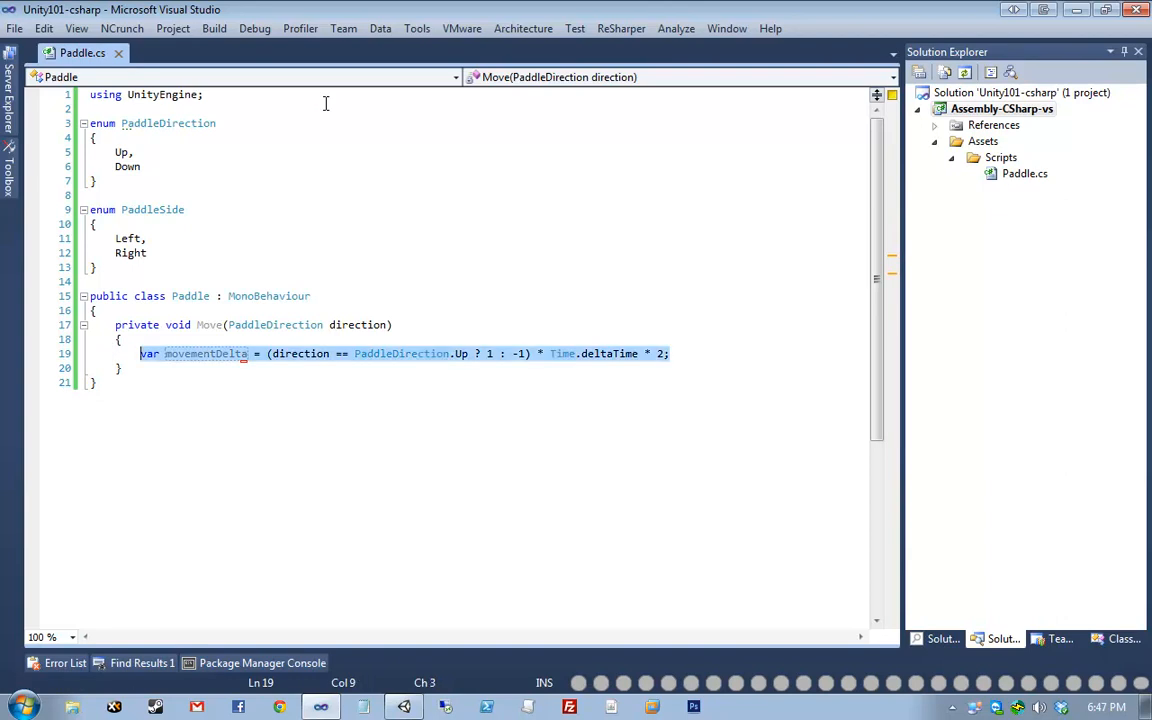
{"action": "key", "text": "ctrl+v"}
{"action": "key", "text": "ctrl+z"}
{"action": "key", "text": "ctrl+s"}
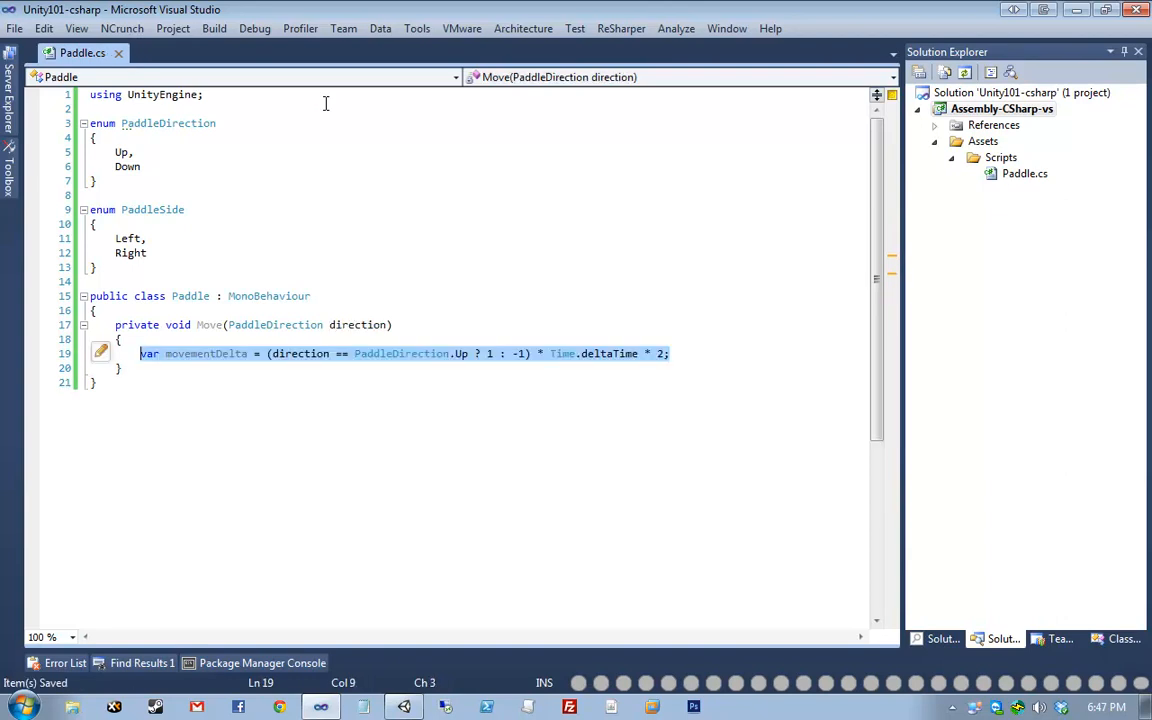
{"action": "left_click", "coordinate": [429, 381]}
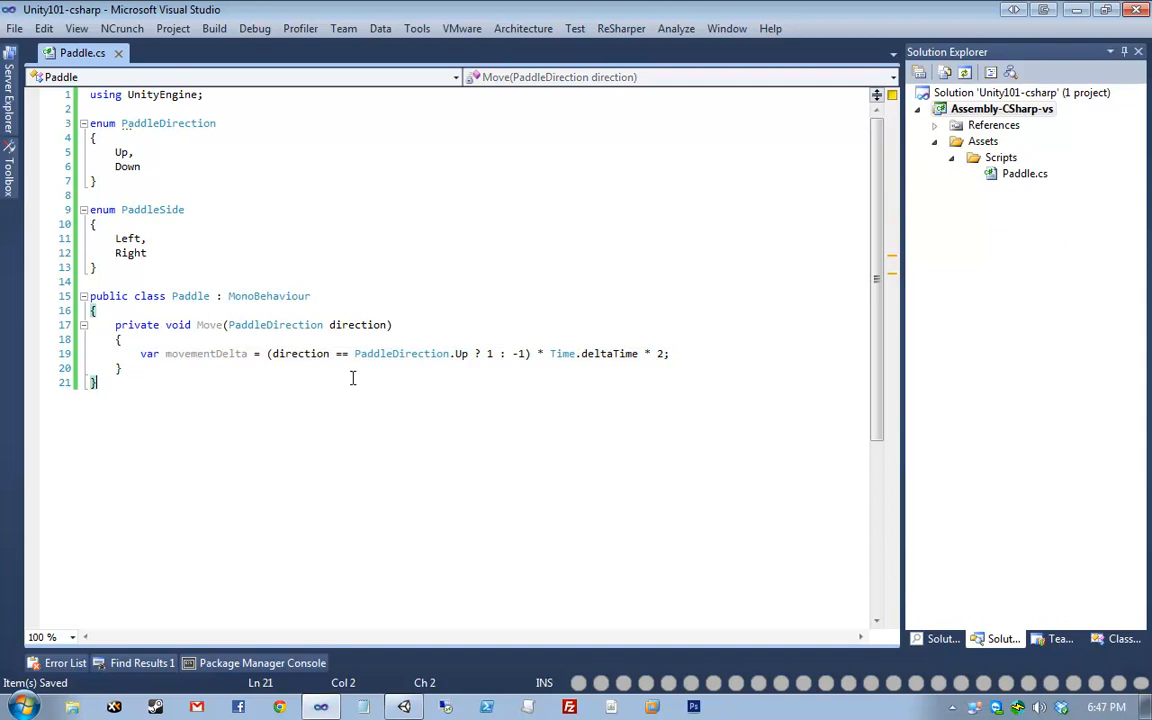
{"action": "left_click_drag", "start_coordinate": [266, 354], "coordinate": [535, 352]}
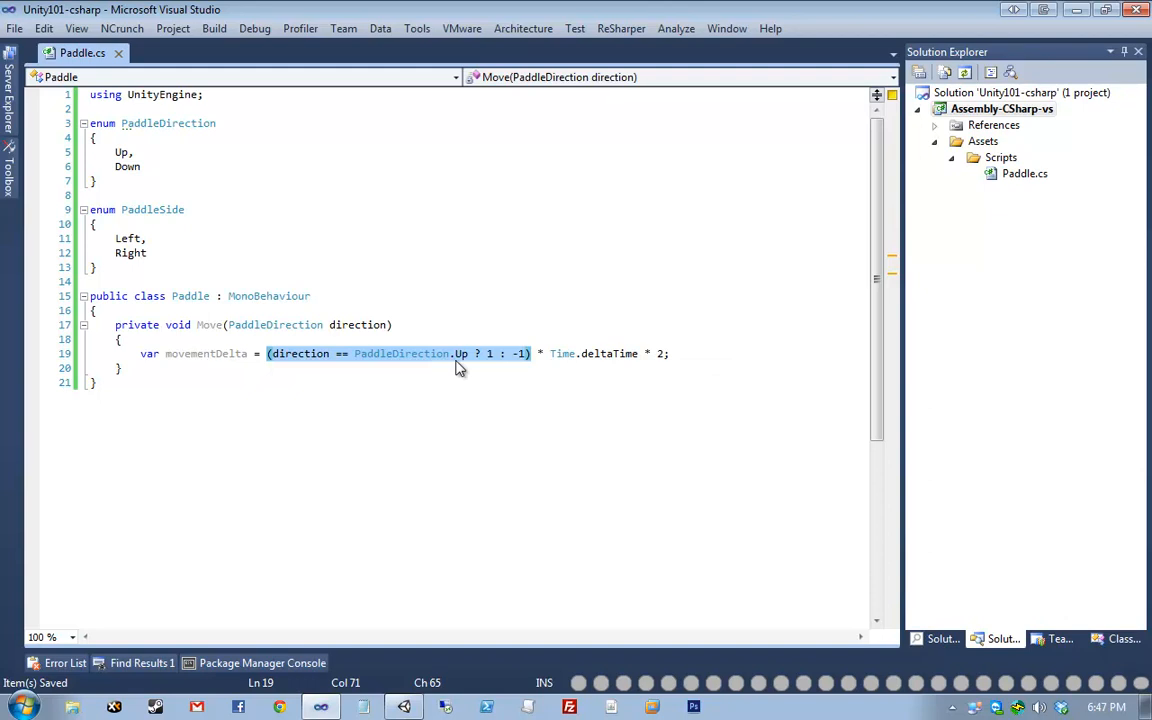
{"action": "left_click", "coordinate": [489, 356]}
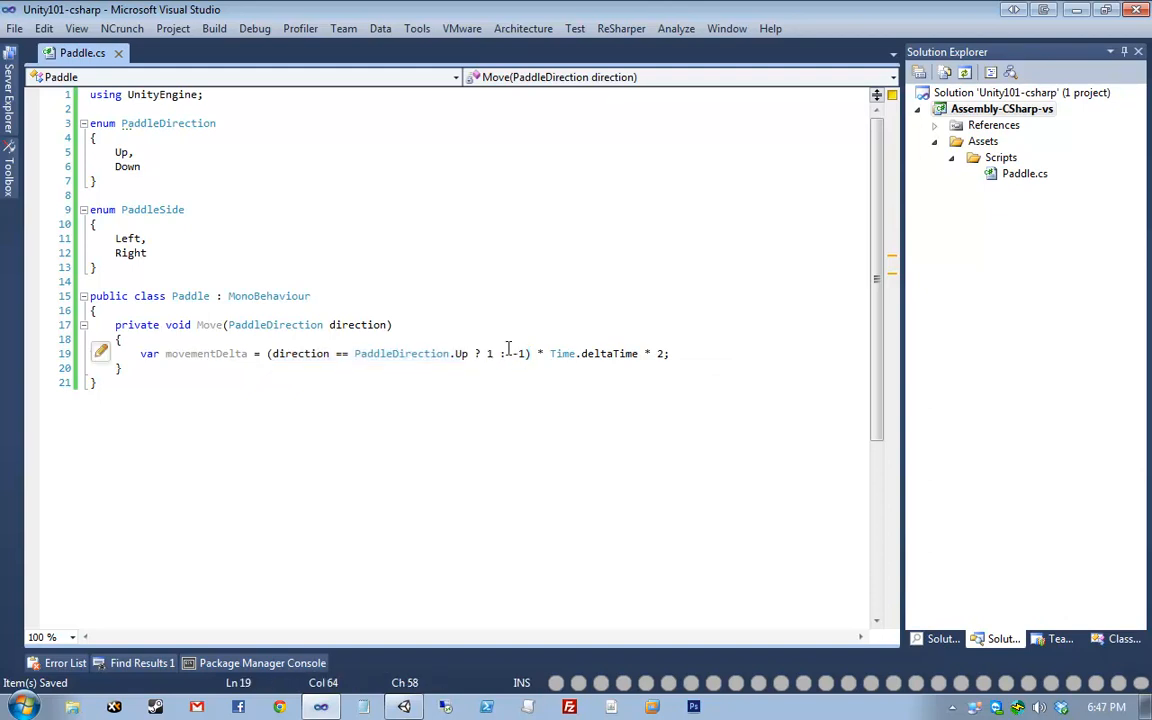
{"action": "left_click_drag", "start_coordinate": [512, 354], "coordinate": [528, 355]}
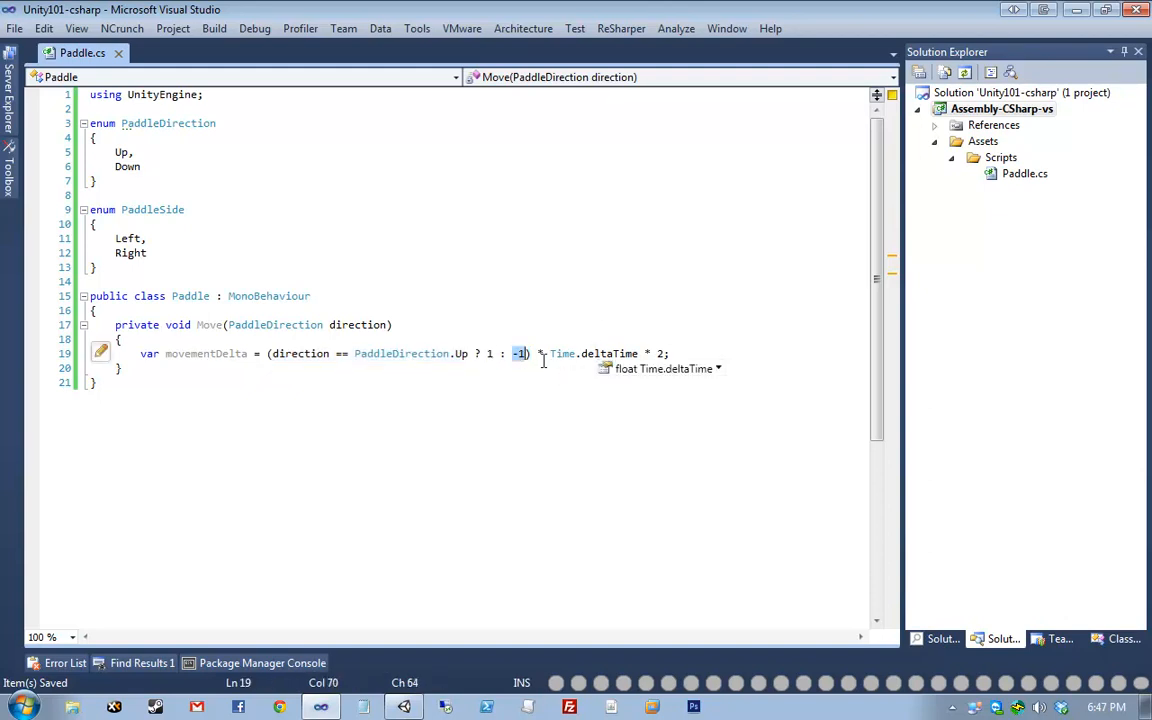
{"action": "left_click_drag", "start_coordinate": [549, 354], "coordinate": [638, 354]}
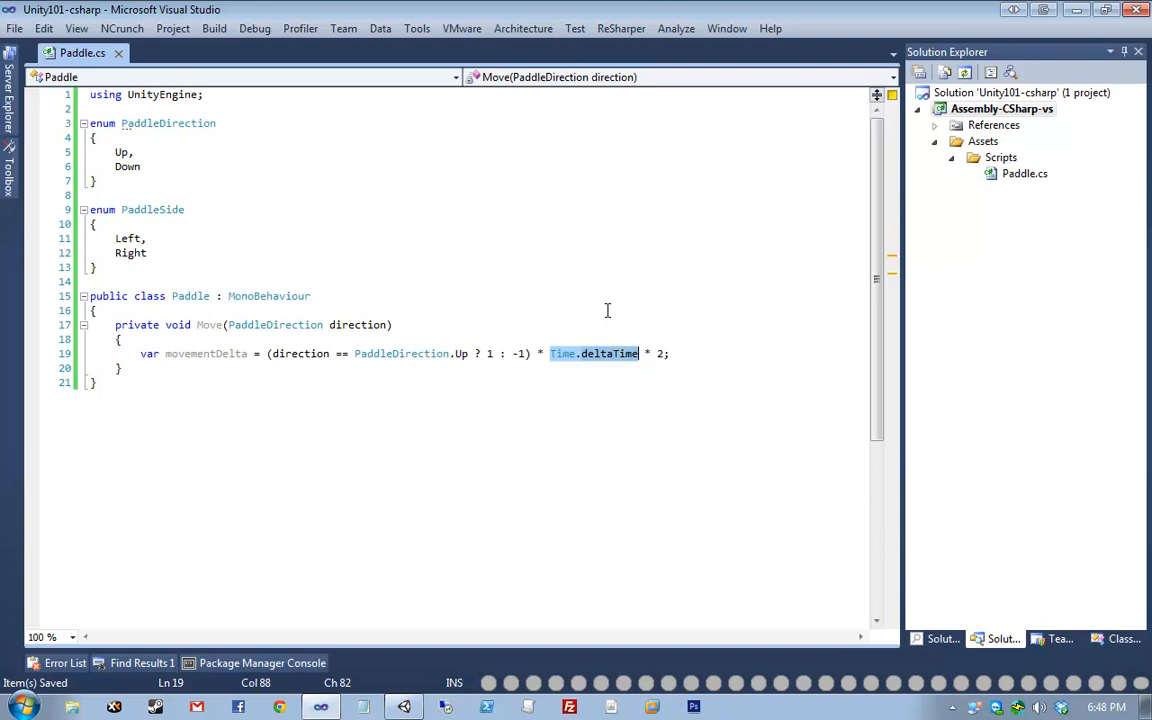
- Add var newY = movementDelta + transform.position.y; to Move, save, and return to Unity
{"action": "key", "text": "Return"}
{"action": "type", "text": "v"}
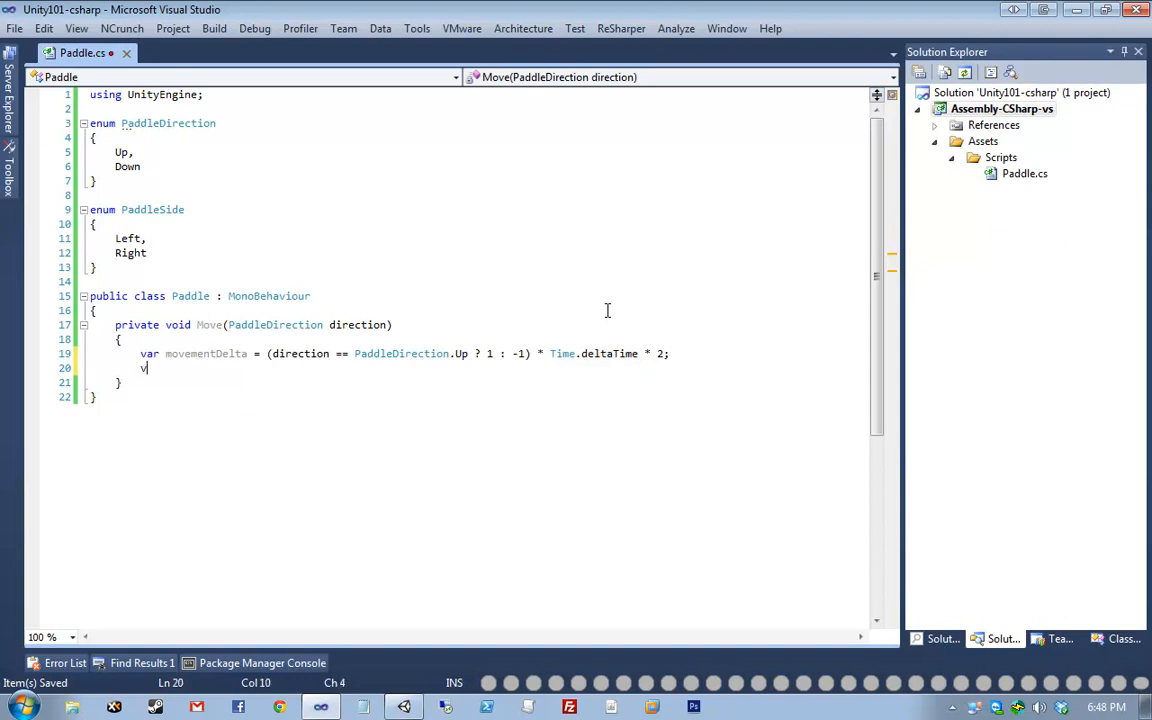
{"action": "type", "text": "ar newY "}
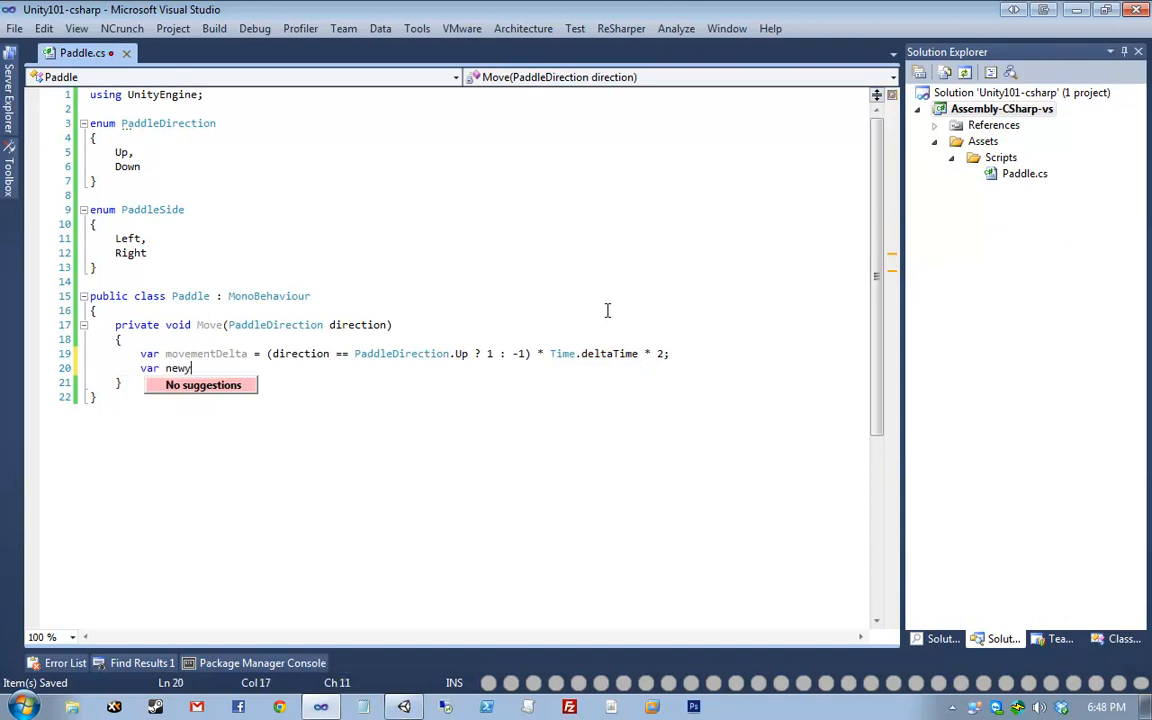
{"action": "type", "text": "= mo"}
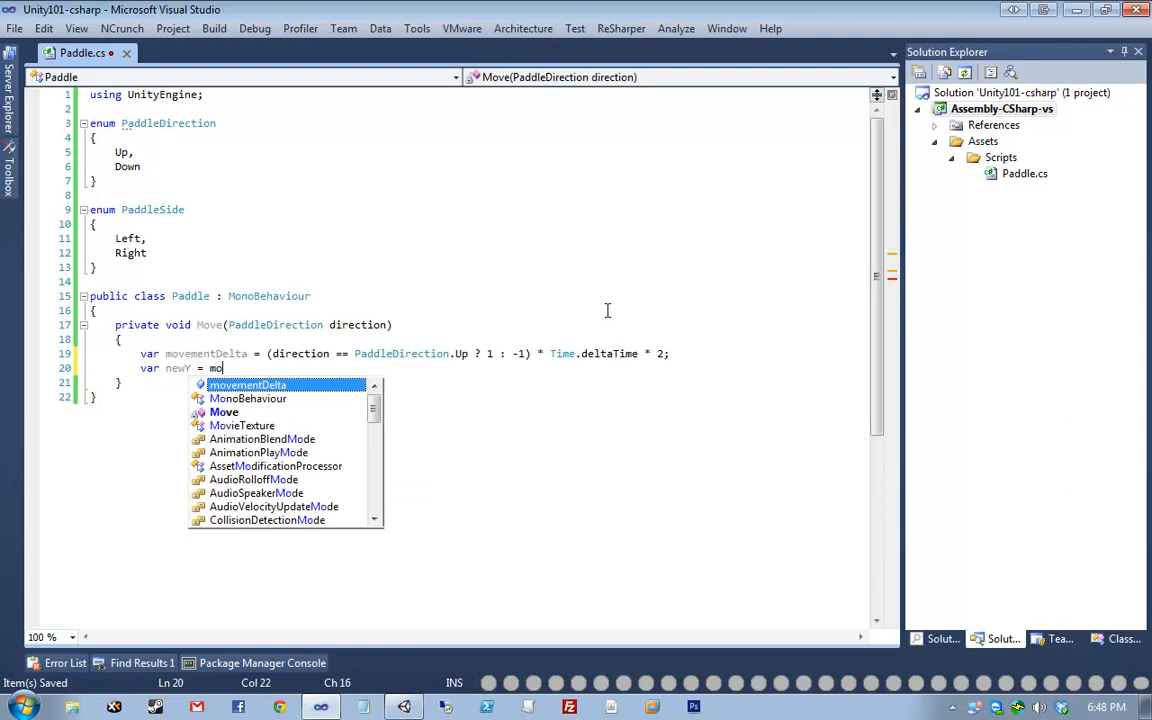
{"action": "type", "text": "vementDelta + transform.position.y;"}
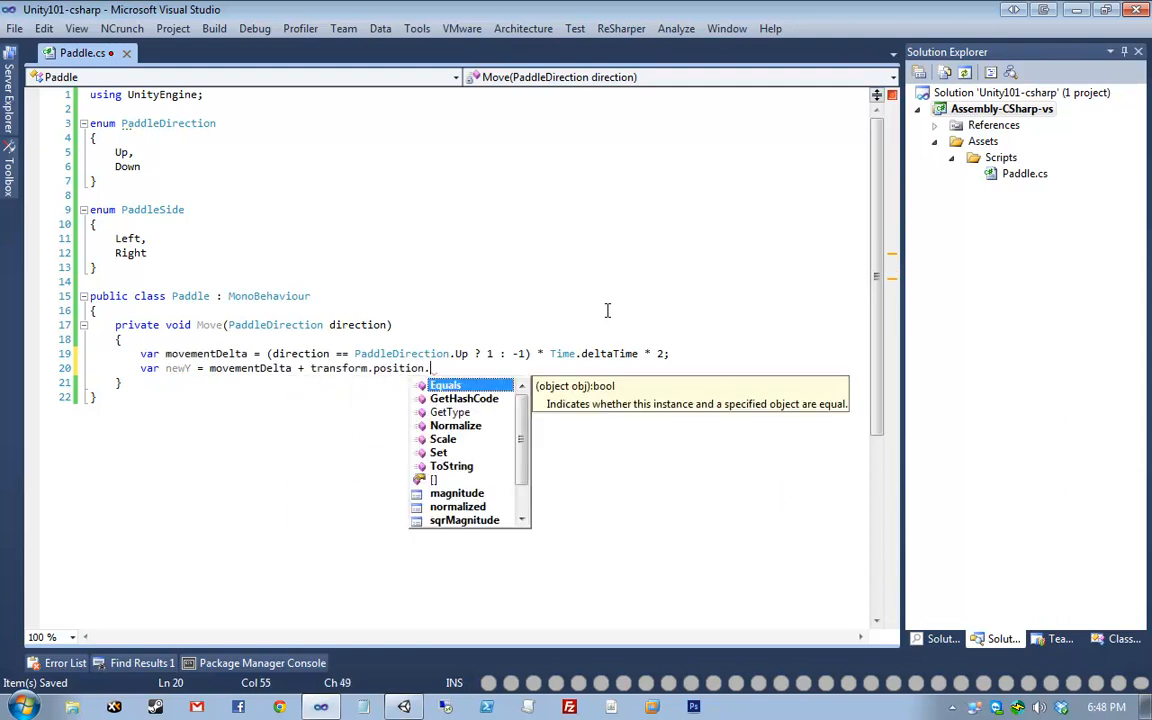
{"action": "key", "text": "ctrl+s"}
{"action": "key", "text": "Return"}
{"action": "key", "text": "Return"}
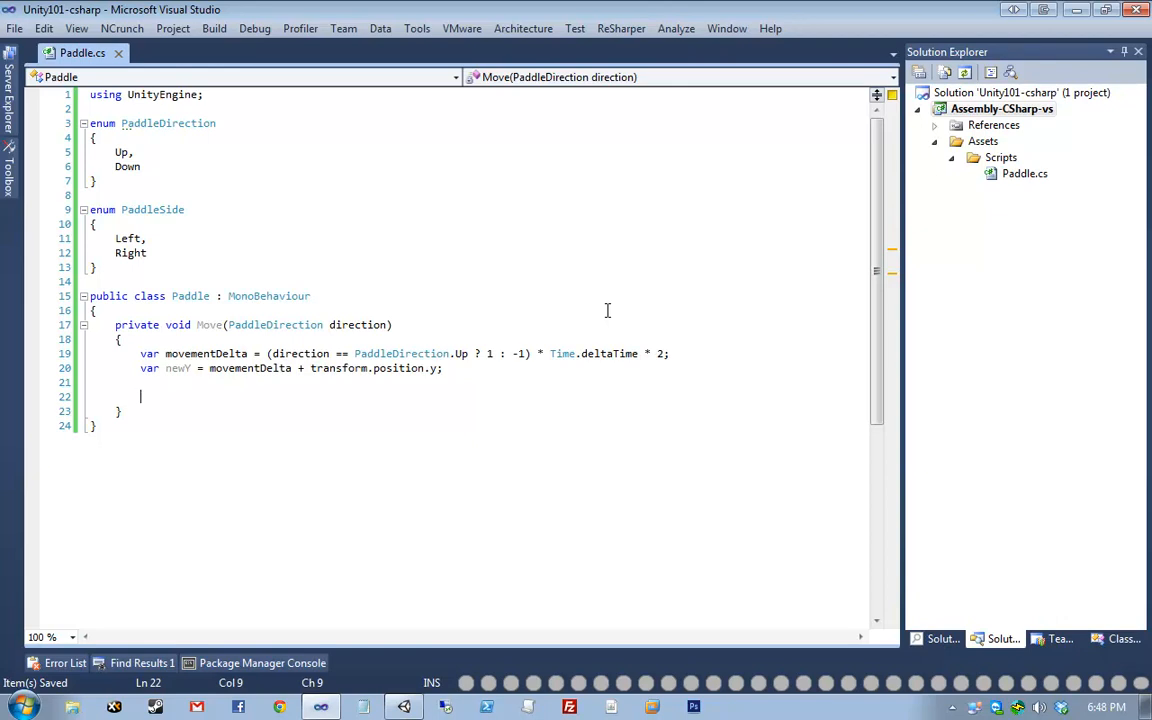
{"action": "left_click", "coordinate": [404, 707]}
- Drag the Left Paddle's Y position in the Game view to test its range, then reset Y to 0
{"action": "left_click", "coordinate": [268, 245]}
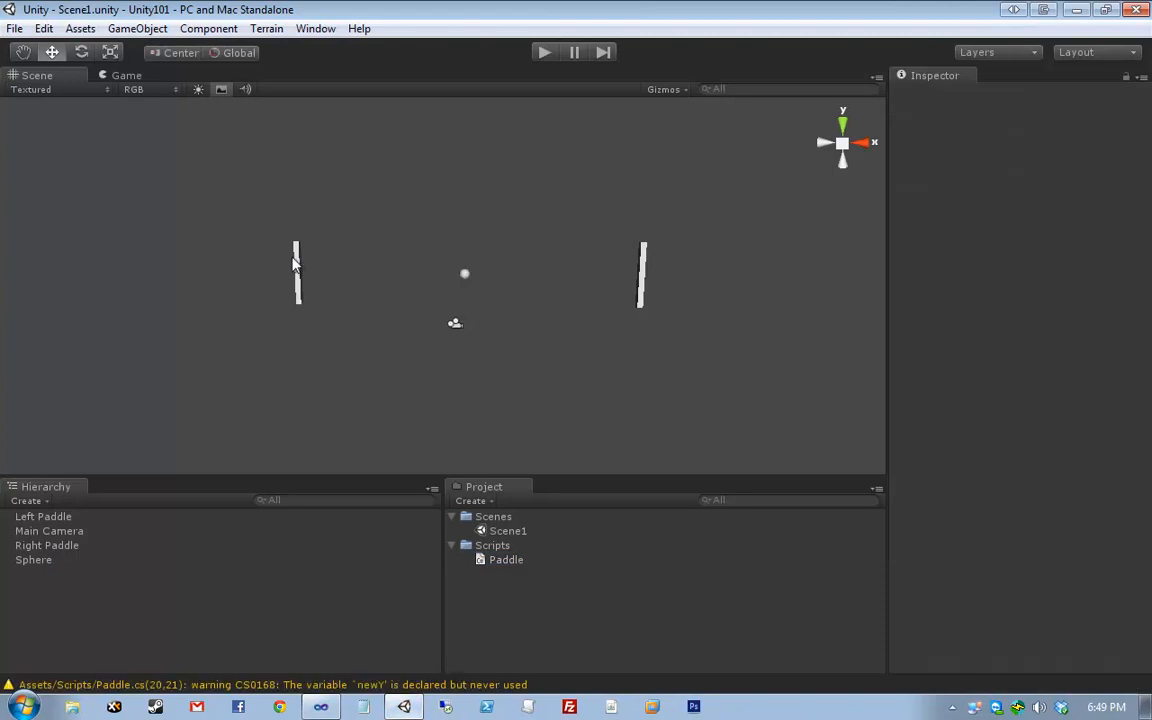
{"action": "left_click", "coordinate": [296, 265]}
{"action": "left_click", "coordinate": [128, 75]}
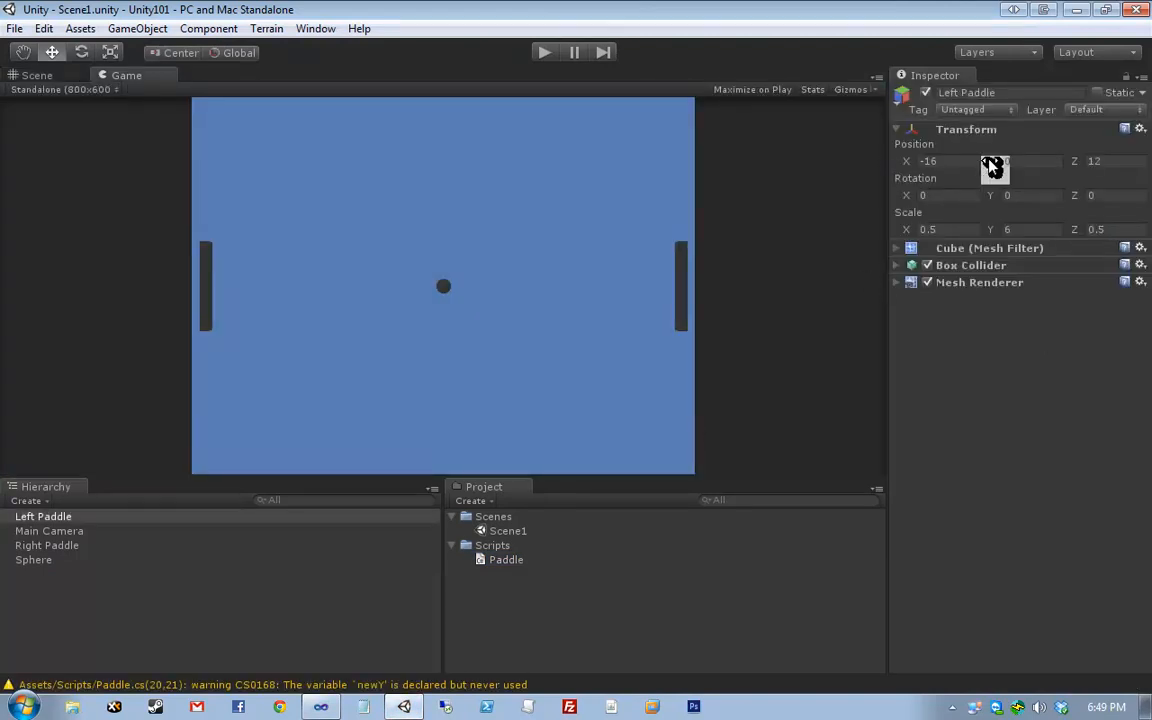
{"action": "left_click_drag", "start_coordinate": [992, 165], "coordinate": [590, 147]}
{"action": "key", "text": "x"}
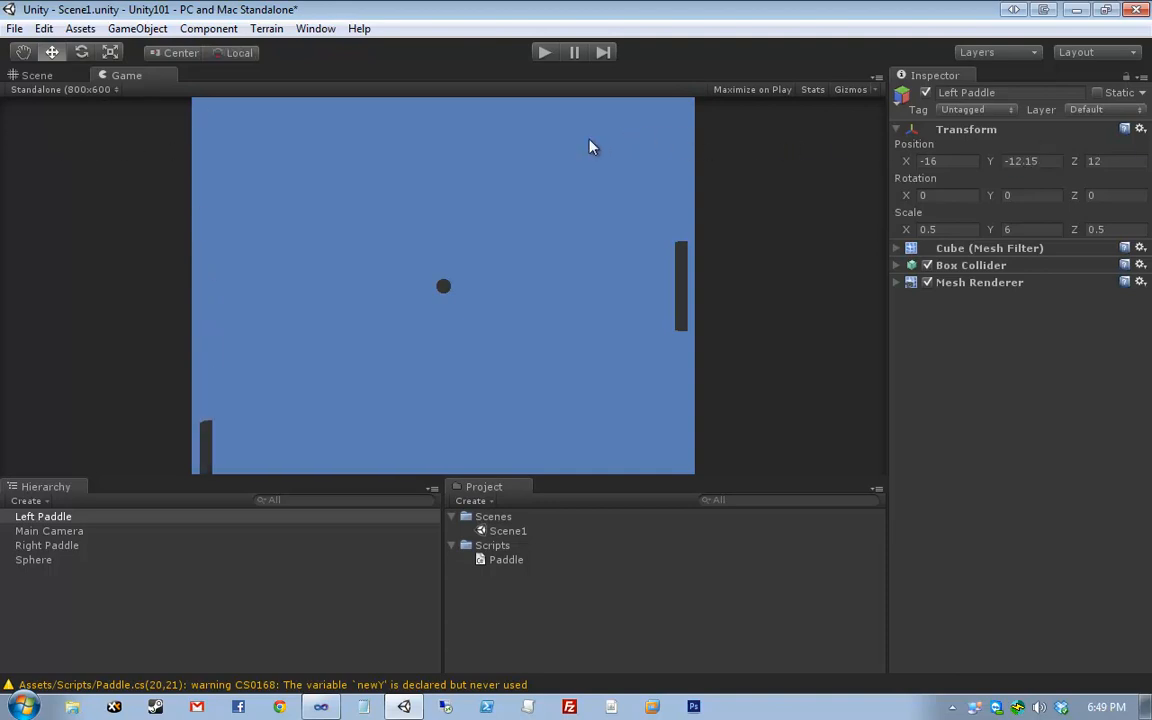
{"action": "left_click", "coordinate": [1010, 161]}
{"action": "type", "text": "0"}
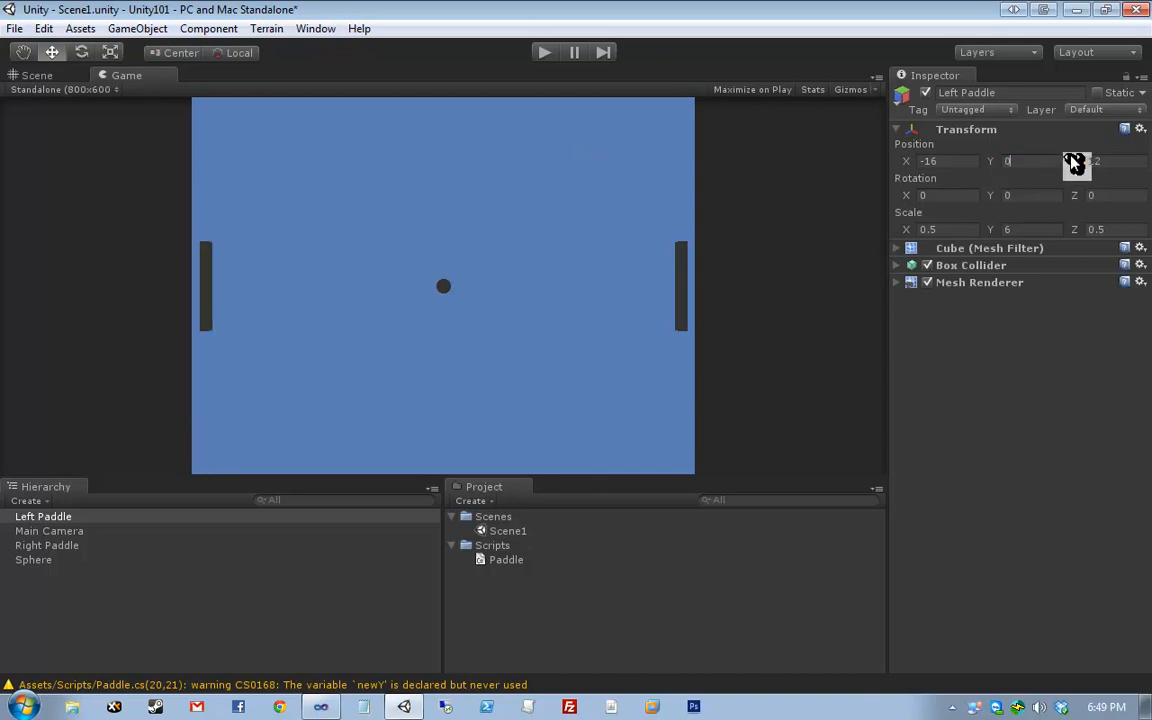
{"action": "key", "text": "alt+Tab"}
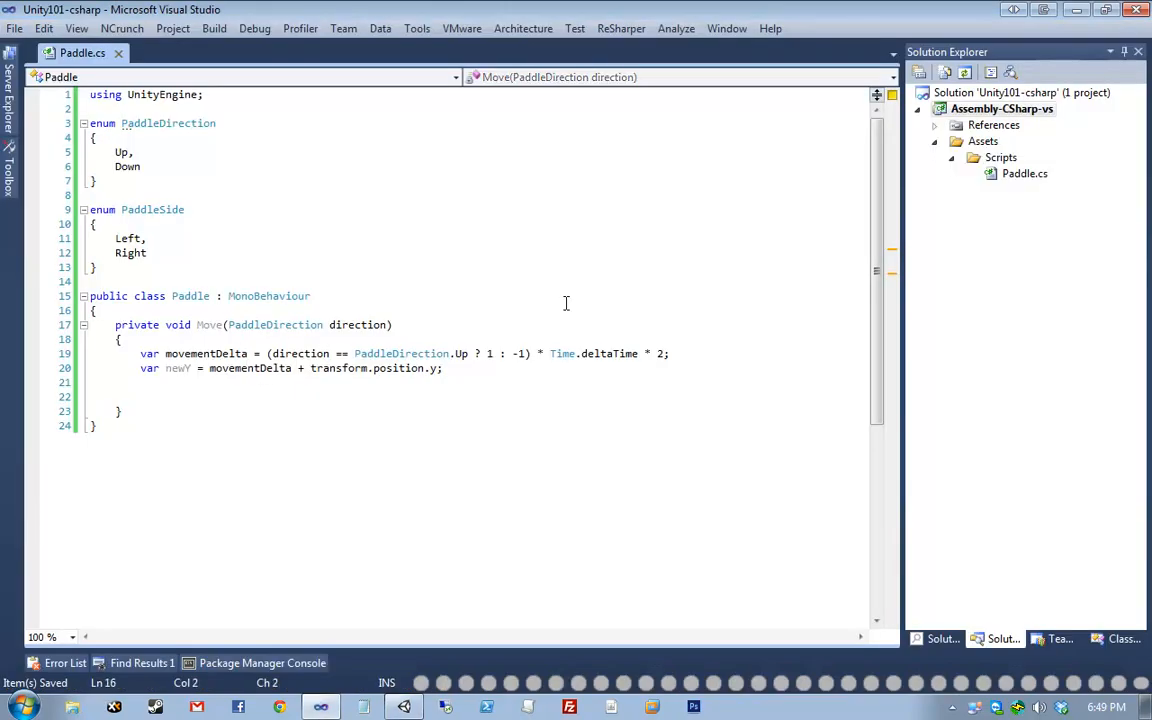
- Declare private const float MaxY = 10 and MinY = -10 in the Paddle class, then save
{"action": "key", "text": "Return"}
{"action": "key", "text": "Return"}
{"action": "key", "text": "Up"}
{"action": "type", "text": "private const fl"}
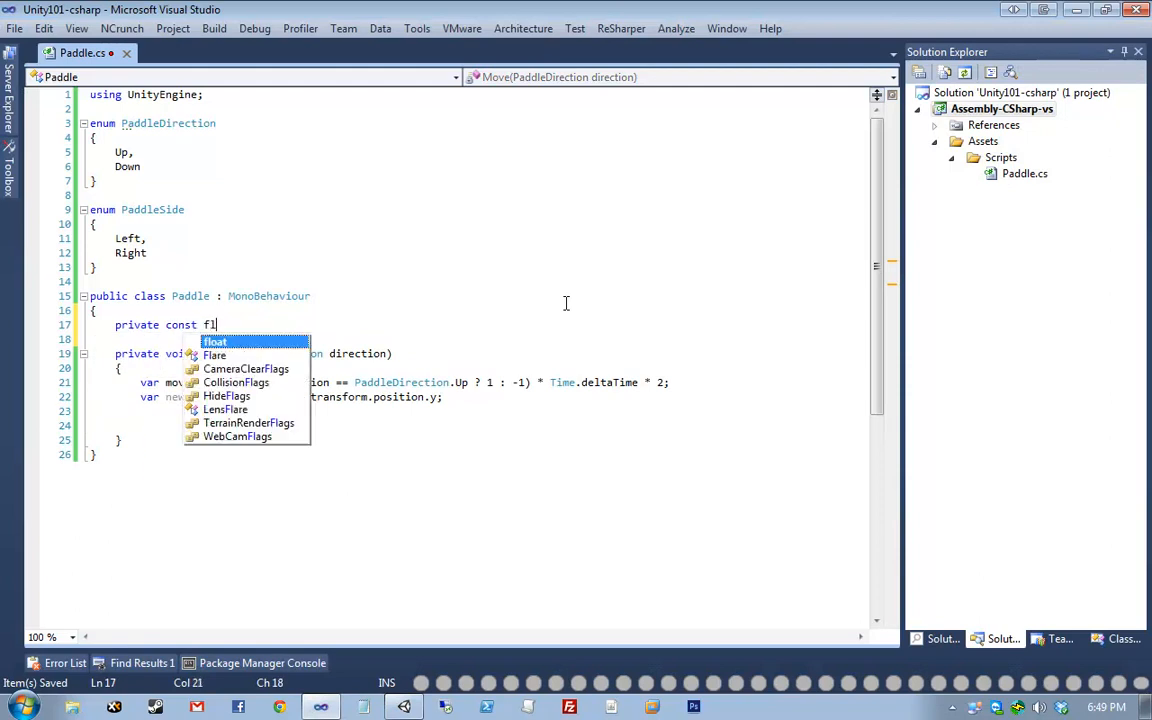
{"action": "type", "text": "oat MaxY = 10;"}
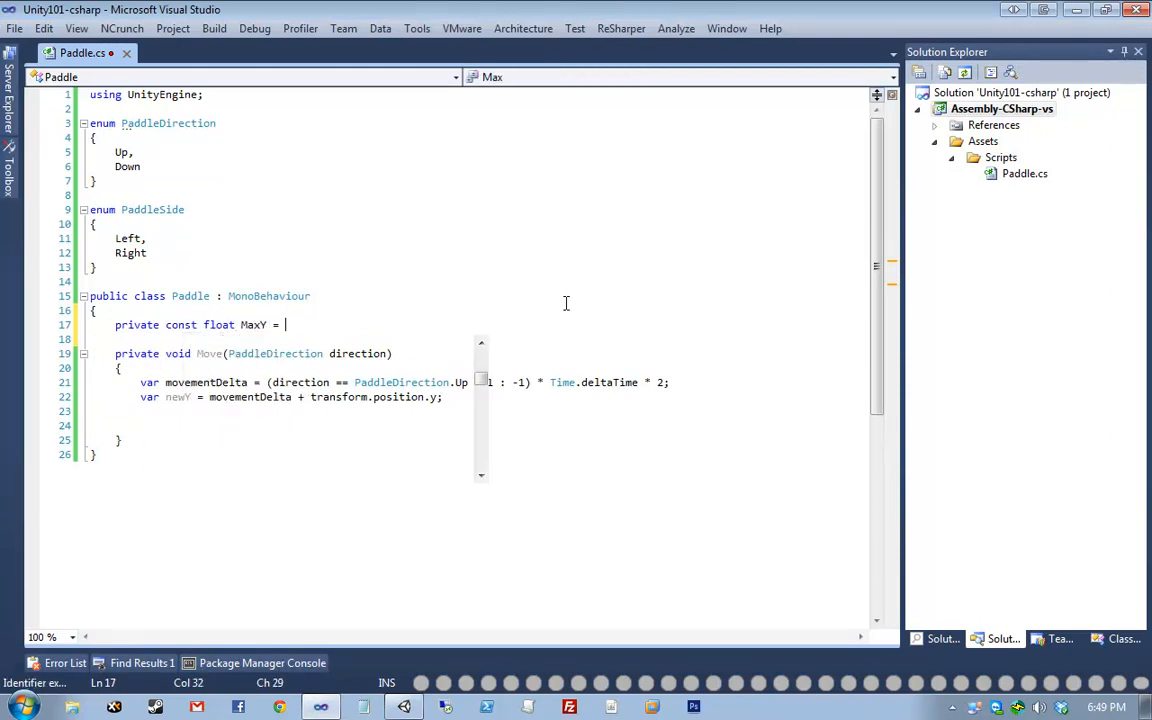
{"action": "key", "text": "Return"}
{"action": "type", "text": "private"}
{"action": "type", "text": "onst fl"}
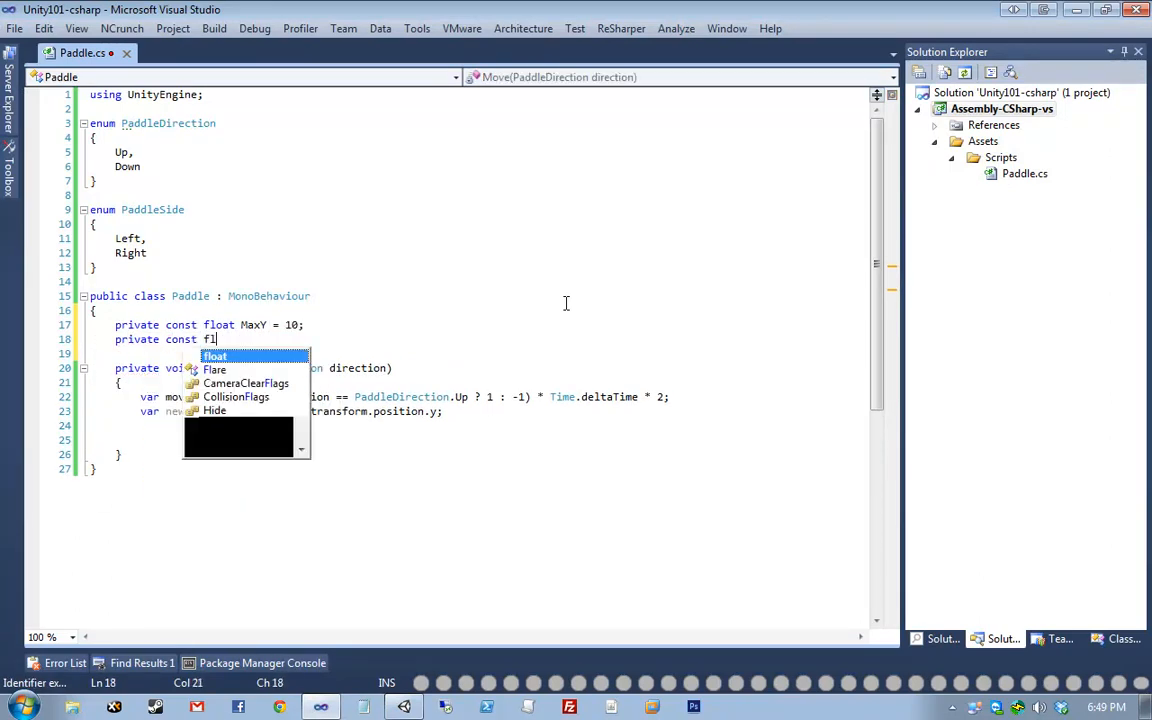
{"action": "type", "text": "oat MinY = -10"}
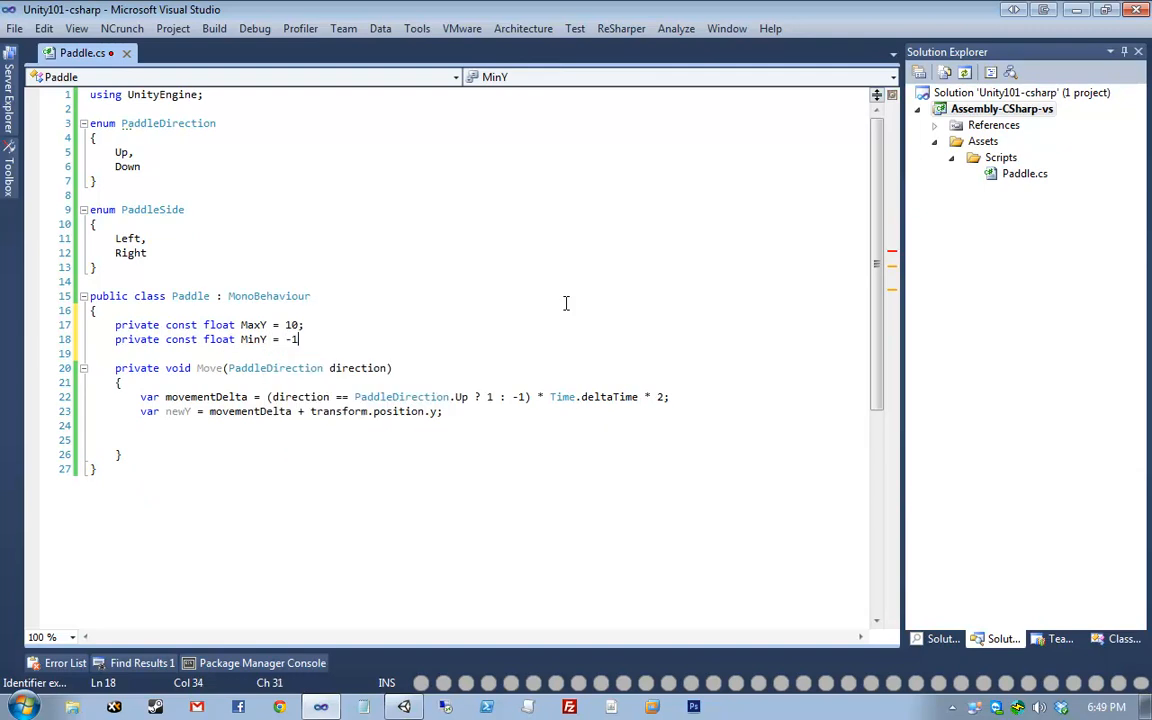
{"action": "key", "text": "ctrl+F4"}
{"action": "key", "text": "Down"}
{"action": "key", "text": "Down"}
{"action": "key", "text": "Down"}
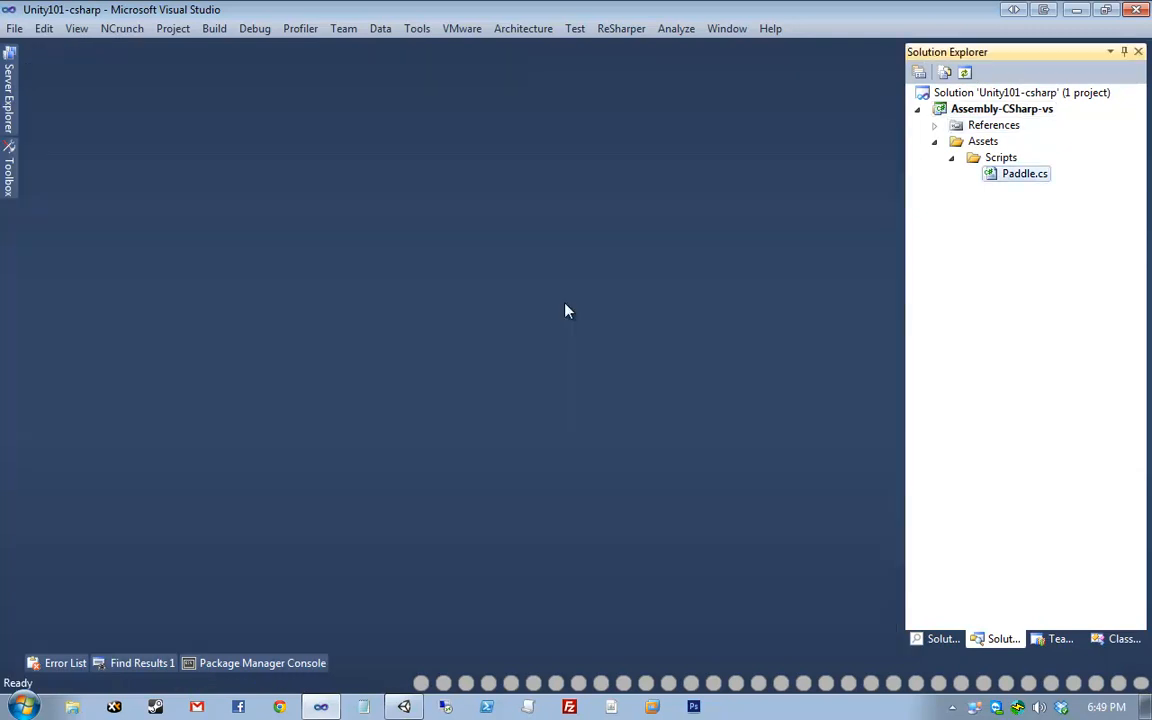
{"action": "key", "text": "Return"}
{"action": "key", "text": "Up"}
{"action": "key", "text": "End"}
{"action": "type", "text": ";"}
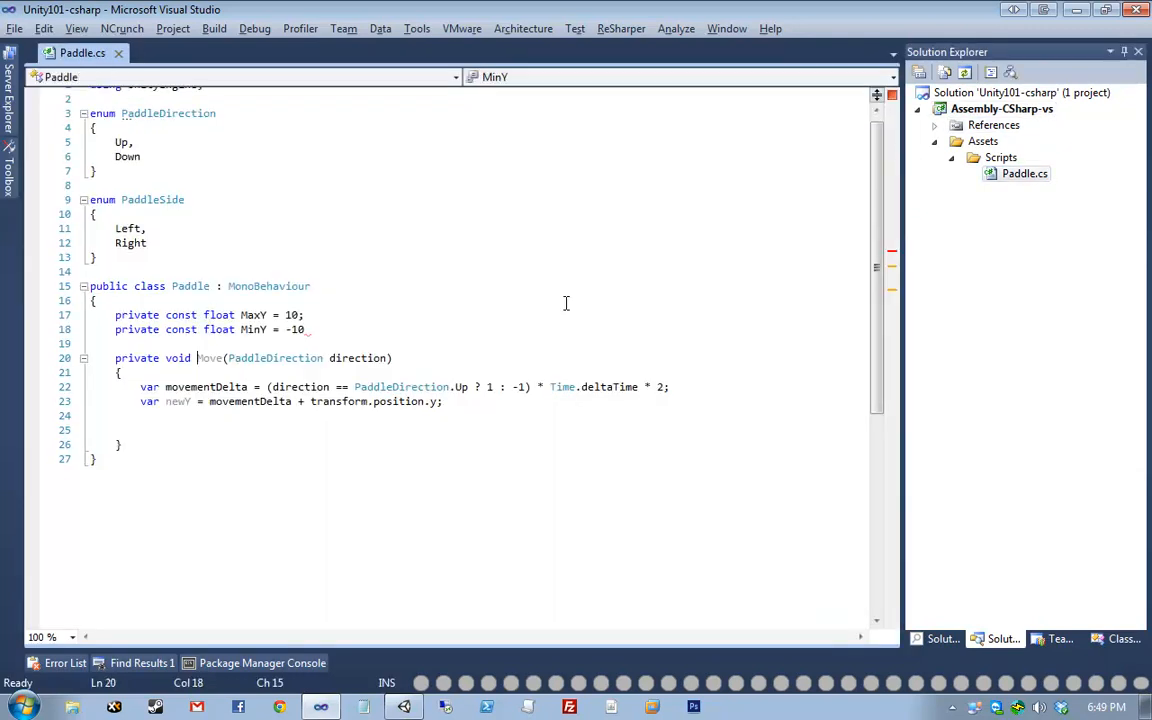
{"action": "key", "text": "Down"}
{"action": "key", "text": "Down"}
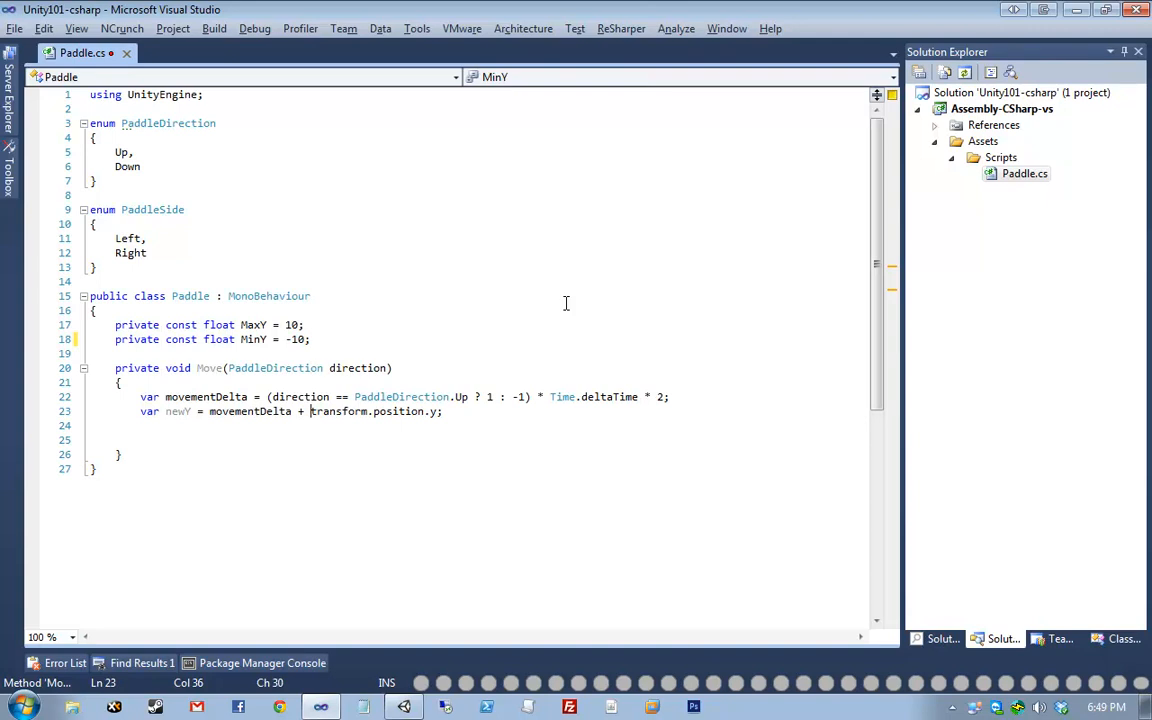
{"action": "key", "text": "Down"}
{"action": "key", "text": "Down"}
{"action": "key", "text": "Down"}
{"action": "key", "text": "Down"}
{"action": "key", "text": "Down"}
{"action": "key", "text": "ctrl+s"}
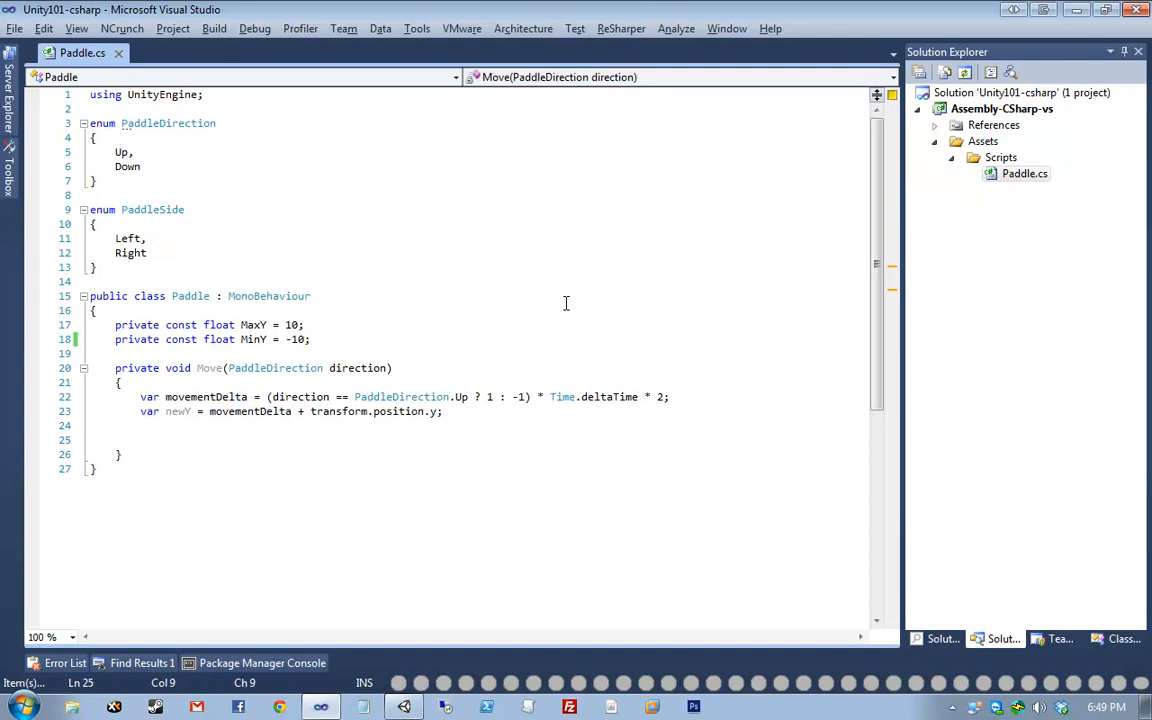
- In Move, write an if on newY assigning newY = MaxY, and begin the else-if comparison
{"action": "type", "text": "if (newY "}
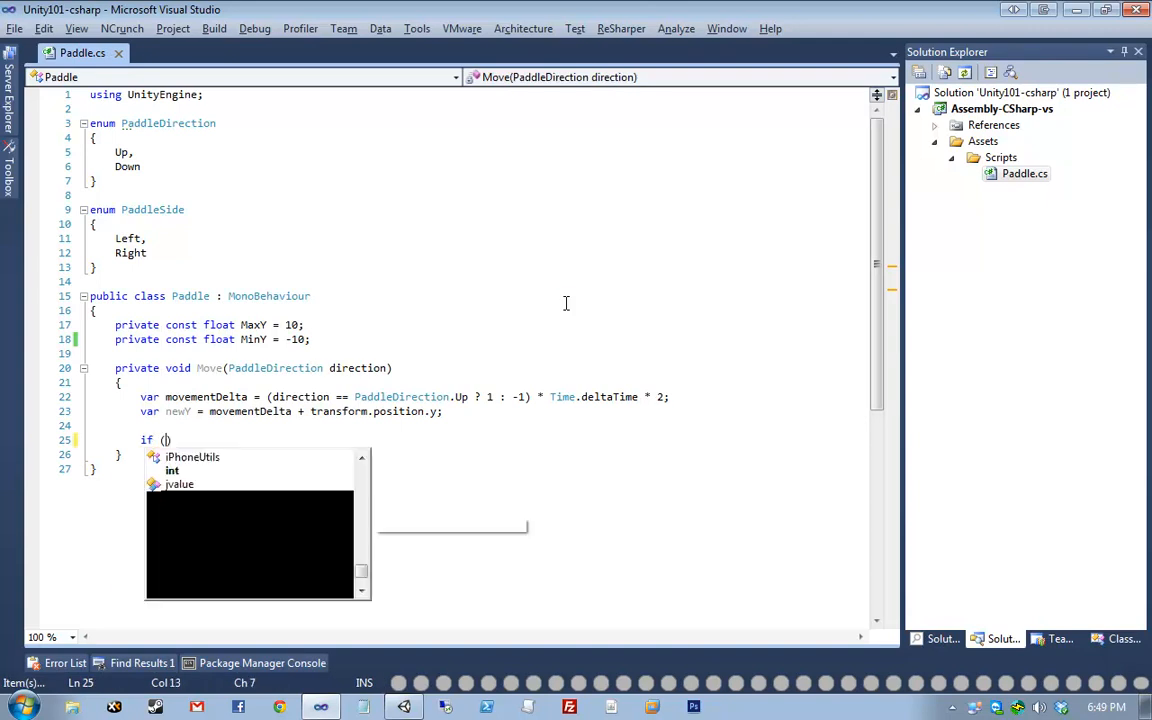
{"action": "type", "text": "<= "}
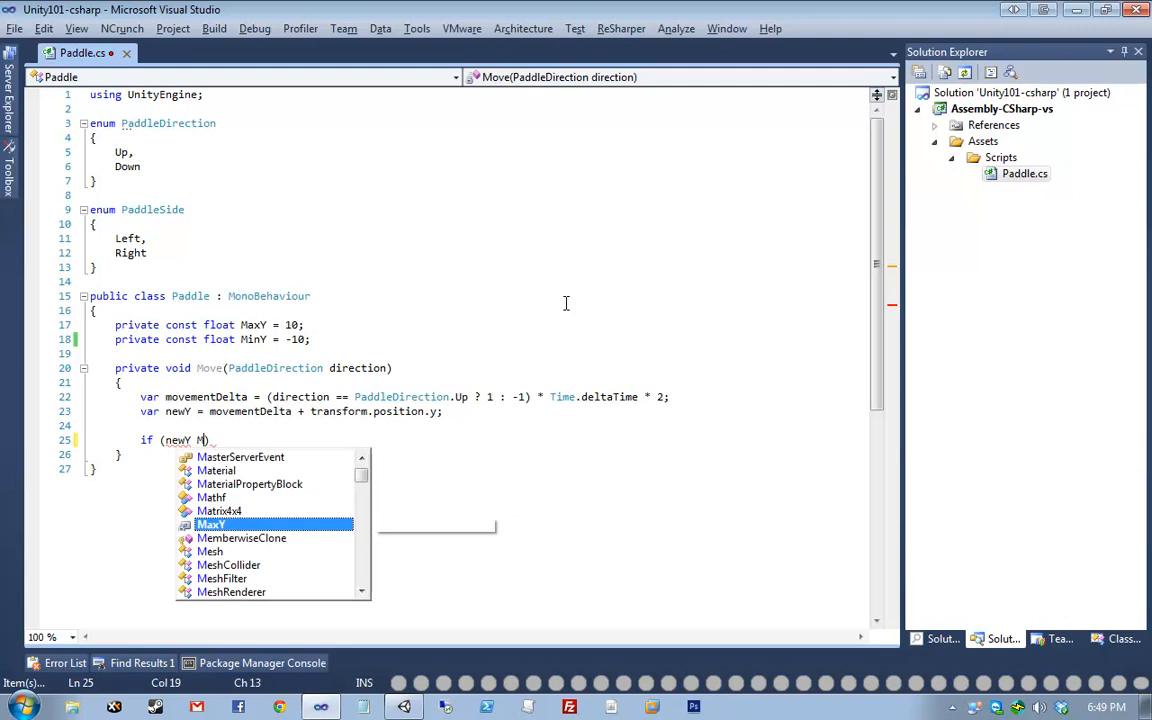
{"action": "type", "text": "MaxY)"}
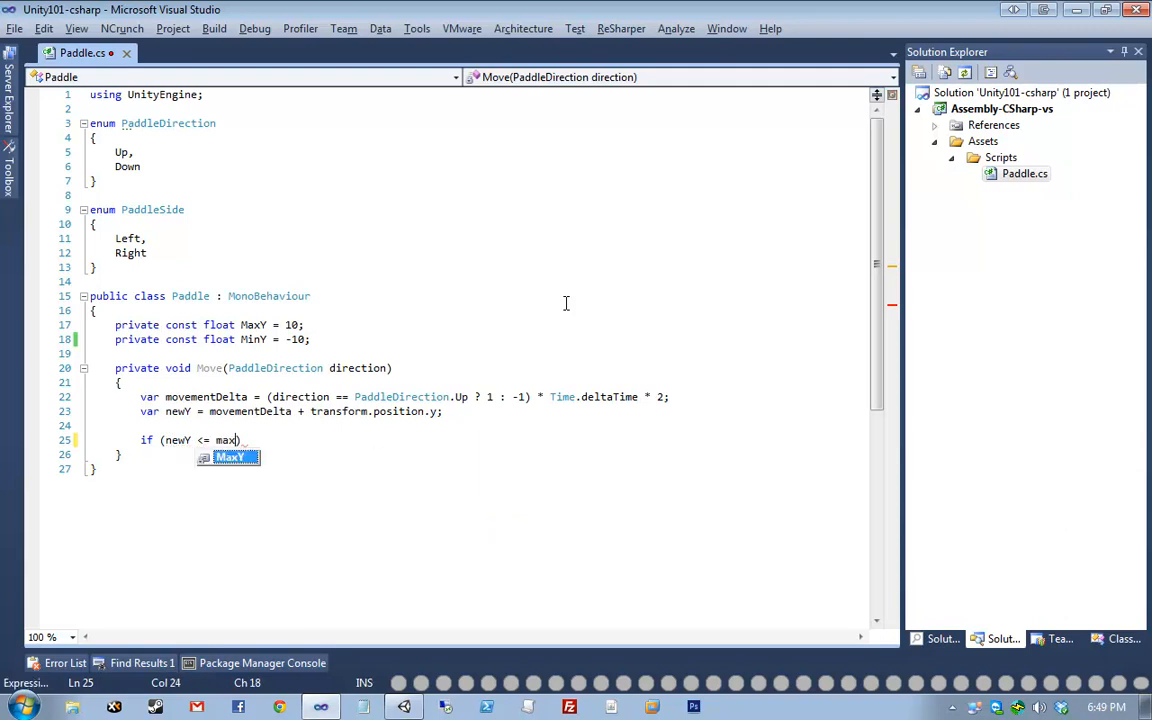
{"action": "key", "text": "Return"}
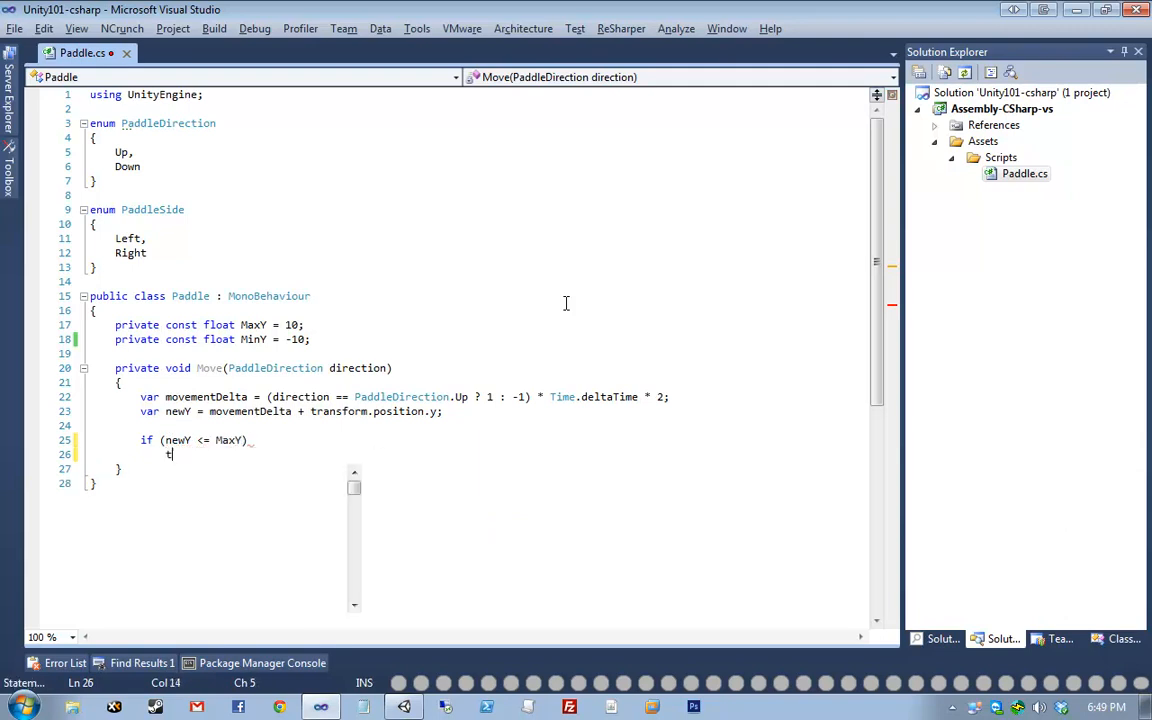
{"action": "type", "text": "tran"}
{"action": "key", "text": "BackSpace"}
{"action": "key", "text": "BackSpace"}
{"action": "key", "text": "BackSpace"}
{"action": "key", "text": "BackSpace"}
{"action": "type", "text": "ne"}
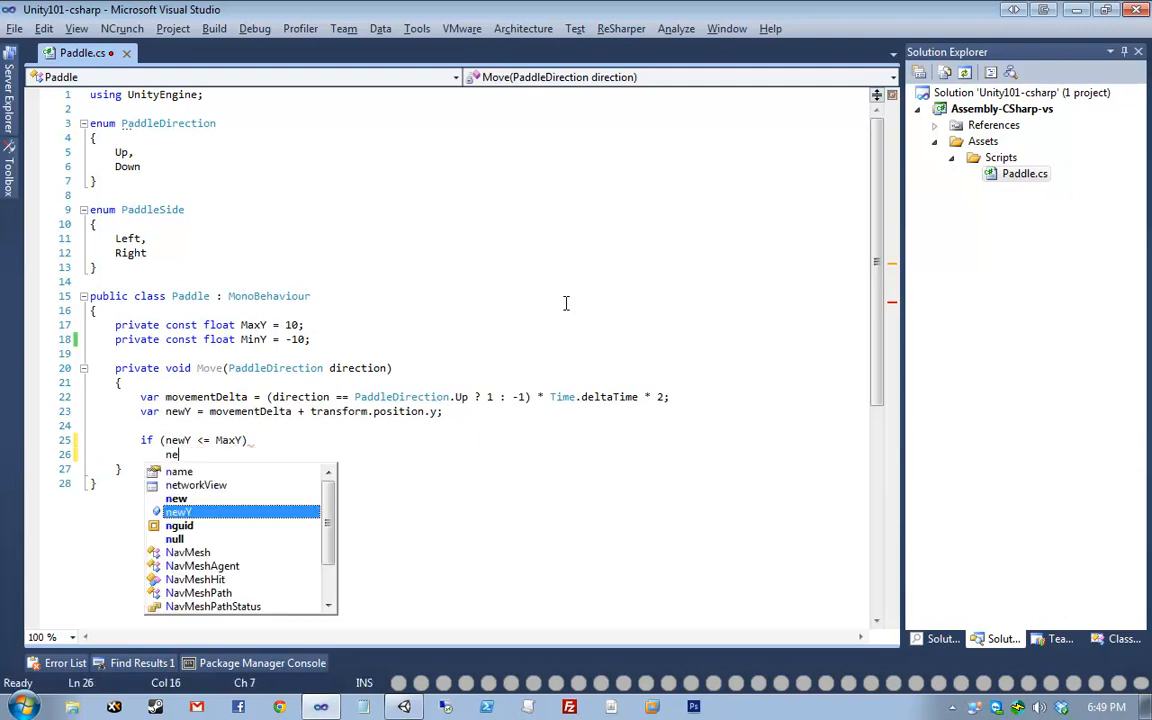
{"action": "type", "text": "wY = MaxY;"}
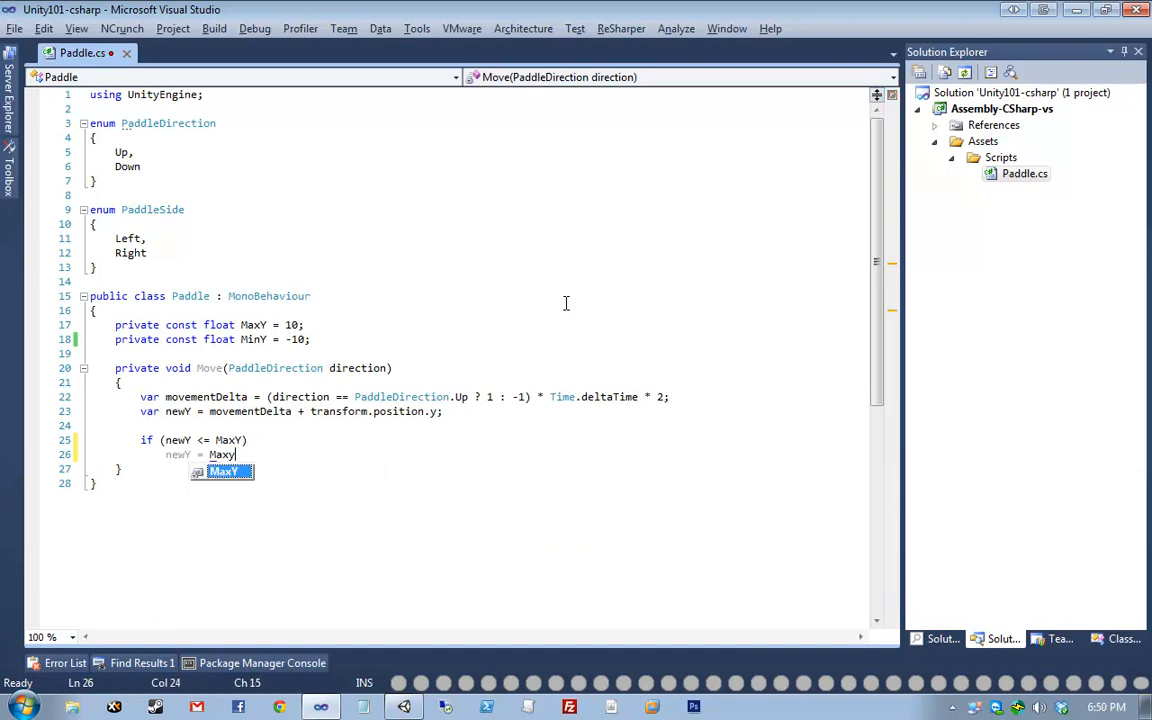
{"action": "key", "text": "Return"}
{"action": "type", "text": "else if ("}
{"action": "type", "text": "newY"}
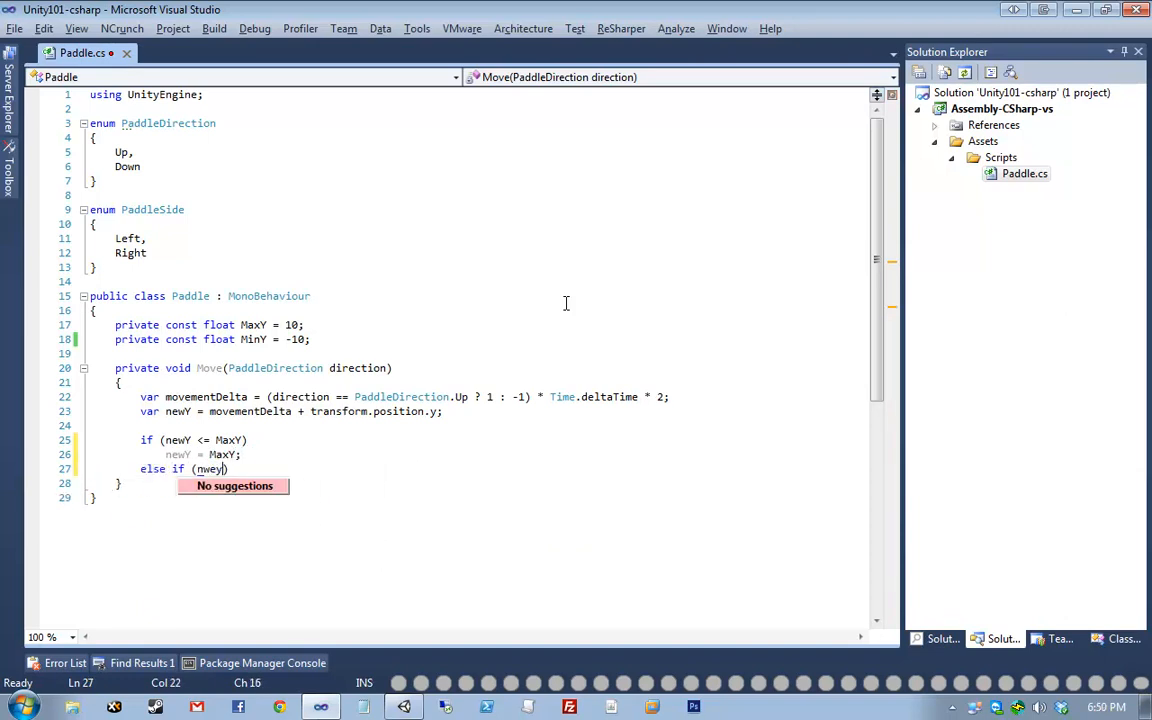
{"action": "type", "text": " >="}
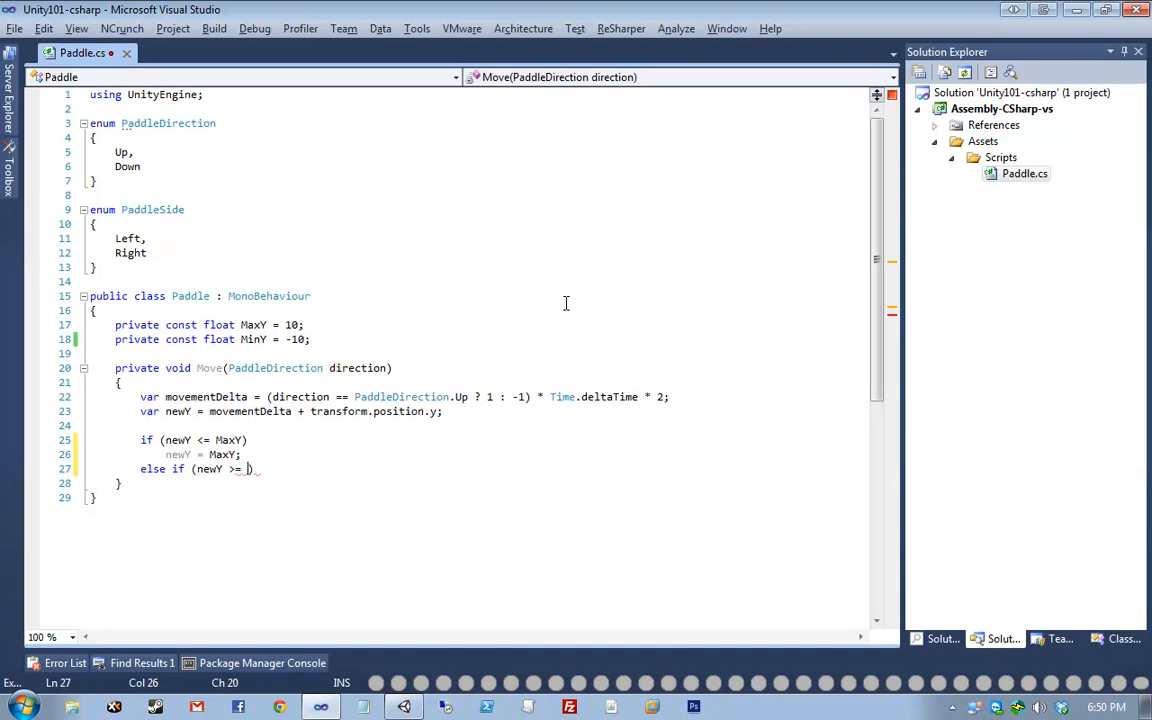
- Make the first branch newY <= MinY setting MinY, and complete else-if newY >= MaxY setting MaxY
{"action": "key", "text": "Up"}
{"action": "key", "text": "Up"}
{"action": "key", "text": "ctrl+shift+Left"}
{"action": "type", "text": "Min"}
{"action": "key", "text": "Tab"}
{"action": "key", "text": "Down"}
{"action": "key", "text": "ctrl+shift+Left"}
{"action": "type", "text": "MinY"}
{"action": "key", "text": "Down"}
{"action": "key", "text": "Right"}
{"action": "key", "text": "Right"}
{"action": "type", "text": "MaxY"}
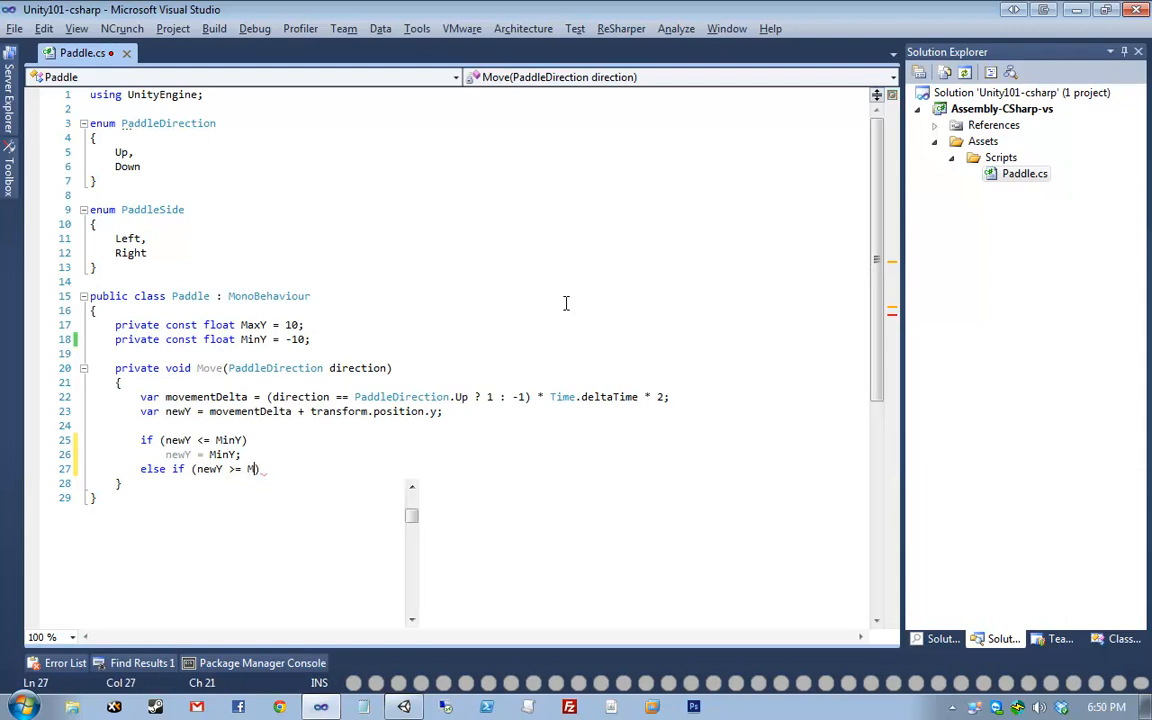
{"action": "key", "text": "Return"}
{"action": "type", "text": "newY = MaxY;"}
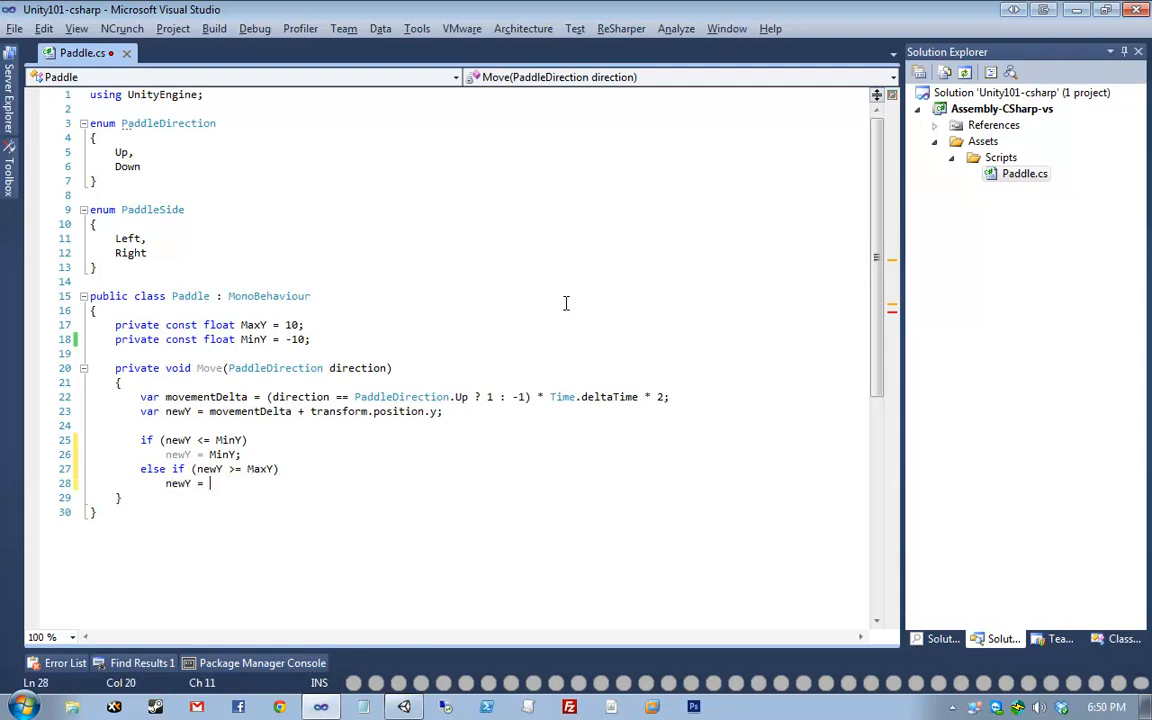
{"action": "key", "text": "Return"}
{"action": "key", "text": "Return"}
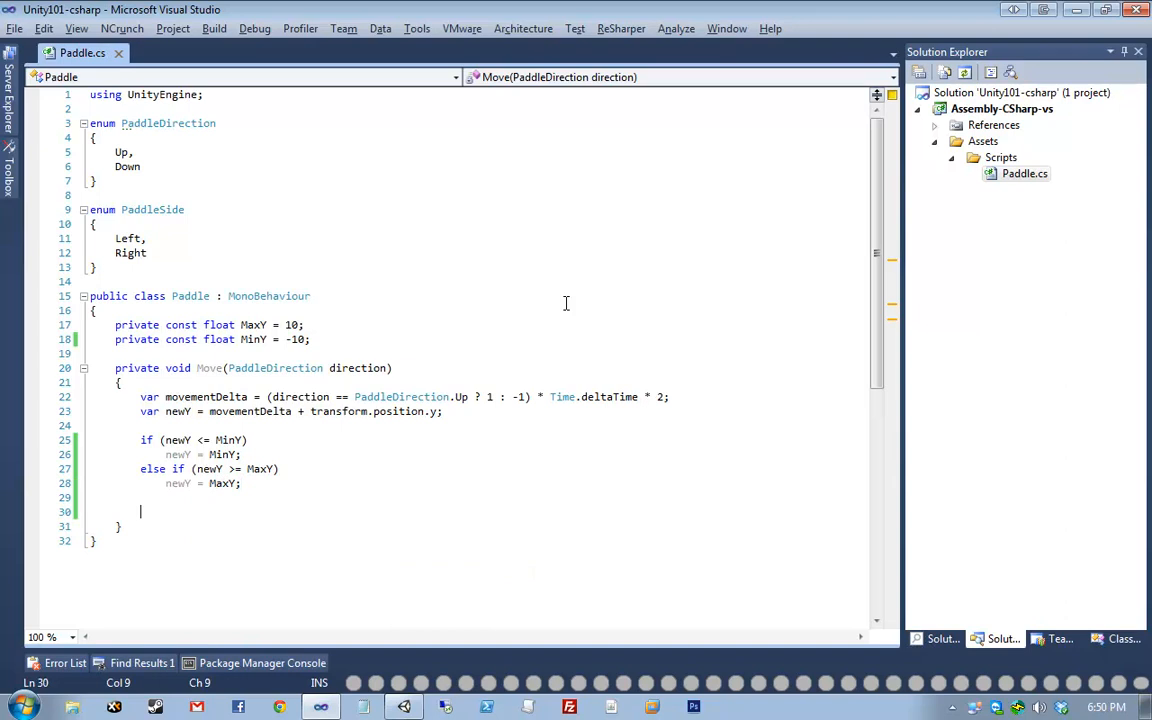
- Add transform.position = new Vector3(transform.position.x, newY, transform.position.z) to Move and save Paddle.cs
{"action": "type", "text": "transform.position = new Vector3("}
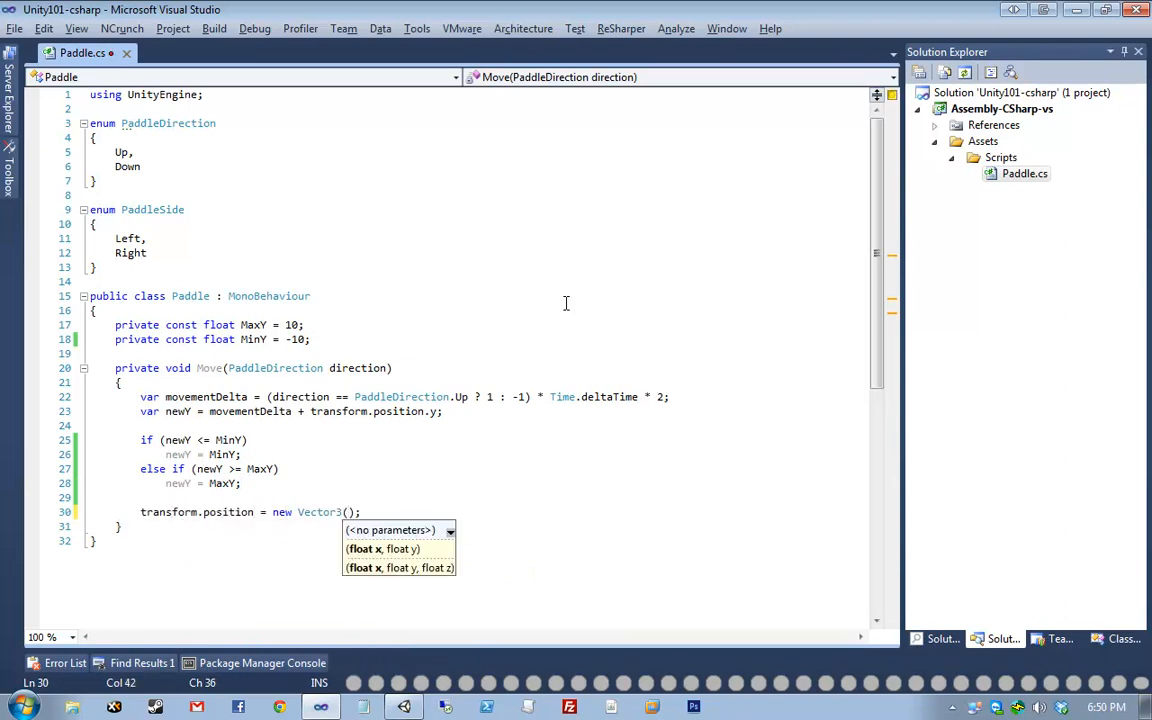
{"action": "type", "text": "transform.position.x, "}
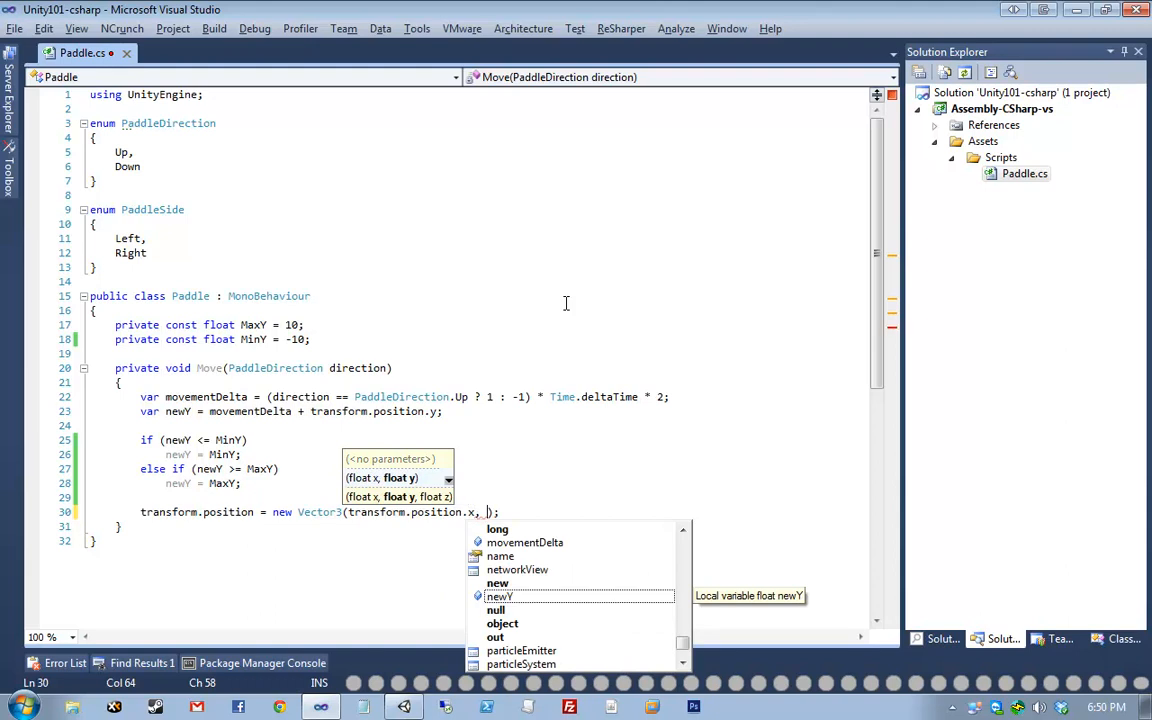
{"action": "type", "text": "newY, tra"}
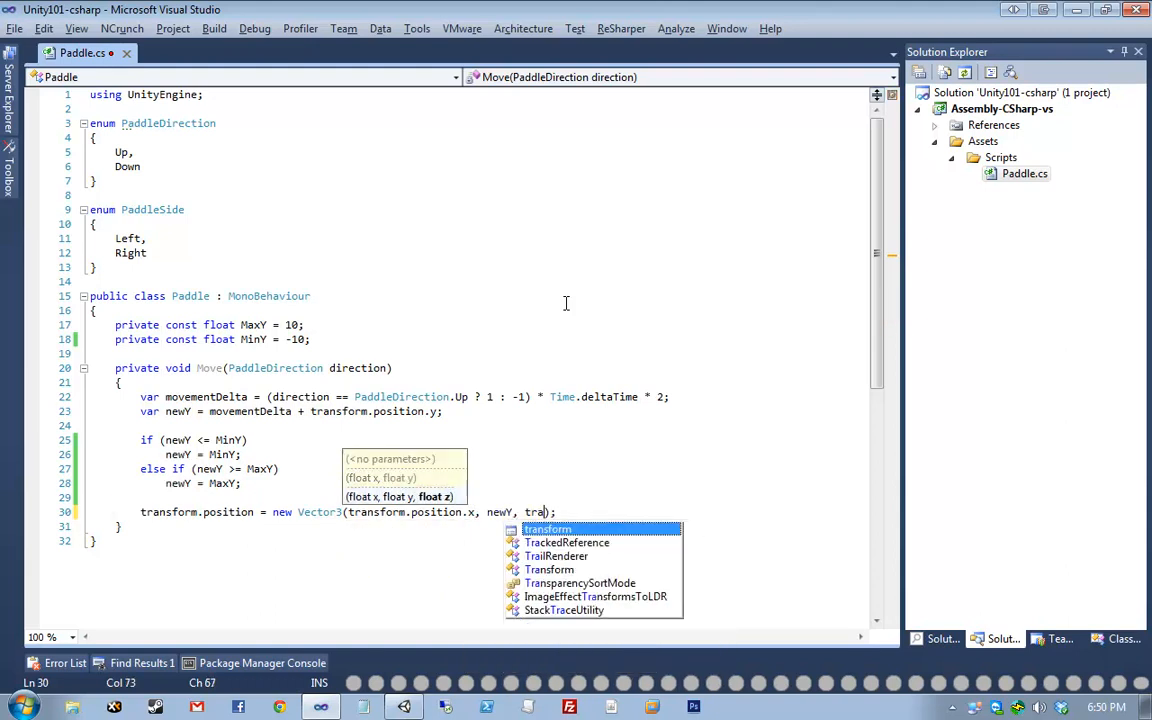
{"action": "type", "text": "nsform.position.z"}
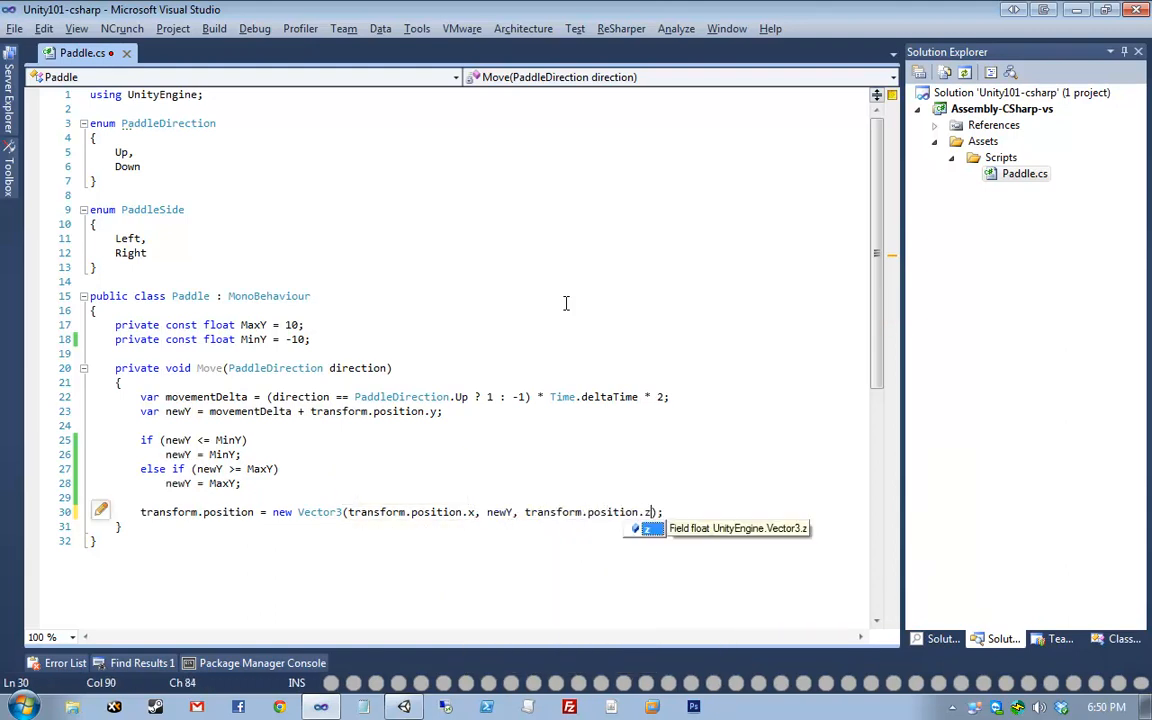
{"action": "key", "text": "ctrl+s"}
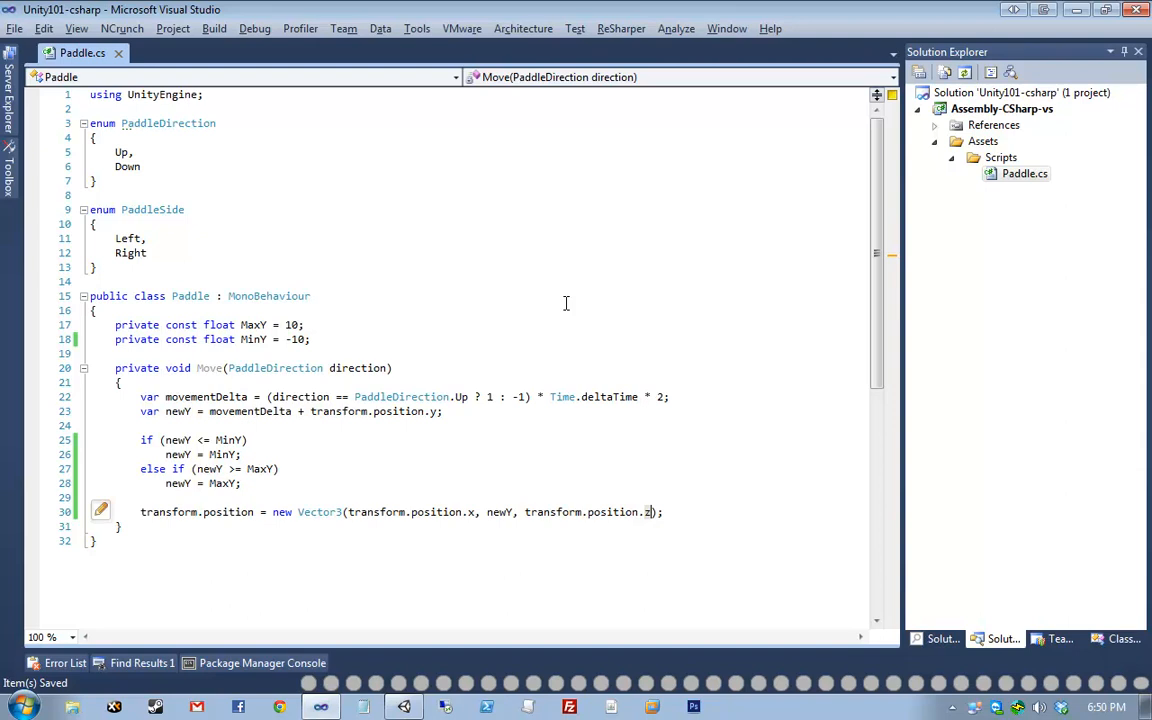
{"action": "left_click", "coordinate": [645, 327]}
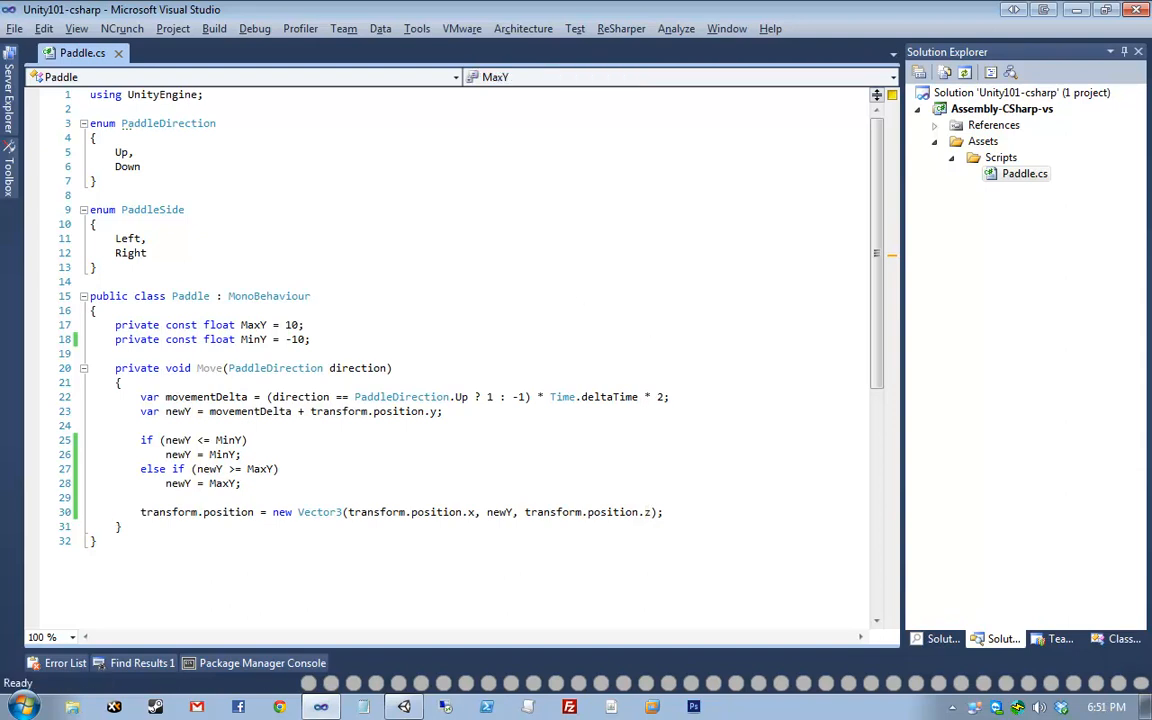
{"action": "left_click", "coordinate": [203, 469]}
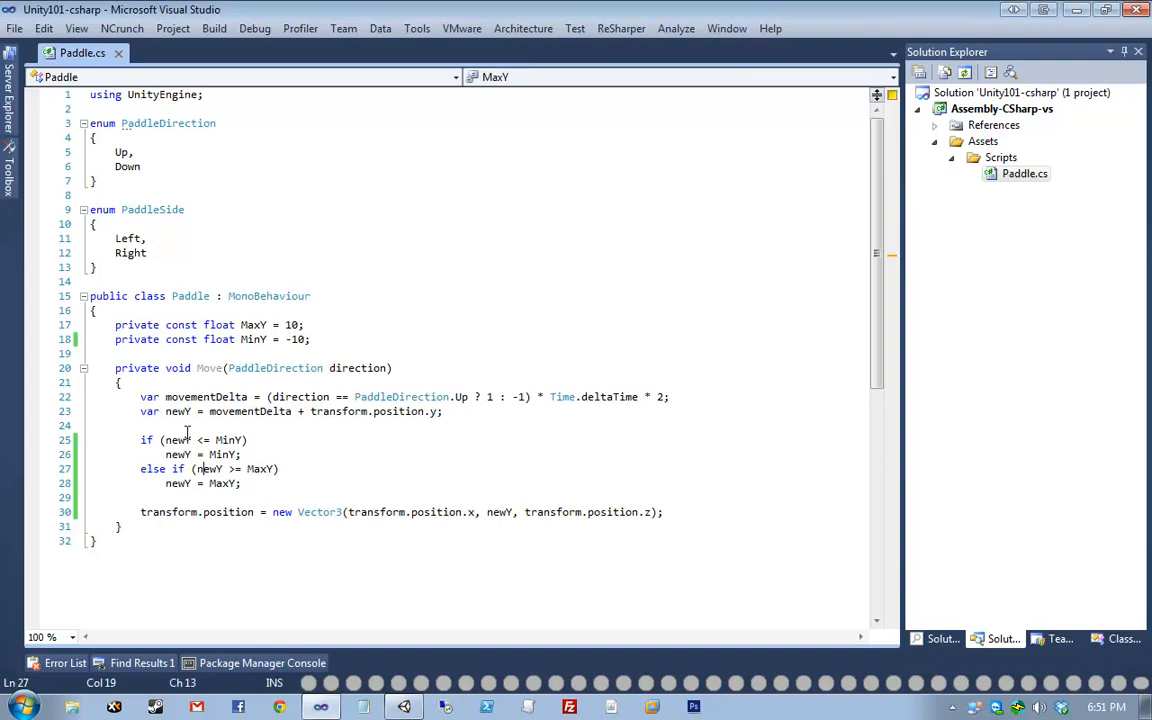
{"action": "left_click_drag", "start_coordinate": [63, 369], "coordinate": [77, 516]}
{"action": "left_click", "coordinate": [440, 500]}
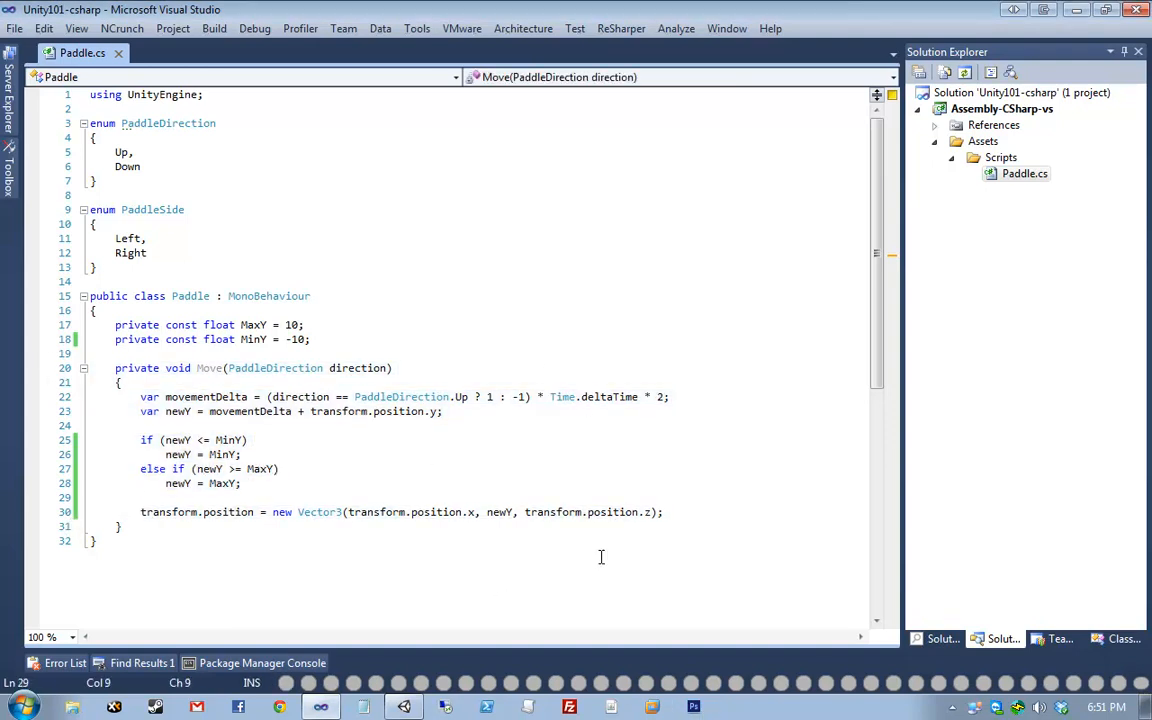
{"action": "left_click_drag", "start_coordinate": [159, 531], "coordinate": [46, 368]}
{"action": "left_click", "coordinate": [400, 441]}
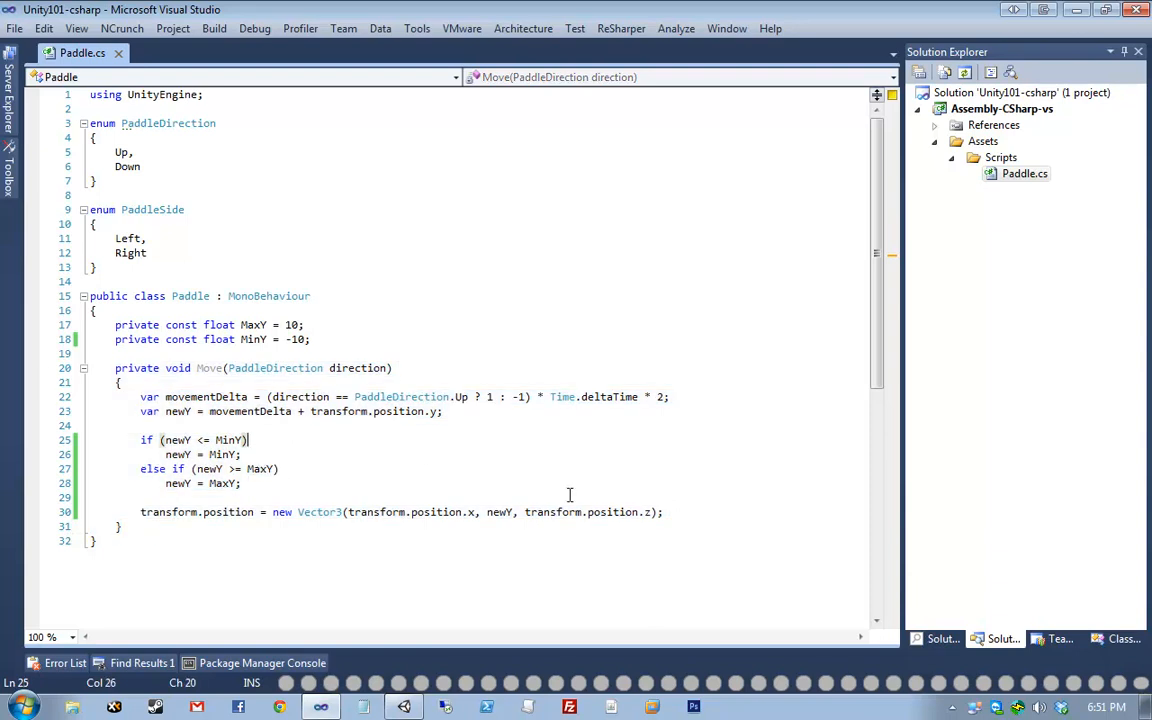
{"action": "left_click", "coordinate": [571, 396]}
{"action": "key", "text": "ctrl+w"}
{"action": "key", "text": "ctrl+w"}
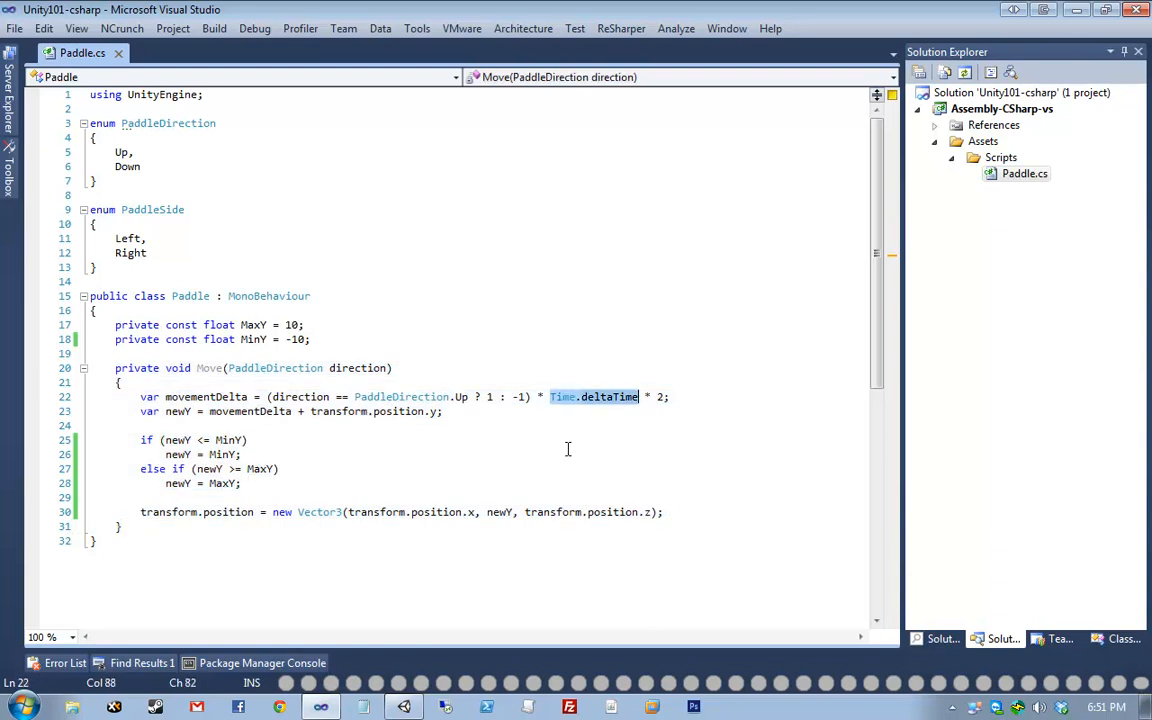
{"action": "left_click", "coordinate": [171, 511]}
{"action": "key", "text": "ctrl+w"}
{"action": "key", "text": "ctrl+w"}
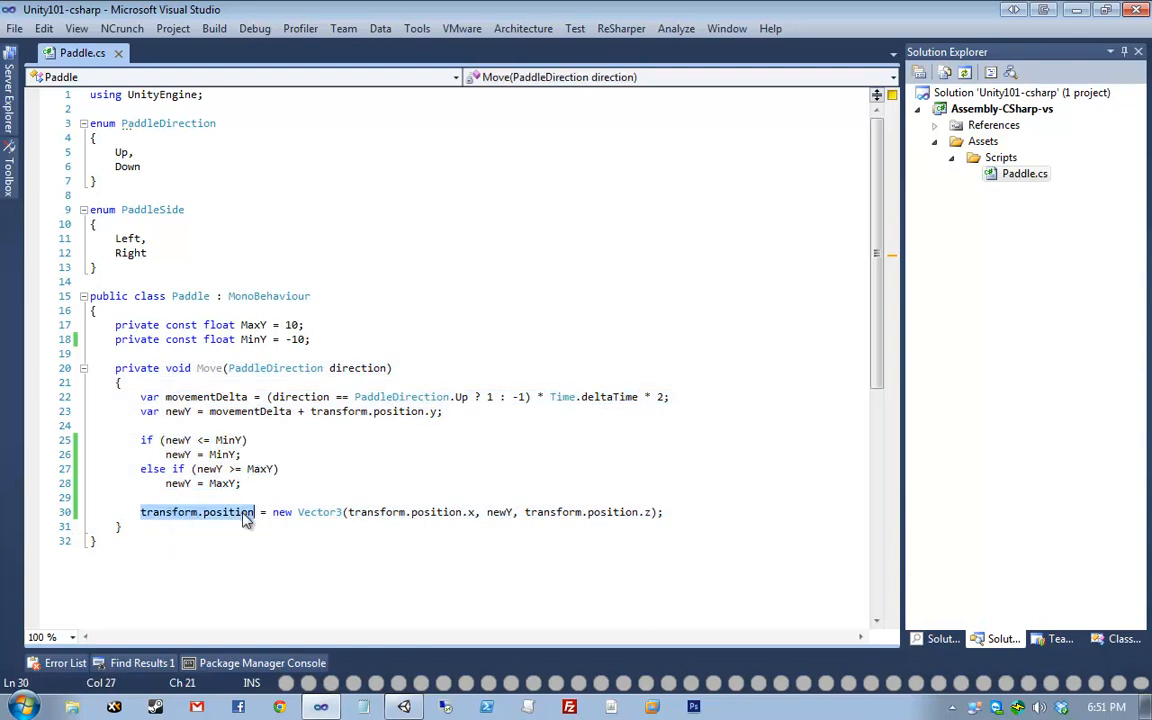
{"action": "left_click", "coordinate": [185, 511]}
{"action": "mouse_move", "coordinate": [182, 511]}
{"action": "left_click", "coordinate": [218, 531]}
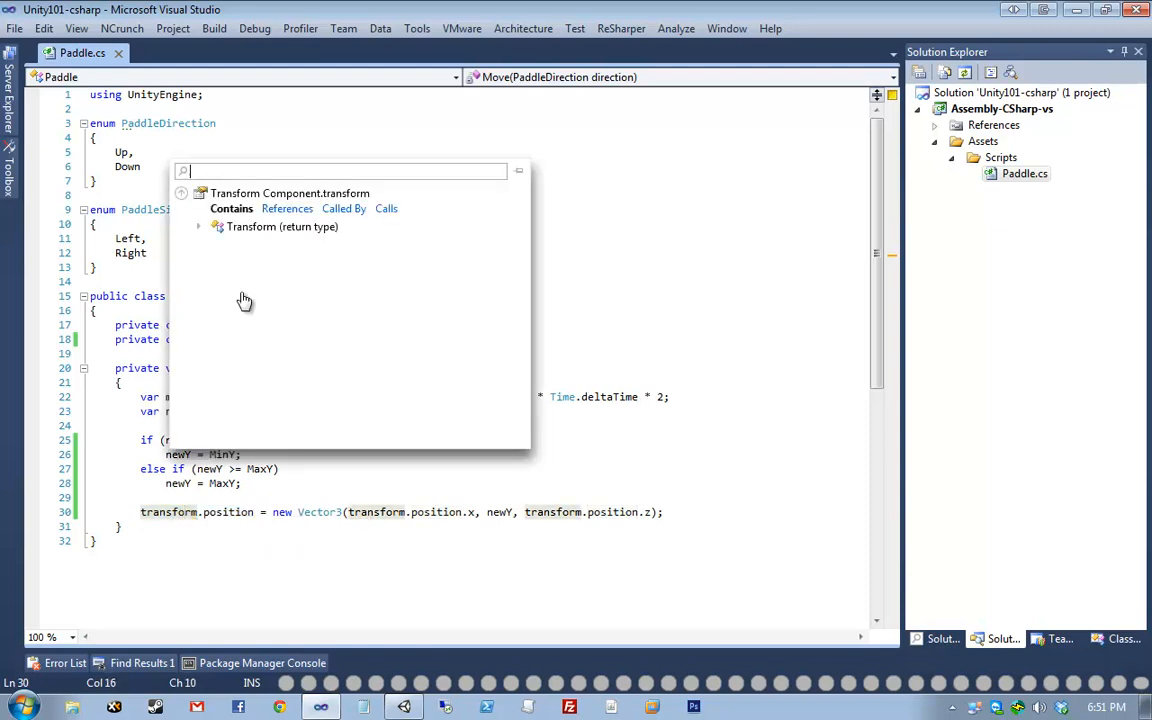
{"action": "left_click", "coordinate": [228, 227]}
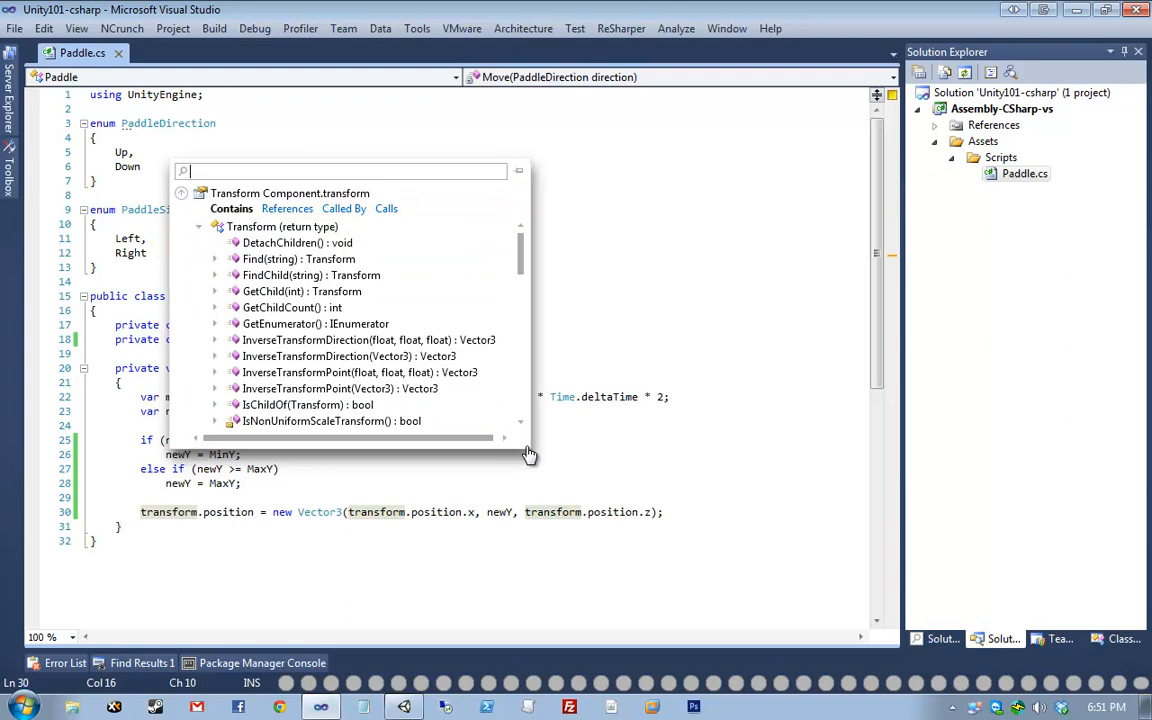
{"action": "left_click_drag", "start_coordinate": [528, 449], "coordinate": [722, 448]}
{"action": "left_click_drag", "start_coordinate": [720, 208], "coordinate": [714, 393]}
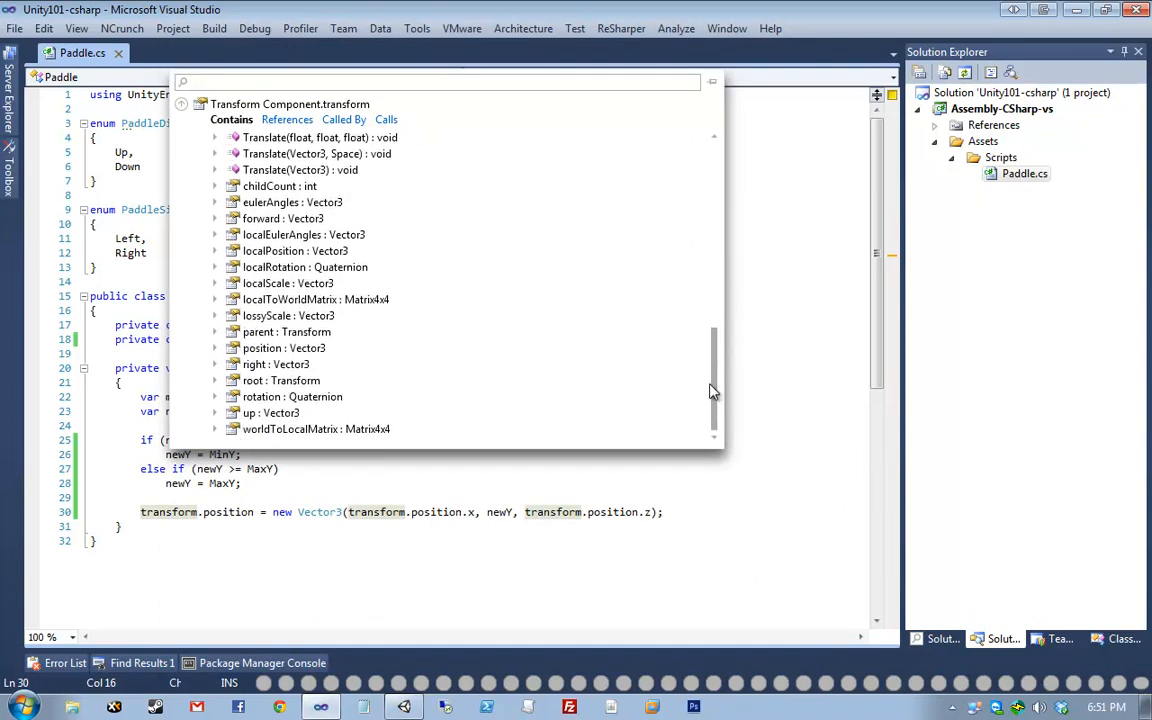
{"action": "left_click_drag", "start_coordinate": [718, 393], "coordinate": [738, 368]}
{"action": "left_click", "coordinate": [134, 566]}
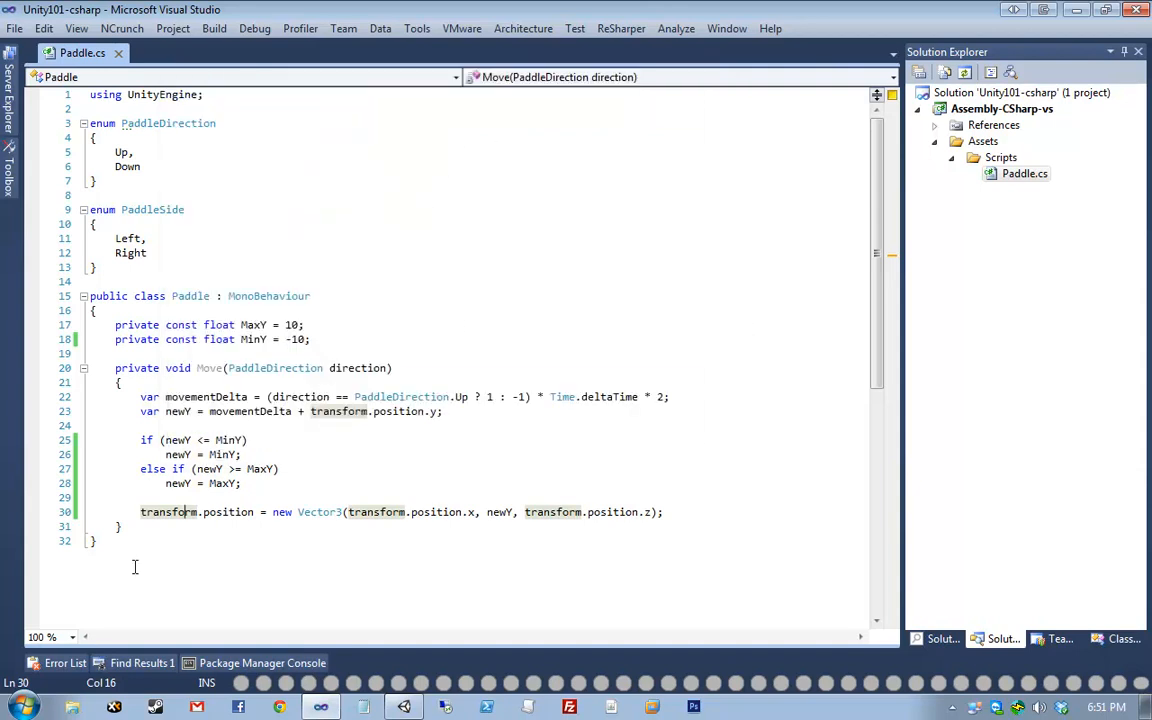
{"action": "left_click", "coordinate": [146, 511]}
{"action": "key", "text": "Up"}
{"action": "mouse_move", "coordinate": [182, 511]}
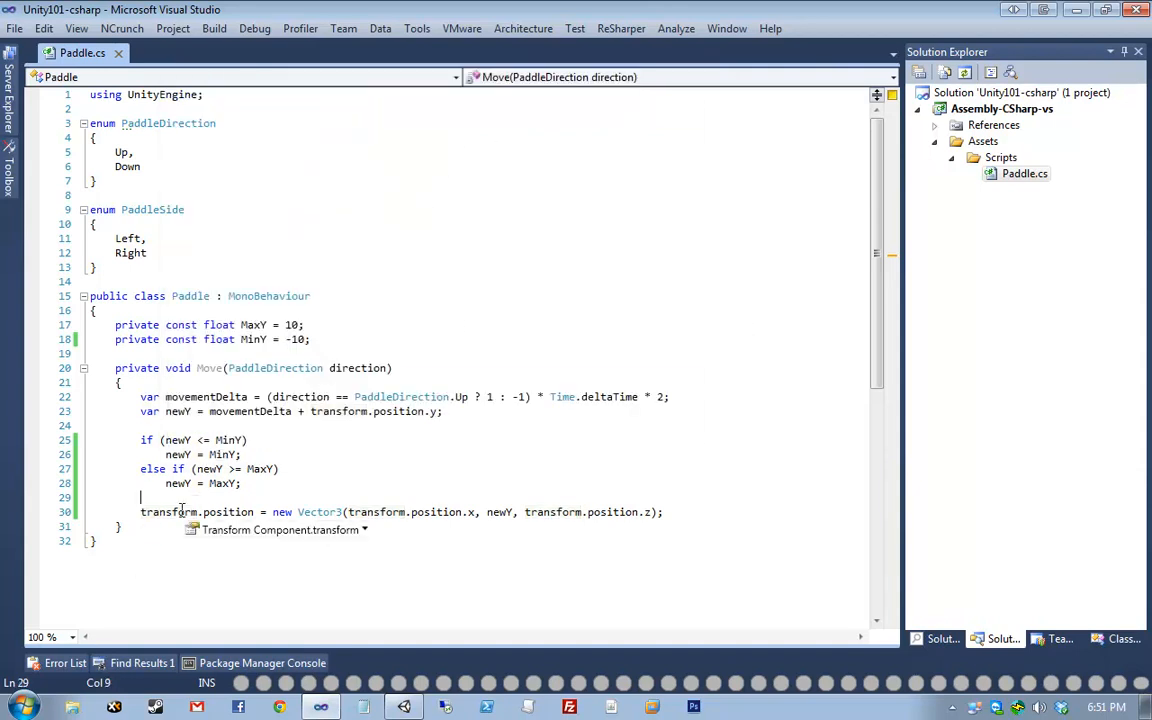
{"action": "key", "text": "Down"}
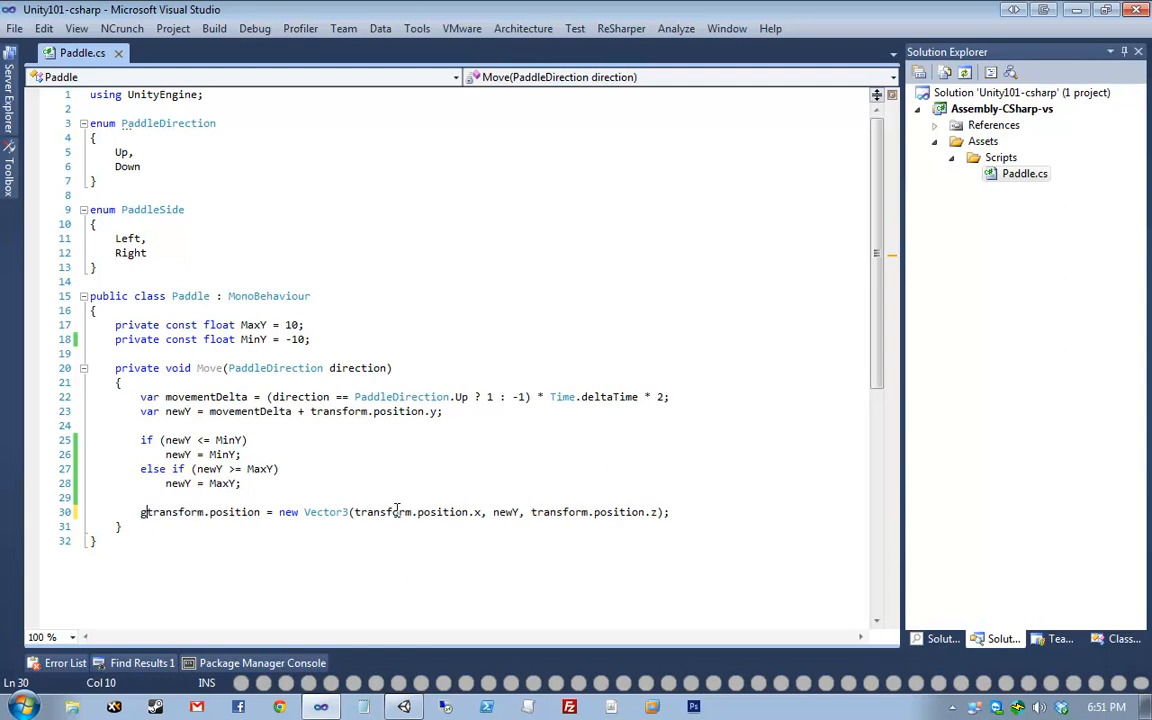
{"action": "type", "text": "gram"}
{"action": "key", "text": "BackSpace"}
{"action": "key", "text": "BackSpace"}
{"action": "key", "text": "BackSpace"}
{"action": "key", "text": "BackSpace"}
{"action": "type", "text": "gameObject."}
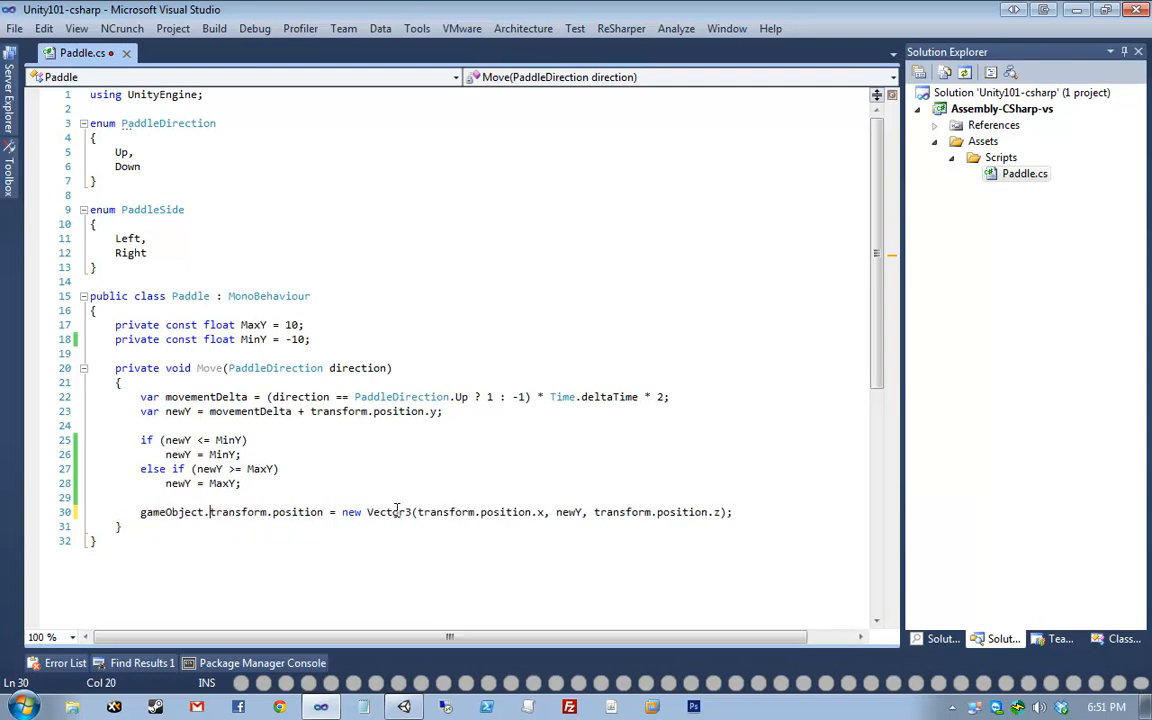
{"action": "key", "text": "Escape"}
{"action": "key", "text": "ctrl+s"}
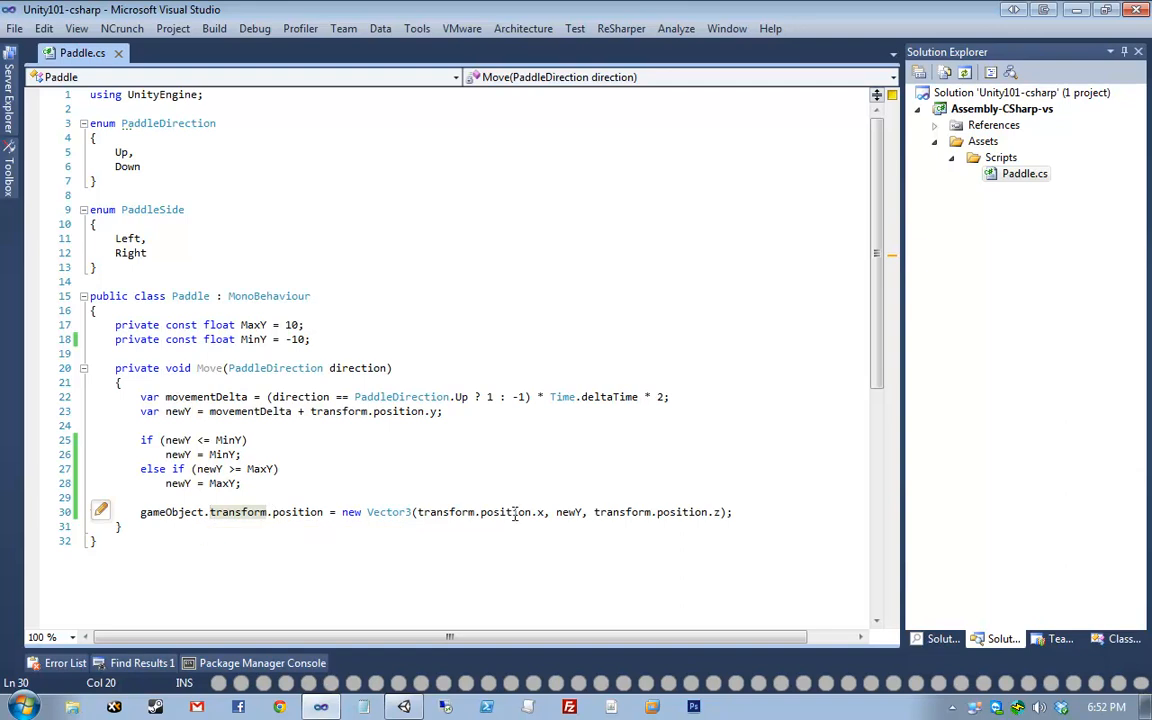
{"action": "key", "text": "BackSpace"}
{"action": "key", "text": "BackSpace"}
{"action": "key", "text": "BackSpace"}
{"action": "key", "text": "BackSpace"}
{"action": "key", "text": "BackSpace"}
{"action": "key", "text": "BackSpace"}
{"action": "key", "text": "BackSpace"}
{"action": "key", "text": "BackSpace"}
{"action": "key", "text": "BackSpace"}
{"action": "key", "text": "BackSpace"}
{"action": "key", "text": "BackSpace"}
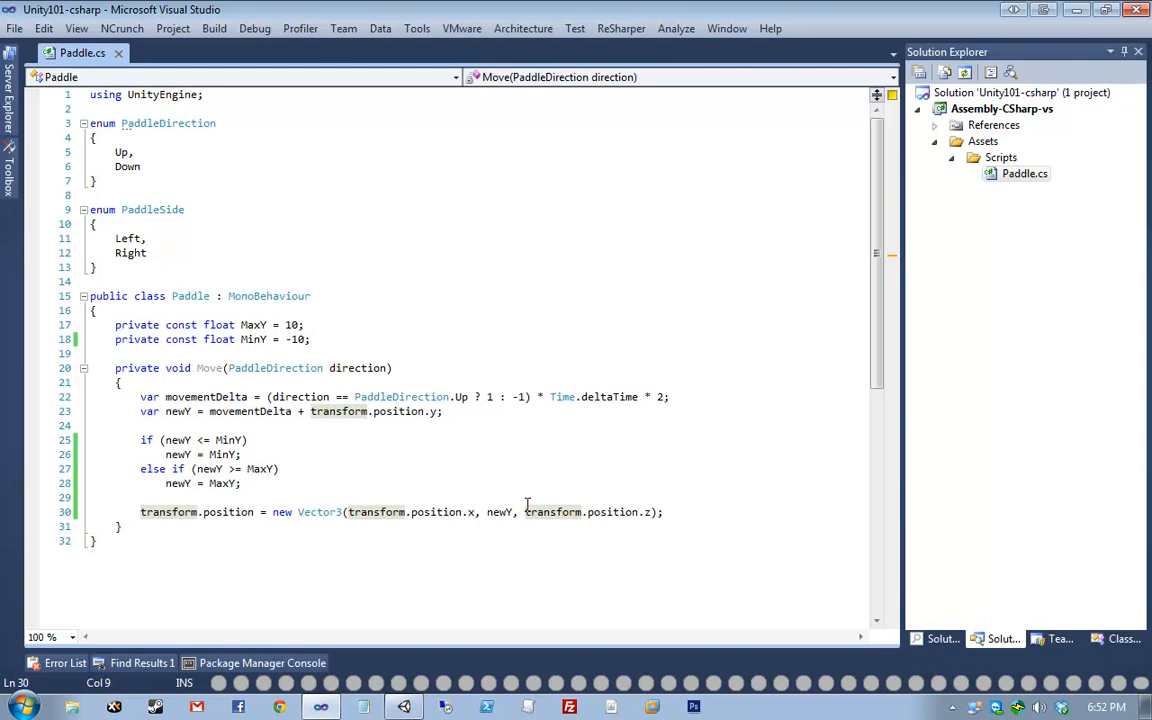
{"action": "left_click", "coordinate": [508, 498]}
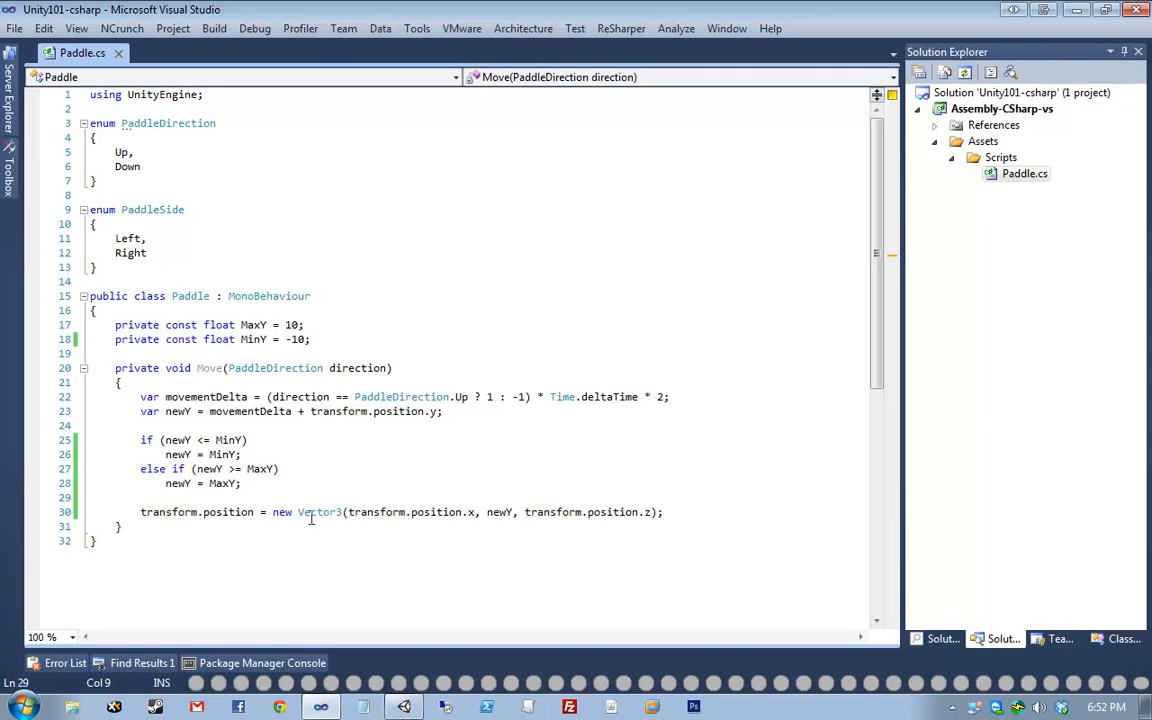
{"action": "mouse_move", "coordinate": [312, 516]}
{"action": "left_click", "coordinate": [343, 543]}
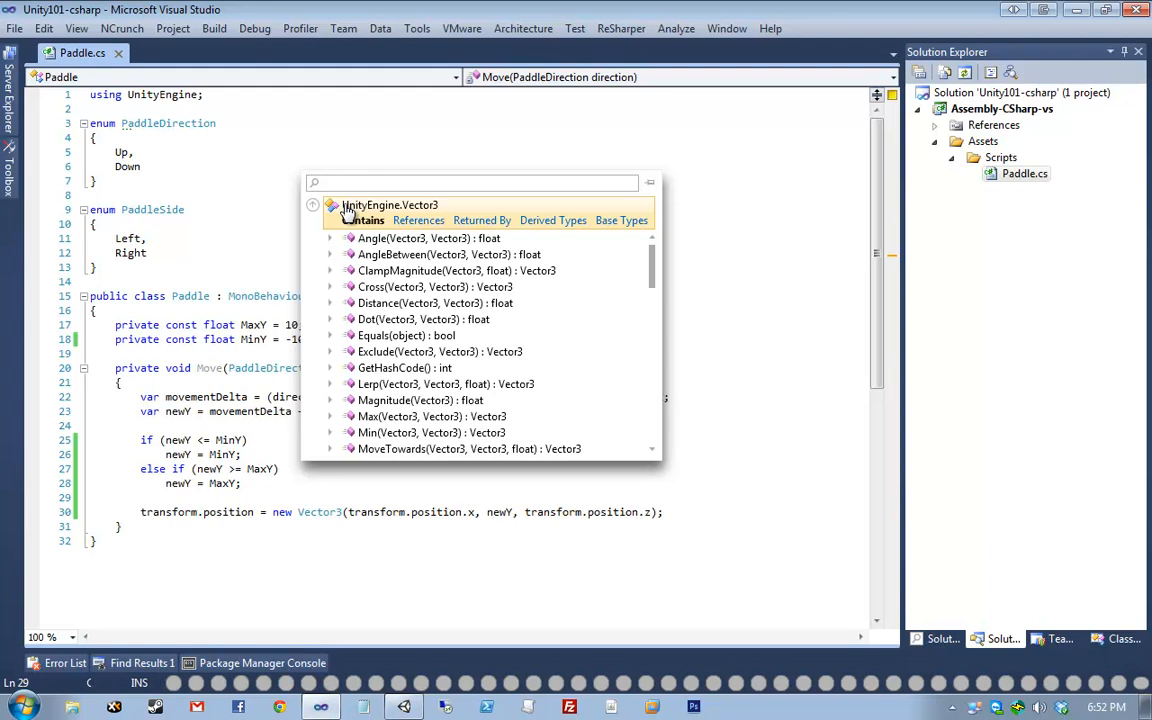
{"action": "key", "text": "Escape"}
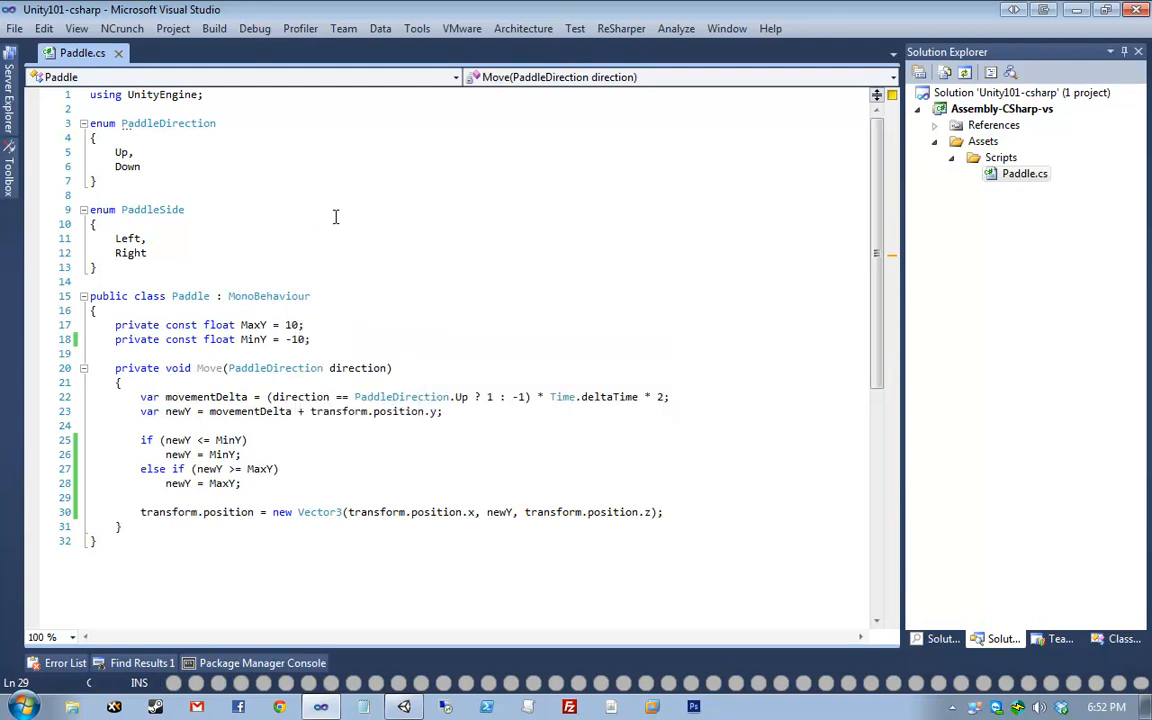
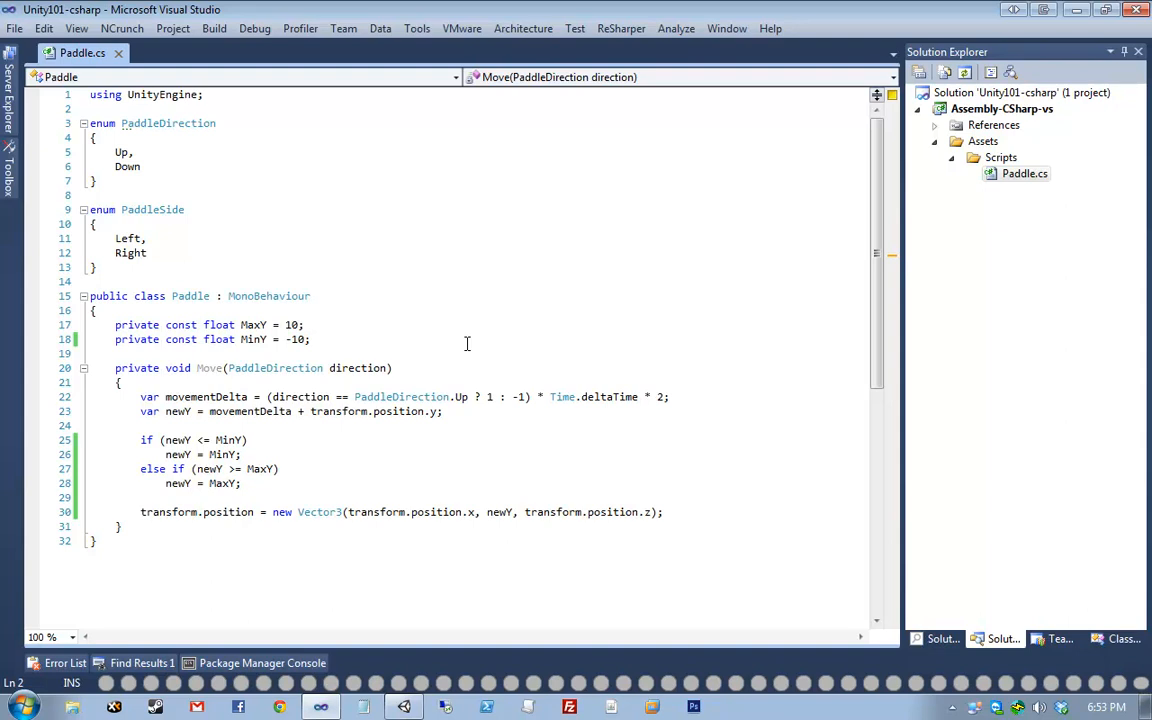
- Open blank lines below the MinY constant on line 18 of Paddle.cs
{"action": "left_click", "coordinate": [514, 333]}
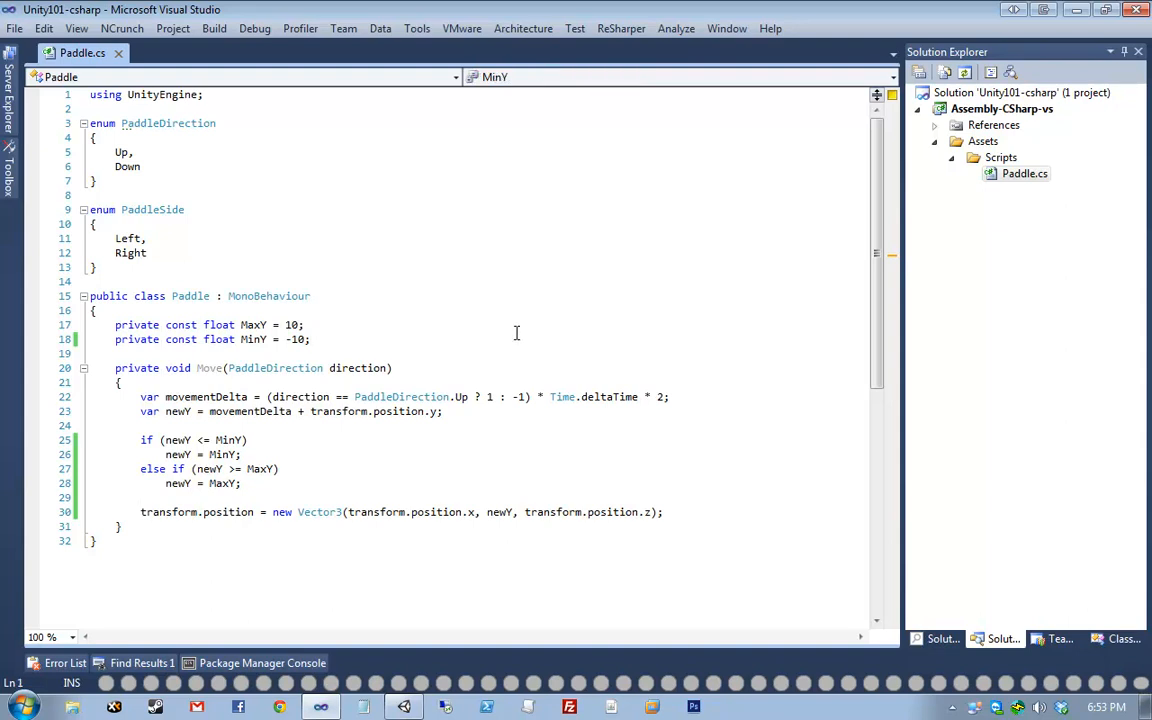
{"action": "key", "text": "Return"}
{"action": "key", "text": "Return"}
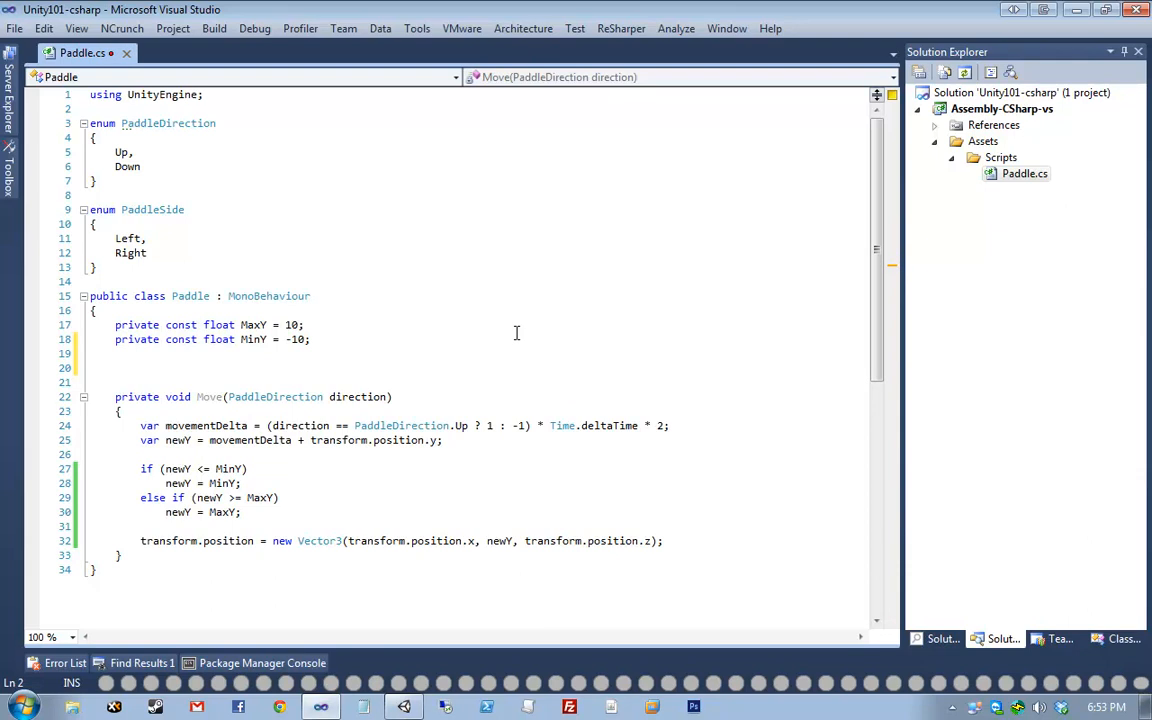
- Add an empty public void Update() method to Paddle and save
{"action": "type", "text": "public void Update(){"}
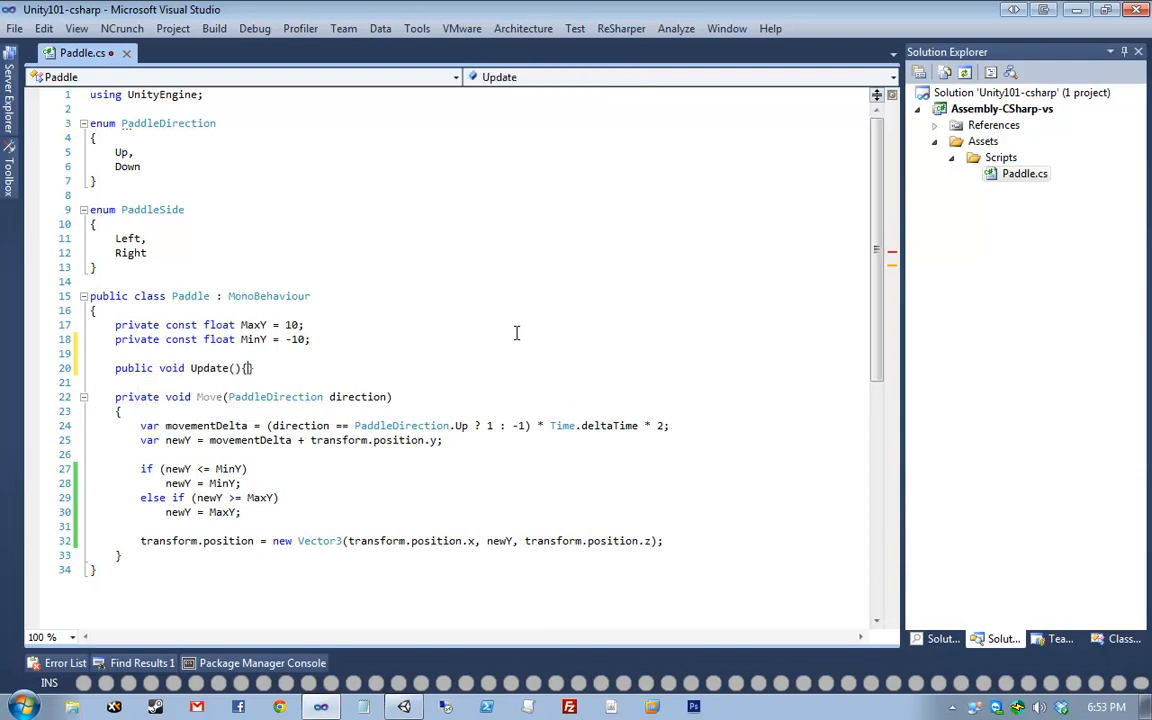
{"action": "key", "text": "Return"}
{"action": "key", "text": "ctrl+s"}
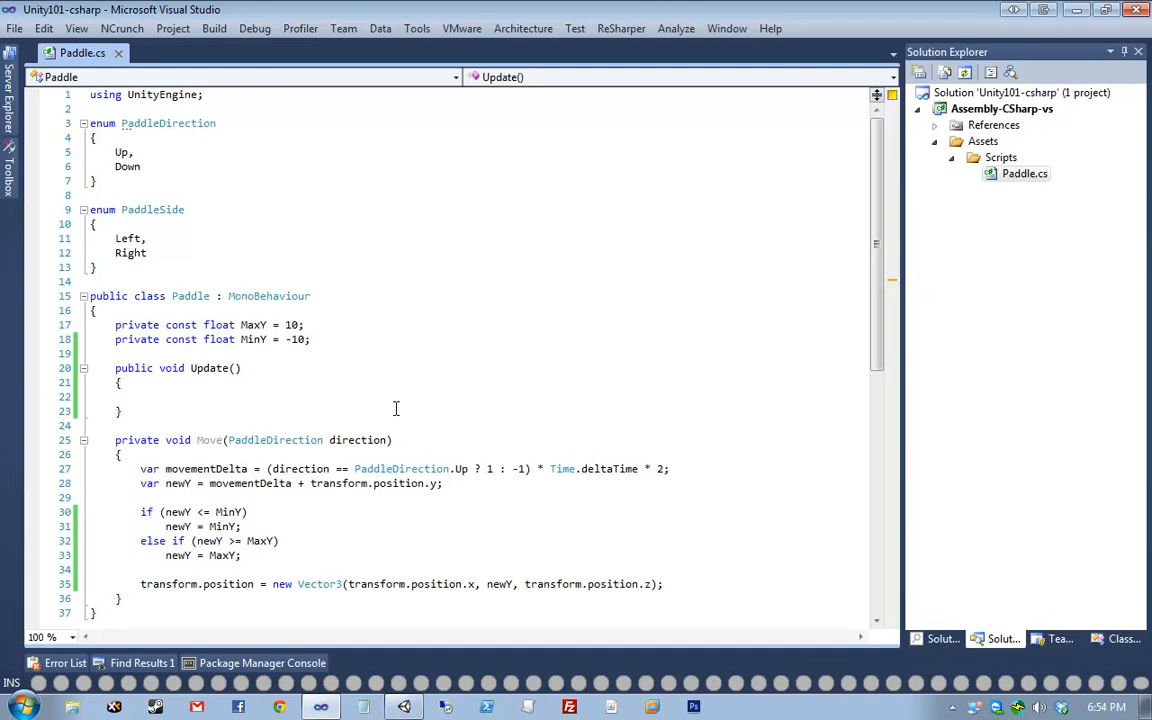
- In Update, call Move(PaddleDirection.Up) when Input.GetKey(KeyCode.W) is true
{"action": "type", "text": "if ("}
{"action": "type", "text": "Input.GetKey("}
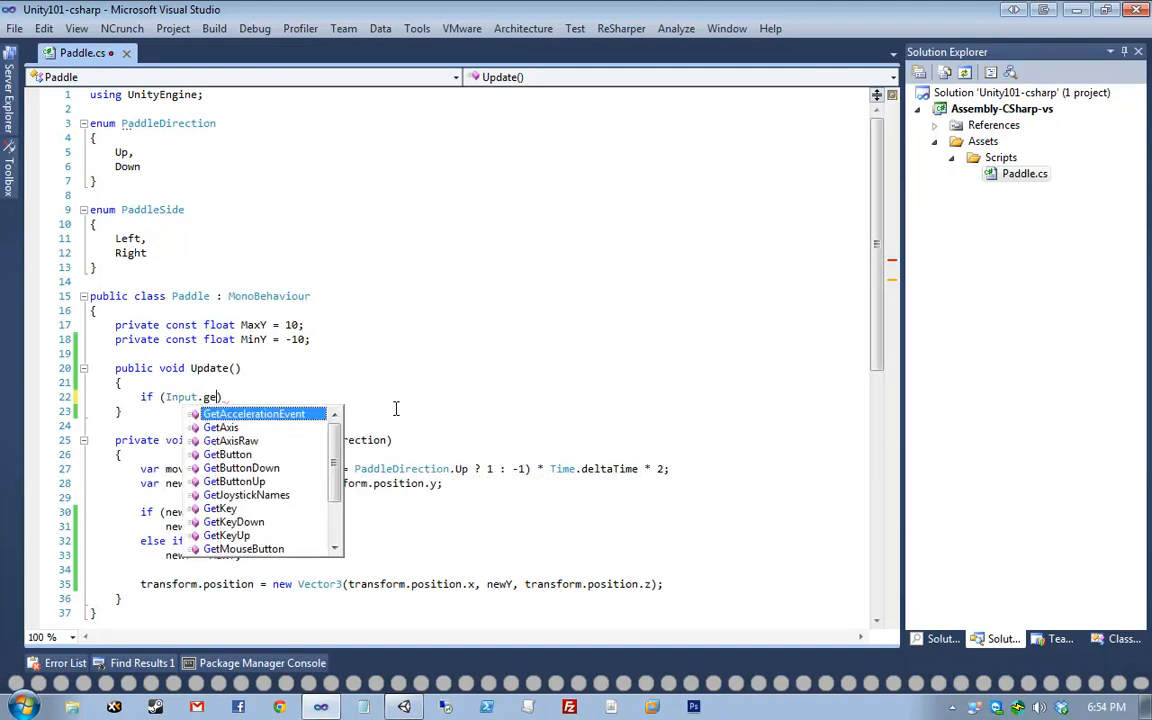
{"action": "type", "text": "Keycode."}
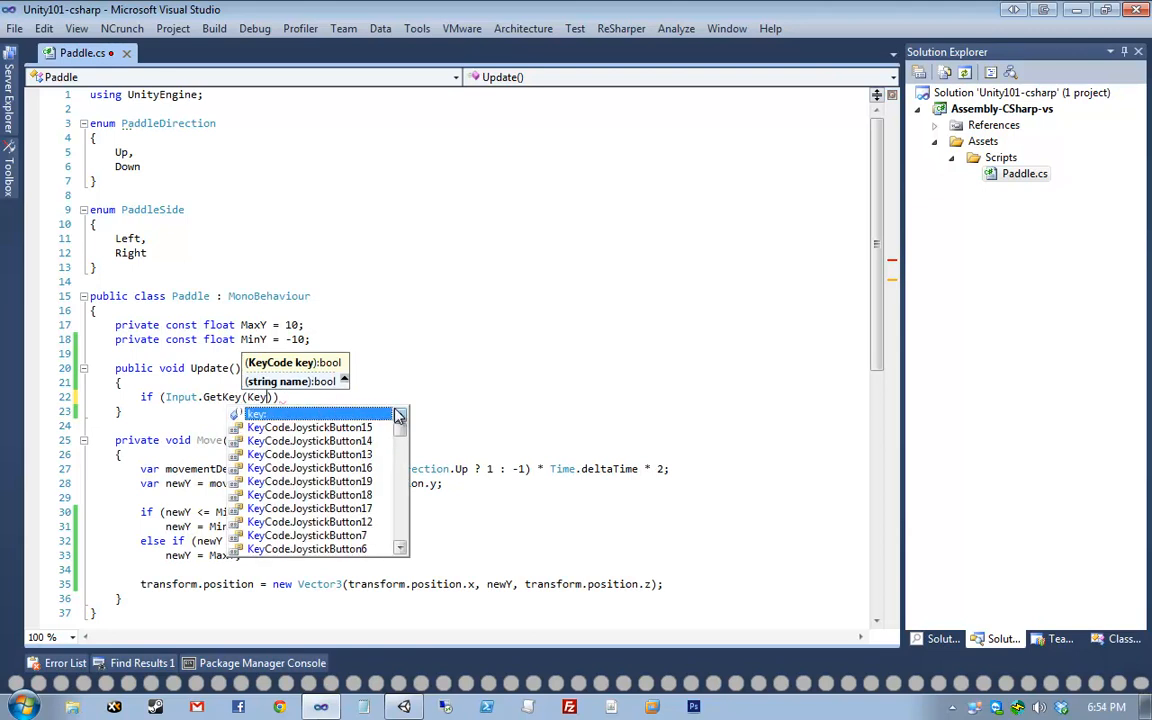
{"action": "type", "text": "W))"}
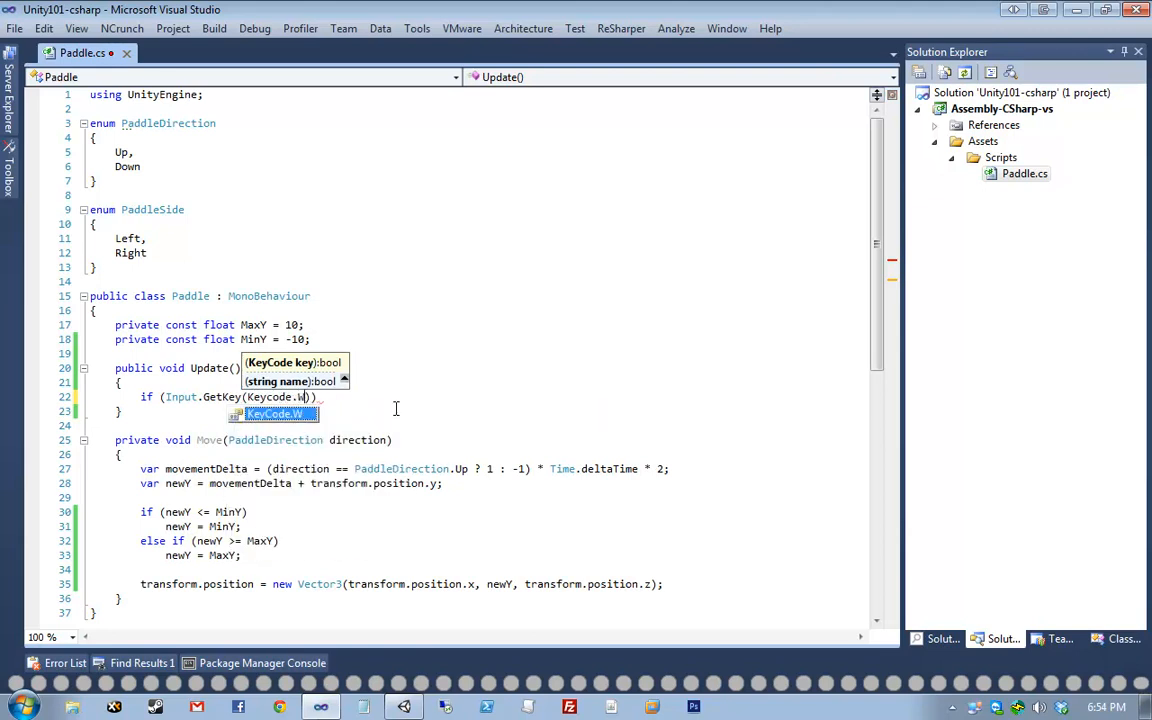
{"action": "key", "text": "Return"}
{"action": "type", "text": "Move(Down);"}
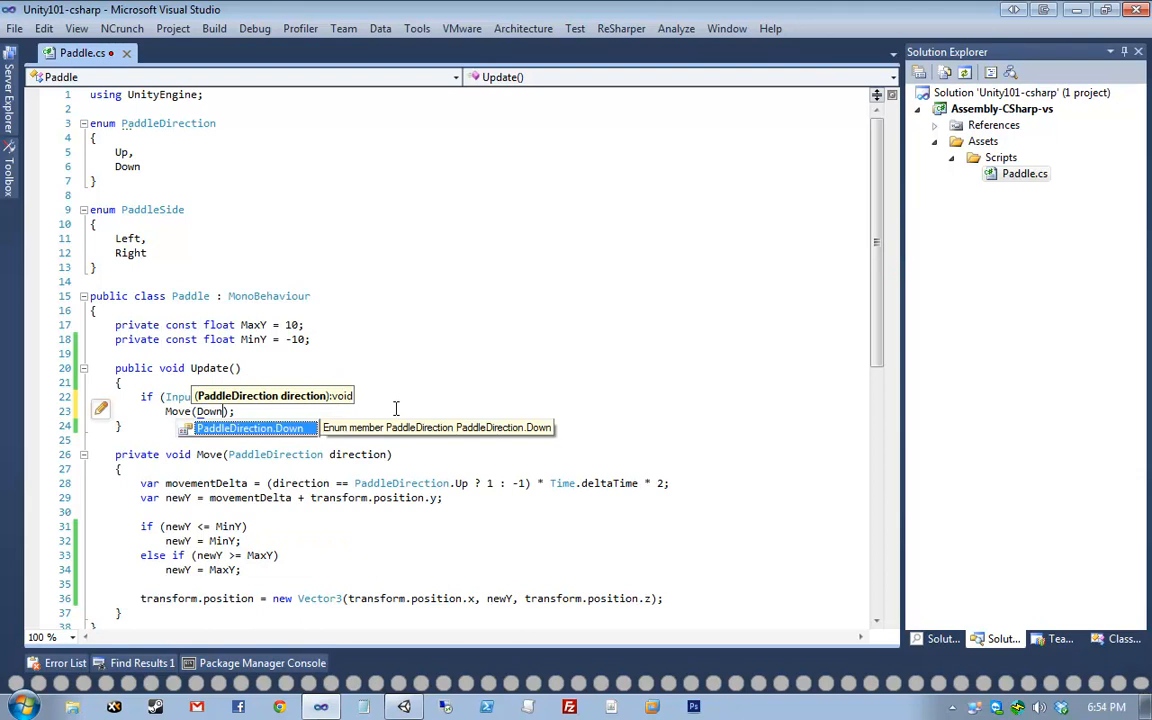
{"action": "key", "text": "BackSpace"}
{"action": "key", "text": "BackSpace"}
{"action": "key", "text": "BackSpace"}
{"action": "key", "text": "BackSpace"}
{"action": "type", "text": "Update("}
{"action": "key", "text": "BackSpace"}
{"action": "key", "text": "BackSpace"}
{"action": "key", "text": "BackSpace"}
{"action": "key", "text": "BackSpace"}
{"action": "key", "text": "BackSpace"}
{"action": "key", "text": "BackSpace"}
{"action": "key", "text": "BackSpace"}
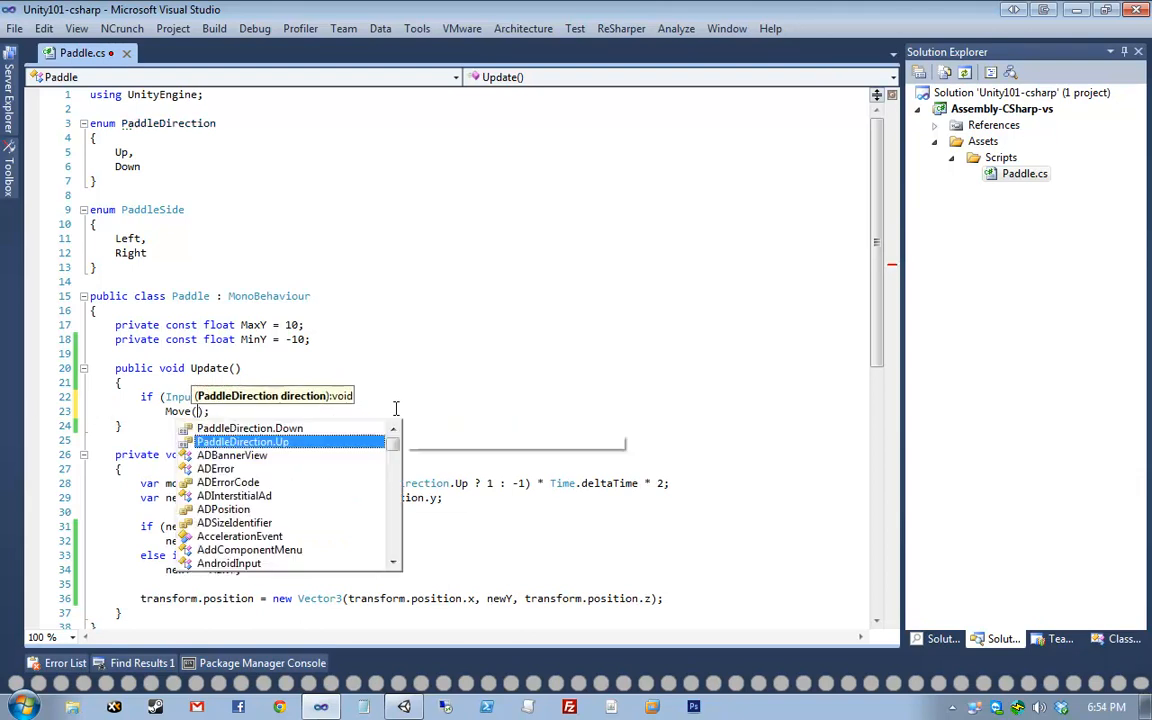
{"action": "type", "text": "Up"}
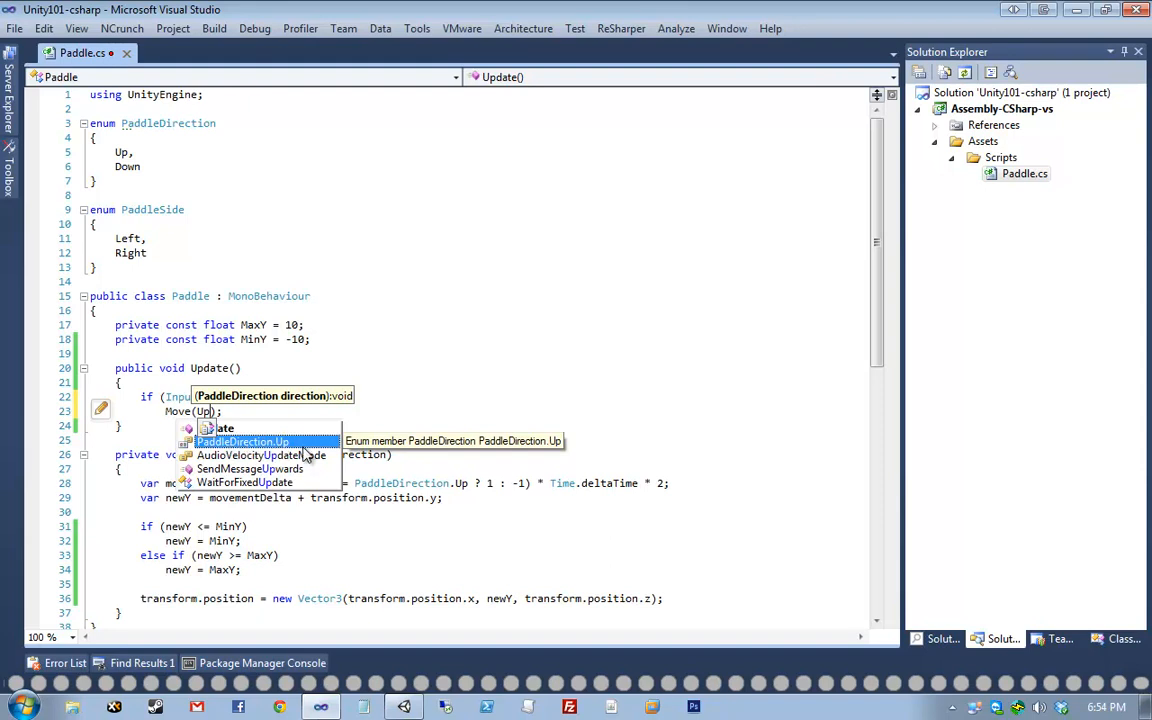
{"action": "key", "text": "Return"}
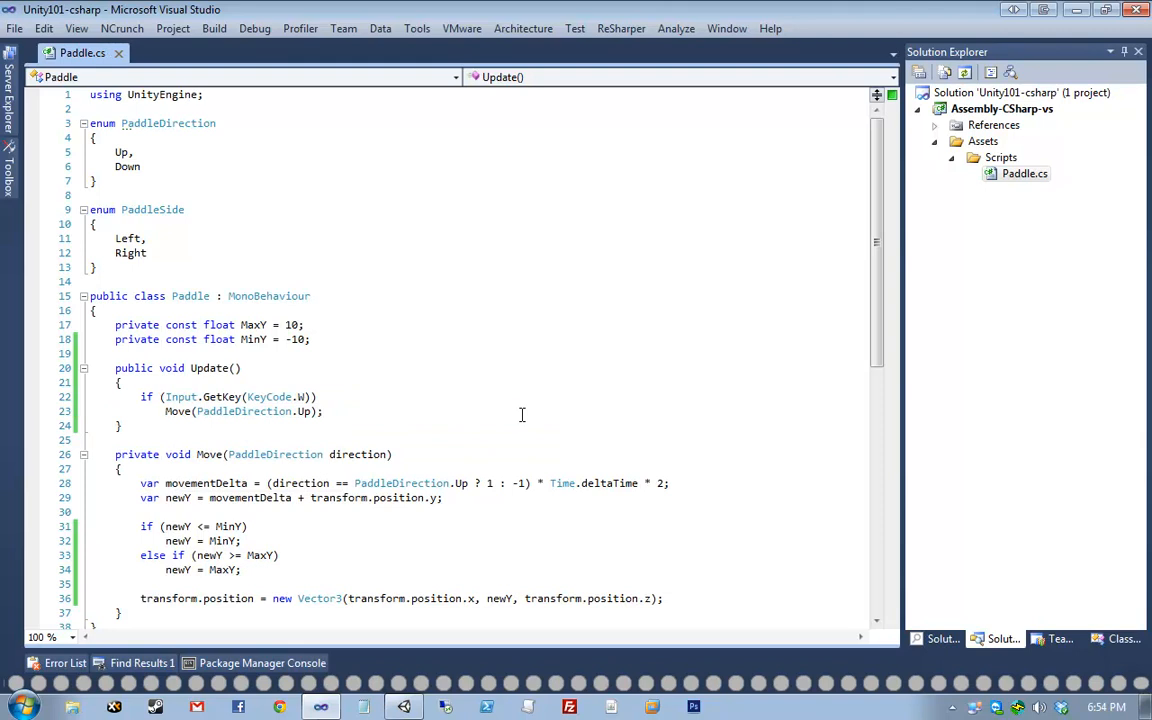
- Add else if Input.GetKey(KeyCode.S) calling Move(PaddleDirection.Down), and save Paddle.cs
{"action": "key", "text": "Return"}
{"action": "type", "text": "else "}
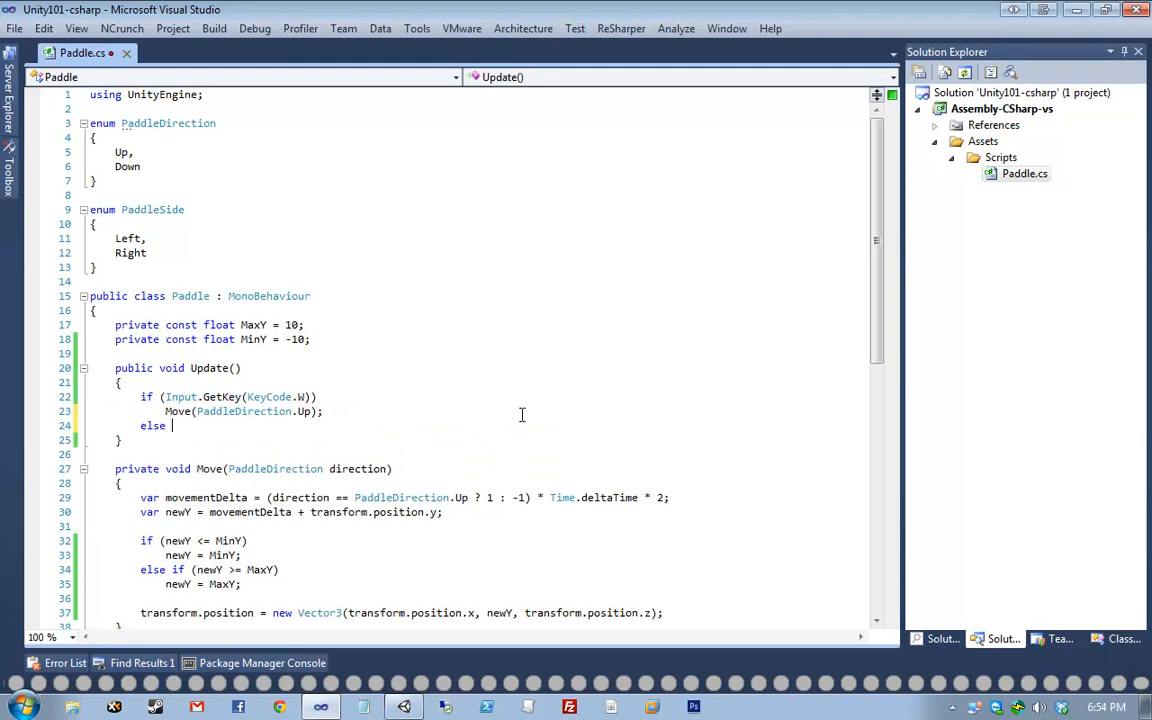
{"action": "type", "text": "if (Input.getk("}
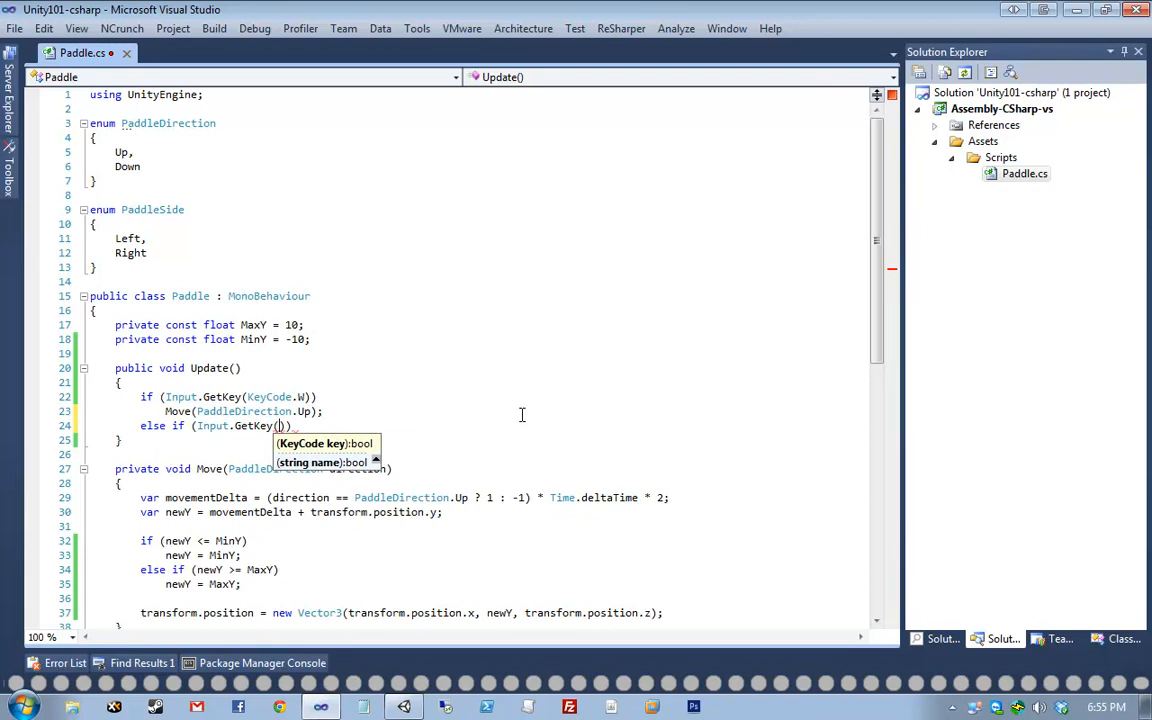
{"action": "type", "text": "S"}
{"action": "key", "text": "BackSpace"}
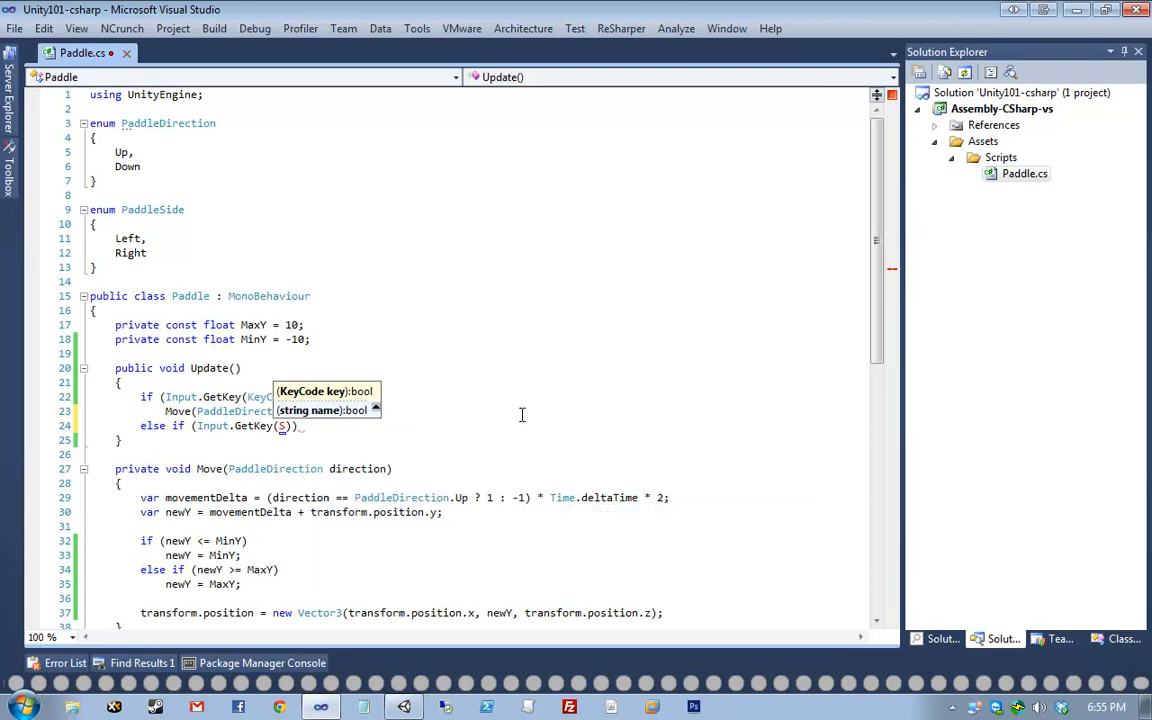
{"action": "type", "text": "KeyCode.S))"}
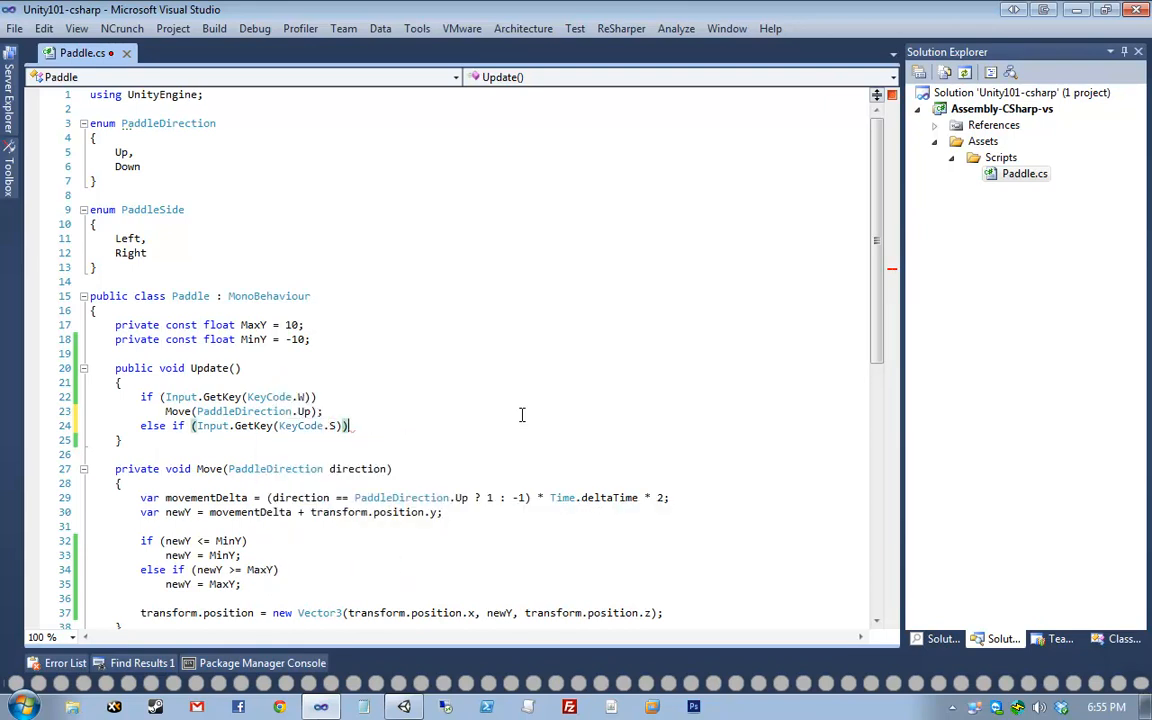
{"action": "key", "text": "Return"}
{"action": "type", "text": "Move(DOwn);"}
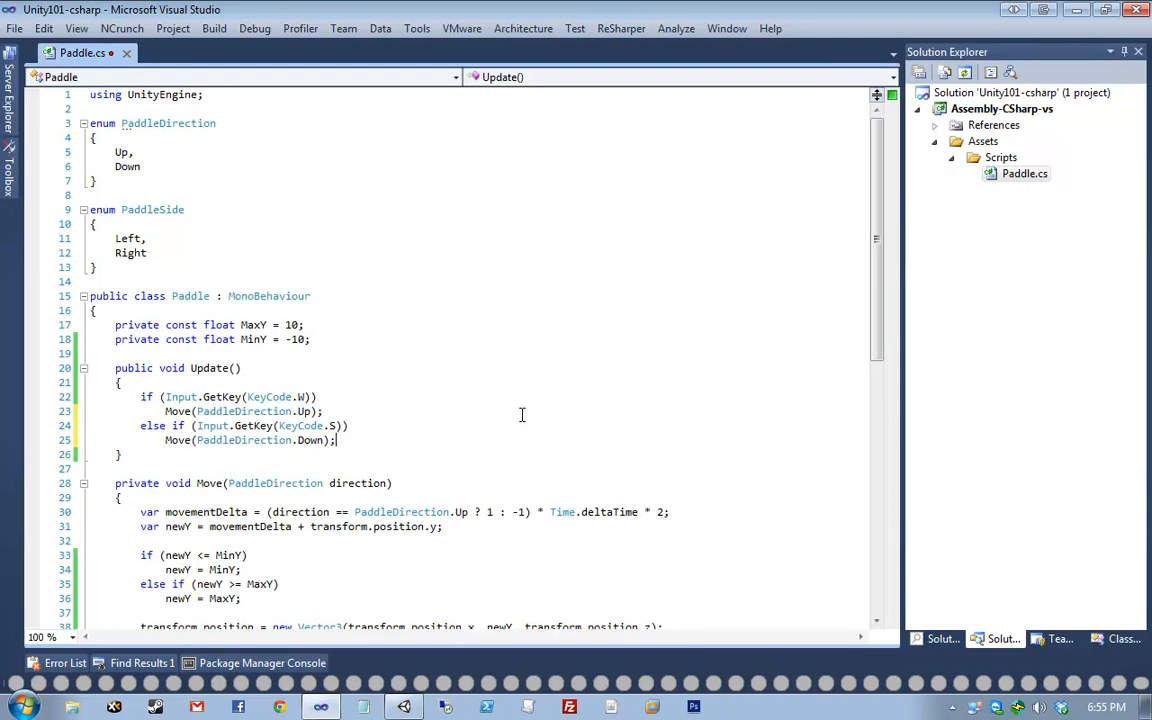
{"action": "key", "text": "ctrl+s"}
{"action": "mouse_move", "coordinate": [415, 709]}
{"action": "left_click", "coordinate": [334, 339]}
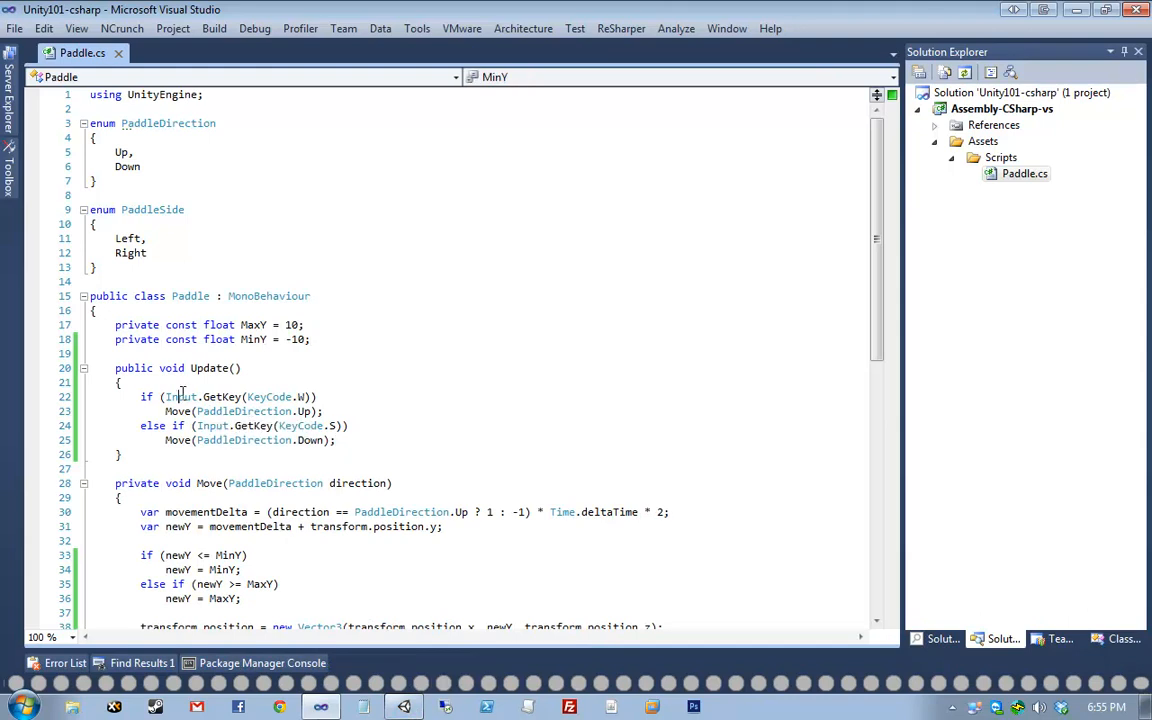
{"action": "left_click_drag", "start_coordinate": [166, 397], "coordinate": [242, 398]}
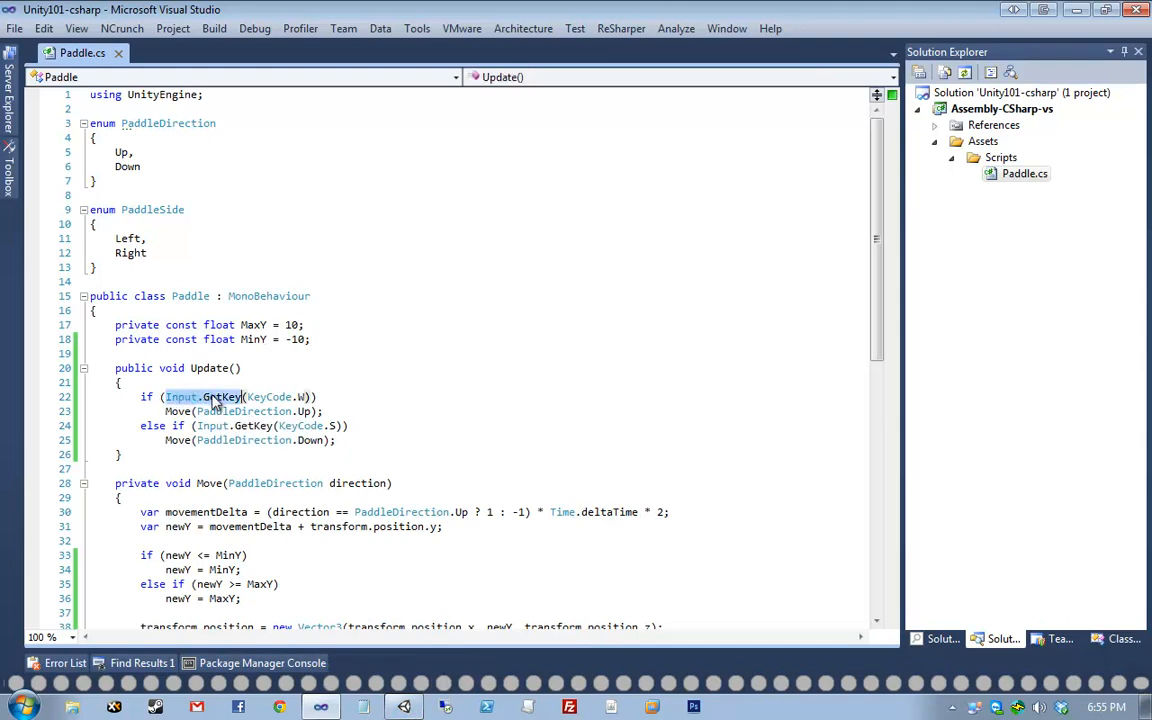
{"action": "left_click", "coordinate": [343, 387]}
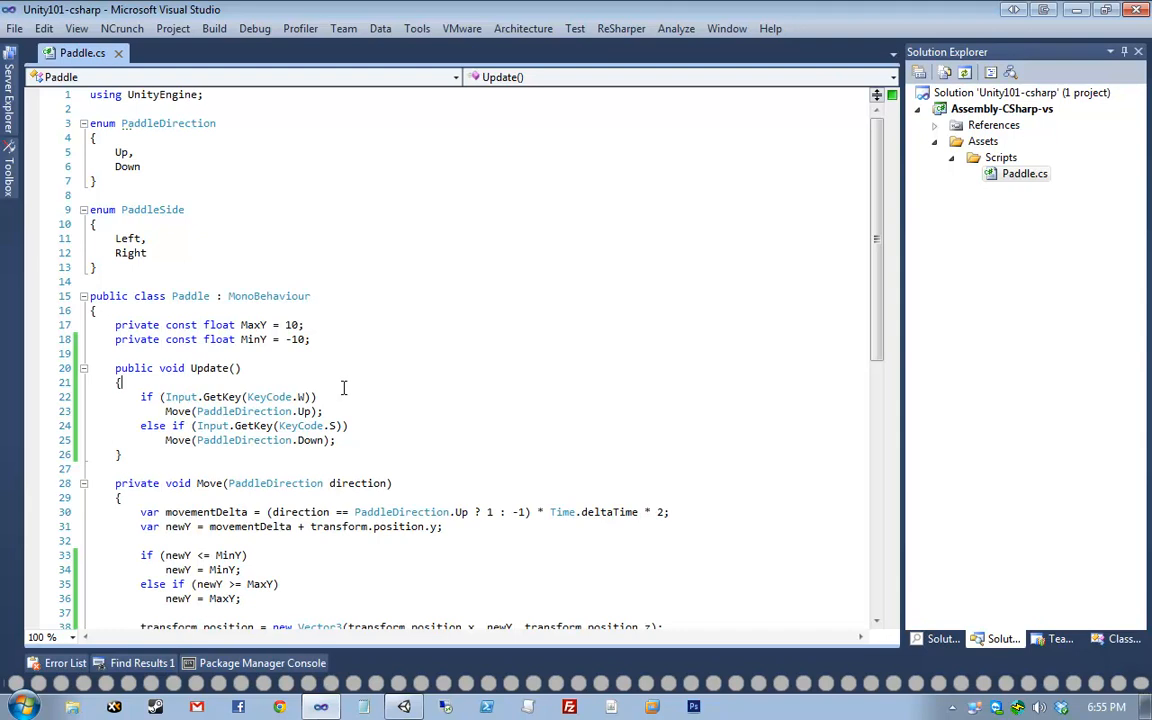
{"action": "scroll", "coordinate": [404, 419], "scroll_direction": "down", "scroll_amount": 1}
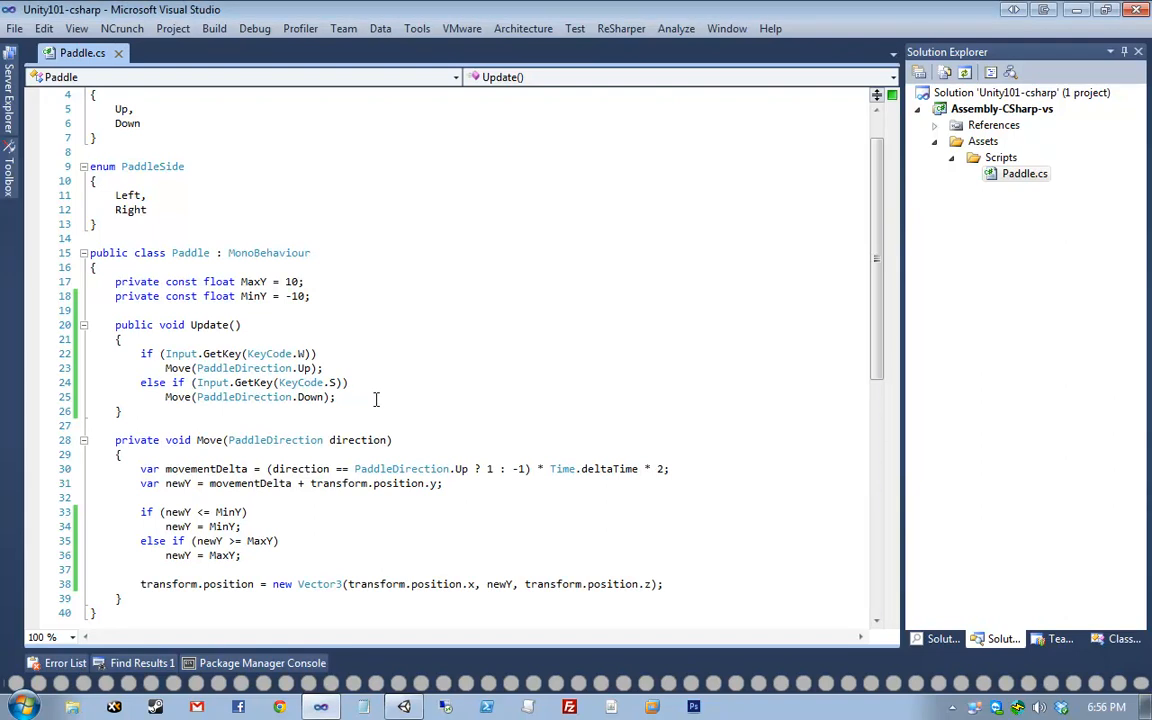
- In Unity, put the Scenes folder and Paddle script back in place after a misplaced drag
{"action": "left_click", "coordinate": [382, 657]}
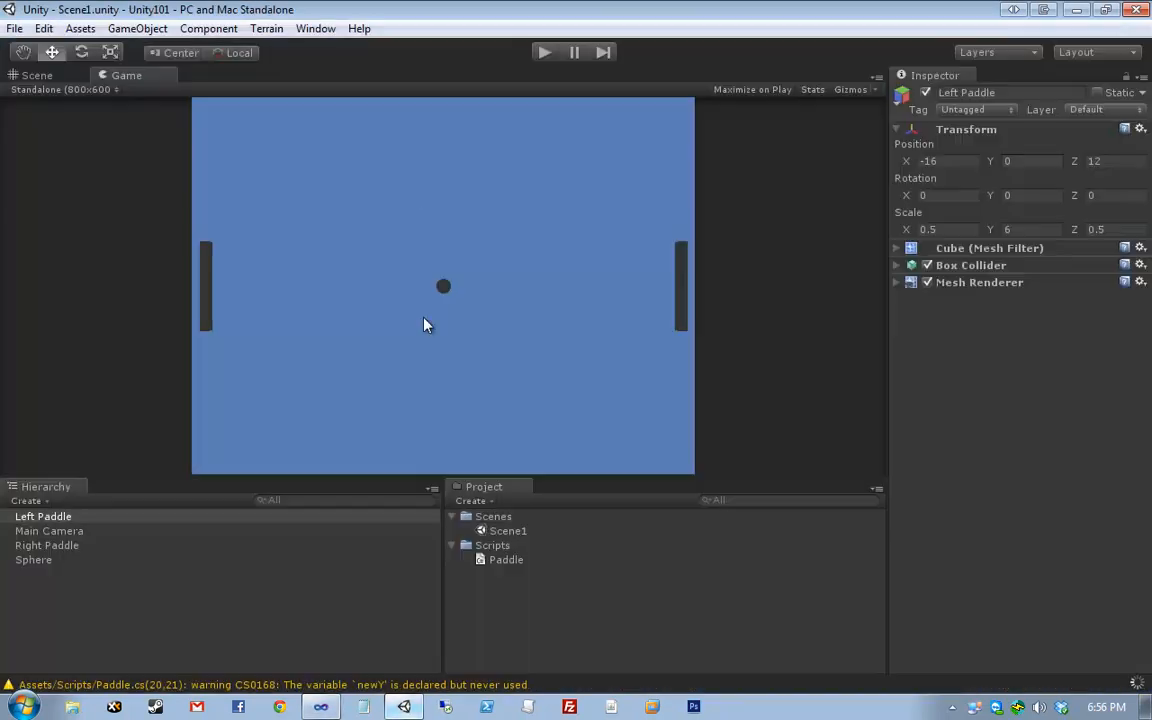
{"action": "left_click", "coordinate": [68, 78]}
{"action": "left_click", "coordinate": [472, 364]}
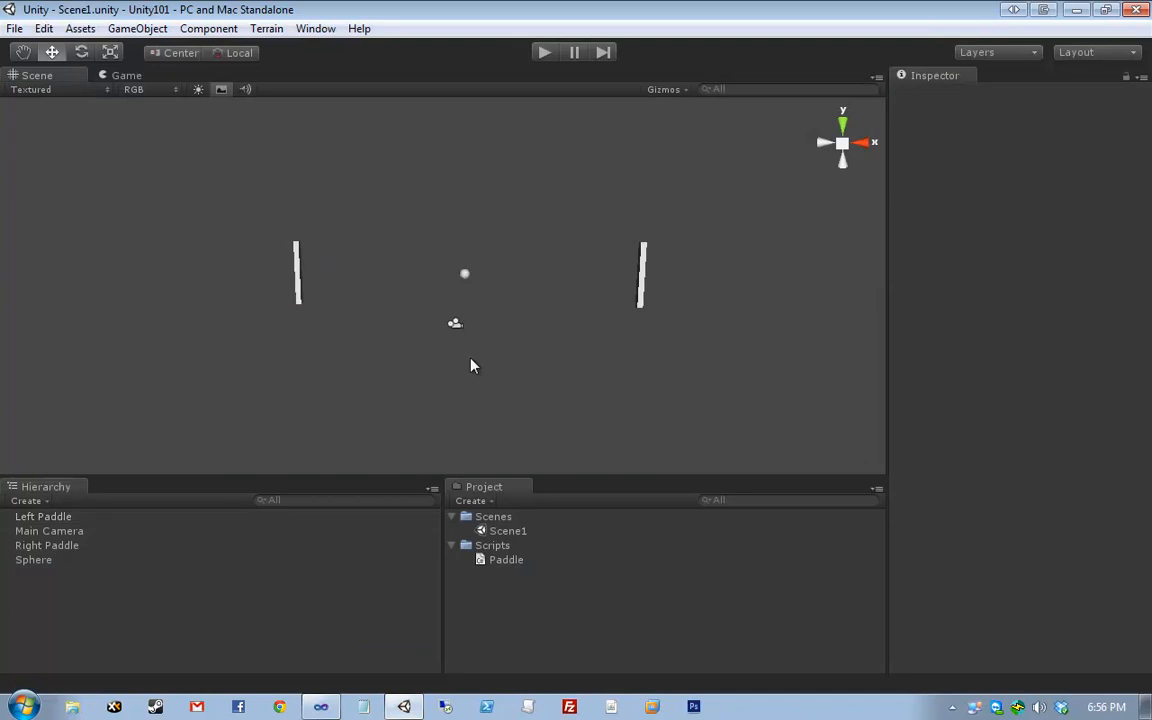
{"action": "left_click", "coordinate": [495, 565]}
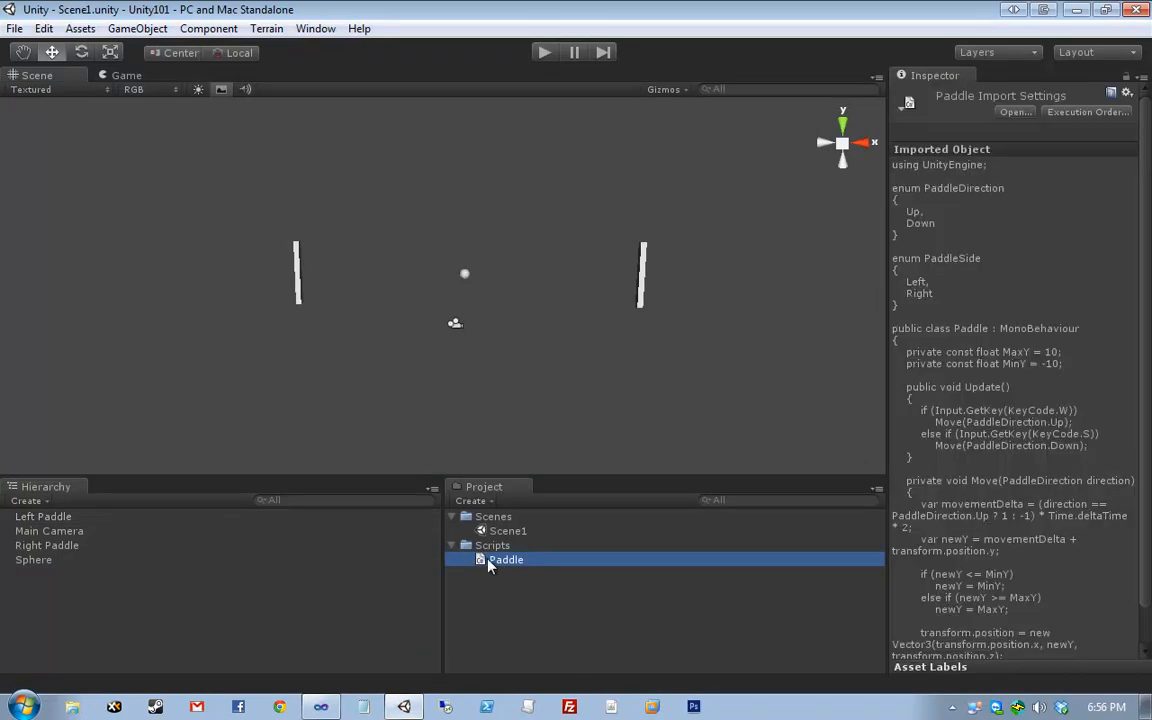
{"action": "left_click_drag", "start_coordinate": [489, 565], "coordinate": [555, 606]}
{"action": "left_click_drag", "start_coordinate": [497, 528], "coordinate": [500, 560]}
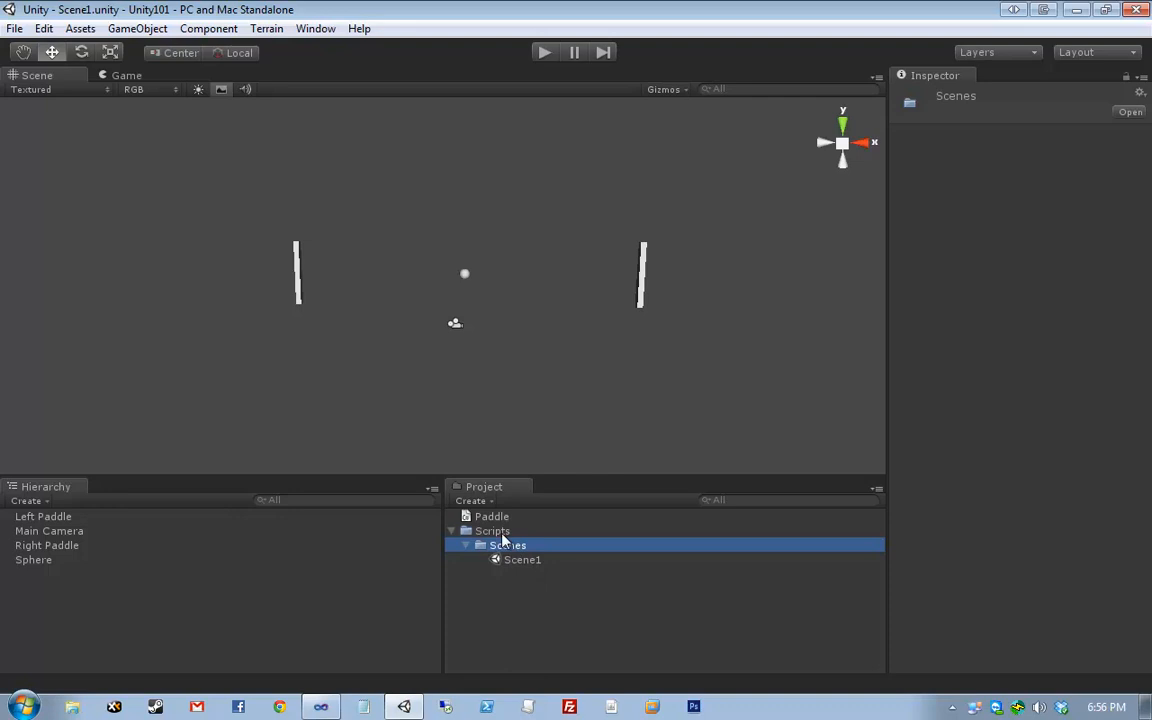
{"action": "left_click_drag", "start_coordinate": [516, 550], "coordinate": [532, 608]}
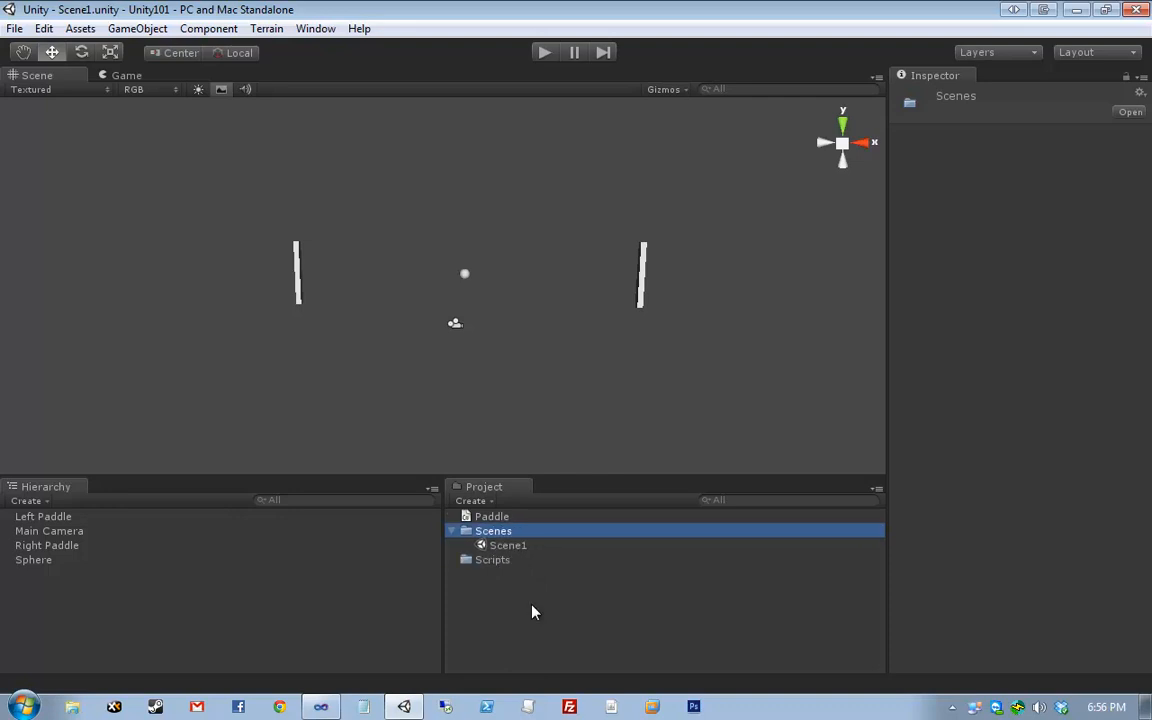
{"action": "left_click_drag", "start_coordinate": [479, 518], "coordinate": [510, 566]}
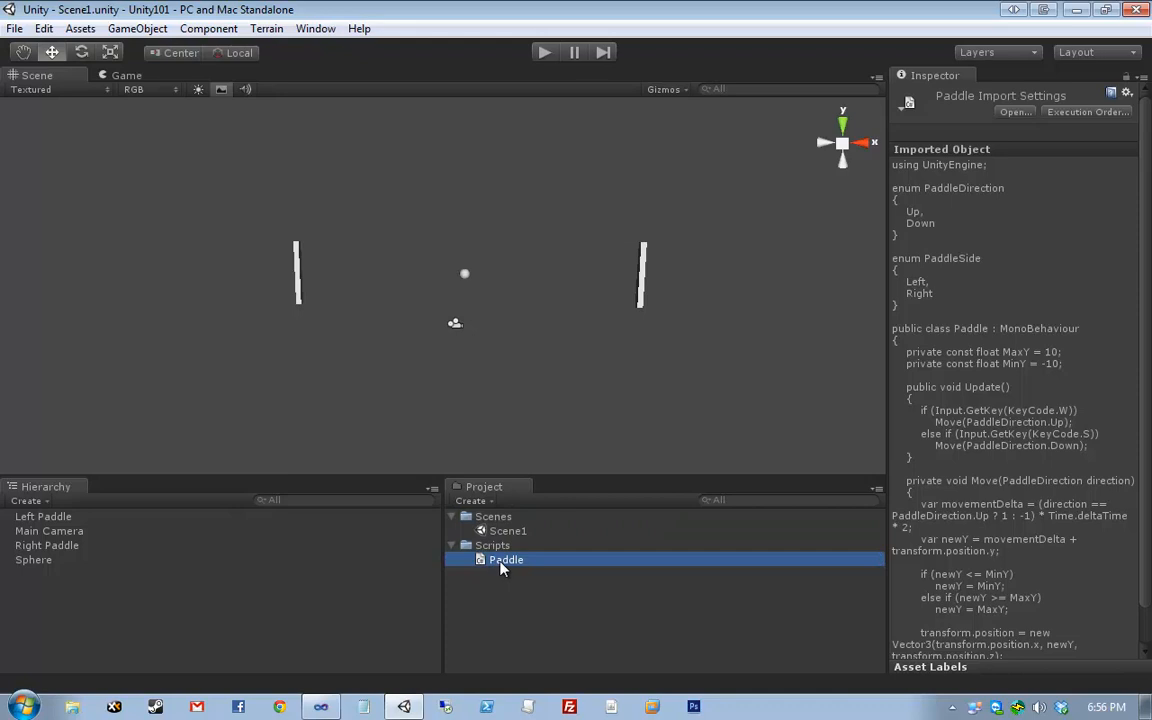
- Attach Paddle.cs to Left Paddle and confirm its Paddle (Script) component in the Inspector
{"action": "left_click_drag", "start_coordinate": [497, 568], "coordinate": [94, 527]}
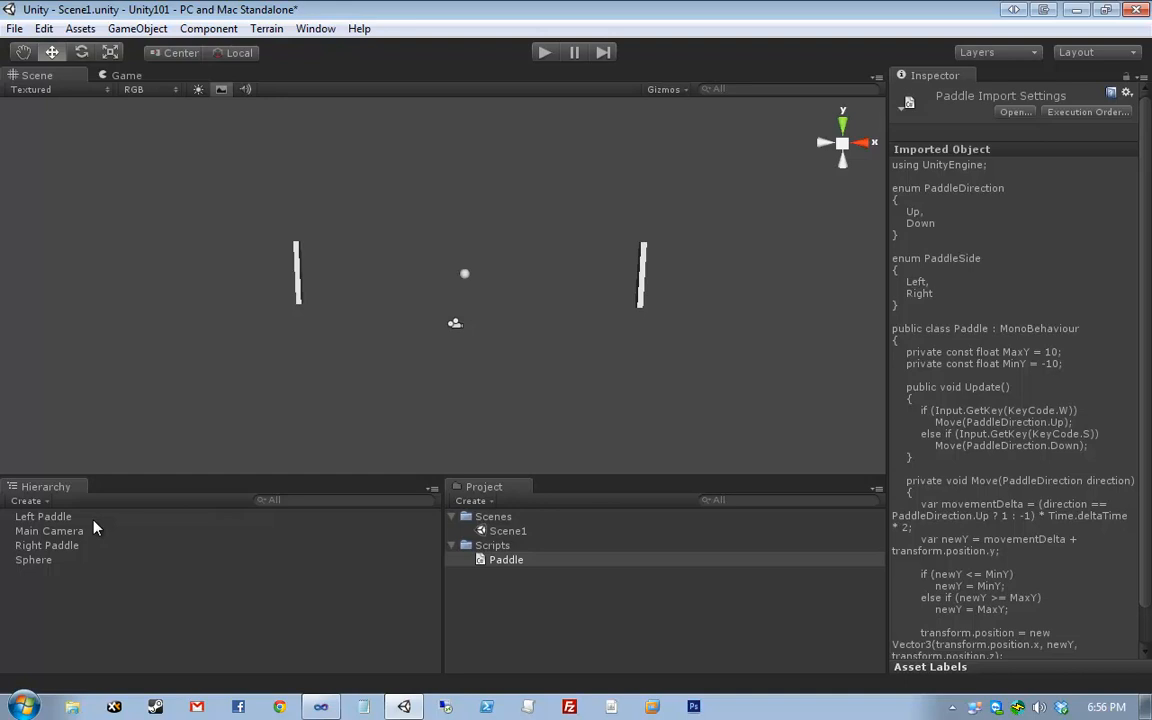
{"action": "left_click", "coordinate": [93, 520]}
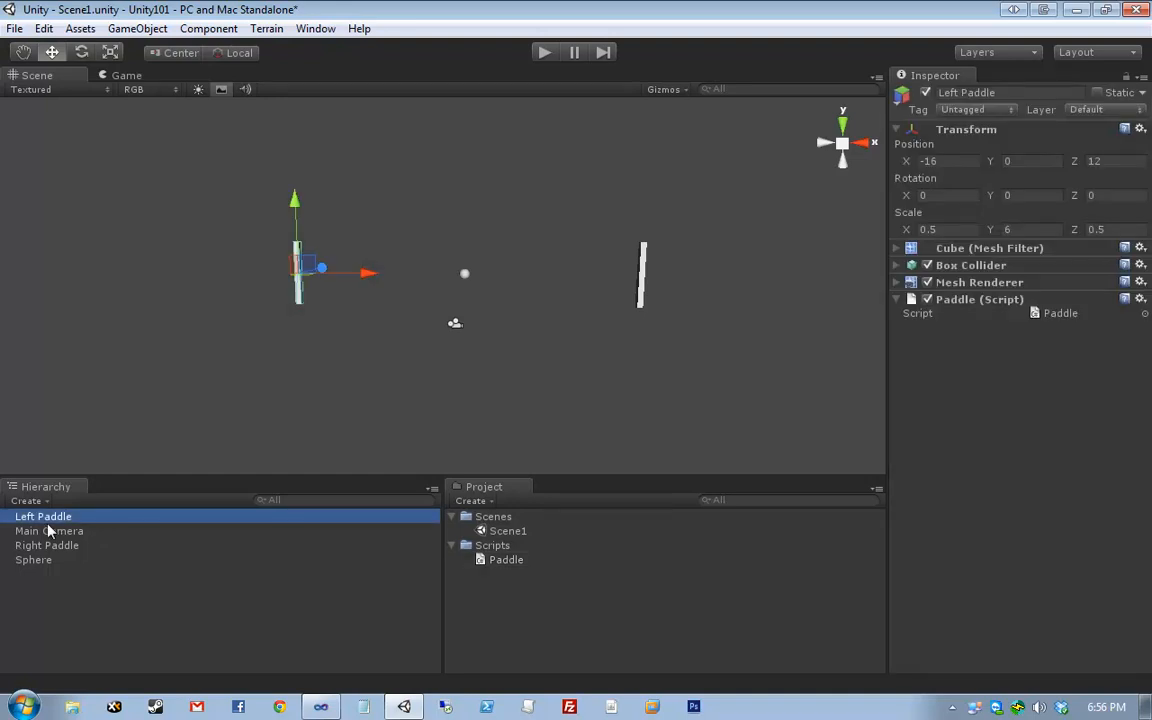
{"action": "left_click", "coordinate": [1030, 507]}
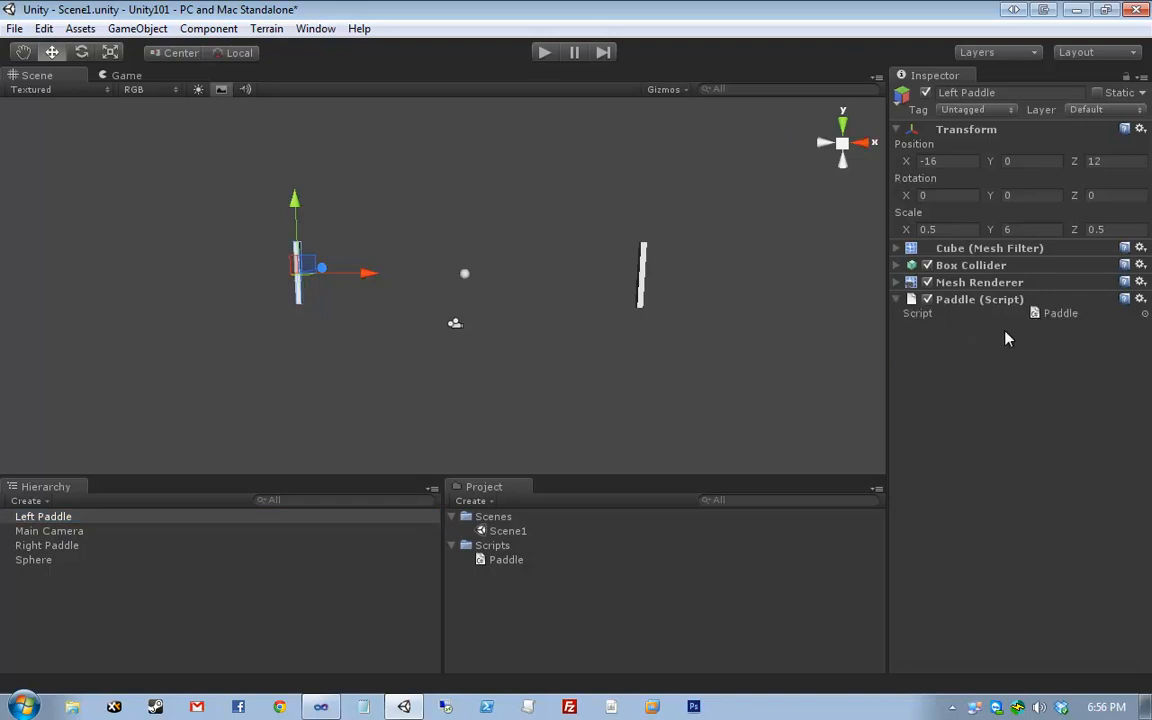
{"action": "left_click", "coordinate": [1060, 314]}
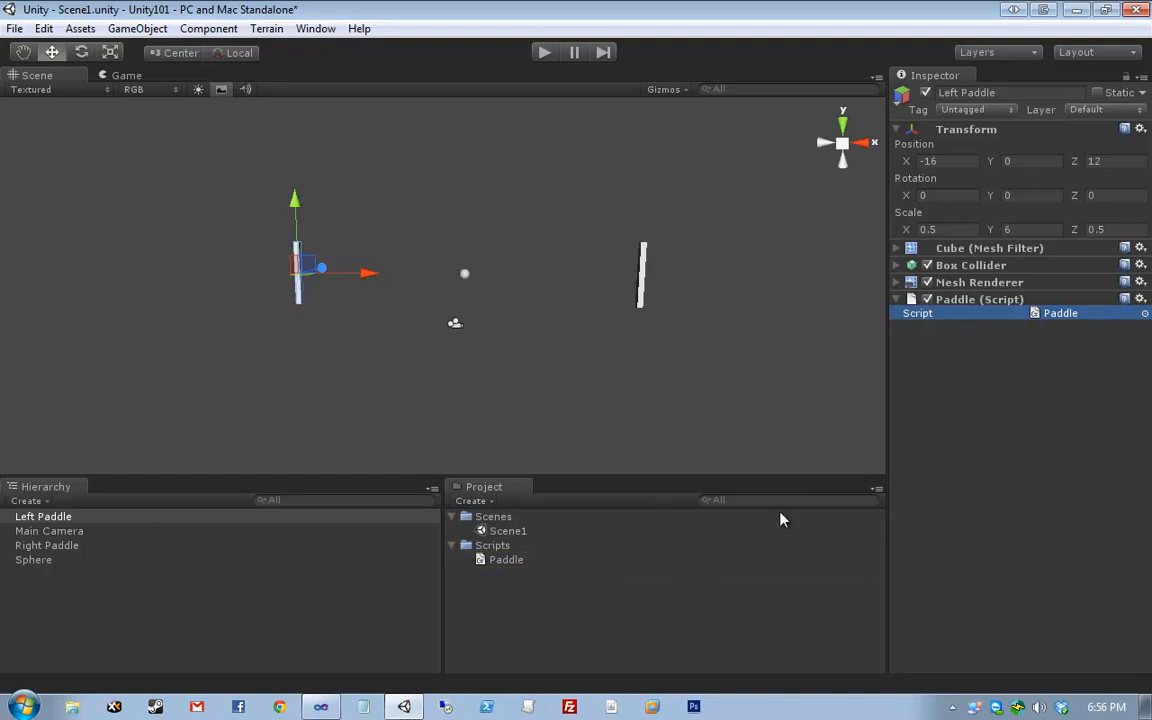
{"action": "left_click", "coordinate": [822, 411]}
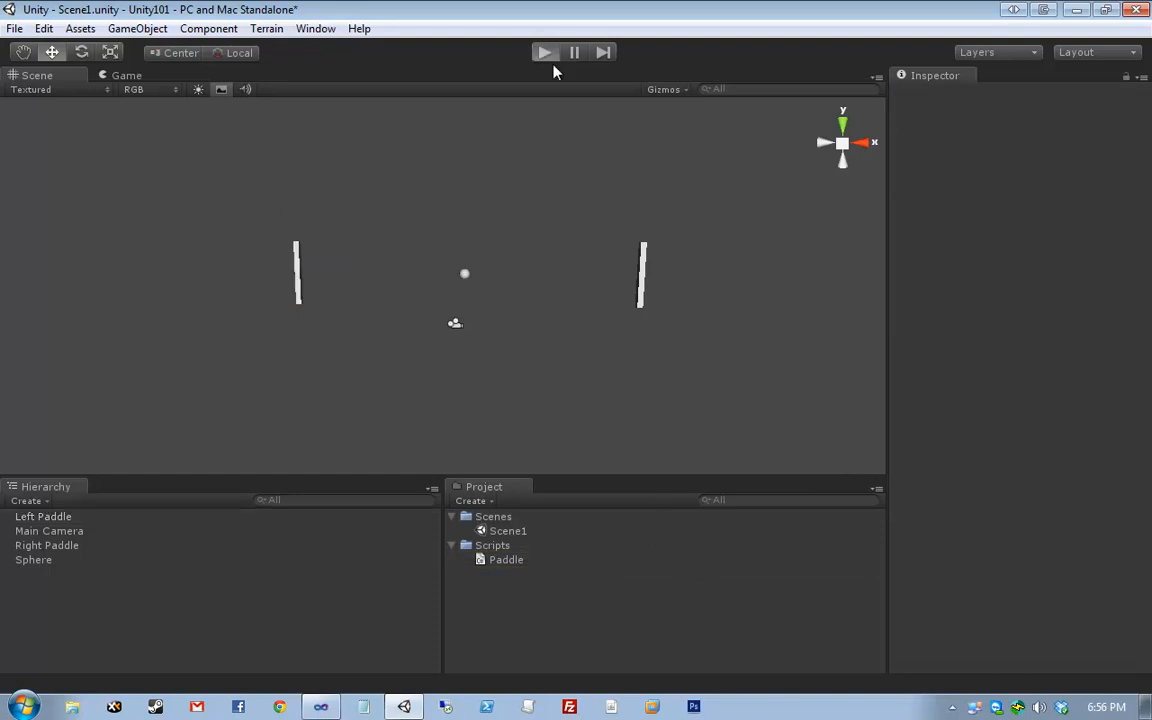
- Enter Play mode and move the left paddle up and down with the keyboard
{"action": "left_click", "coordinate": [548, 56]}
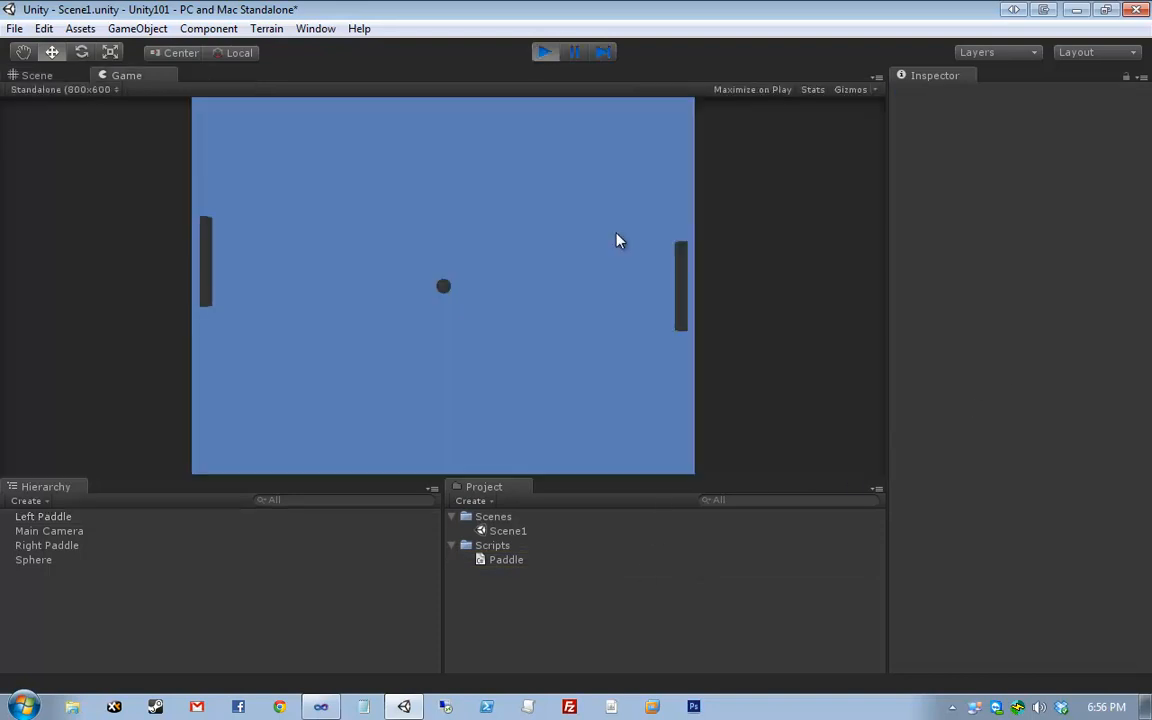
{"action": "key", "text": "Up"}
{"action": "key", "text": "Down"}
{"action": "key", "text": "Up"}
{"action": "key", "text": "Up"}
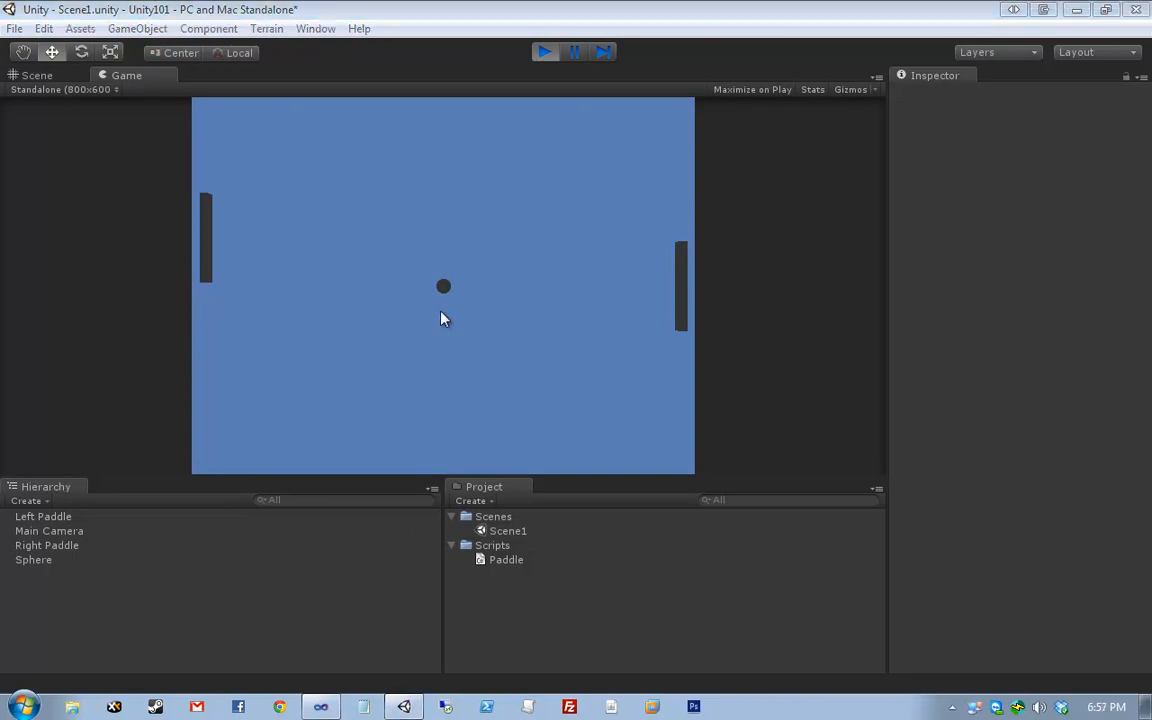
{"action": "left_click", "coordinate": [443, 283]}
{"action": "key", "text": "Up"}
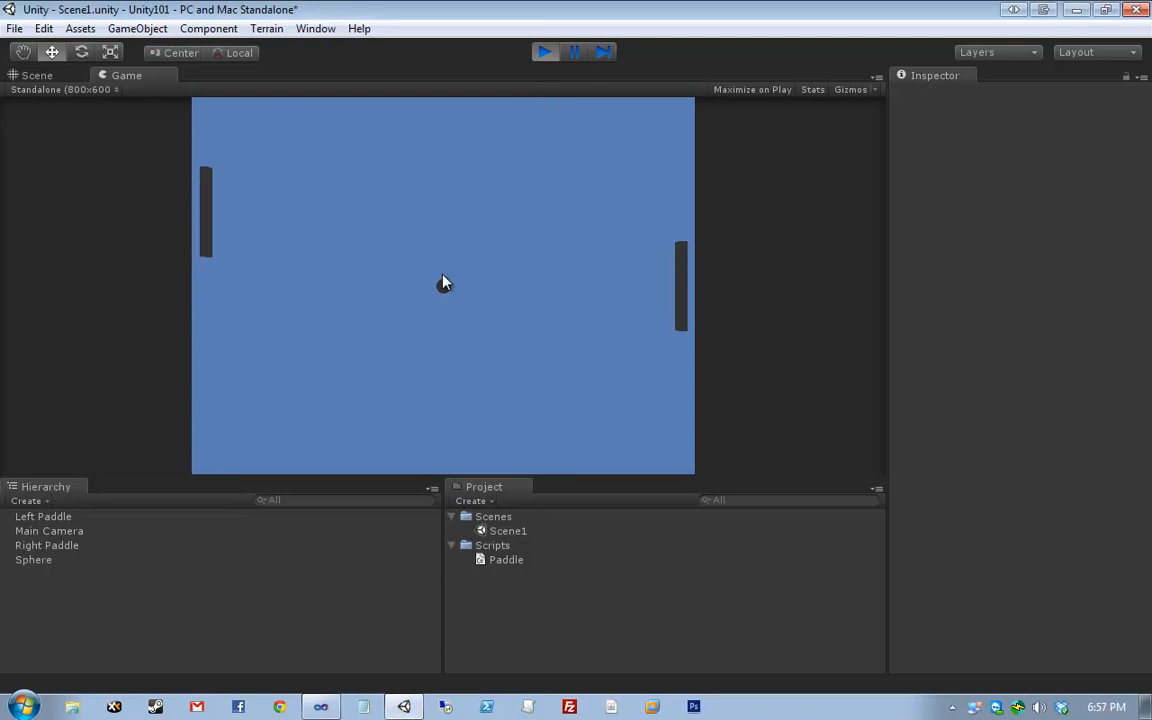
{"action": "key", "text": "Down"}
{"action": "key", "text": "Down"}
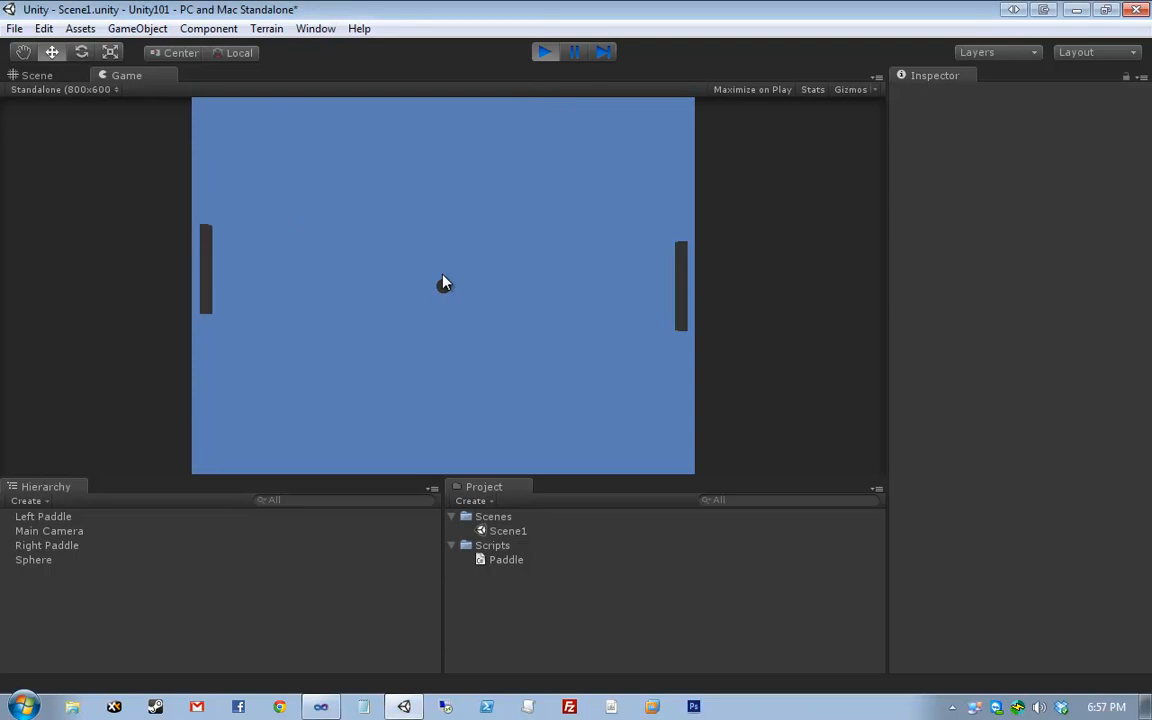
{"action": "key", "text": "Up"}
{"action": "key", "text": "Down"}
{"action": "key", "text": "Up"}
{"action": "key", "text": "Down"}
{"action": "key", "text": "Up"}
{"action": "key", "text": "Down"}
{"action": "key", "text": "Up"}
- Stop Play mode and reload the externally modified solution in Visual Studio
{"action": "left_click", "coordinate": [548, 55]}
{"action": "left_click", "coordinate": [323, 708]}
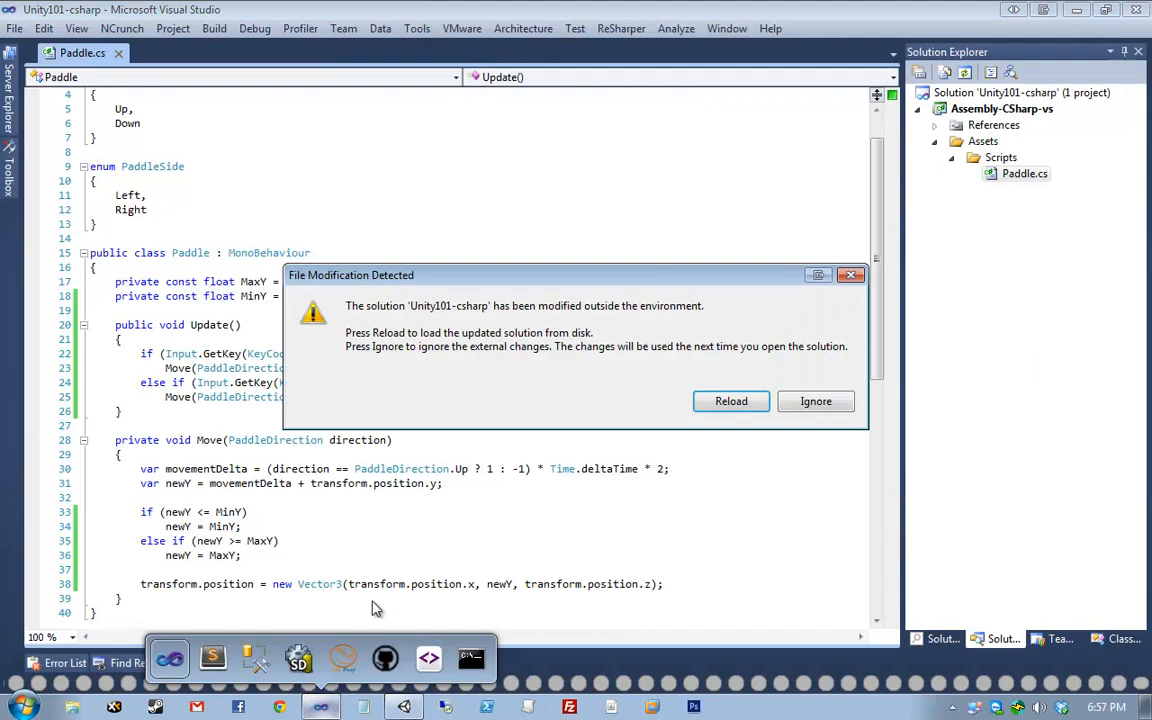
{"action": "left_click", "coordinate": [700, 404]}
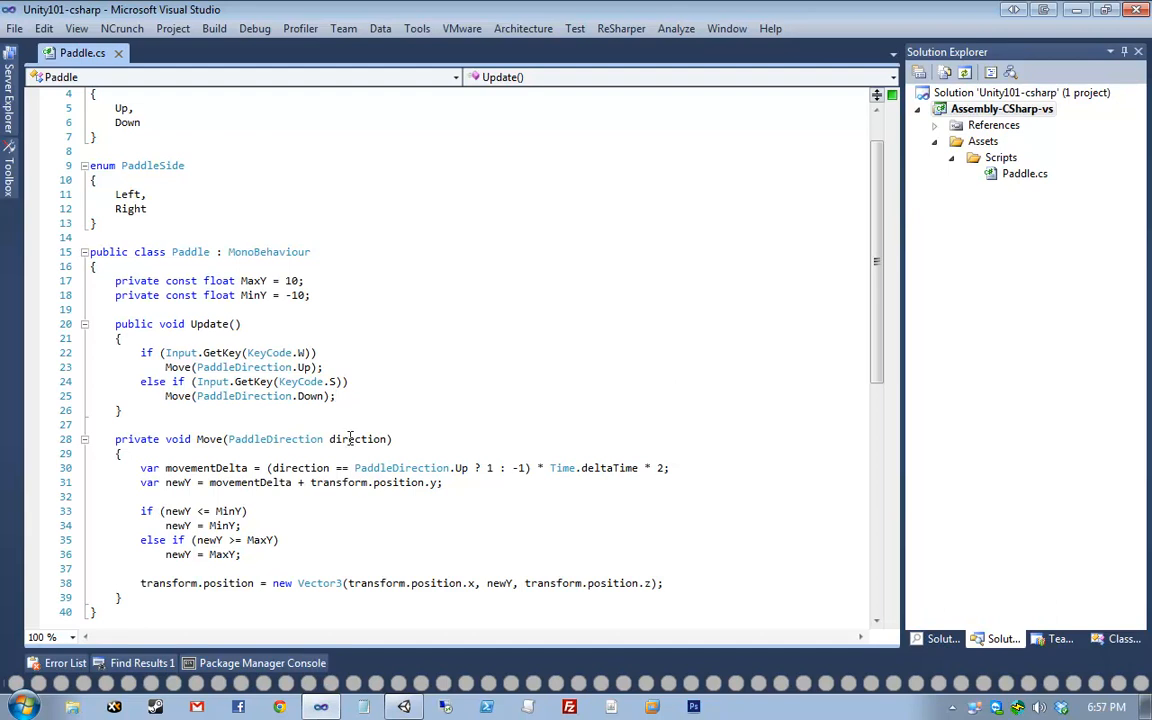
- Change the Move speed multiplier on line 30 from Time.deltaTime * 2 to * 15
{"action": "left_click", "coordinate": [661, 467]}
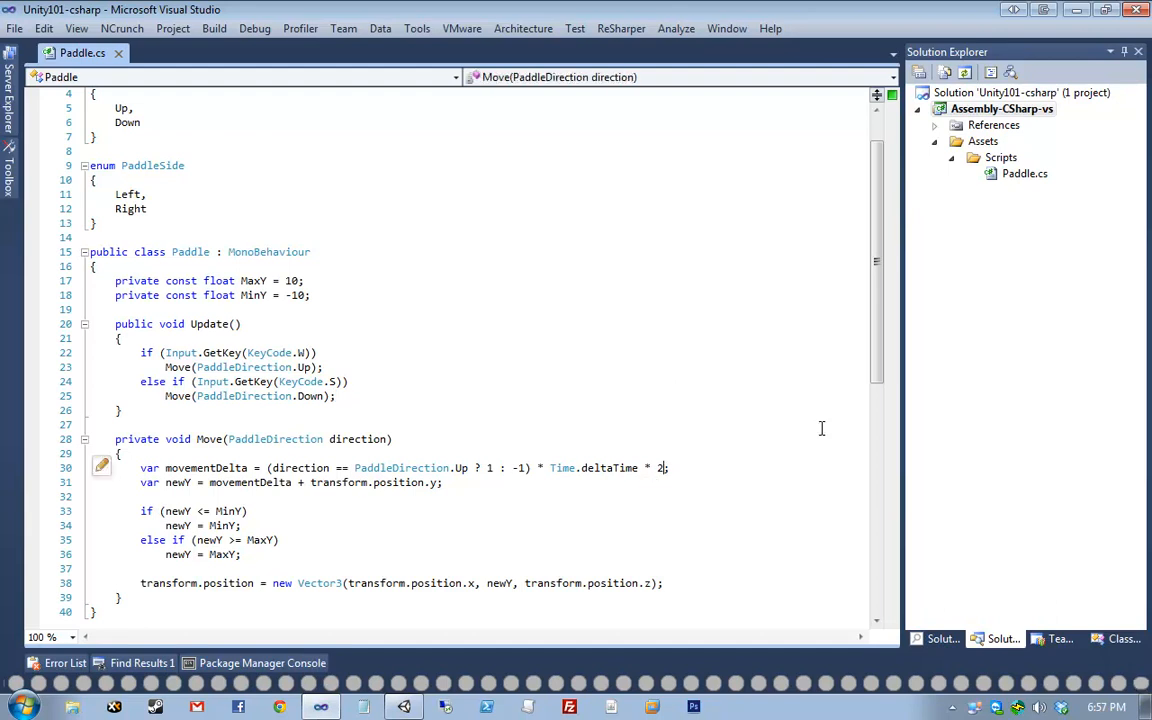
{"action": "key", "text": "BackSpace"}
{"action": "type", "text": "15"}
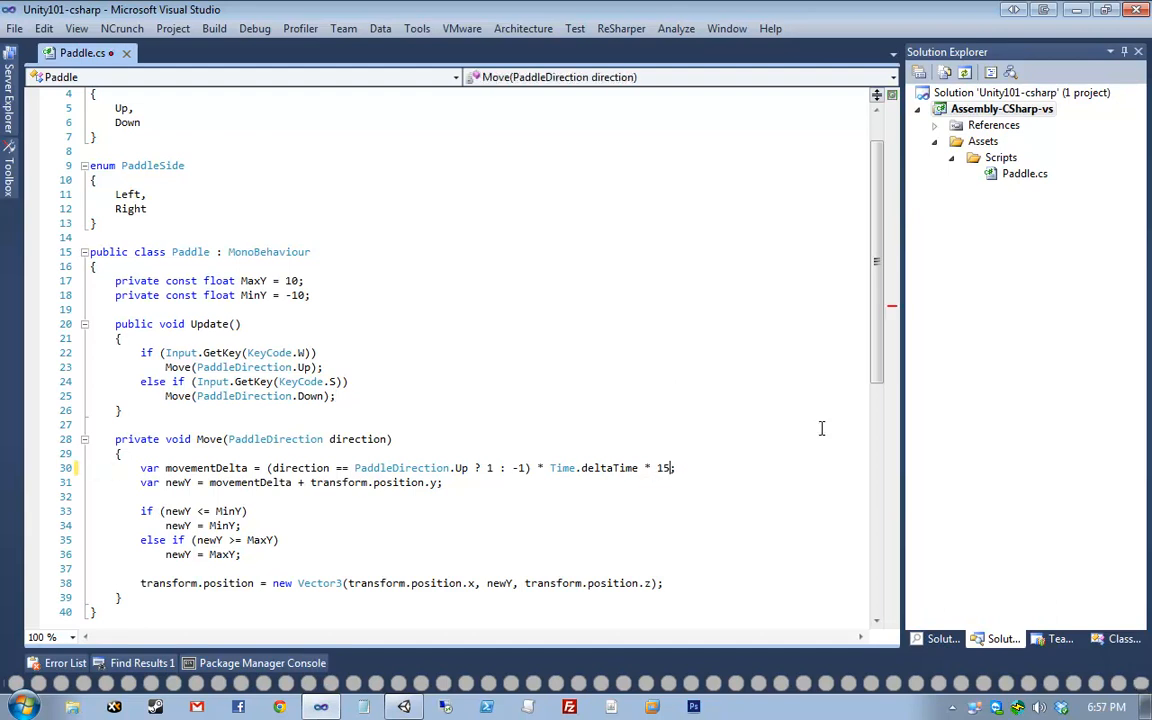
{"action": "left_click", "coordinate": [403, 706]}
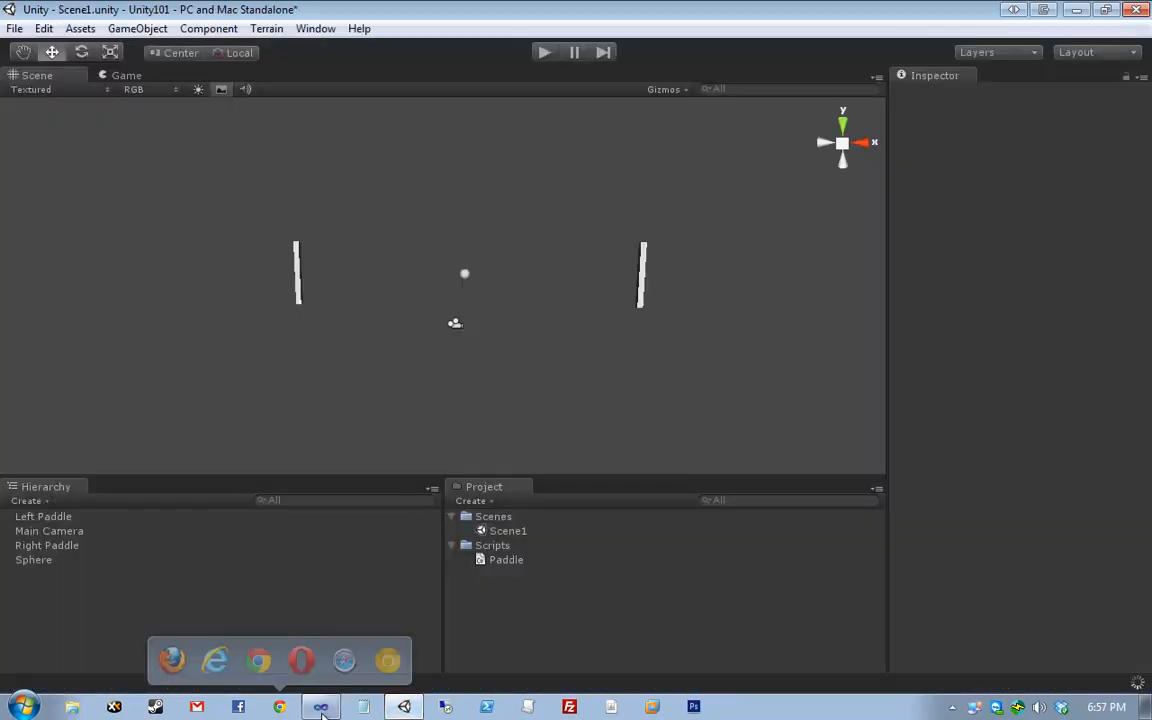
{"action": "left_click", "coordinate": [322, 707]}
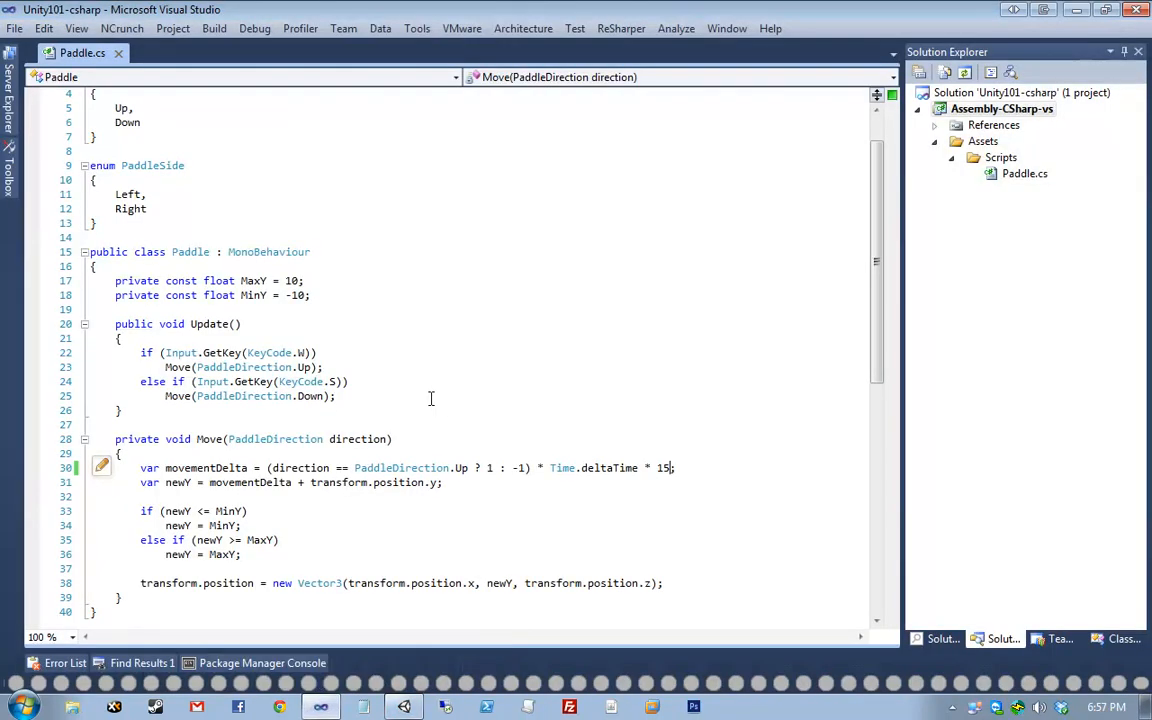
- Inspect the MaxY and MinY constants on lines 17–18, then return to Unity
{"action": "left_click_drag", "start_coordinate": [69, 287], "coordinate": [69, 301]}
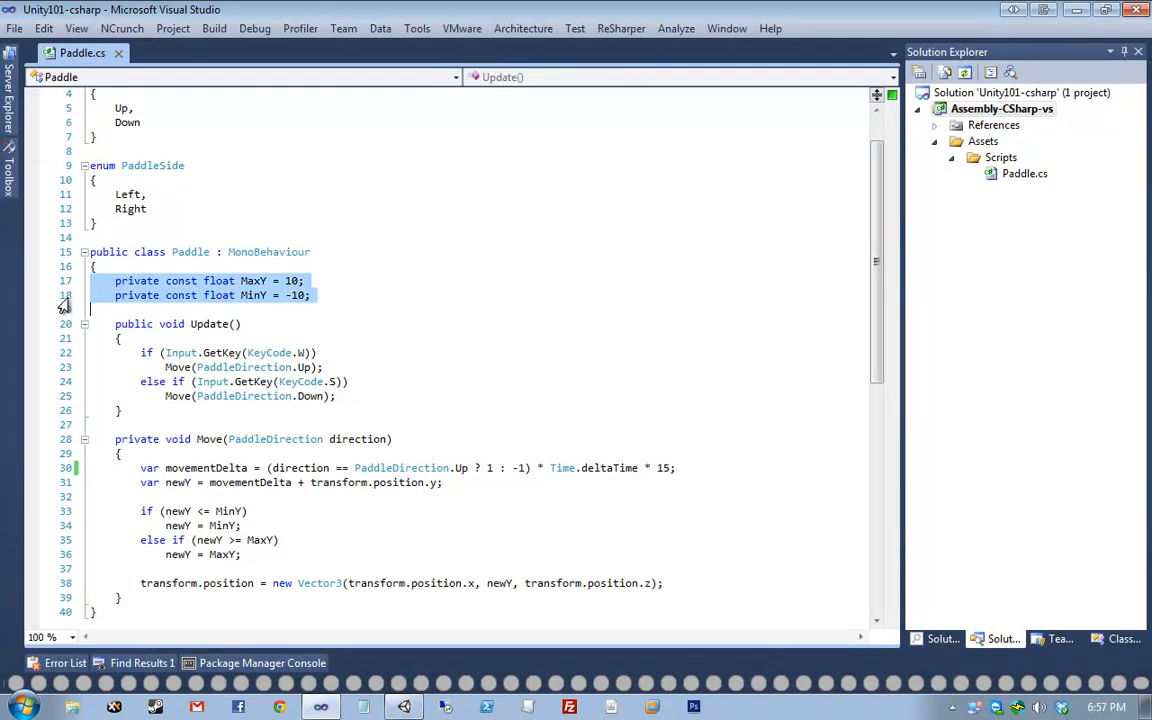
{"action": "left_click", "coordinate": [281, 354]}
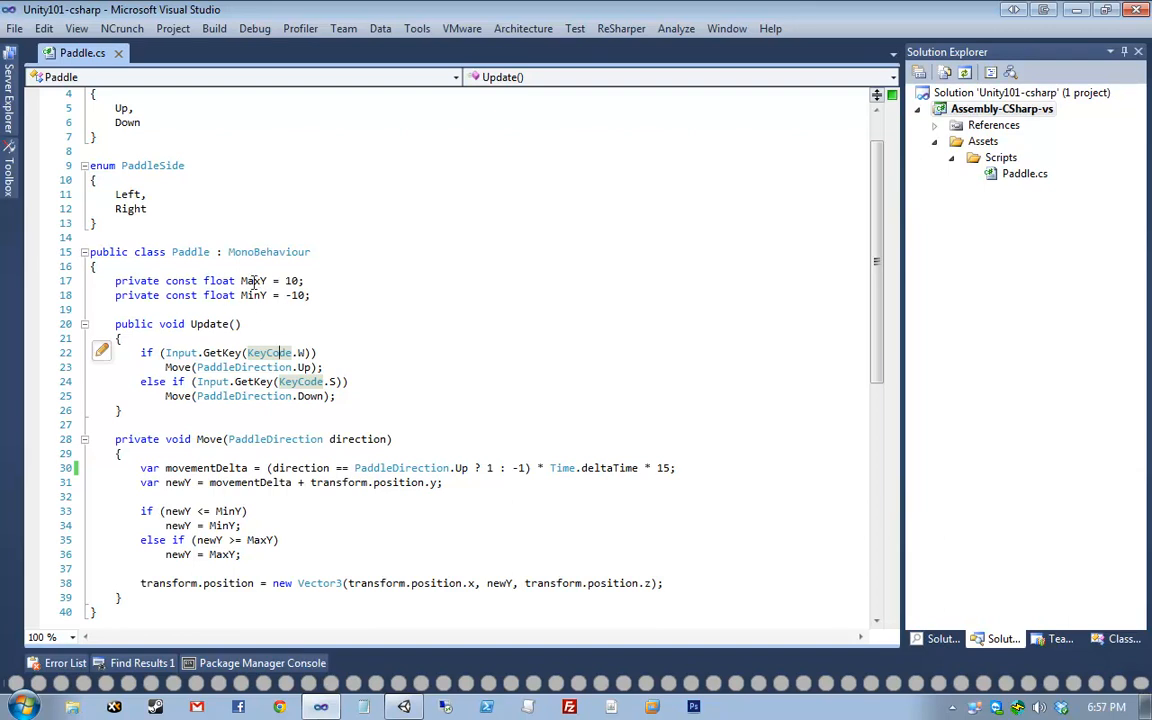
{"action": "left_click", "coordinate": [335, 285]}
{"action": "left_click_drag", "start_coordinate": [315, 295], "coordinate": [69, 301]}
{"action": "left_click", "coordinate": [70, 282]}
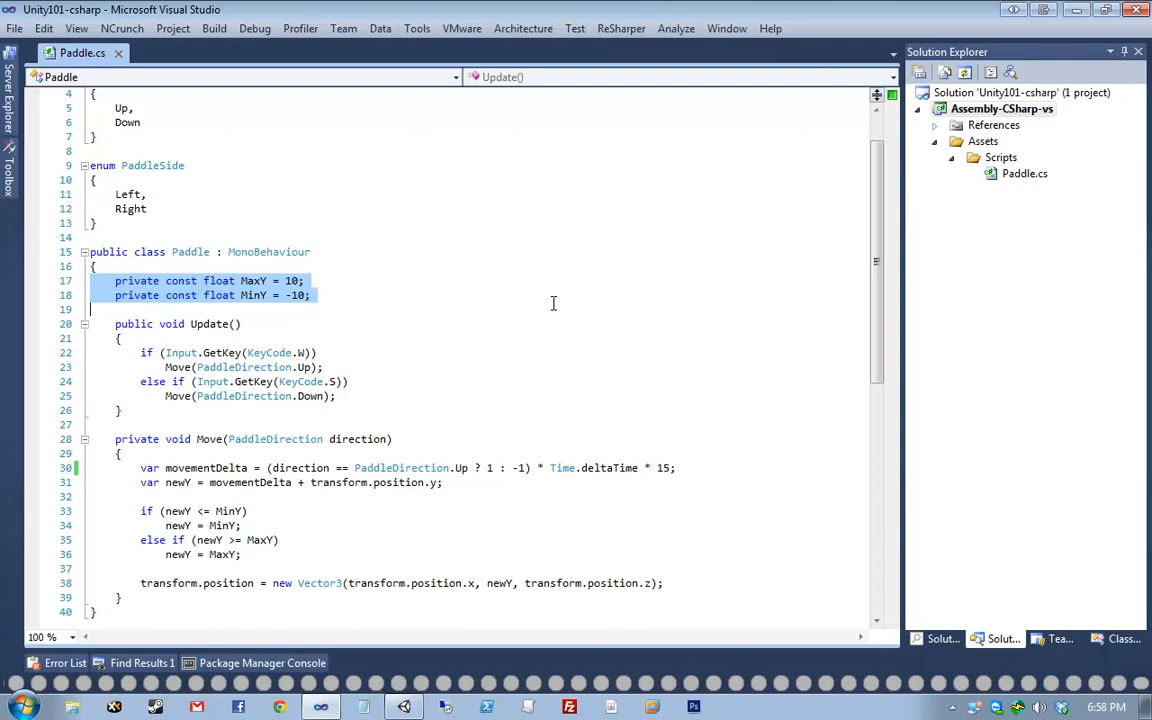
{"action": "left_click", "coordinate": [264, 312]}
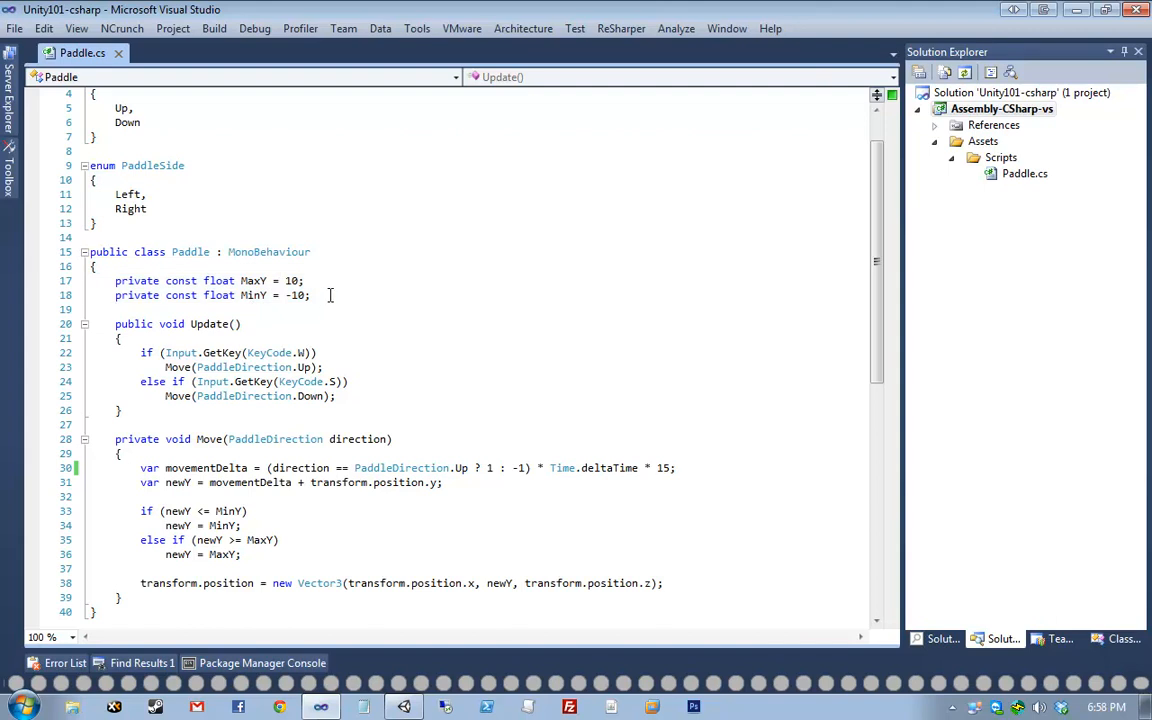
{"action": "left_click_drag", "start_coordinate": [330, 295], "coordinate": [66, 281]}
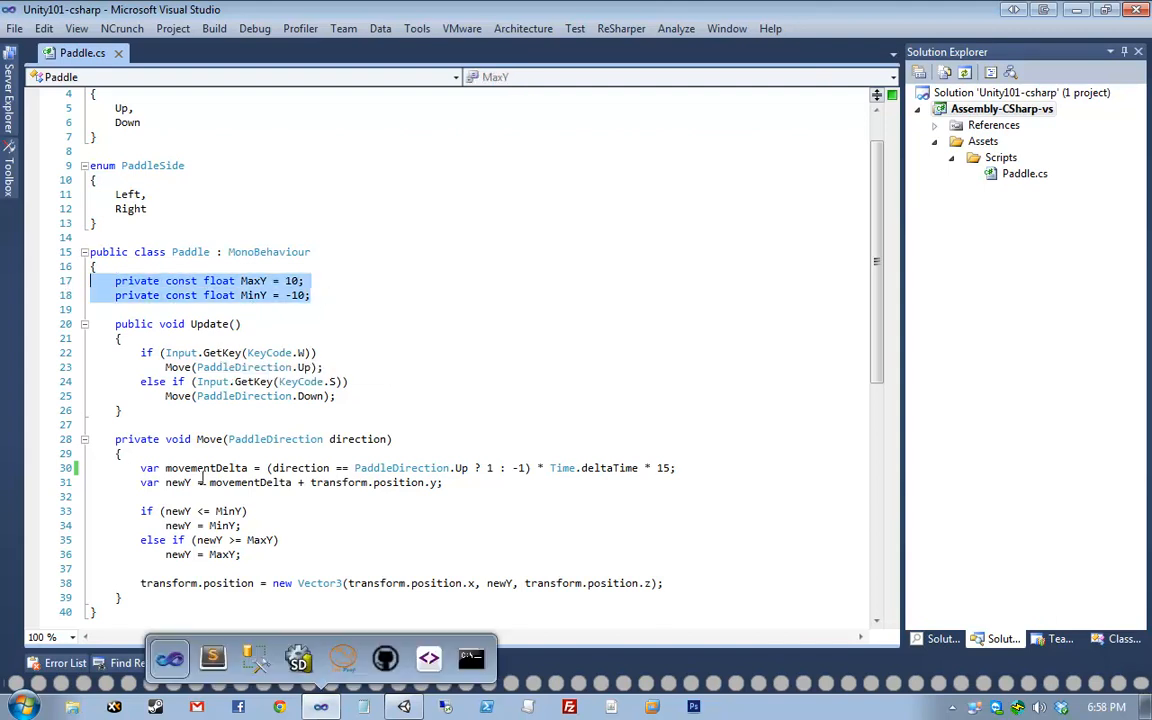
{"action": "left_click", "coordinate": [190, 453]}
{"action": "mouse_move", "coordinate": [410, 708]}
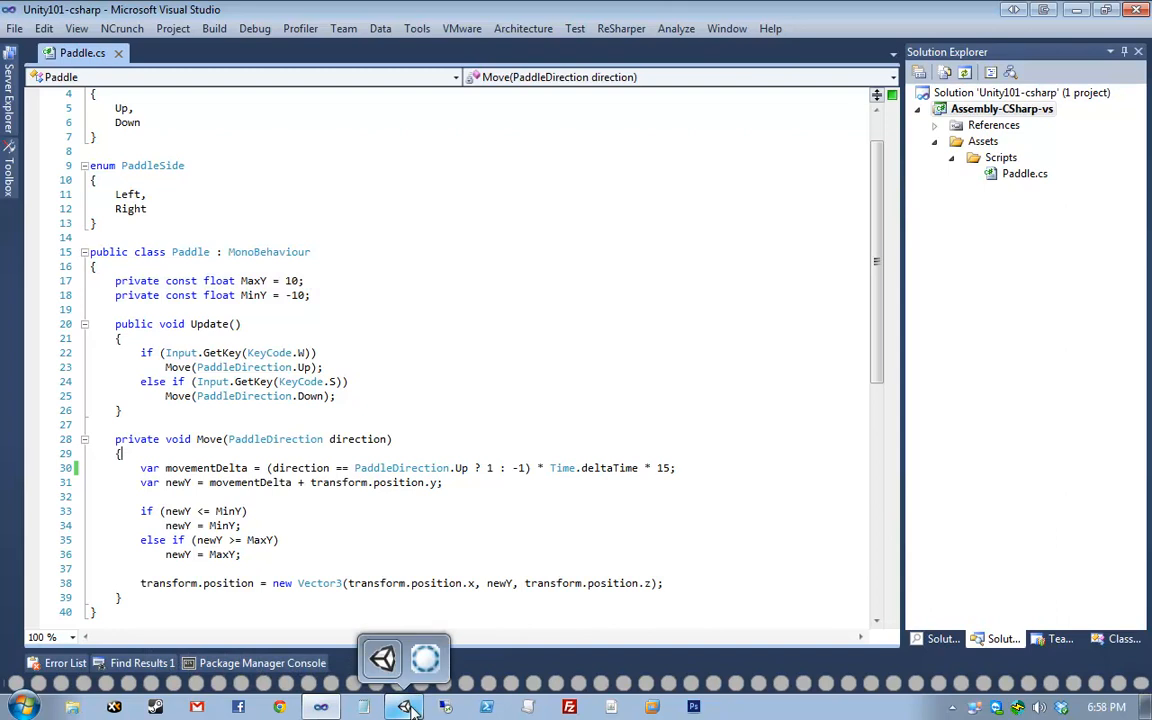
{"action": "left_click", "coordinate": [382, 658]}
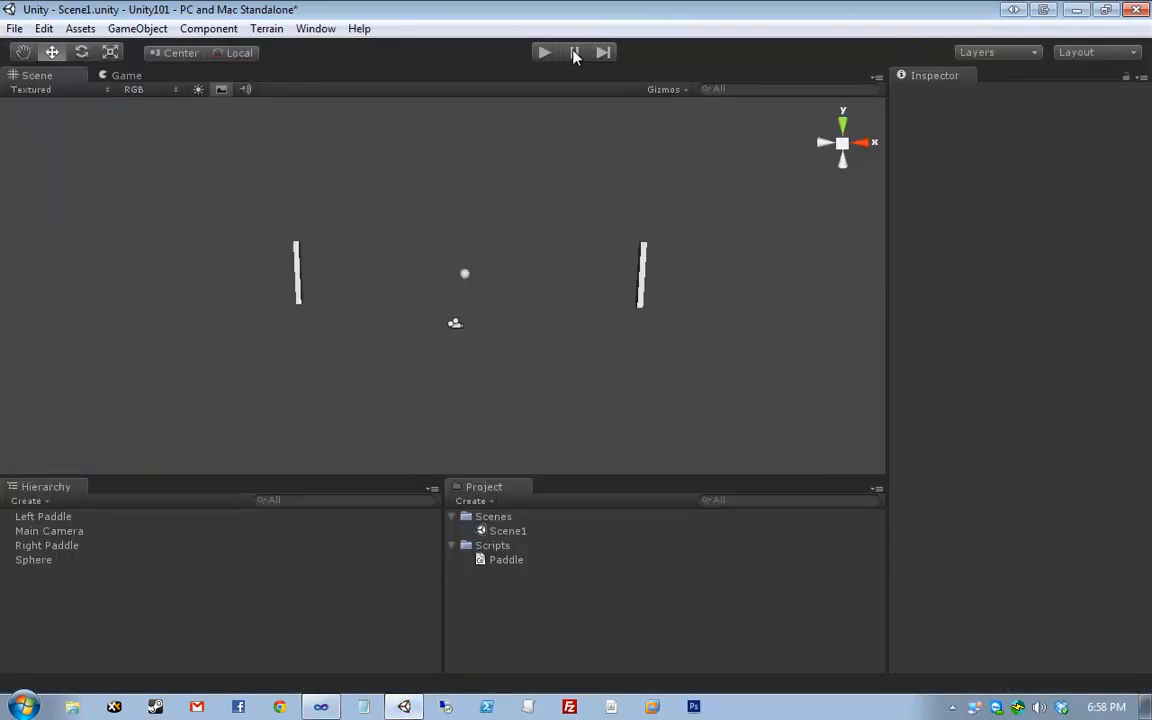
{"action": "left_click", "coordinate": [544, 52]}
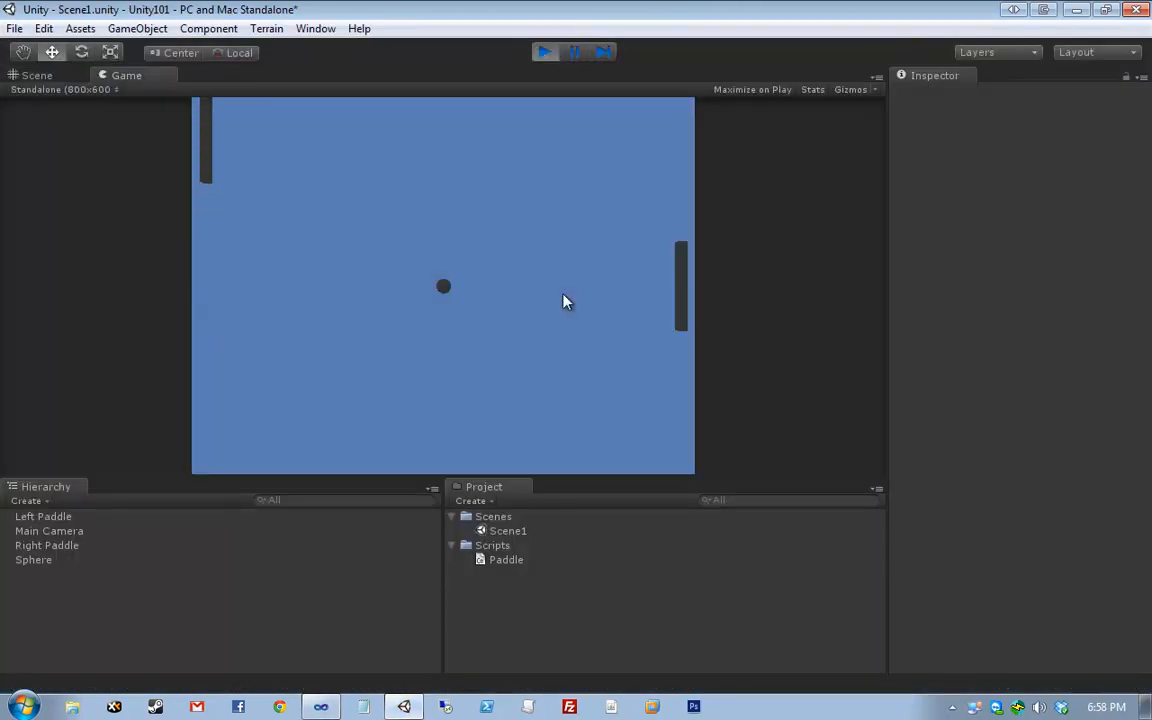
{"action": "key", "text": "s"}
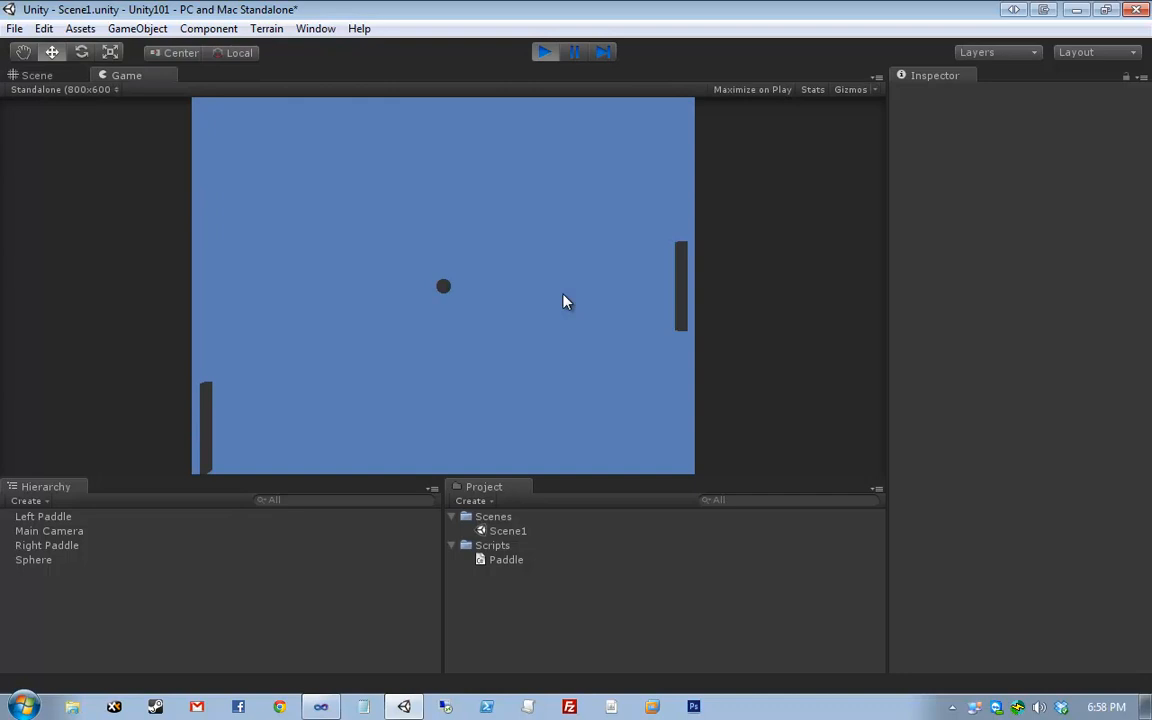
{"action": "key", "text": "w"}
{"action": "key", "text": "s"}
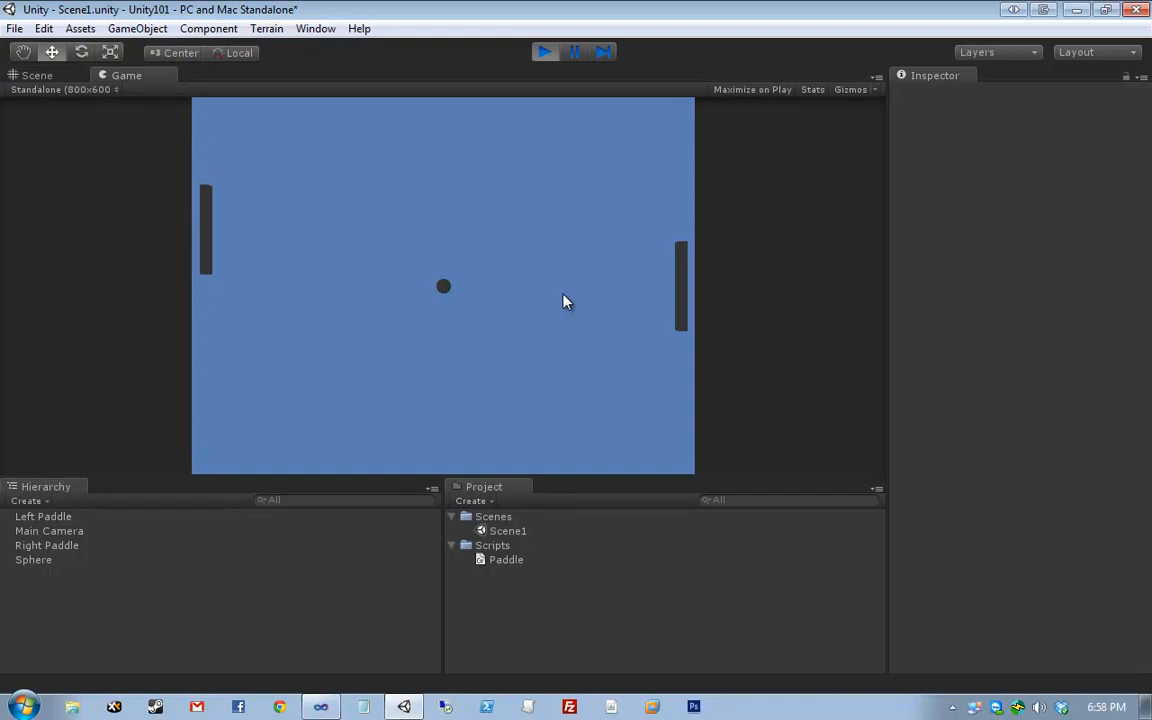
{"action": "key", "text": "w"}
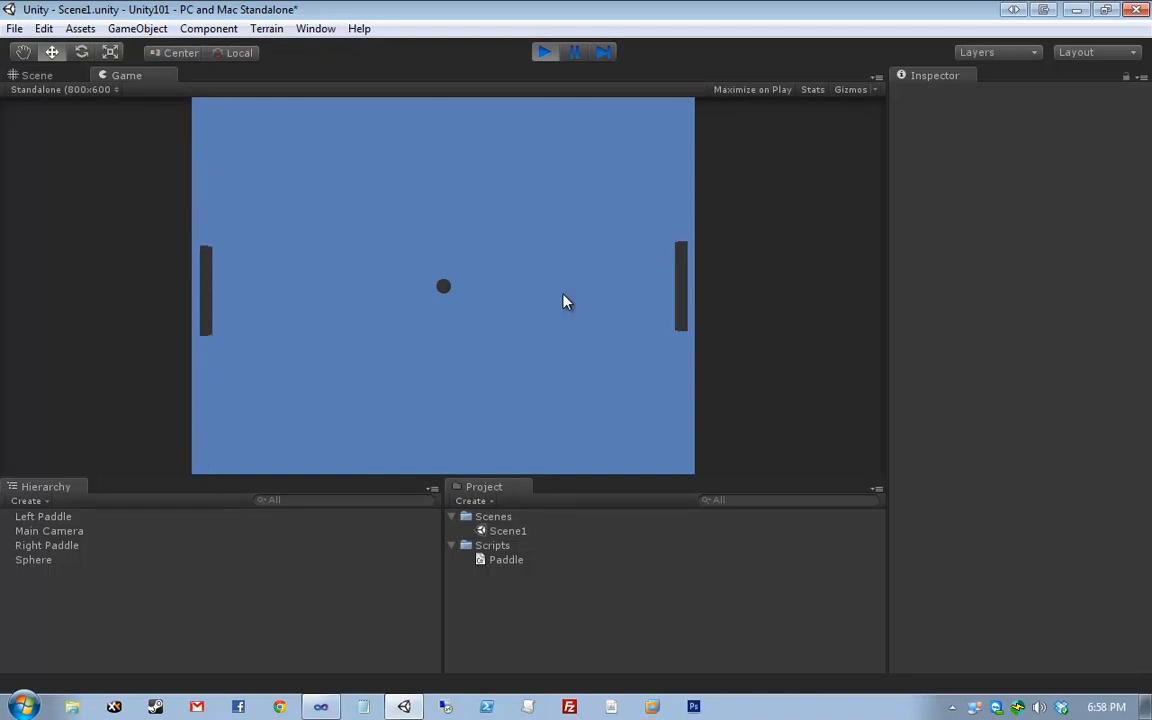
{"action": "key", "text": "s"}
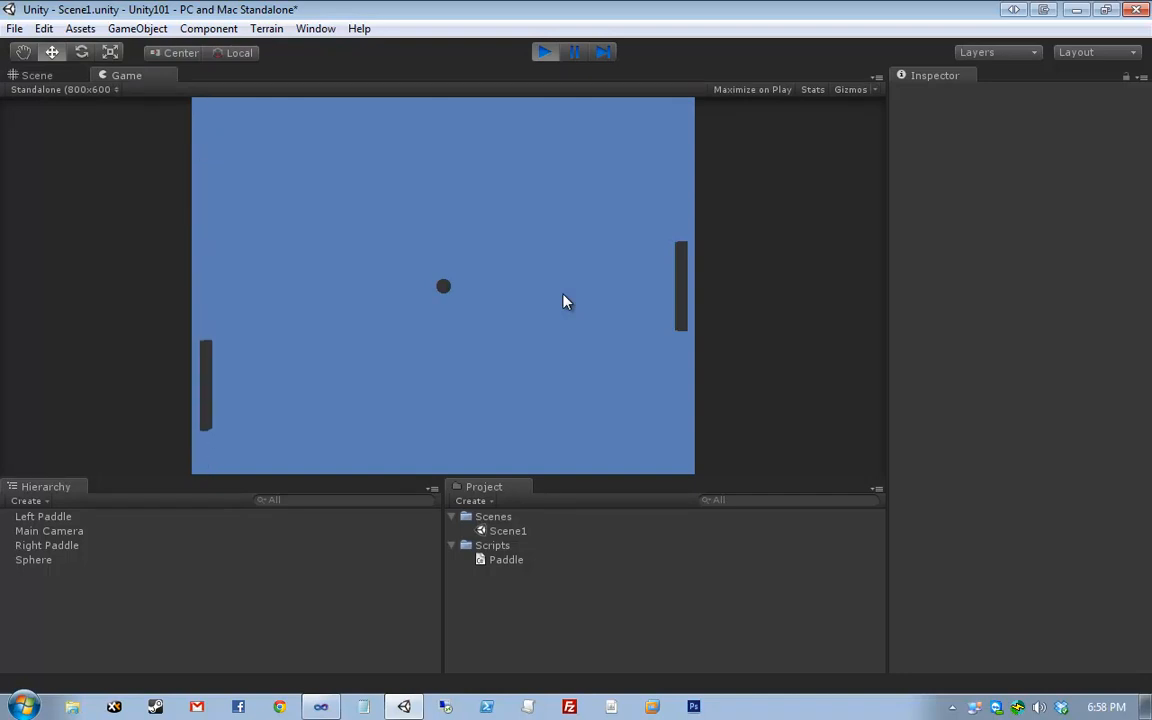
{"action": "key", "text": "w"}
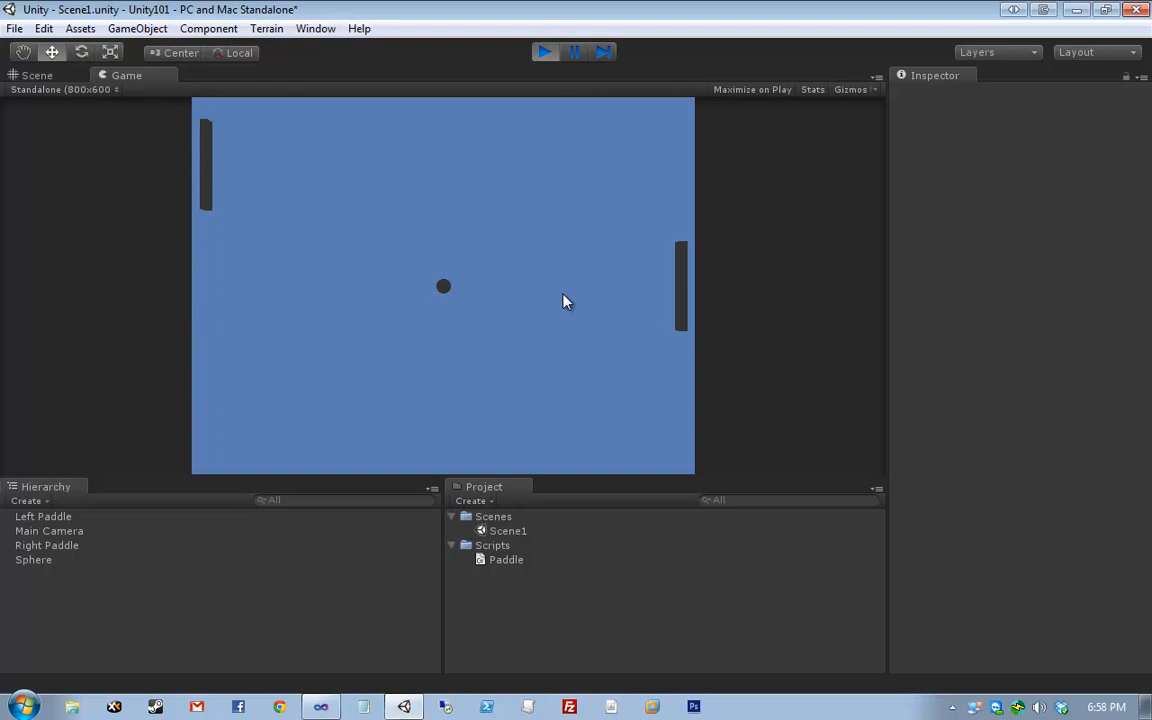
{"action": "key", "text": "s"}
{"action": "key", "text": "w"}
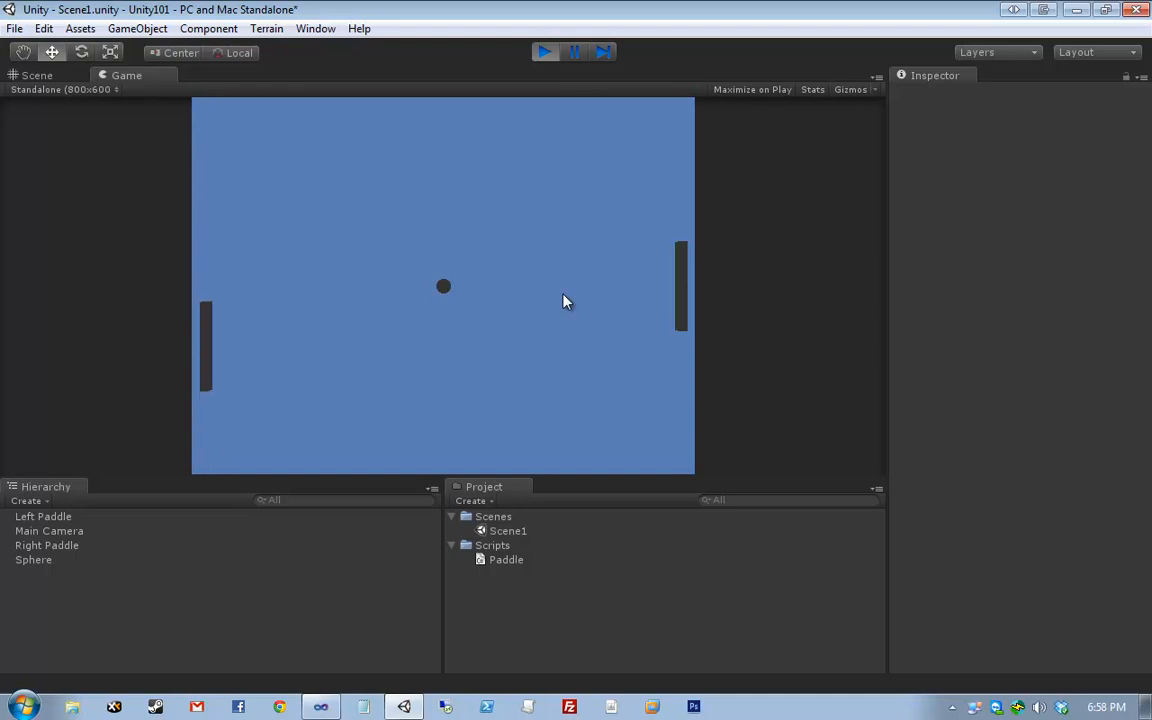
{"action": "key", "text": "w"}
{"action": "left_click", "coordinate": [543, 52]}
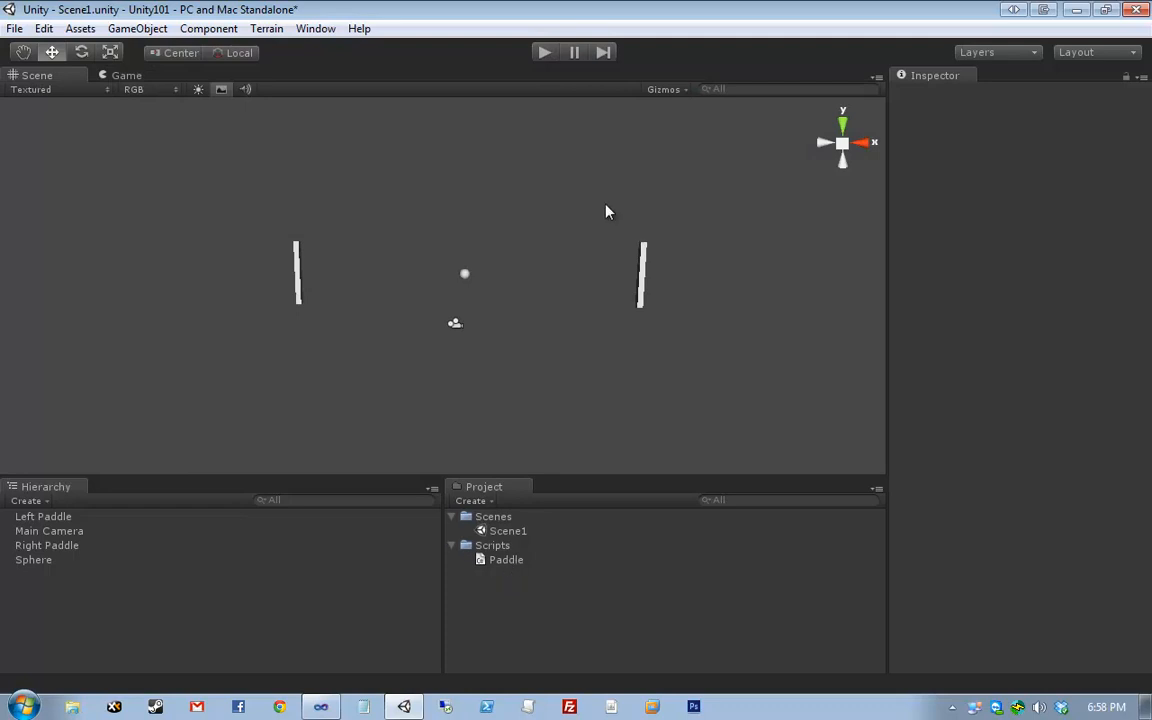
- Attach the Paddle script to the Right Paddle as well
{"action": "left_click", "coordinate": [642, 275]}
{"action": "left_click_drag", "start_coordinate": [669, 345], "coordinate": [669, 356]}
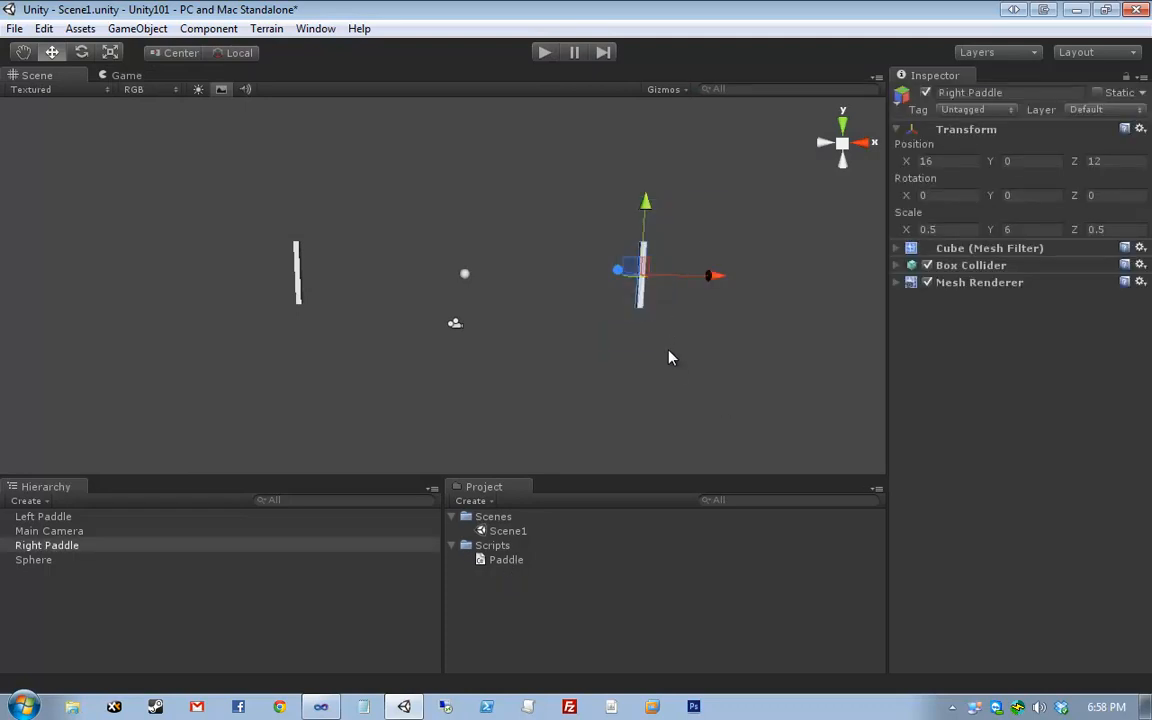
{"action": "left_click", "coordinate": [416, 397]}
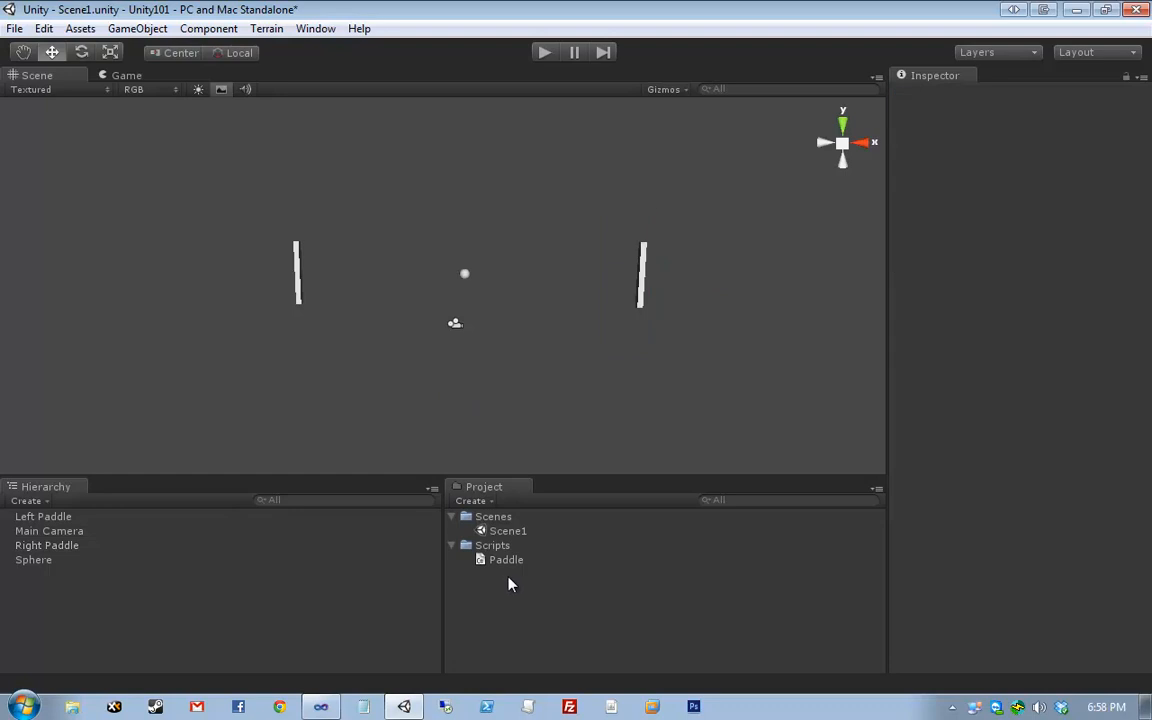
{"action": "left_click_drag", "start_coordinate": [498, 570], "coordinate": [294, 572]}
{"action": "left_click_drag", "start_coordinate": [74, 559], "coordinate": [73, 549]}
- Play the game, see both paddles move together on the same keys, then stop
{"action": "key", "text": "ctrl+p"}
{"action": "key", "text": "Up"}
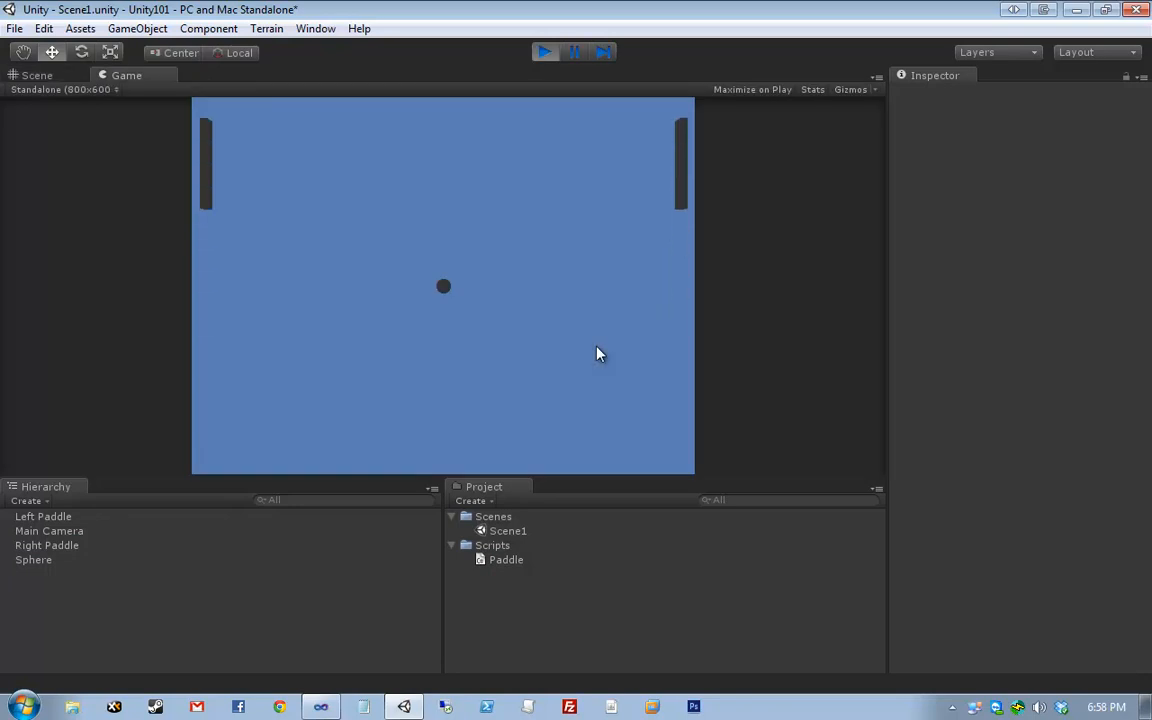
{"action": "key", "text": "Down"}
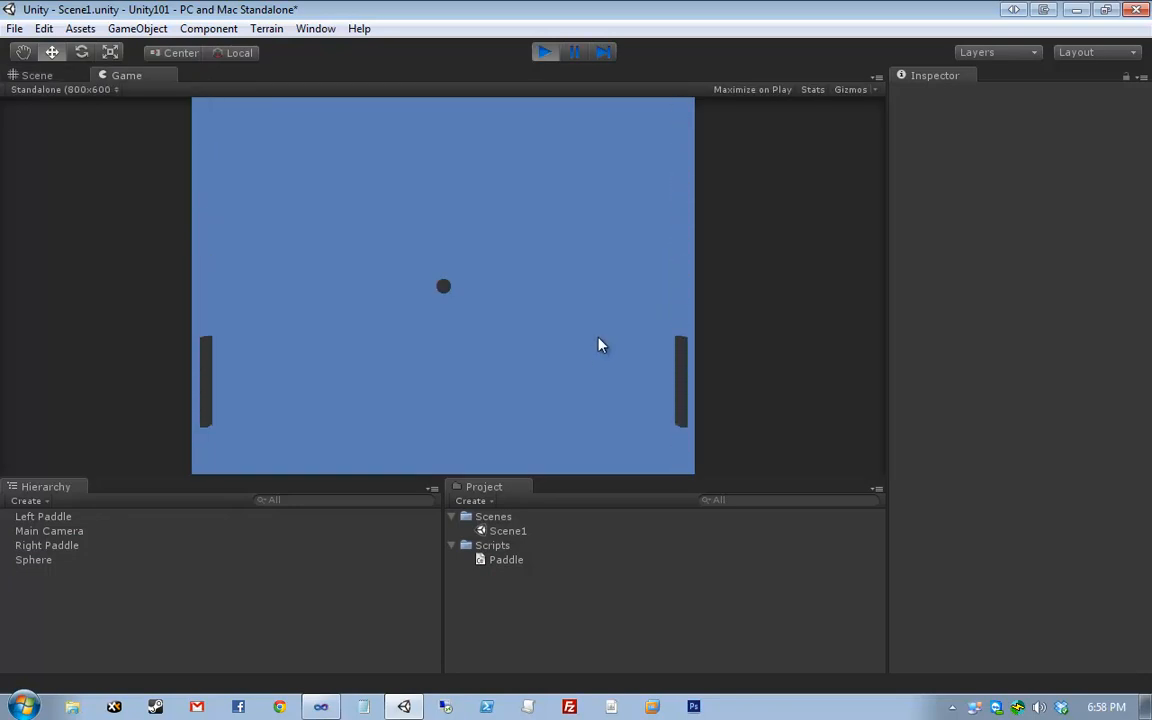
{"action": "key", "text": "Up"}
{"action": "key", "text": "Up"}
{"action": "key", "text": "Down"}
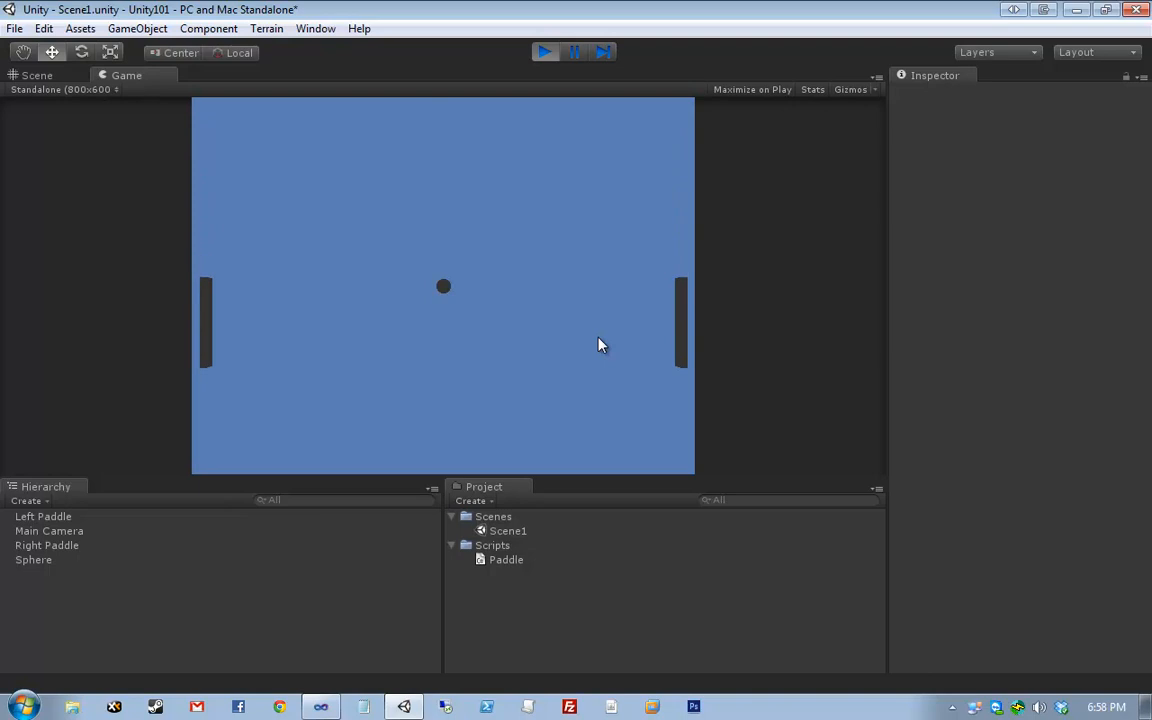
{"action": "key", "text": "Up"}
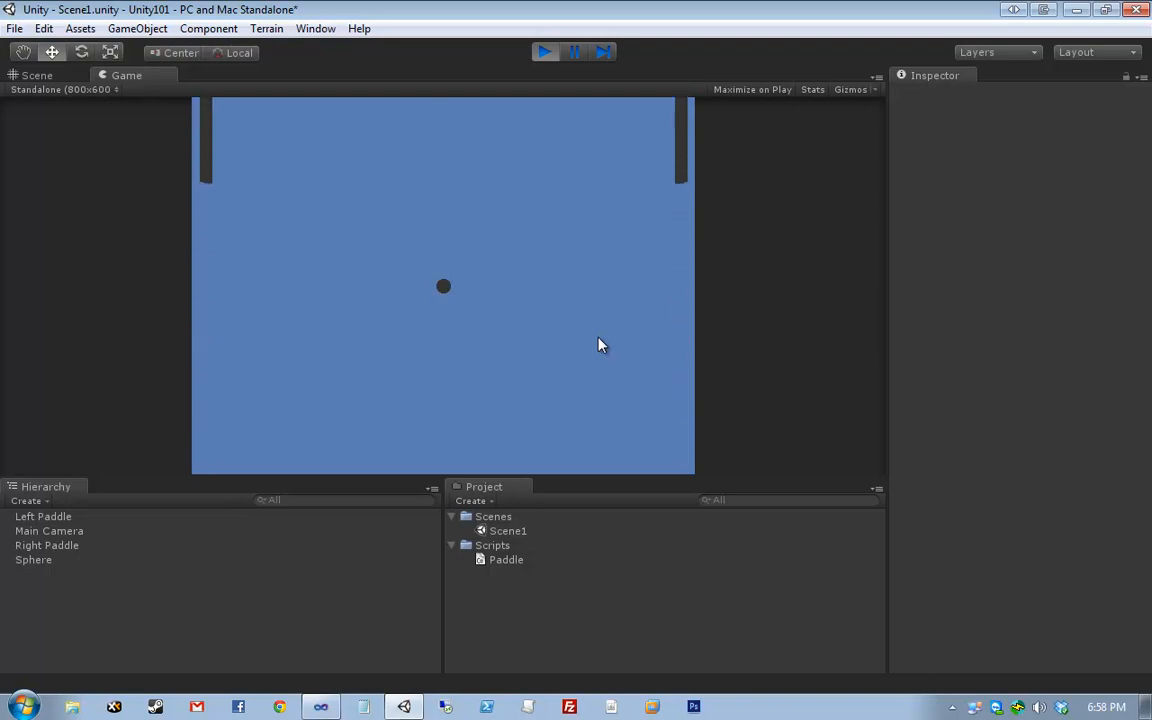
{"action": "key", "text": "Down"}
{"action": "key", "text": "Down"}
{"action": "key", "text": "Up"}
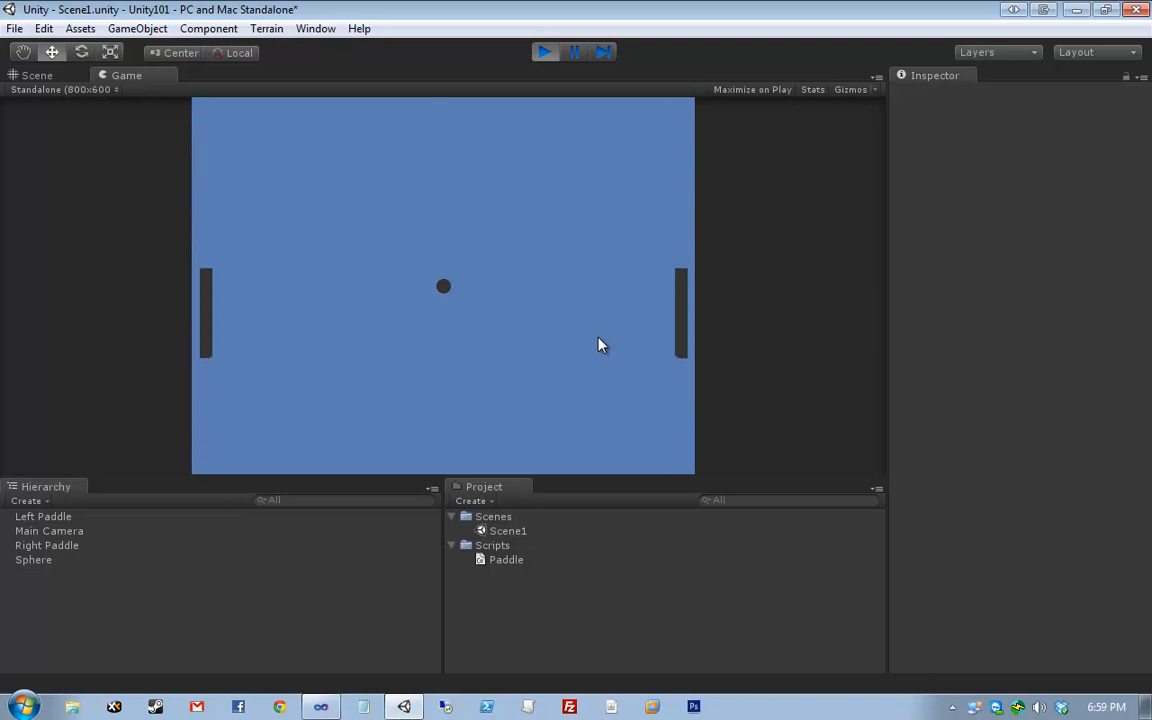
{"action": "key", "text": "Down"}
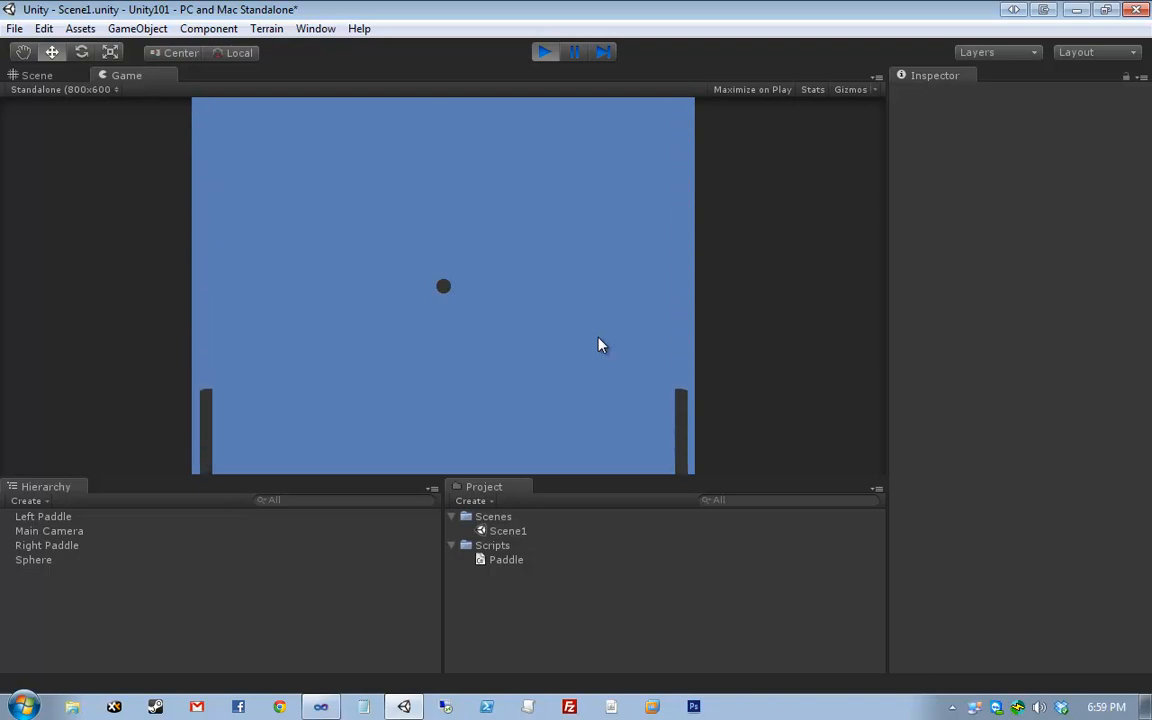
{"action": "key", "text": "Up"}
{"action": "key", "text": "Down"}
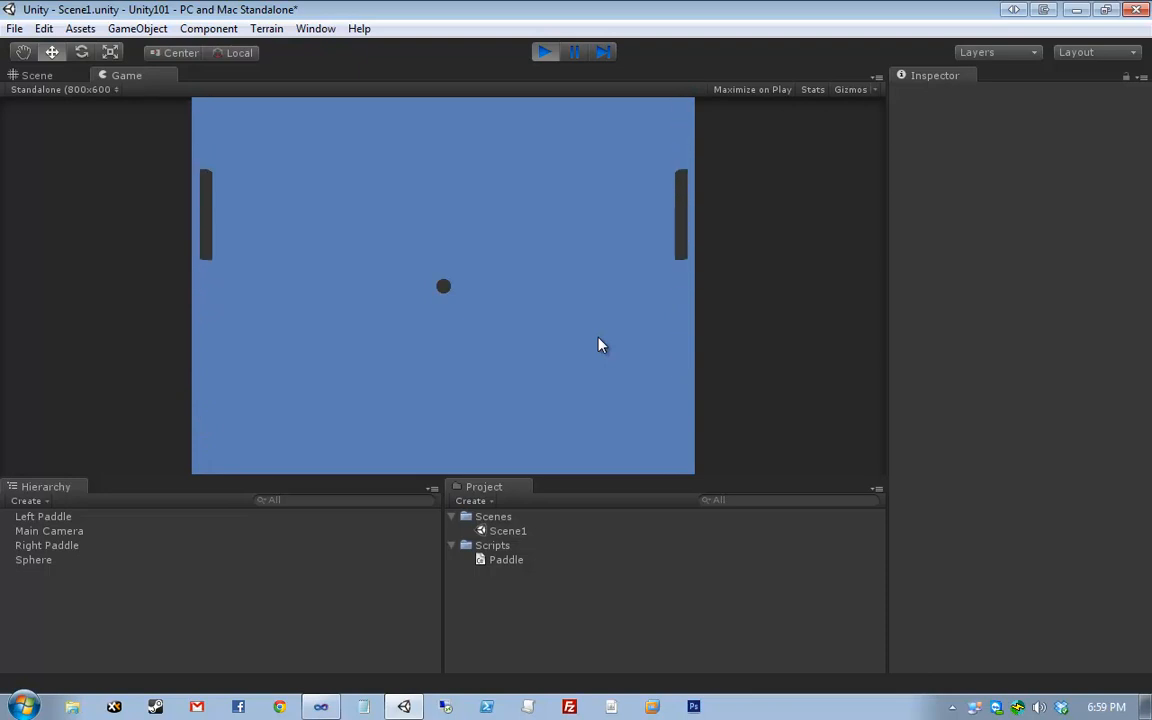
{"action": "key", "text": "Down"}
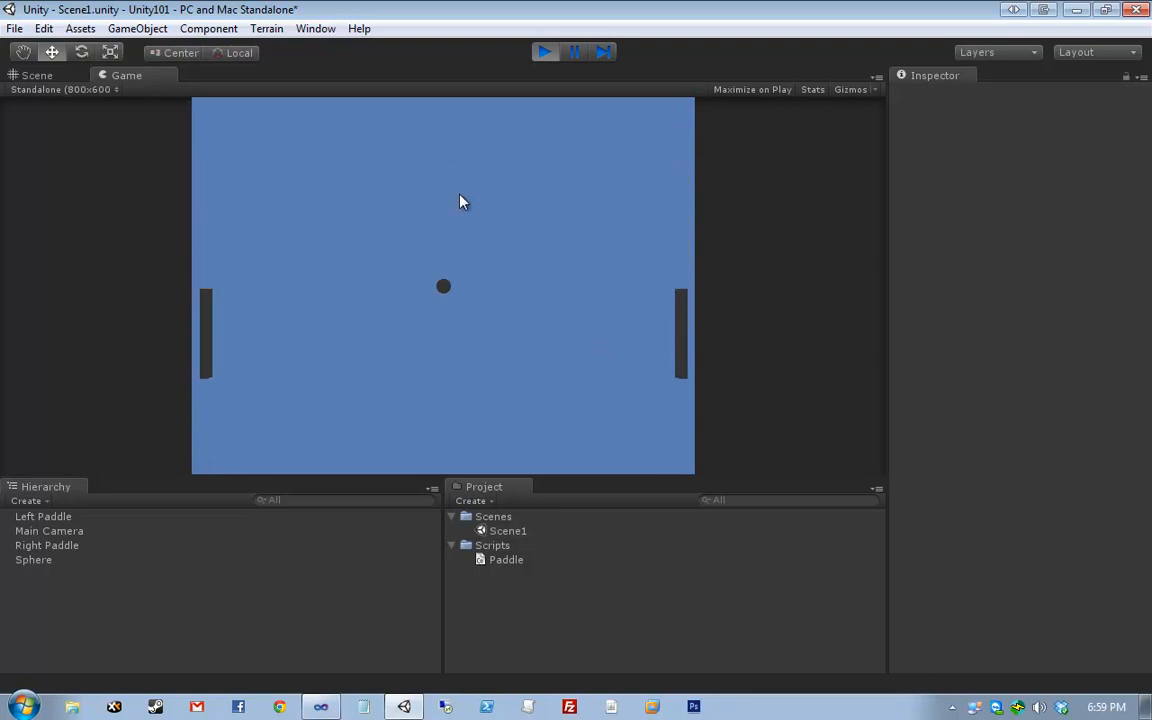
{"action": "left_click", "coordinate": [541, 51]}
{"action": "left_click", "coordinate": [320, 707]}
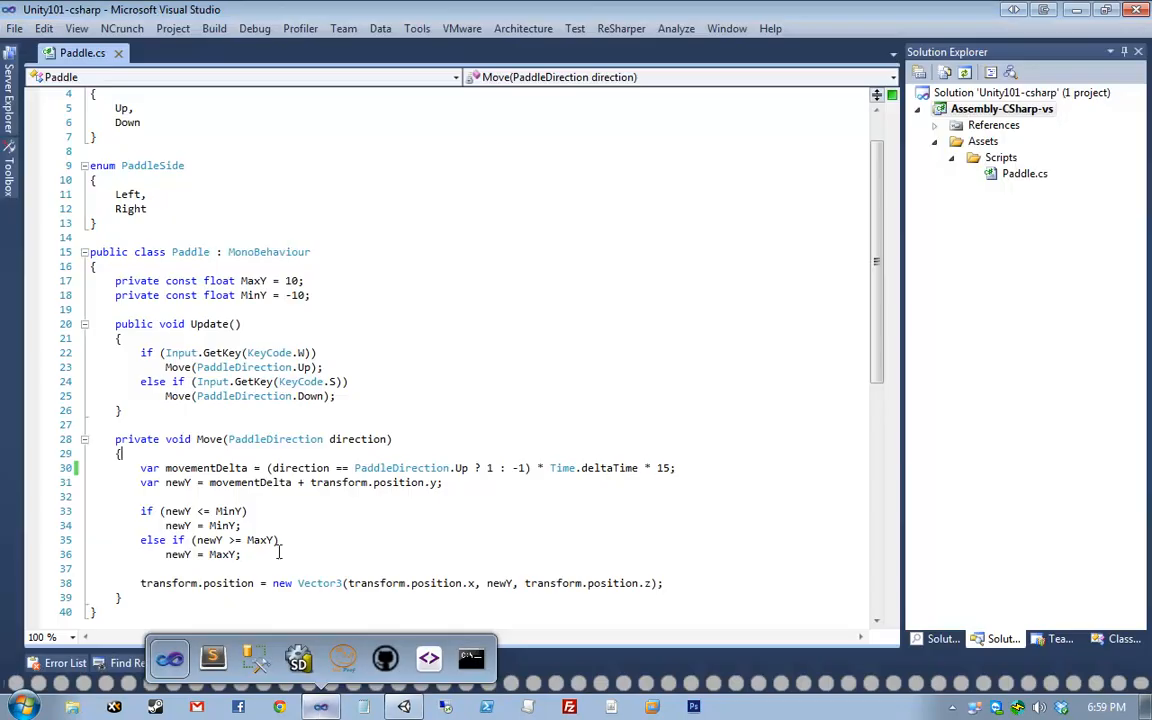
- Add two blank lines after the MinY constant in Paddle.cs for a new field
{"action": "left_click", "coordinate": [445, 291]}
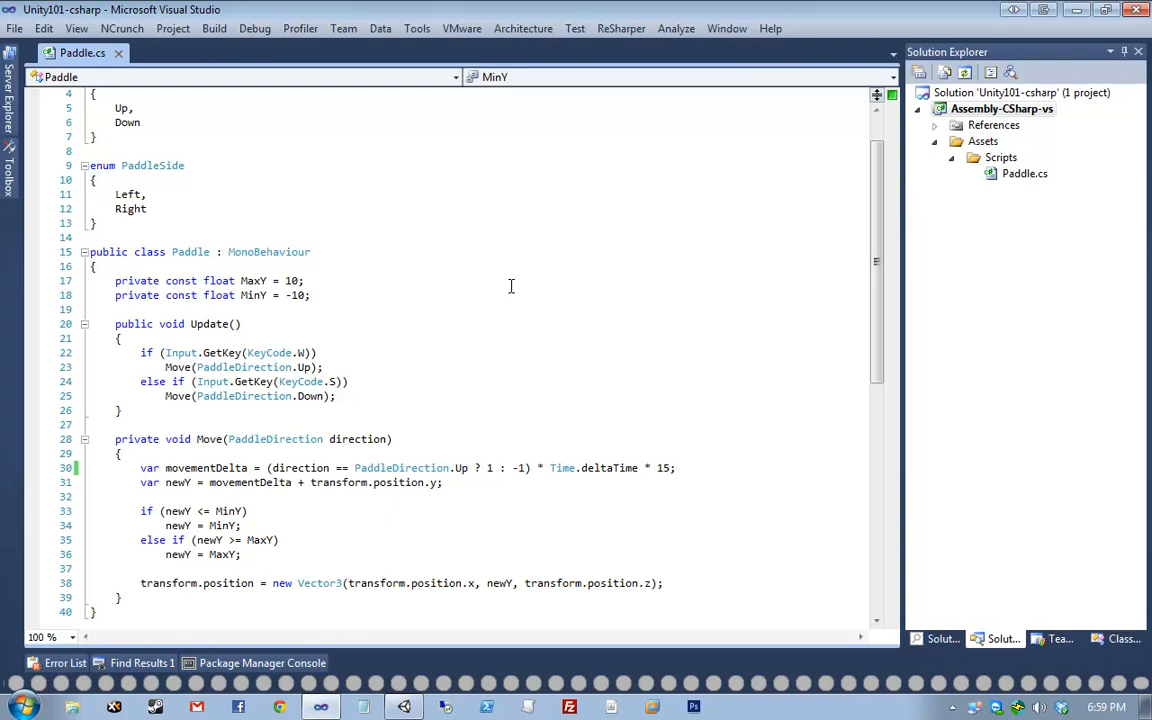
{"action": "key", "text": "Return"}
{"action": "key", "text": "Return"}
{"action": "scroll", "coordinate": [510, 286], "scroll_direction": "up", "scroll_amount": 1}
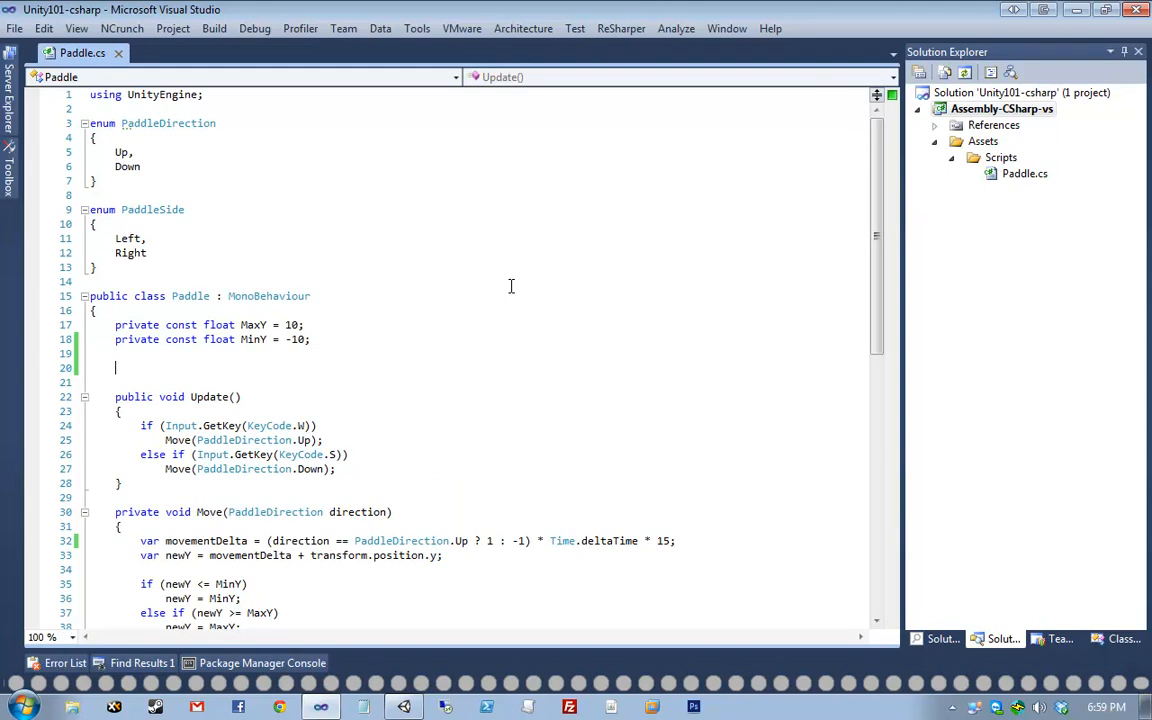
- Declare public PaddleSide Side; below the constants and quick-fix PaddleSide to public
{"action": "type", "text": "pu"}
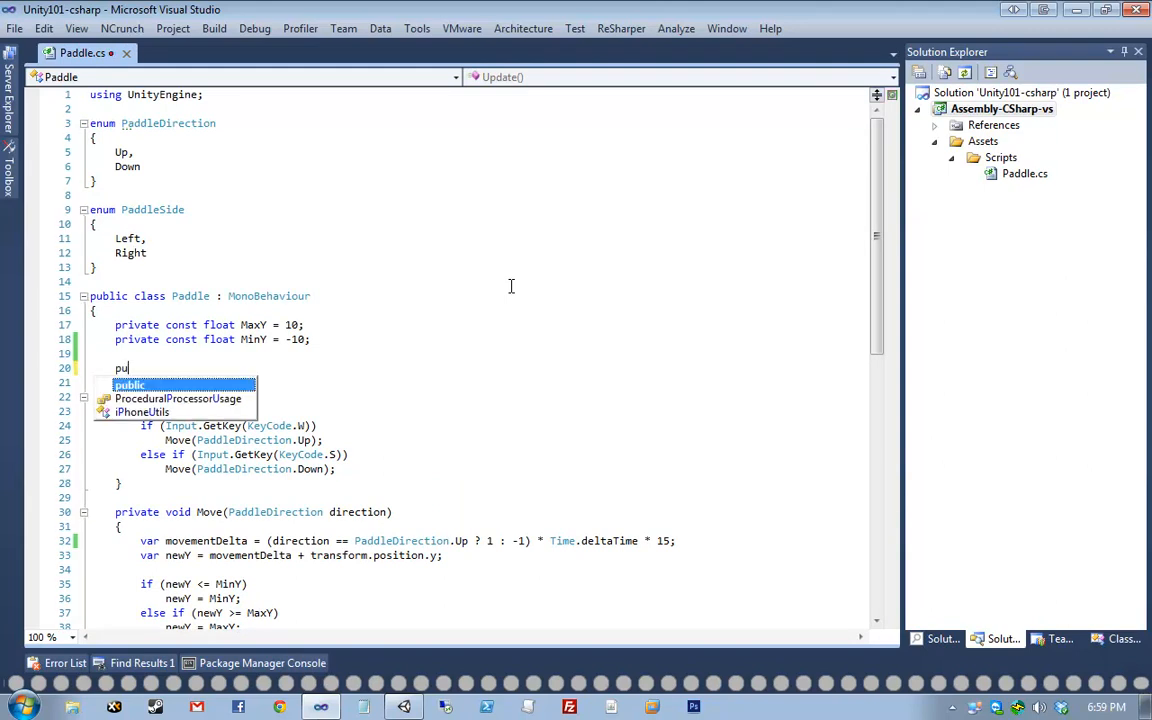
{"action": "type", "text": "blic PaddleSide Side;"}
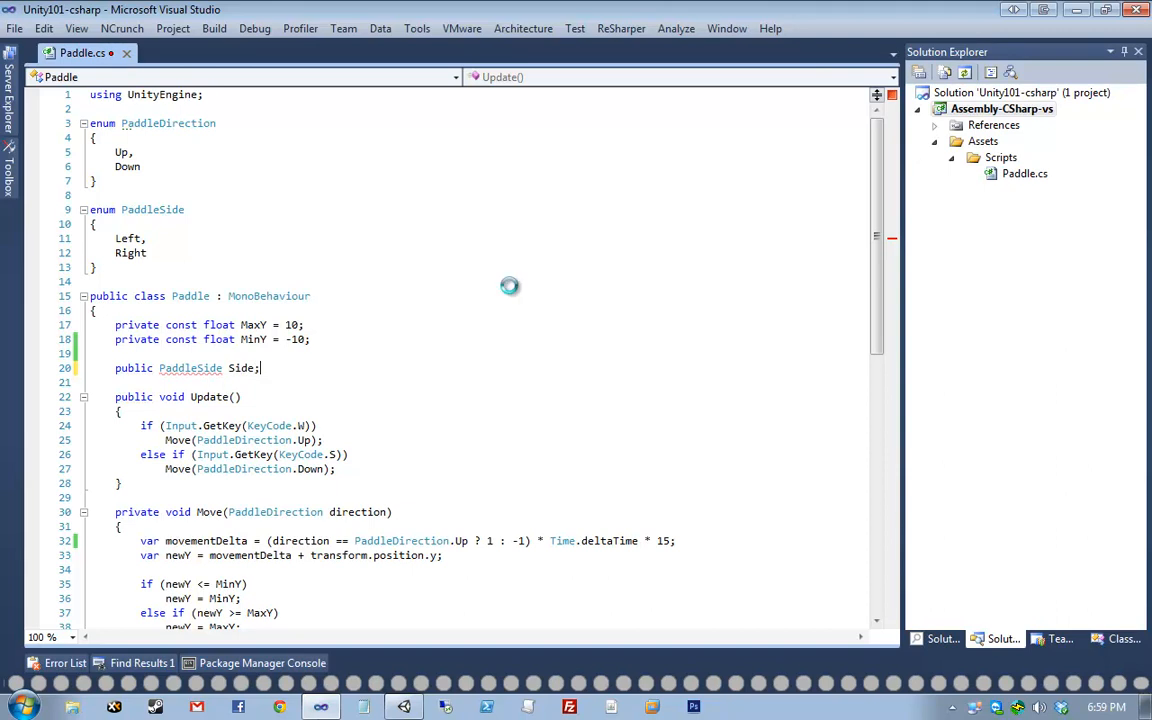
{"action": "key", "text": "ctrl+s"}
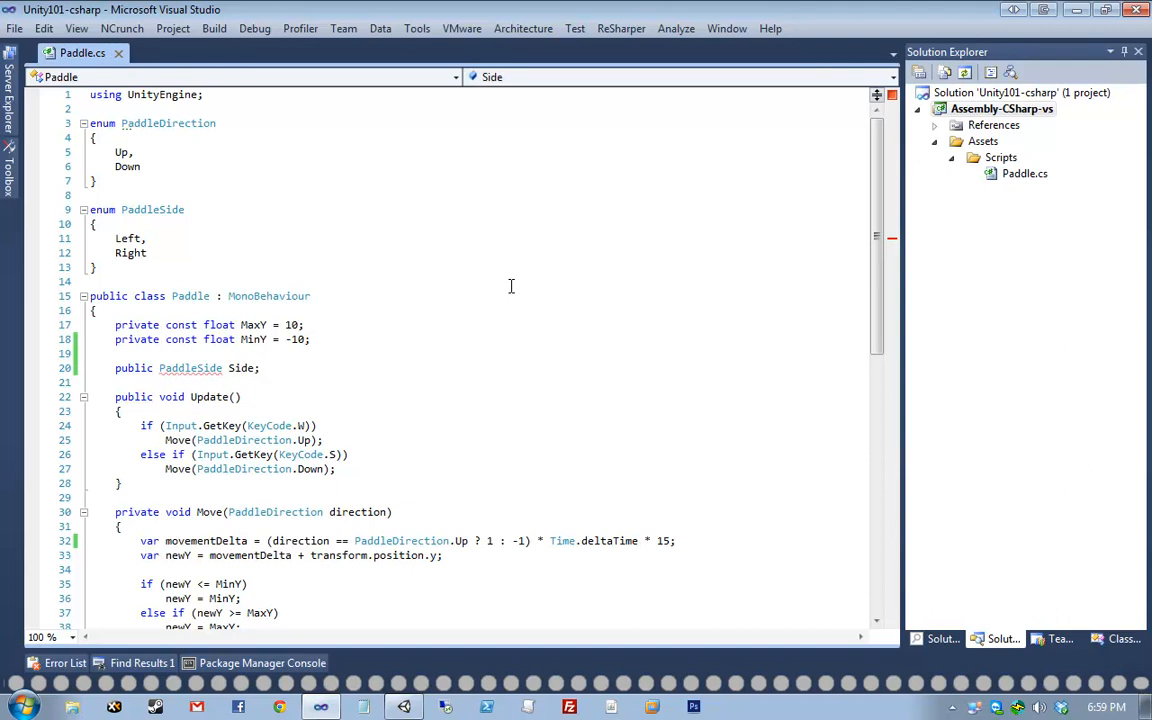
{"action": "key", "text": "shift+Home"}
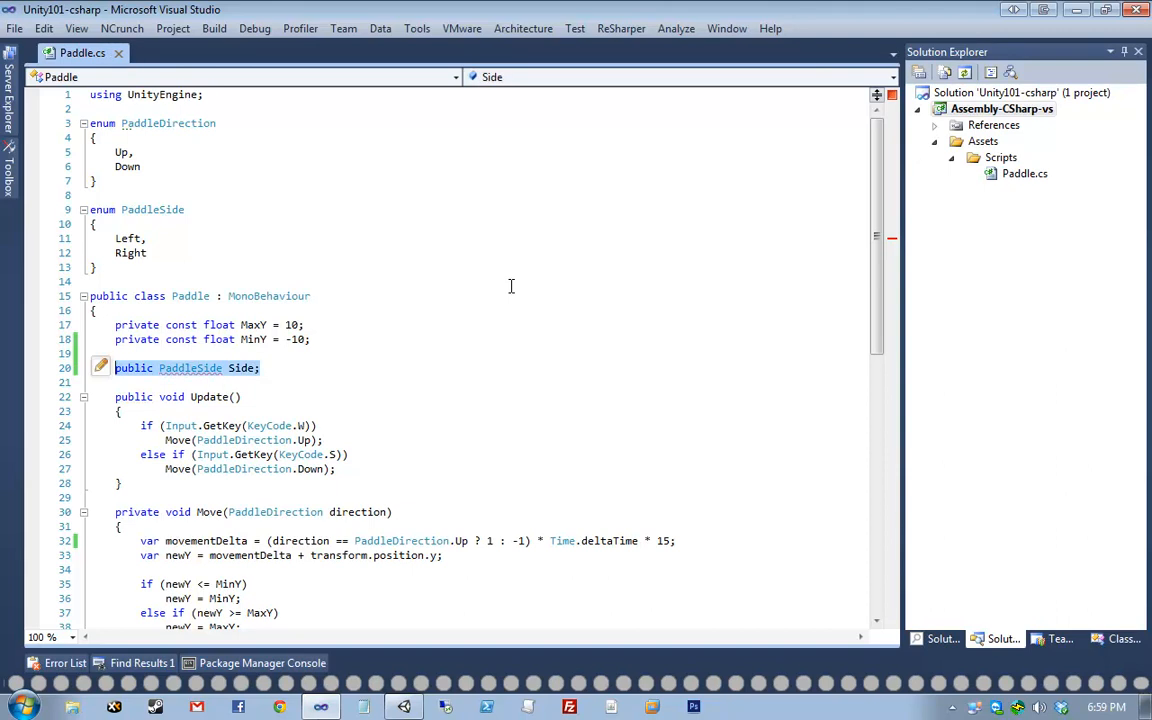
{"action": "key", "text": "ctrl+Down"}
{"action": "key", "text": "ctrl+Right"}
{"action": "key", "text": "alt+Return"}
{"action": "key", "text": "Return"}
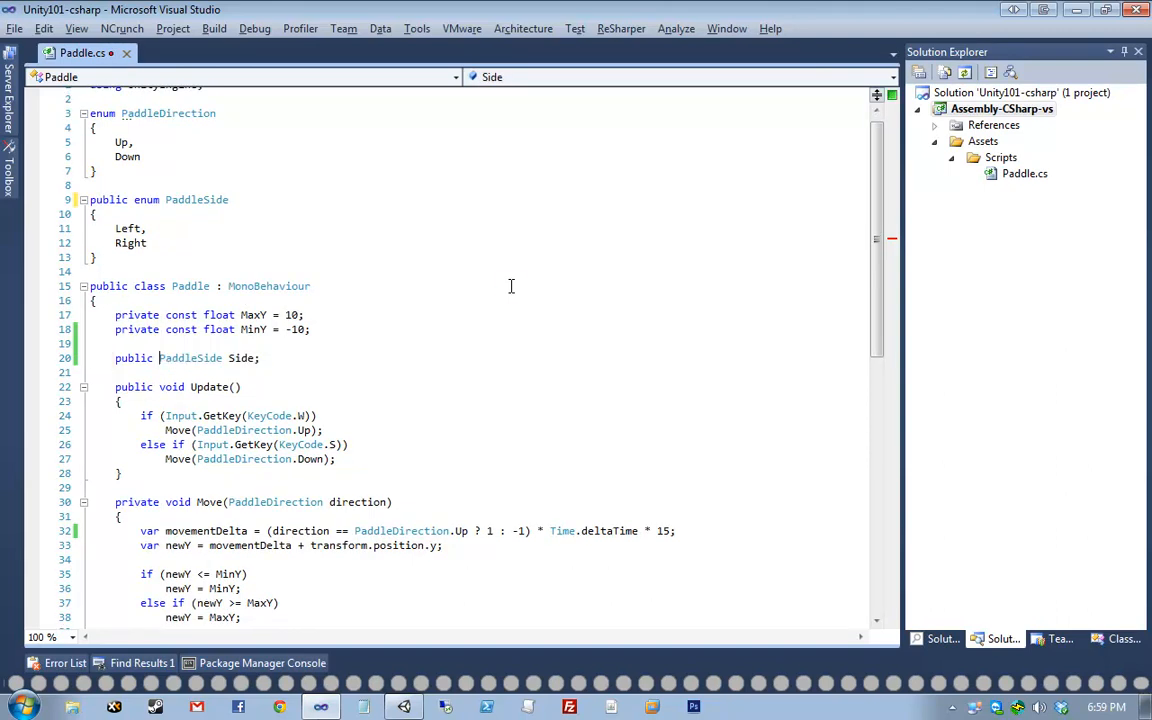
{"action": "key", "text": "ctrl+s"}
- Remove public from the PaddleSide enum, then restore it via the Side field's quick fix
{"action": "key", "text": "Up"}
{"action": "key", "text": "Up"}
{"action": "key", "text": "Up"}
{"action": "key", "text": "Up"}
{"action": "key", "text": "Up"}
{"action": "key", "text": "Up"}
{"action": "key", "text": "Up"}
{"action": "key", "text": "Up"}
{"action": "key", "text": "Up"}
{"action": "key", "text": "Up"}
{"action": "key", "text": "Up"}
{"action": "key", "text": "Up"}
{"action": "key", "text": "Up"}
{"action": "key", "text": "Up"}
{"action": "key", "text": "Up"}
{"action": "key", "text": "Up"}
{"action": "key", "text": "Up"}
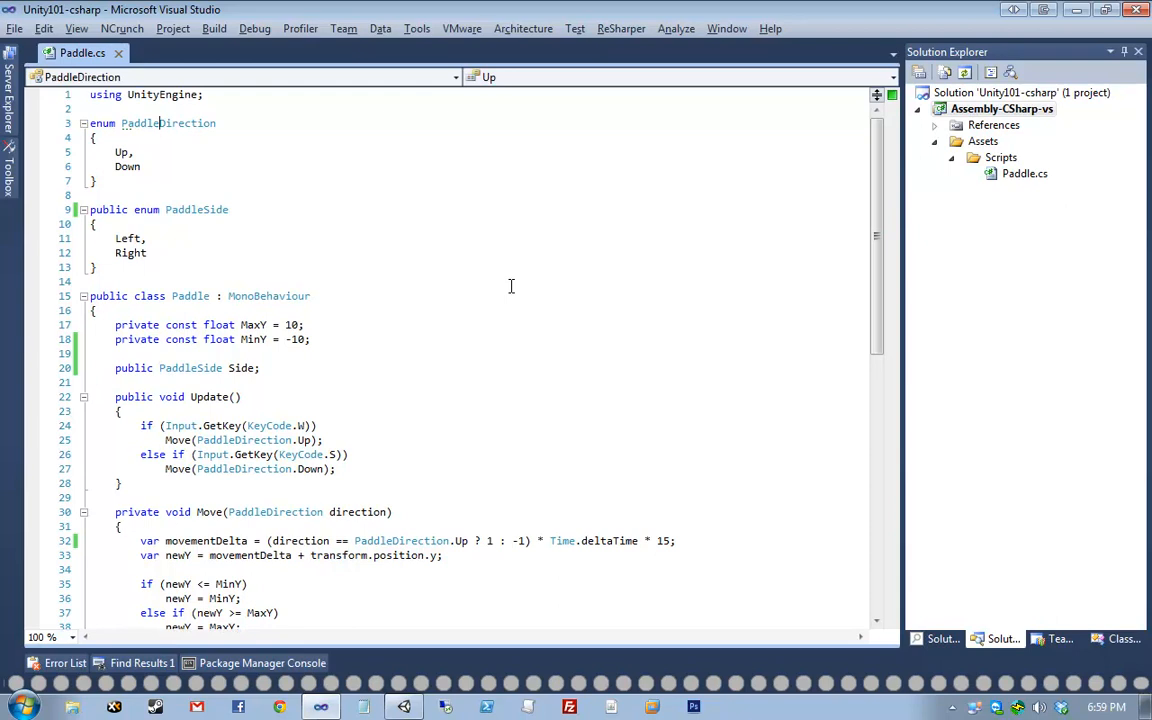
{"action": "key", "text": "Home"}
{"action": "left_click", "coordinate": [182, 296]}
{"action": "double_click", "coordinate": [196, 297]}
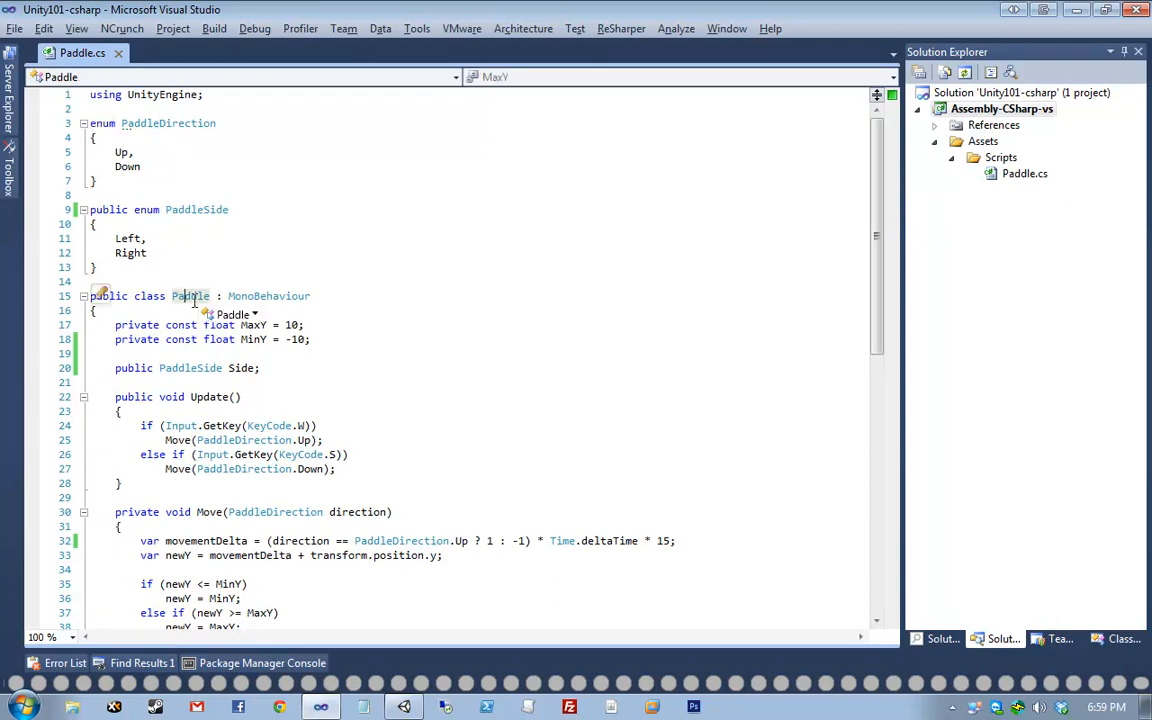
{"action": "left_click_drag", "start_coordinate": [114, 298], "coordinate": [189, 299]}
{"action": "left_click", "coordinate": [199, 355]}
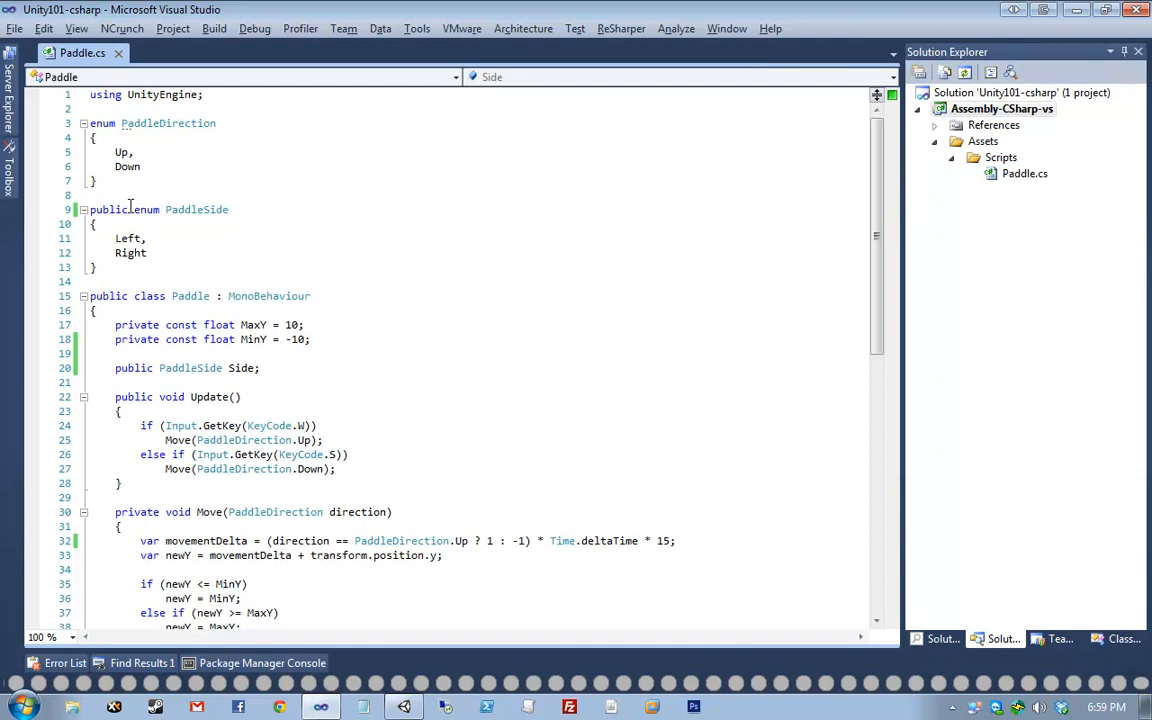
{"action": "left_click_drag", "start_coordinate": [134, 209], "coordinate": [26, 209]}
{"action": "key", "text": "Delete"}
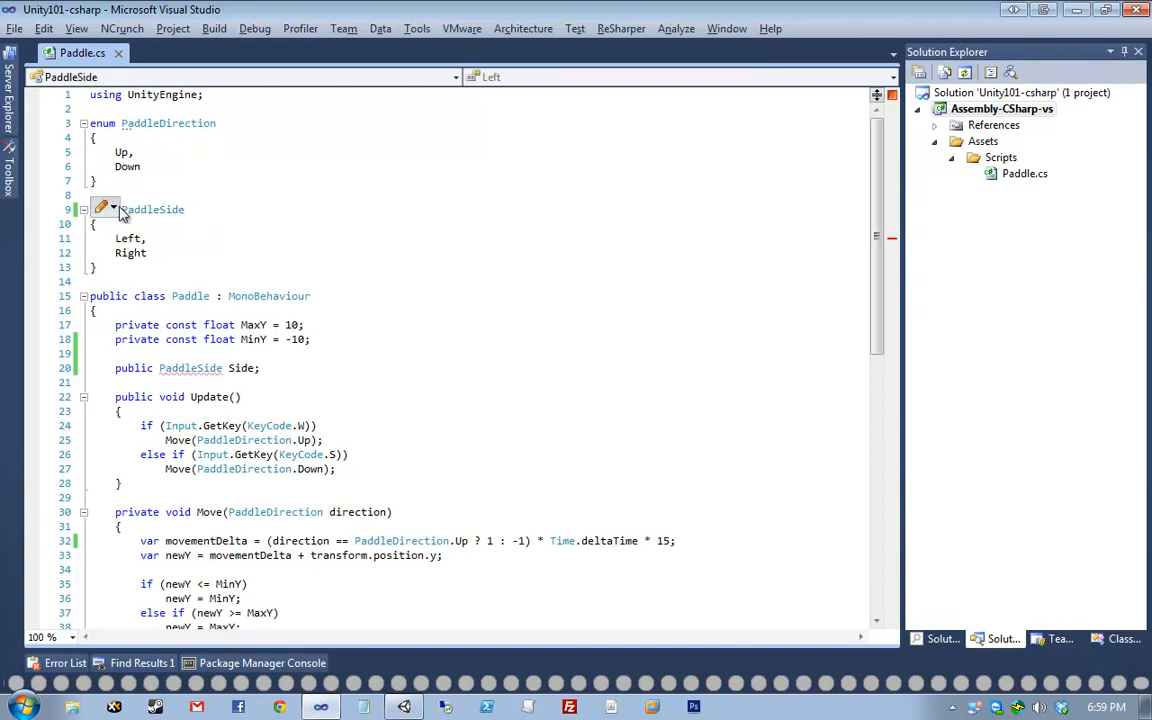
{"action": "left_click", "coordinate": [156, 210]}
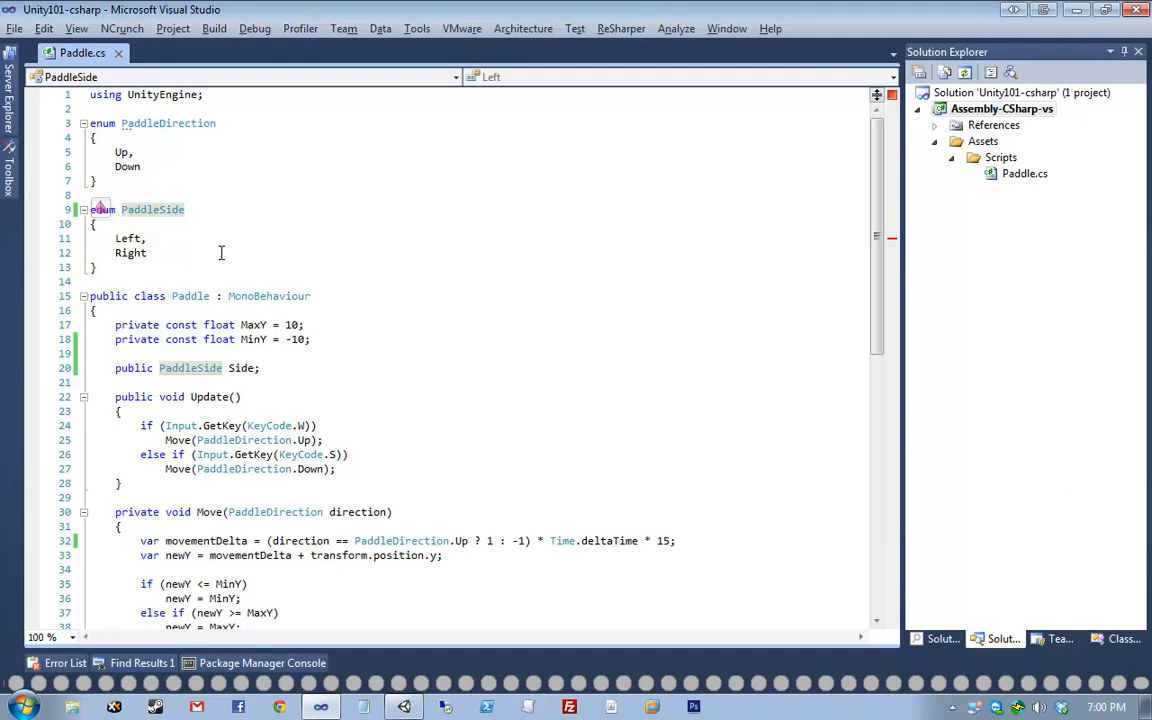
{"action": "left_click_drag", "start_coordinate": [148, 253], "coordinate": [40, 241]}
{"action": "left_click", "coordinate": [143, 253]}
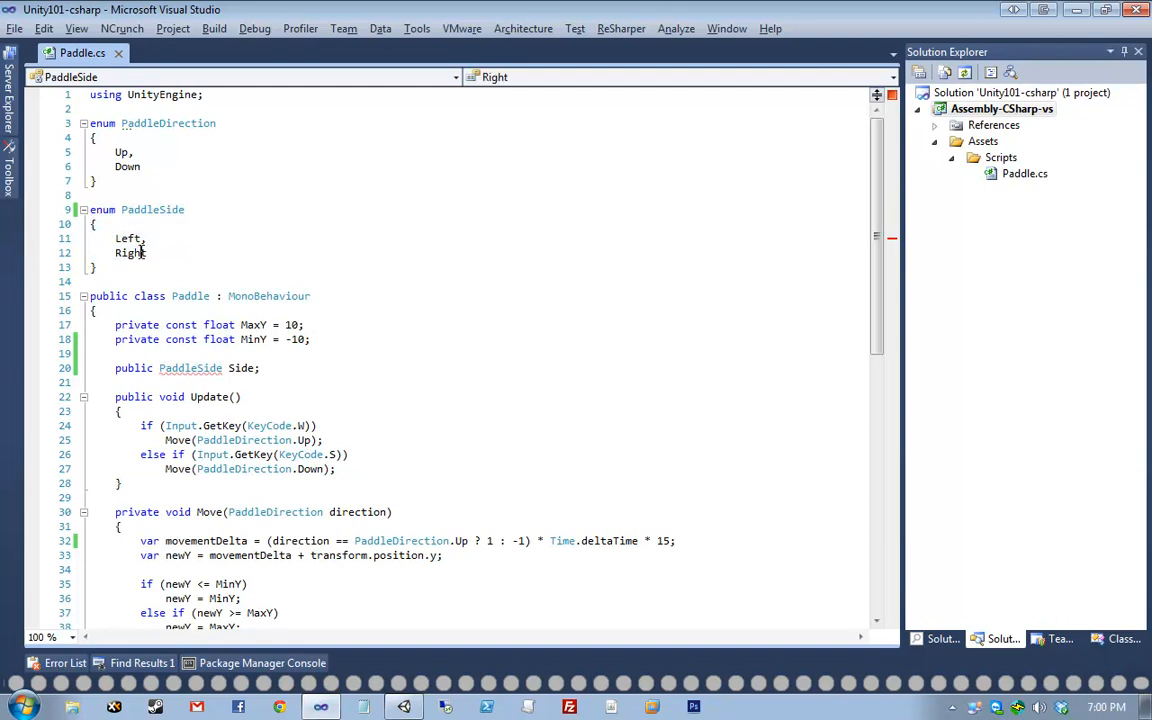
{"action": "left_click", "coordinate": [186, 368]}
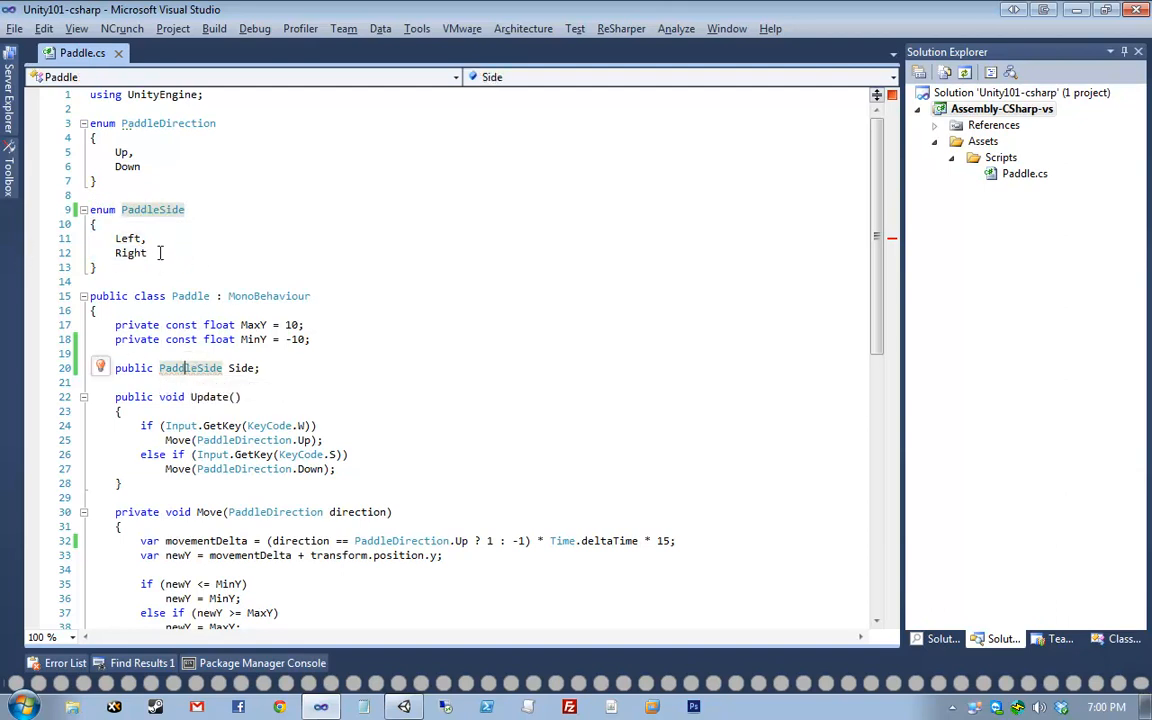
{"action": "left_click", "coordinate": [100, 367]}
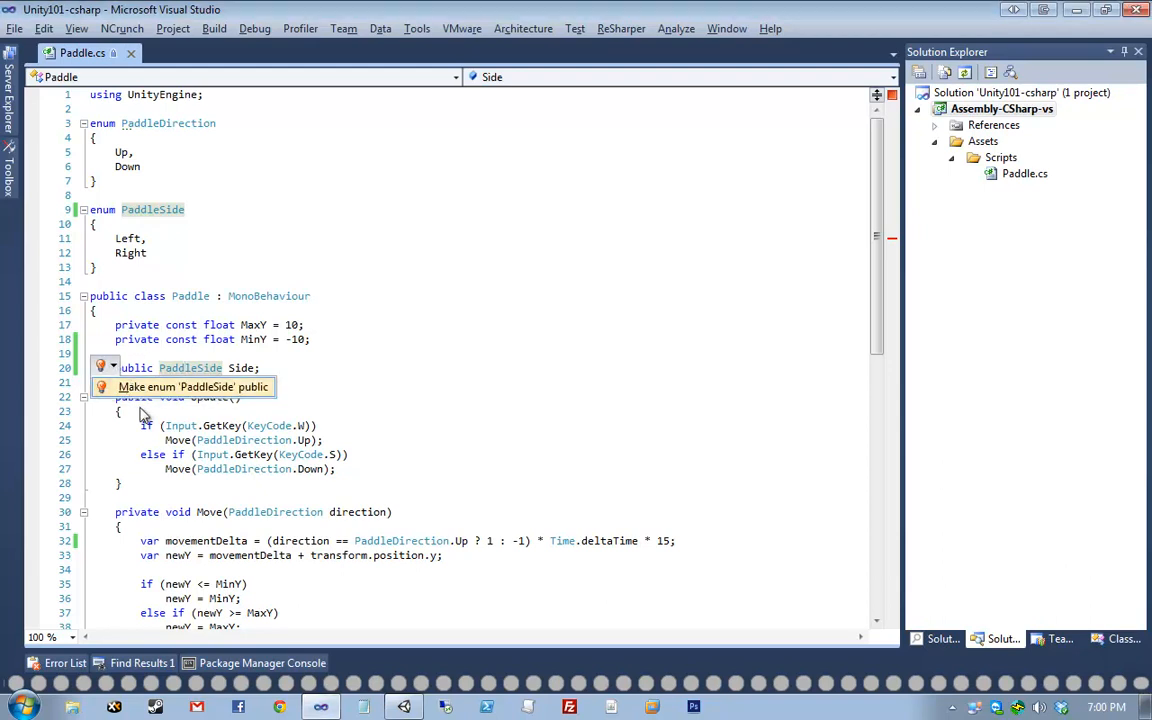
{"action": "left_click", "coordinate": [165, 455]}
- Make PaddleDirection public, re-apply the PaddleSide public quick fix, and save Paddle.cs
{"action": "left_click", "coordinate": [91, 123]}
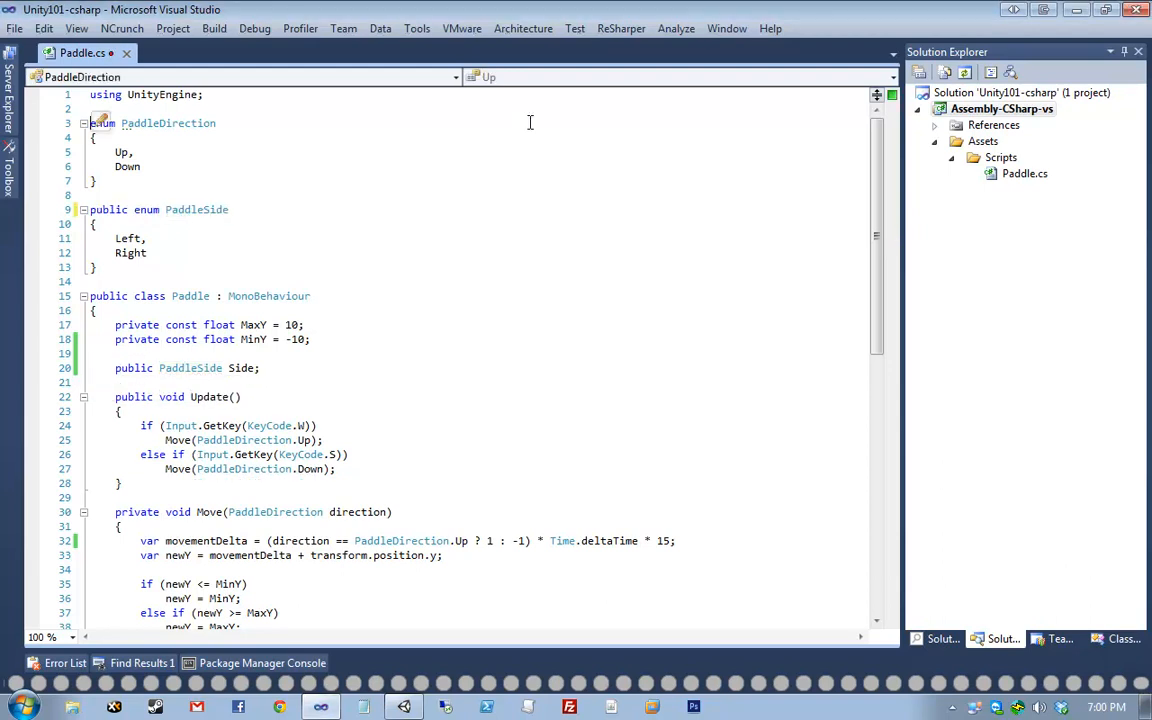
{"action": "type", "text": "public"}
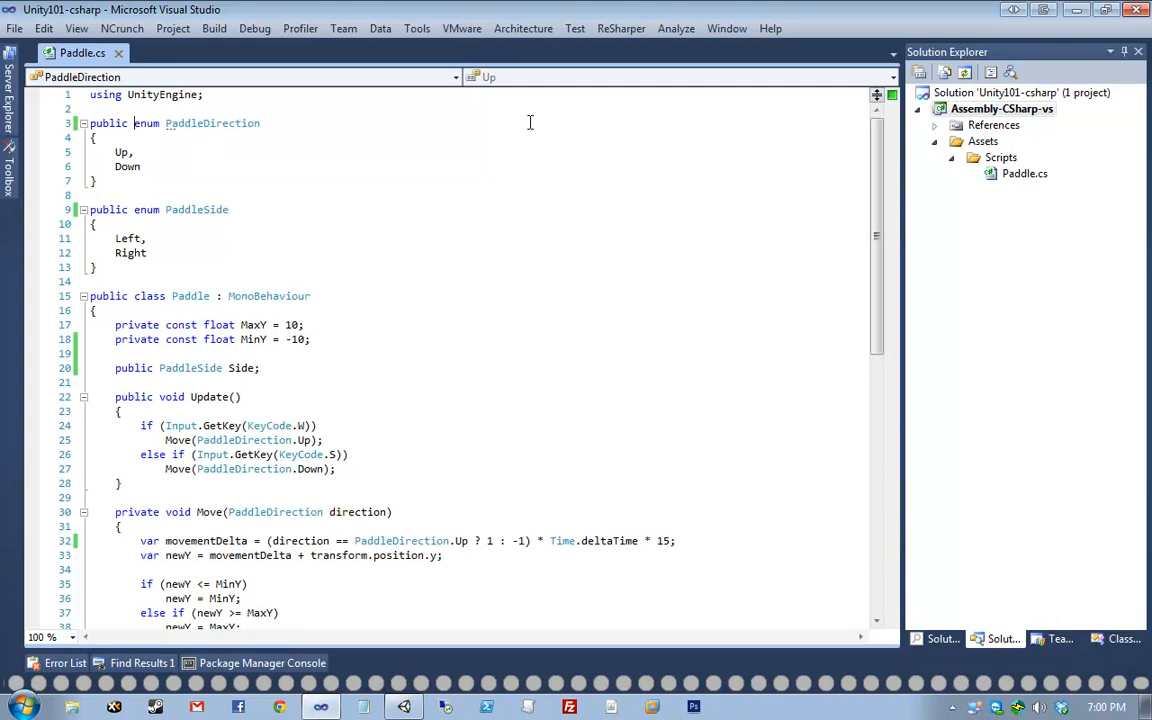
{"action": "key", "text": "Down"}
{"action": "key", "text": "Down"}
{"action": "key", "text": "Down"}
{"action": "key", "text": "Down"}
{"action": "key", "text": "Down"}
{"action": "key", "text": "ctrl+BackSpace"}
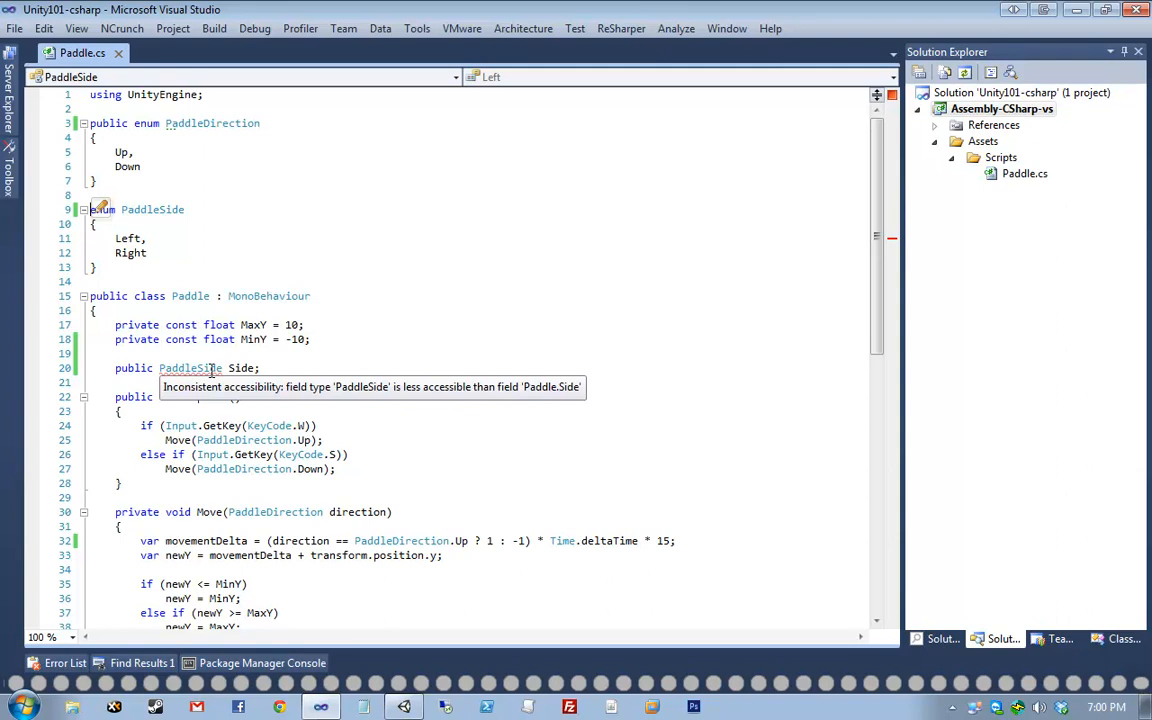
{"action": "left_click", "coordinate": [197, 368]}
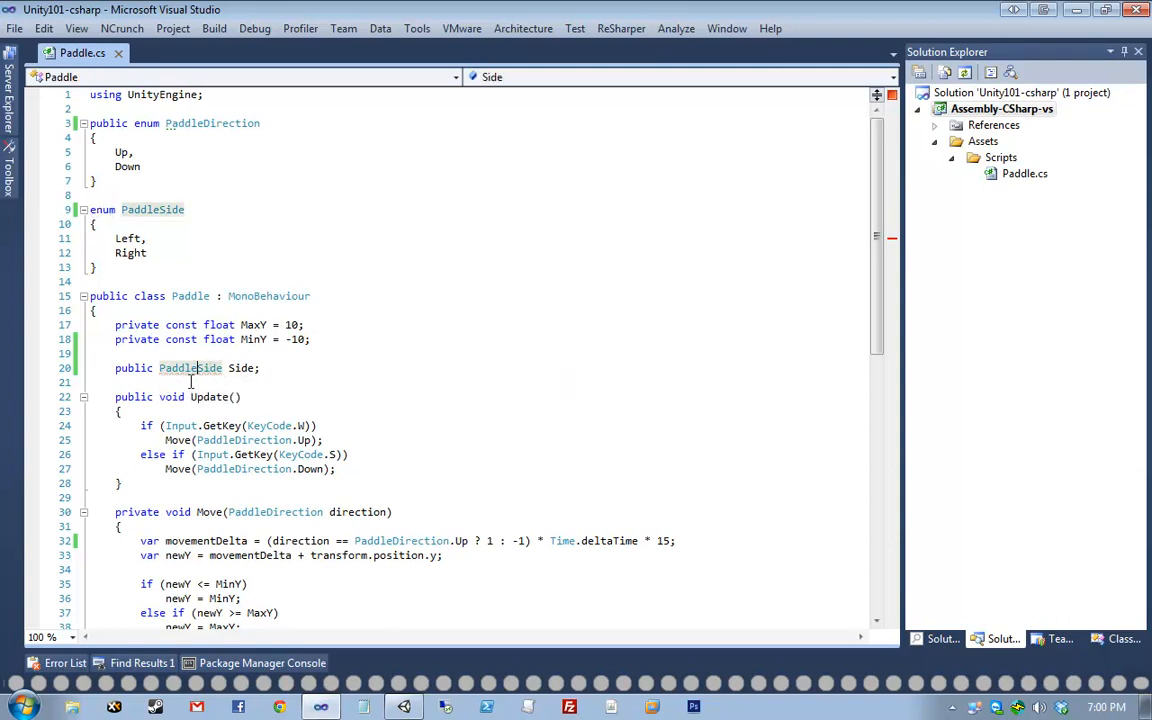
{"action": "left_click", "coordinate": [104, 368]}
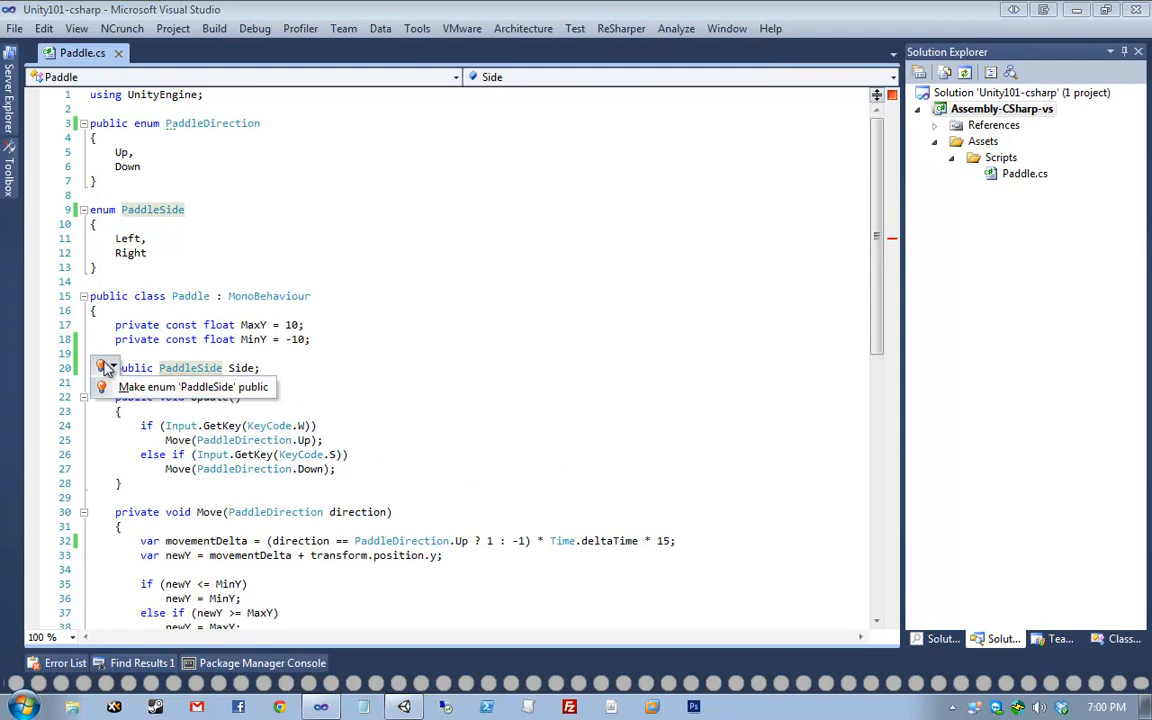
{"action": "left_click", "coordinate": [179, 368]}
{"action": "key", "text": "alt+Return"}
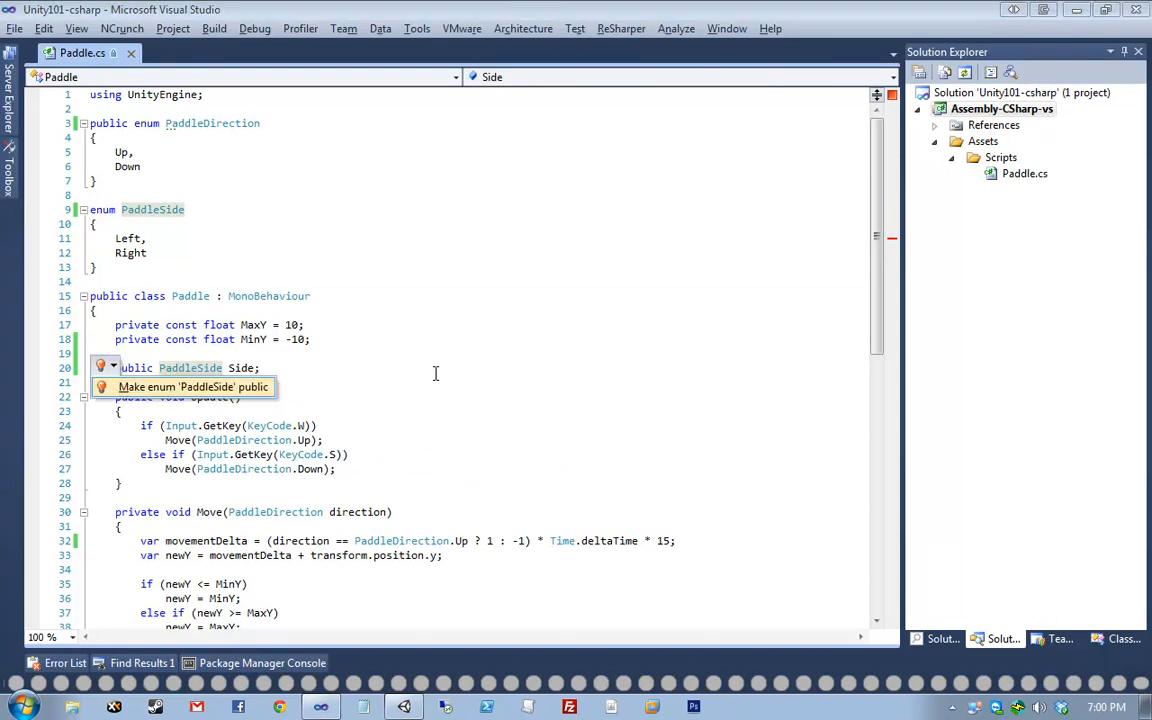
{"action": "key", "text": "Return"}
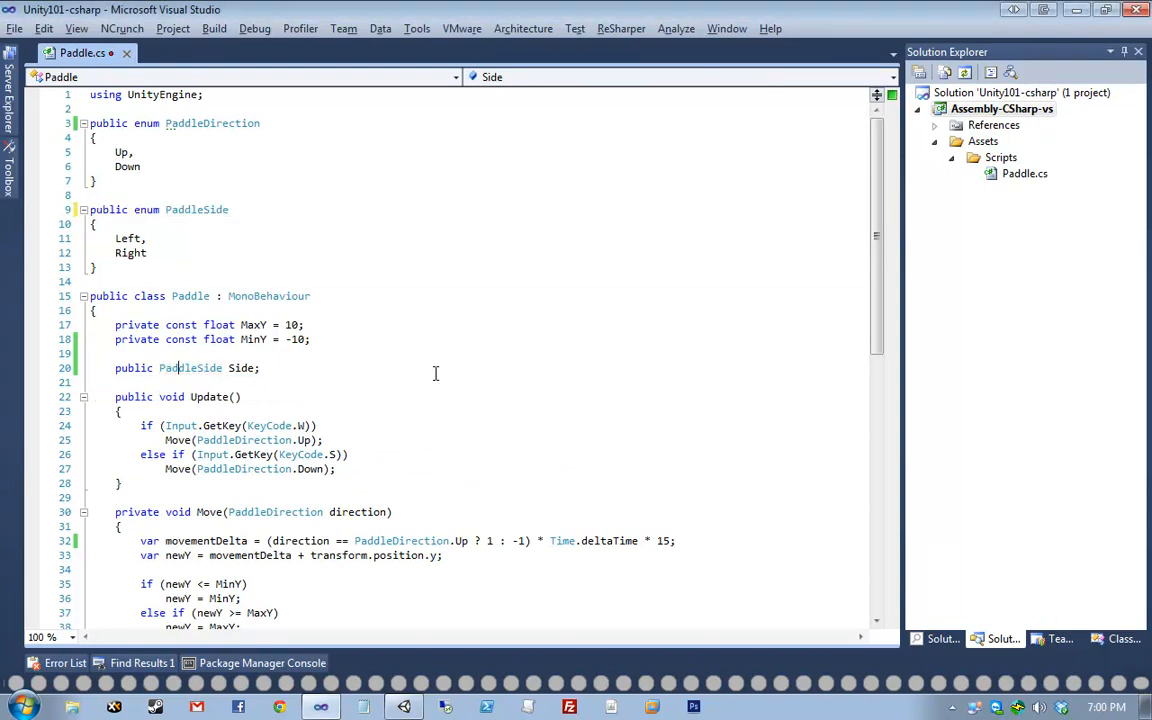
{"action": "key", "text": "ctrl+s"}
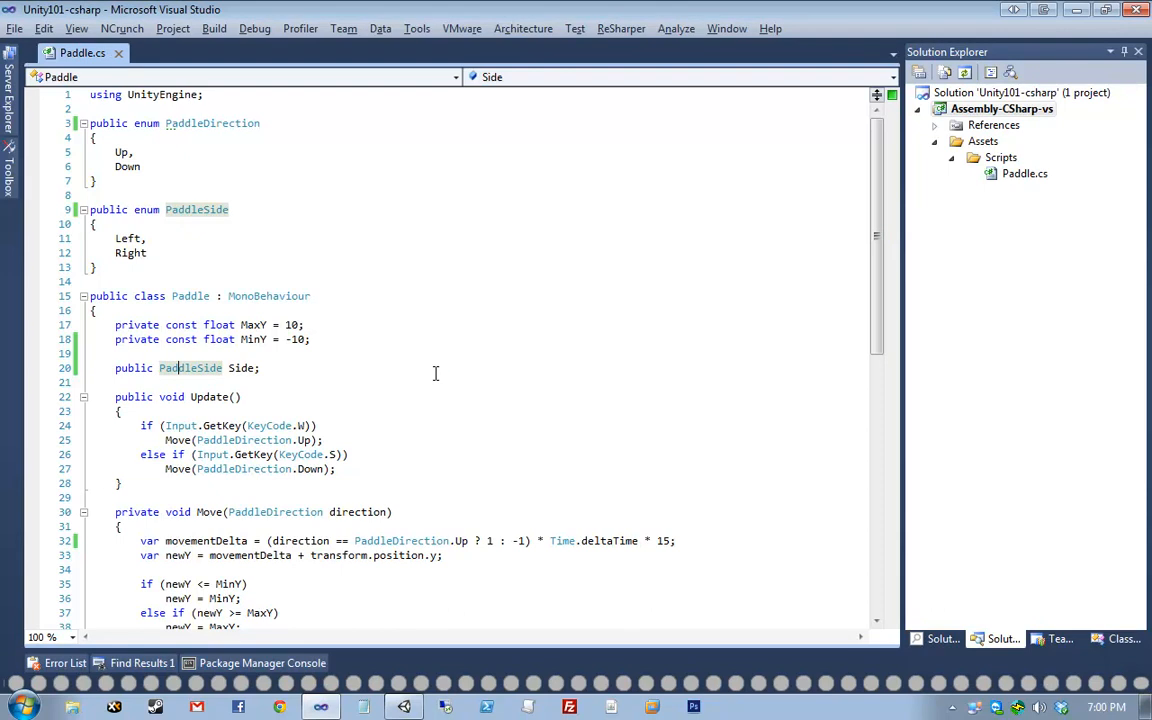
{"action": "left_click_drag", "start_coordinate": [115, 368], "coordinate": [396, 364]}
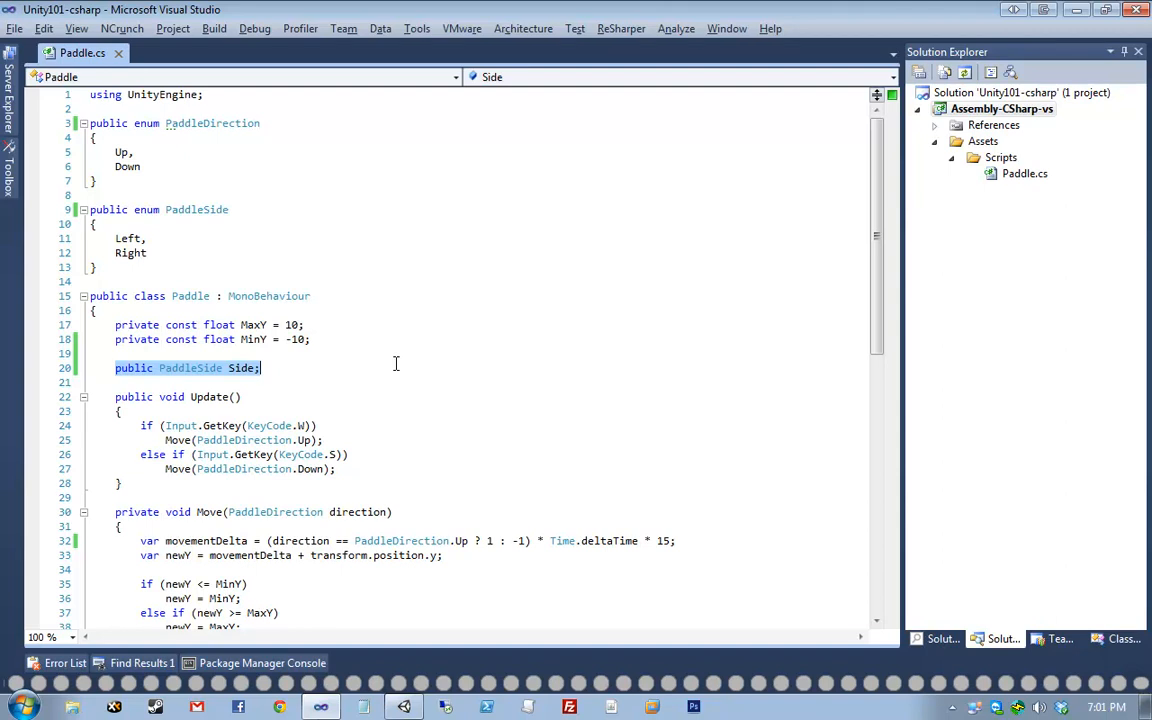
{"action": "scroll", "coordinate": [395, 363], "scroll_direction": "down", "scroll_amount": 2}
{"action": "left_click", "coordinate": [419, 329]}
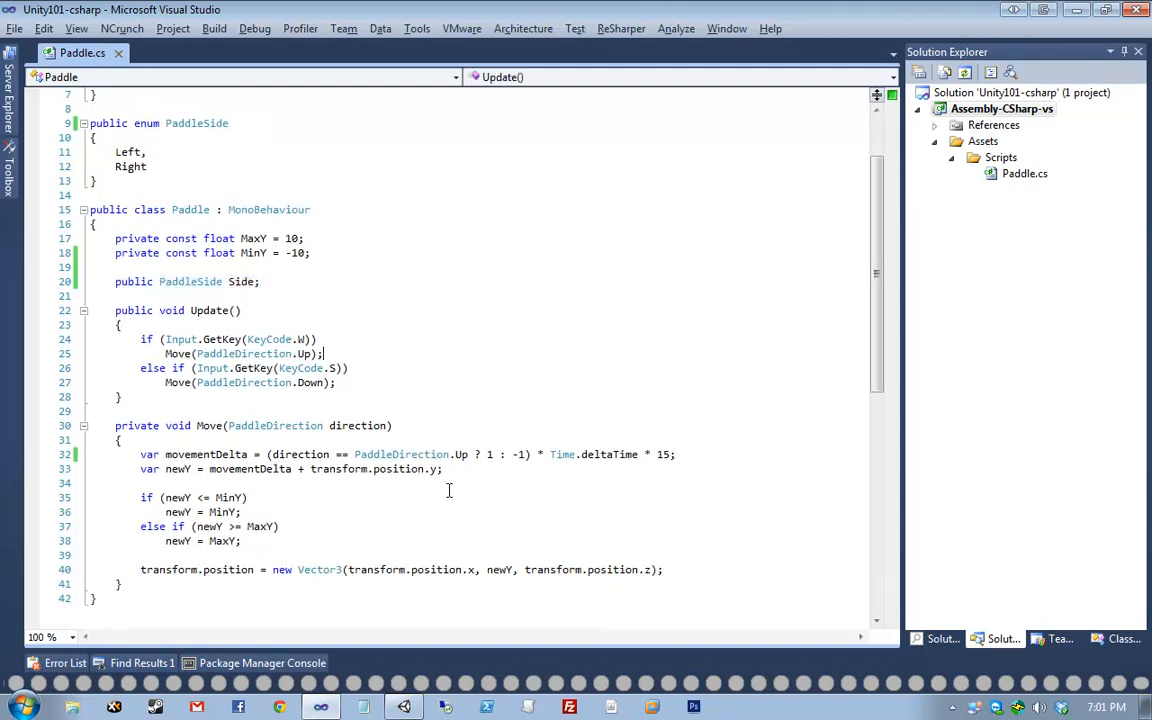
{"action": "mouse_move", "coordinate": [267, 454]}
{"action": "left_mouse_down"}
{"action": "mouse_move", "coordinate": [510, 454]}
{"action": "mouse_move", "coordinate": [273, 456]}
{"action": "left_mouse_up"}
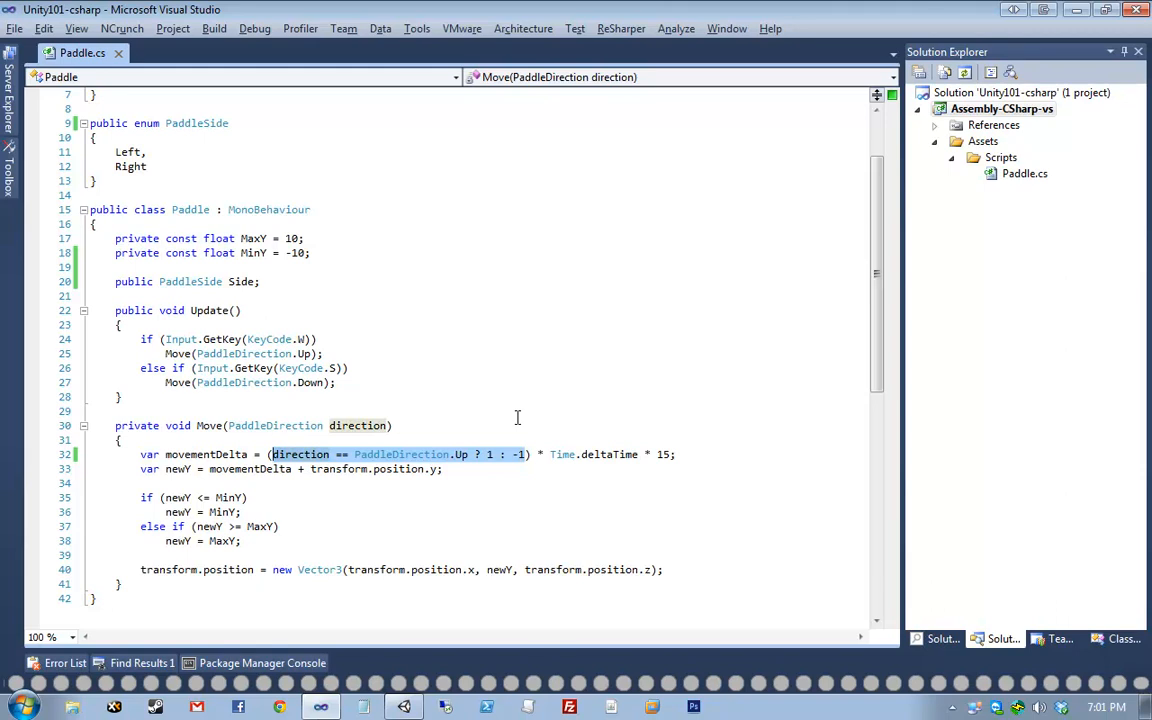
{"action": "left_click", "coordinate": [476, 454]}
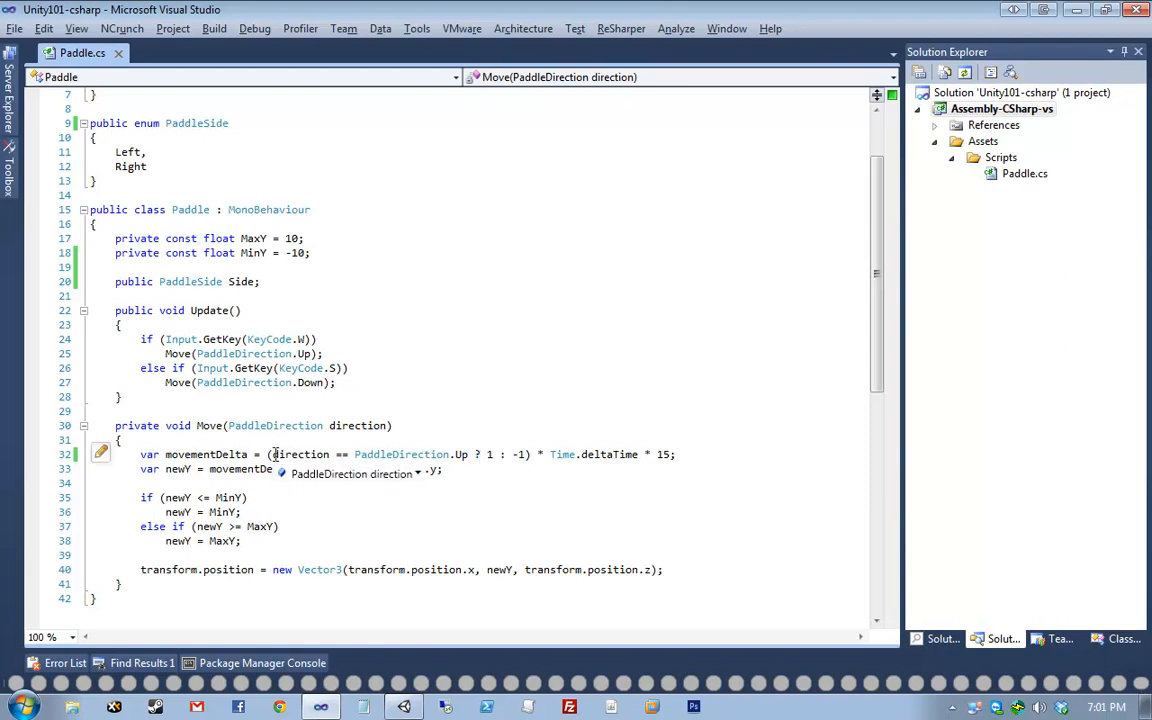
{"action": "left_click_drag", "start_coordinate": [272, 455], "coordinate": [470, 455]}
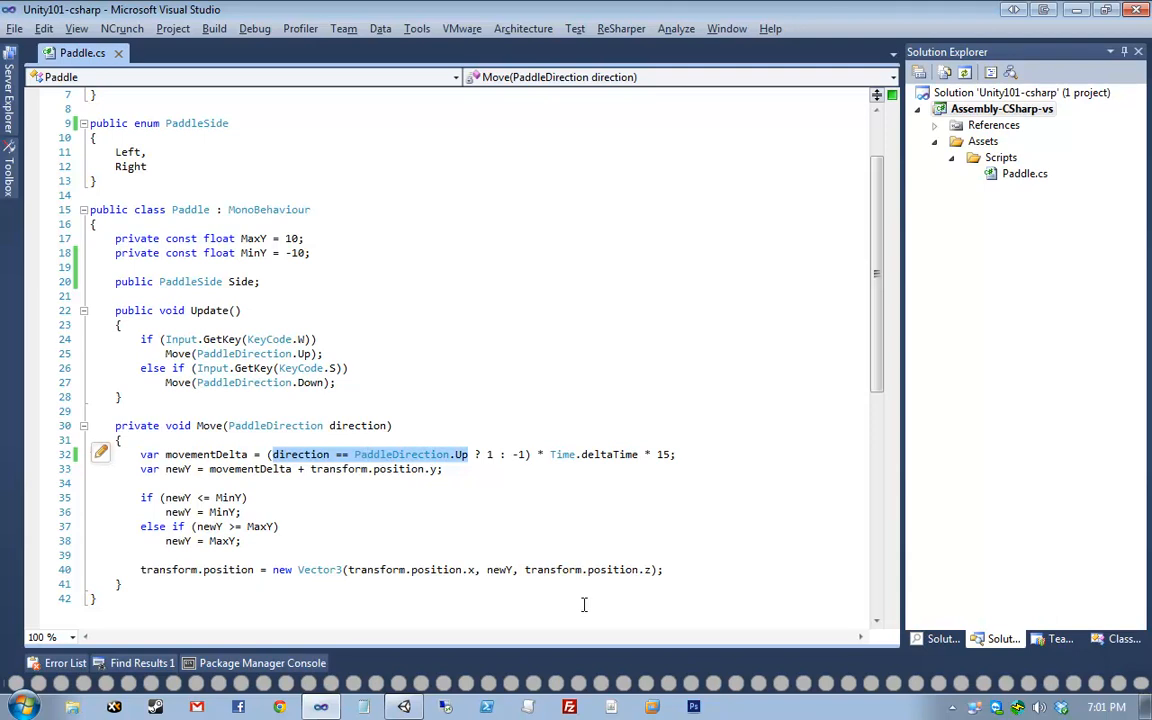
{"action": "left_click", "coordinate": [490, 454]}
{"action": "double_click", "coordinate": [490, 454]}
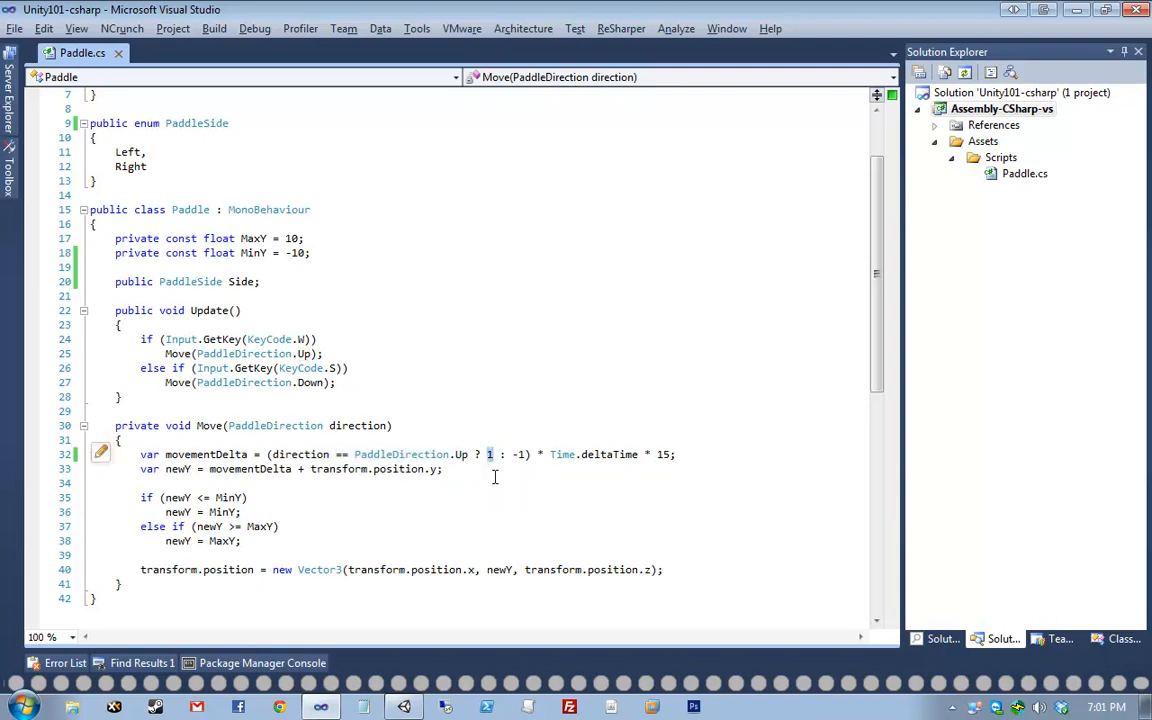
{"action": "left_click_drag", "start_coordinate": [267, 454], "coordinate": [527, 454]}
{"action": "left_click", "coordinate": [563, 431]}
{"action": "left_click_drag", "start_coordinate": [267, 454], "coordinate": [530, 454]}
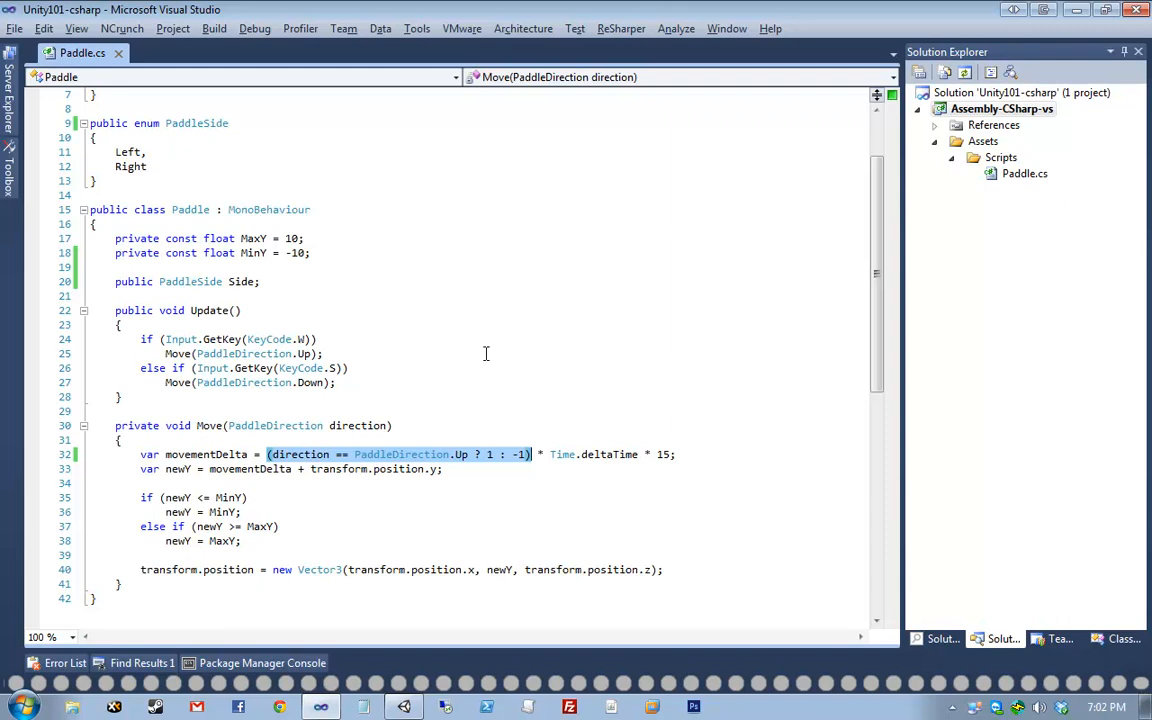
{"action": "left_click", "coordinate": [446, 285]}
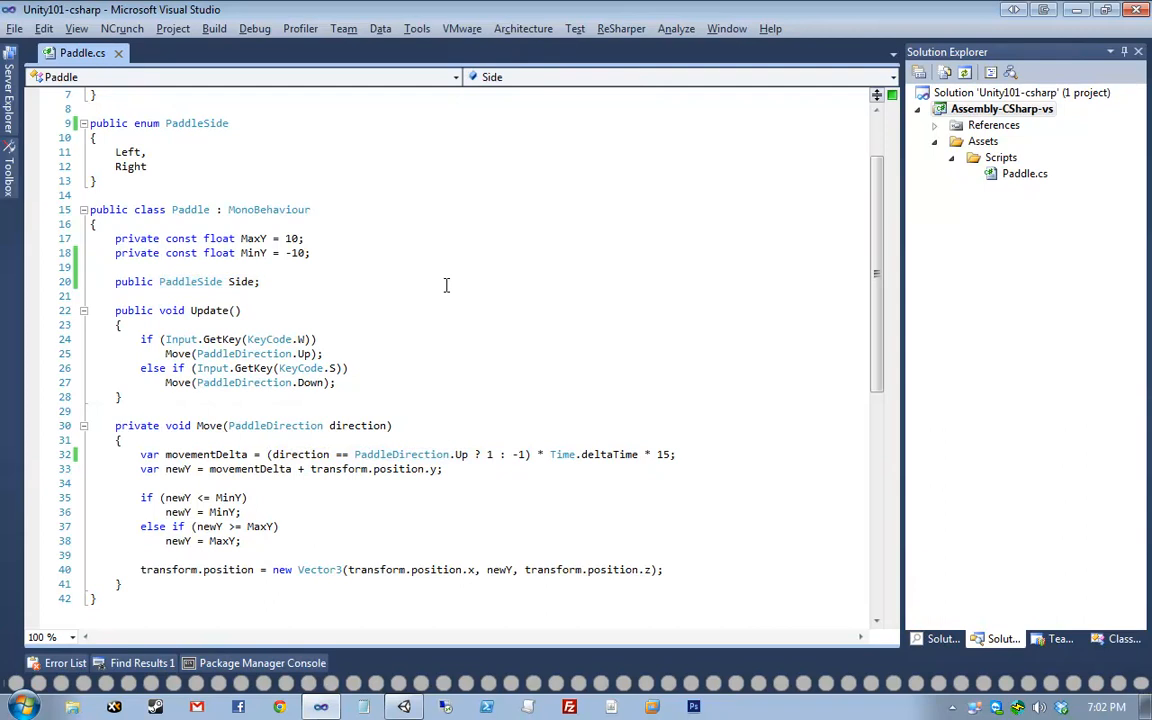
{"action": "left_click_drag", "start_coordinate": [446, 285], "coordinate": [86, 283]}
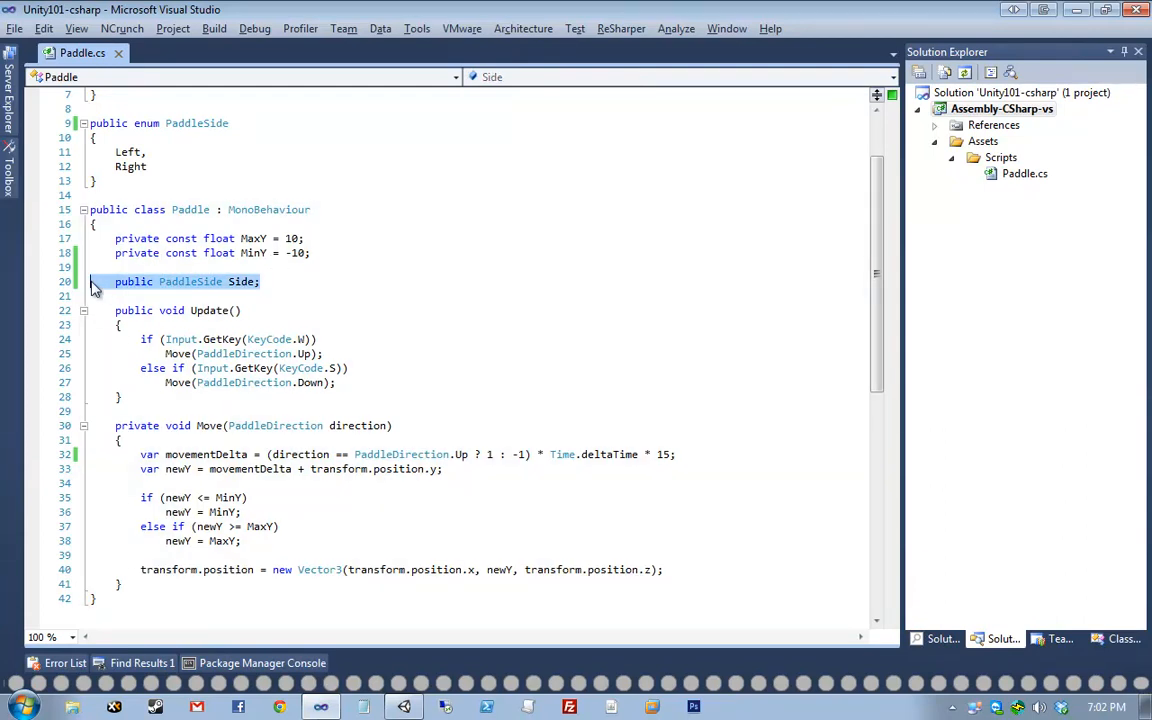
{"action": "left_click", "coordinate": [92, 285]}
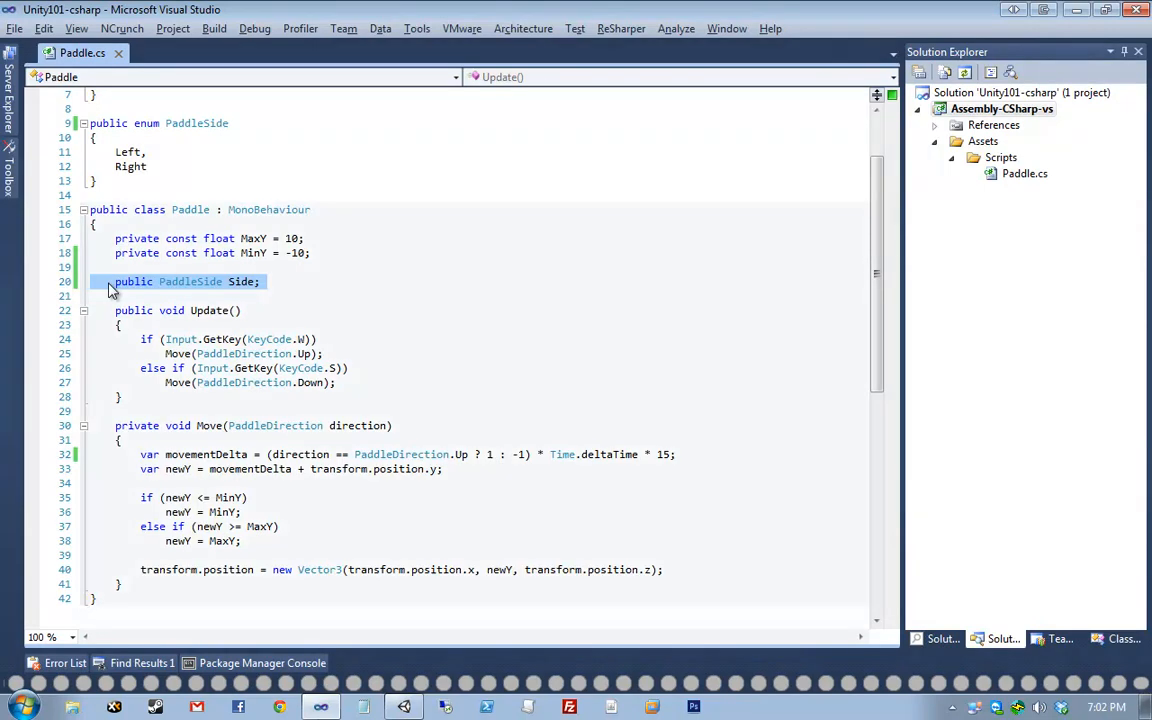
{"action": "left_click", "coordinate": [318, 286]}
{"action": "key", "text": "shift+Home"}
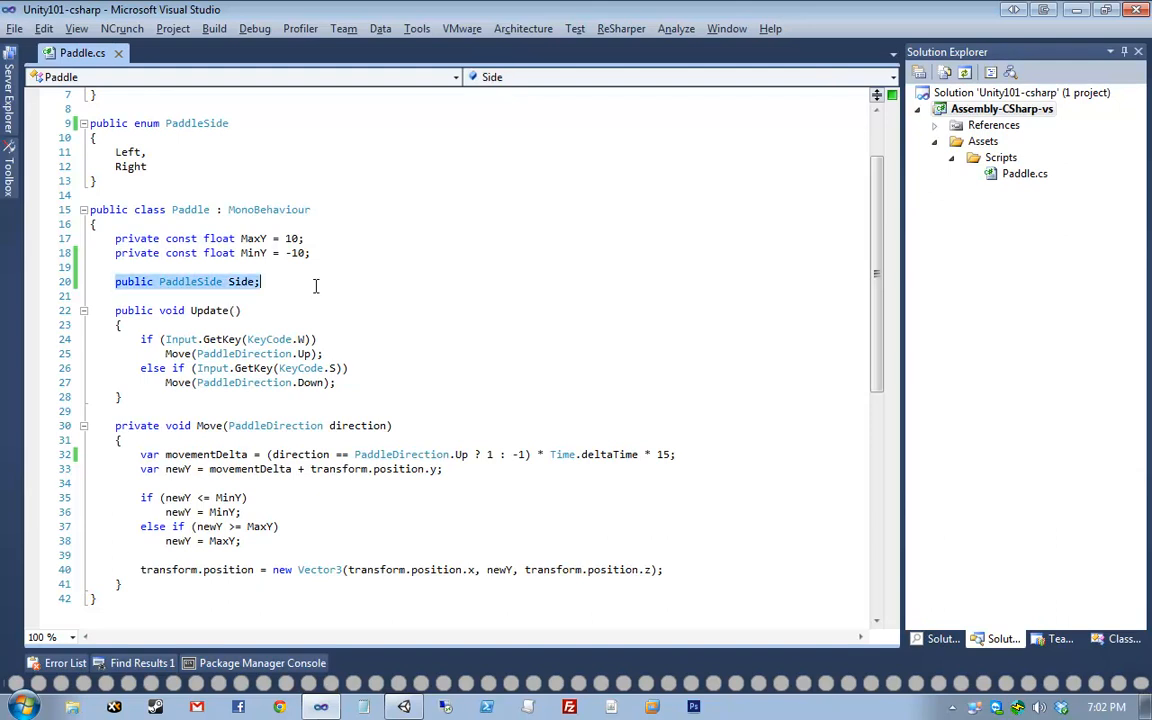
{"action": "left_click", "coordinate": [348, 287]}
{"action": "left_click", "coordinate": [514, 386]}
{"action": "left_click", "coordinate": [345, 316]}
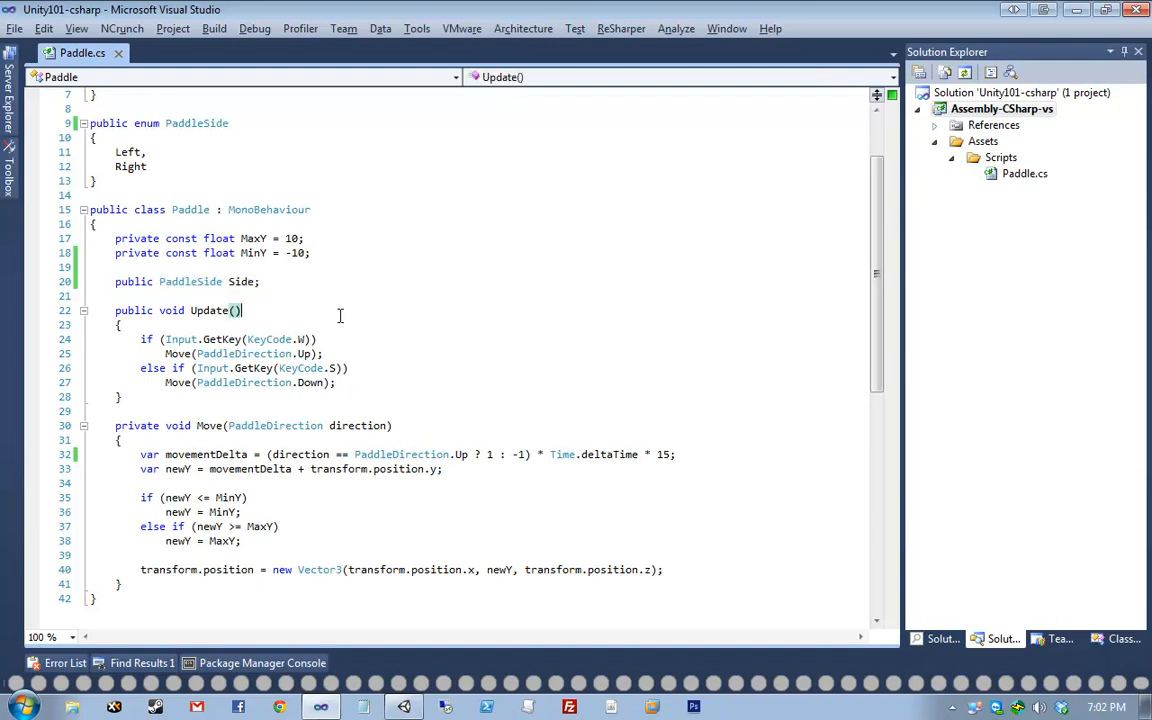
{"action": "key", "text": "alt+Tab"}
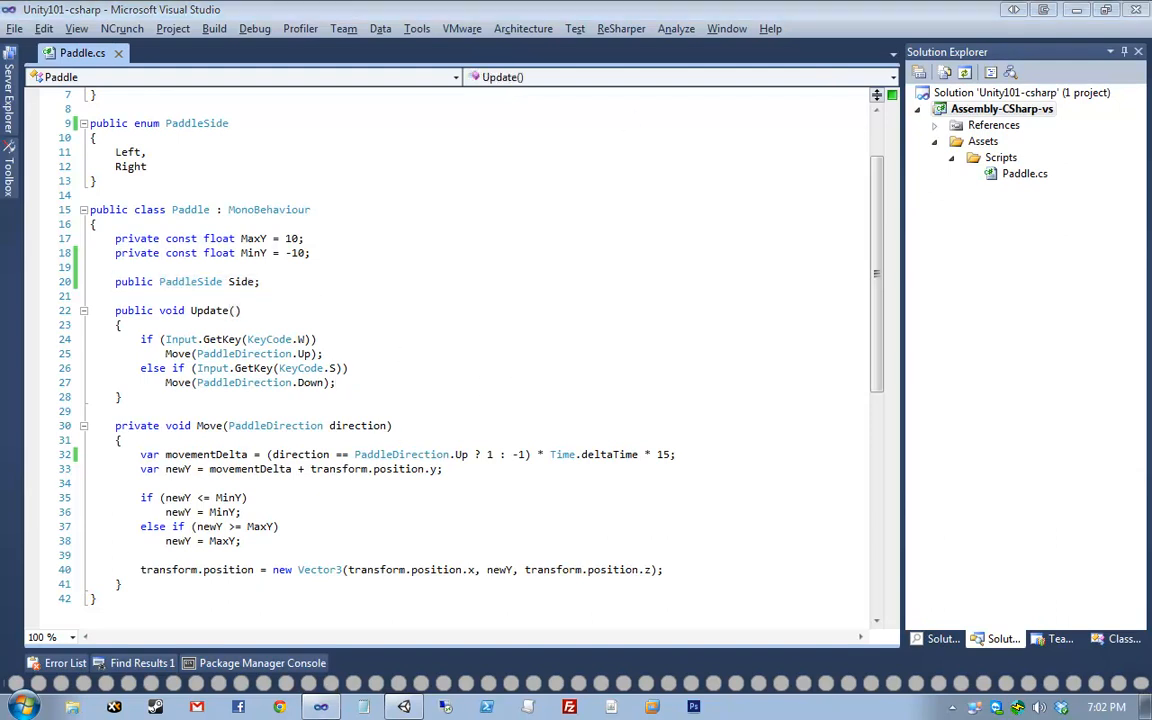
{"action": "left_click", "coordinate": [228, 339]}
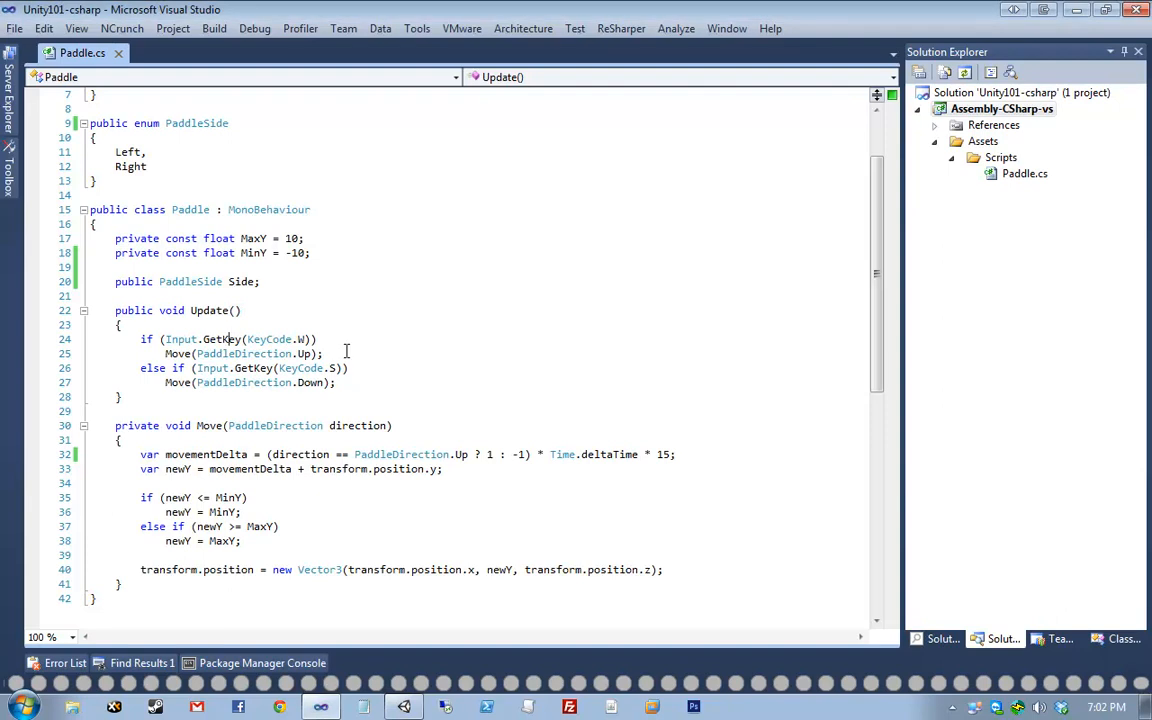
- Wrap the W/S key checks in an if (Side == PaddleSide.Left) block
{"action": "key", "text": "ctrl+Return"}
{"action": "type", "text": "if ("}
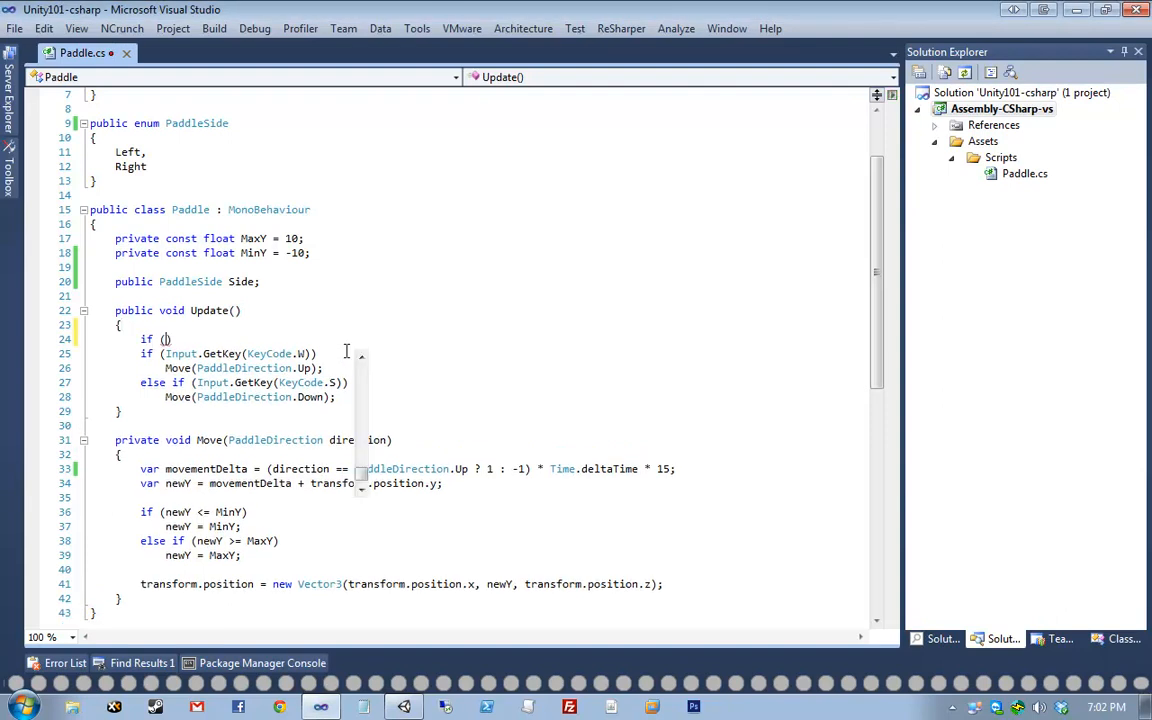
{"action": "type", "text": "Side =="}
{"action": "key", "text": "Tab"}
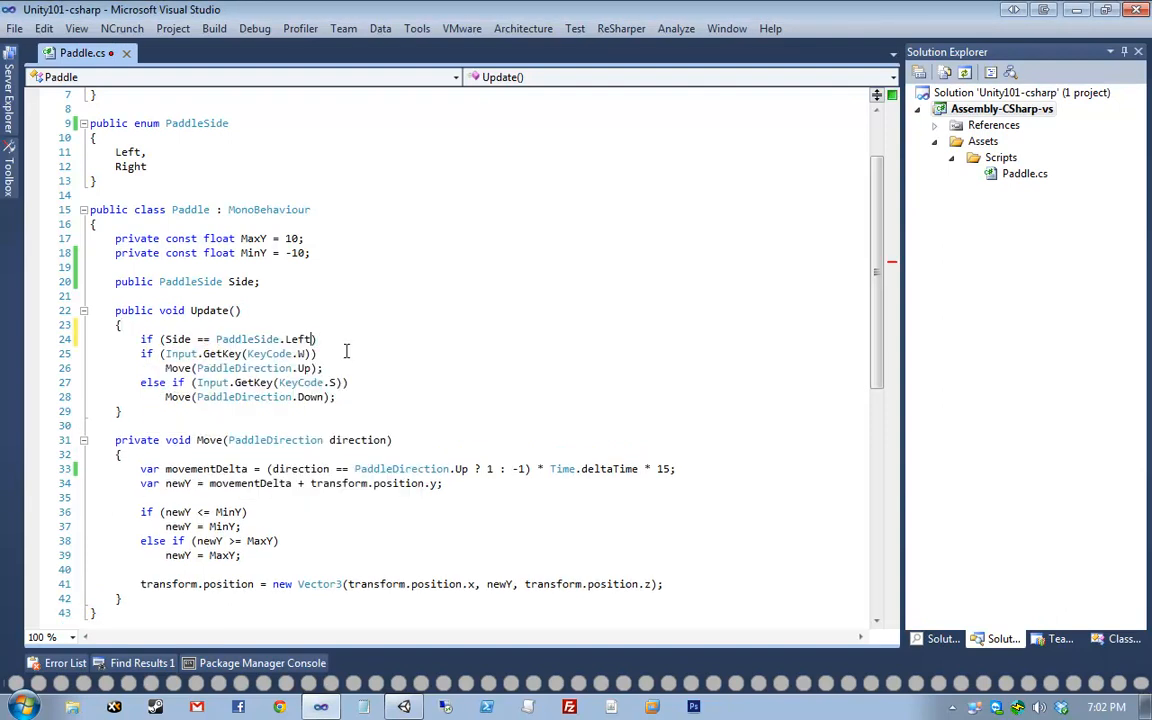
{"action": "key", "text": "End"}
{"action": "key", "text": "Return"}
{"action": "type", "text": "{"}
{"action": "key", "text": "Down"}
{"action": "key", "text": "Down"}
{"action": "key", "text": "Down"}
{"action": "key", "text": "Down"}
{"action": "key", "text": "End"}
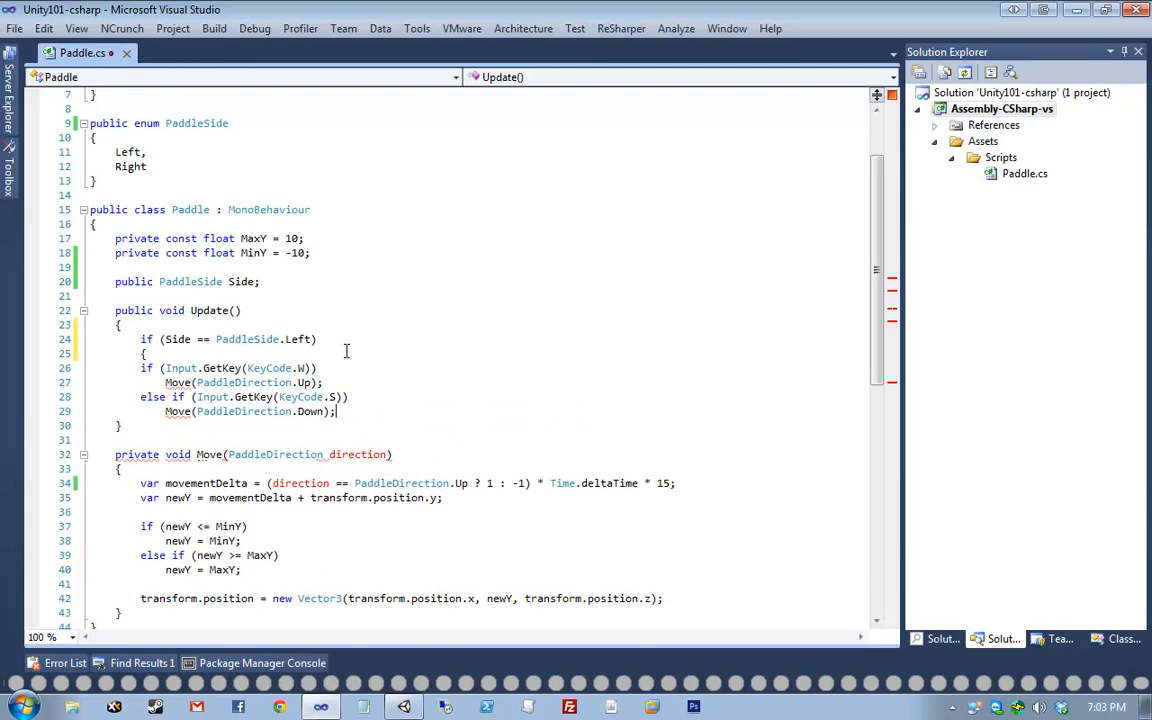
{"action": "key", "text": "Return"}
{"action": "type", "text": "}"}
- Add an else if (Side == PaddleSide.Right) block holding a copy of the W/S checks
{"action": "key", "text": "Return"}
{"action": "type", "text": "else if (Side == righ"}
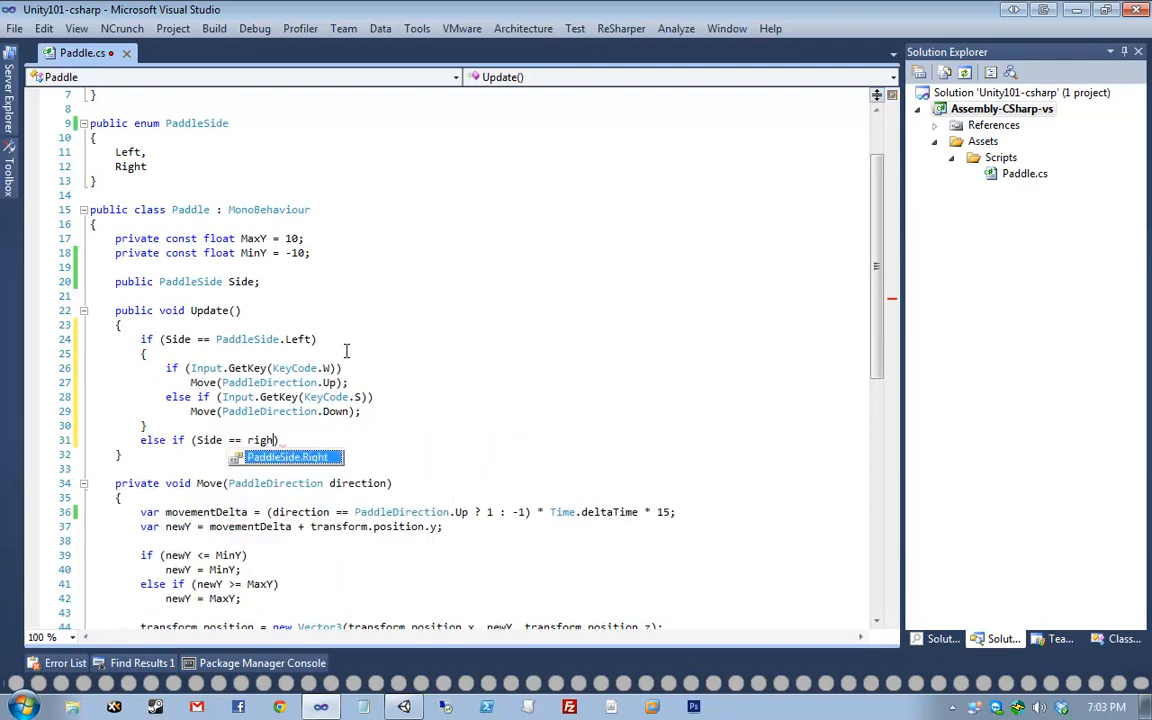
{"action": "key", "text": "Tab"}
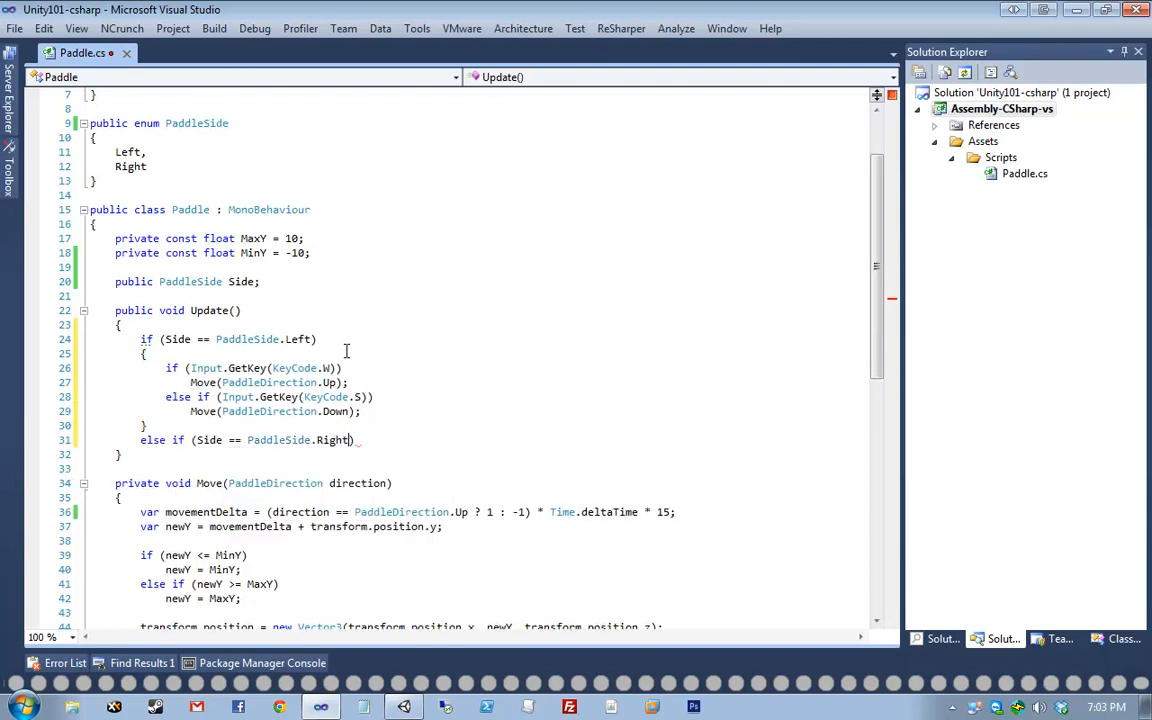
{"action": "key", "text": "End"}
{"action": "key", "text": "Return"}
{"action": "type", "text": "{"}
{"action": "key", "text": "Return"}
{"action": "key", "text": "Up"}
{"action": "key", "text": "Up"}
{"action": "key", "text": "Up"}
{"action": "key", "text": "Up"}
{"action": "key", "text": "End"}
{"action": "key", "text": "shift+Up"}
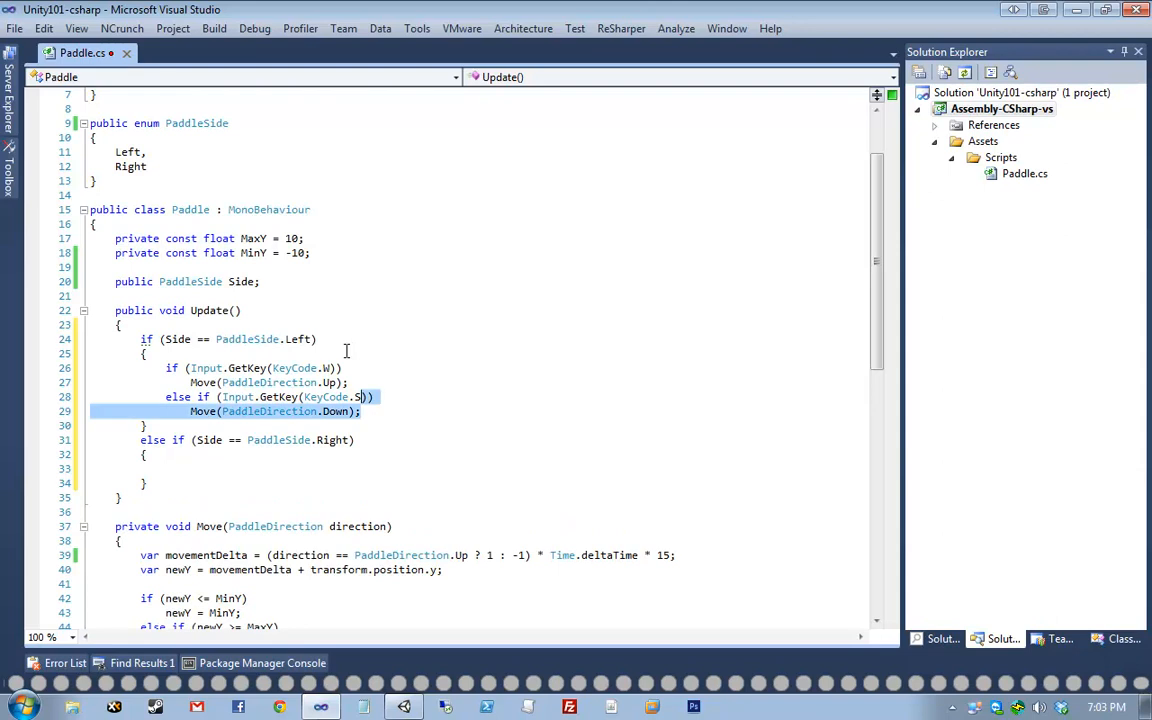
{"action": "key", "text": "shift+Up"}
{"action": "key", "text": "shift+Up"}
{"action": "key", "text": "shift+Up"}
{"action": "key", "text": "ctrl+c"}
{"action": "key", "text": "Down"}
{"action": "key", "text": "Down"}
{"action": "key", "text": "Down"}
{"action": "key", "text": "Down"}
{"action": "key", "text": "Down"}
{"action": "key", "text": "Down"}
{"action": "key", "text": "Down"}
{"action": "key", "text": "Down"}
{"action": "key", "text": "ctrl+v"}
- Change the copied keys to UpArrow and DownArrow, then save Paddle.cs
{"action": "key", "text": "Up"}
{"action": "key", "text": "Up"}
{"action": "key", "text": "Up"}
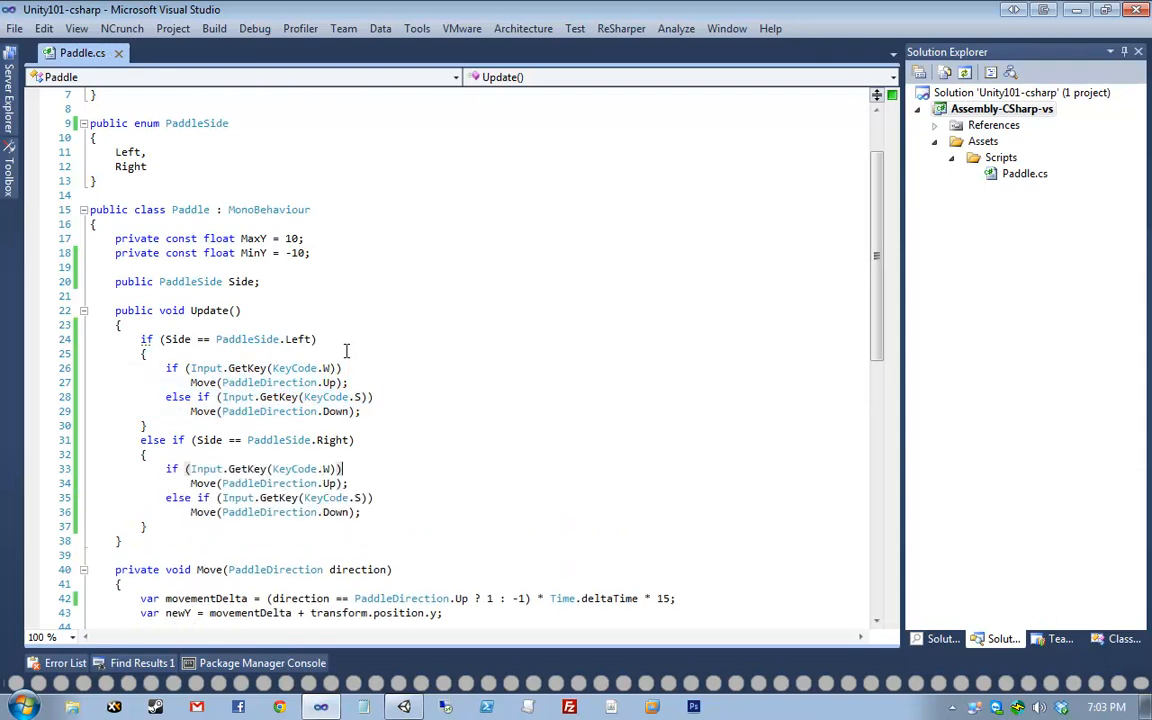
{"action": "key", "text": "Left"}
{"action": "key", "text": "Left"}
{"action": "key", "text": "BackSpace"}
{"action": "key", "text": "ctrl+space"}
{"action": "type", "text": "up"}
{"action": "key", "text": "Tab"}
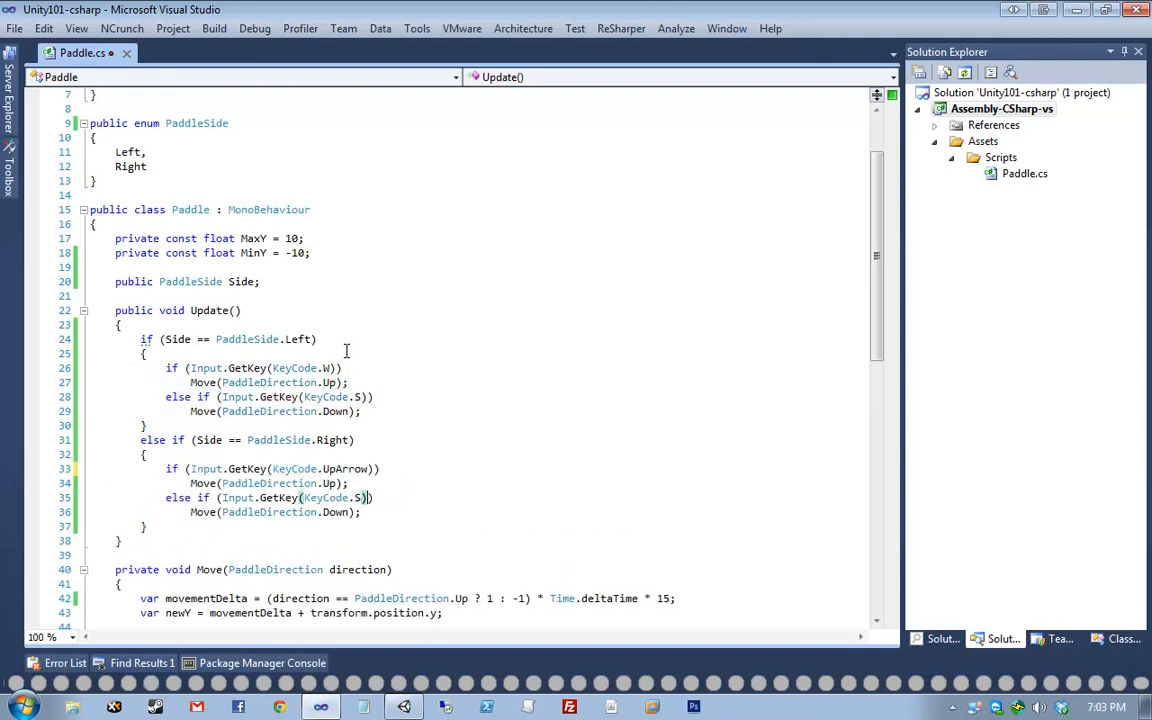
{"action": "key", "text": "Down"}
{"action": "key", "text": "Down"}
{"action": "key", "text": "Left"}
{"action": "key", "text": "BackSpace"}
{"action": "key", "text": "ctrl+space"}
{"action": "type", "text": "down"}
{"action": "key", "text": "Tab"}
{"action": "key", "text": "ctrl+s"}
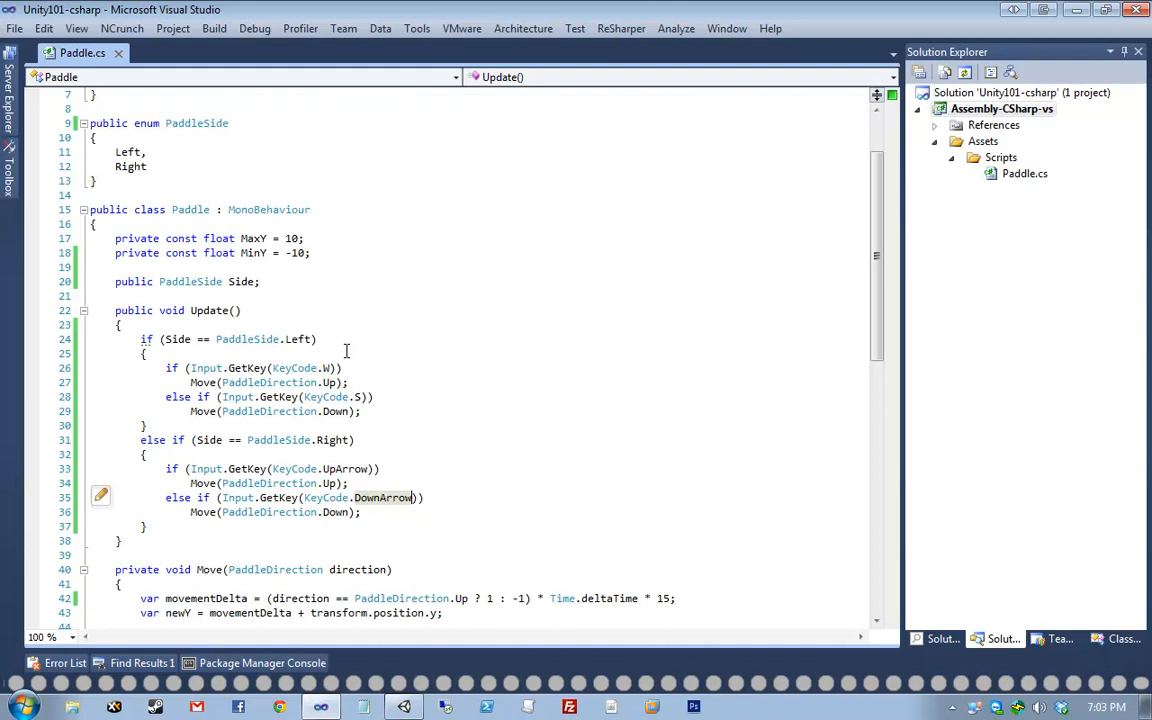
- Review the Side field and the Left (W/S) and Right (UpArrow/DownArrow) branches
{"action": "scroll", "coordinate": [345, 322], "scroll_direction": "down", "scroll_amount": 2}
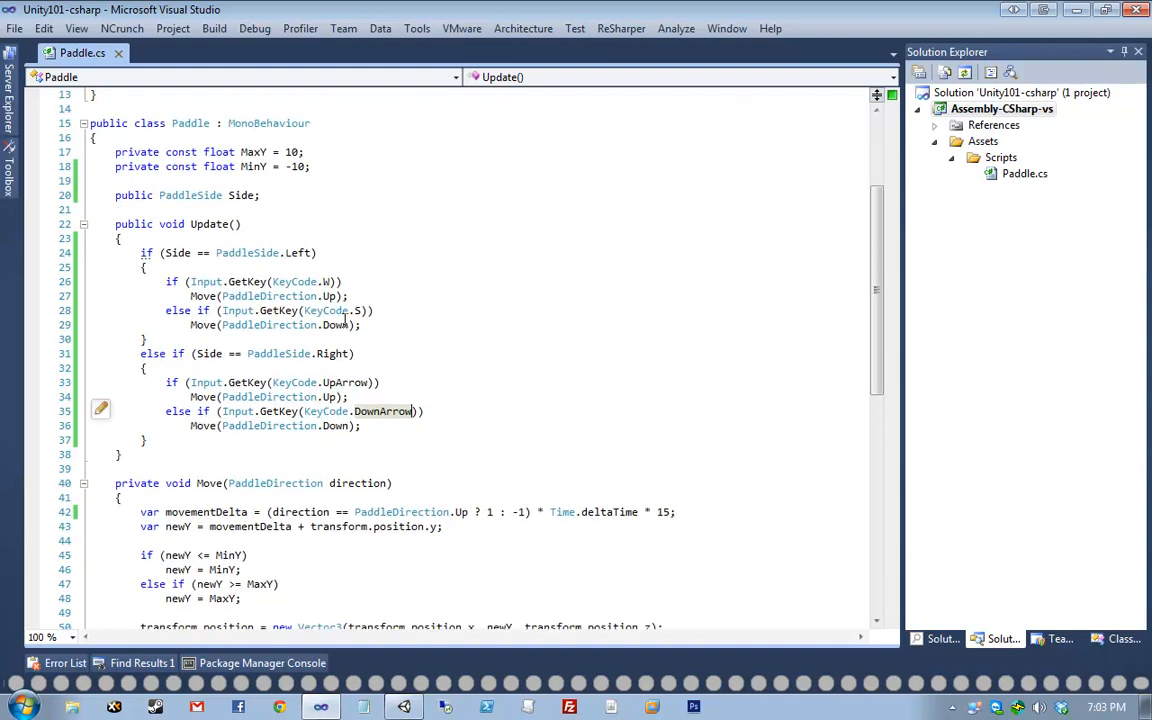
{"action": "left_click", "coordinate": [530, 363]}
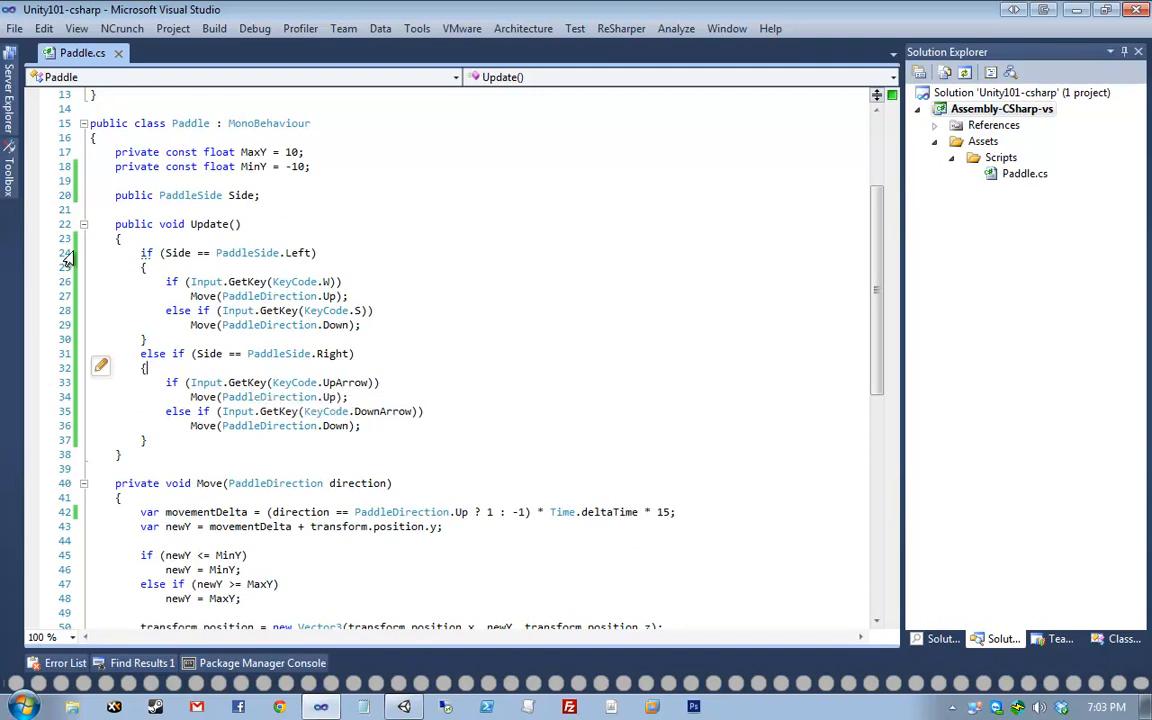
{"action": "left_click", "coordinate": [66, 195]}
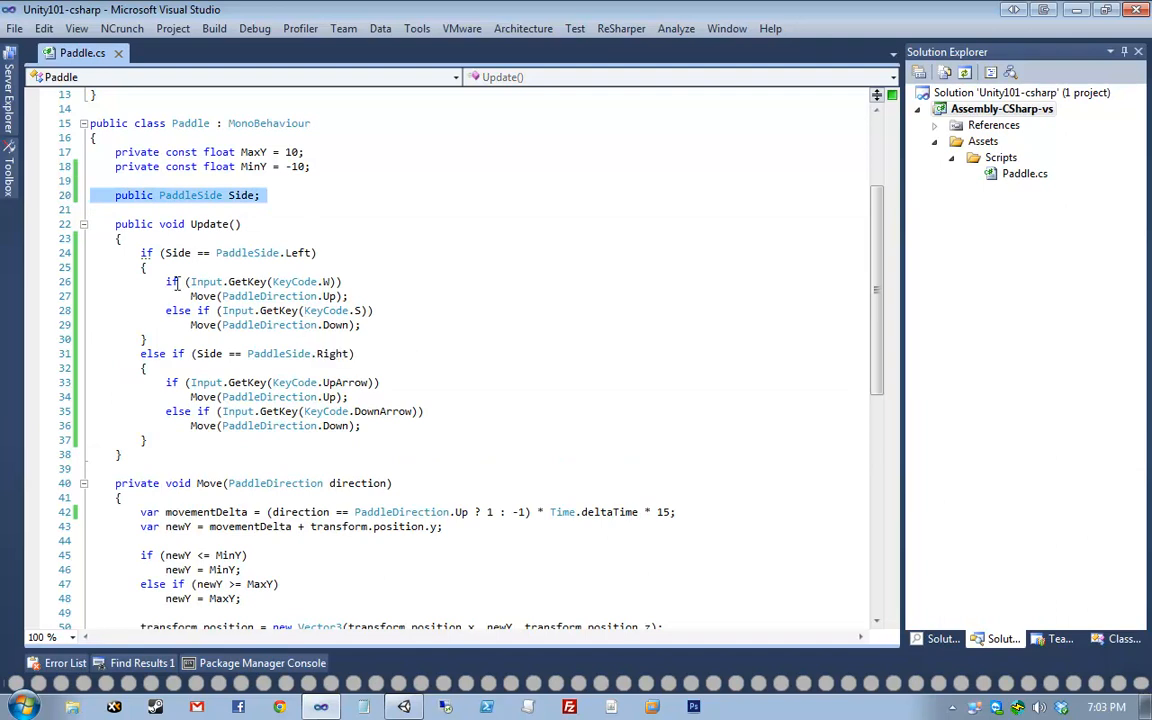
{"action": "left_click_drag", "start_coordinate": [115, 253], "coordinate": [436, 254]}
{"action": "left_click", "coordinate": [442, 255]}
{"action": "left_click_drag", "start_coordinate": [262, 286], "coordinate": [427, 279]}
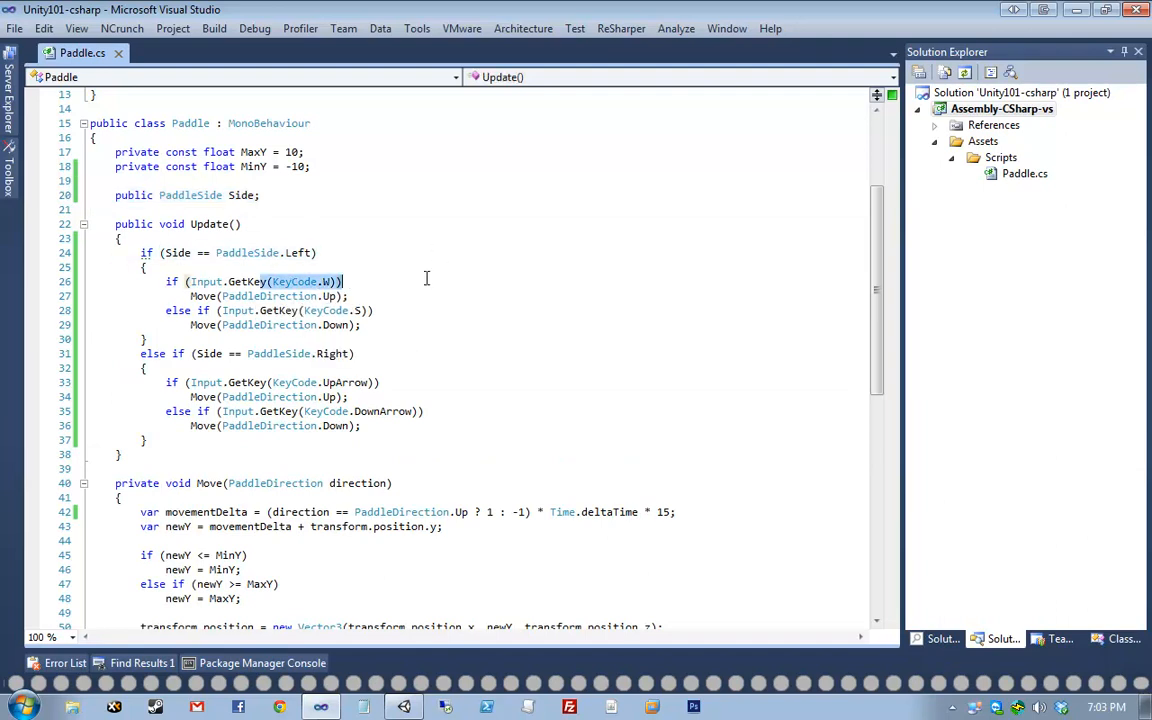
{"action": "left_click_drag", "start_coordinate": [291, 322], "coordinate": [521, 310]}
{"action": "left_click", "coordinate": [318, 426]}
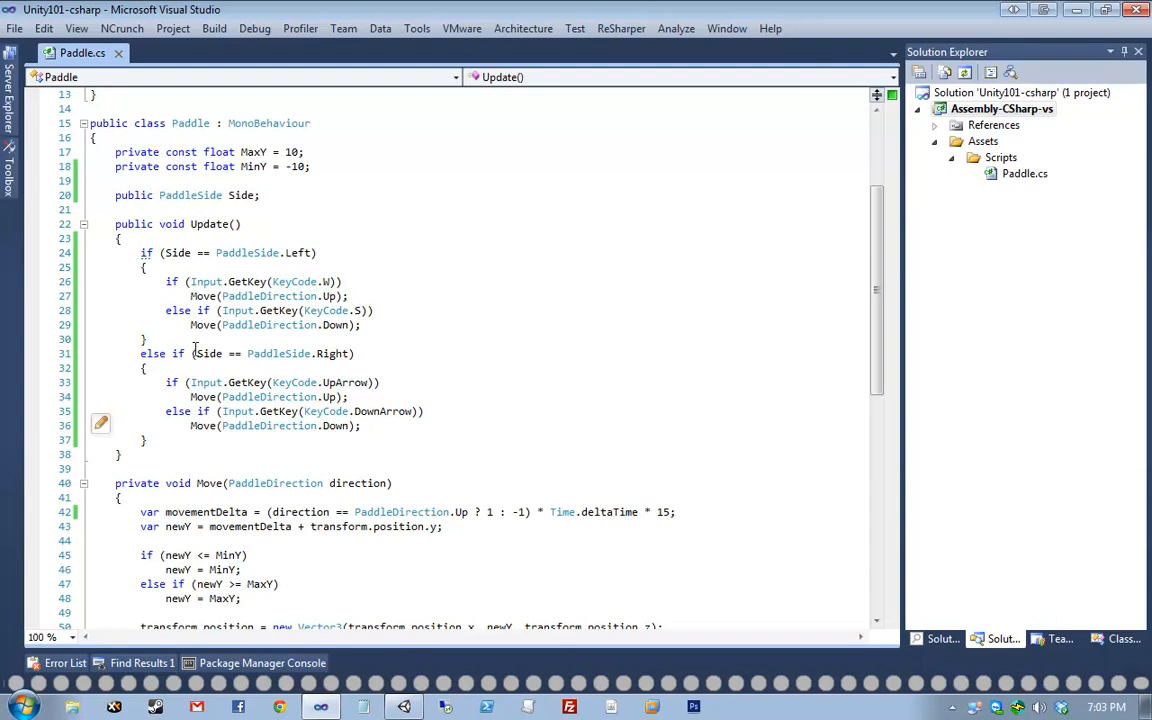
{"action": "left_click_drag", "start_coordinate": [207, 366], "coordinate": [587, 353]}
{"action": "left_click", "coordinate": [587, 353]}
{"action": "left_click_drag", "start_coordinate": [296, 387], "coordinate": [444, 384]}
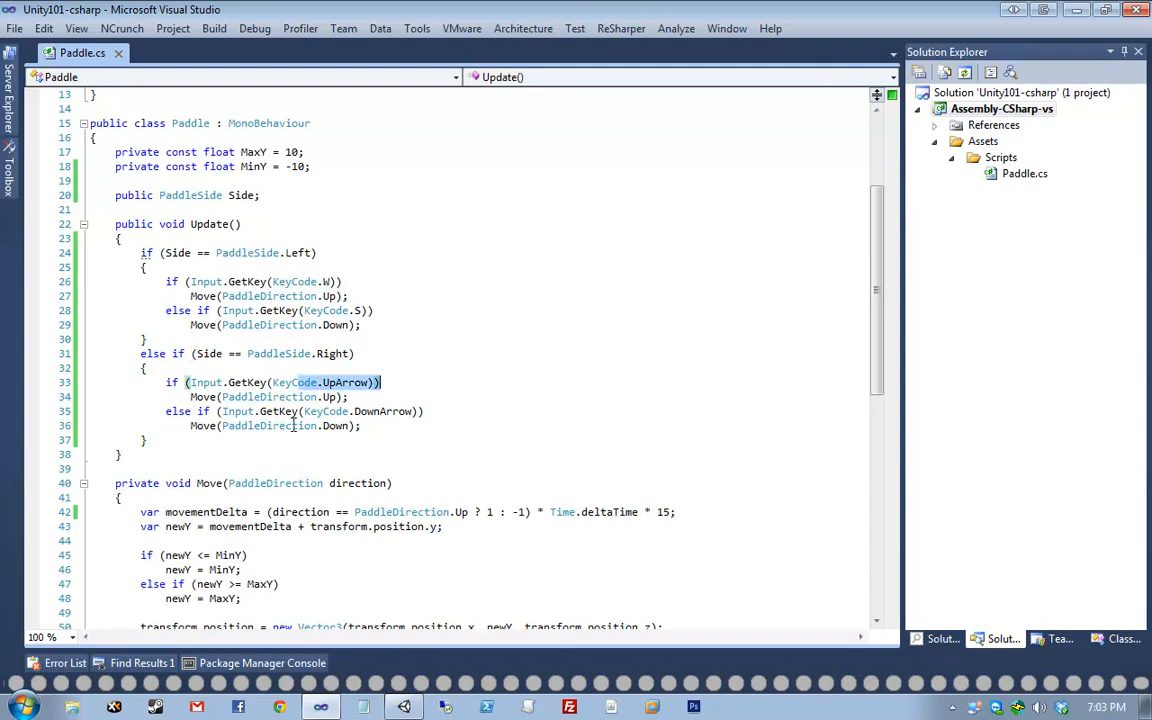
{"action": "left_click_drag", "start_coordinate": [293, 425], "coordinate": [466, 425]}
{"action": "left_click", "coordinate": [466, 425]}
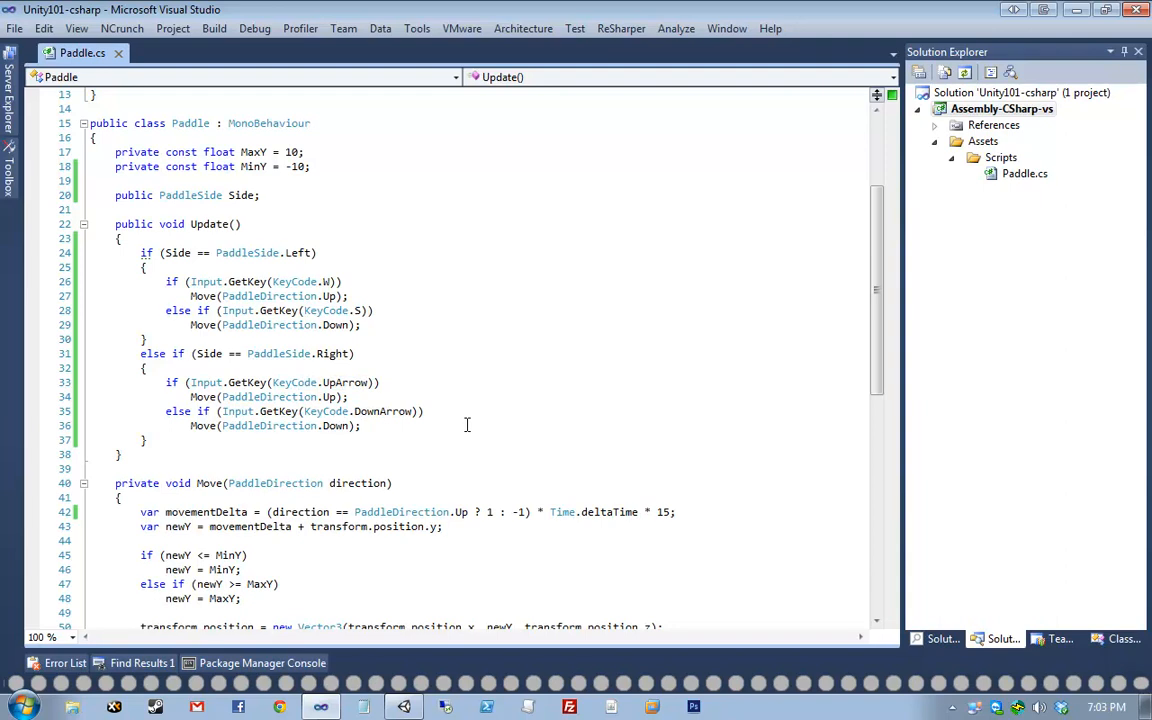
{"action": "scroll", "coordinate": [470, 412], "scroll_direction": "down", "scroll_amount": 1}
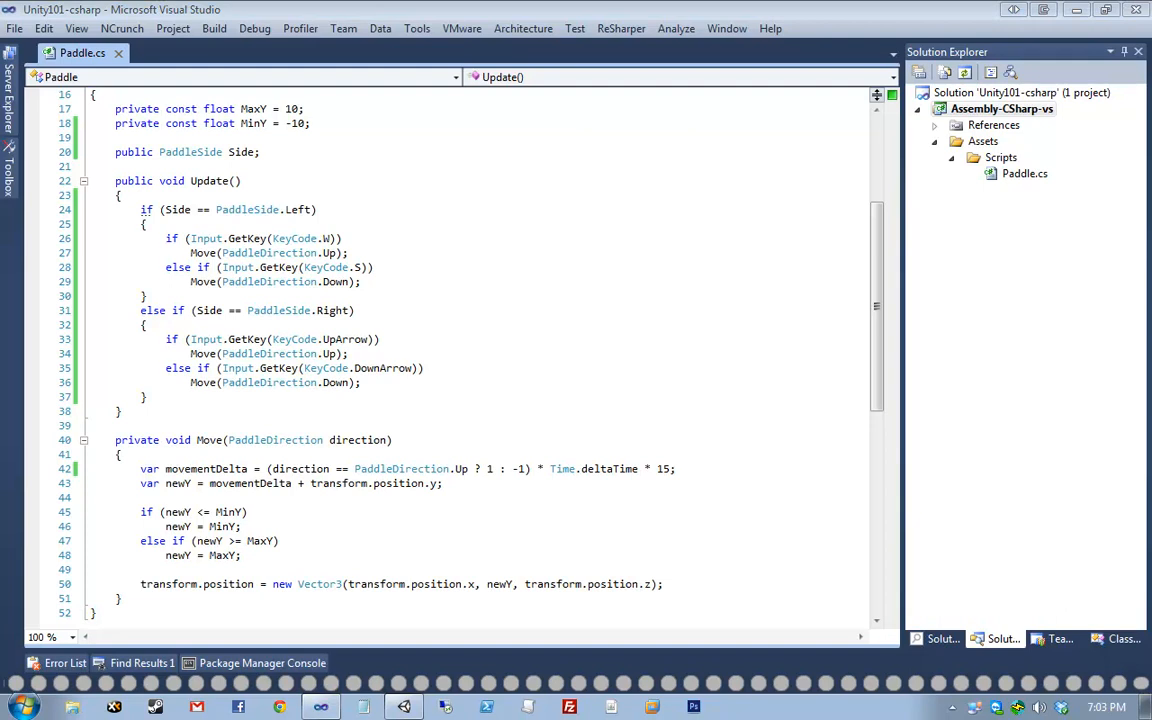
- Inspect Paddle.cs in full screen, restore the normal layout, then return to Unity
{"action": "key", "text": "shift+alt+Return"}
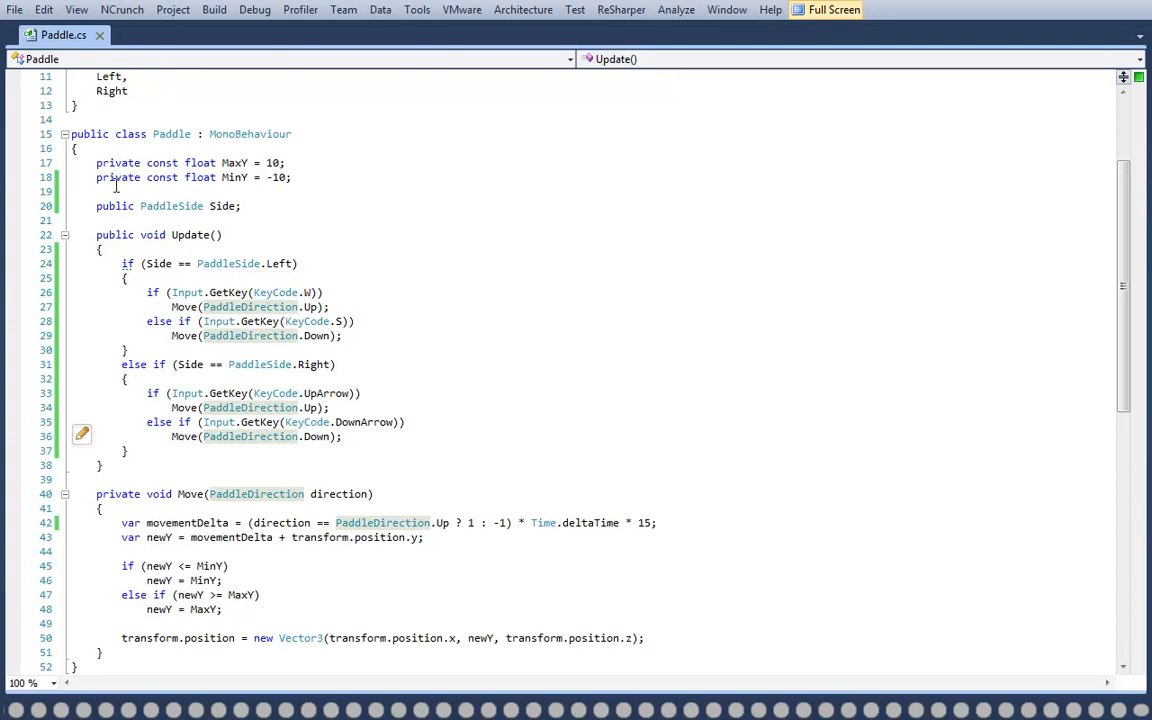
{"action": "left_click_drag", "start_coordinate": [97, 206], "coordinate": [401, 198]}
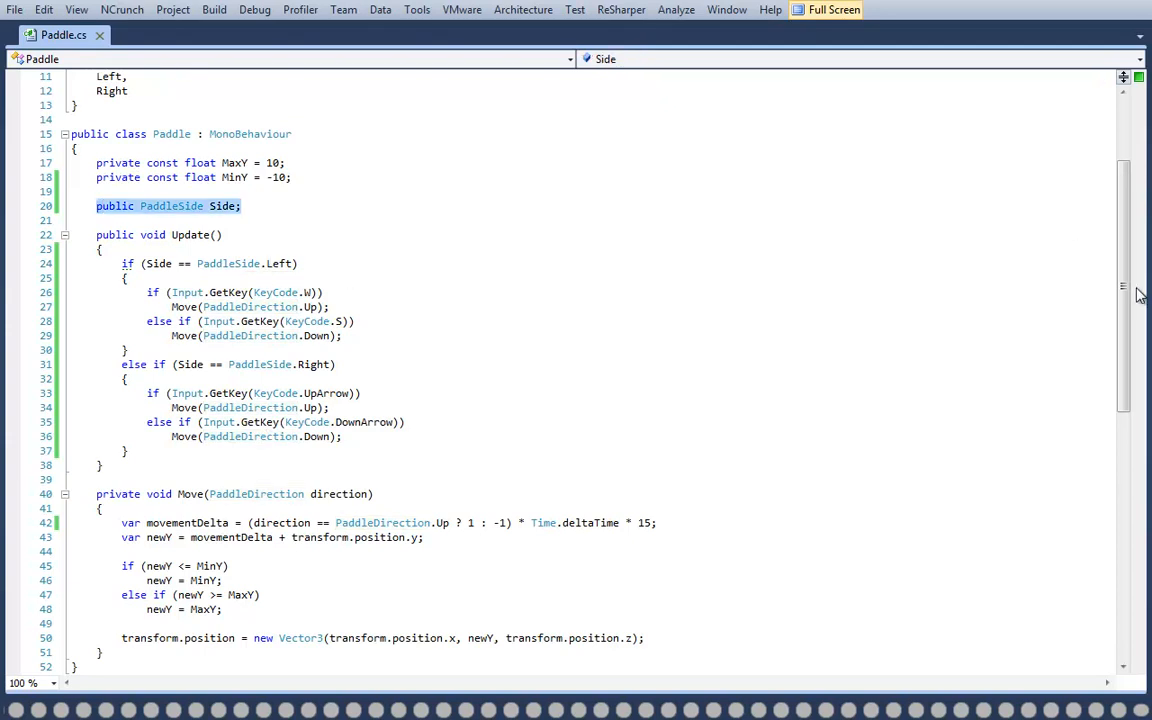
{"action": "left_click_drag", "start_coordinate": [1120, 287], "coordinate": [1121, 225]}
{"action": "left_click", "coordinate": [142, 322]}
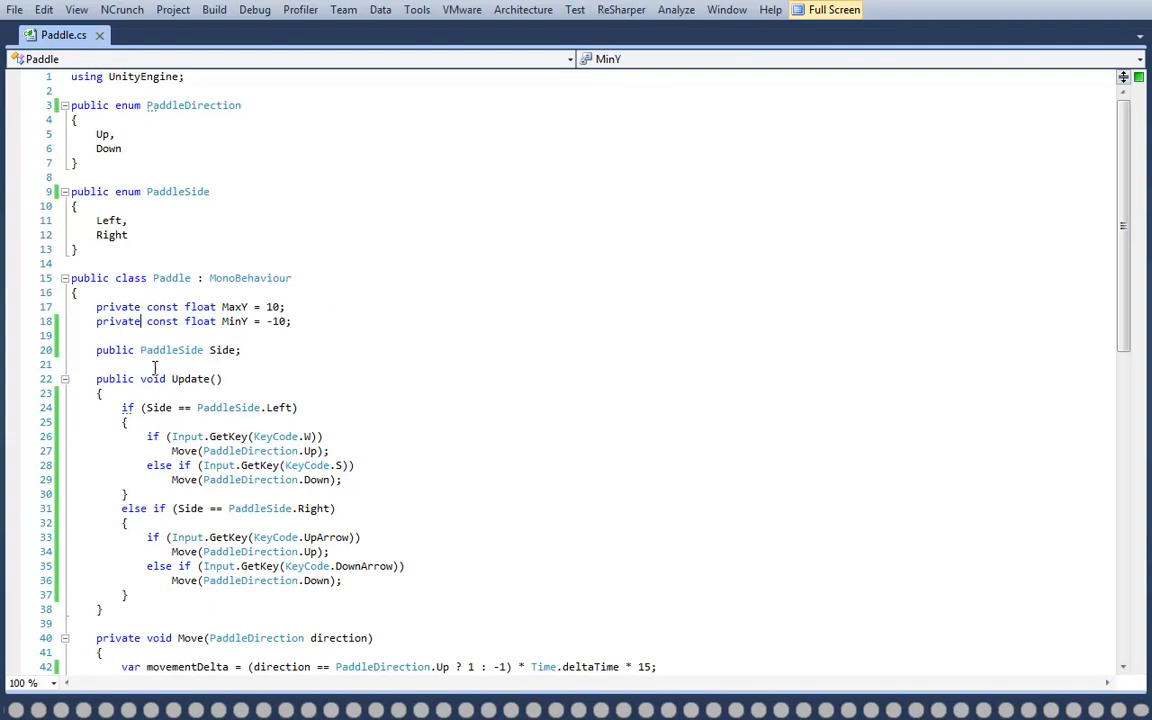
{"action": "left_click", "coordinate": [175, 349]}
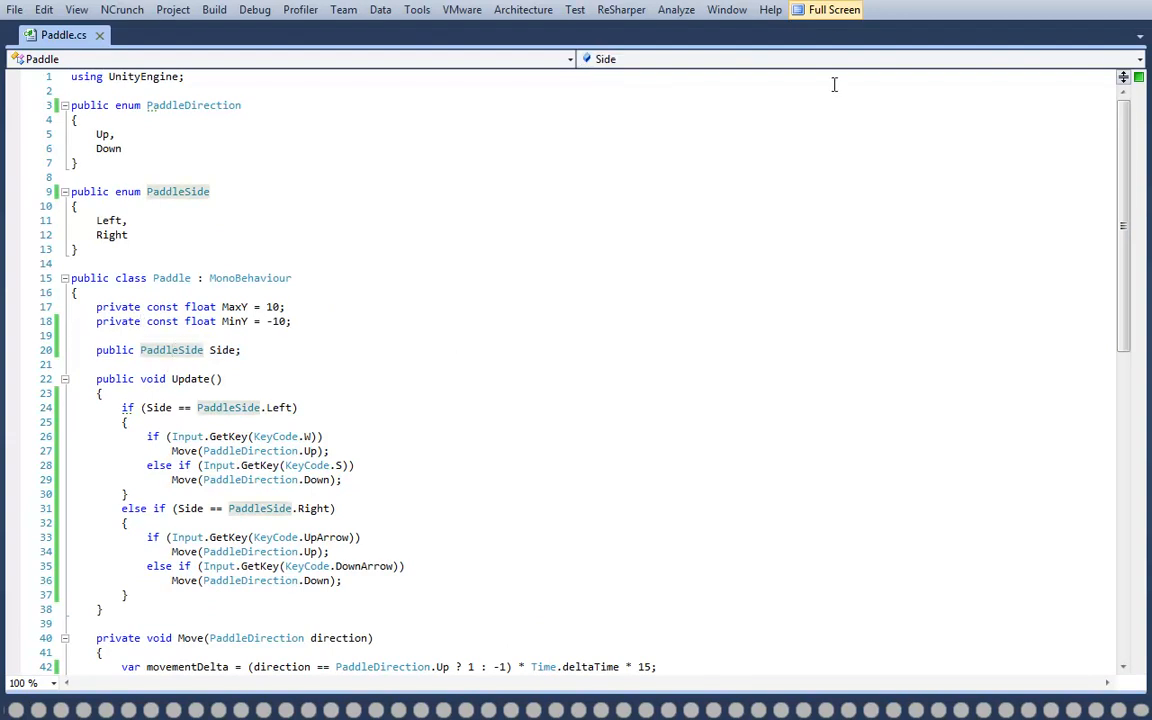
{"action": "left_click", "coordinate": [830, 10]}
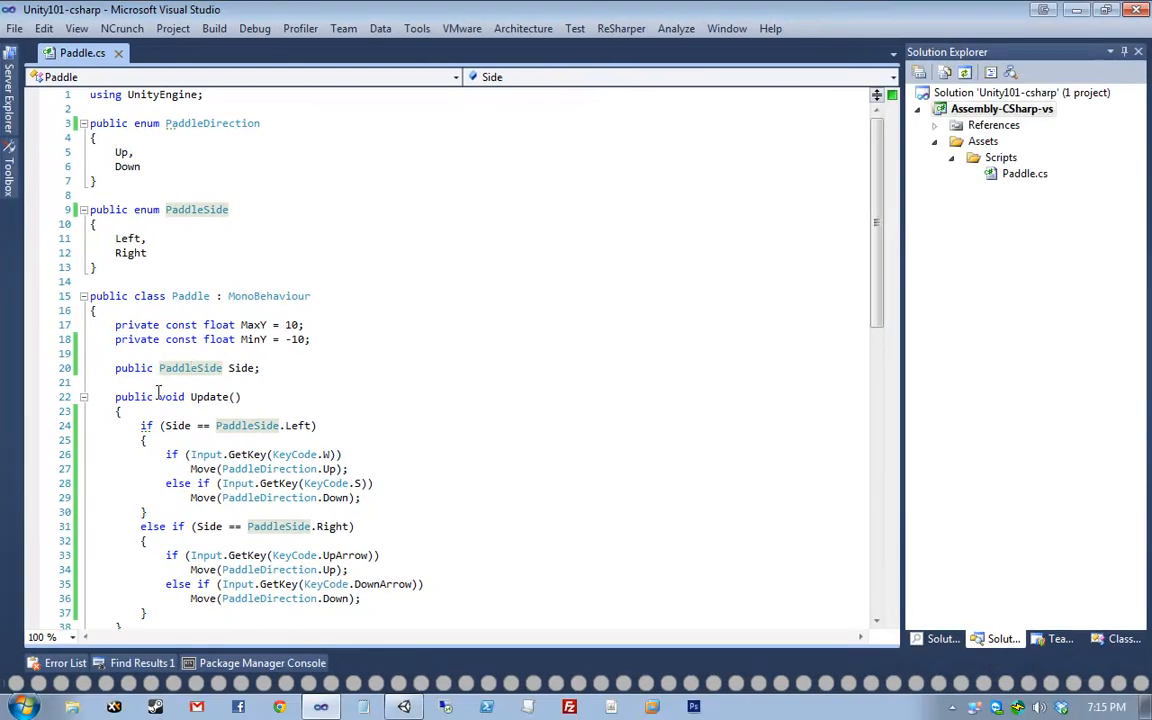
{"action": "left_click_drag", "start_coordinate": [116, 368], "coordinate": [506, 362]}
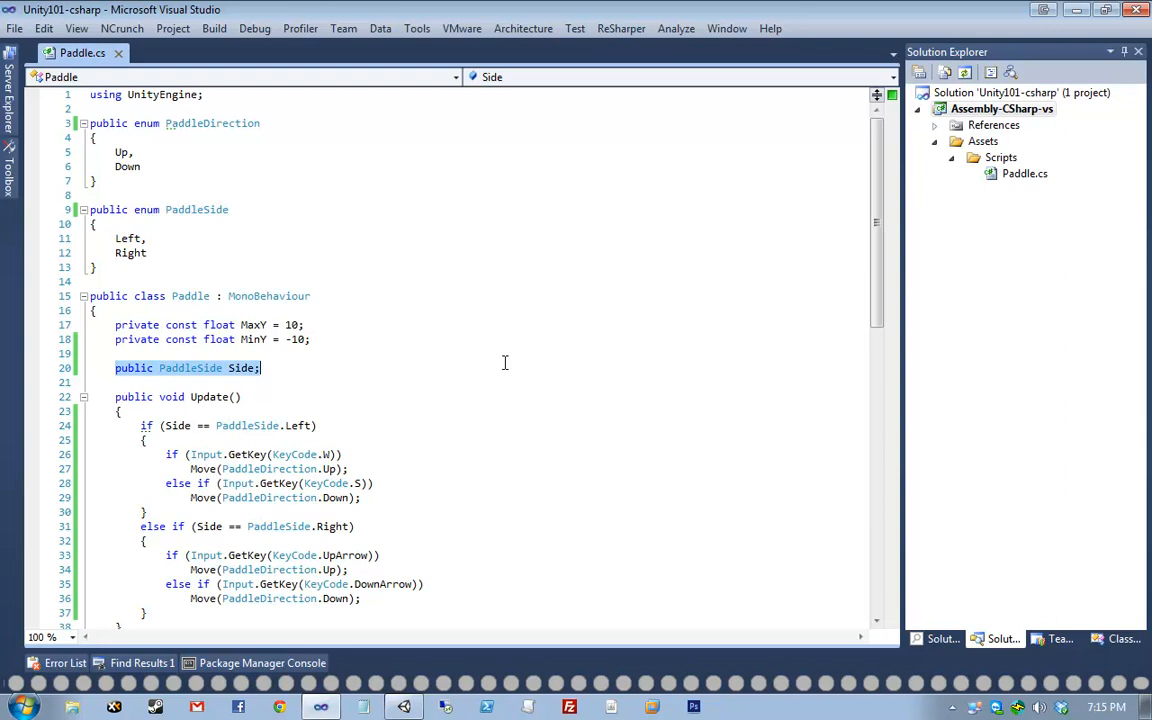
{"action": "left_click_drag", "start_coordinate": [880, 328], "coordinate": [882, 357]}
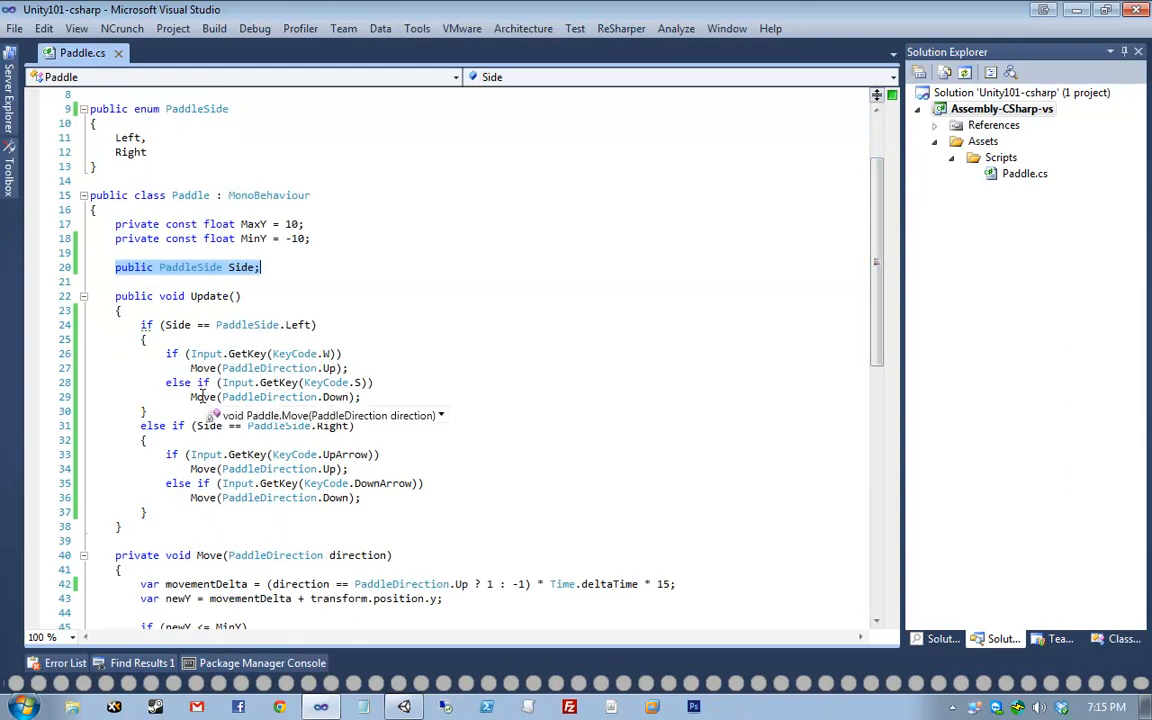
{"action": "left_click_drag", "start_coordinate": [123, 527], "coordinate": [46, 309]}
{"action": "left_click", "coordinate": [258, 306]}
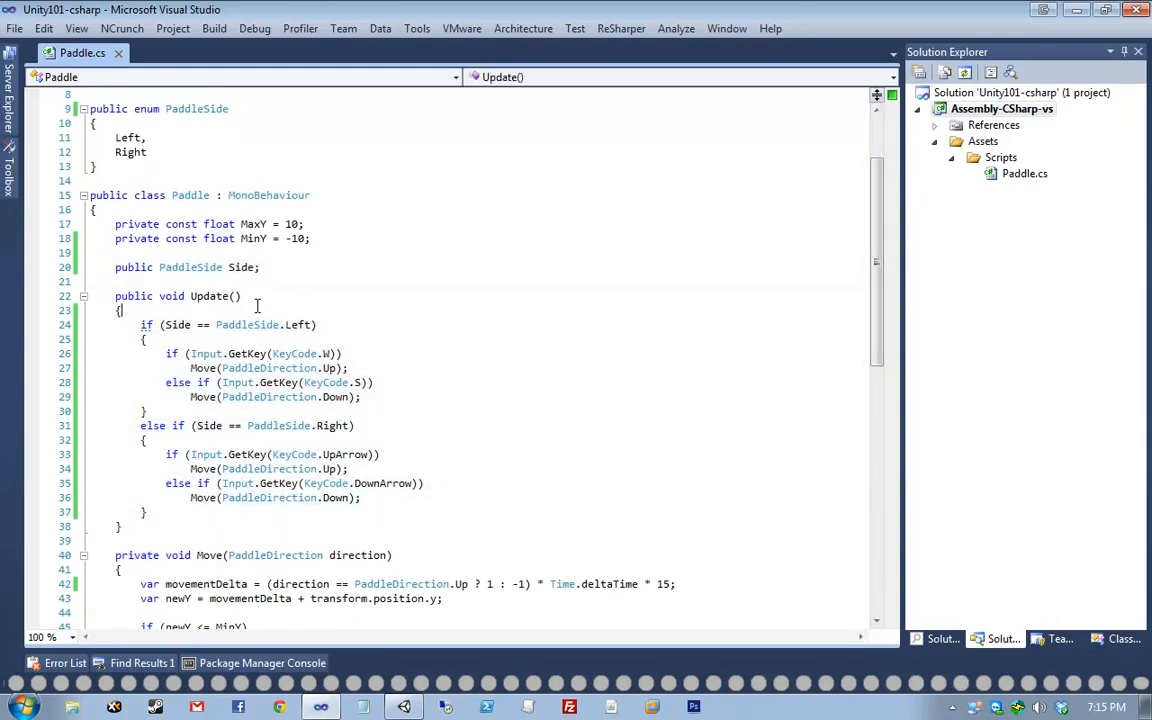
{"action": "left_click", "coordinate": [402, 707]}
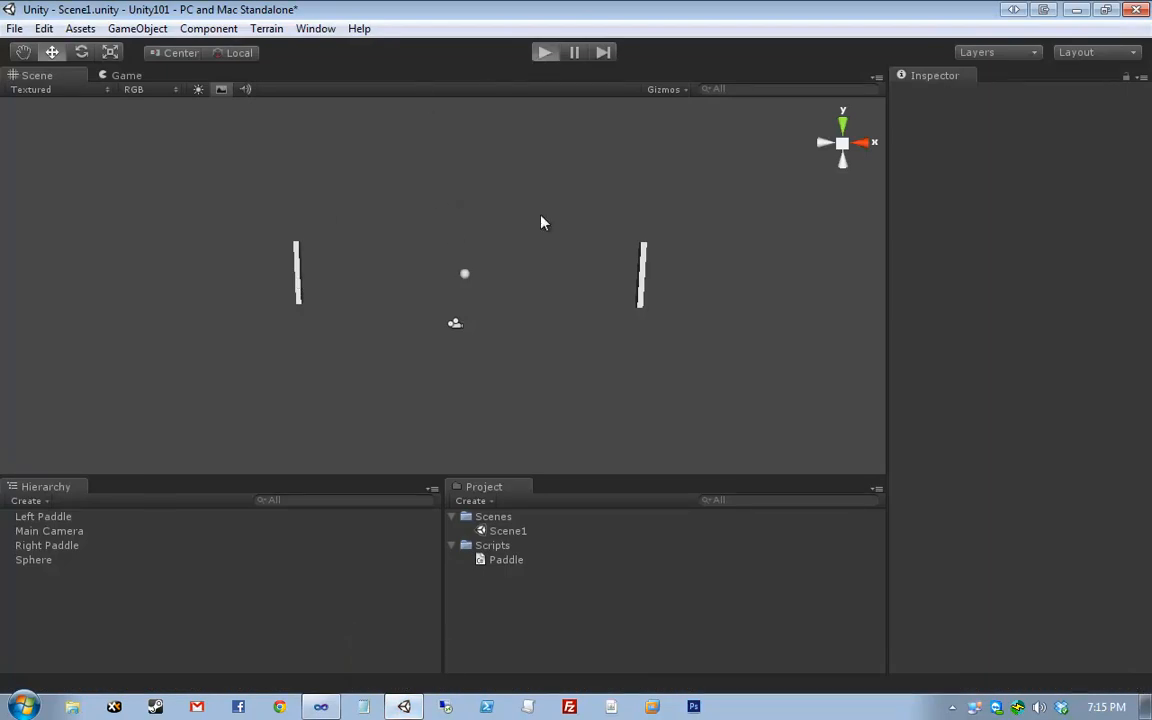
- Play the scene, press the Up/Down arrows, see both paddles move together, then stop
{"action": "key", "text": "ctrl+p"}
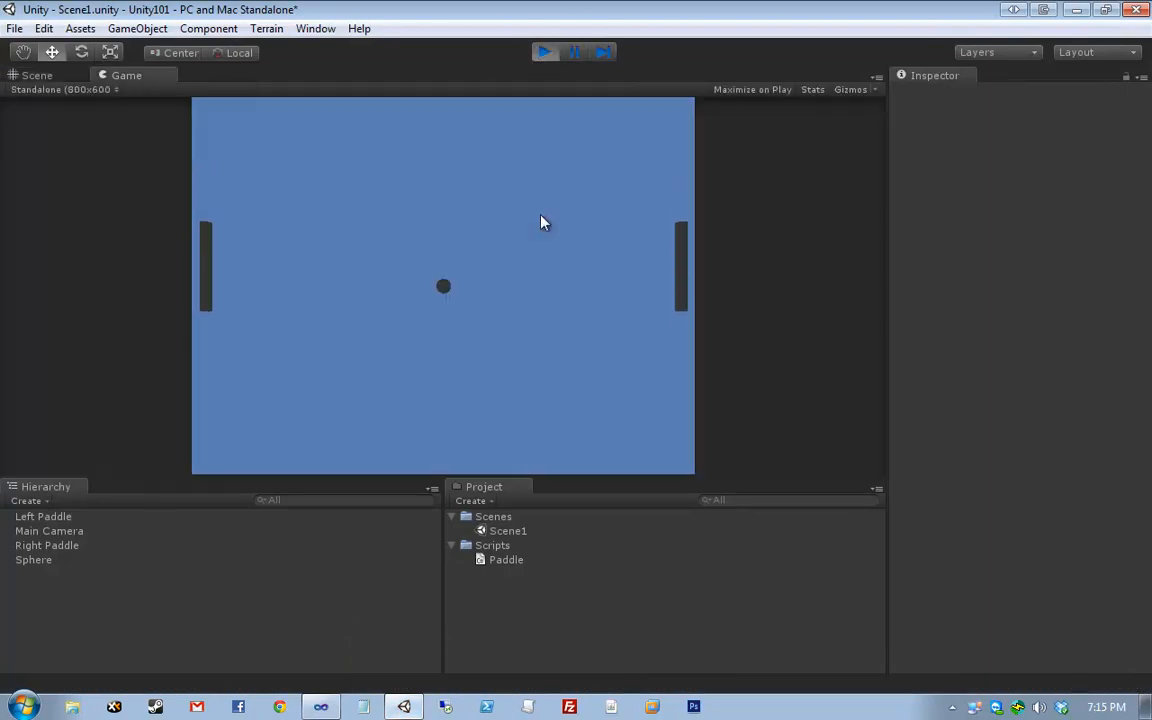
{"action": "key", "text": "Up"}
{"action": "key", "text": "Down"}
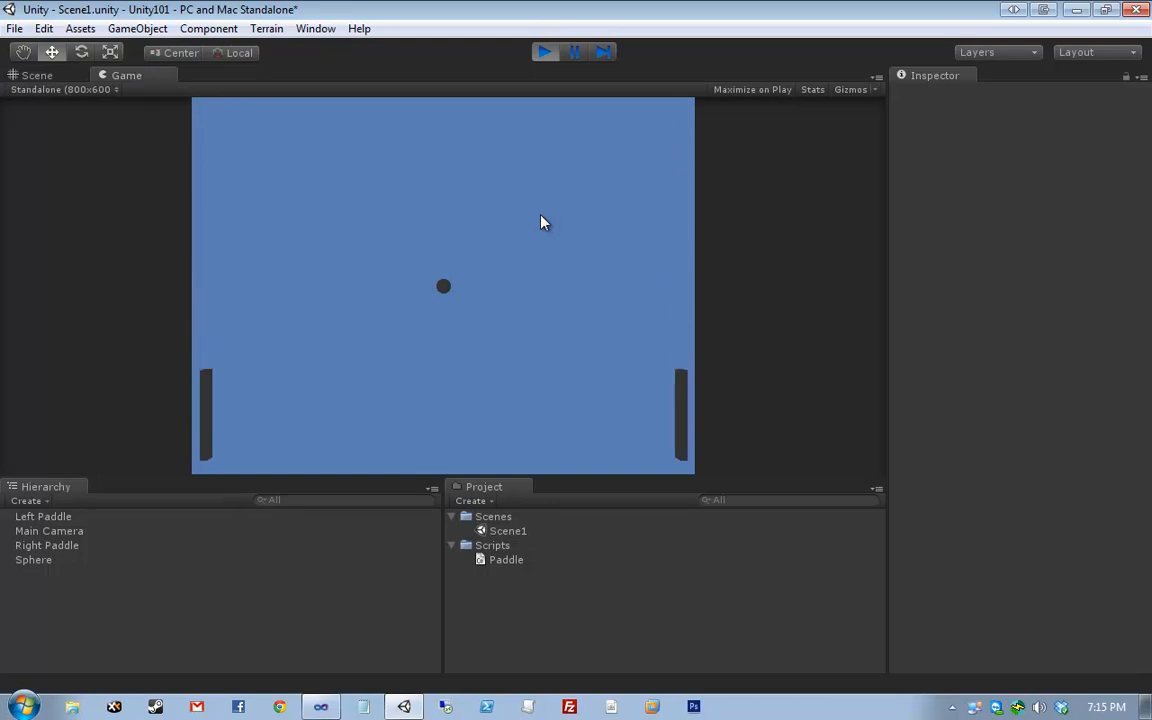
{"action": "key", "text": "Up"}
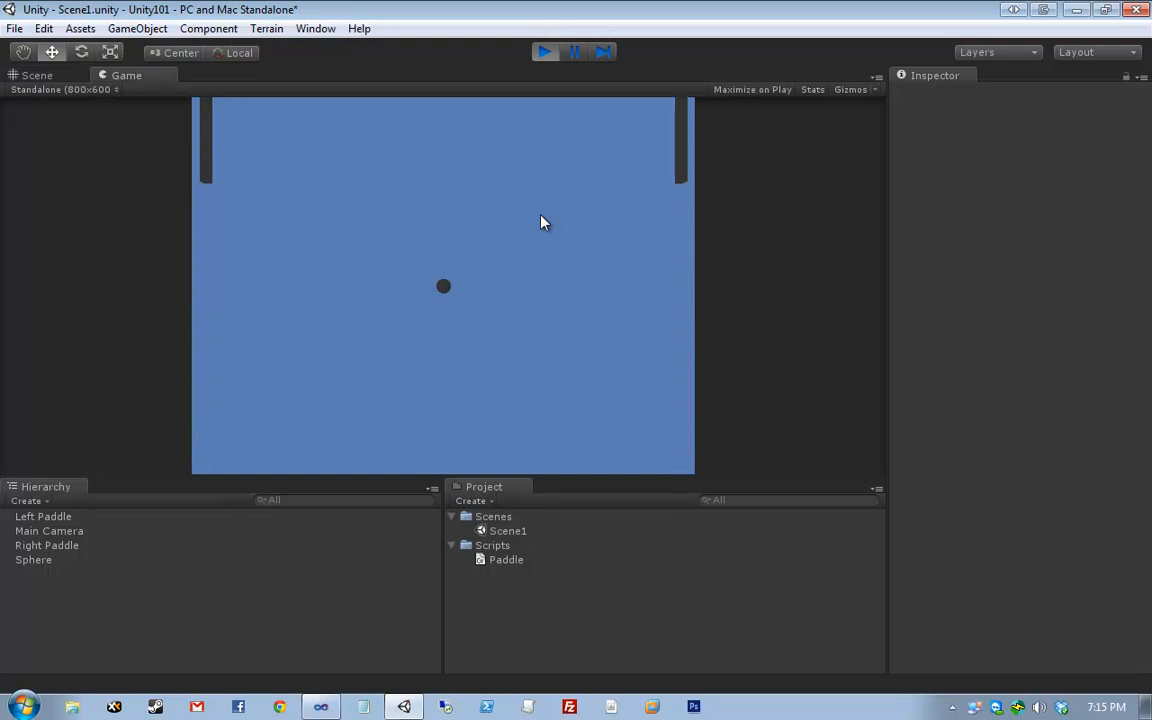
{"action": "key", "text": "Down"}
{"action": "key", "text": "Up"}
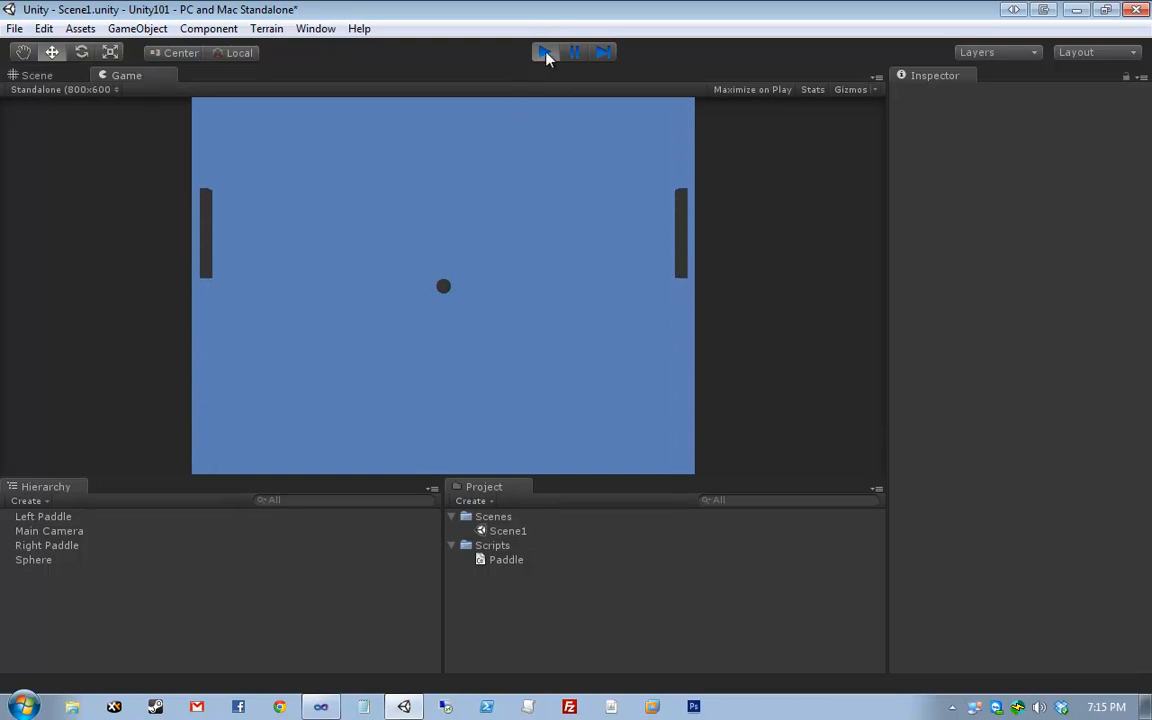
{"action": "left_click", "coordinate": [544, 53]}
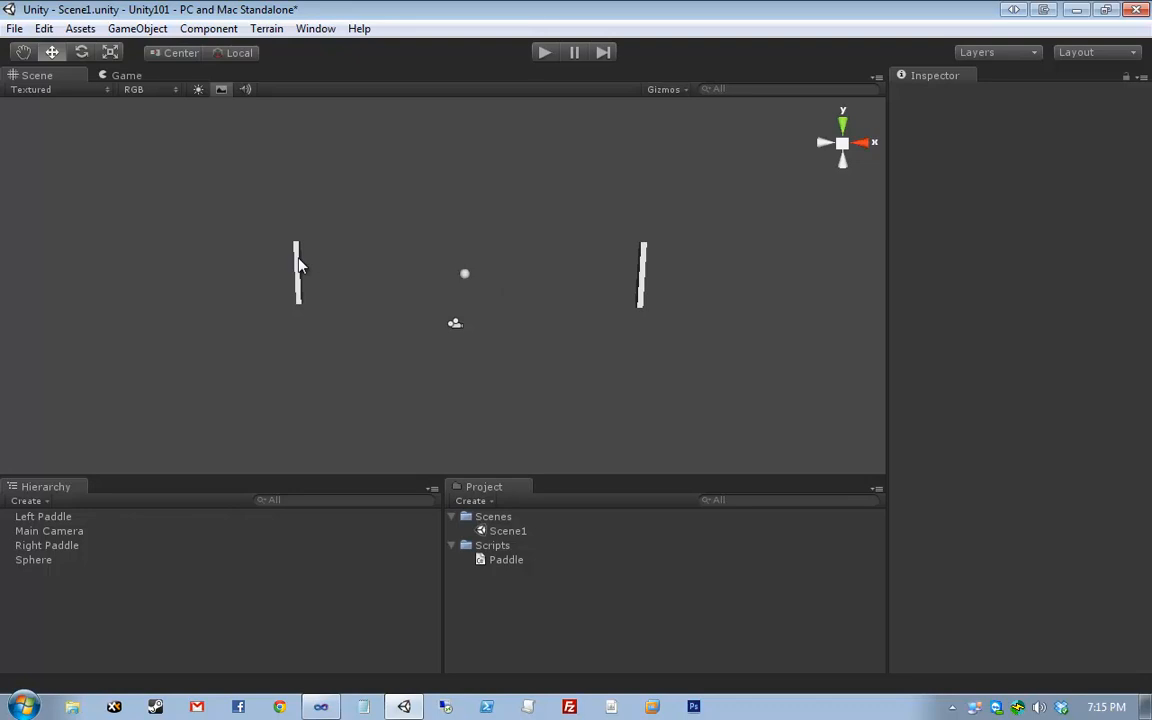
- Confirm the Left Paddle's Side is Left, then set the Right Paddle's Side to Right
{"action": "left_click", "coordinate": [296, 260]}
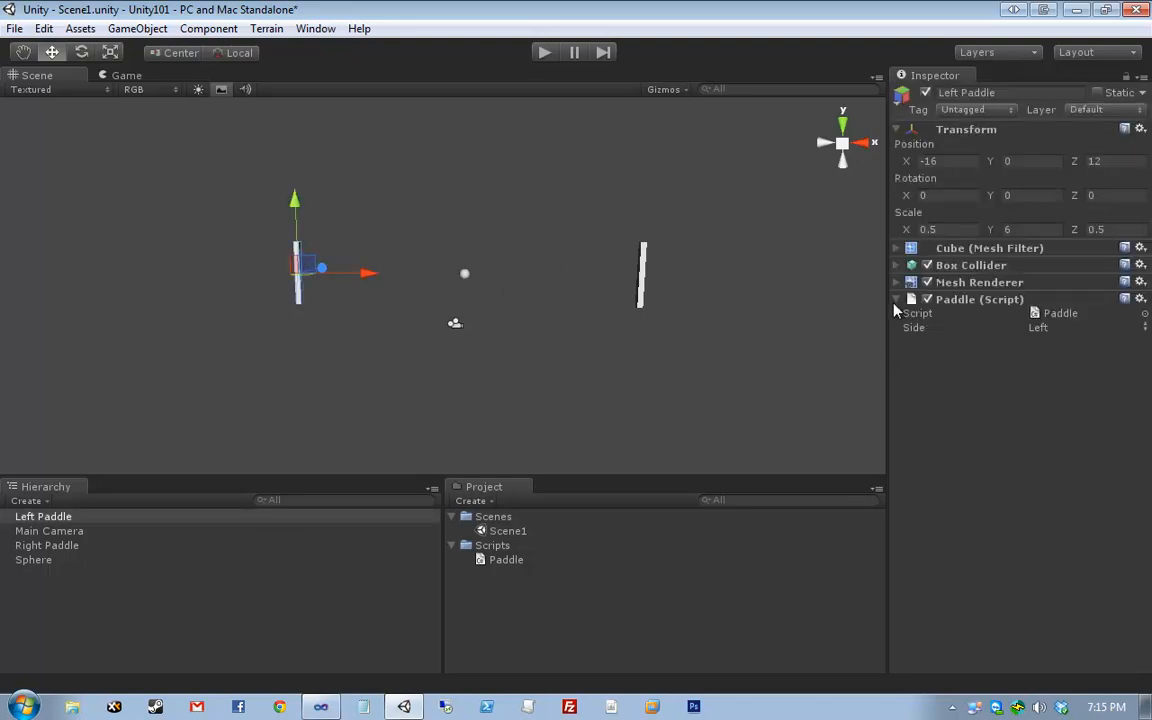
{"action": "left_click", "coordinate": [944, 331]}
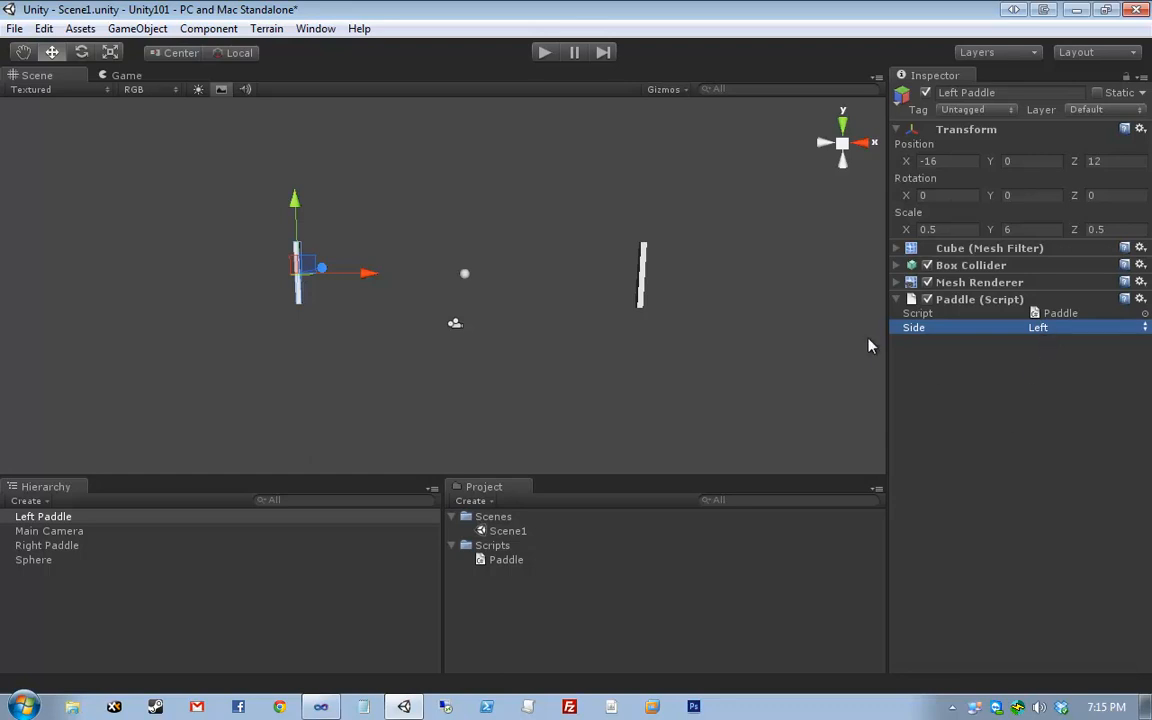
{"action": "left_click_drag", "start_coordinate": [593, 205], "coordinate": [712, 383]}
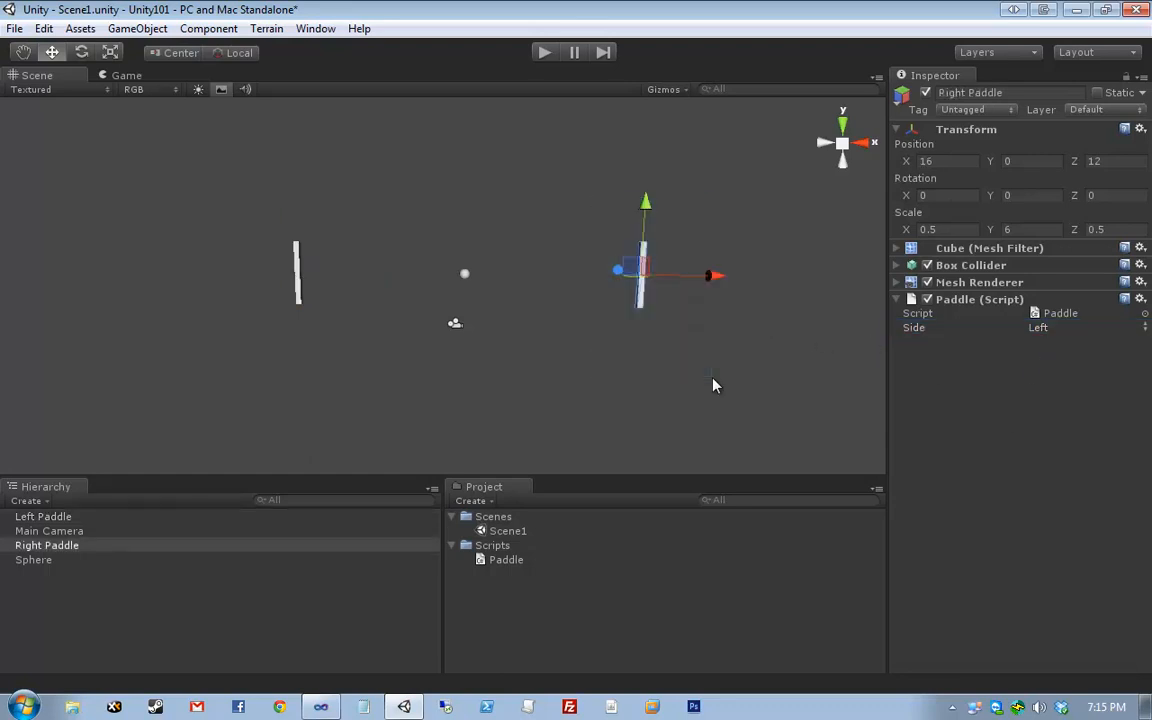
{"action": "left_click", "coordinate": [1117, 330]}
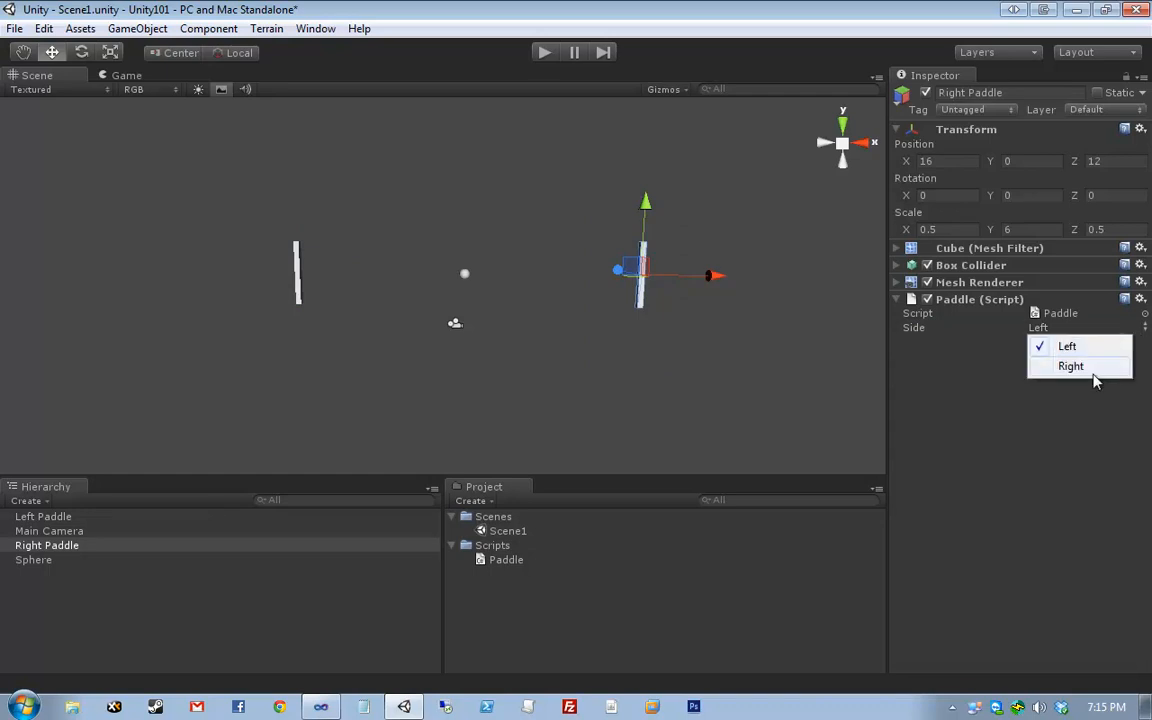
{"action": "left_click", "coordinate": [1090, 368]}
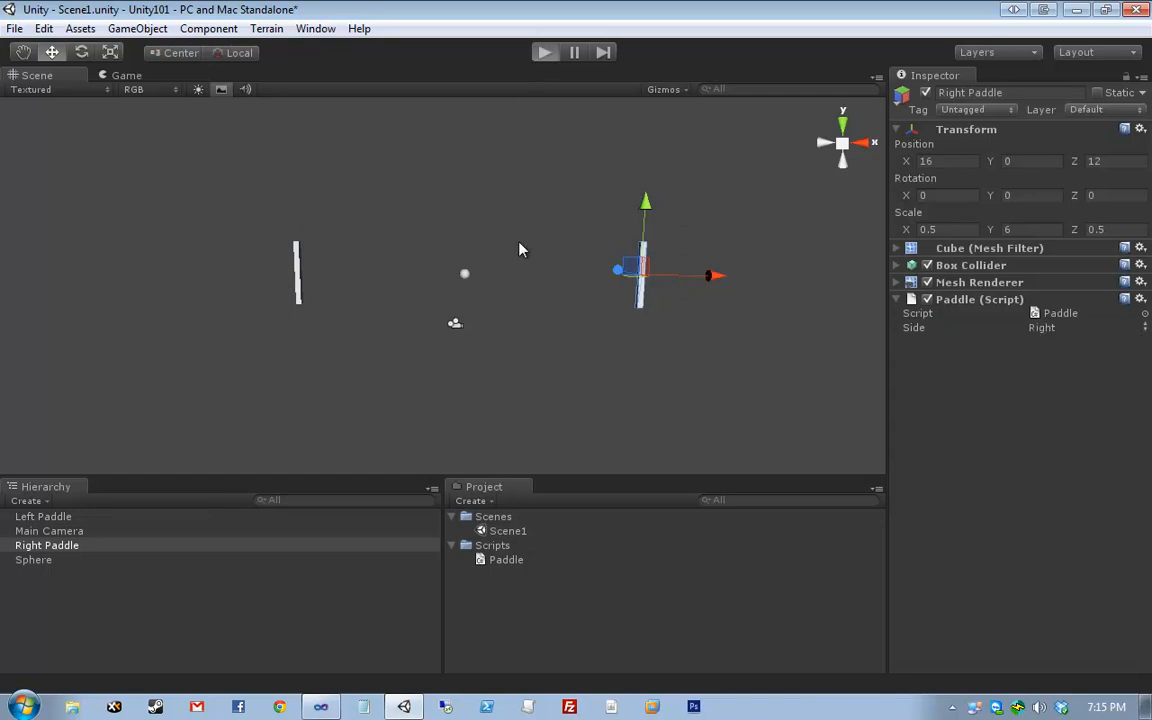
- Play the scene, alternate W/S and Up/Down arrow presses on each paddle, then stop
{"action": "key", "text": "ctrl+p"}
{"action": "key", "text": "w"}
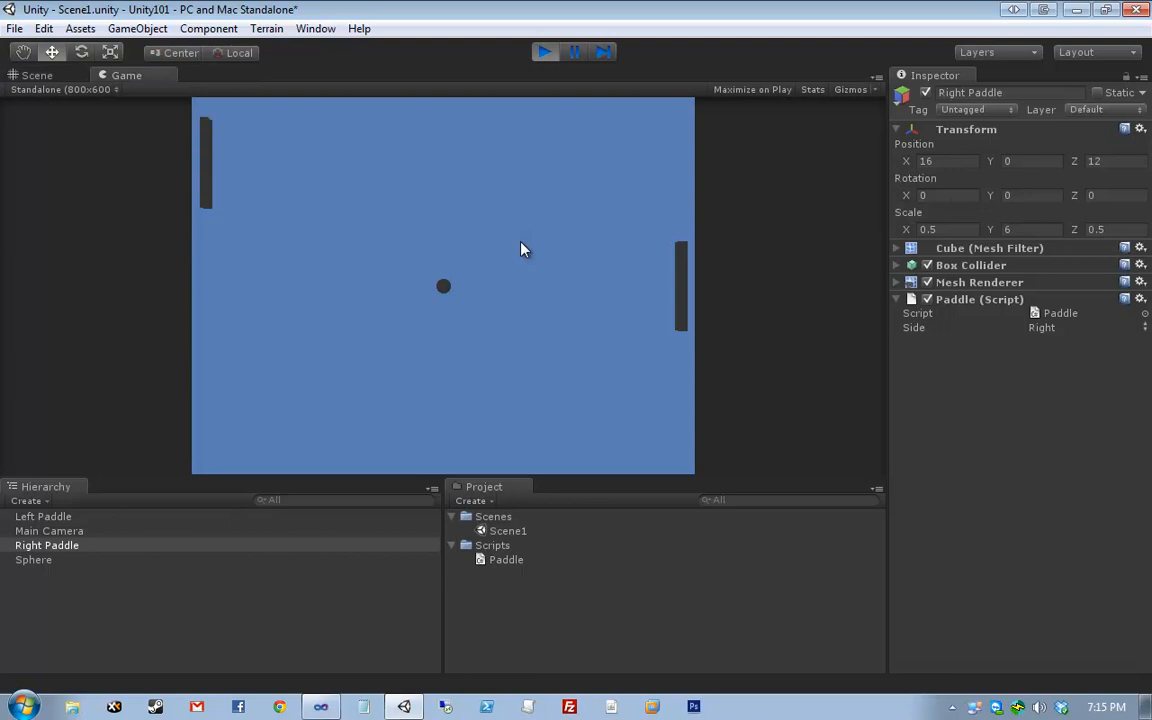
{"action": "key", "text": "s"}
{"action": "key", "text": "Up"}
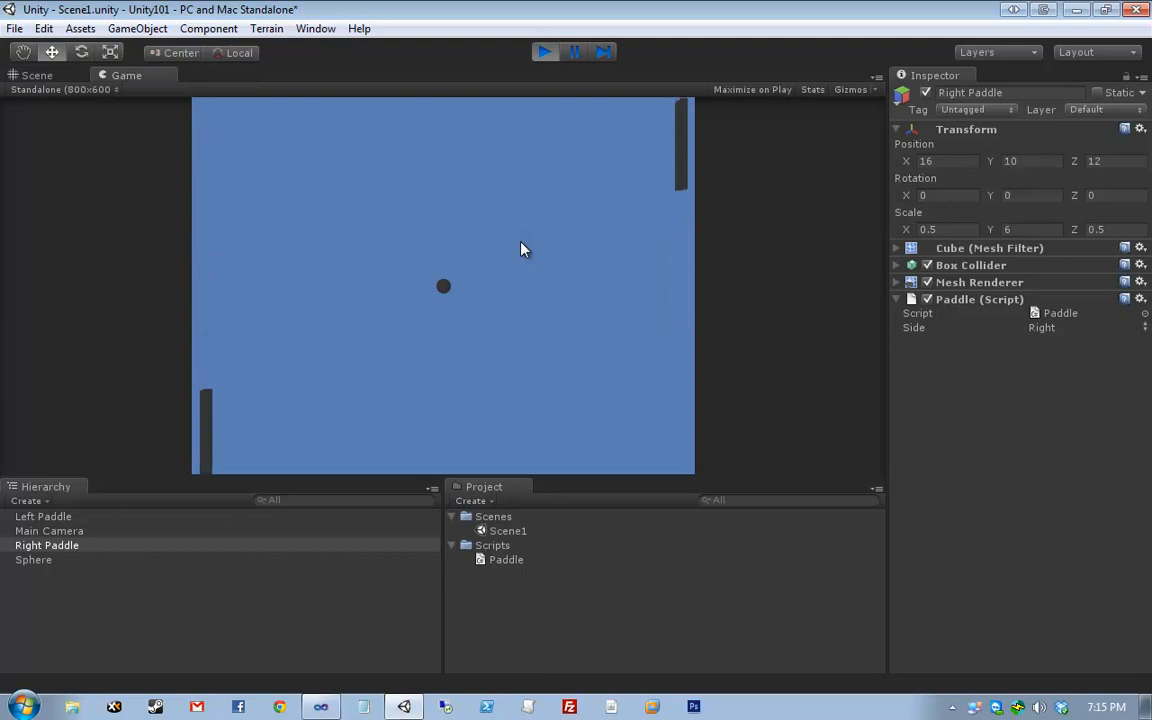
{"action": "key", "text": "Down"}
{"action": "key", "text": "w"}
{"action": "key", "text": "Up"}
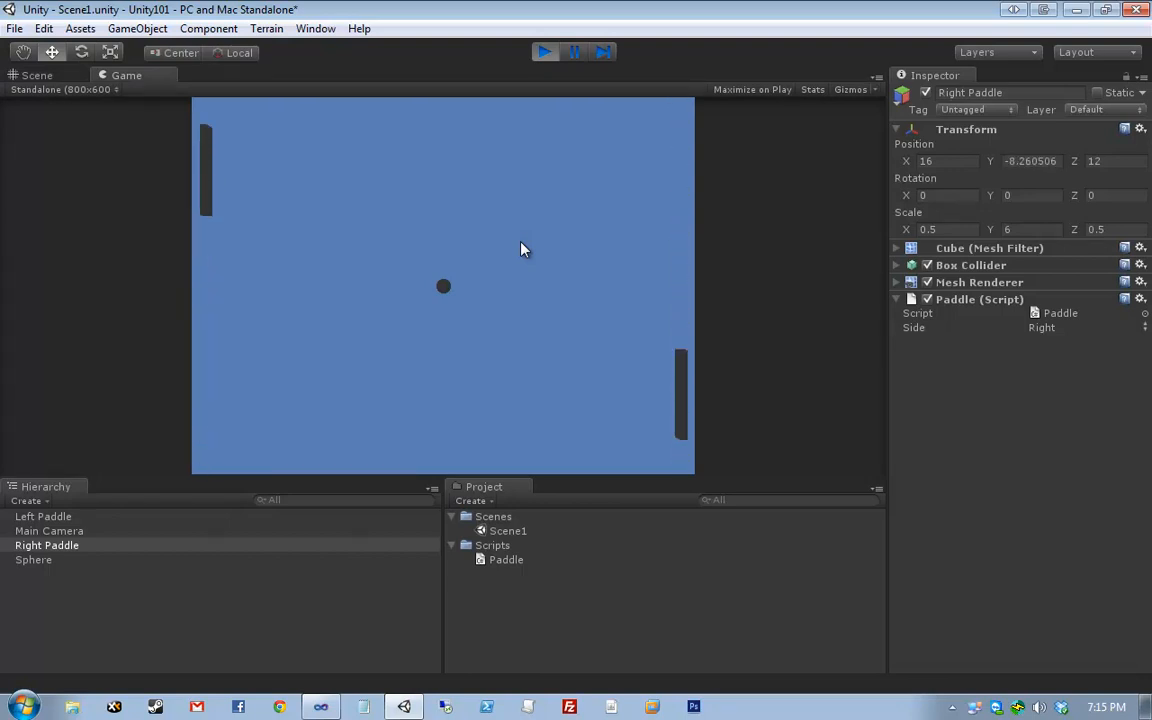
{"action": "key", "text": "s"}
{"action": "key", "text": "Up"}
{"action": "key", "text": "w"}
{"action": "key", "text": "Down"}
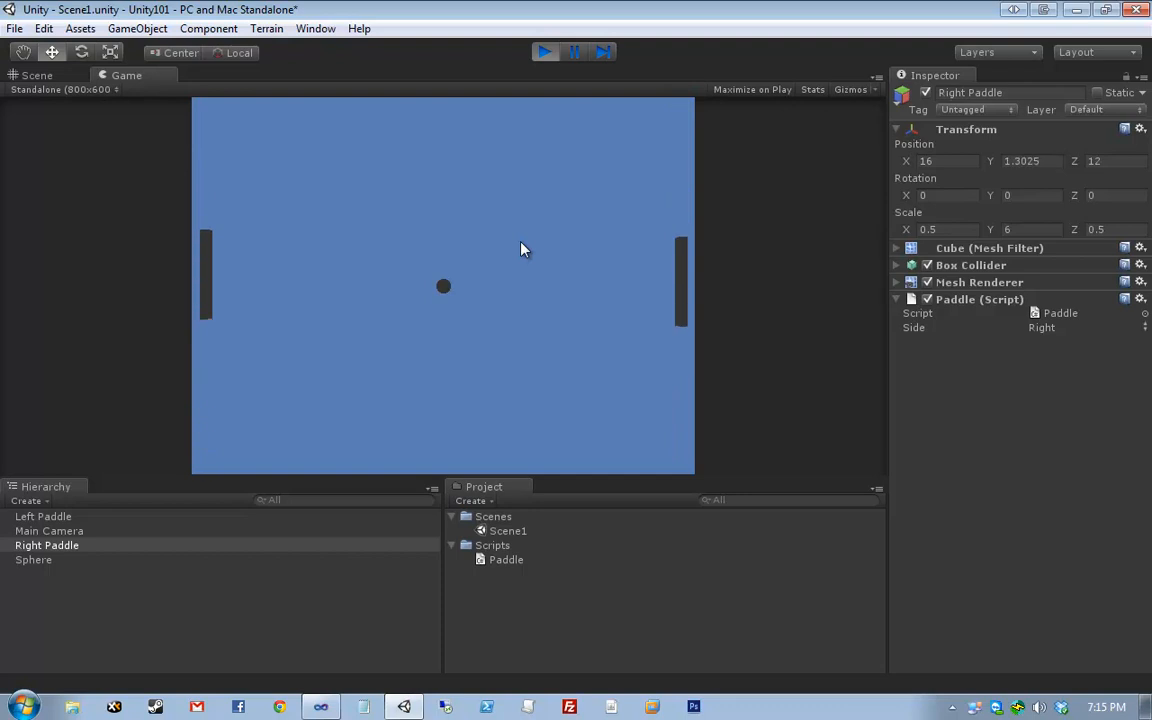
{"action": "key", "text": "Down"}
{"action": "key", "text": "w"}
{"action": "key", "text": "Up"}
{"action": "key", "text": "s"}
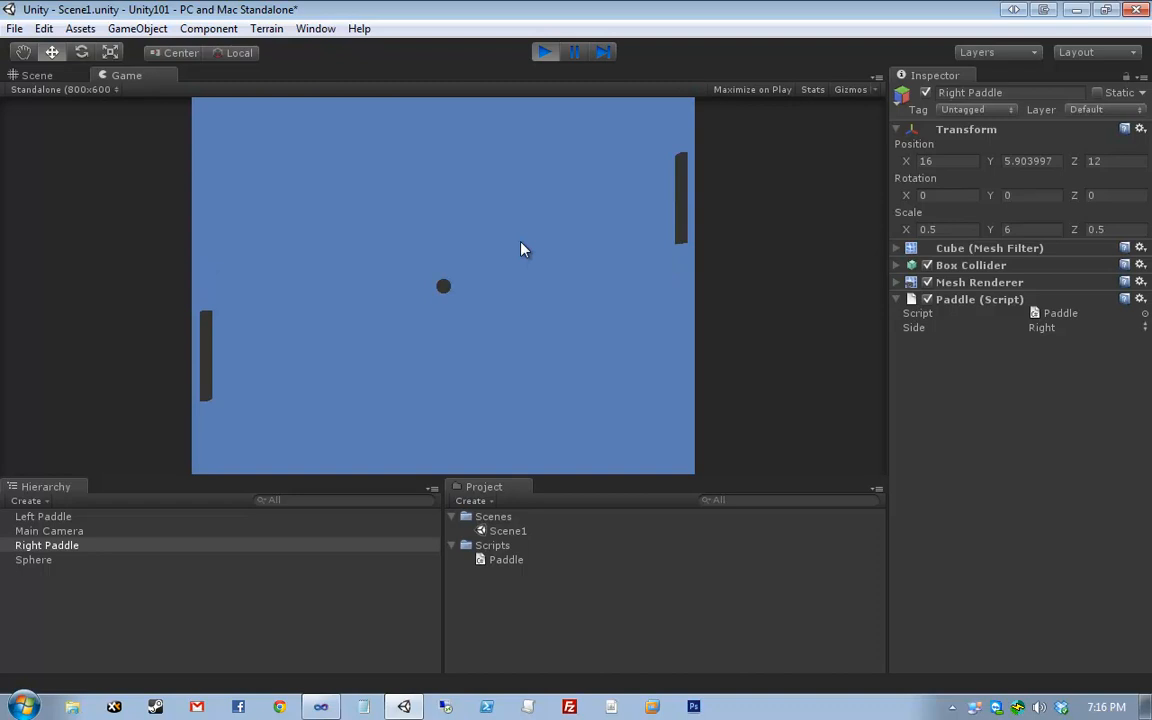
{"action": "key", "text": "ctrl+p"}
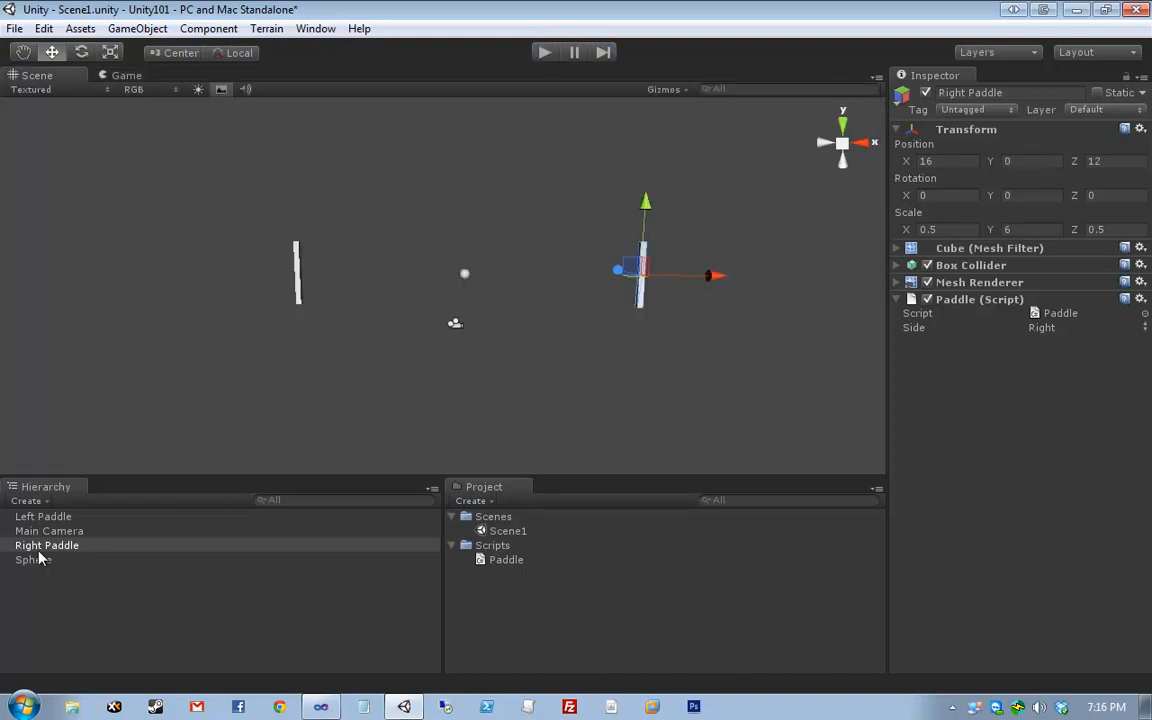
{"action": "left_click", "coordinate": [66, 546]}
{"action": "right_click", "coordinate": [51, 543]}
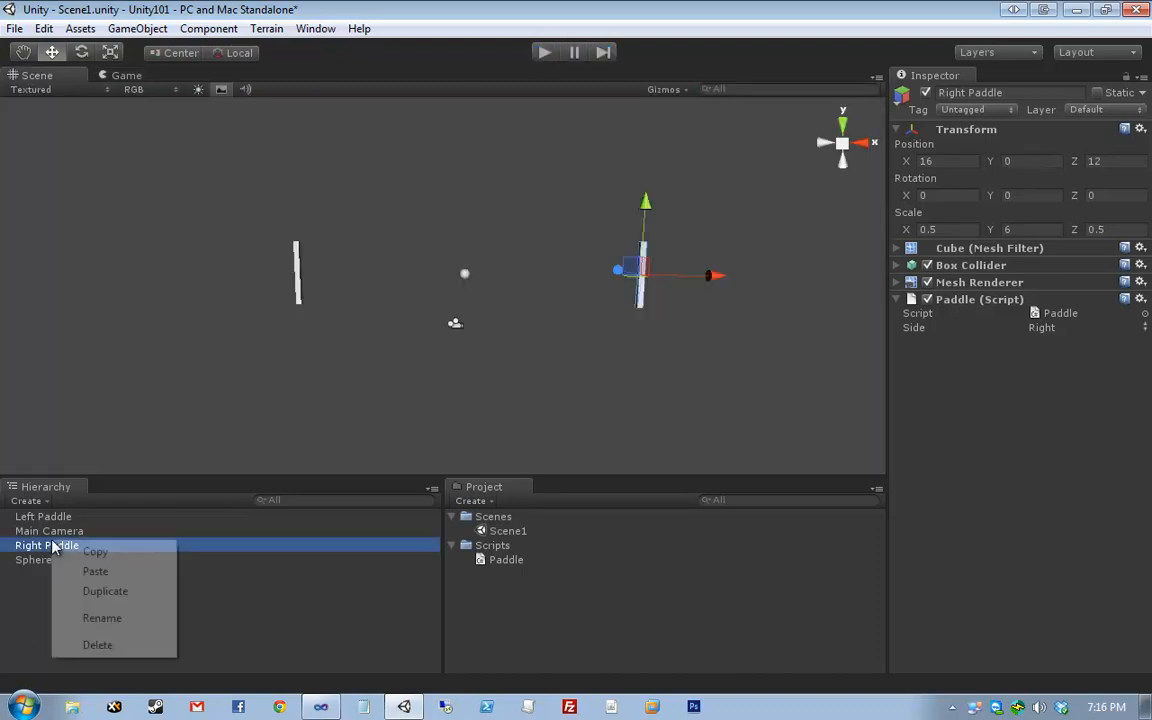
{"action": "left_click", "coordinate": [250, 621]}
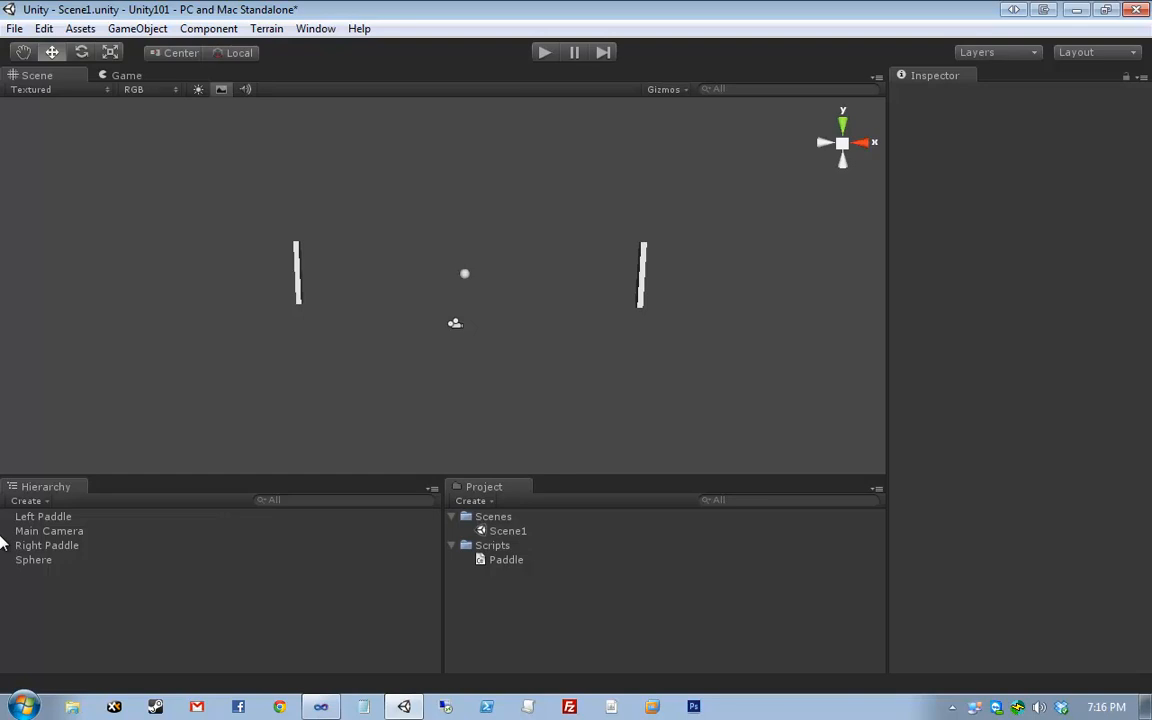
{"action": "left_click", "coordinate": [54, 546]}
{"action": "key", "text": "F2"}
{"action": "left_click", "coordinate": [188, 638]}
{"action": "left_click", "coordinate": [297, 276]}
{"action": "left_click", "coordinate": [641, 276]}
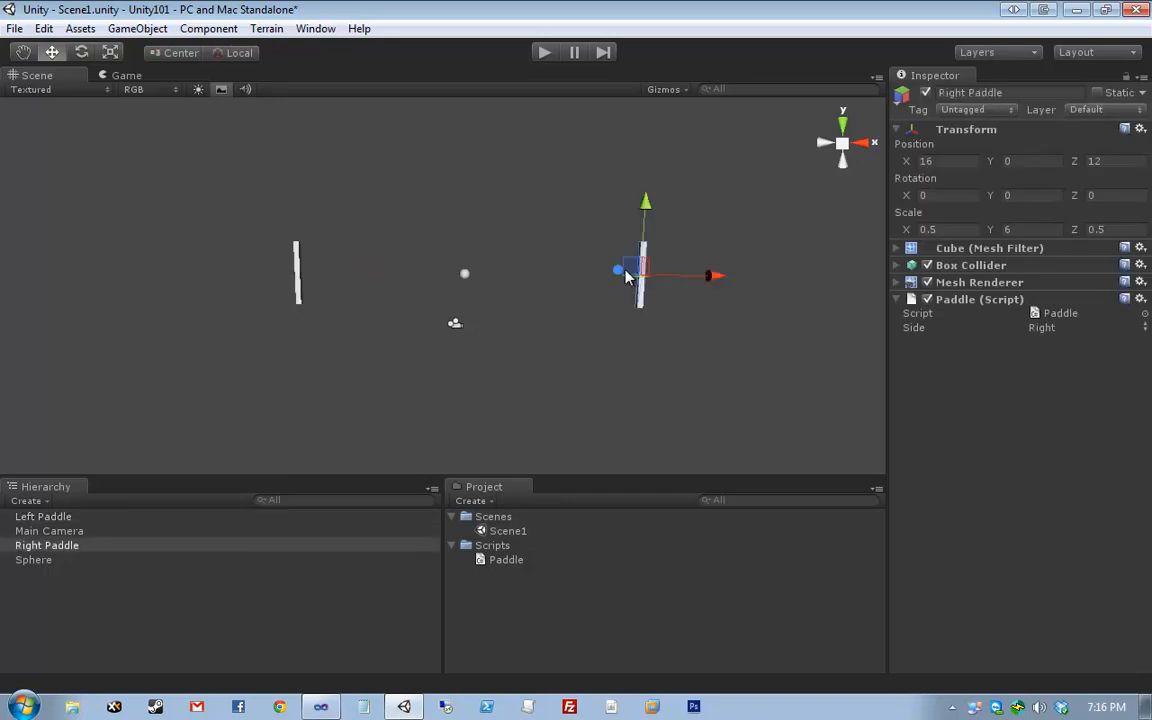
{"action": "left_click", "coordinate": [290, 267]}
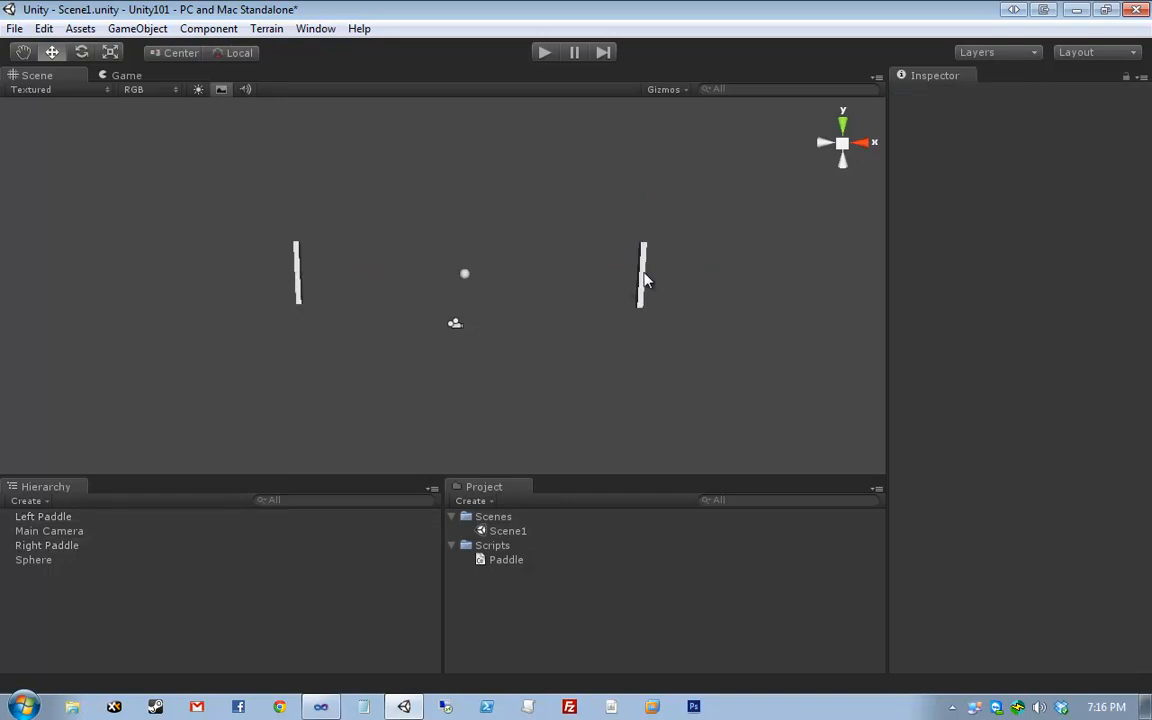
{"action": "left_click", "coordinate": [643, 273]}
{"action": "left_click", "coordinate": [298, 277]}
{"action": "left_click", "coordinate": [644, 280]}
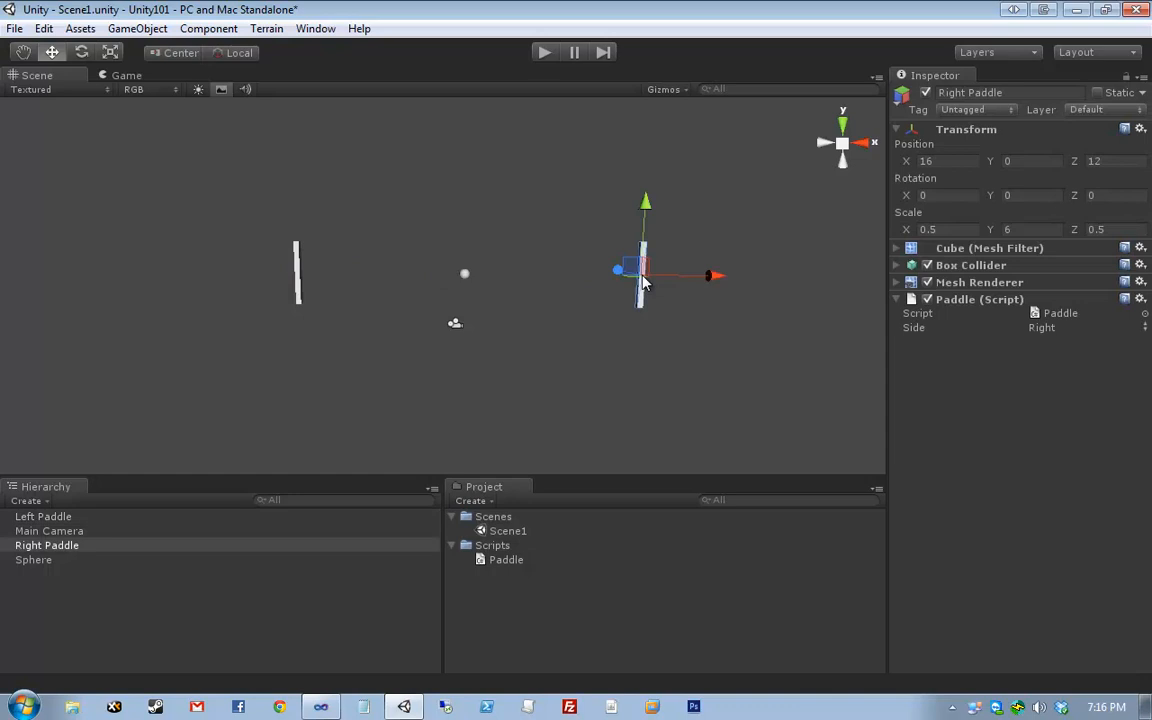
{"action": "left_click", "coordinate": [968, 329]}
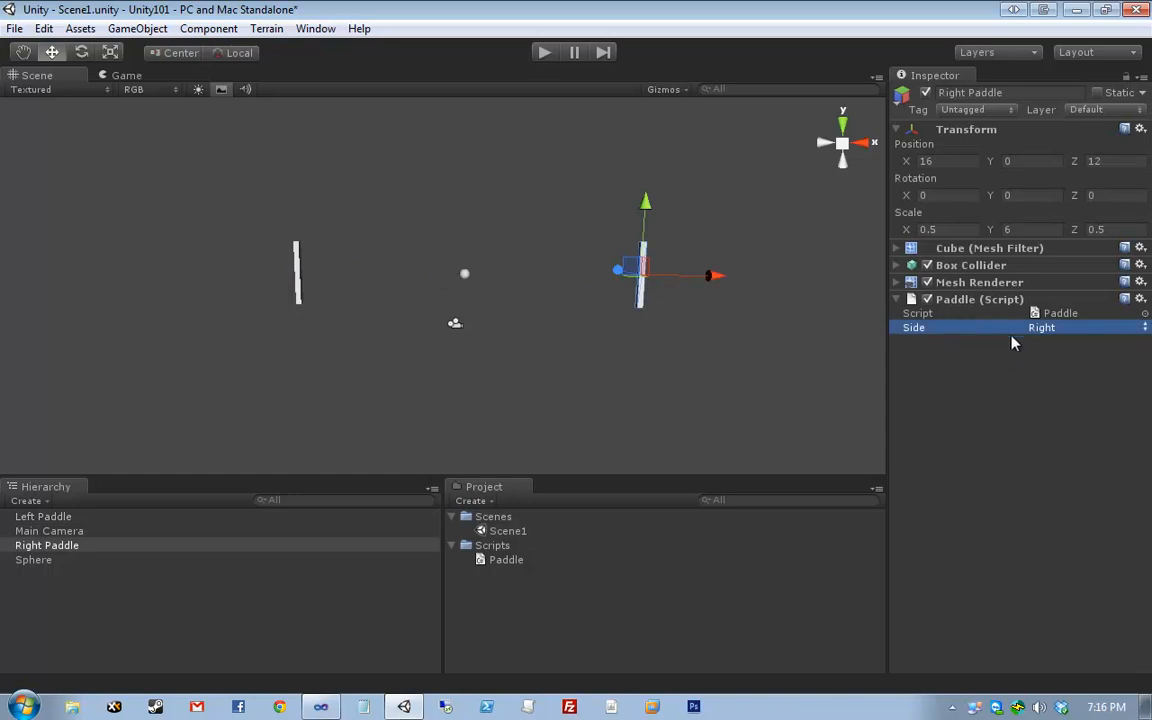
{"action": "left_click", "coordinate": [290, 274]}
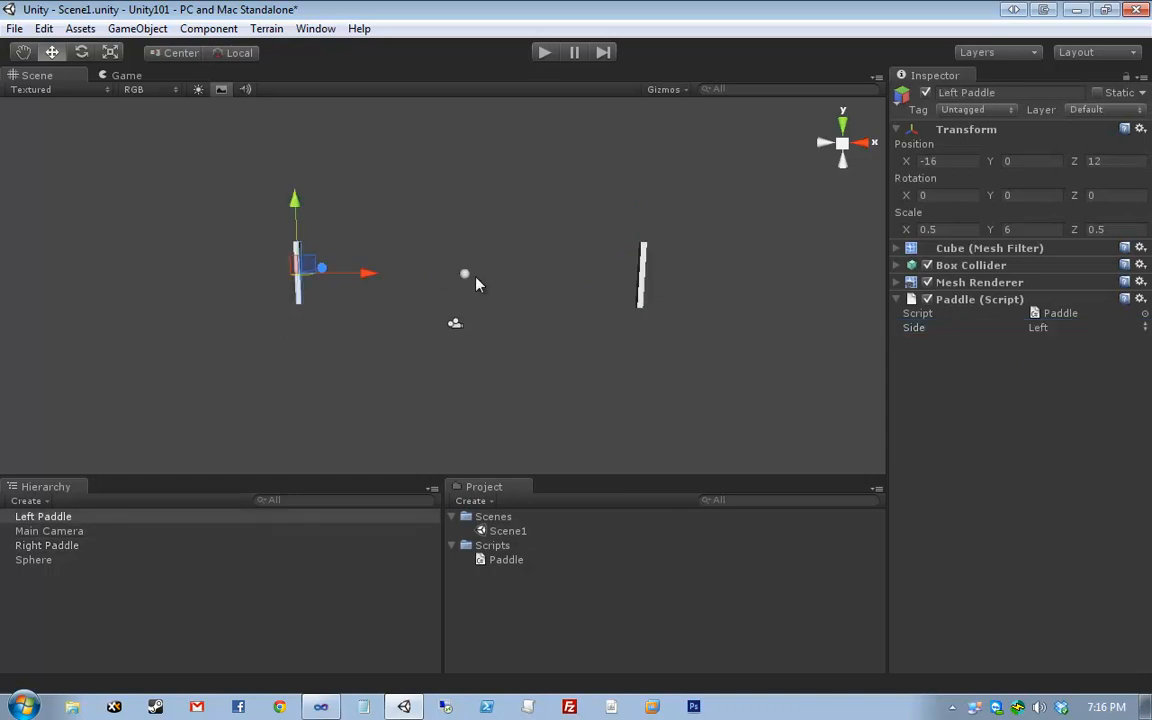
{"action": "left_click", "coordinate": [642, 272]}
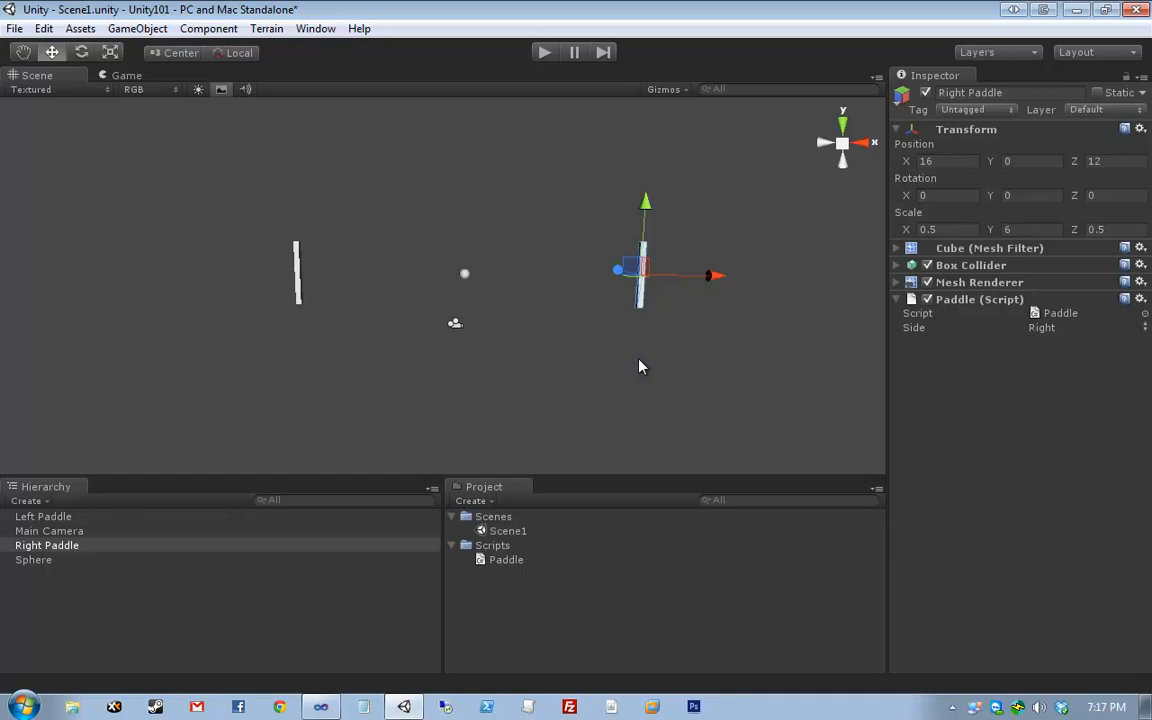
{"action": "left_click_drag", "start_coordinate": [214, 201], "coordinate": [286, 288]}
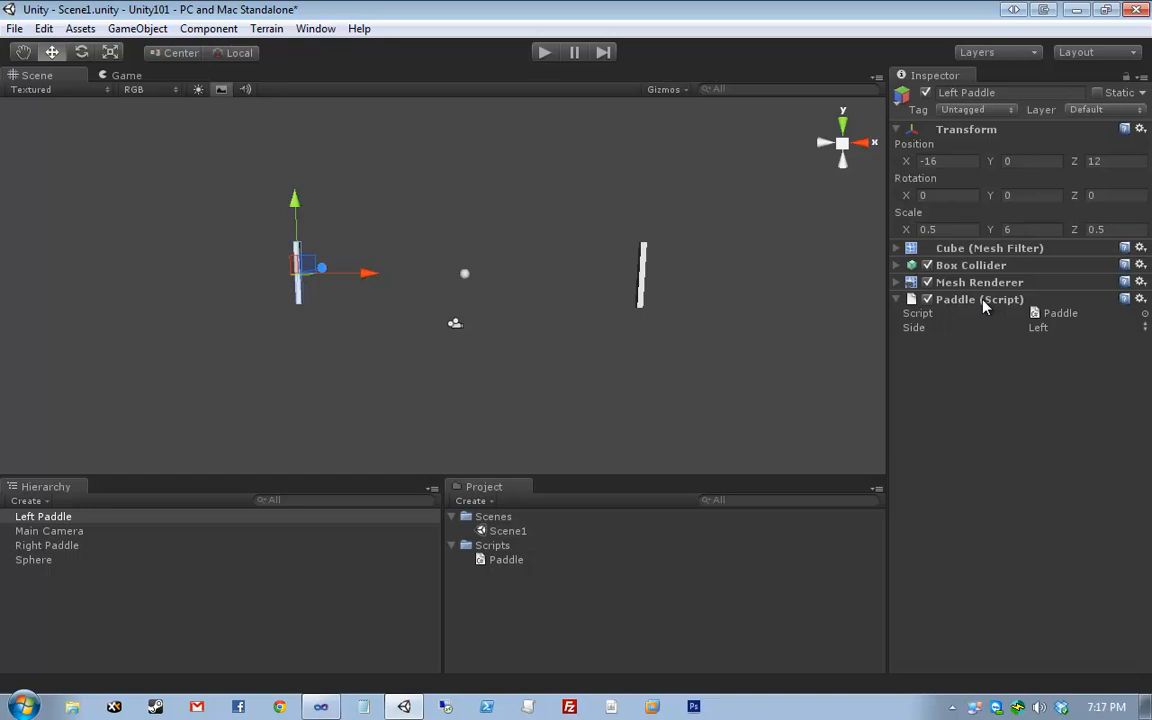
{"action": "mouse_move", "coordinate": [753, 215]}
{"action": "left_mouse_down"}
{"action": "mouse_move", "coordinate": [85, 393]}
{"action": "mouse_move", "coordinate": [737, 199]}
{"action": "mouse_move", "coordinate": [90, 404]}
{"action": "mouse_move", "coordinate": [751, 221]}
{"action": "mouse_move", "coordinate": [758, 208]}
{"action": "left_mouse_up"}
{"action": "left_click", "coordinate": [758, 208]}
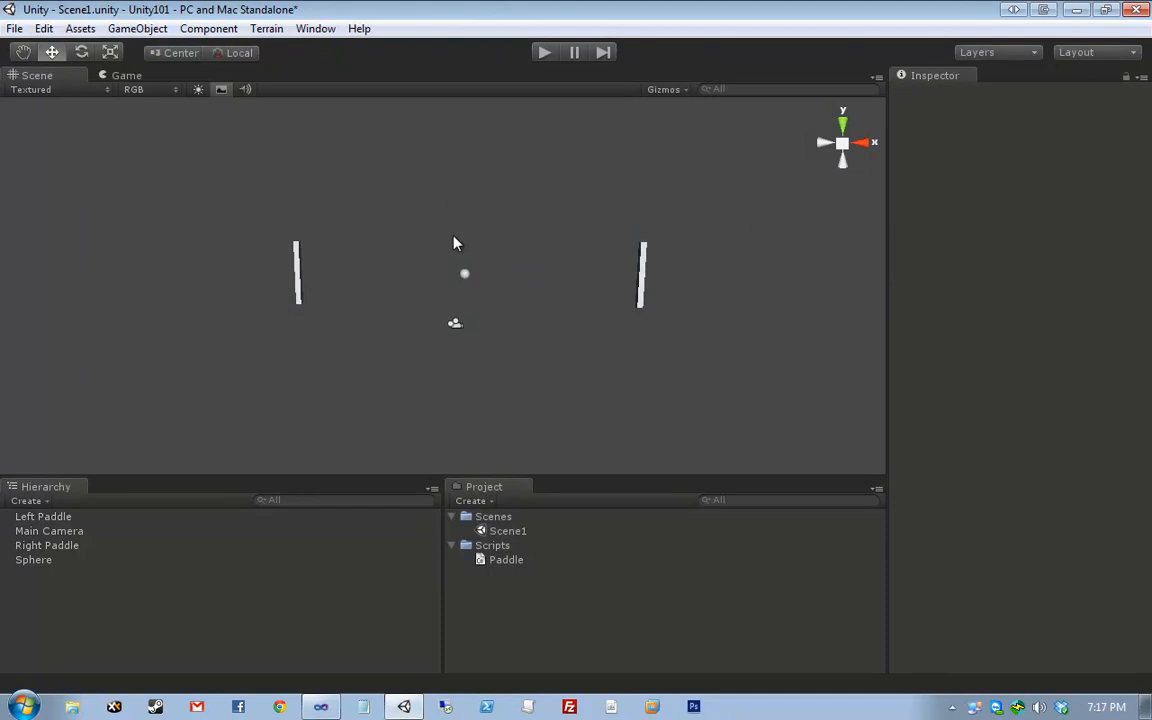
- Select the ball sphere and expand its Mesh Renderer and Mesh Filter components
{"action": "left_click_drag", "start_coordinate": [445, 238], "coordinate": [406, 241]}
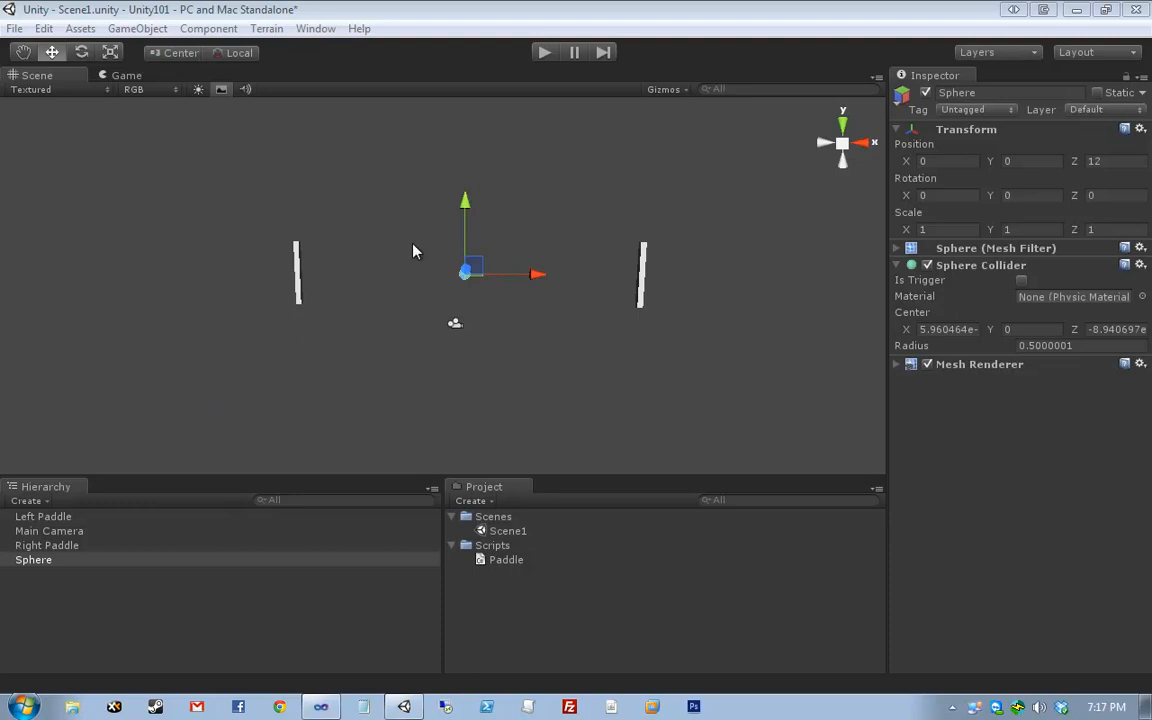
{"action": "left_click", "coordinate": [897, 365]}
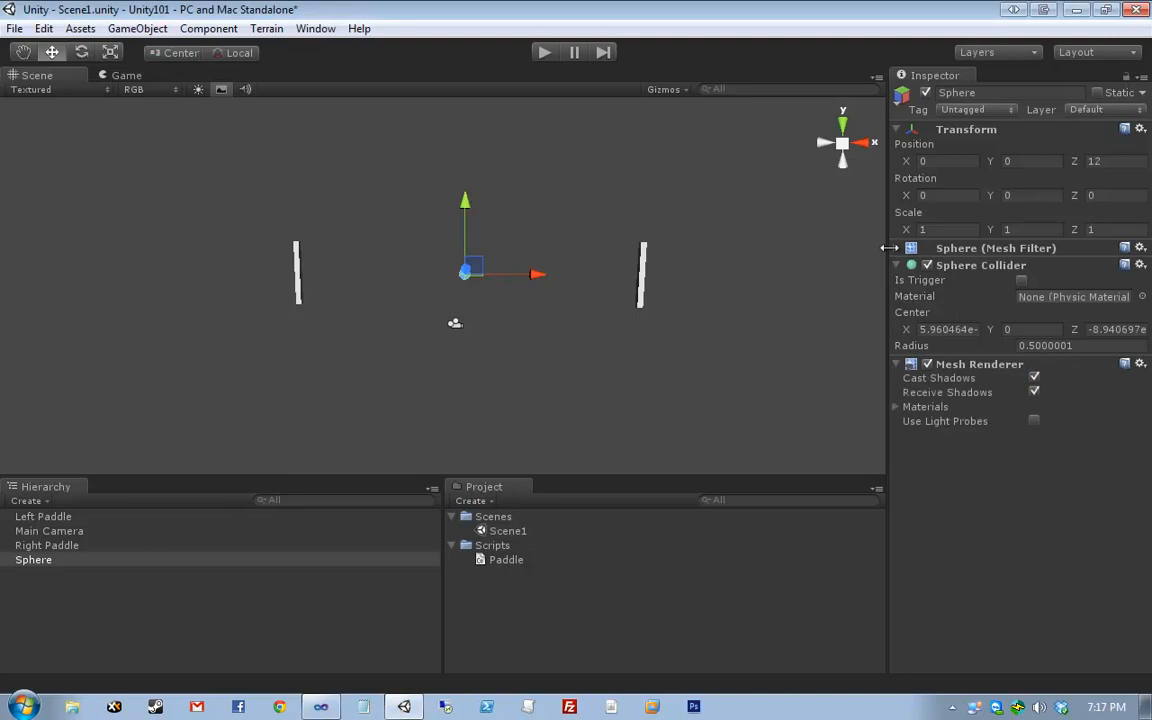
{"action": "left_click", "coordinate": [896, 249]}
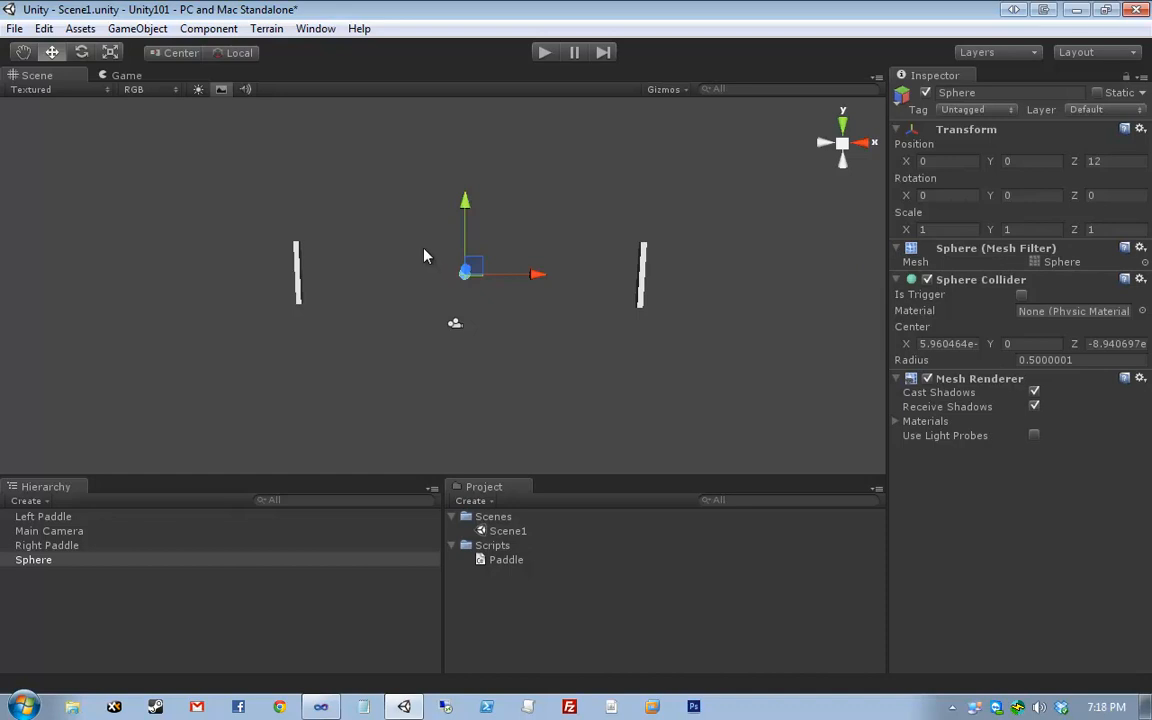
- Select and frame the Right Paddle, then bring up Paddle.cs in Visual Studio
{"action": "left_click_drag", "start_coordinate": [607, 193], "coordinate": [676, 312]}
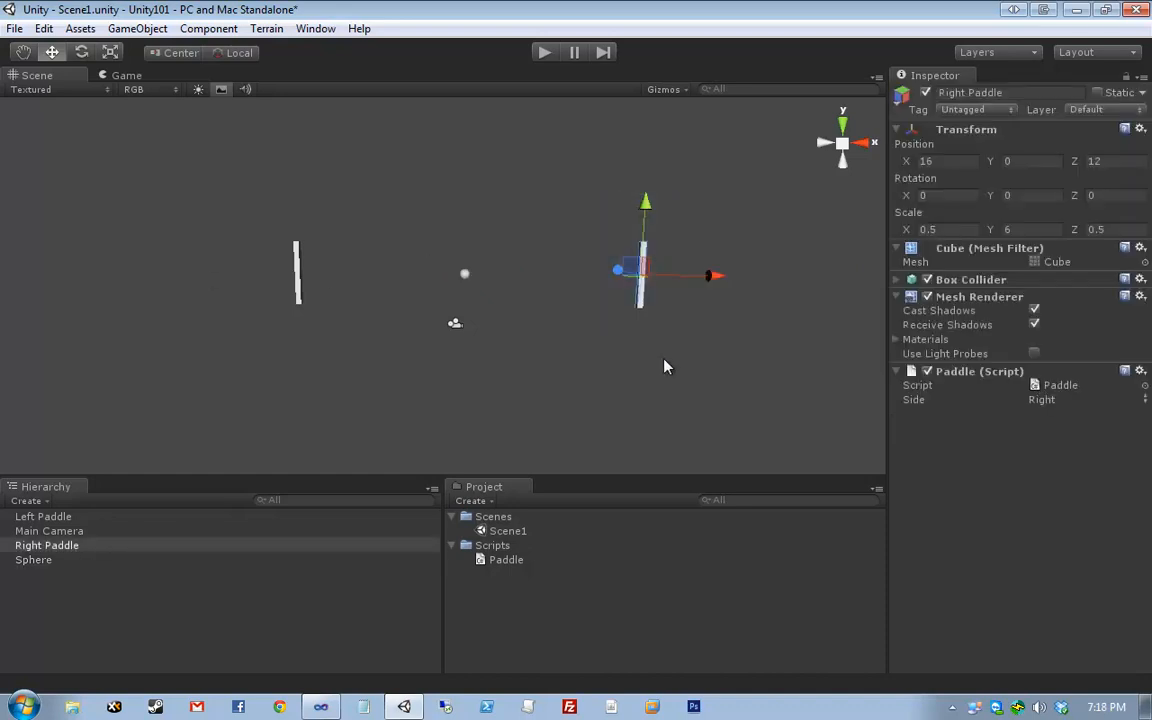
{"action": "key", "text": "f"}
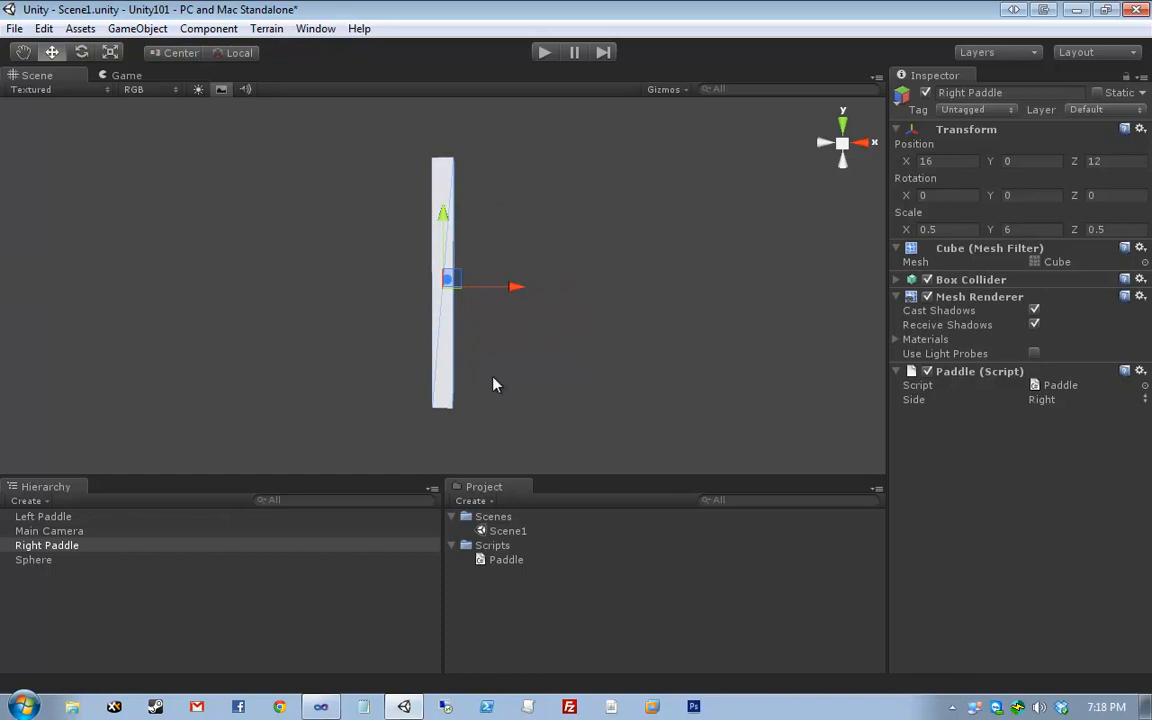
{"action": "scroll", "coordinate": [492, 384], "scroll_direction": "down", "scroll_amount": 4}
{"action": "scroll", "coordinate": [492, 384], "scroll_direction": "up", "scroll_amount": 1}
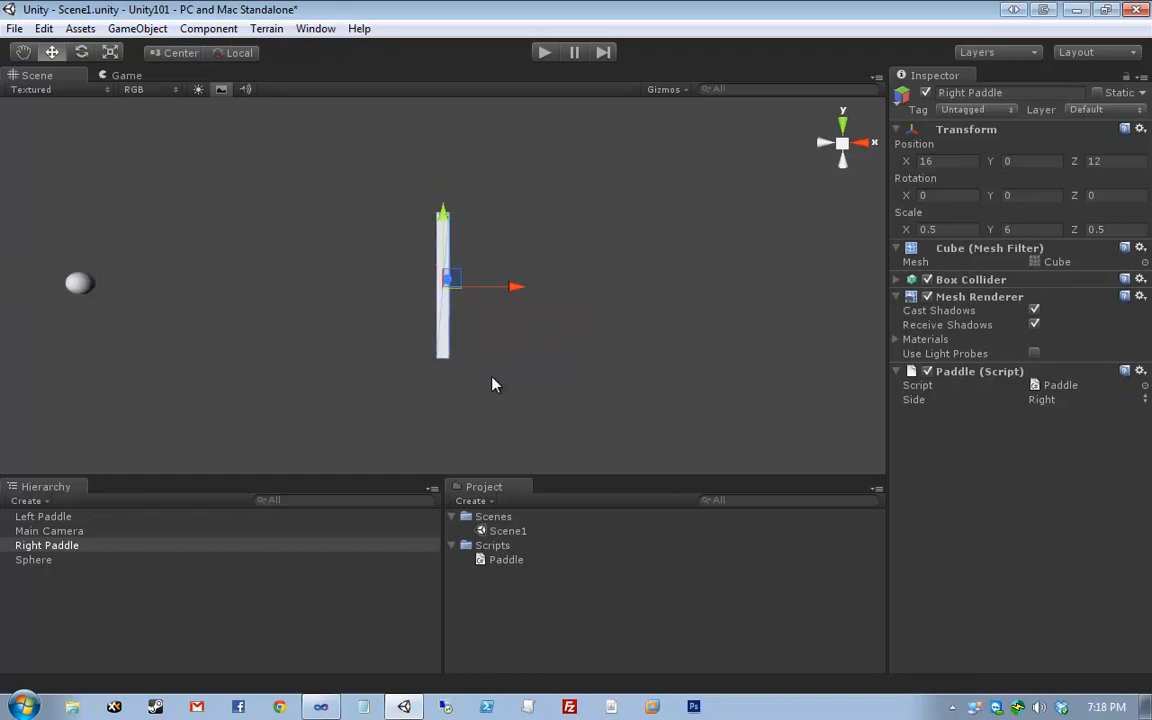
{"action": "left_click", "coordinate": [325, 705]}
{"action": "scroll", "coordinate": [275, 512], "scroll_direction": "down", "scroll_amount": 2}
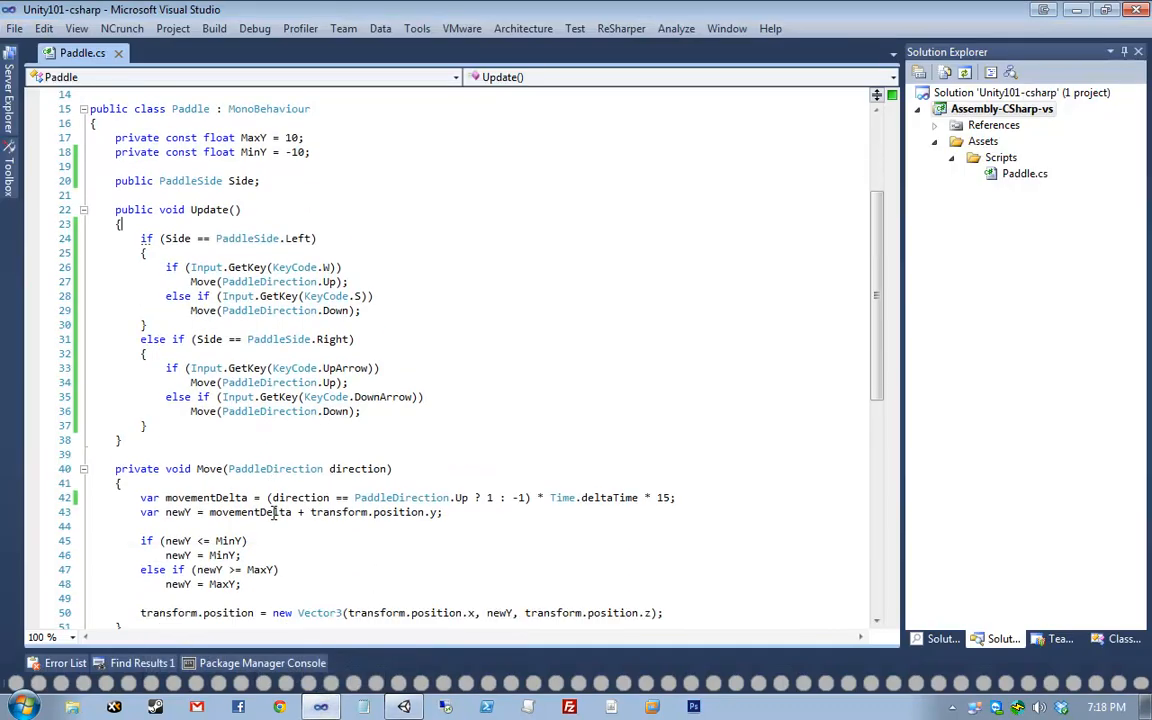
{"action": "left_click_drag", "start_coordinate": [241, 541], "coordinate": [92, 497]}
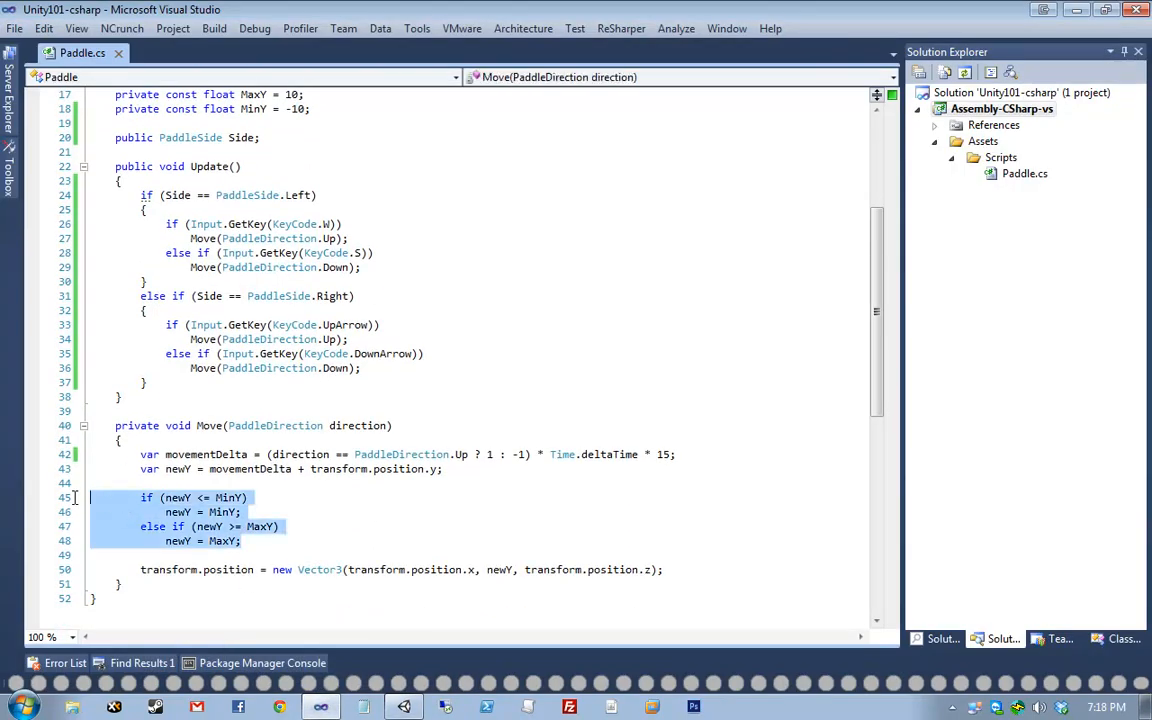
{"action": "left_click", "coordinate": [386, 508]}
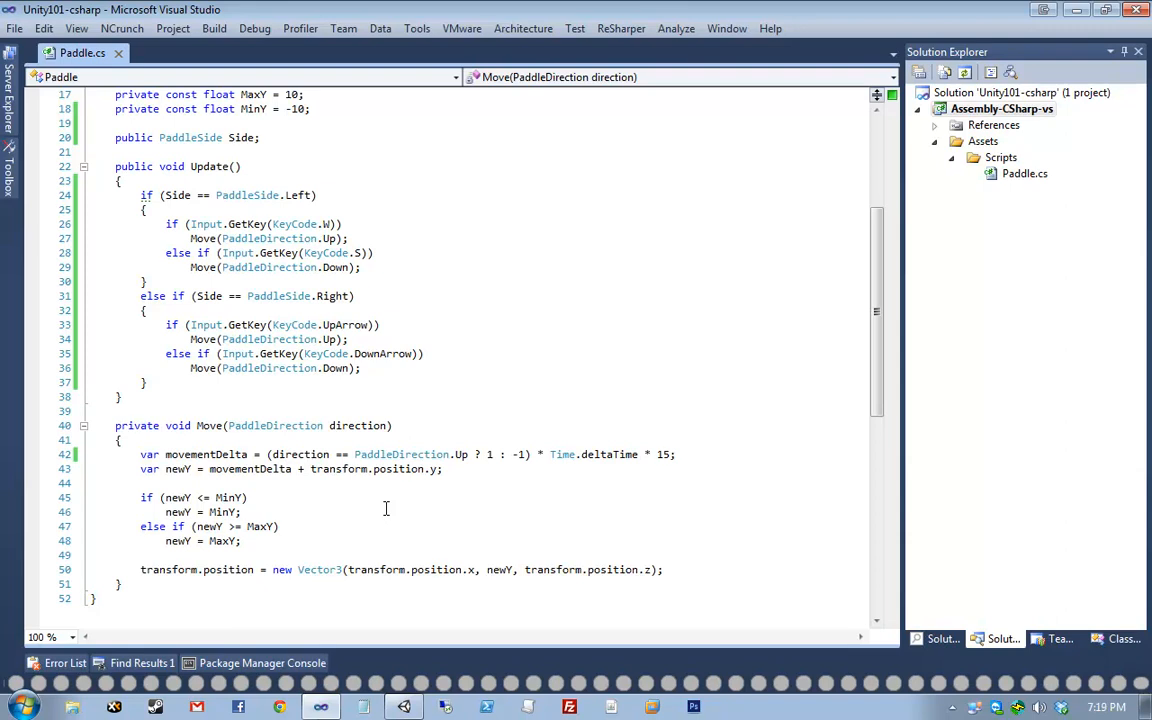
- Insert a stray 's' into position on line 50, producing 'pssition'
{"action": "left_click", "coordinate": [158, 572]}
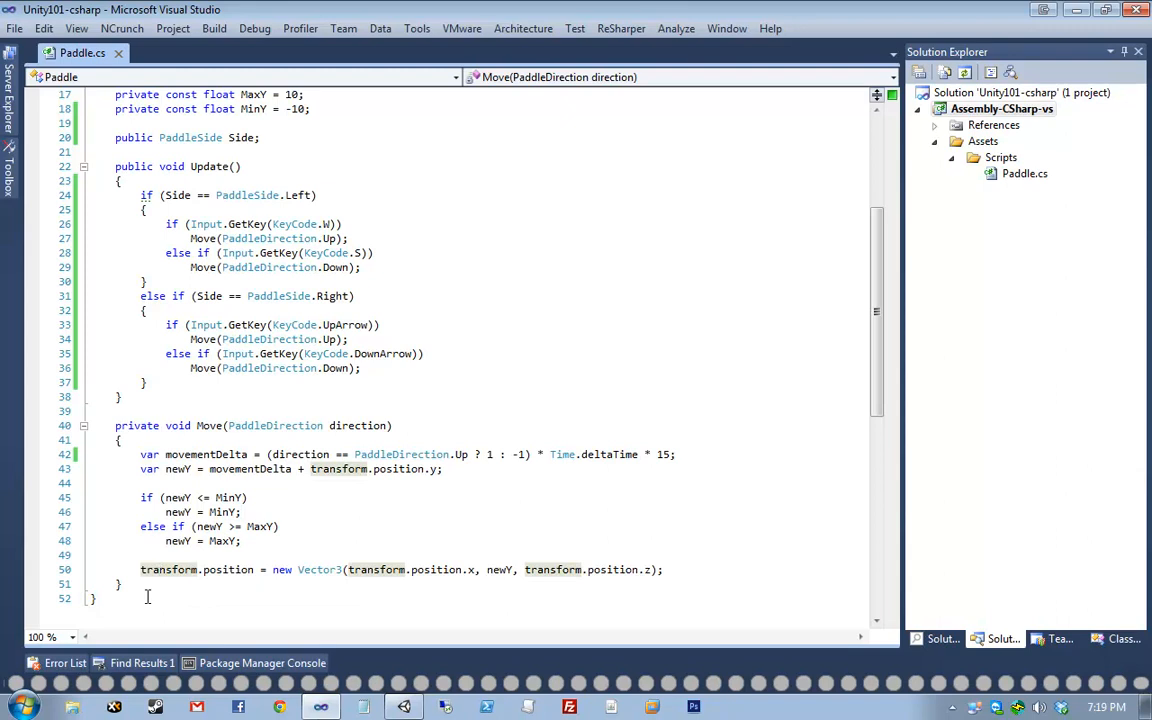
{"action": "left_click", "coordinate": [211, 569]}
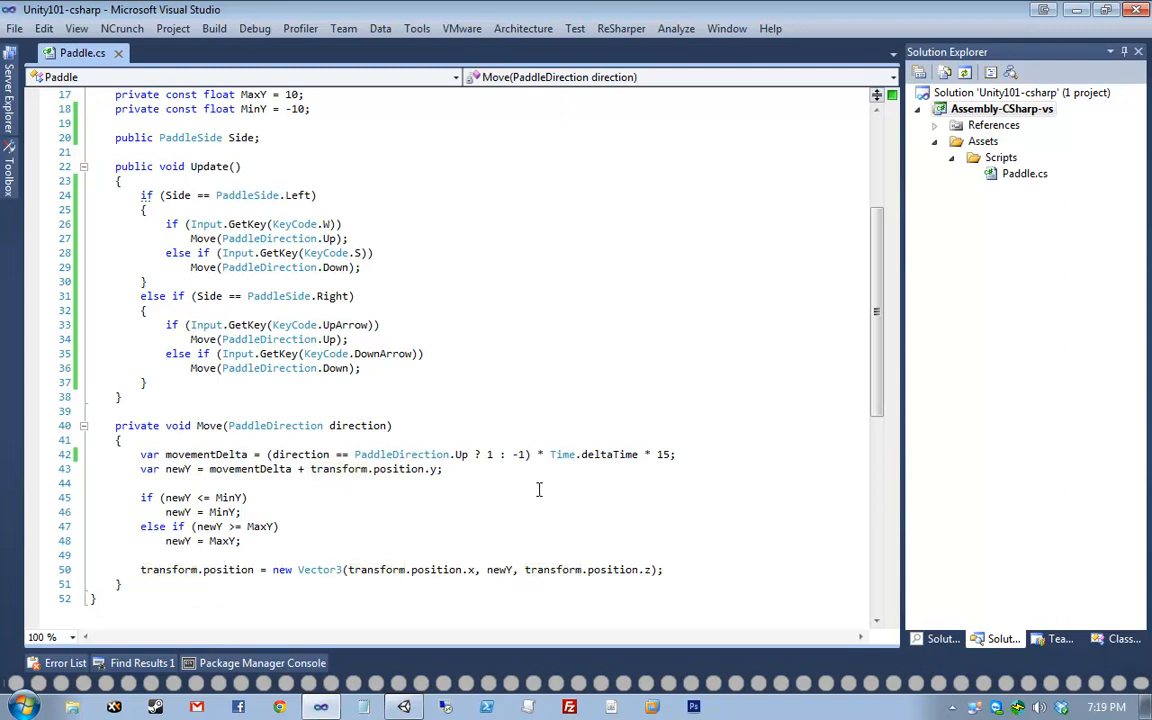
{"action": "key", "text": "Delete"}
{"action": "type", "text": "s"}
{"action": "scroll", "coordinate": [400, 515], "scroll_direction": "down", "scroll_amount": 2}
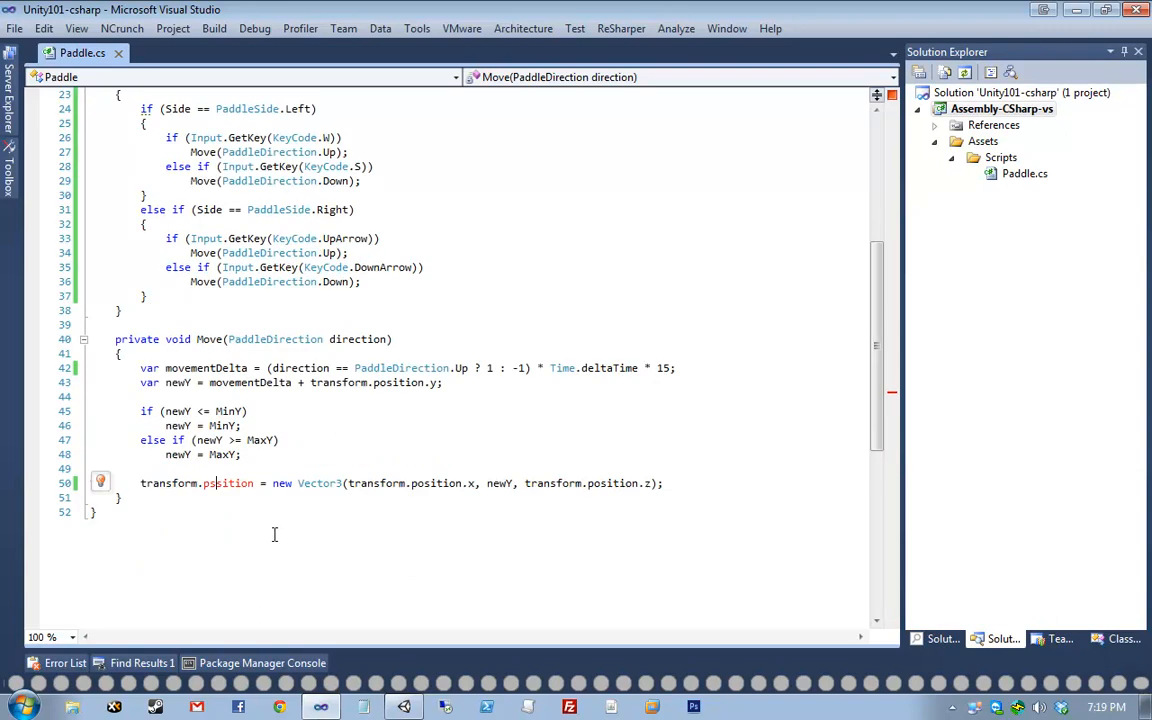
- Replace 'pssition' with 'position' via IntelliSense and save Paddle.cs
{"action": "left_click", "coordinate": [224, 494]}
{"action": "left_click", "coordinate": [226, 487]}
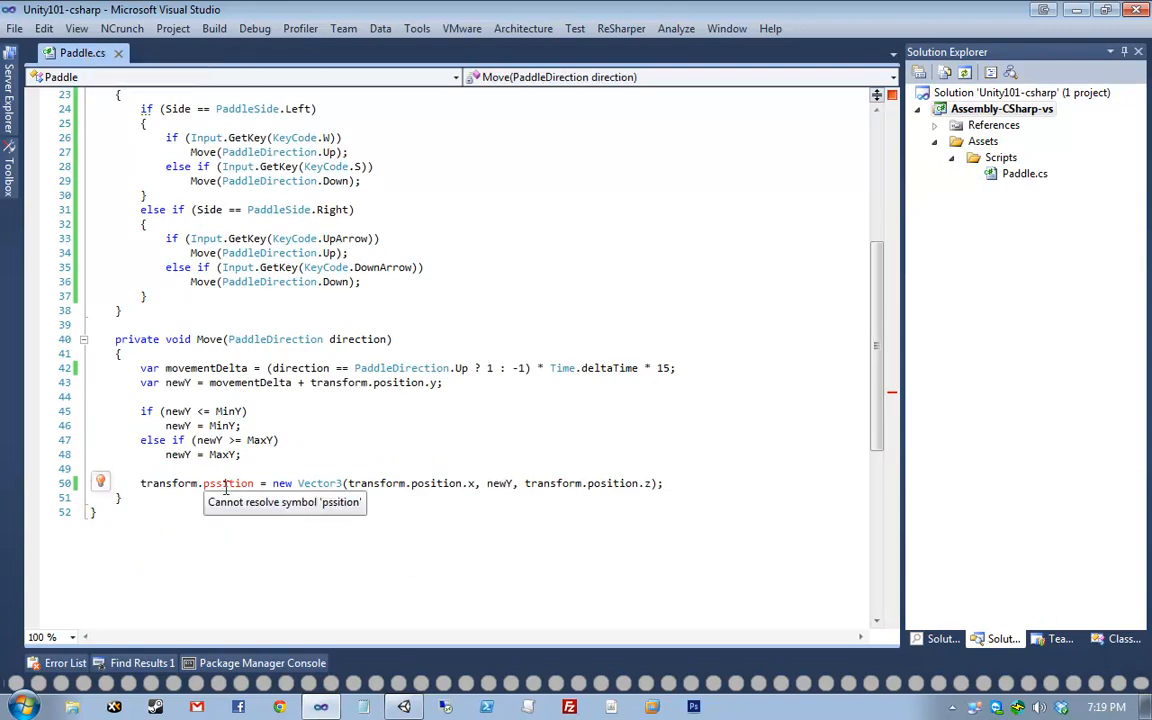
{"action": "double_click", "coordinate": [237, 486]}
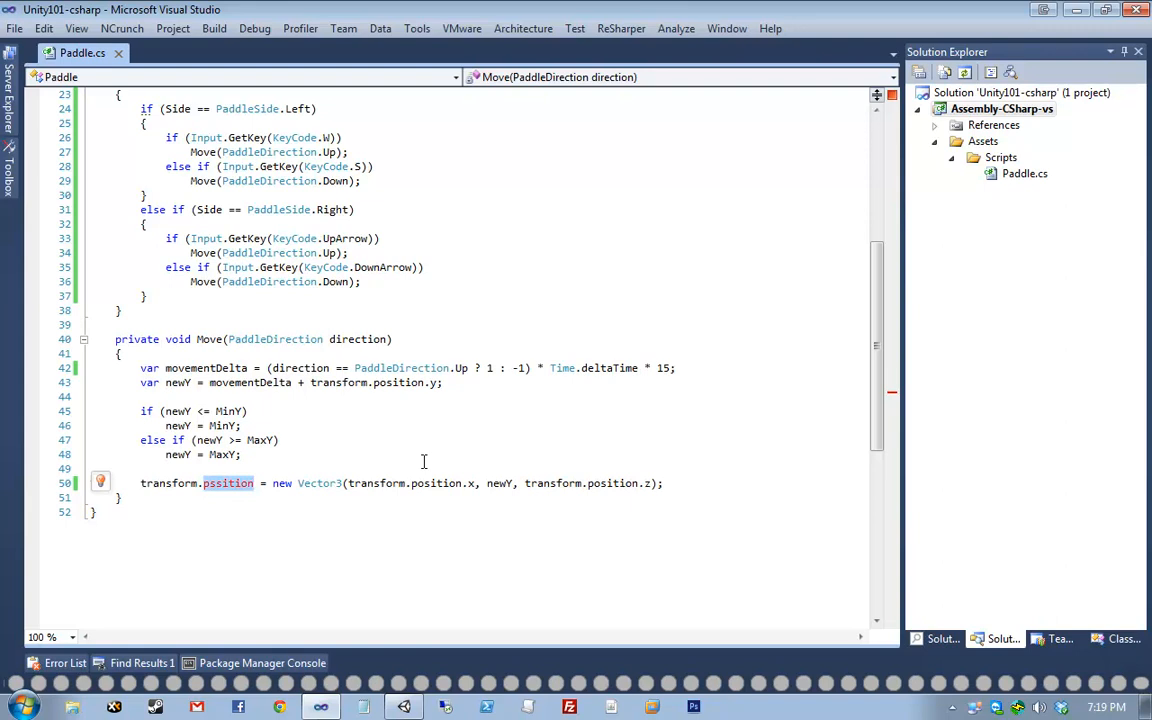
{"action": "key", "text": "BackSpace"}
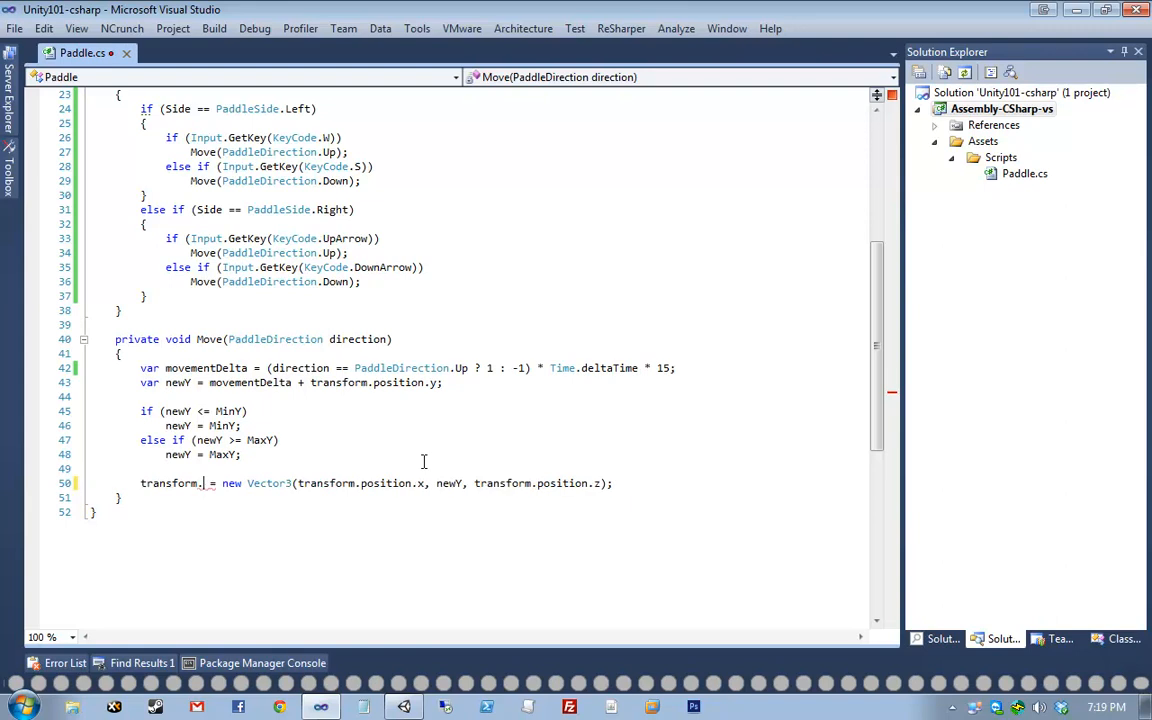
{"action": "key", "text": "ctrl+space"}
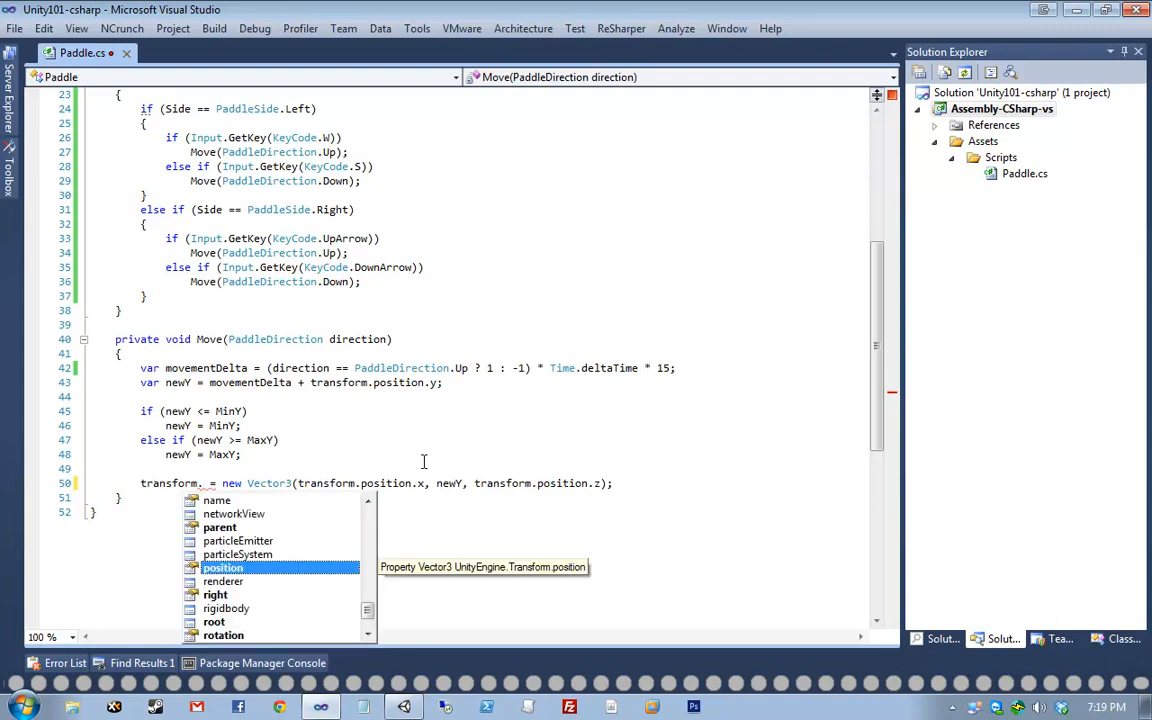
{"action": "type", "text": "position[ps"}
{"action": "key", "text": "BackSpace"}
{"action": "key", "text": "BackSpace"}
{"action": "key", "text": "BackSpace"}
{"action": "key", "text": "BackSpace"}
{"action": "key", "text": "BackSpace"}
{"action": "key", "text": "BackSpace"}
{"action": "key", "text": "BackSpace"}
{"action": "key", "text": "BackSpace"}
{"action": "key", "text": "BackSpace"}
{"action": "key", "text": "BackSpace"}
{"action": "key", "text": "BackSpace"}
{"action": "key", "text": "BackSpace"}
{"action": "key", "text": "ctrl+space"}
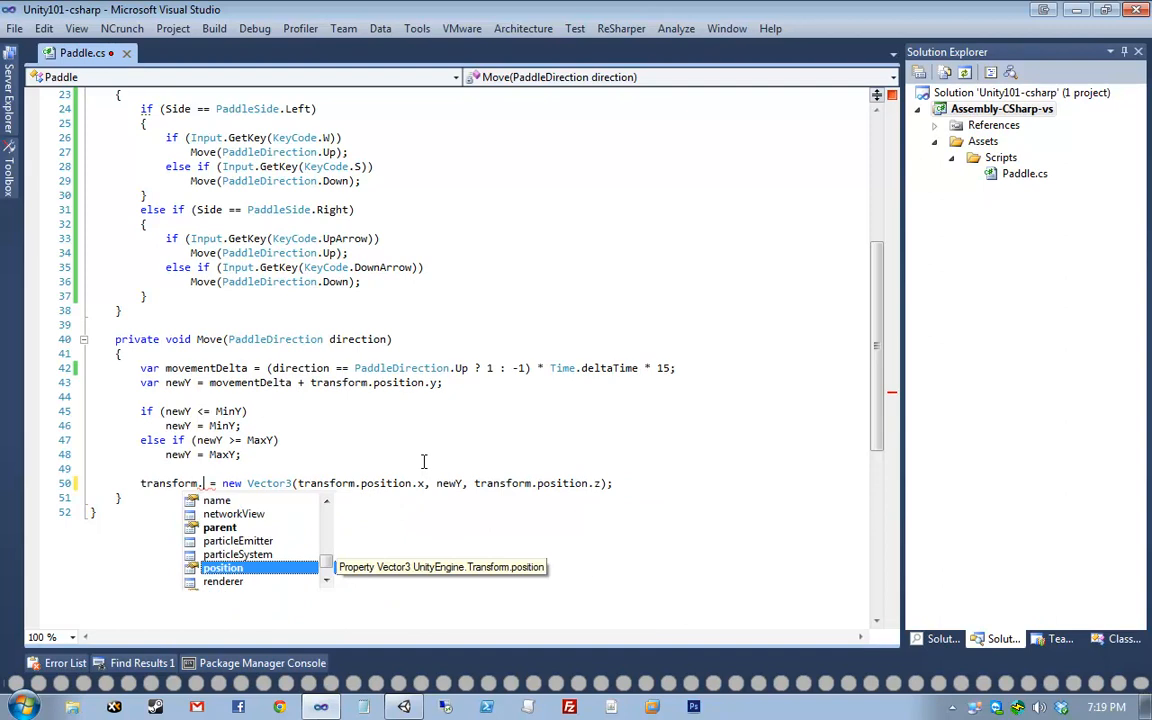
{"action": "type", "text": "pos"}
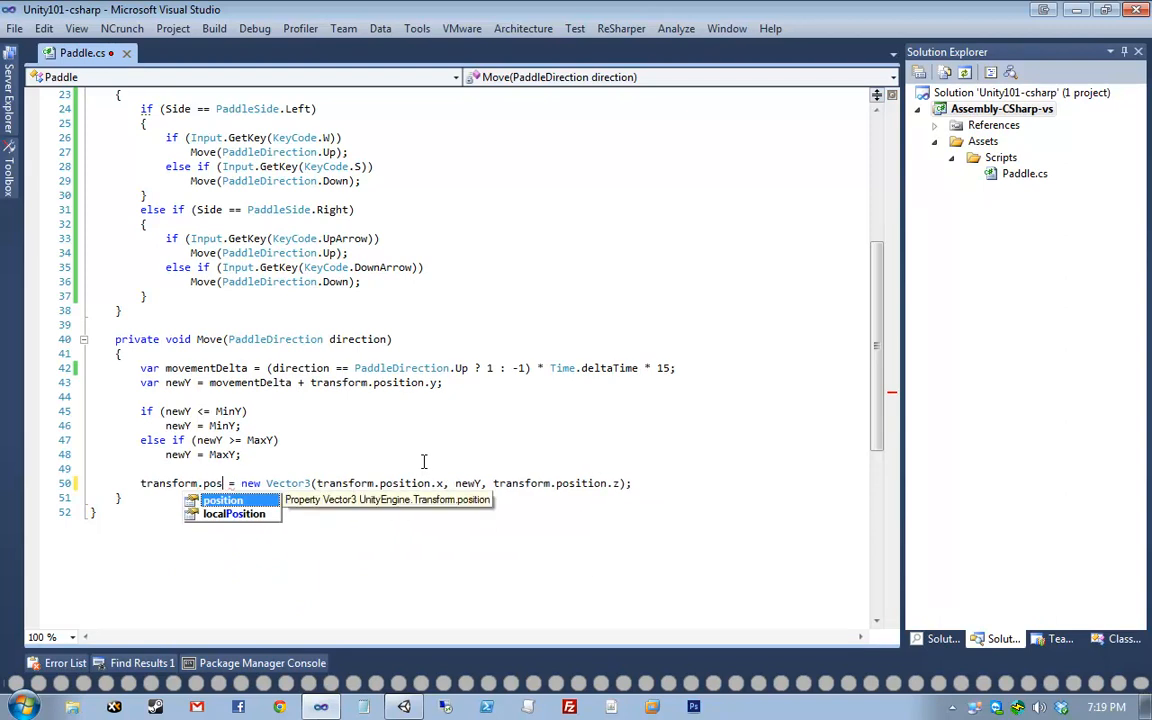
{"action": "key", "text": "Tab"}
{"action": "key", "text": "ctrl+s"}
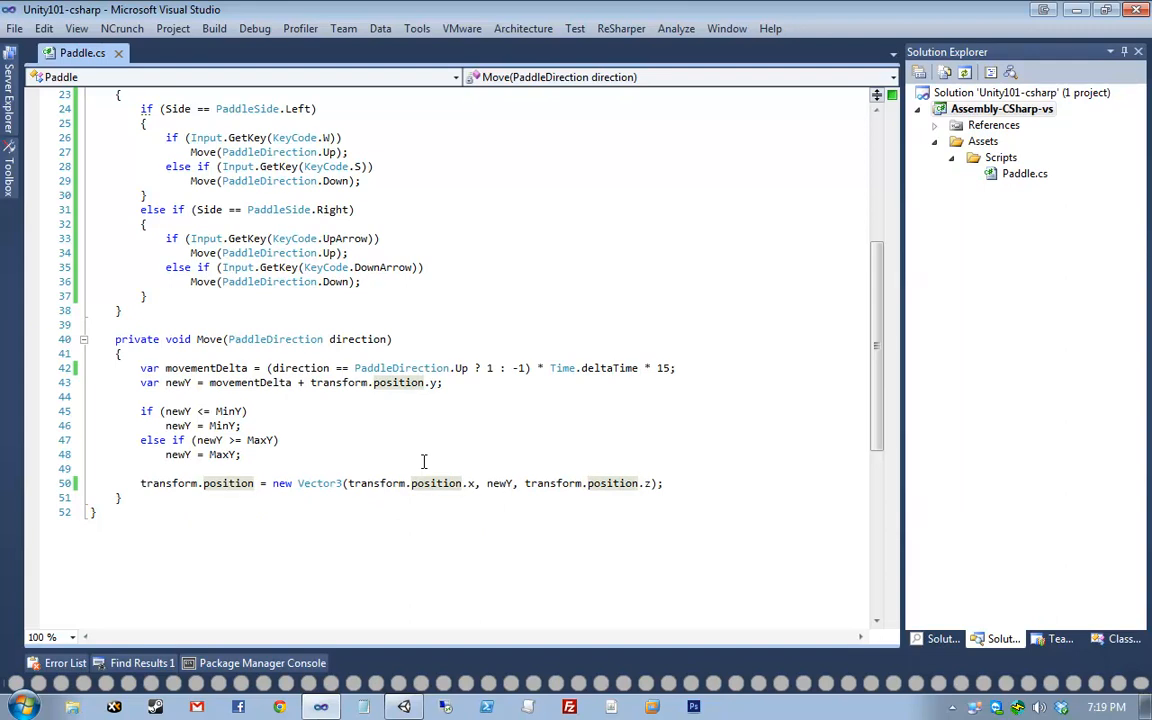
{"action": "mouse_move", "coordinate": [445, 706]}
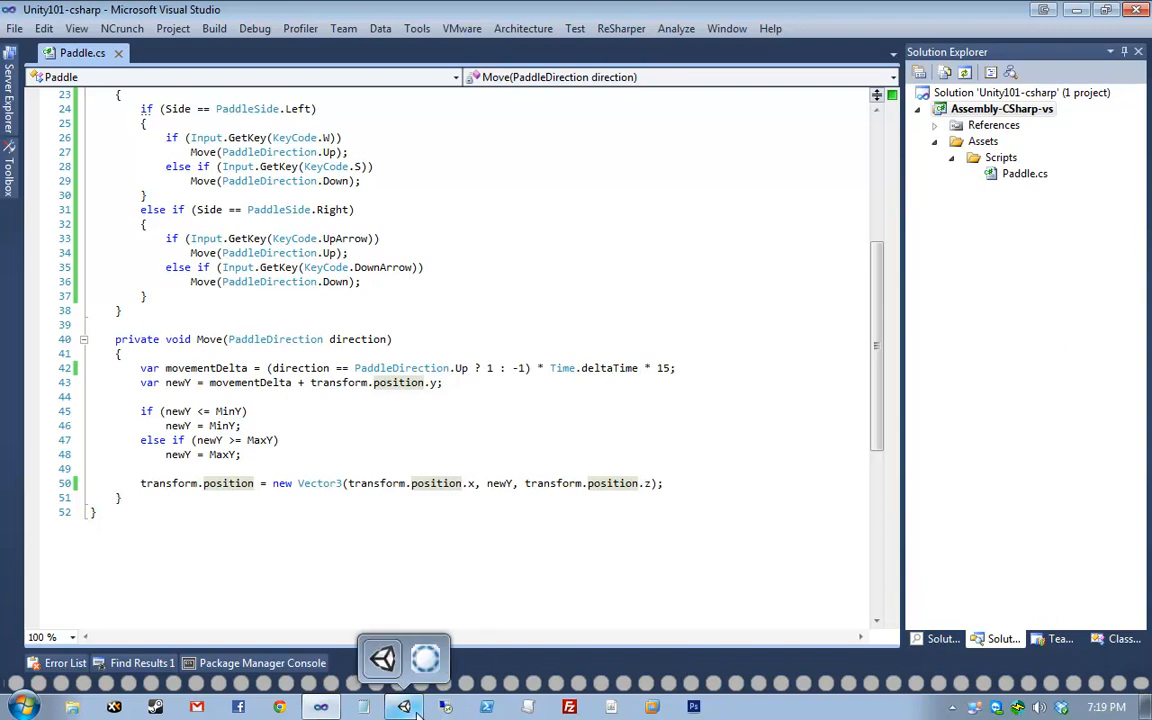
{"action": "left_click", "coordinate": [380, 657]}
{"action": "middle_click_drag", "start_coordinate": [342, 332], "coordinate": [473, 327]}
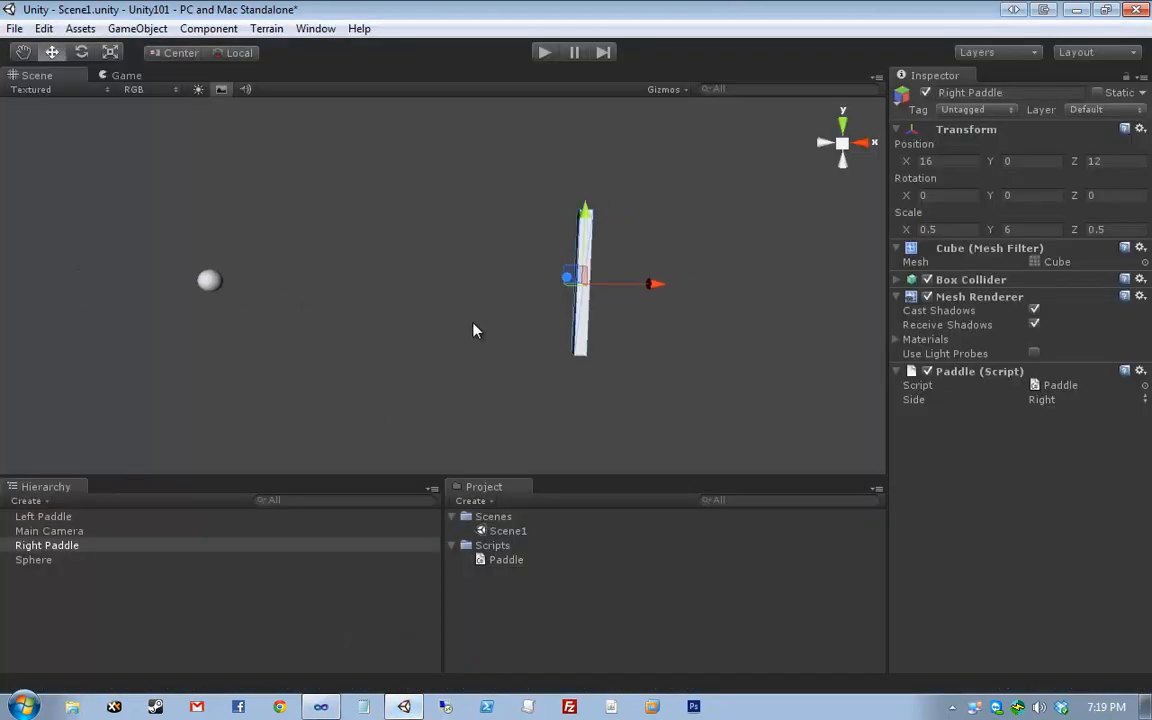
{"action": "scroll", "coordinate": [473, 327], "scroll_direction": "down", "scroll_amount": 4}
{"action": "middle_click_drag", "start_coordinate": [278, 346], "coordinate": [470, 356]}
{"action": "left_click_drag", "start_coordinate": [670, 376], "coordinate": [795, 225]}
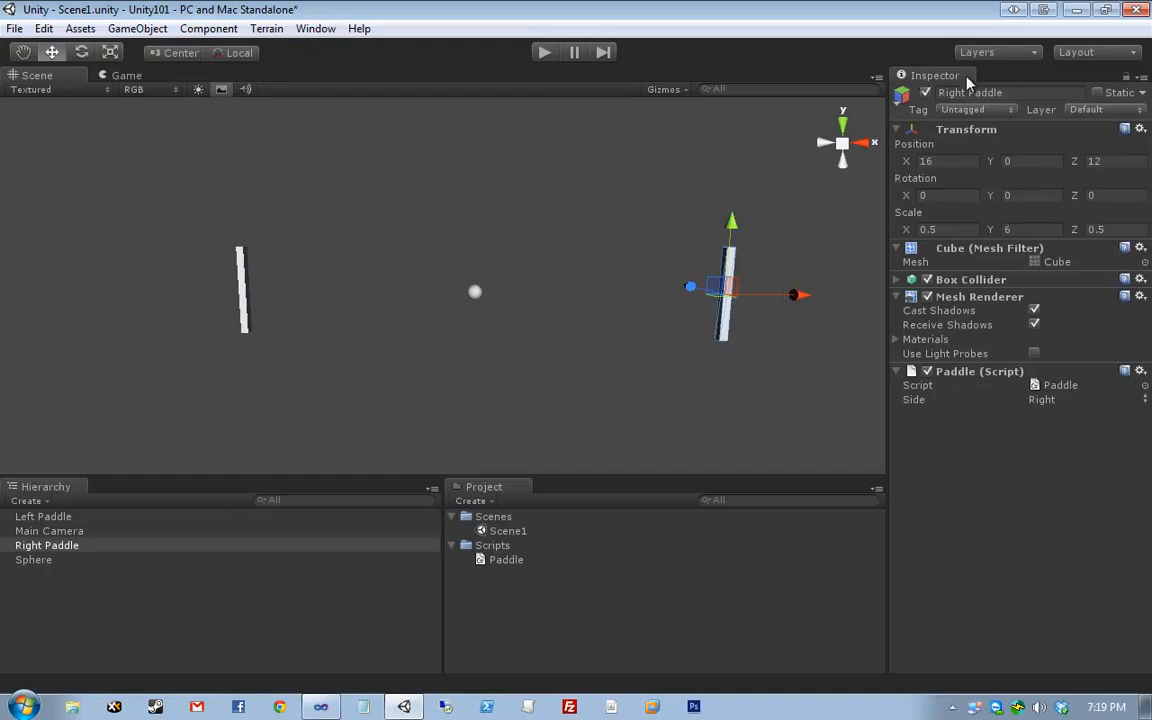
{"action": "left_click", "coordinate": [1140, 372]}
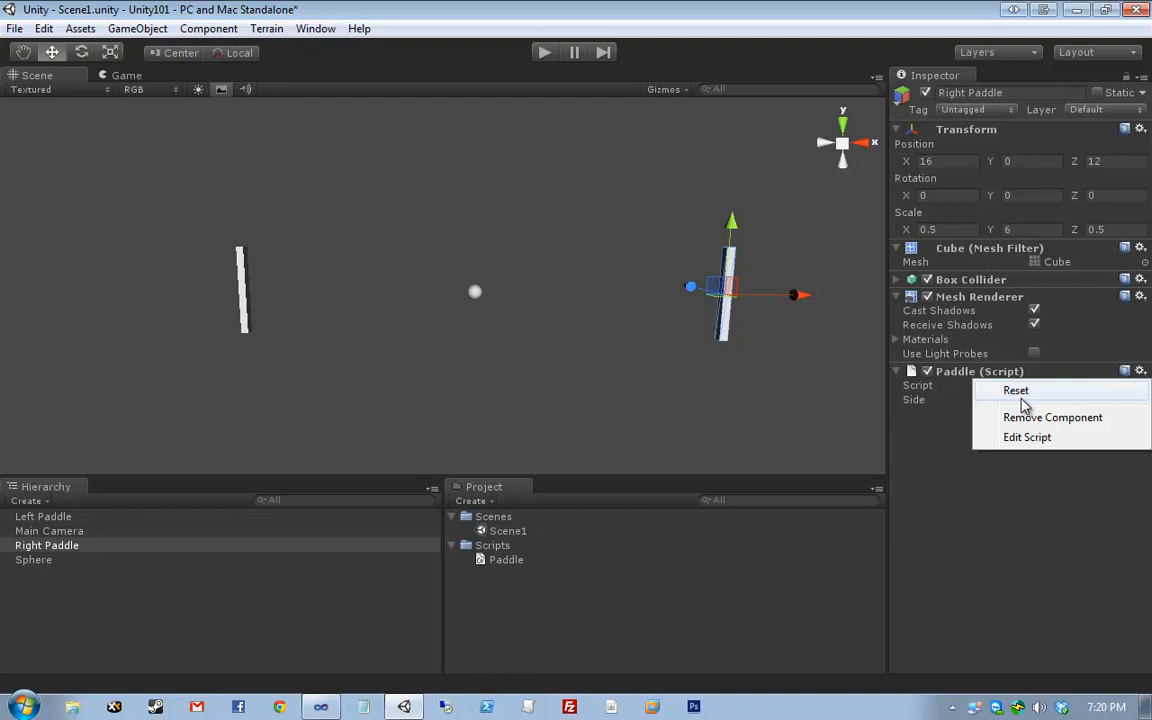
{"action": "left_click", "coordinate": [902, 465]}
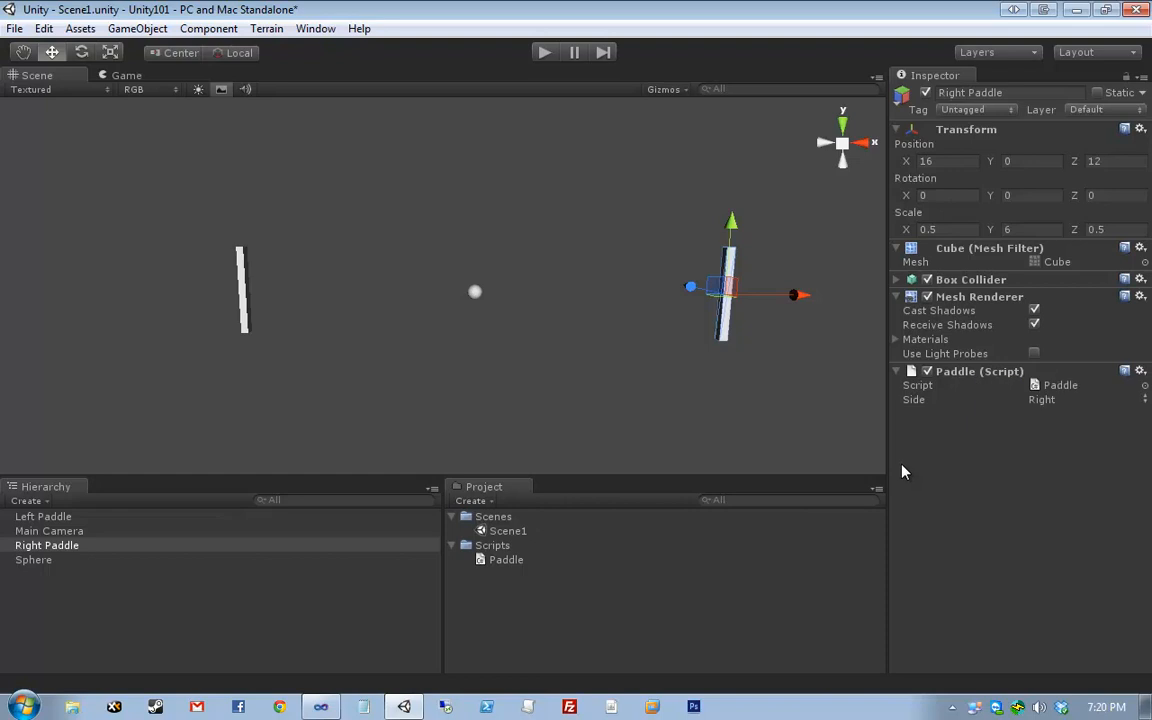
{"action": "left_click", "coordinate": [918, 399]}
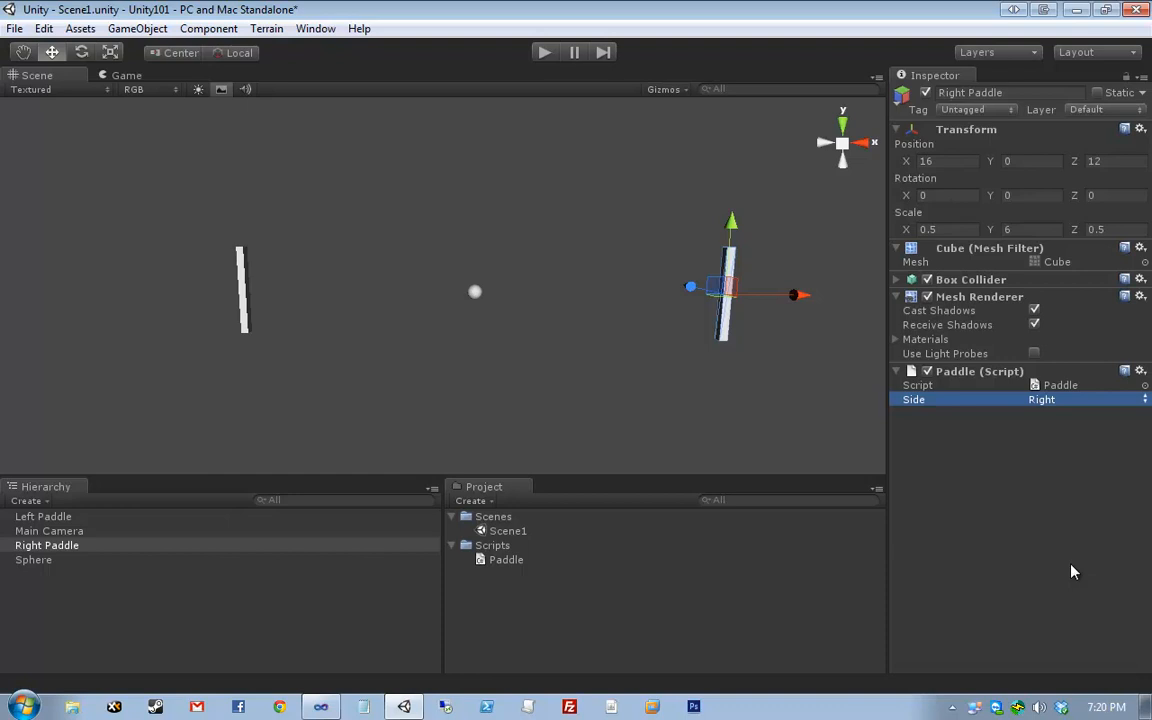
{"action": "left_click", "coordinate": [1140, 371]}
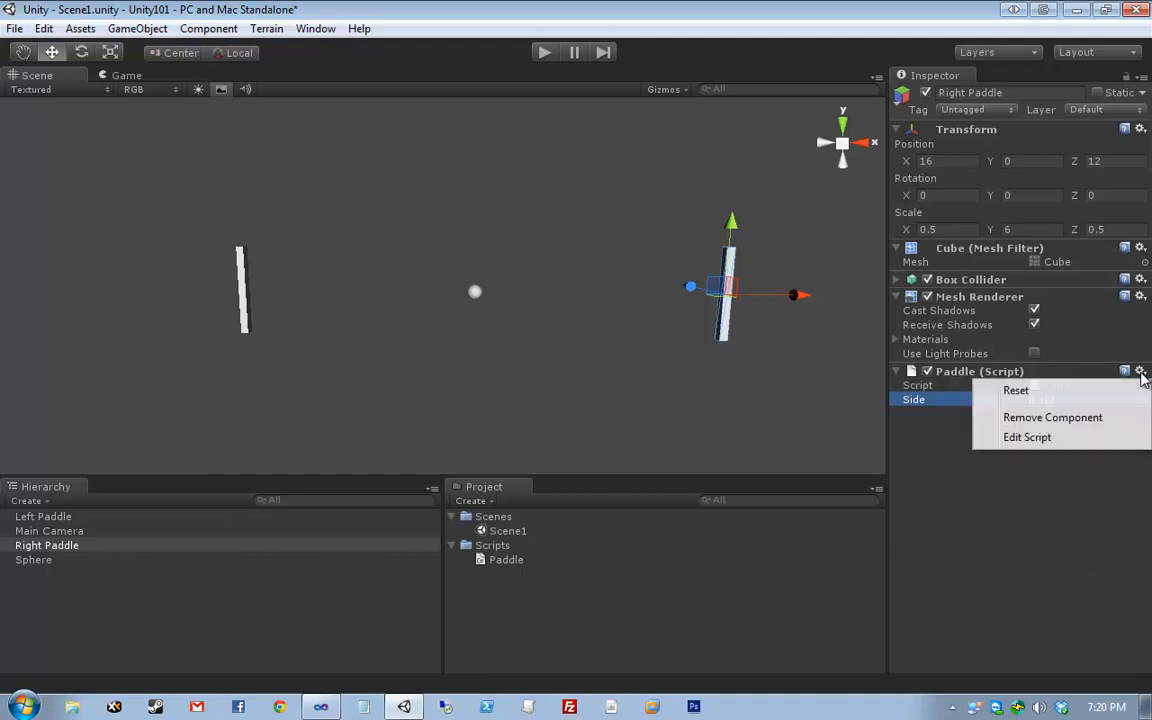
{"action": "left_click", "coordinate": [1010, 390]}
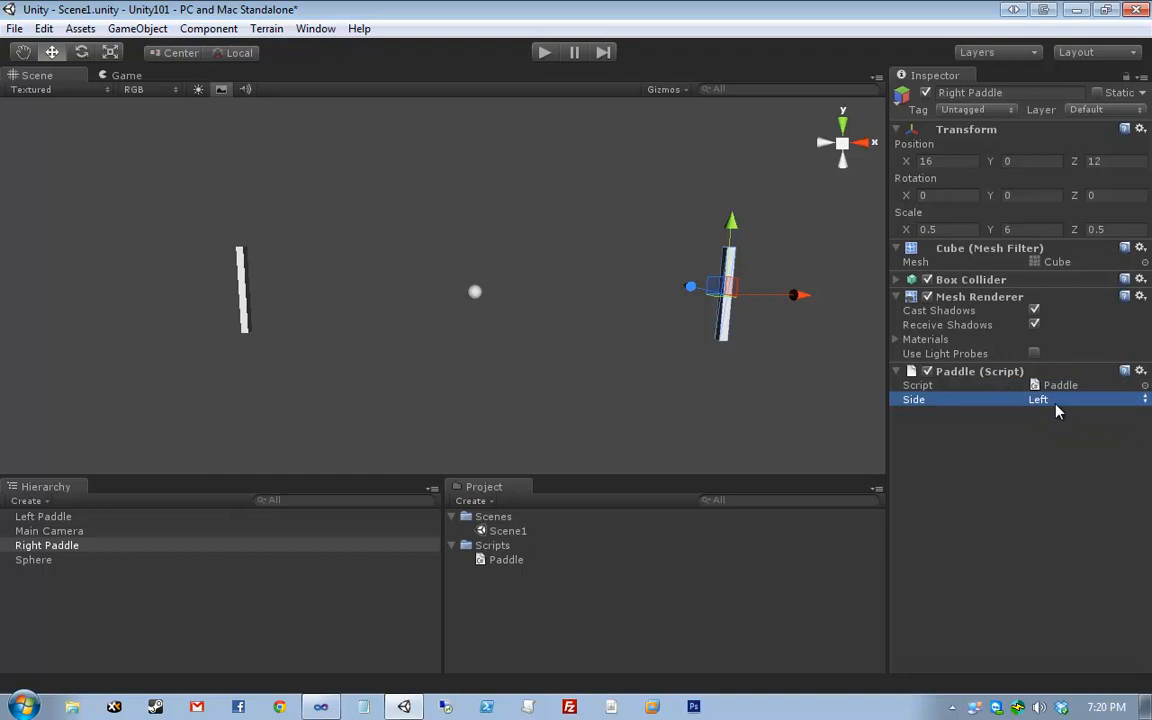
{"action": "left_click", "coordinate": [1056, 404]}
{"action": "left_click", "coordinate": [1056, 440]}
{"action": "left_click", "coordinate": [1078, 489]}
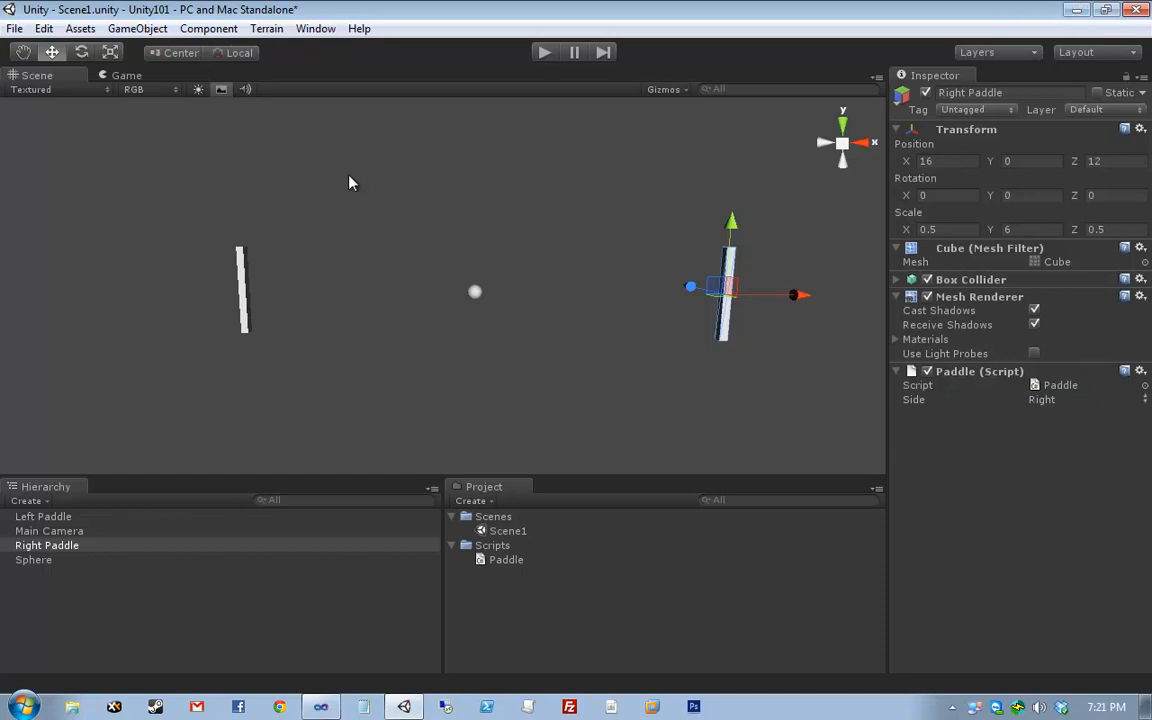
{"action": "key", "text": "alt+Tab"}
{"action": "scroll", "coordinate": [218, 507], "scroll_direction": "up", "scroll_amount": 7}
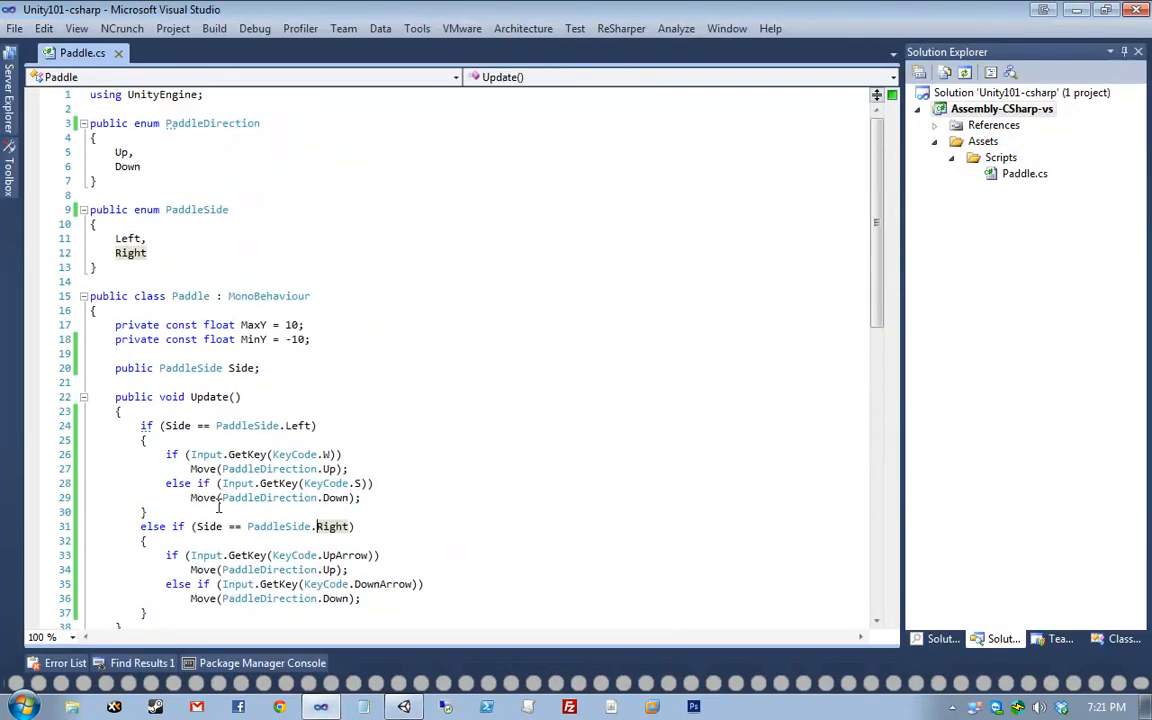
- Highlight the PaddleDirection and PaddleSide enums, the class declaration and the Side field
{"action": "left_click_drag", "start_coordinate": [155, 123], "coordinate": [92, 122]}
{"action": "left_click_drag", "start_coordinate": [171, 210], "coordinate": [48, 210]}
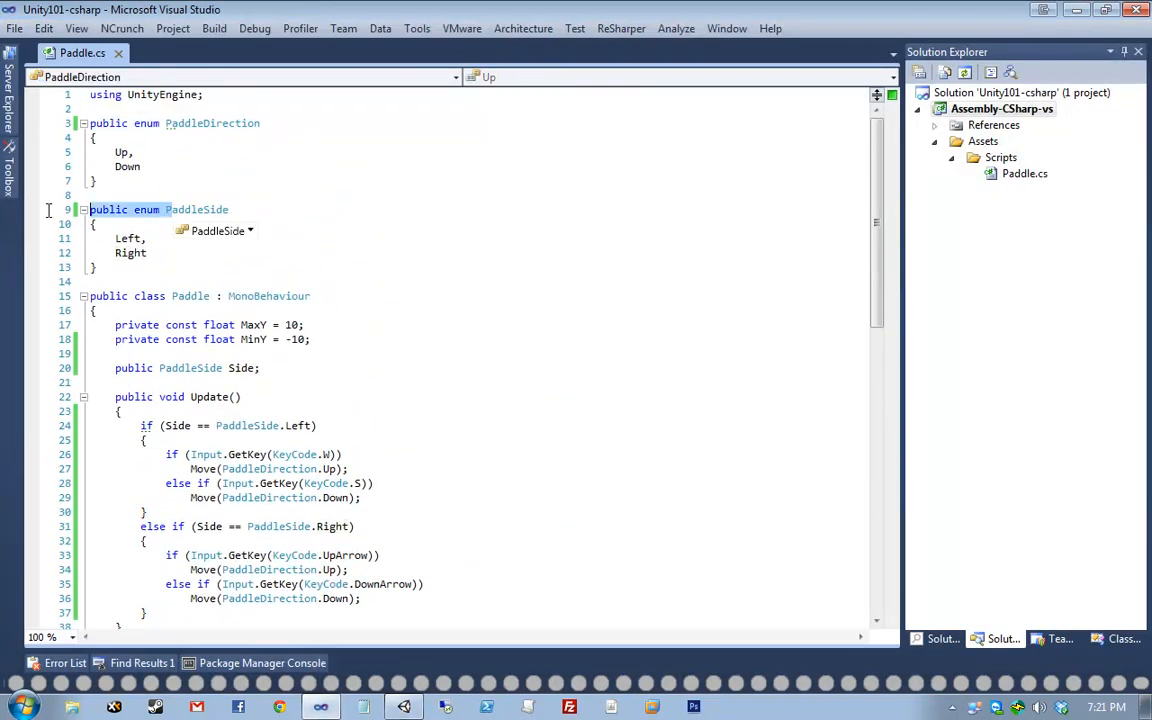
{"action": "left_click_drag", "start_coordinate": [127, 123], "coordinate": [90, 123]}
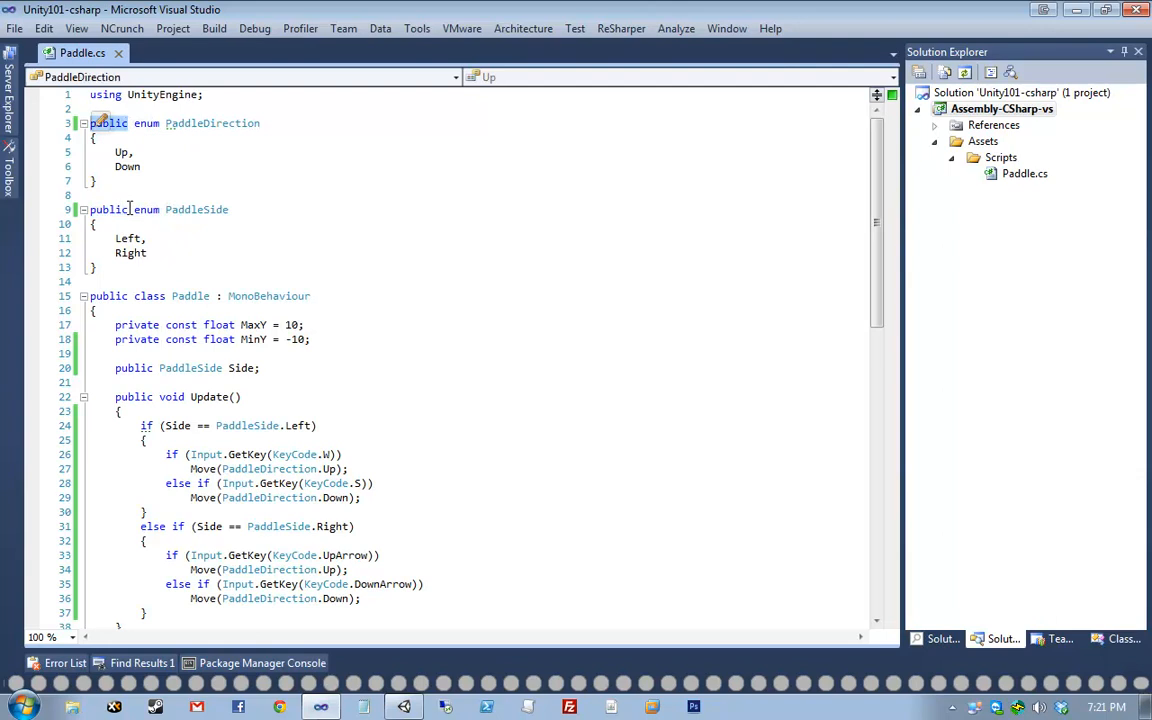
{"action": "double_click", "coordinate": [127, 209]}
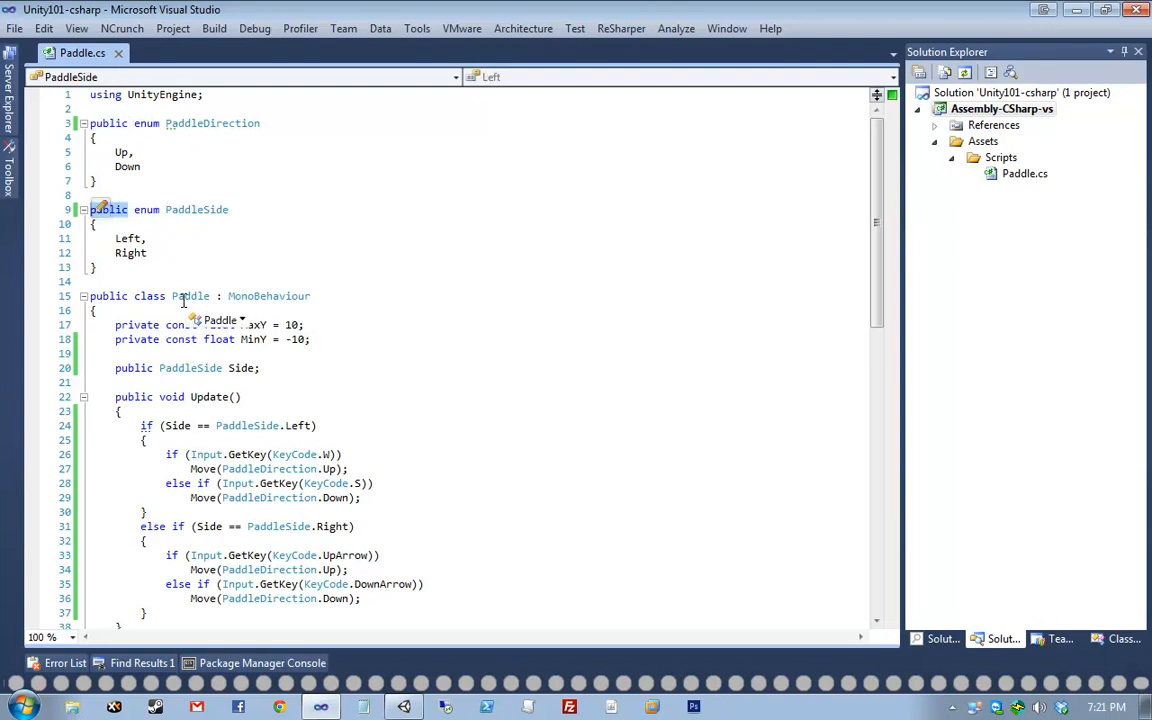
{"action": "triple_click", "coordinate": [97, 297]}
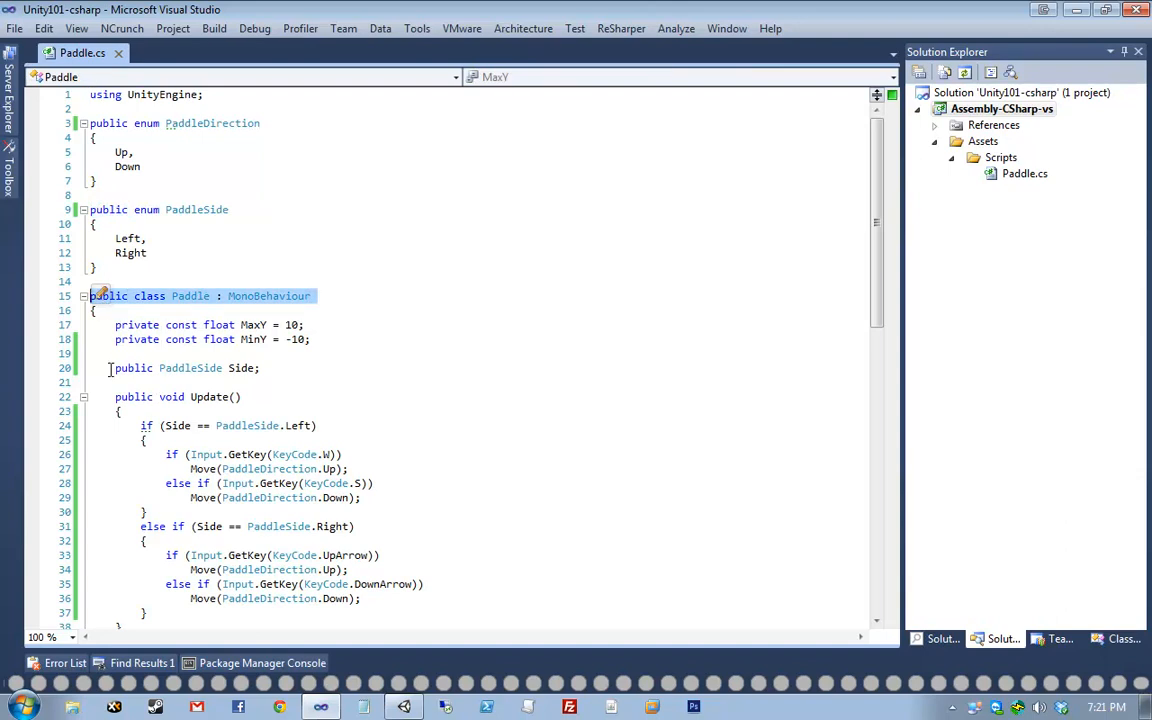
{"action": "left_click_drag", "start_coordinate": [115, 368], "coordinate": [296, 369]}
{"action": "left_click_drag", "start_coordinate": [93, 297], "coordinate": [236, 300]}
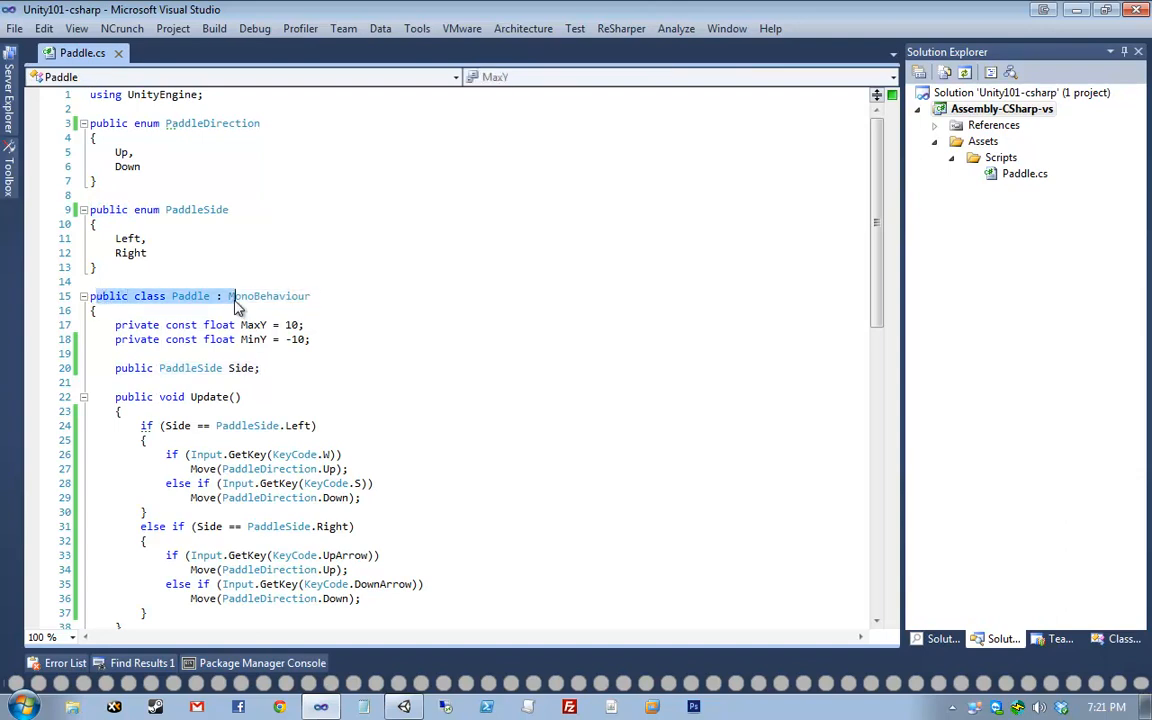
{"action": "left_click", "coordinate": [236, 300]}
{"action": "left_click", "coordinate": [191, 366]}
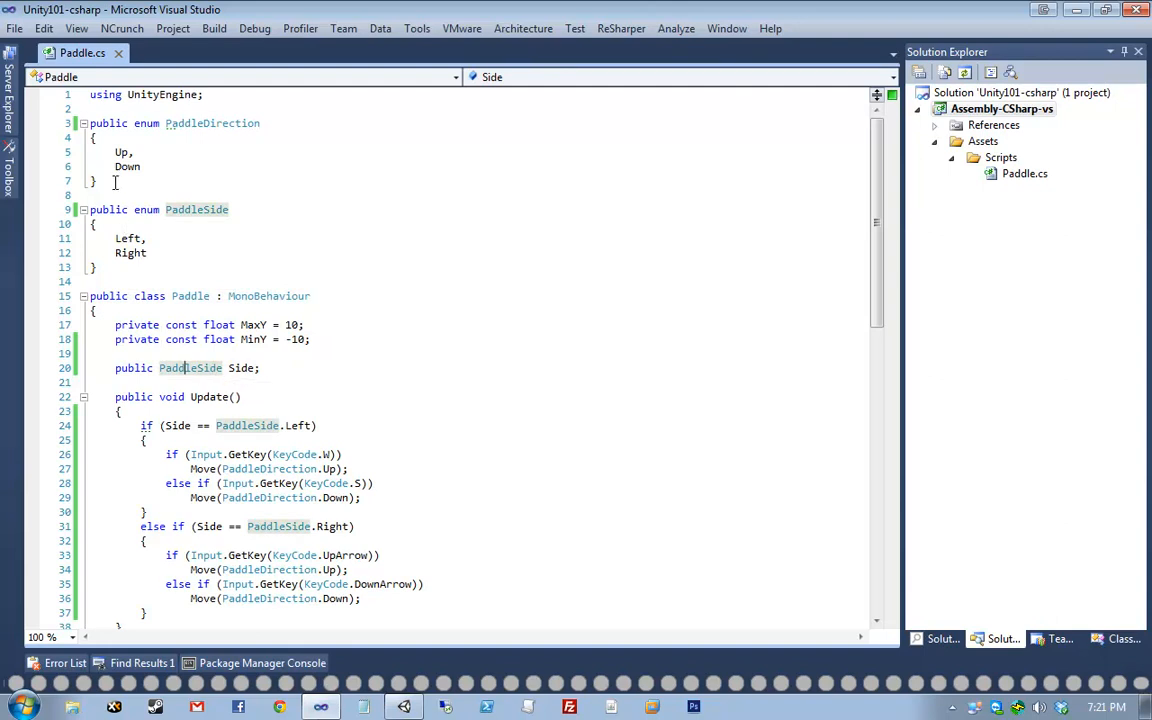
{"action": "left_click_drag", "start_coordinate": [136, 214], "coordinate": [91, 211]}
{"action": "left_click_drag", "start_coordinate": [136, 126], "coordinate": [90, 124]}
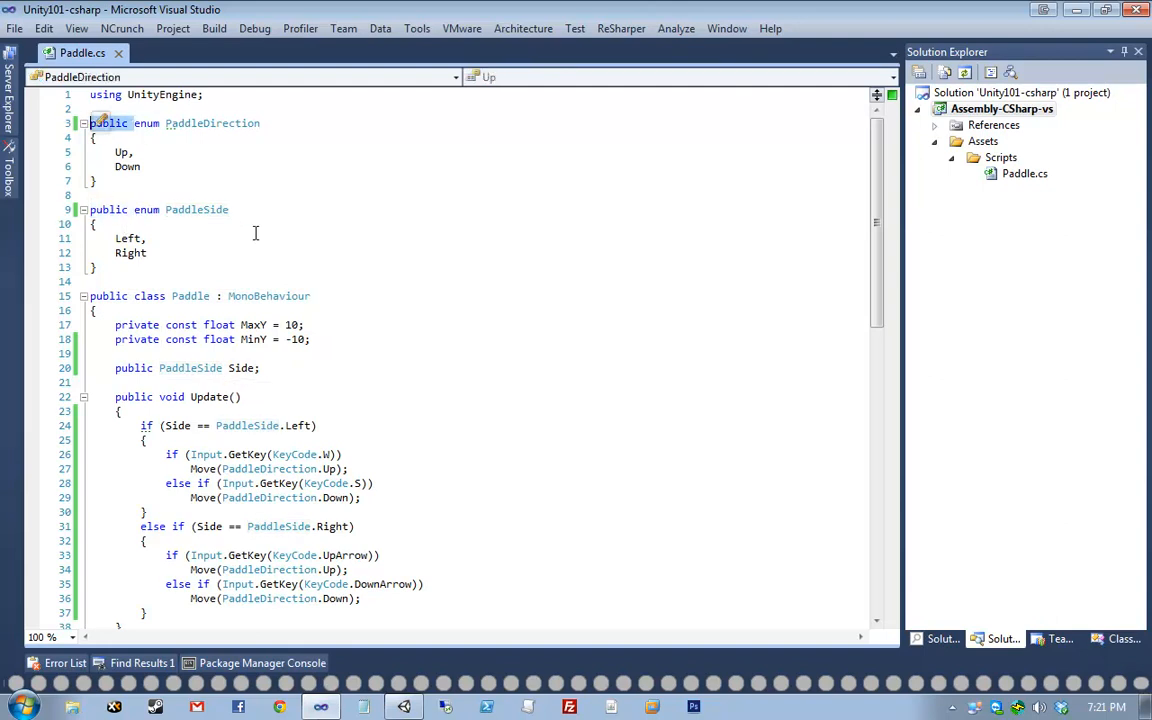
- Delete the comma after Left on line 11 and save Paddle.cs
{"action": "left_click", "coordinate": [255, 234]}
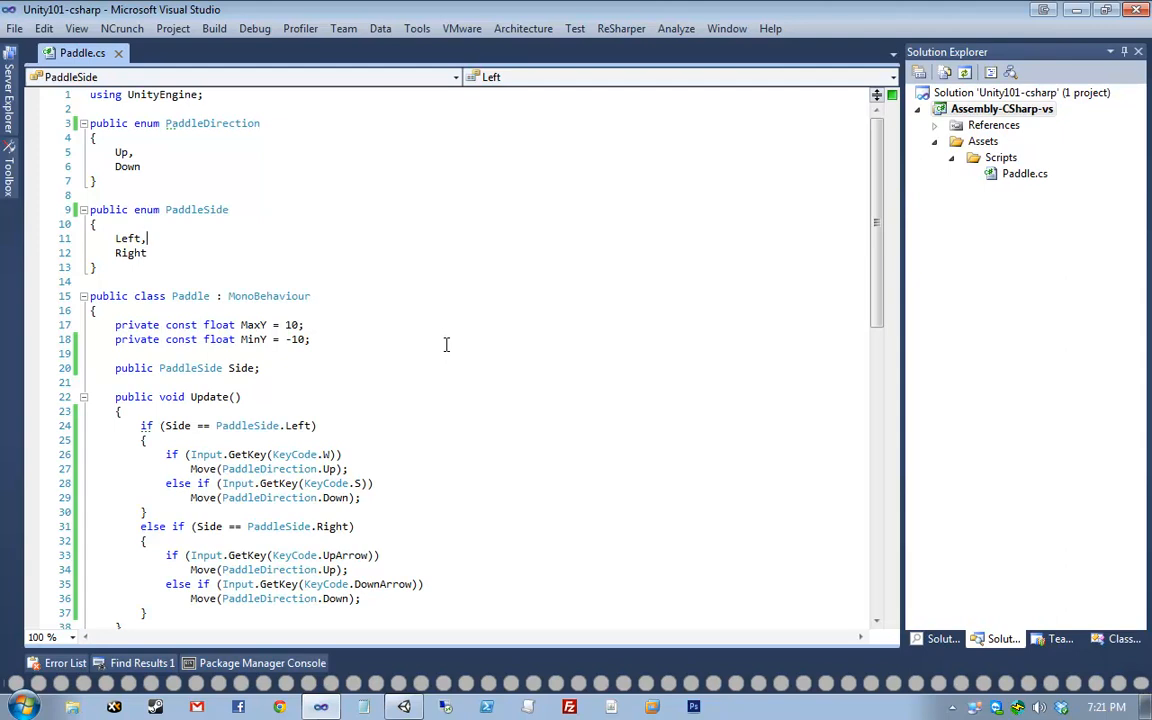
{"action": "key", "text": "BackSpace"}
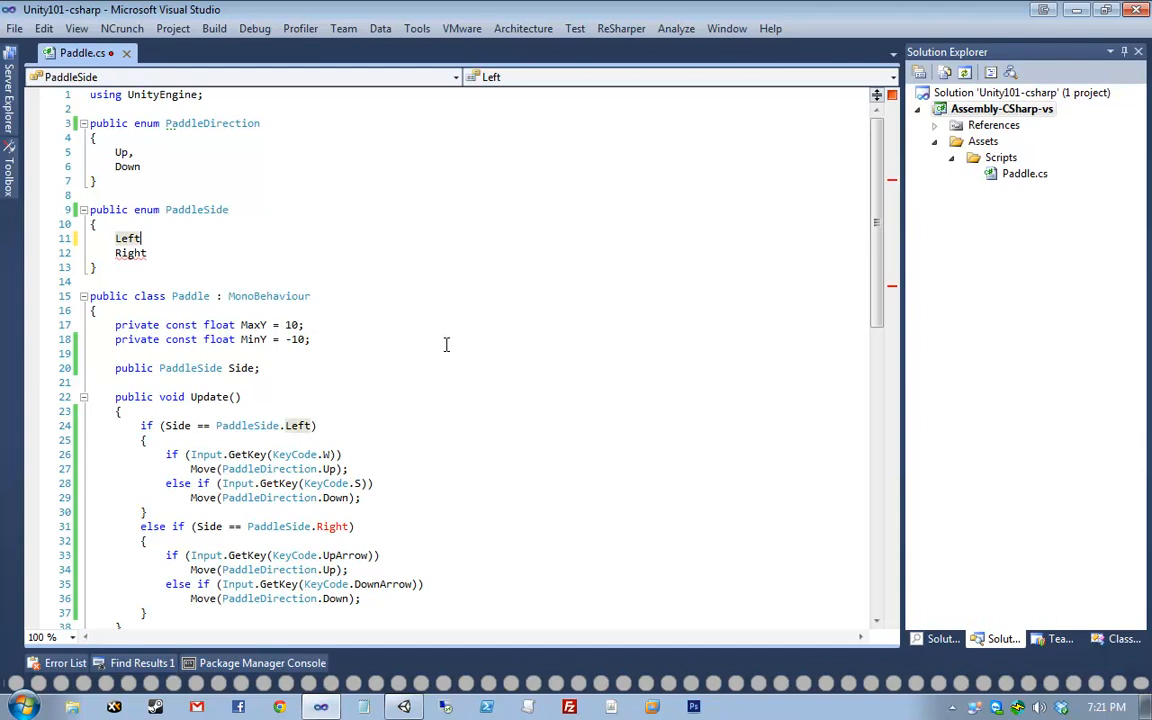
{"action": "key", "text": "ctrl+s"}
- Back in Unity, deselect the Right Paddle and check the status-bar parsing error
{"action": "left_click", "coordinate": [383, 660]}
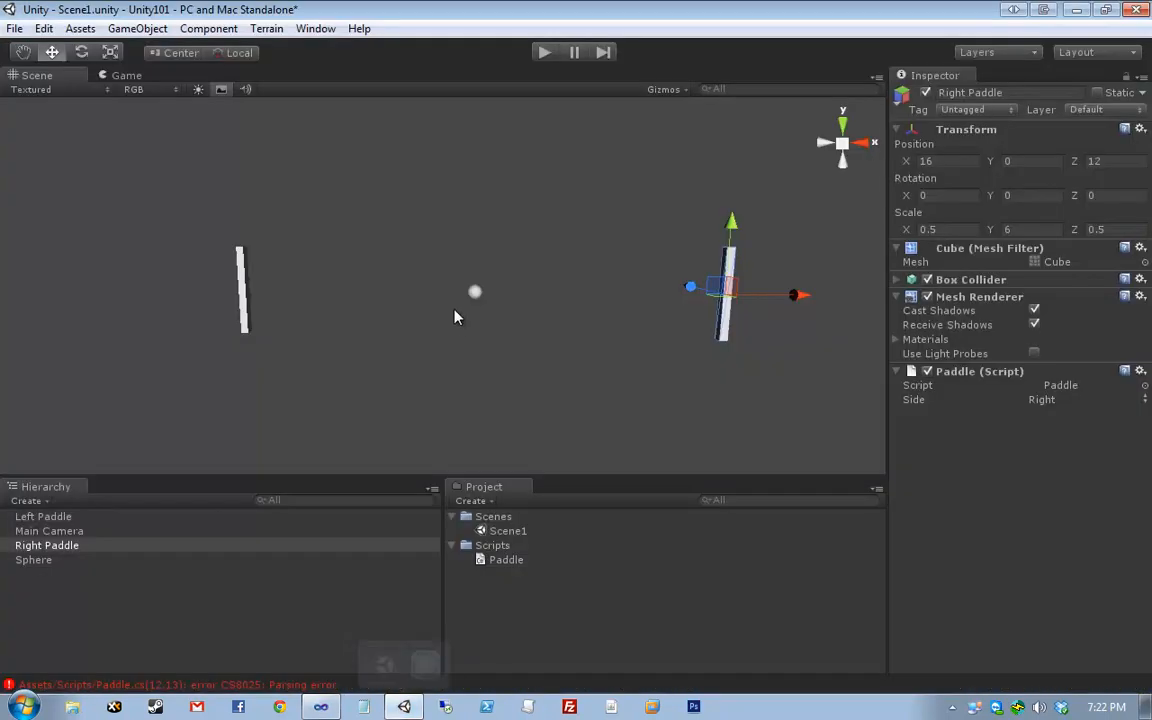
{"action": "left_click", "coordinate": [455, 317]}
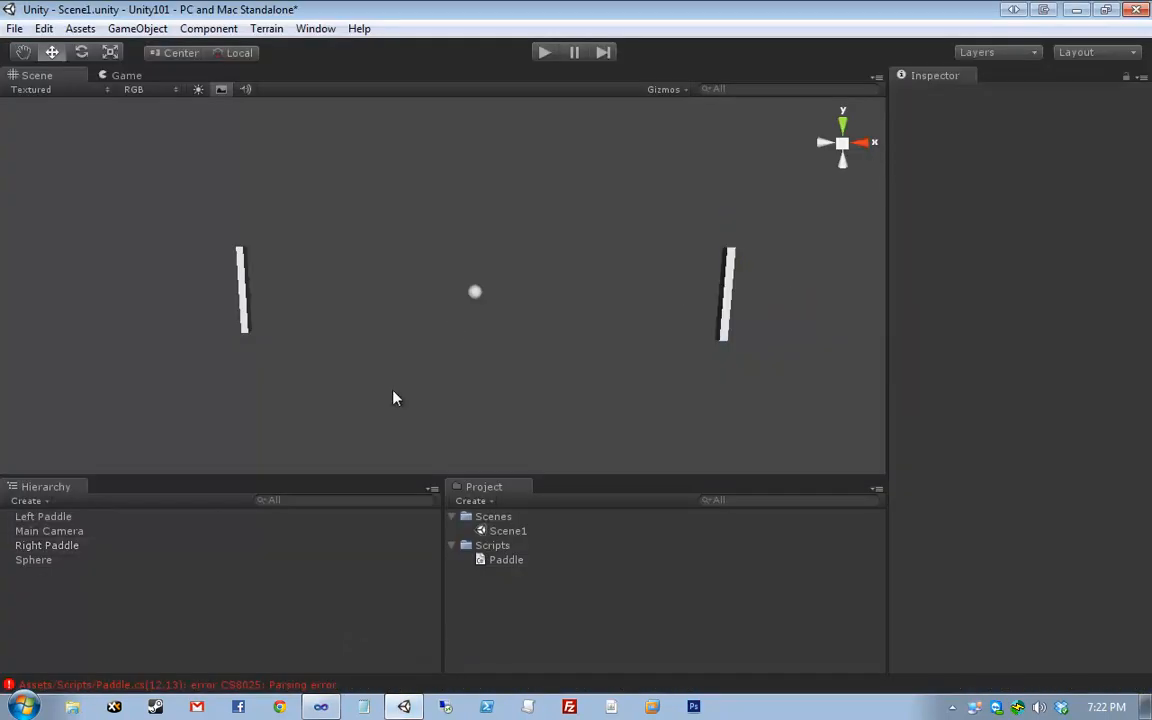
{"action": "left_click", "coordinate": [197, 685]}
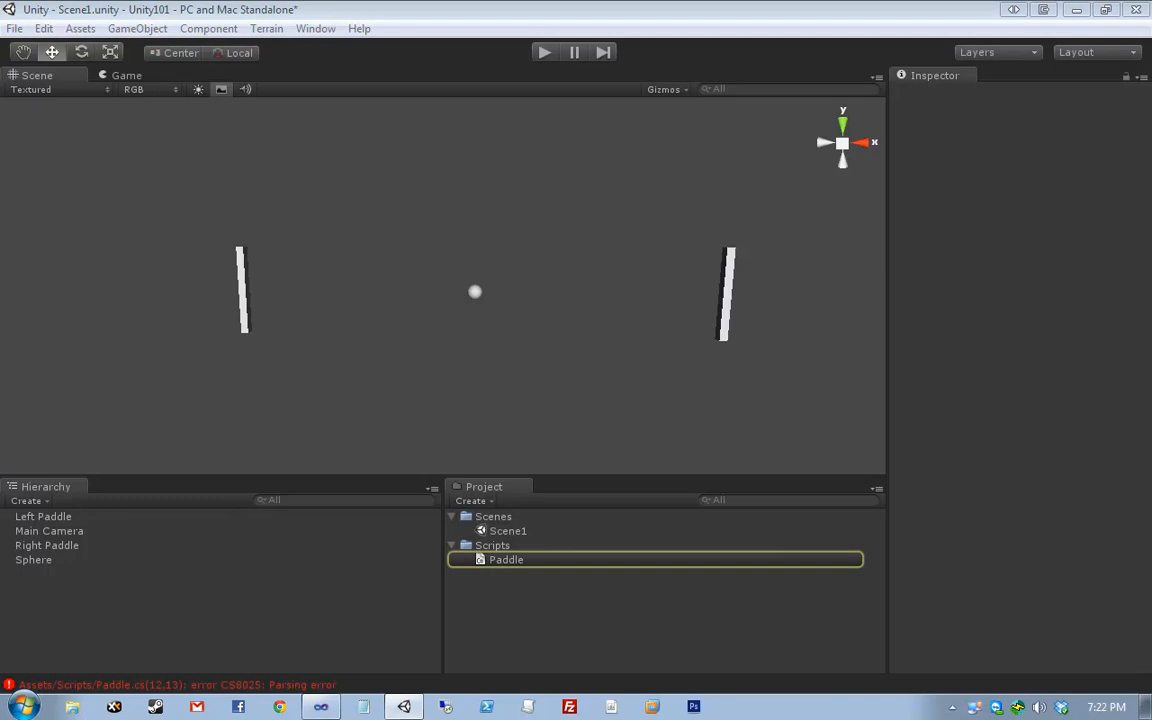
- Dock the Console beside the Inspector and open the CS8025 error at Paddle.cs line 12
{"action": "left_click_drag", "start_coordinate": [1151, 160], "coordinate": [934, 154]}
{"action": "left_click_drag", "start_coordinate": [725, 152], "coordinate": [925, 76]}
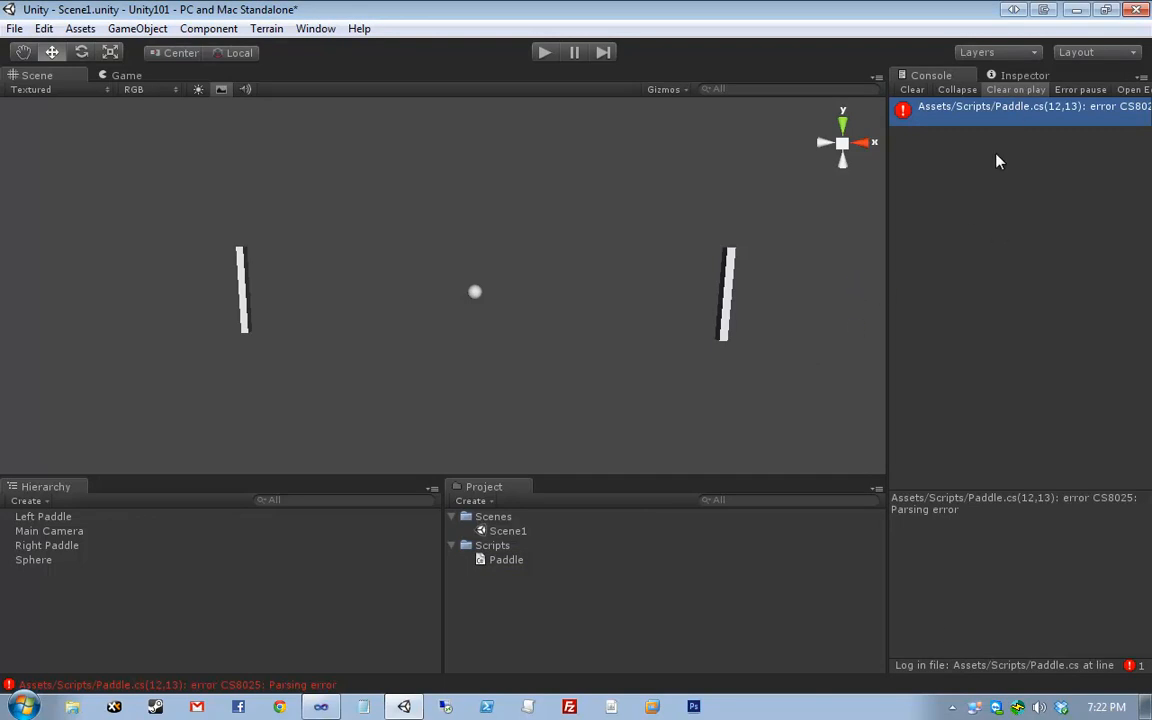
{"action": "left_click", "coordinate": [969, 510]}
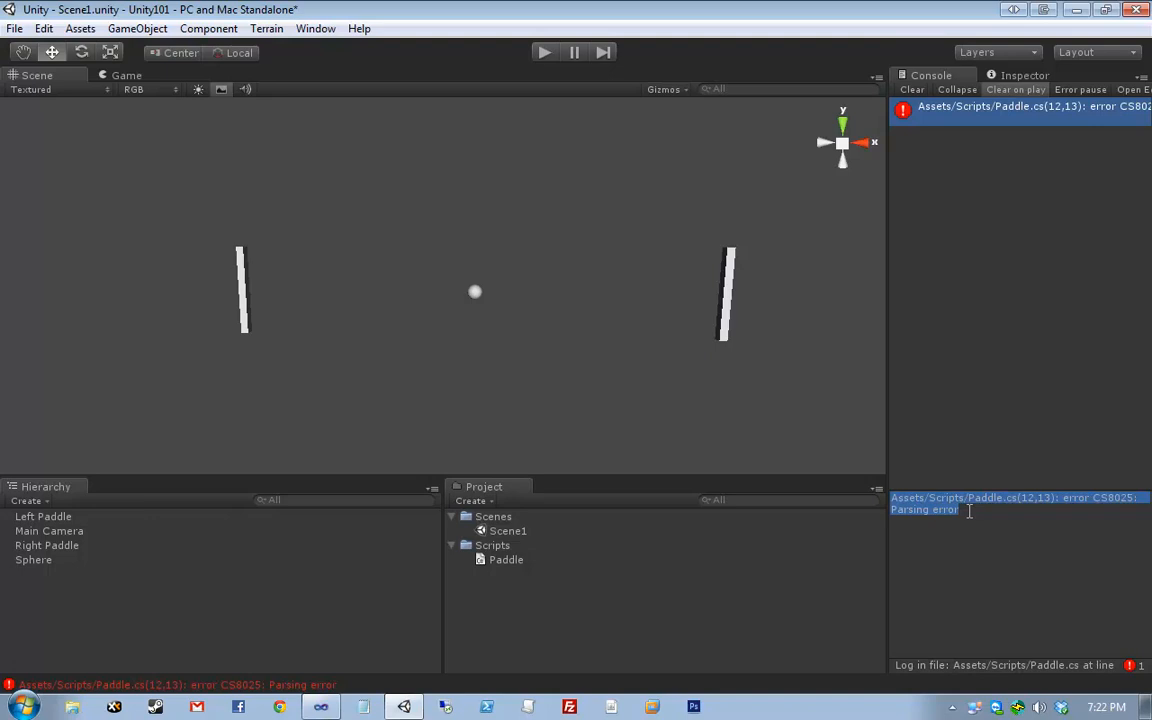
{"action": "double_click", "coordinate": [980, 107]}
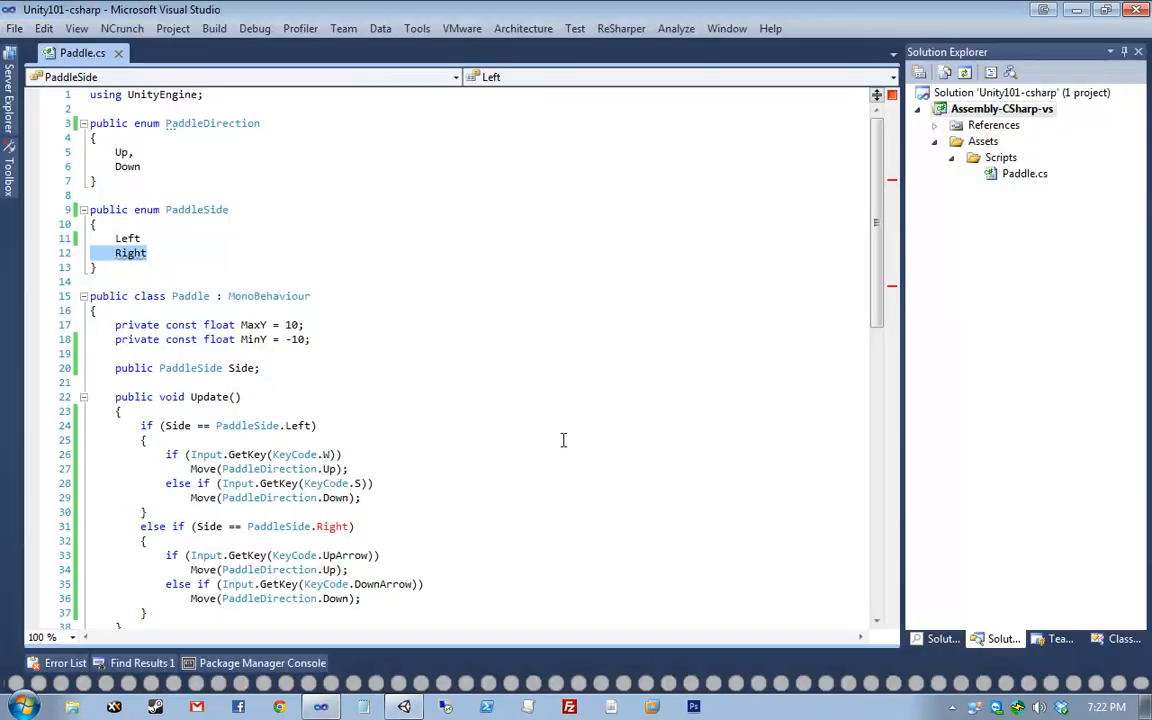
- Add the missing comma after Left in the PaddleSide enum, then review line 50's new Vector3 position assignment
{"action": "left_click", "coordinate": [211, 239]}
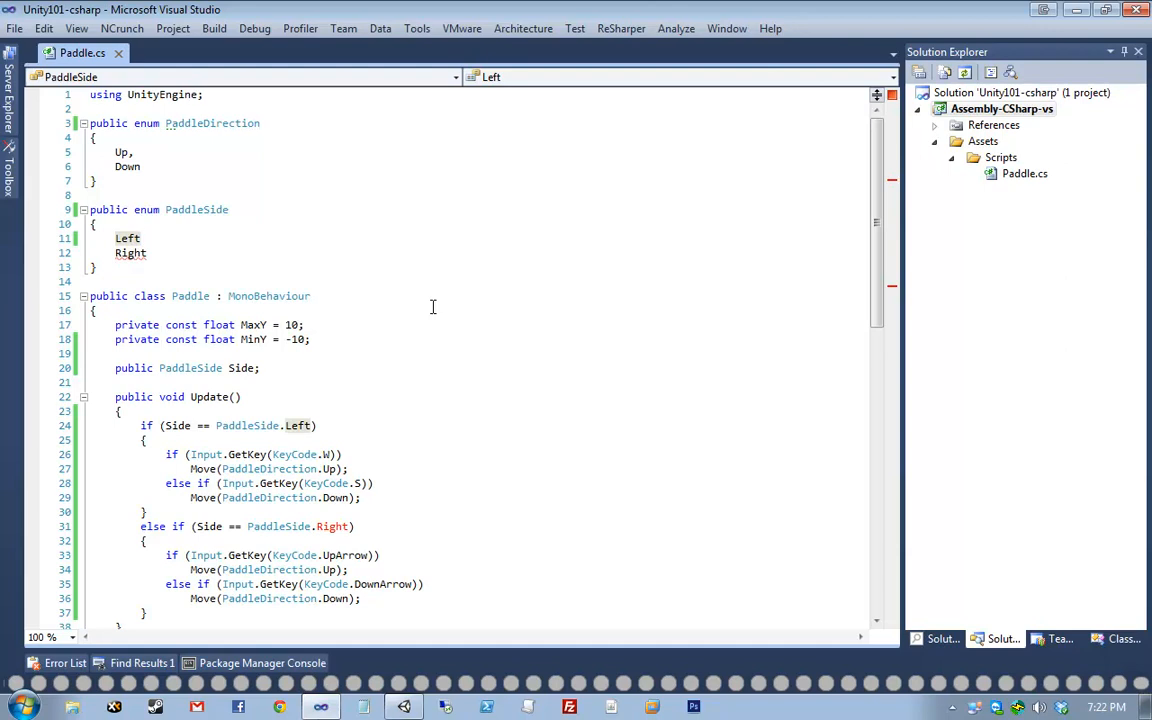
{"action": "type", "text": ","}
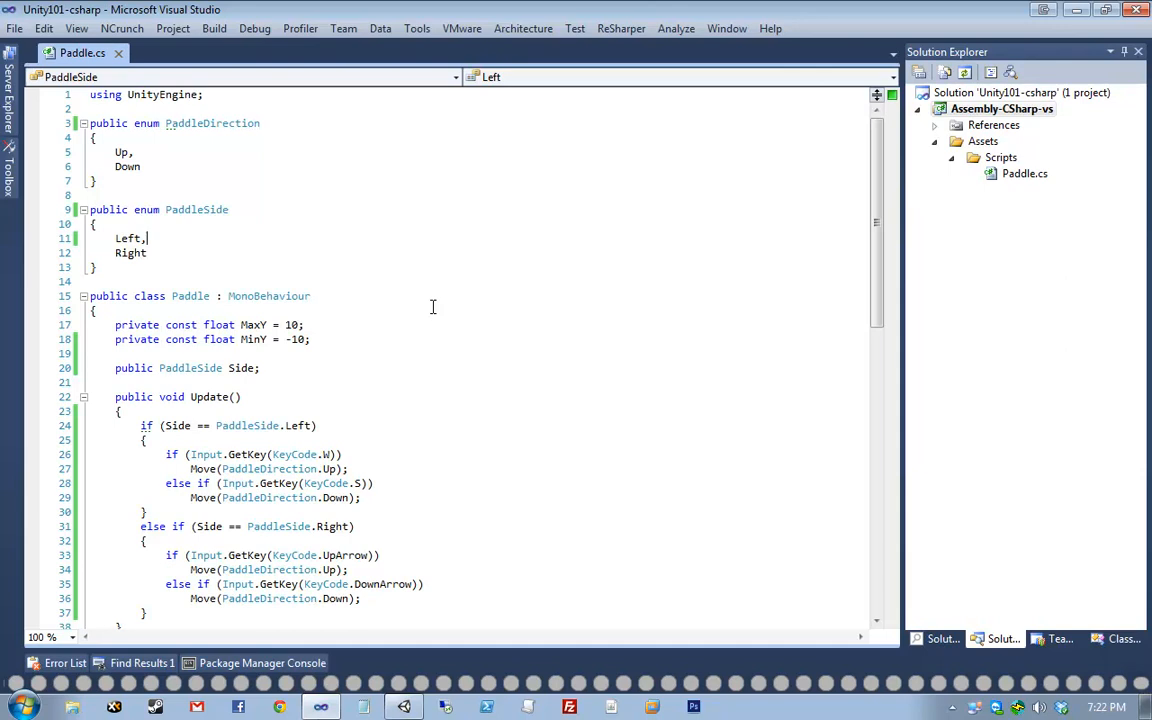
{"action": "scroll", "coordinate": [405, 432], "scroll_direction": "down", "scroll_amount": 7}
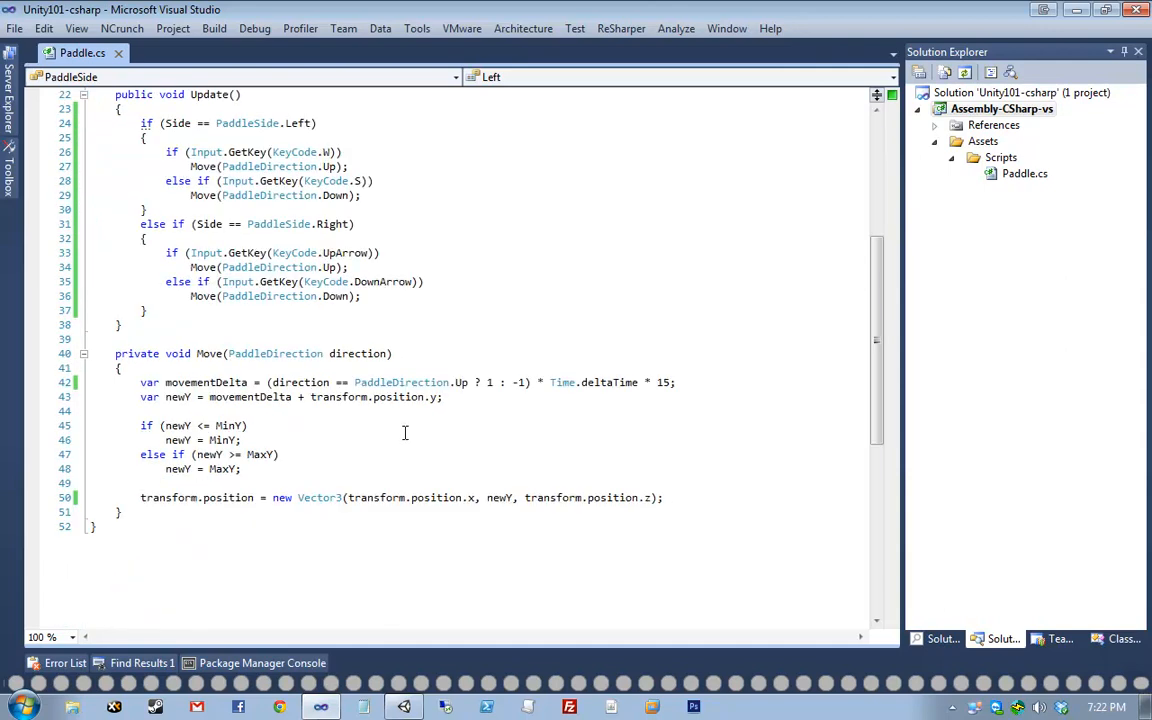
{"action": "scroll", "coordinate": [405, 432], "scroll_direction": "down", "scroll_amount": 3}
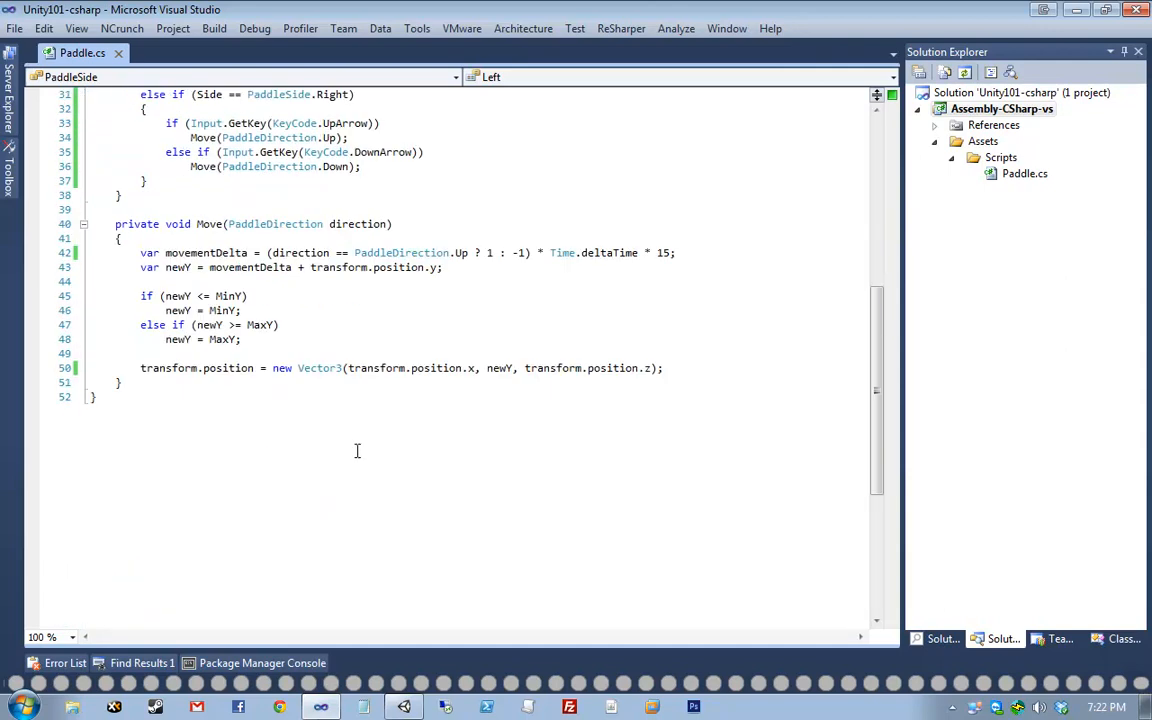
{"action": "left_click_drag", "start_coordinate": [348, 368], "coordinate": [483, 370]}
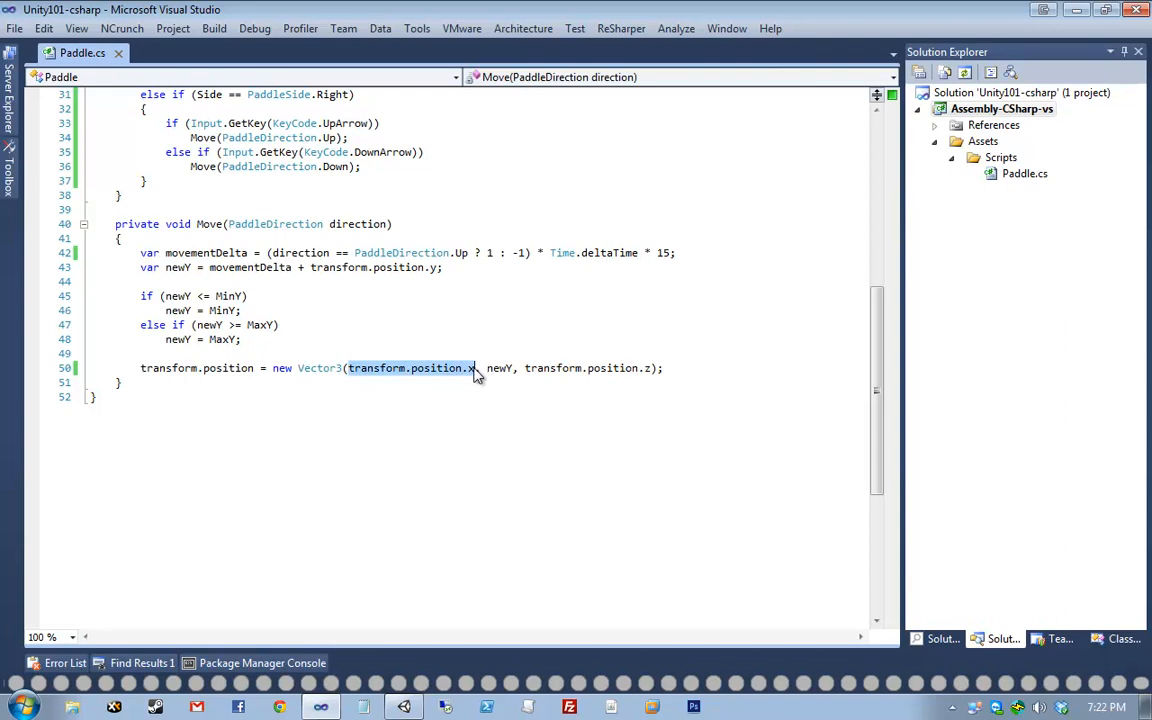
{"action": "left_click", "coordinate": [470, 369]}
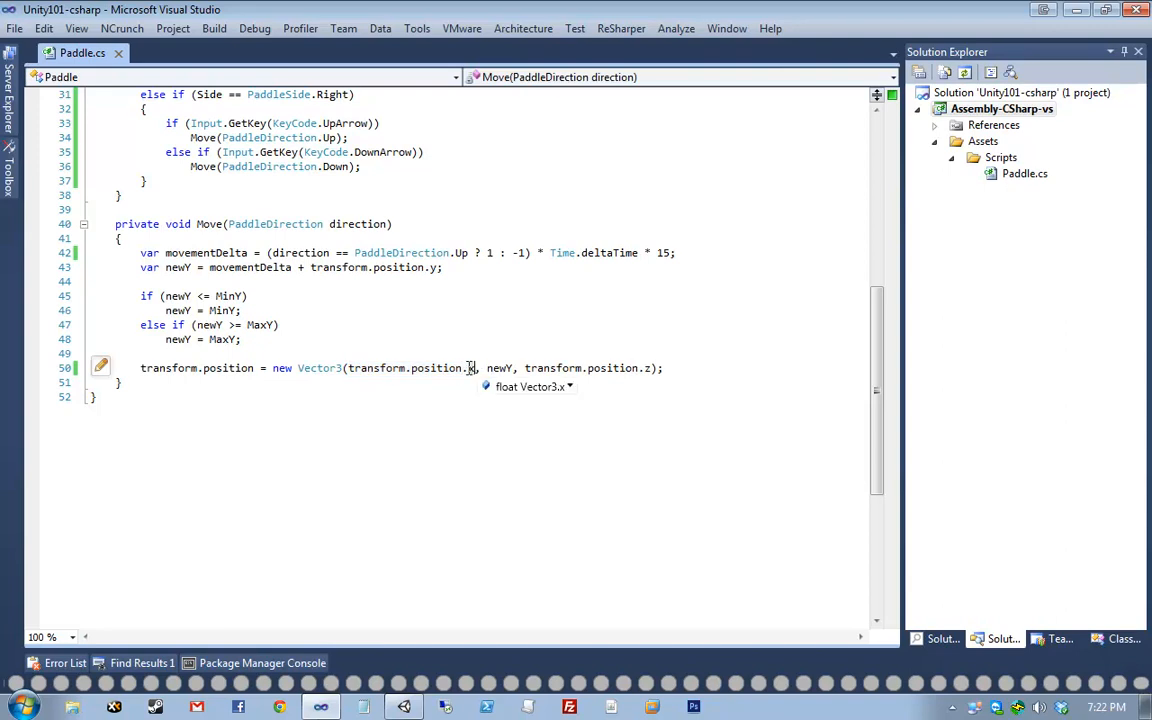
{"action": "left_click_drag", "start_coordinate": [172, 368], "coordinate": [740, 362]}
{"action": "left_click", "coordinate": [740, 362]}
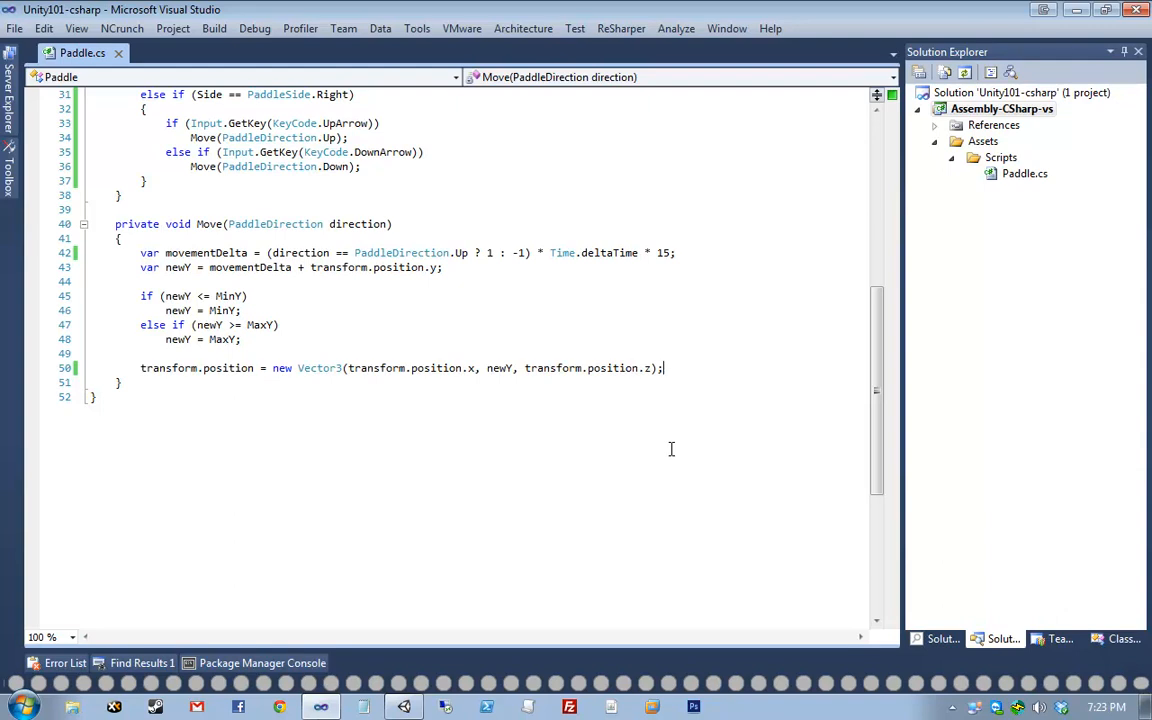
{"action": "scroll", "coordinate": [341, 160], "scroll_direction": "up", "scroll_amount": 5}
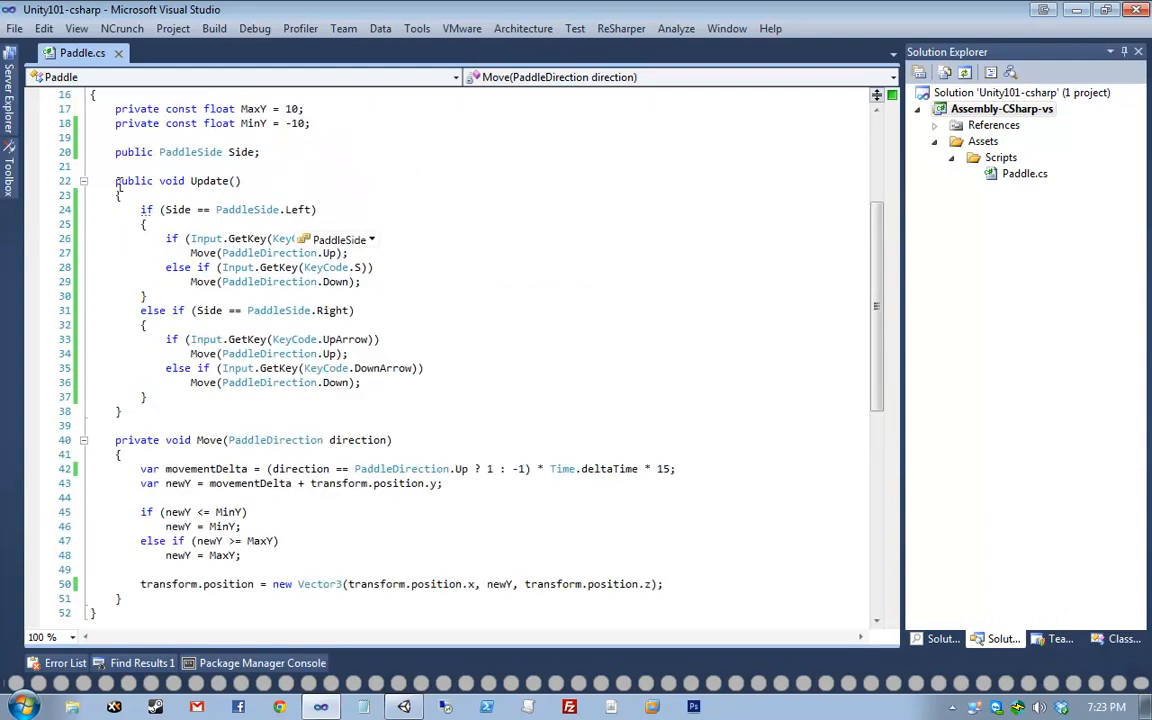
{"action": "left_click", "coordinate": [337, 182]}
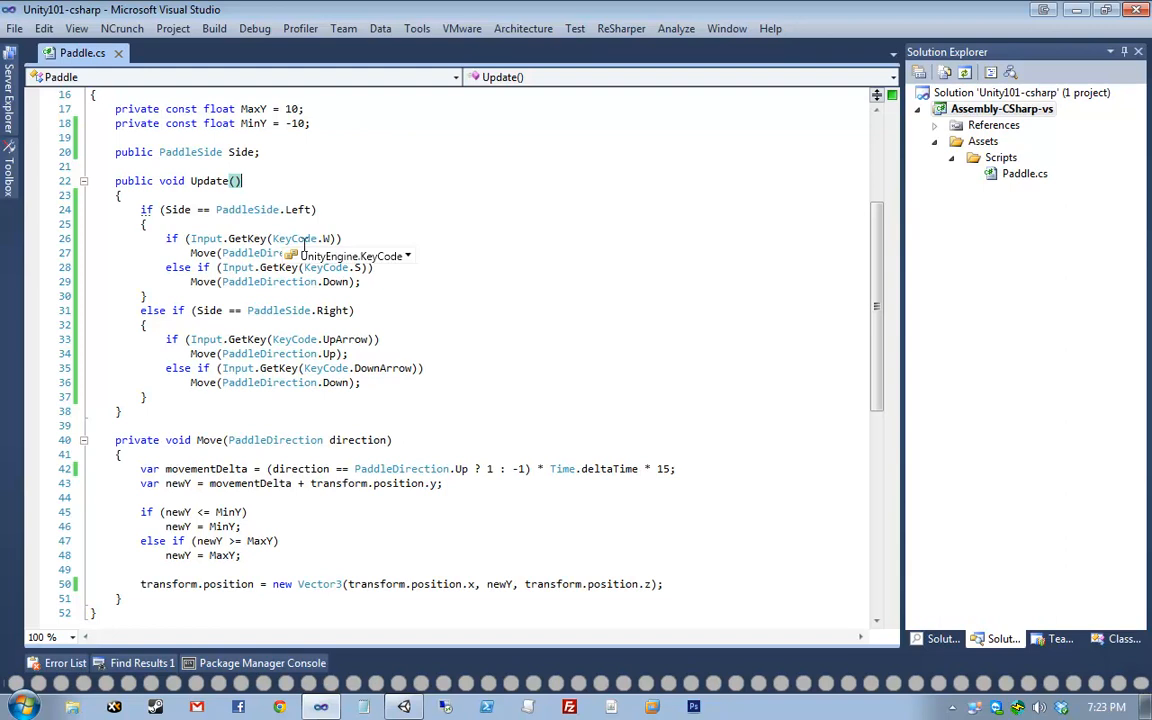
{"action": "key", "text": "Down"}
{"action": "key", "text": "Down"}
{"action": "key", "text": "Down"}
{"action": "scroll", "coordinate": [310, 231], "scroll_direction": "up", "scroll_amount": 5}
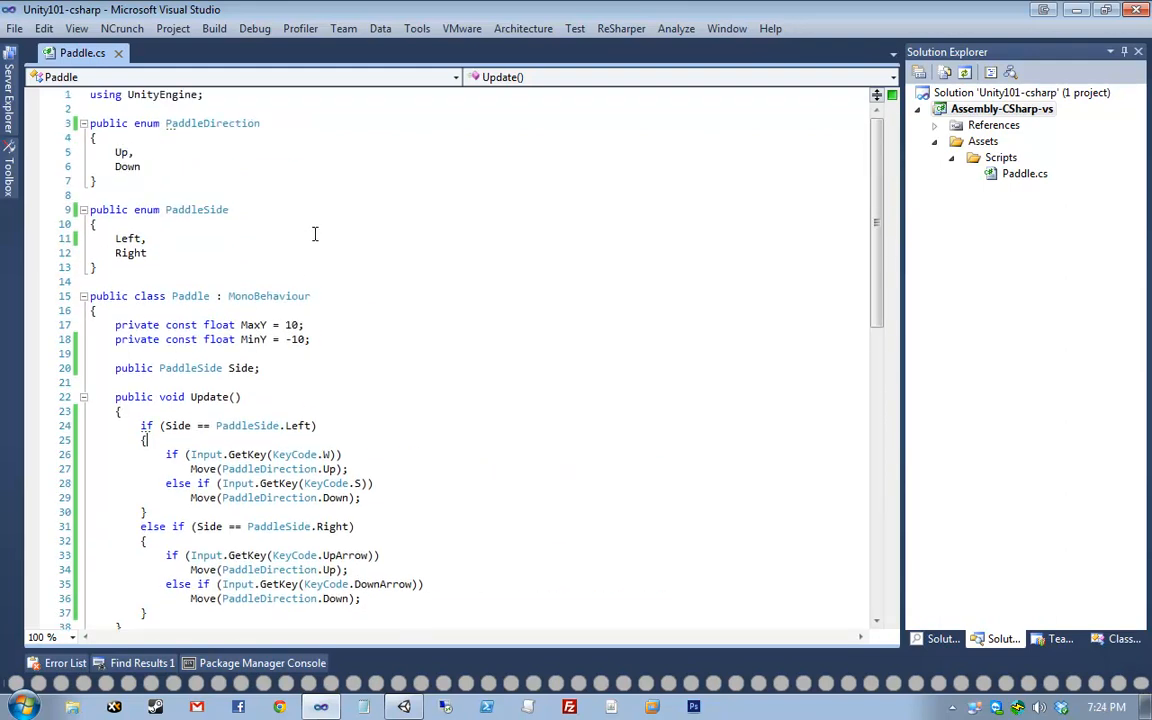
{"action": "double_click", "coordinate": [105, 209]}
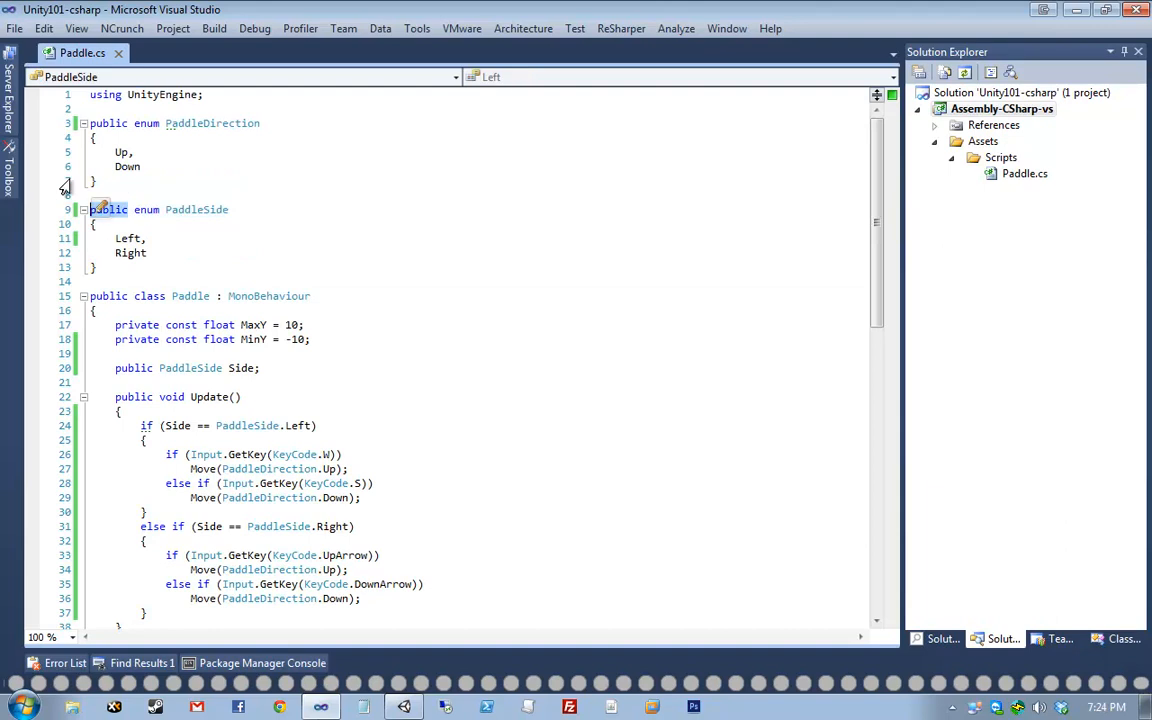
{"action": "double_click", "coordinate": [124, 123]}
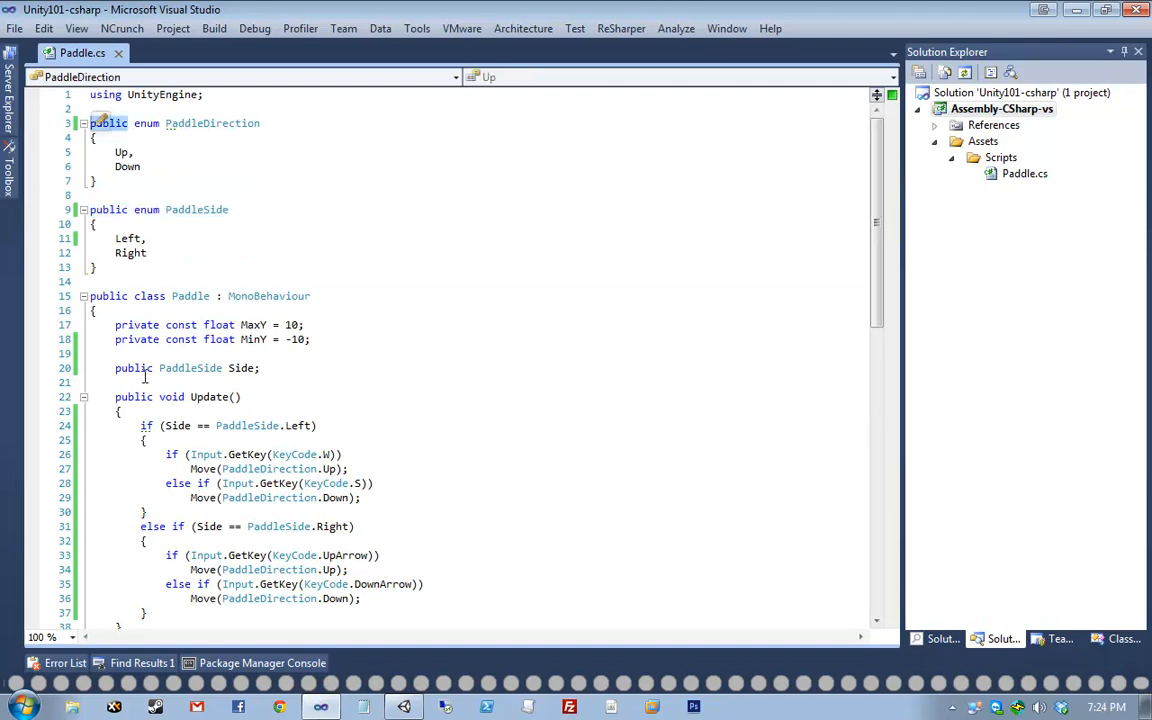
{"action": "left_click_drag", "start_coordinate": [114, 368], "coordinate": [290, 366]}
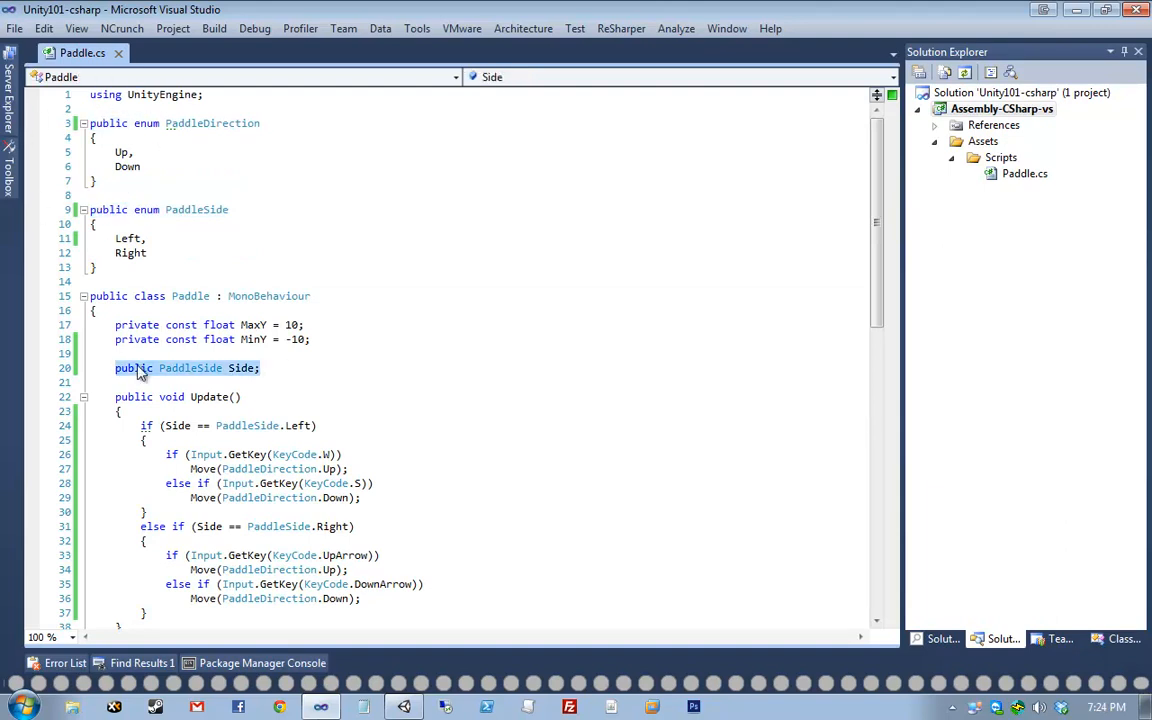
{"action": "double_click", "coordinate": [98, 298]}
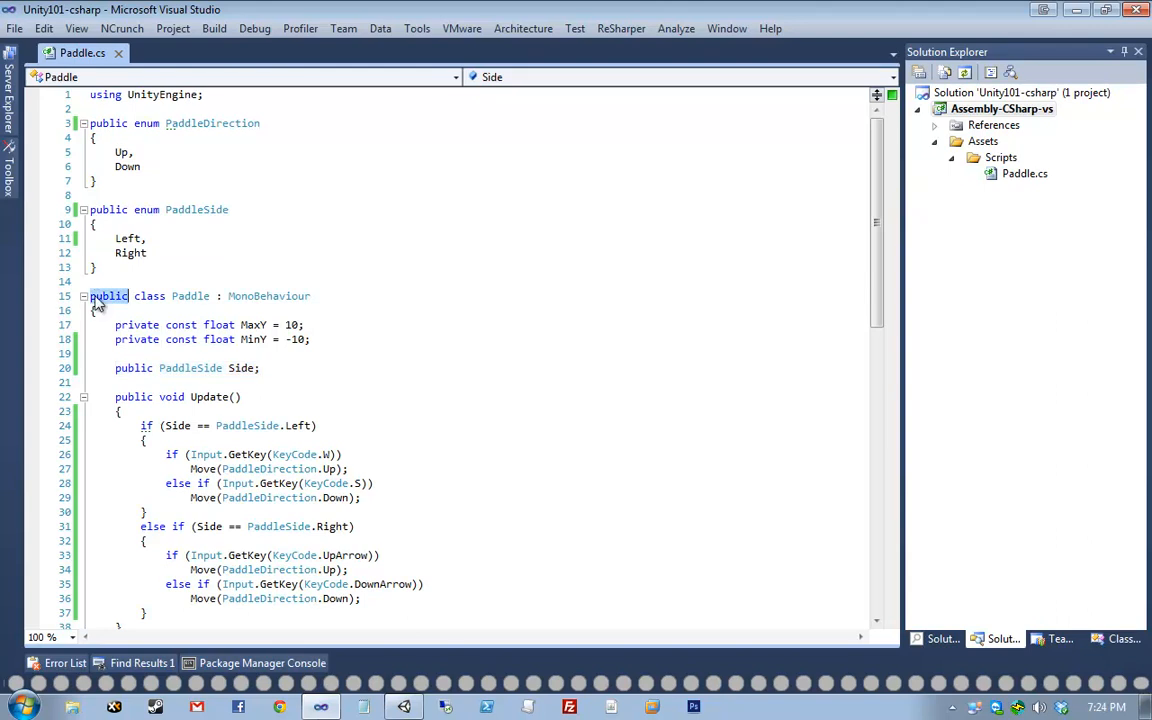
{"action": "left_click_drag", "start_coordinate": [97, 298], "coordinate": [142, 298]}
{"action": "left_click_drag", "start_coordinate": [123, 365], "coordinate": [286, 364]}
{"action": "left_click", "coordinate": [286, 364]}
{"action": "key", "text": "Home"}
{"action": "key", "text": "shift+Down"}
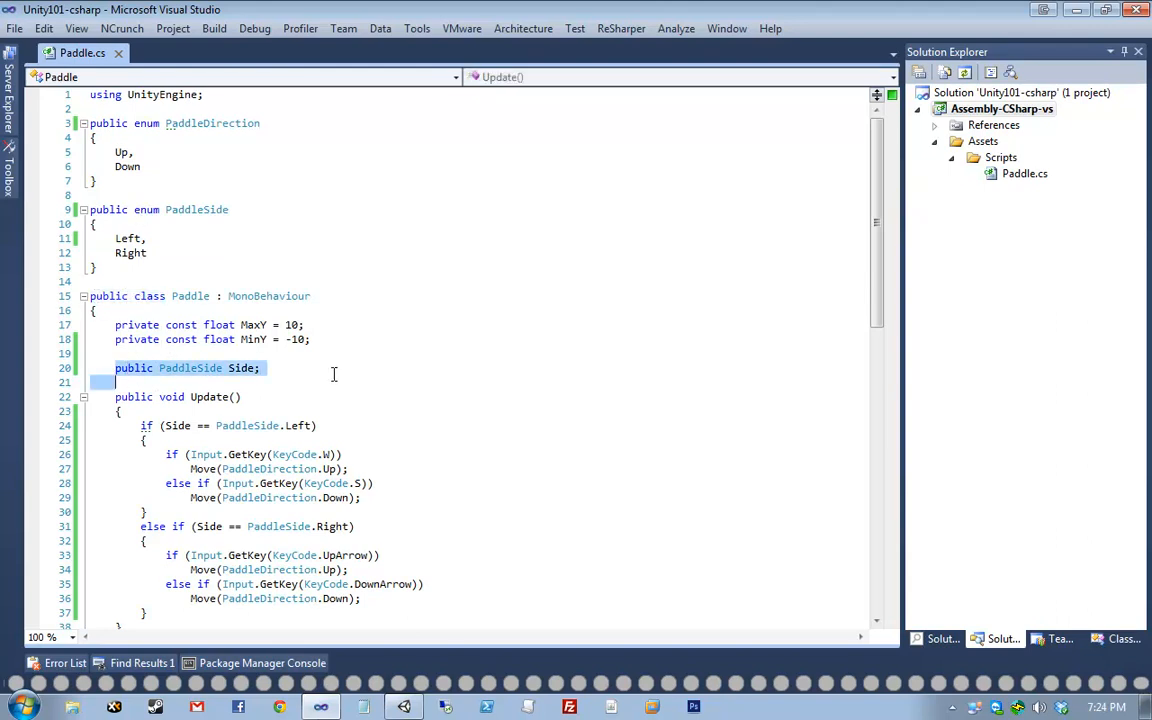
{"action": "key", "text": "shift+Left"}
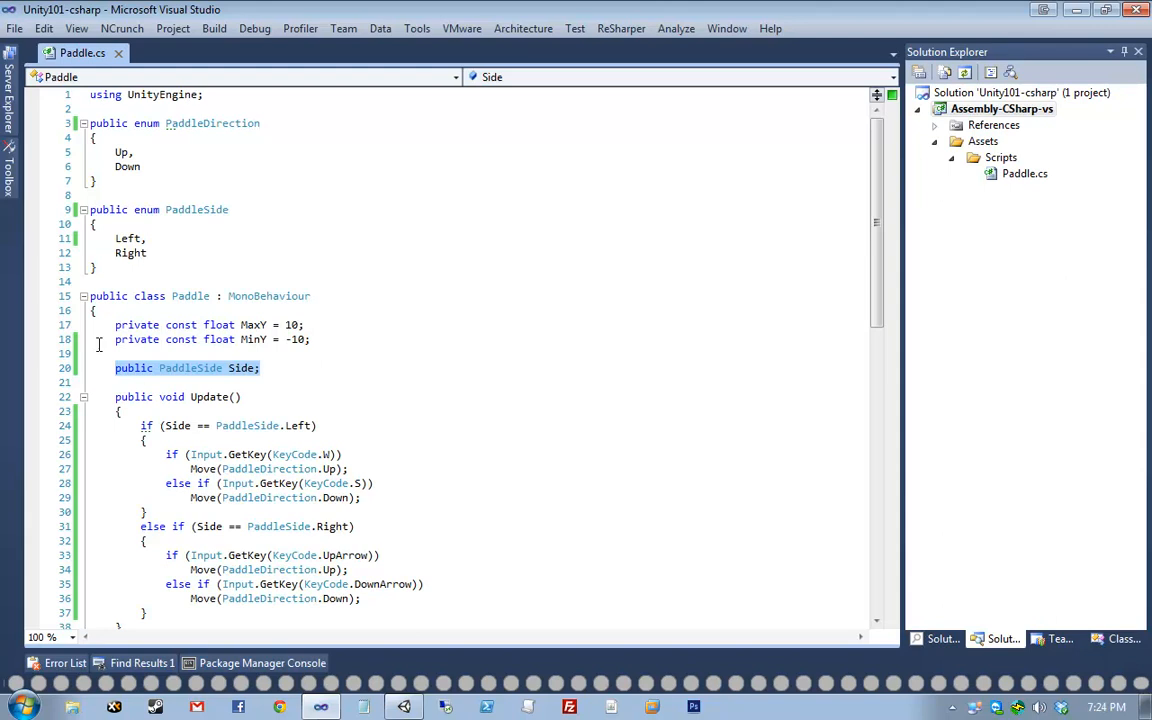
{"action": "left_click_drag", "start_coordinate": [92, 297], "coordinate": [141, 298]}
{"action": "left_click", "coordinate": [173, 368]}
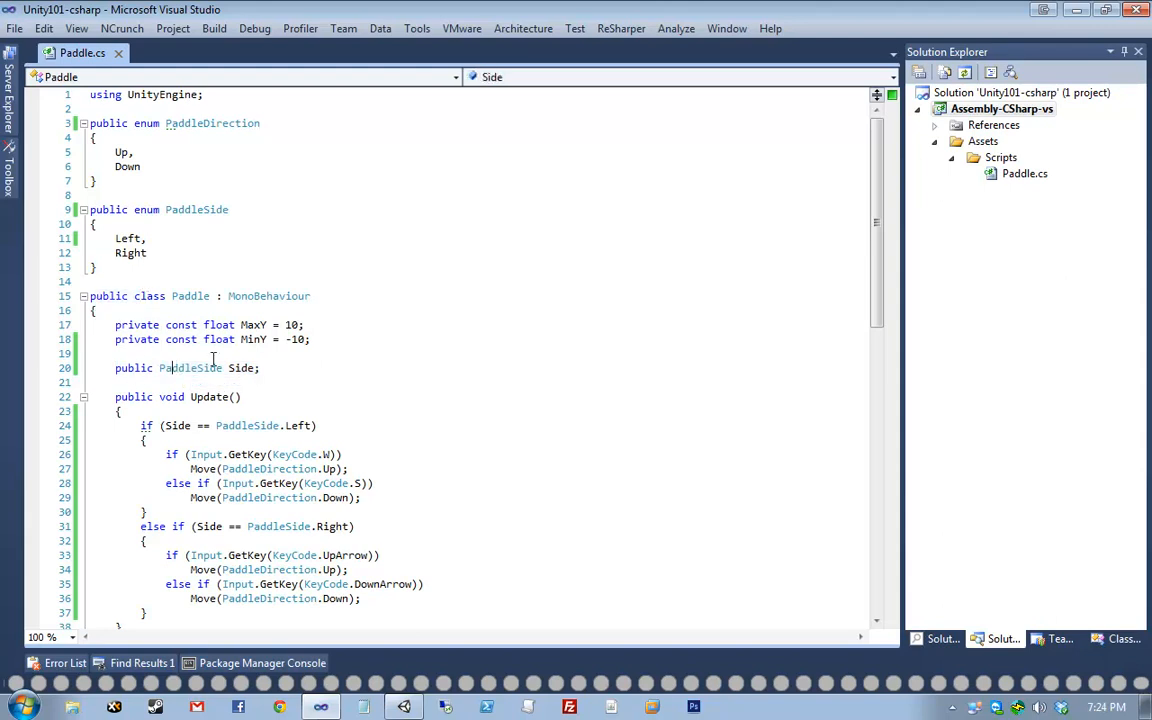
{"action": "left_click", "coordinate": [110, 197]}
{"action": "left_click", "coordinate": [110, 206]}
{"action": "left_click_drag", "start_coordinate": [135, 210], "coordinate": [68, 210]}
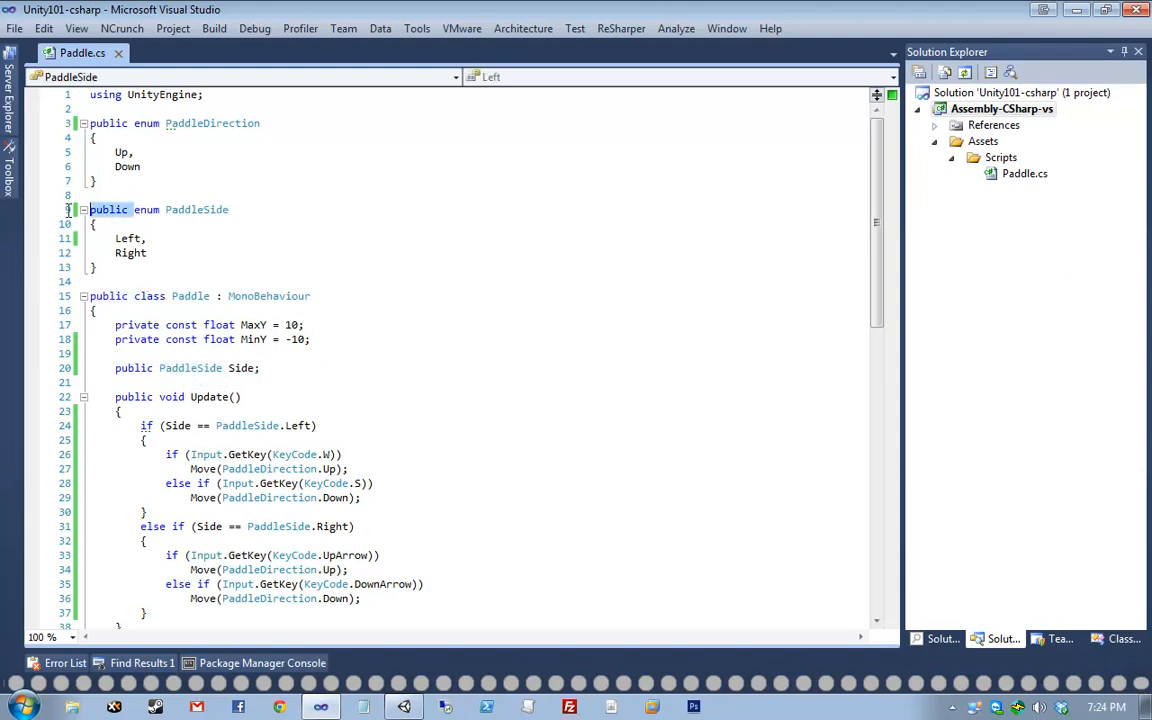
{"action": "key", "text": "Delete"}
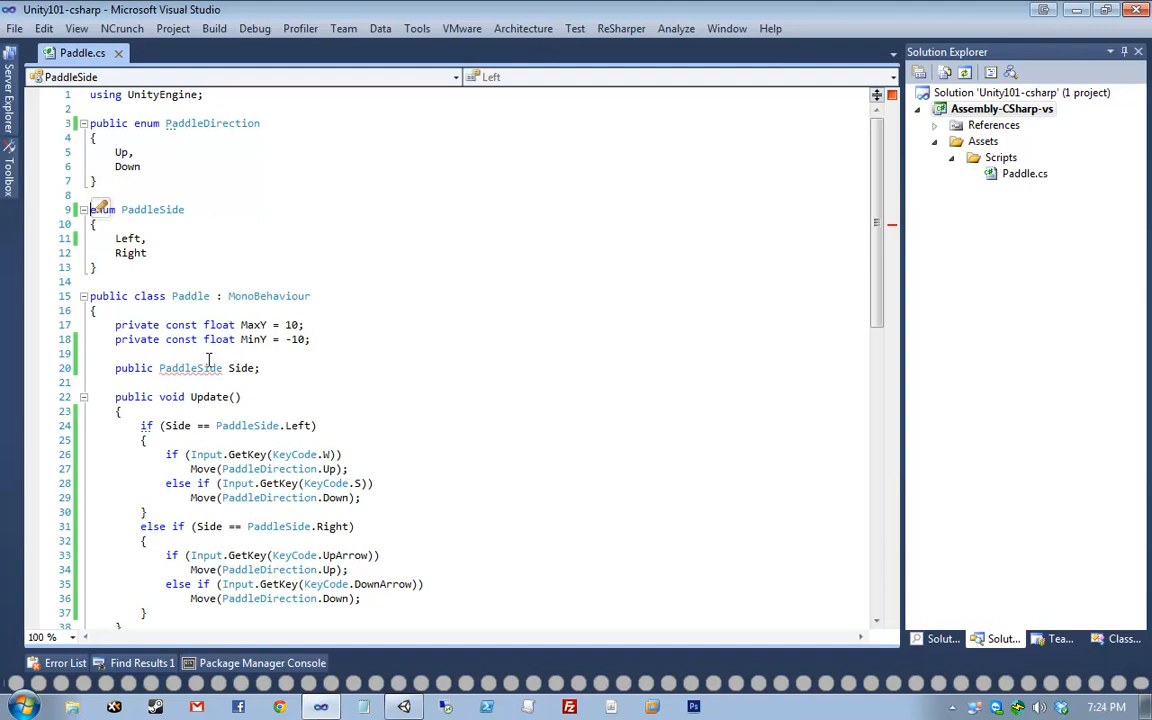
{"action": "mouse_move", "coordinate": [186, 370]}
{"action": "type", "text": "public"}
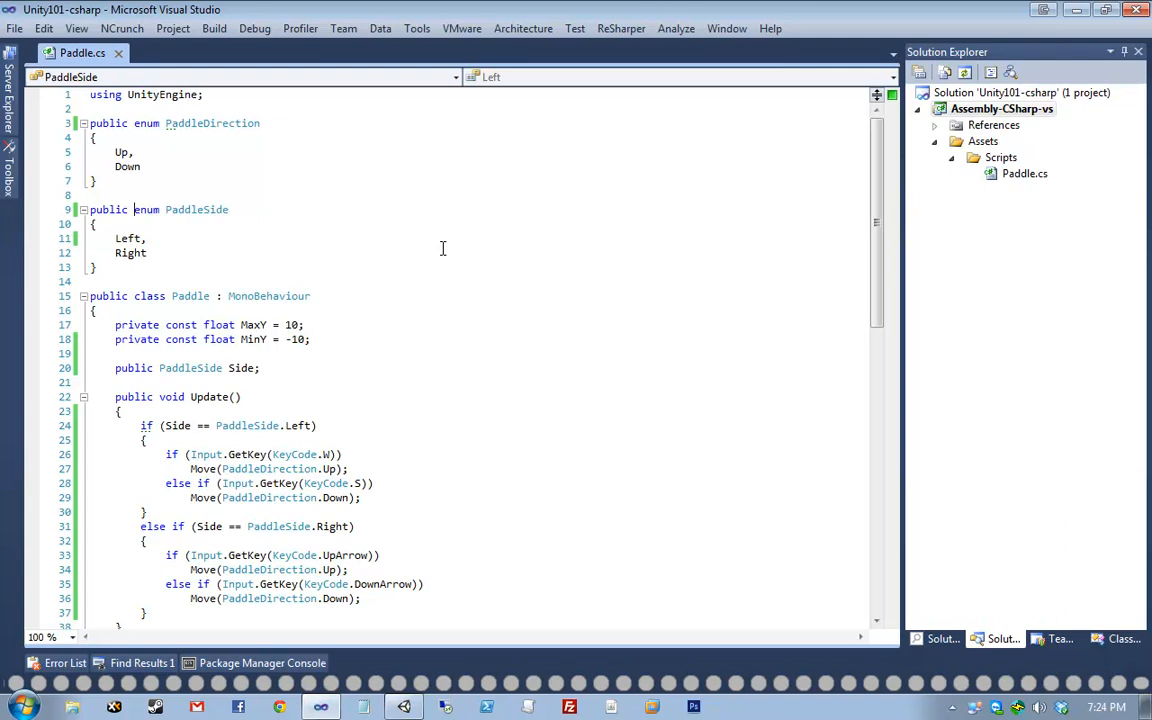
{"action": "scroll", "coordinate": [430, 252], "scroll_direction": "down", "scroll_amount": 10}
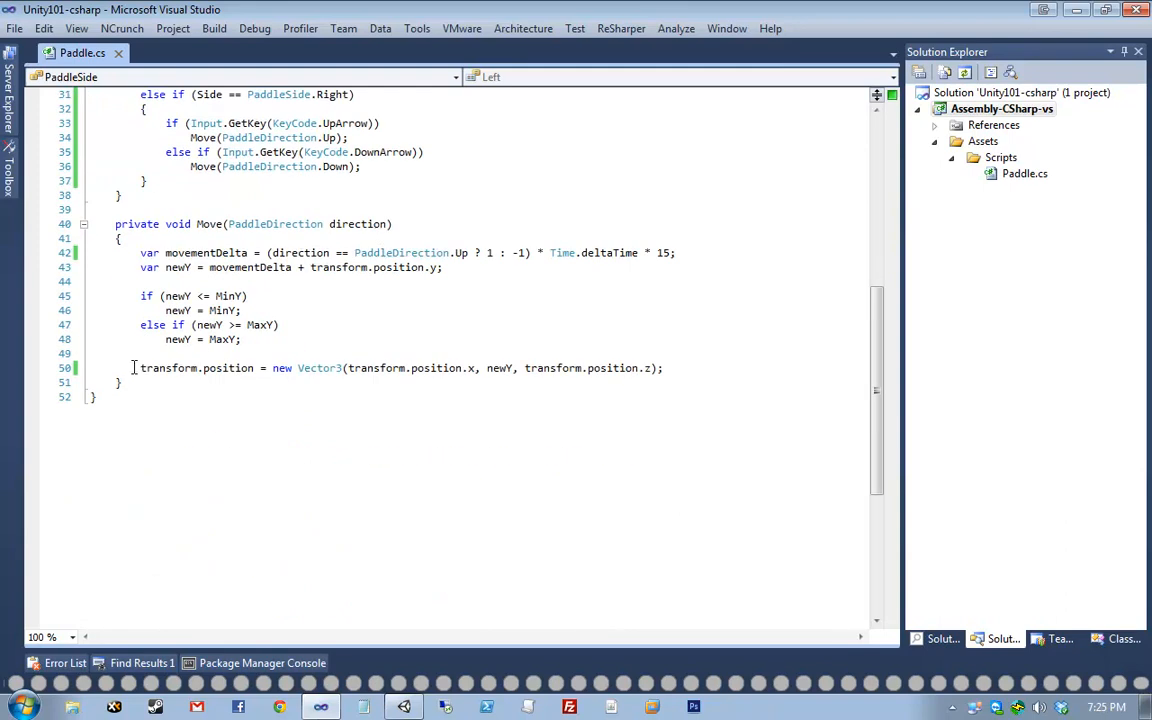
- Change transform to Transform on line 50 to show the error, then revert it to lowercase
{"action": "left_click", "coordinate": [141, 368]}
{"action": "key", "text": "Delete"}
{"action": "type", "text": "T"}
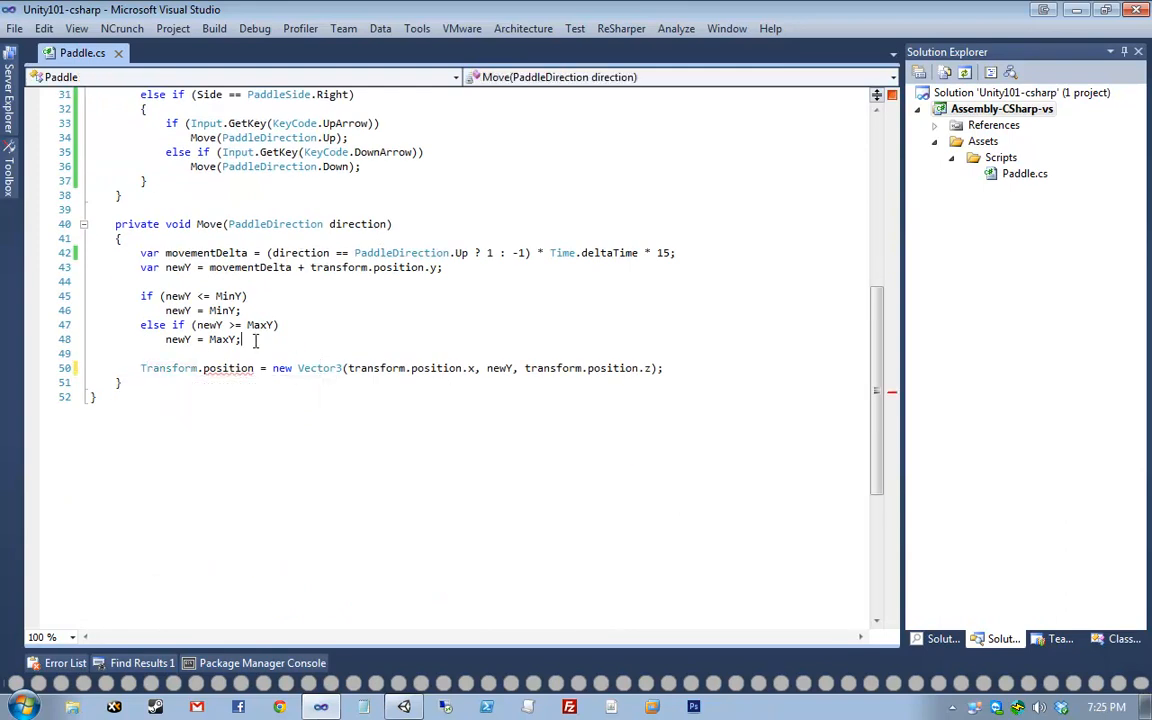
{"action": "key", "text": "Left"}
{"action": "mouse_move", "coordinate": [224, 372]}
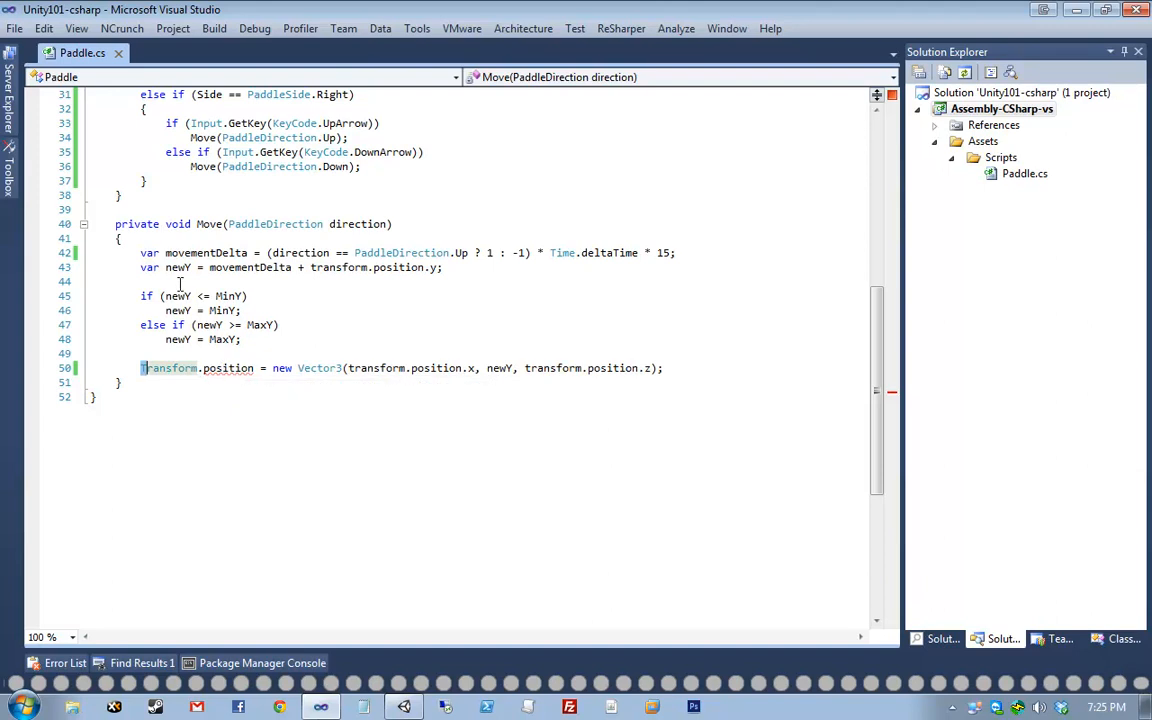
{"action": "key", "text": "Delete"}
{"action": "type", "text": "t"}
{"action": "key", "text": "Escape"}
- Repeat the Transform-to-transform demonstration on line 50, then save Paddle.cs
{"action": "left_click", "coordinate": [167, 382]}
{"action": "left_click", "coordinate": [135, 367]}
{"action": "key", "text": "Delete"}
{"action": "type", "text": "T"}
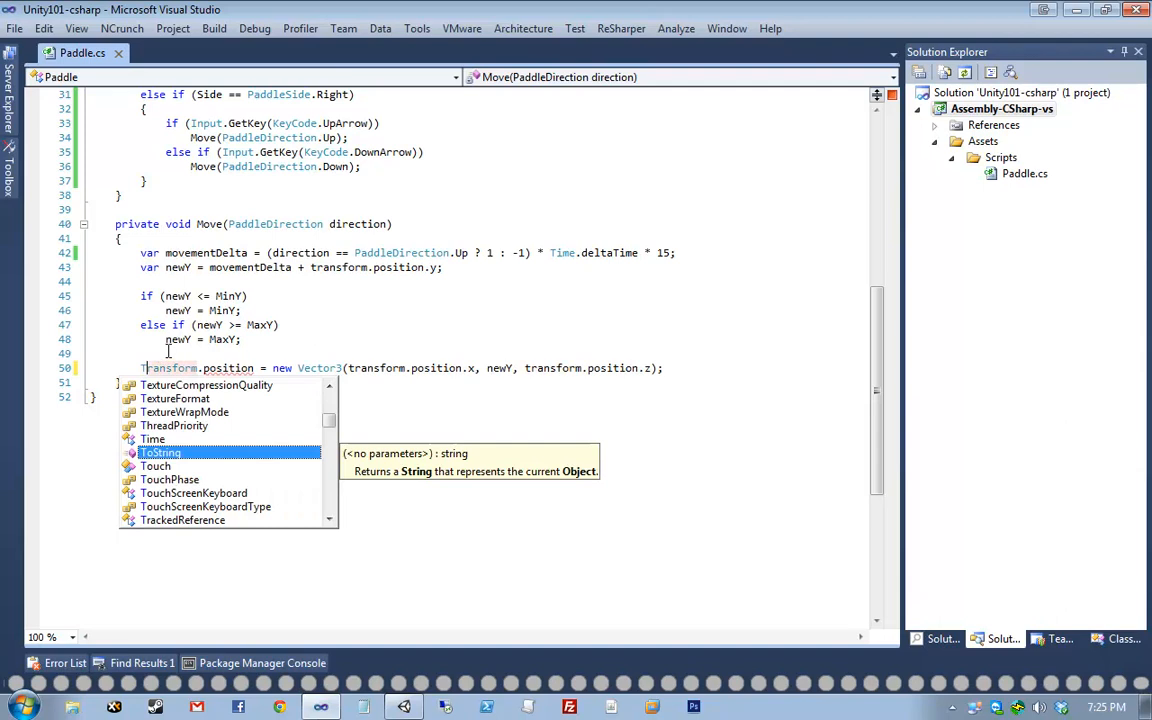
{"action": "key", "text": "Escape"}
{"action": "key", "text": "Up"}
{"action": "key", "text": "Down"}
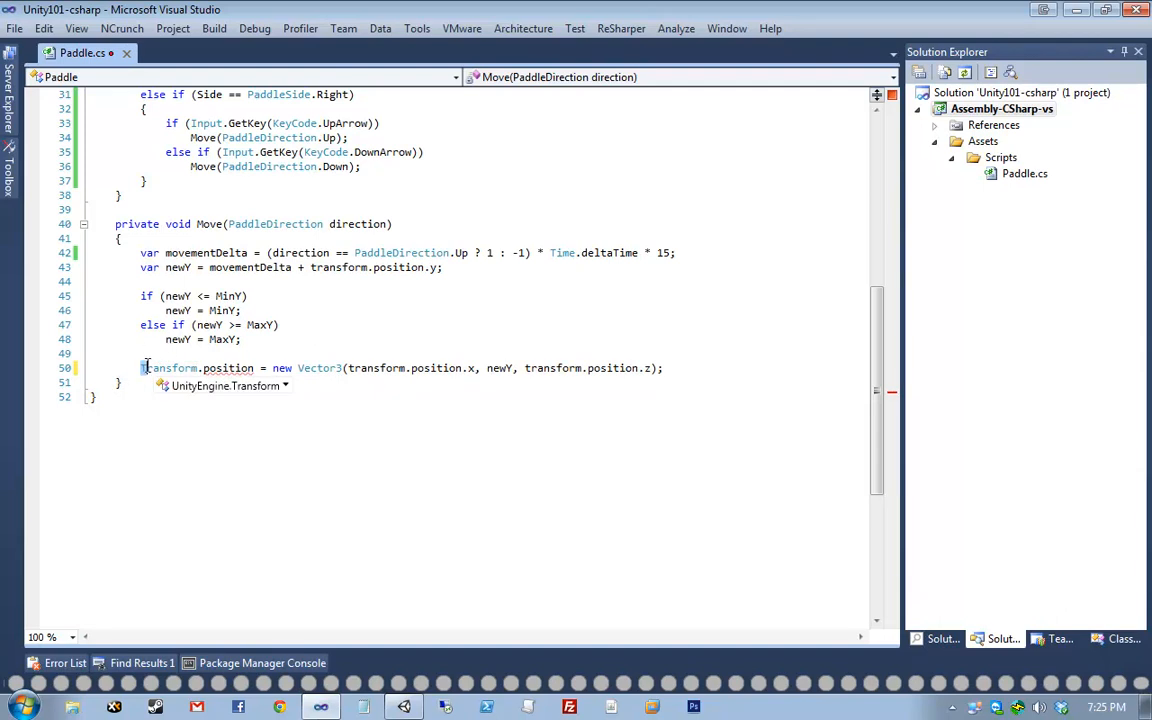
{"action": "key", "text": "Delete"}
{"action": "type", "text": "t"}
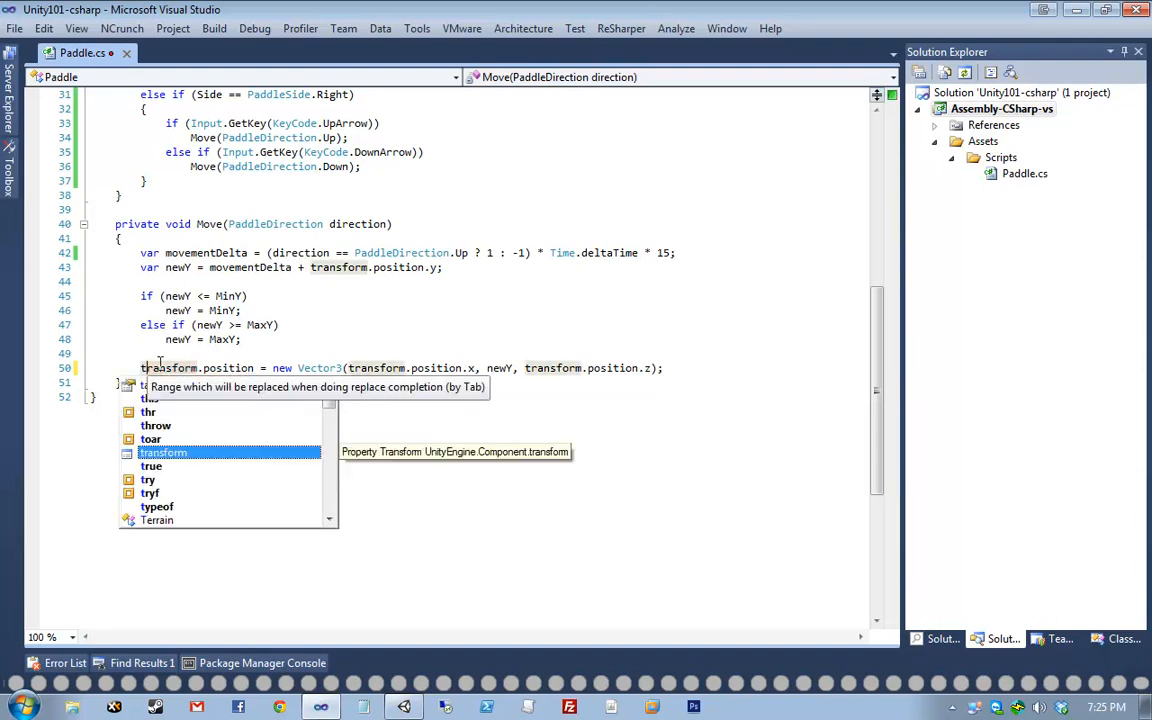
{"action": "key", "text": "Escape"}
{"action": "key", "text": "ctrl+s"}
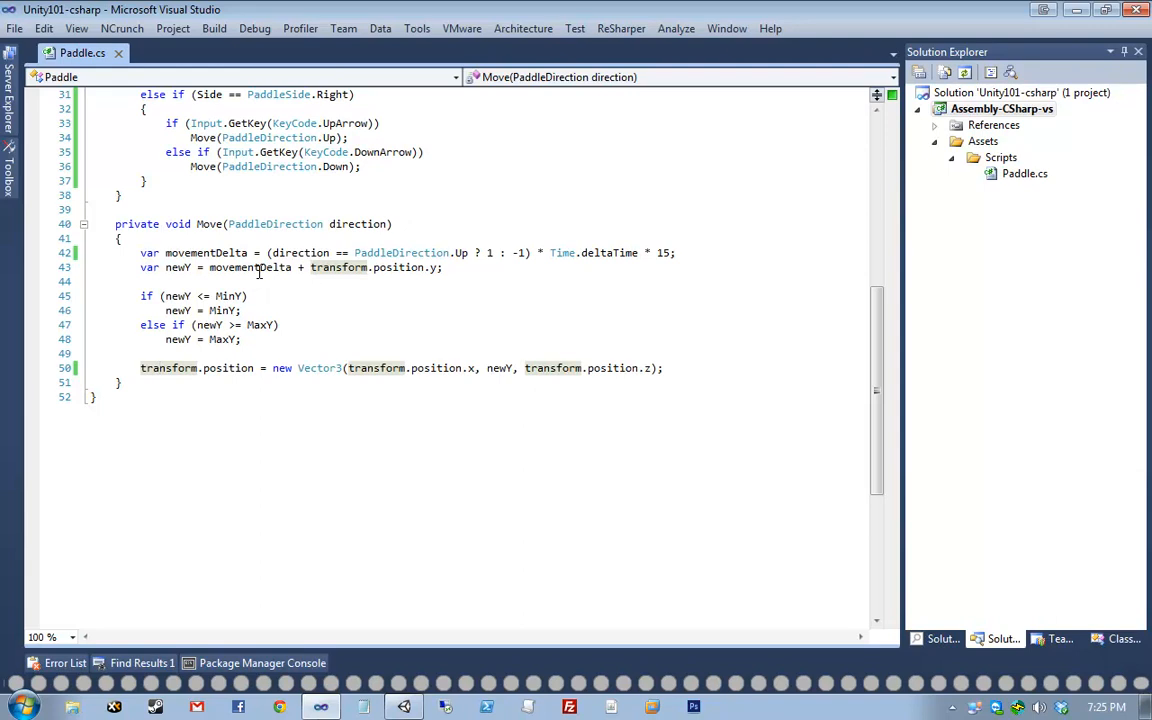
{"action": "scroll", "coordinate": [103, 211], "scroll_direction": "up", "scroll_amount": 3}
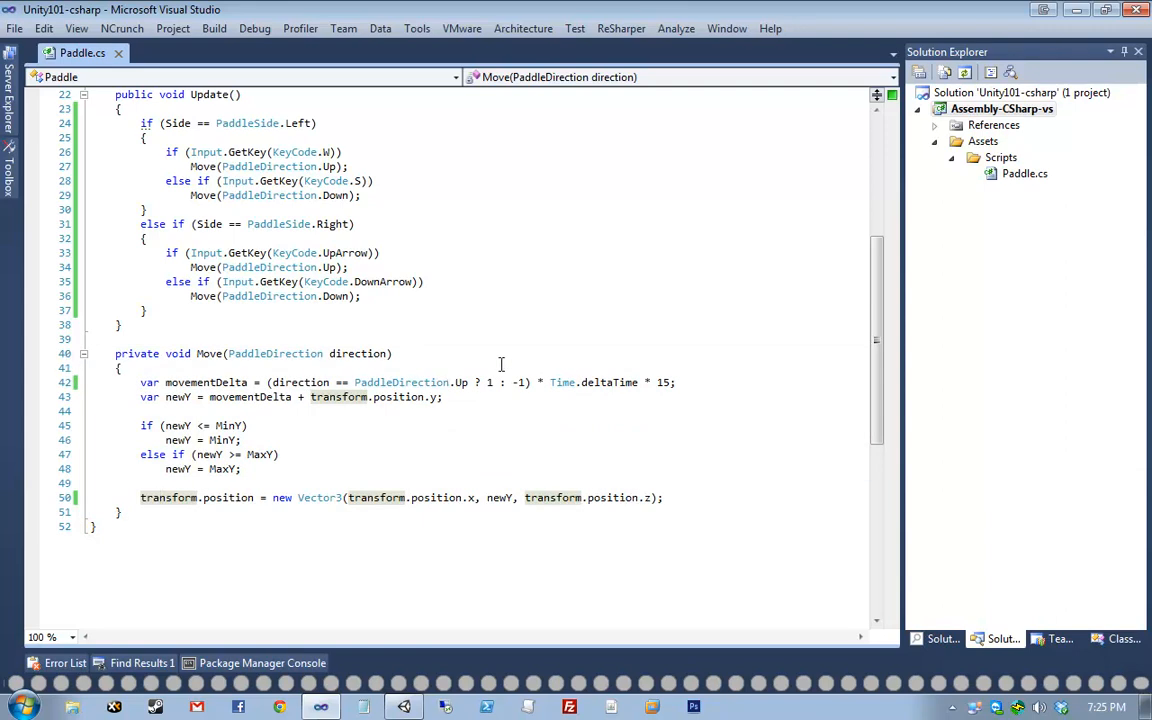
- Highlight the whole Update method in Paddle.cs
{"action": "left_click", "coordinate": [499, 408]}
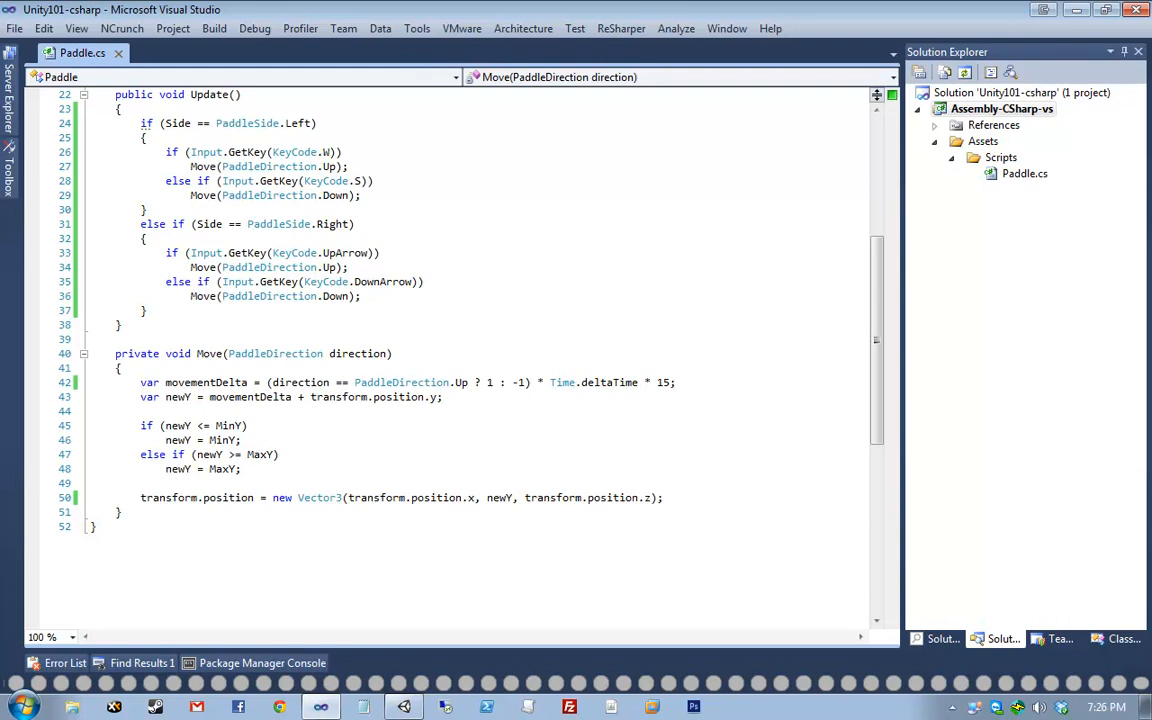
{"action": "scroll", "coordinate": [137, 163], "scroll_direction": "up", "scroll_amount": 1}
{"action": "left_click_drag", "start_coordinate": [60, 137], "coordinate": [55, 366]}
{"action": "left_click", "coordinate": [240, 167]}
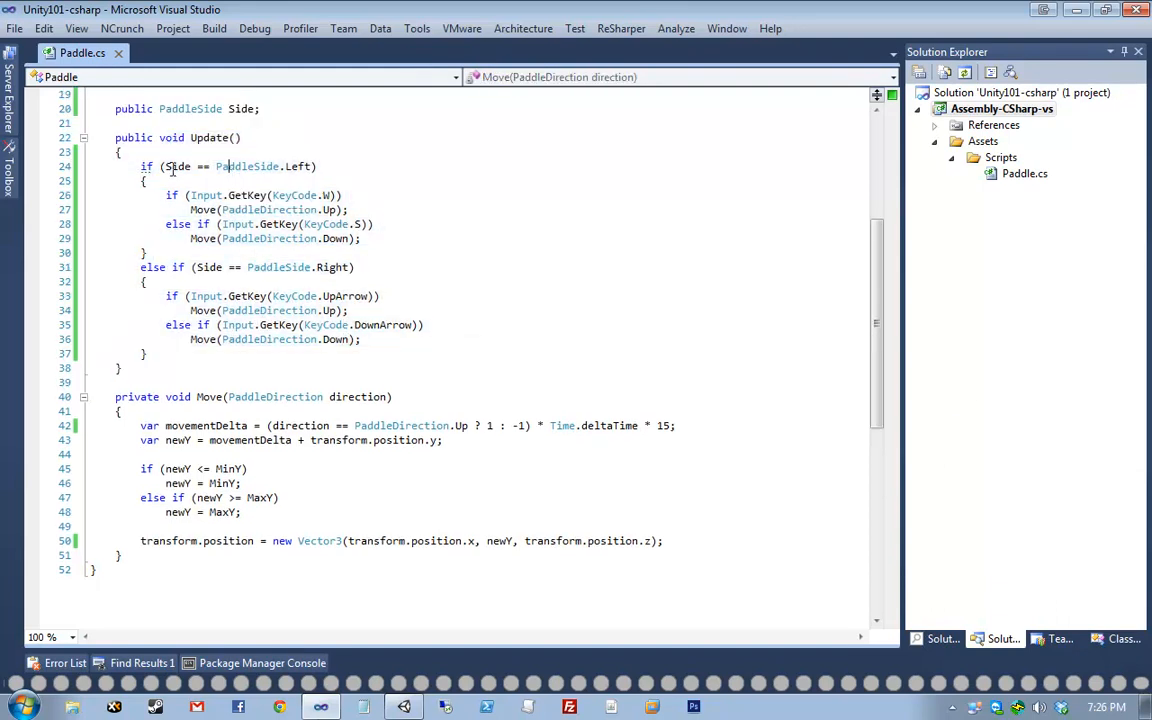
- Point out the PaddleSide.Left and PaddleSide.Right checks and arrow-key calls, then switch to Unity
{"action": "left_click_drag", "start_coordinate": [160, 167], "coordinate": [461, 219]}
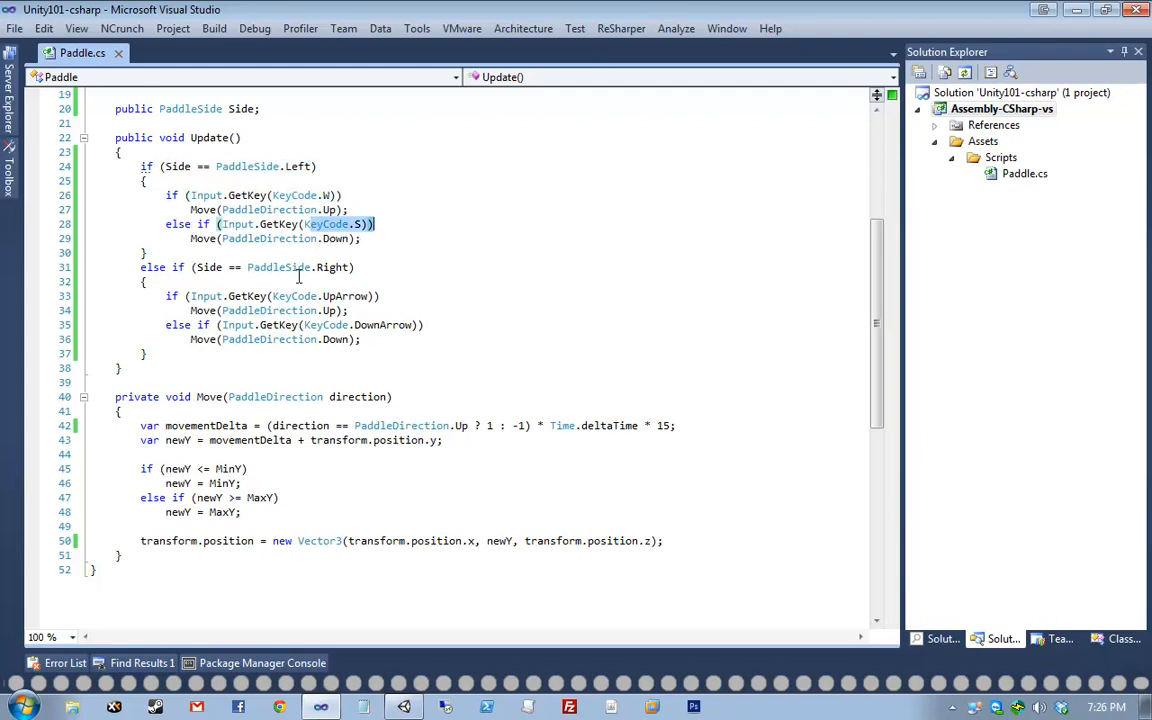
{"action": "left_click_drag", "start_coordinate": [272, 267], "coordinate": [442, 265]}
{"action": "left_click_drag", "start_coordinate": [305, 310], "coordinate": [463, 306]}
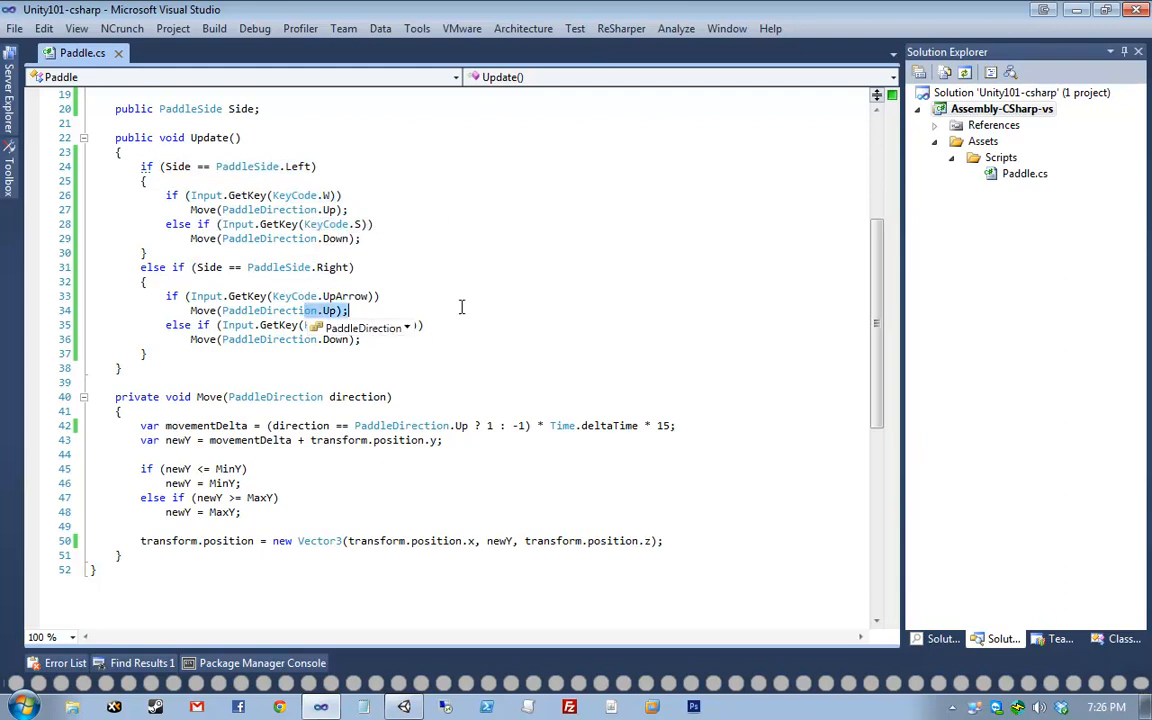
{"action": "left_click_drag", "start_coordinate": [343, 325], "coordinate": [542, 323]}
{"action": "left_click", "coordinate": [542, 323]}
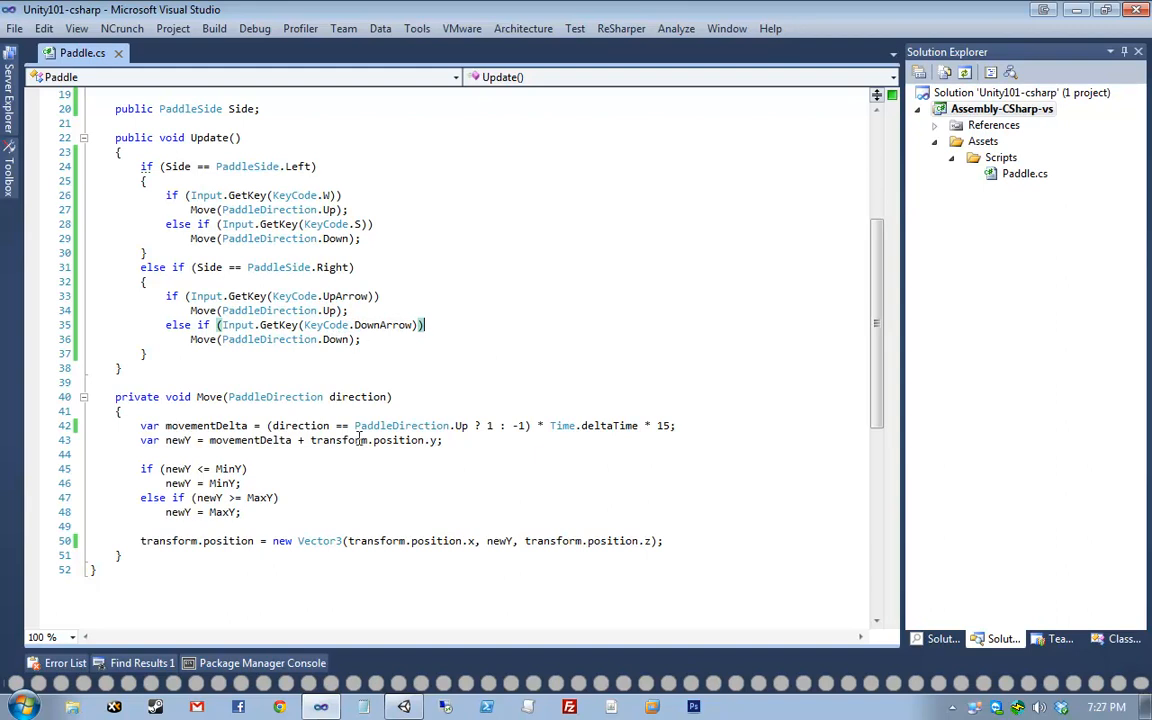
{"action": "key", "text": "alt+Tab"}
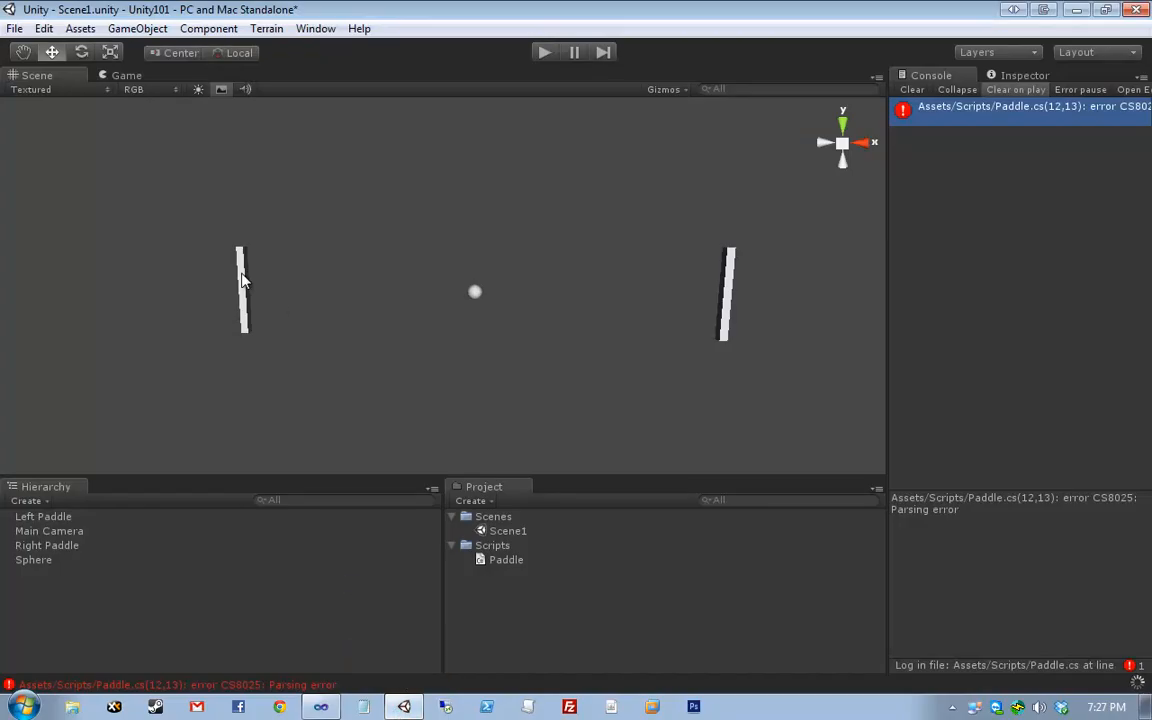
- Verify Paddle (Script) Side reads Left on Left Paddle and Right on Right Paddle, then return to Visual Studio
{"action": "left_click", "coordinate": [241, 282]}
{"action": "left_click", "coordinate": [1020, 75]}
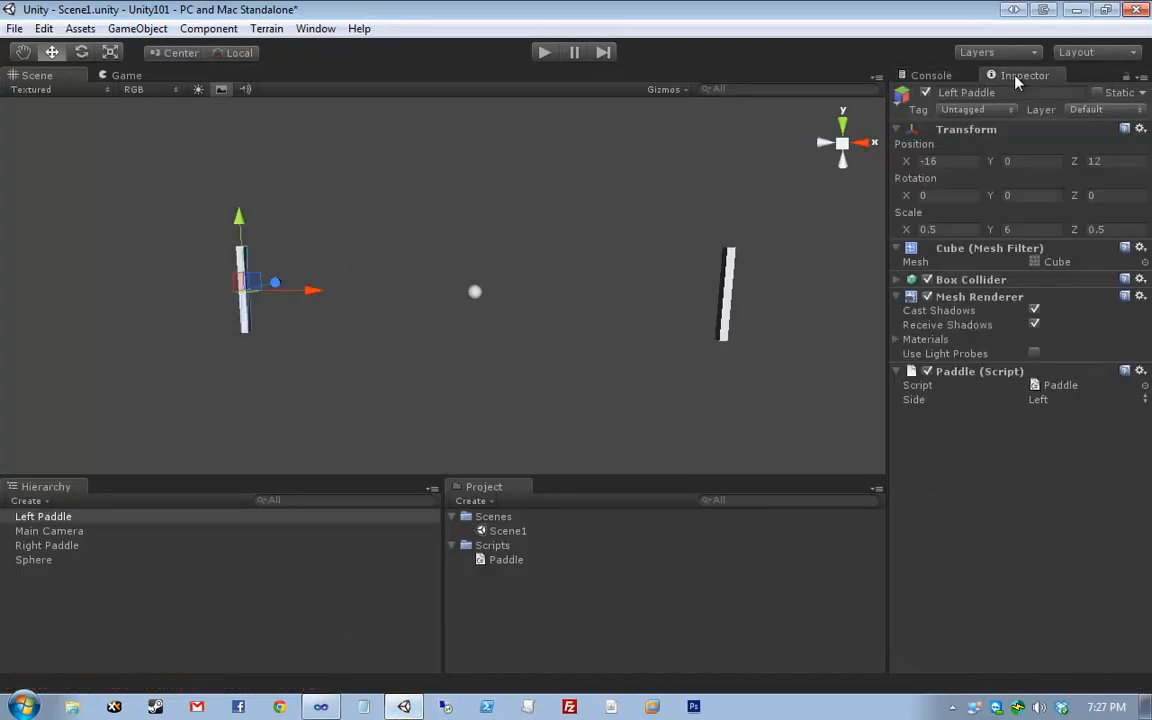
{"action": "left_click", "coordinate": [1027, 400]}
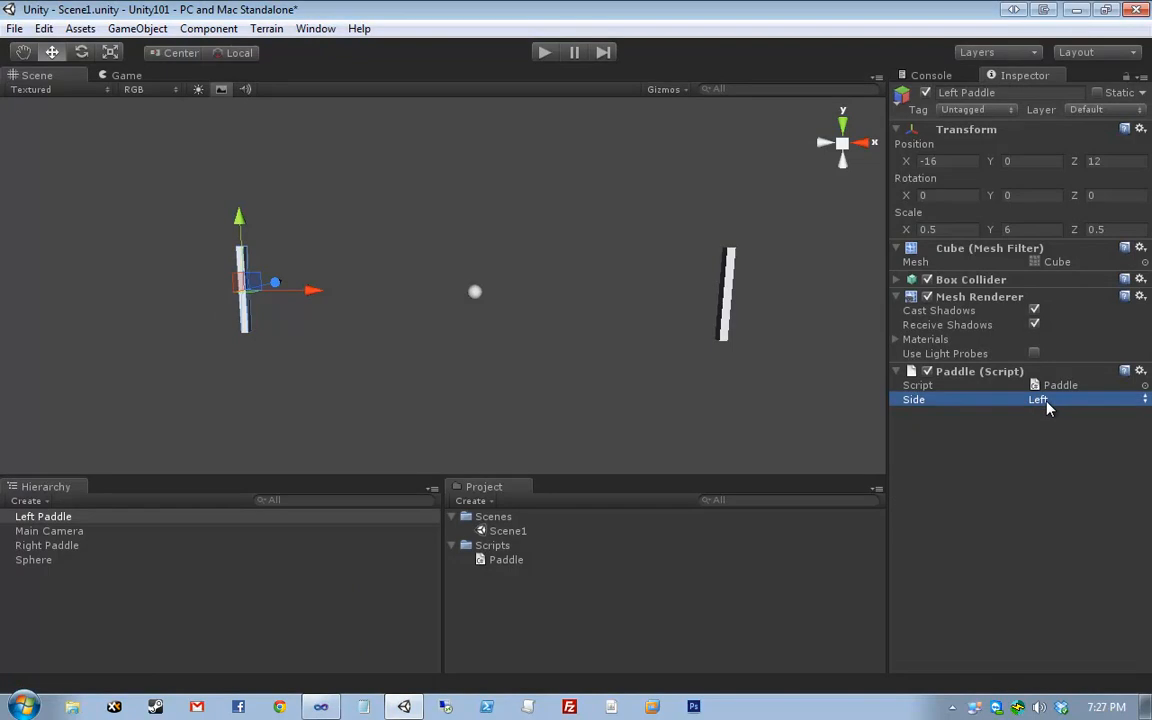
{"action": "left_click", "coordinate": [726, 290]}
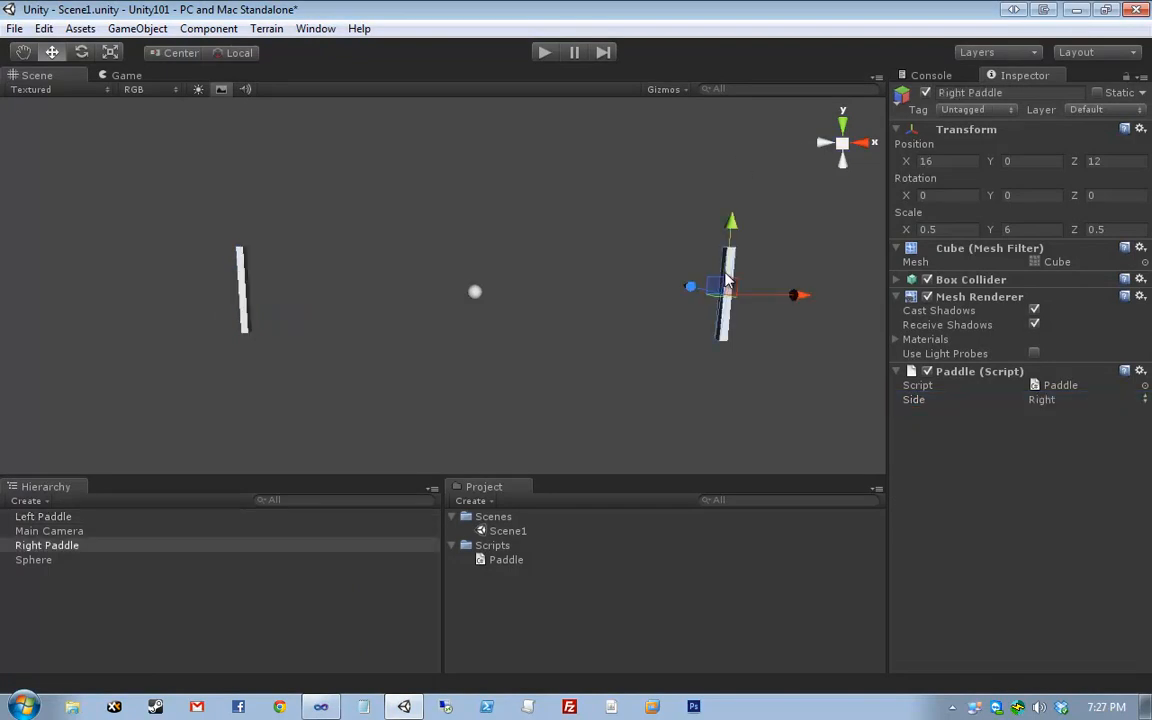
{"action": "left_click", "coordinate": [957, 386]}
{"action": "left_click", "coordinate": [1042, 400]}
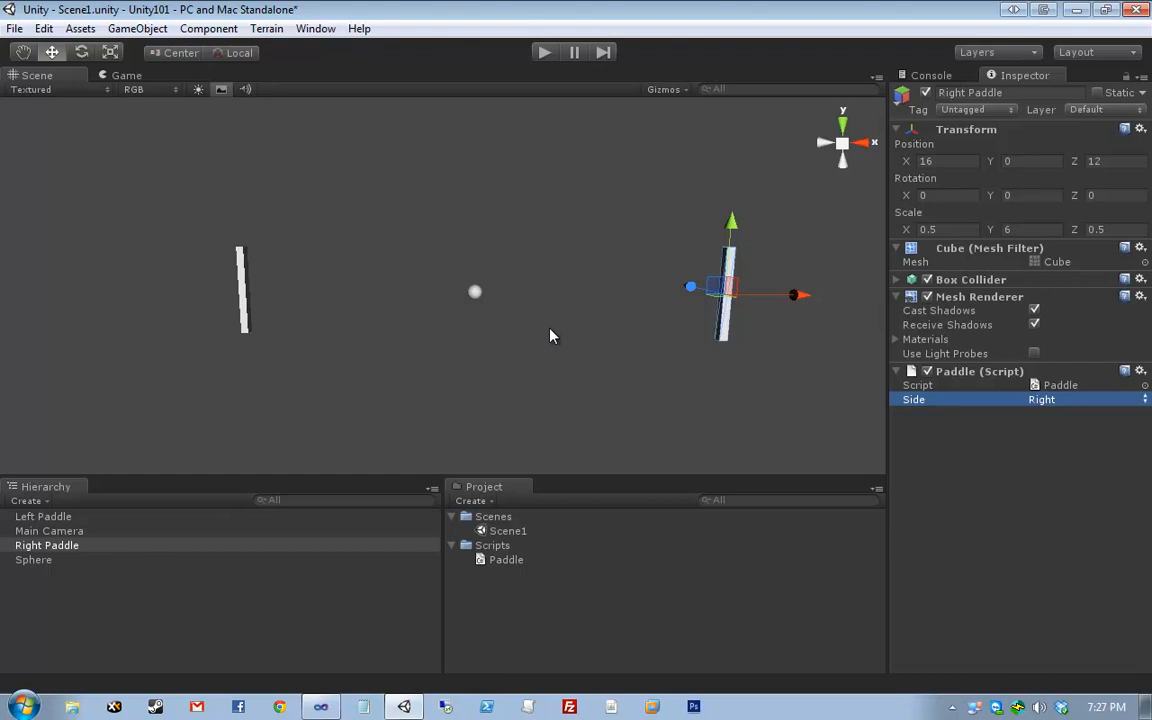
{"action": "key", "text": "alt+Tab"}
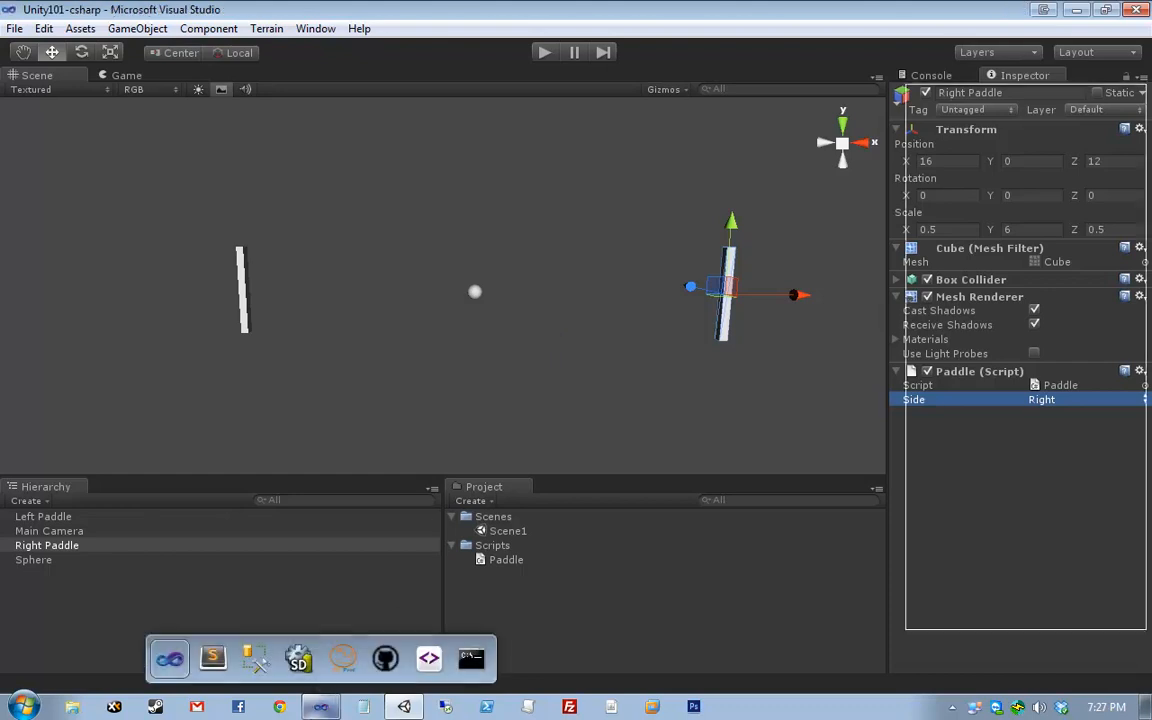
- Replace Side with PaddleSide in line 31's condition, save, and check the Error List
{"action": "double_click", "coordinate": [209, 267]}
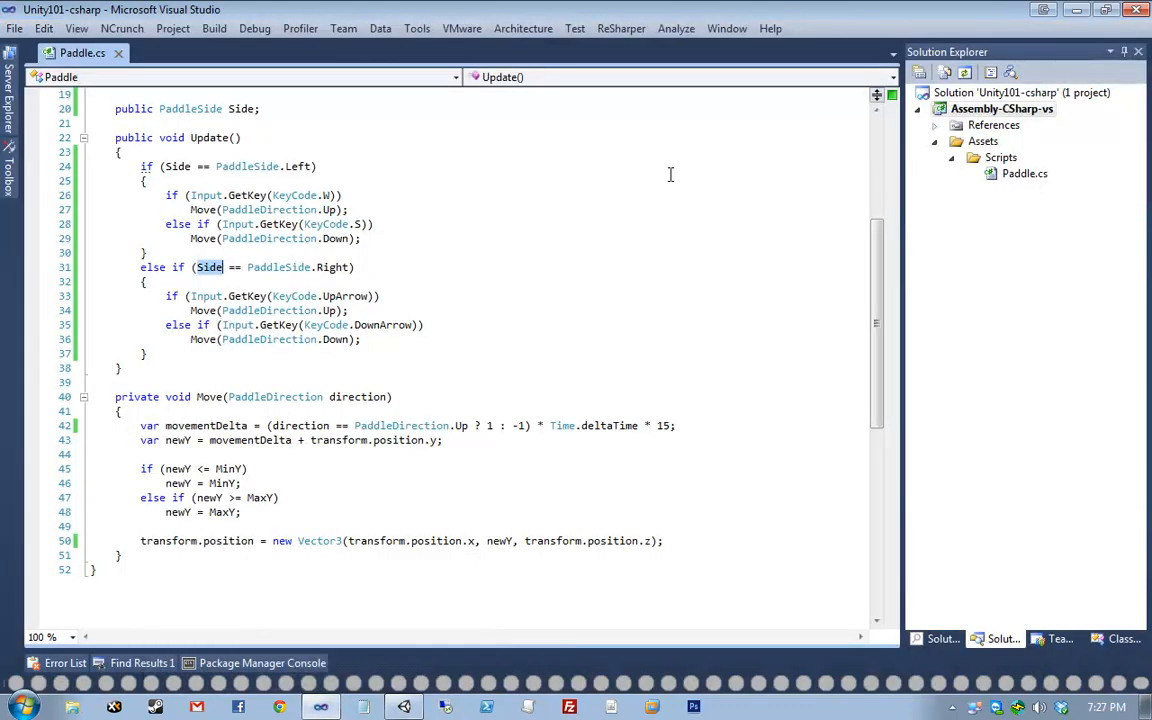
{"action": "type", "text": "{a"}
{"action": "key", "text": "BackSpace"}
{"action": "key", "text": "BackSpace"}
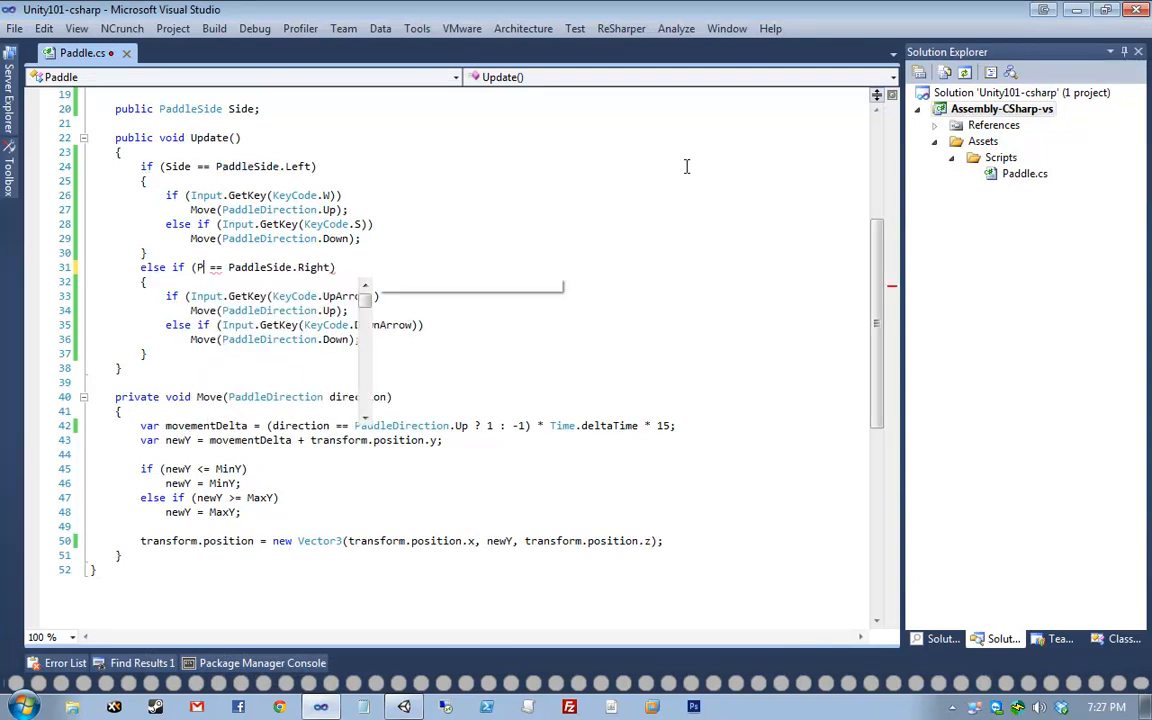
{"action": "type", "text": "PaddleSide"}
{"action": "key", "text": "Escape"}
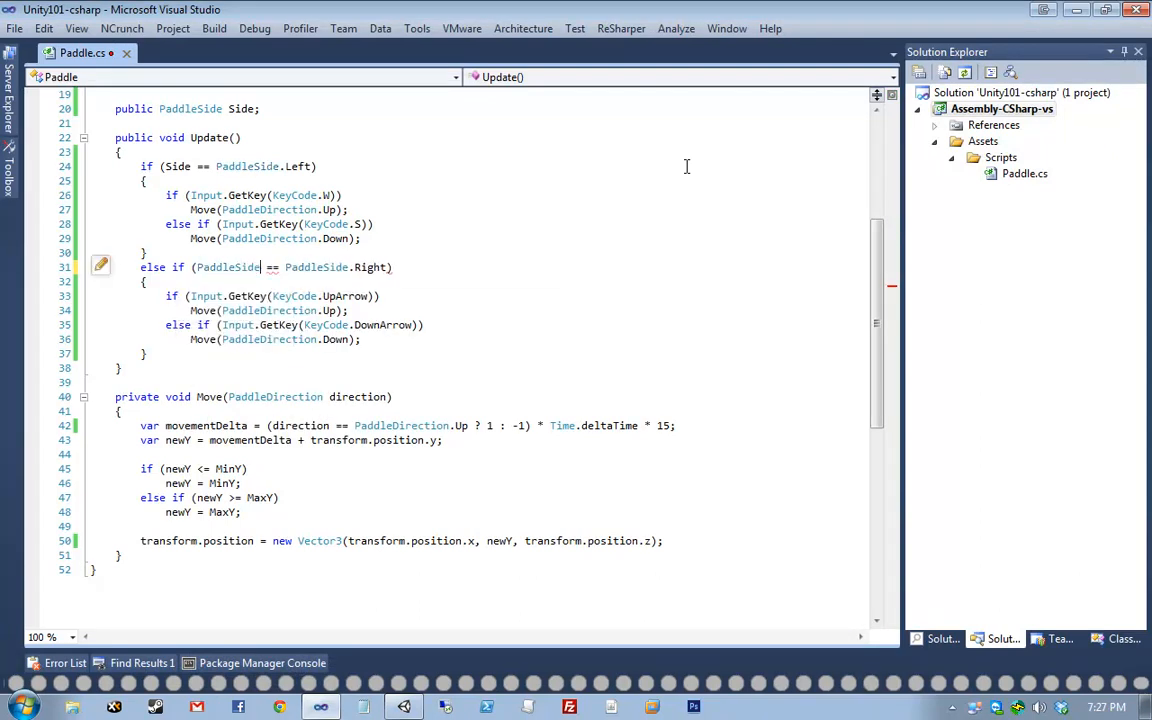
{"action": "key", "text": "ctrl+s"}
{"action": "mouse_move", "coordinate": [225, 263]}
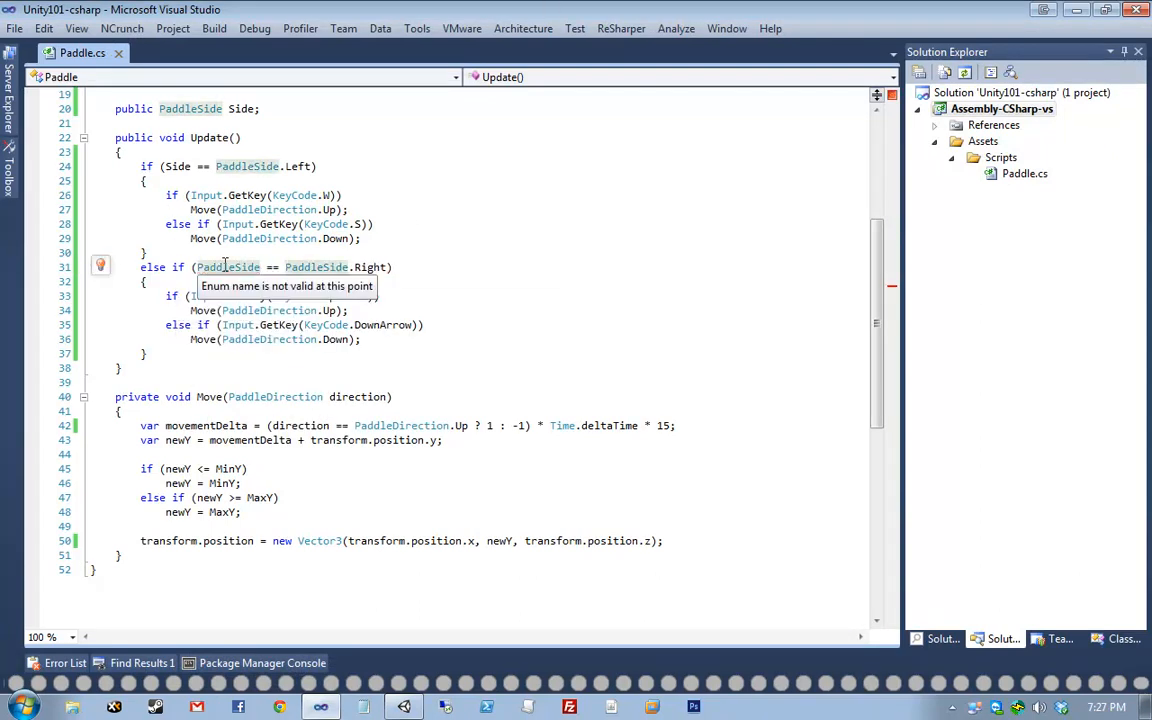
{"action": "left_click", "coordinate": [60, 663]}
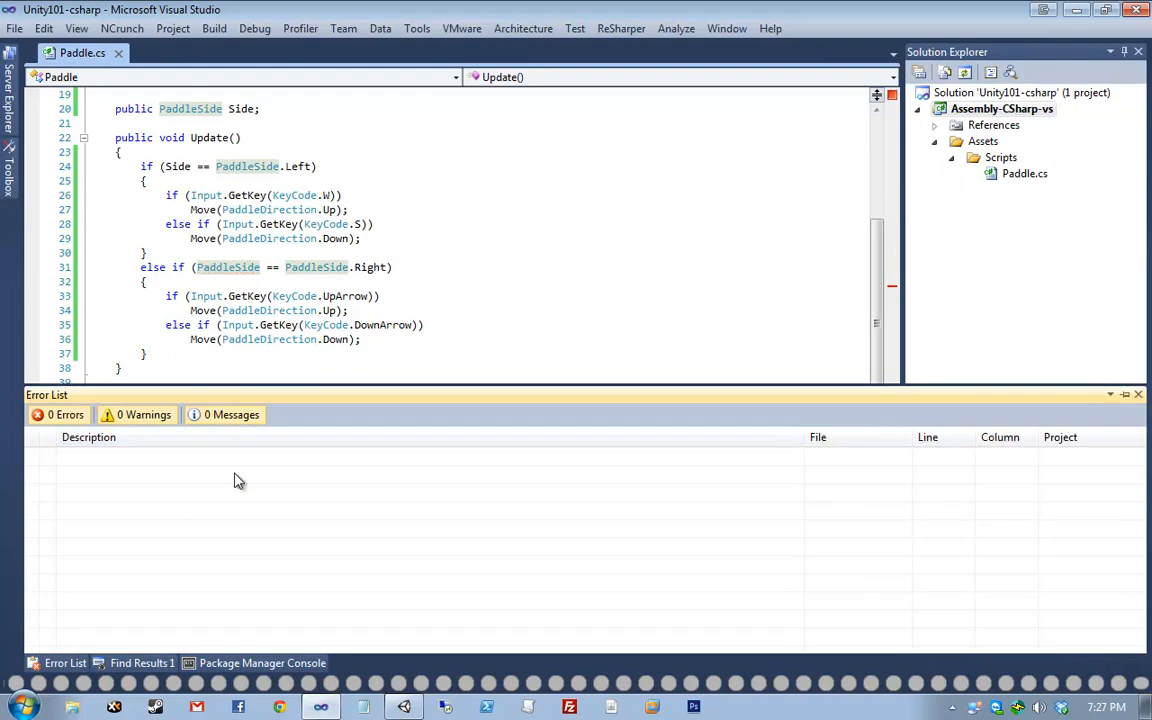
- Restore line 31's condition to Side == PaddleSide.Right and go back to Unity
{"action": "double_click", "coordinate": [235, 465]}
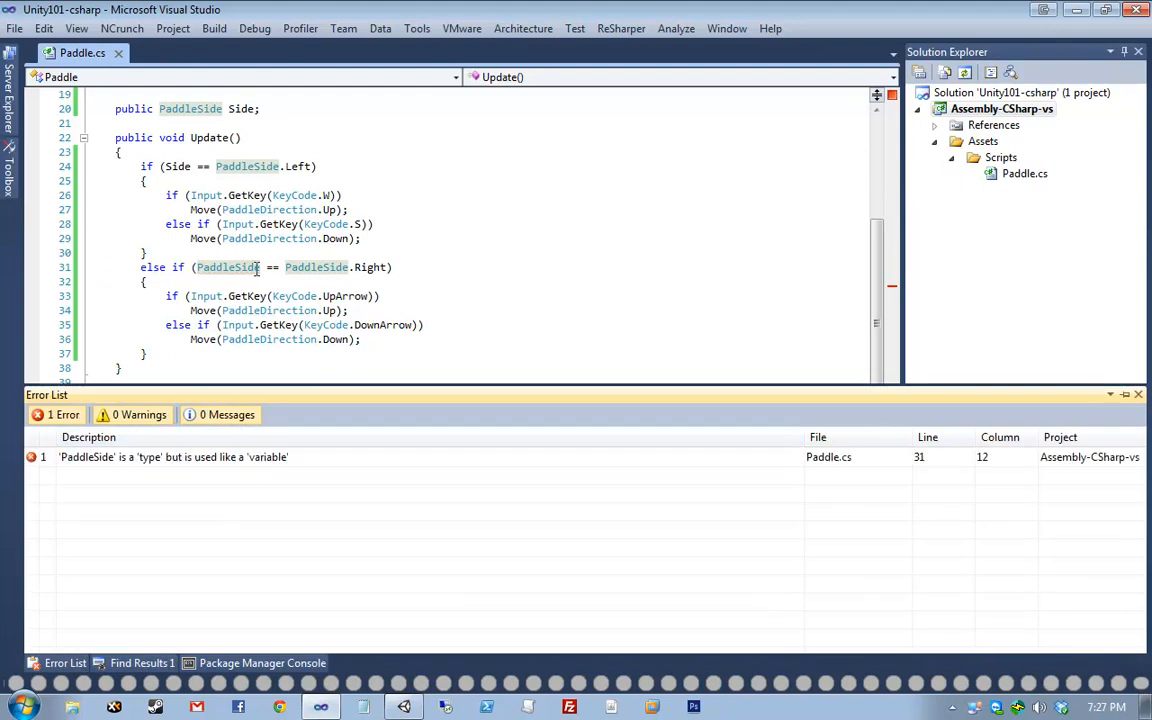
{"action": "left_click", "coordinate": [240, 281]}
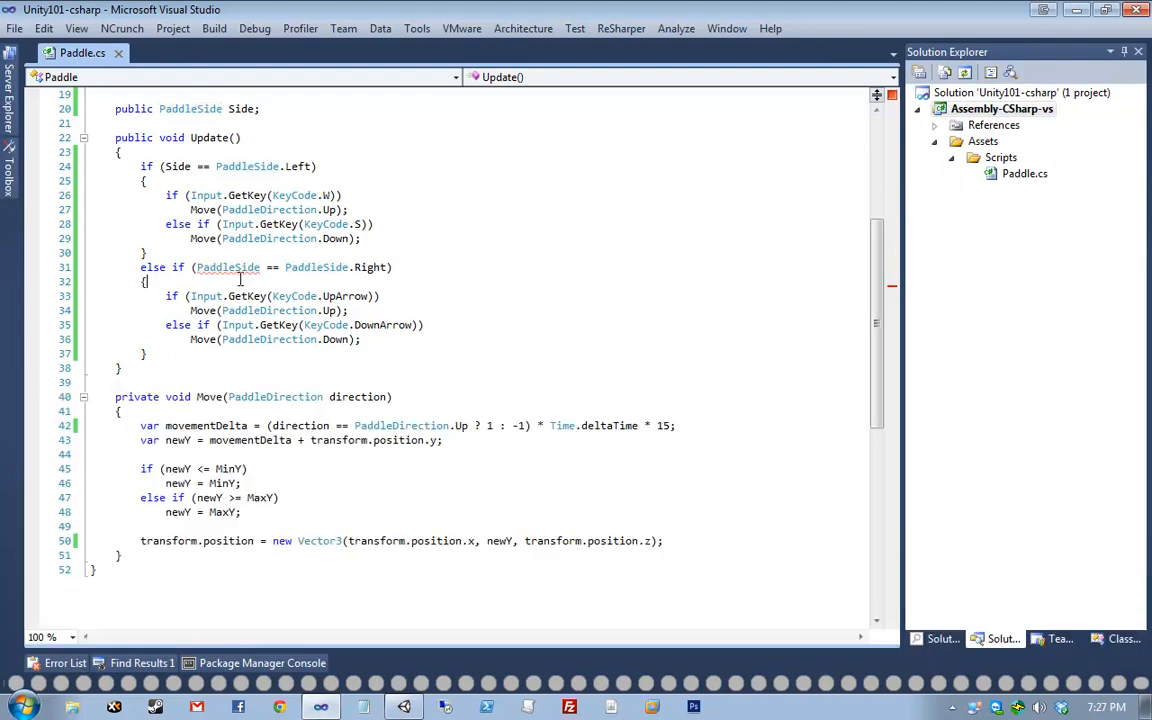
{"action": "double_click", "coordinate": [210, 270]}
{"action": "type", "text": "Side"}
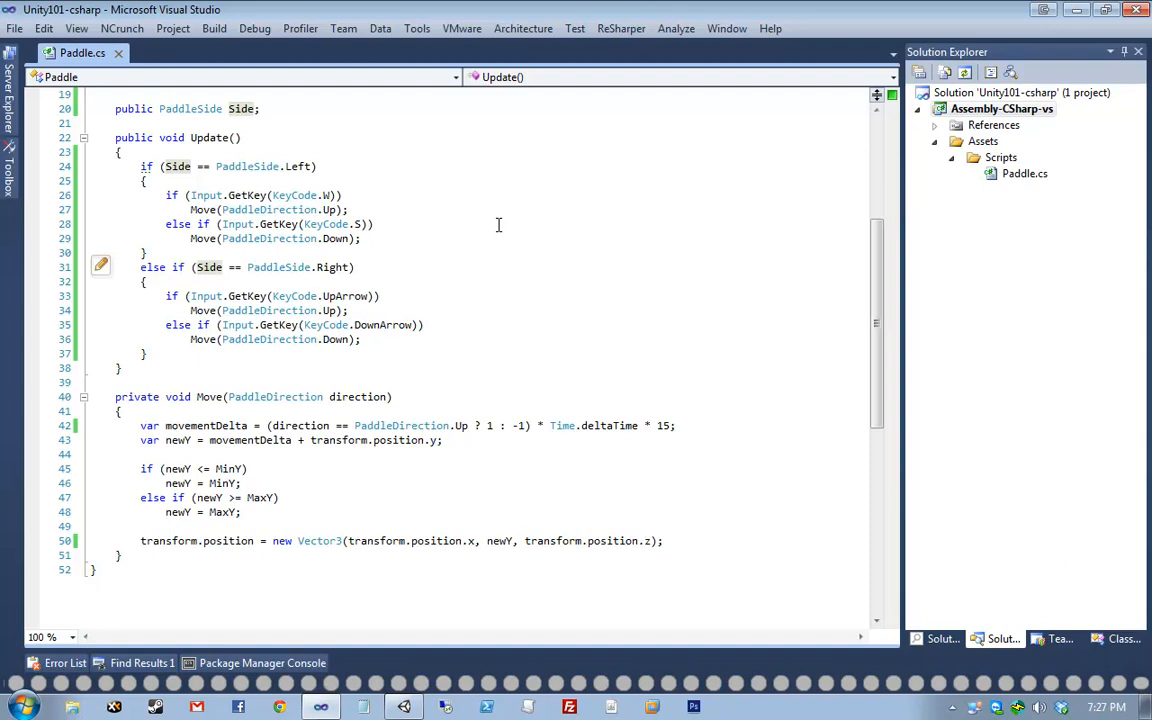
{"action": "left_click", "coordinate": [403, 706]}
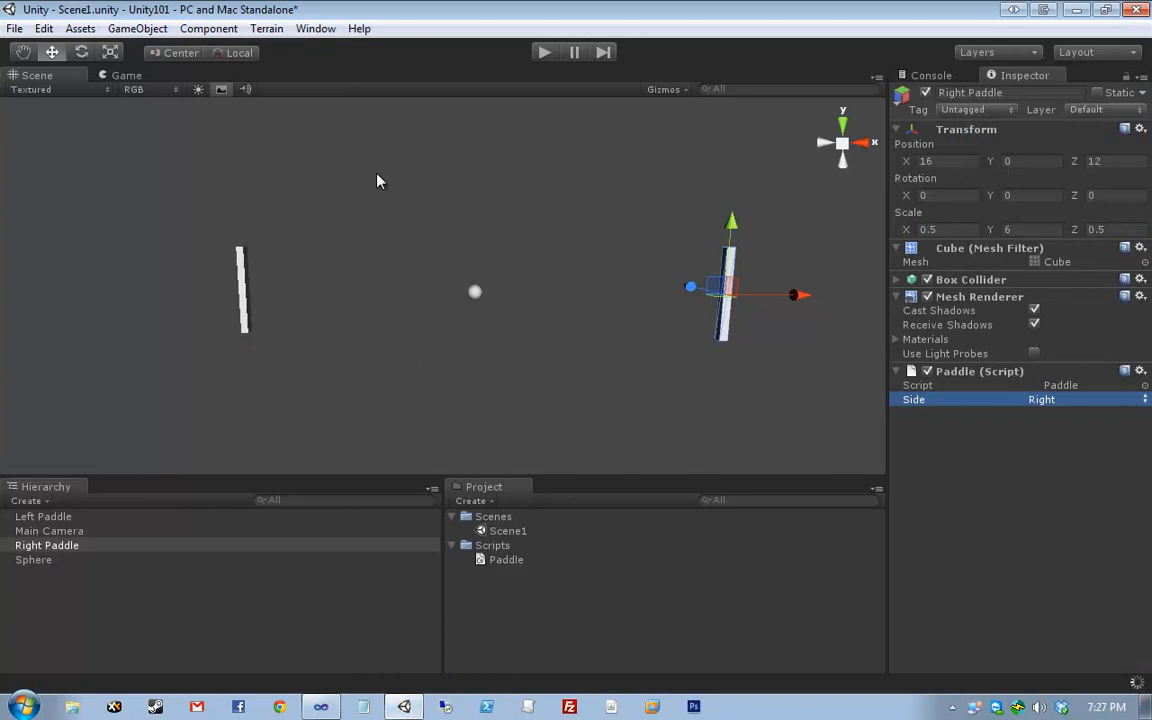
- Undock the Console and dock it beside the Inspector
{"action": "left_click", "coordinate": [425, 158]}
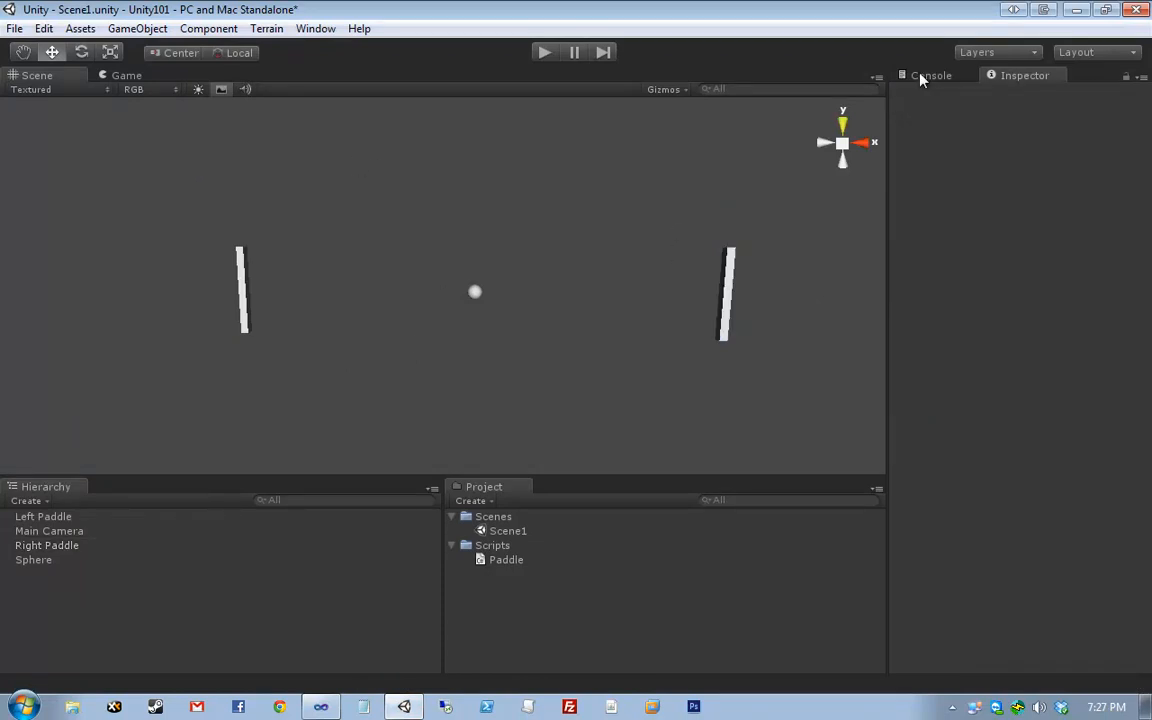
{"action": "left_click_drag", "start_coordinate": [922, 80], "coordinate": [433, 131]}
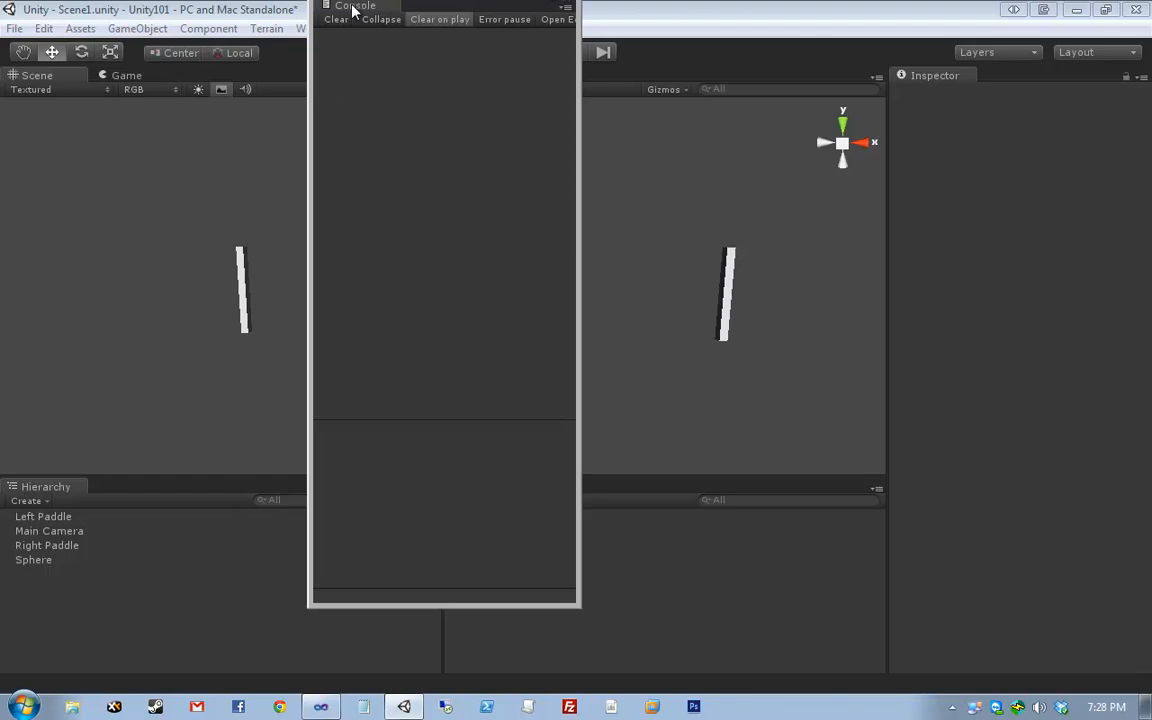
{"action": "left_click_drag", "start_coordinate": [352, 10], "coordinate": [947, 86]}
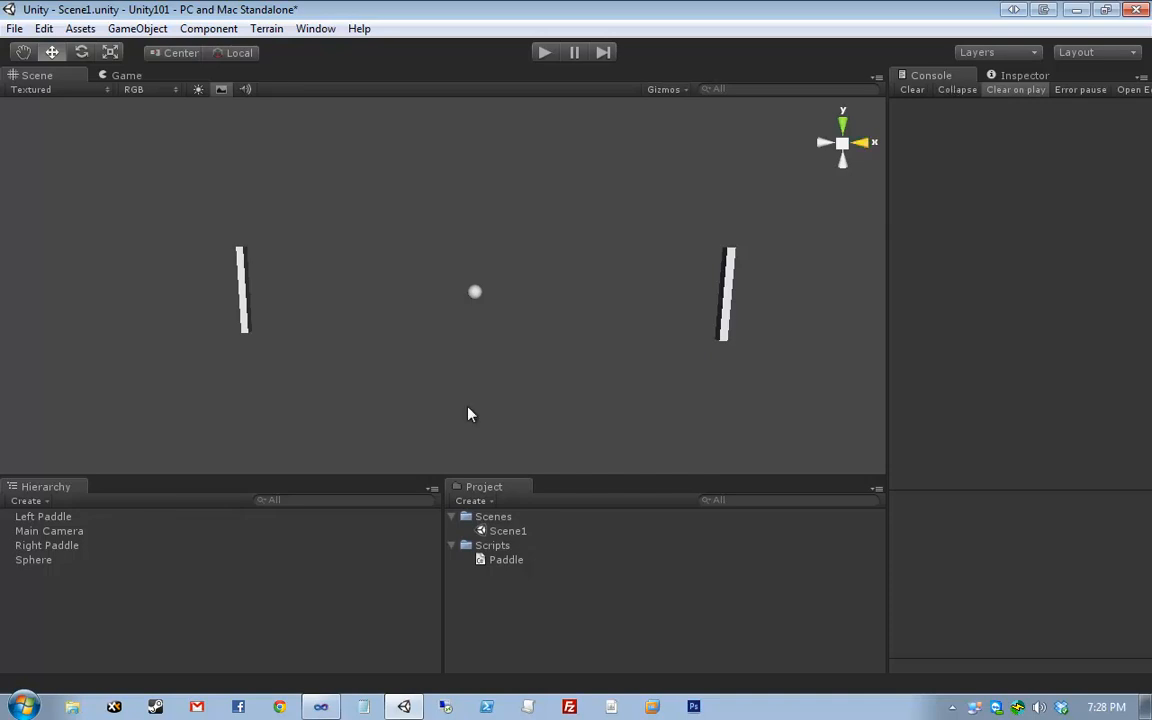
- Pan the Scene view to frame the Main Camera and paddles, then return to Paddle.cs in Visual Studio
{"action": "middle_click_drag", "start_coordinate": [486, 298], "coordinate": [494, 260]}
{"action": "scroll", "coordinate": [494, 260], "scroll_direction": "down", "scroll_amount": 4}
{"action": "left_click", "coordinate": [399, 324]}
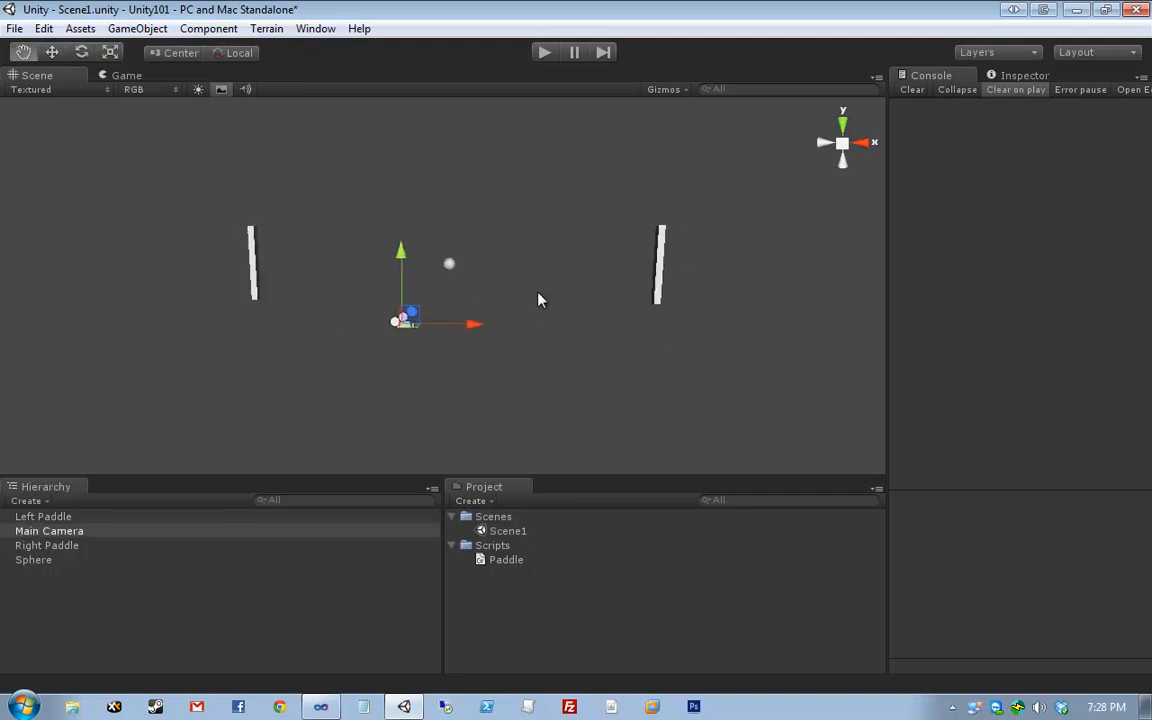
{"action": "middle_click_drag", "start_coordinate": [540, 298], "coordinate": [573, 332]}
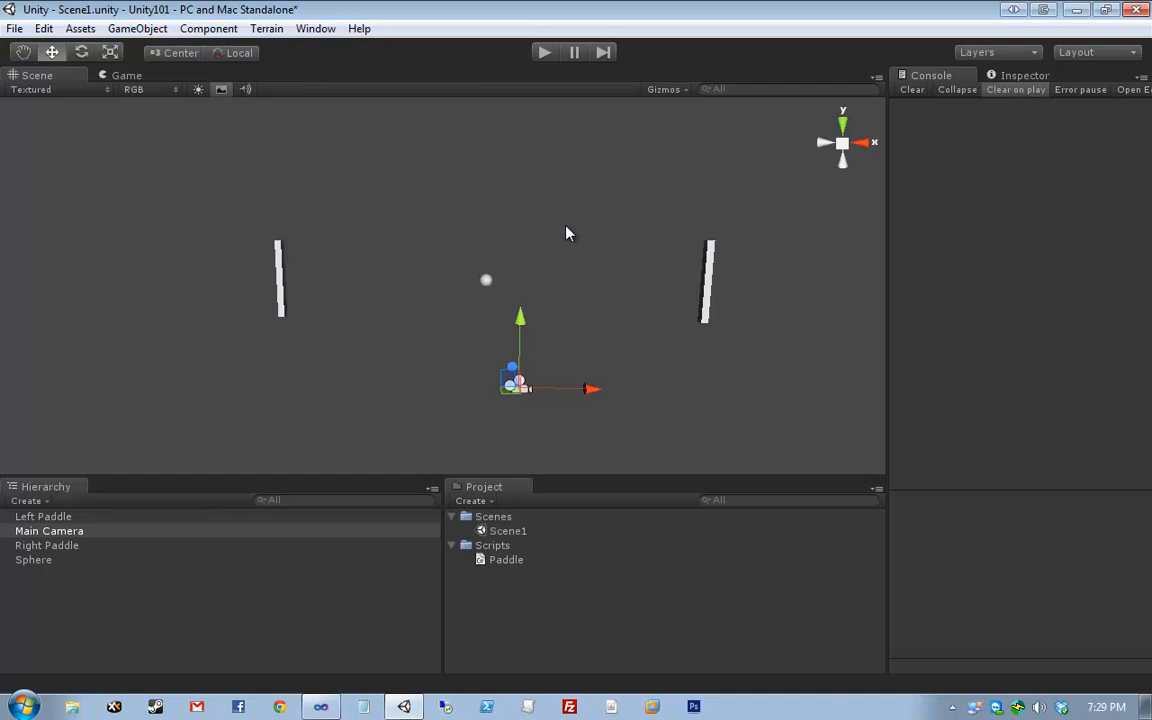
{"action": "left_click", "coordinate": [322, 706]}
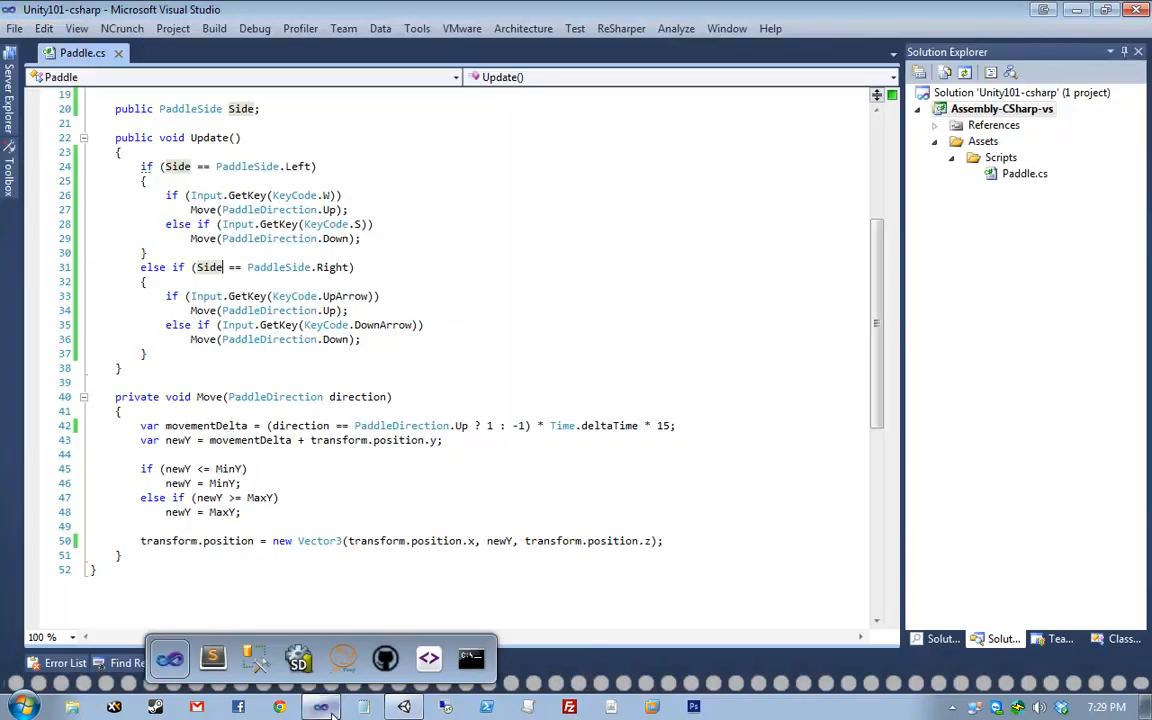
{"action": "left_click", "coordinate": [232, 425]}
{"action": "left_click", "coordinate": [170, 440]}
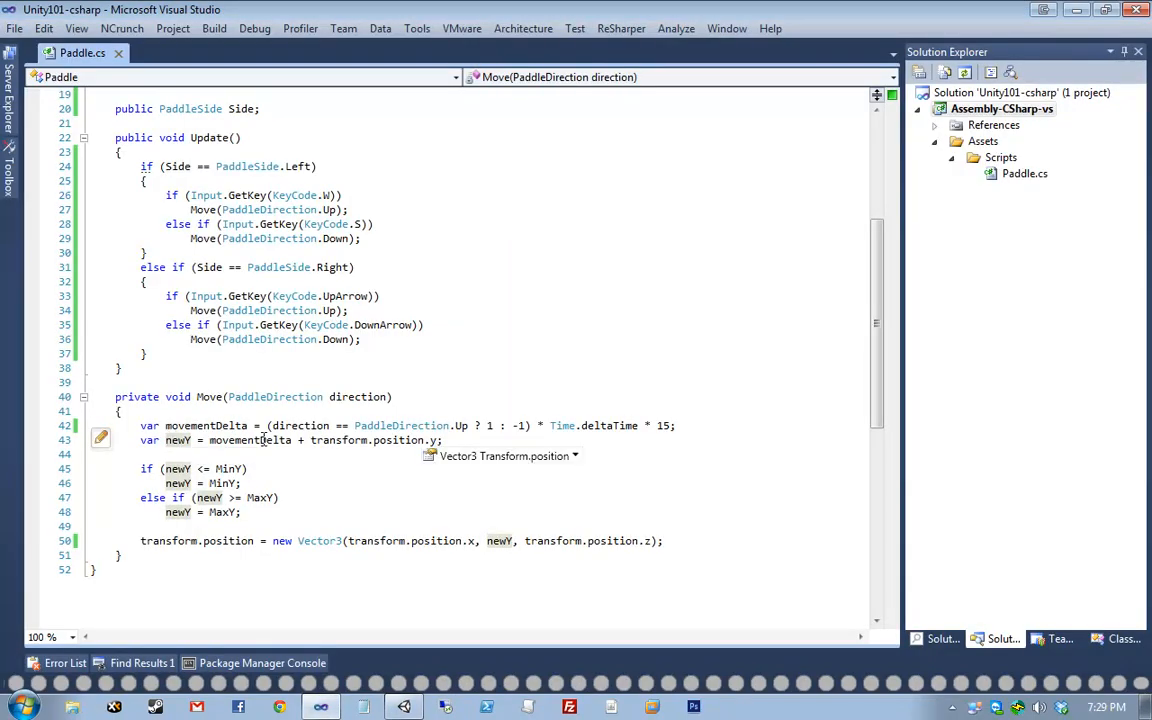
{"action": "left_click", "coordinate": [159, 456]}
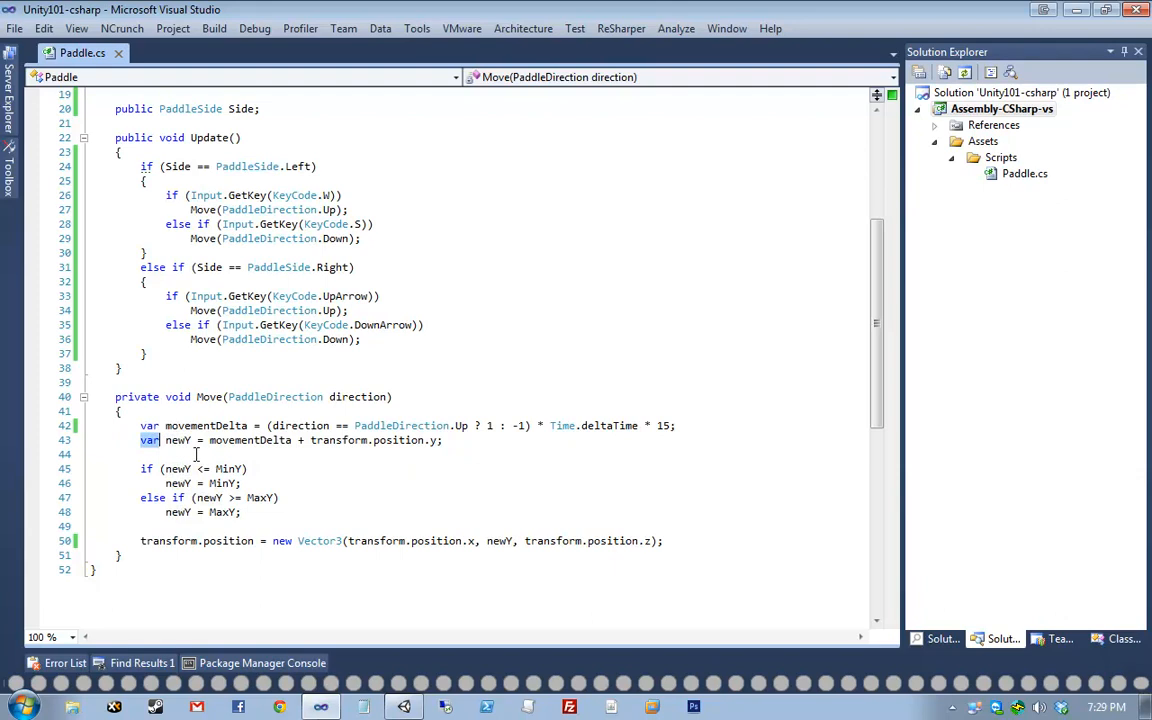
{"action": "left_click", "coordinate": [228, 440]}
{"action": "left_click_drag", "start_coordinate": [324, 438], "coordinate": [446, 435]}
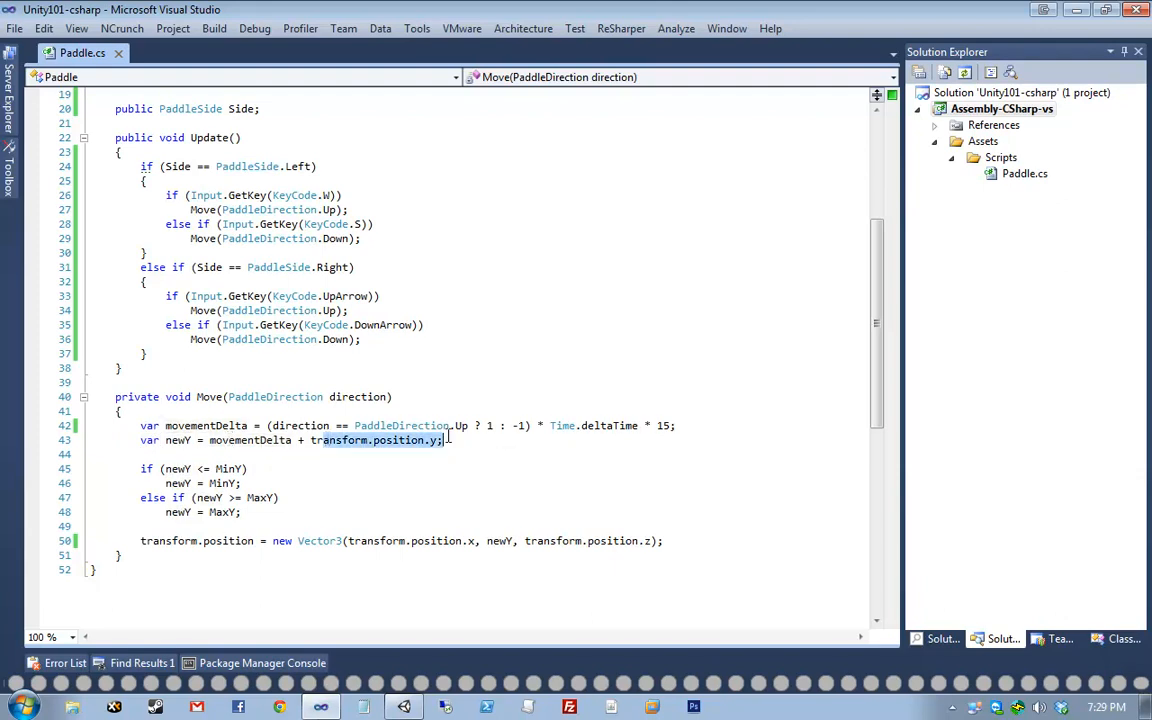
{"action": "left_click", "coordinate": [440, 434]}
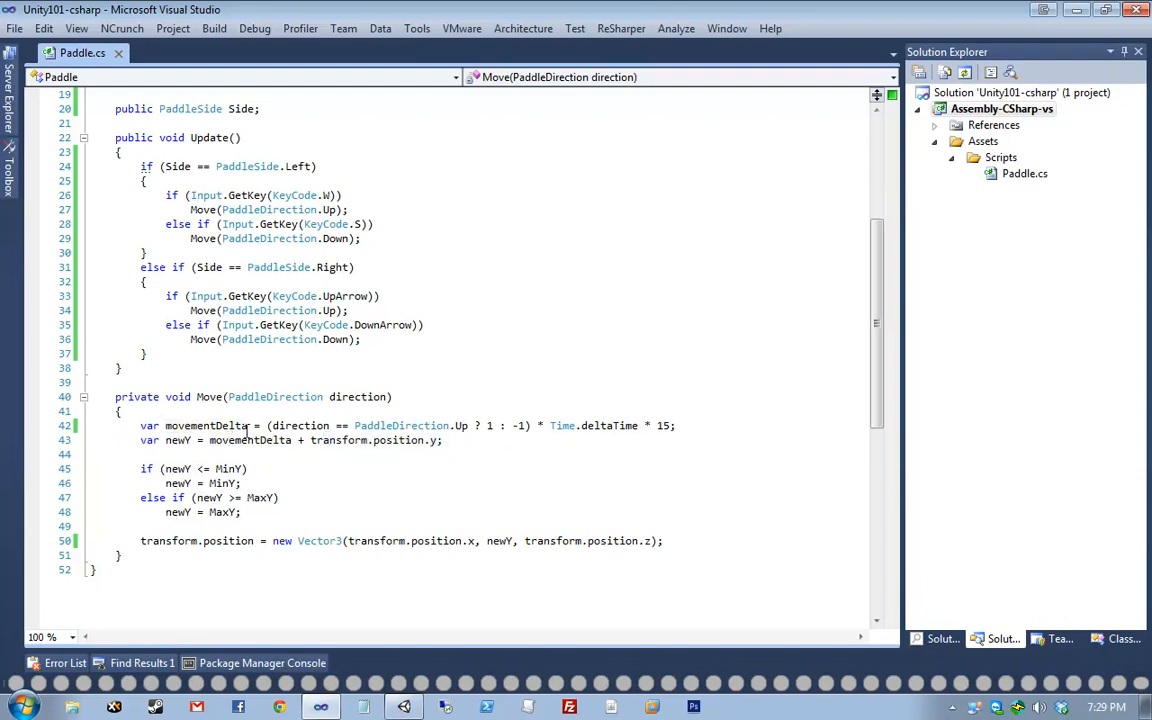
{"action": "left_click", "coordinate": [140, 441]}
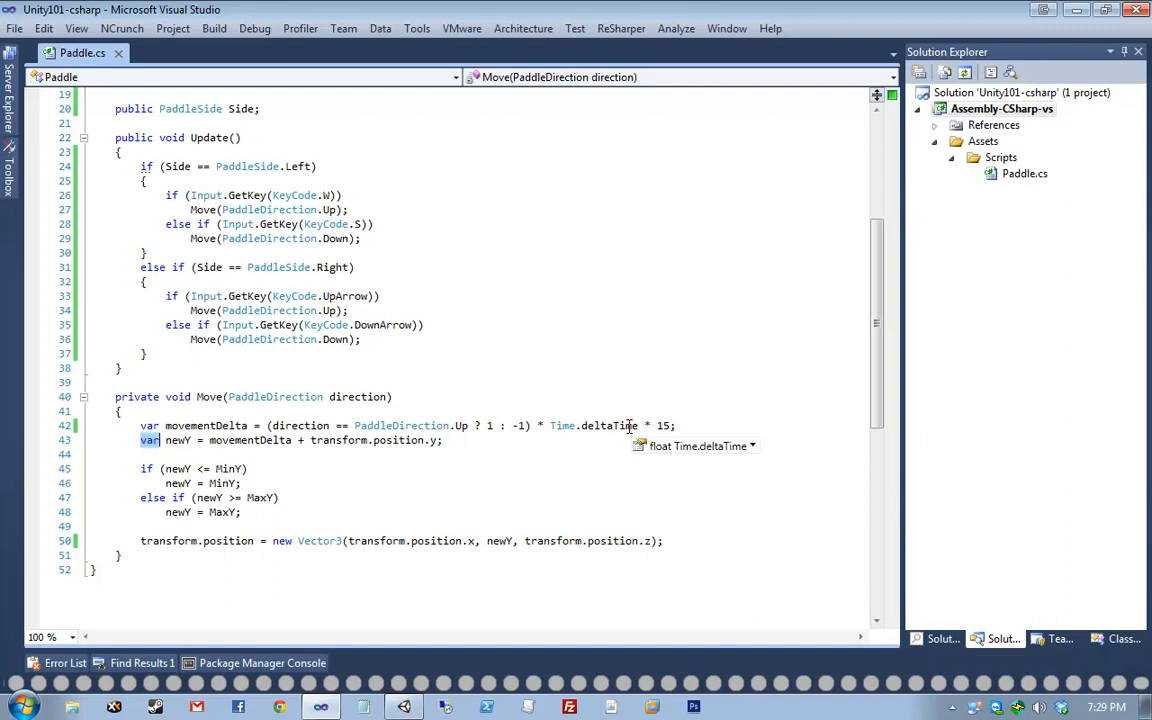
{"action": "scroll", "coordinate": [327, 393], "scroll_direction": "down", "scroll_amount": 4}
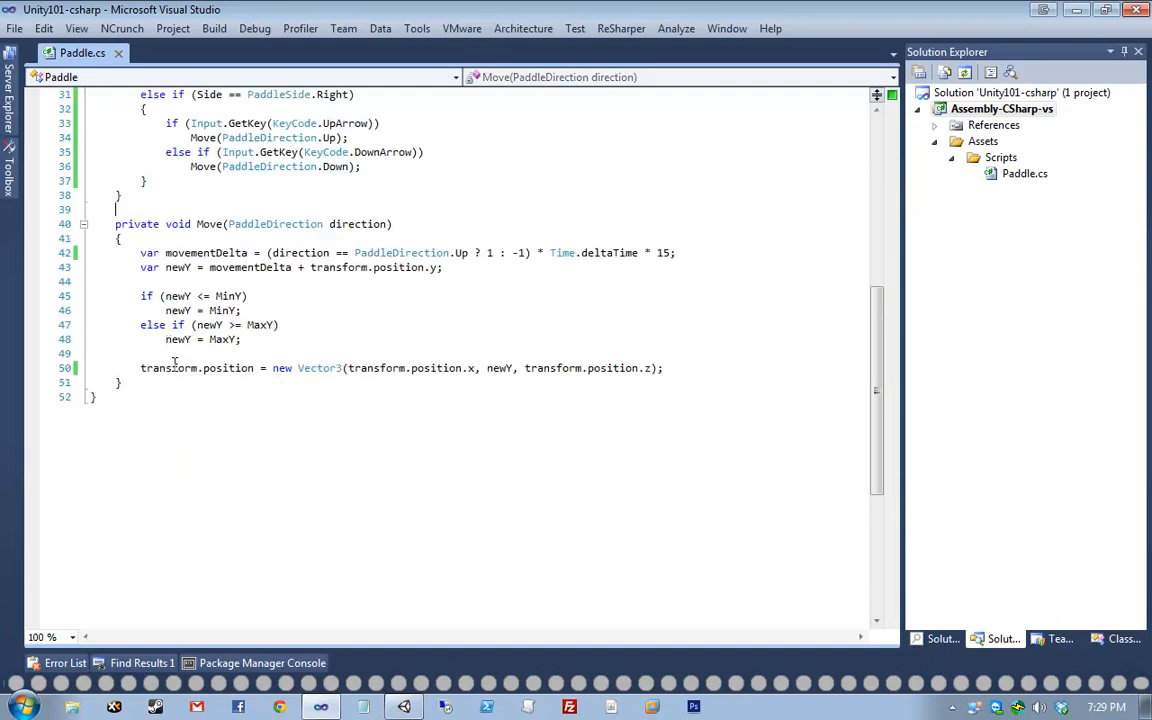
{"action": "left_click", "coordinate": [145, 368]}
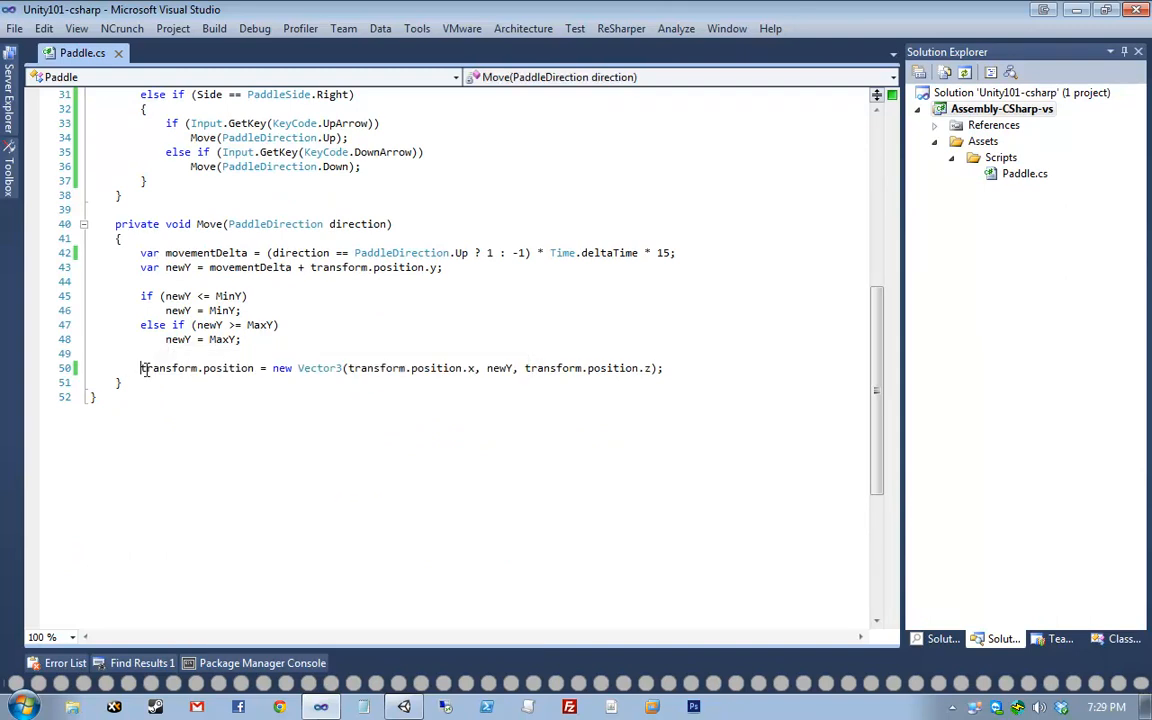
{"action": "scroll", "coordinate": [268, 373], "scroll_direction": "up", "scroll_amount": 2}
{"action": "scroll", "coordinate": [268, 373], "scroll_direction": "up", "scroll_amount": 4}
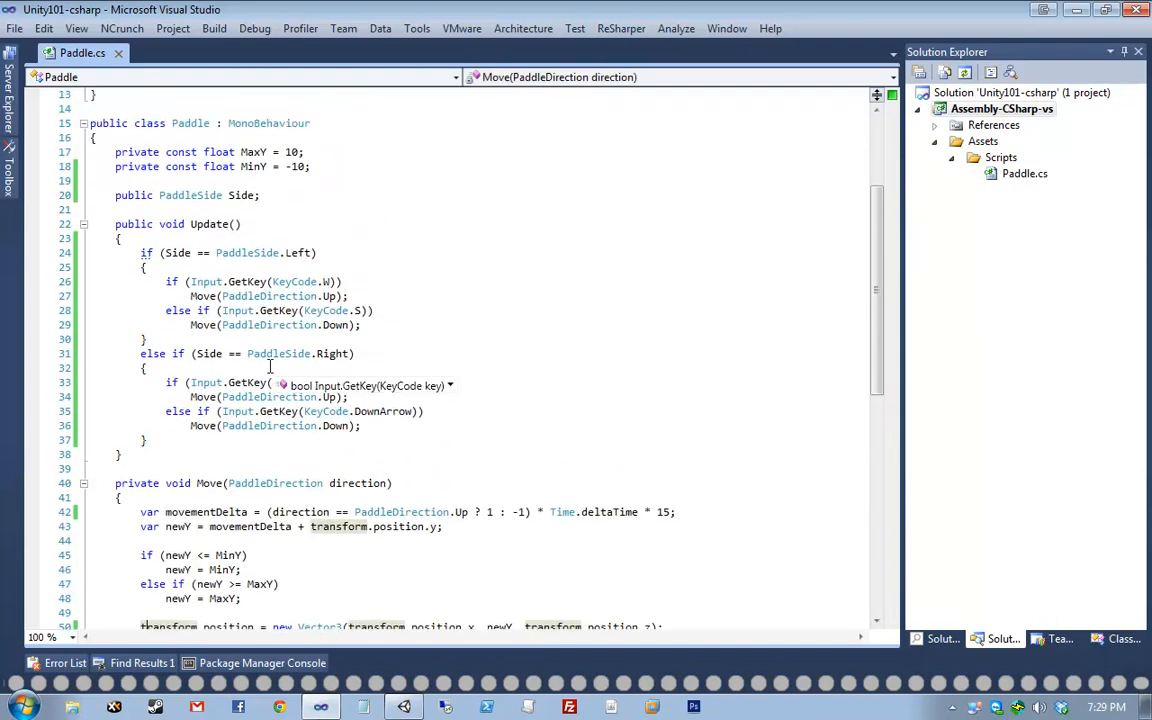
{"action": "left_click", "coordinate": [229, 120]}
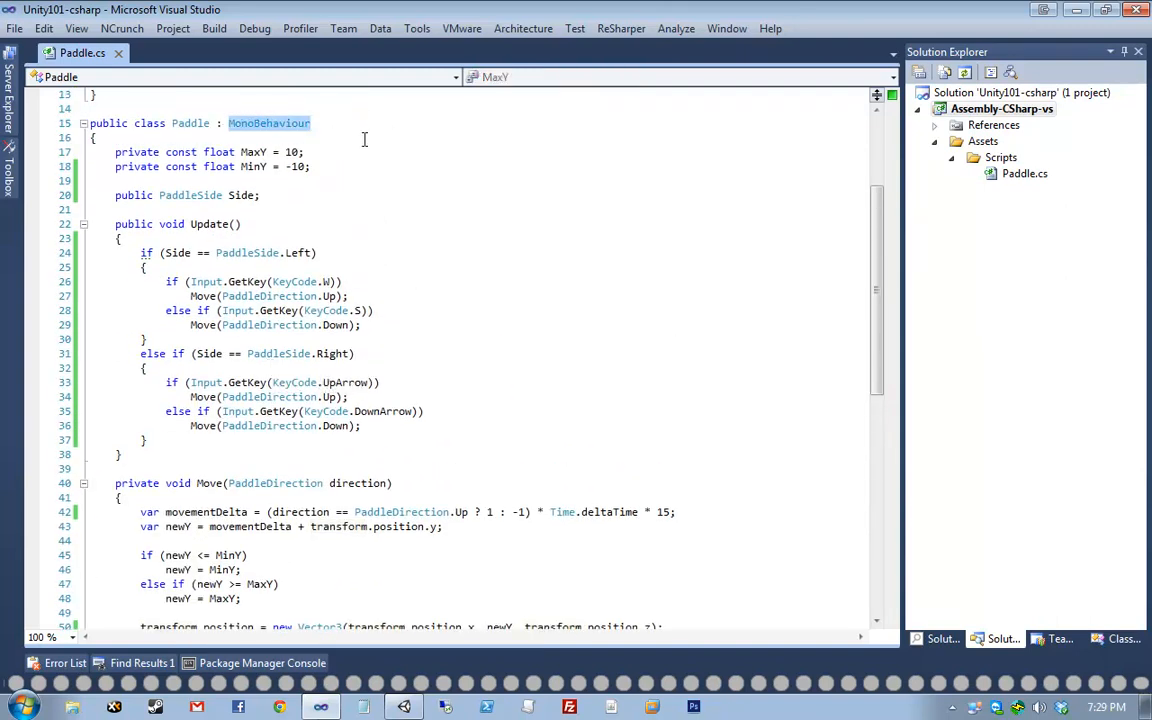
{"action": "scroll", "coordinate": [363, 139], "scroll_direction": "down", "scroll_amount": 2}
{"action": "scroll", "coordinate": [166, 475], "scroll_direction": "up", "scroll_amount": 1}
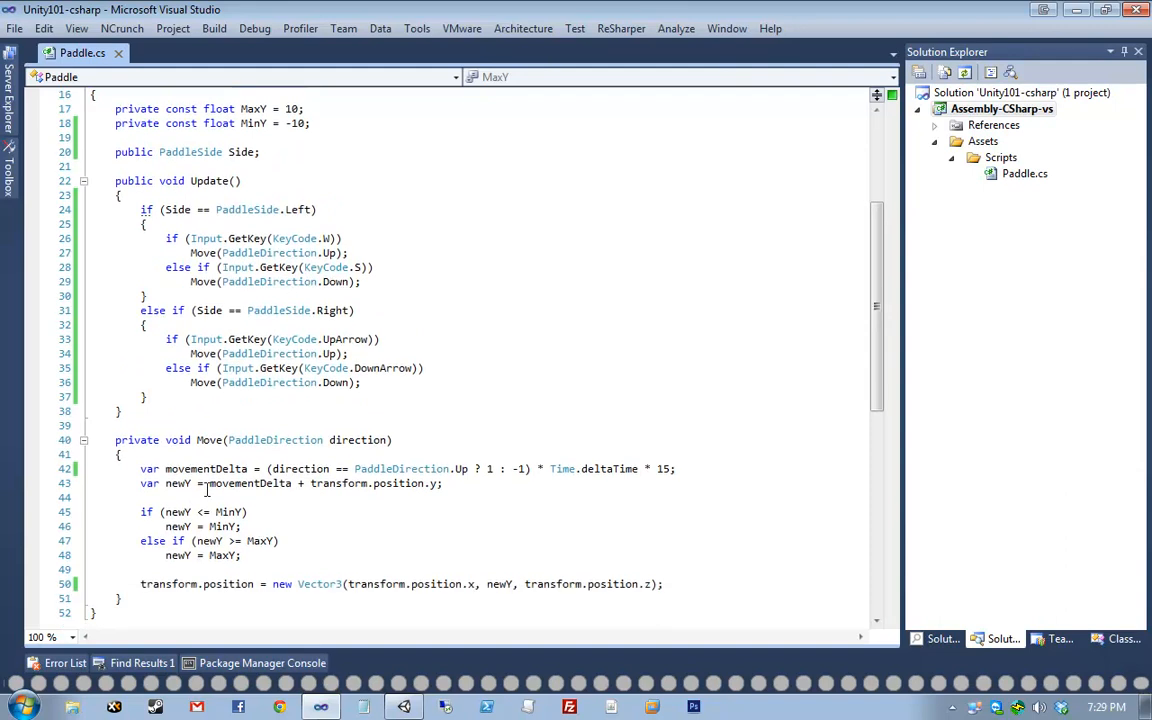
{"action": "scroll", "coordinate": [150, 545], "scroll_direction": "down", "scroll_amount": 1}
{"action": "left_click", "coordinate": [136, 540]}
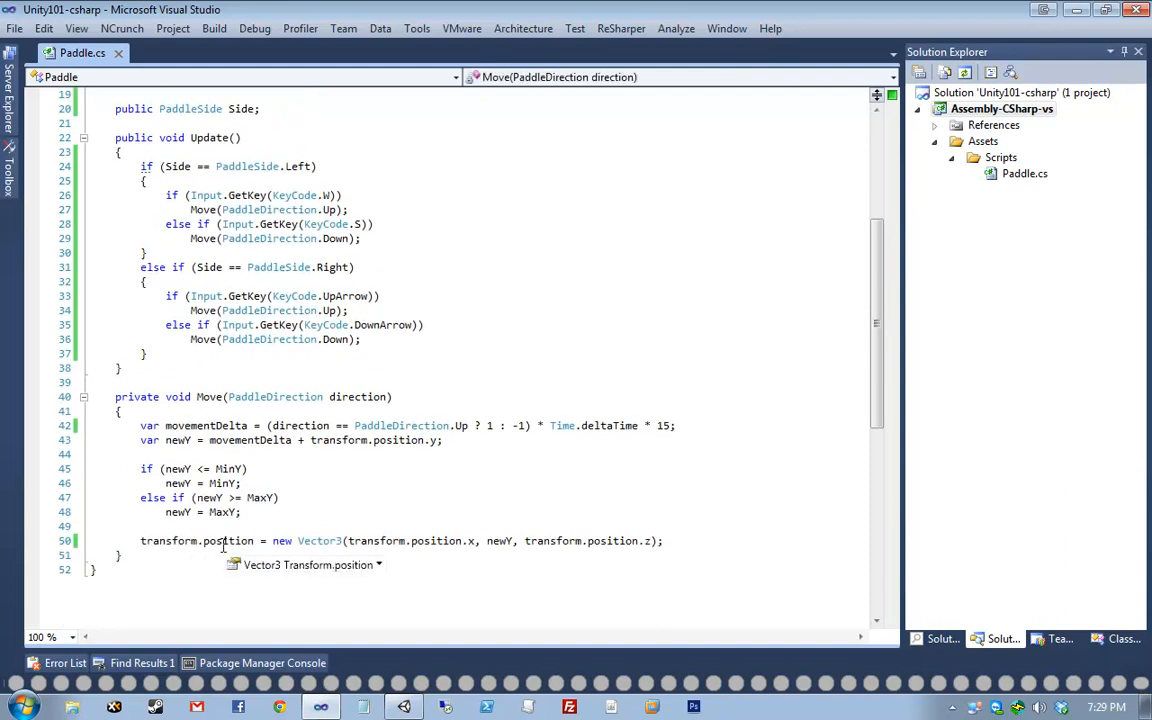
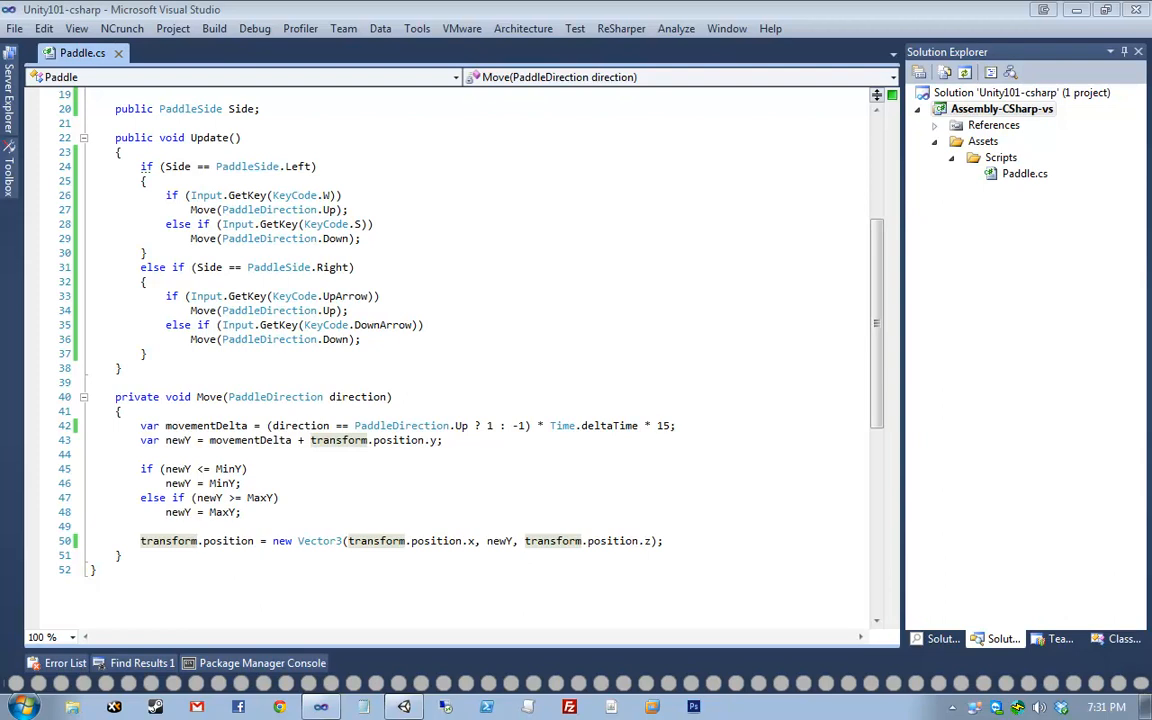
- Finish reviewing the W/S and arrow-key movement code in Paddle.cs, then return to Unity
{"action": "left_click", "coordinate": [363, 315]}
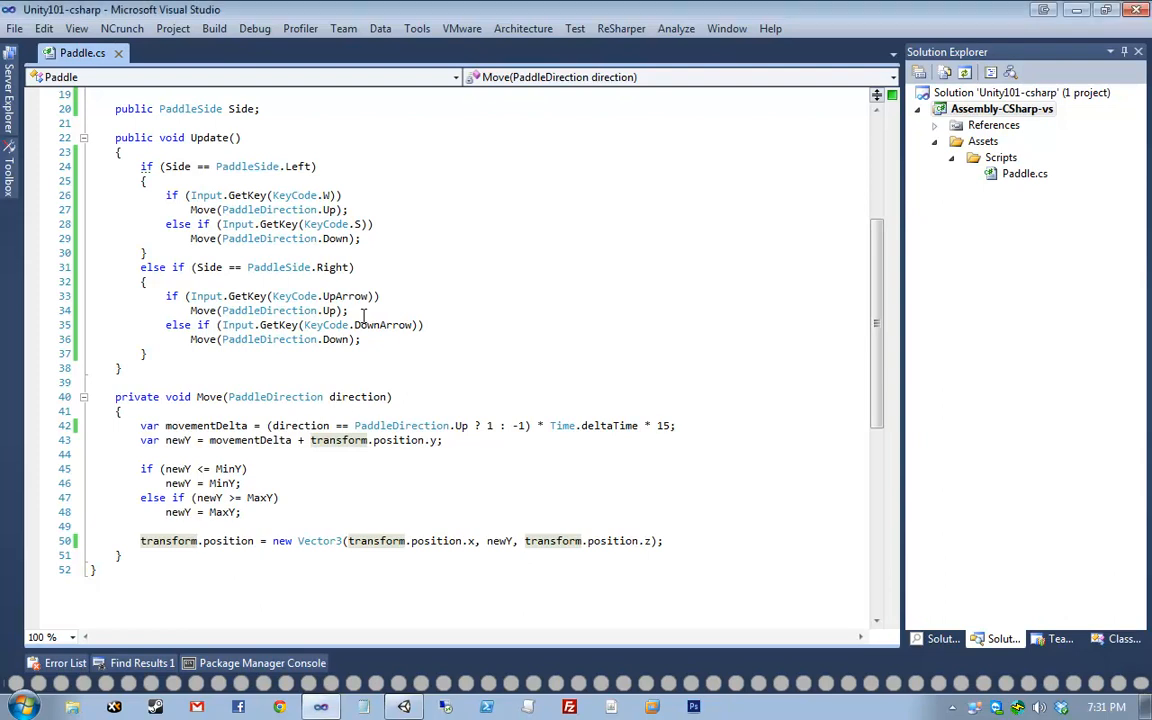
{"action": "left_click", "coordinate": [399, 706]}
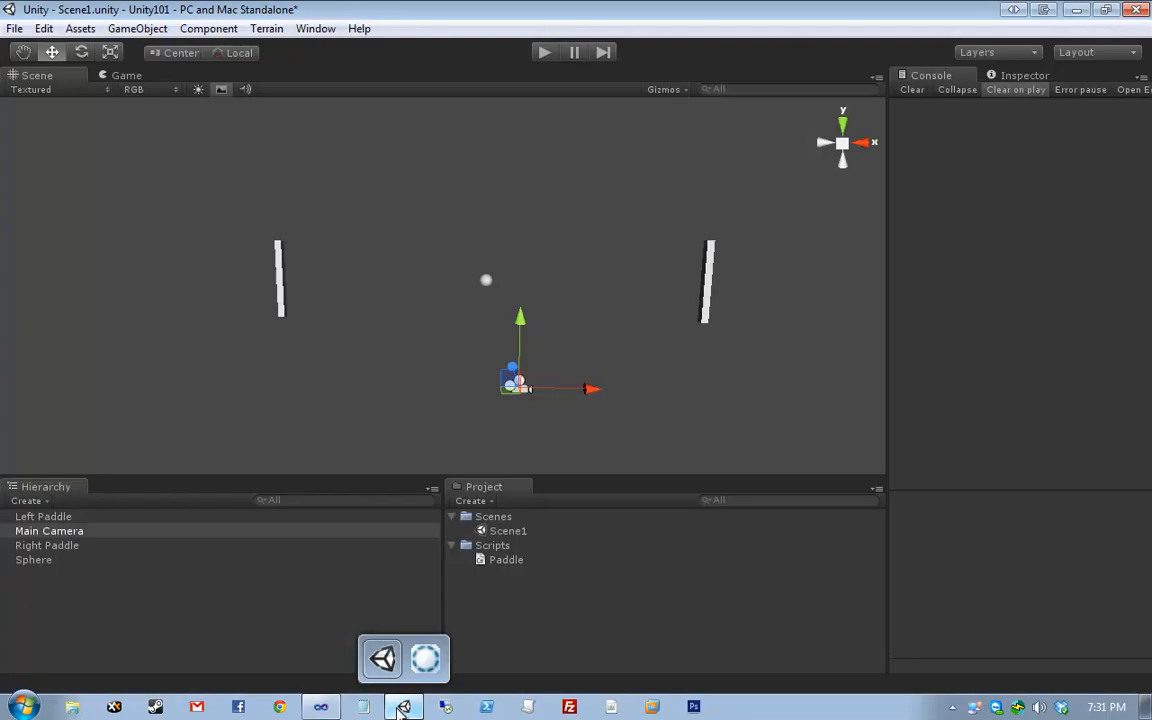
- Select the sphere and frame the paddles and sphere in the Scene view
{"action": "left_click", "coordinate": [432, 247]}
{"action": "left_click_drag", "start_coordinate": [450, 226], "coordinate": [536, 317]}
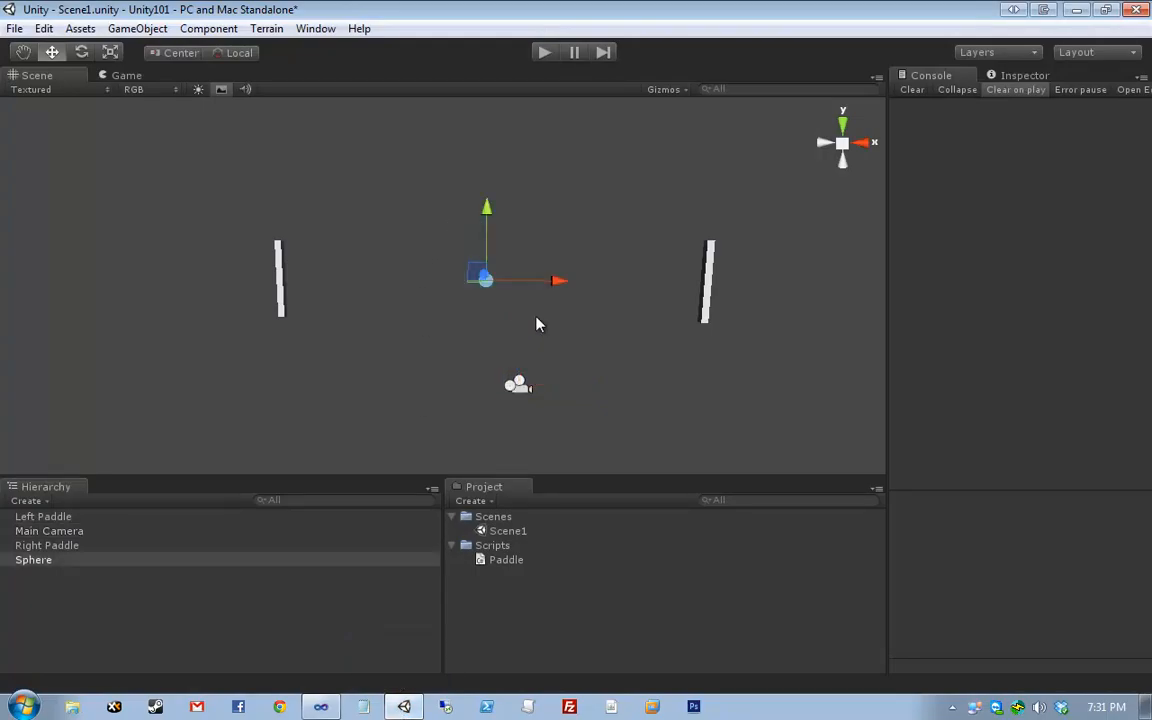
{"action": "scroll", "coordinate": [510, 391], "scroll_direction": "up", "scroll_amount": 2}
{"action": "middle_click_drag", "start_coordinate": [622, 331], "coordinate": [496, 421]}
{"action": "middle_click_drag", "start_coordinate": [493, 320], "coordinate": [580, 262]}
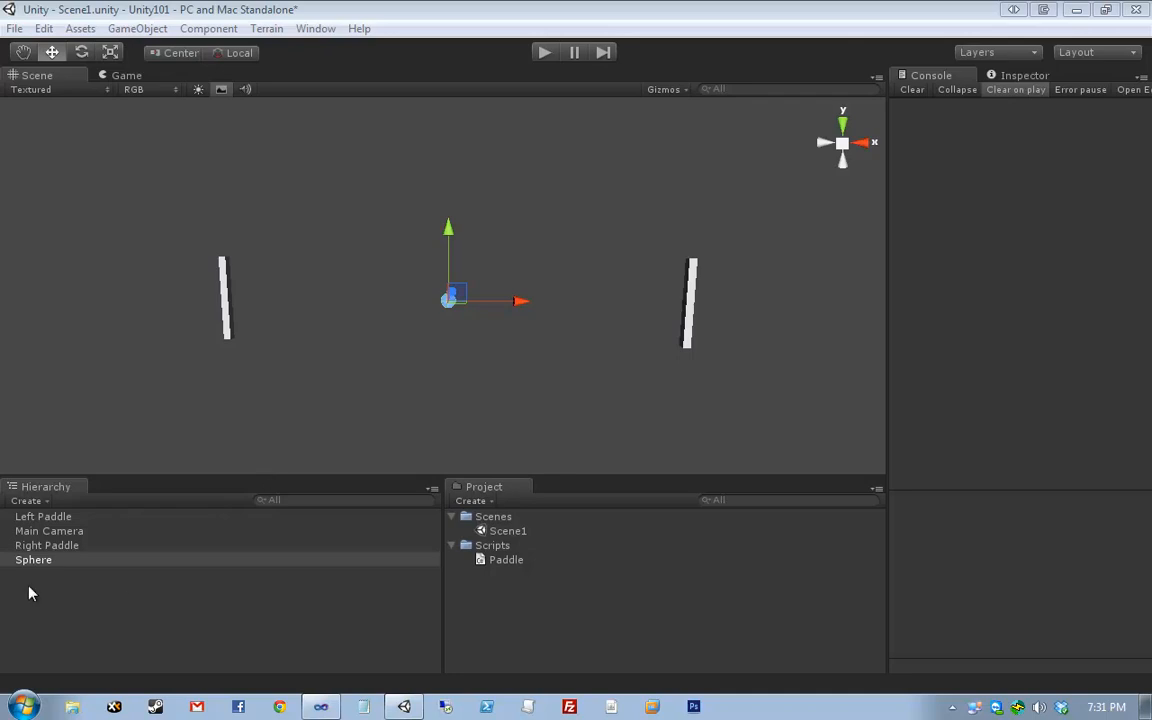
- Rename the Sphere object in the Hierarchy to Ball
{"action": "left_click", "coordinate": [40, 546]}
{"action": "left_click", "coordinate": [46, 561]}
{"action": "left_click", "coordinate": [183, 570]}
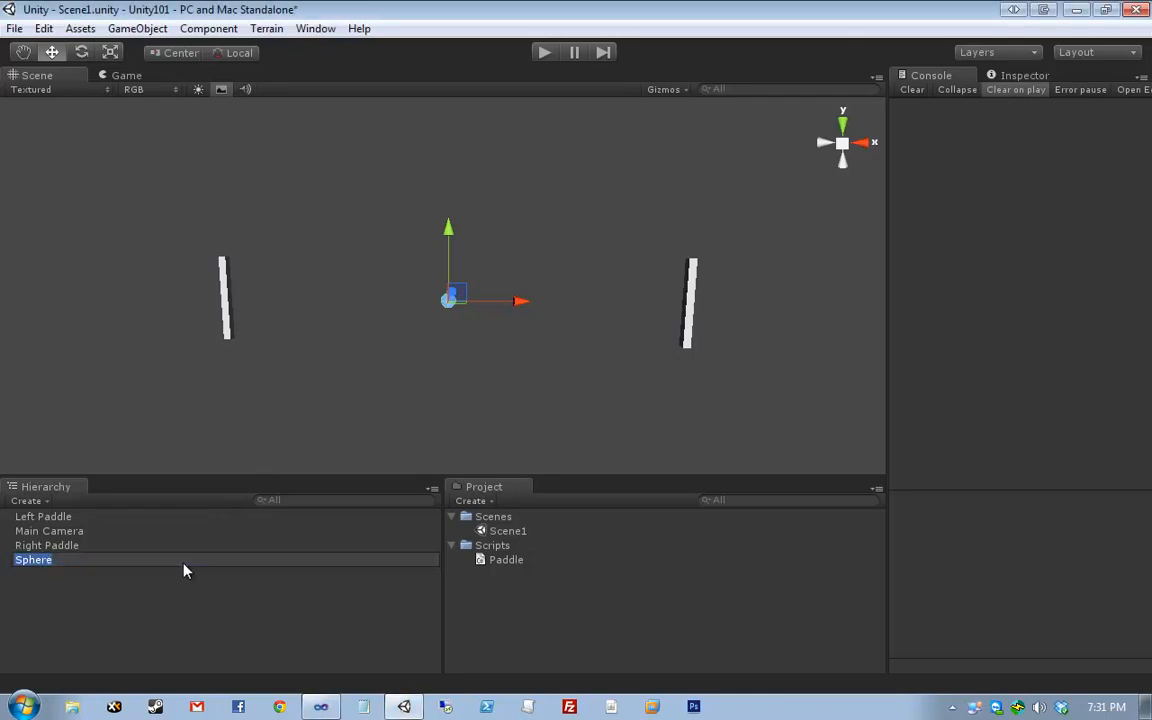
{"action": "type", "text": "Ball"}
{"action": "key", "text": "Return"}
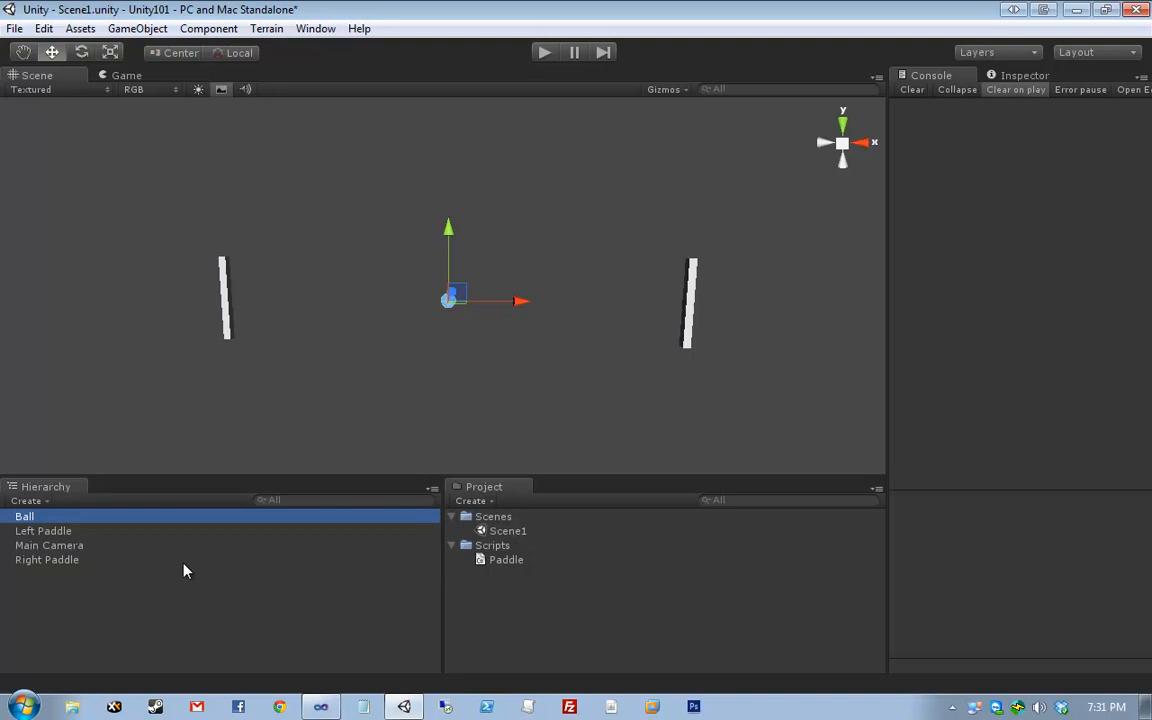
{"action": "left_click", "coordinate": [207, 29]}
{"action": "mouse_move", "coordinate": [172, 38]}
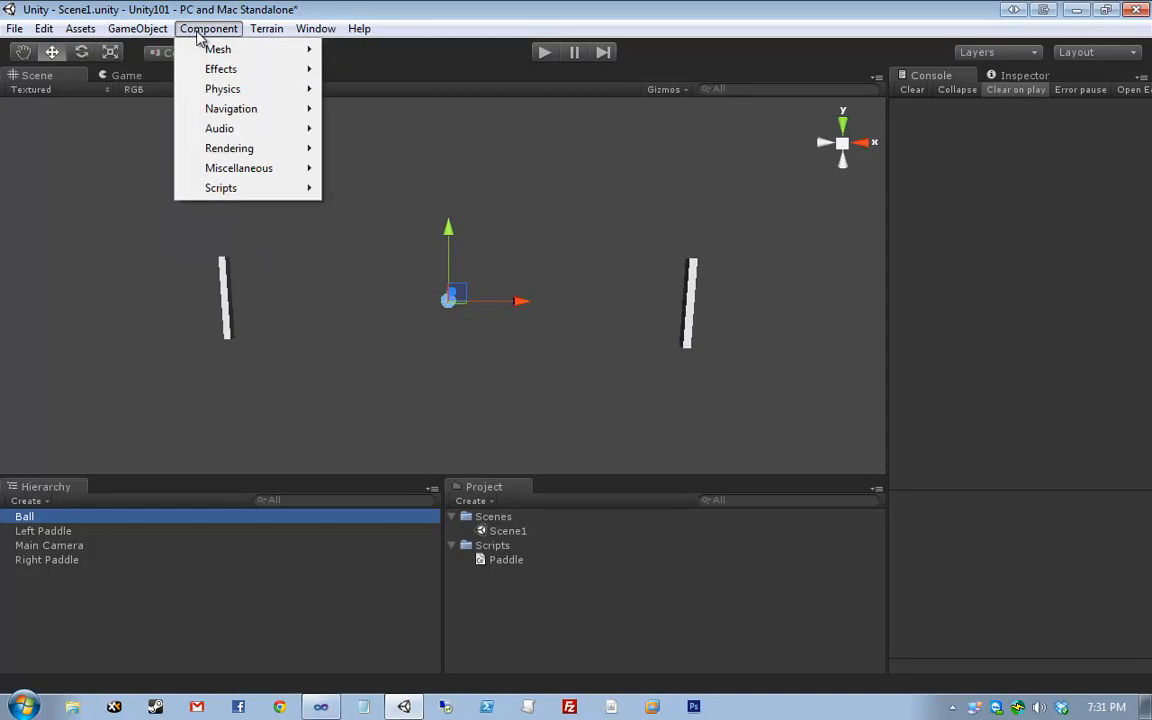
- Add a Rigidbody component to the Ball
{"action": "mouse_move", "coordinate": [210, 90]}
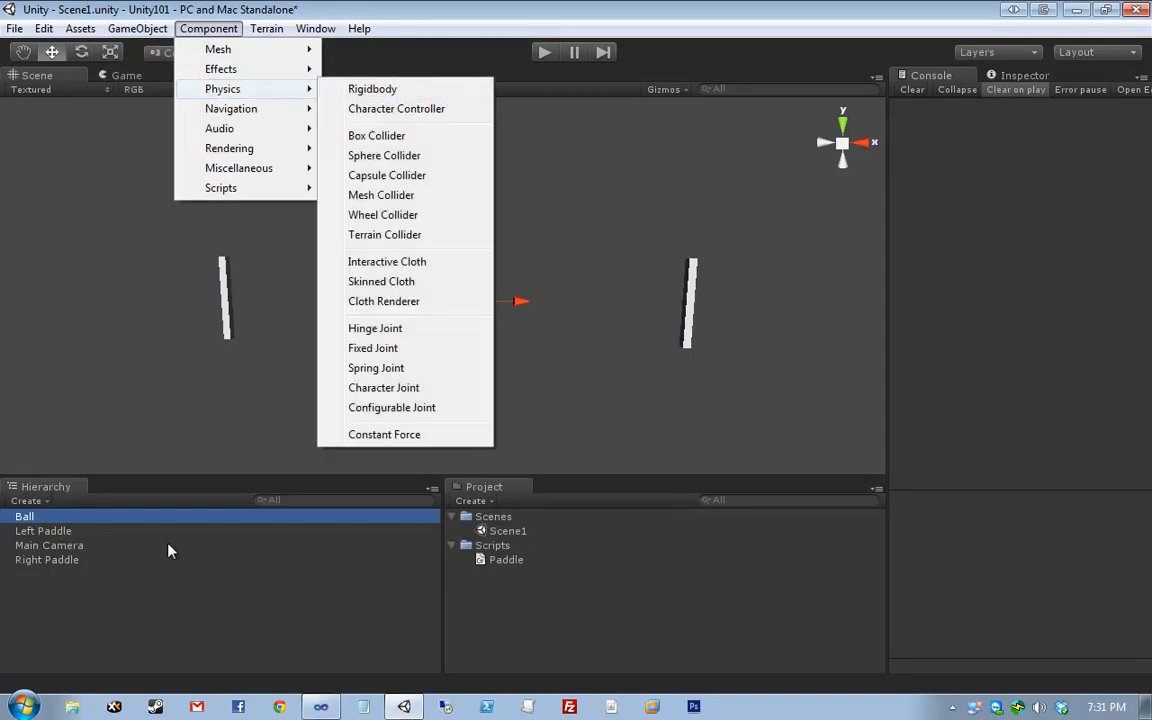
{"action": "left_click", "coordinate": [355, 90]}
{"action": "left_click", "coordinate": [192, 530]}
{"action": "left_click", "coordinate": [116, 518]}
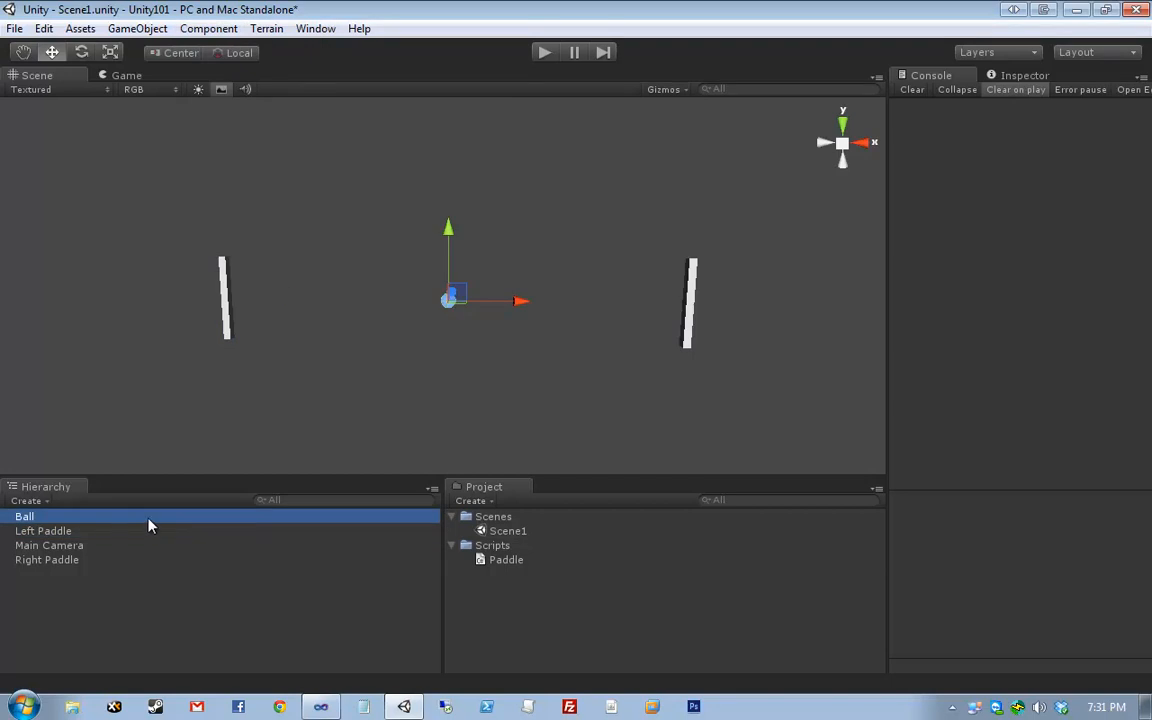
{"action": "left_click", "coordinate": [218, 28]}
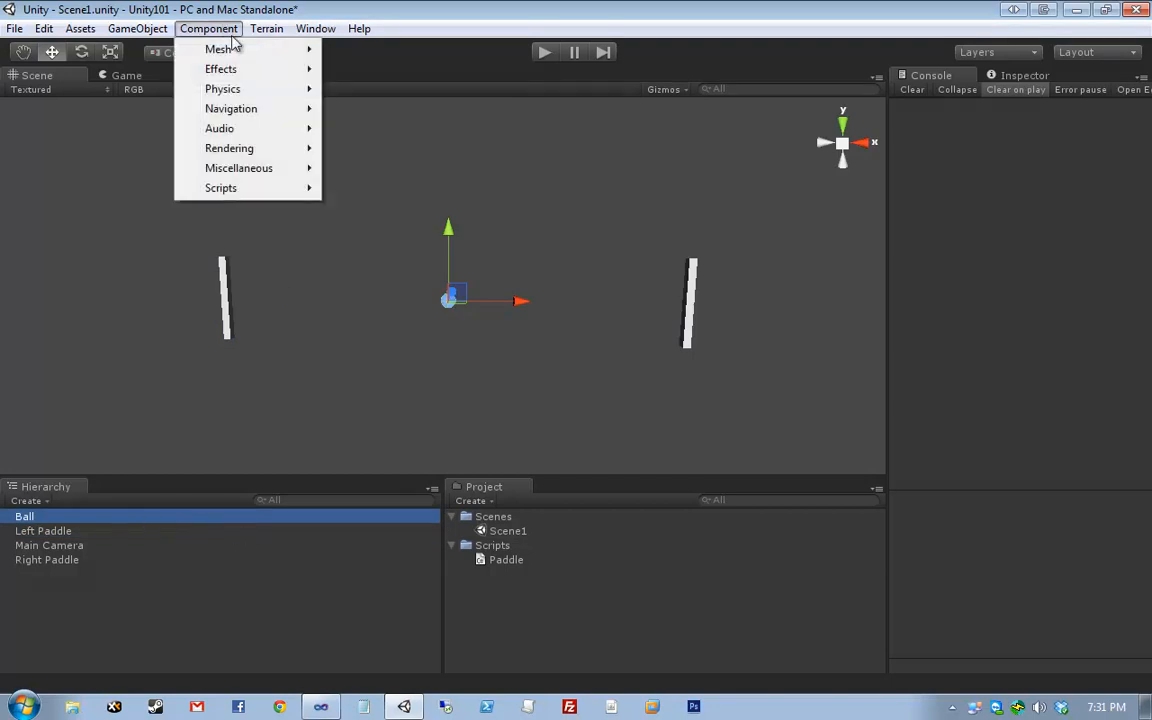
{"action": "mouse_move", "coordinate": [232, 89]}
{"action": "left_click", "coordinate": [355, 88]}
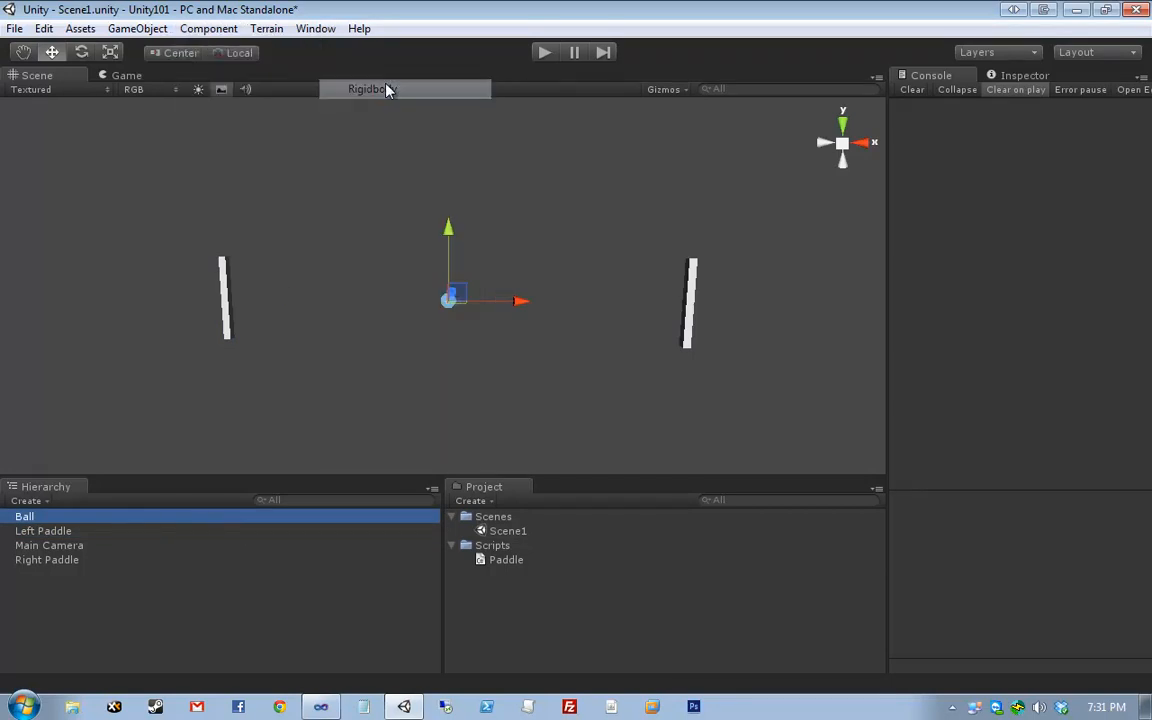
{"action": "left_click", "coordinate": [1022, 75]}
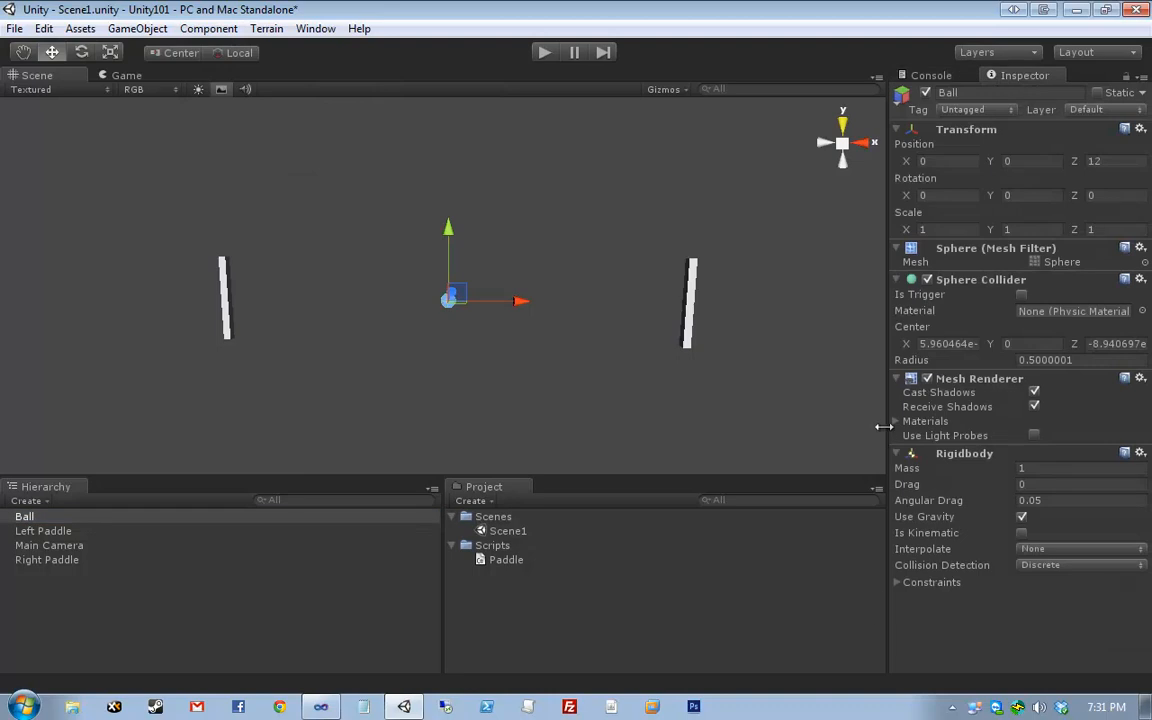
{"action": "left_click_drag", "start_coordinate": [886, 424], "coordinate": [830, 435]}
{"action": "left_click", "coordinate": [165, 516]}
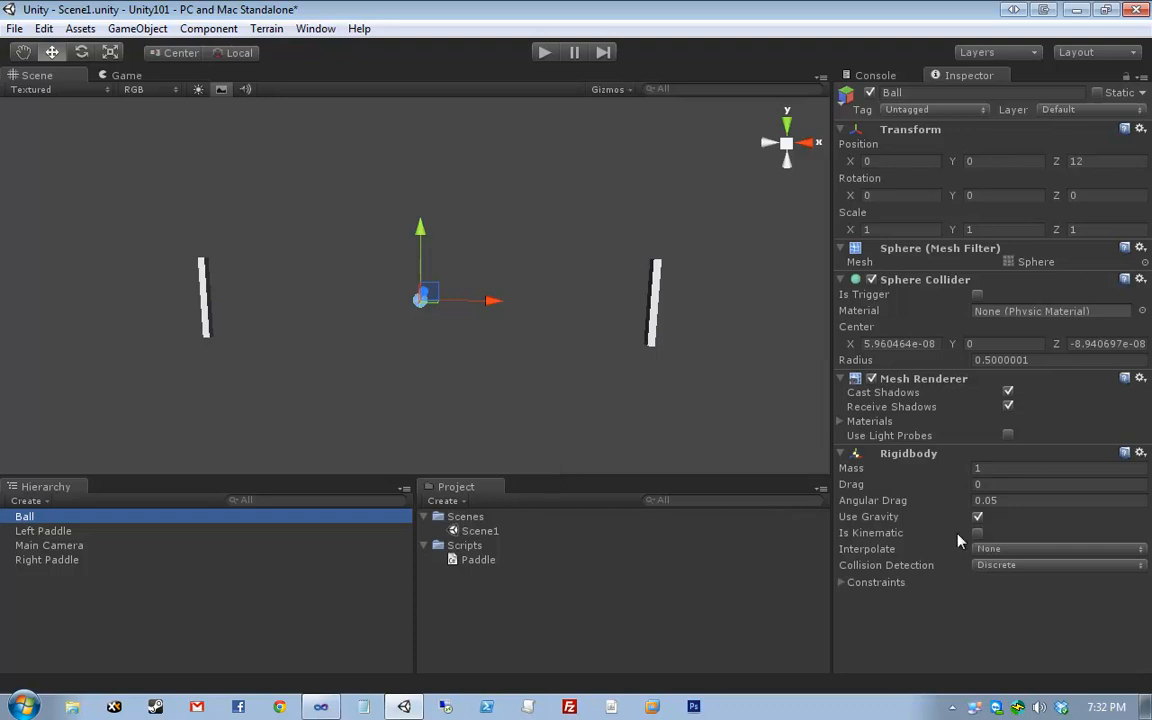
- Set the Rigidbody mass to 0.01 and freeze Z position and Z rotation
{"action": "left_click", "coordinate": [975, 470]}
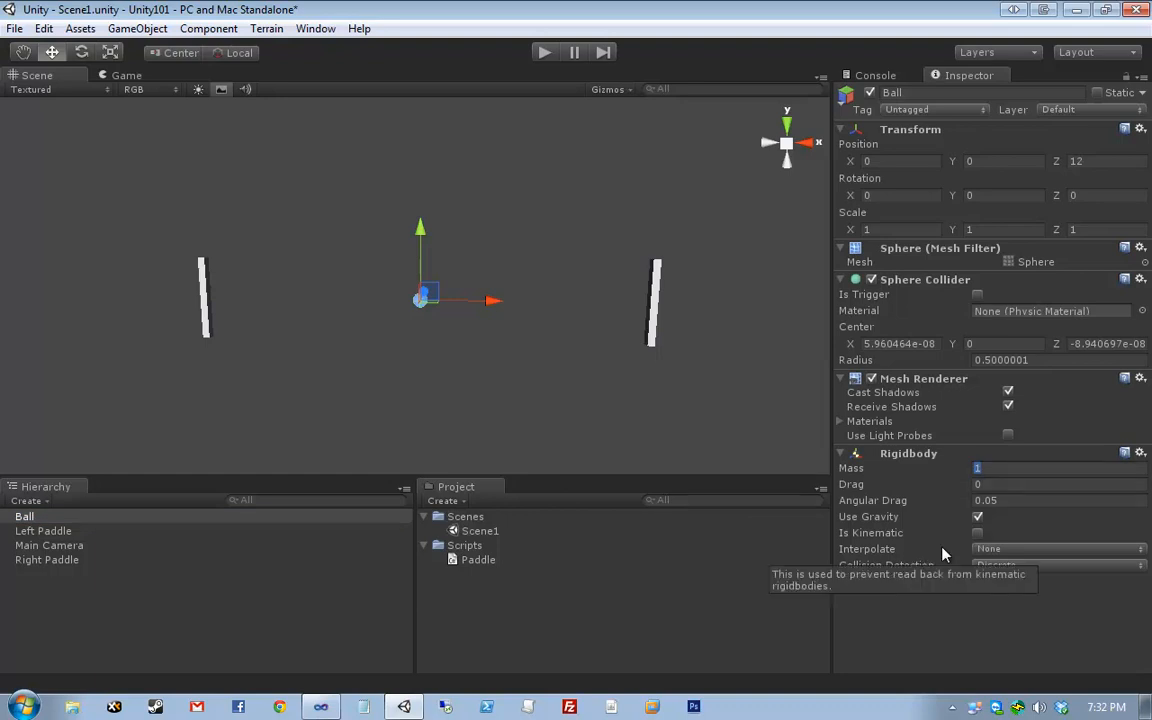
{"action": "key", "text": "BackSpace"}
{"action": "type", "text": "0.01"}
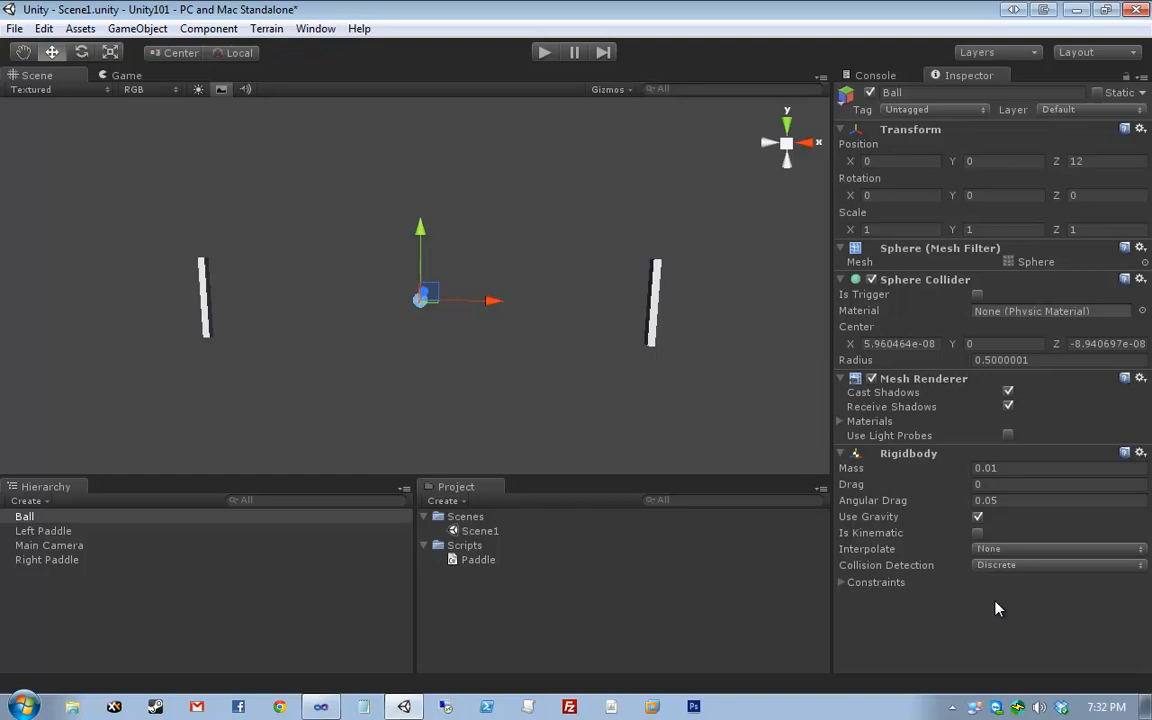
{"action": "left_click", "coordinate": [841, 582]}
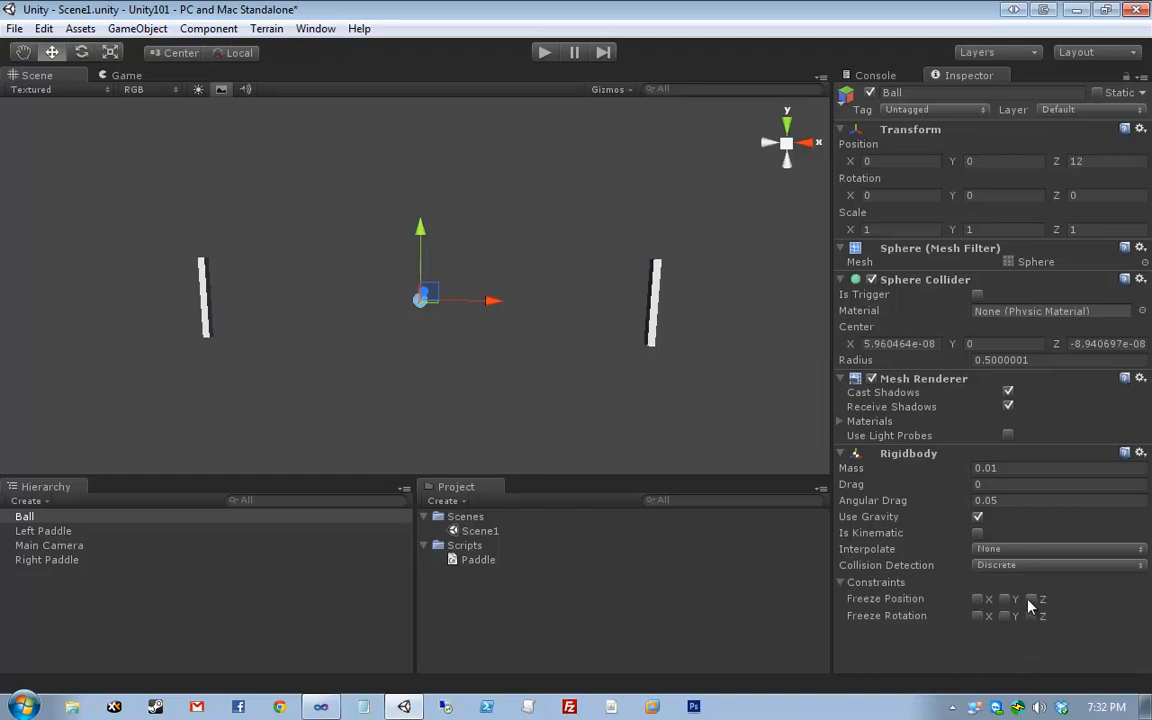
{"action": "left_click", "coordinate": [1031, 598]}
{"action": "left_click", "coordinate": [1031, 615]}
{"action": "left_click", "coordinate": [727, 303]}
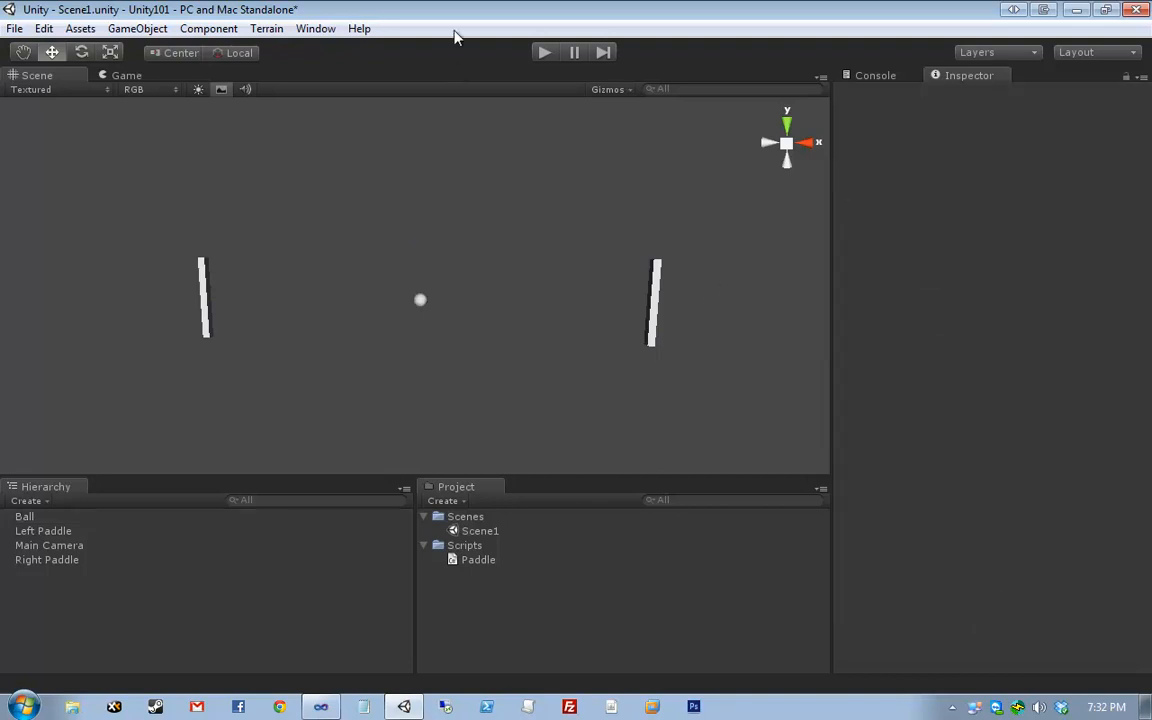
- Play-test the pong scene a few times, stopping play mode each time
{"action": "key", "text": "ctrl+p"}
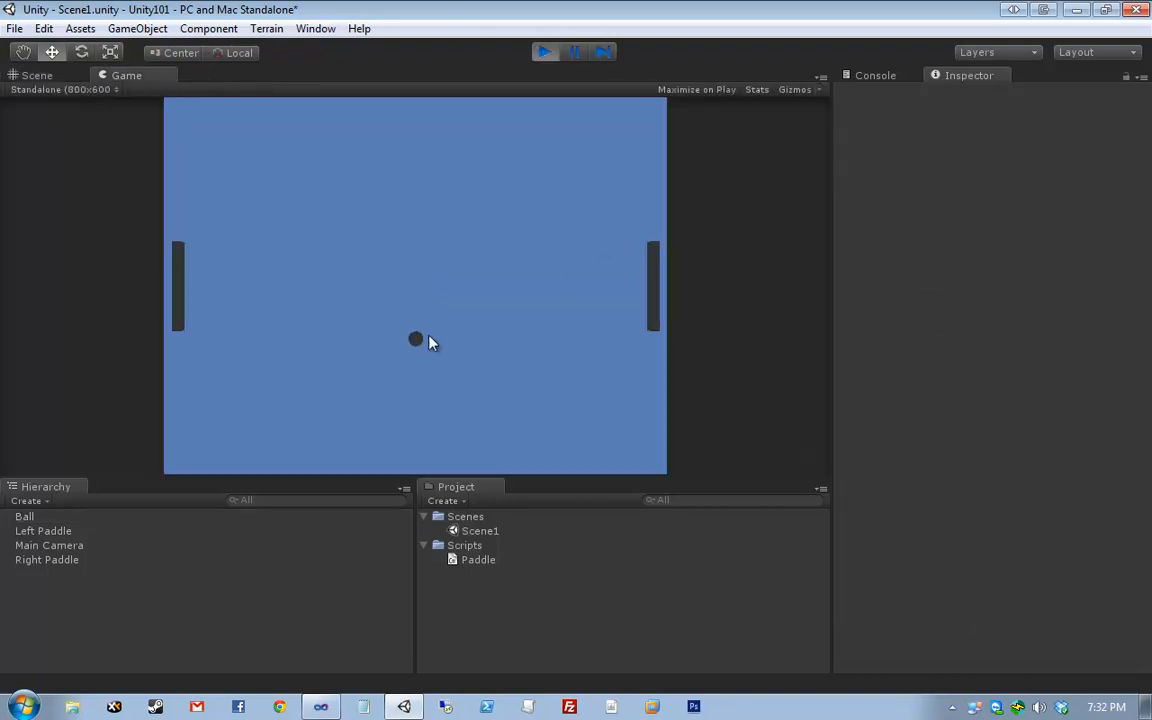
{"action": "left_click", "coordinate": [543, 53]}
{"action": "left_click", "coordinate": [543, 53]}
{"action": "left_click", "coordinate": [543, 53]}
{"action": "key", "text": "ctrl+p"}
{"action": "left_click", "coordinate": [543, 53]}
- Turn off Use Gravity on the Ball's Rigidbody and play-test again
{"action": "left_click", "coordinate": [177, 517]}
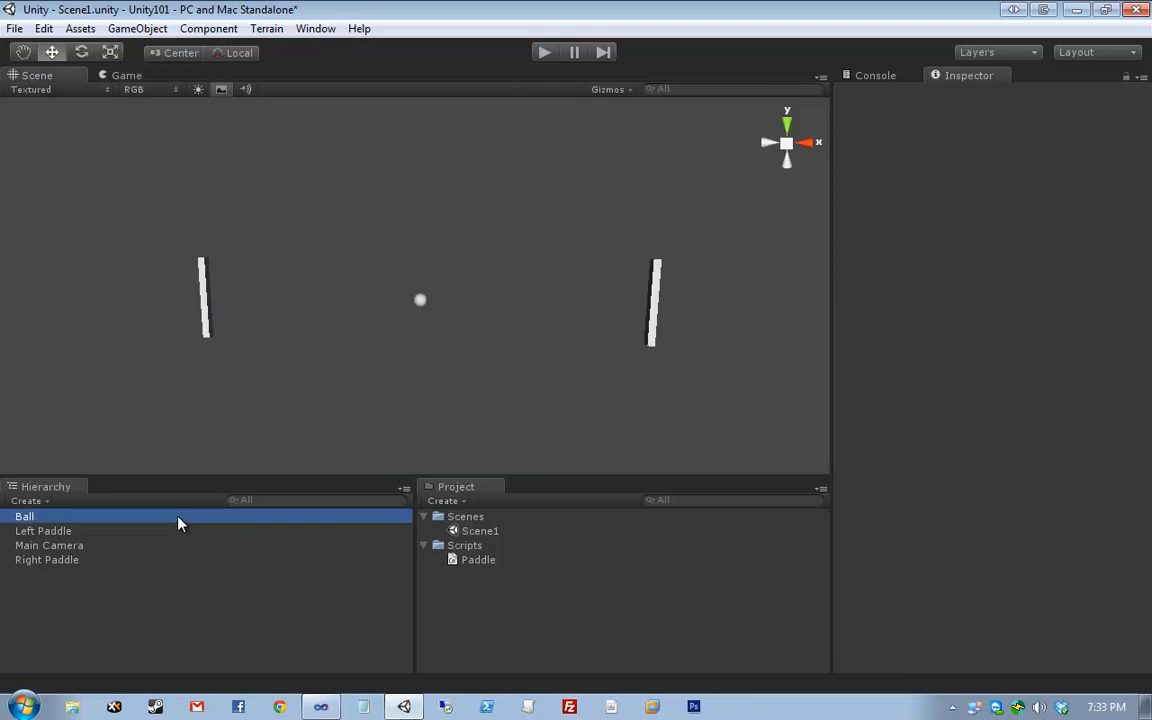
{"action": "left_click", "coordinate": [977, 517]}
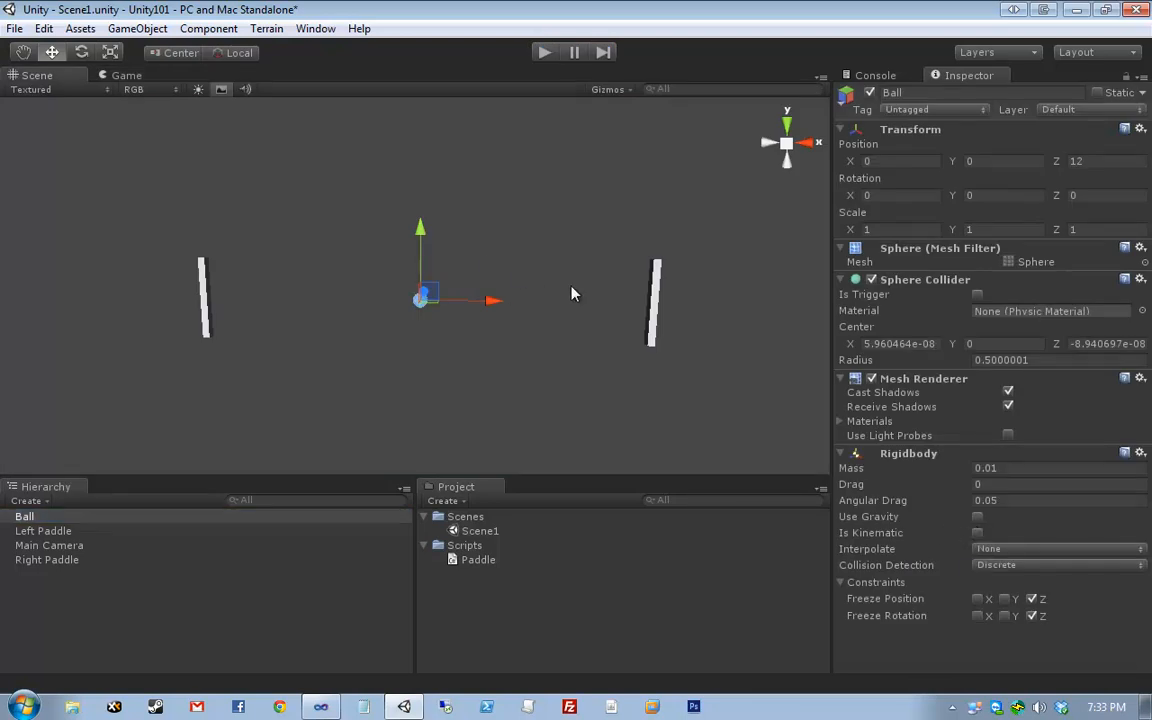
{"action": "left_click", "coordinate": [541, 53]}
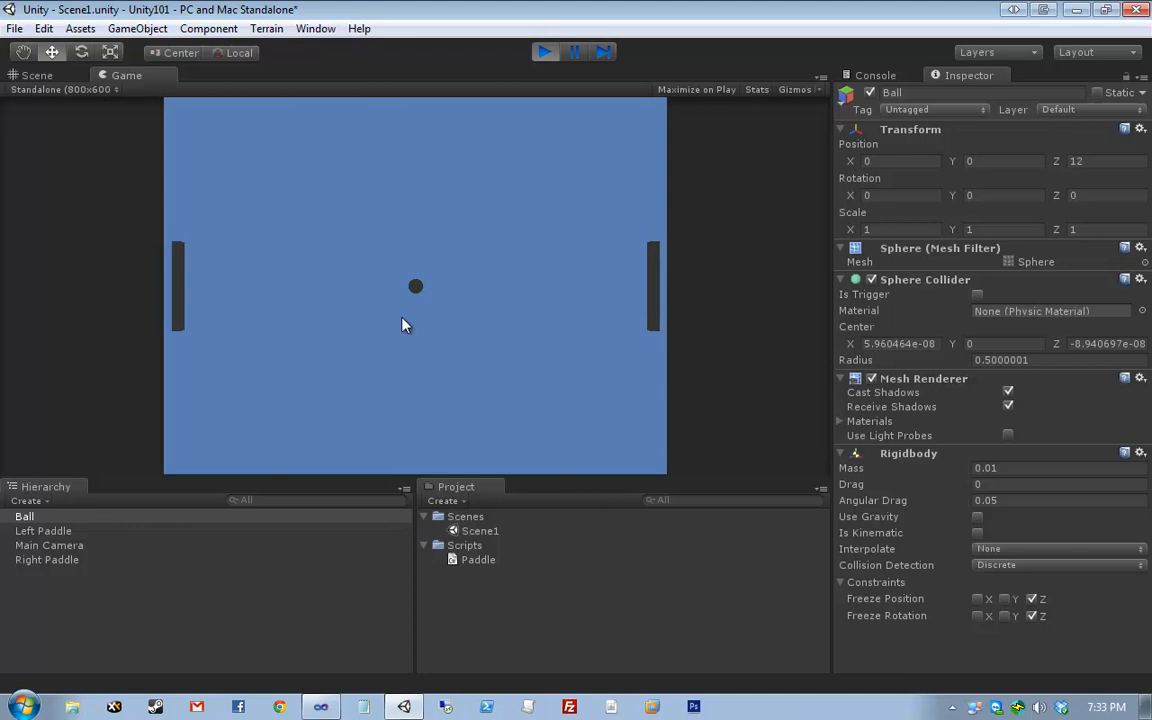
{"action": "left_click", "coordinate": [545, 55]}
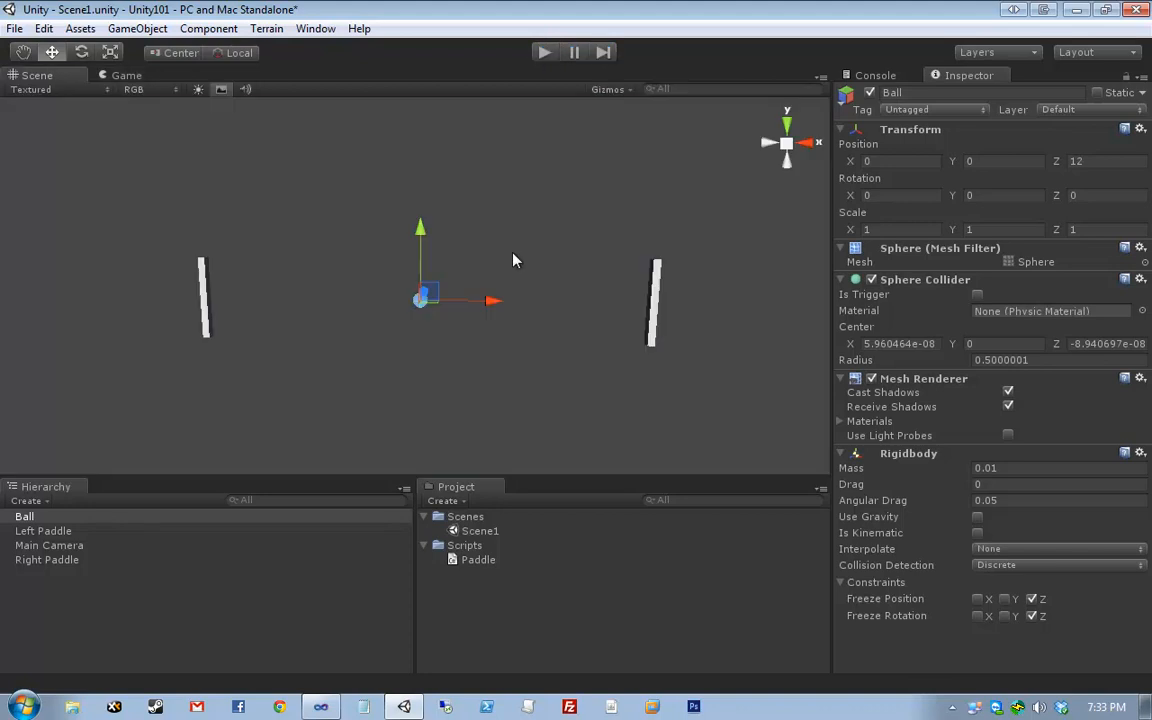
{"action": "left_click", "coordinate": [516, 254]}
{"action": "left_click", "coordinate": [488, 546]}
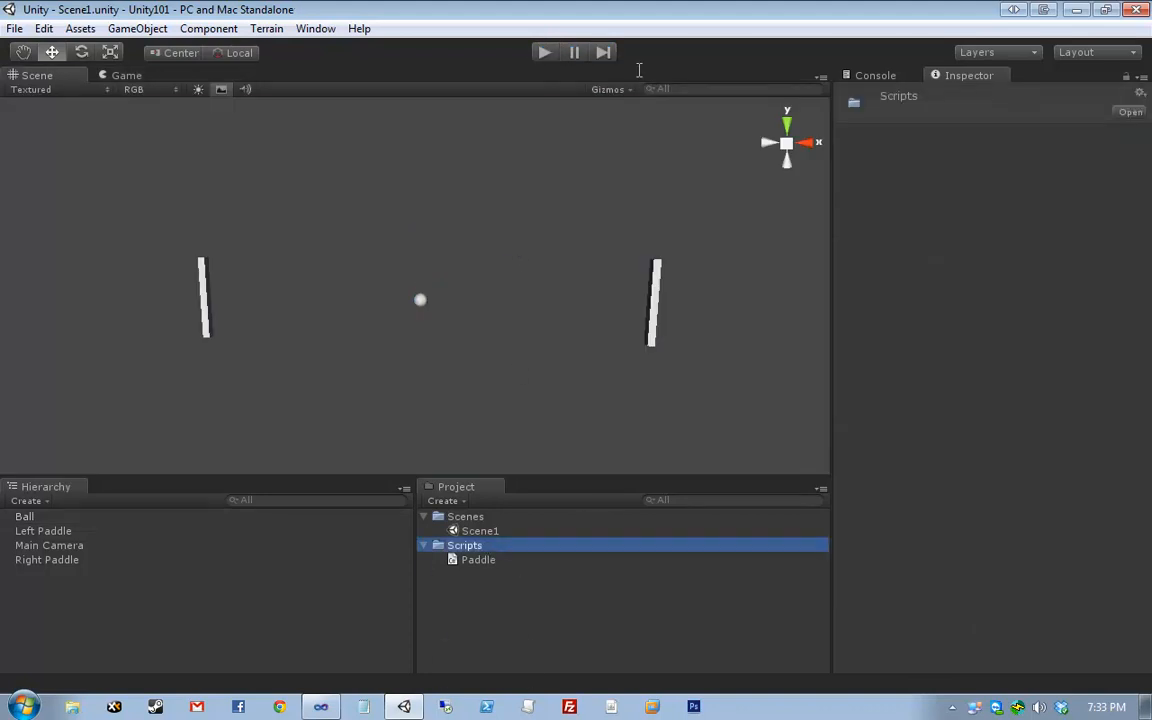
- Create a C# script called Ball under Scripts and open it in Visual Studio
{"action": "right_click", "coordinate": [453, 546]}
{"action": "mouse_move", "coordinate": [527, 259]}
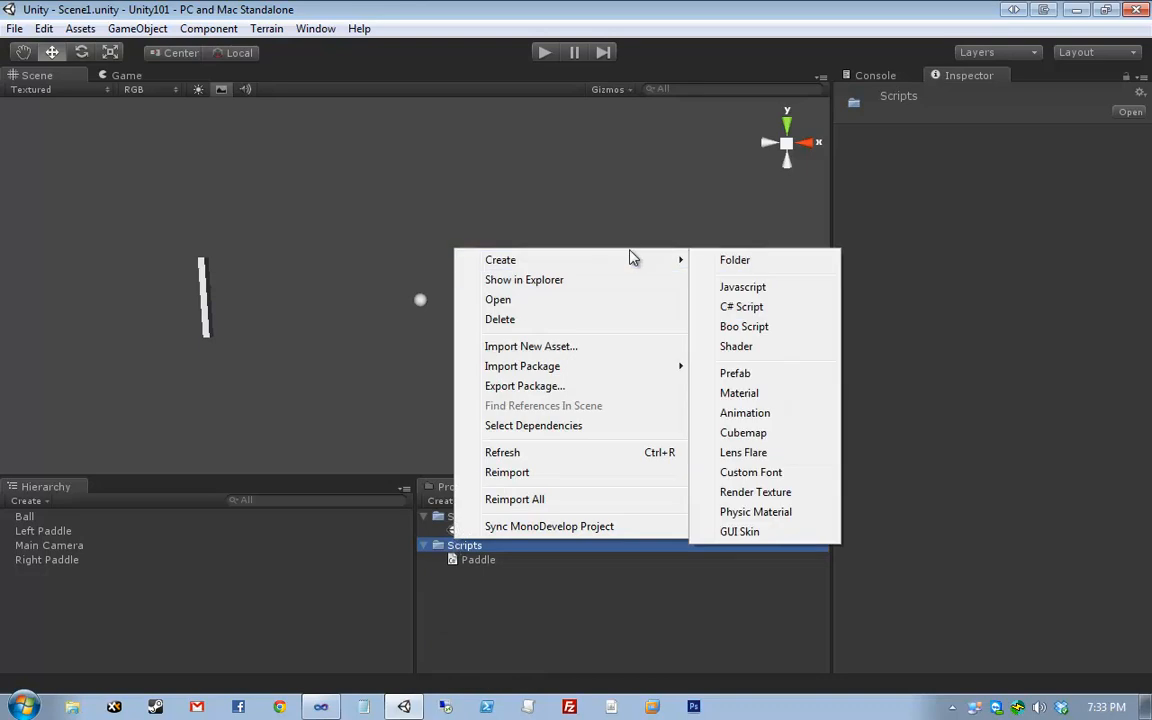
{"action": "left_click", "coordinate": [760, 305]}
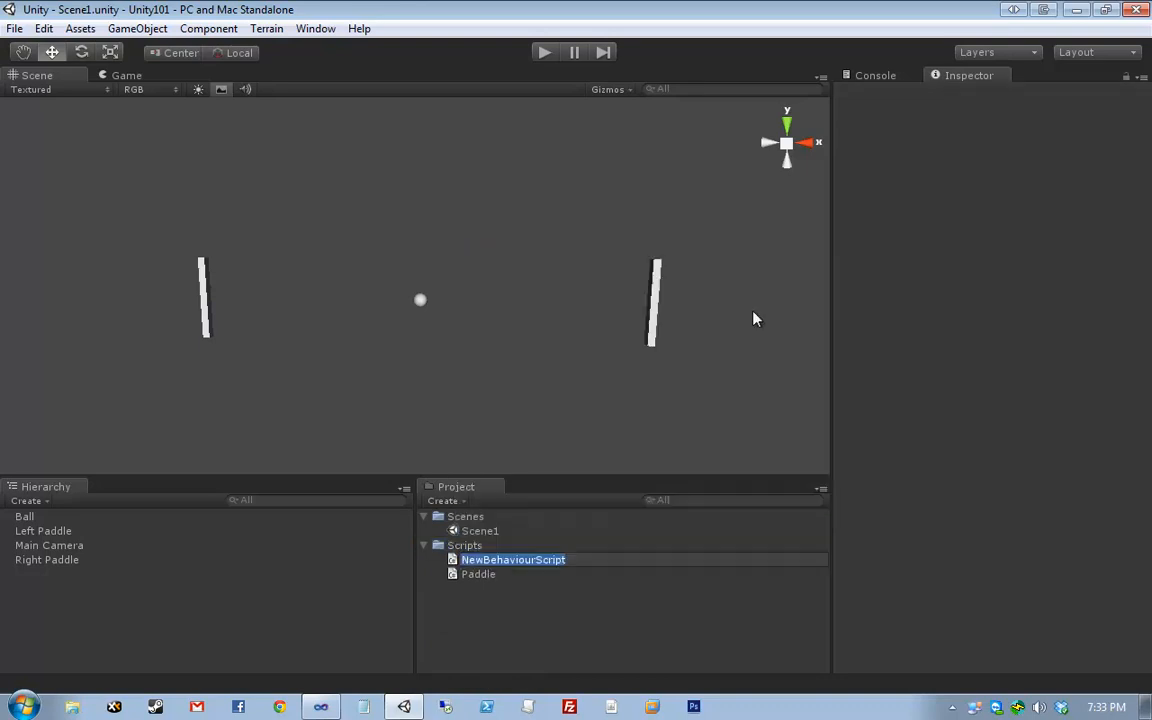
{"action": "type", "text": "B"}
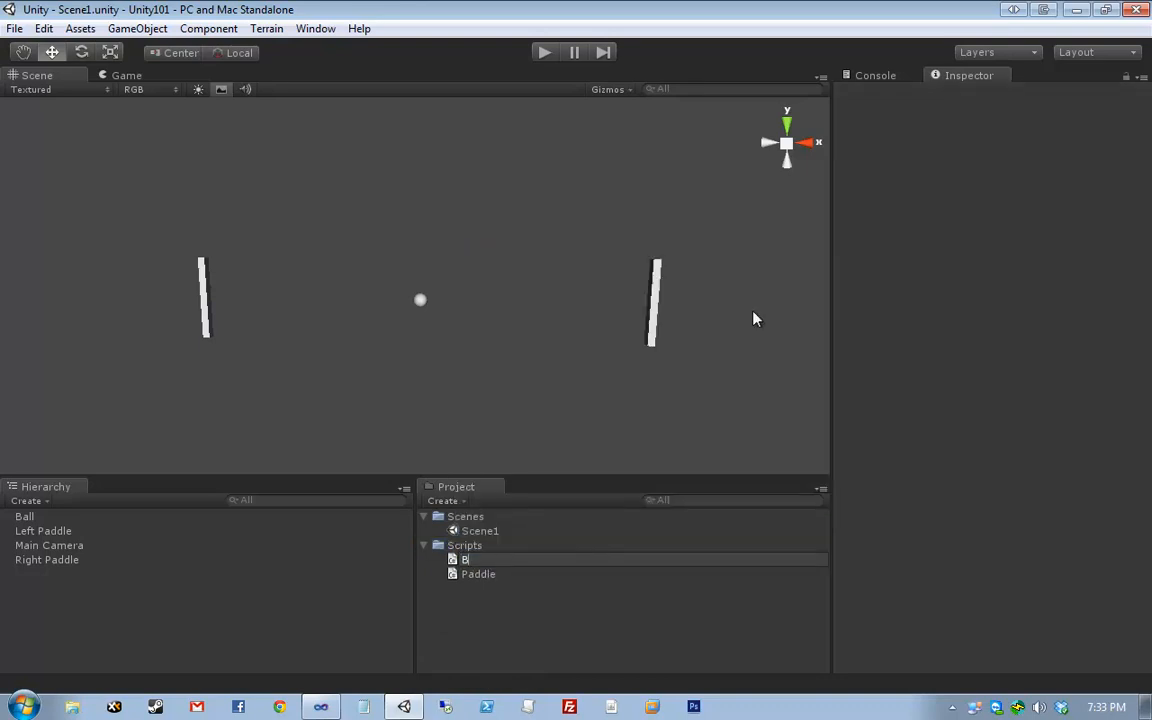
{"action": "type", "text": "all"}
{"action": "key", "text": "Return"}
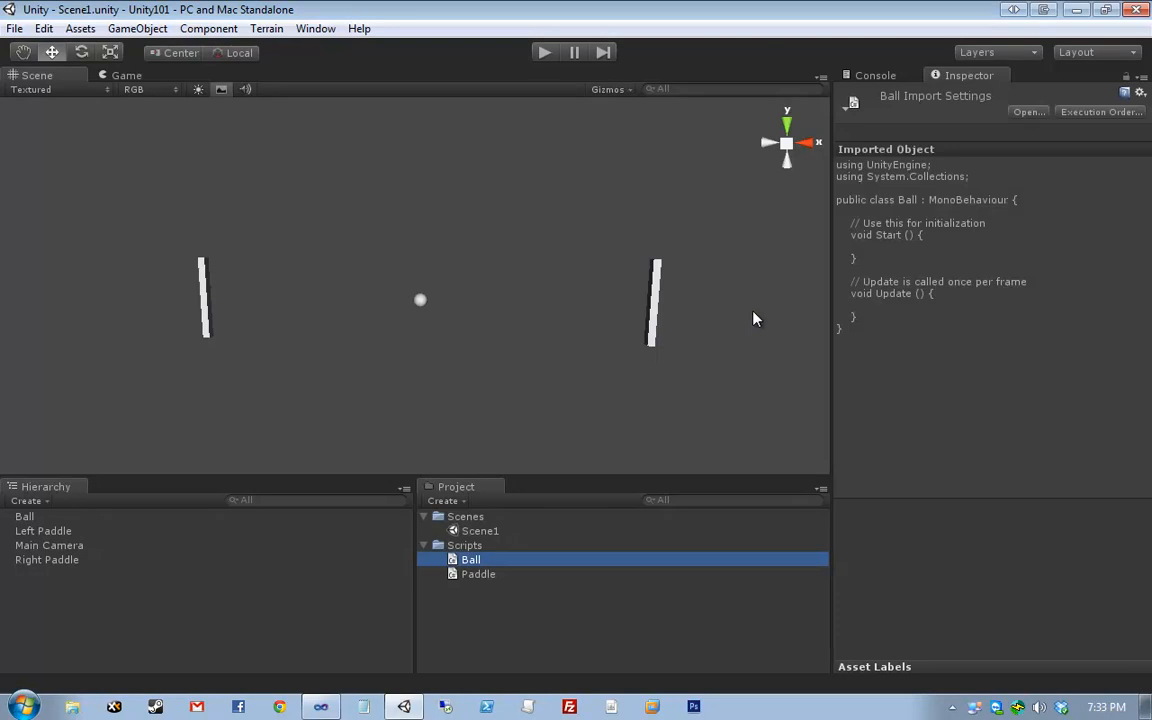
{"action": "right_click", "coordinate": [462, 545]}
{"action": "mouse_move", "coordinate": [548, 267]}
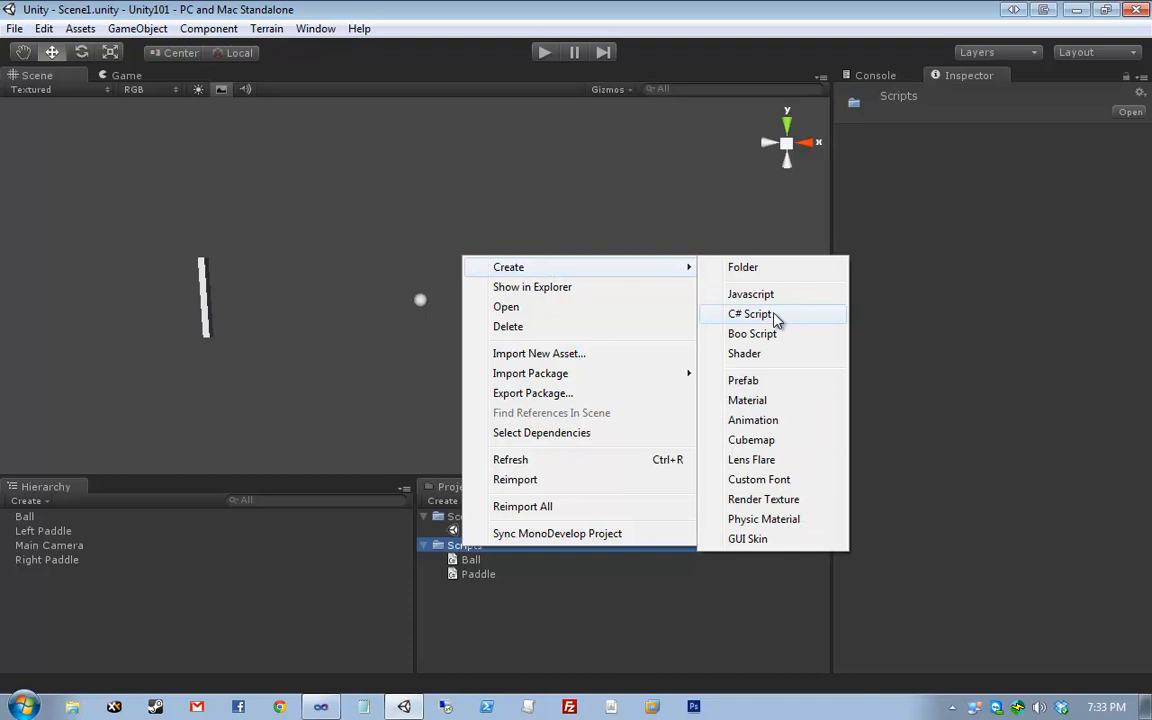
{"action": "left_click", "coordinate": [514, 566]}
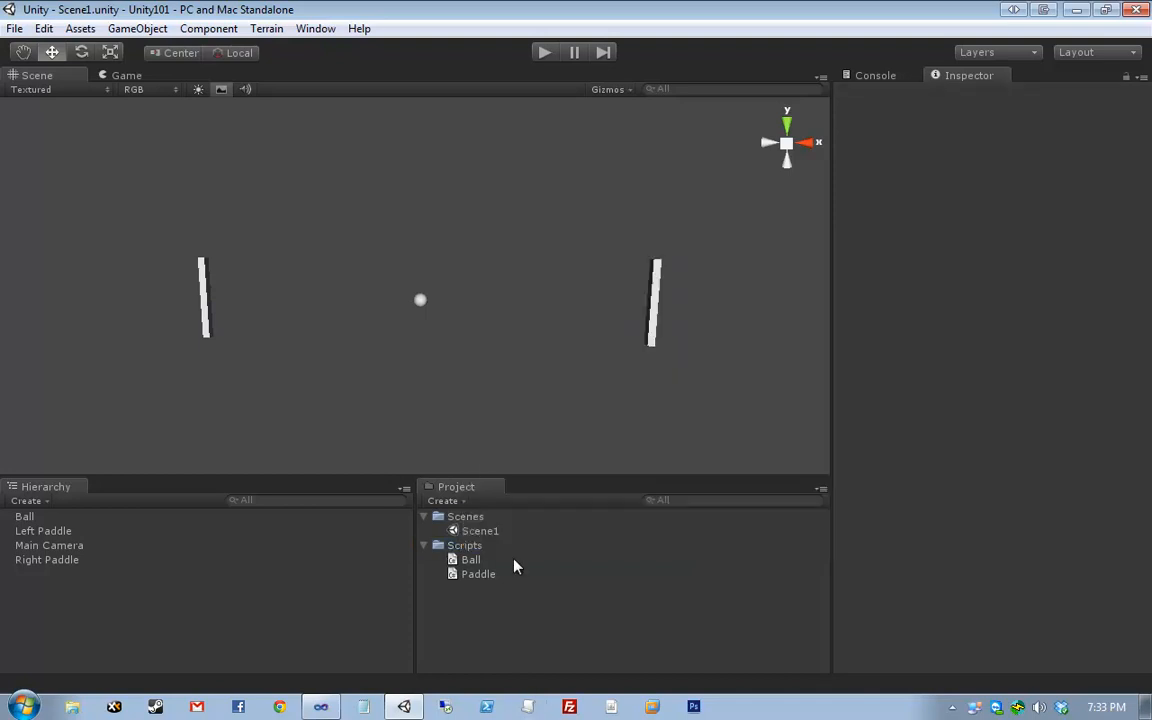
{"action": "double_click", "coordinate": [512, 561]}
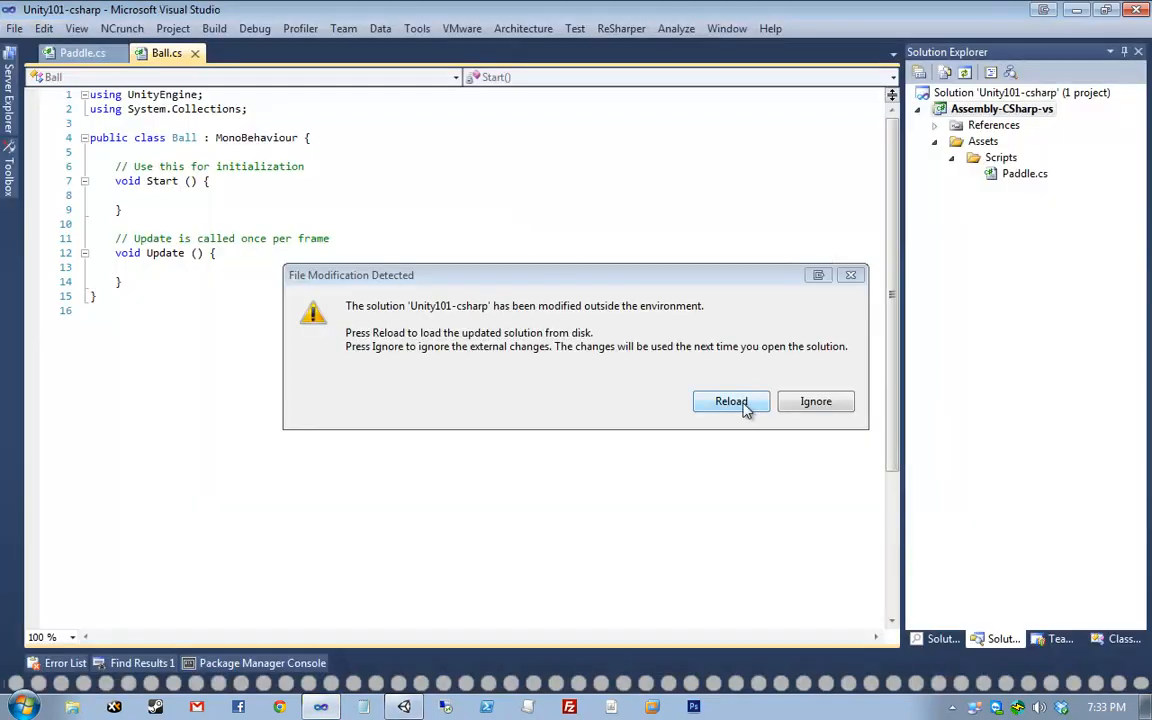
- Reload the solution, put braces on their own lines, drop the comment and make Start() public
{"action": "left_click", "coordinate": [742, 404]}
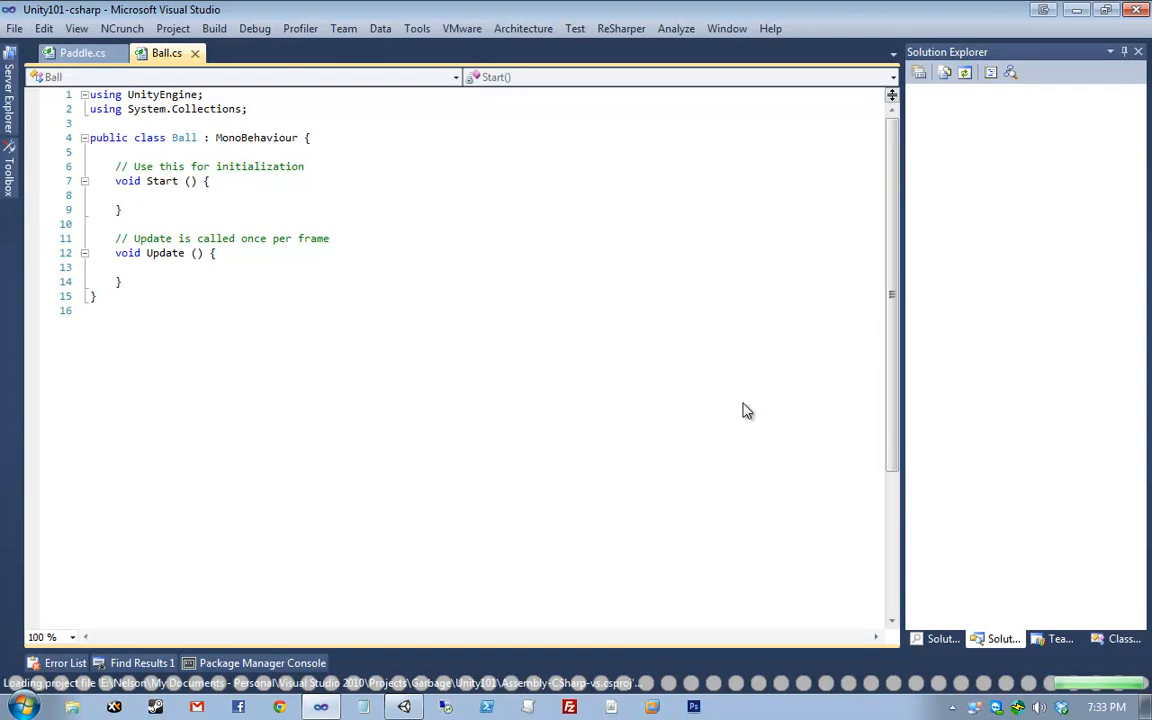
{"action": "left_click", "coordinate": [273, 315]}
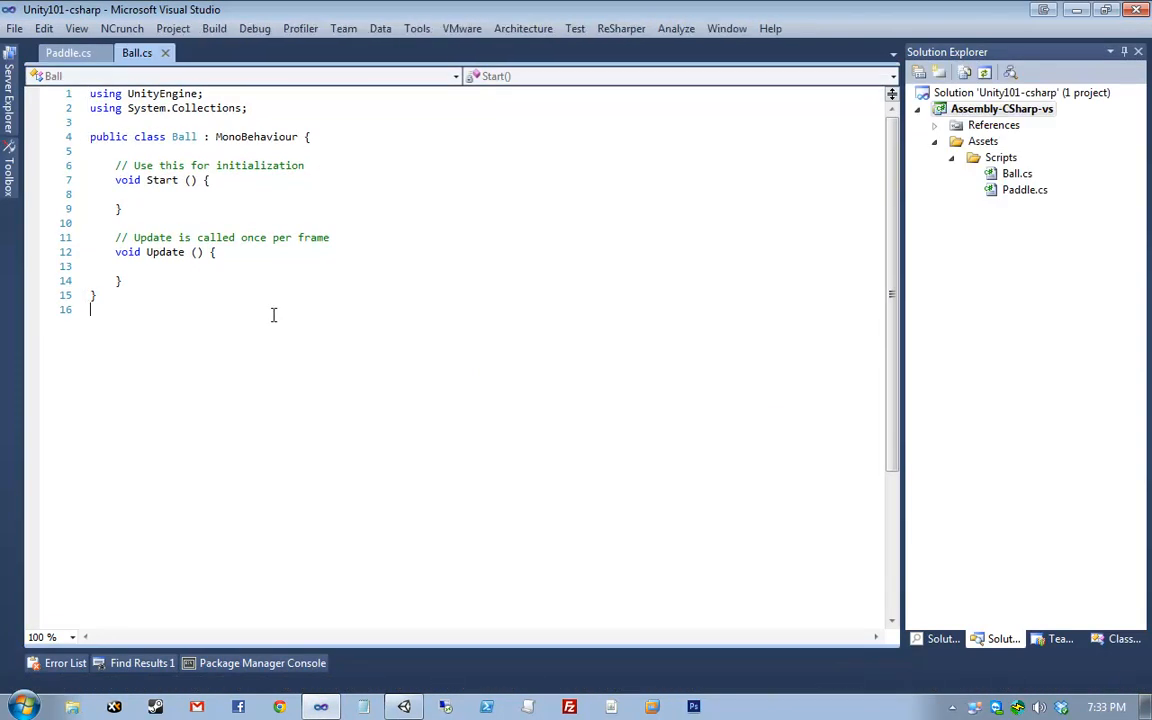
{"action": "key", "text": "BackSpace"}
{"action": "key", "text": "BackSpace"}
{"action": "type", "text": "}"}
{"action": "left_click", "coordinate": [183, 170]}
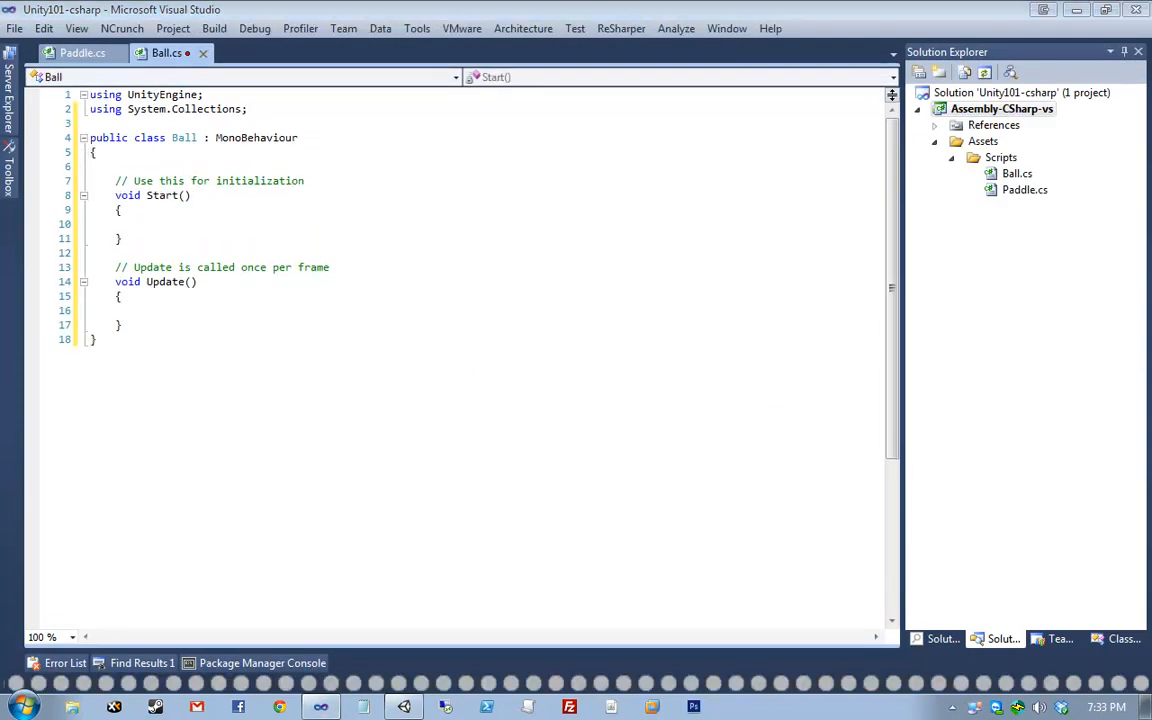
{"action": "left_click", "coordinate": [212, 170]}
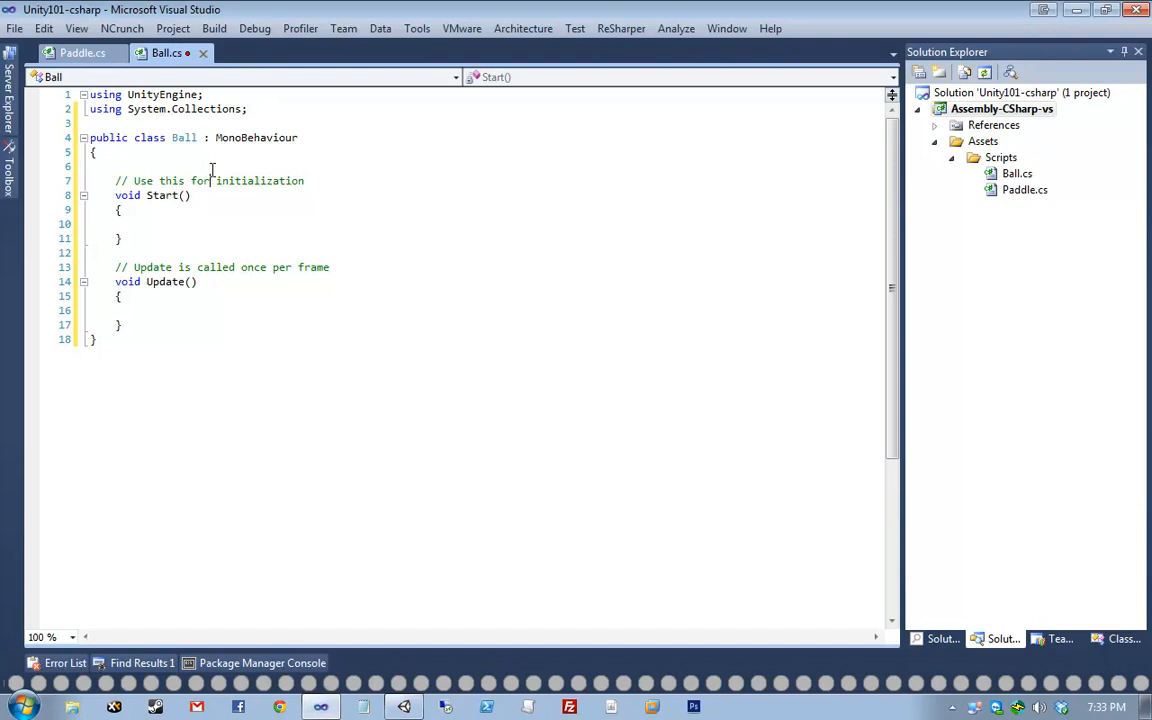
{"action": "left_click", "coordinate": [212, 168]}
{"action": "key", "text": "ctrl+x"}
{"action": "key", "text": "ctrl+x"}
{"action": "type", "text": "public"}
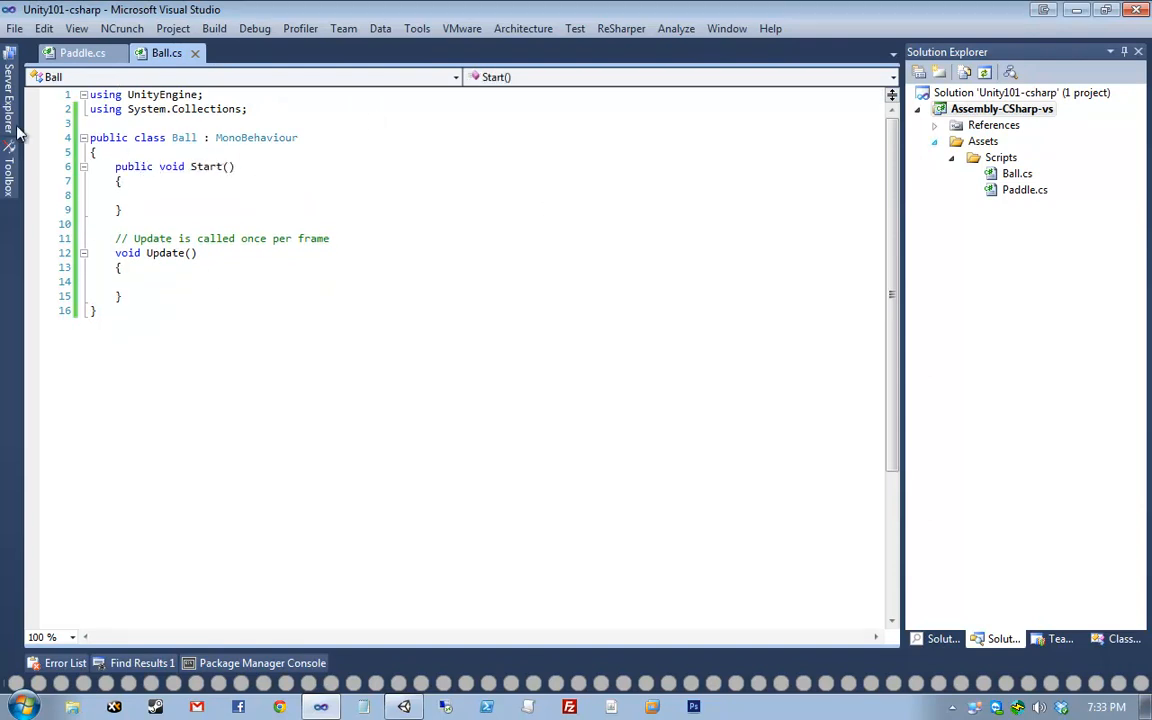
{"action": "left_click", "coordinate": [338, 181]}
{"action": "key", "text": "Down"}
{"action": "type", "text": "tra"}
{"action": "key", "text": "BackSpace"}
{"action": "key", "text": "BackSpace"}
{"action": "key", "text": "BackSpace"}
{"action": "key", "text": "BackSpace"}
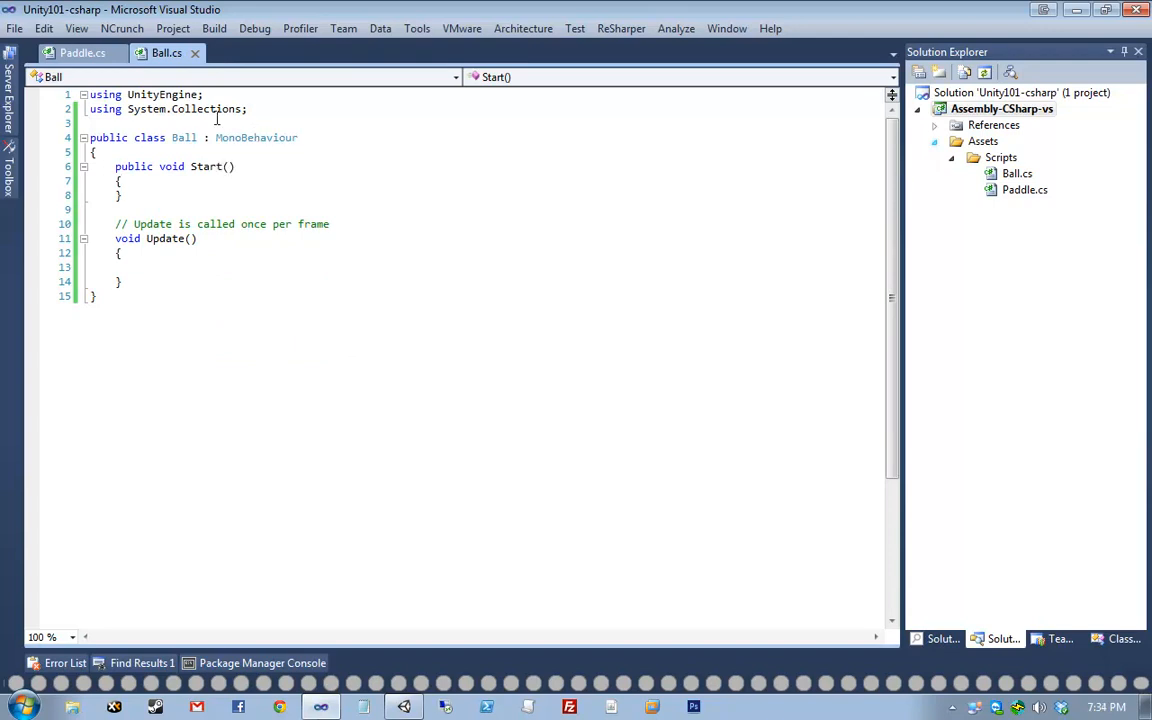
- Reopen Ball.cs with fixed line endings, then delete 'using System.Collections;' and the Update method
{"action": "middle_click", "coordinate": [154, 58]}
{"action": "double_click", "coordinate": [1016, 173]}
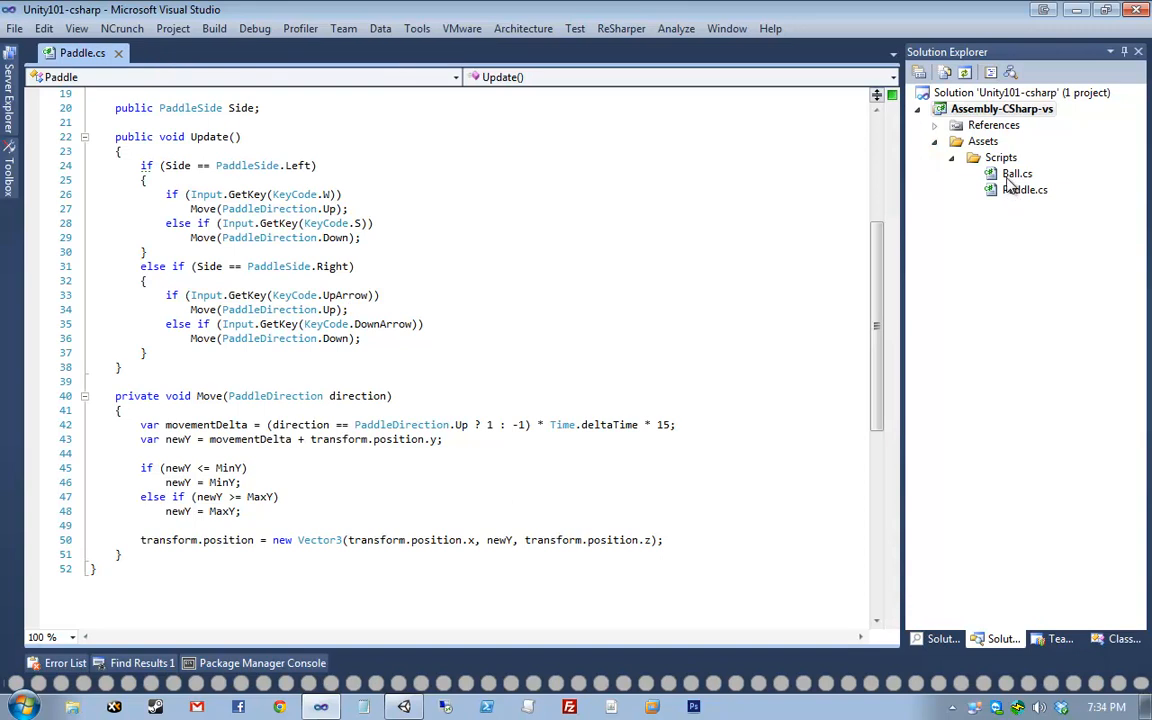
{"action": "left_click", "coordinate": [639, 409]}
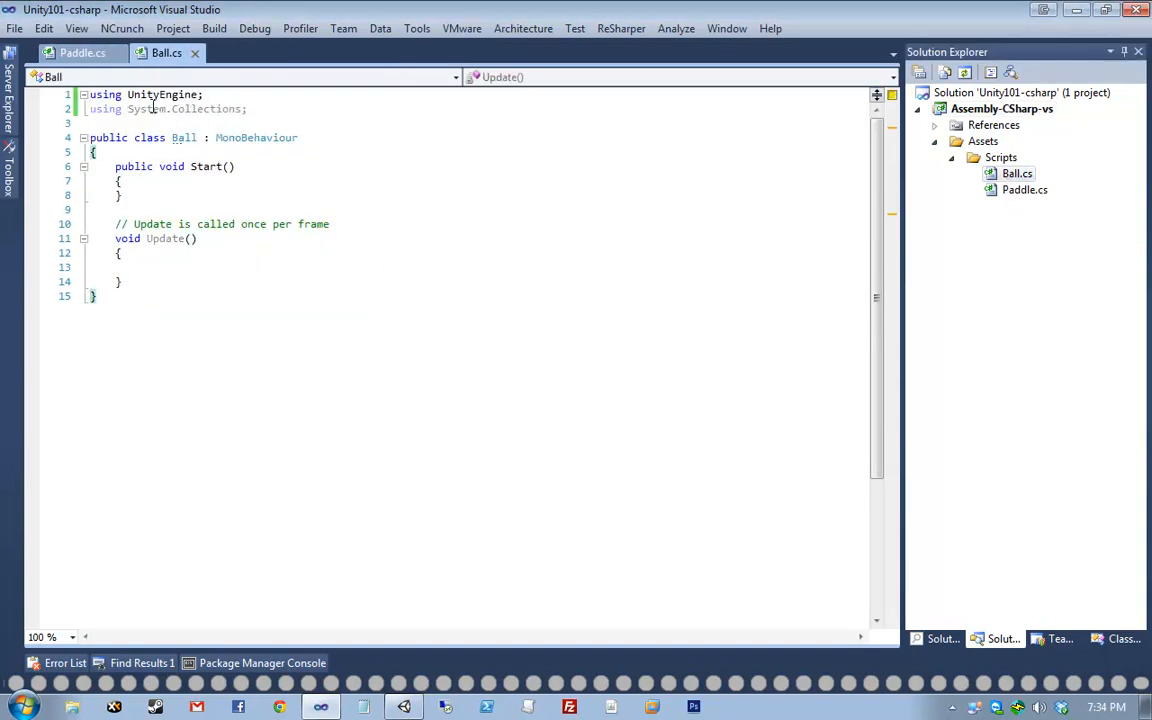
{"action": "left_click", "coordinate": [202, 100]}
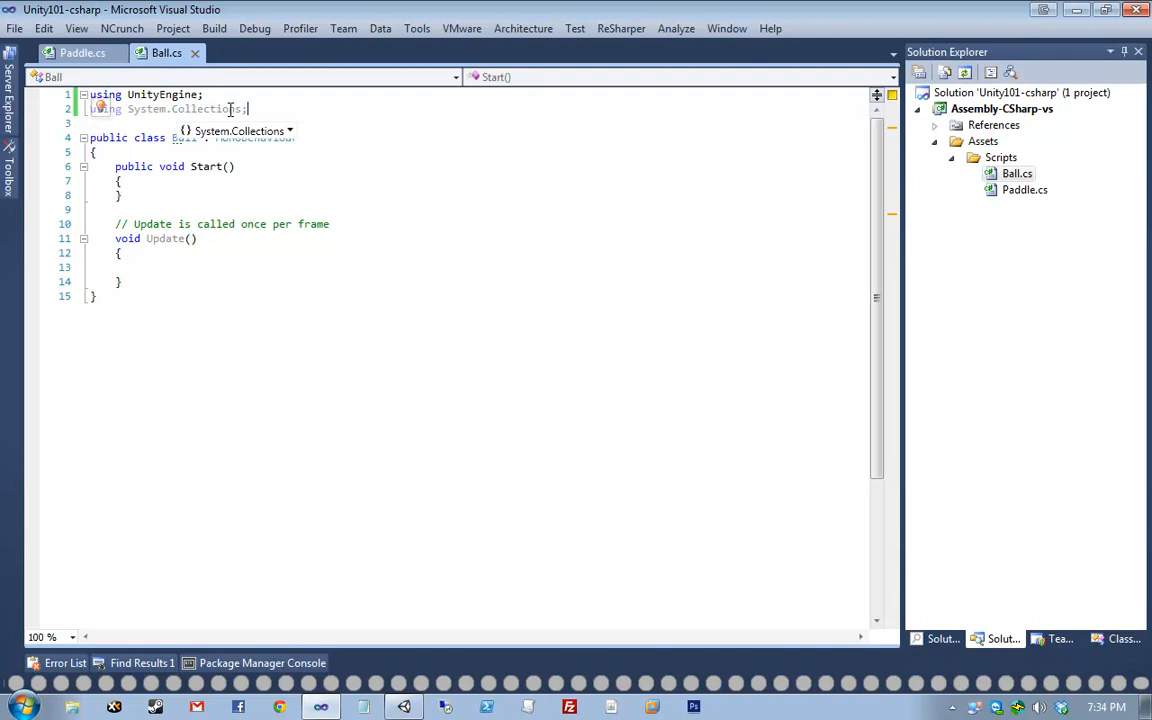
{"action": "left_click_drag", "start_coordinate": [344, 108], "coordinate": [90, 95]}
{"action": "left_click_drag", "start_coordinate": [178, 94], "coordinate": [46, 112]}
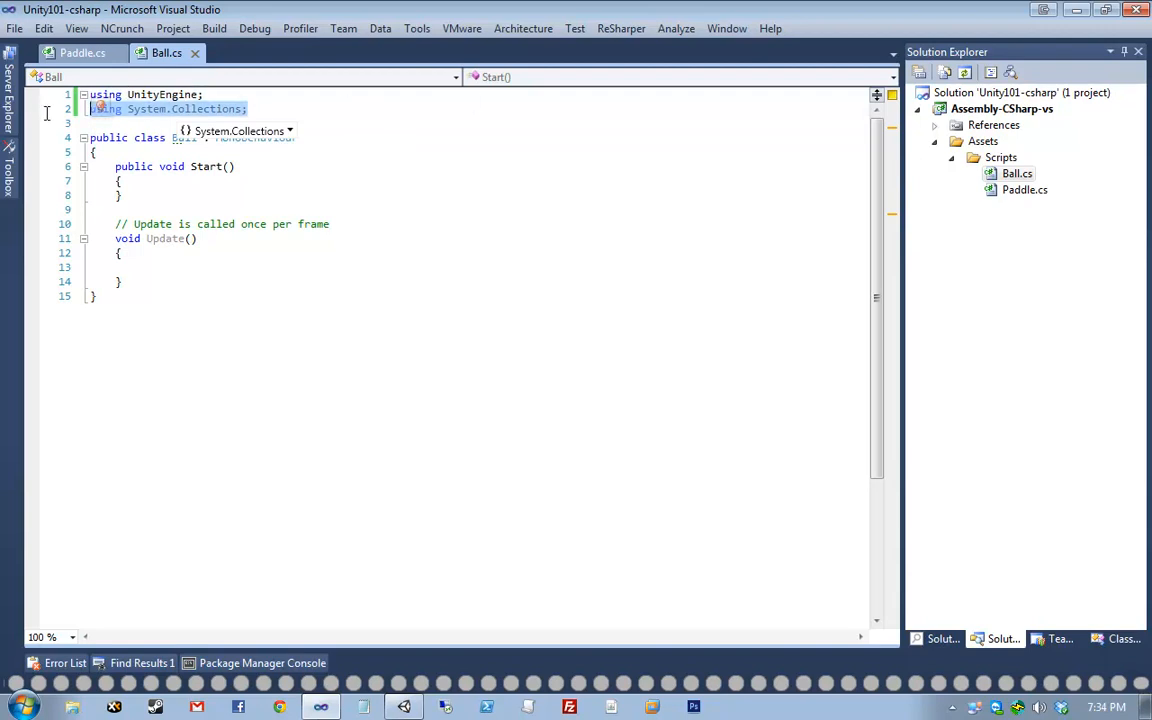
{"action": "left_click", "coordinate": [517, 114]}
{"action": "key", "text": "ctrl+x"}
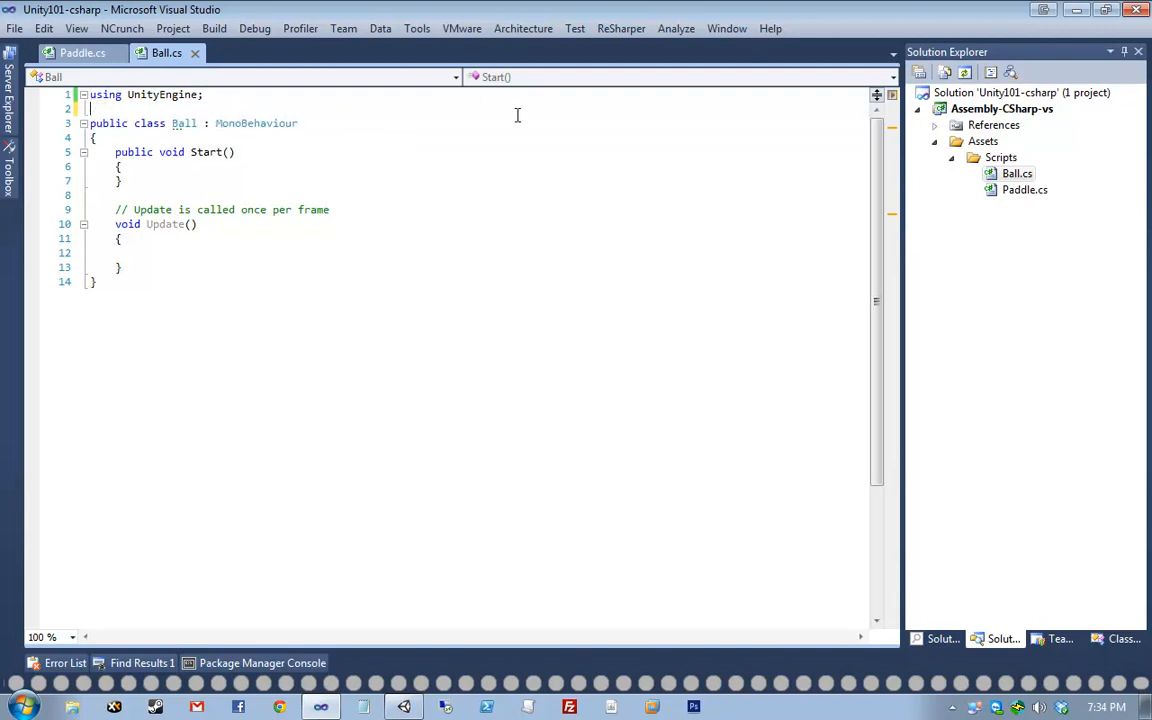
{"action": "left_click", "coordinate": [249, 194]}
{"action": "left_click", "coordinate": [257, 268], "text": "shift"}
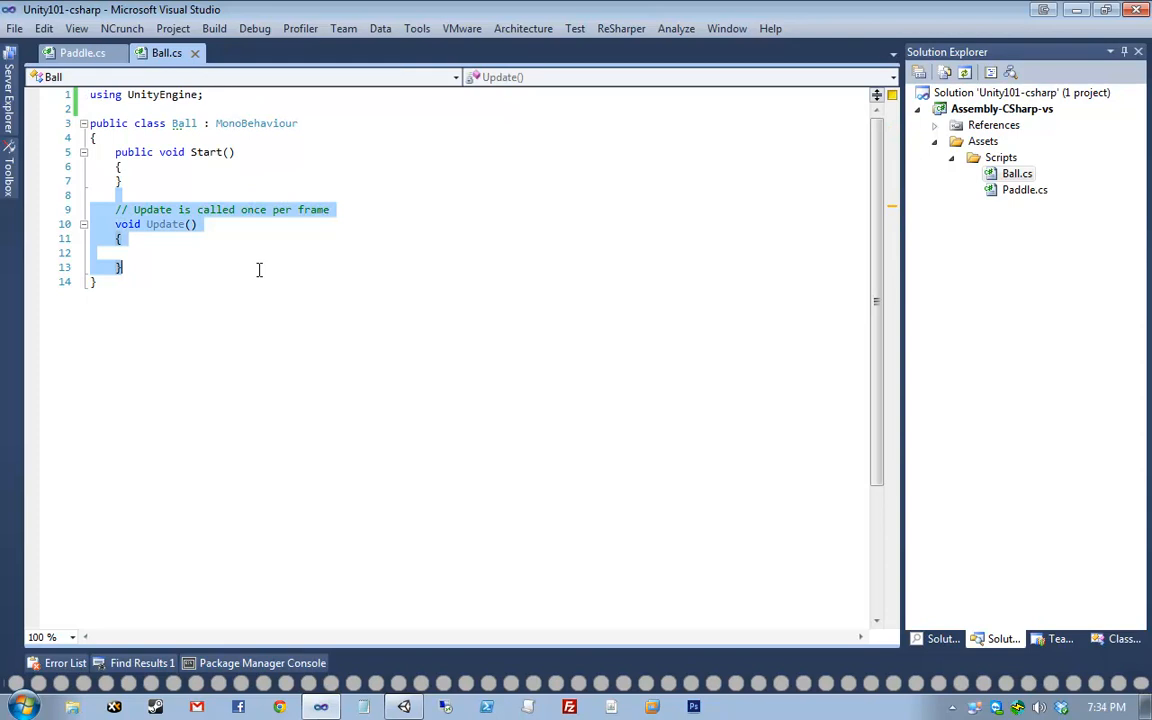
{"action": "key", "text": "Delete"}
- Add a public void Reset() that sets transform.position = new Vector3(0, 0, 12)
{"action": "key", "text": "Return"}
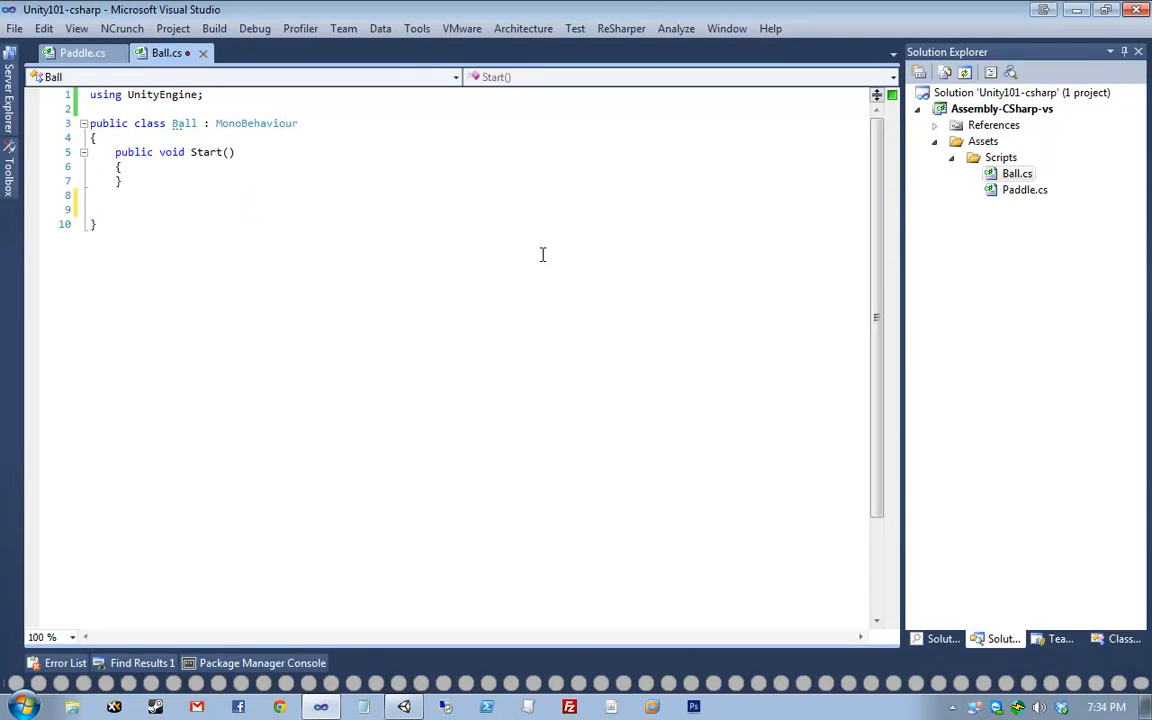
{"action": "type", "text": "public void Reset()"}
{"action": "key", "text": "Return"}
{"action": "type", "text": "{"}
{"action": "key", "text": "Return"}
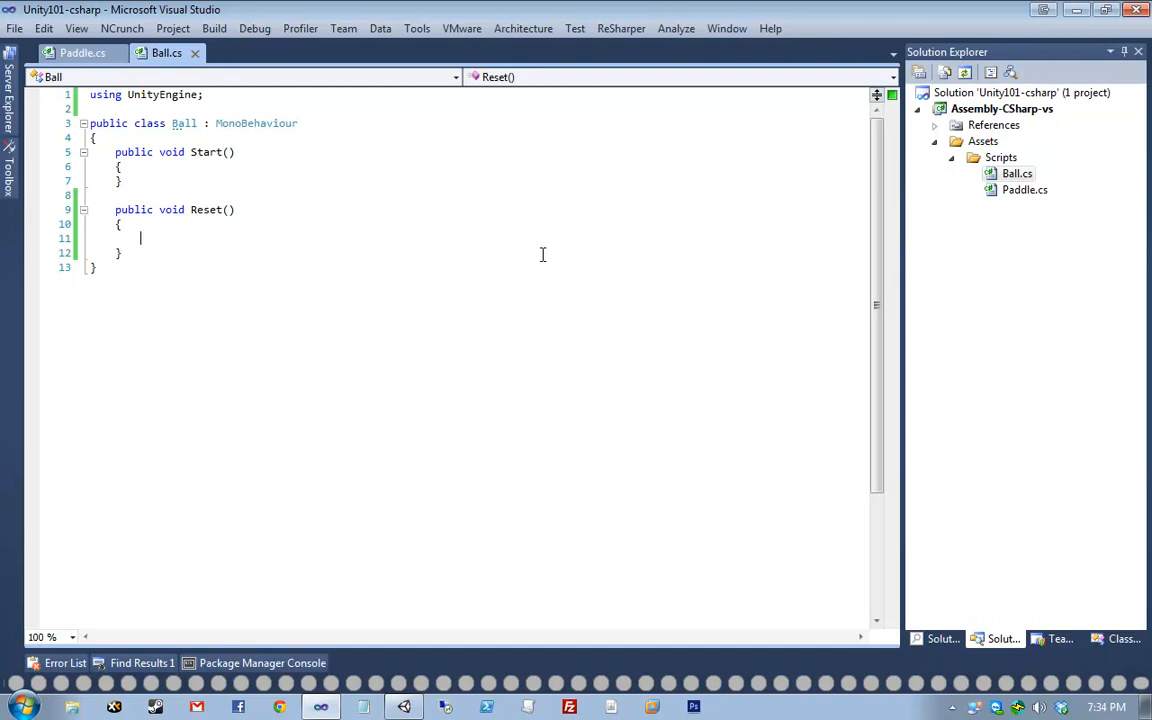
{"action": "type", "text": "tran"}
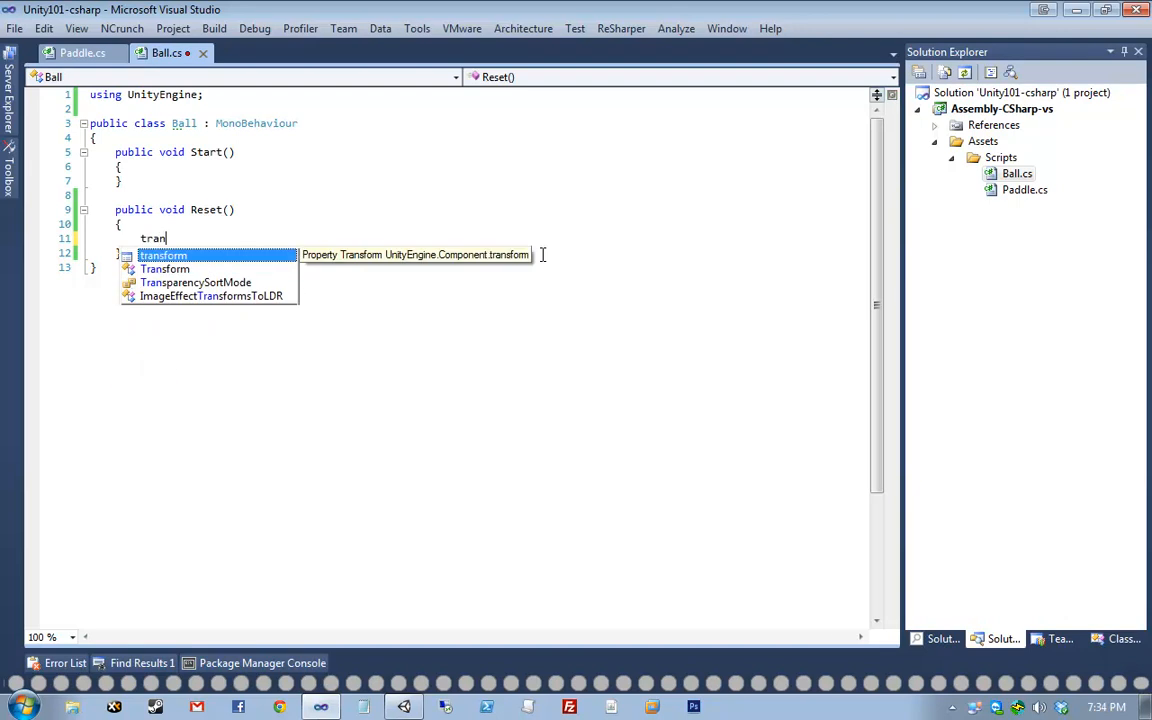
{"action": "type", "text": "sform.position = new "}
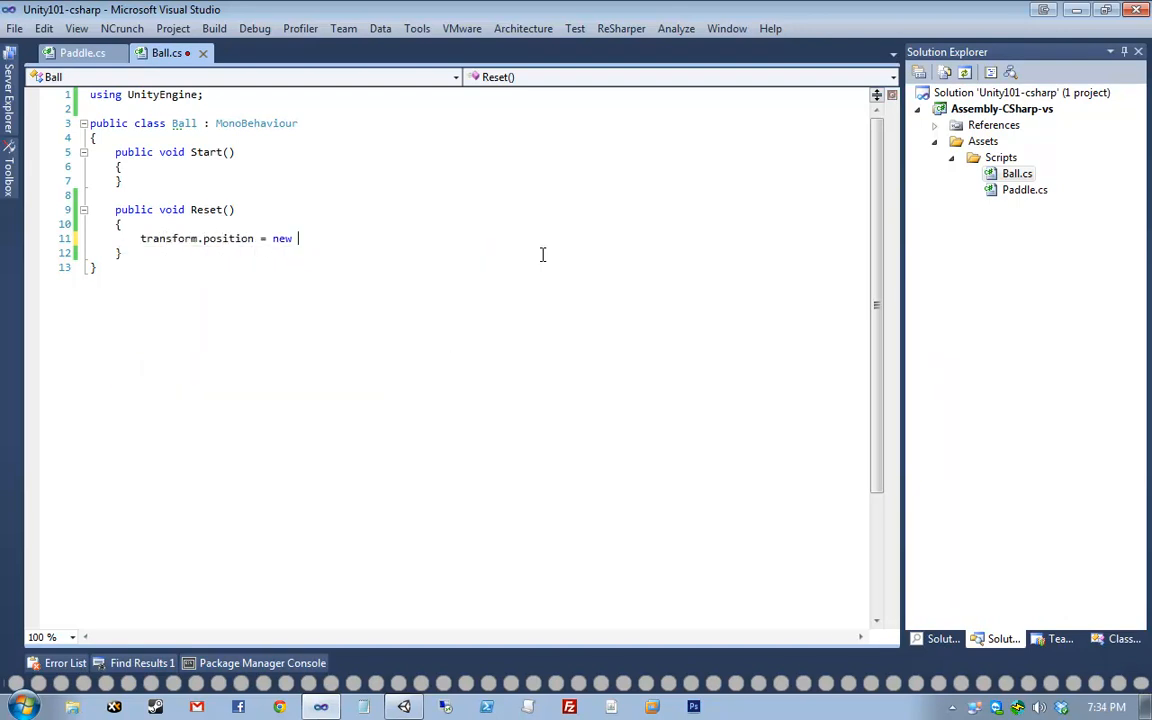
{"action": "type", "text": "Vector3();0, 0, 12);"}
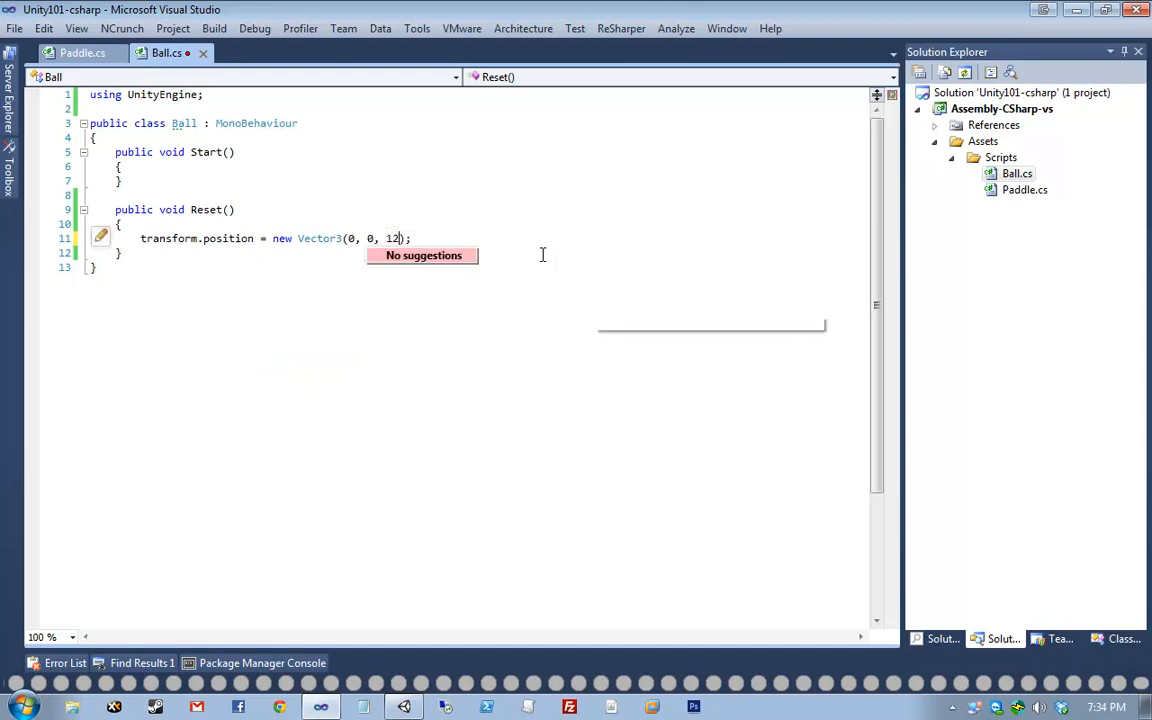
{"action": "key", "text": "End"}
{"action": "key", "text": "shift+Home"}
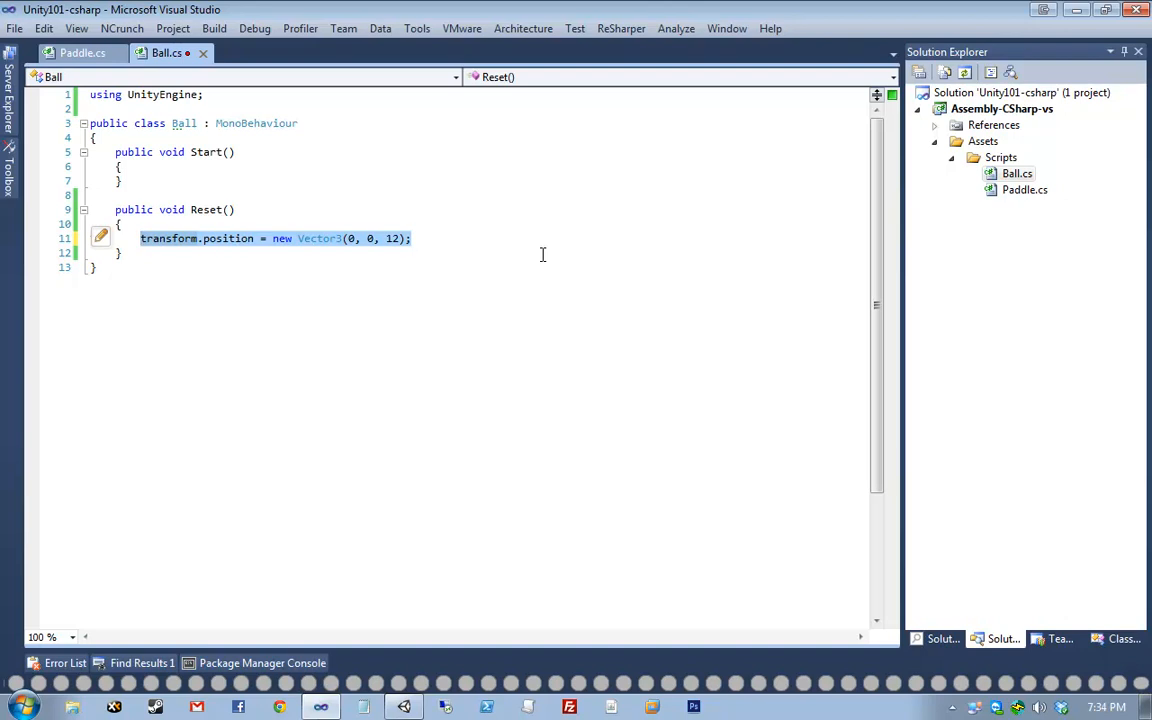
{"action": "key", "text": "End"}
- Add rigidbody.AddForce(5, Random.Range(1, 4), 0) to Reset and save the script
{"action": "key", "text": "Return"}
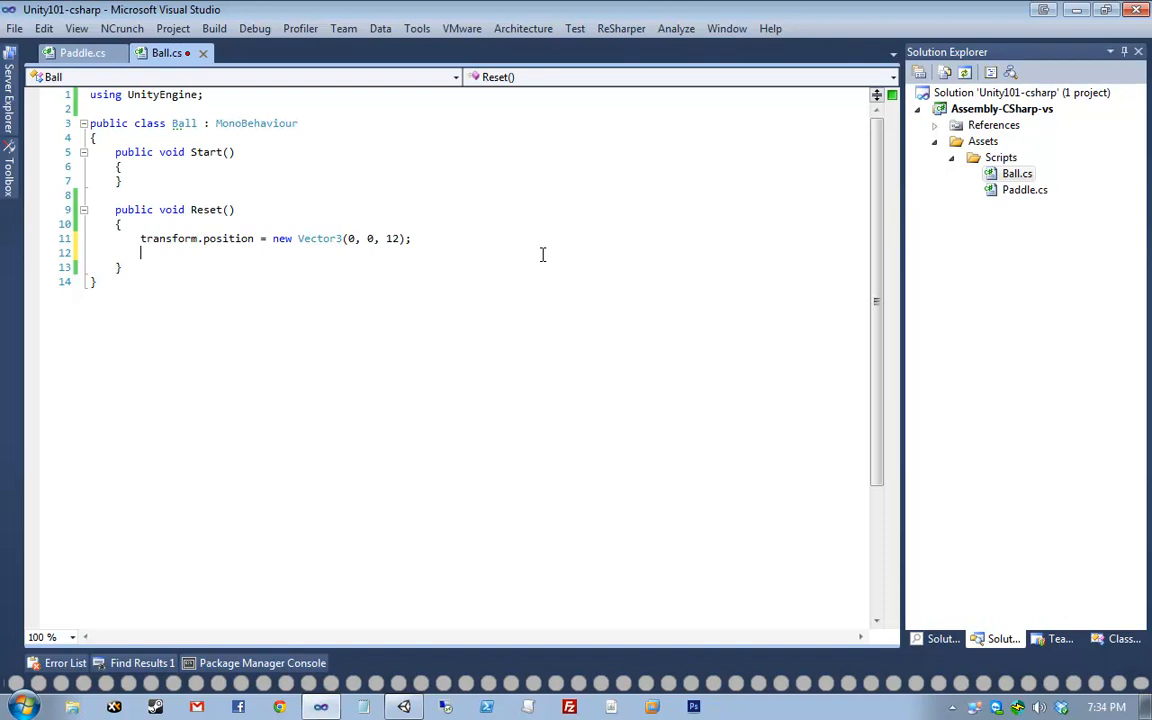
{"action": "type", "text": "rid"}
{"action": "key", "text": "BackSpace"}
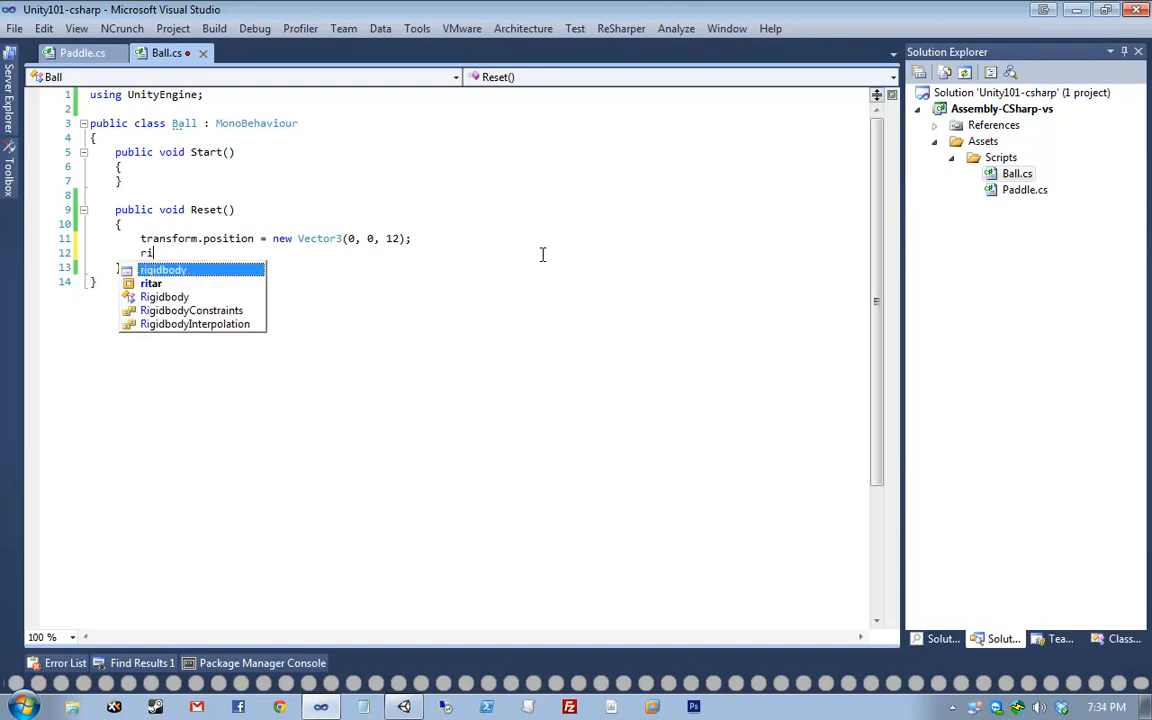
{"action": "type", "text": "gidbody.addF"}
{"action": "key", "text": "Return"}
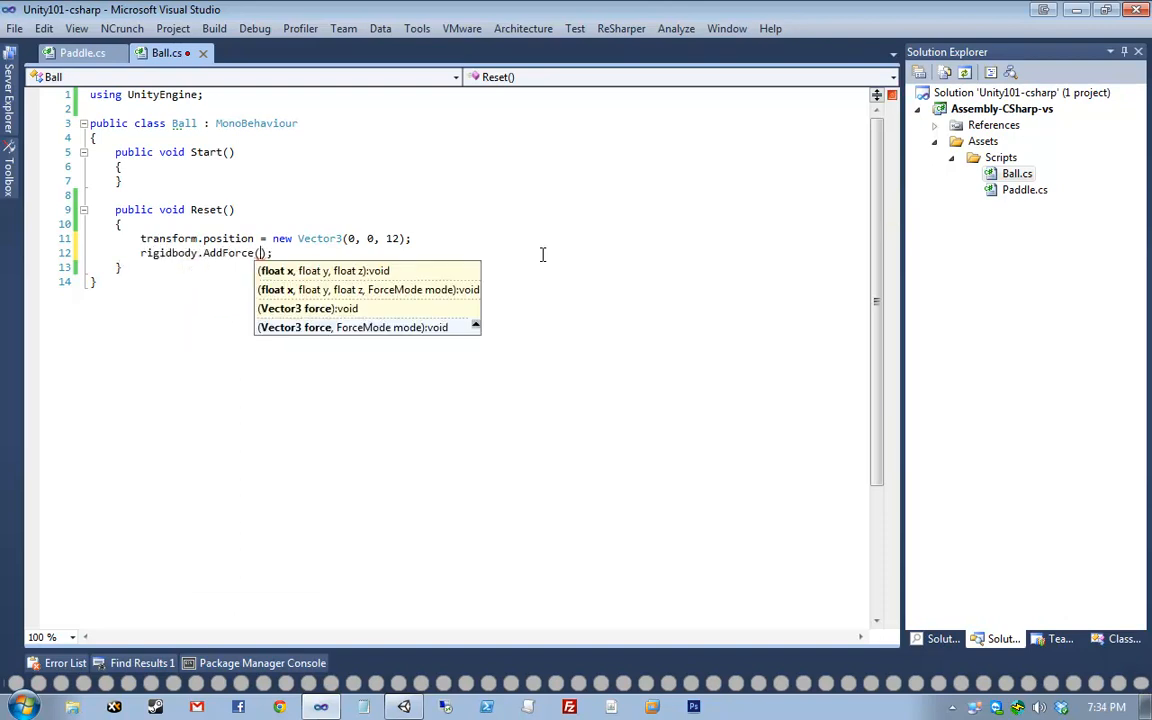
{"action": "type", "text": "5"}
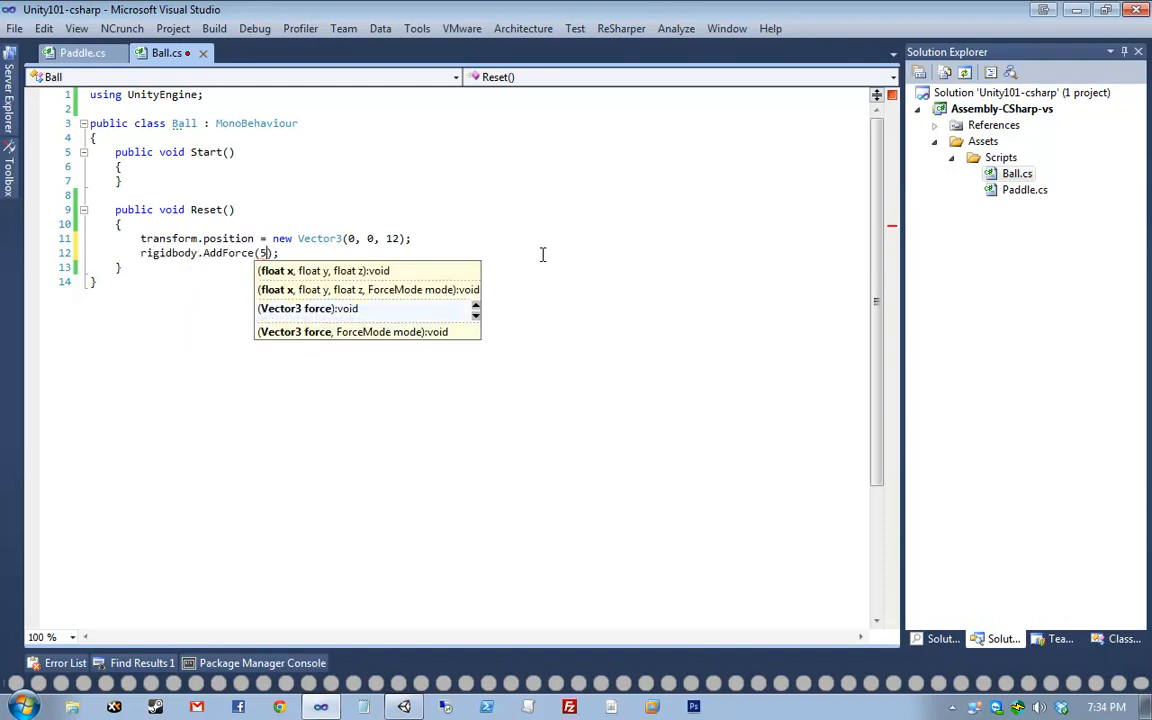
{"action": "type", "text": ", Random.rang"}
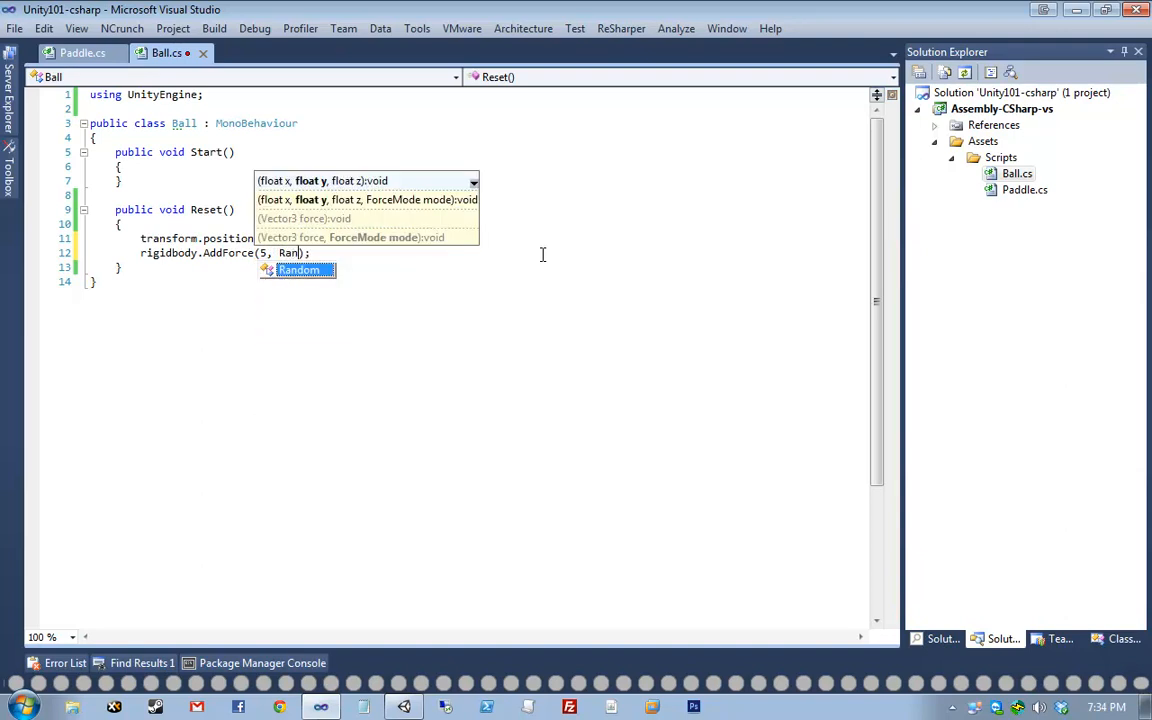
{"action": "key", "text": "Return"}
{"action": "type", "text": "1, 4"}
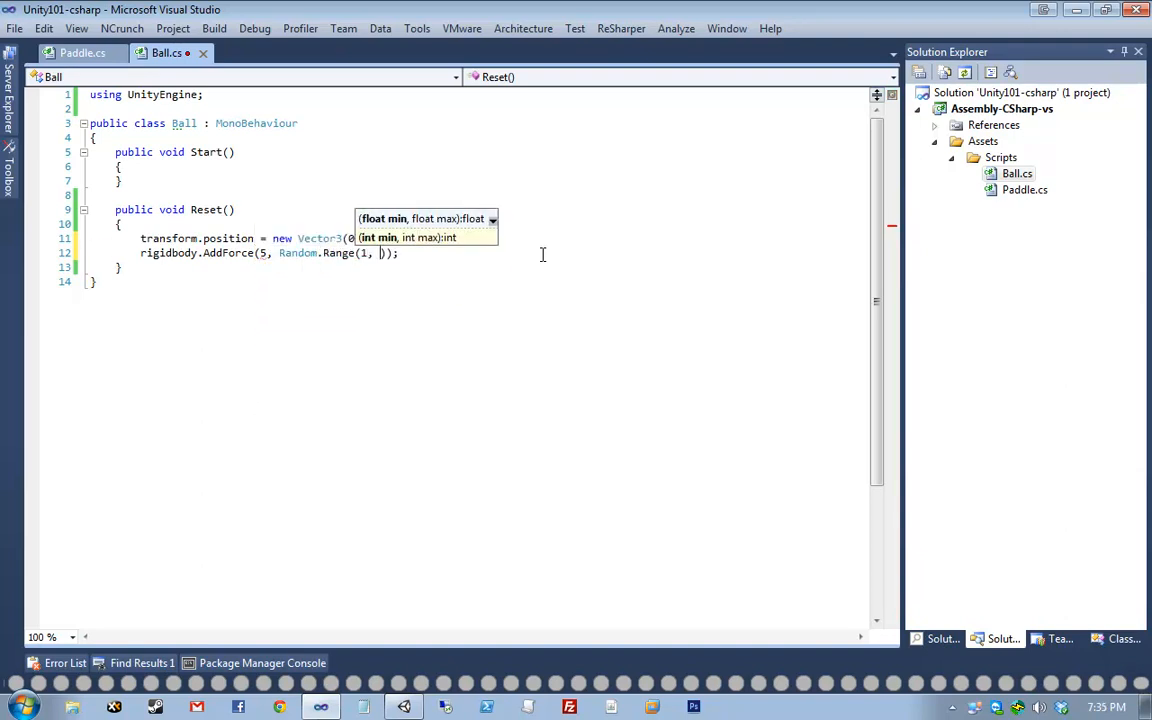
{"action": "key", "text": "BackSpace"}
{"action": "type", "text": "4"}
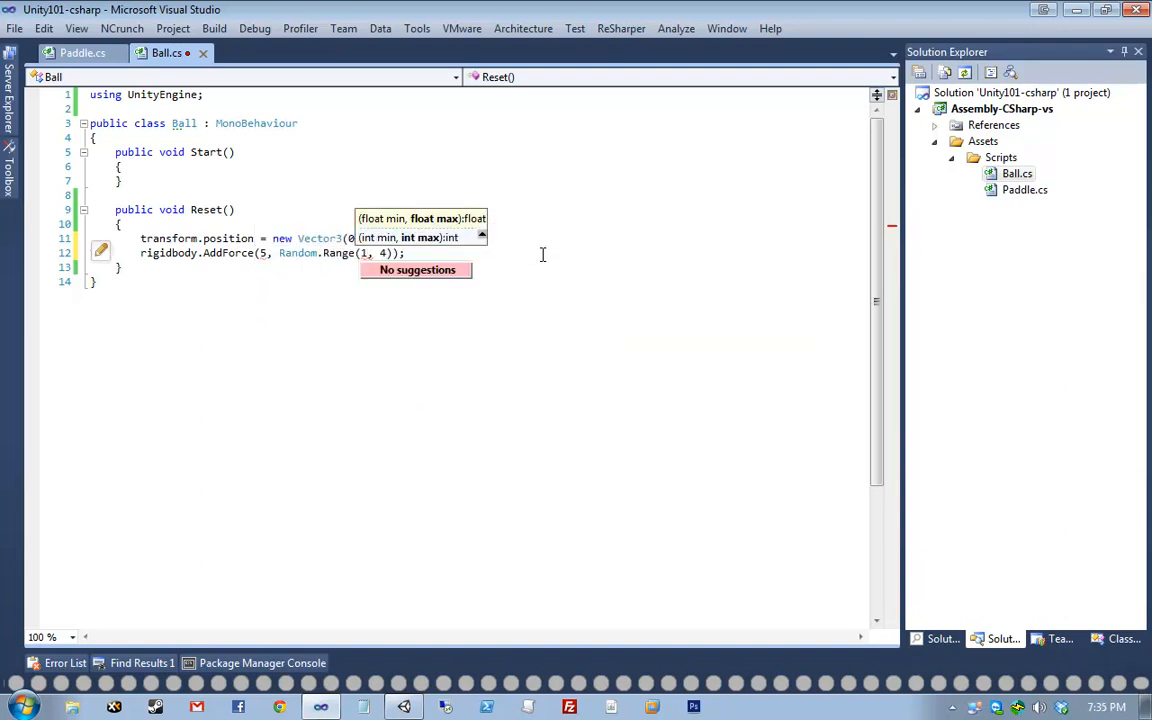
{"action": "type", "text": "), 0"}
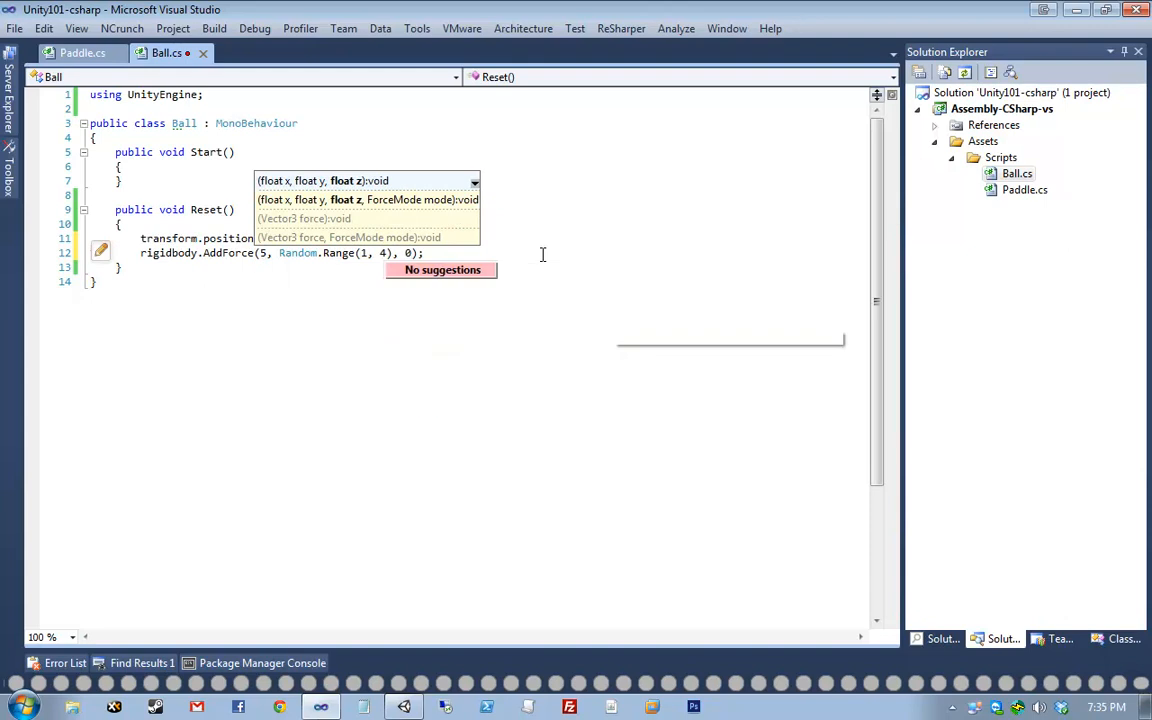
{"action": "key", "text": "ctrl+s"}
{"action": "key", "text": "shift+Home"}
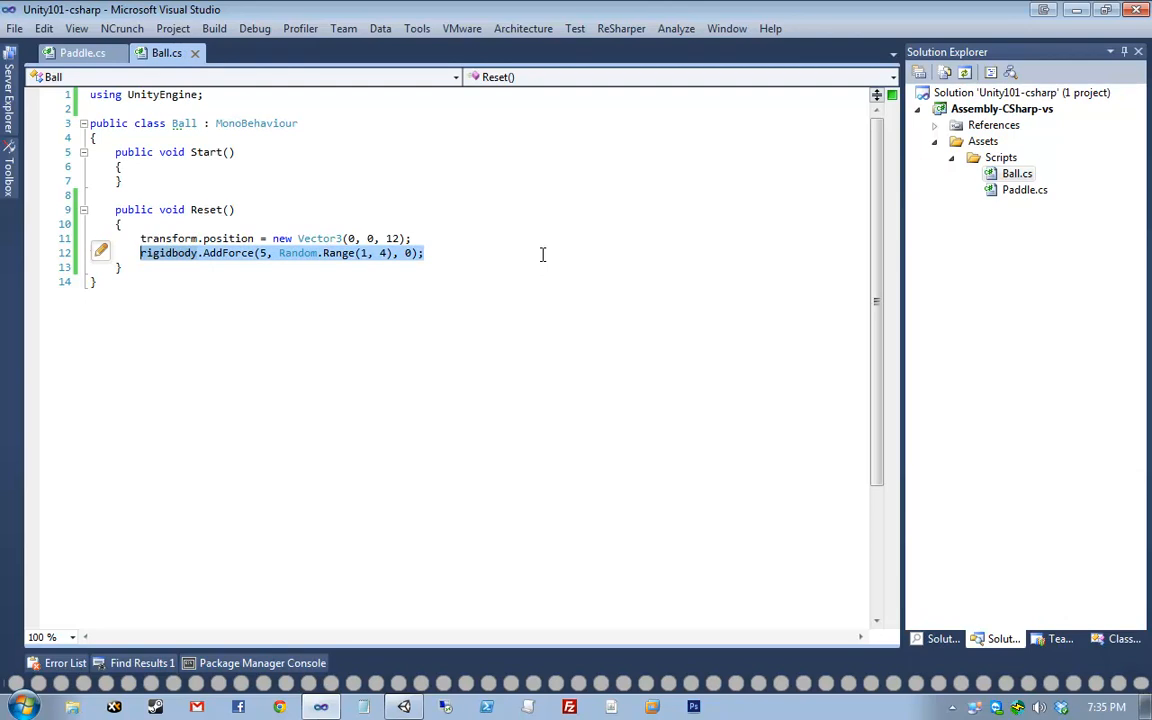
- Review the Random.Range and rigidbody lines, then add a Reset(); call inside Start()
{"action": "left_click", "coordinate": [542, 254]}
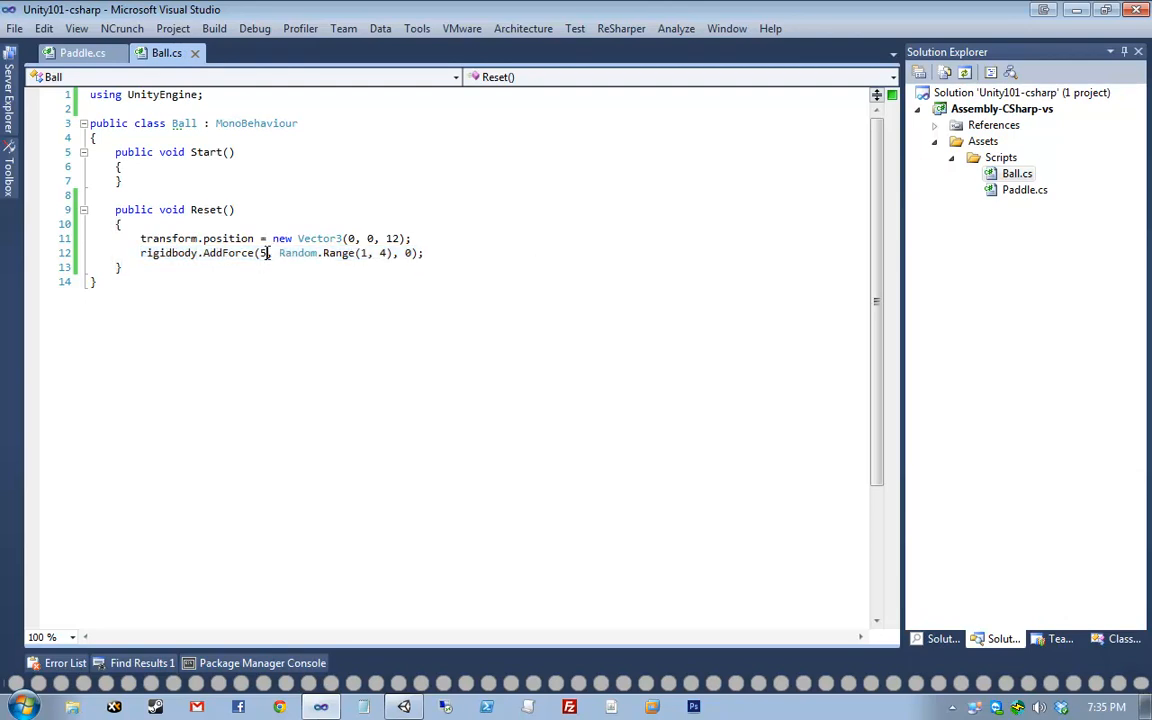
{"action": "left_click_drag", "start_coordinate": [361, 253], "coordinate": [411, 254]}
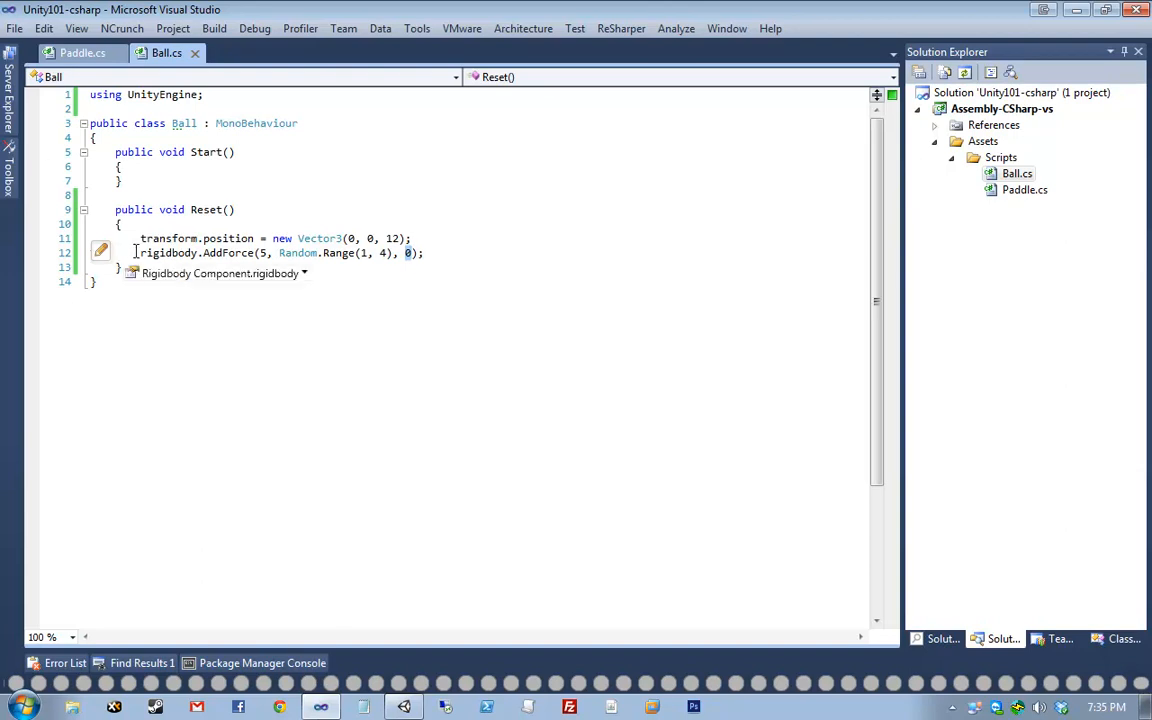
{"action": "left_click_drag", "start_coordinate": [140, 253], "coordinate": [147, 253]}
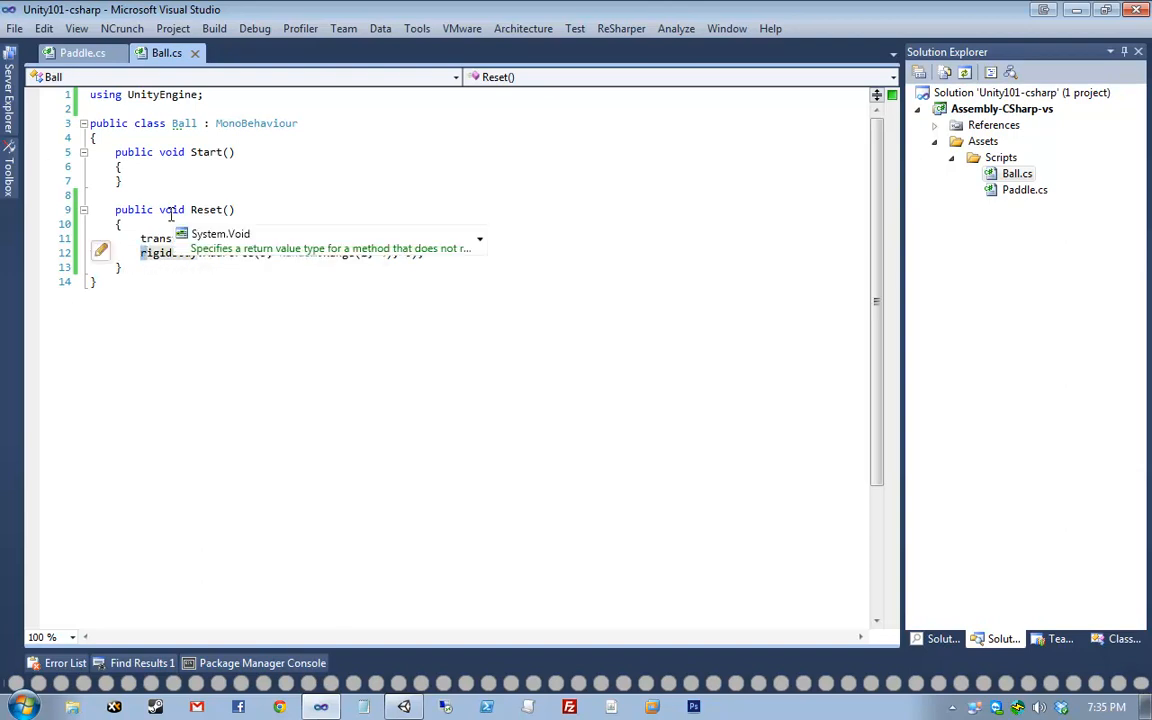
{"action": "left_click", "coordinate": [211, 168]}
{"action": "key", "text": "Return"}
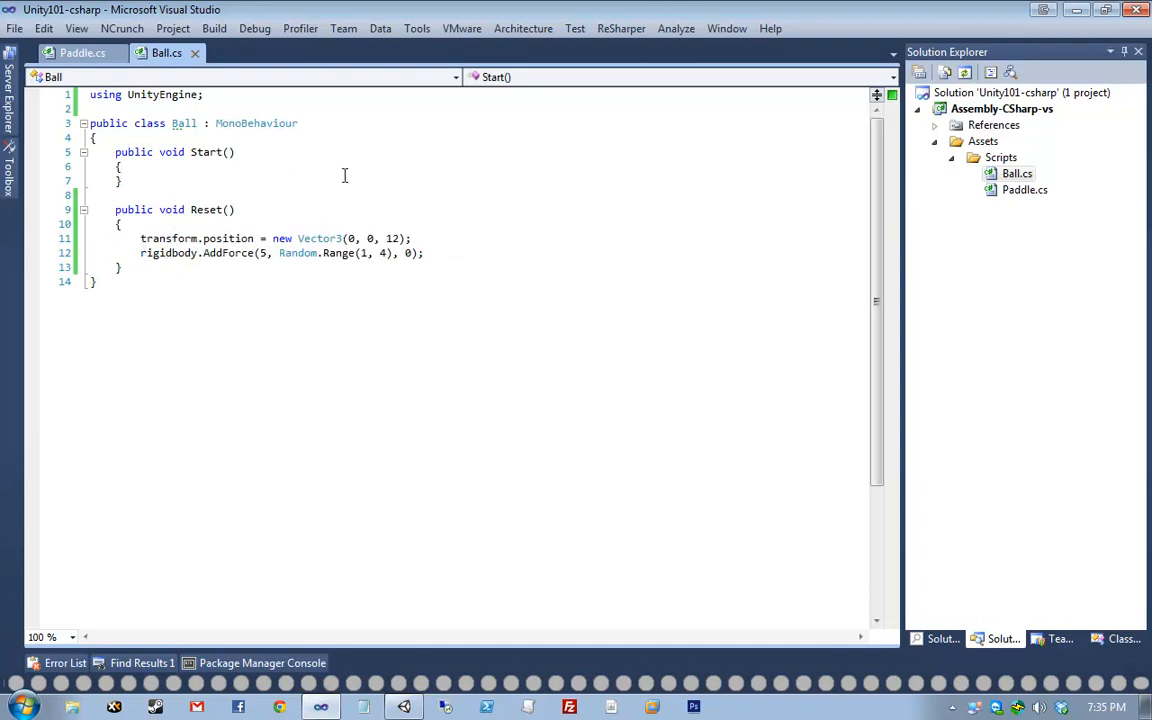
{"action": "type", "text": "Reset();"}
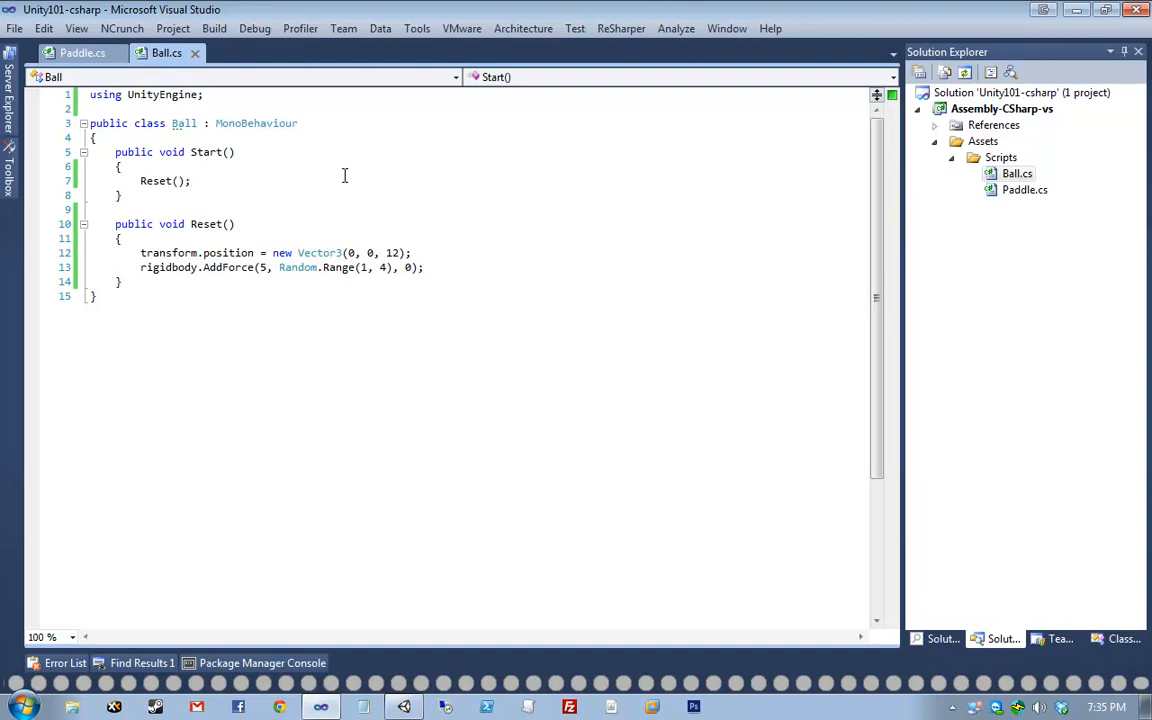
- Switch to Unity and play-test the pong scene
{"action": "left_click", "coordinate": [404, 707]}
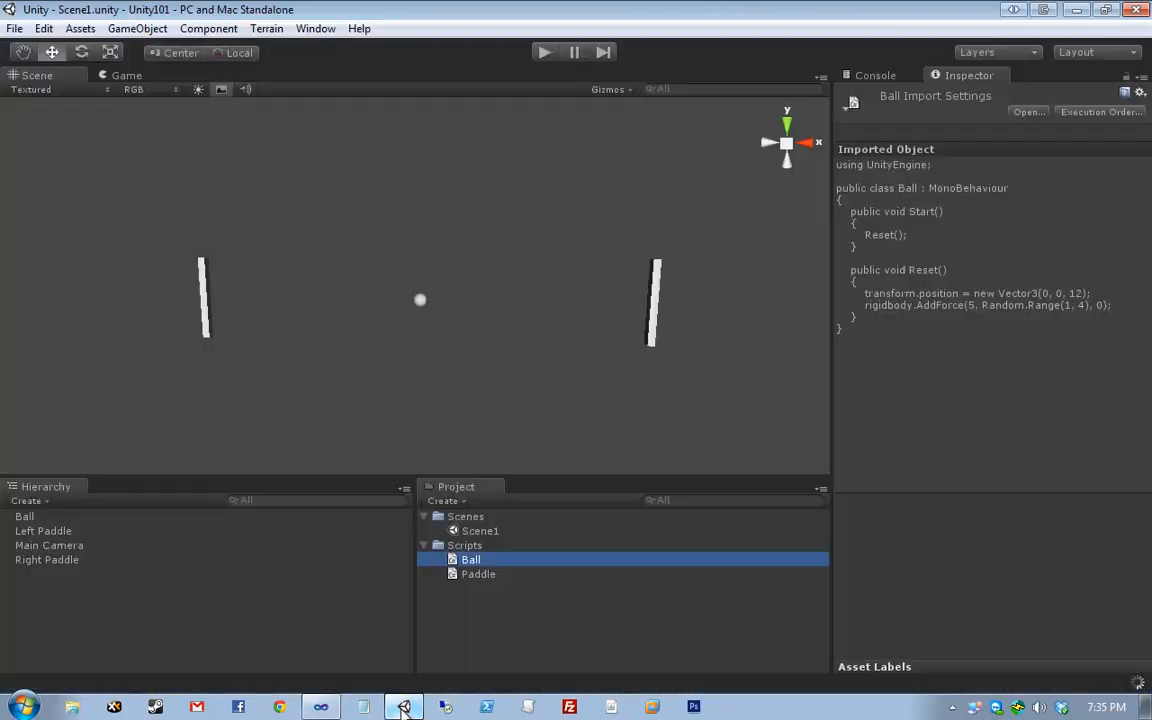
{"action": "left_click", "coordinate": [544, 52]}
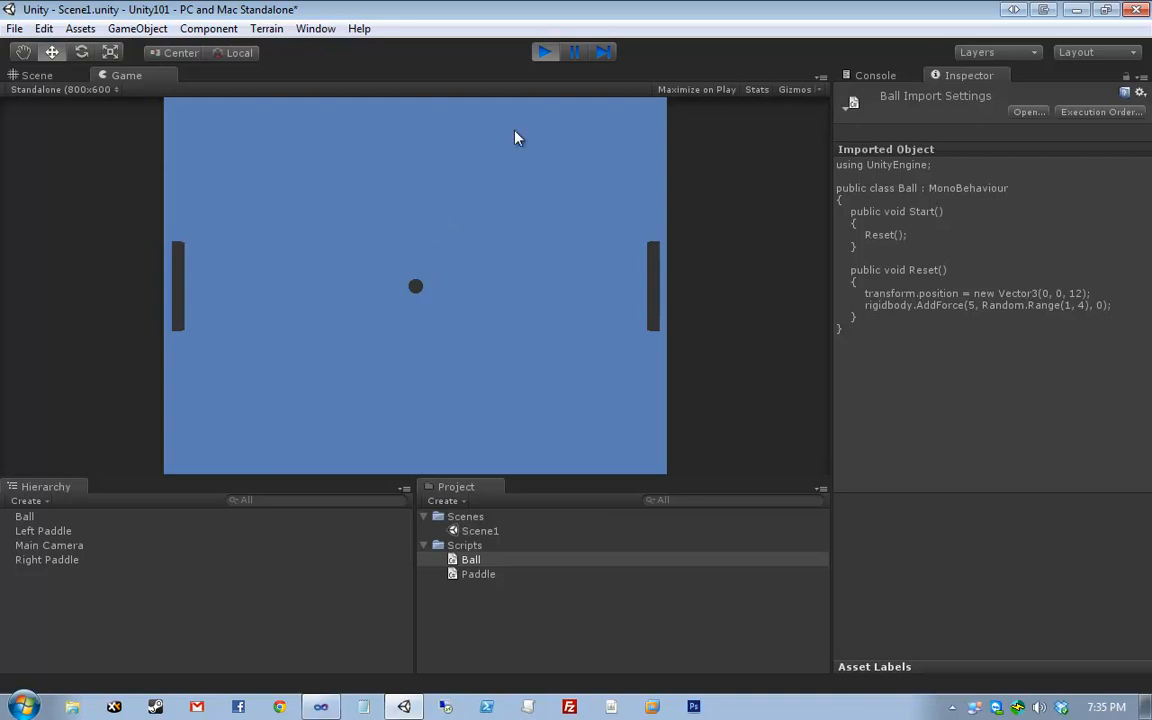
{"action": "left_click", "coordinate": [545, 53]}
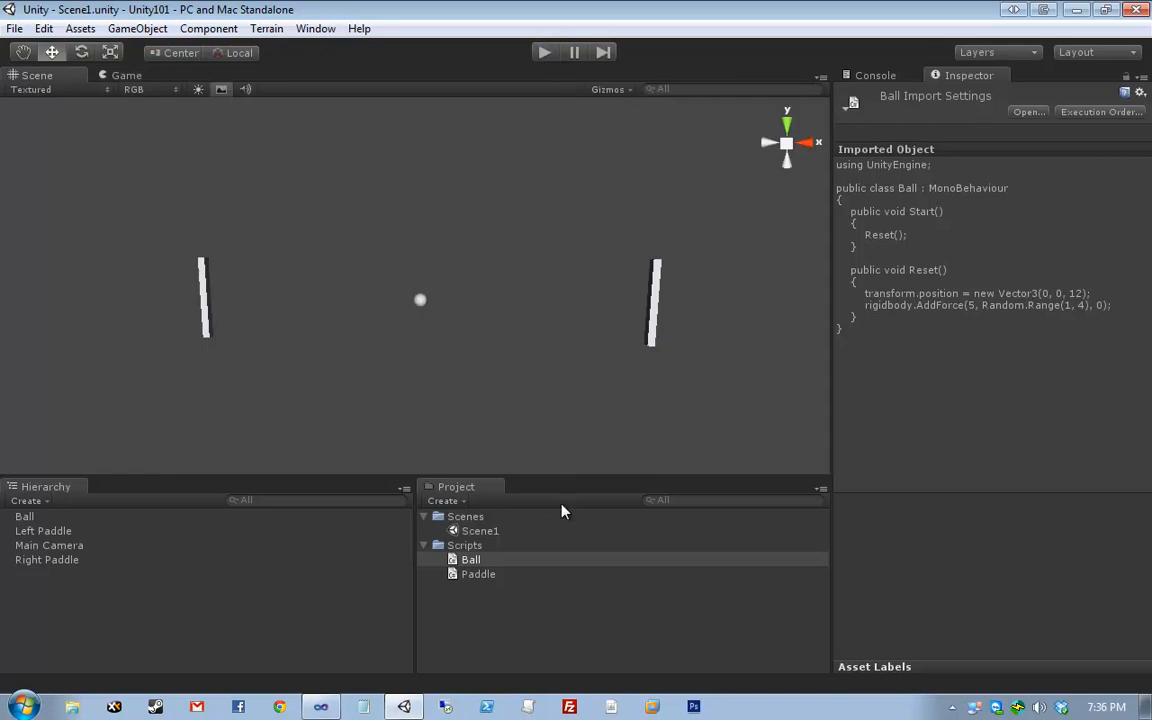
- Attach the Ball script asset to the Ball object and inspect its components
{"action": "left_click", "coordinate": [470, 560]}
{"action": "left_click_drag", "start_coordinate": [472, 565], "coordinate": [73, 522]}
{"action": "left_click", "coordinate": [73, 518]}
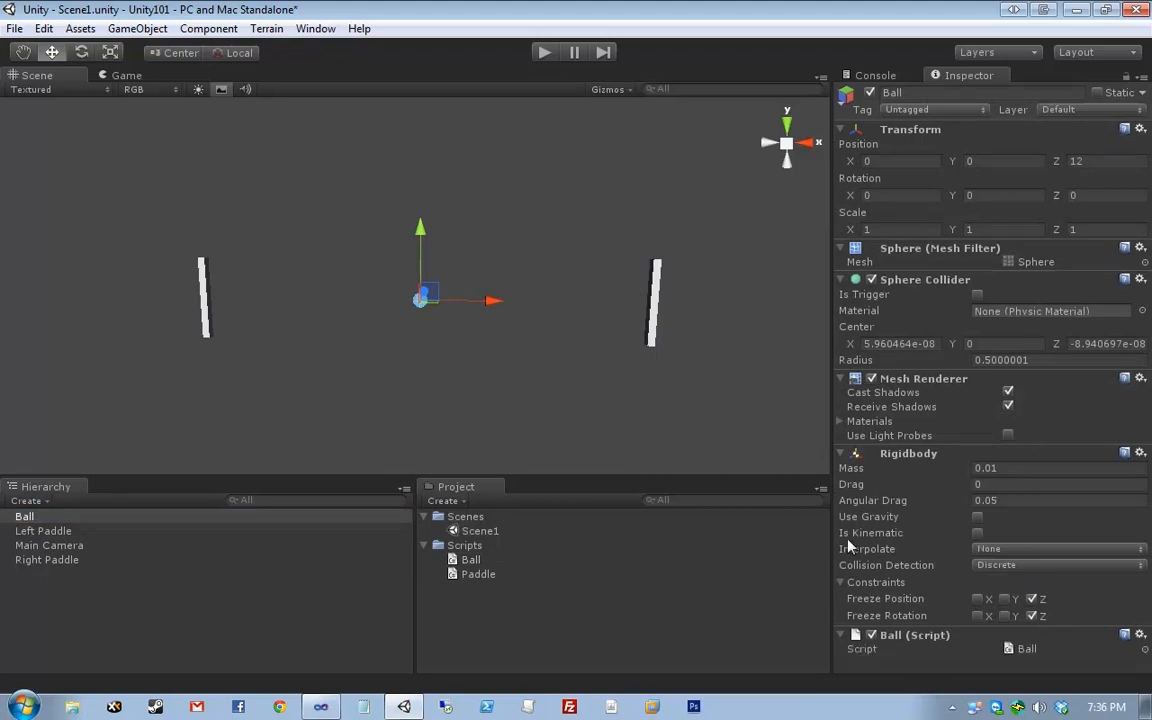
{"action": "left_click", "coordinate": [558, 253]}
{"action": "key", "text": "ctrl+p"}
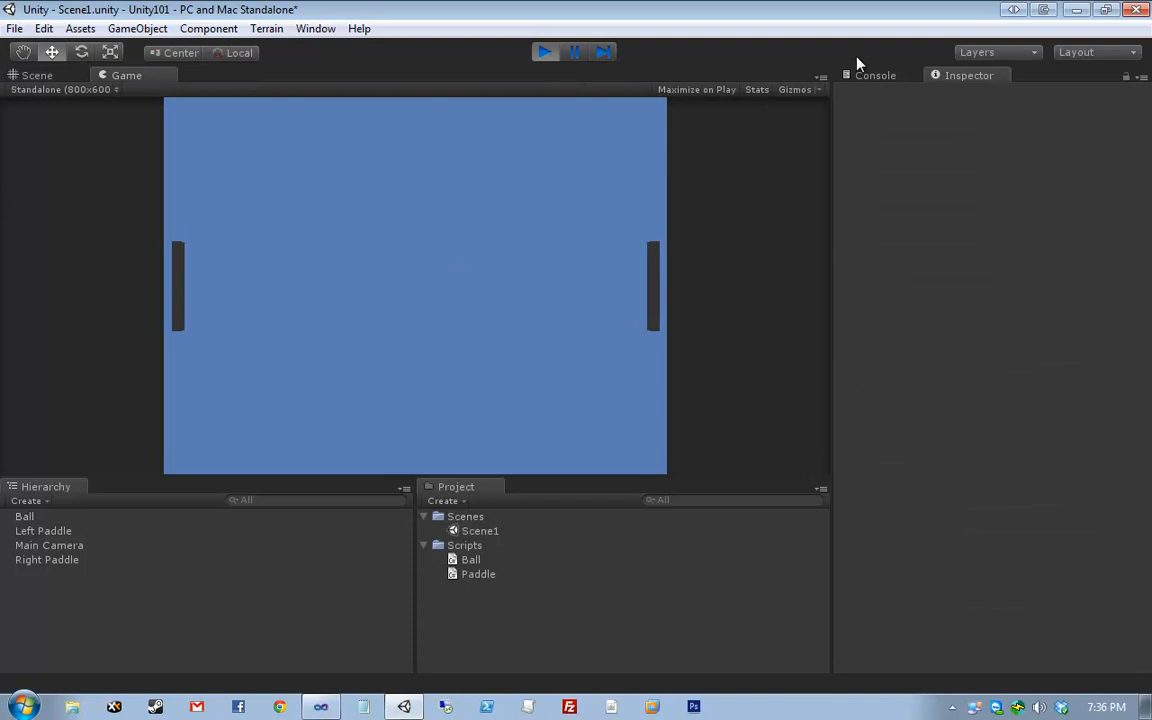
{"action": "left_click", "coordinate": [38, 76]}
{"action": "scroll", "coordinate": [481, 266], "scroll_direction": "down", "scroll_amount": 10}
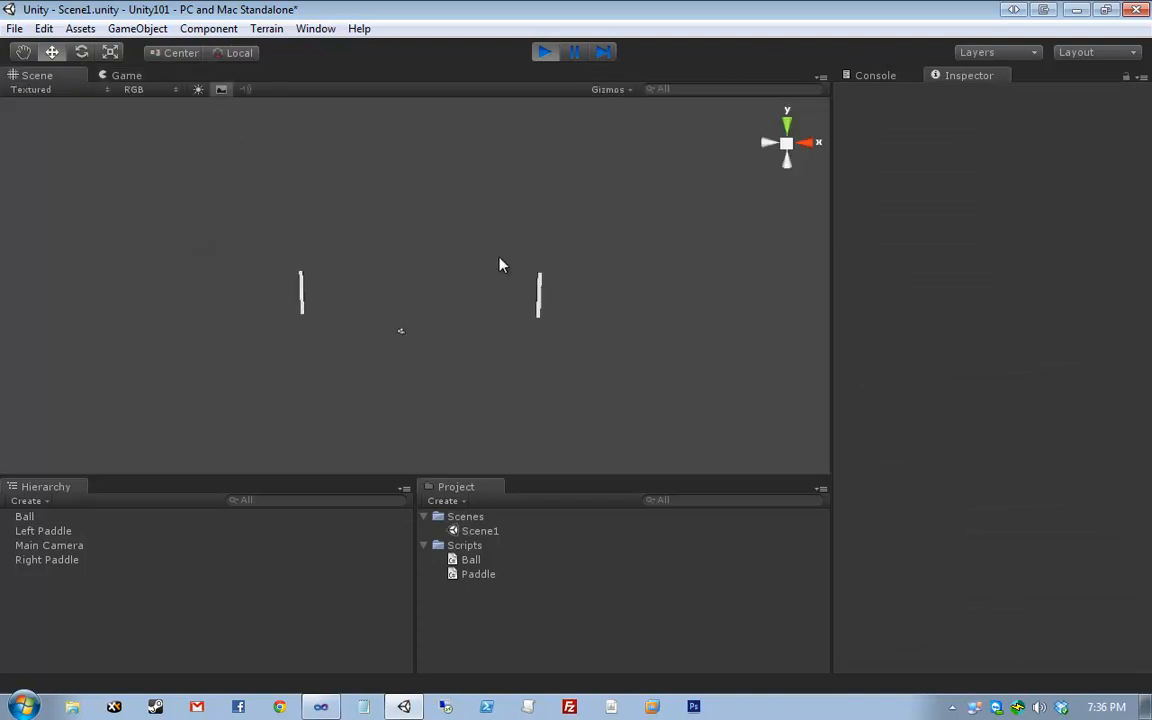
{"action": "middle_click_drag", "start_coordinate": [658, 273], "coordinate": [376, 446]}
{"action": "middle_click_drag", "start_coordinate": [722, 200], "coordinate": [608, 243]}
{"action": "scroll", "coordinate": [609, 243], "scroll_direction": "down", "scroll_amount": 3}
{"action": "scroll", "coordinate": [600, 258], "scroll_direction": "down", "scroll_amount": 4}
{"action": "left_click_drag", "start_coordinate": [393, 320], "coordinate": [492, 174]}
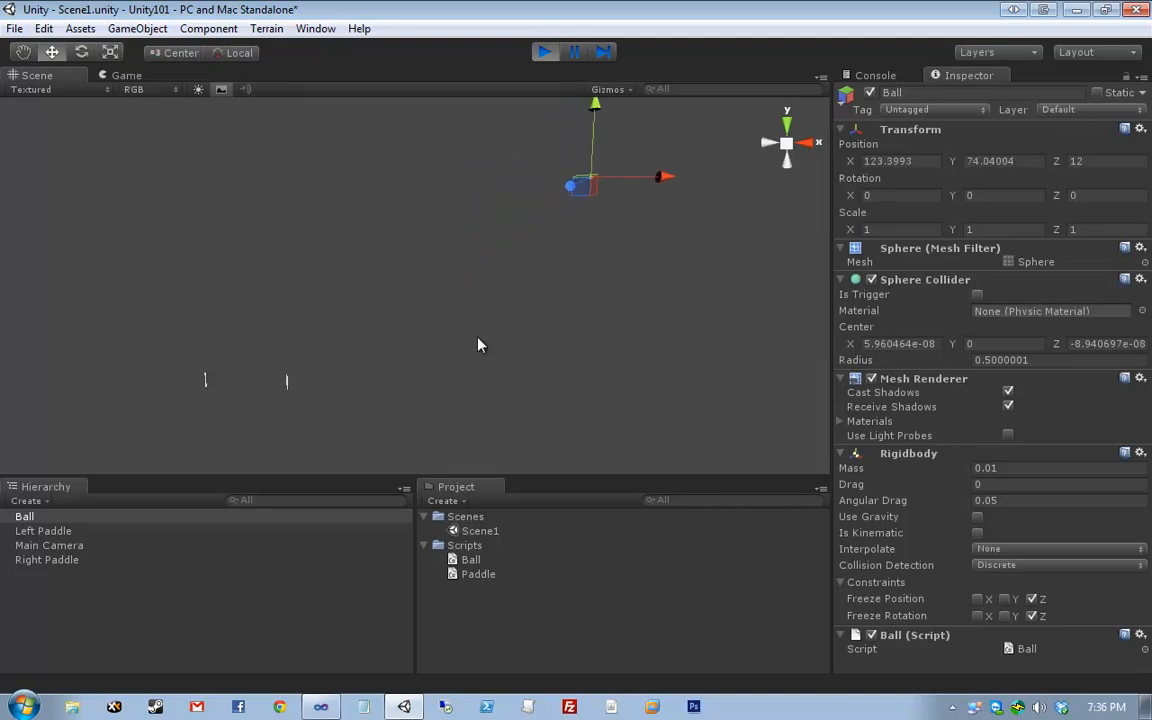
{"action": "left_click", "coordinate": [543, 52]}
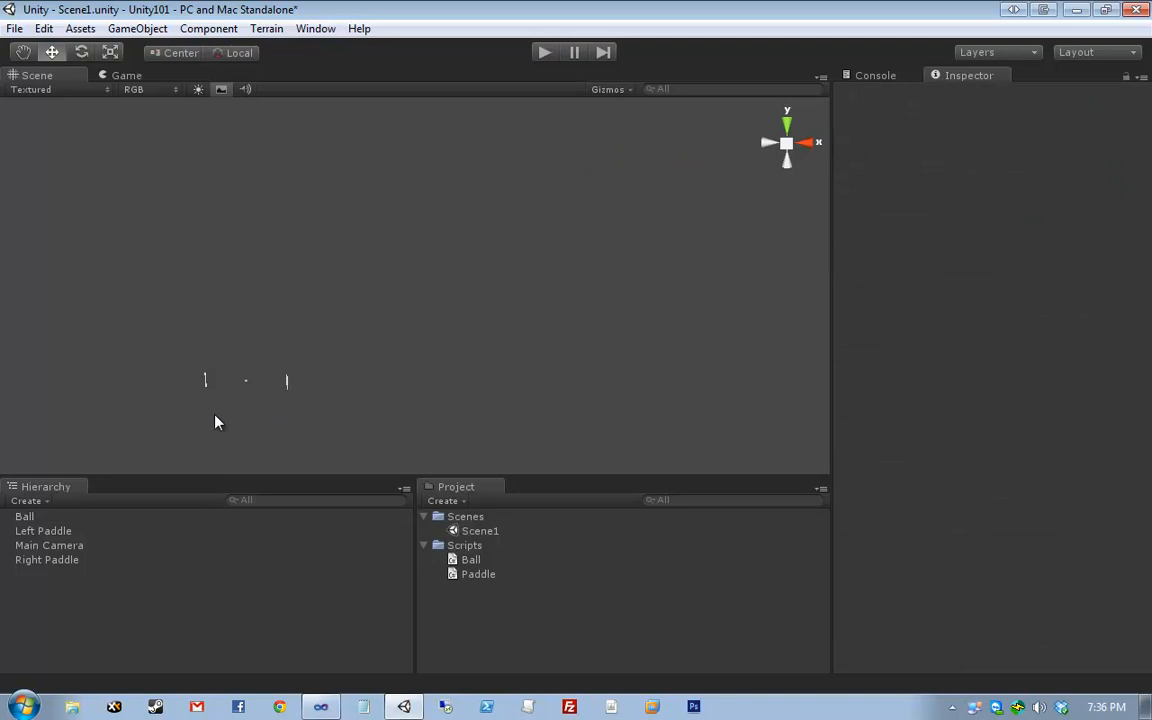
{"action": "key", "text": "f"}
{"action": "left_click", "coordinate": [543, 359]}
{"action": "scroll", "coordinate": [545, 359], "scroll_direction": "down", "scroll_amount": 10}
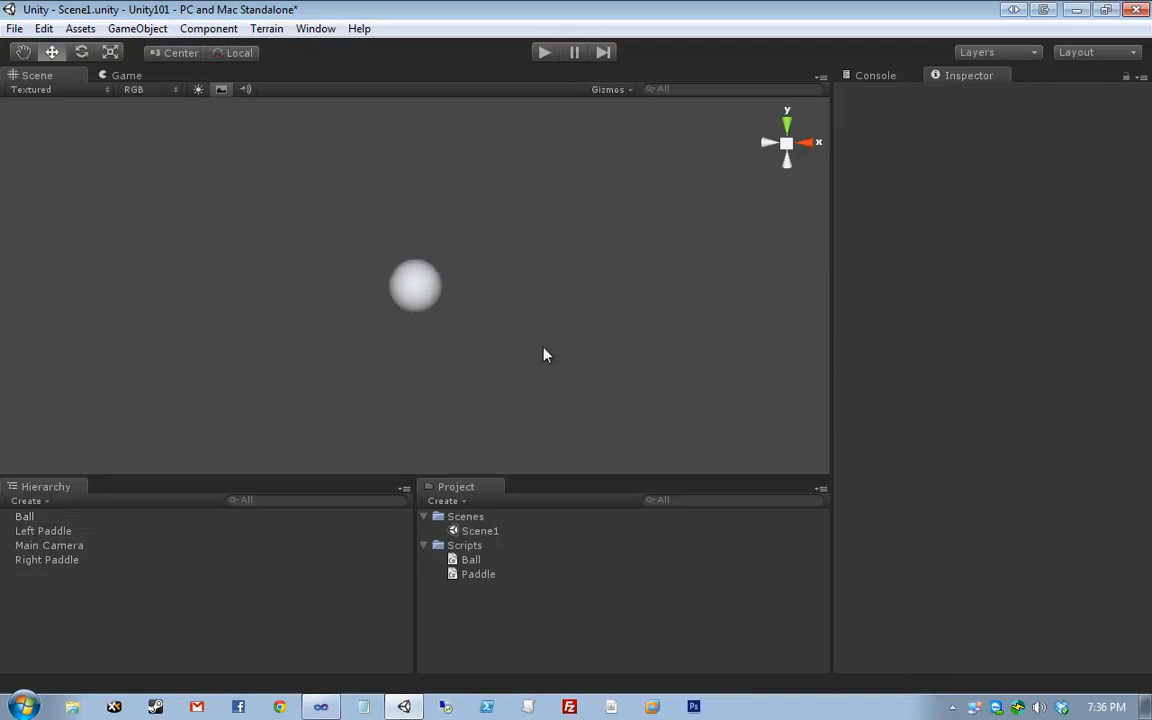
{"action": "scroll", "coordinate": [545, 351], "scroll_direction": "down", "scroll_amount": 10}
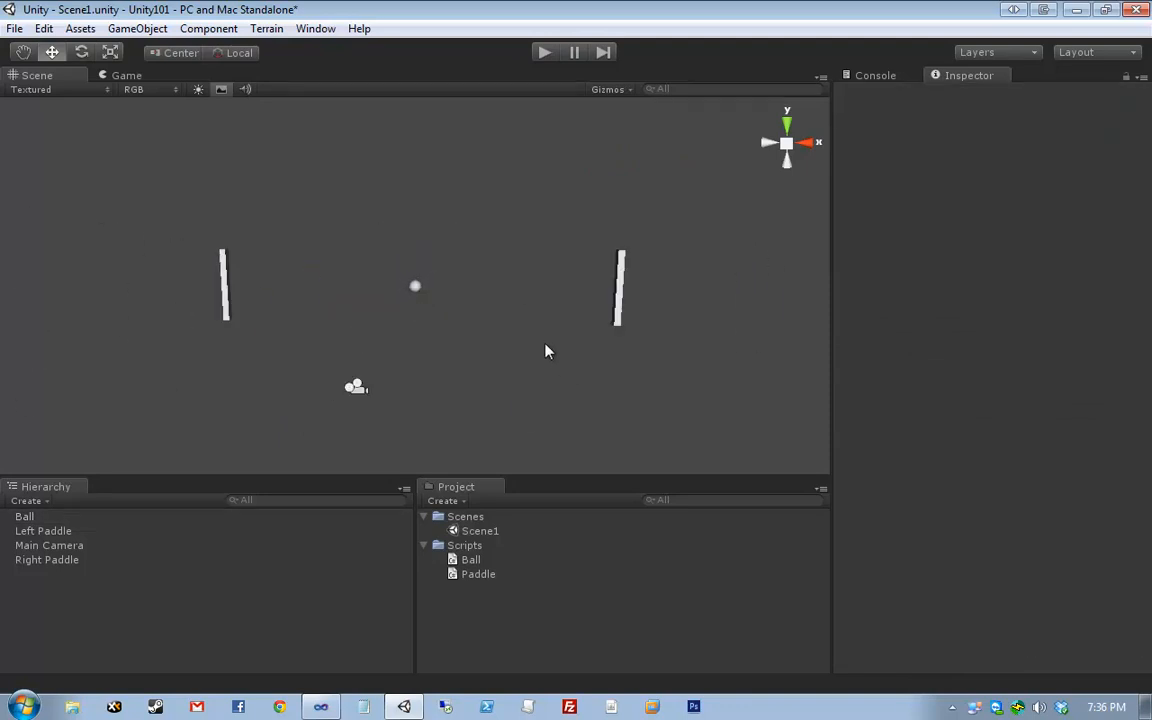
{"action": "key", "text": "q"}
{"action": "left_click_drag", "start_coordinate": [535, 385], "coordinate": [531, 352]}
{"action": "key", "text": "w"}
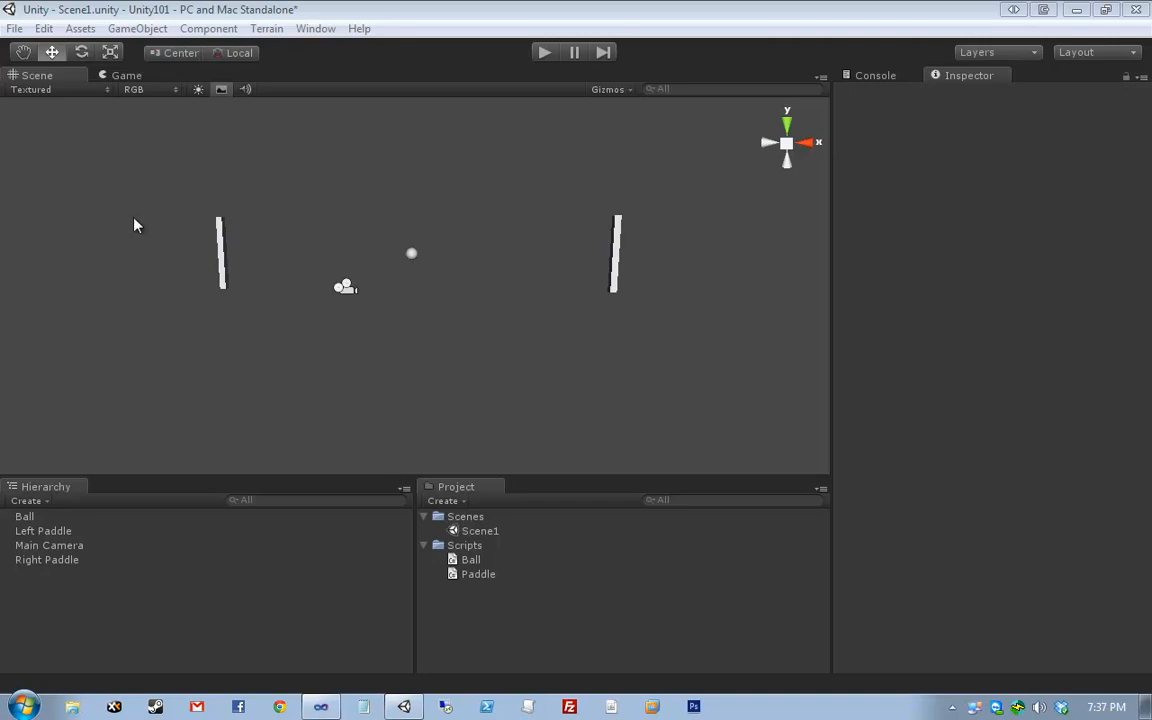
{"action": "left_click_drag", "start_coordinate": [164, 175], "coordinate": [121, 183]}
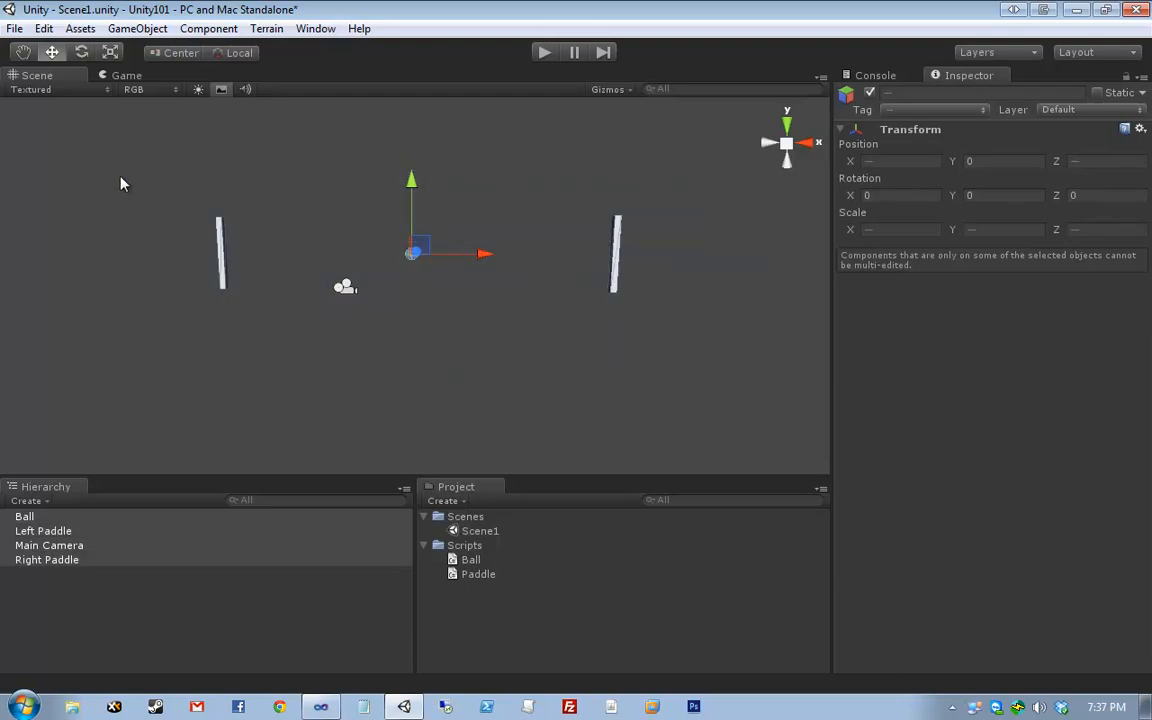
{"action": "left_click", "coordinate": [119, 183]}
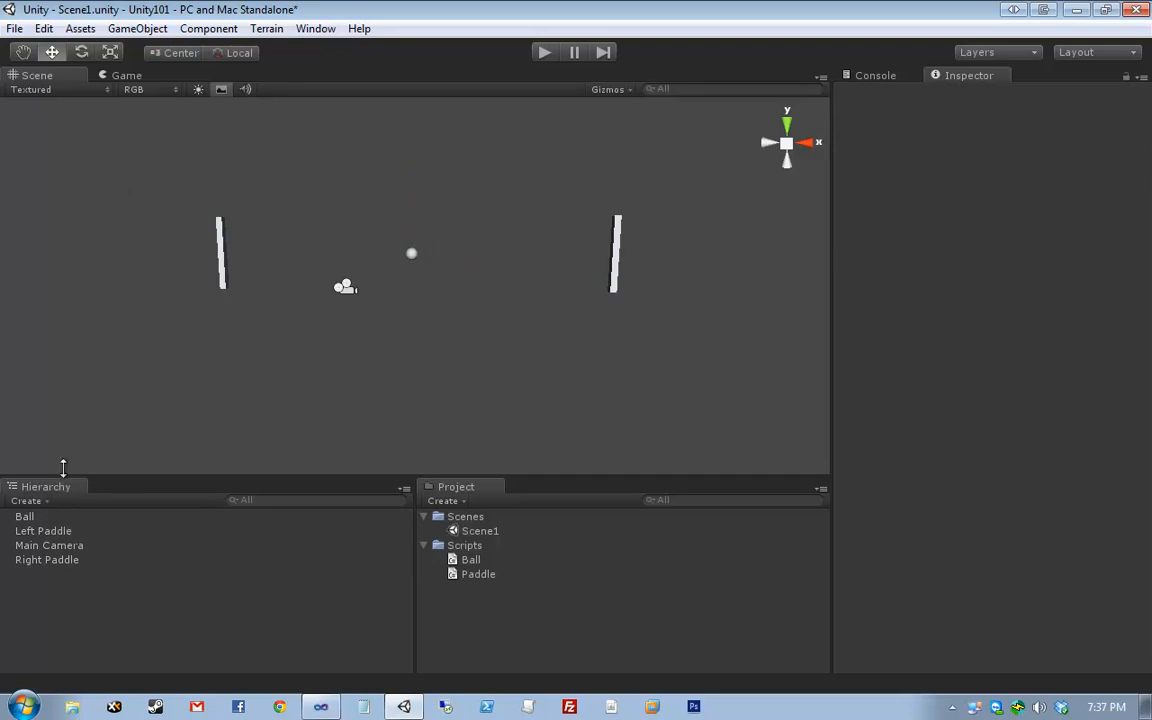
{"action": "scroll", "coordinate": [305, 395], "scroll_direction": "down", "scroll_amount": 5}
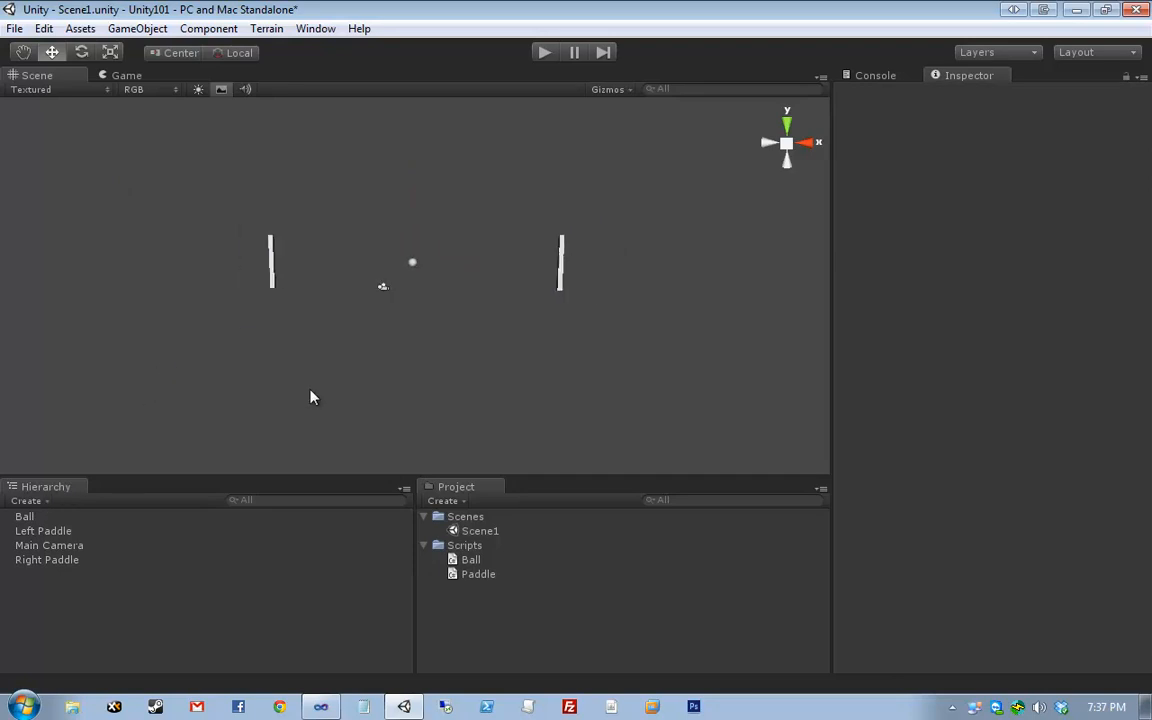
{"action": "middle_click_drag", "start_coordinate": [326, 197], "coordinate": [321, 247]}
{"action": "left_click_drag", "start_coordinate": [245, 264], "coordinate": [653, 175]}
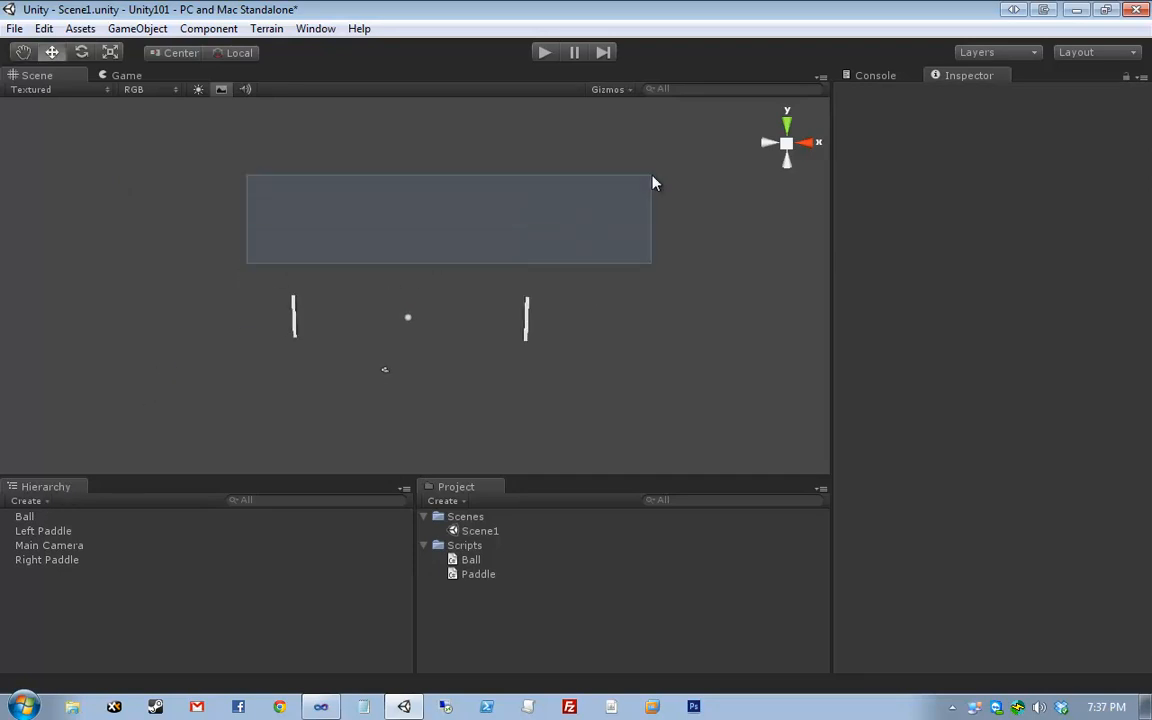
{"action": "left_click_drag", "start_coordinate": [298, 383], "coordinate": [621, 457]}
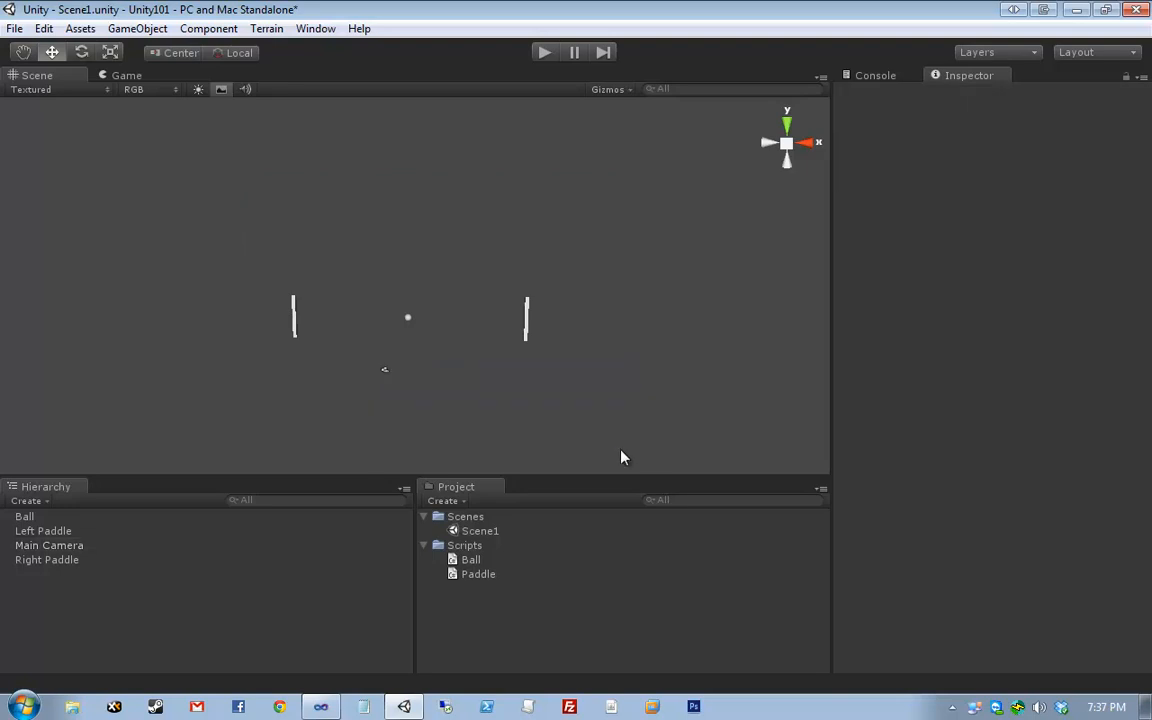
{"action": "left_click", "coordinate": [112, 75]}
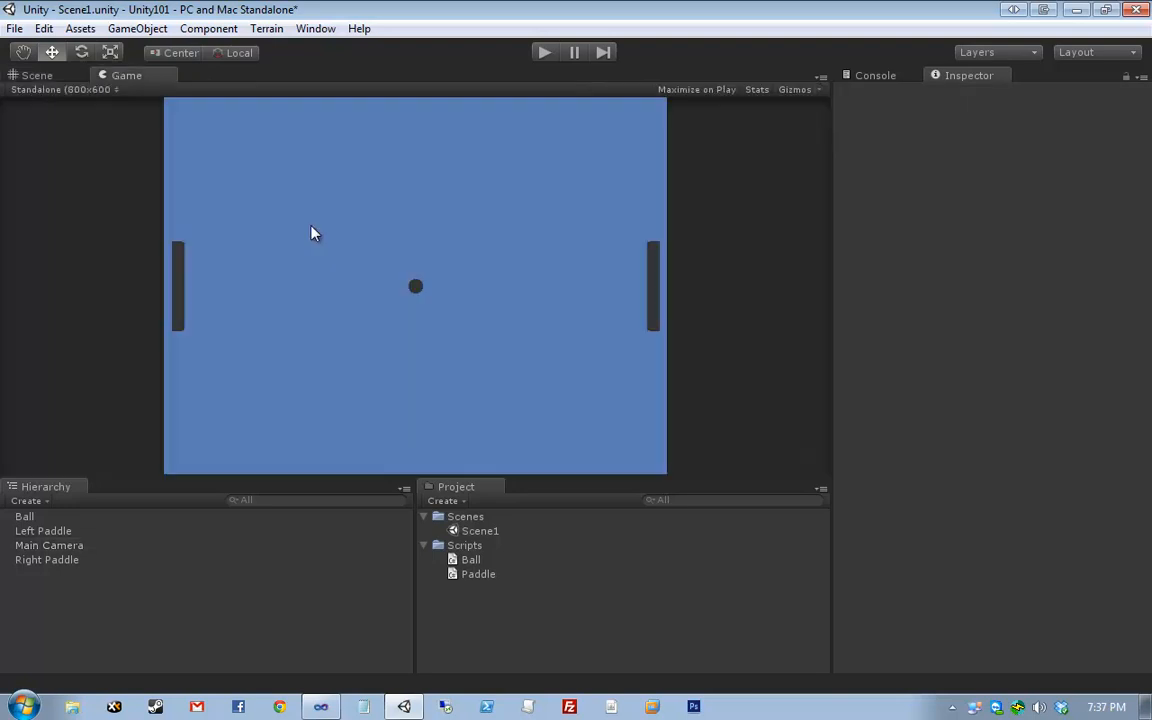
{"action": "left_click", "coordinate": [66, 75]}
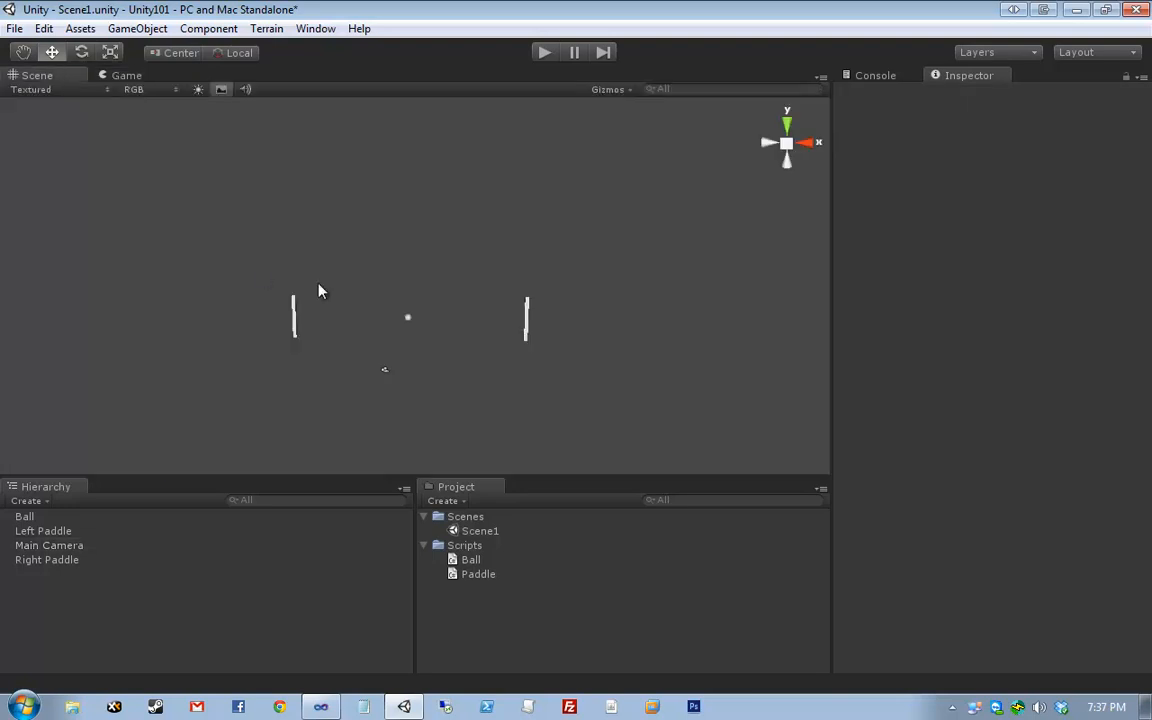
{"action": "left_click", "coordinate": [72, 31]}
- Create an empty GameObject from the GameObject menu and rename it Ceiling
{"action": "mouse_move", "coordinate": [133, 38]}
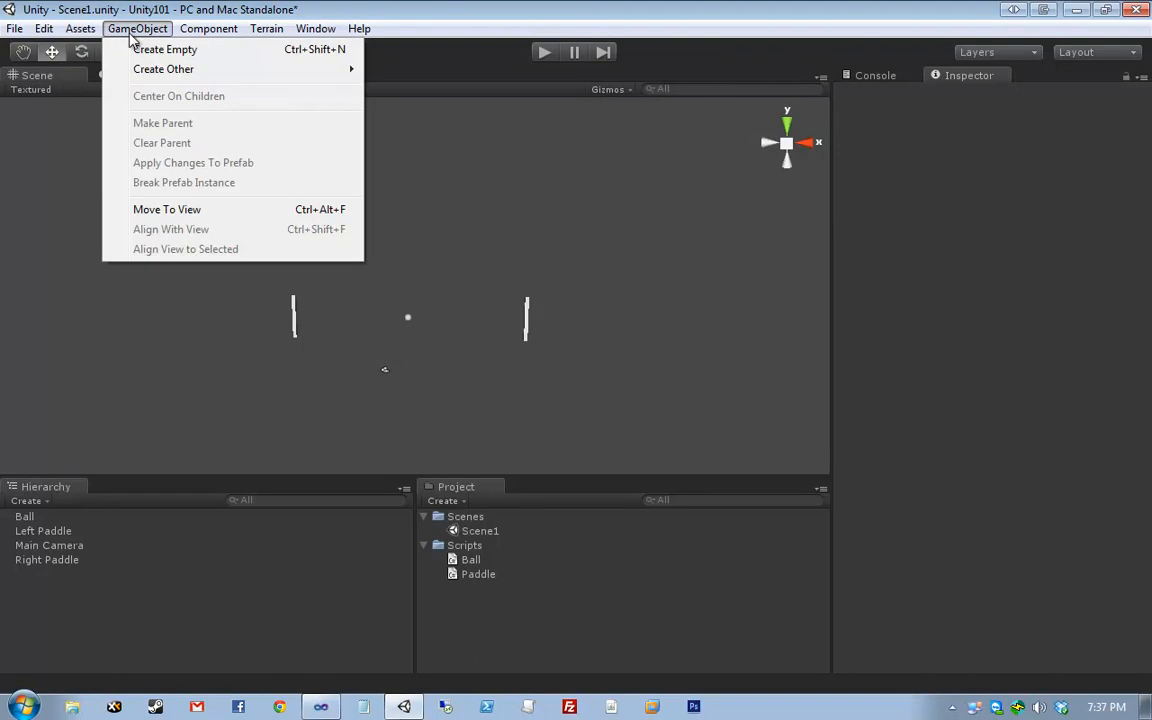
{"action": "left_click", "coordinate": [147, 52]}
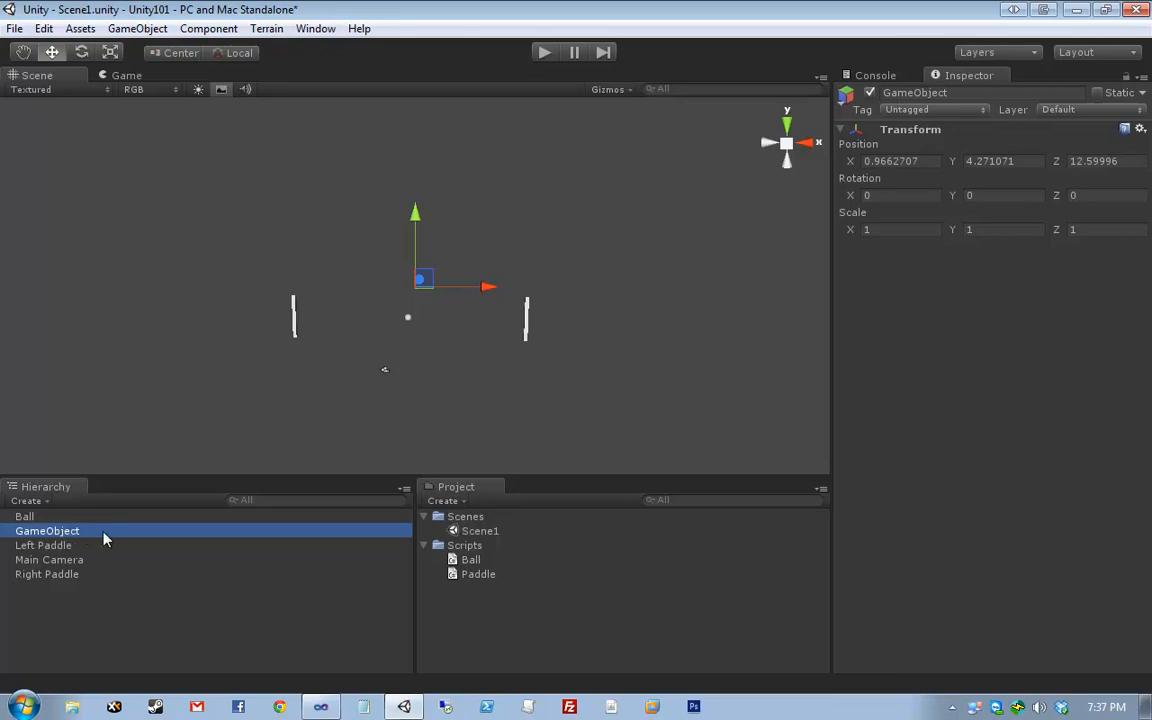
{"action": "key", "text": "F2"}
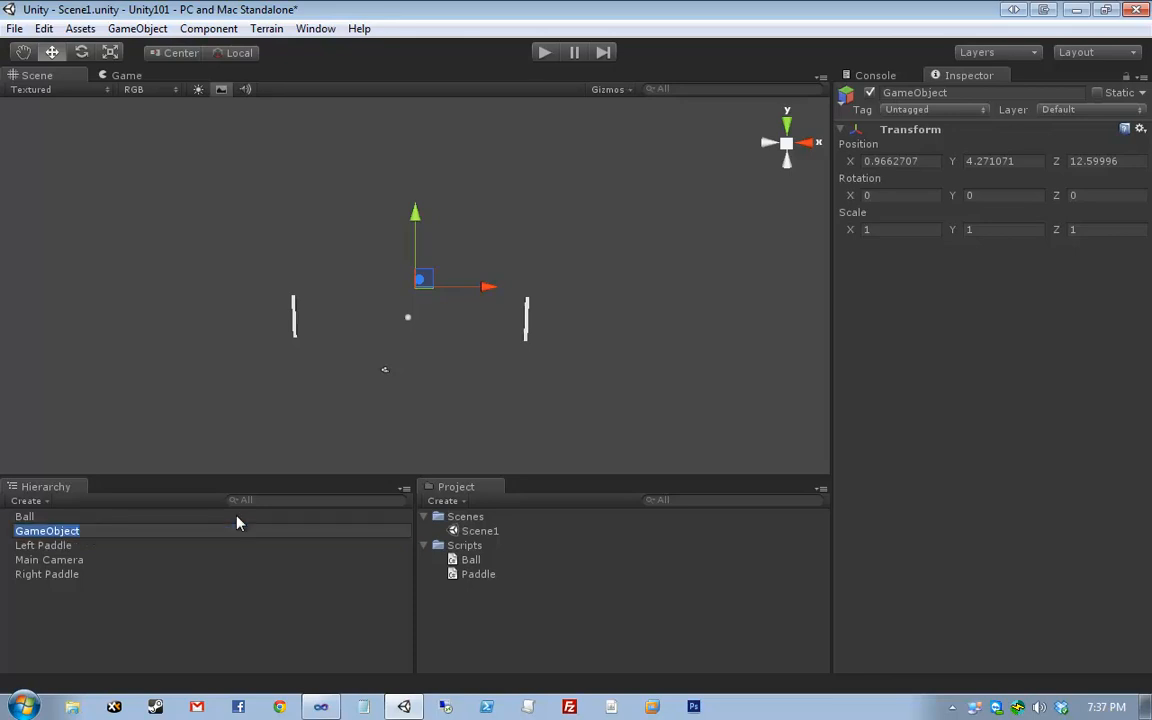
{"action": "type", "text": "Top"}
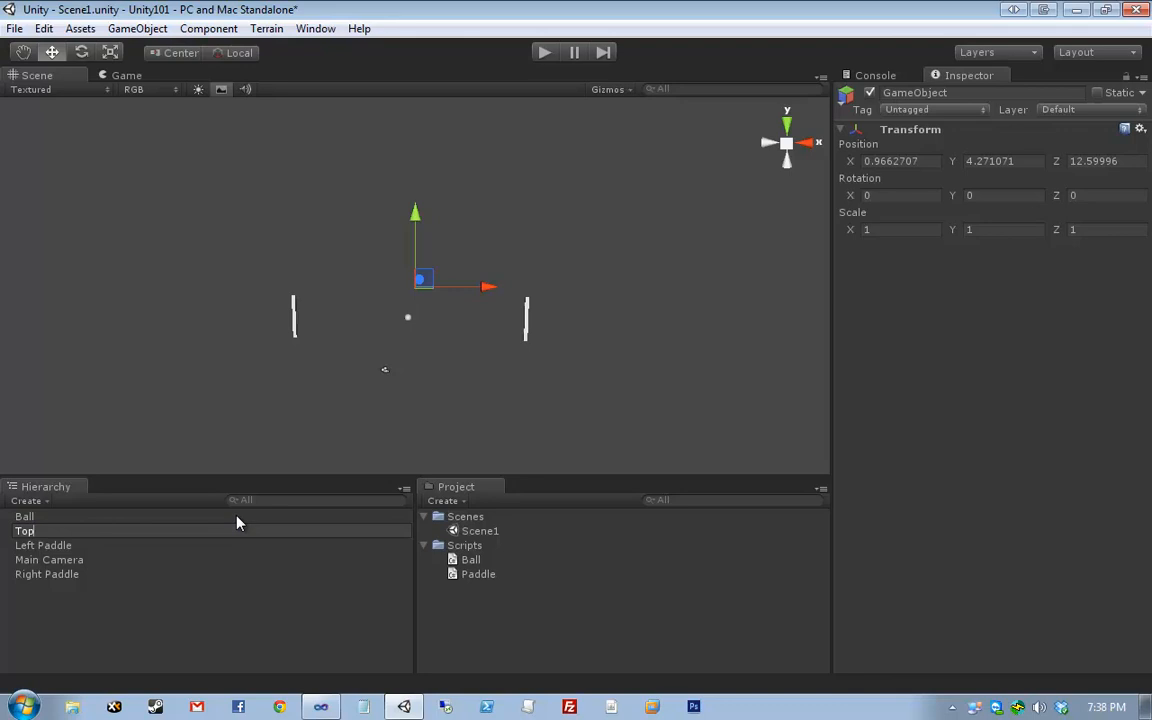
{"action": "key", "text": "BackSpace"}
{"action": "key", "text": "BackSpace"}
{"action": "key", "text": "BackSpace"}
{"action": "type", "text": "Ceiling"}
{"action": "key", "text": "Return"}
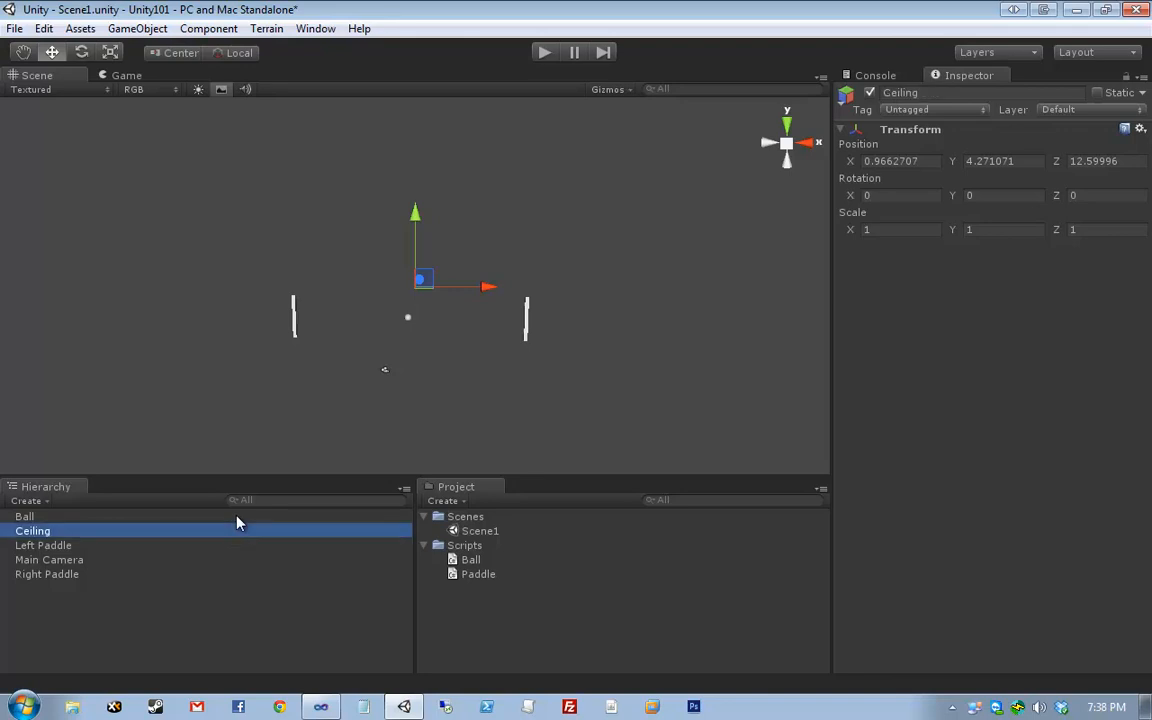
- Add a Box Collider to the Ceiling object, keeping its default size 1, 1, 1
{"action": "left_click", "coordinate": [207, 30]}
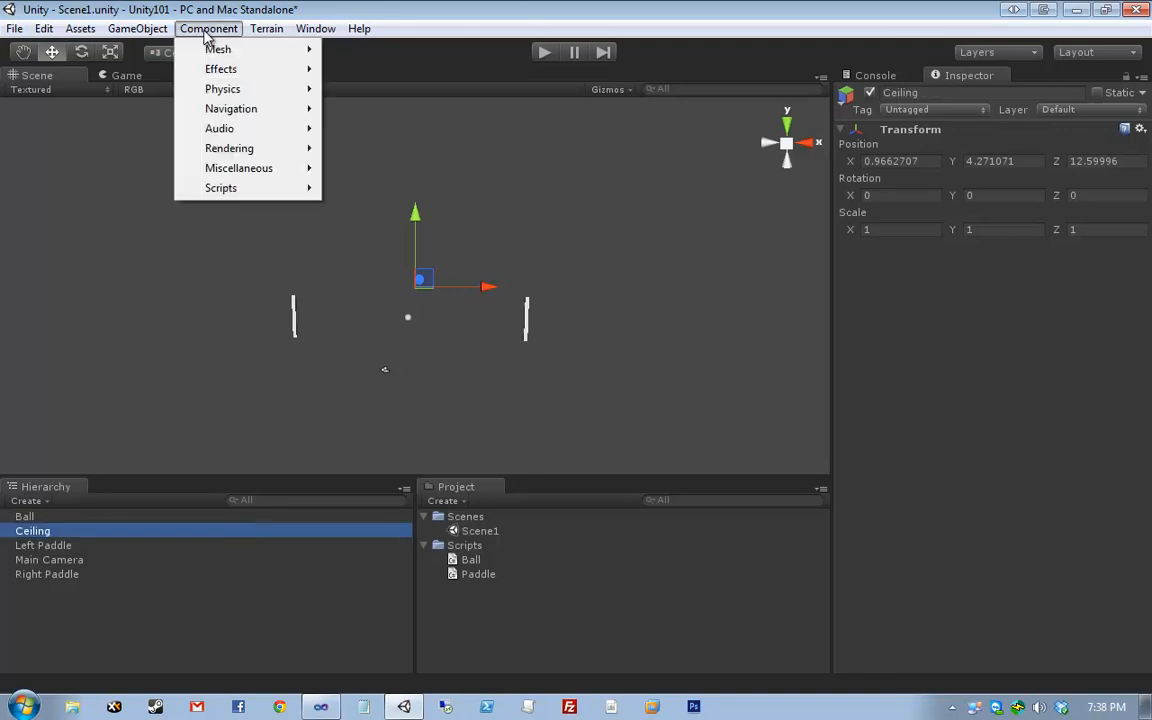
{"action": "mouse_move", "coordinate": [212, 92]}
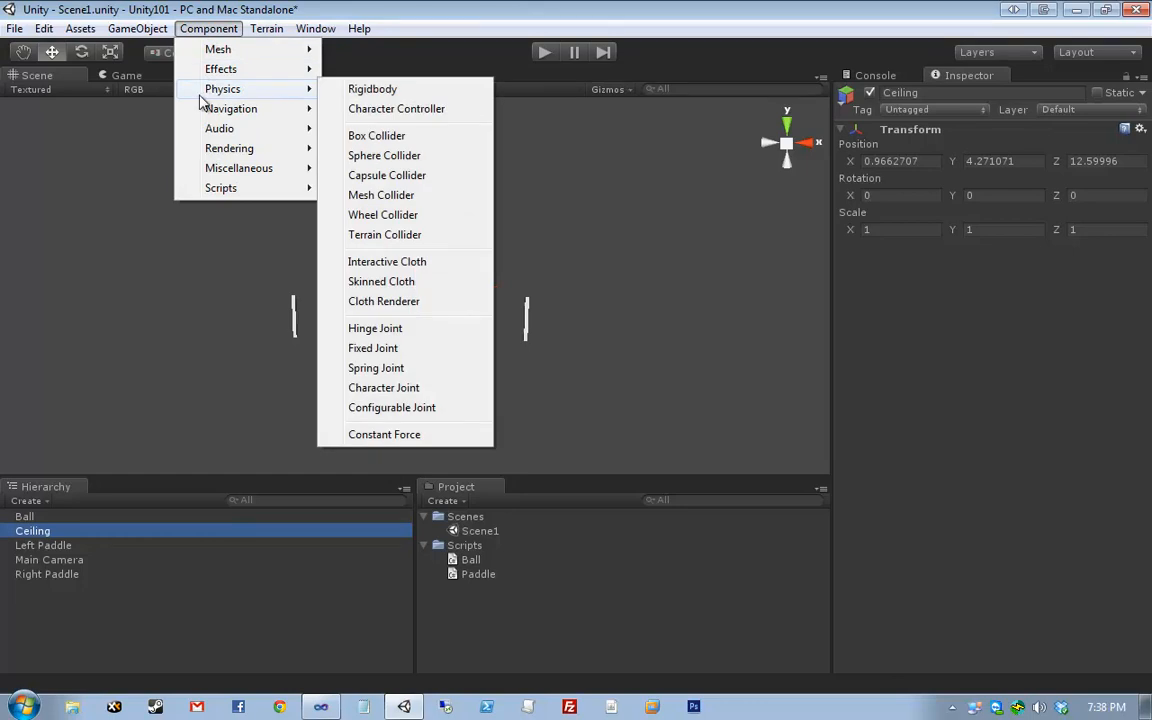
{"action": "left_click", "coordinate": [47, 546]}
{"action": "left_click", "coordinate": [75, 535]}
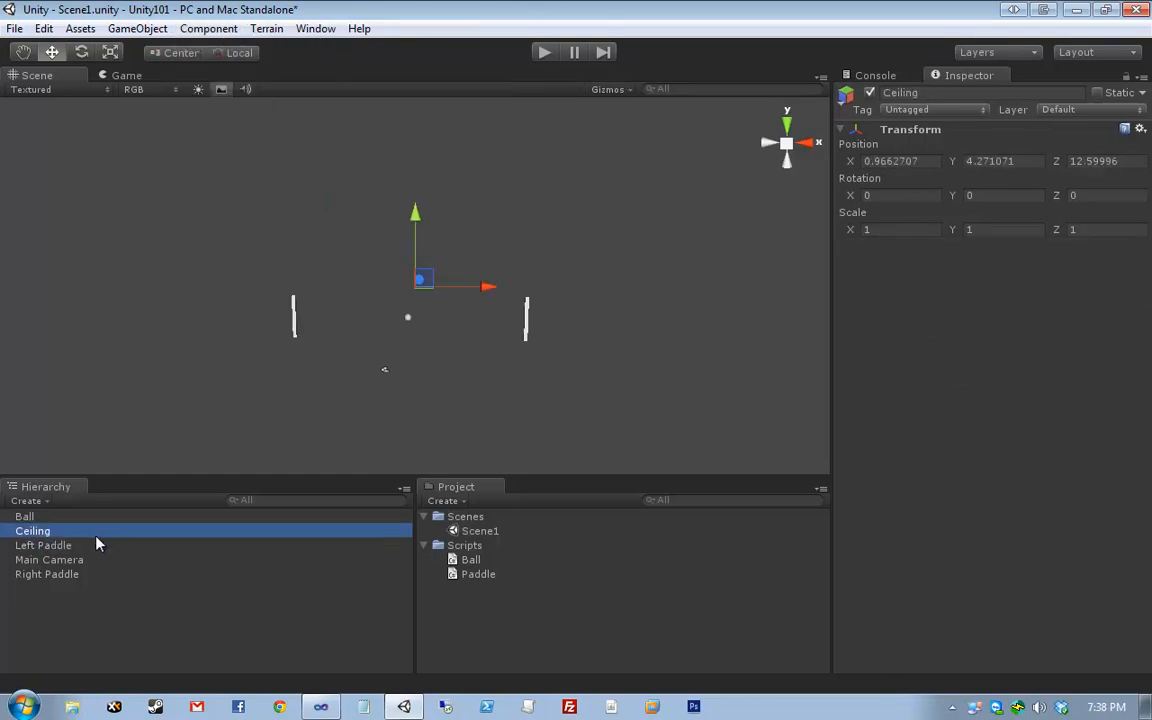
{"action": "left_click", "coordinate": [208, 28]}
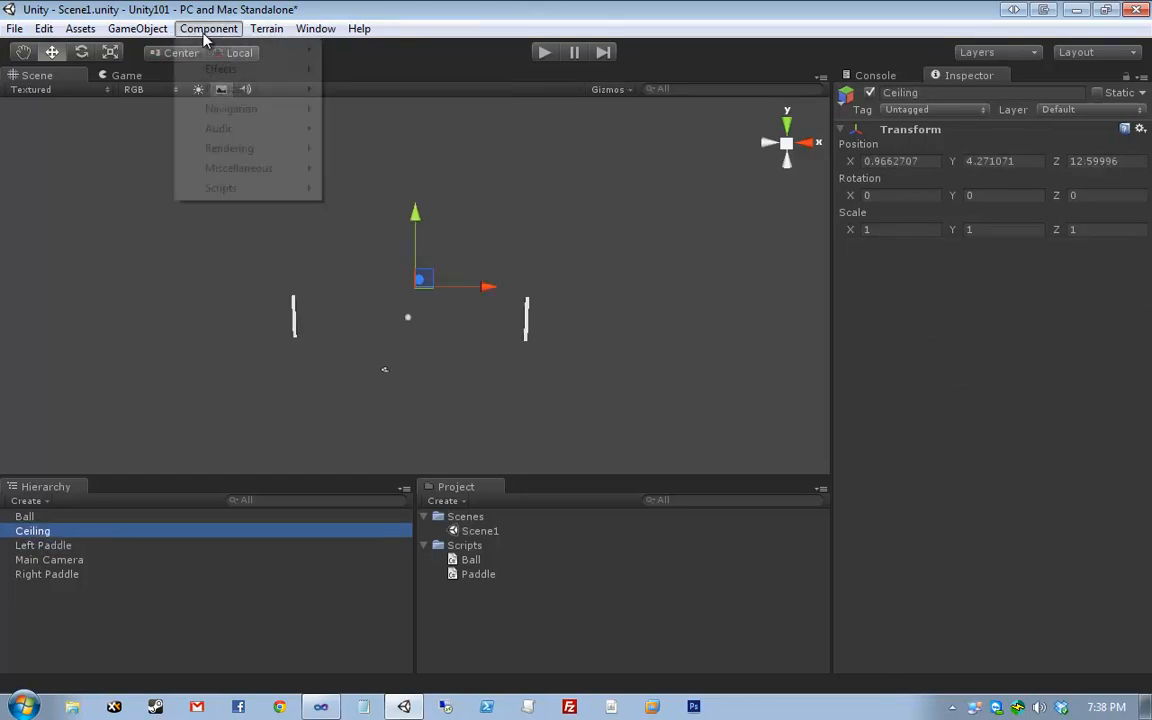
{"action": "mouse_move", "coordinate": [232, 90]}
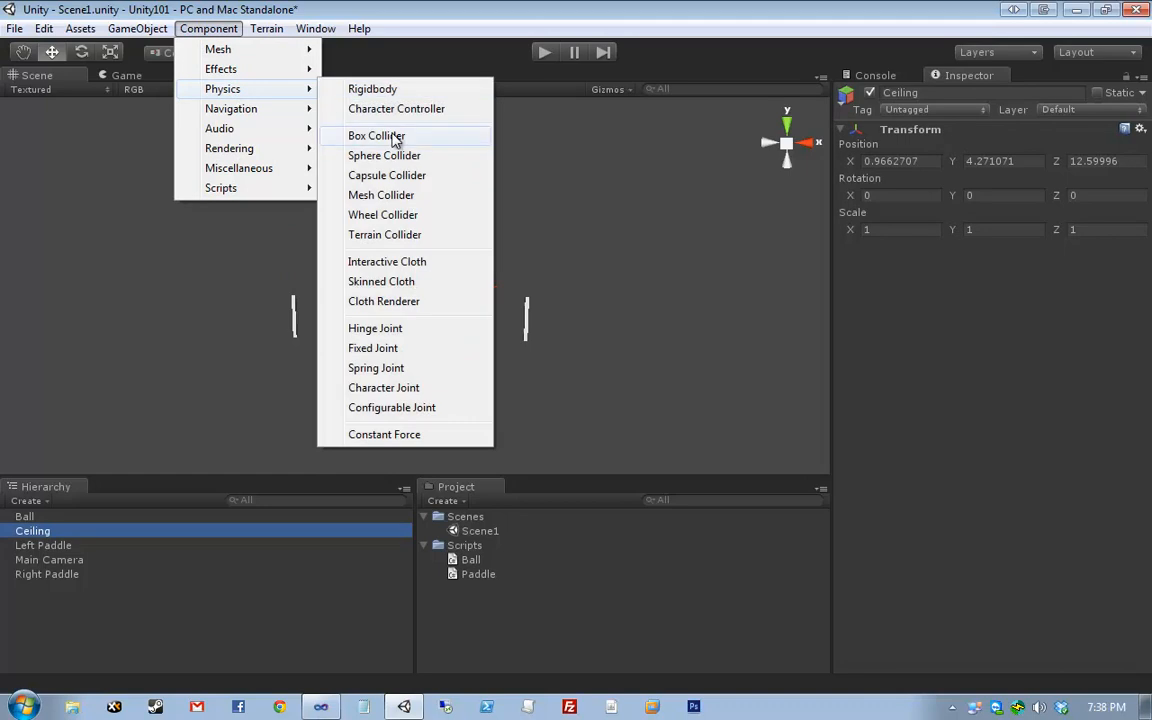
{"action": "left_click", "coordinate": [392, 136]}
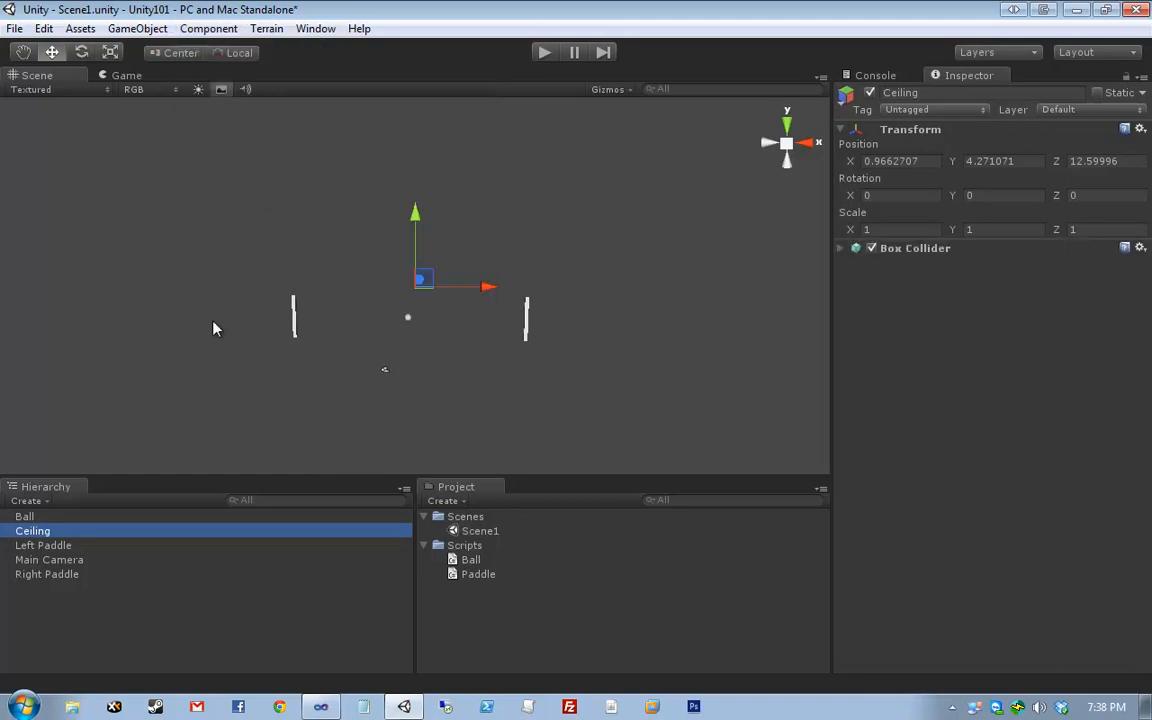
{"action": "left_click", "coordinate": [880, 248]}
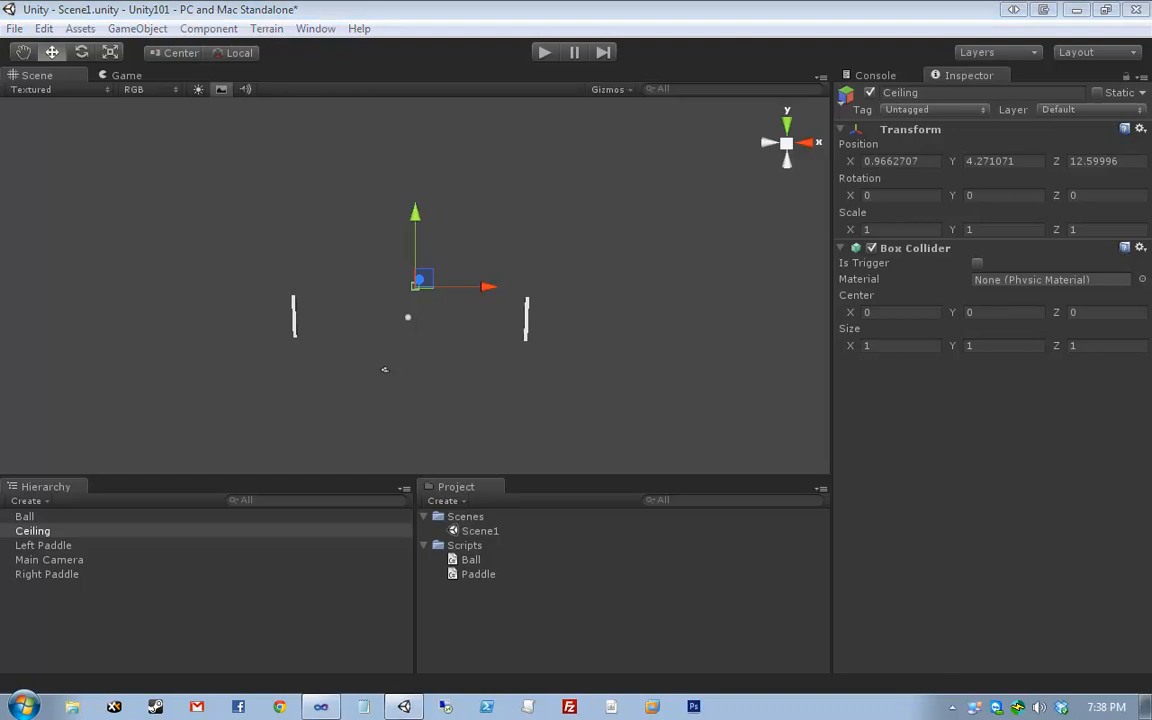
- Frame the Ceiling cube and zoom out until the paddles and ball are visible
{"action": "middle_click_drag", "start_coordinate": [538, 256], "coordinate": [513, 244]}
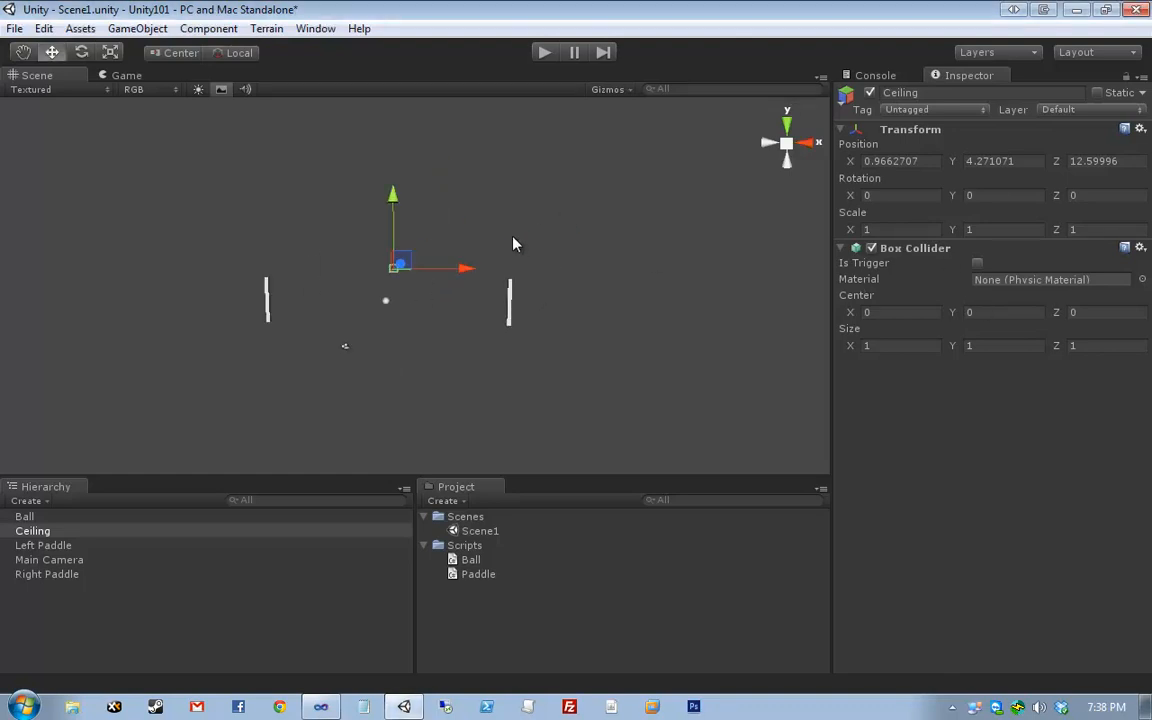
{"action": "scroll", "coordinate": [515, 244], "scroll_direction": "up", "scroll_amount": 1}
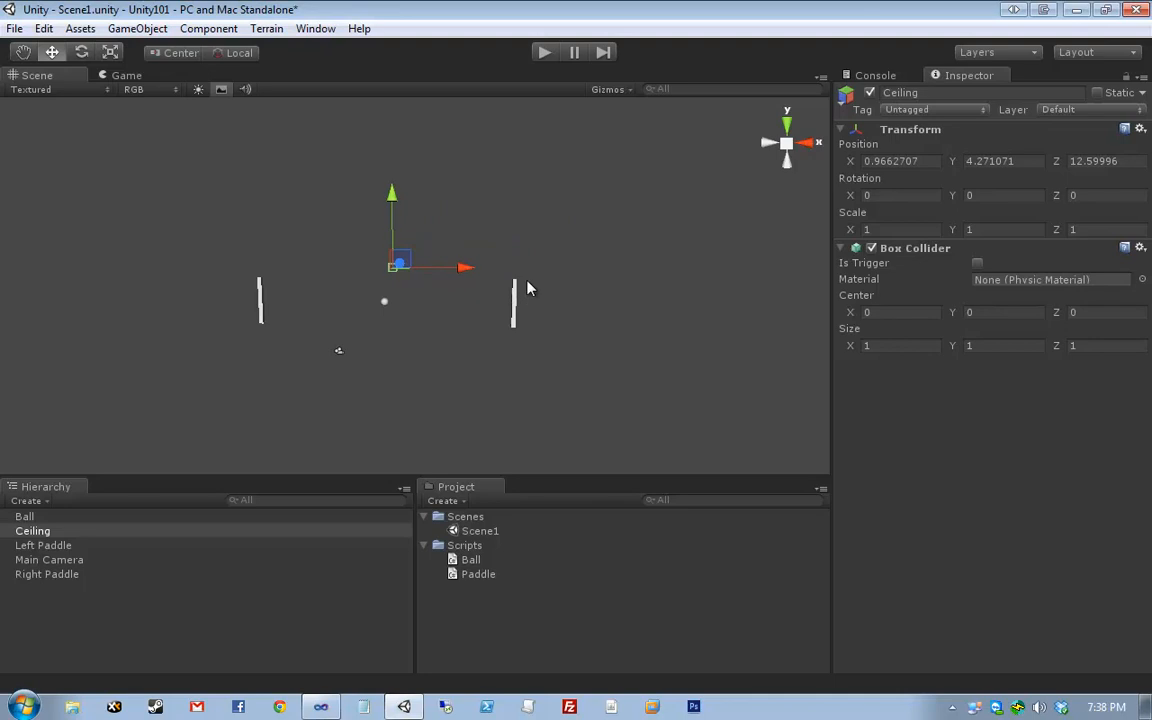
{"action": "key", "text": "f"}
{"action": "scroll", "coordinate": [530, 285], "scroll_direction": "down", "scroll_amount": 5}
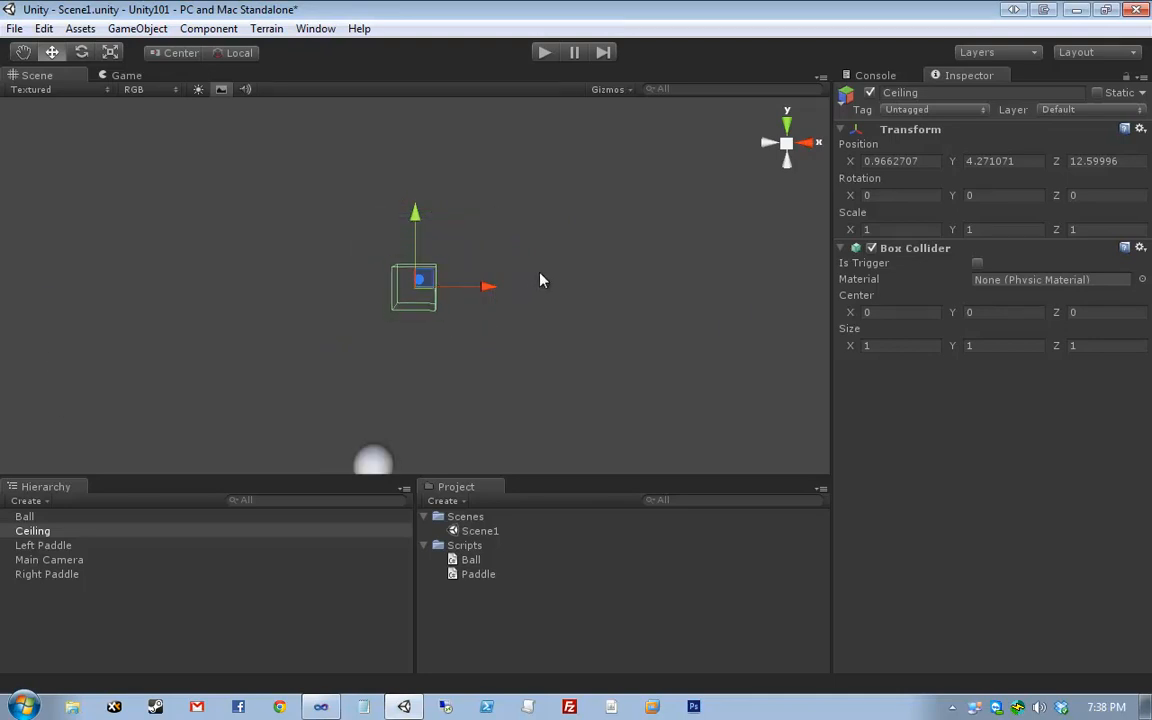
{"action": "scroll", "coordinate": [540, 280], "scroll_direction": "down", "scroll_amount": 4}
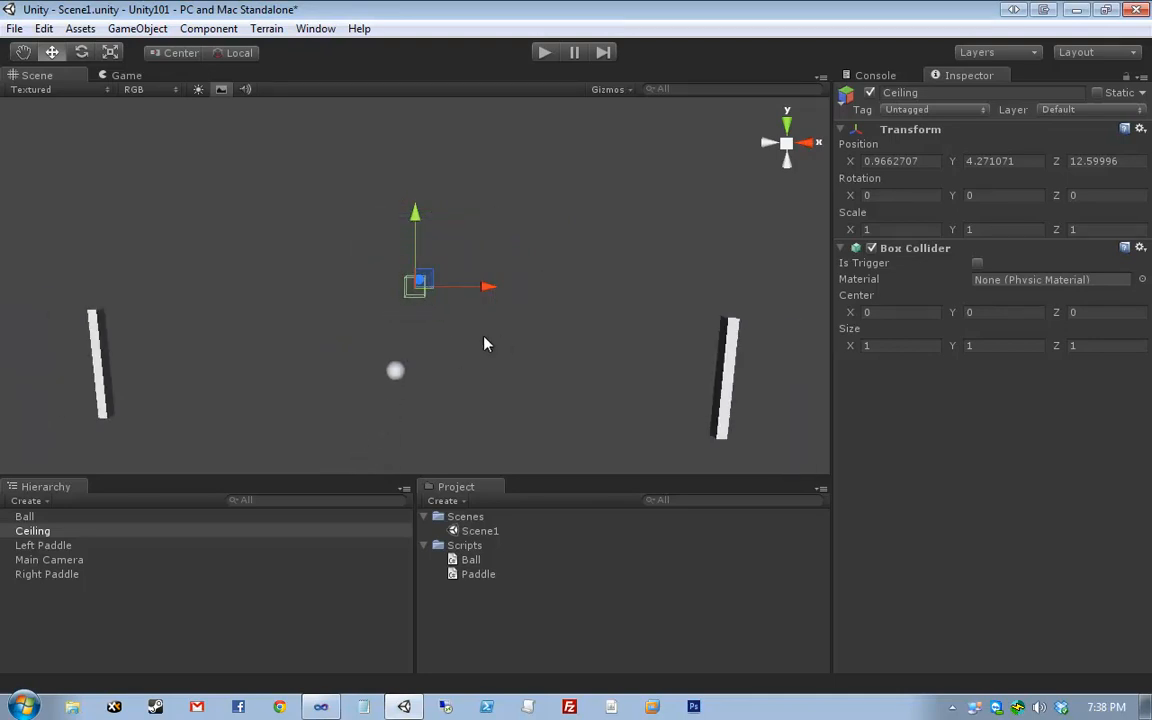
- Set the Ceiling's position to X 0, Y 13, Z 12
{"action": "left_click", "coordinate": [893, 161]}
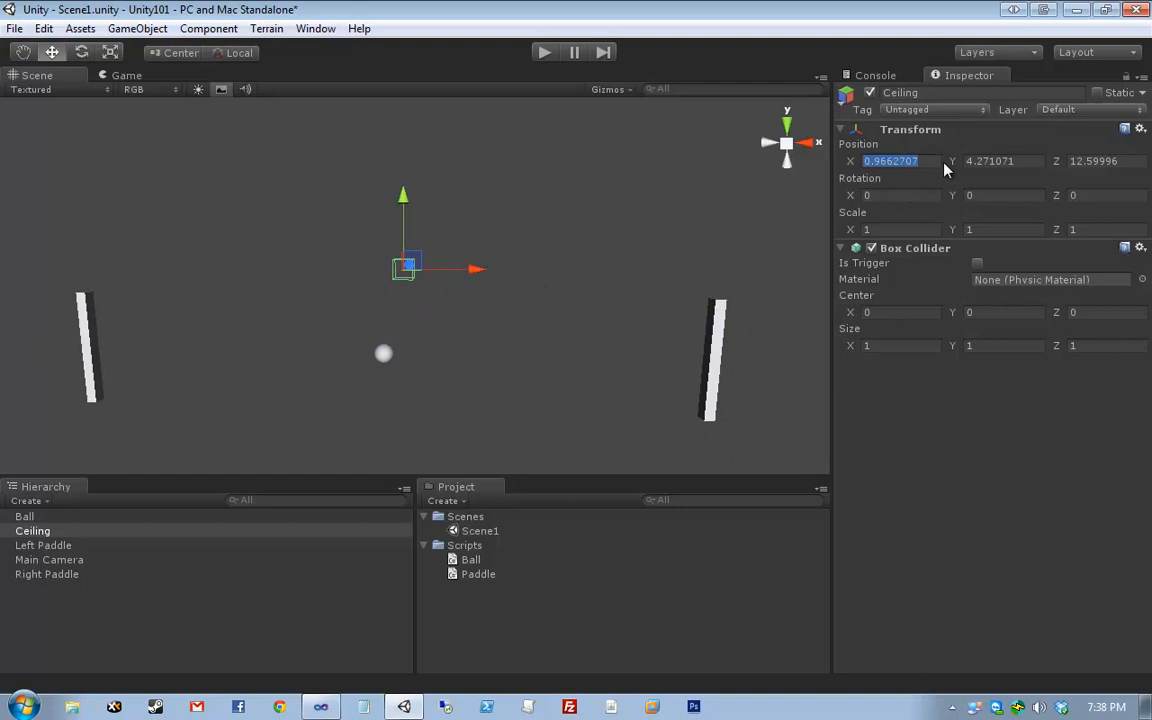
{"action": "type", "text": "0"}
{"action": "key", "text": "Tab"}
{"action": "type", "text": "13"}
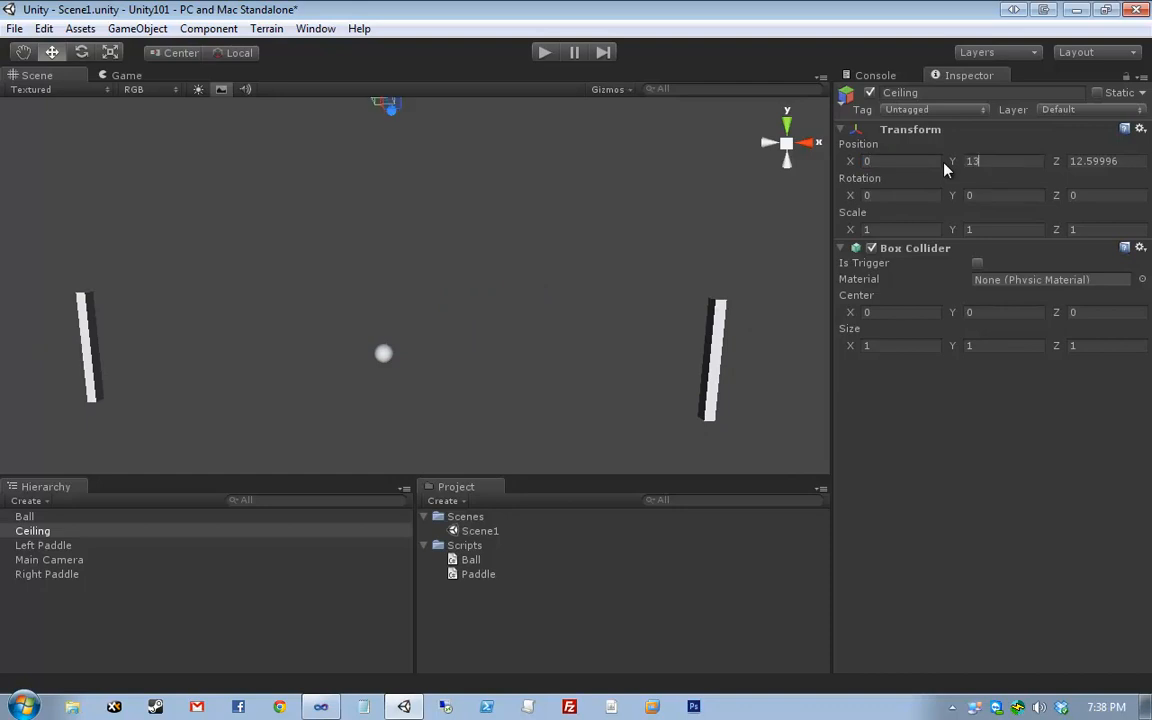
{"action": "key", "text": "Tab"}
{"action": "type", "text": "12"}
{"action": "middle_click_drag", "start_coordinate": [396, 230], "coordinate": [436, 248]}
{"action": "scroll", "coordinate": [437, 247], "scroll_direction": "down", "scroll_amount": 8}
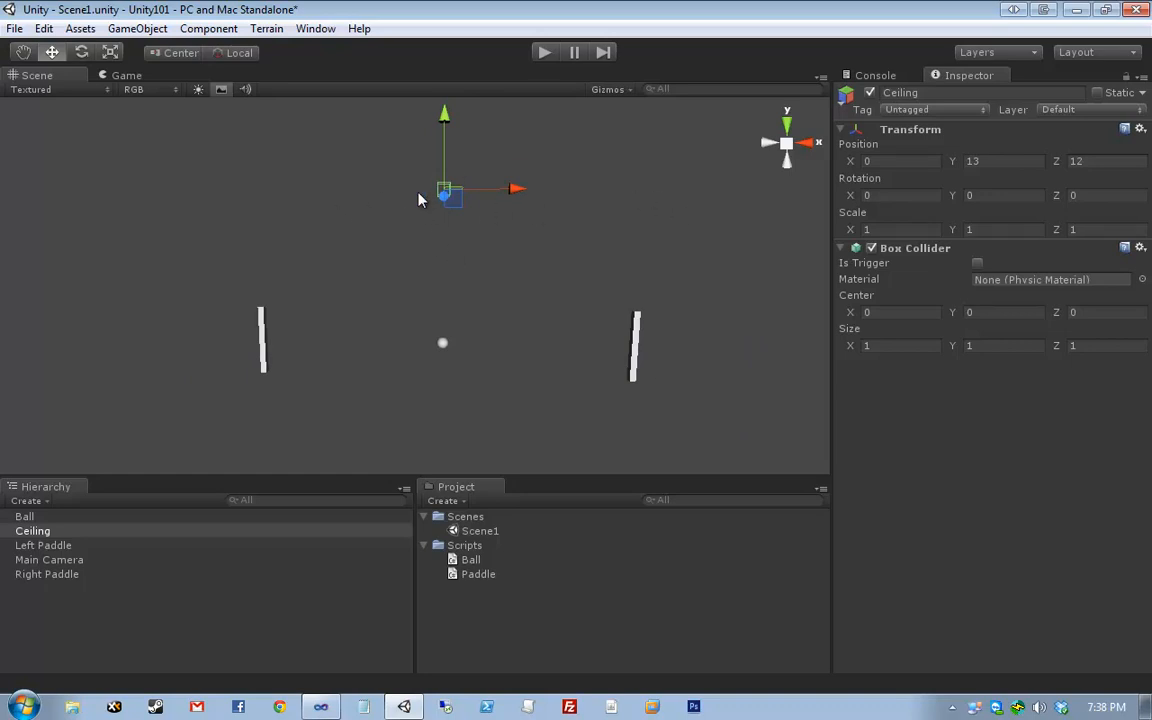
- Stretch the Ceiling to X scale 60, then duplicate it and select the copy
{"action": "left_click", "coordinate": [918, 230]}
{"action": "type", "text": "60"}
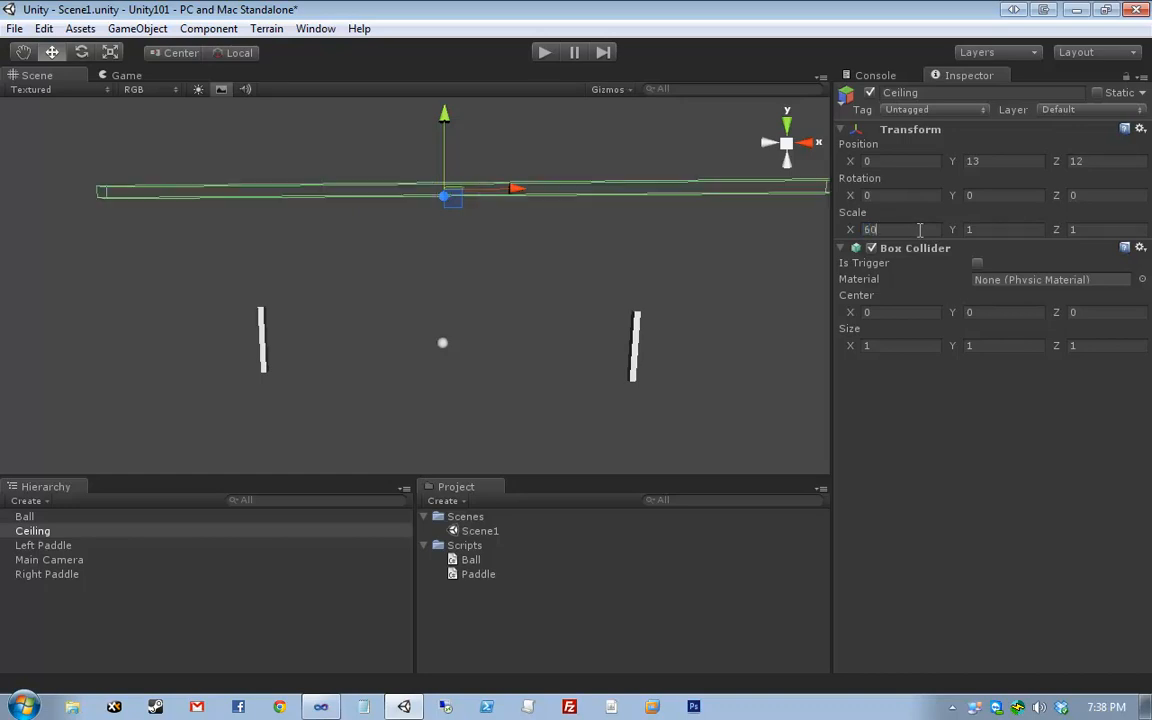
{"action": "key", "text": "Tab"}
{"action": "key", "text": "Tab"}
{"action": "scroll", "coordinate": [607, 252], "scroll_direction": "down", "scroll_amount": 3}
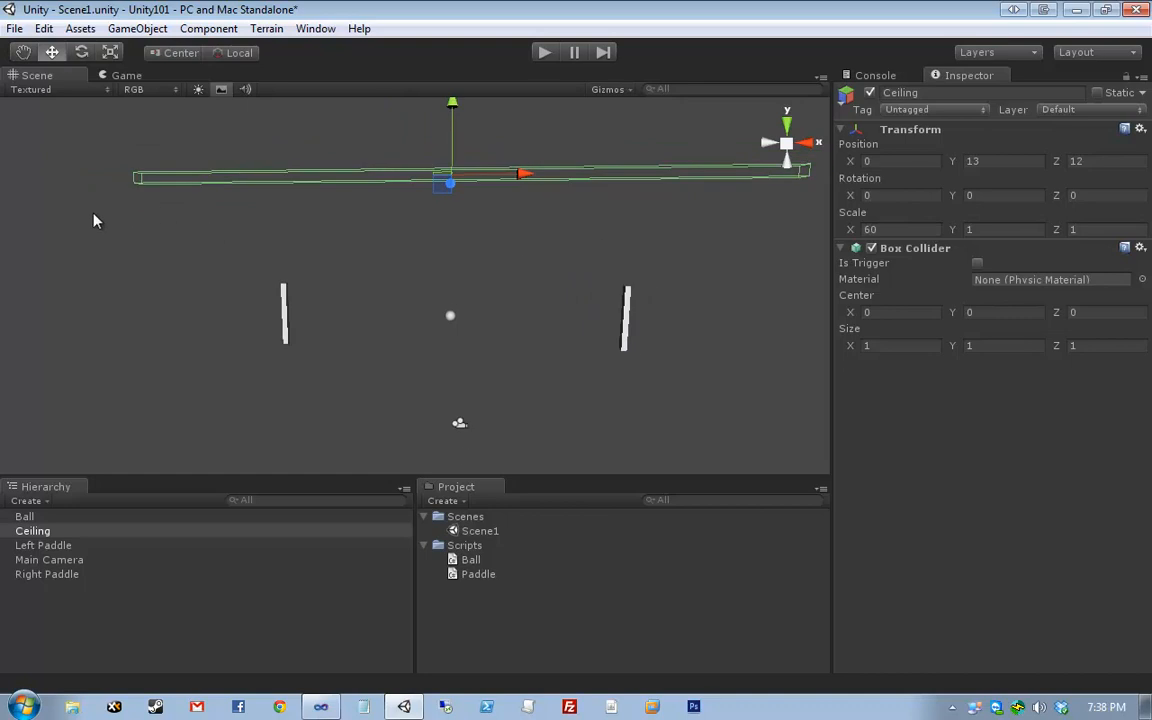
{"action": "middle_click_drag", "start_coordinate": [617, 262], "coordinate": [594, 293]}
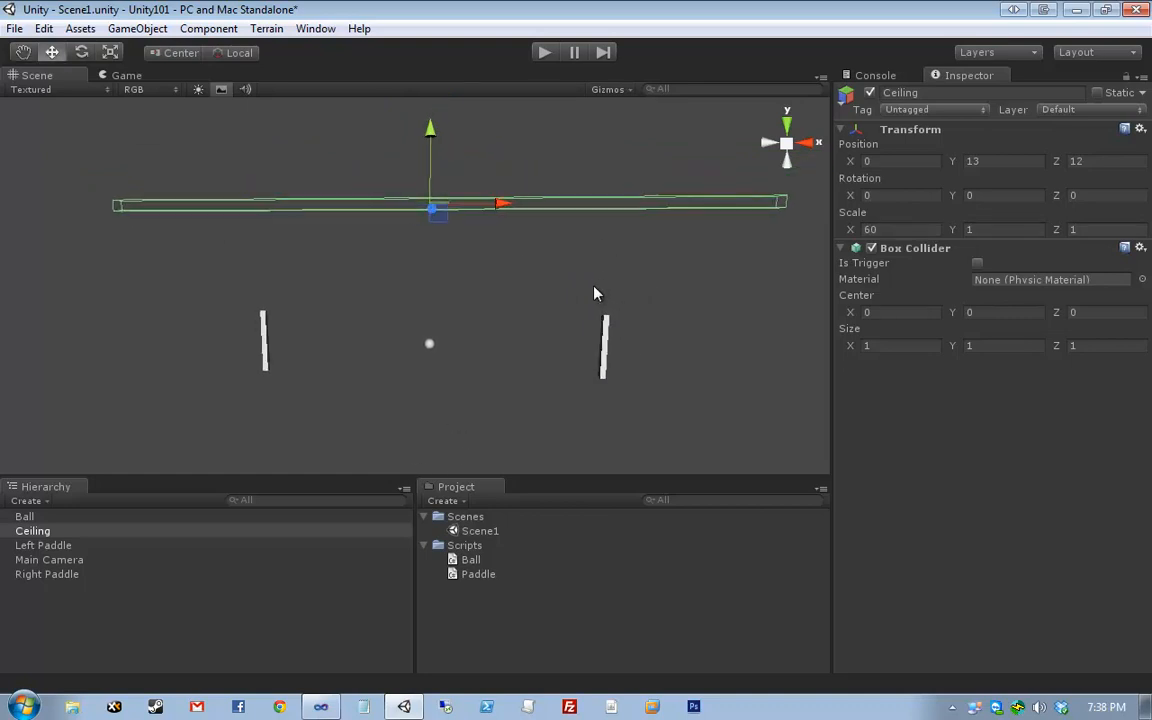
{"action": "scroll", "coordinate": [595, 291], "scroll_direction": "down", "scroll_amount": 2}
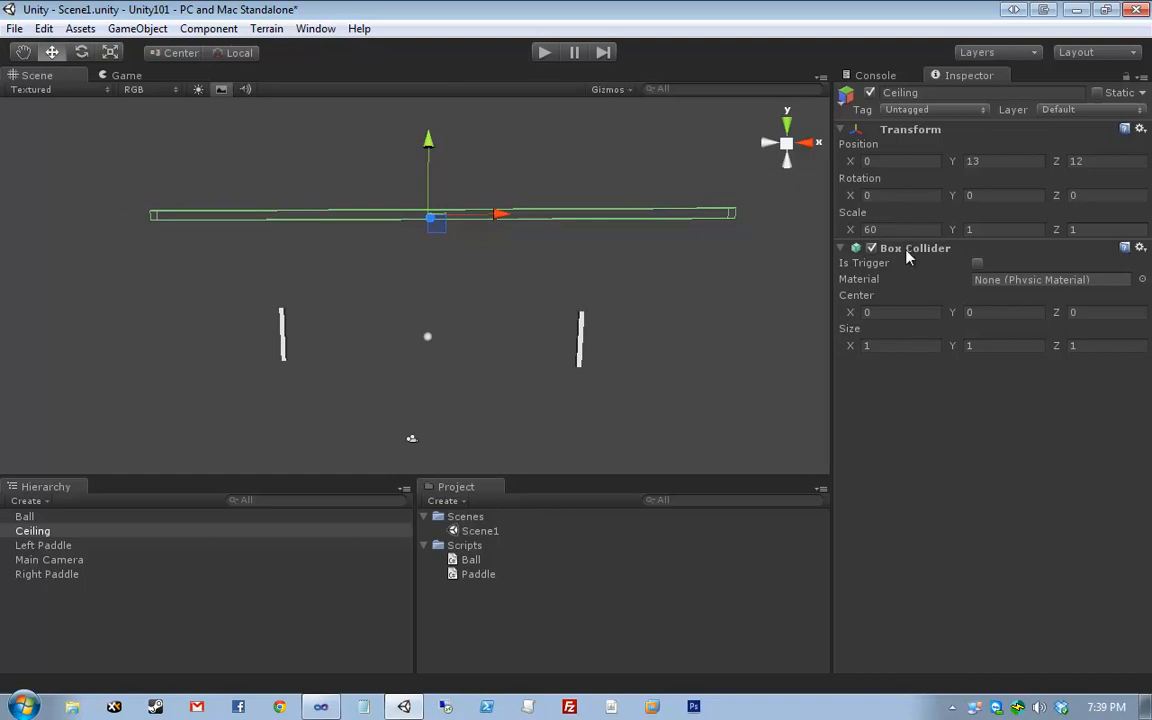
{"action": "scroll", "coordinate": [603, 265], "scroll_direction": "down", "scroll_amount": 3}
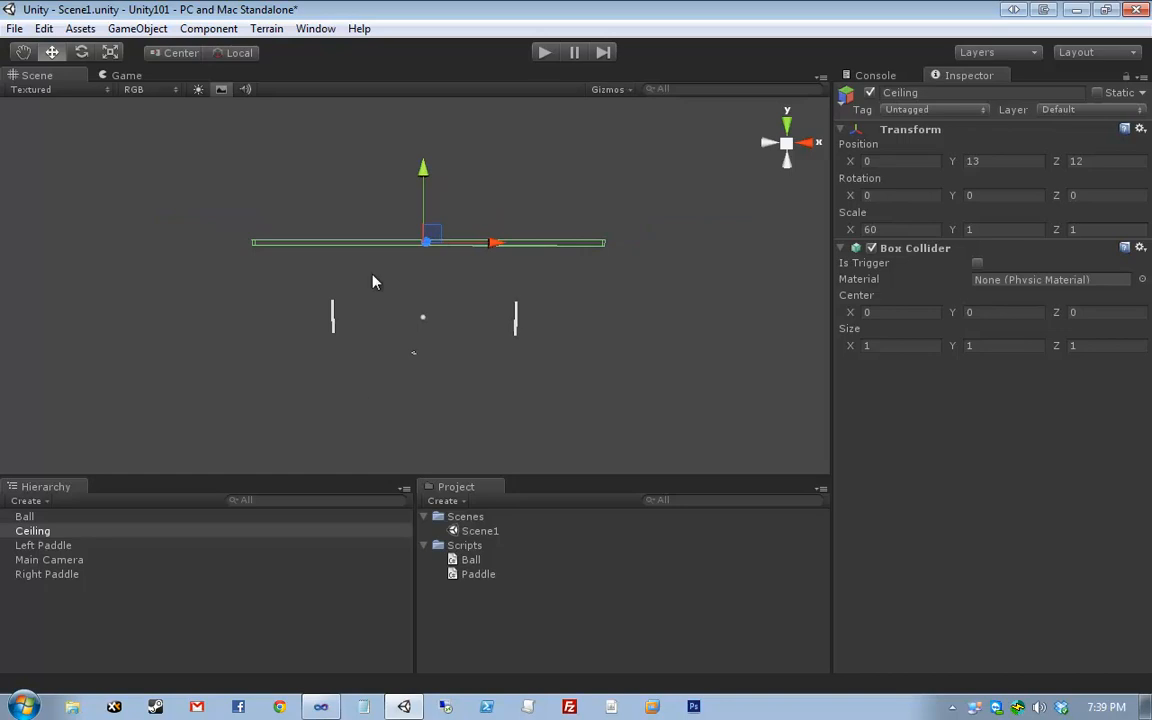
{"action": "key", "text": "ctrl+d"}
{"action": "left_click", "coordinate": [80, 541]}
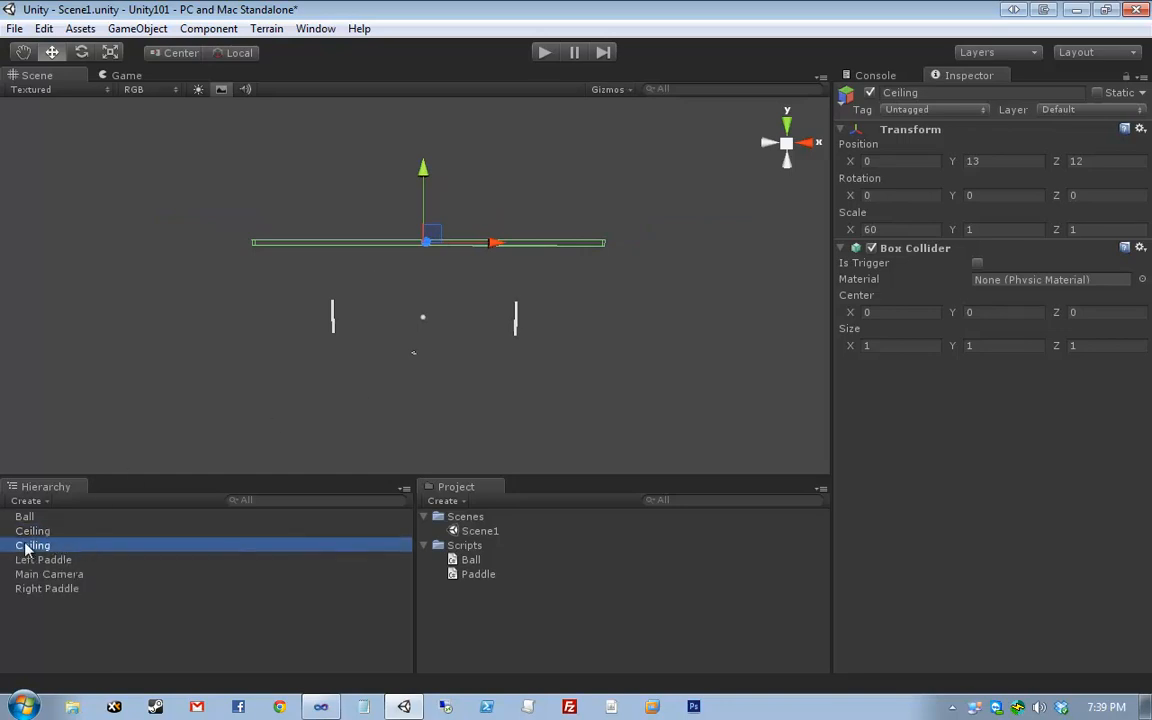
- Rename the Ceiling copy to Floor and set its Position Y to -13
{"action": "key", "text": "F2"}
{"action": "type", "text": "Flo"}
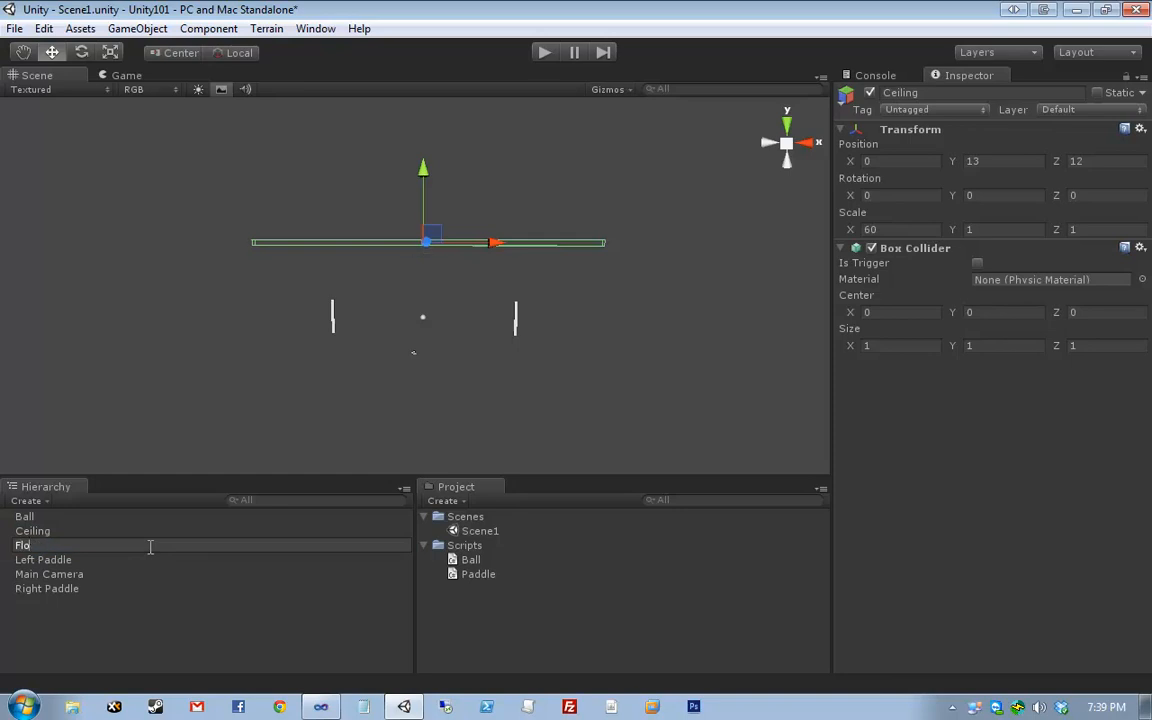
{"action": "type", "text": "or"}
{"action": "key", "text": "Return"}
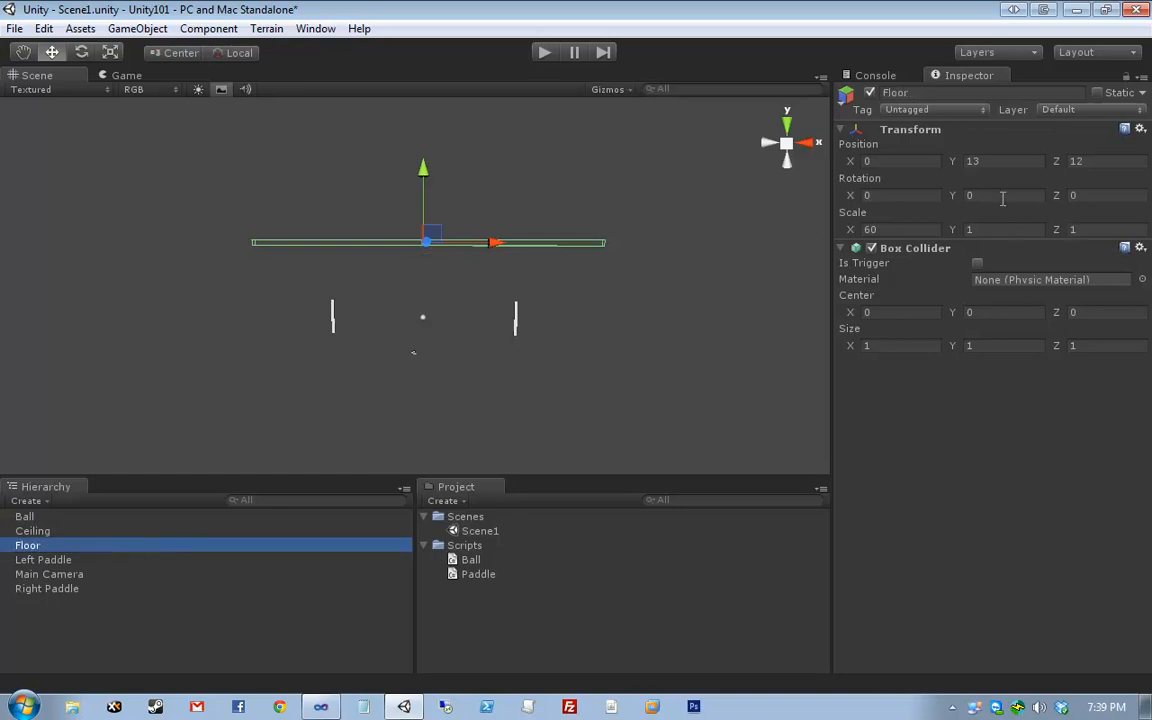
{"action": "left_click", "coordinate": [1000, 161]}
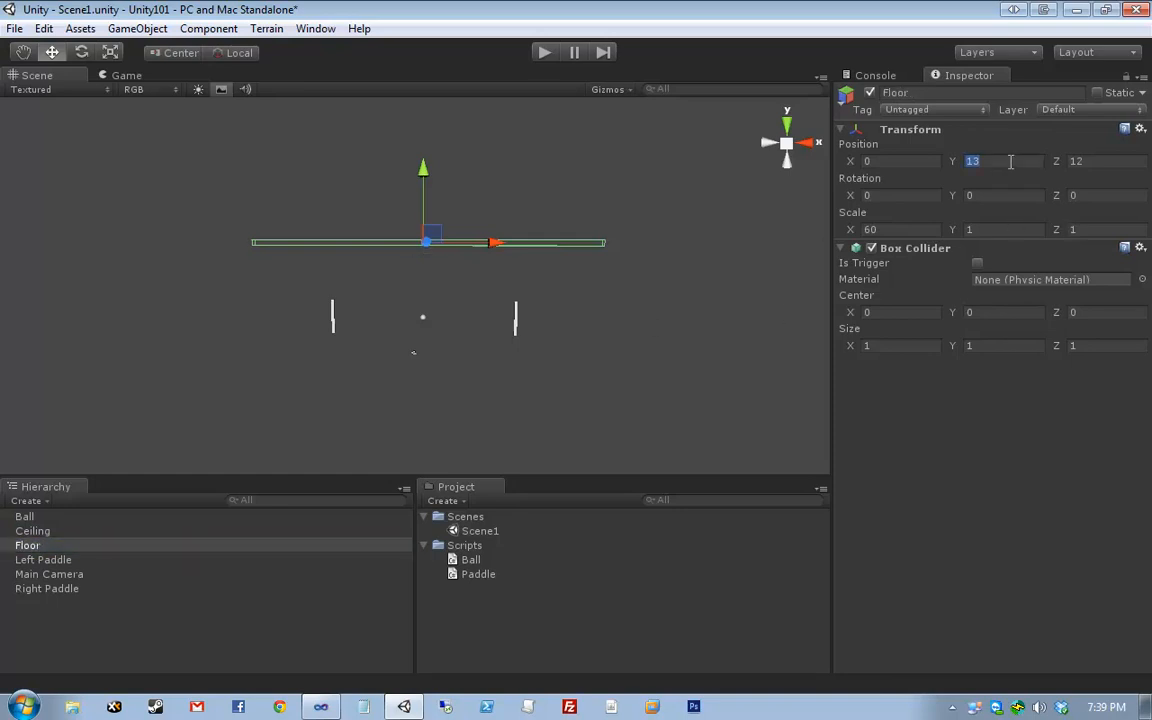
{"action": "type", "text": "-13"}
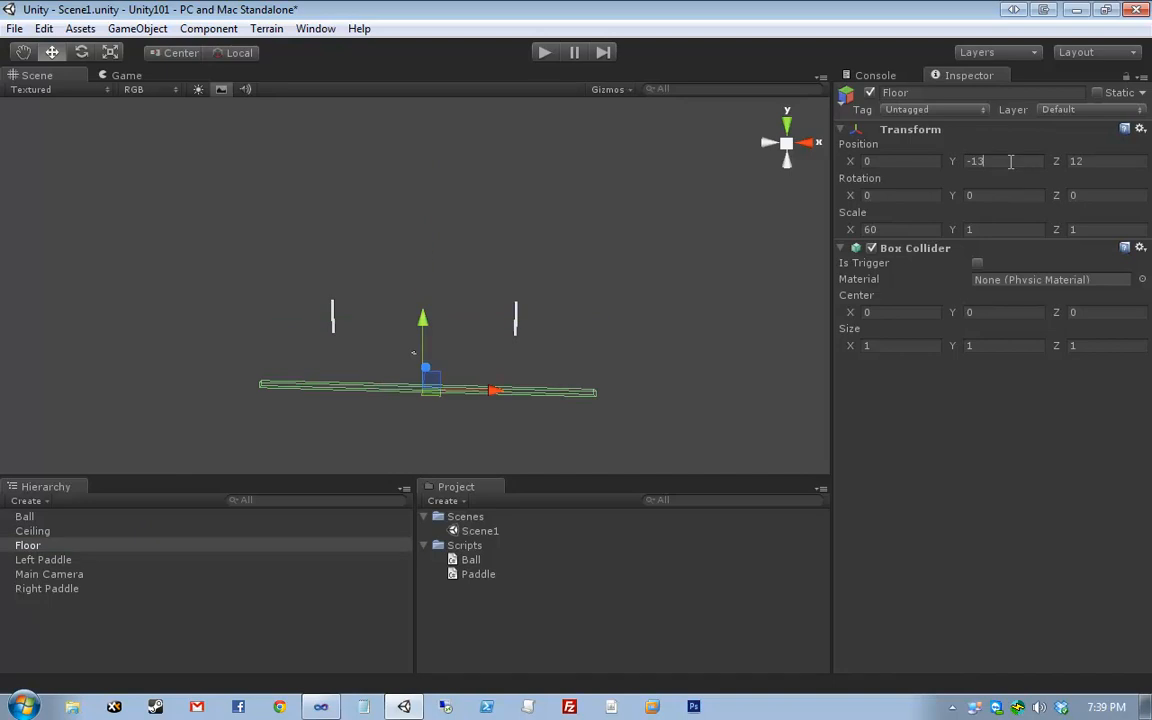
{"action": "left_click", "coordinate": [40, 531]}
- Alternate between Ceiling and Floor in the Hierarchy to compare them, then clear the selection
{"action": "left_click", "coordinate": [45, 545]}
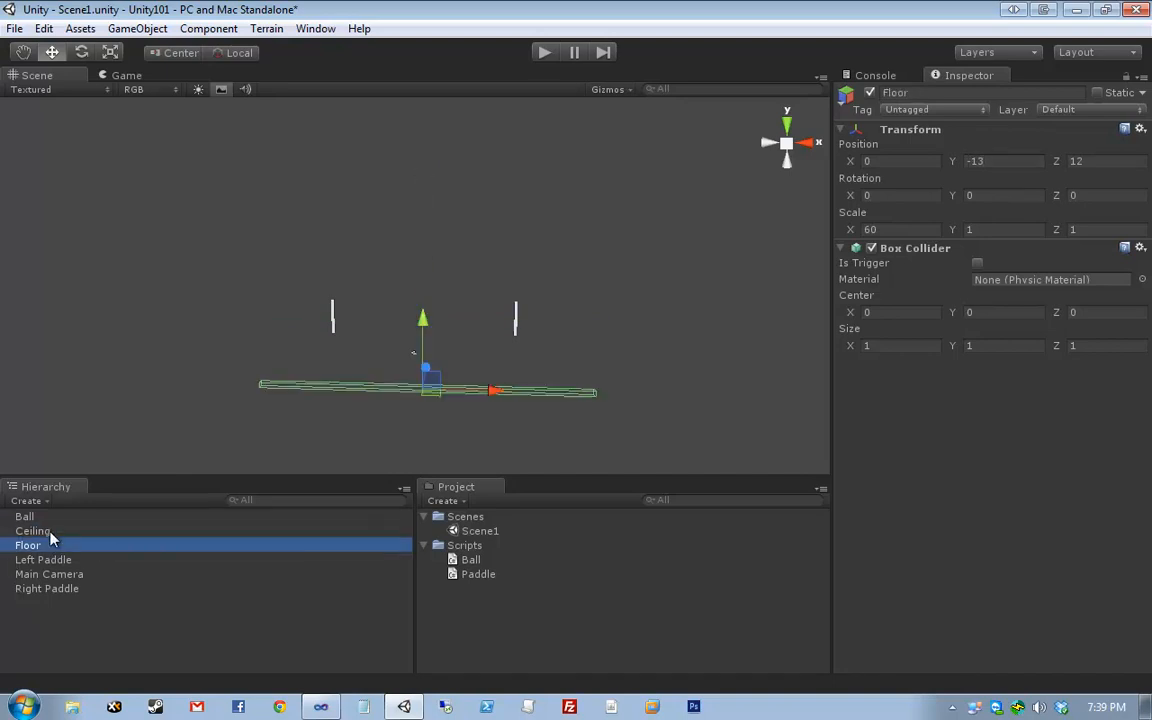
{"action": "left_click", "coordinate": [50, 532]}
{"action": "left_click", "coordinate": [48, 543]}
{"action": "left_click", "coordinate": [51, 532]}
{"action": "left_click", "coordinate": [52, 543]}
{"action": "left_click", "coordinate": [53, 530]}
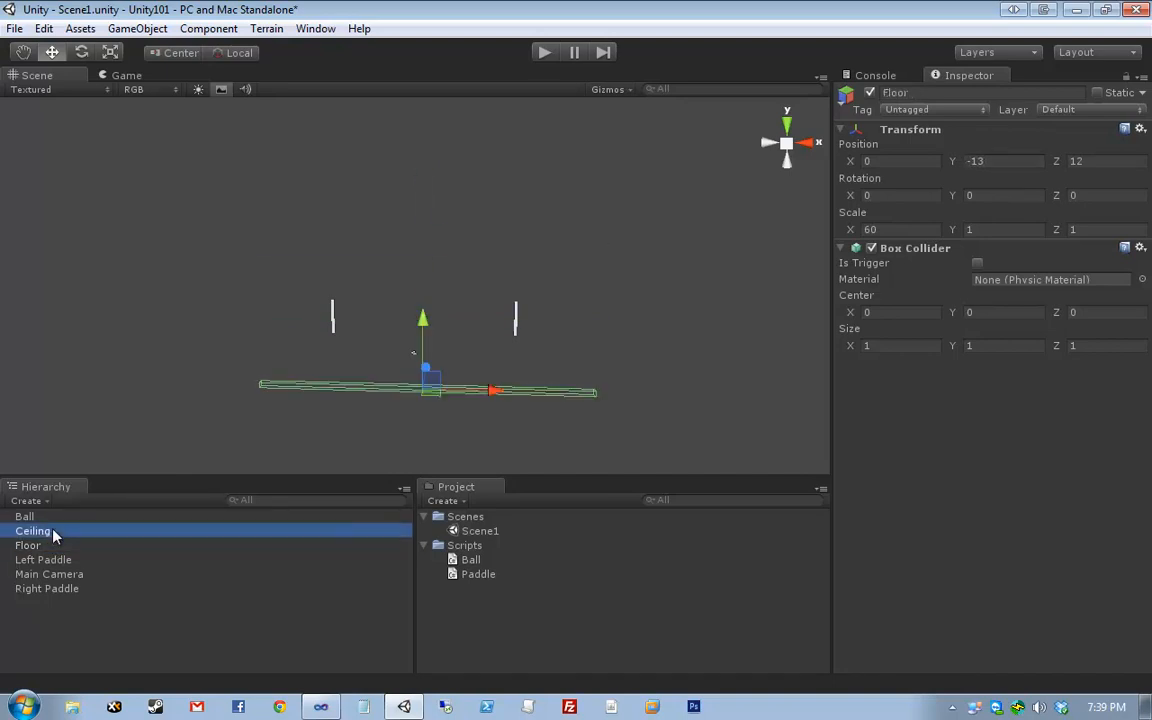
{"action": "left_click", "coordinate": [50, 543]}
{"action": "left_click", "coordinate": [51, 531]}
{"action": "left_click", "coordinate": [55, 543]}
{"action": "left_click", "coordinate": [53, 531]}
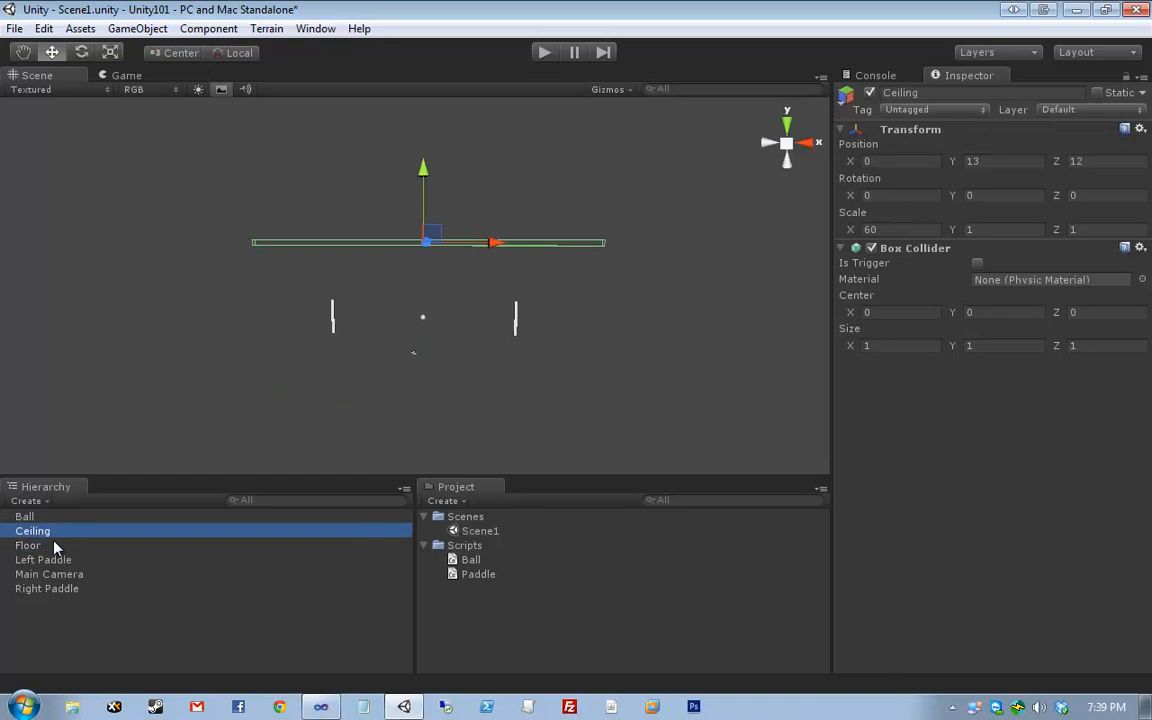
{"action": "left_click", "coordinate": [55, 545]}
{"action": "left_click", "coordinate": [48, 532]}
{"action": "left_click", "coordinate": [51, 545]}
{"action": "left_click", "coordinate": [51, 531]}
{"action": "left_click", "coordinate": [55, 542]}
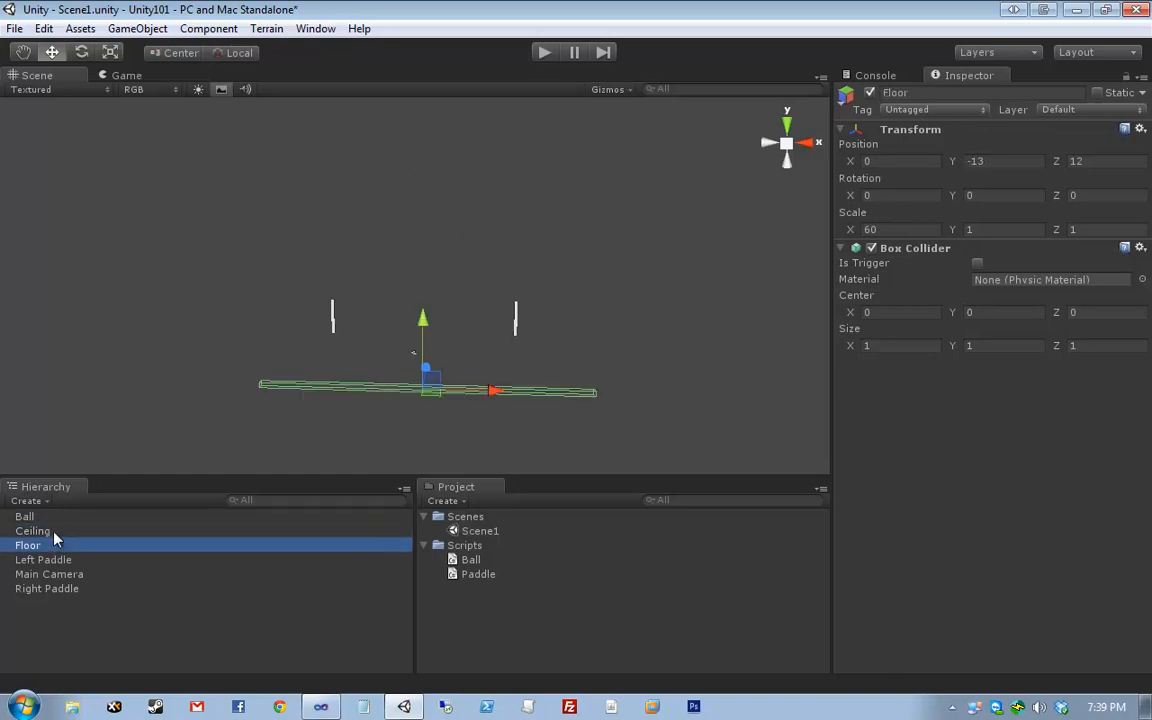
{"action": "left_click", "coordinate": [54, 532]}
{"action": "left_click", "coordinate": [56, 543]}
{"action": "left_click", "coordinate": [57, 530]}
{"action": "left_click", "coordinate": [60, 543]}
{"action": "left_click", "coordinate": [58, 531]}
{"action": "left_click", "coordinate": [60, 543]}
{"action": "left_click", "coordinate": [60, 531]}
{"action": "left_click", "coordinate": [62, 543]}
{"action": "left_click", "coordinate": [796, 272]}
- Start and stop Play mode several times, leaving the game running
{"action": "key", "text": "ctrl+p"}
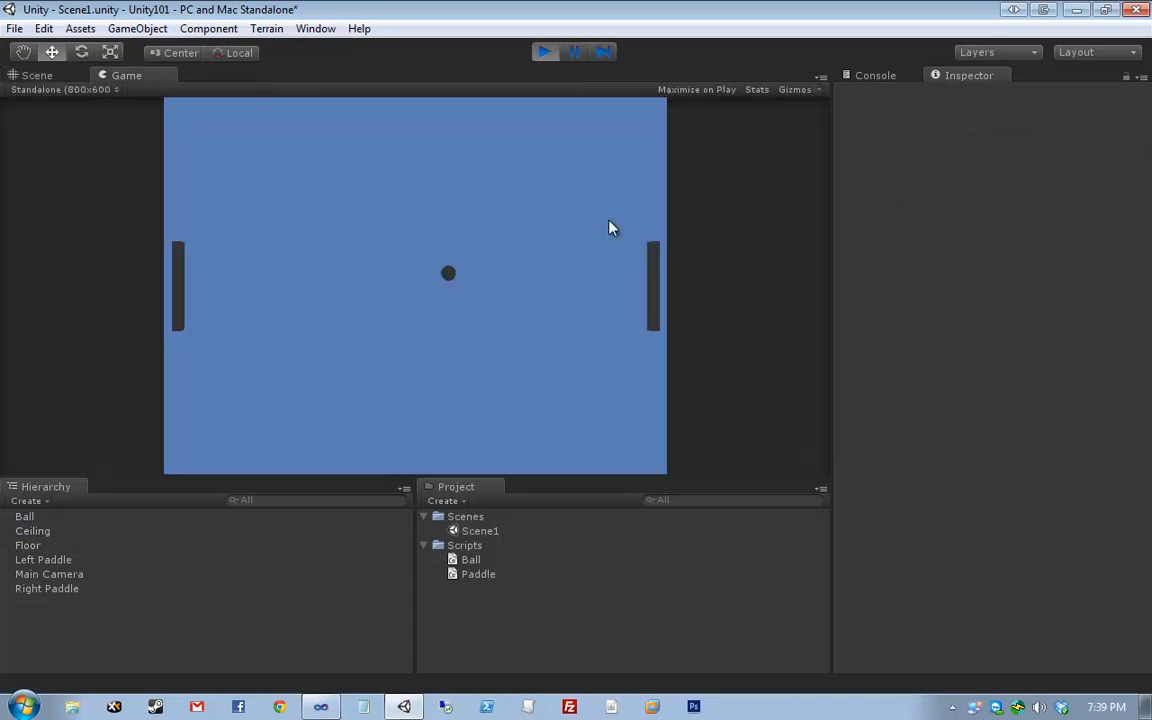
{"action": "left_click", "coordinate": [543, 53]}
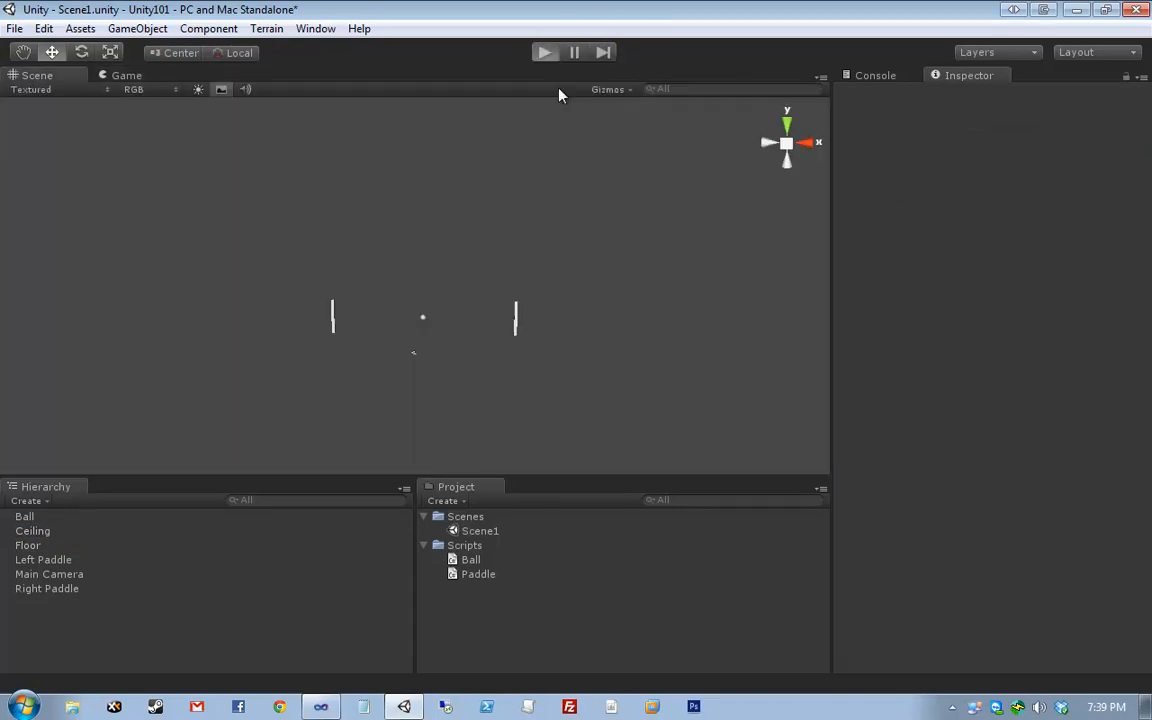
{"action": "key", "text": "ctrl+p"}
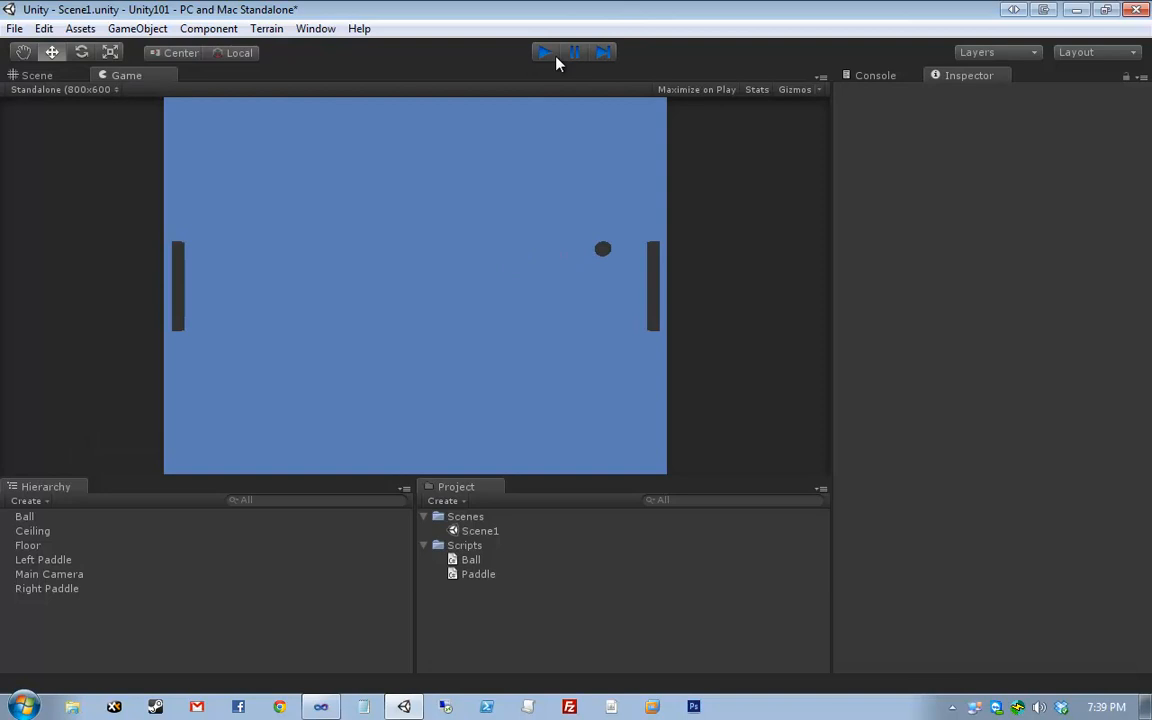
{"action": "left_click", "coordinate": [545, 53]}
{"action": "key", "text": "ctrl+p"}
{"action": "left_click", "coordinate": [545, 53]}
{"action": "left_click", "coordinate": [545, 53]}
{"action": "left_click", "coordinate": [545, 53]}
{"action": "left_click", "coordinate": [547, 55]}
{"action": "left_click", "coordinate": [547, 55]}
{"action": "left_click", "coordinate": [545, 53]}
- Watch the running game in the Scene view and inspect the Ball
{"action": "left_click", "coordinate": [38, 75]}
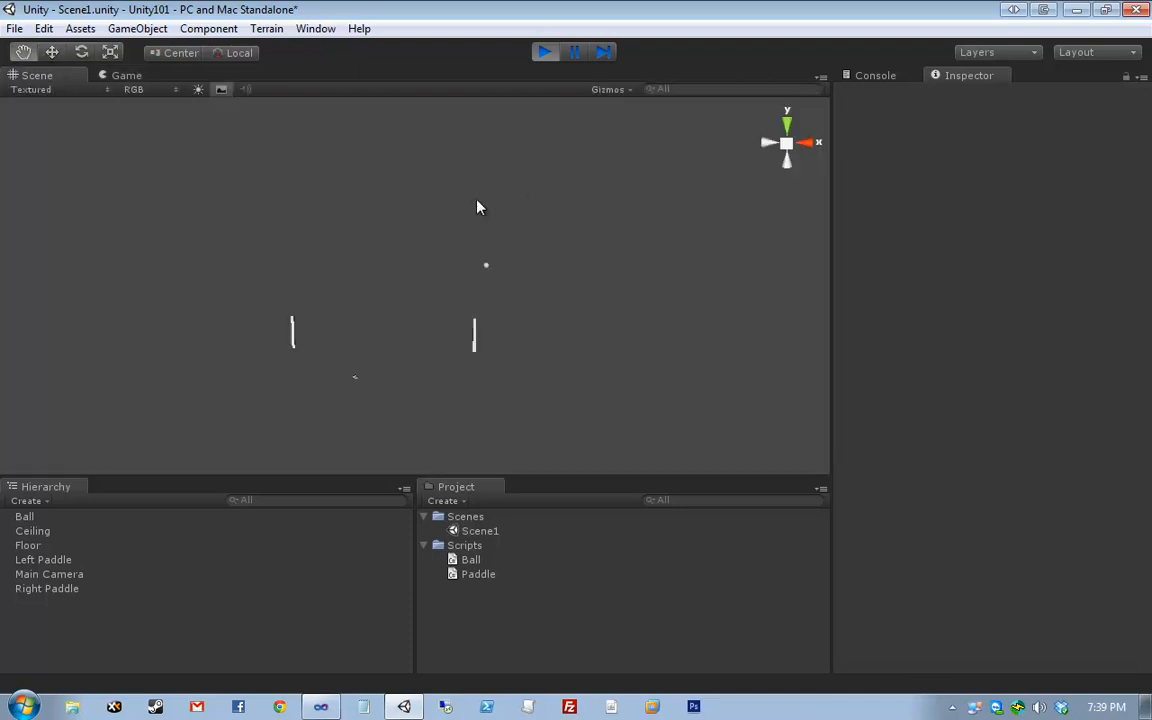
{"action": "left_click", "coordinate": [505, 258]}
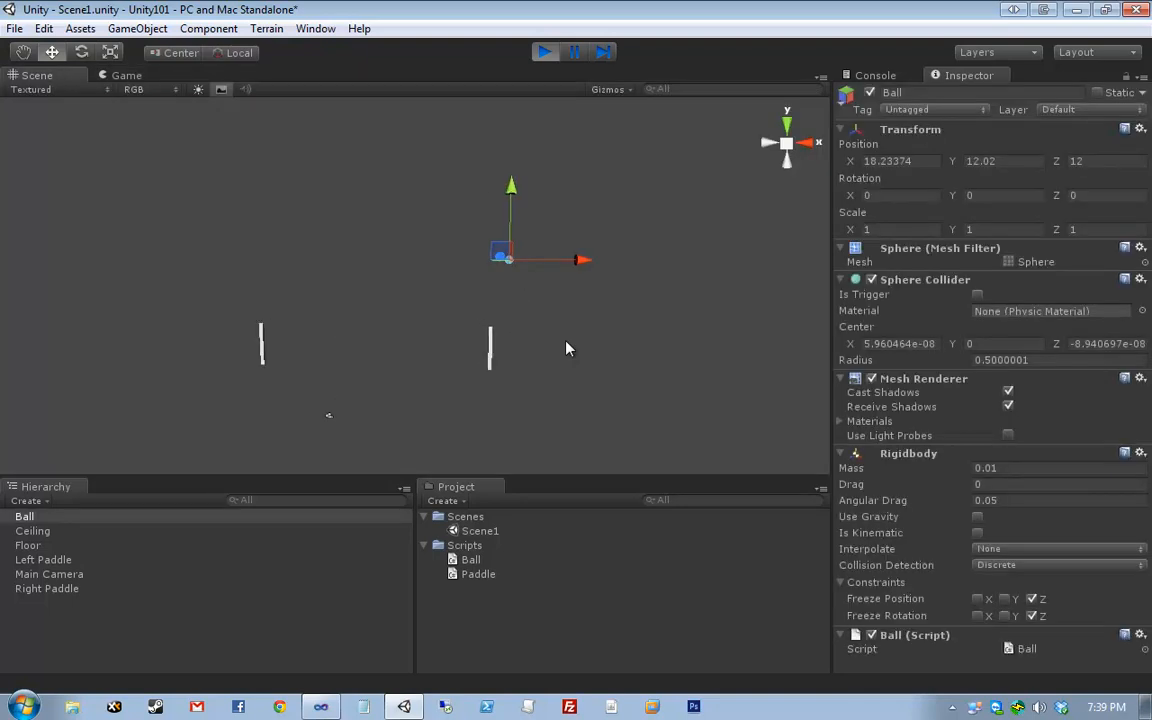
{"action": "left_click", "coordinate": [598, 329]}
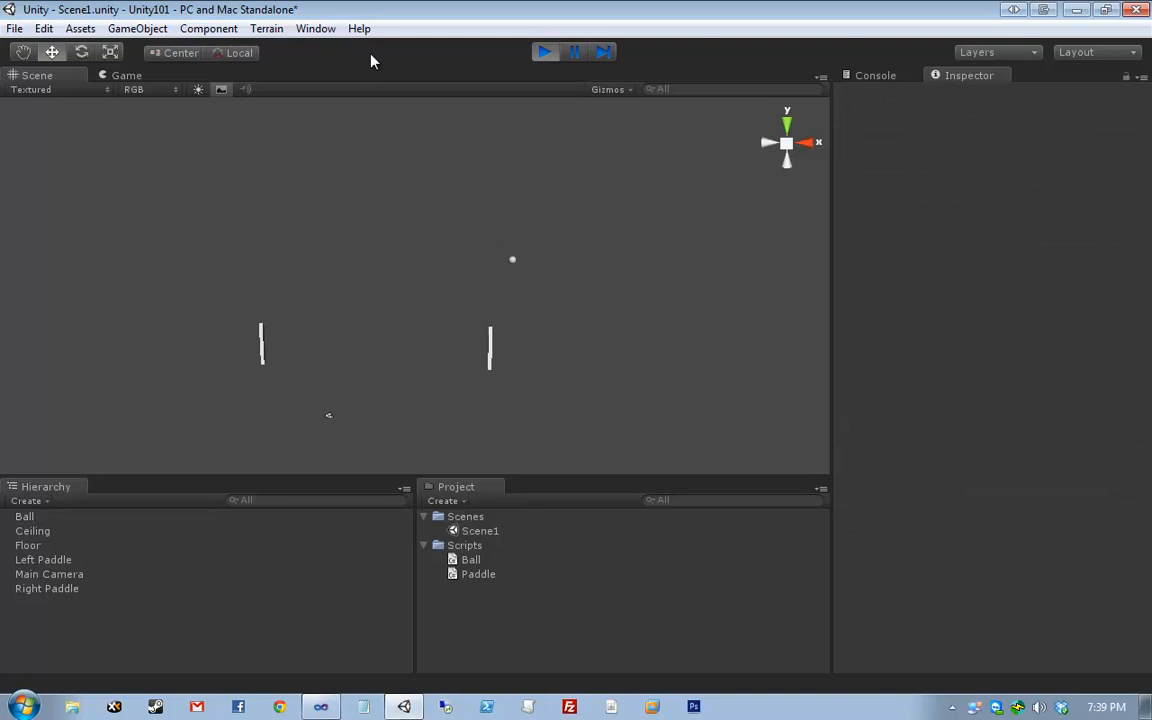
- Restart the game, move the left paddle up and the right paddle up and down, then stop
{"action": "left_click", "coordinate": [533, 55]}
{"action": "left_click", "coordinate": [533, 55]}
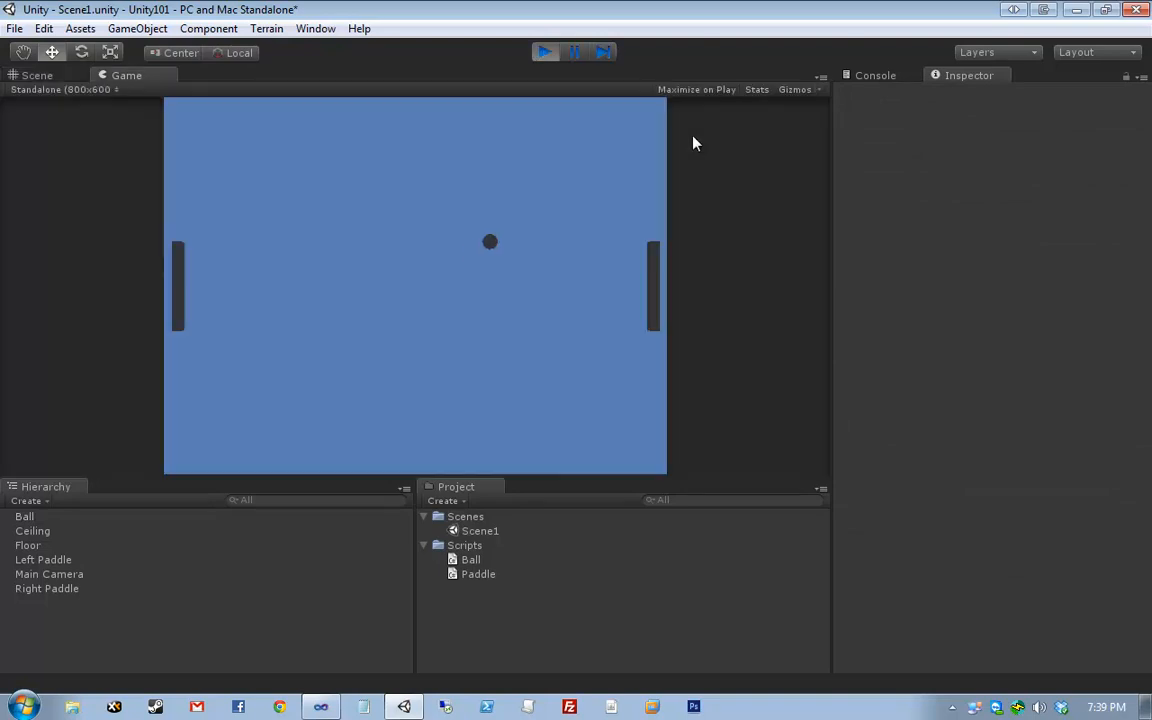
{"action": "key", "text": "w"}
{"action": "key", "text": "Up"}
{"action": "key", "text": "Up"}
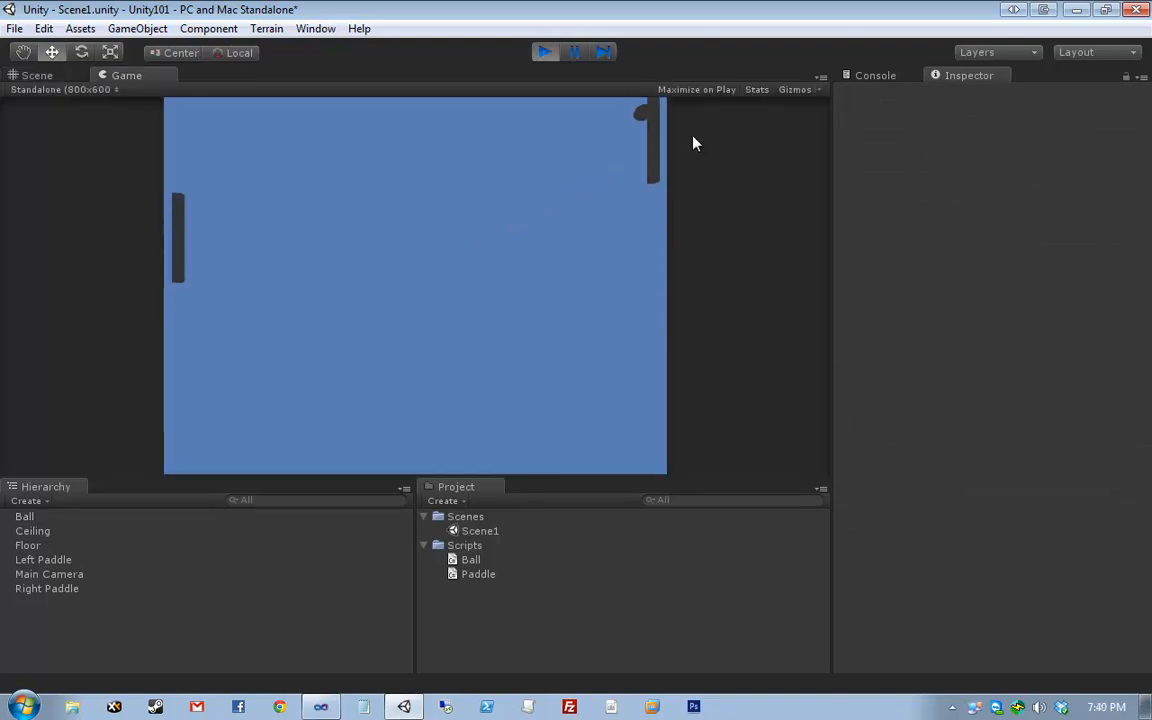
{"action": "key", "text": "Down"}
{"action": "key", "text": "Up"}
{"action": "left_click", "coordinate": [540, 55]}
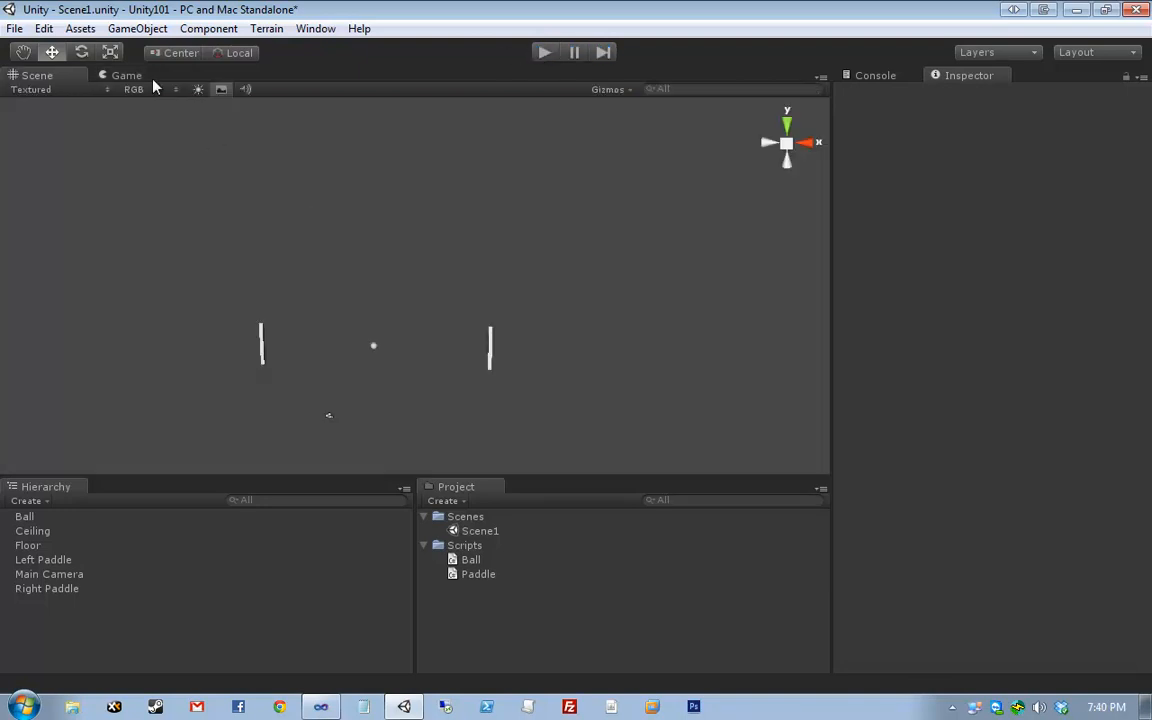
- Dismiss the GameObject menu and select the Left Paddle, then the Right Paddle
{"action": "left_click", "coordinate": [140, 30]}
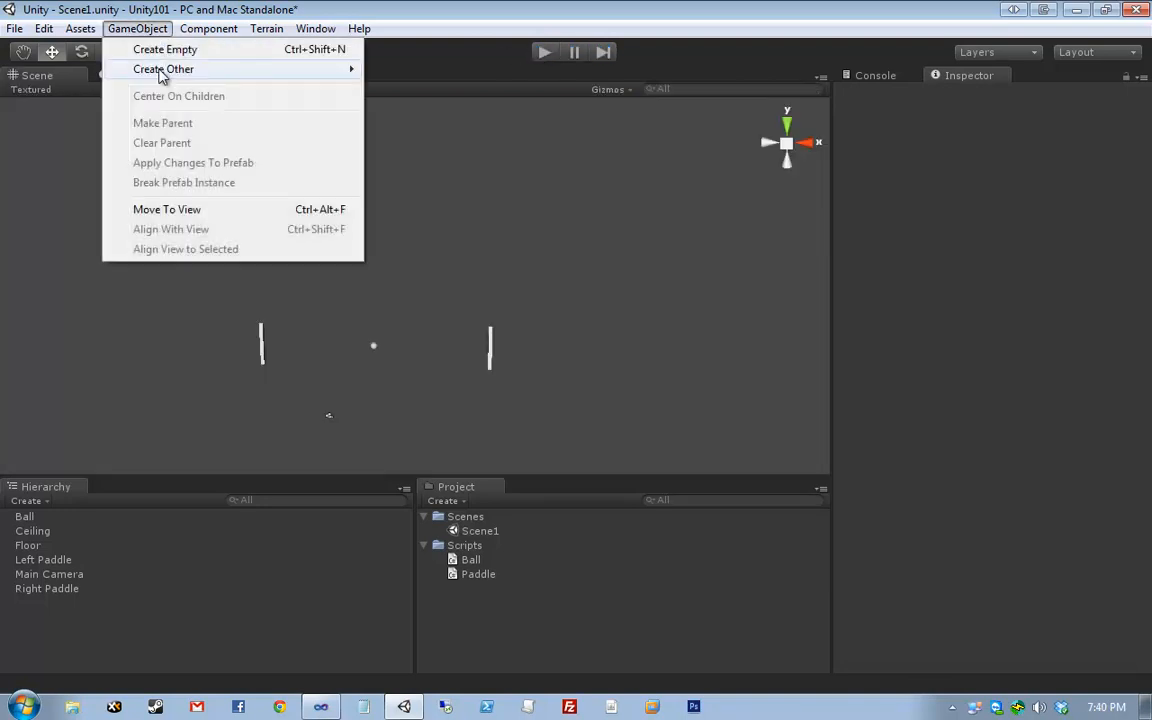
{"action": "mouse_move", "coordinate": [160, 72]}
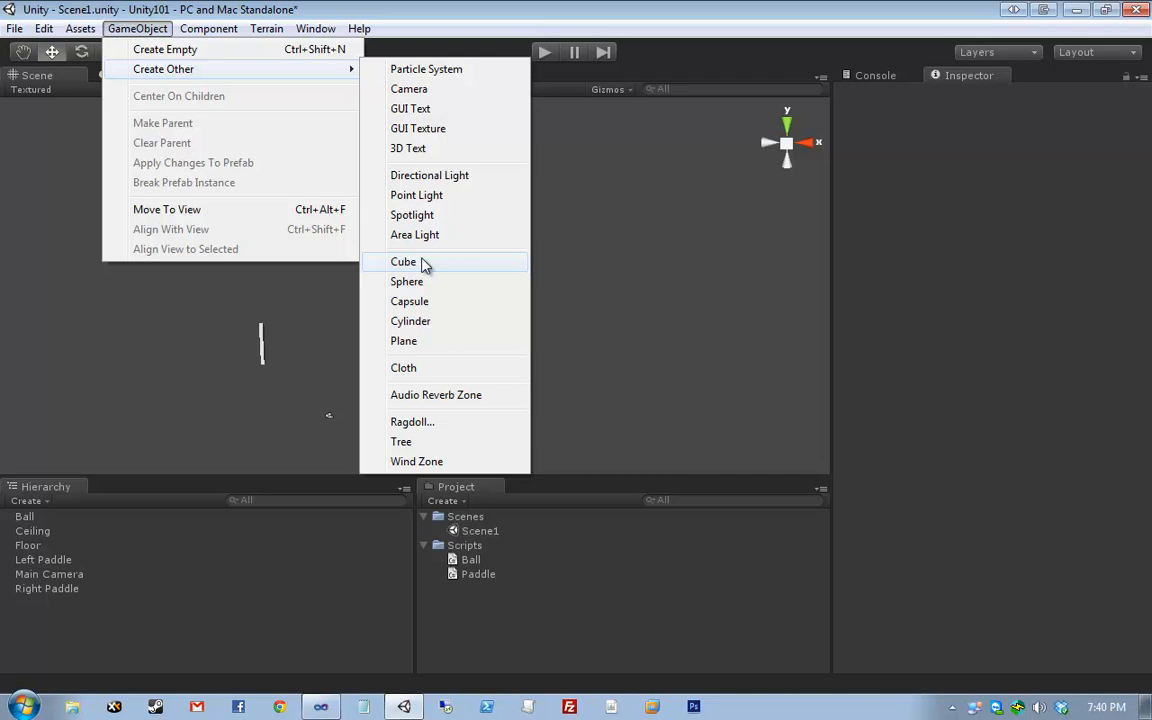
{"action": "left_click", "coordinate": [631, 268]}
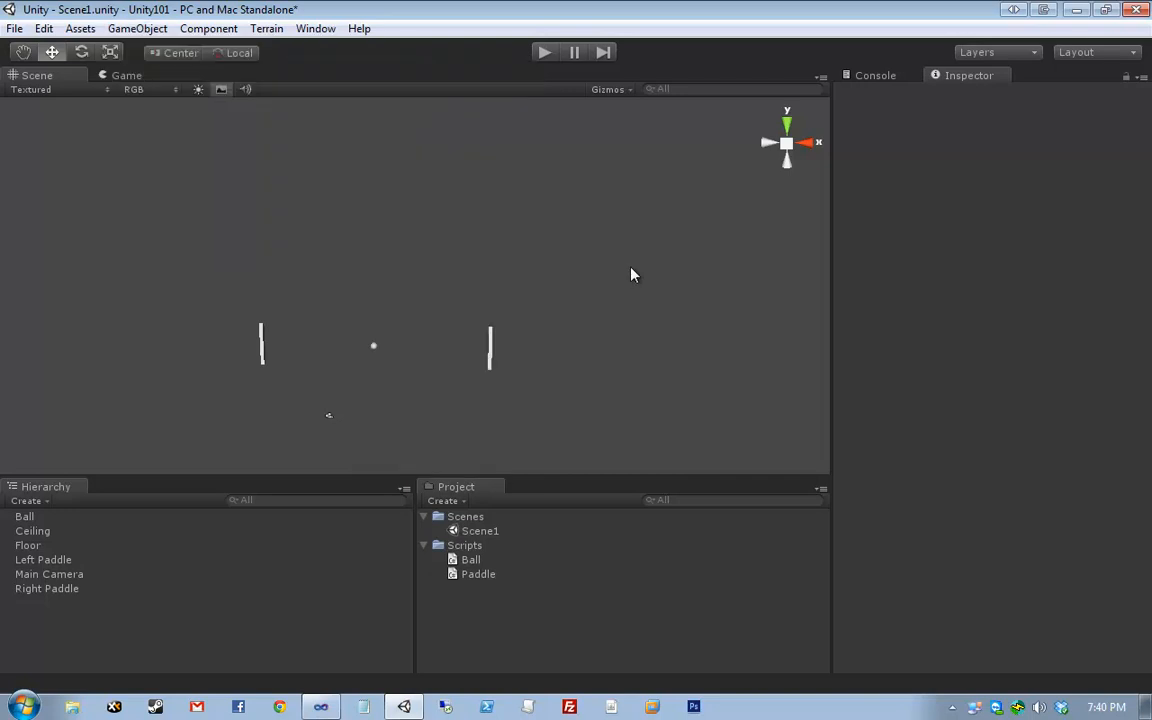
{"action": "left_click", "coordinate": [68, 561]}
{"action": "left_click", "coordinate": [81, 590]}
{"action": "left_click", "coordinate": [95, 560]}
{"action": "left_click", "coordinate": [86, 589]}
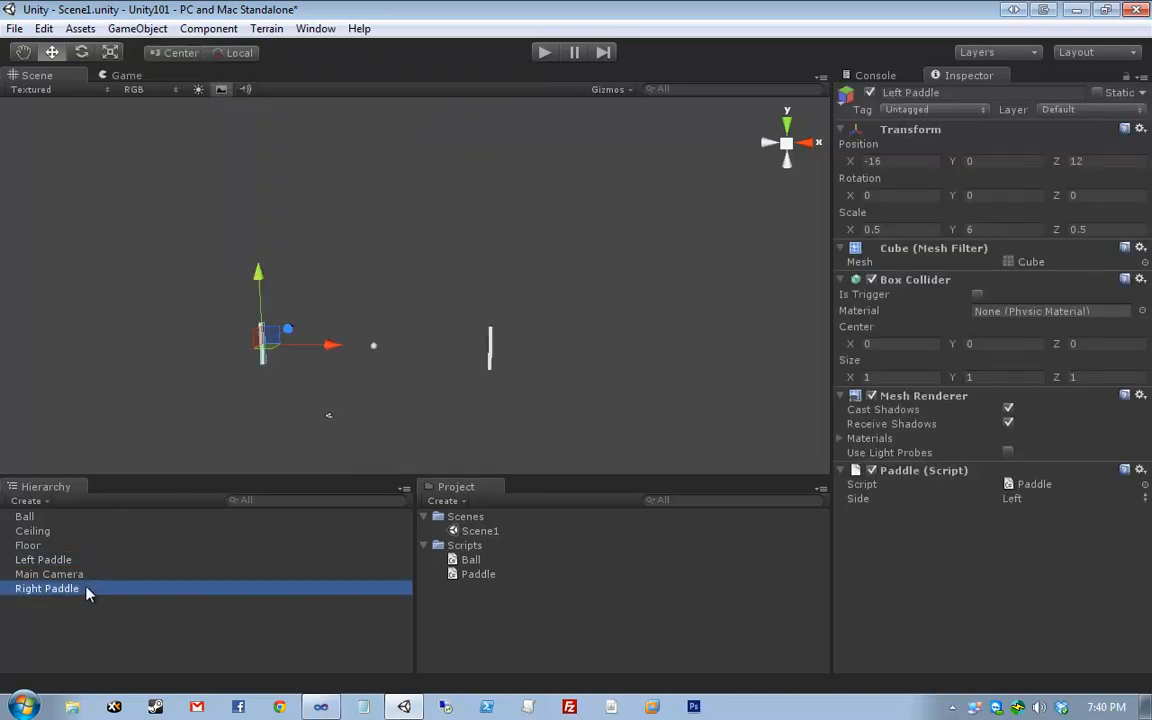
- Review the Right Paddle's Box Collider, which has no physic material, and start the game
{"action": "left_click", "coordinate": [922, 281]}
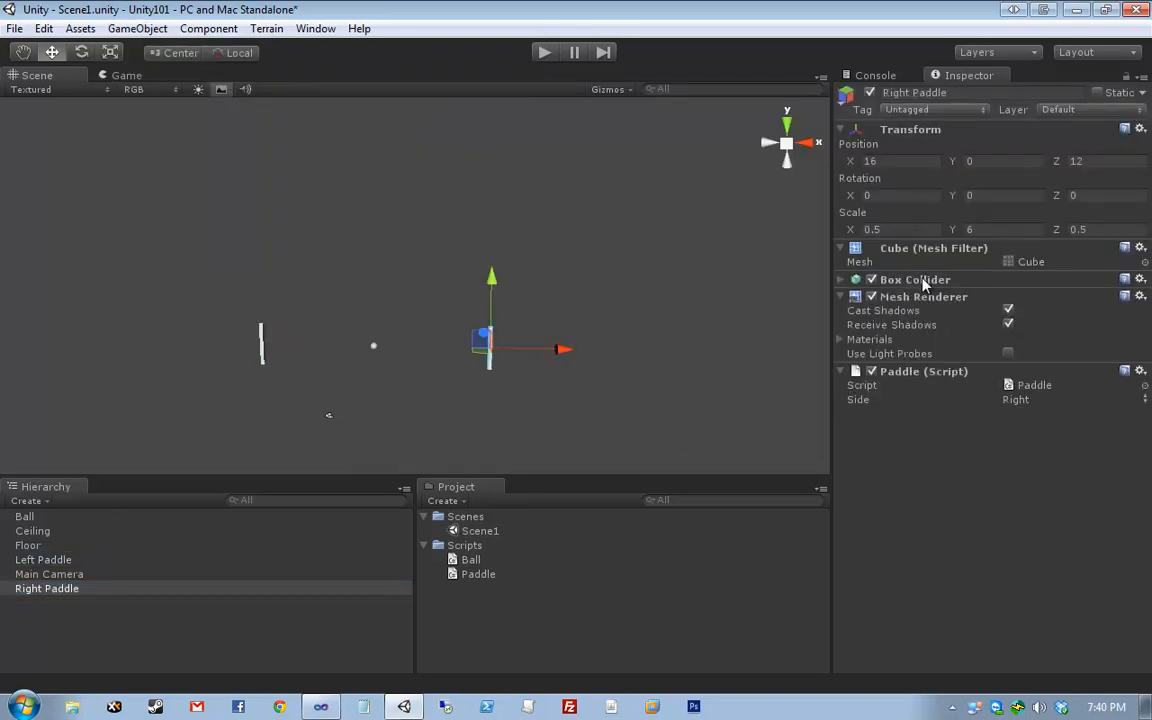
{"action": "left_click", "coordinate": [922, 281]}
{"action": "left_click", "coordinate": [922, 281]}
{"action": "left_click", "coordinate": [922, 281]}
{"action": "left_click", "coordinate": [922, 281]}
{"action": "left_click", "coordinate": [925, 282]}
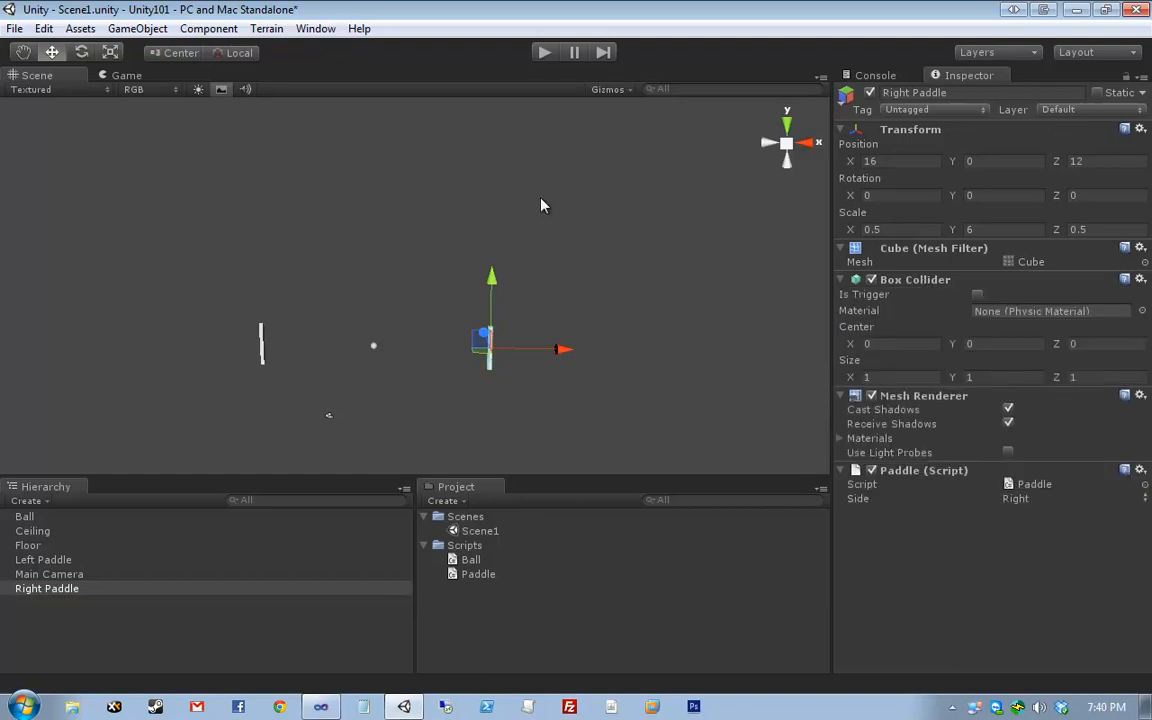
{"action": "left_click", "coordinate": [538, 185]}
{"action": "key", "text": "ctrl+p"}
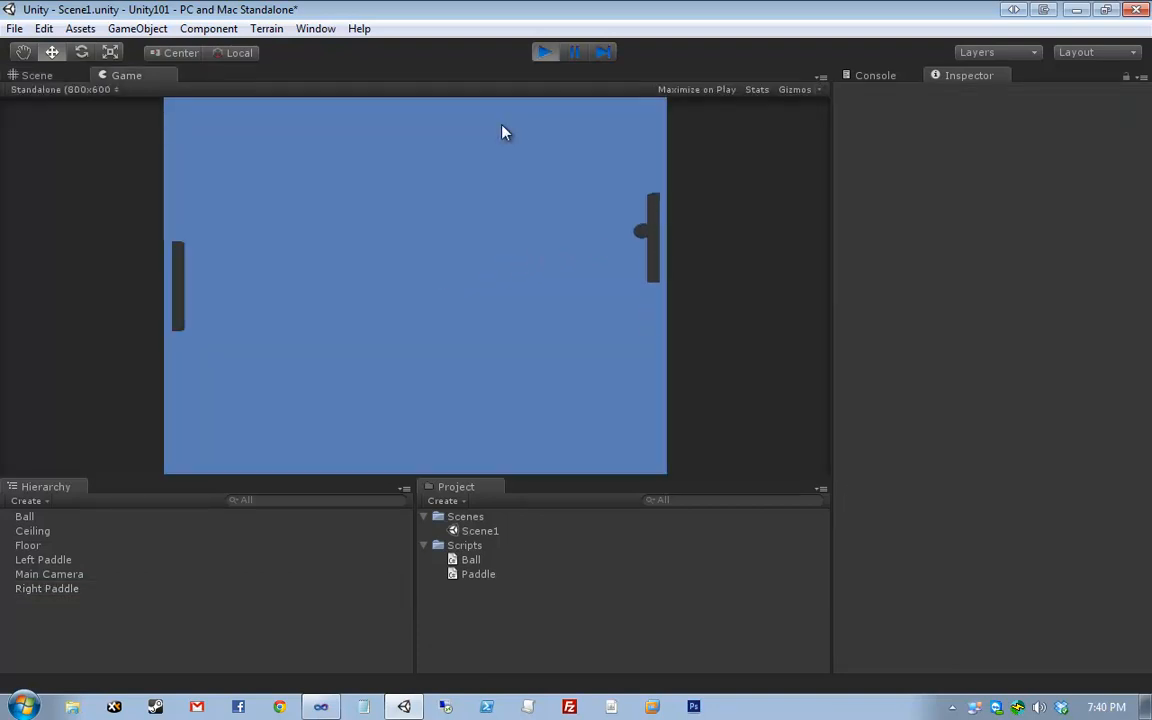
- Move the right paddle up and down against the ball, then stop the game
{"action": "key", "text": "Down"}
{"action": "key", "text": "Up"}
{"action": "key", "text": "Down"}
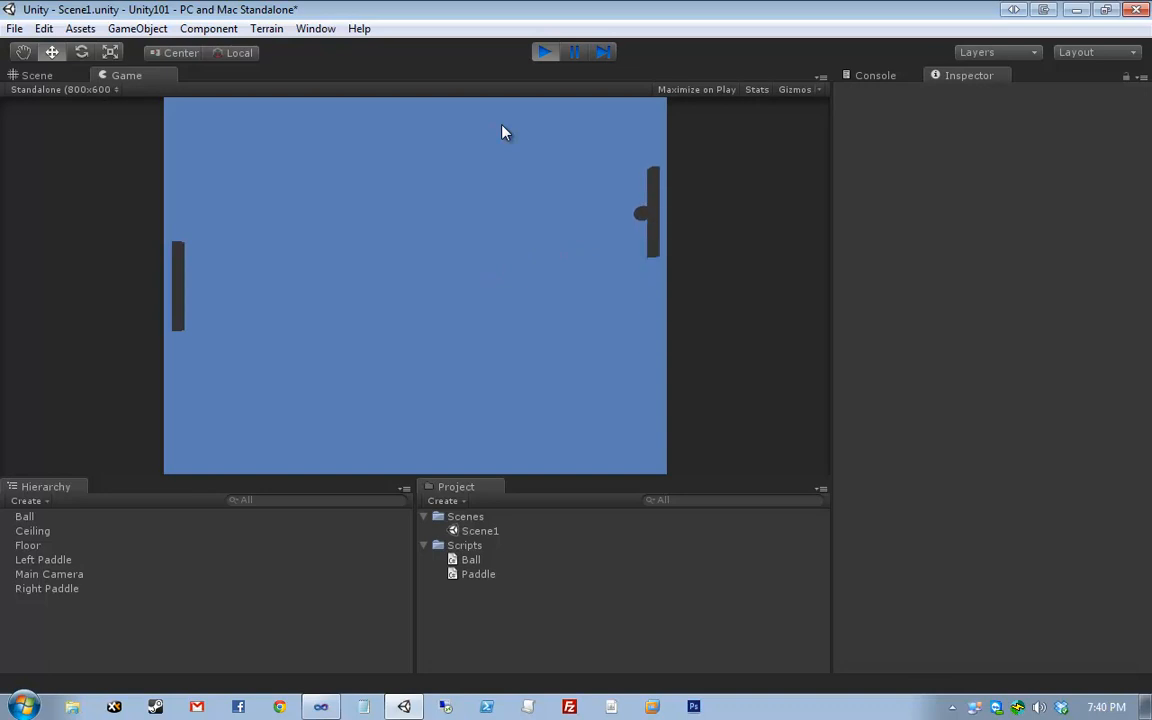
{"action": "key", "text": "Up"}
{"action": "key", "text": "Up"}
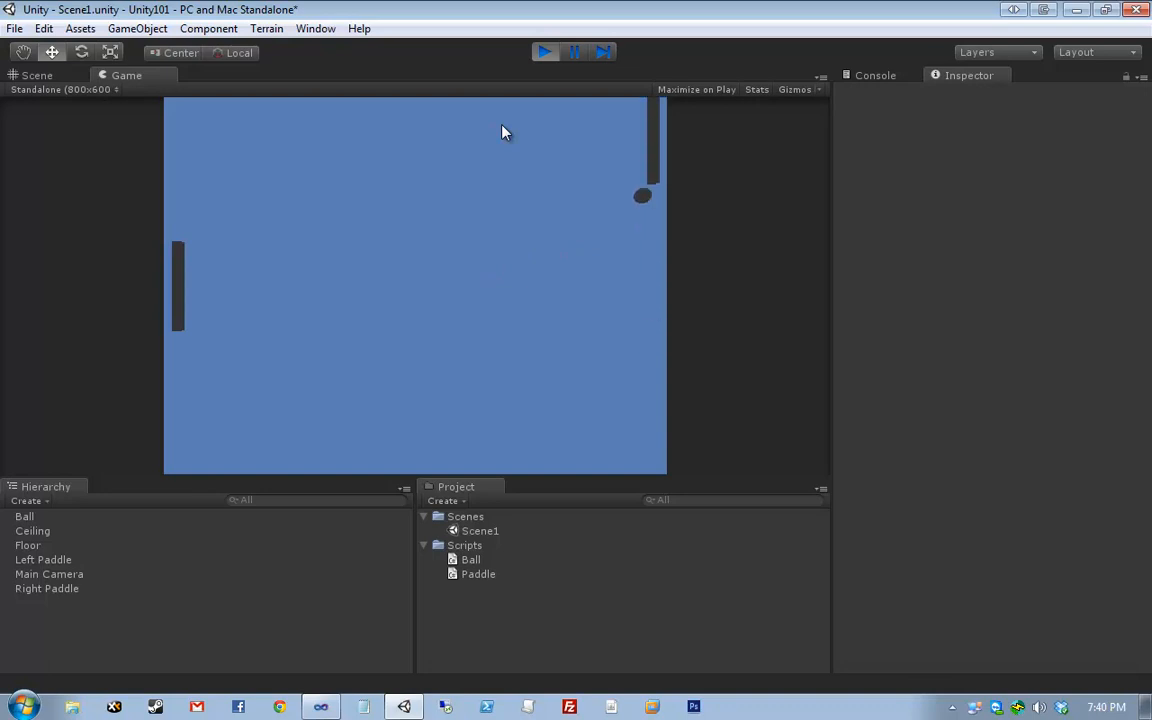
{"action": "key", "text": "Down"}
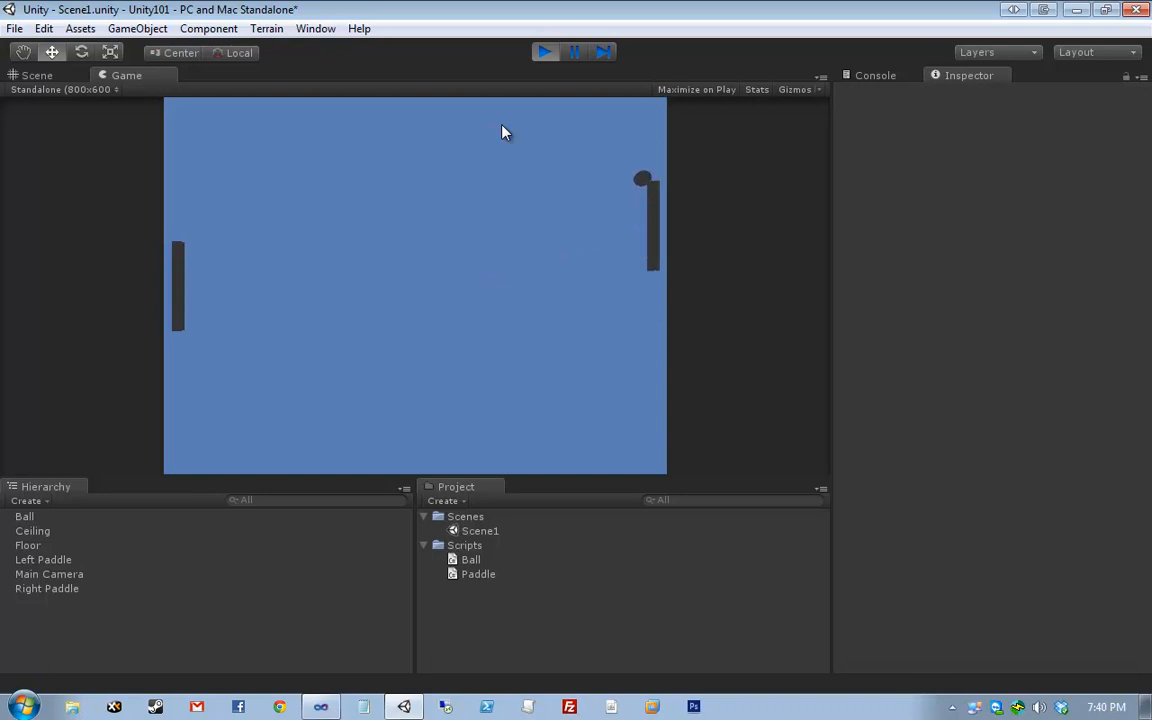
{"action": "key", "text": "Up"}
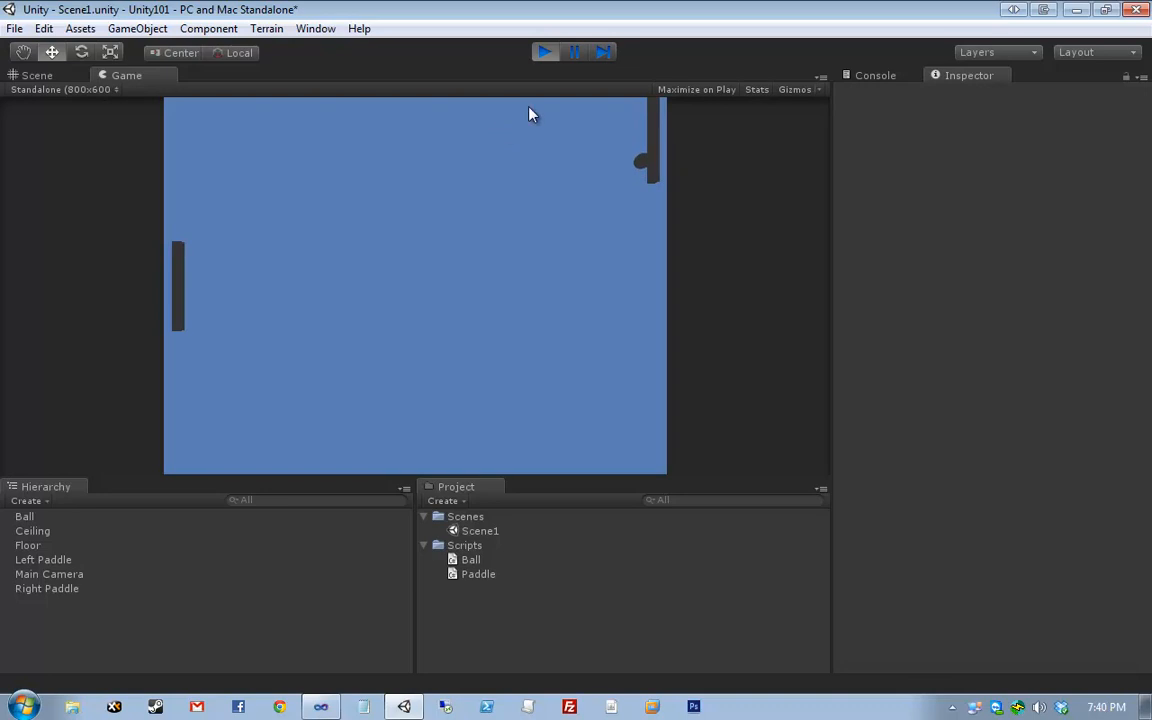
{"action": "left_click", "coordinate": [544, 52]}
- Select the Floor and check its transform values, including X scale 60
{"action": "left_click", "coordinate": [68, 544]}
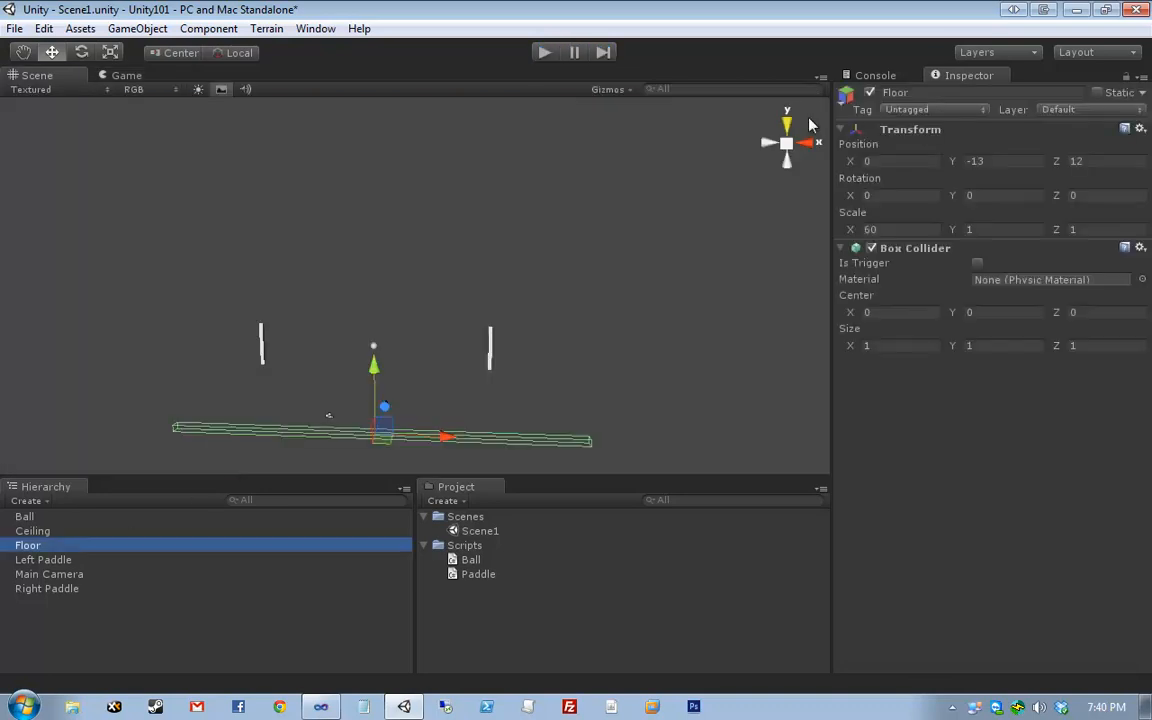
{"action": "key", "text": "Tab"}
{"action": "key", "text": "Tab"}
{"action": "key", "text": "Tab"}
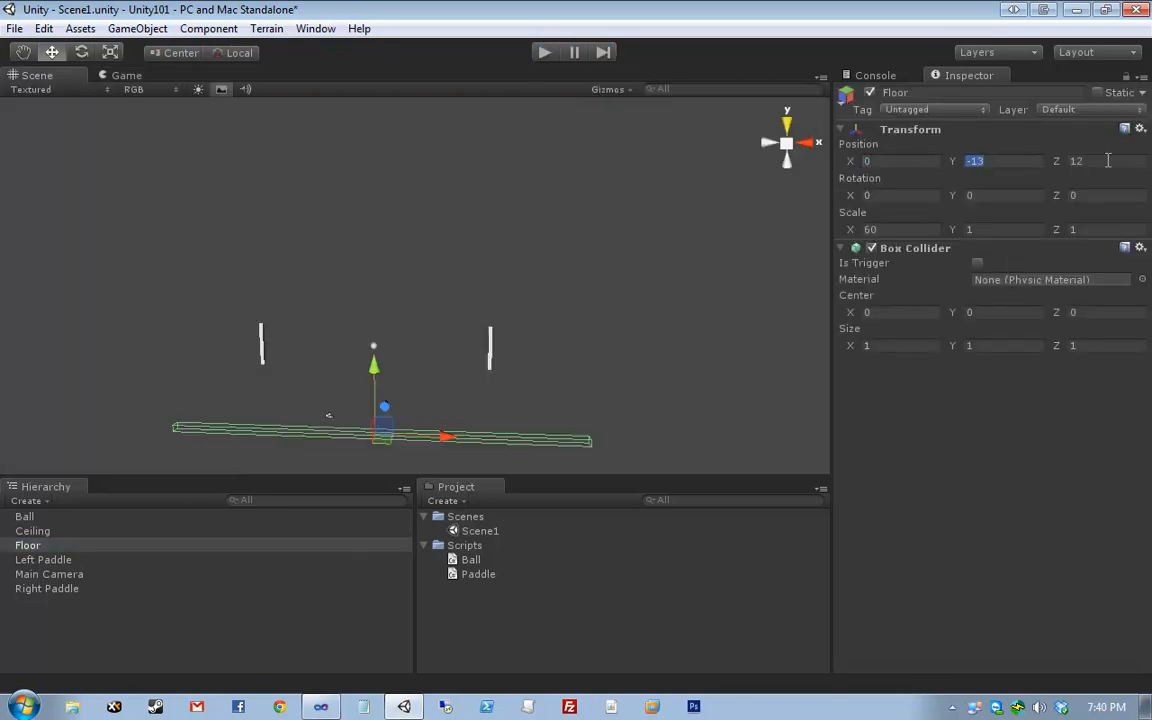
{"action": "left_click", "coordinate": [882, 229]}
{"action": "middle_click_drag", "start_coordinate": [536, 305], "coordinate": [585, 296]}
{"action": "scroll", "coordinate": [585, 296], "scroll_direction": "up", "scroll_amount": 3}
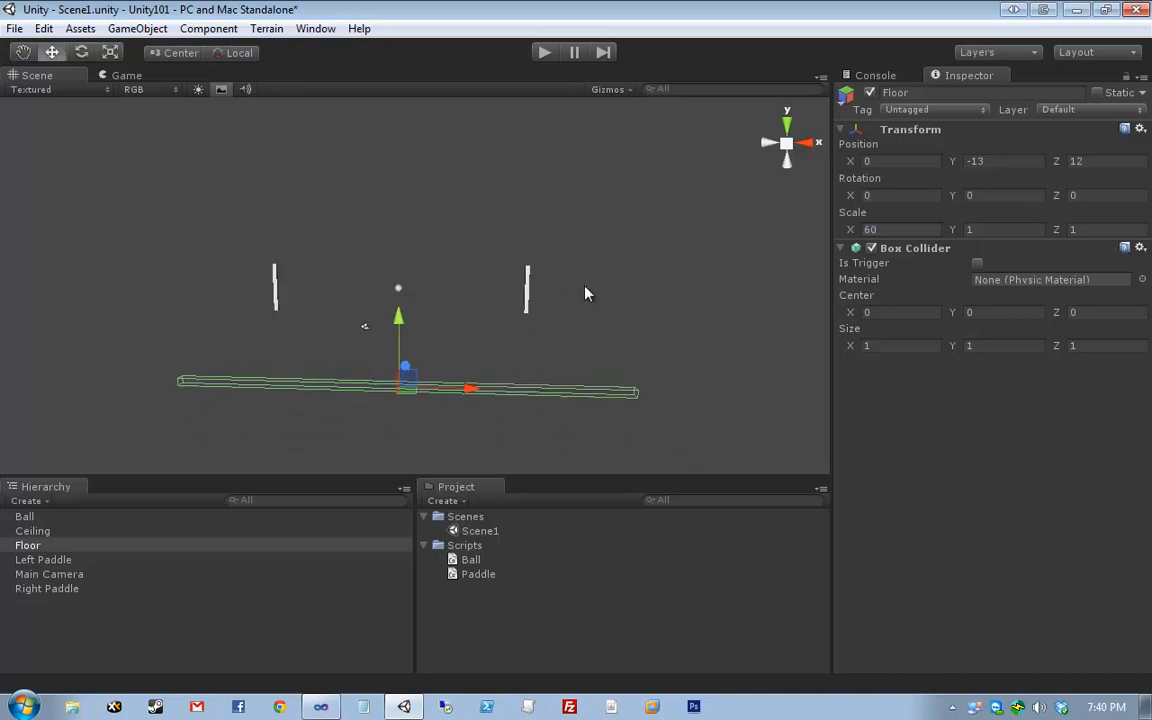
- Play and stop the game again, then box-select the ball, paddles and camera
{"action": "left_click", "coordinate": [543, 53]}
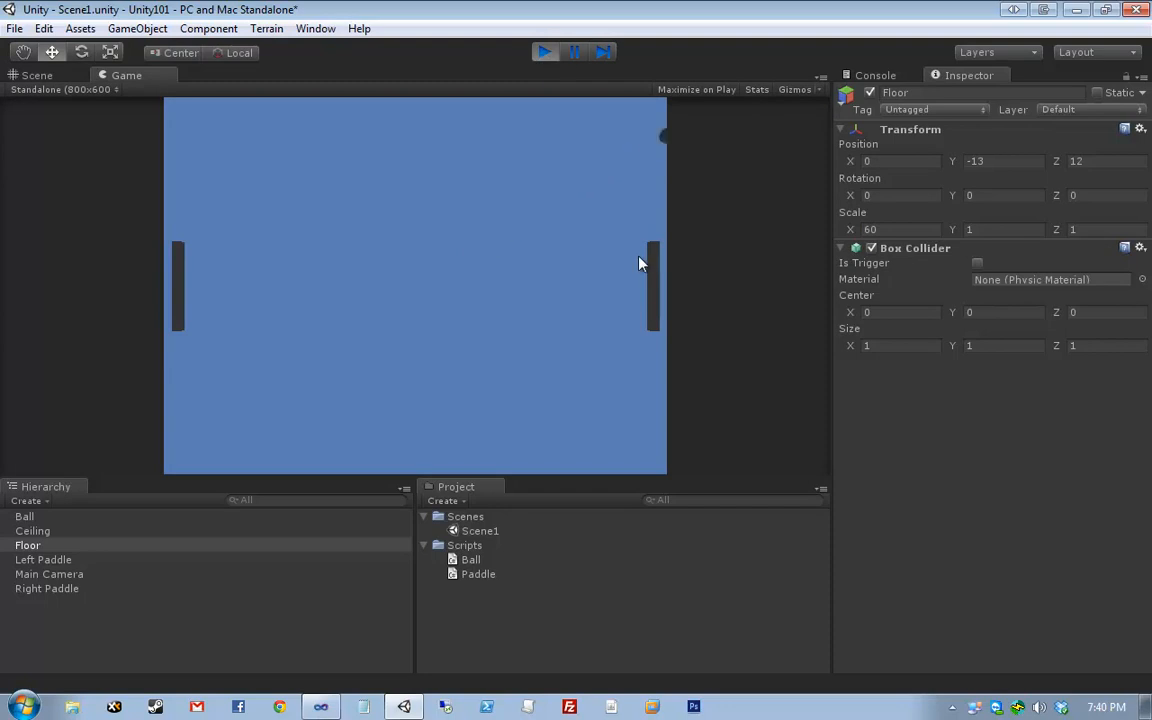
{"action": "left_click", "coordinate": [545, 52]}
{"action": "left_click_drag", "start_coordinate": [663, 163], "coordinate": [118, 458]}
{"action": "left_click_drag", "start_coordinate": [114, 446], "coordinate": [180, 463]}
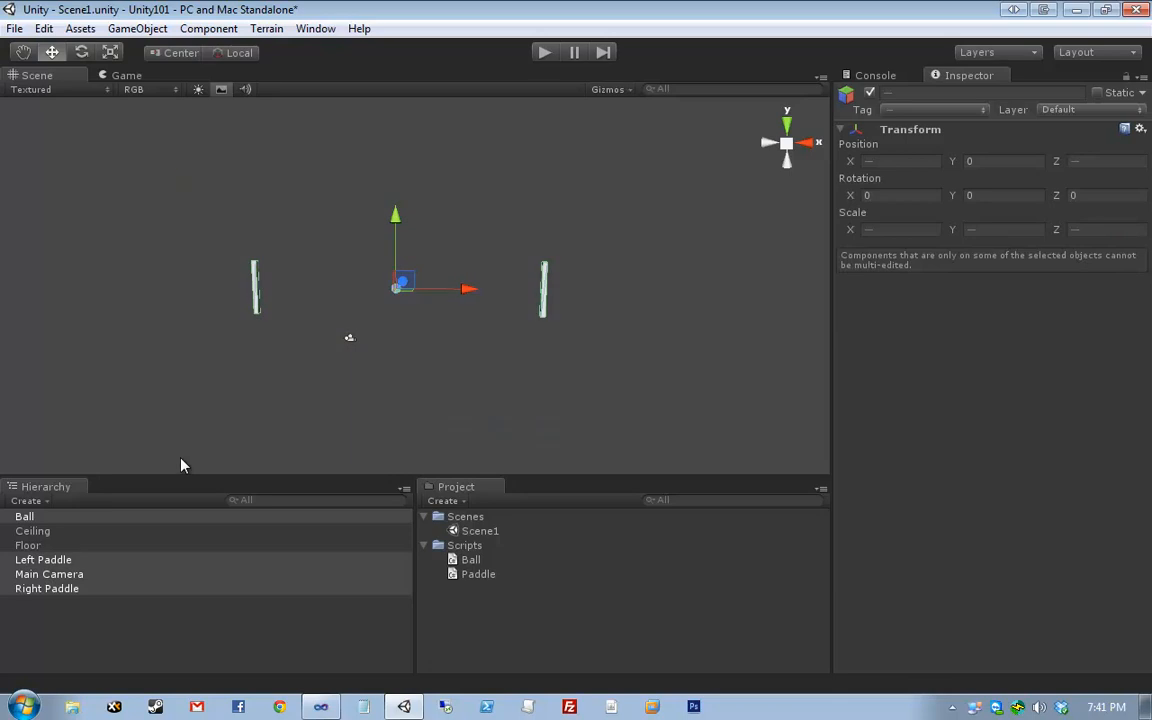
{"action": "left_click", "coordinate": [180, 463]}
{"action": "key", "text": "ctrl+p"}
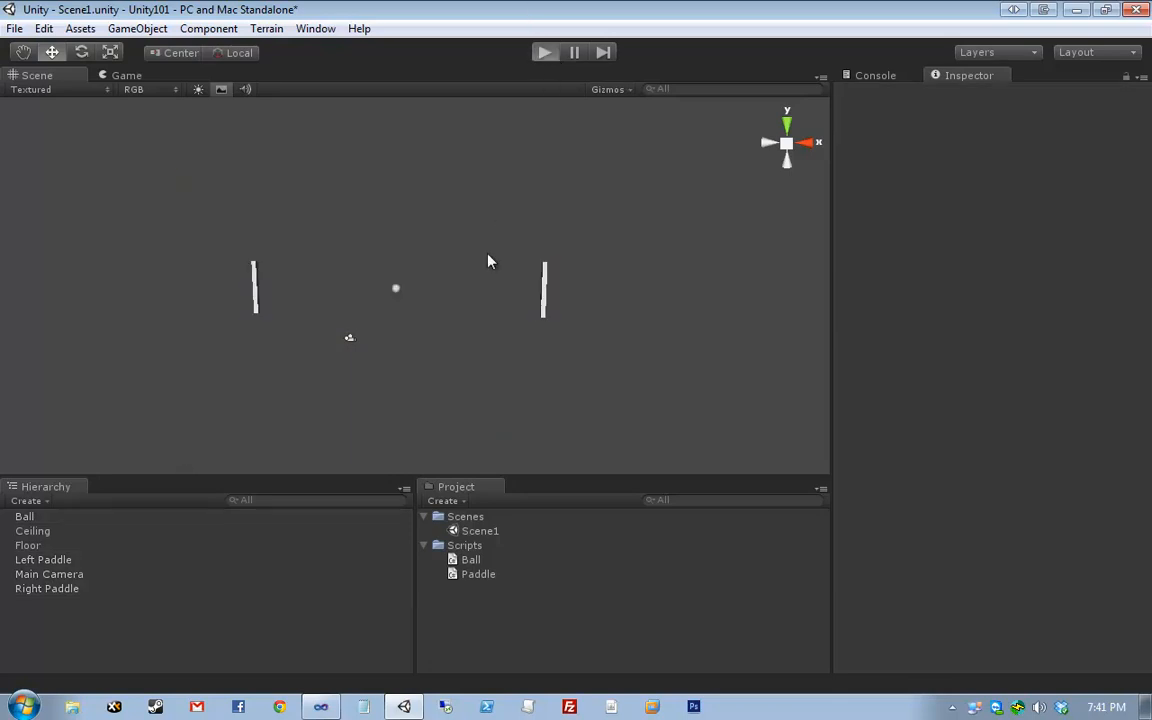
{"action": "key", "text": "s"}
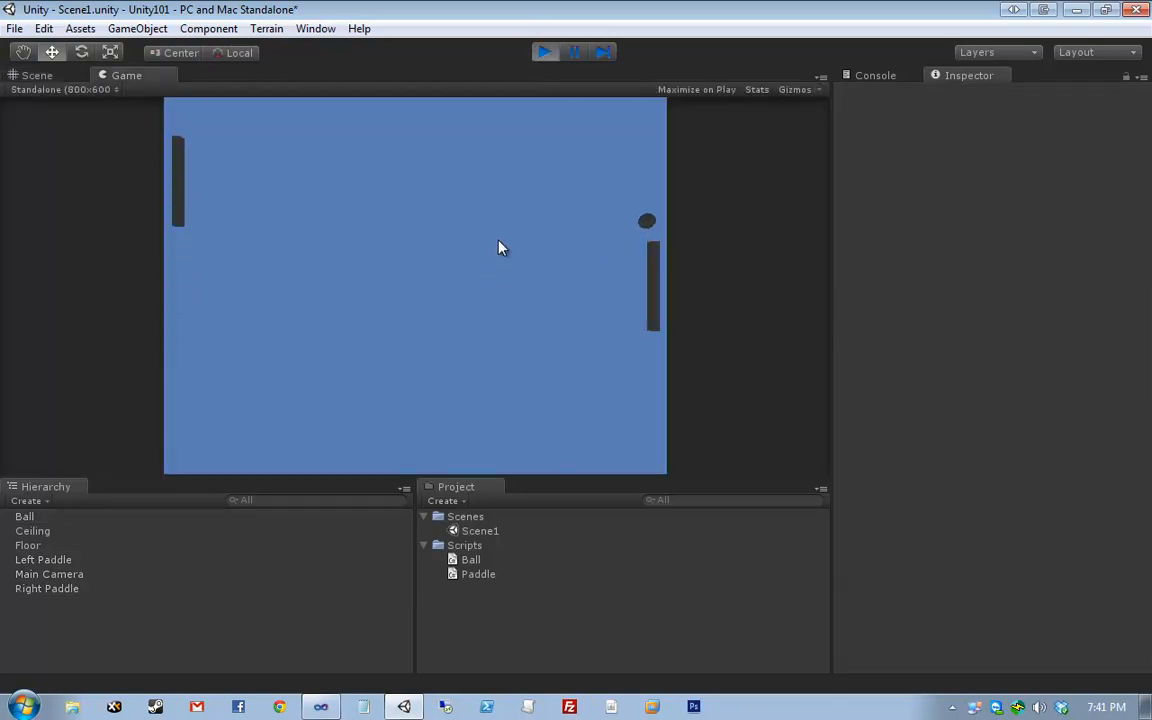
{"action": "key", "text": "Up"}
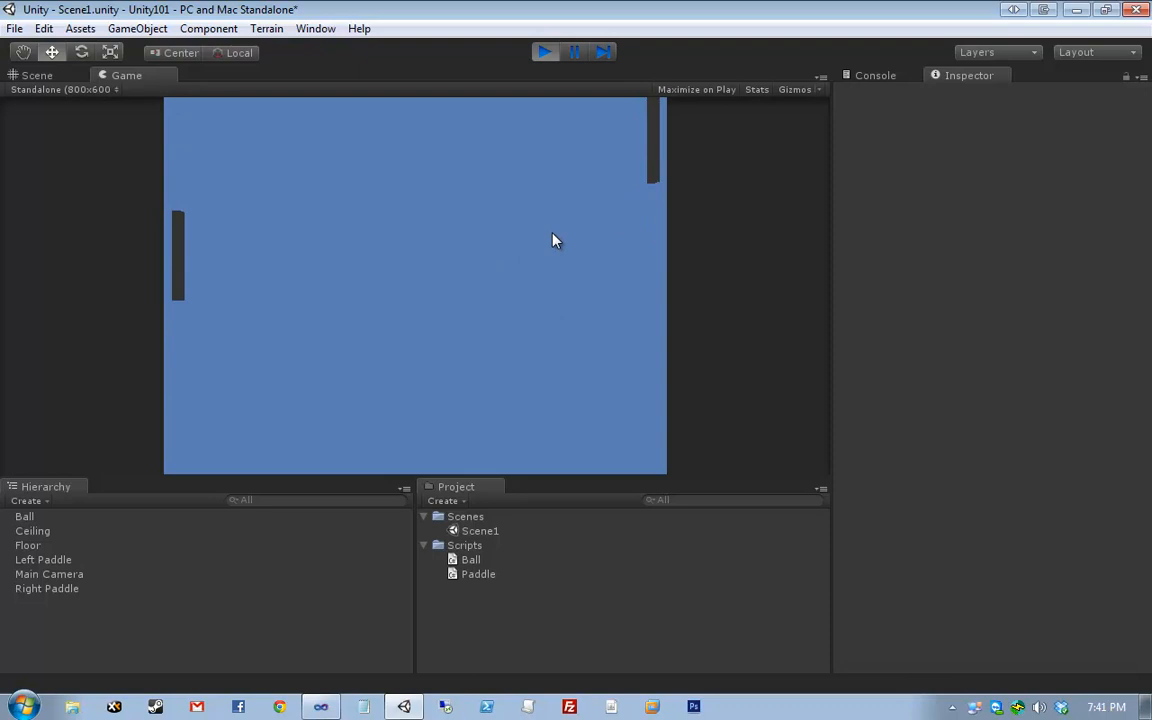
{"action": "key", "text": "Down"}
{"action": "key", "text": "w"}
{"action": "key", "text": "s"}
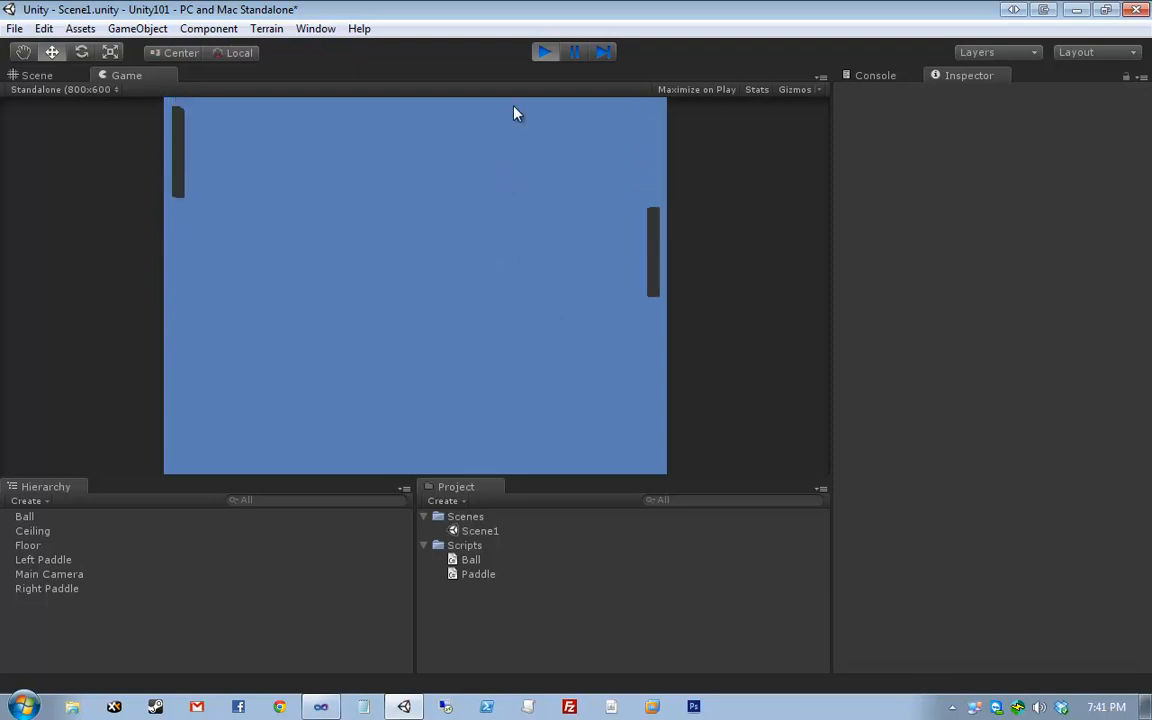
{"action": "key", "text": "w"}
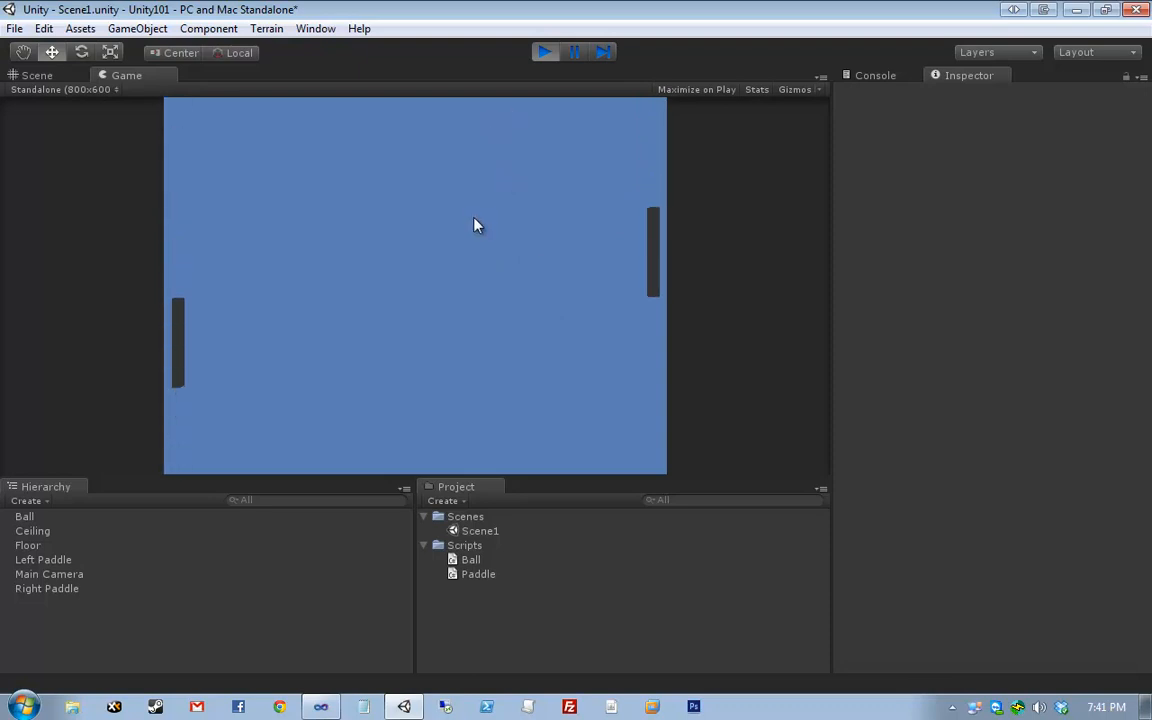
{"action": "key", "text": "Up"}
{"action": "key", "text": "s"}
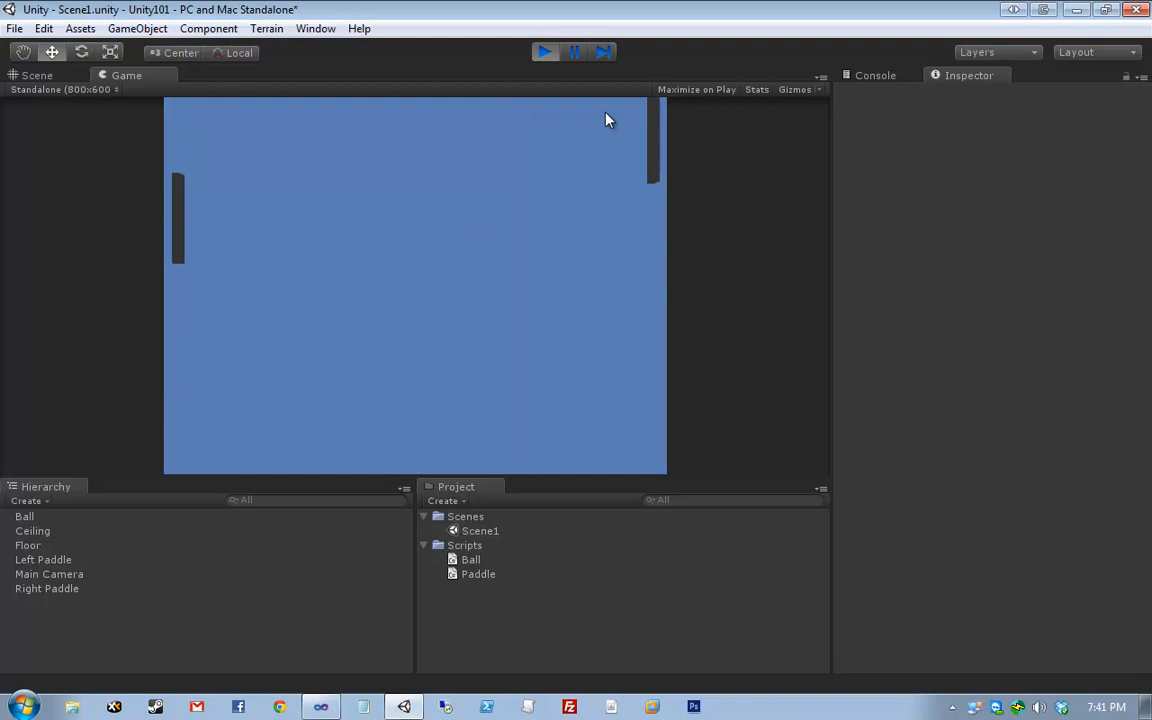
{"action": "left_click", "coordinate": [544, 52]}
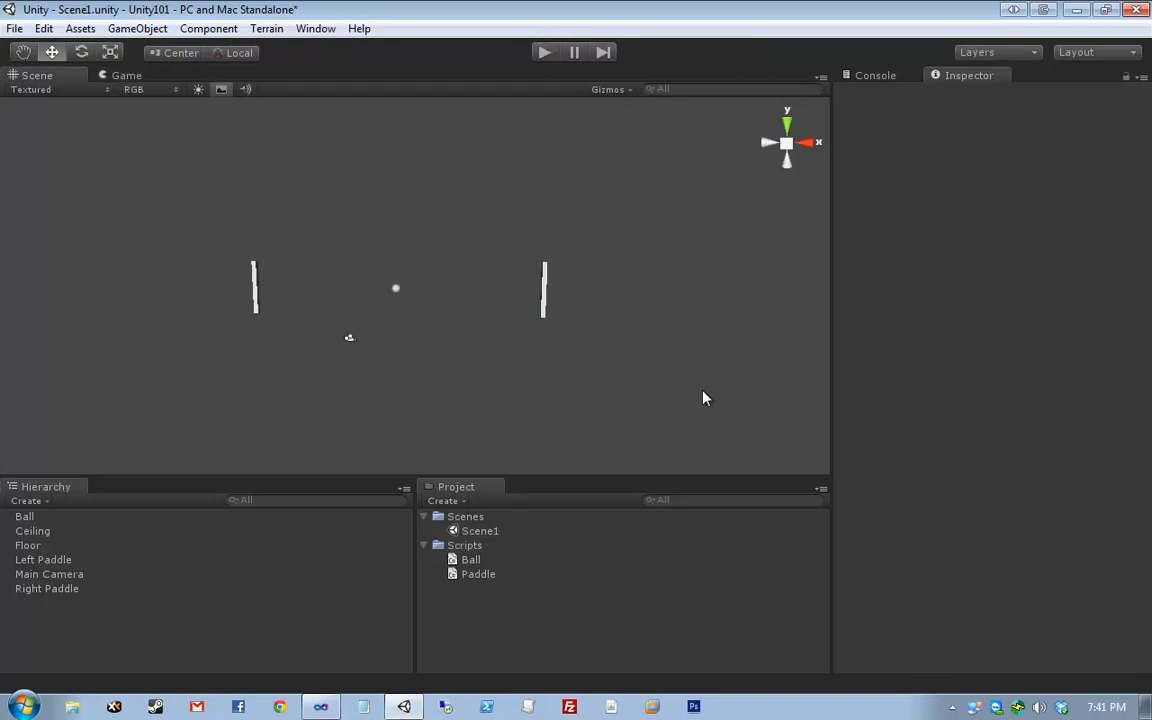
{"action": "left_click_drag", "start_coordinate": [364, 268], "coordinate": [483, 358]}
{"action": "left_click_drag", "start_coordinate": [430, 315], "coordinate": [384, 266]}
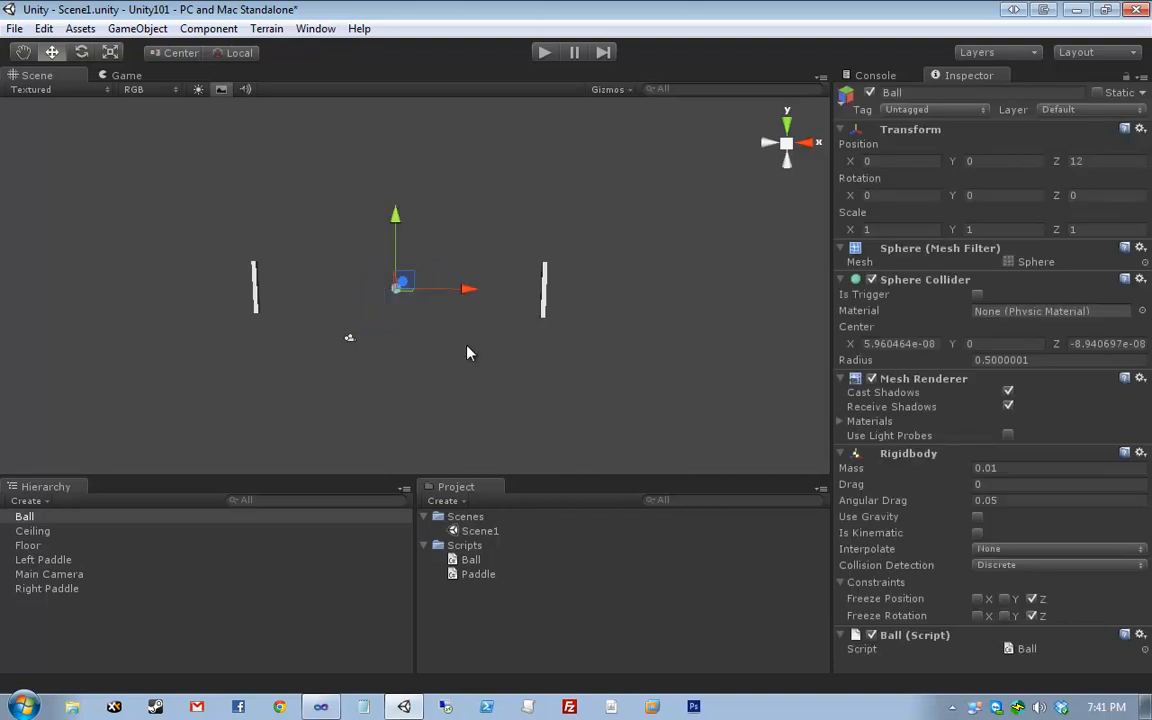
{"action": "left_click", "coordinate": [467, 352]}
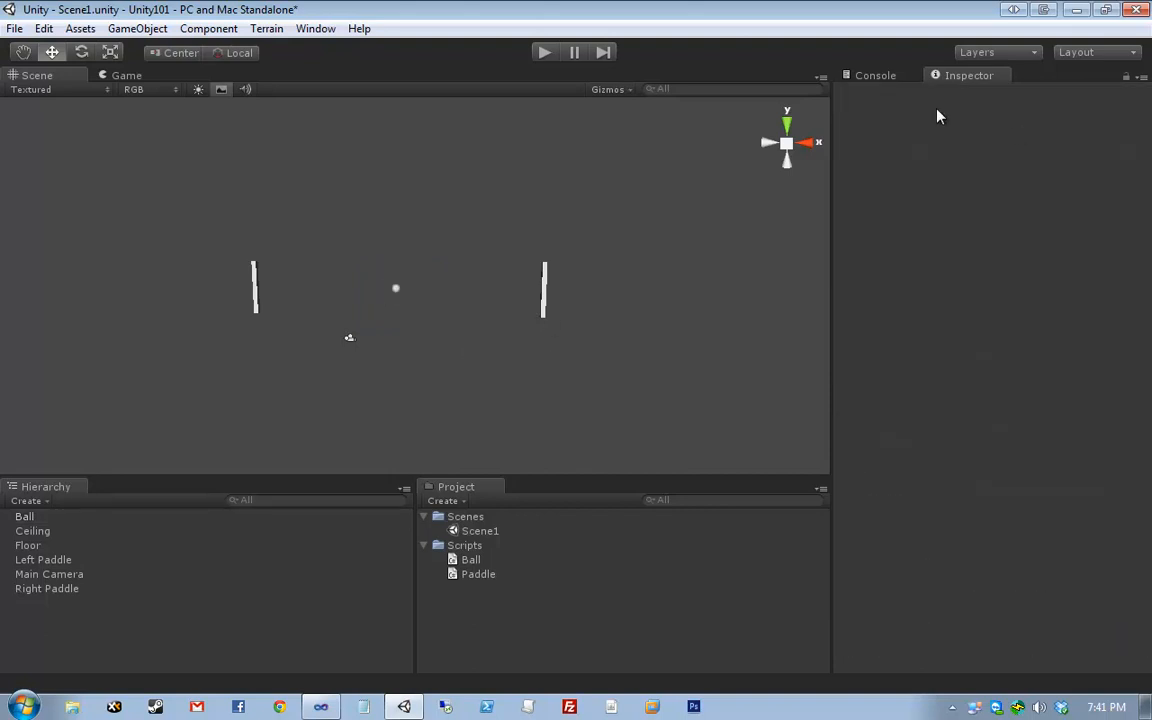
- Create a new folder named Physics in the Project panel
{"action": "left_click", "coordinate": [443, 500]}
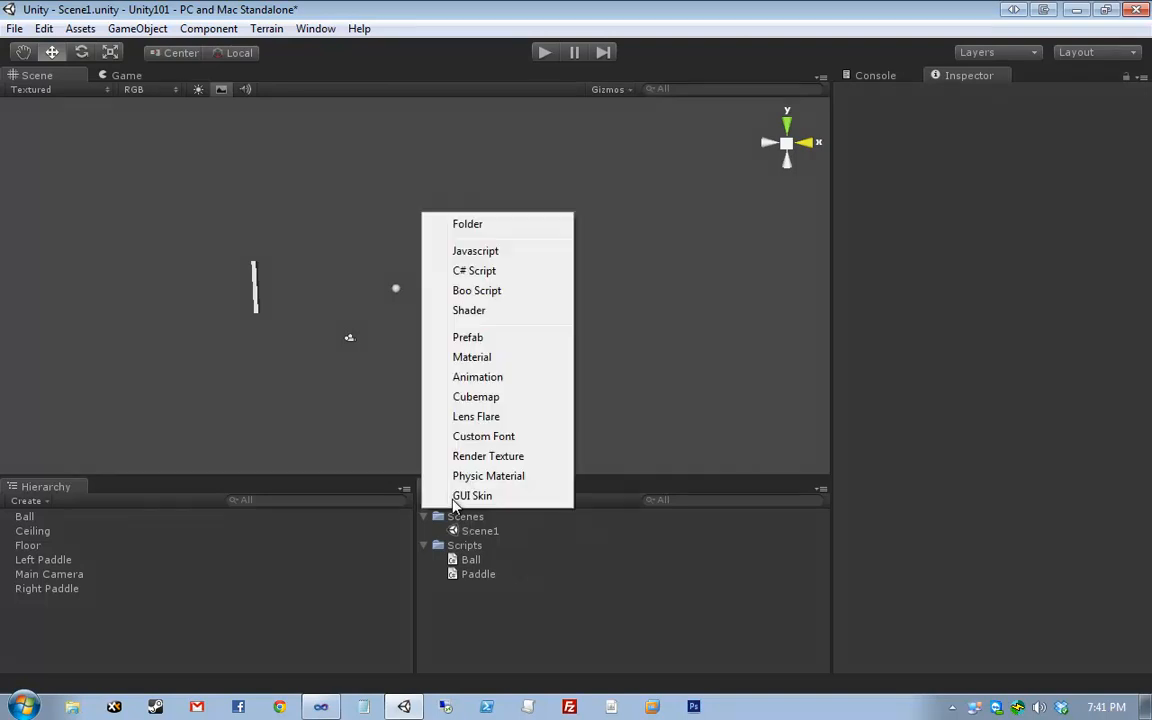
{"action": "left_click", "coordinate": [476, 226]}
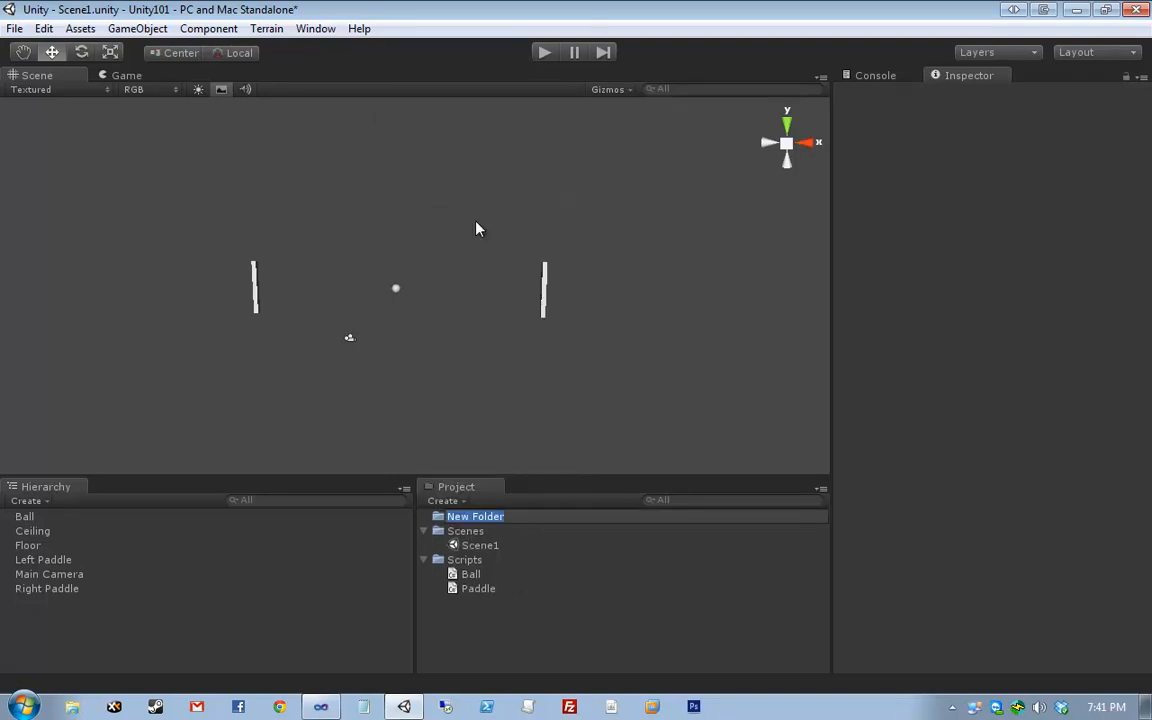
{"action": "type", "text": "Physics"}
{"action": "key", "text": "Return"}
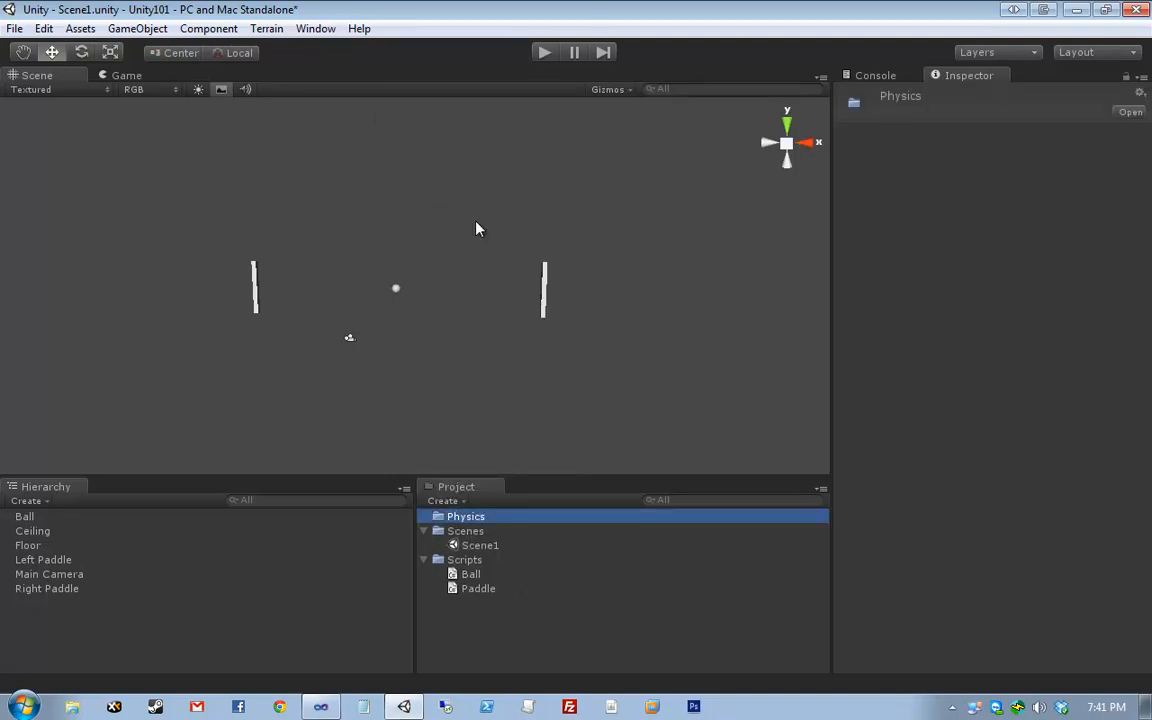
- Create a physic material named Bouncy inside the Physics folder
{"action": "right_click", "coordinate": [476, 519]}
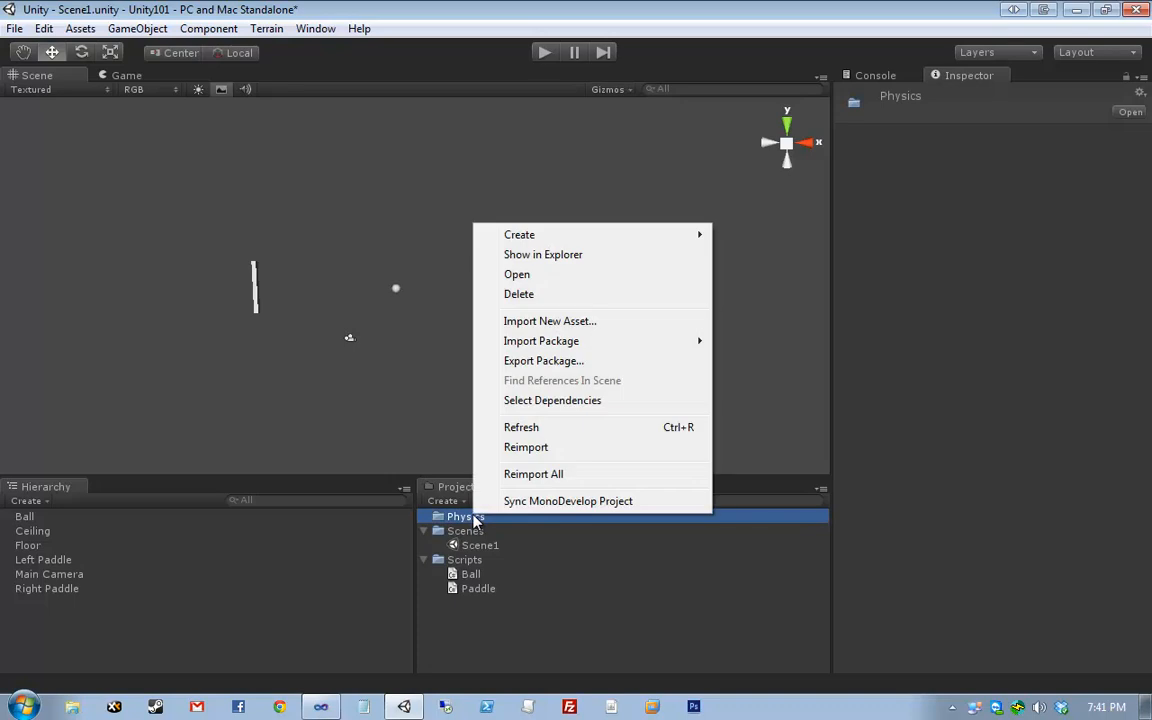
{"action": "mouse_move", "coordinate": [548, 237]}
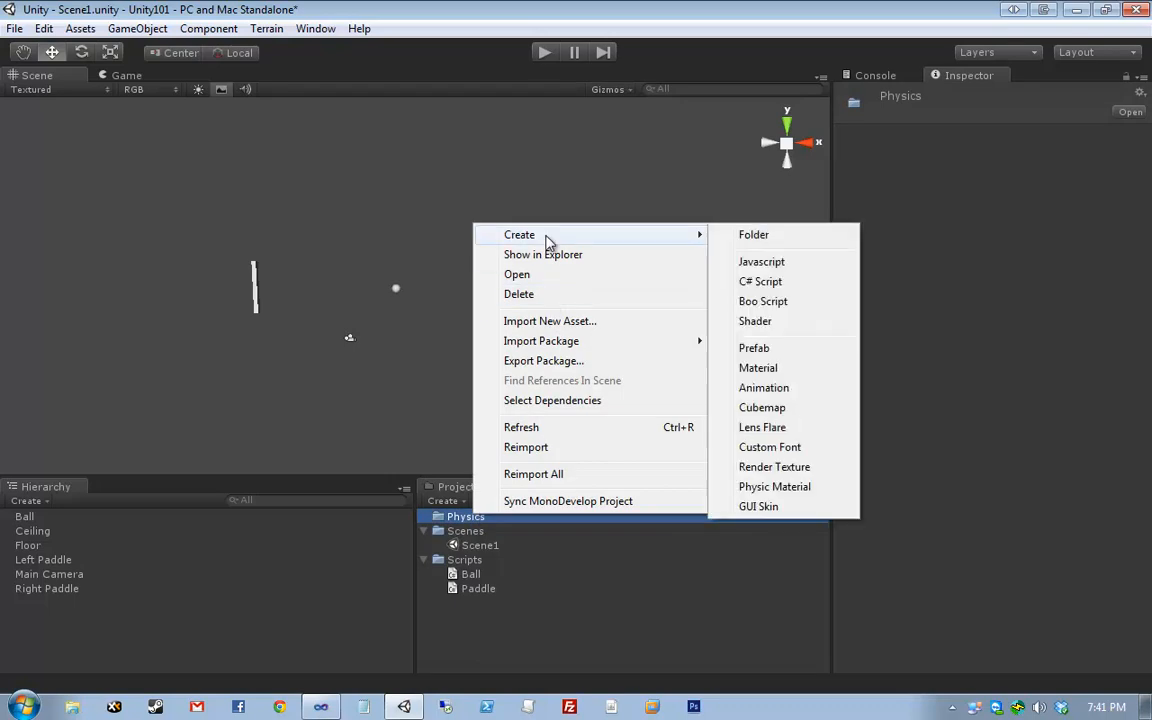
{"action": "left_click", "coordinate": [790, 490]}
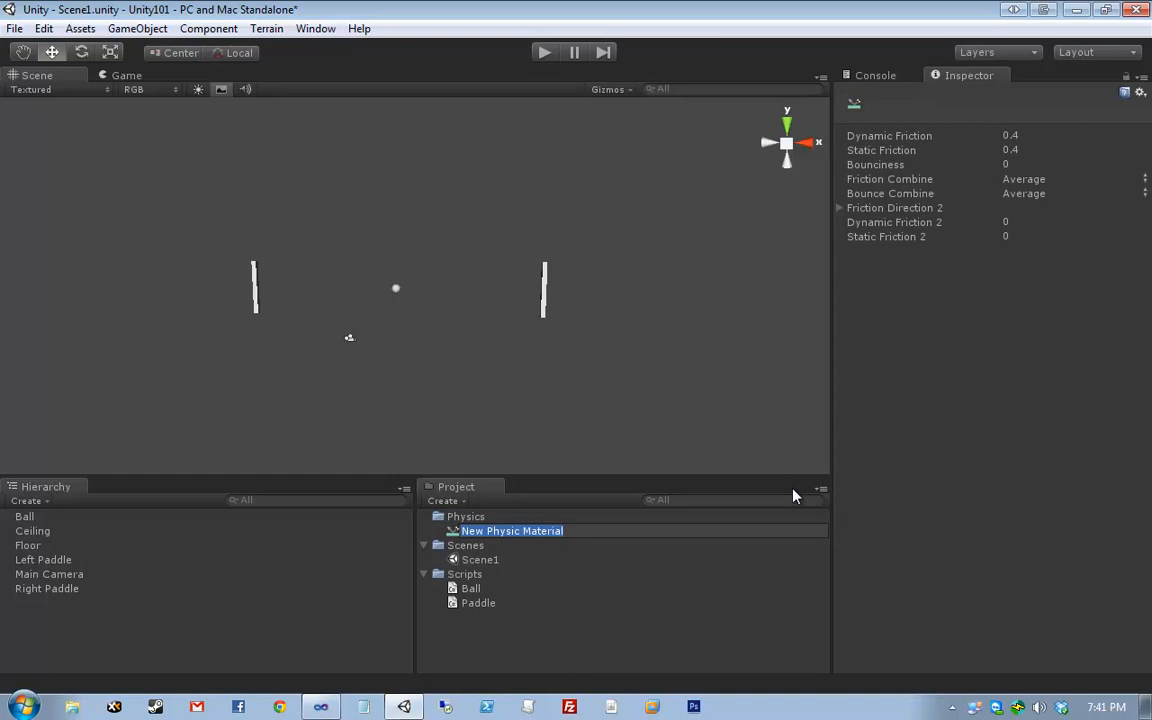
{"action": "type", "text": "Bouncy"}
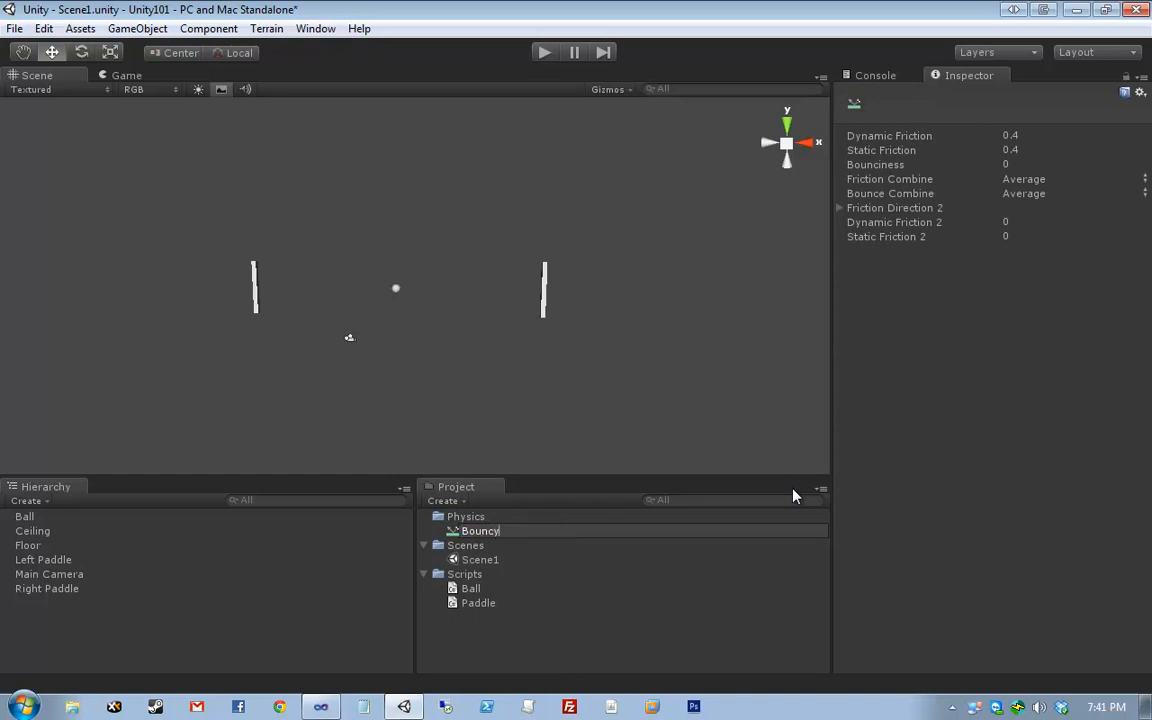
{"action": "key", "text": "Return"}
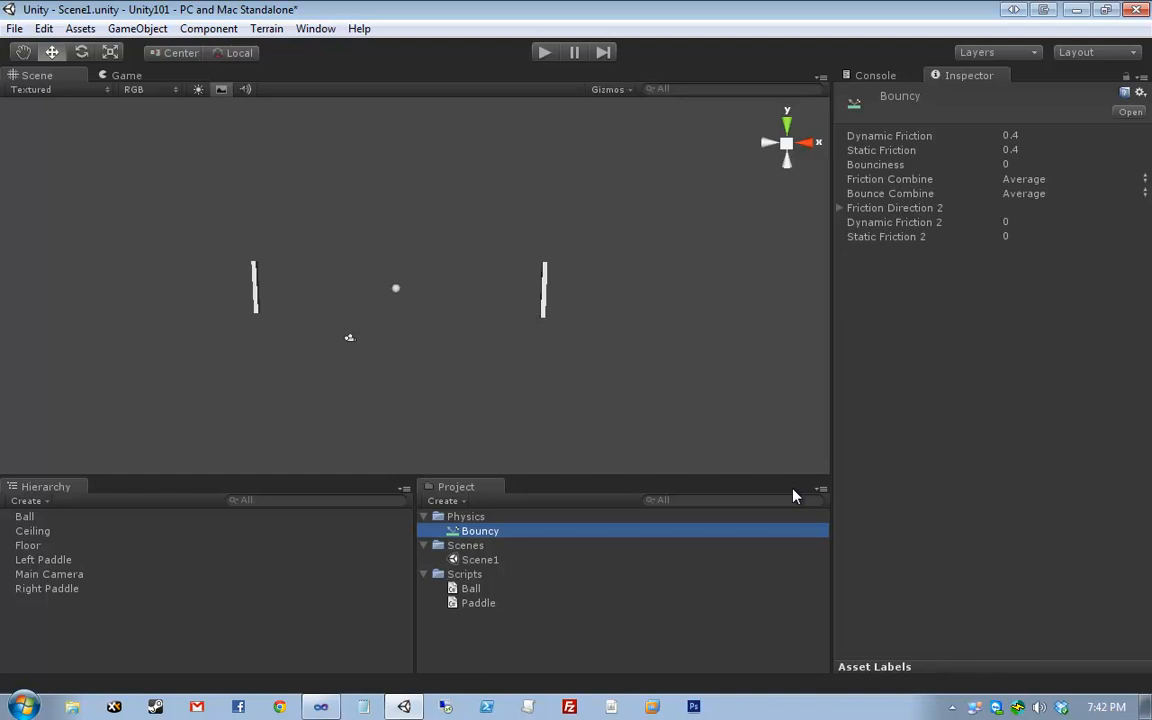
- In Visual Studio, open Paddle.cs and select the position update on line 50
{"action": "key", "text": "alt+Tab"}
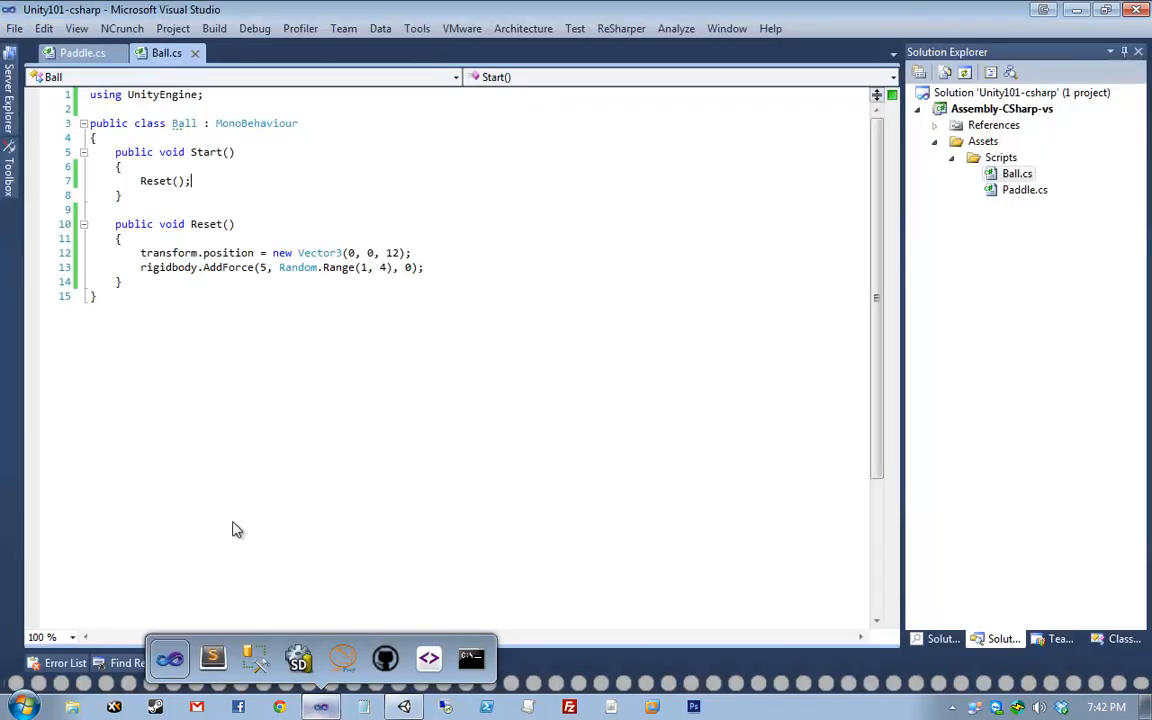
{"action": "left_click", "coordinate": [60, 52]}
{"action": "scroll", "coordinate": [350, 385], "scroll_direction": "down", "scroll_amount": 1}
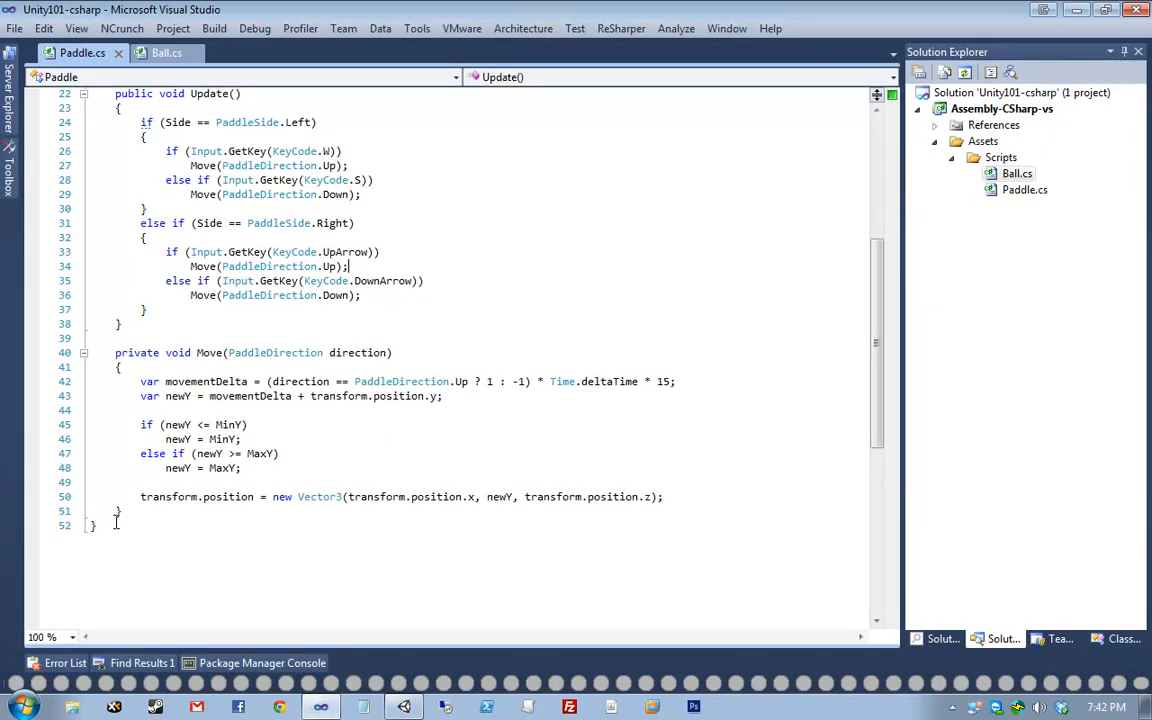
{"action": "left_click_drag", "start_coordinate": [141, 497], "coordinate": [676, 494]}
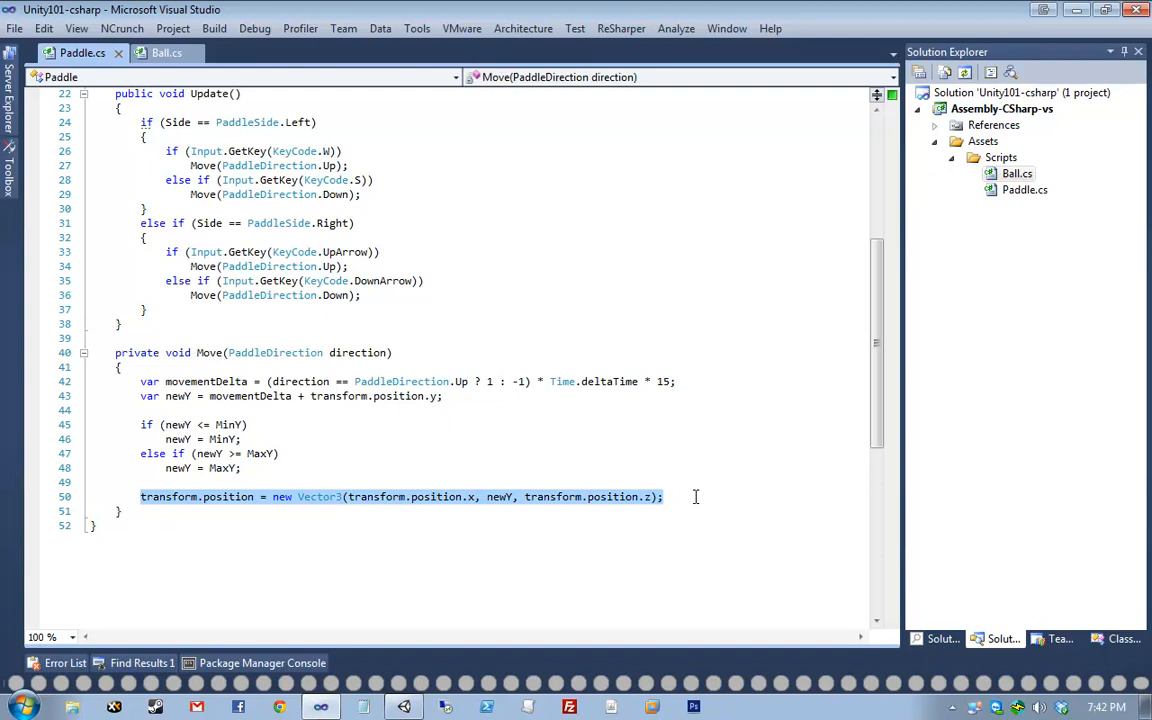
{"action": "left_click_drag", "start_coordinate": [696, 497], "coordinate": [79, 504]}
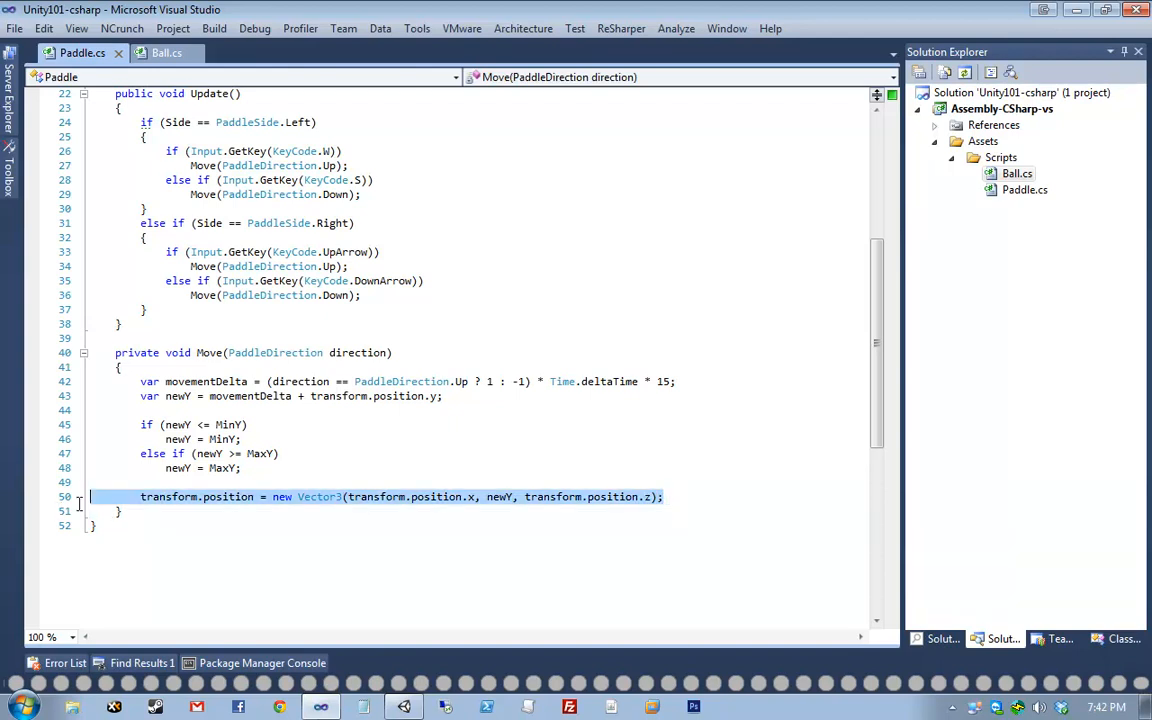
- View Ball.cs with the cursor at the end of line 13, then go back to Unity
{"action": "left_click", "coordinate": [158, 53]}
{"action": "left_click", "coordinate": [165, 267]}
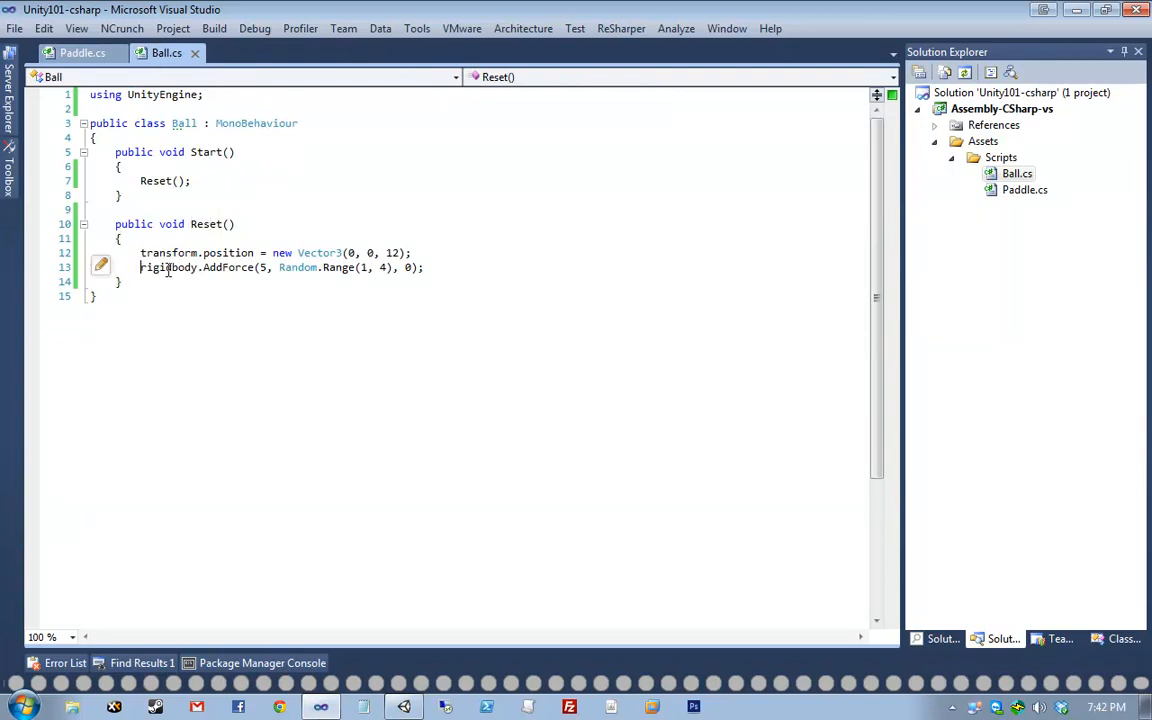
{"action": "left_click", "coordinate": [535, 263]}
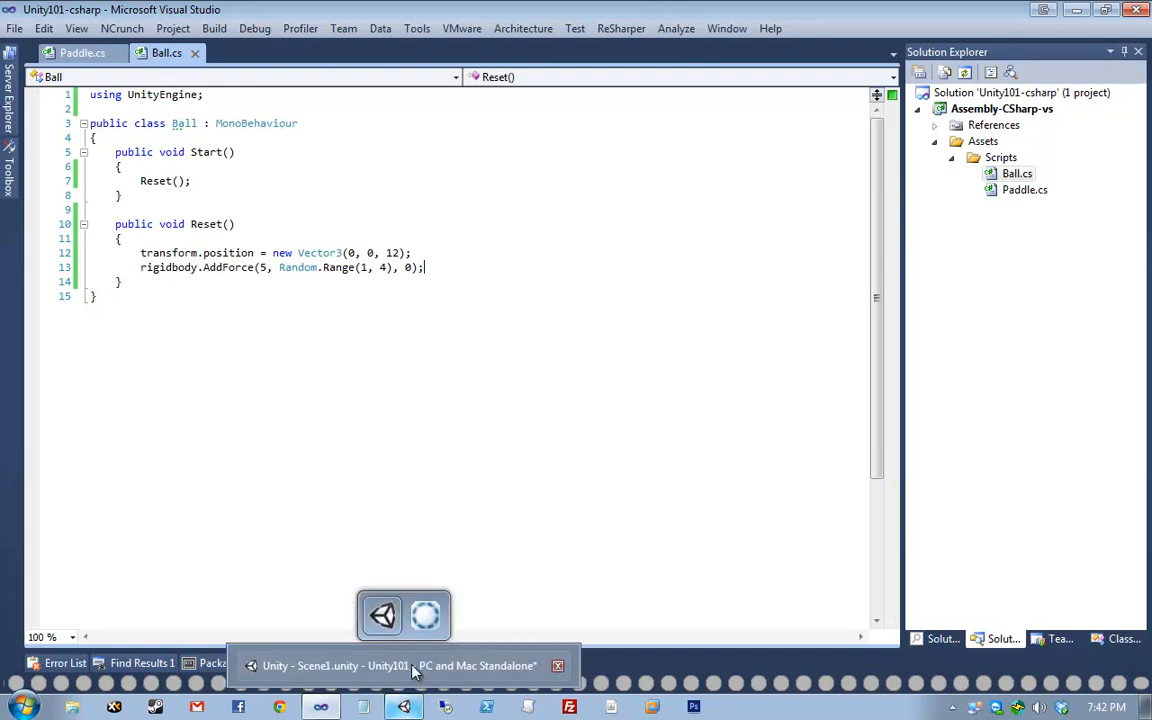
{"action": "left_click", "coordinate": [411, 667]}
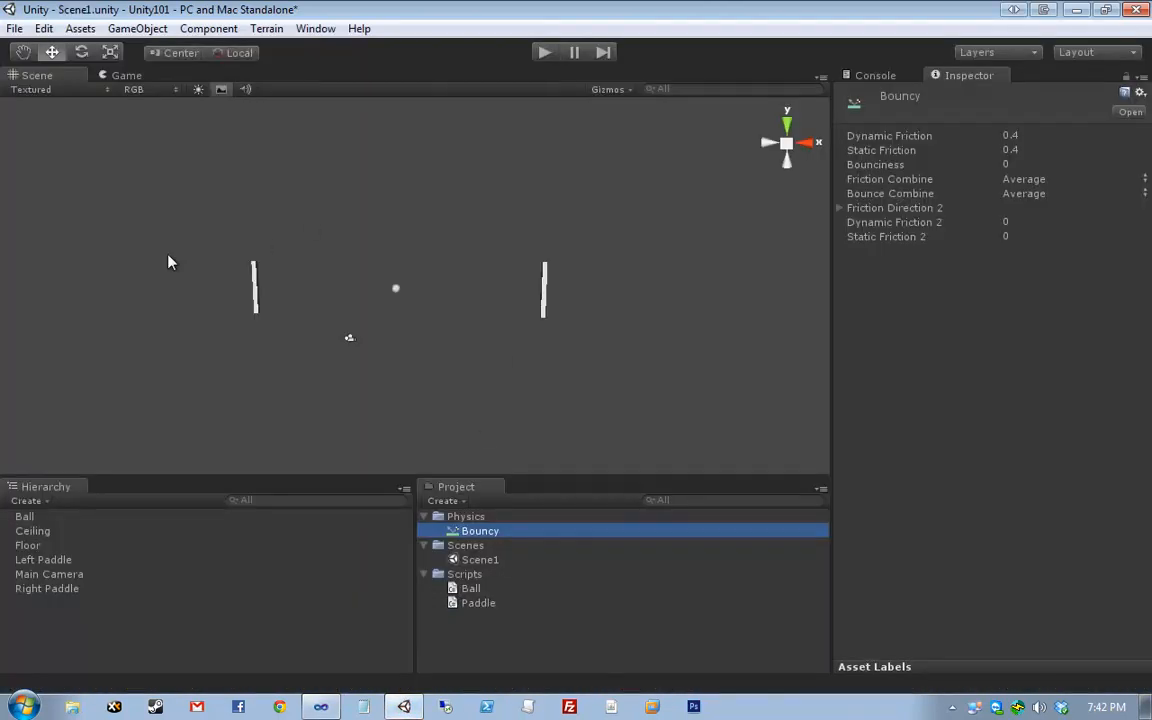
- Select the Bouncy physic material in the Project panel's Physics folder
{"action": "mouse_move", "coordinate": [172, 236]}
{"action": "left_mouse_down"}
{"action": "mouse_move", "coordinate": [753, 445]}
{"action": "mouse_move", "coordinate": [162, 220]}
{"action": "mouse_move", "coordinate": [378, 306]}
{"action": "mouse_move", "coordinate": [427, 296]}
{"action": "mouse_move", "coordinate": [432, 325]}
{"action": "left_mouse_up"}
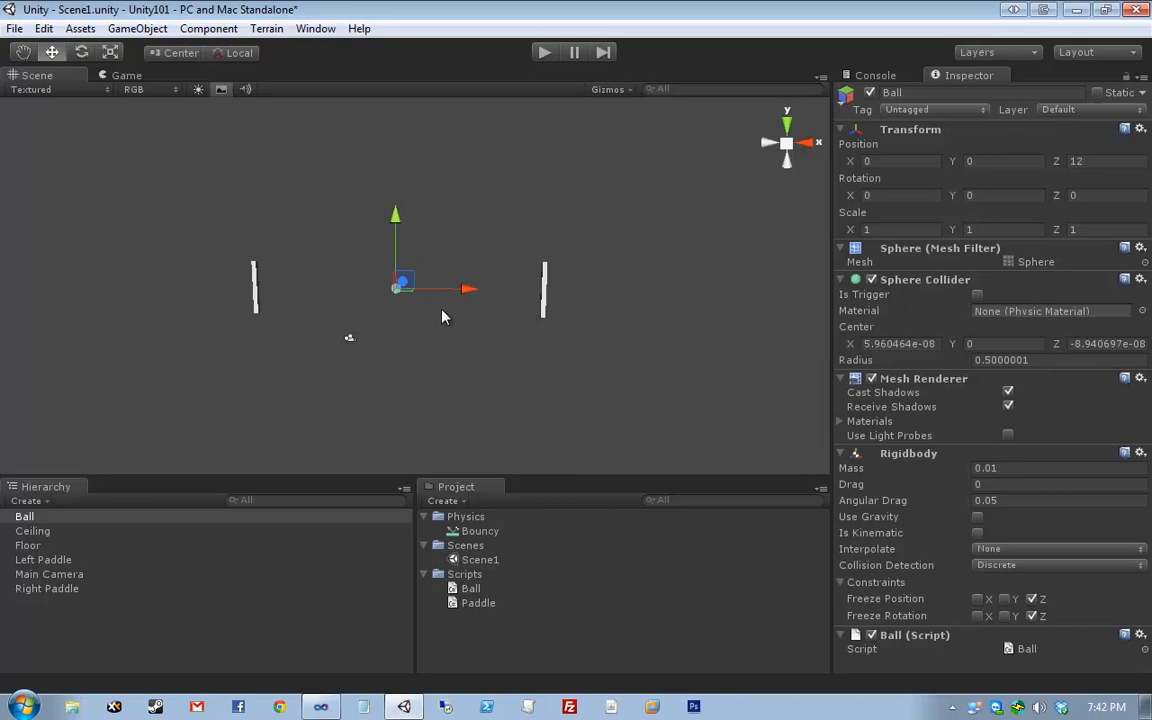
{"action": "left_click", "coordinate": [479, 531]}
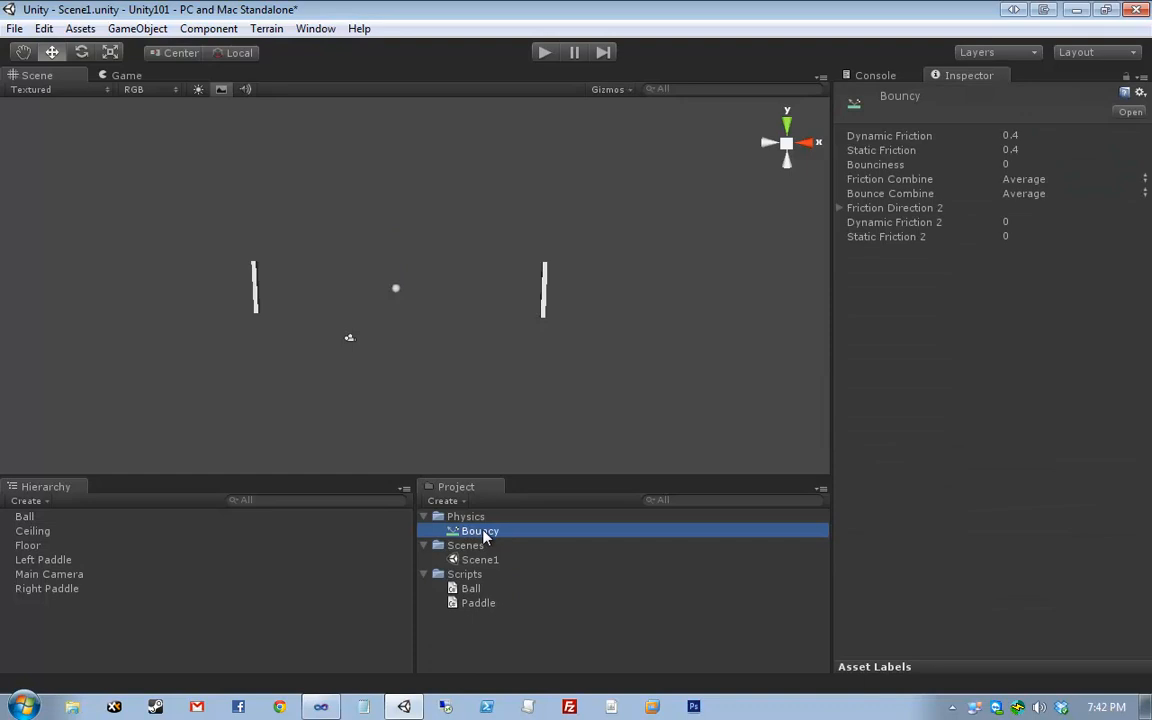
{"action": "right_click", "coordinate": [494, 517]}
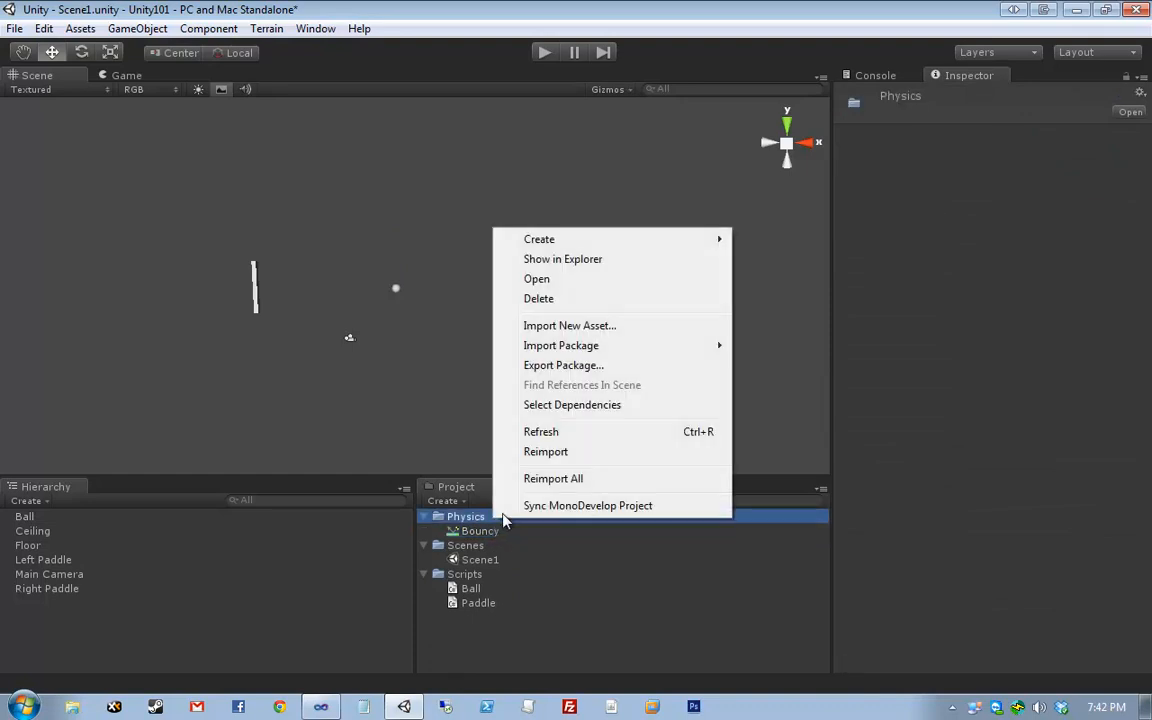
{"action": "mouse_move", "coordinate": [600, 240]}
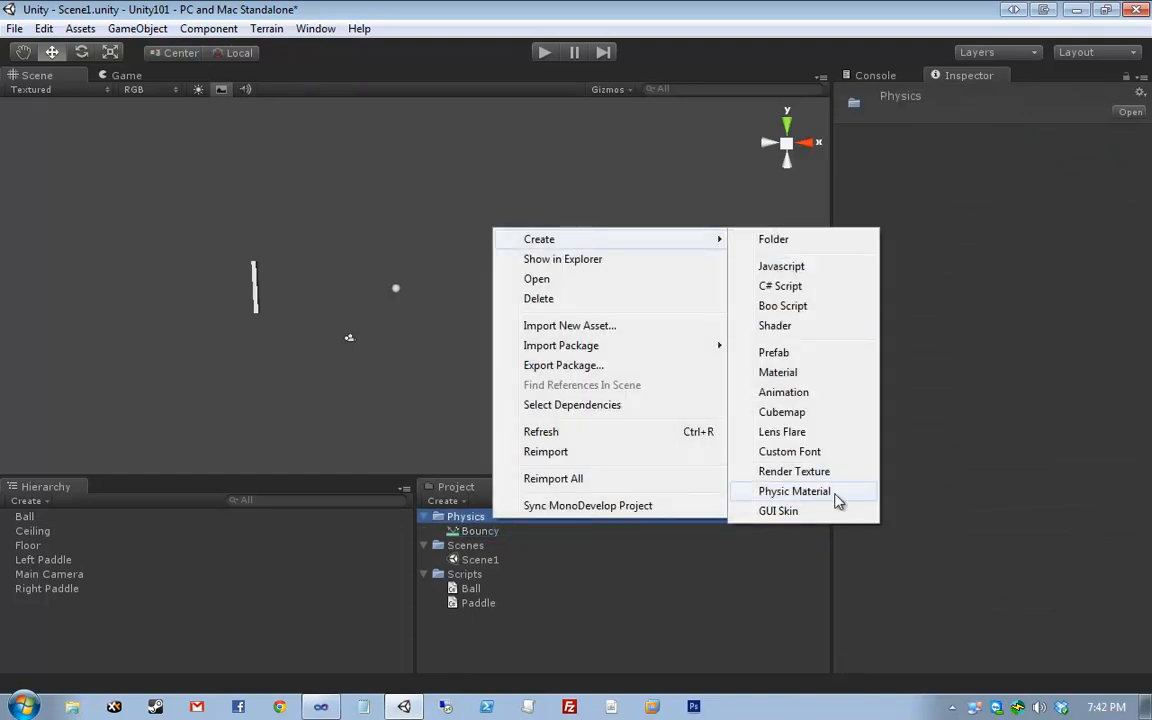
{"action": "left_click", "coordinate": [462, 534]}
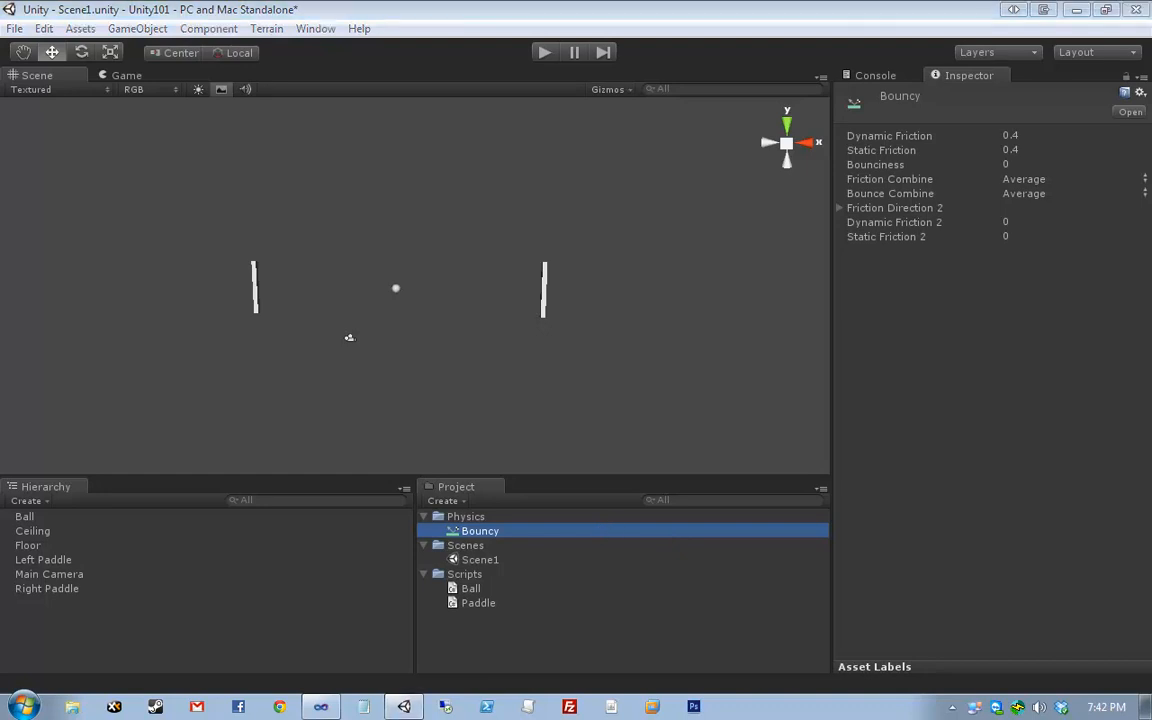
- Set Bouncy's Dynamic Friction to 0, Static Friction to 0 and Bounciness to 1
{"action": "left_click_drag", "start_coordinate": [1042, 147], "coordinate": [878, 261]}
{"action": "type", "text": "0"}
{"action": "key", "text": "Tab"}
{"action": "type", "text": "0"}
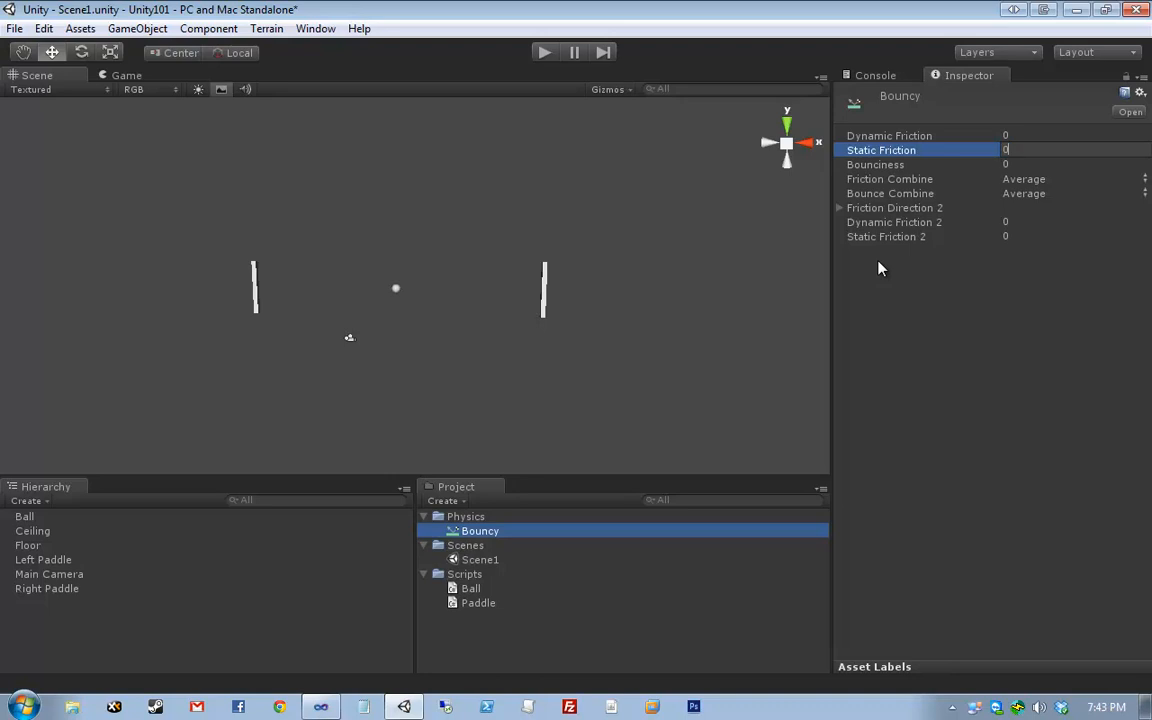
{"action": "key", "text": "Tab"}
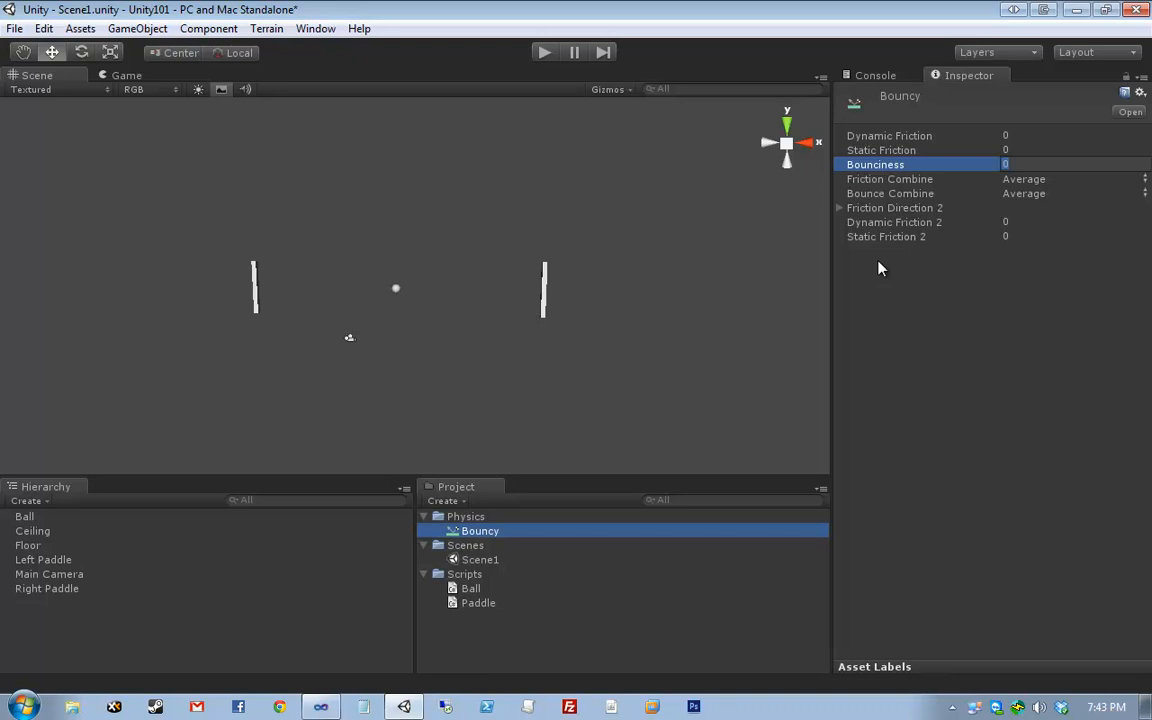
{"action": "type", "text": "1"}
{"action": "key", "text": "Return"}
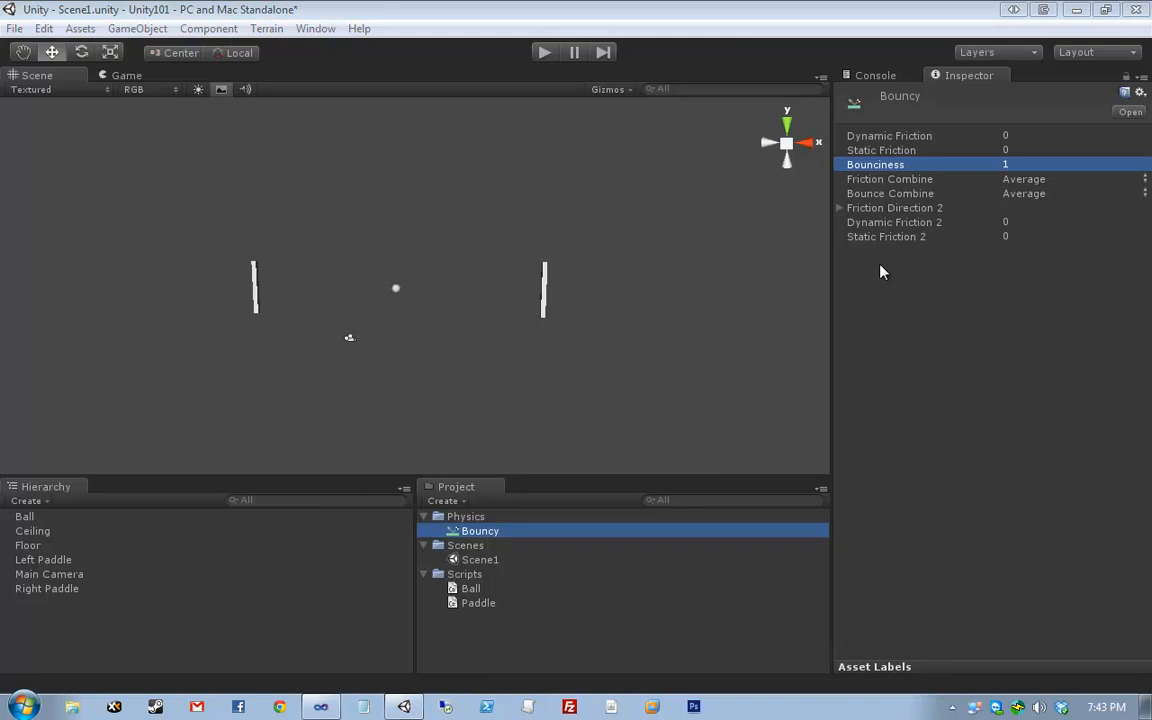
{"action": "left_click", "coordinate": [880, 209]}
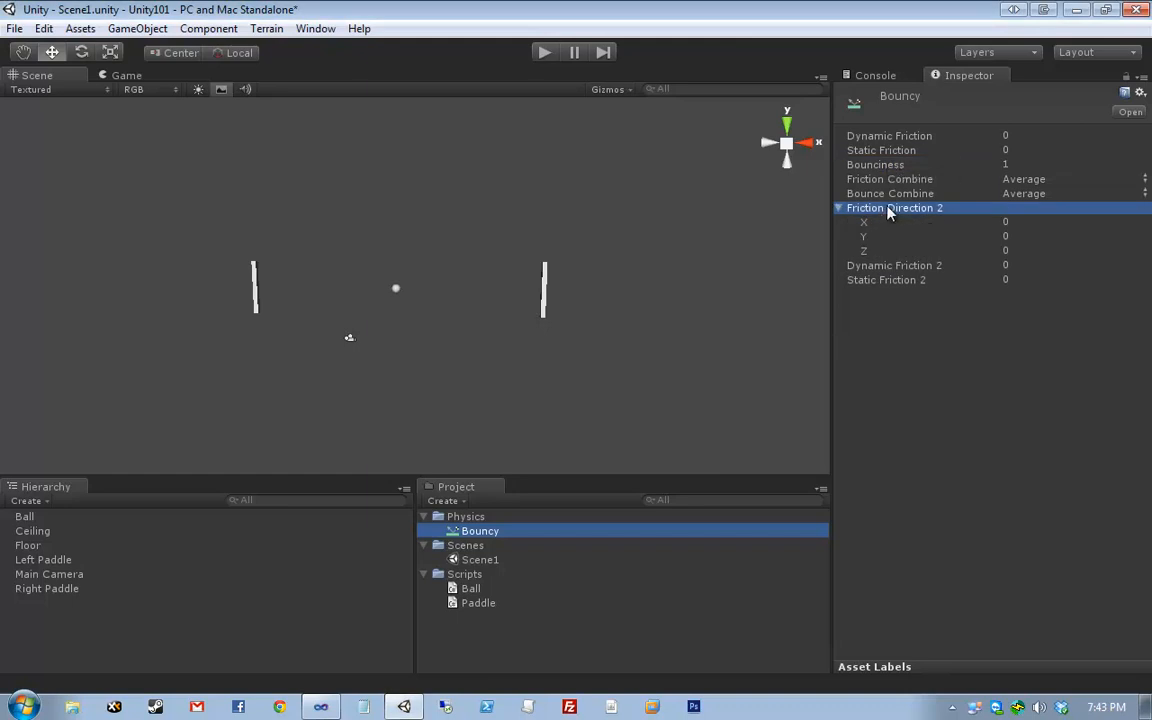
{"action": "left_click", "coordinate": [886, 207]}
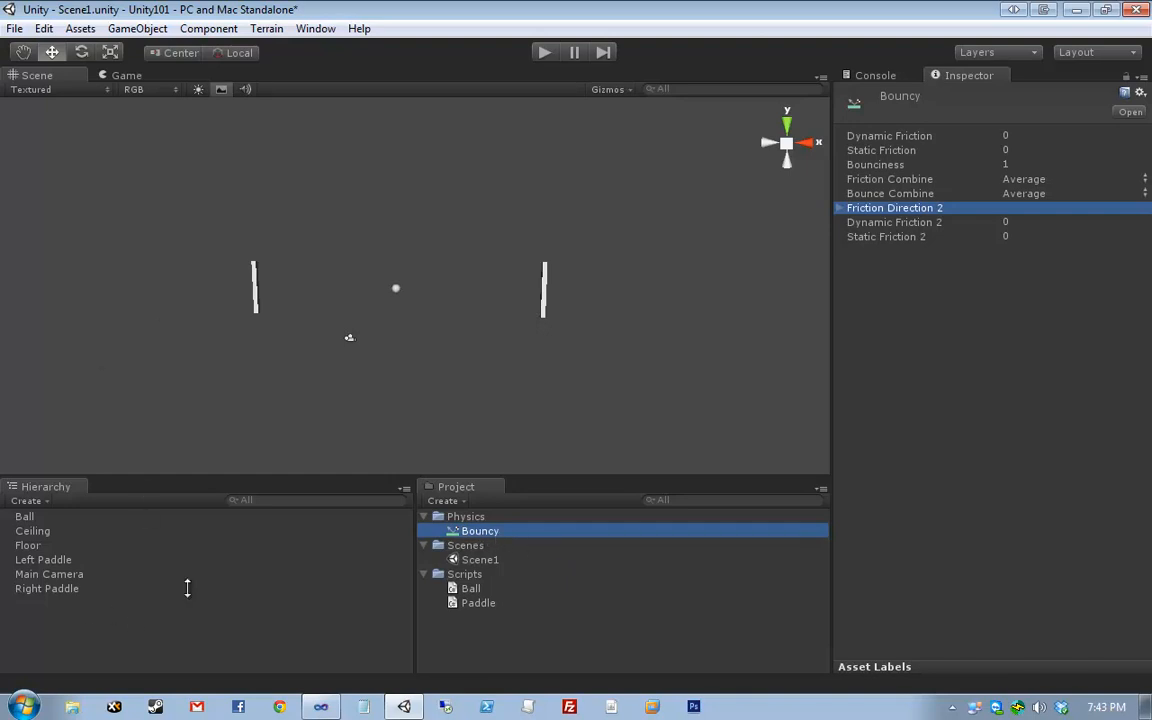
- Select the Right Paddle and expand its Box Collider, whose material is still None
{"action": "left_click", "coordinate": [657, 325]}
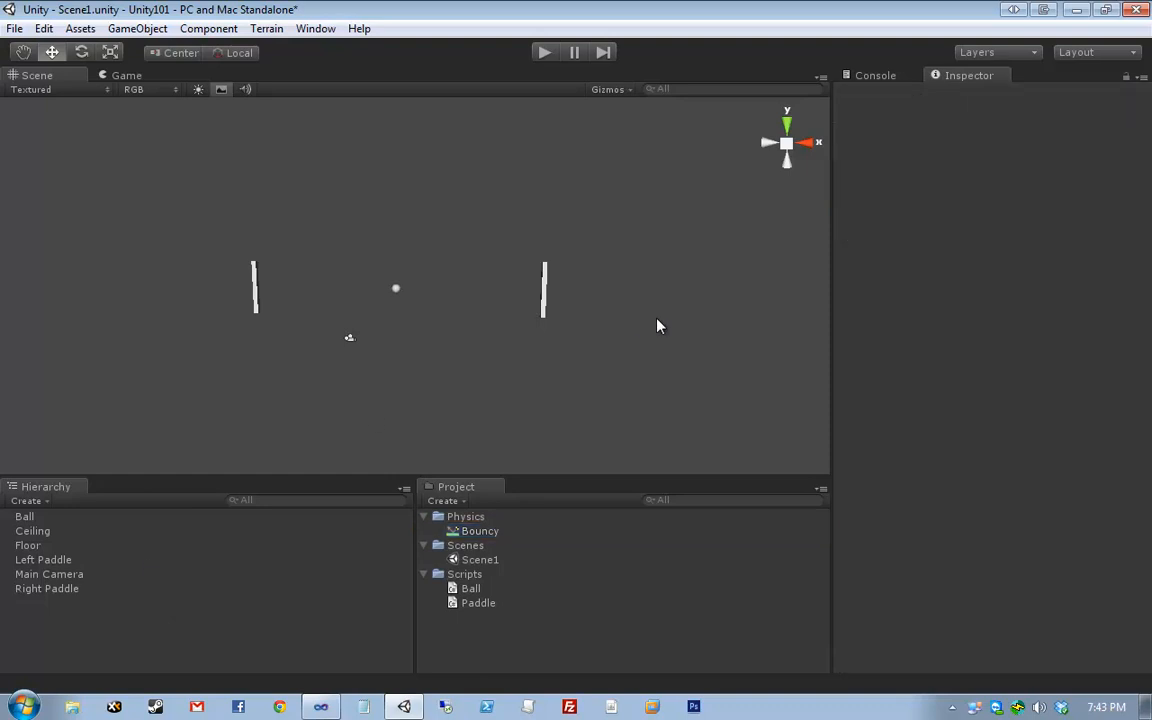
{"action": "left_click", "coordinate": [551, 542]}
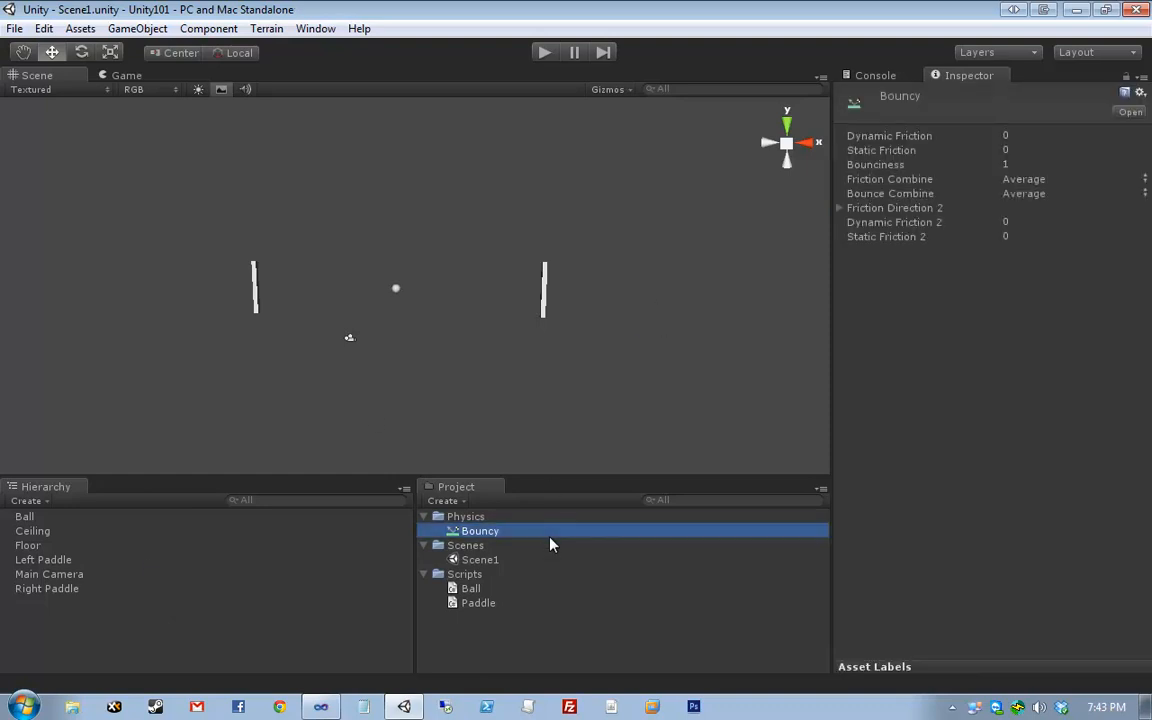
{"action": "left_click", "coordinate": [543, 288]}
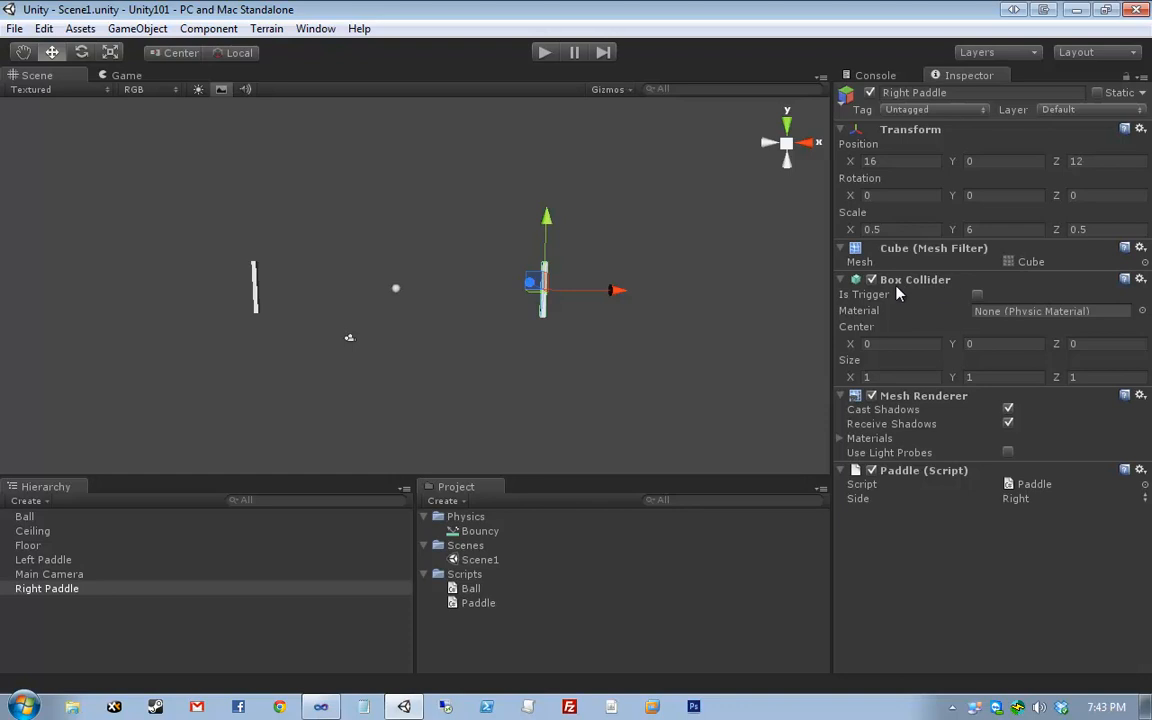
{"action": "left_click", "coordinate": [934, 287]}
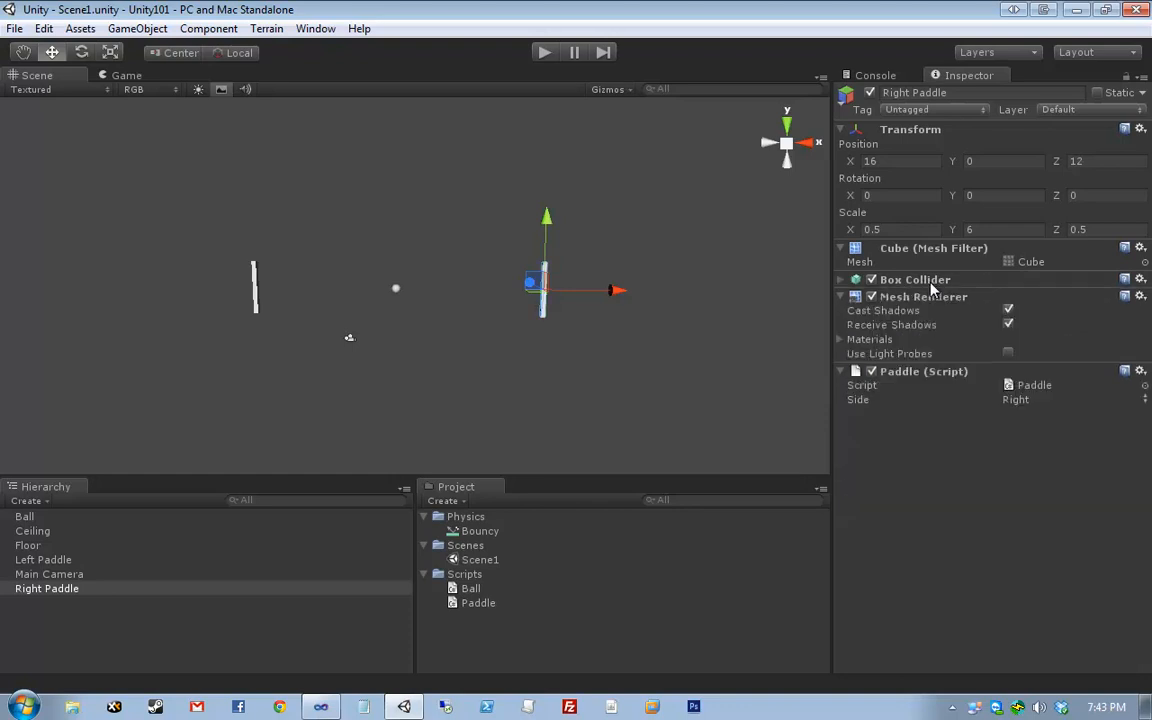
{"action": "left_click", "coordinate": [930, 288]}
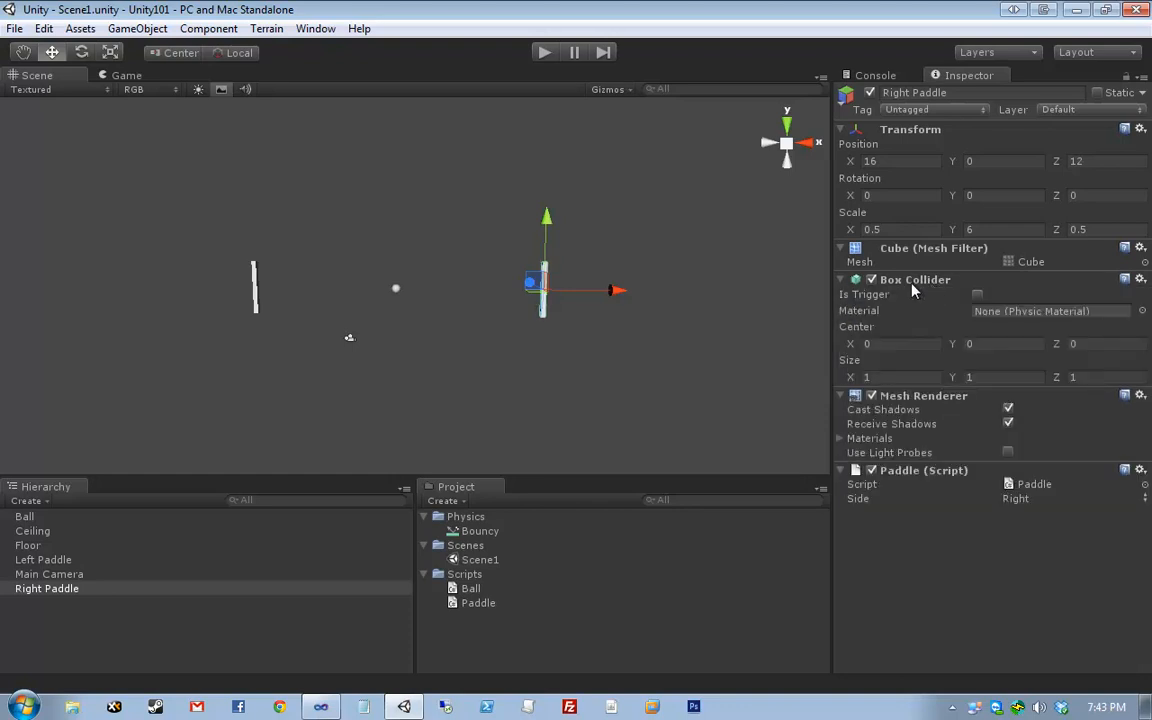
- Assign the Bouncy physic material to the Right Paddle's Box Collider
{"action": "left_click", "coordinate": [1143, 313]}
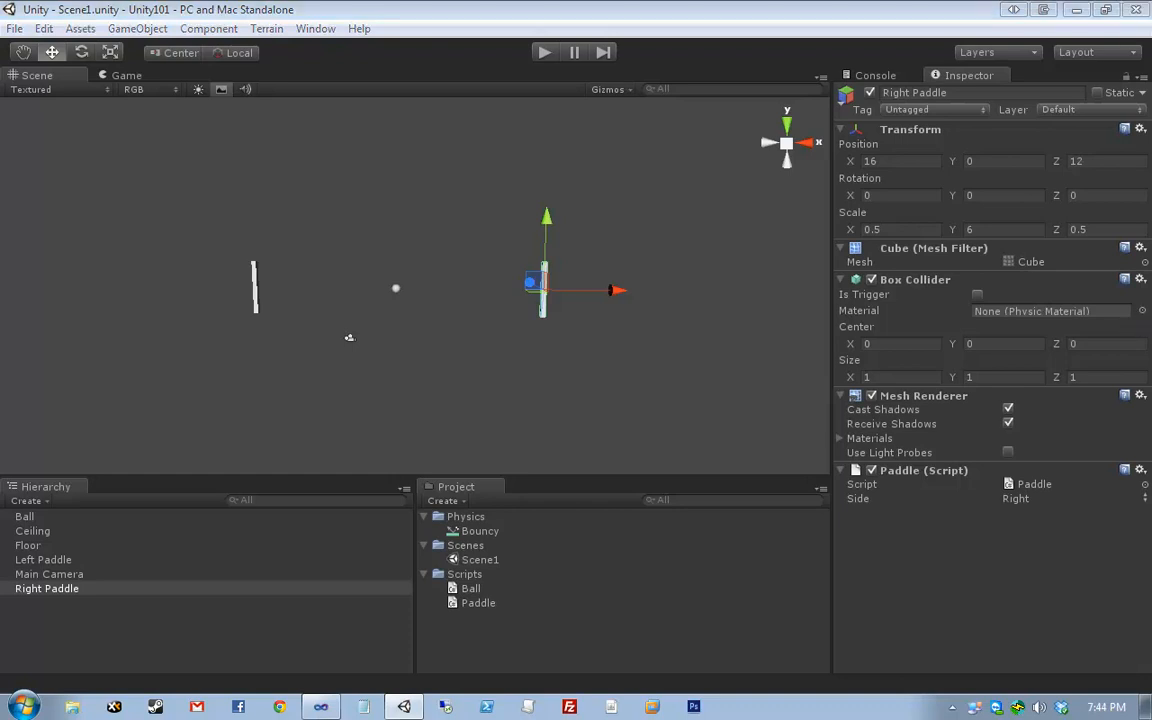
{"action": "left_click_drag", "start_coordinate": [1150, 172], "coordinate": [638, 74]}
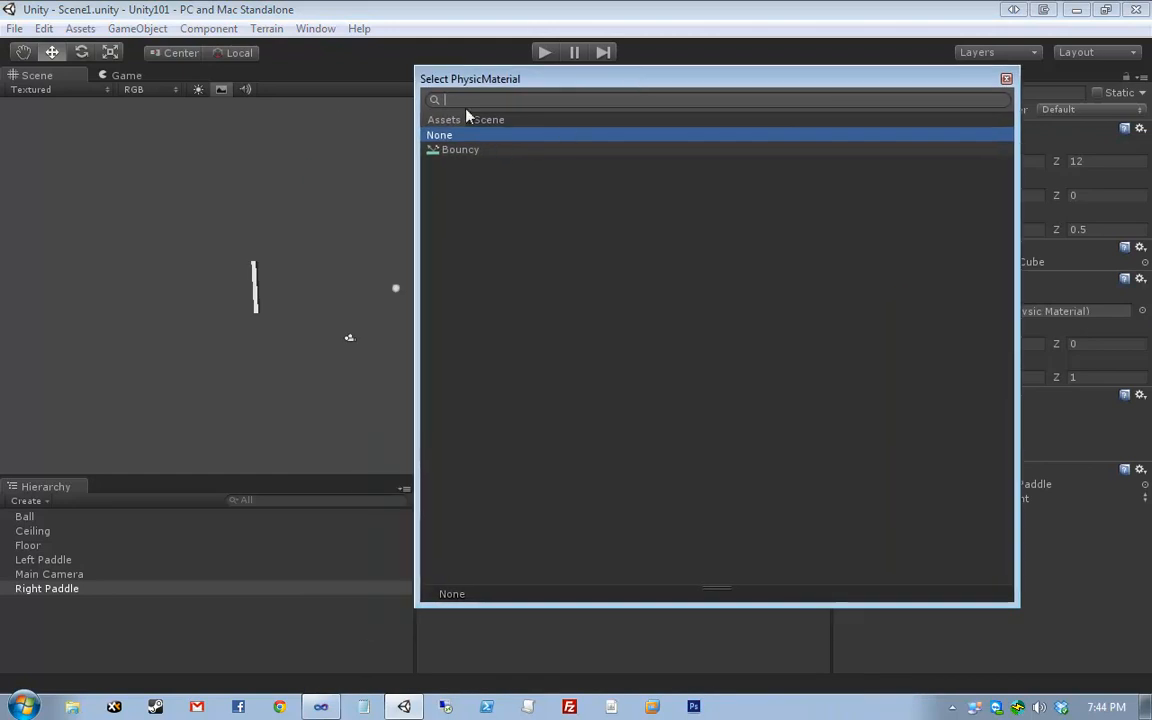
{"action": "left_click", "coordinate": [414, 69]}
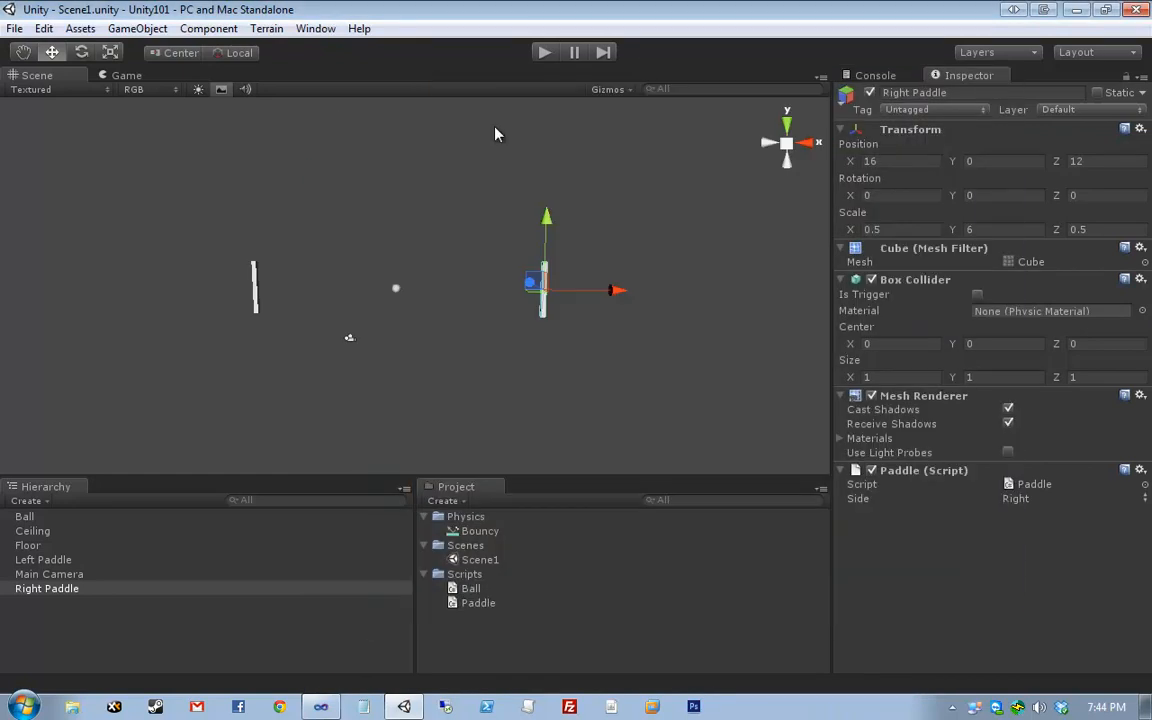
{"action": "left_click", "coordinate": [1143, 312]}
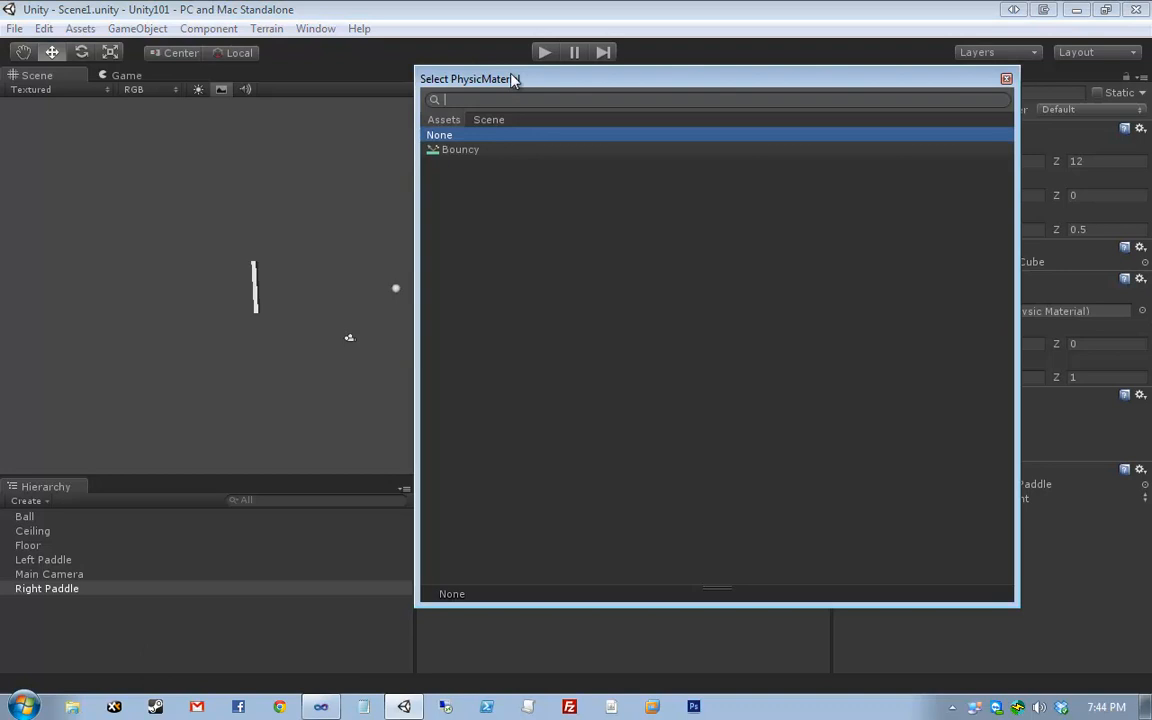
{"action": "left_click_drag", "start_coordinate": [512, 79], "coordinate": [661, 88]}
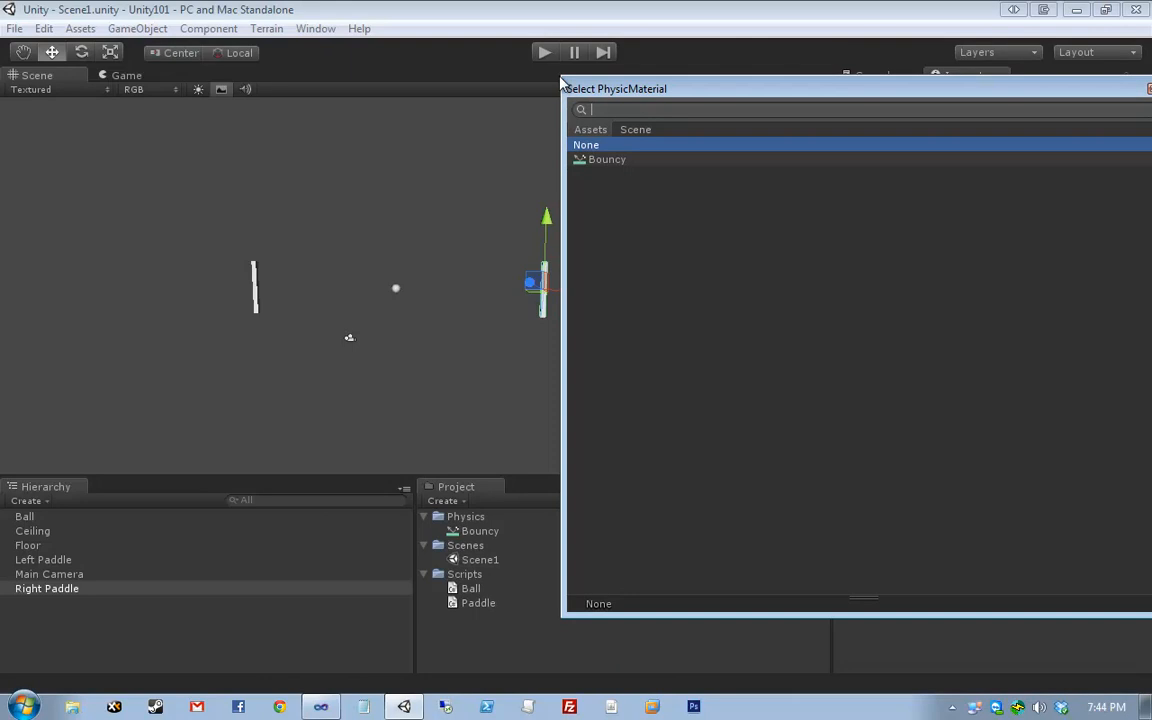
{"action": "left_click_drag", "start_coordinate": [557, 73], "coordinate": [807, 159]}
{"action": "left_click_drag", "start_coordinate": [920, 164], "coordinate": [537, 167]}
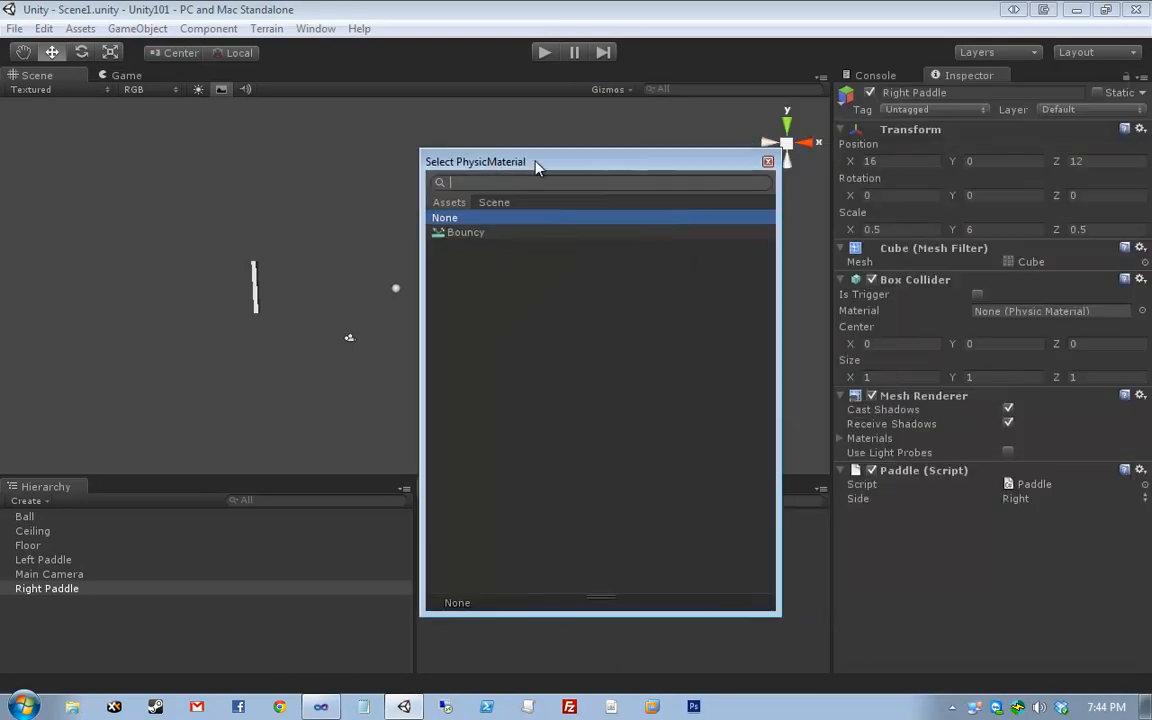
{"action": "left_click", "coordinate": [537, 233]}
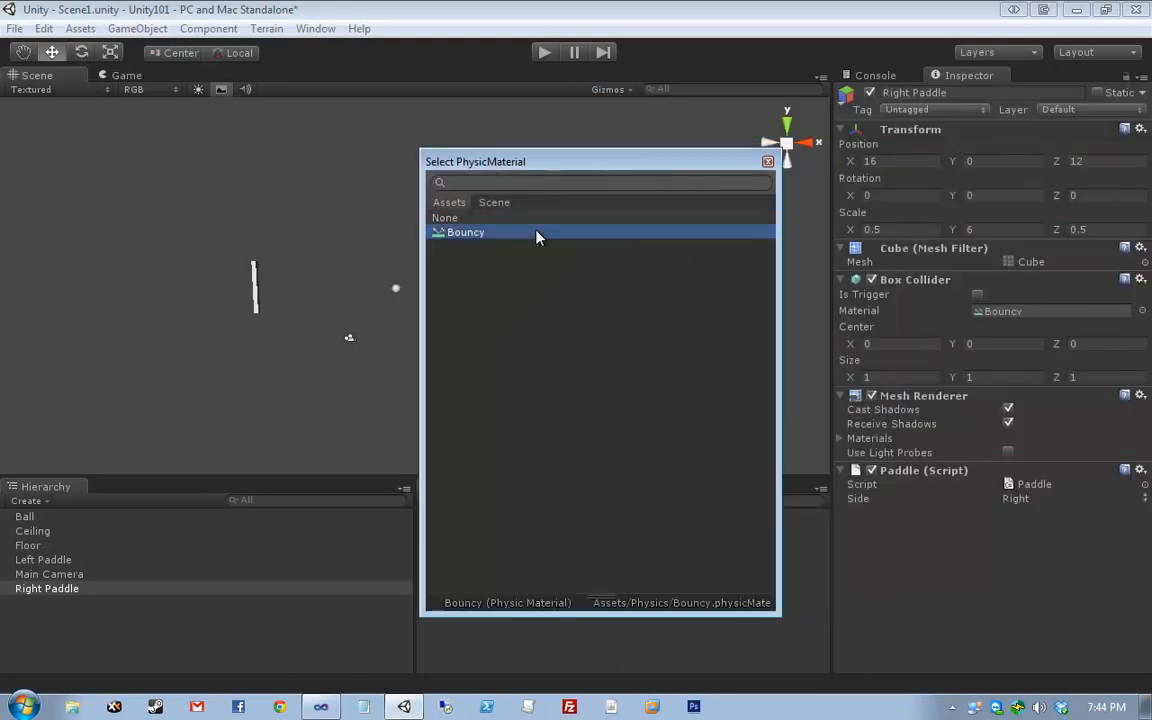
{"action": "double_click", "coordinate": [460, 234]}
- Assign Bouncy to the Left Paddle's Box Collider and the Ball's Sphere Collider
{"action": "left_click", "coordinate": [255, 282]}
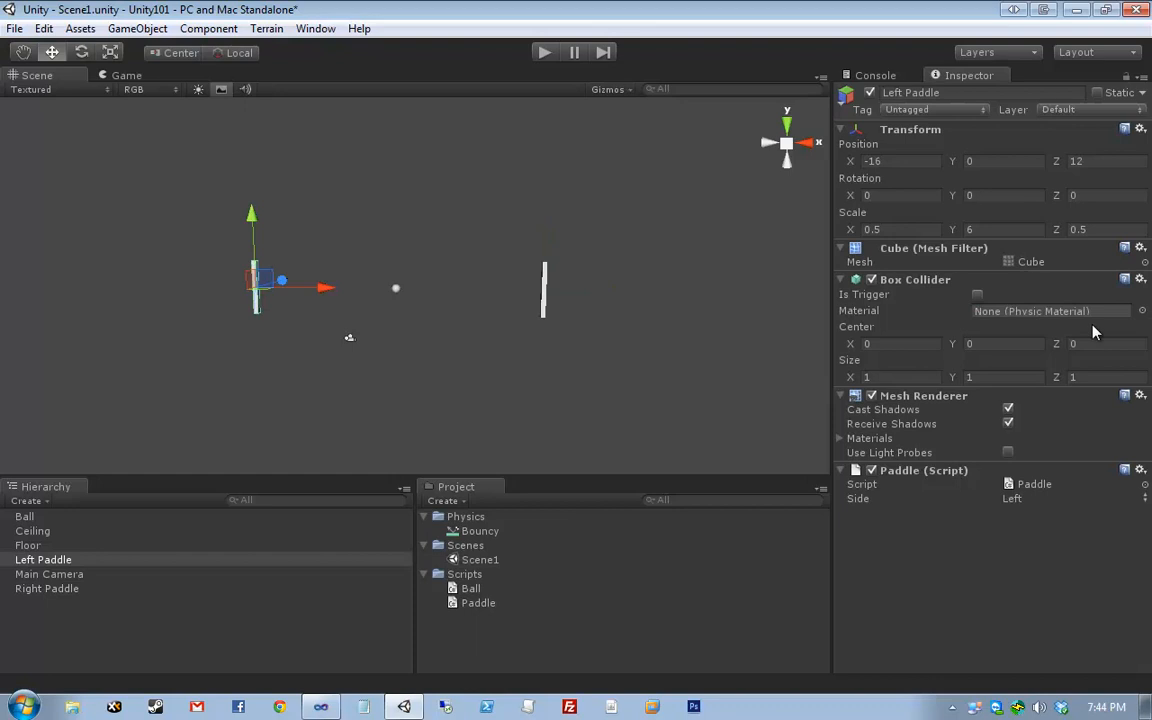
{"action": "left_click", "coordinate": [1142, 311]}
{"action": "double_click", "coordinate": [461, 232]}
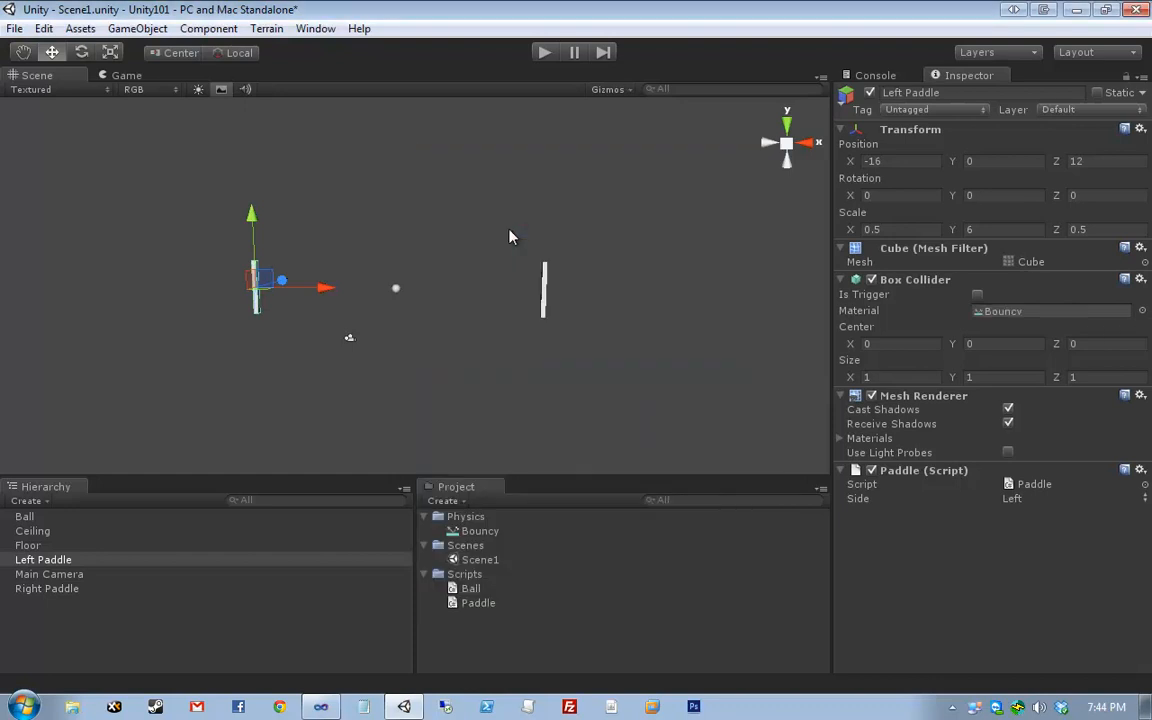
{"action": "left_click", "coordinate": [396, 288]}
{"action": "left_click", "coordinate": [1142, 311]}
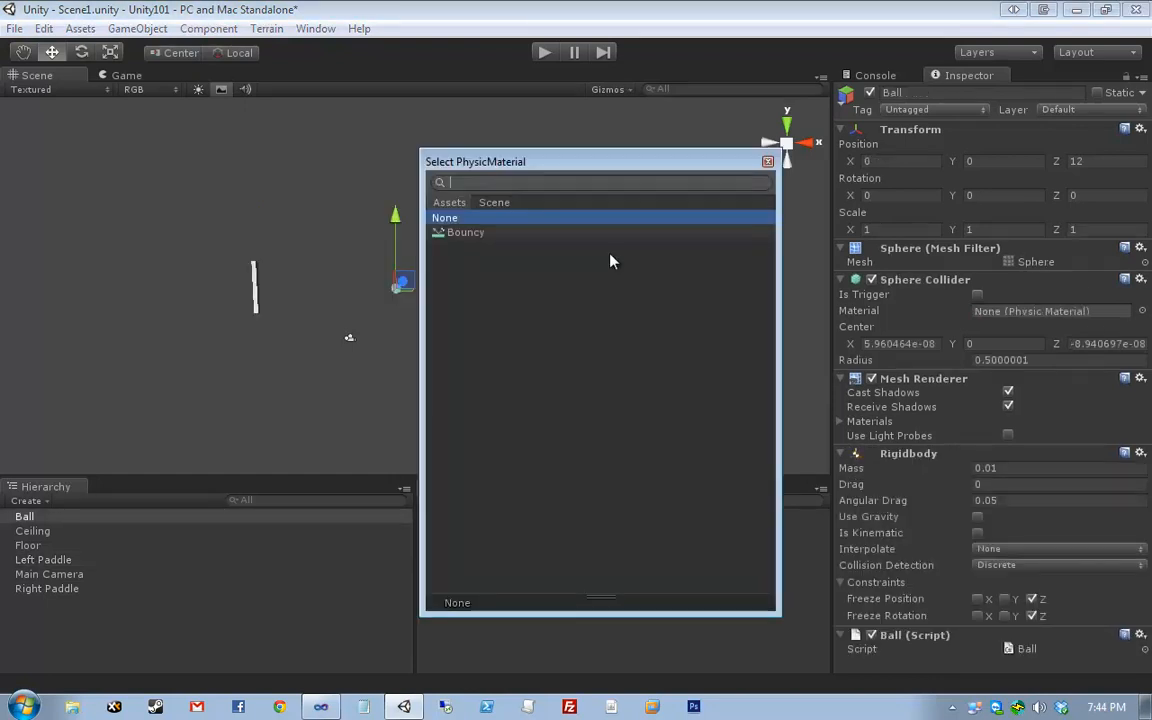
{"action": "double_click", "coordinate": [461, 232]}
- Assign Bouncy to the Ceiling's and Floor's Box Colliders, then clear the selection
{"action": "left_click", "coordinate": [79, 549]}
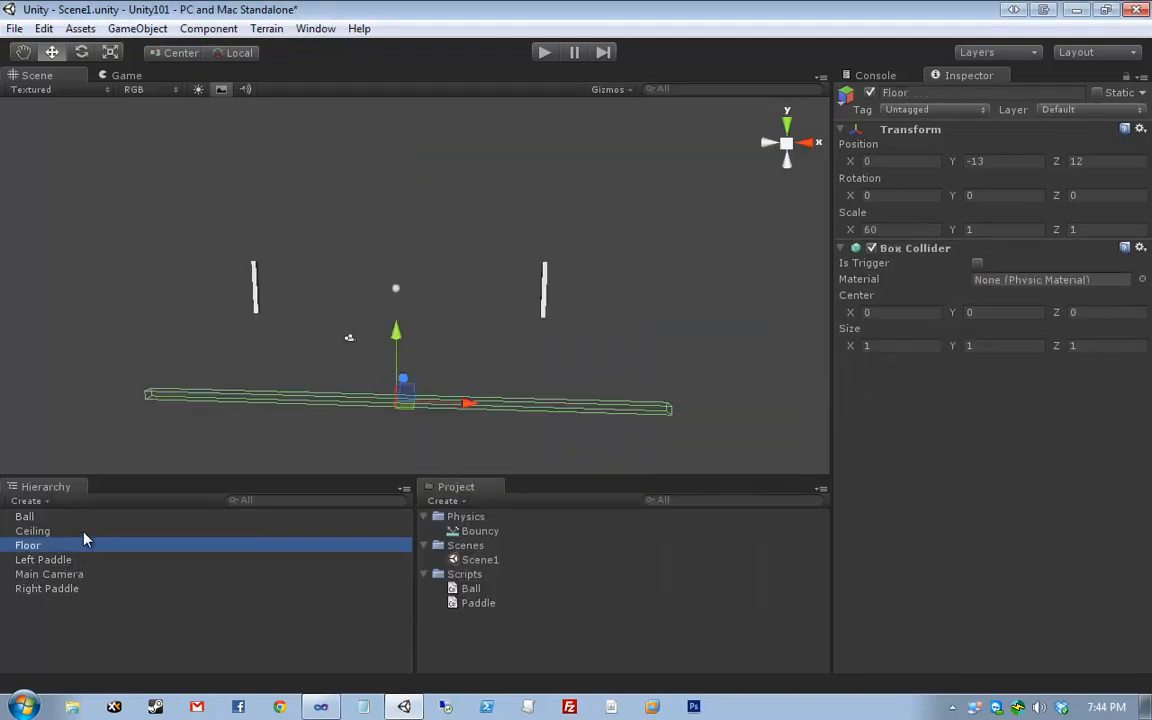
{"action": "left_click", "coordinate": [82, 531]}
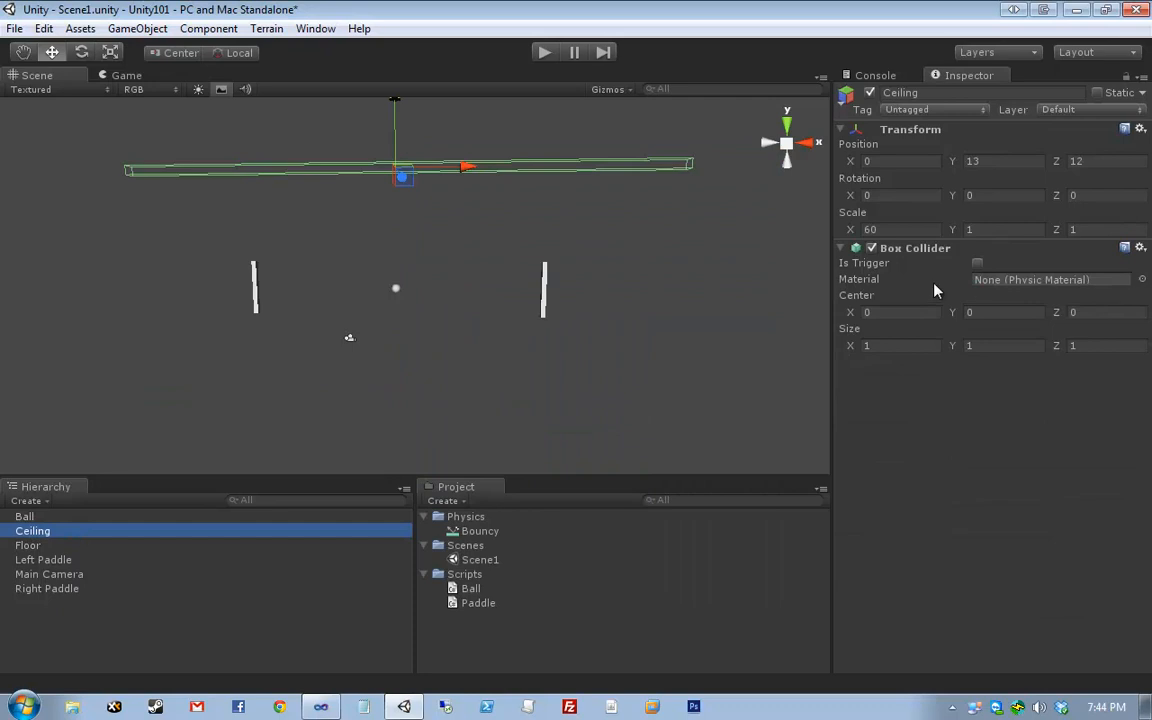
{"action": "left_click", "coordinate": [1142, 279]}
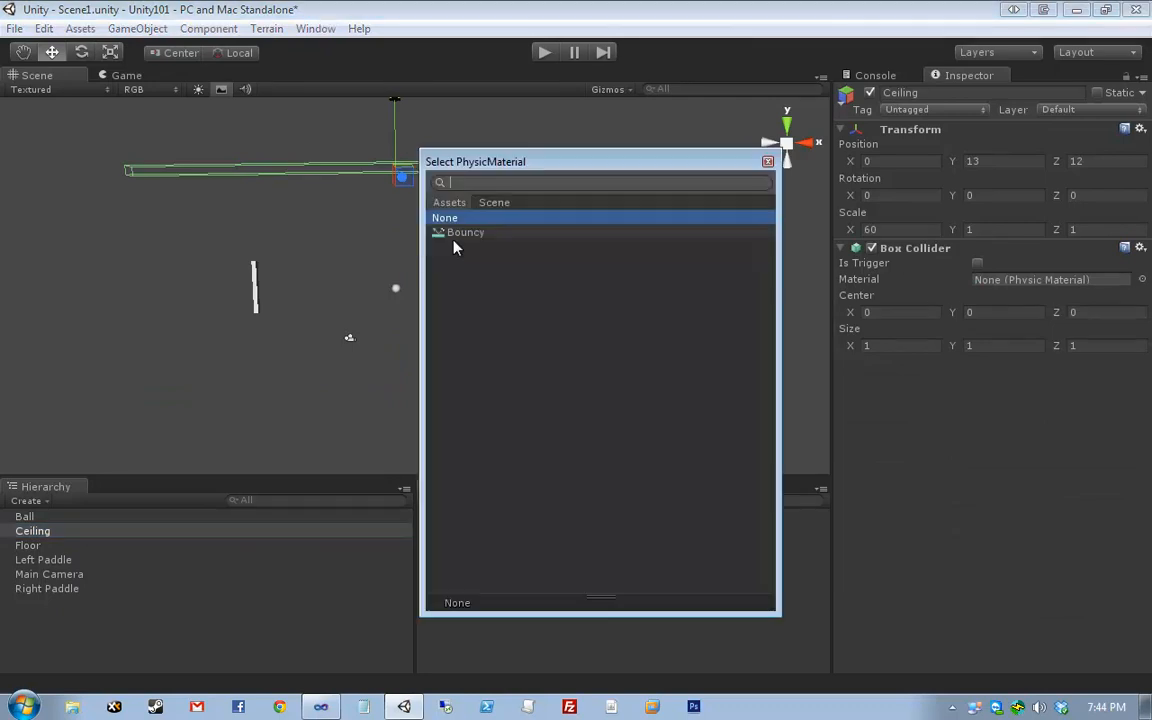
{"action": "double_click", "coordinate": [456, 236]}
{"action": "left_click", "coordinate": [145, 546]}
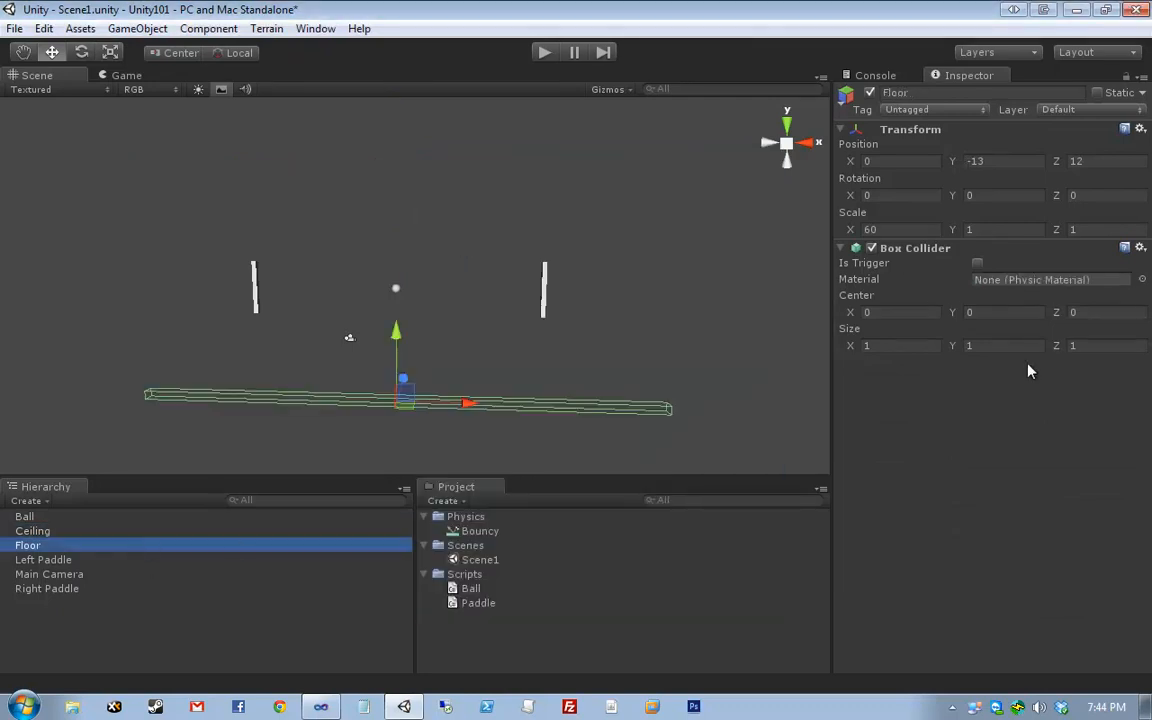
{"action": "left_click", "coordinate": [1142, 280]}
{"action": "double_click", "coordinate": [541, 235]}
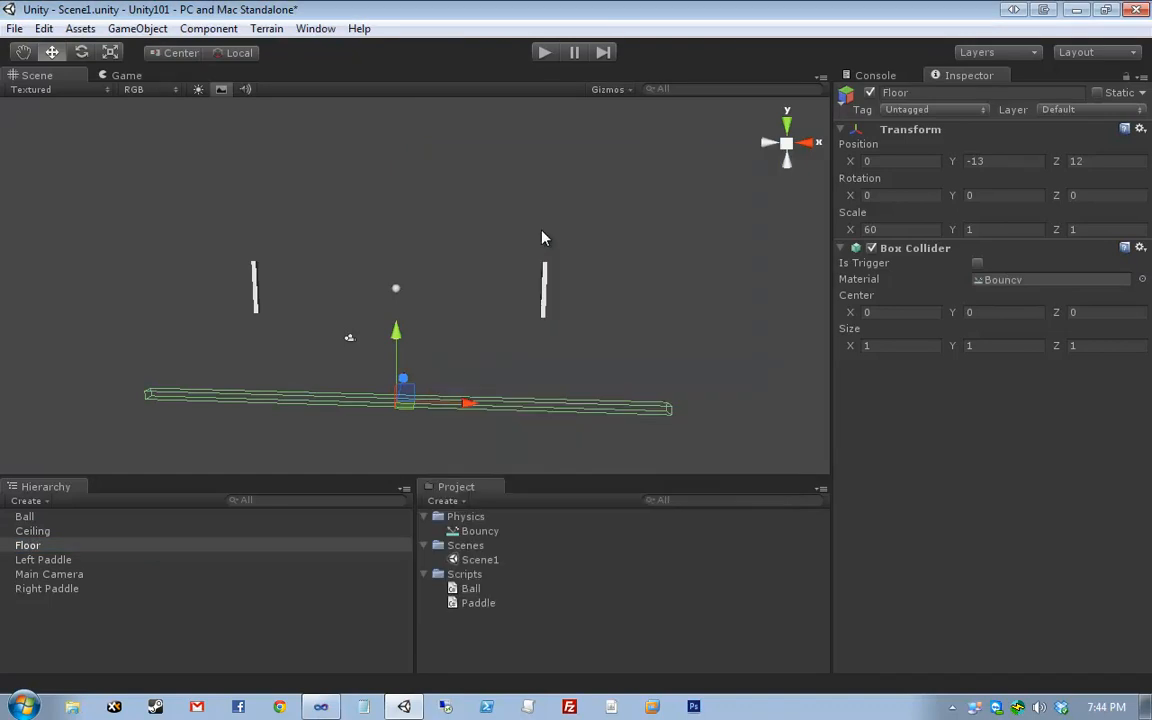
{"action": "left_click", "coordinate": [598, 240]}
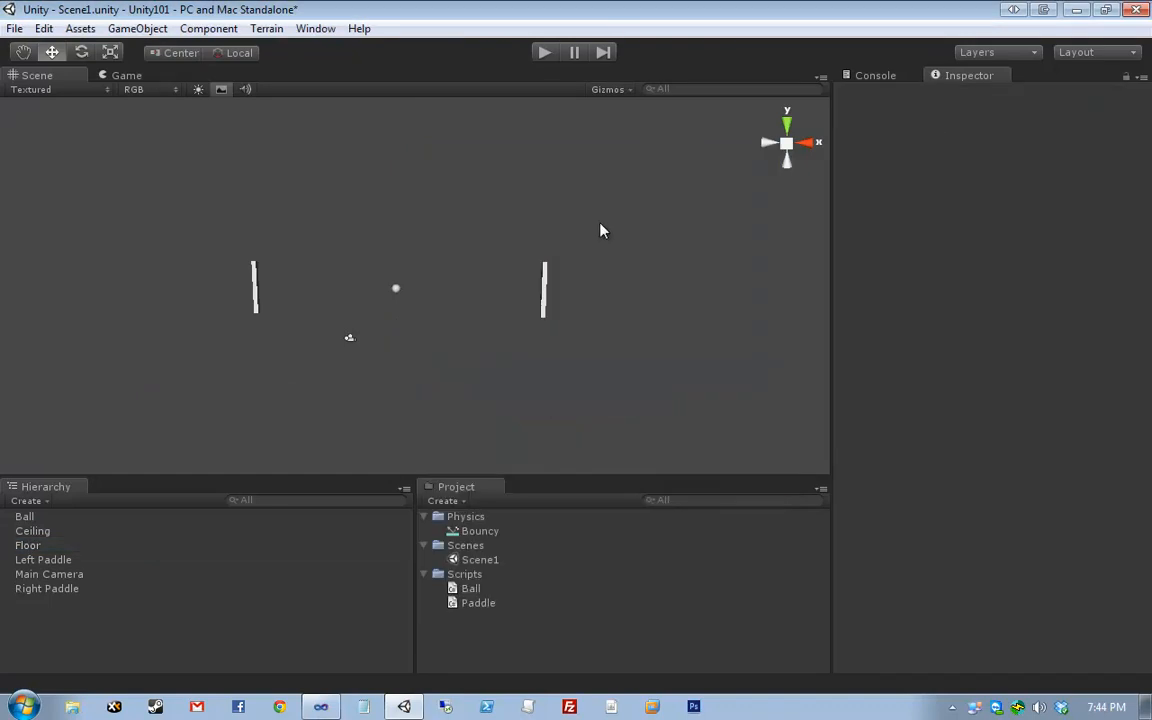
- Enter Play mode and return the ball using W/S for the left paddle and Up/Down for the right
{"action": "left_click", "coordinate": [545, 55]}
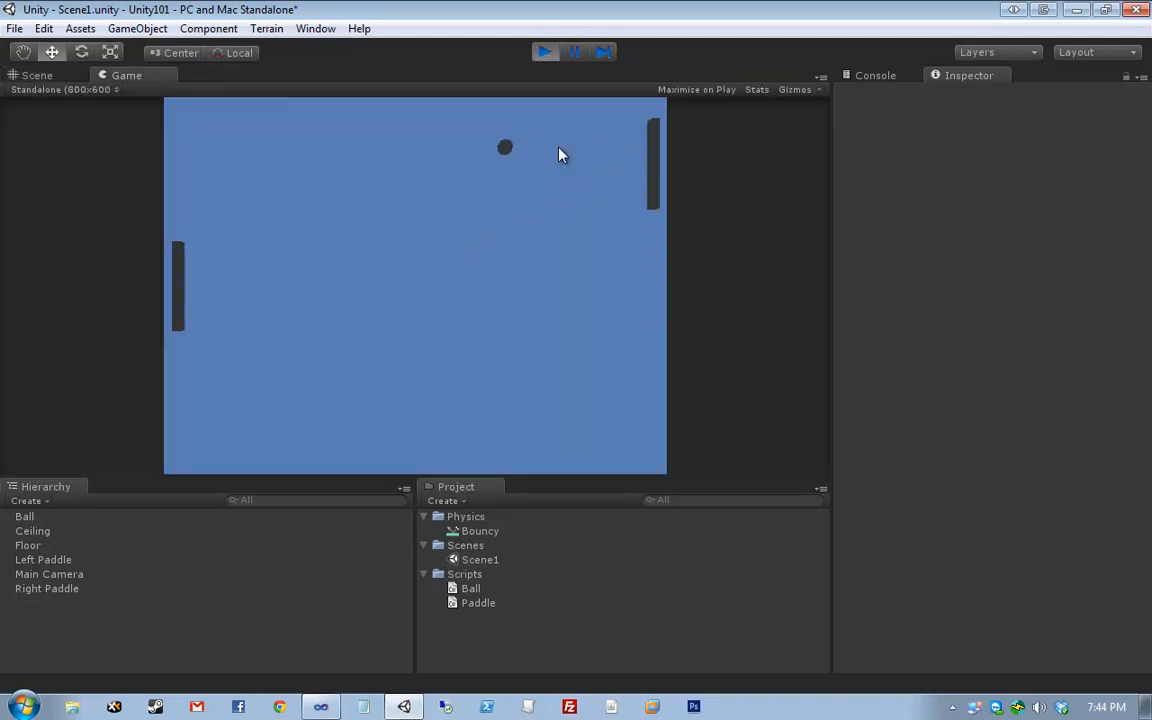
{"action": "key", "text": "s"}
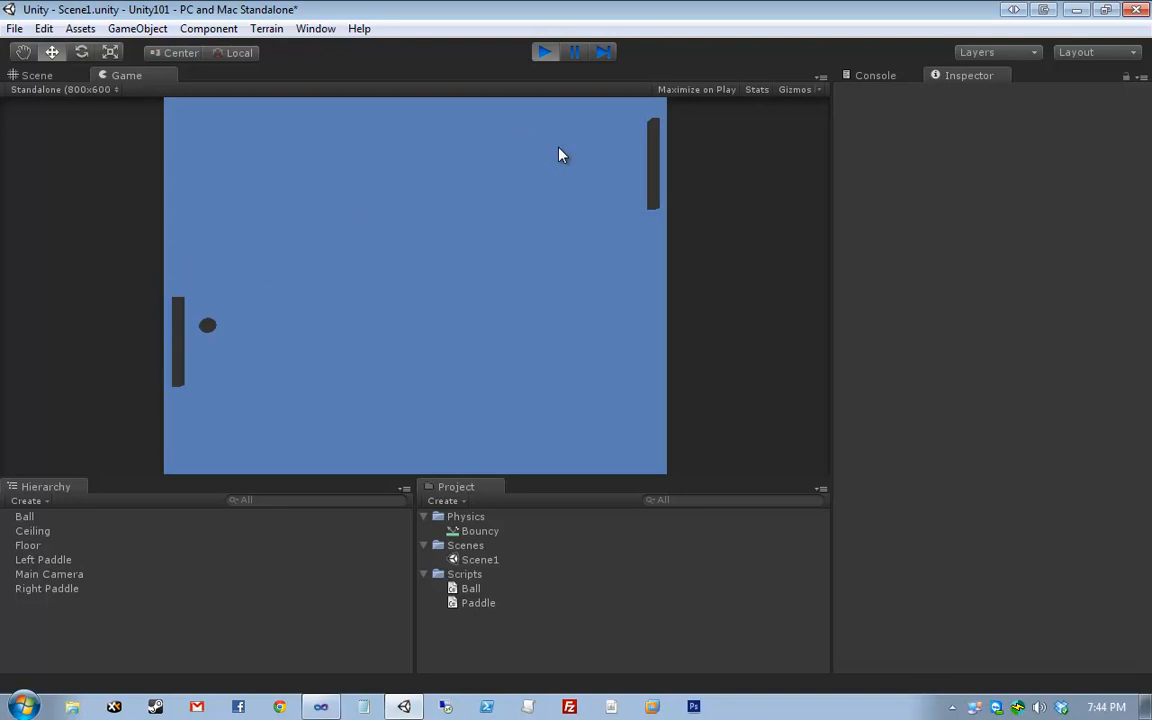
{"action": "key", "text": "Down"}
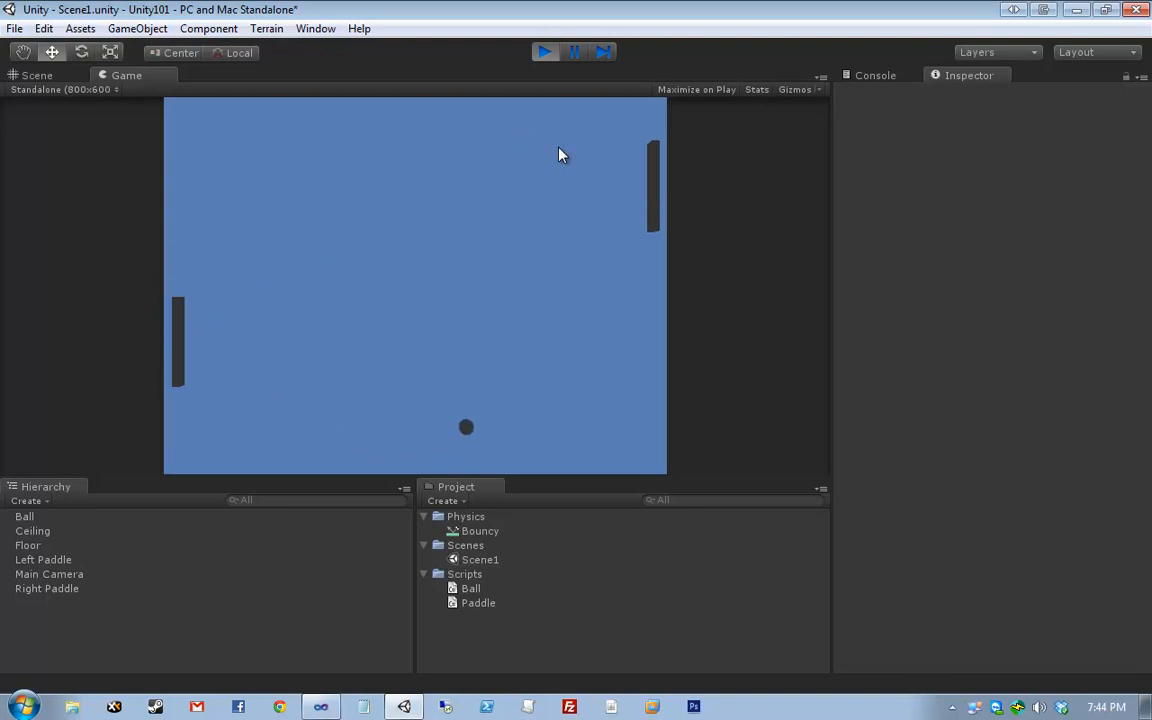
{"action": "key", "text": "Up"}
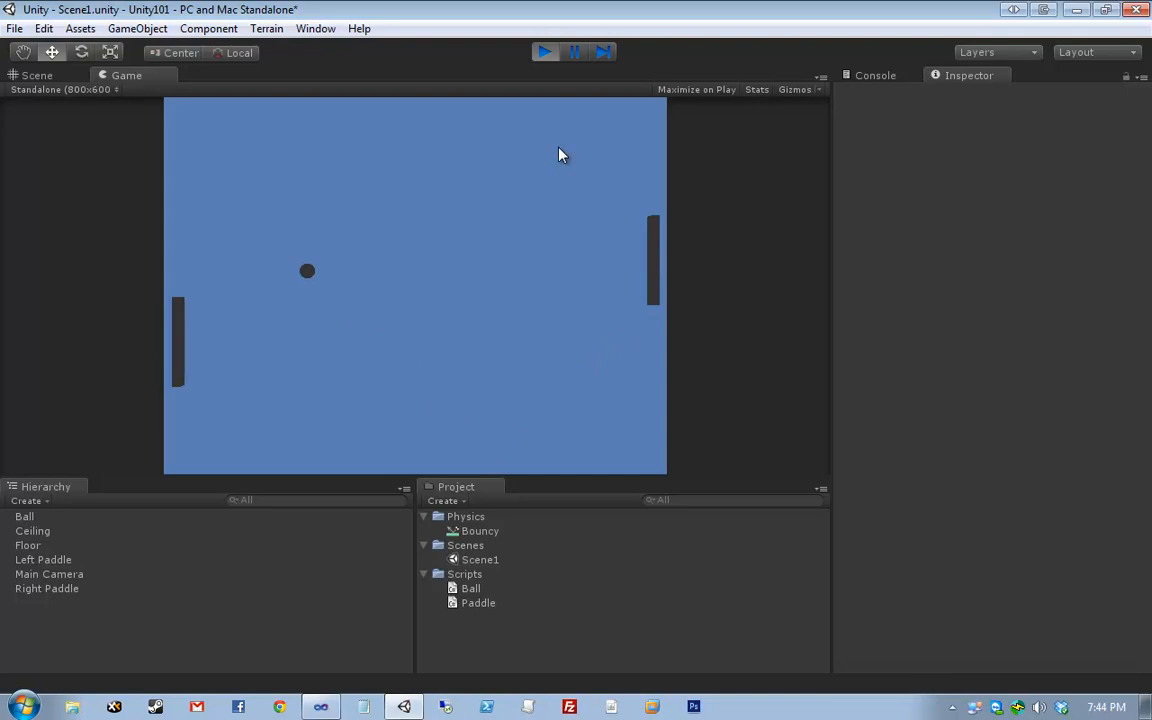
{"action": "key", "text": "w"}
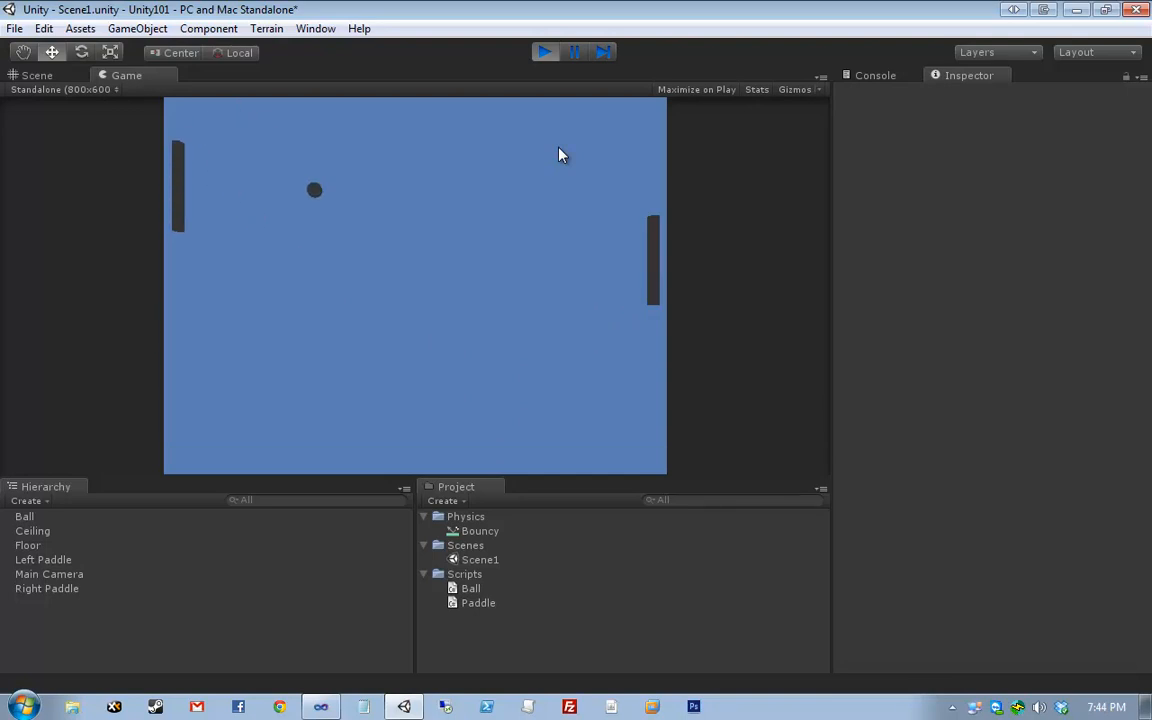
{"action": "key", "text": "Down"}
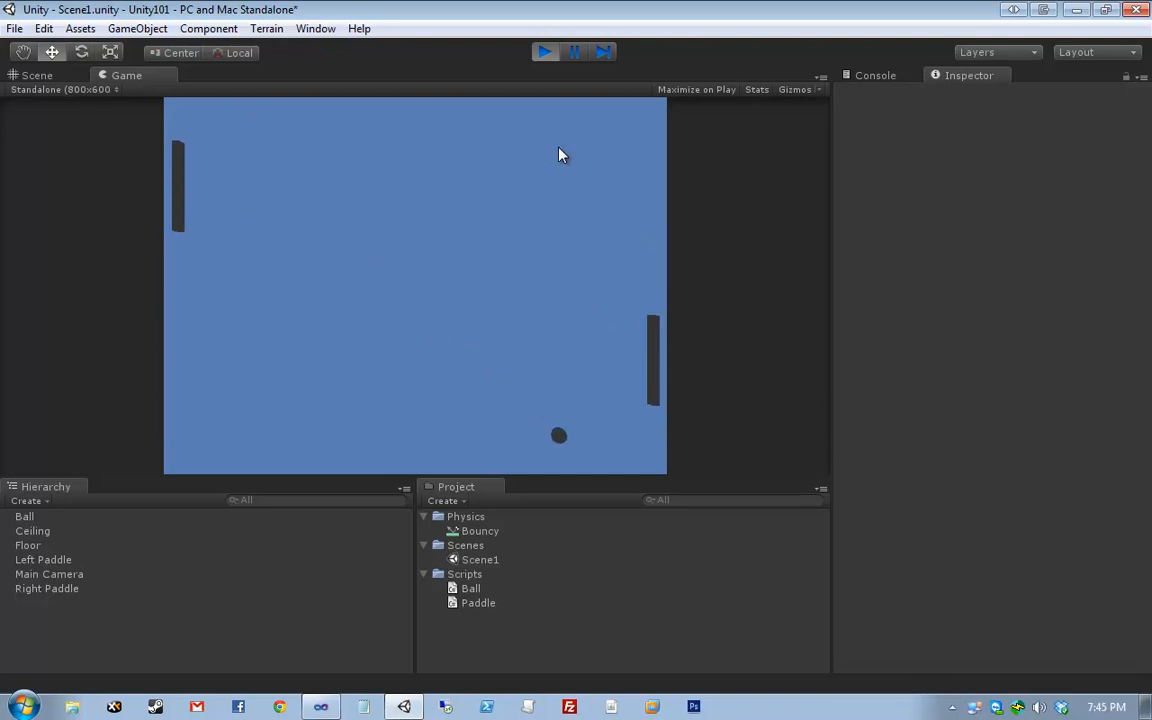
{"action": "key", "text": "Up"}
{"action": "key", "text": "w"}
{"action": "key", "text": "s"}
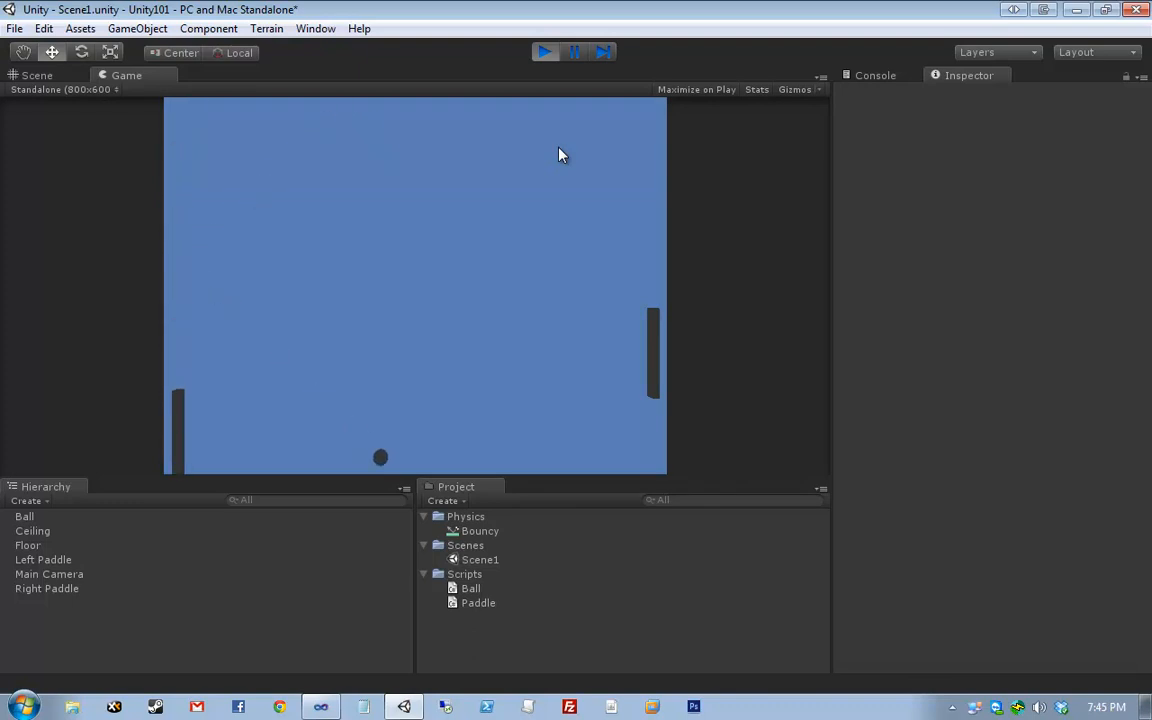
{"action": "key", "text": "Up"}
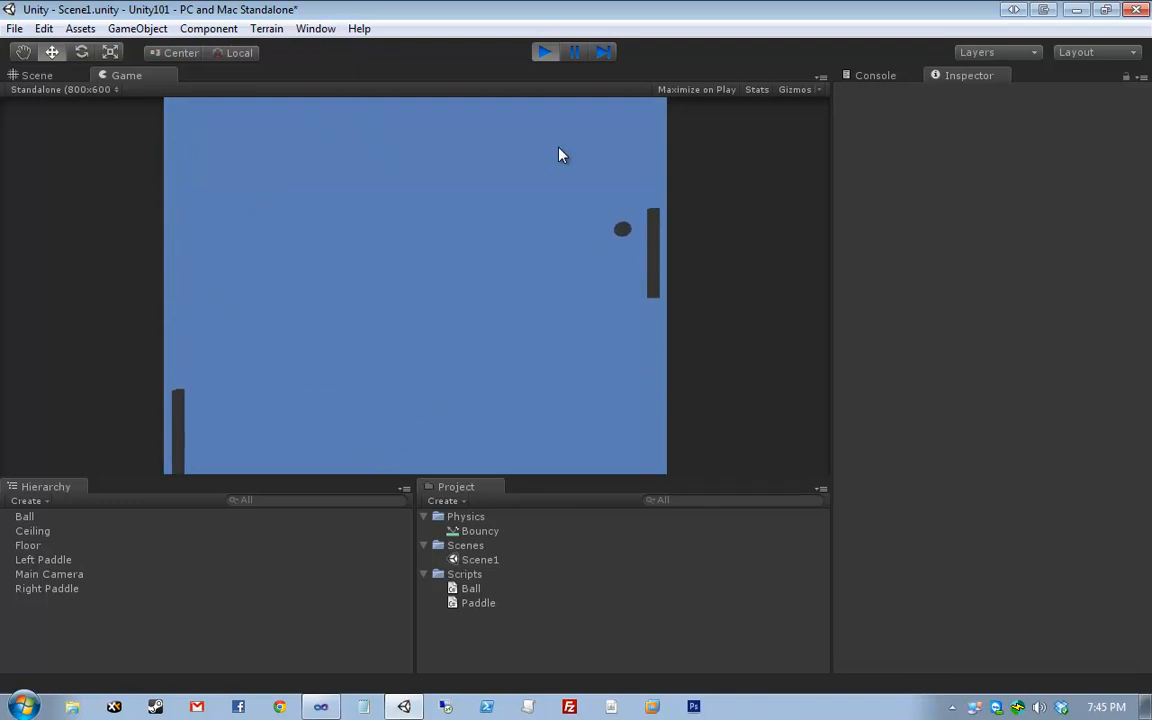
{"action": "key", "text": "Up"}
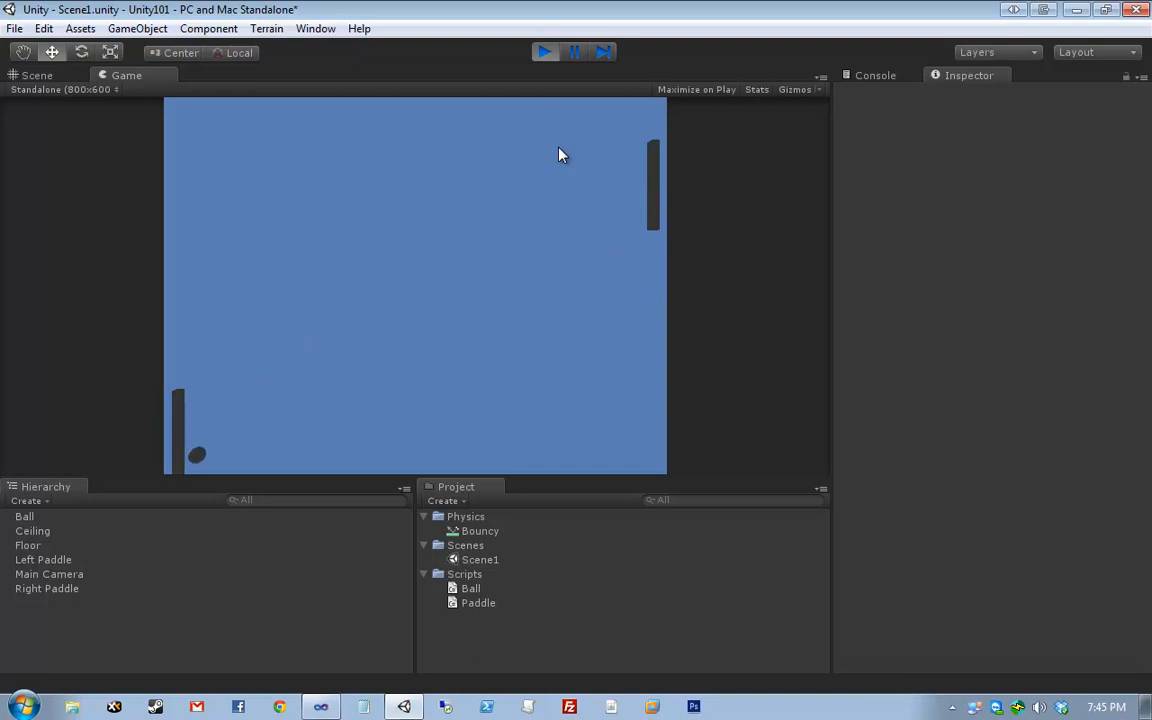
{"action": "key", "text": "Up"}
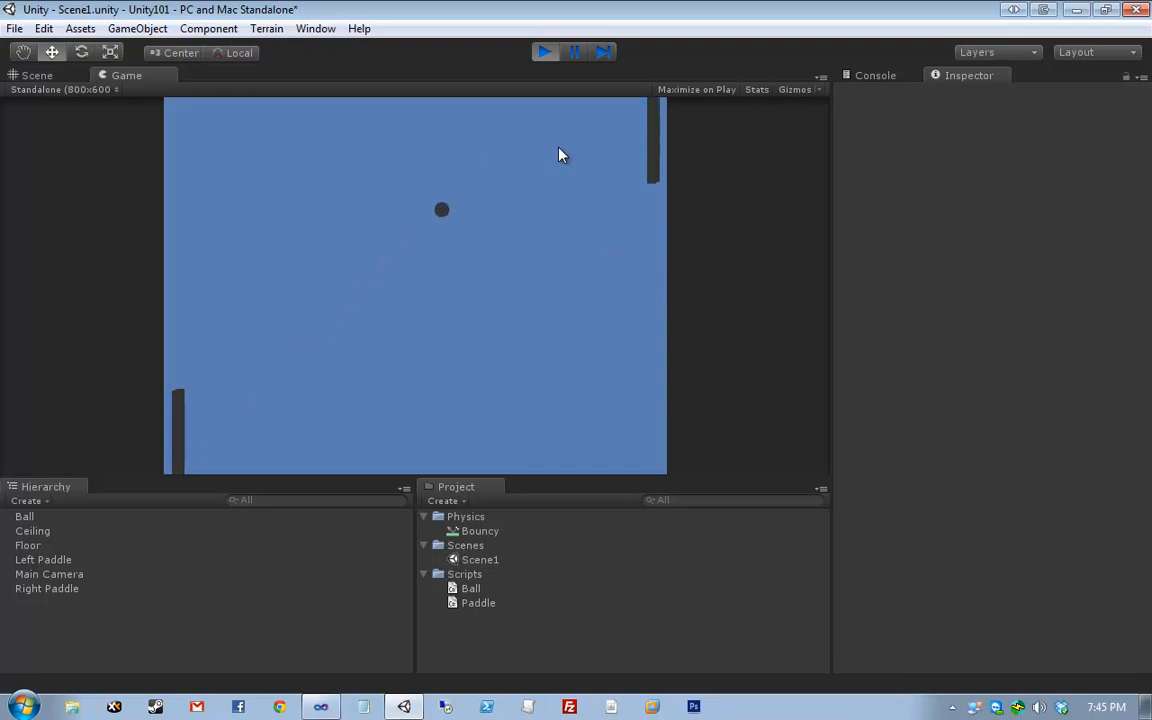
{"action": "key", "text": "Down"}
{"action": "key", "text": "Down"}
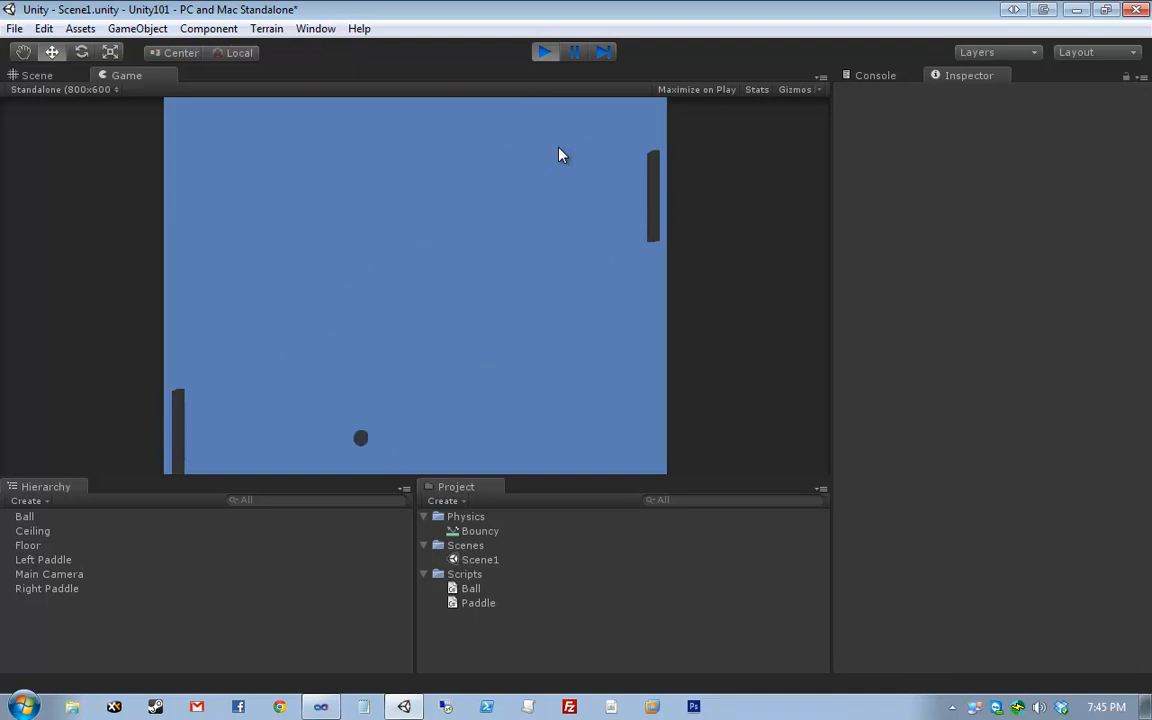
{"action": "key", "text": "w"}
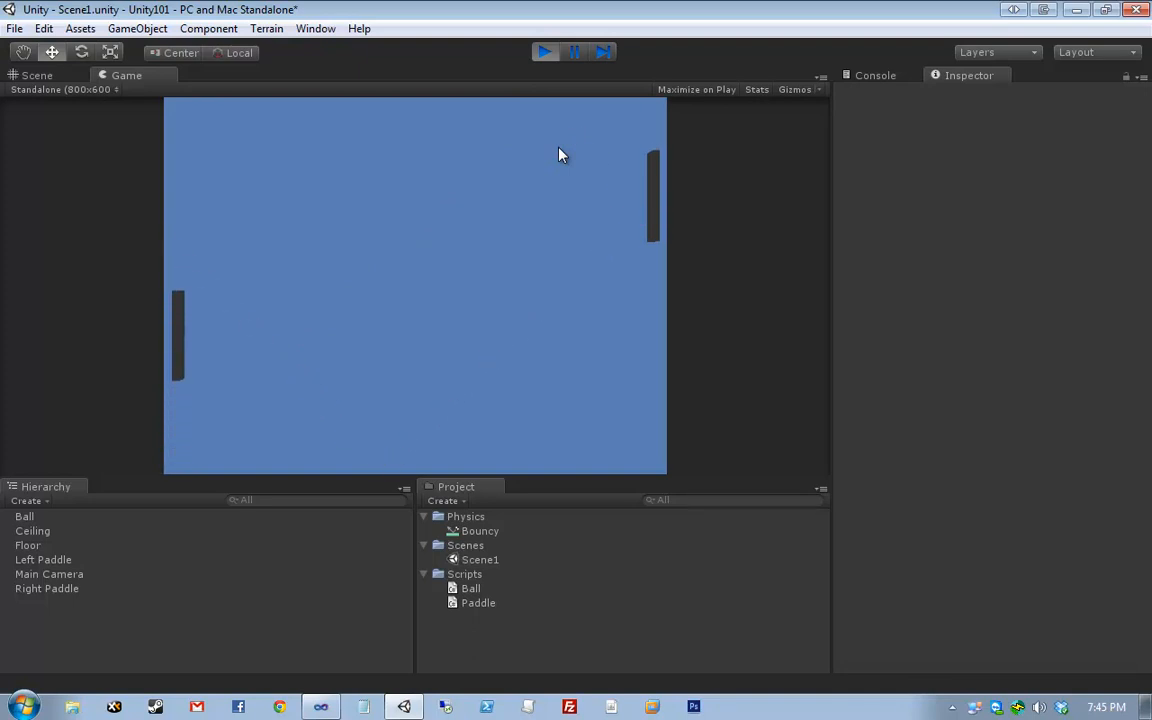
{"action": "key", "text": "Up"}
{"action": "left_click", "coordinate": [50, 77]}
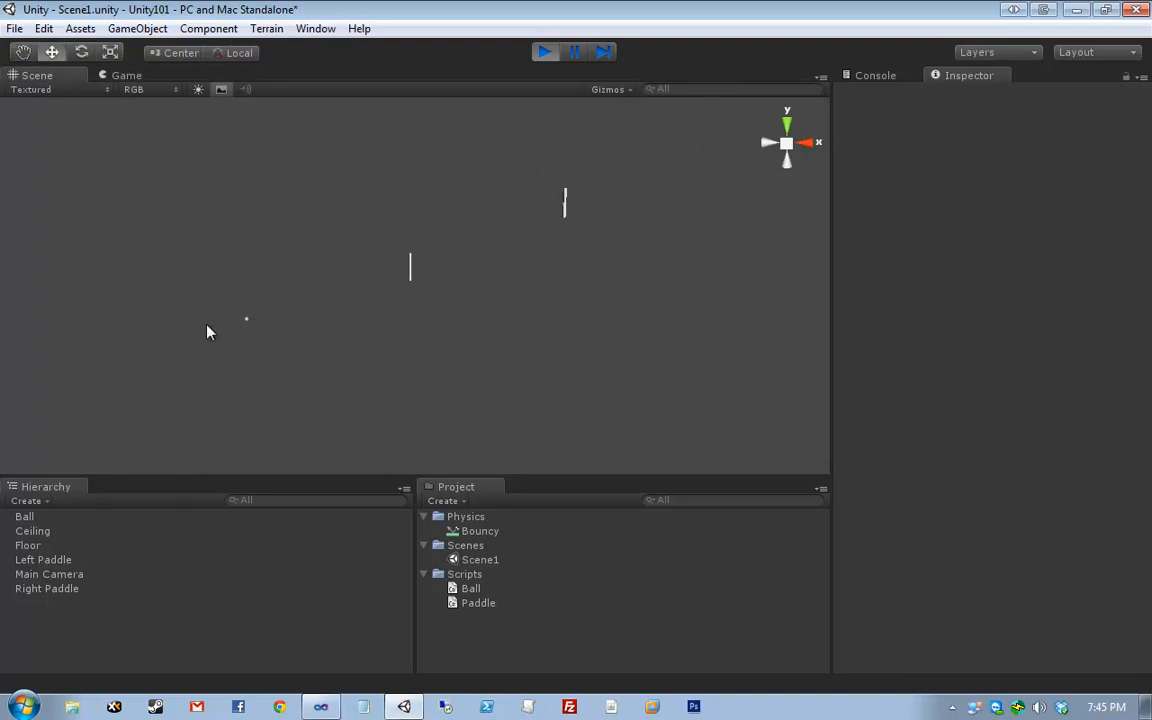
- Stop Play mode and zoom and pan the Scene view to frame the paddles and ball
{"action": "left_click_drag", "start_coordinate": [185, 347], "coordinate": [321, 226]}
{"action": "middle_click_drag", "start_coordinate": [255, 398], "coordinate": [165, 385]}
{"action": "left_click", "coordinate": [543, 53]}
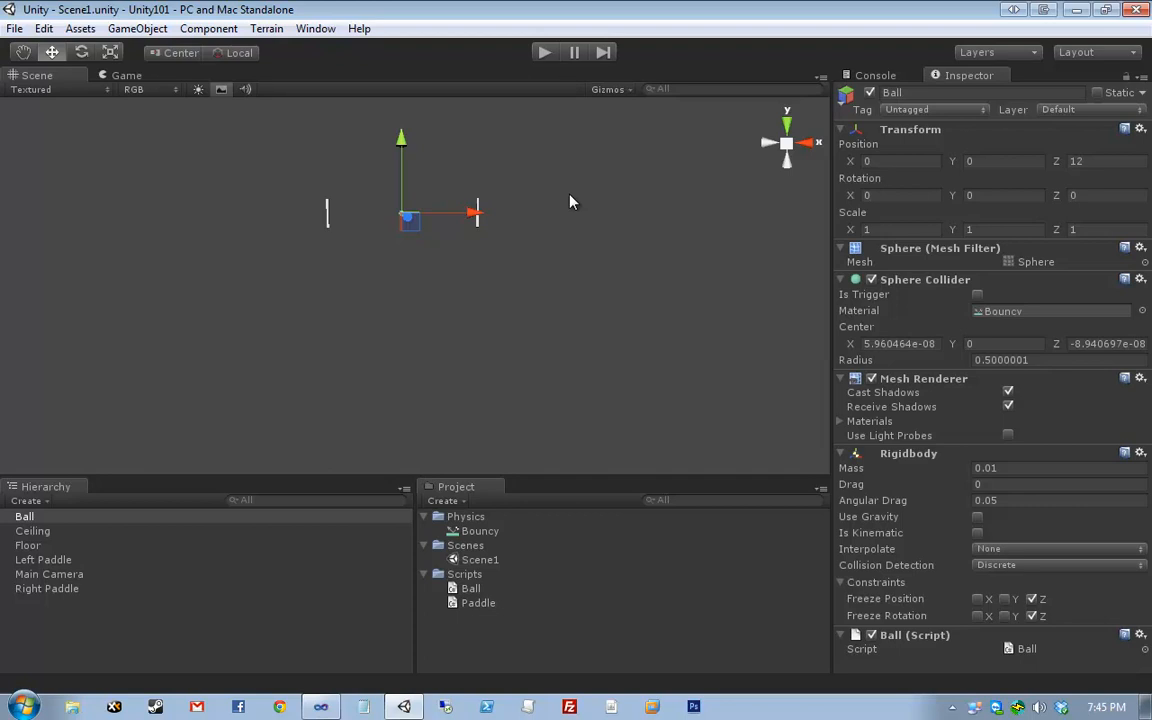
{"action": "scroll", "coordinate": [464, 220], "scroll_direction": "up", "scroll_amount": 3}
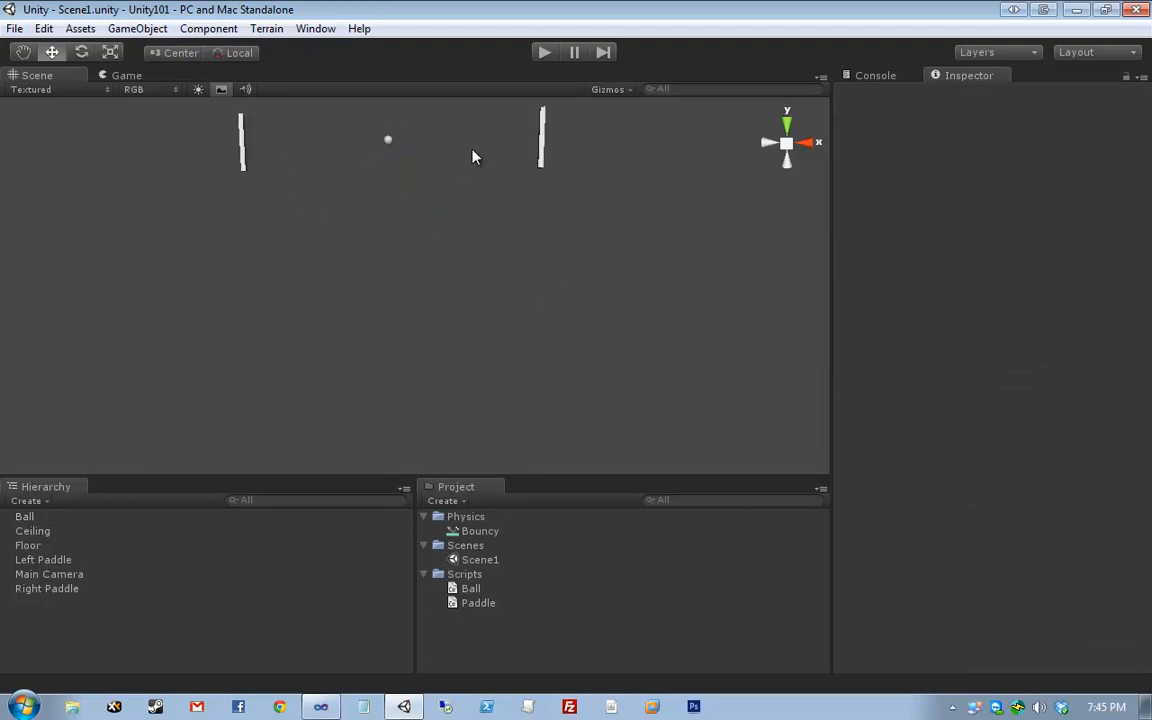
{"action": "middle_click_drag", "start_coordinate": [473, 154], "coordinate": [427, 285]}
{"action": "scroll", "coordinate": [429, 298], "scroll_direction": "up", "scroll_amount": 3}
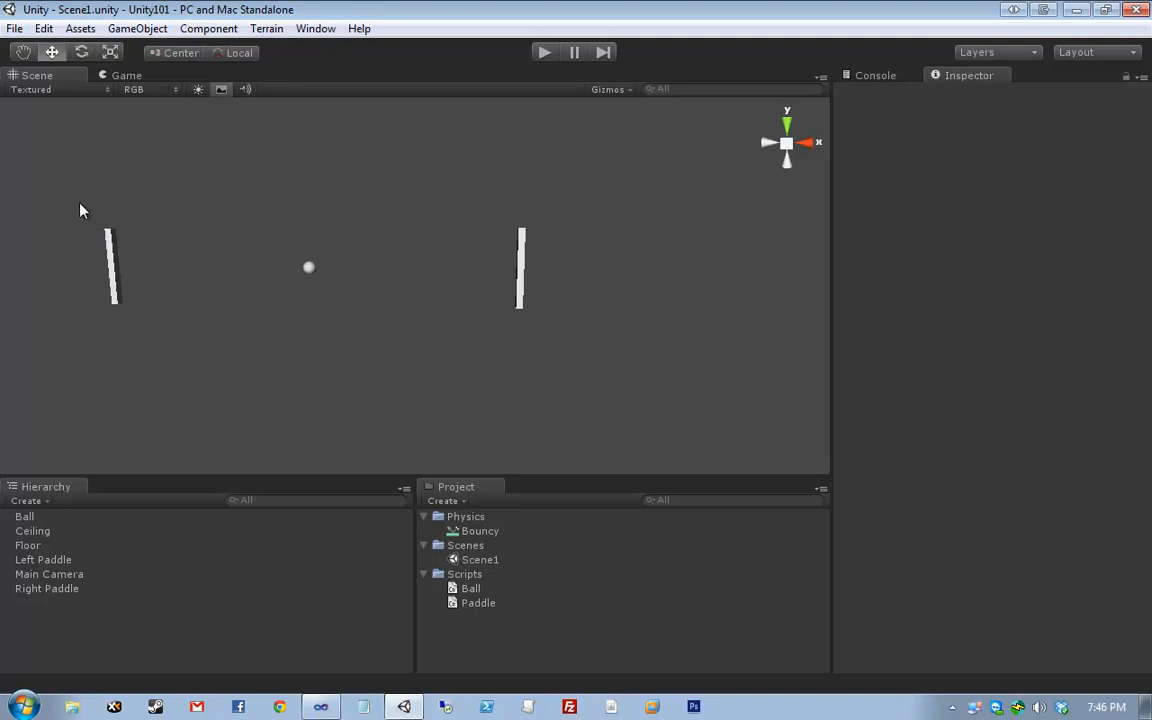
{"action": "left_click_drag", "start_coordinate": [80, 206], "coordinate": [41, 167]}
{"action": "left_click", "coordinate": [702, 423]}
{"action": "left_click", "coordinate": [141, 197]}
- Switch to Visual Studio and highlight lines 4–14 of Ball.cs covering Start and Reset
{"action": "key", "text": "alt+Tab"}
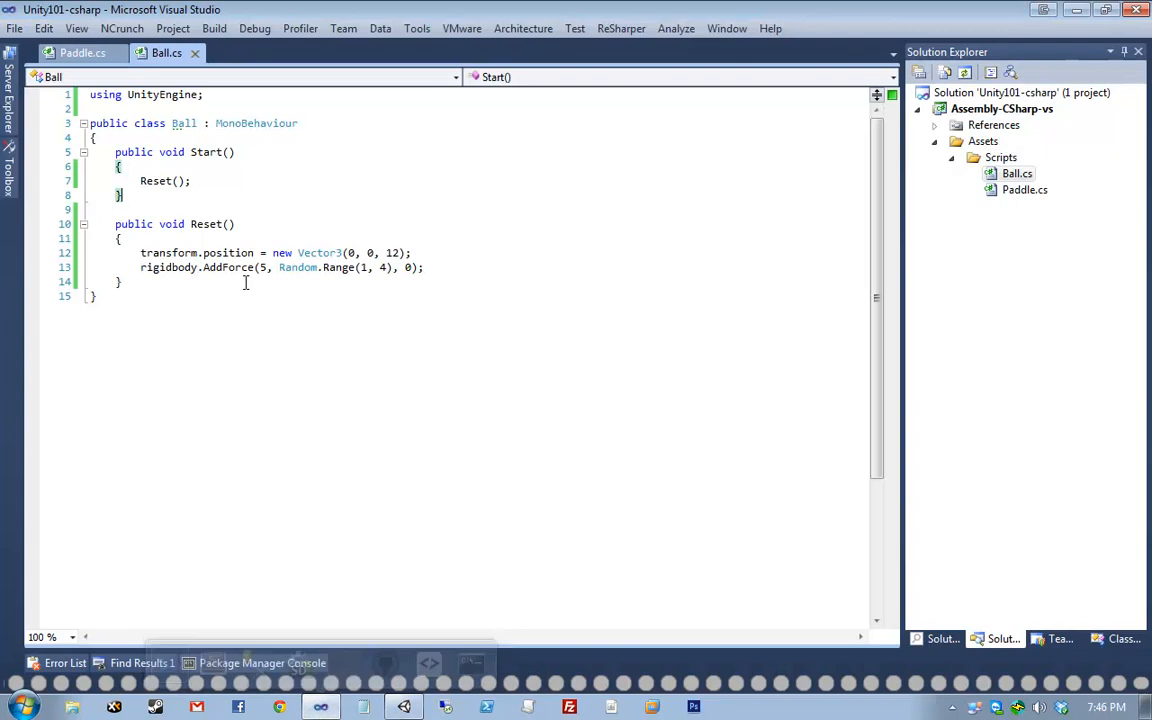
{"action": "left_click_drag", "start_coordinate": [246, 283], "coordinate": [84, 141]}
{"action": "left_click", "coordinate": [458, 249]}
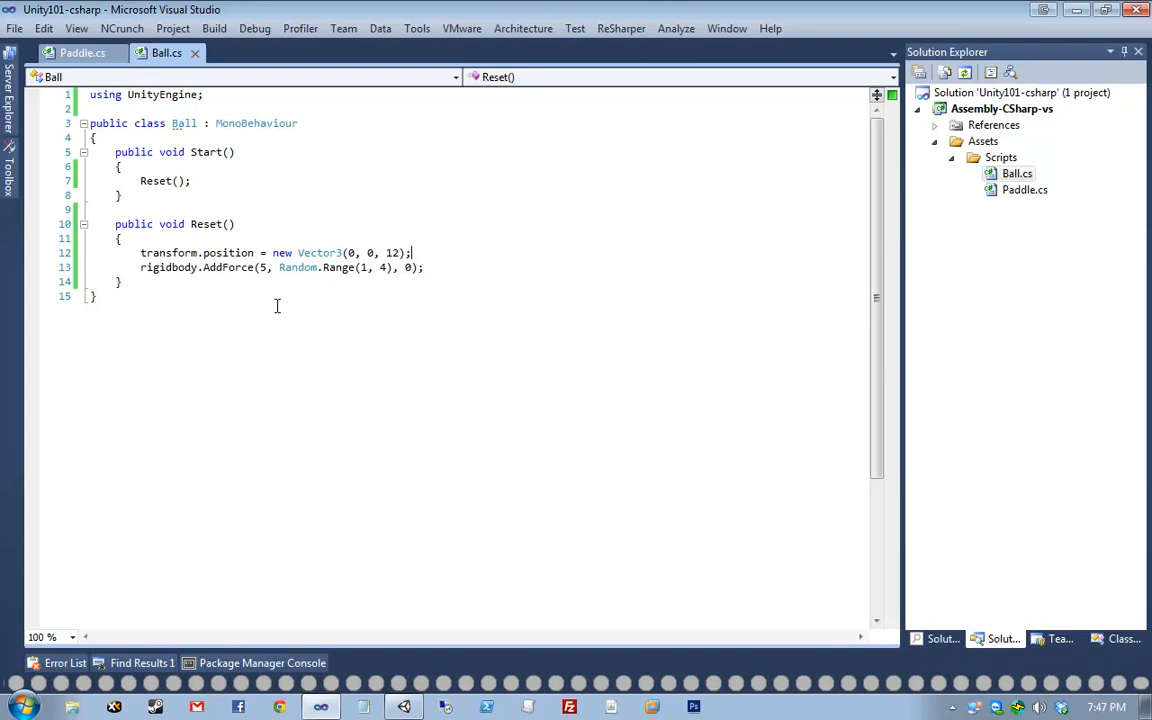
- Finish reviewing Ball.cs's Reset method and switch back to the Unity Pong scene
{"action": "left_click", "coordinate": [578, 439]}
{"action": "key", "text": "alt+Tab"}
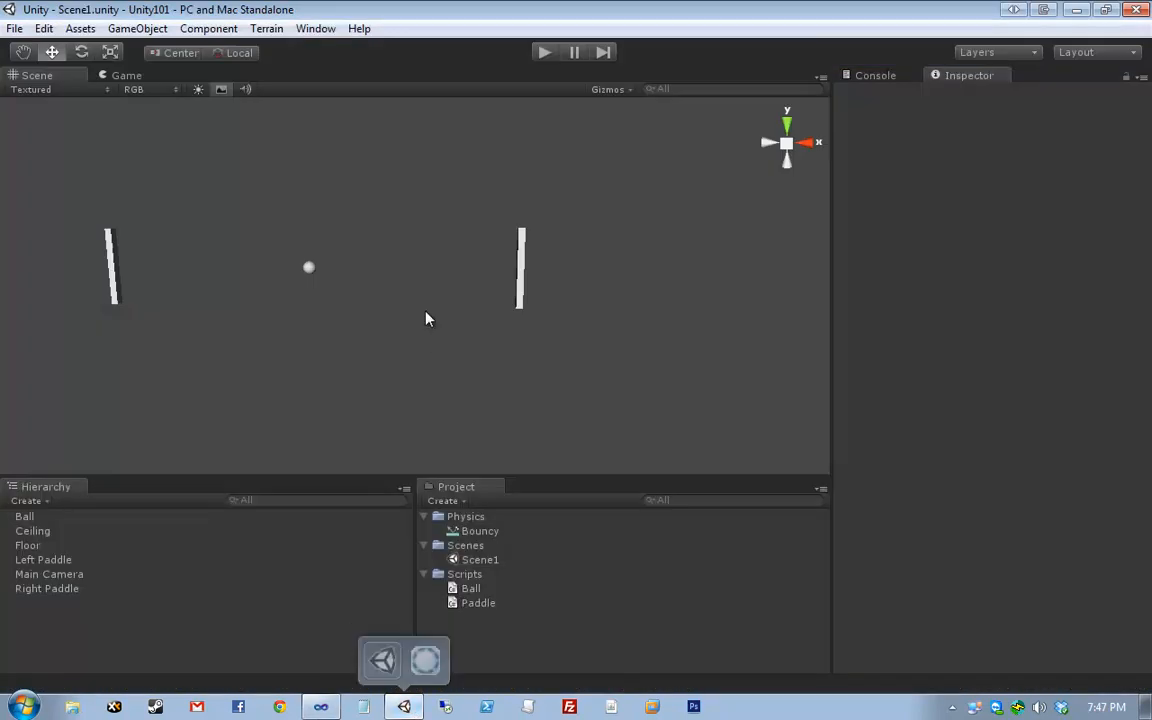
{"action": "left_click", "coordinate": [522, 234]}
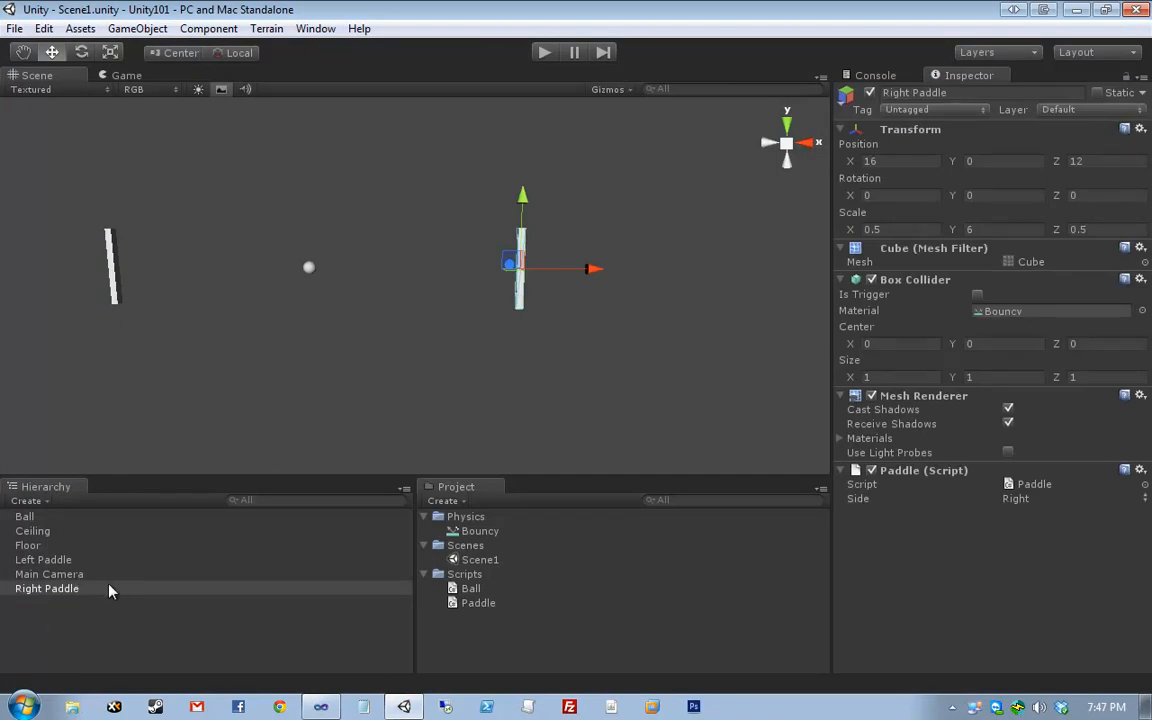
{"action": "left_click", "coordinate": [118, 558]}
{"action": "left_click", "coordinate": [127, 541]}
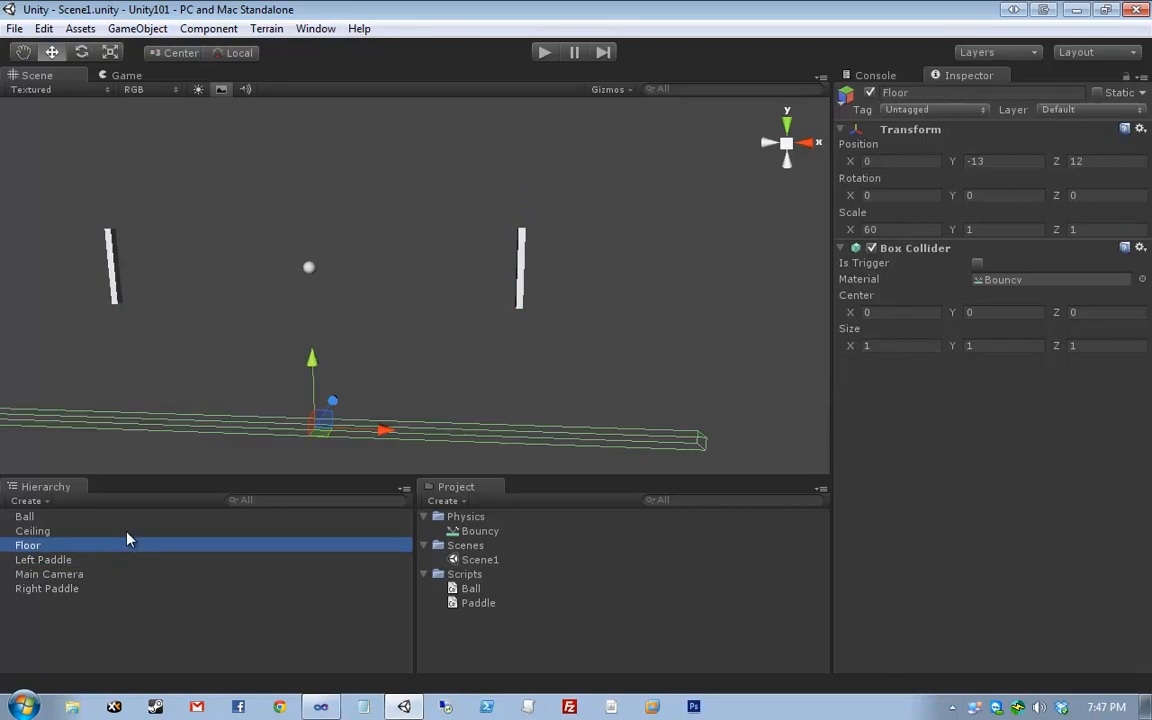
{"action": "left_click", "coordinate": [128, 529]}
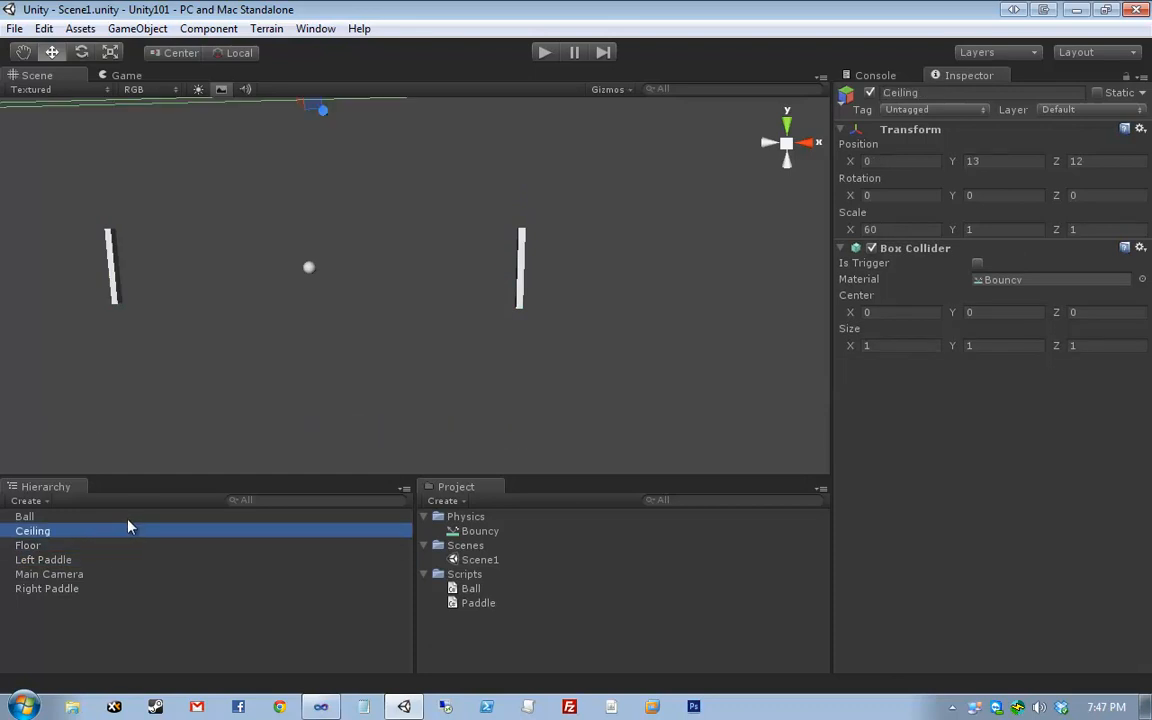
{"action": "left_click", "coordinate": [492, 532]}
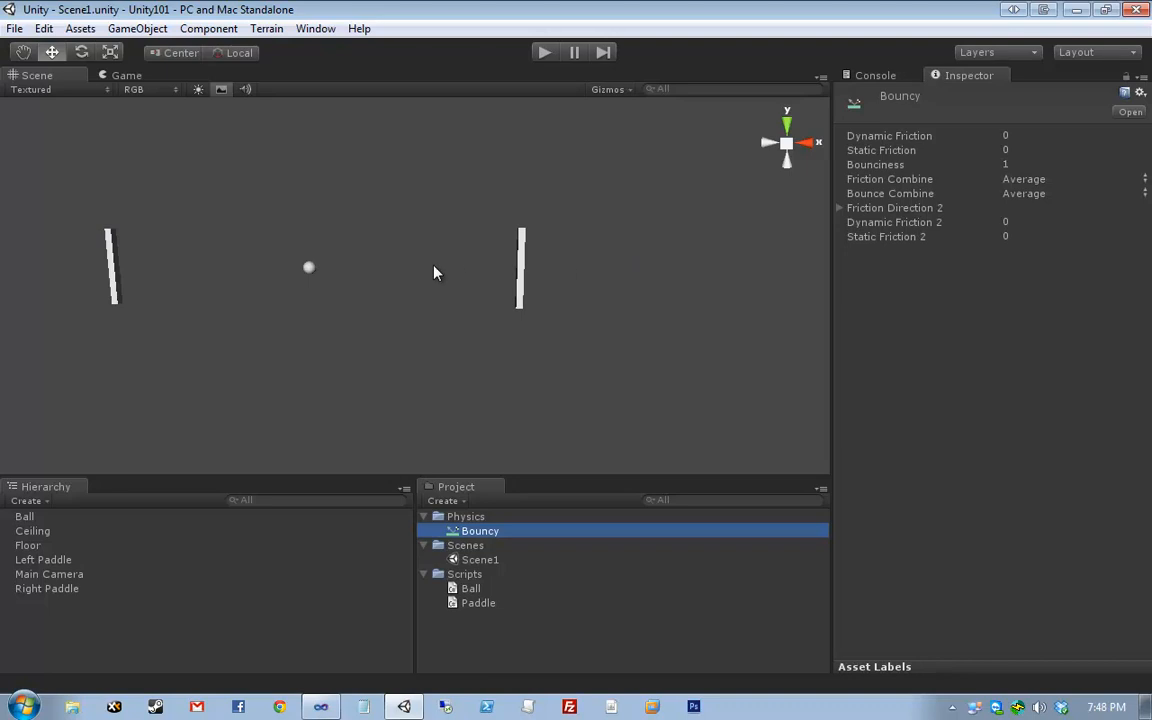
{"action": "middle_click_drag", "start_coordinate": [434, 272], "coordinate": [516, 284]}
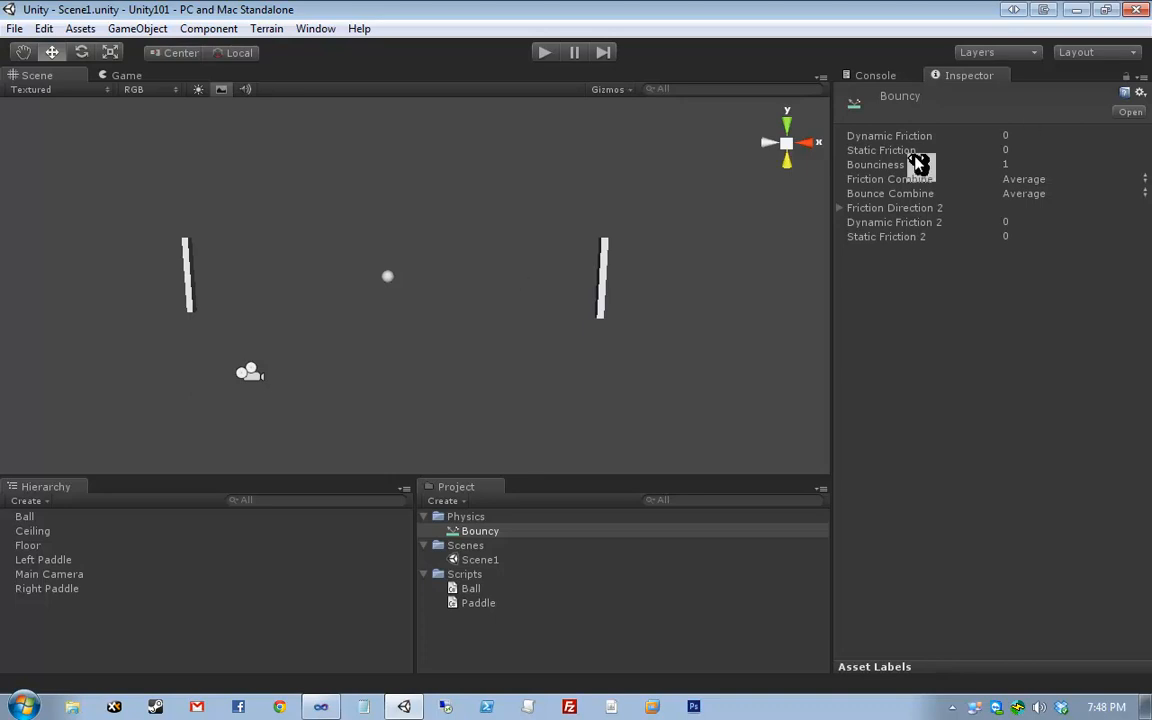
{"action": "left_click", "coordinate": [1008, 165]}
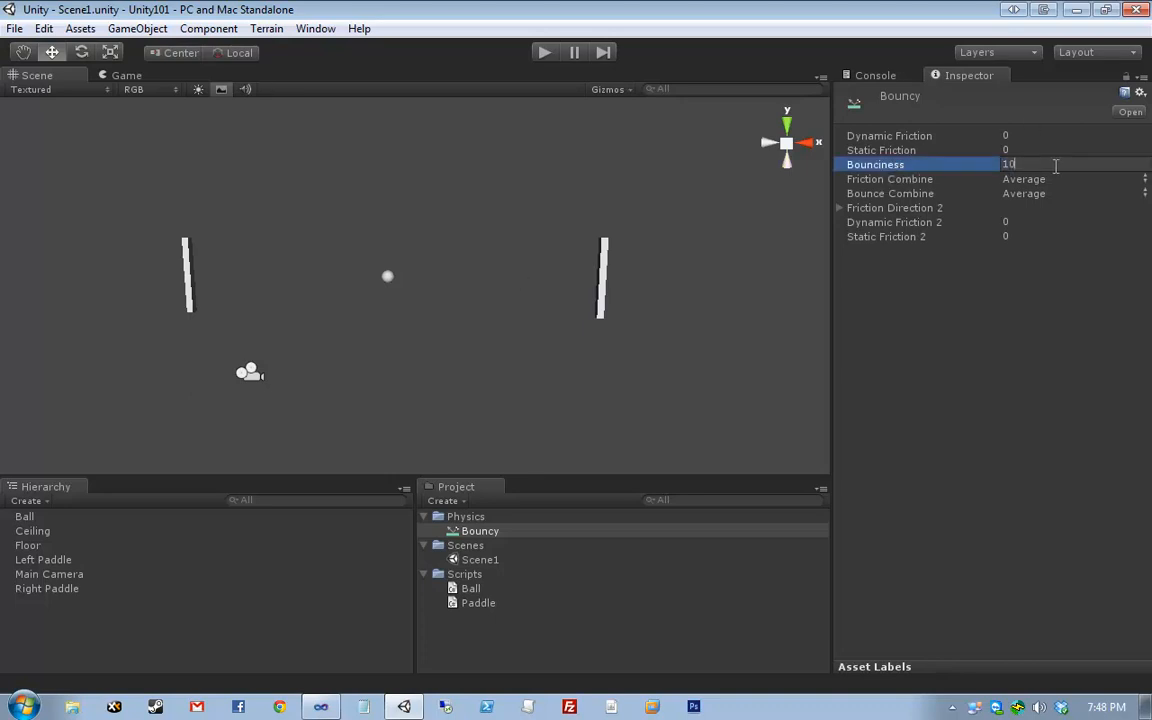
{"action": "key", "text": "Return"}
{"action": "left_click", "coordinate": [1056, 166]}
{"action": "type", "text": "0"}
{"action": "key", "text": "BackSpace"}
{"action": "key", "text": "Return"}
{"action": "left_click", "coordinate": [452, 248]}
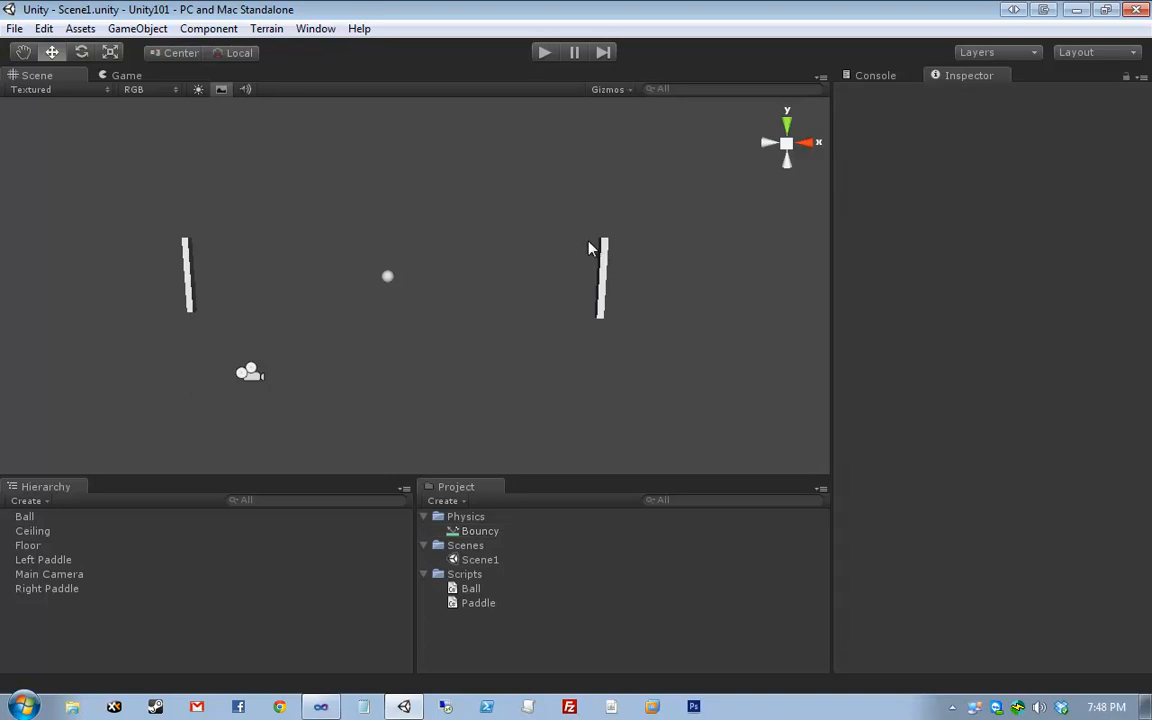
{"action": "left_click_drag", "start_coordinate": [139, 201], "coordinate": [768, 464]}
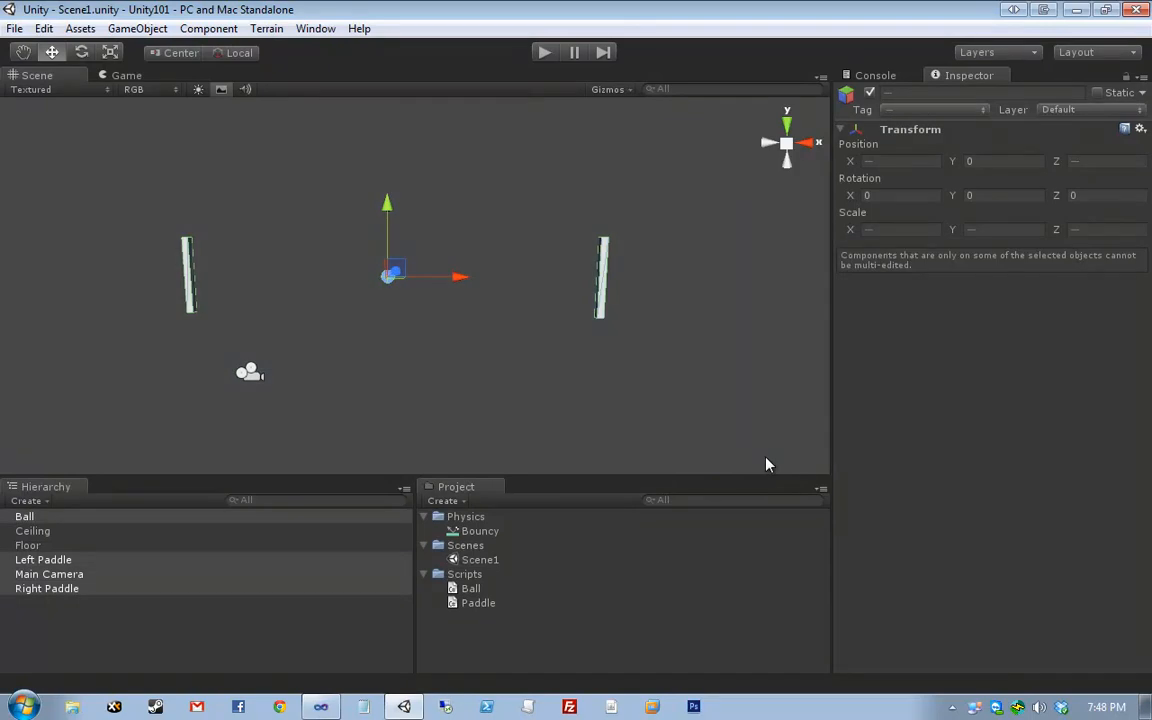
{"action": "left_click", "coordinate": [766, 458]}
{"action": "mouse_move", "coordinate": [354, 222]}
{"action": "middle_mouse_down"}
{"action": "mouse_move", "coordinate": [467, 261]}
{"action": "mouse_move", "coordinate": [349, 215]}
{"action": "middle_mouse_up"}
{"action": "scroll", "coordinate": [349, 215], "scroll_direction": "down", "scroll_amount": 3}
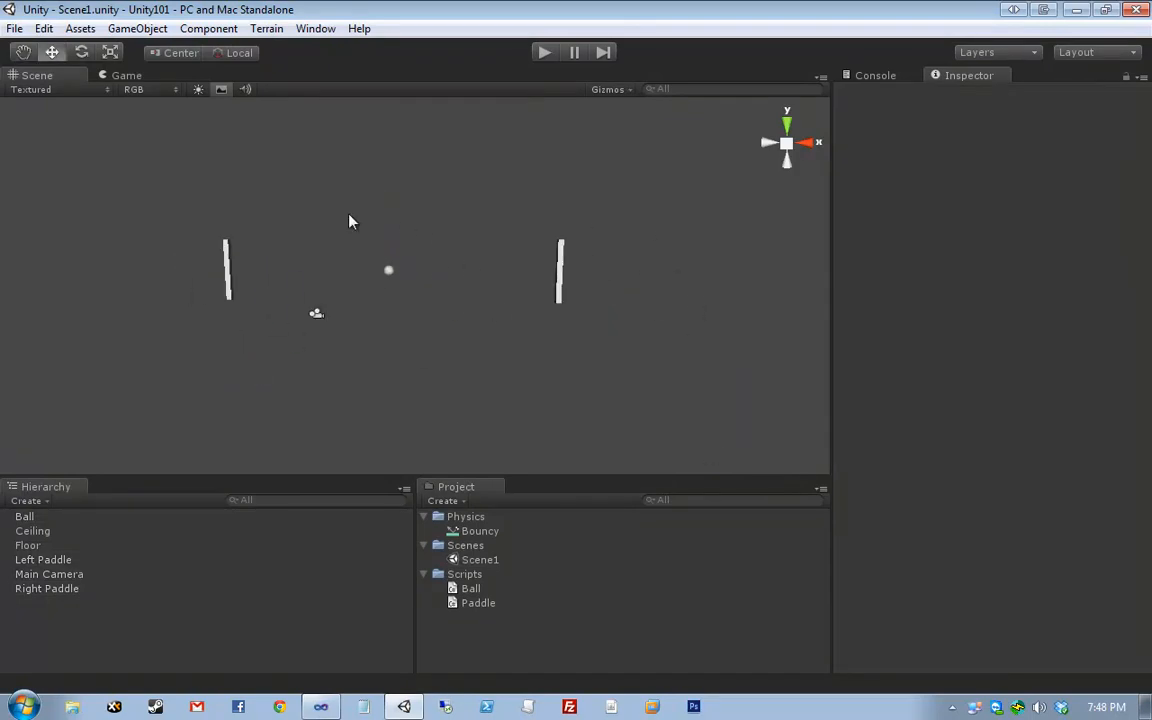
{"action": "left_click_drag", "start_coordinate": [349, 220], "coordinate": [373, 229], "text": "alt"}
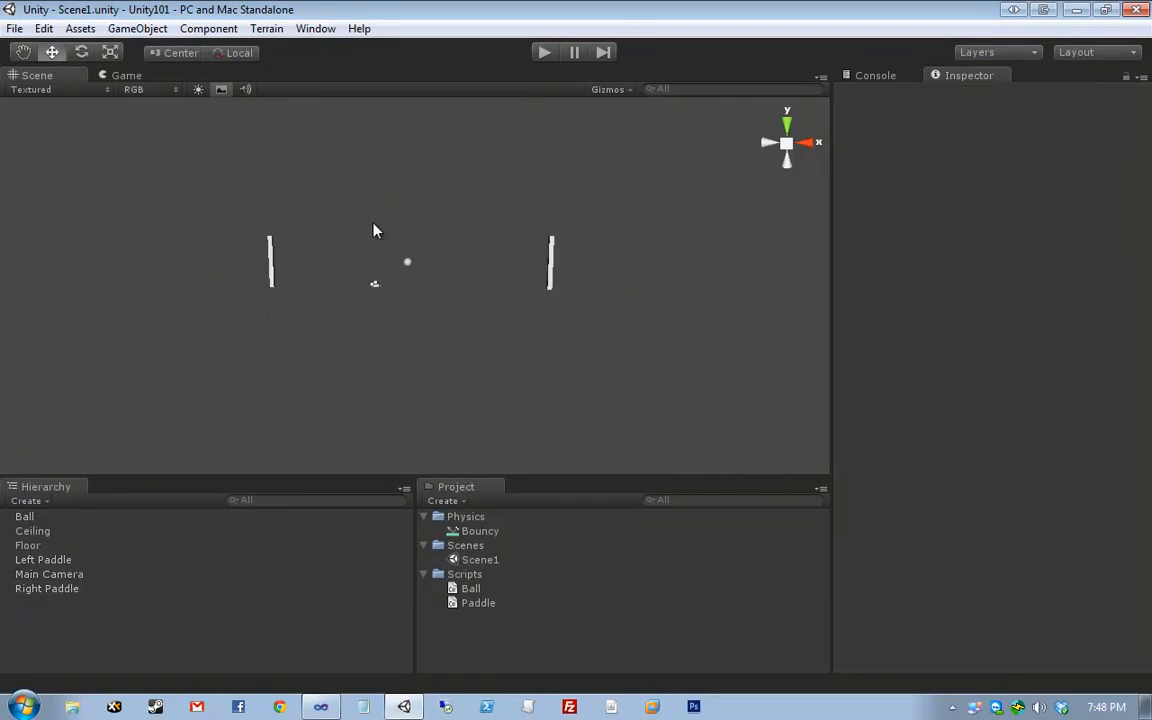
{"action": "middle_click_drag", "start_coordinate": [378, 231], "coordinate": [406, 265]}
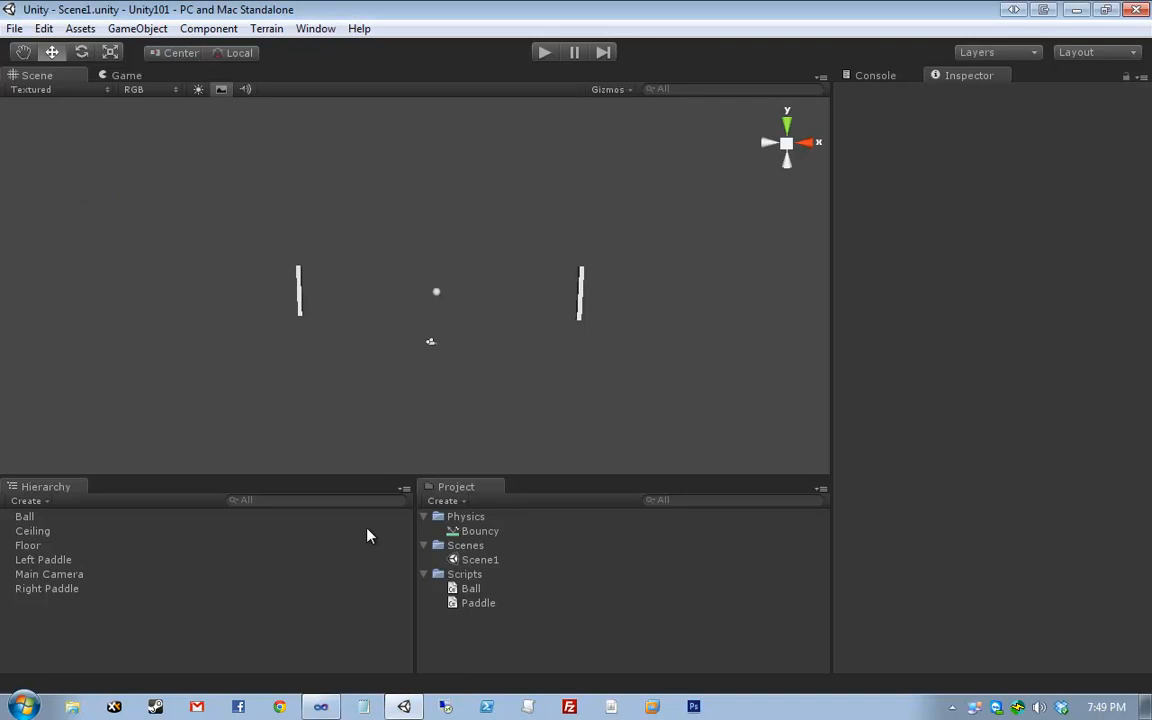
{"action": "left_click", "coordinate": [27, 500]}
{"action": "left_click", "coordinate": [183, 160]}
- Create an empty GameObject and name it LeftWall
{"action": "left_click", "coordinate": [137, 28]}
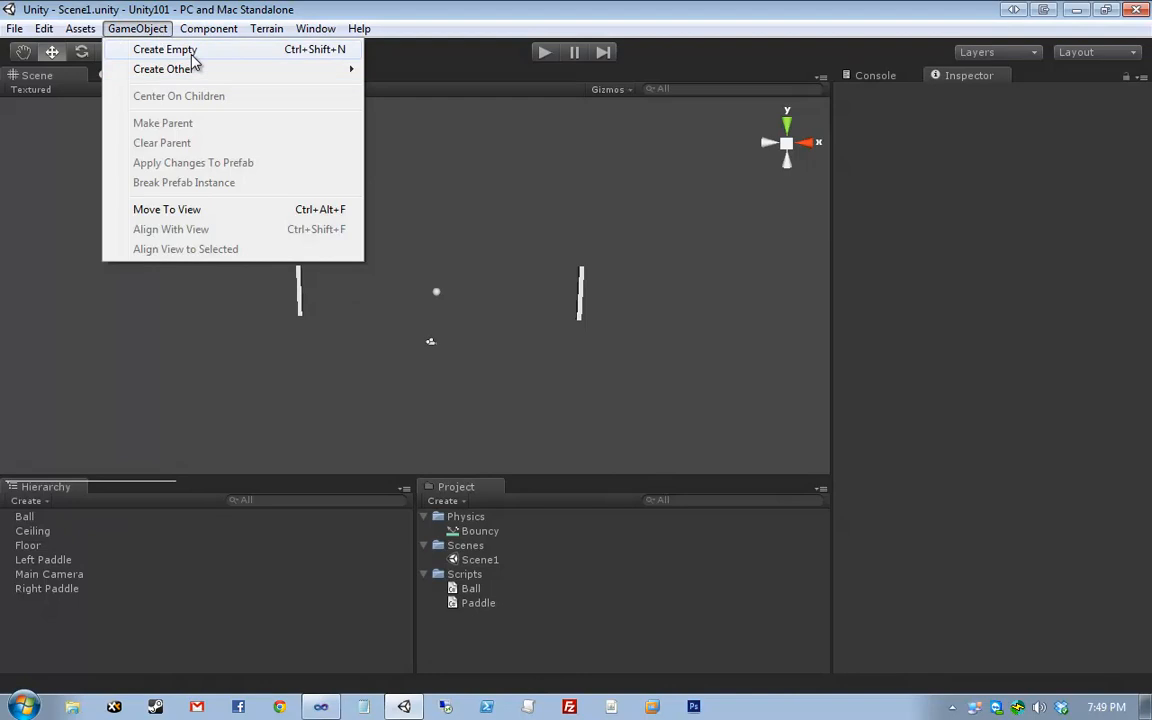
{"action": "left_click", "coordinate": [180, 49]}
{"action": "left_click", "coordinate": [55, 565]}
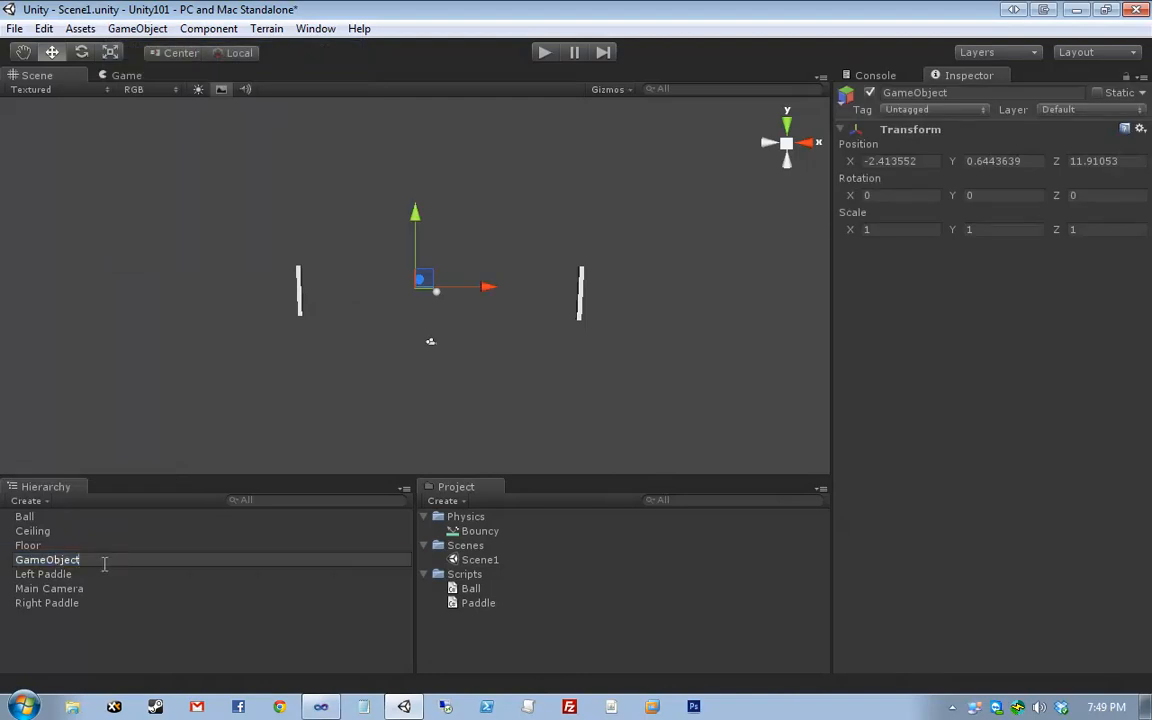
{"action": "type", "text": "LeftWall"}
{"action": "key", "text": "Return"}
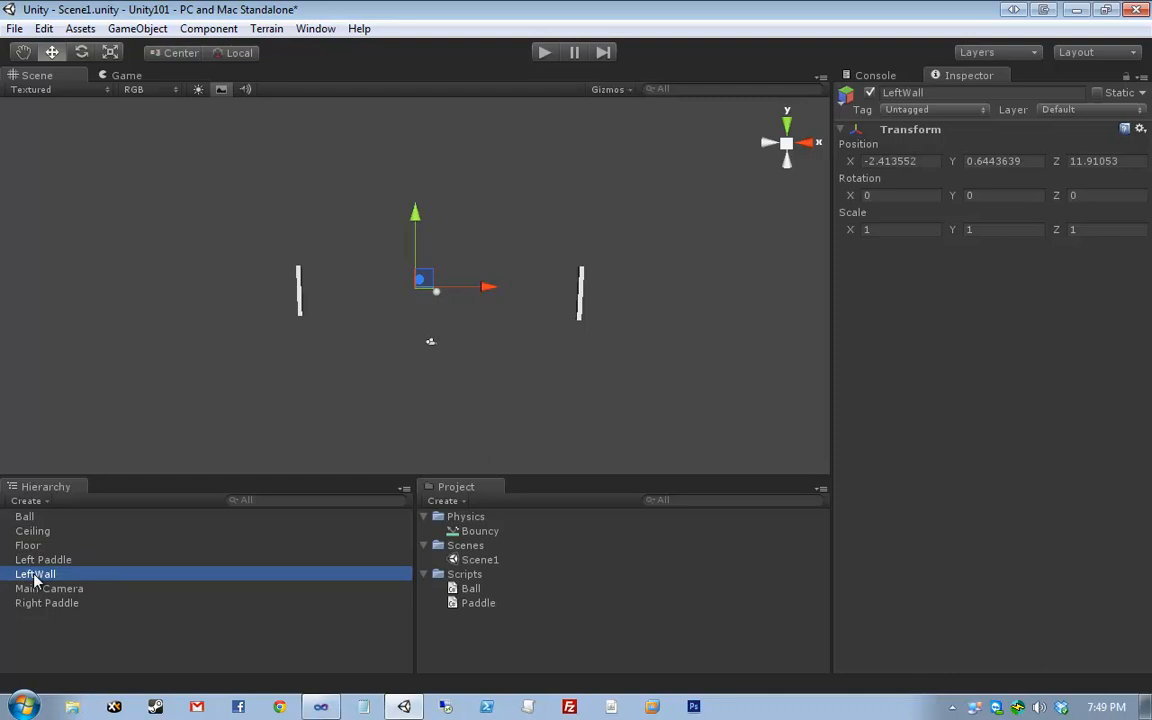
- Set LeftWall's position to (-18, 0, 12) and its Y scale to 30
{"action": "left_click", "coordinate": [275, 585]}
{"action": "left_click", "coordinate": [280, 574]}
{"action": "left_click", "coordinate": [912, 161]}
{"action": "left_click", "coordinate": [912, 161]}
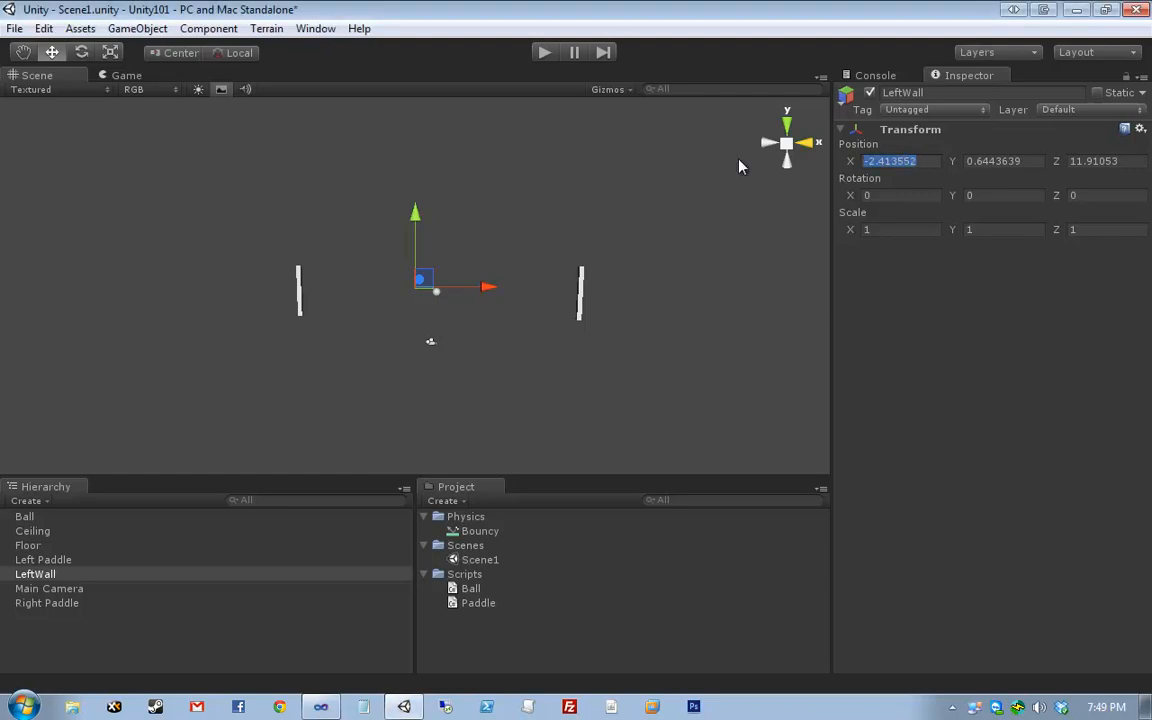
{"action": "type", "text": "-18"}
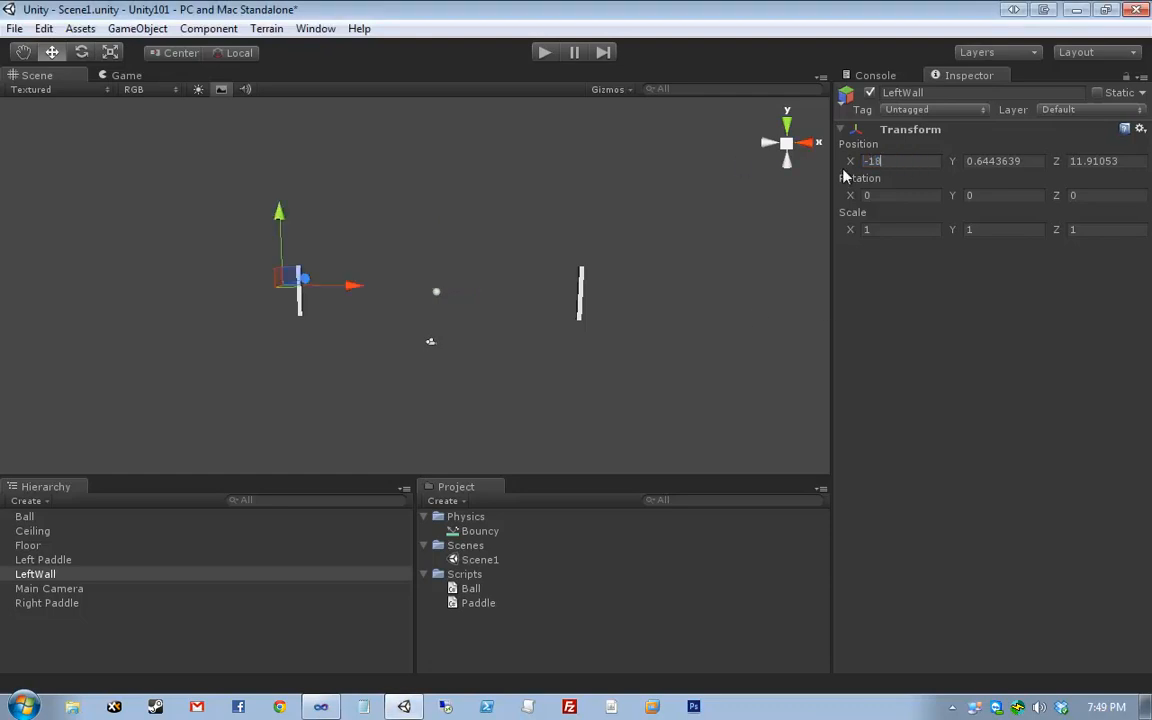
{"action": "key", "text": "Tab"}
{"action": "type", "text": "0"}
{"action": "key", "text": "Tab"}
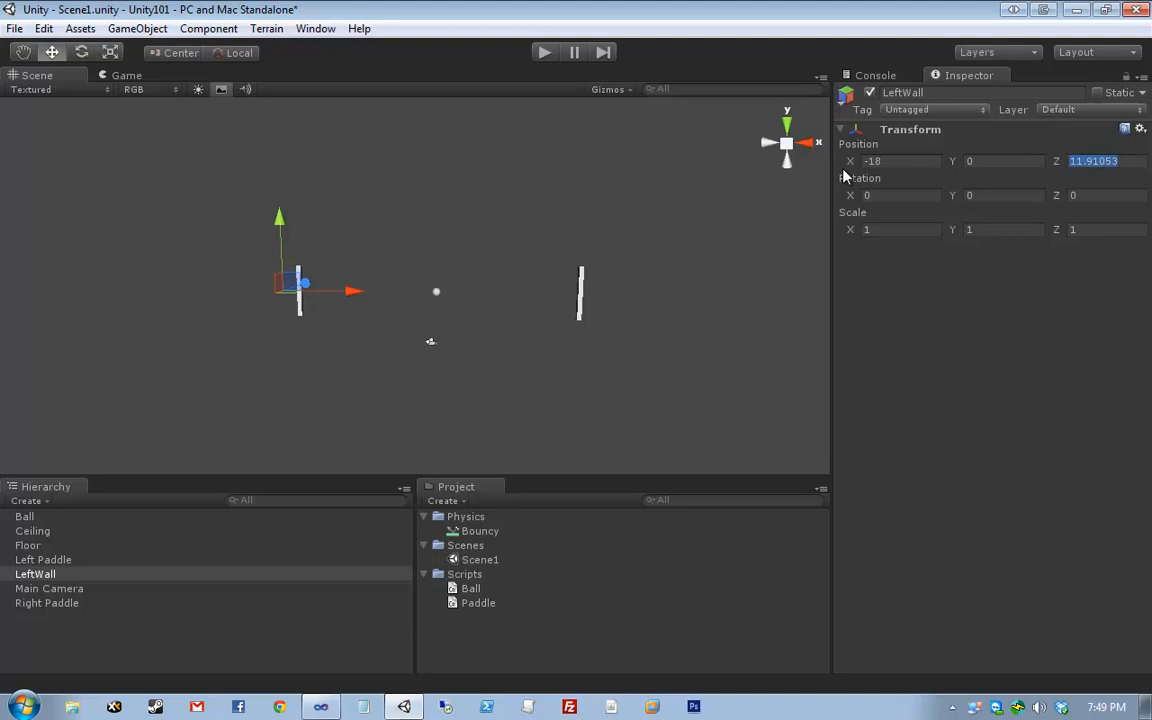
{"action": "type", "text": "12"}
{"action": "key", "text": "Tab"}
{"action": "key", "text": "Tab"}
{"action": "key", "text": "Tab"}
{"action": "key", "text": "Tab"}
{"action": "key", "text": "Tab"}
{"action": "type", "text": "30"}
{"action": "key", "text": "Tab"}
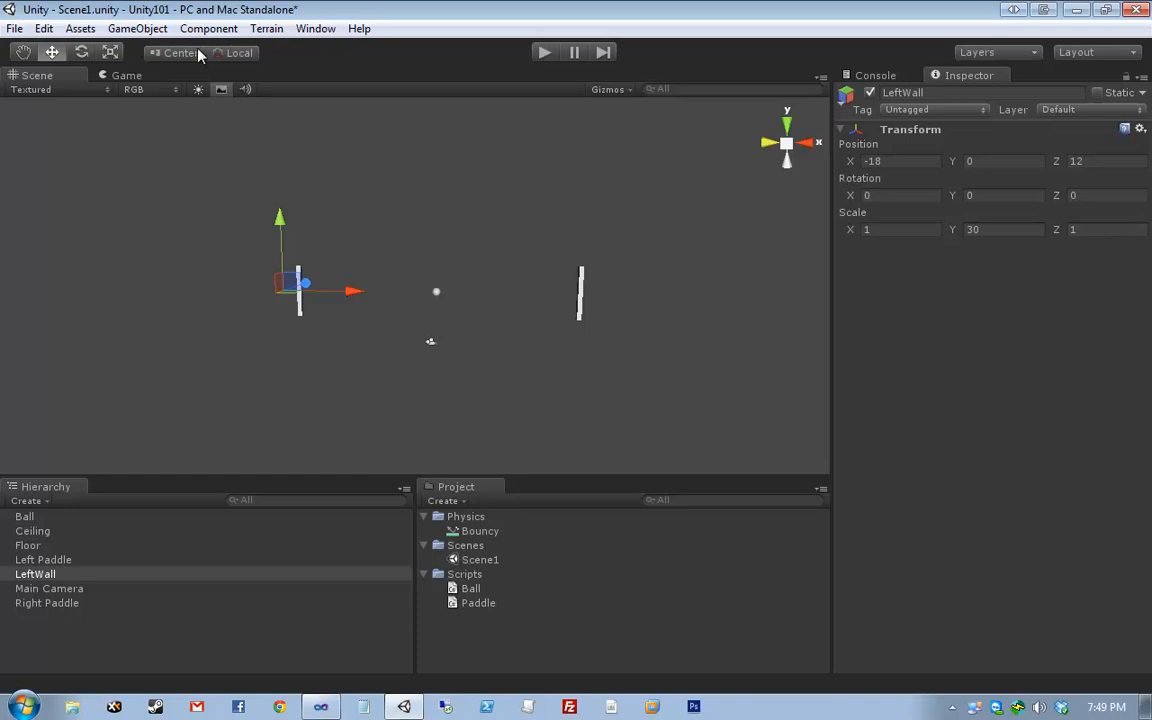
{"action": "left_click", "coordinate": [45, 588]}
- Add a Rigidbody and a Box Collider to LeftWall and turn off its gravity
{"action": "left_click", "coordinate": [40, 575]}
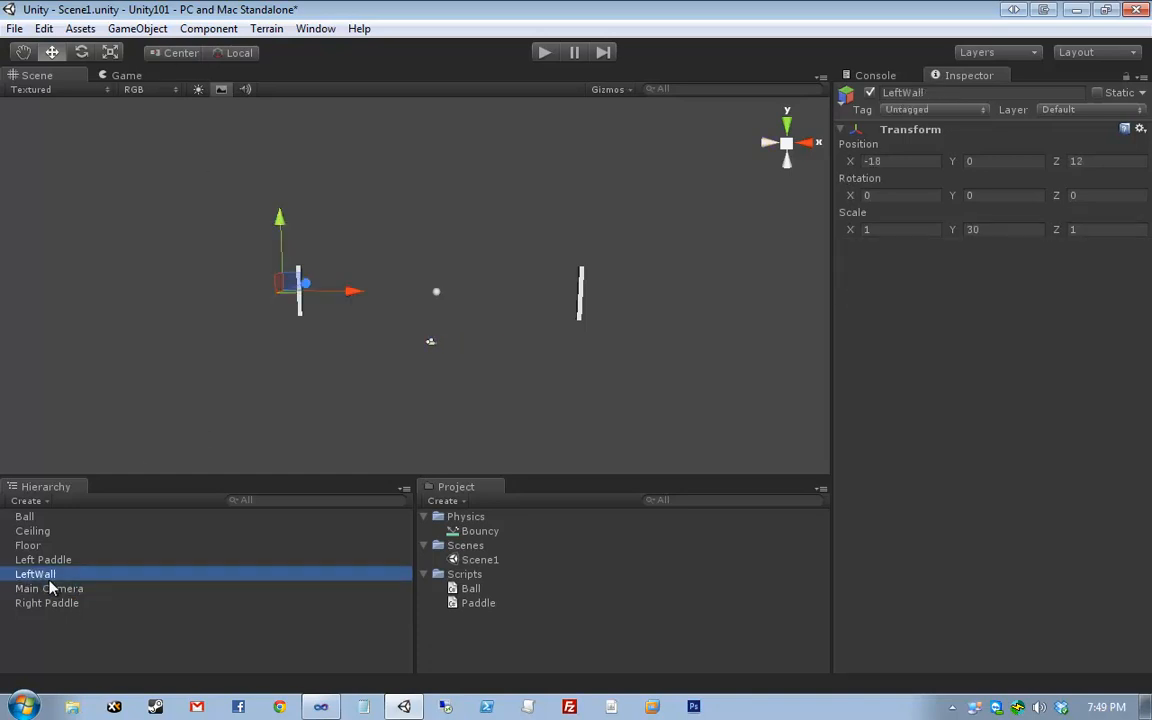
{"action": "left_click", "coordinate": [208, 28]}
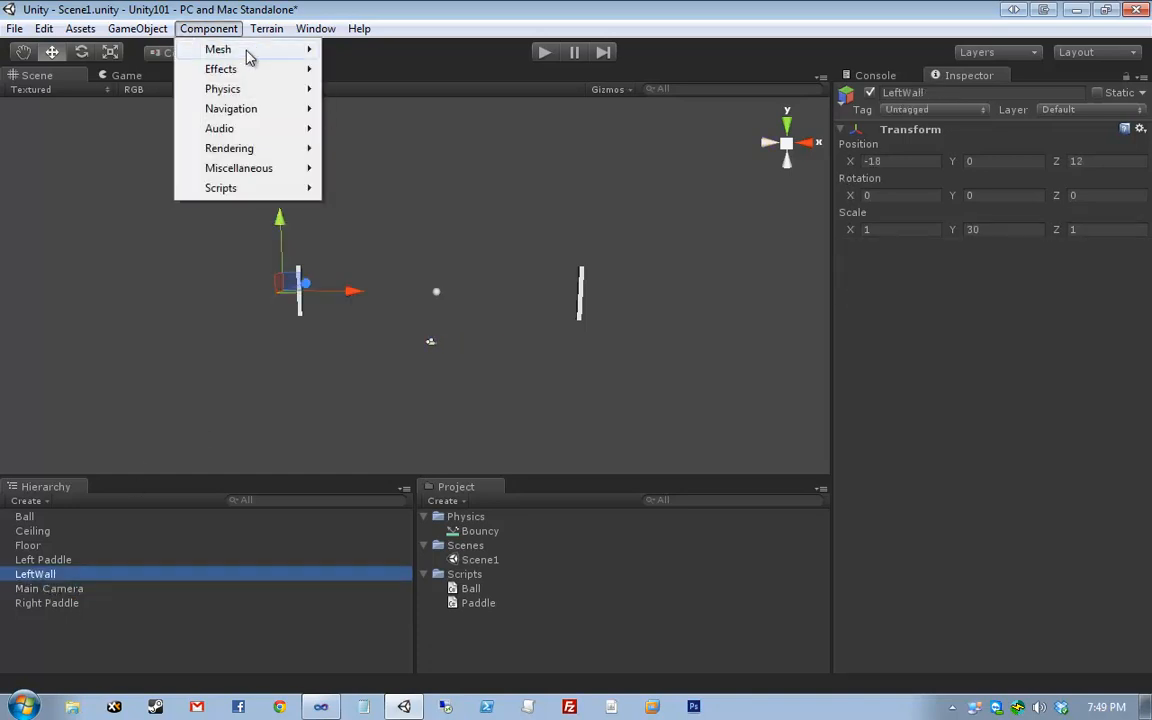
{"action": "mouse_move", "coordinate": [272, 92]}
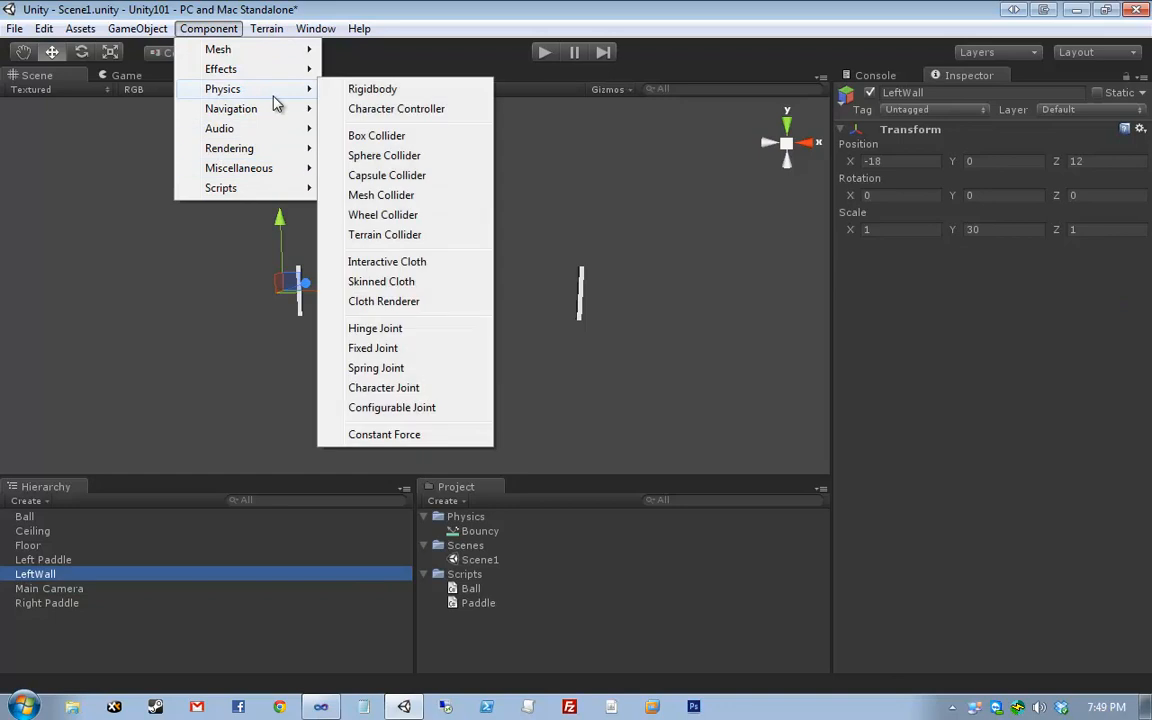
{"action": "left_click", "coordinate": [400, 96]}
{"action": "left_click", "coordinate": [205, 30]}
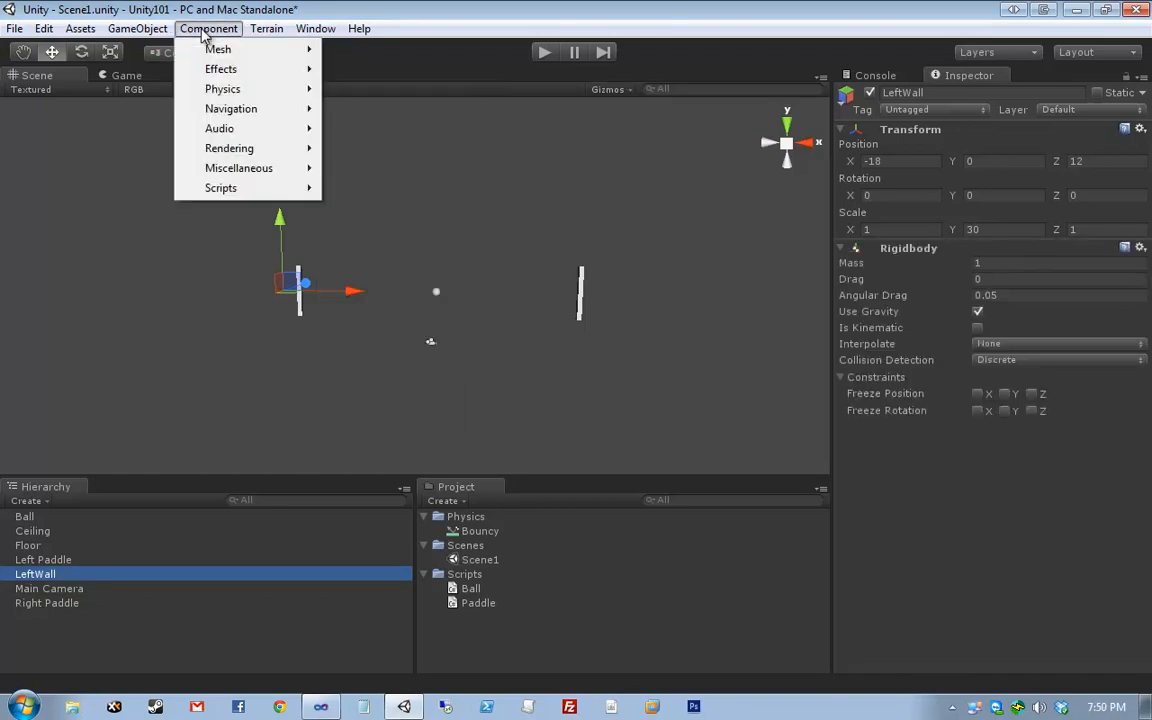
{"action": "mouse_move", "coordinate": [240, 90]}
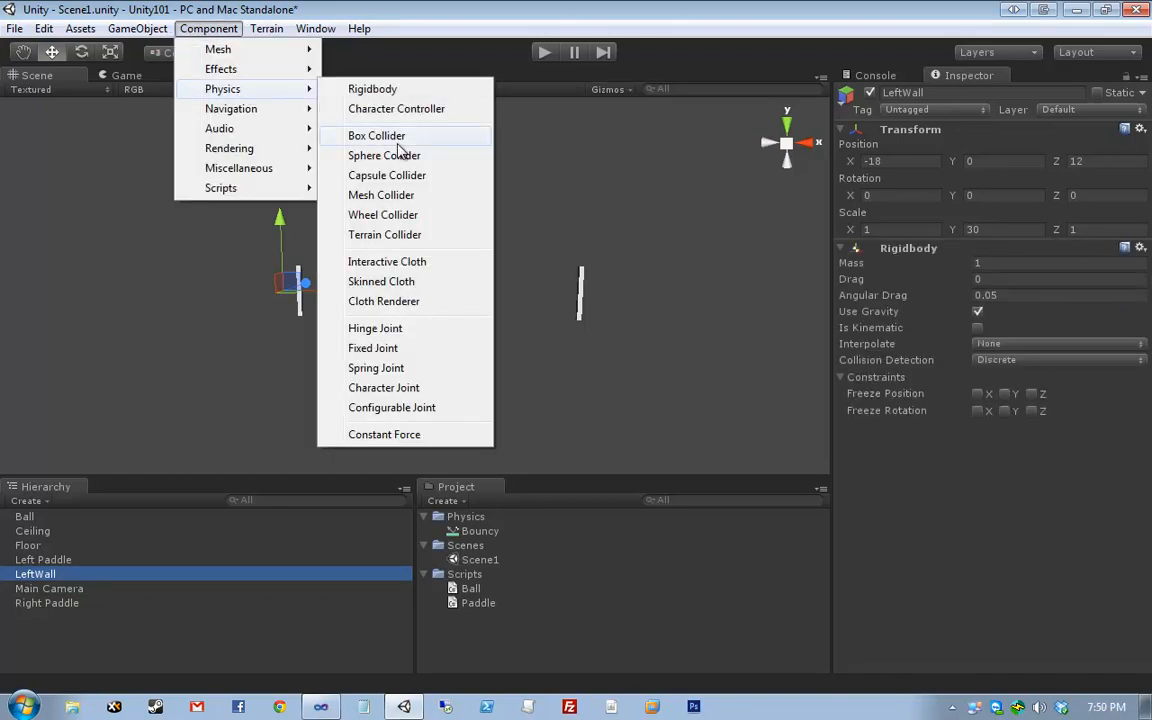
{"action": "left_click", "coordinate": [380, 135]}
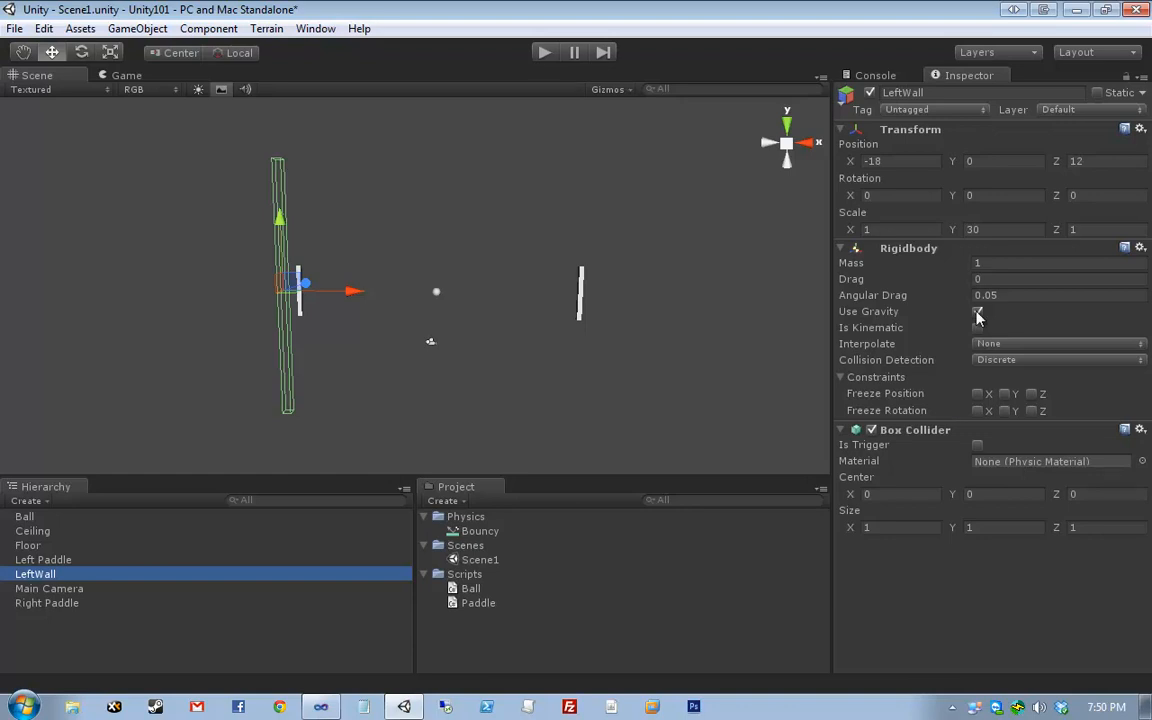
{"action": "left_click", "coordinate": [977, 312]}
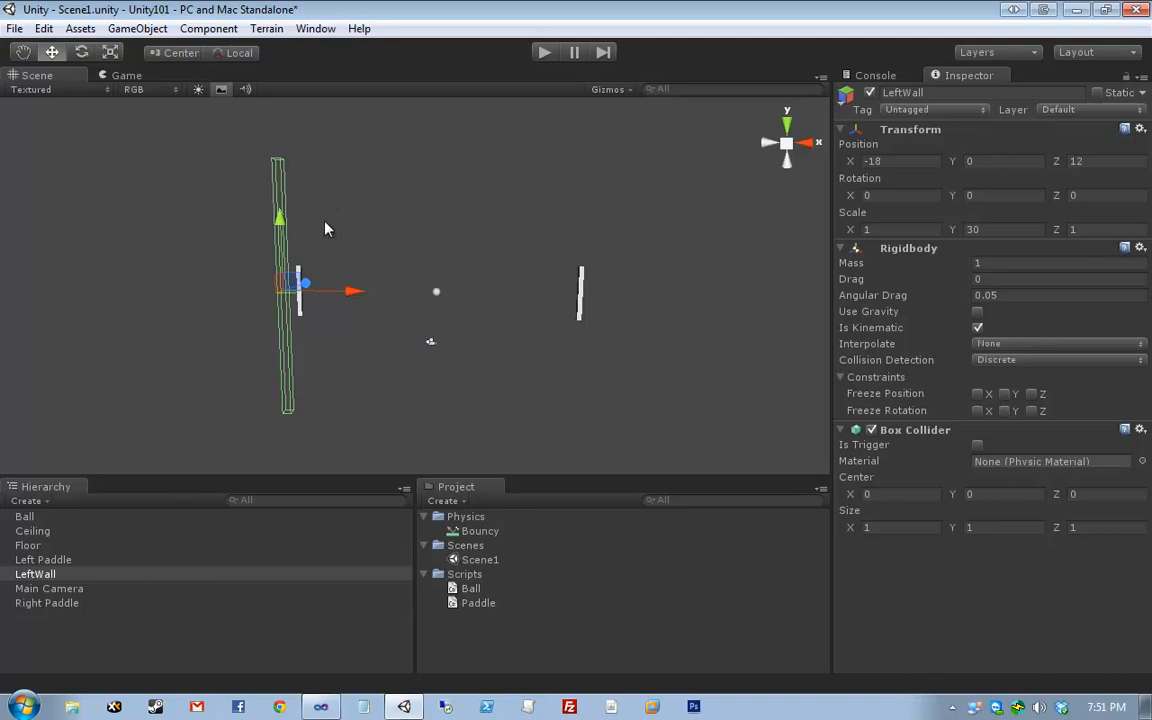
- Duplicate LeftWall, rename the copy RightWall, and set its X position to 18
{"action": "left_click", "coordinate": [88, 578]}
{"action": "key", "text": "ctrl+d"}
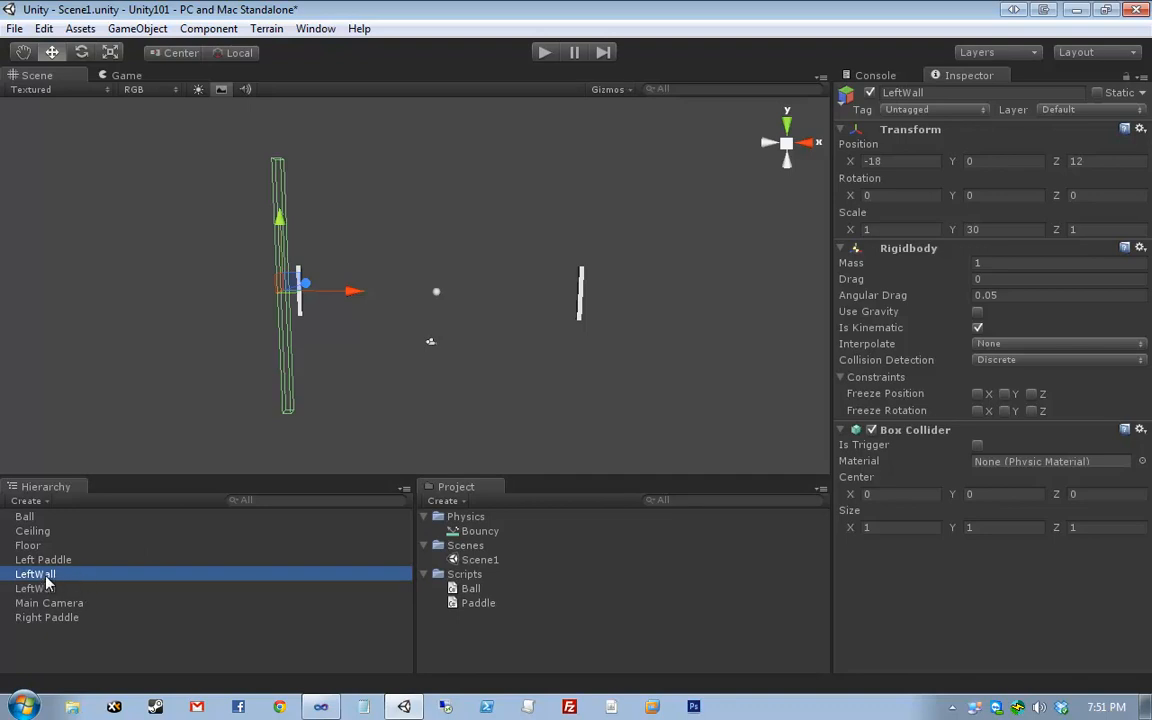
{"action": "left_click", "coordinate": [145, 573]}
{"action": "type", "text": "RightWall"}
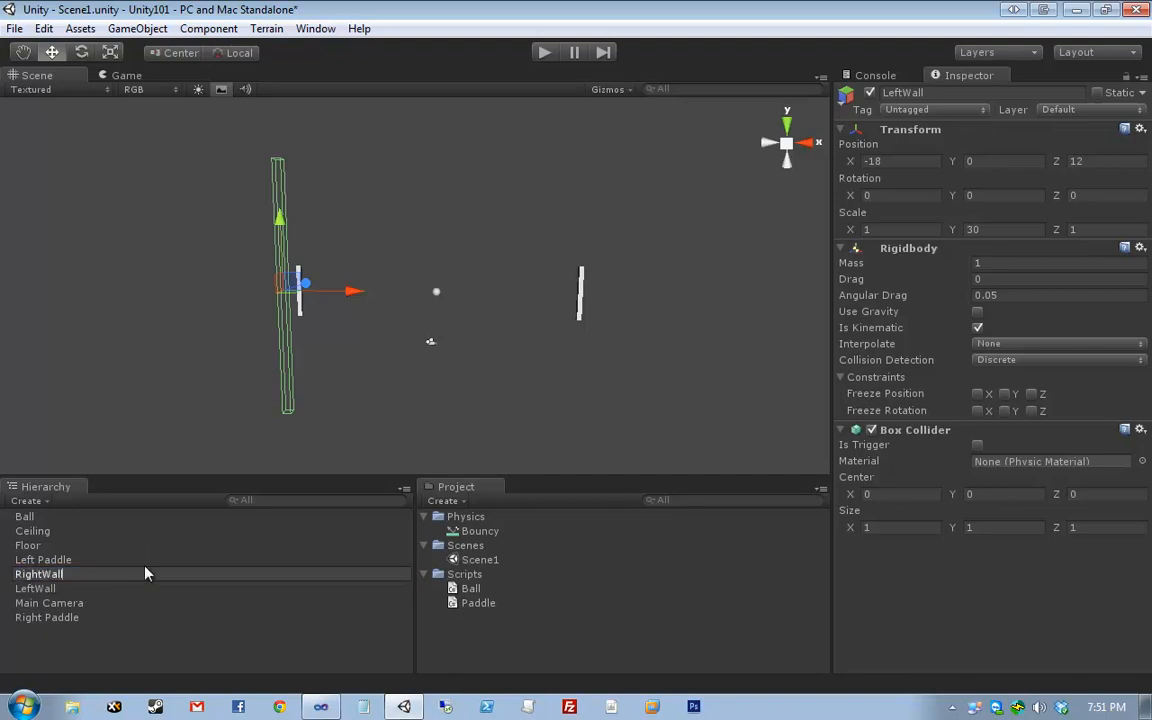
{"action": "key", "text": "Return"}
{"action": "left_click", "coordinate": [872, 161]}
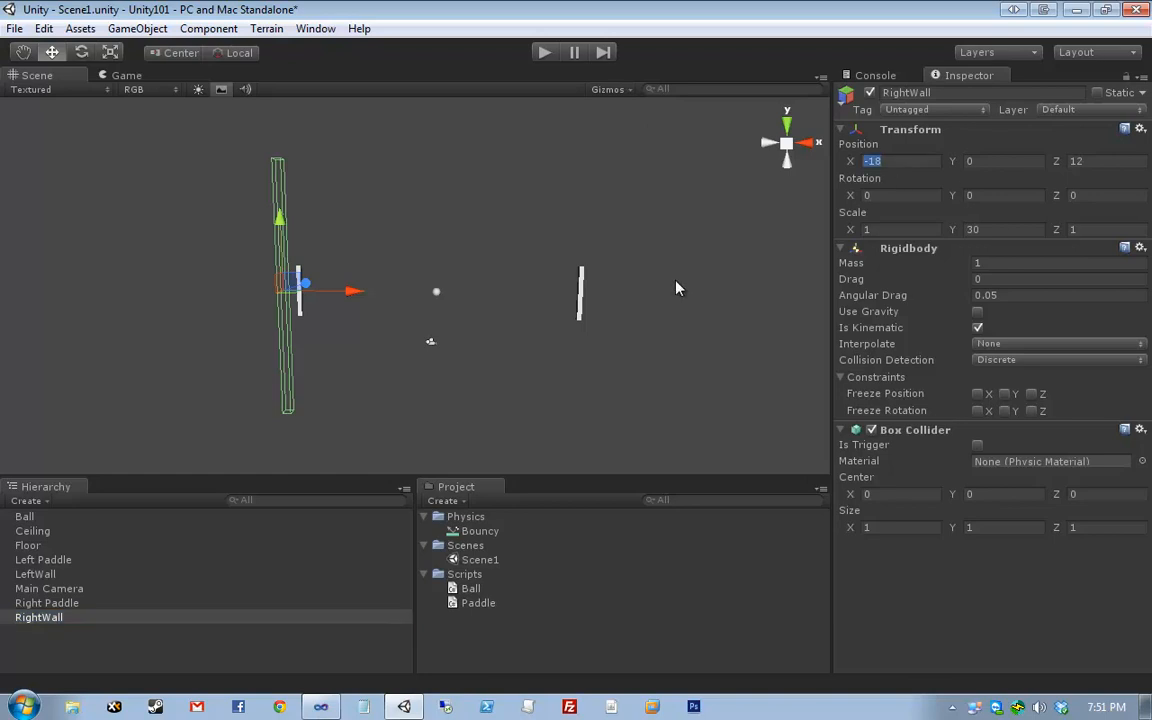
{"action": "type", "text": "18"}
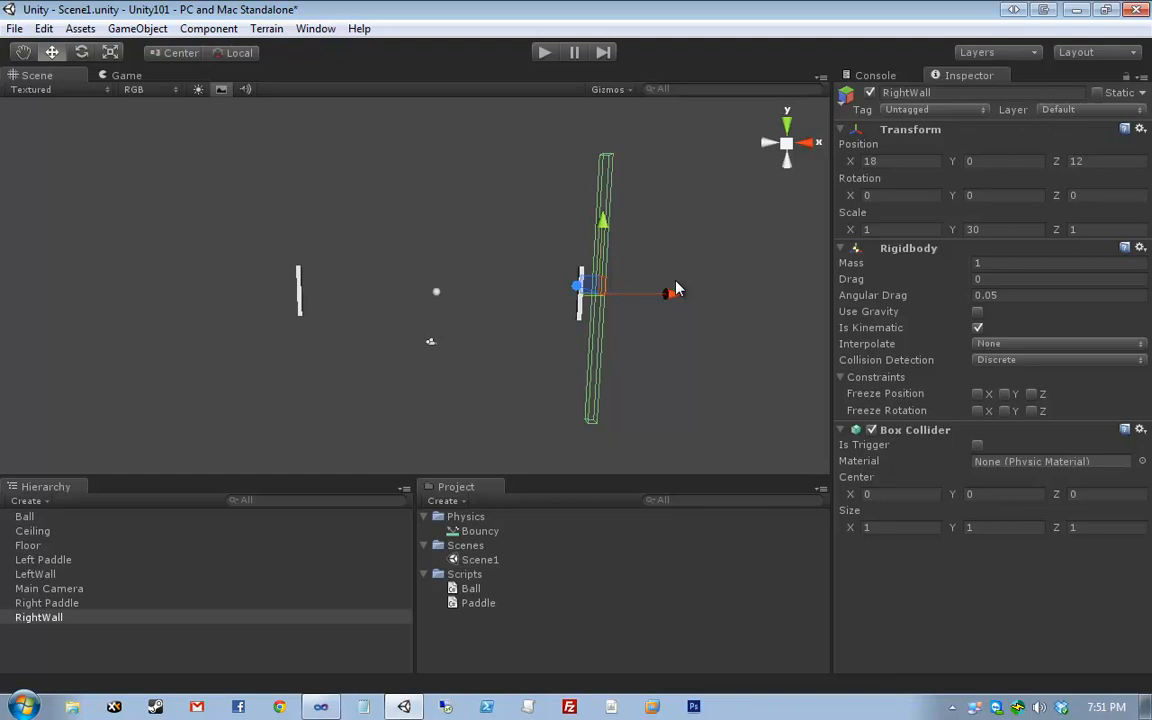
- Compare LeftWall and RightWall by switching between Hierarchy objects, then select the Scripts folder
{"action": "left_click", "coordinate": [66, 574]}
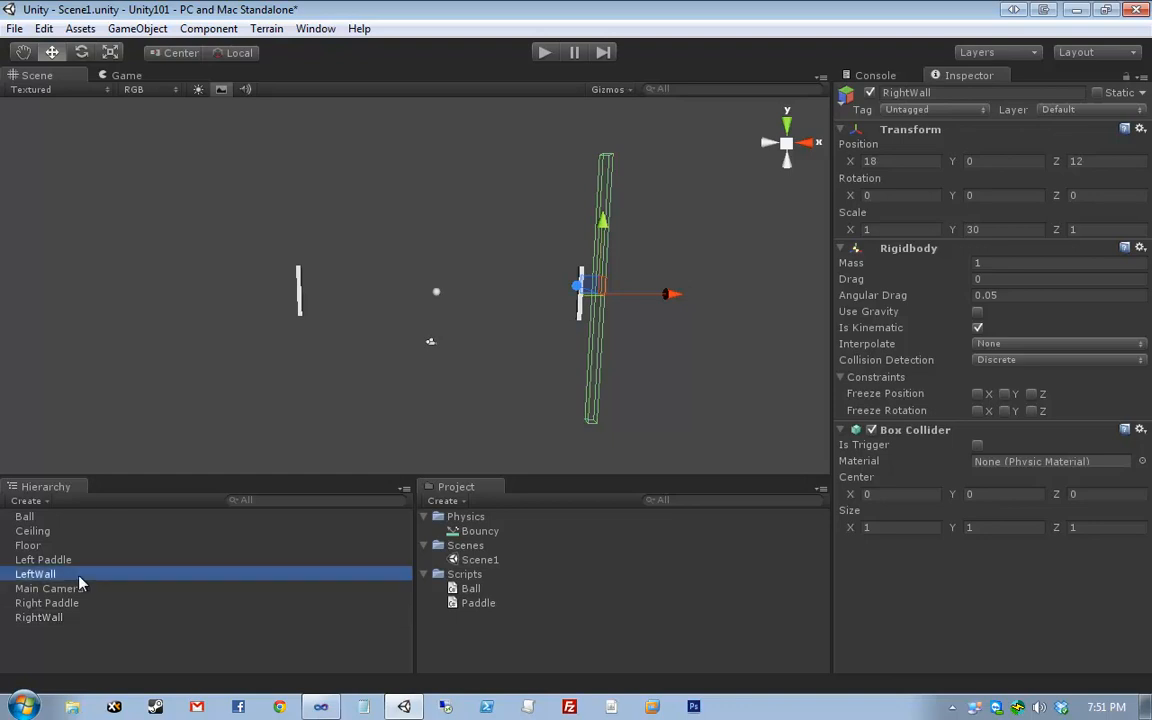
{"action": "left_click", "coordinate": [74, 617]}
{"action": "left_click", "coordinate": [77, 575]}
{"action": "left_click", "coordinate": [77, 619]}
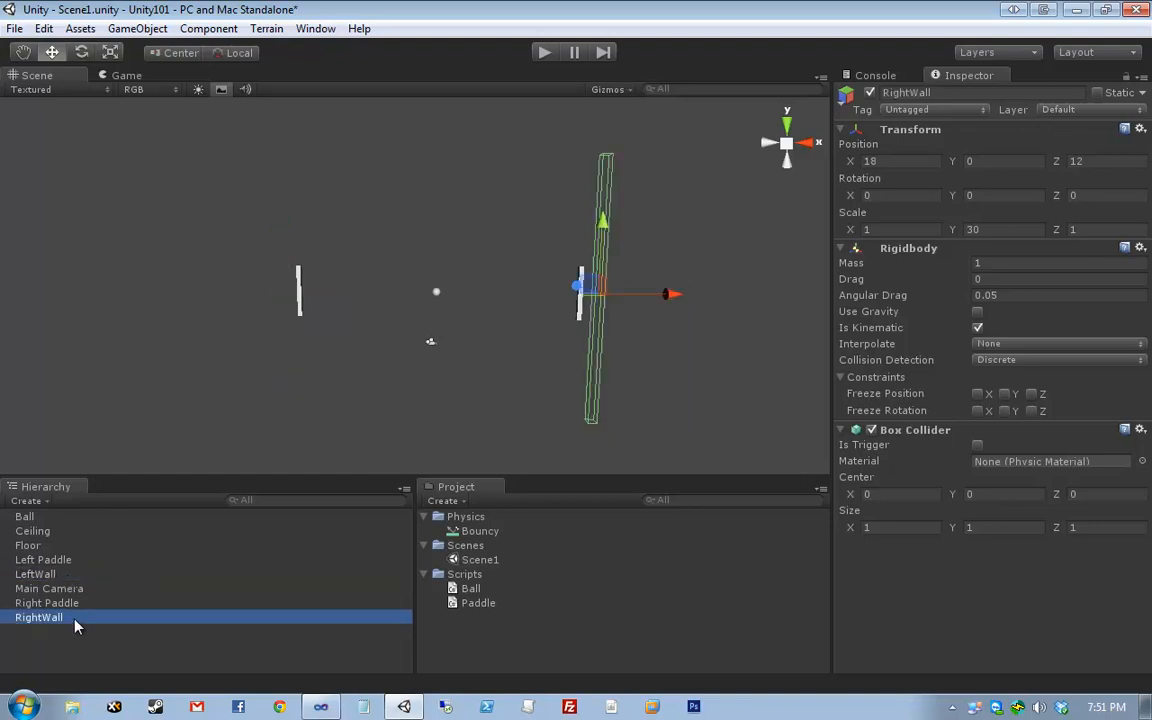
{"action": "left_click", "coordinate": [78, 575]}
{"action": "left_click", "coordinate": [70, 617]}
{"action": "left_click", "coordinate": [60, 575]}
{"action": "left_click", "coordinate": [58, 617]}
{"action": "left_click", "coordinate": [62, 589]}
{"action": "left_click", "coordinate": [60, 575]}
{"action": "left_click", "coordinate": [66, 617]}
{"action": "left_click", "coordinate": [66, 575]}
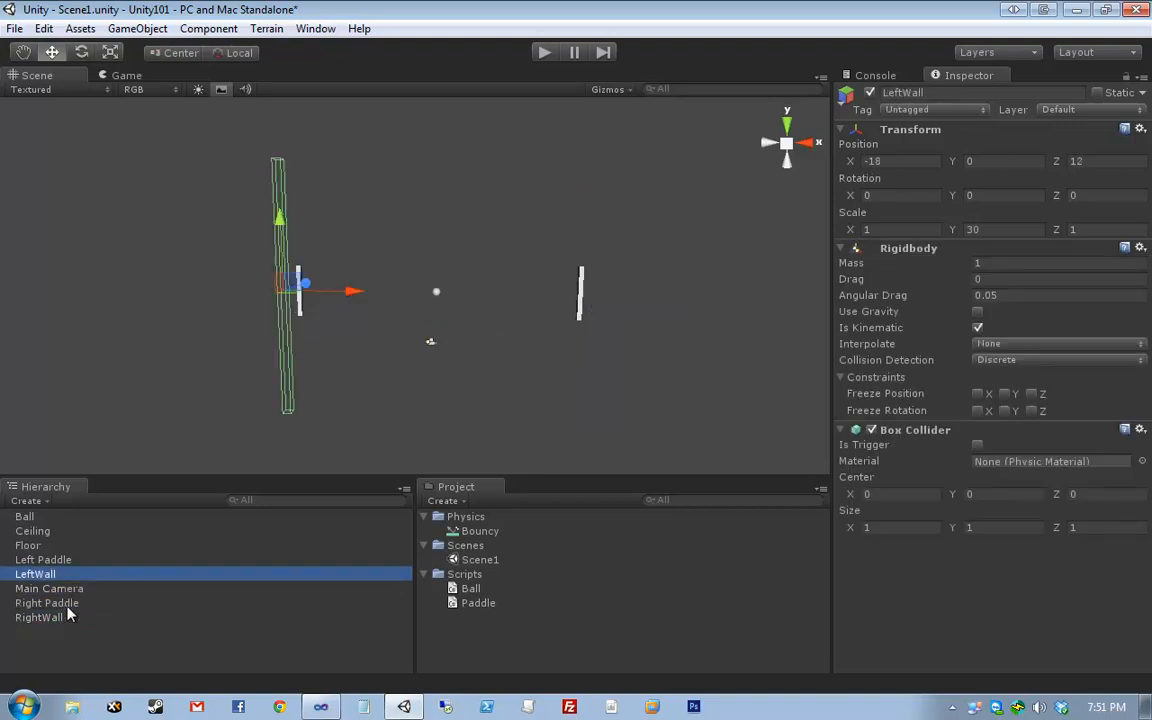
{"action": "left_click", "coordinate": [66, 617]}
{"action": "left_click", "coordinate": [70, 575]}
{"action": "left_click", "coordinate": [70, 617]}
{"action": "left_click", "coordinate": [68, 575]}
{"action": "left_click", "coordinate": [62, 603]}
{"action": "left_click", "coordinate": [60, 617]}
{"action": "left_click", "coordinate": [60, 575]}
{"action": "left_click", "coordinate": [62, 589]}
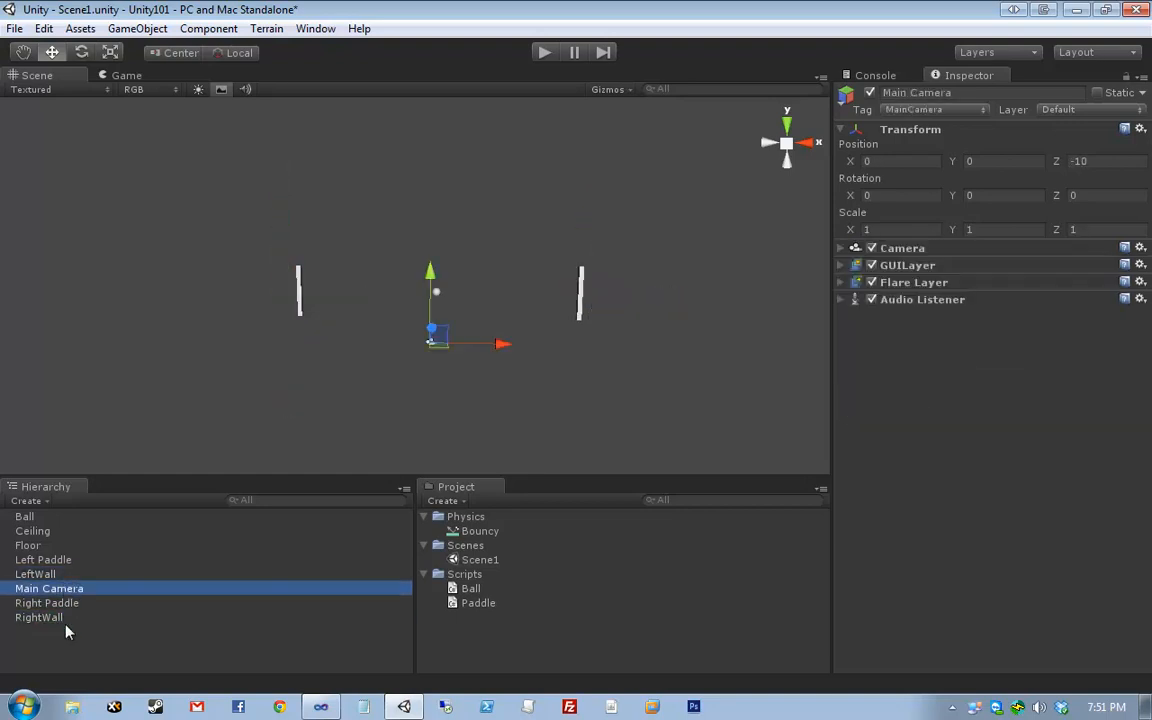
{"action": "left_click", "coordinate": [62, 617]}
{"action": "left_click", "coordinate": [68, 575]}
{"action": "left_click", "coordinate": [70, 617]}
{"action": "left_click", "coordinate": [468, 575]}
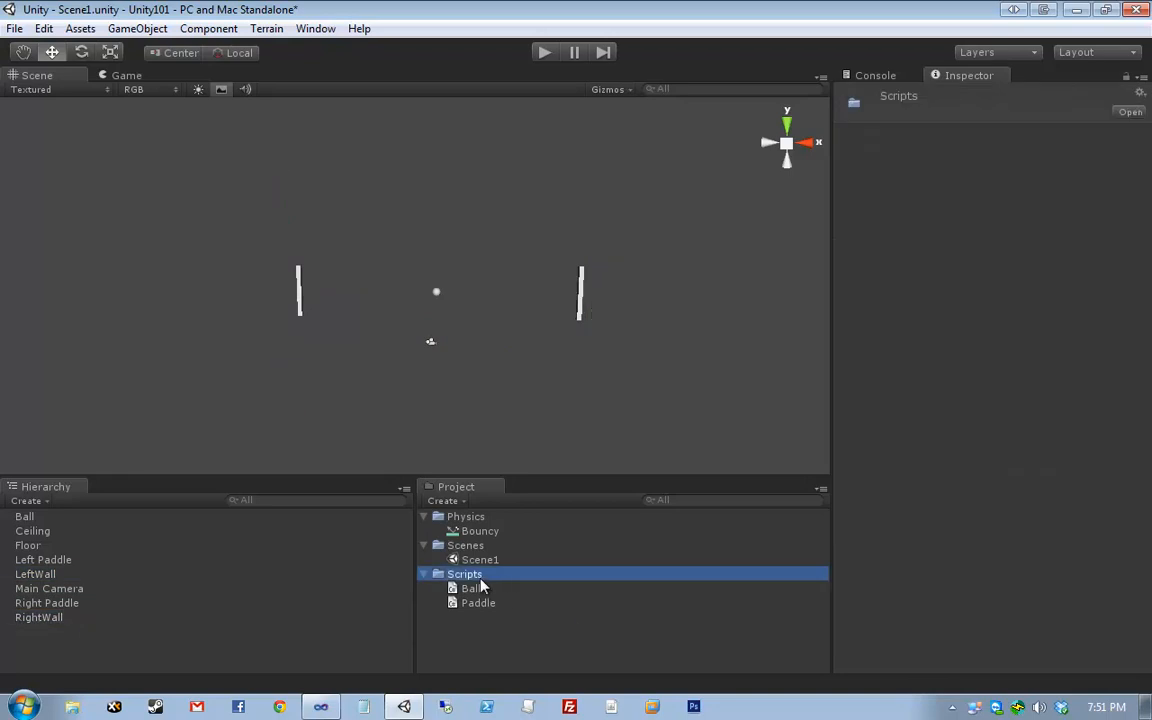
{"action": "right_click", "coordinate": [455, 572]}
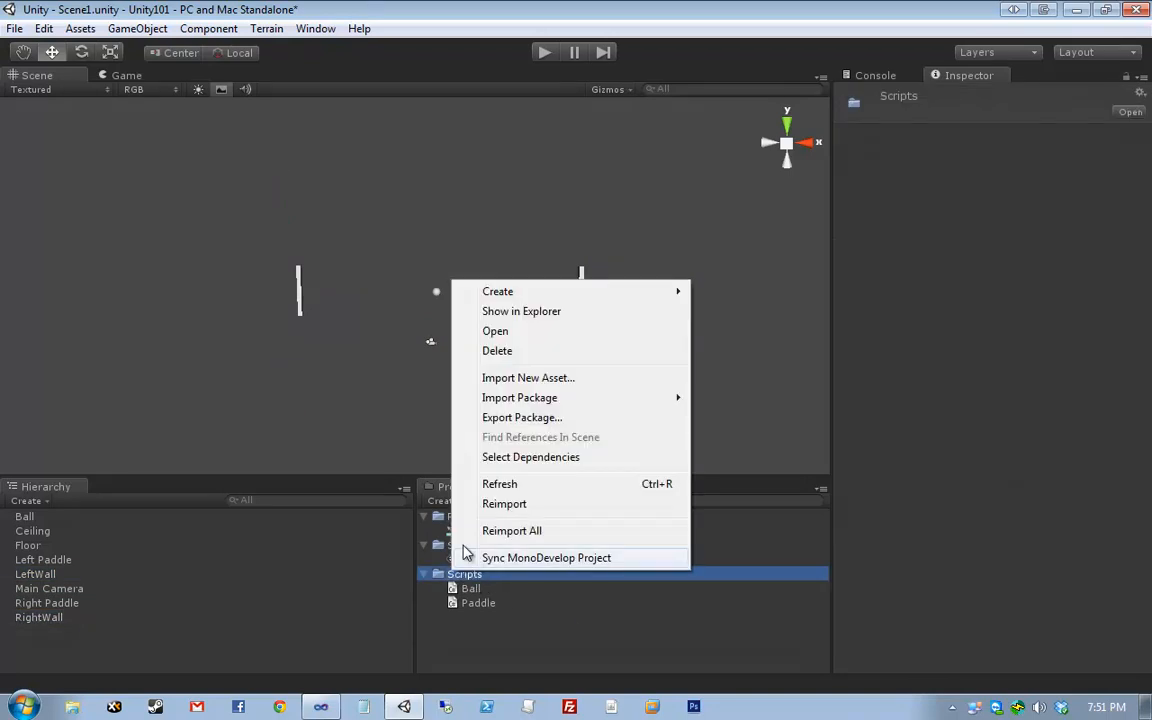
- Create a C# script named Wall in Scripts and open it in Visual Studio
{"action": "mouse_move", "coordinate": [522, 296]}
{"action": "left_click", "coordinate": [780, 339]}
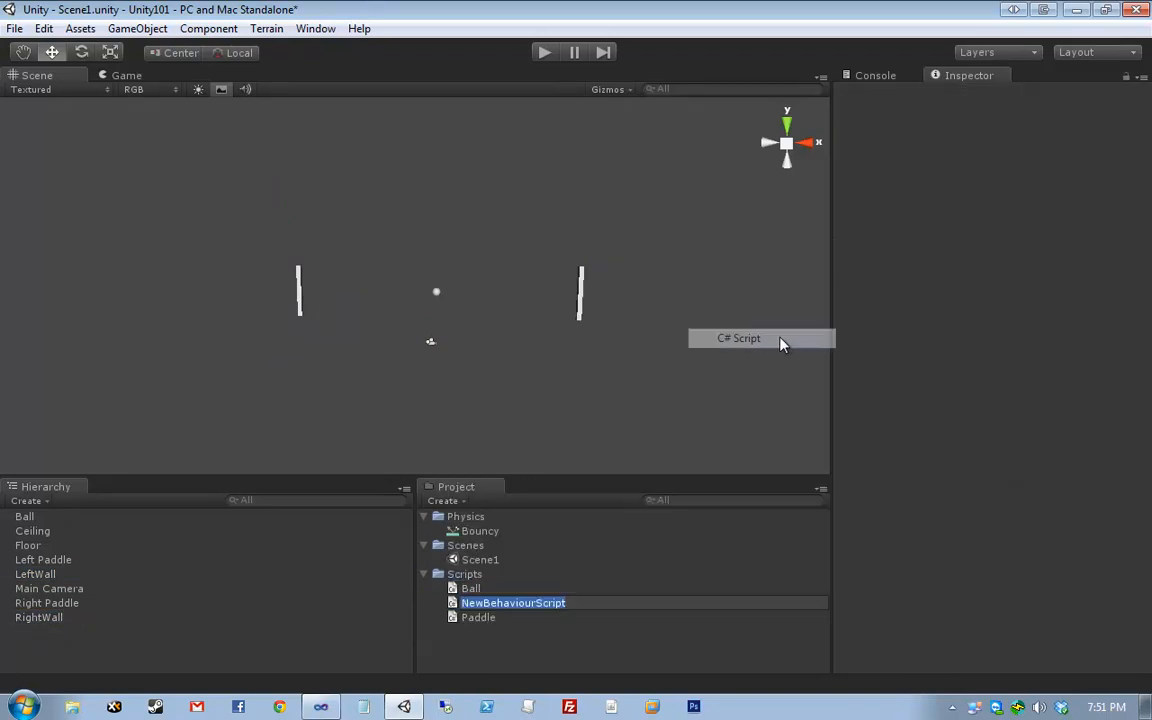
{"action": "type", "text": "Wall"}
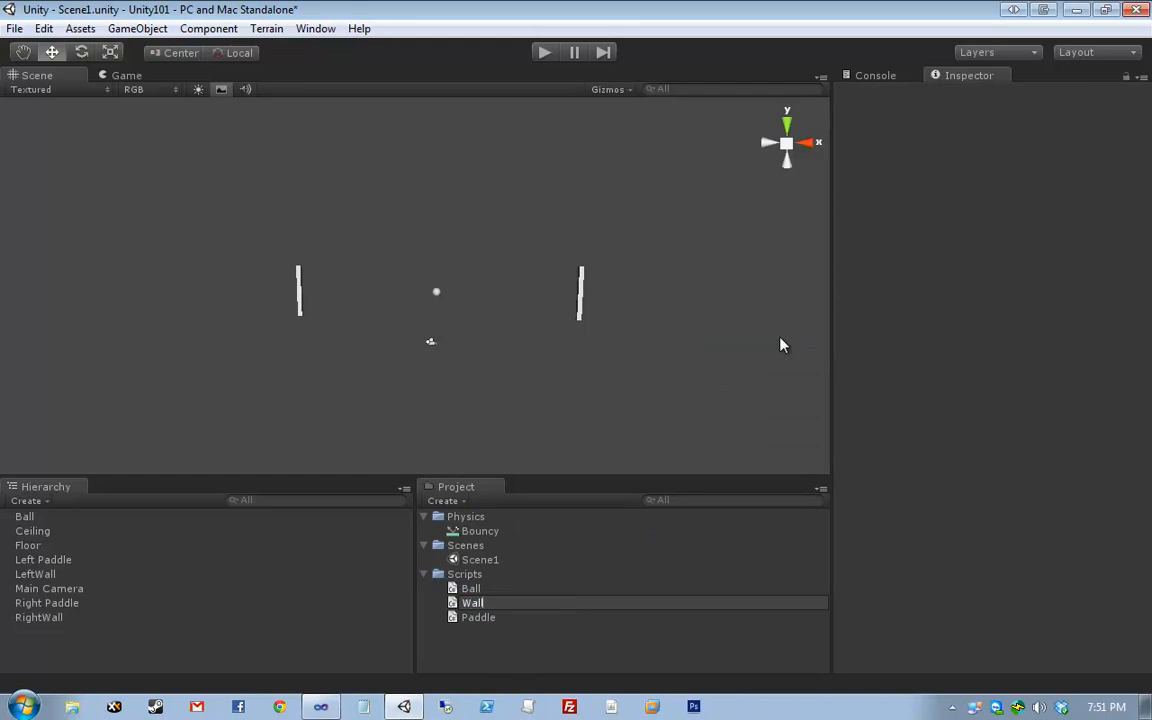
{"action": "key", "text": "Return"}
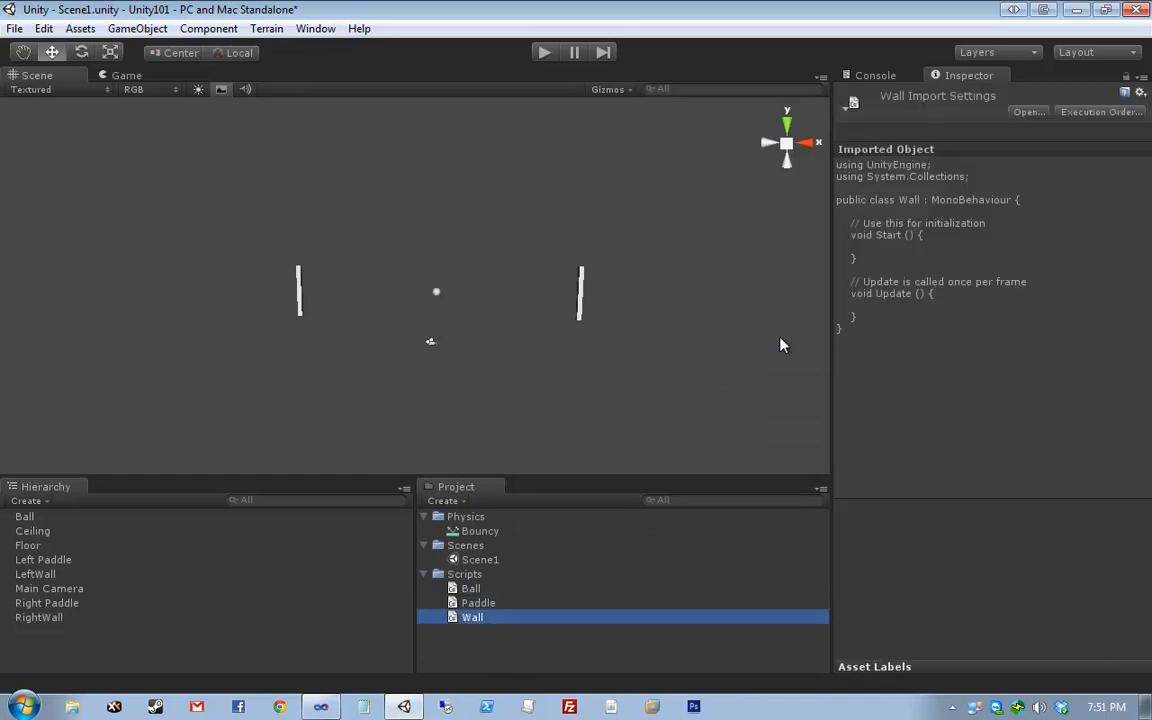
{"action": "key", "text": "Return"}
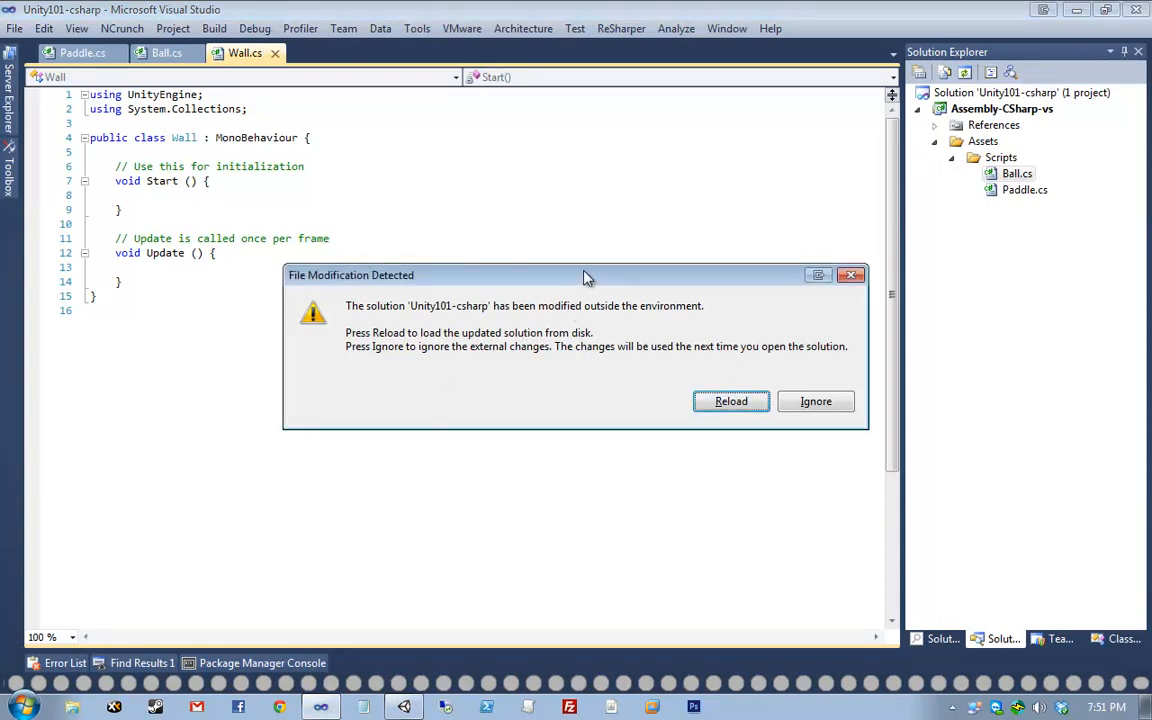
- Reload the solution, reopen Wall.cs, reformat it, and delete the Start and Update methods
{"action": "left_click", "coordinate": [683, 347]}
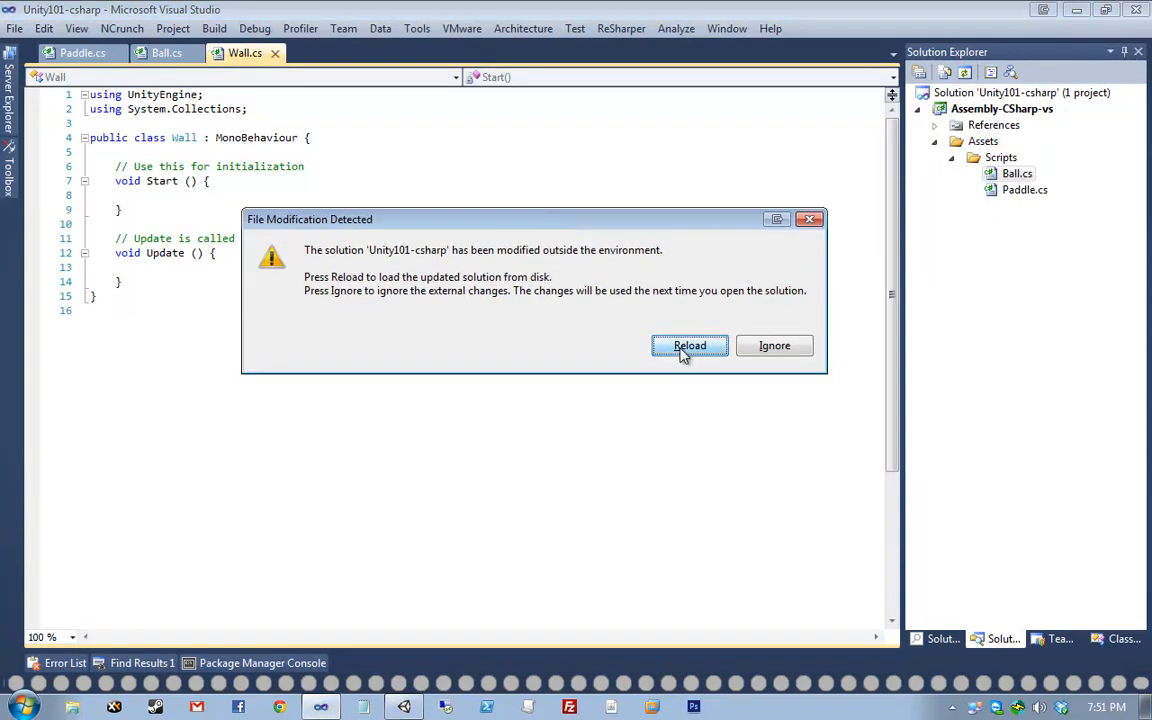
{"action": "left_click", "coordinate": [289, 141]}
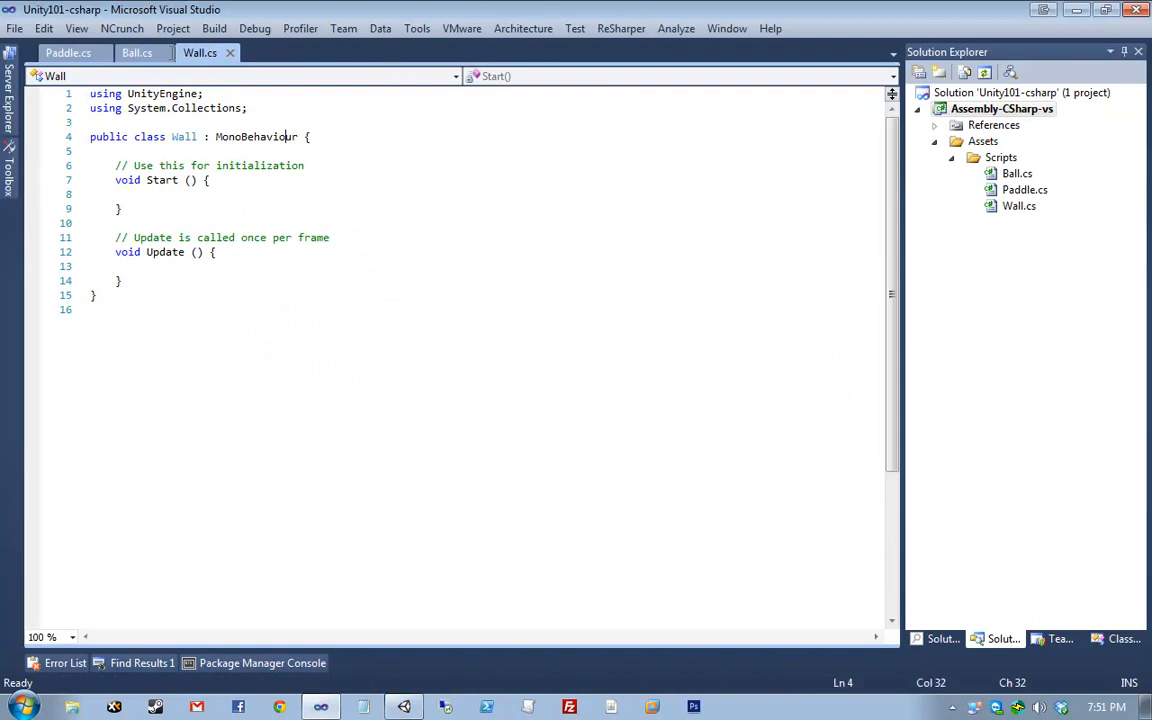
{"action": "left_click", "coordinate": [275, 53]}
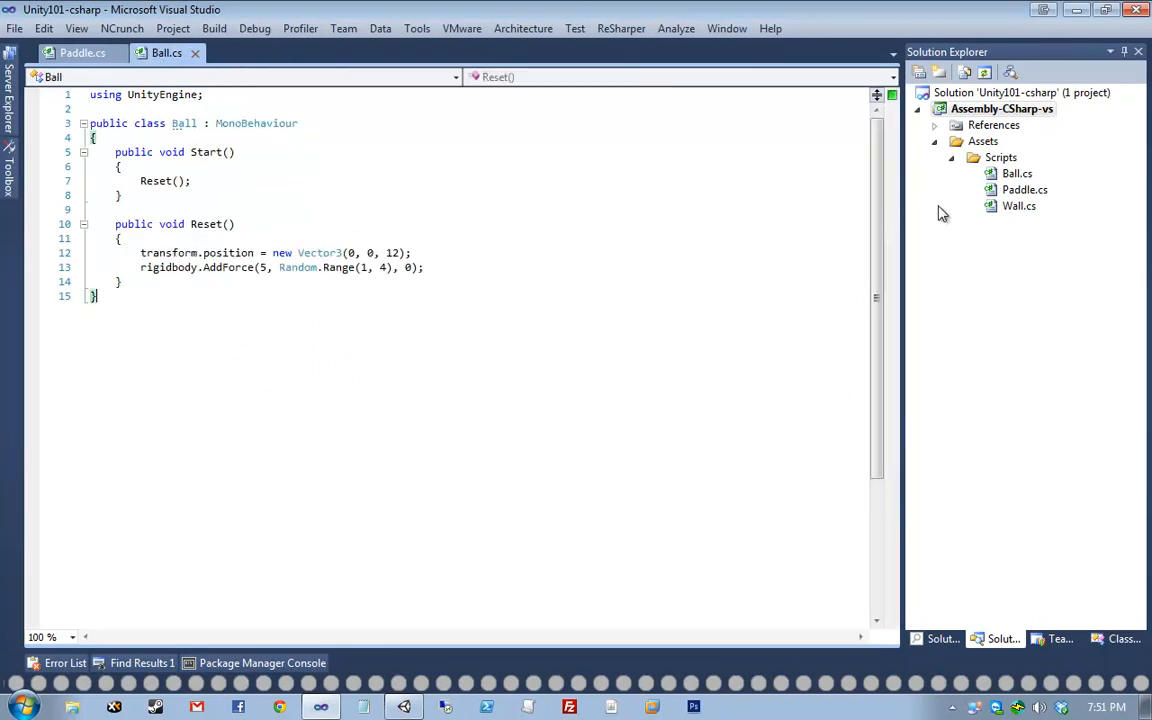
{"action": "double_click", "coordinate": [1018, 207]}
{"action": "left_click", "coordinate": [326, 123]}
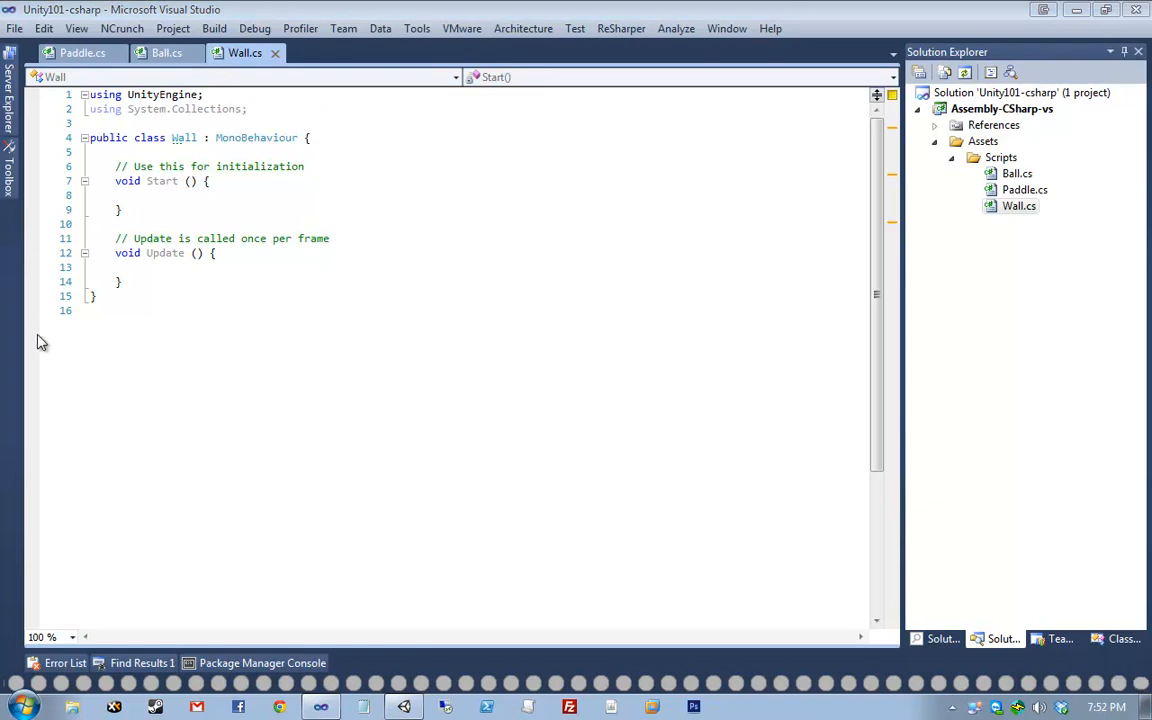
{"action": "left_click", "coordinate": [140, 268]}
{"action": "left_click", "coordinate": [140, 284]}
{"action": "key", "text": "ctrl+End"}
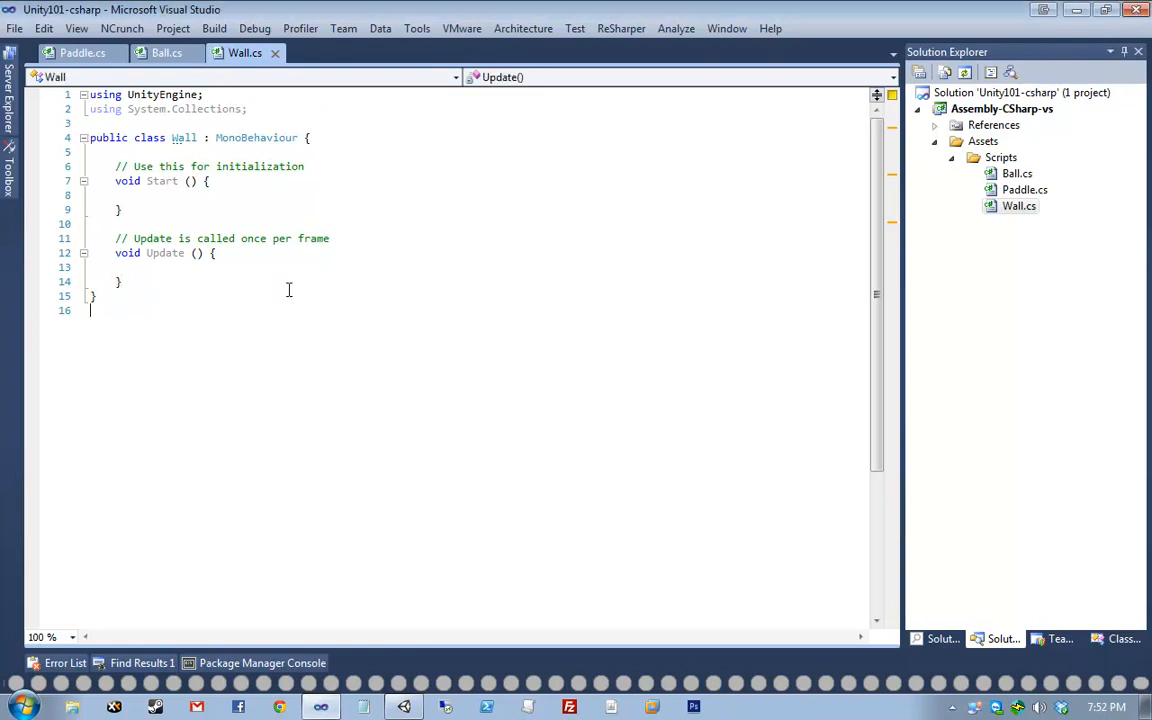
{"action": "key", "text": "BackSpace"}
{"action": "key", "text": "ctrl+e"}
{"action": "key", "text": "f"}
{"action": "left_click_drag", "start_coordinate": [121, 324], "coordinate": [175, 157]}
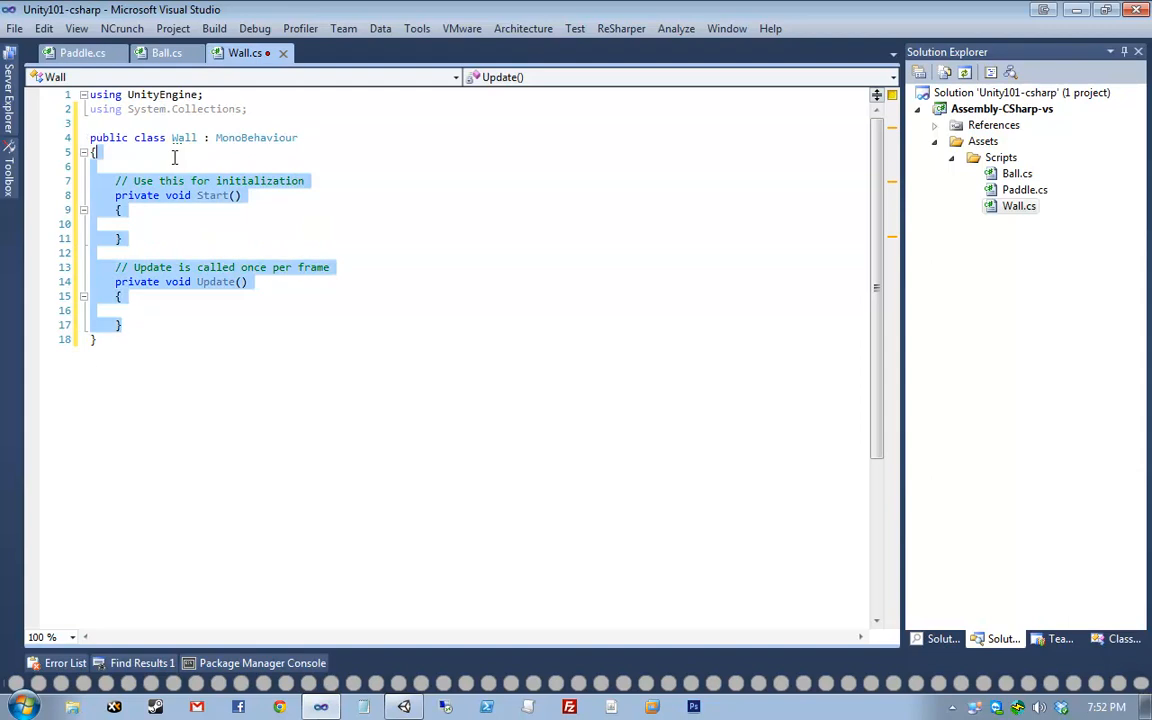
{"action": "key", "text": "Delete"}
- Remove the System.Collections import, add a public PaddleSide GivePointToSide field, and save
{"action": "left_click", "coordinate": [203, 114]}
{"action": "key", "text": "ctrl+x"}
{"action": "left_click", "coordinate": [182, 161]}
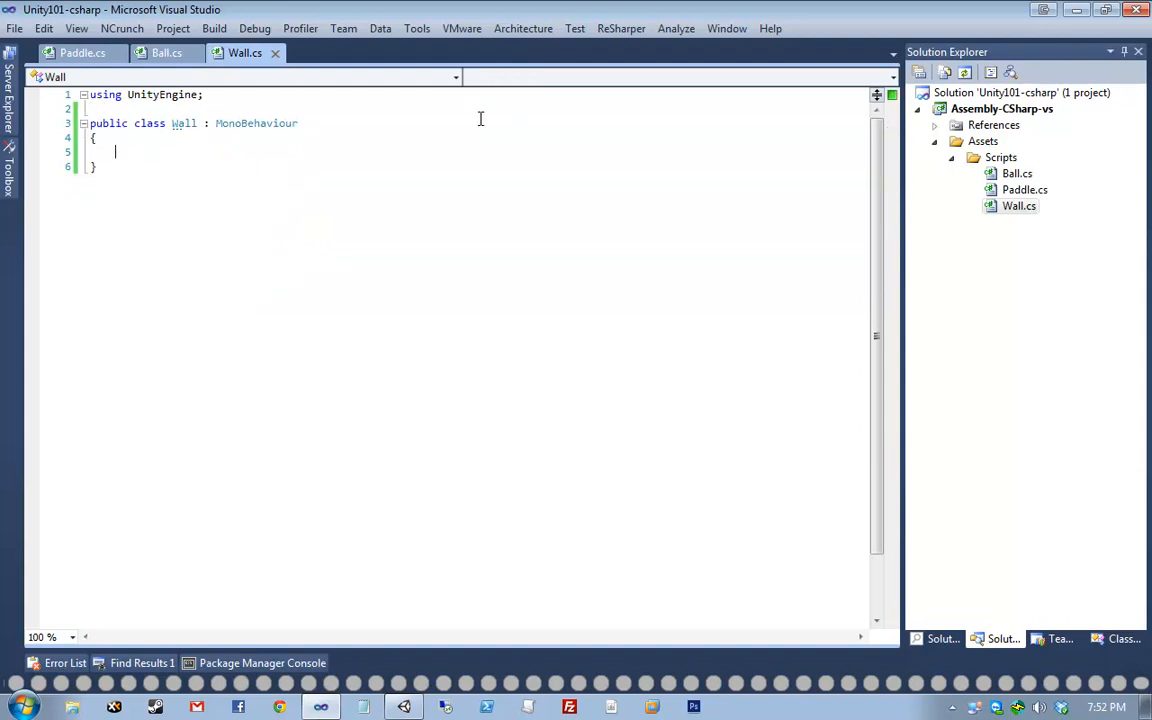
{"action": "type", "text": "public PAddlS"}
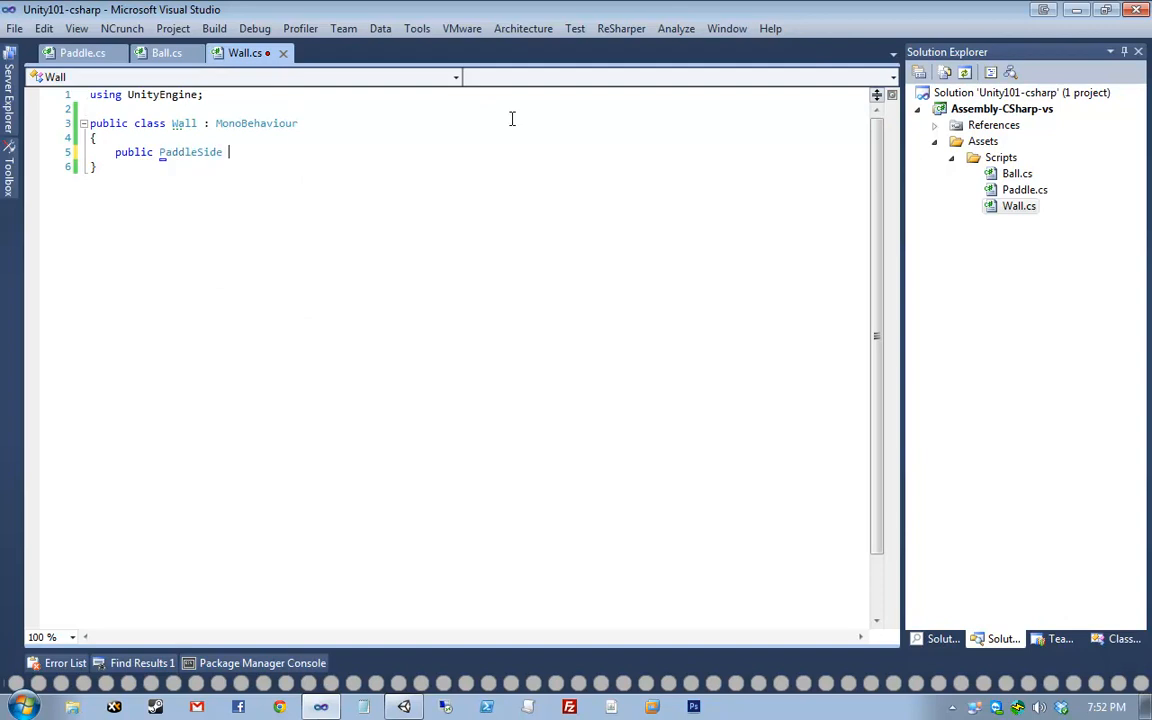
{"action": "type", "text": " G"}
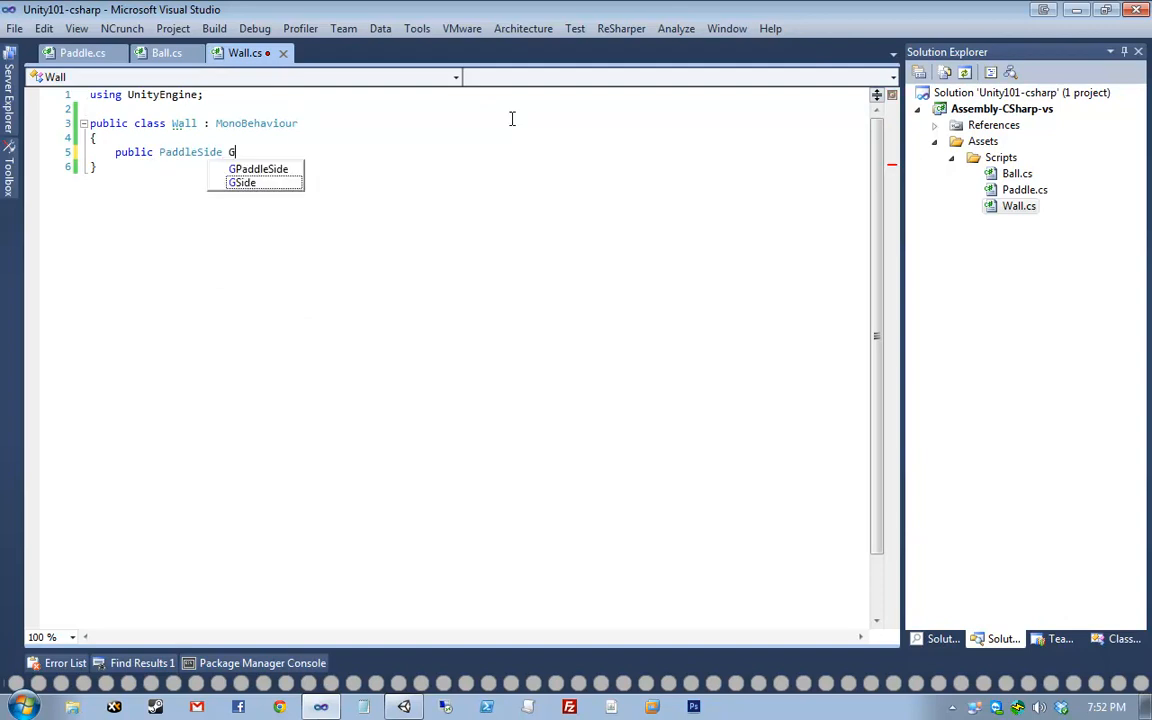
{"action": "type", "text": "ivePointToSide;"}
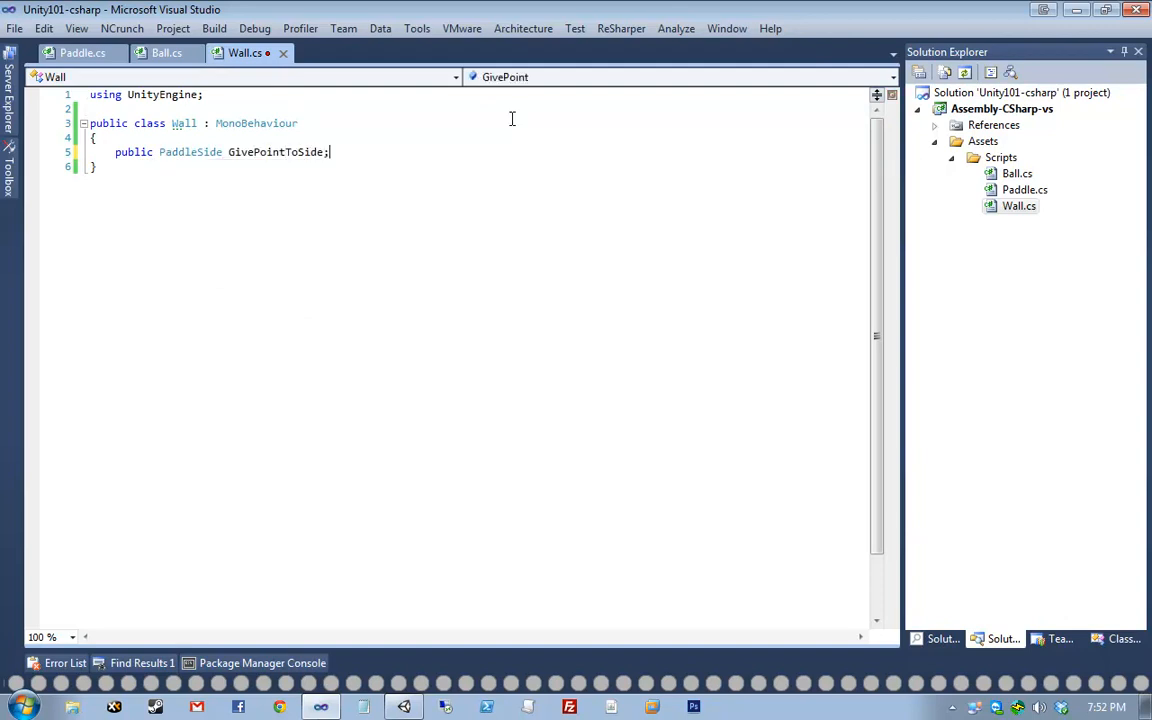
{"action": "key", "text": "ctrl+s"}
- Add an empty public void OnCollisionEnter(Collision collision) method and save Wall.cs
{"action": "key", "text": "Return"}
{"action": "key", "text": "Return"}
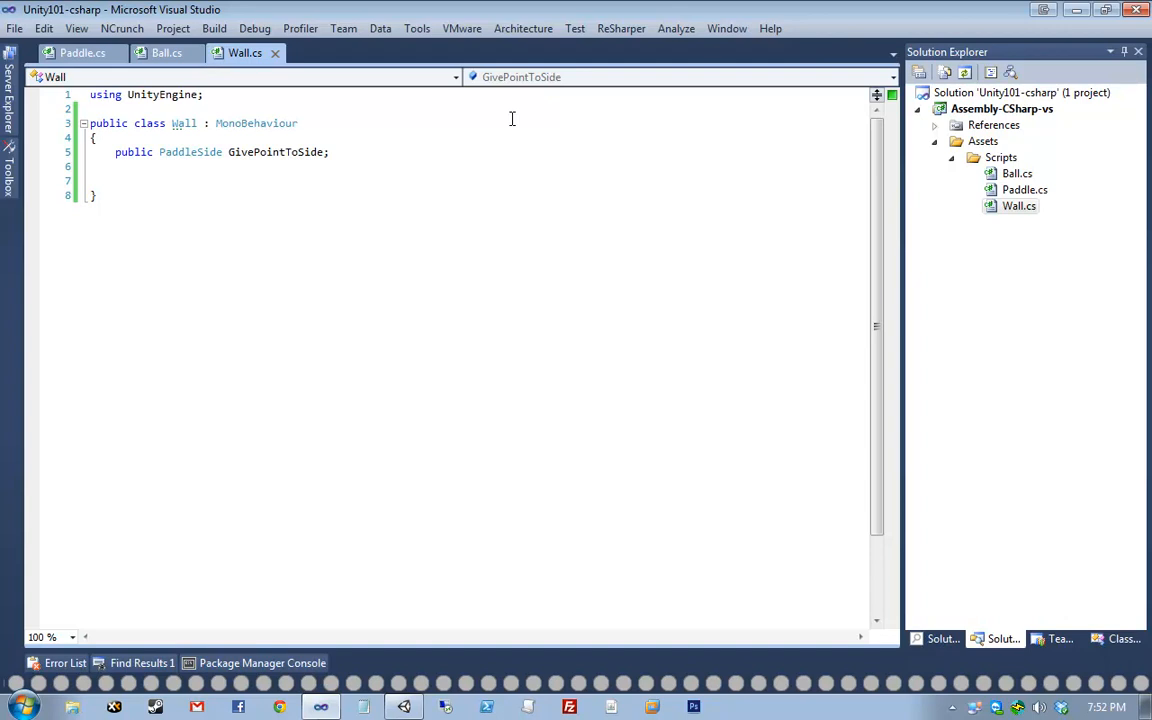
{"action": "type", "text": "public void OnCo"}
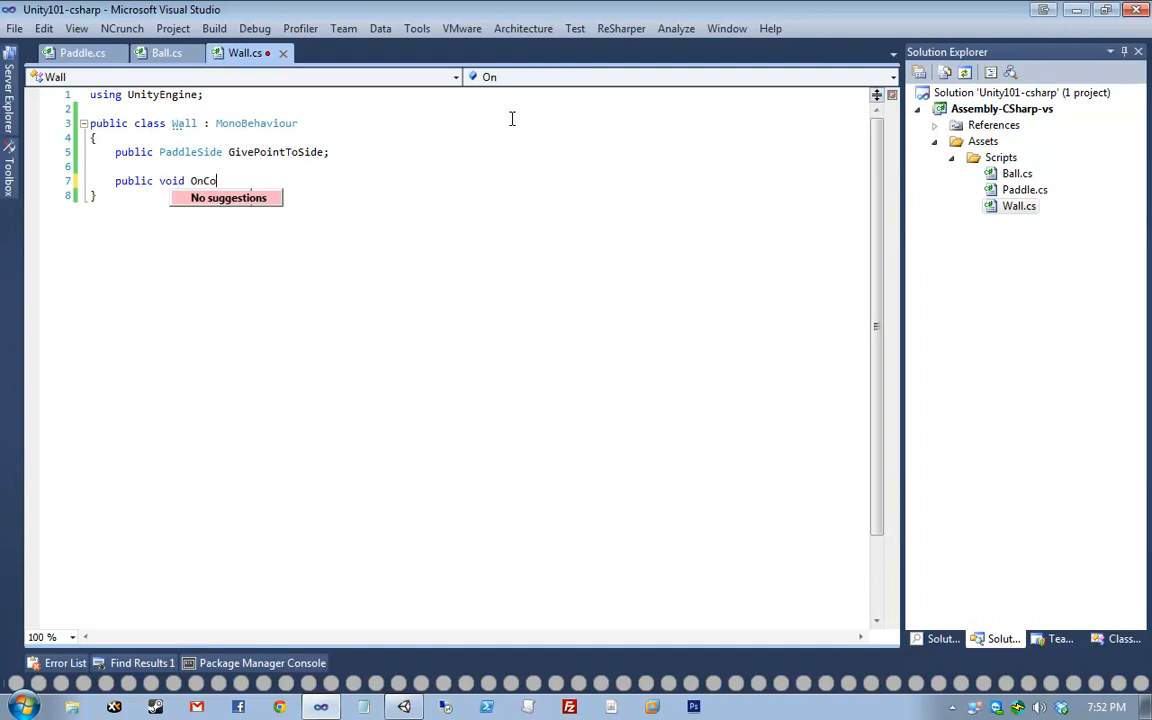
{"action": "type", "text": "llisio"}
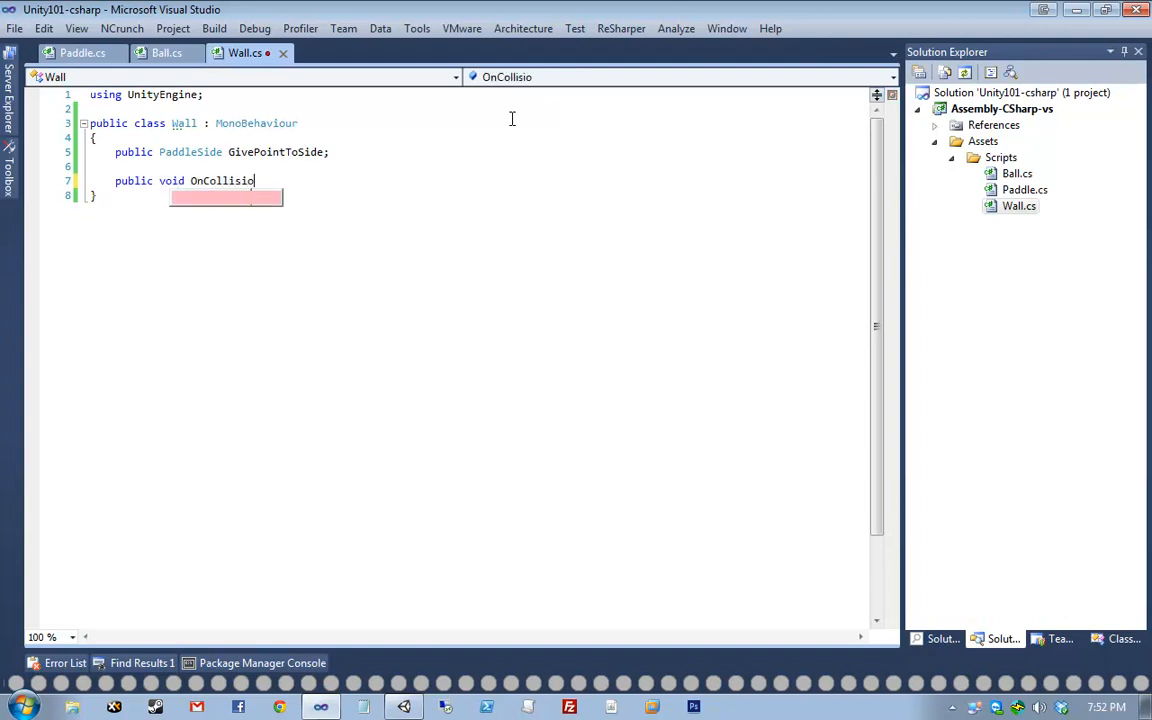
{"action": "type", "text": "nEnter(Collision c"}
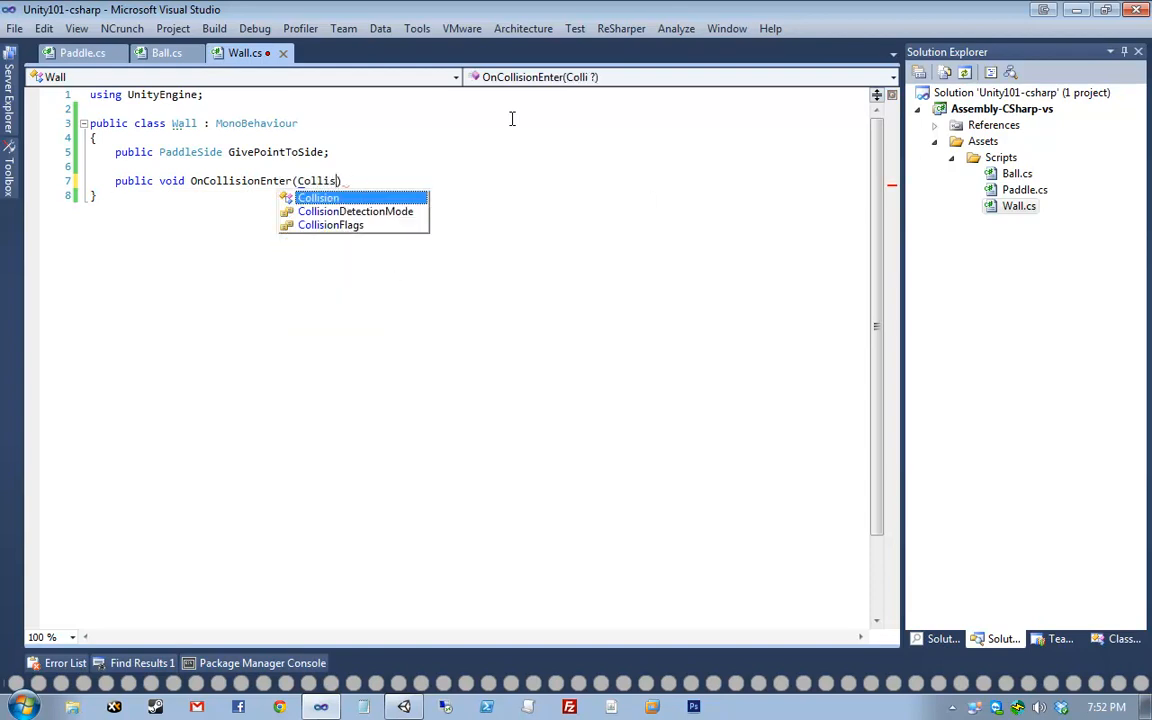
{"action": "type", "text": "ollision)"}
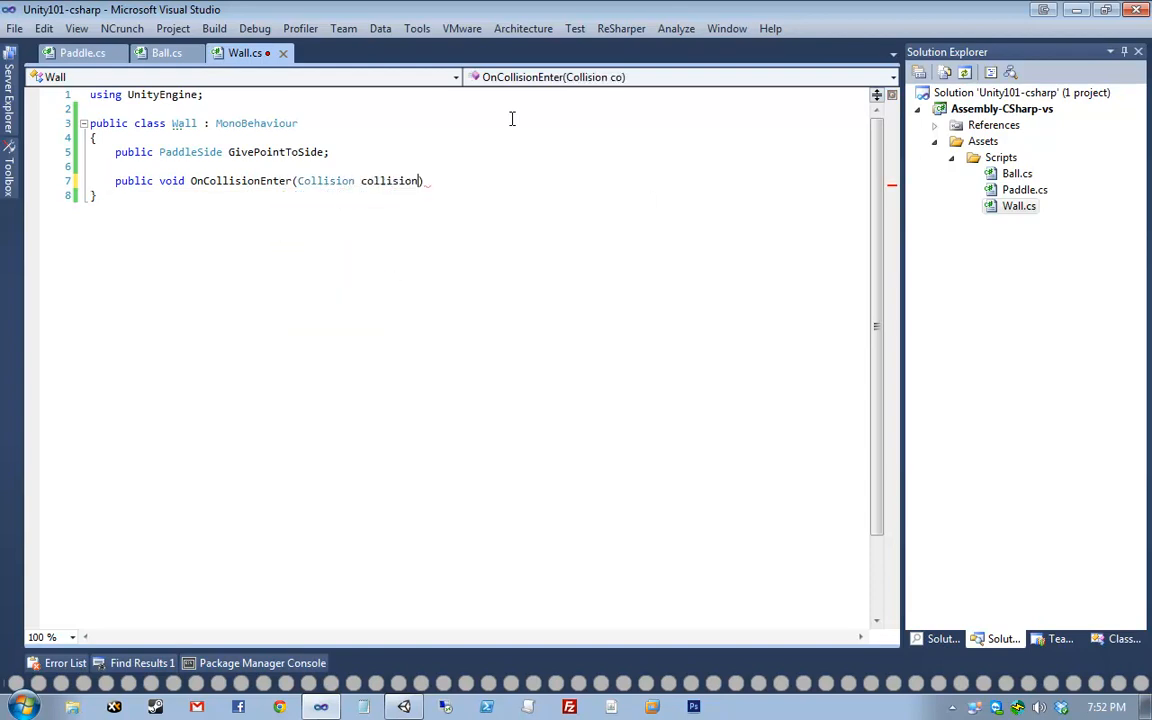
{"action": "key", "text": "Return"}
{"action": "type", "text": "{"}
{"action": "key", "text": "Return"}
{"action": "key", "text": "ctrl+s"}
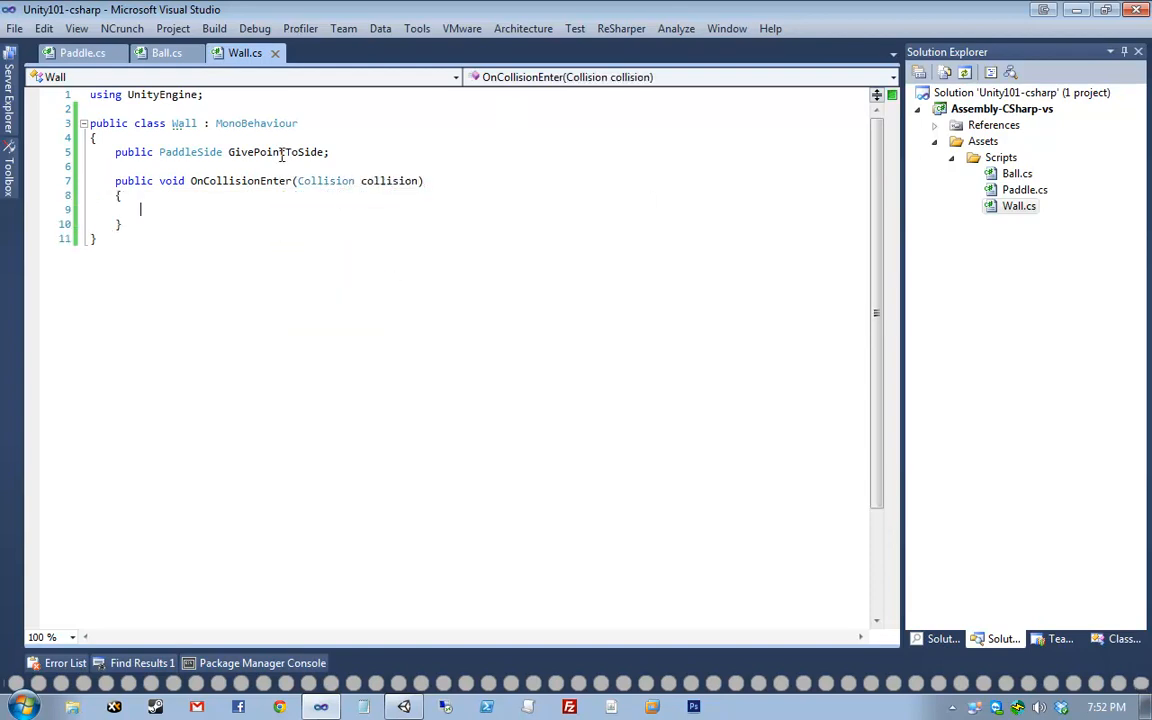
- Highlight the OnCollisionEnter method name and its collision parameter for explanation
{"action": "left_click", "coordinate": [224, 183]}
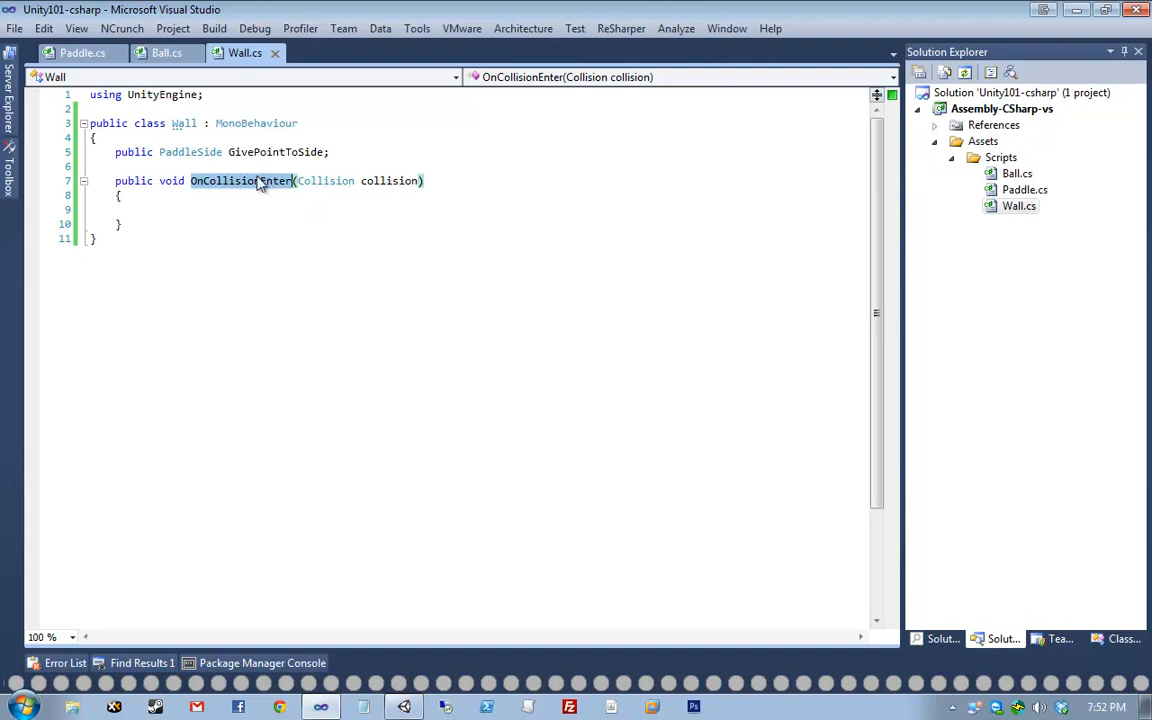
{"action": "left_click", "coordinate": [255, 180]}
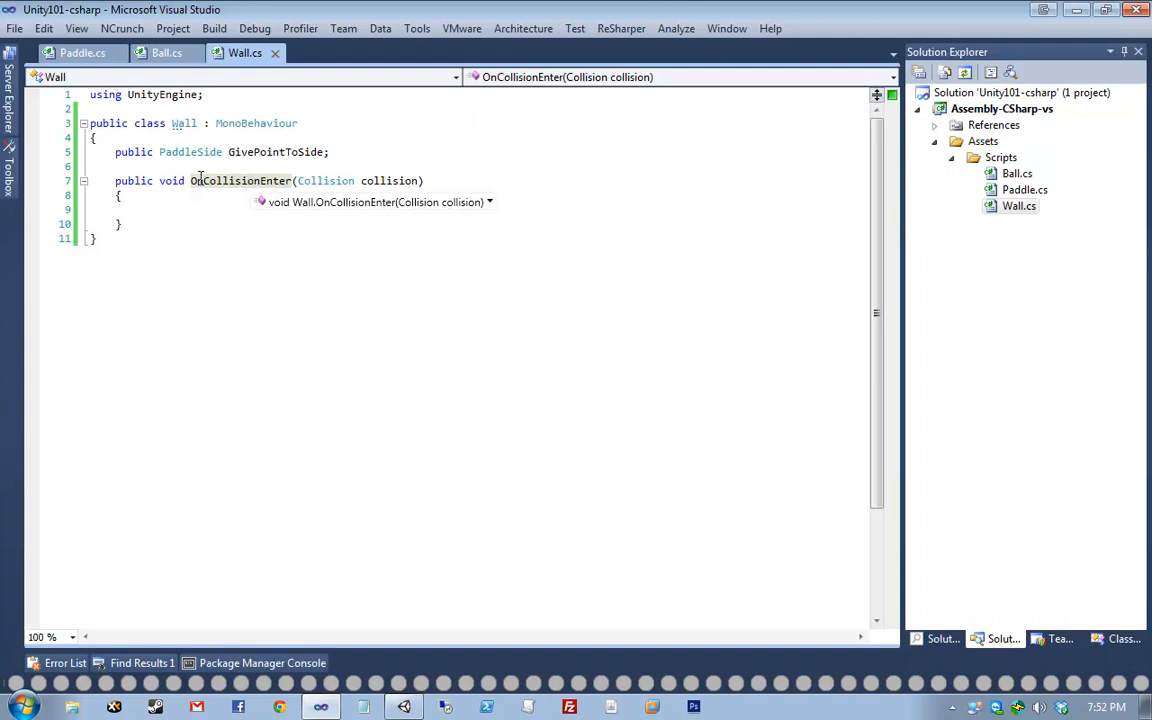
{"action": "left_click_drag", "start_coordinate": [212, 173], "coordinate": [278, 186]}
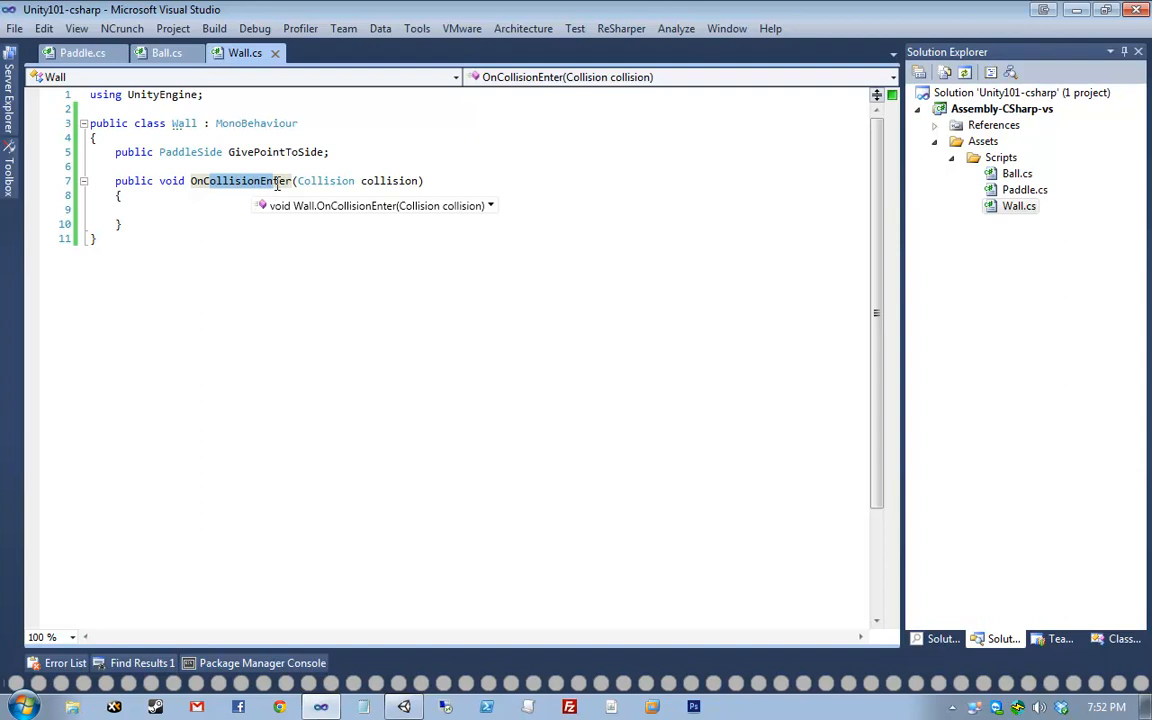
{"action": "left_click", "coordinate": [237, 186]}
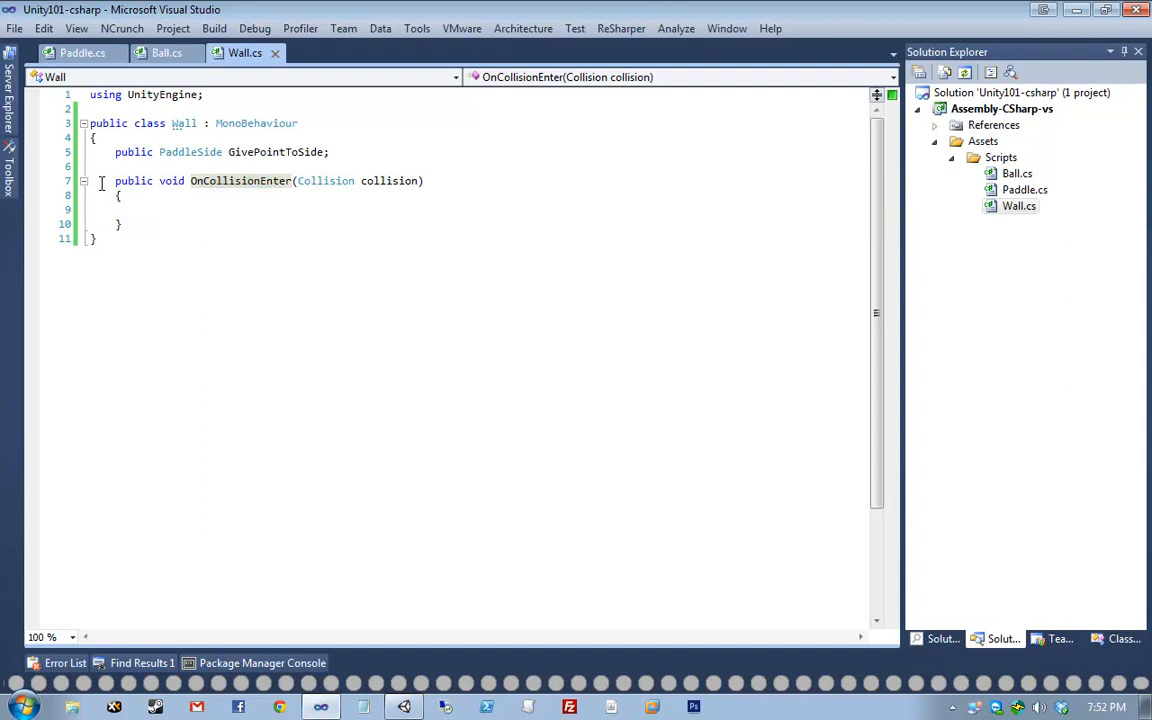
{"action": "left_click_drag", "start_coordinate": [91, 180], "coordinate": [150, 224]}
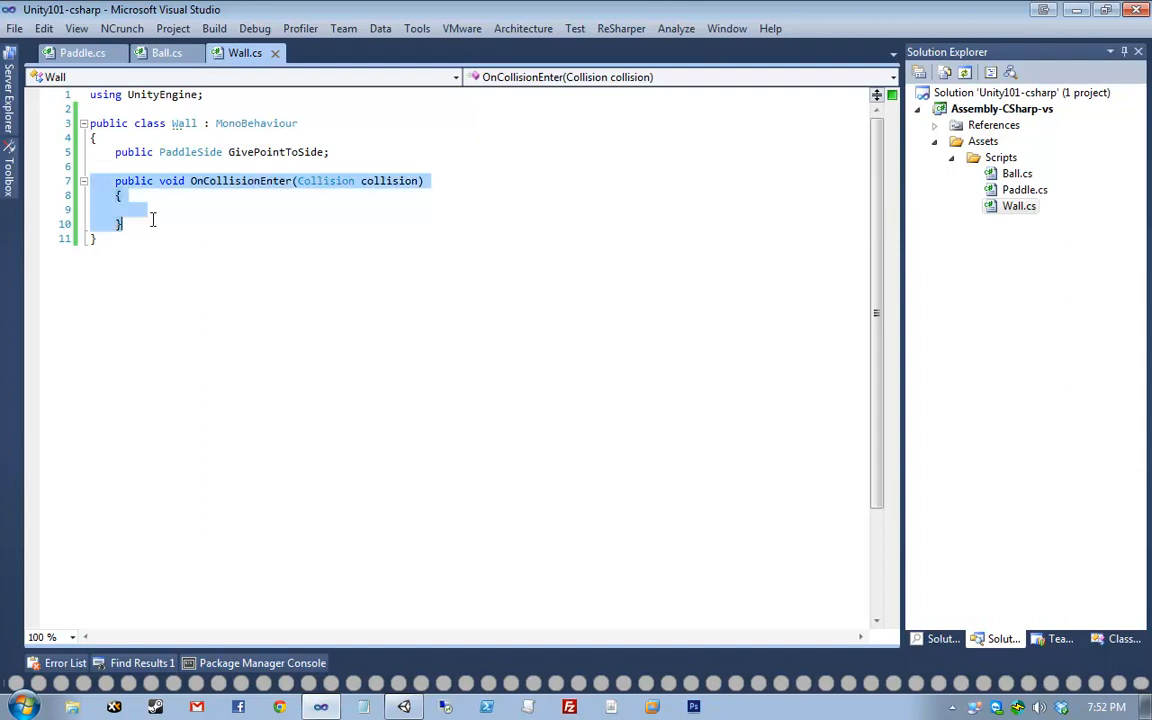
{"action": "left_click", "coordinate": [324, 198]}
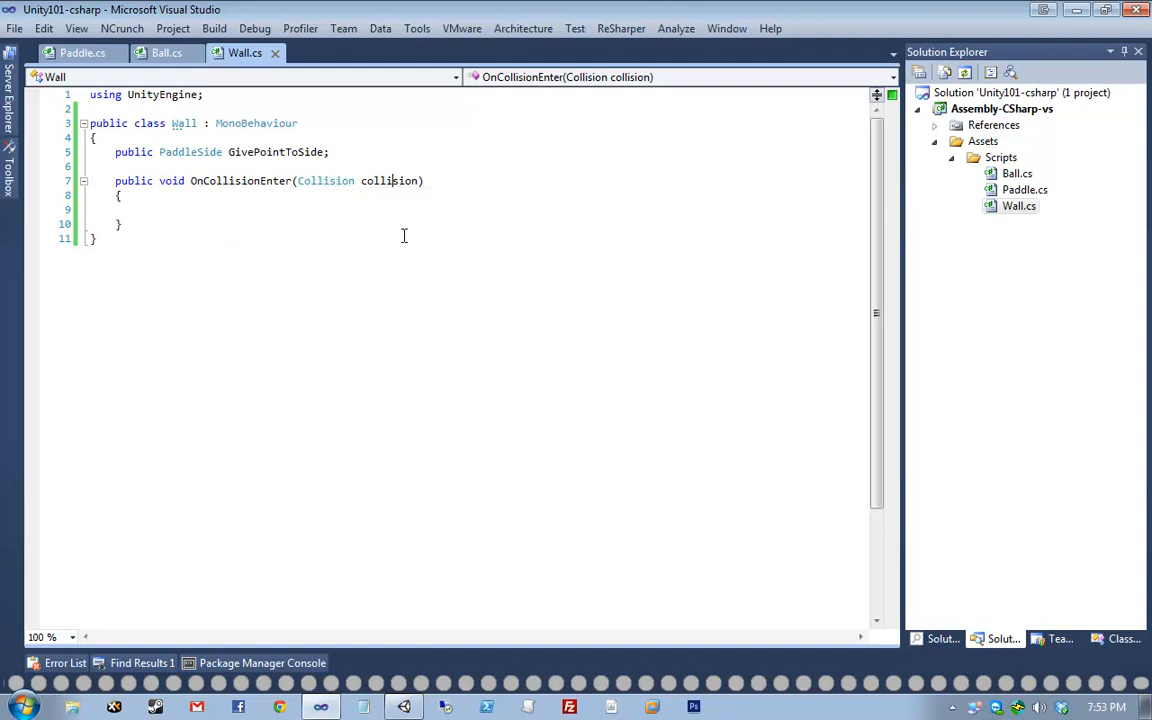
{"action": "left_click", "coordinate": [395, 203]}
- Make OnCollisionEnter call reset on the colliding object's Ball component
{"action": "left_click", "coordinate": [400, 211]}
{"action": "type", "text": "col"}
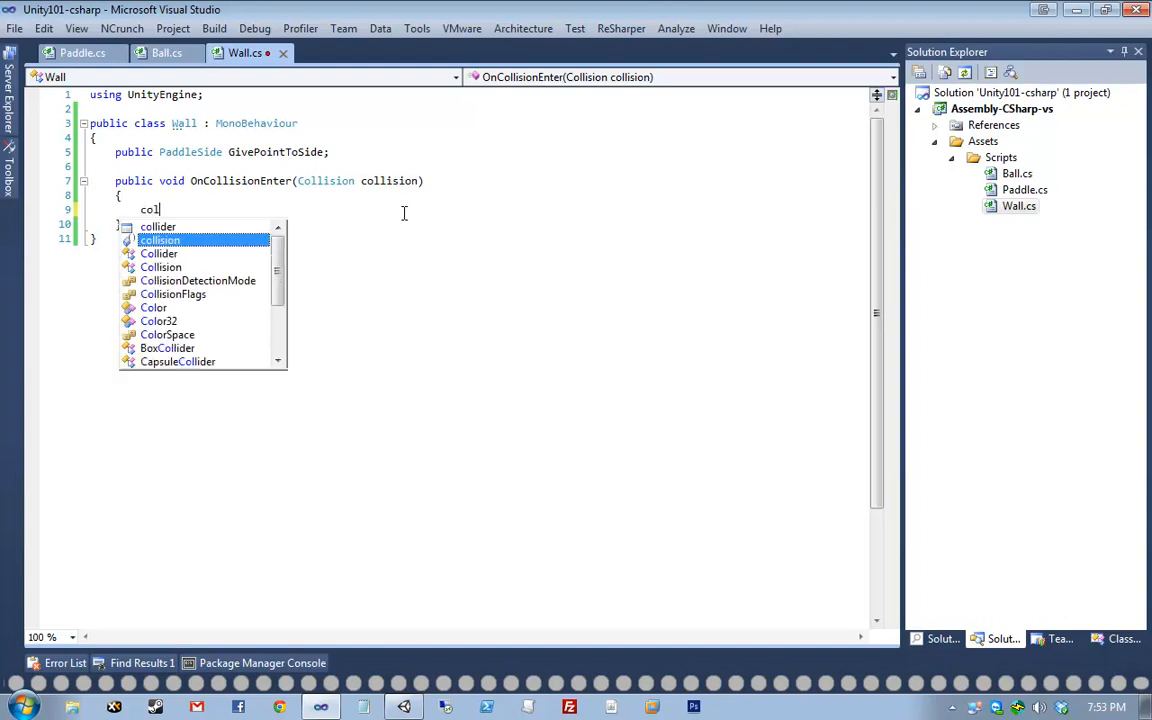
{"action": "type", "text": "lision.game"}
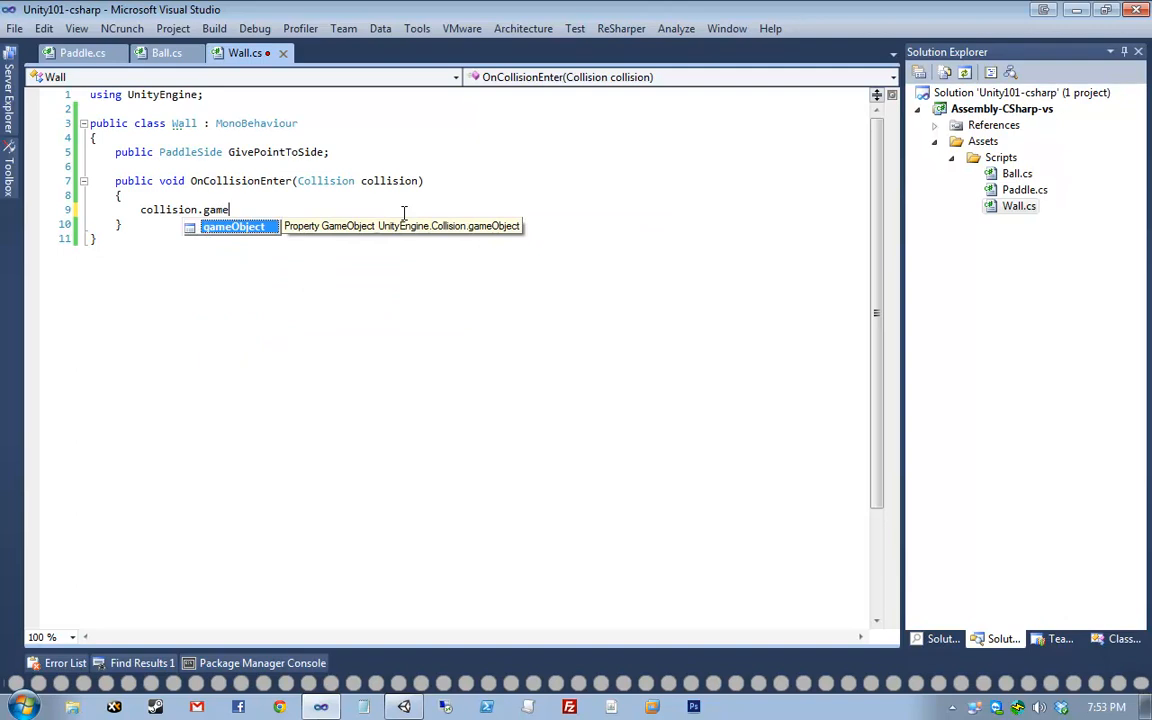
{"action": "type", "text": "Object.GetComponent"}
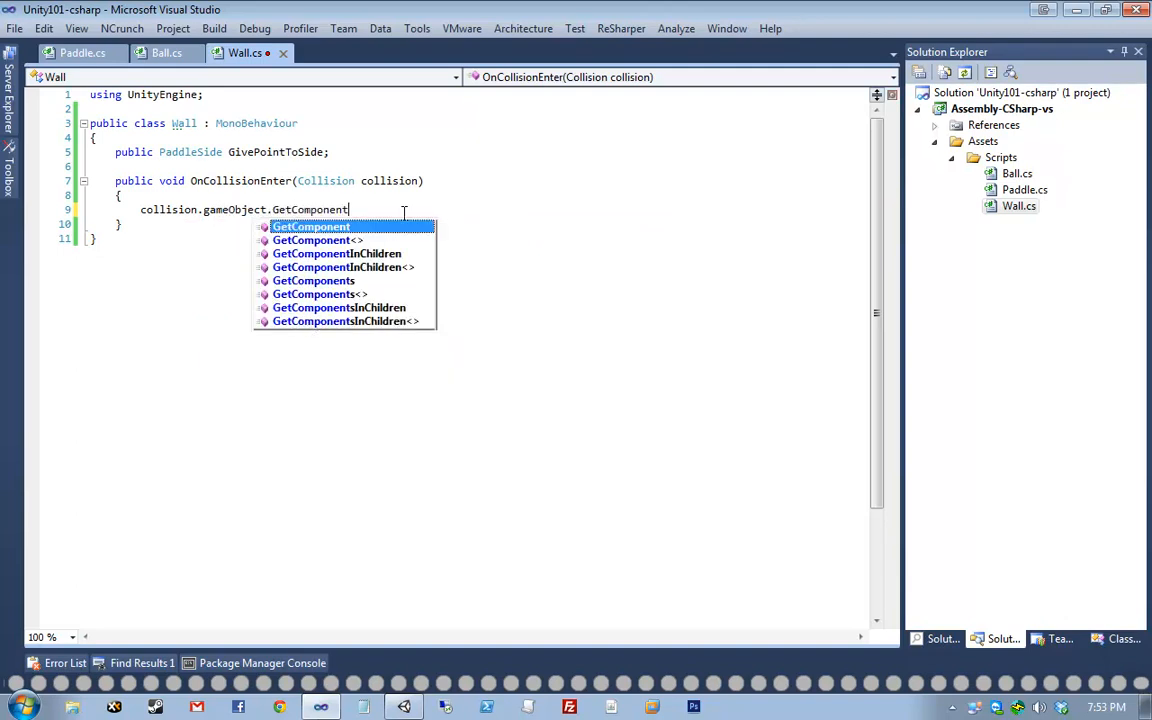
{"action": "key", "text": "Return"}
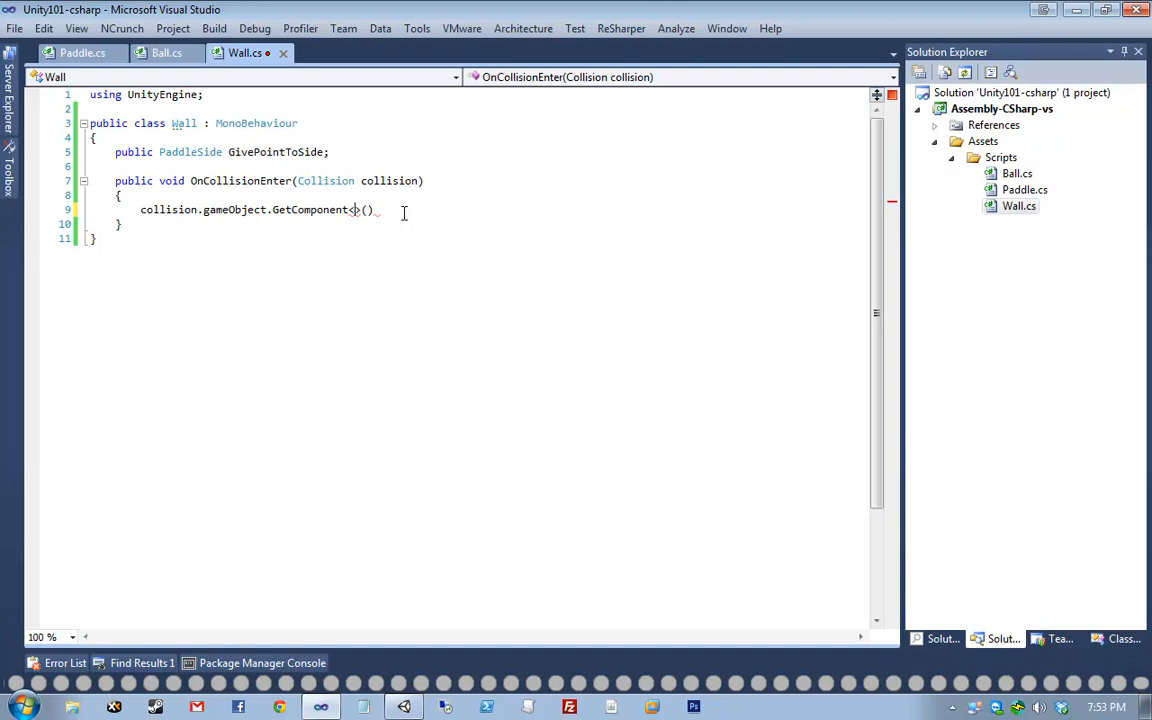
{"action": "type", "text": "Ball"}
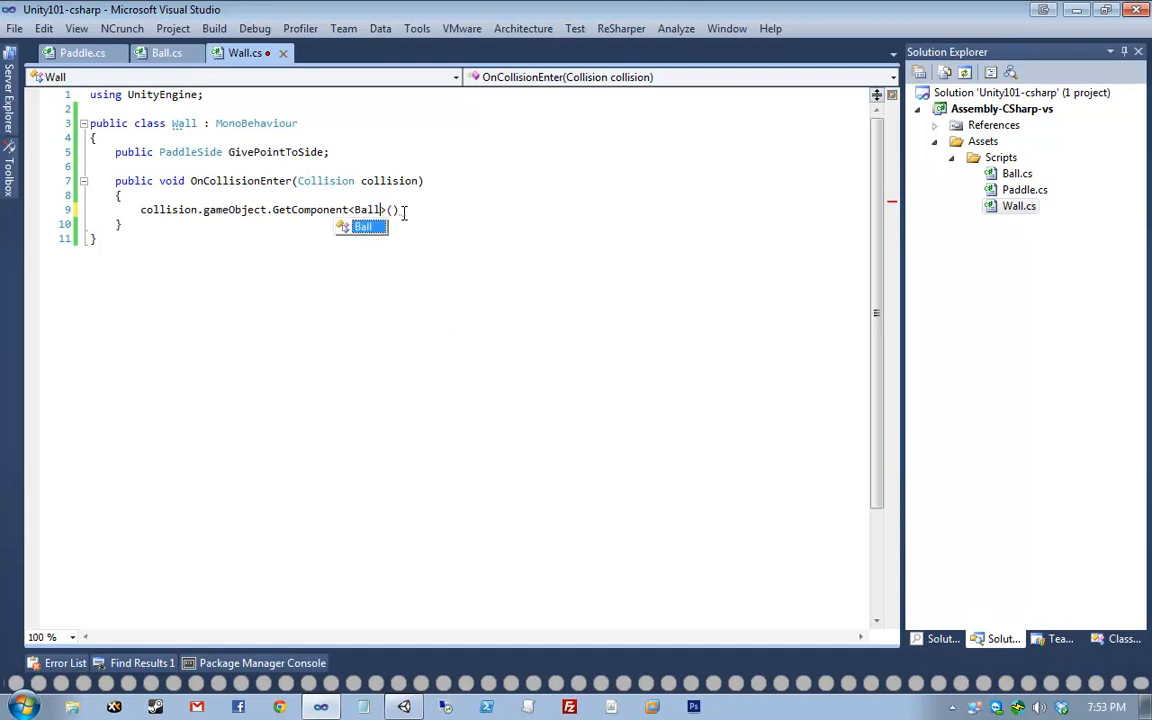
{"action": "key", "text": "End"}
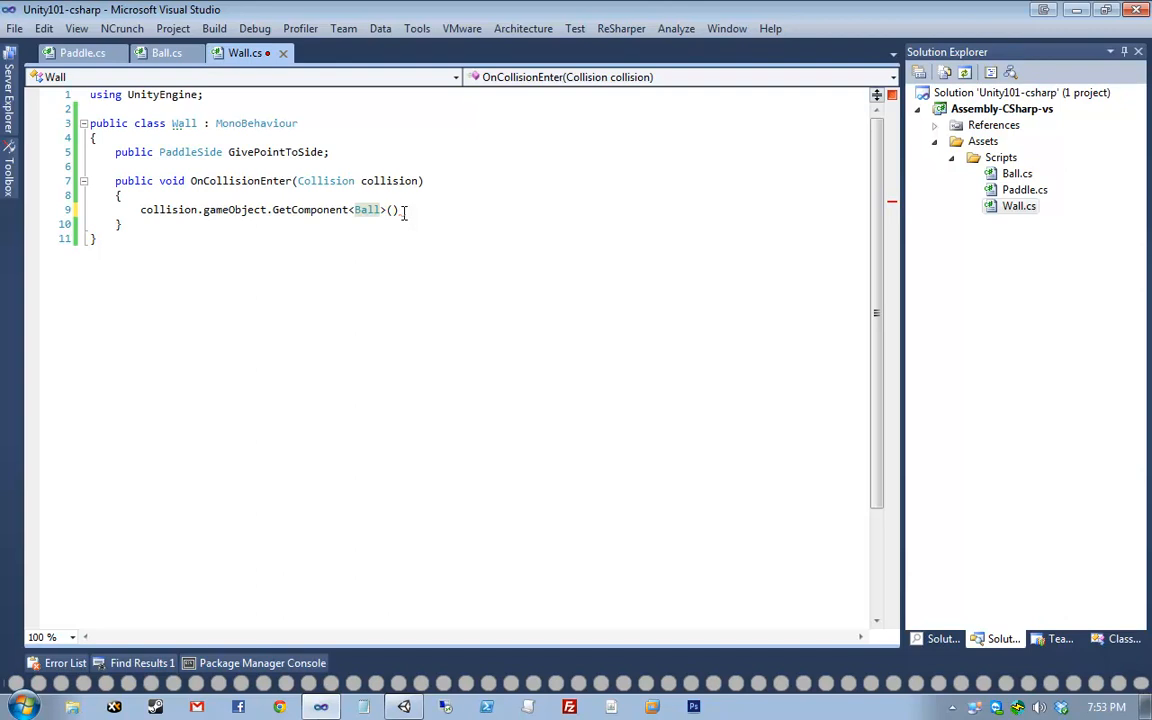
{"action": "type", "text": ".reset();"}
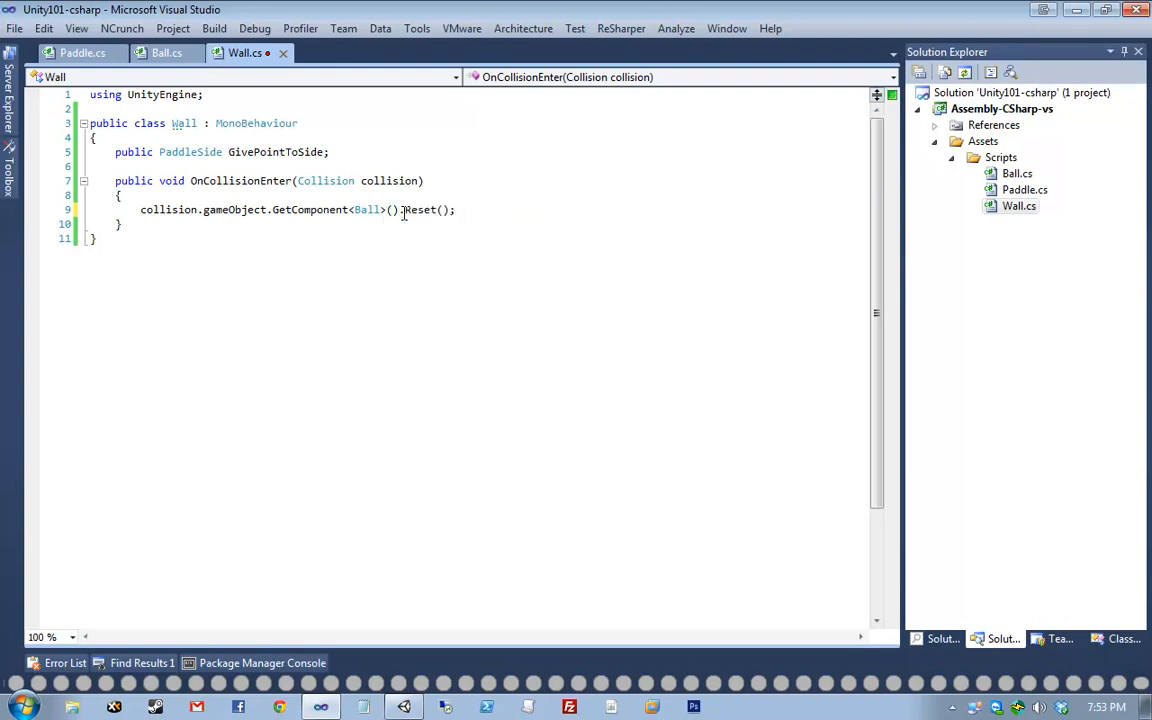
- Add a Debug.Log of string.Format("{0} got a point!", GivePointToSide) above it and save
{"action": "key", "text": "ctrl+Return"}
{"action": "type", "text": "De"}
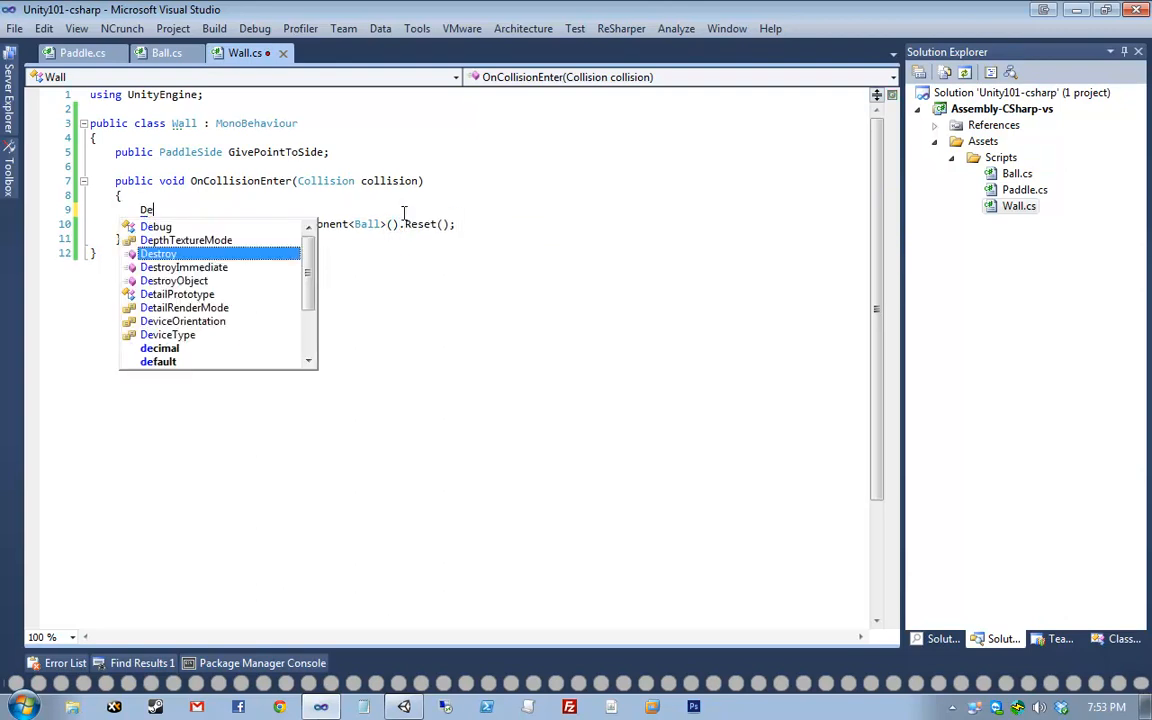
{"action": "type", "text": "bug.Log(\"{0}"}
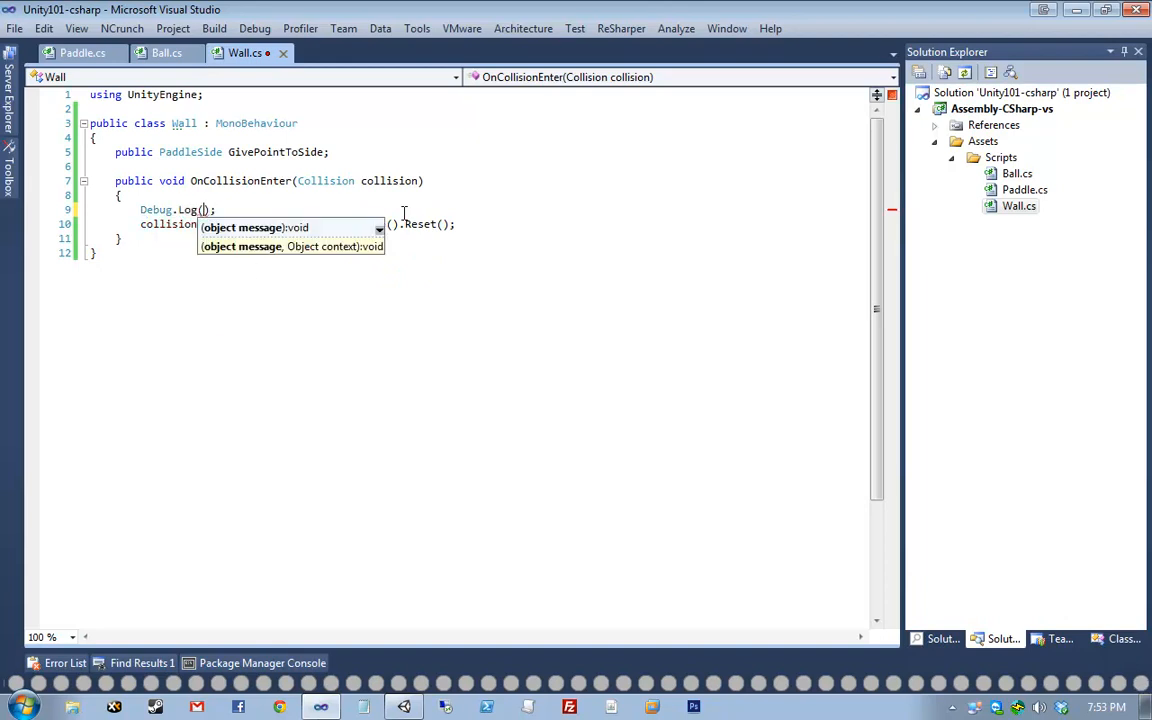
{"action": "type", "text": " got a point!"}
{"action": "key", "text": "alt+Return"}
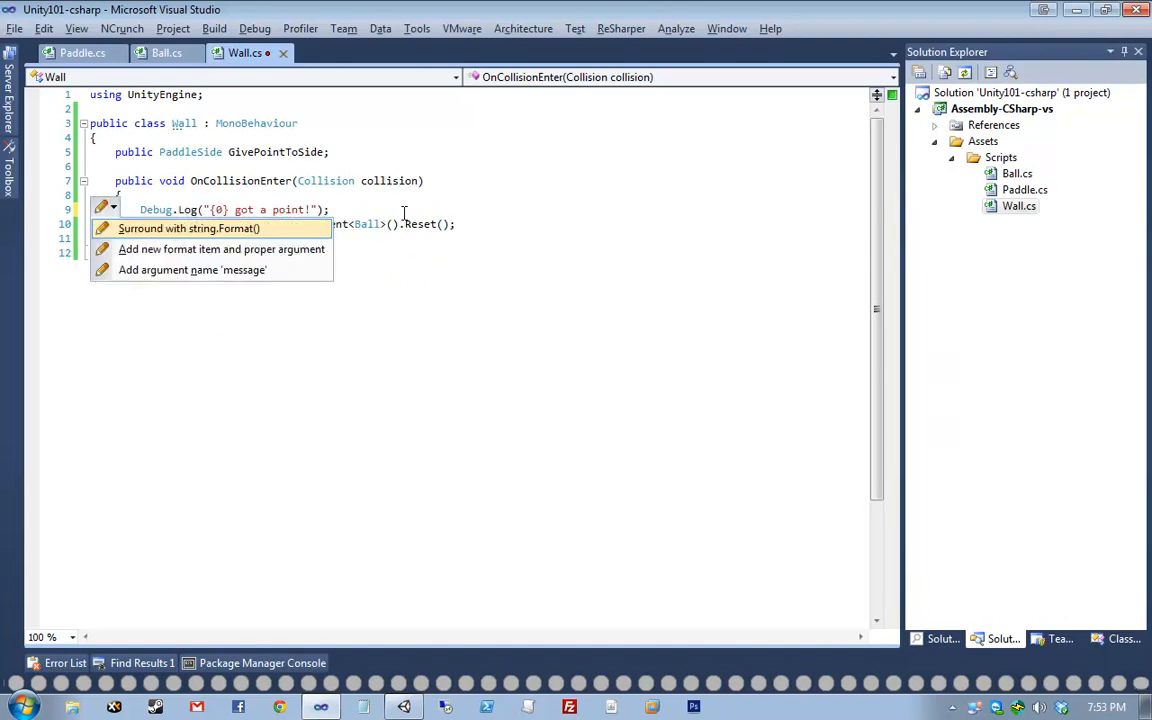
{"action": "key", "text": "Return"}
{"action": "type", "text": "Give"}
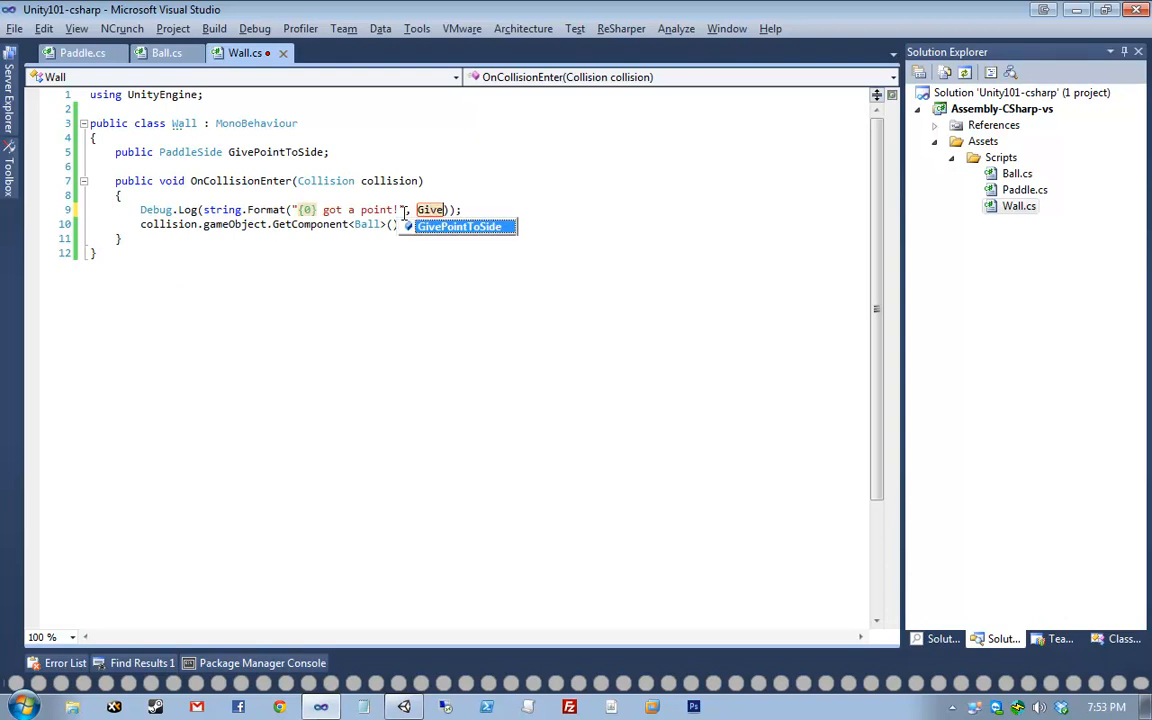
{"action": "key", "text": "Return"}
{"action": "key", "text": "ctrl+s"}
- Highlight the Debug.Log line and the GetComponent<Ball>() reset call to explain them
{"action": "key", "text": "End"}
{"action": "key", "text": "shift+Home"}
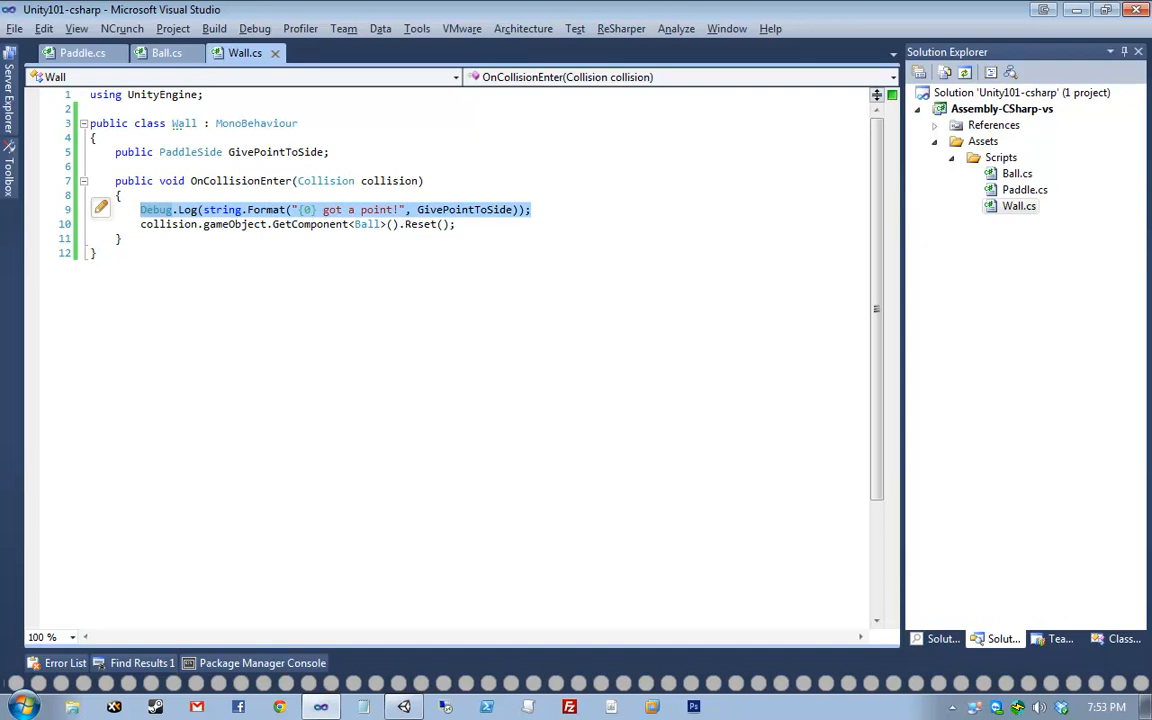
{"action": "left_click", "coordinate": [204, 194]}
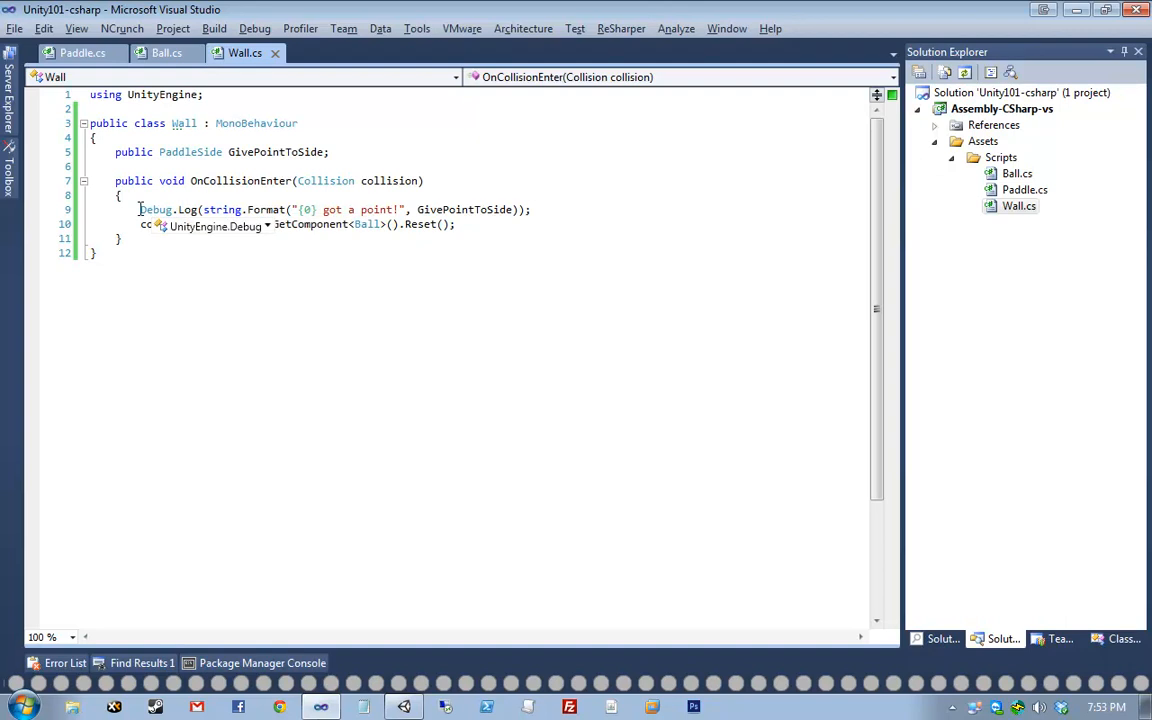
{"action": "left_click_drag", "start_coordinate": [139, 210], "coordinate": [563, 212]}
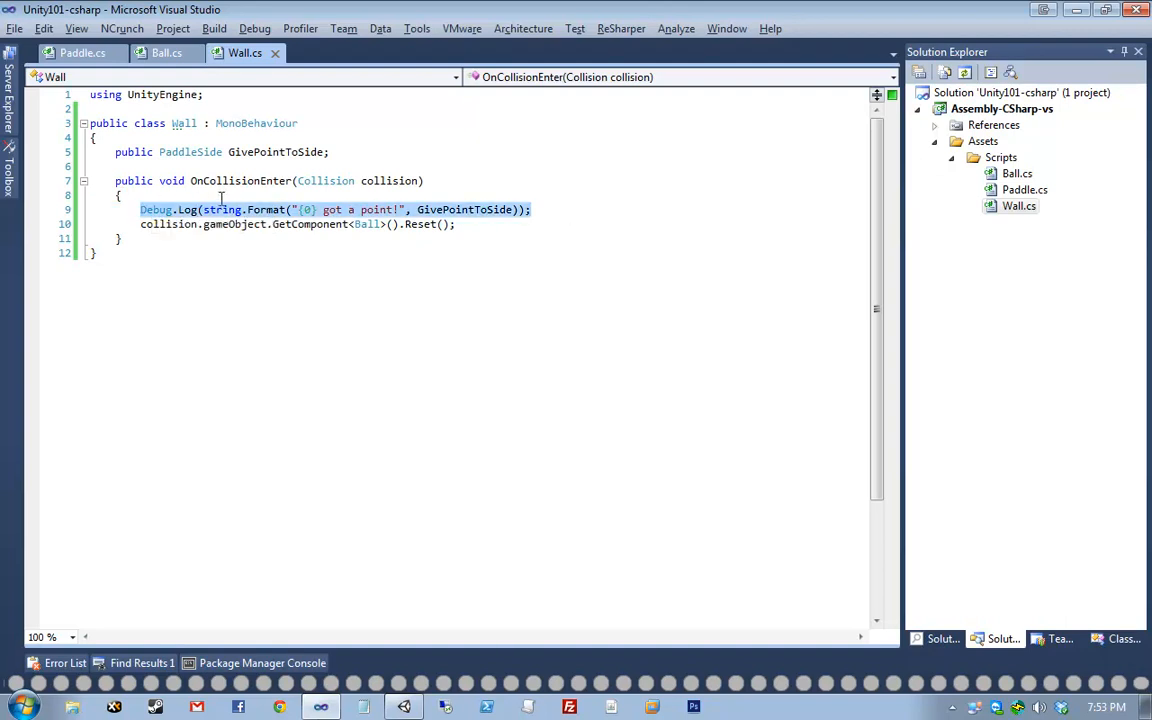
{"action": "left_click", "coordinate": [356, 222]}
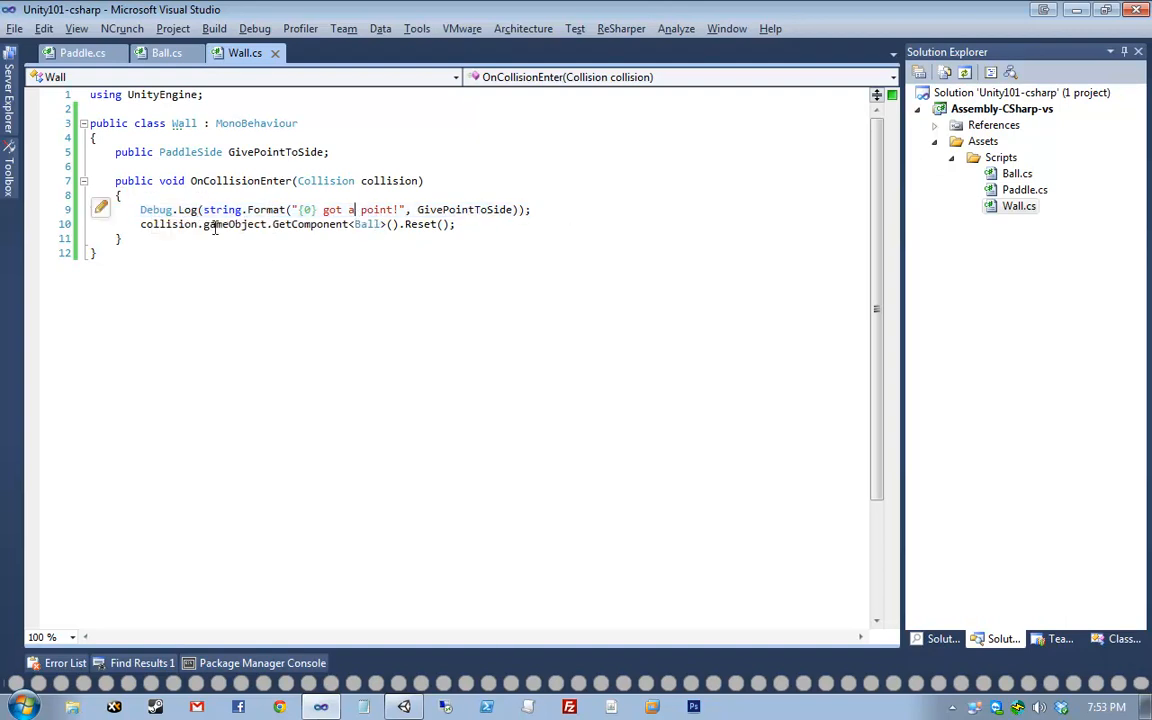
{"action": "left_click_drag", "start_coordinate": [266, 224], "coordinate": [141, 225]}
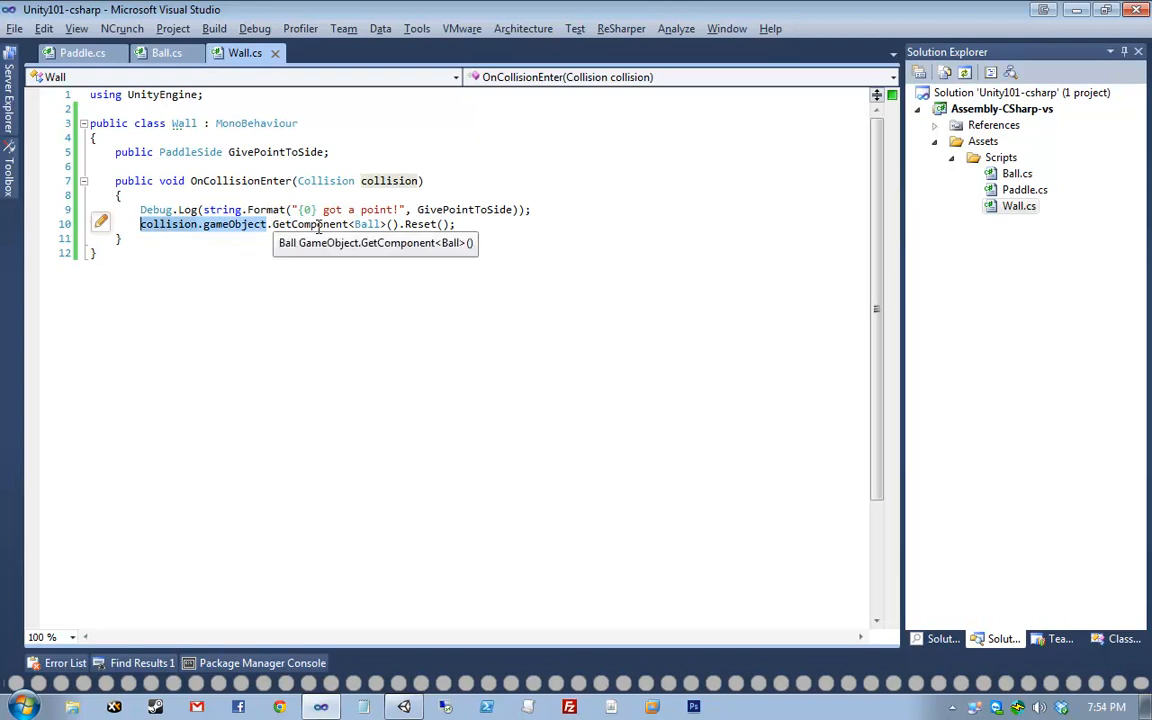
{"action": "left_click_drag", "start_coordinate": [404, 224], "coordinate": [140, 224]}
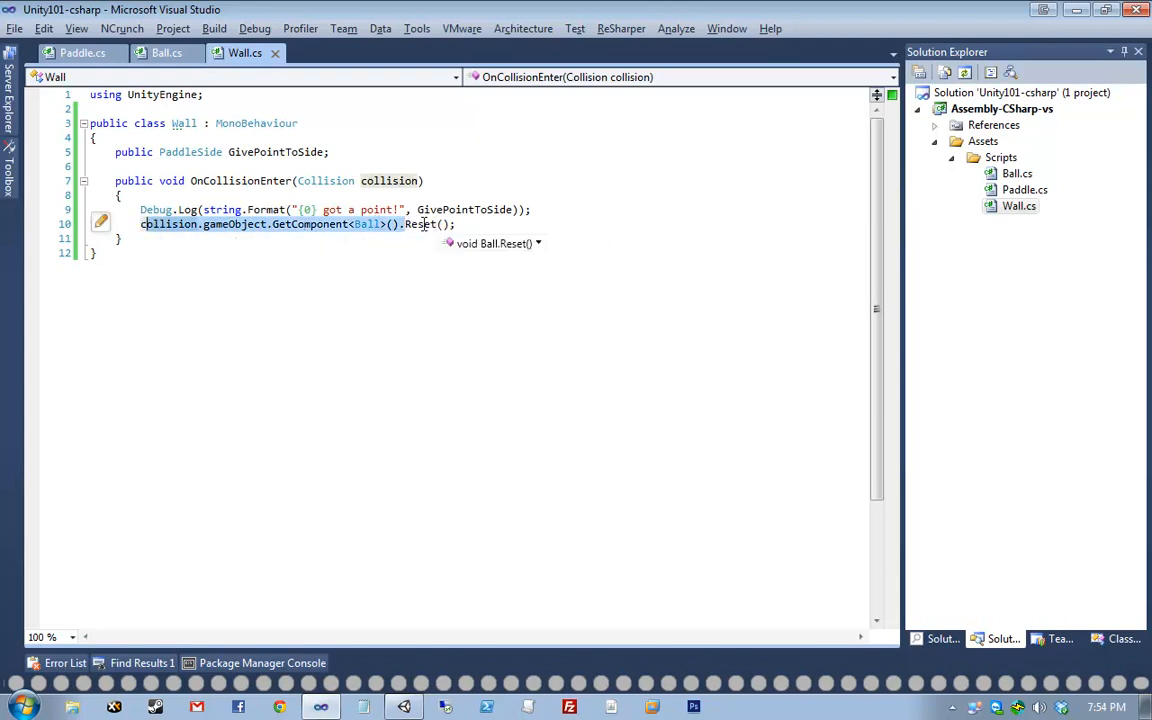
{"action": "left_click", "coordinate": [398, 224]}
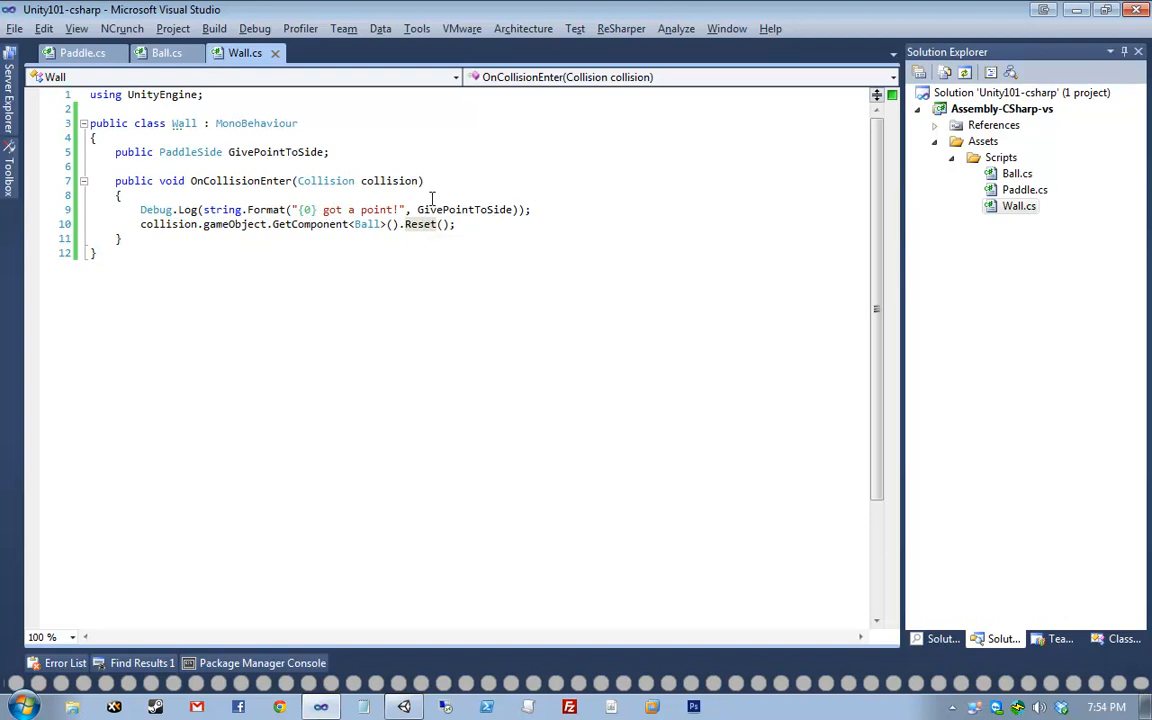
- Compare with Ball.cs's Reset method, review OnCollisionEnter in Wall.cs again, and return to Unity
{"action": "left_click", "coordinate": [165, 54]}
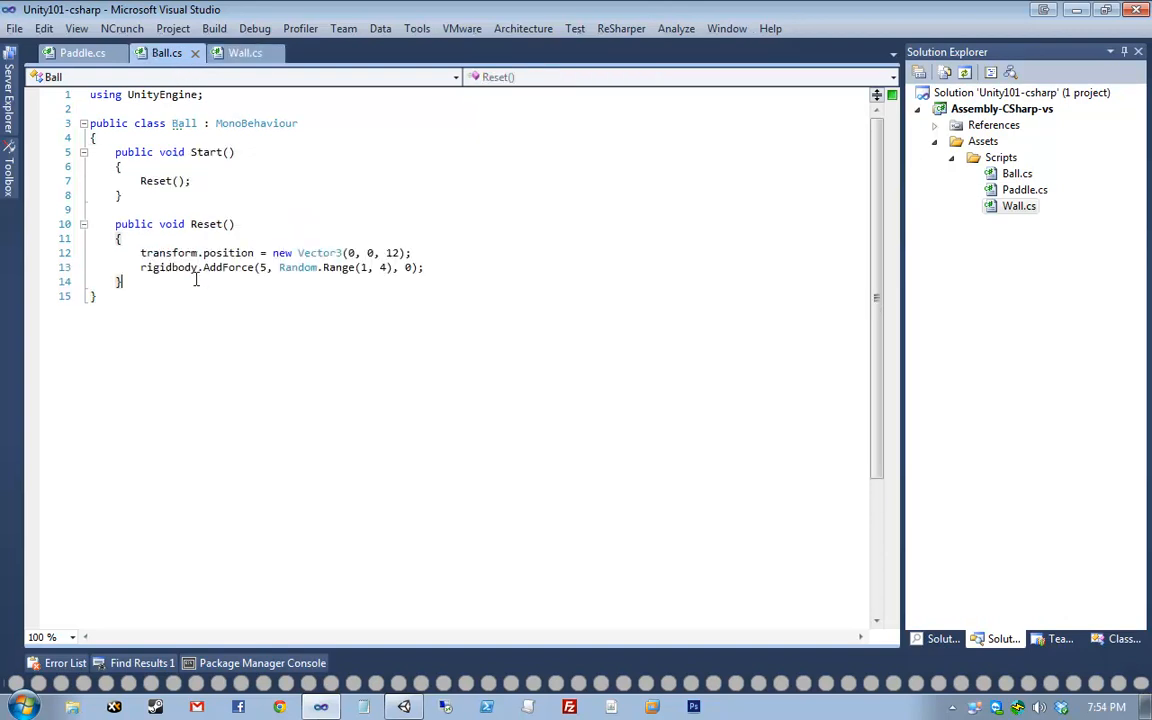
{"action": "left_click_drag", "start_coordinate": [122, 282], "coordinate": [90, 224]}
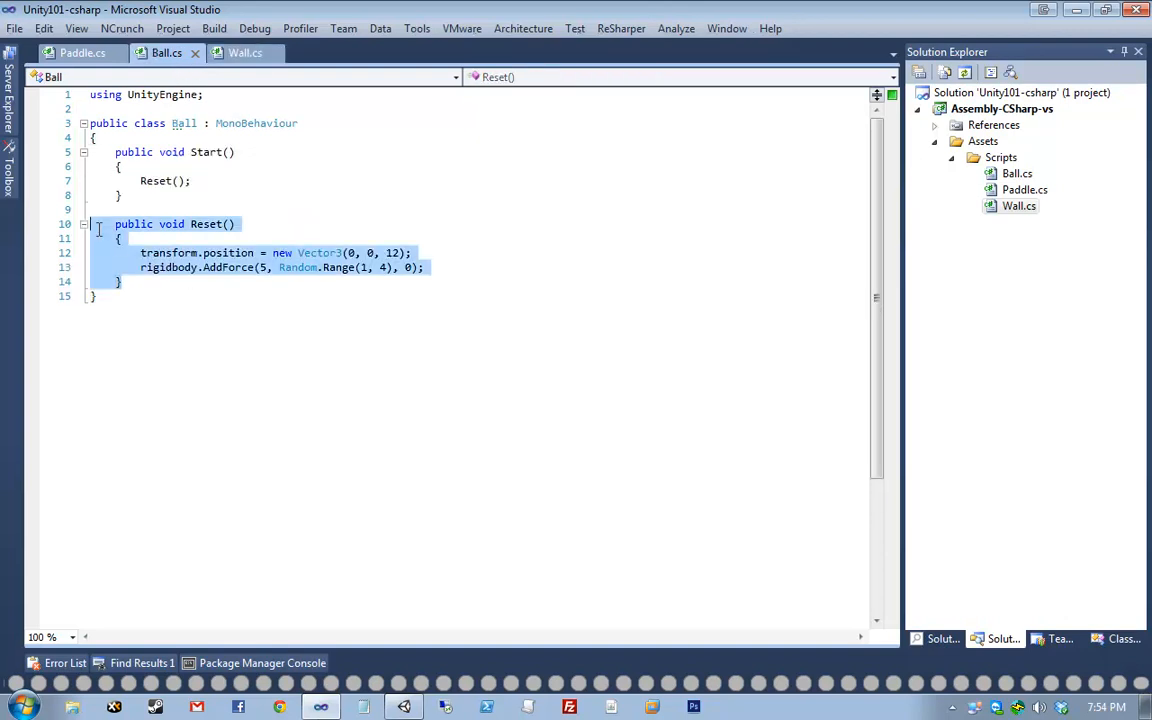
{"action": "left_click", "coordinate": [238, 262]}
{"action": "left_click", "coordinate": [245, 52]}
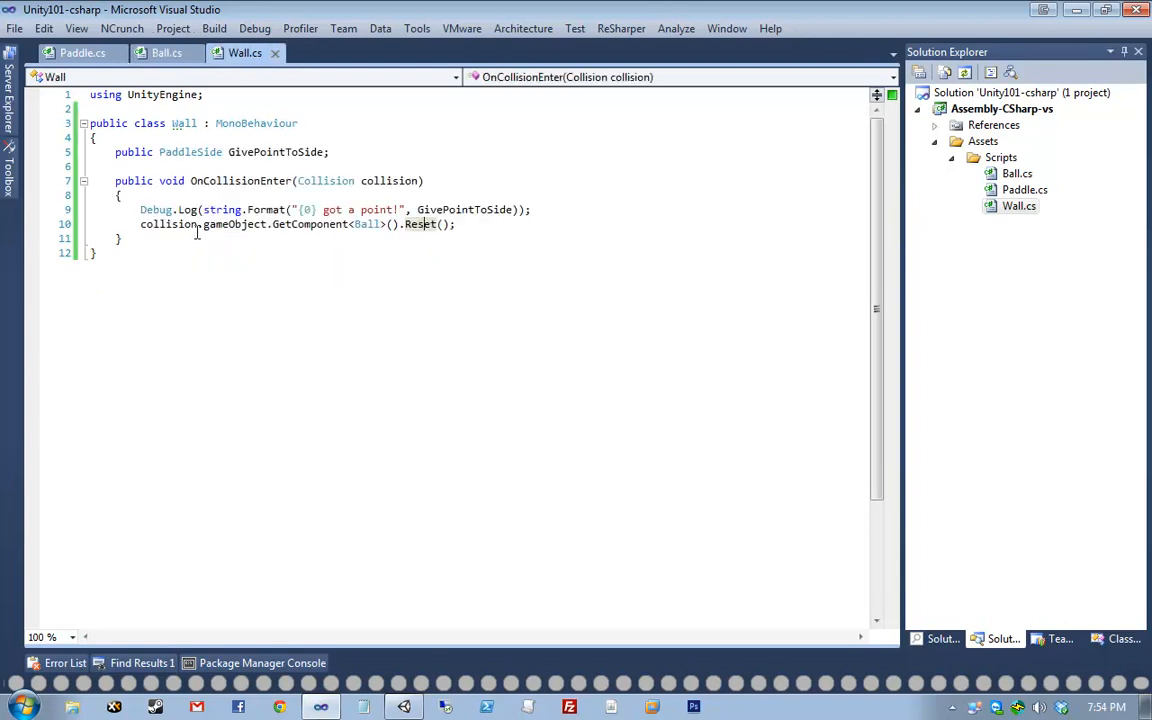
{"action": "key", "text": "ctrl+a"}
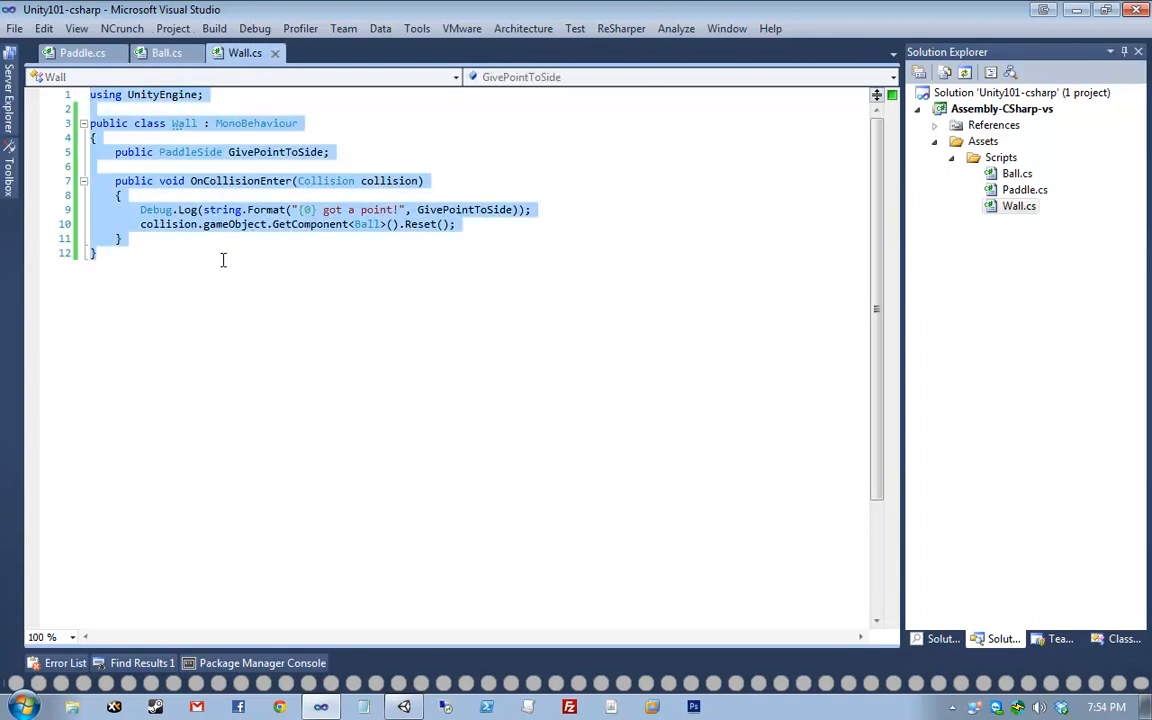
{"action": "left_click", "coordinate": [223, 260]}
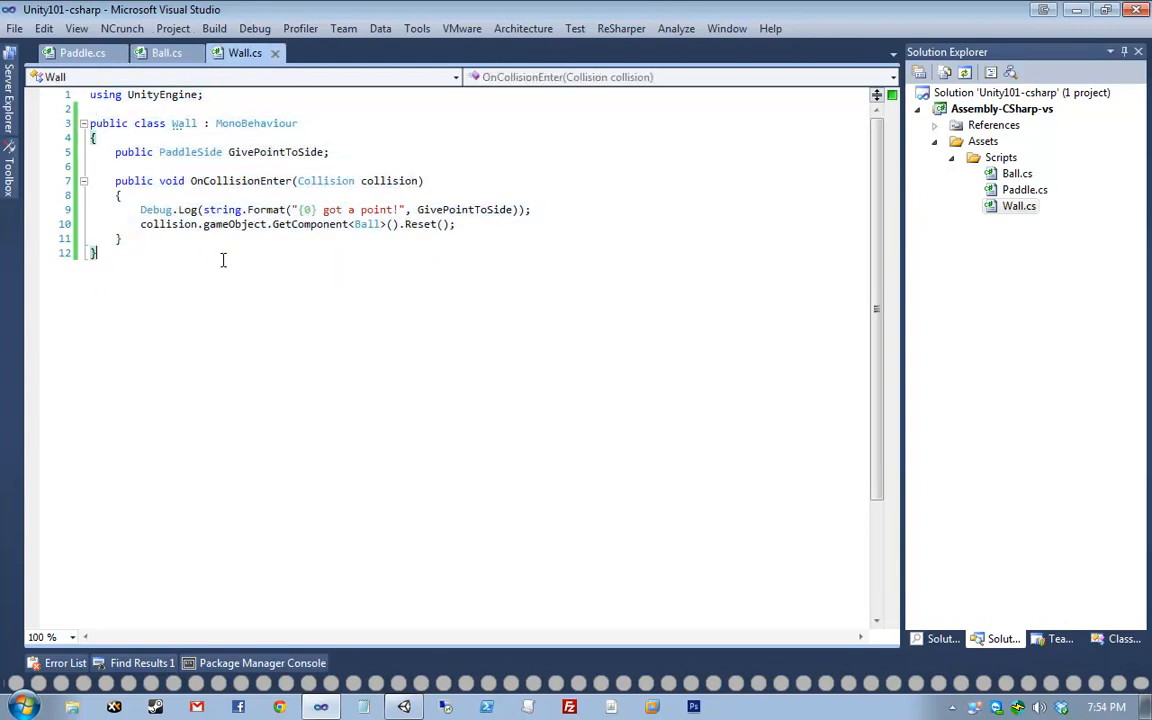
{"action": "double_click", "coordinate": [233, 182]}
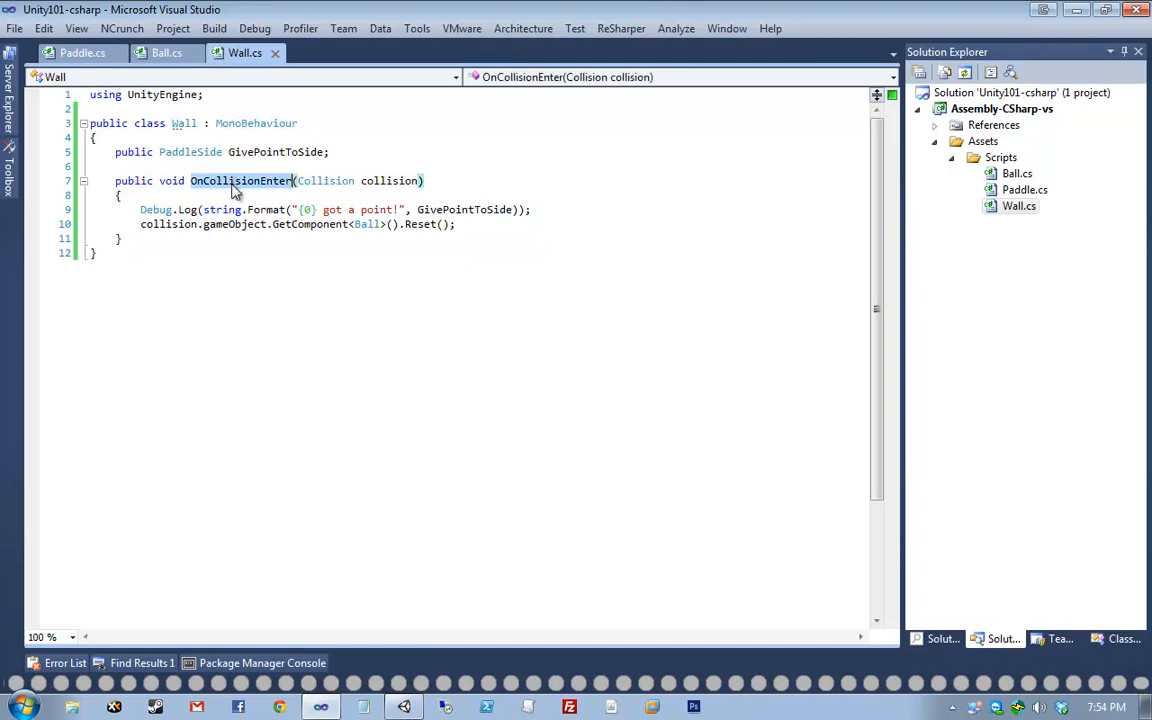
{"action": "left_click", "coordinate": [232, 184]}
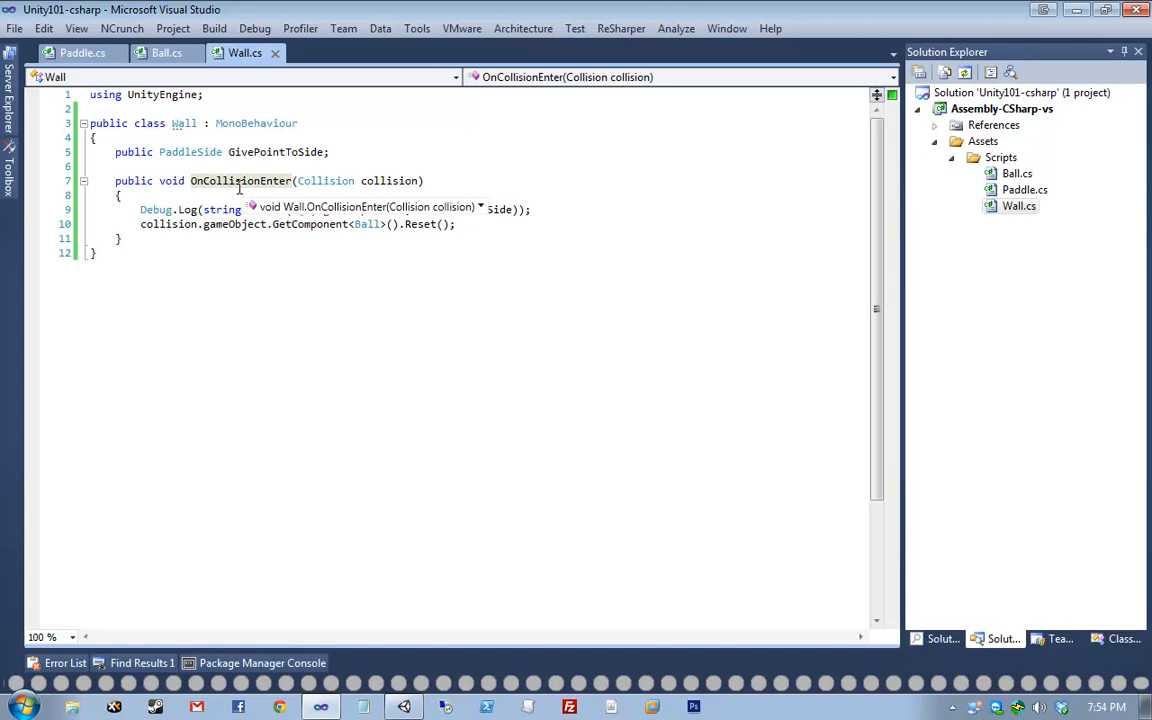
{"action": "left_click", "coordinate": [404, 707]}
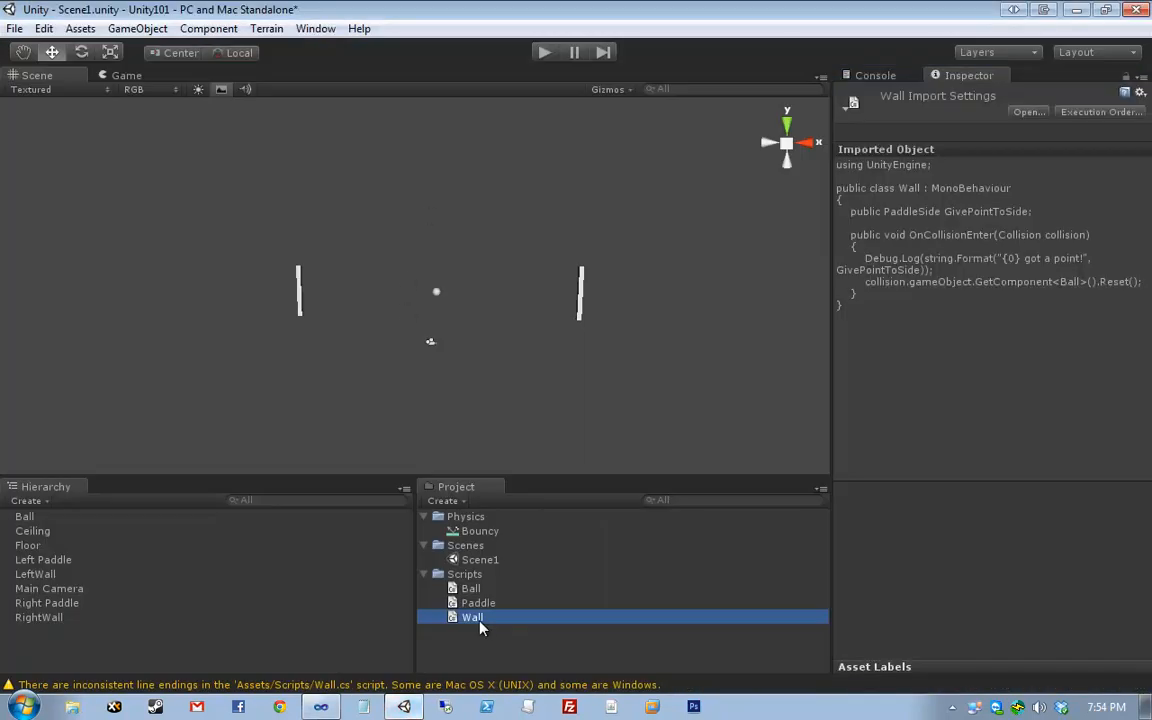
- Set LeftWall's Give Point To Side to Right, check RightWall's setting, and open the Console
{"action": "left_click_drag", "start_coordinate": [480, 625], "coordinate": [196, 627]}
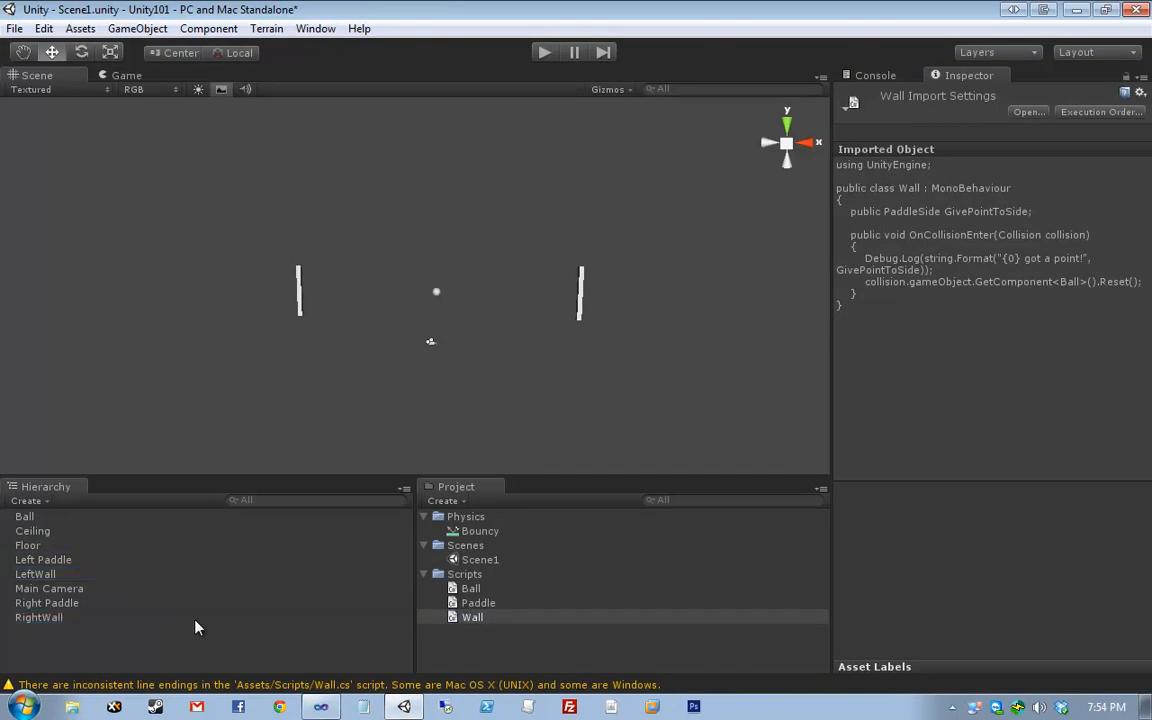
{"action": "left_click", "coordinate": [96, 576]}
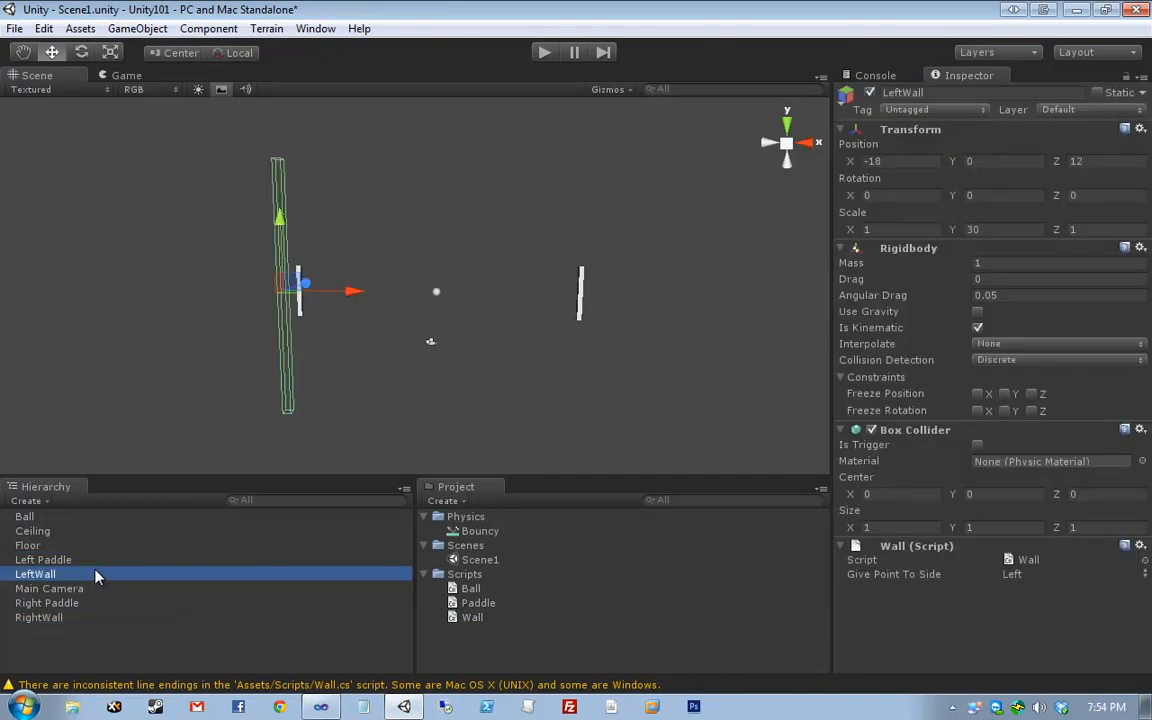
{"action": "left_click", "coordinate": [1030, 576]}
{"action": "left_click", "coordinate": [1046, 613]}
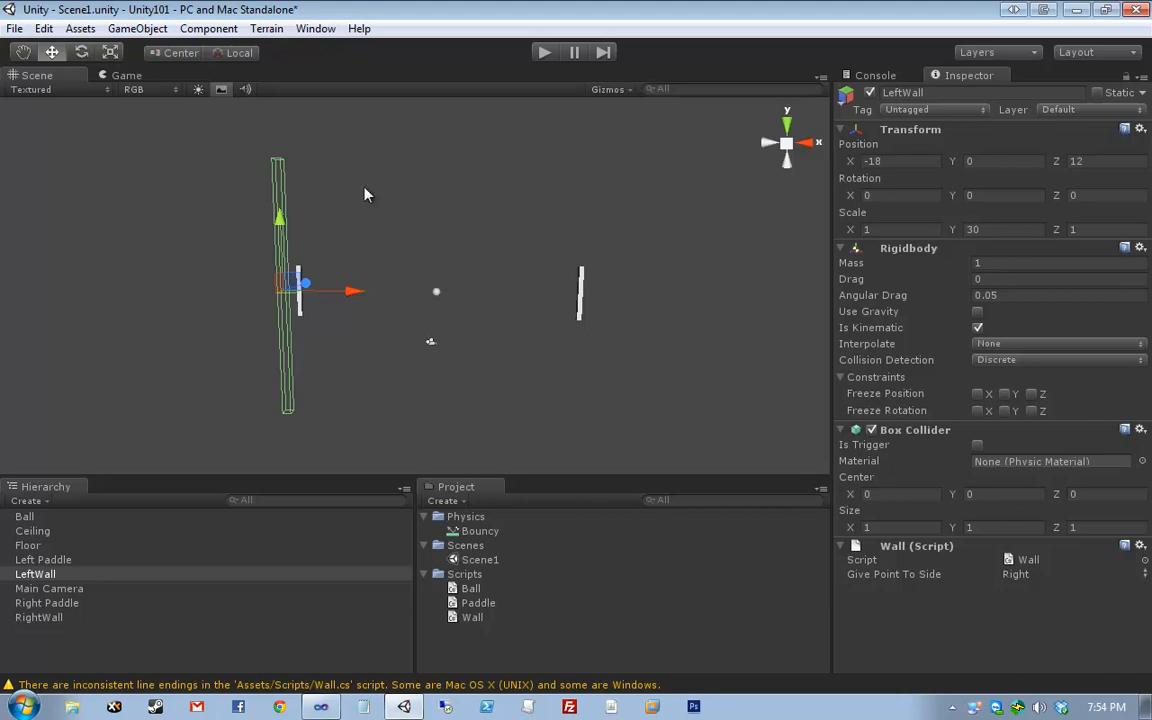
{"action": "left_click", "coordinate": [91, 617]}
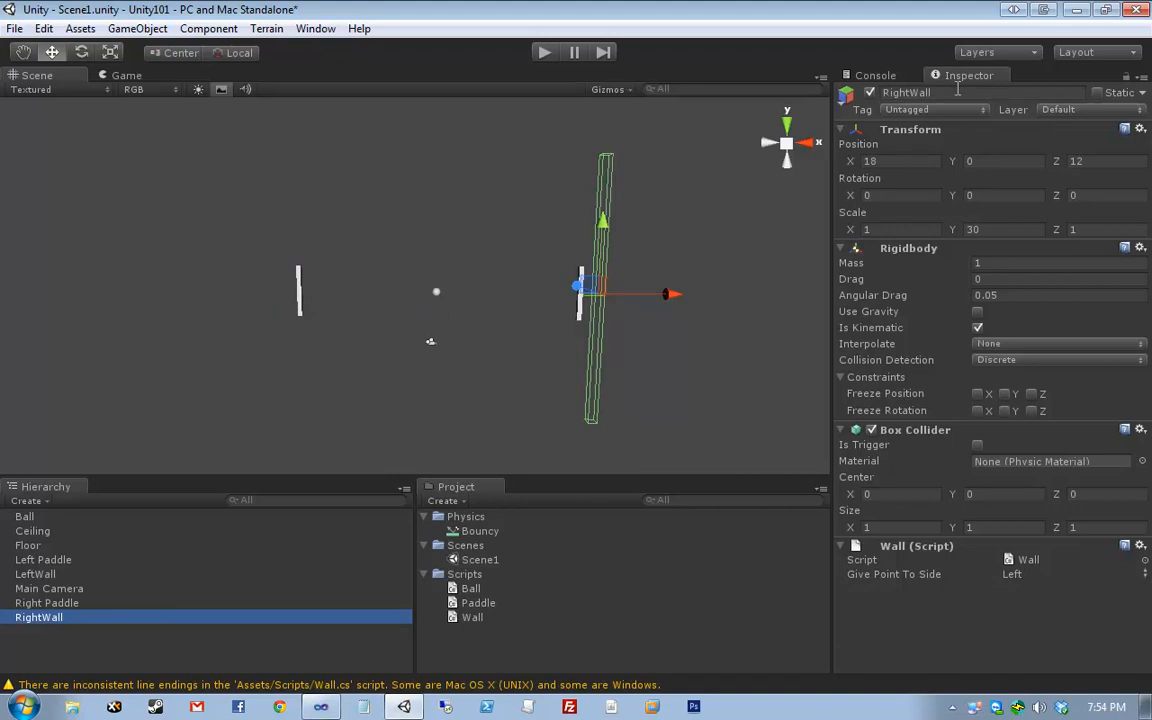
{"action": "left_click", "coordinate": [671, 177]}
{"action": "left_click", "coordinate": [876, 76]}
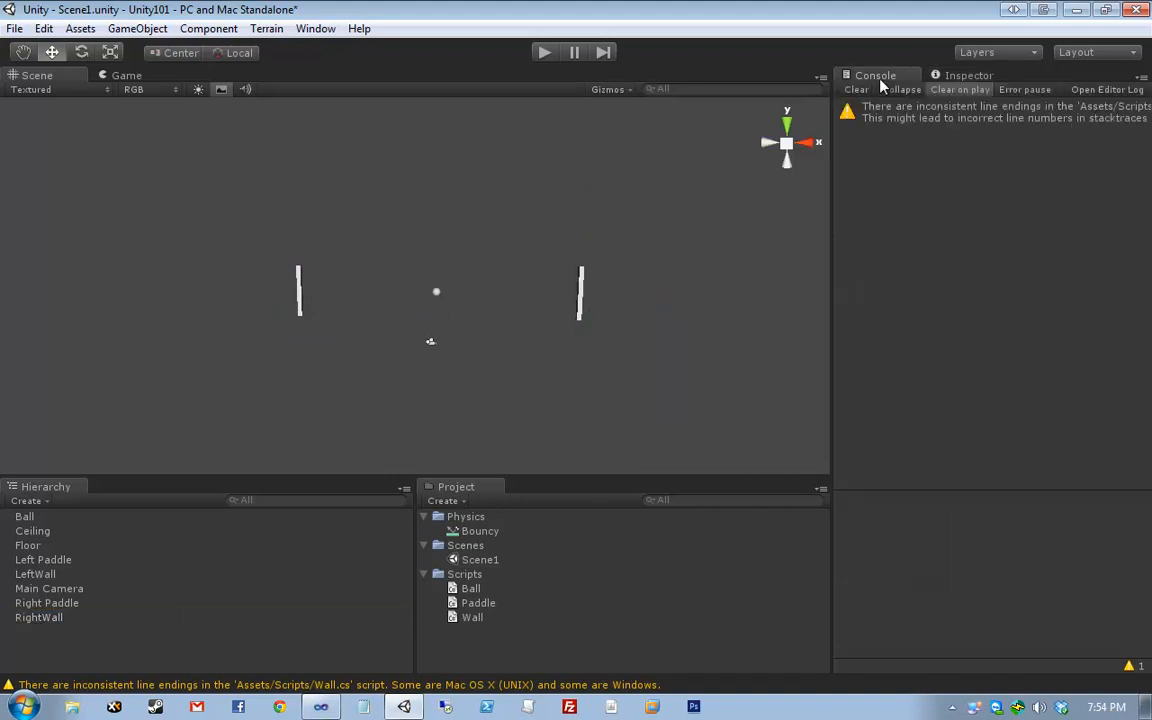
- Playtest Pong with the W/S and arrow keys until Left scores twice and Right once, then stop
{"action": "left_click", "coordinate": [544, 53]}
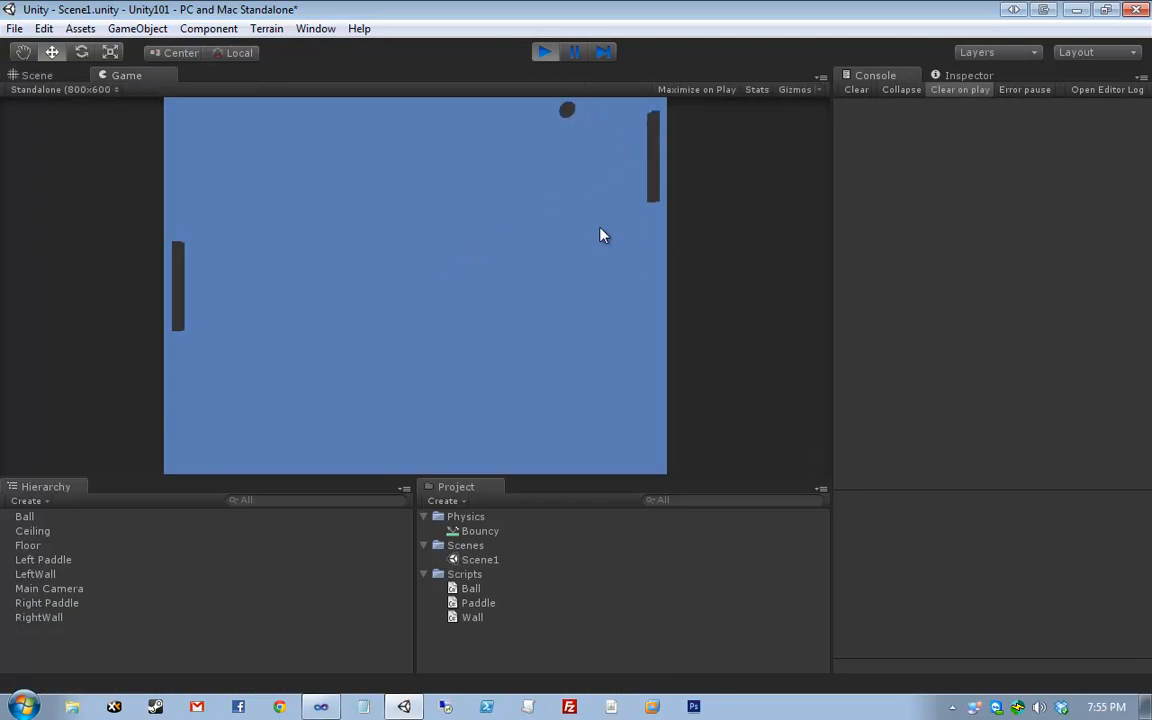
{"action": "key", "text": "s"}
{"action": "key", "text": "s"}
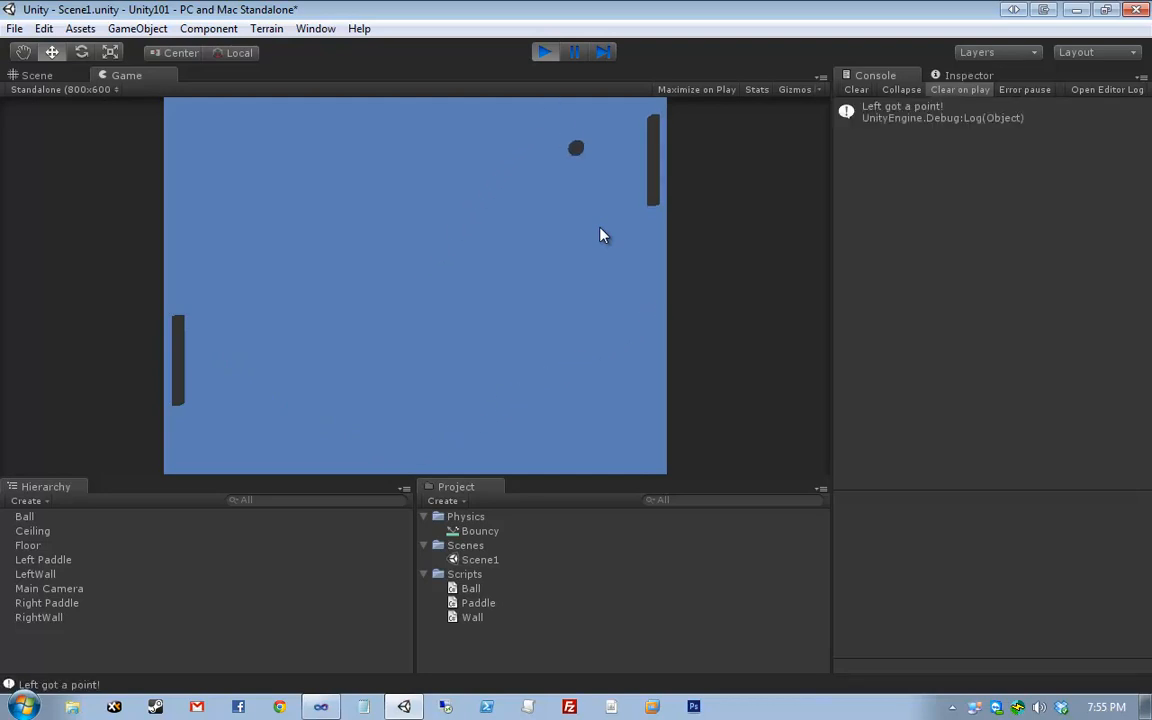
{"action": "key", "text": "Down"}
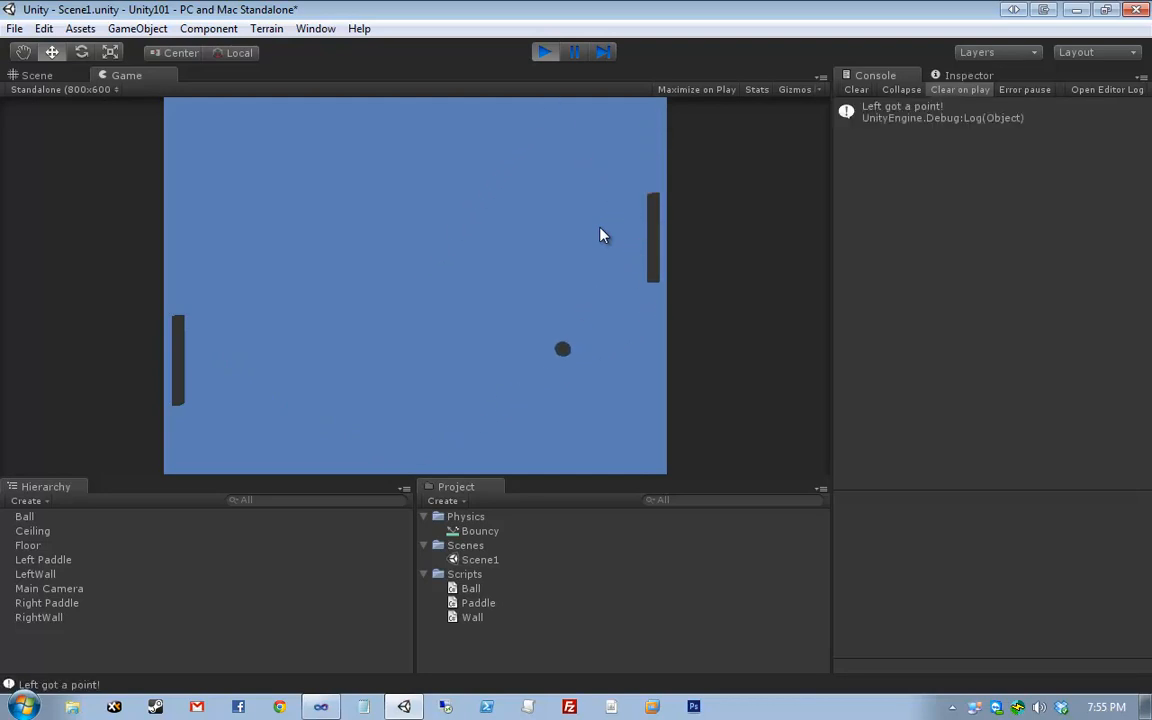
{"action": "key", "text": "w"}
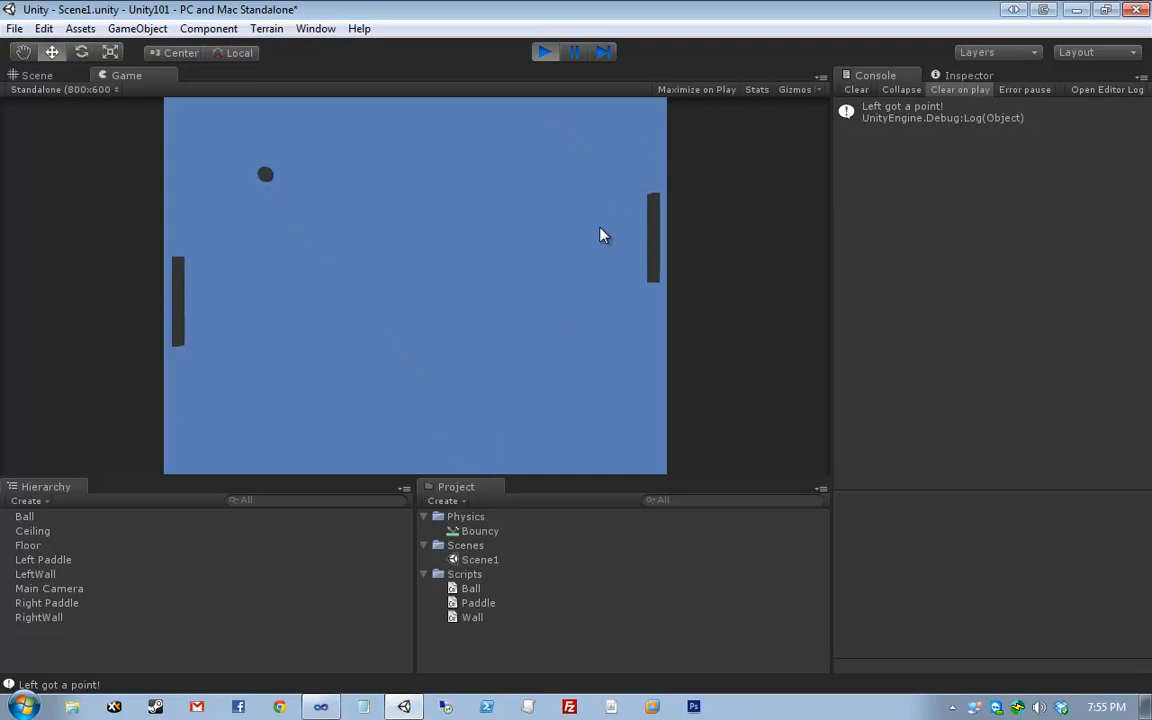
{"action": "key", "text": "Up"}
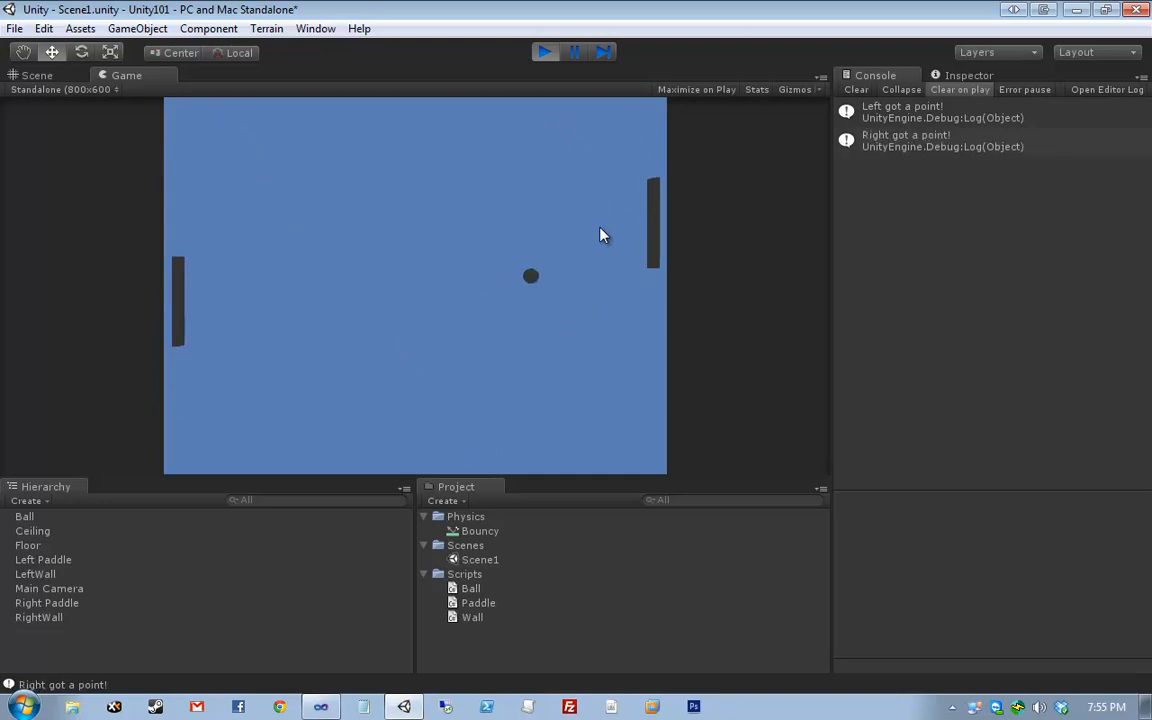
{"action": "key", "text": "Down"}
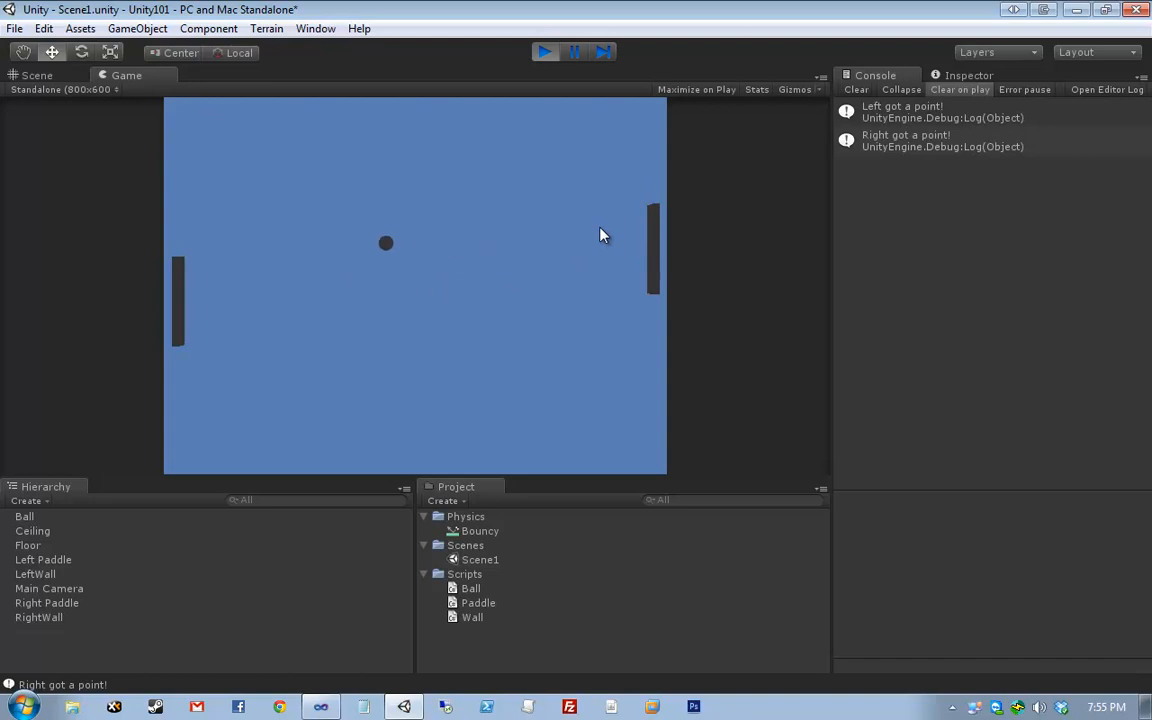
{"action": "key", "text": "w"}
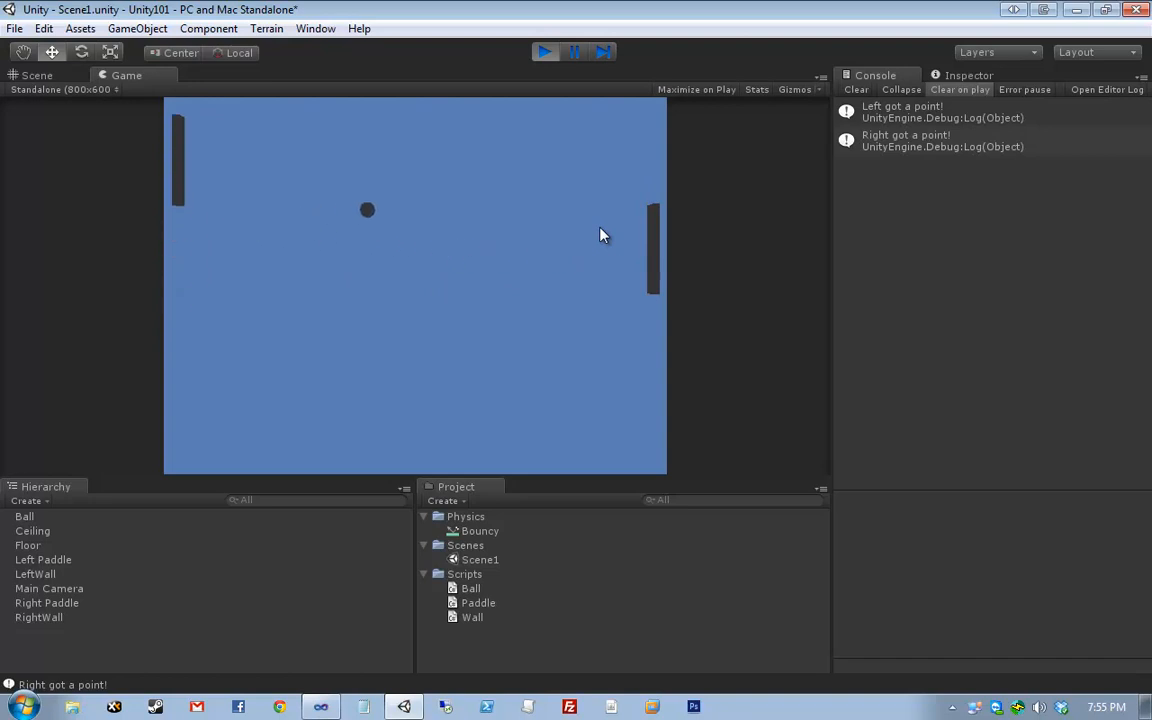
{"action": "key", "text": "Up"}
{"action": "key", "text": "Up"}
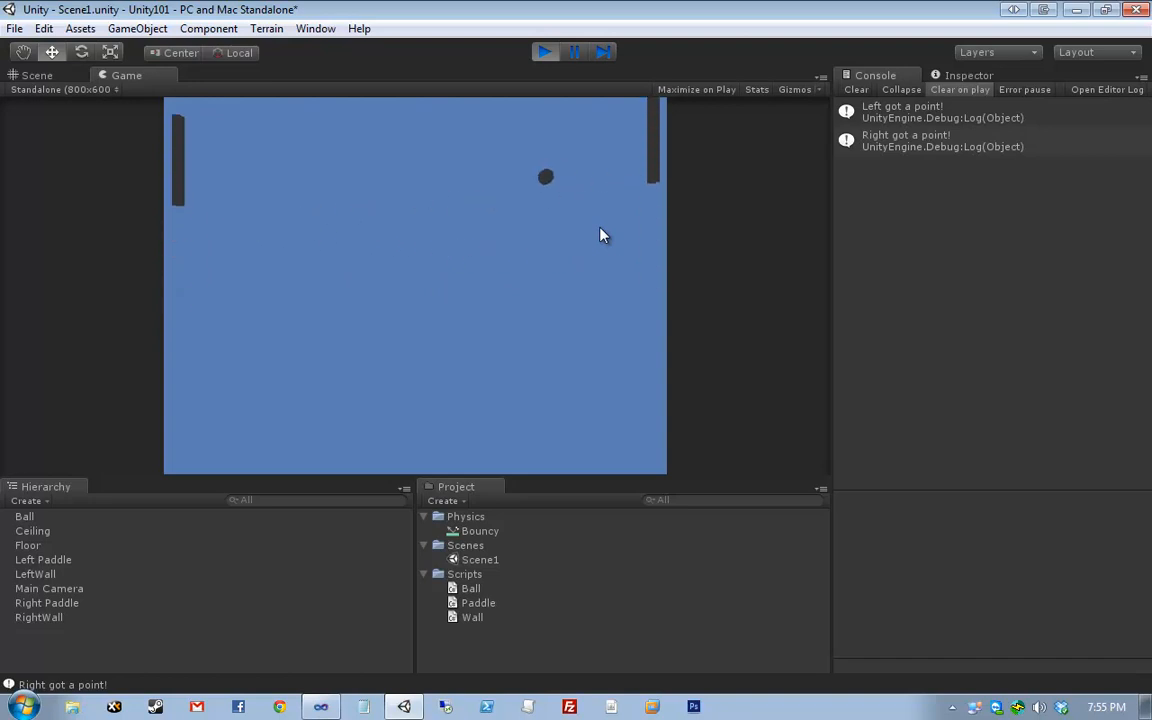
{"action": "key", "text": "w"}
{"action": "key", "text": "s"}
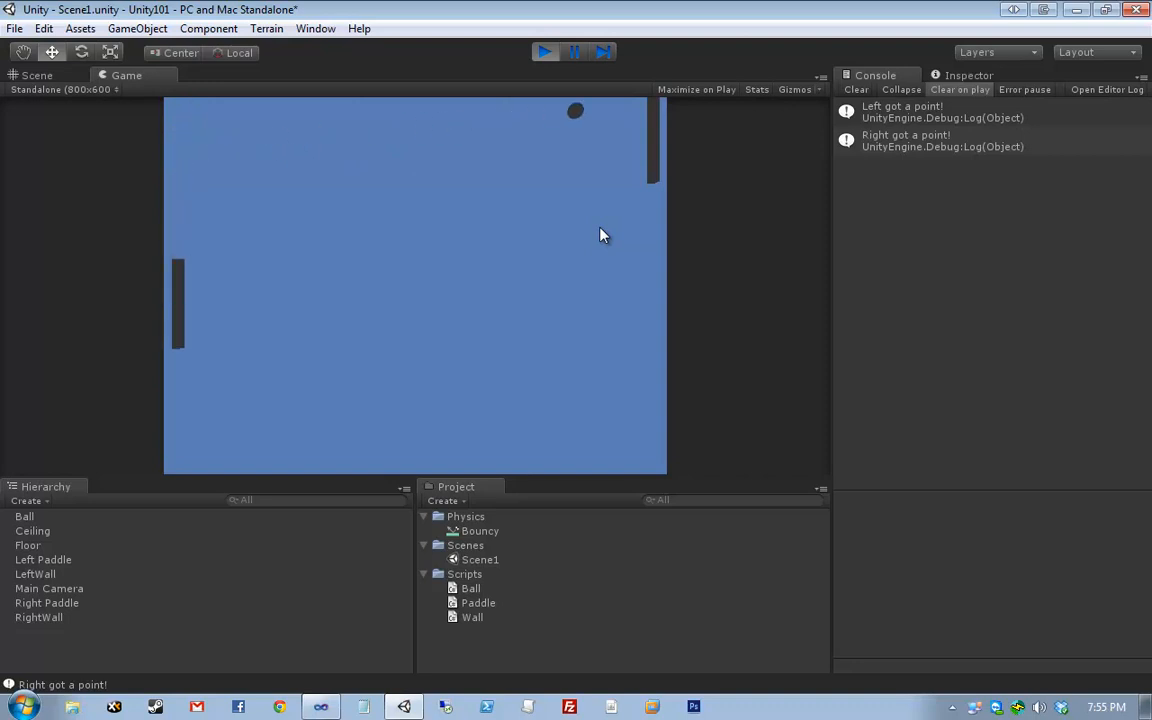
{"action": "key", "text": "w"}
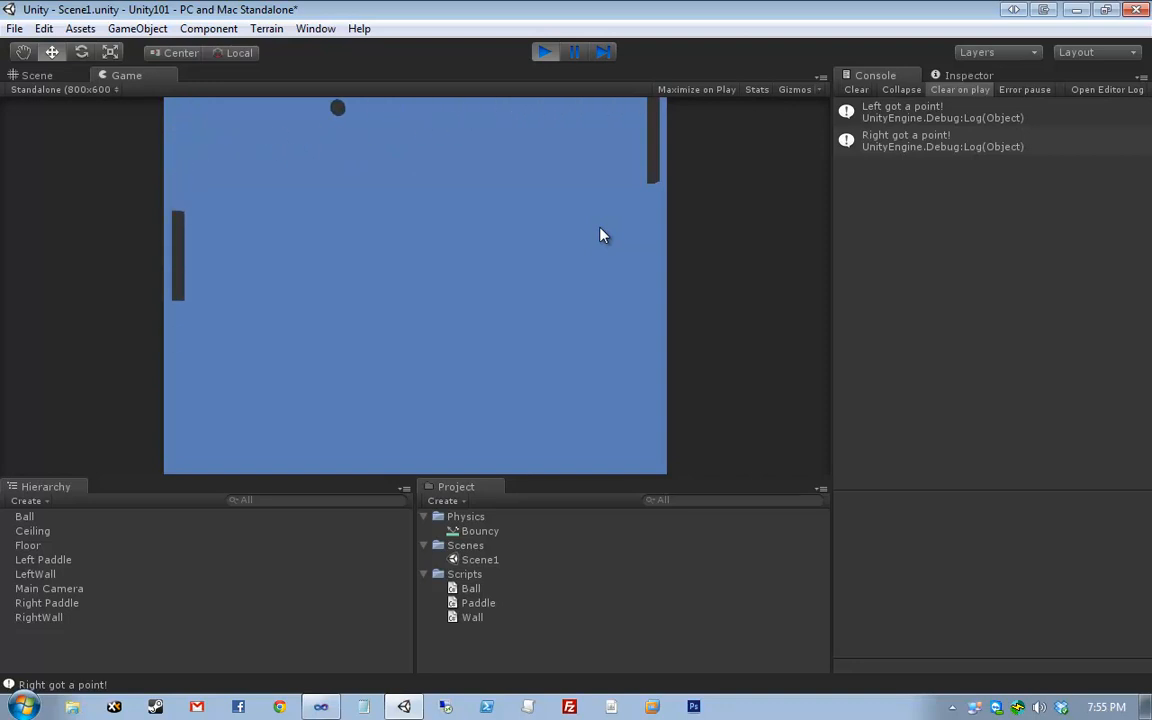
{"action": "key", "text": "s"}
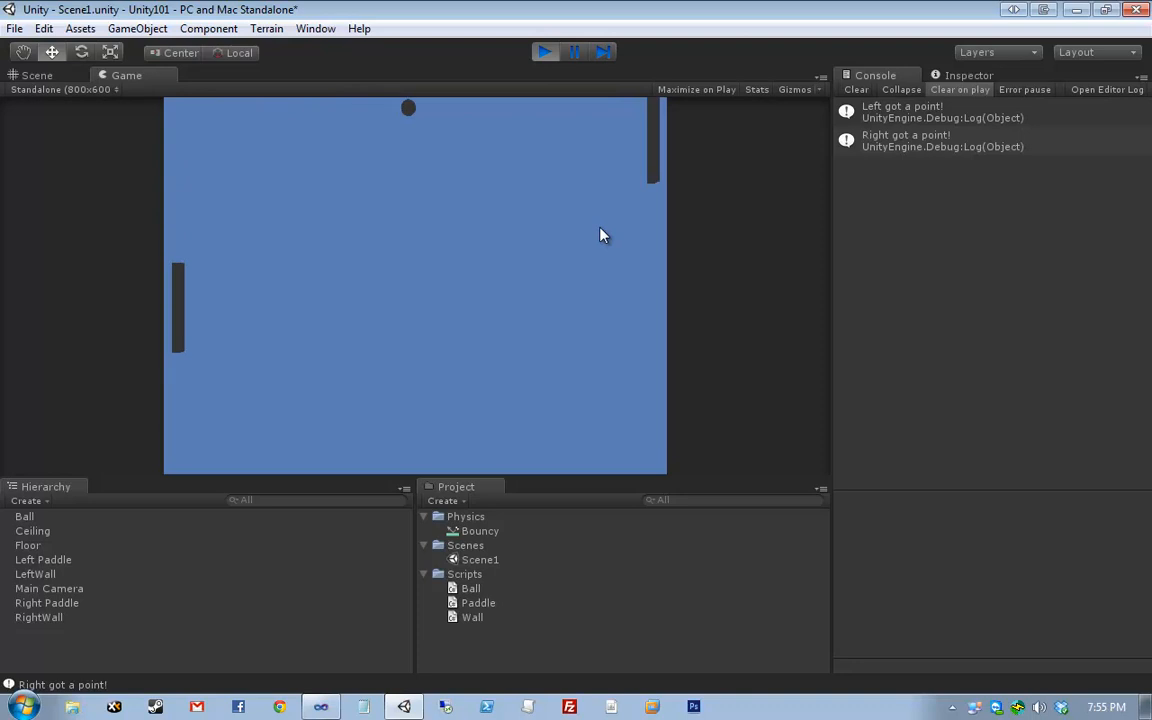
{"action": "key", "text": "Down"}
{"action": "key", "text": "Up"}
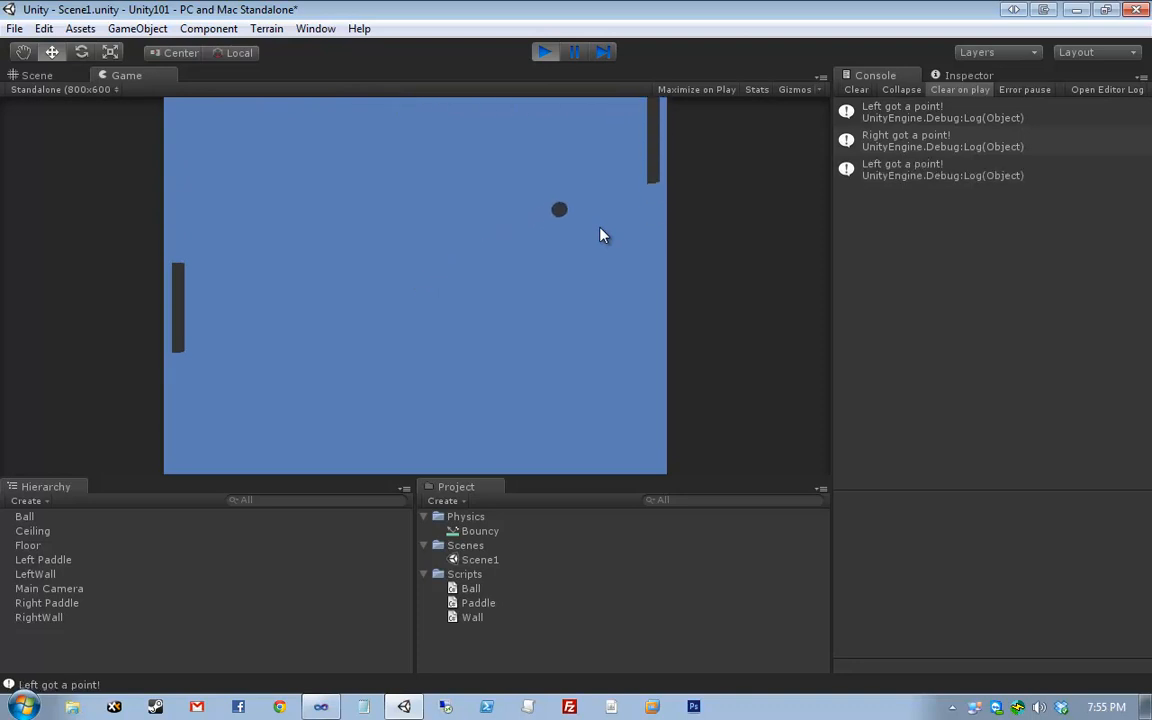
{"action": "key", "text": "Down"}
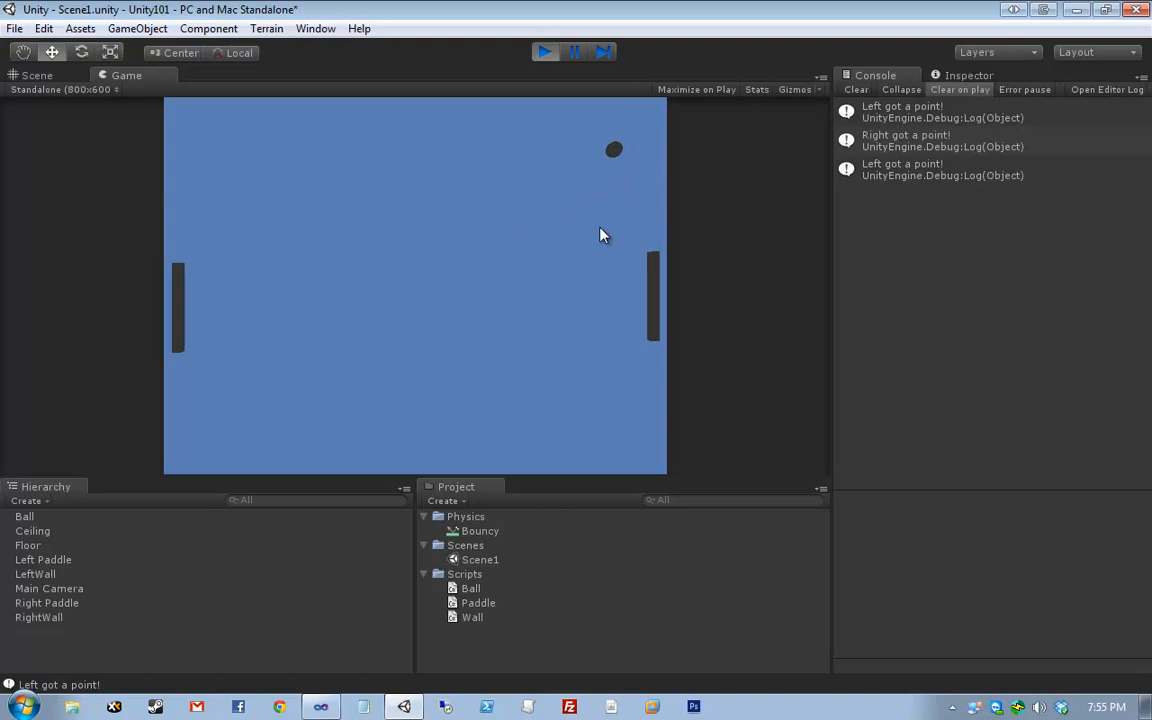
{"action": "key", "text": "Up"}
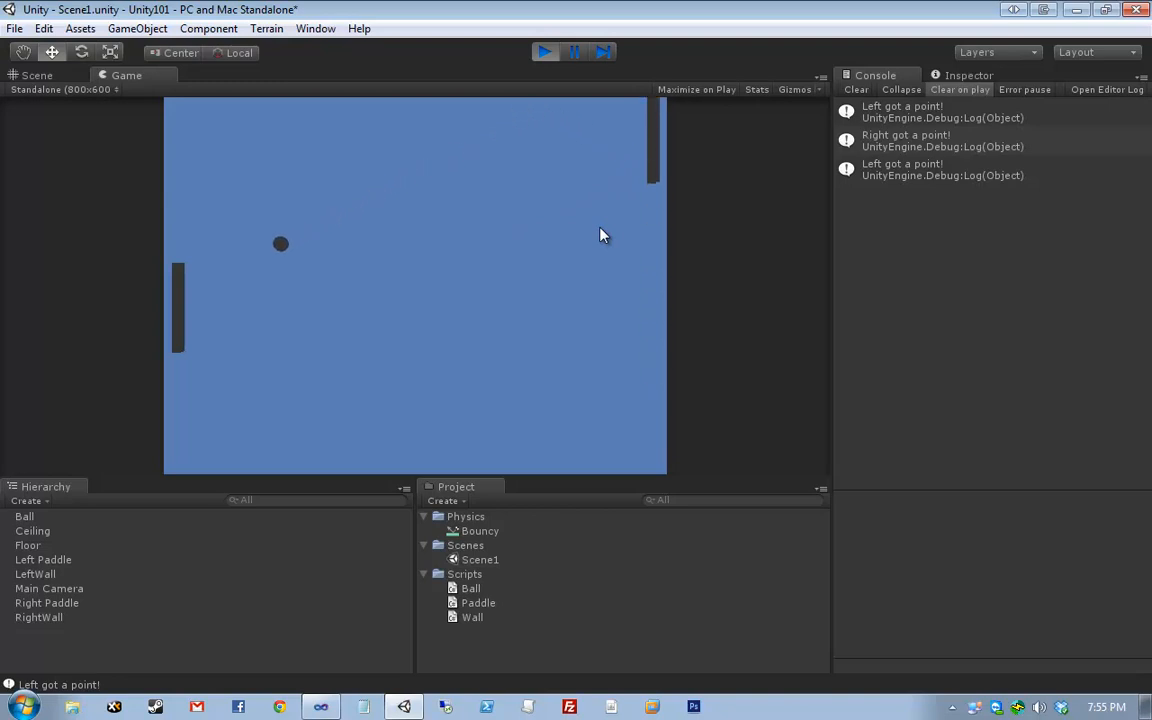
{"action": "left_click", "coordinate": [545, 56]}
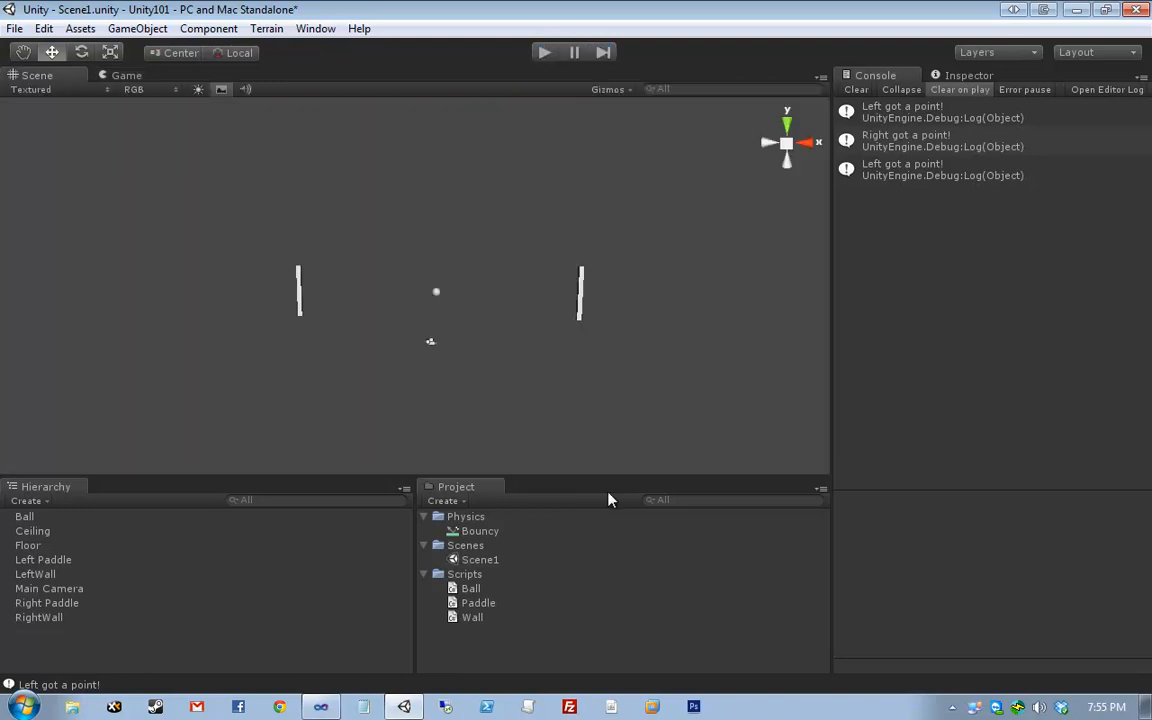
- In Visual Studio, change the Ball script's horizontal AddForce value from 5 to 8 and save
{"action": "left_click", "coordinate": [320, 707]}
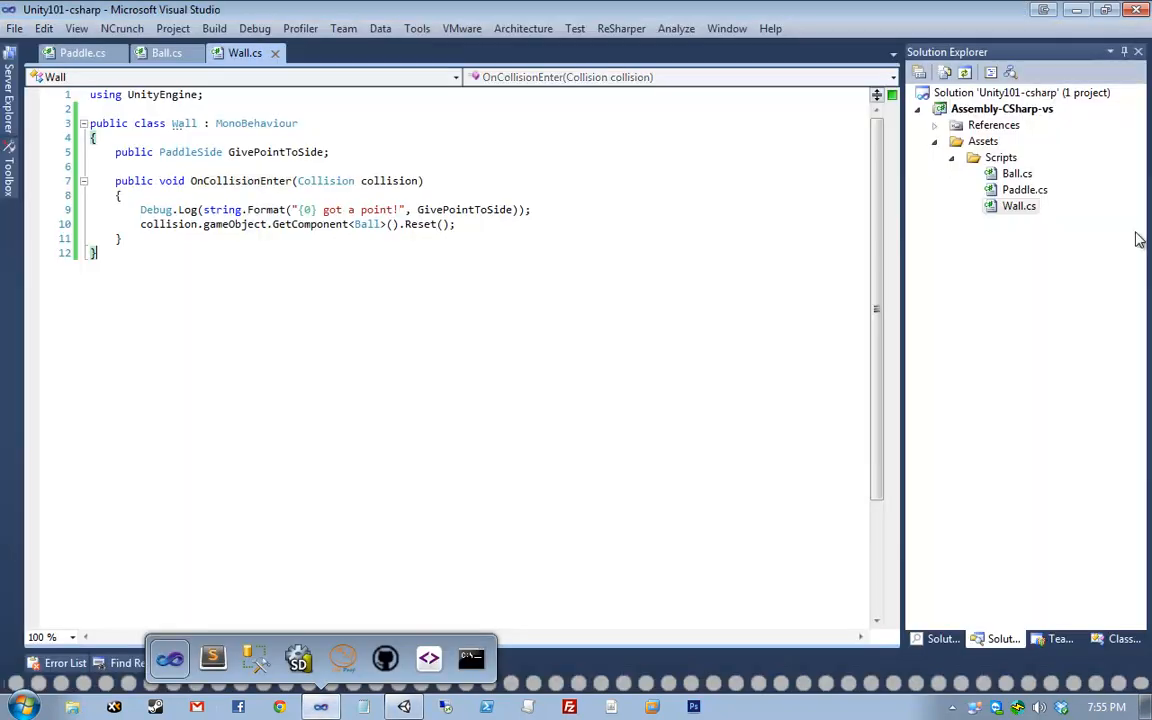
{"action": "double_click", "coordinate": [1015, 173]}
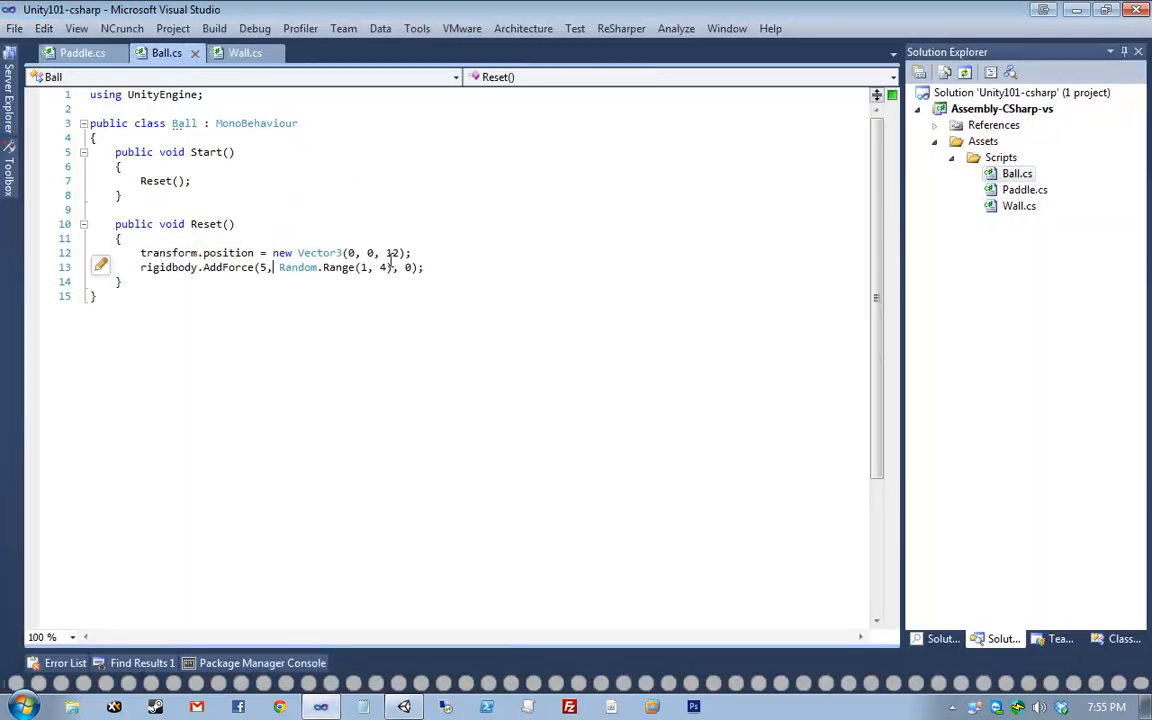
{"action": "key", "text": "Up"}
{"action": "key", "text": "ctrl+Right"}
{"action": "key", "text": "ctrl+Right"}
{"action": "key", "text": "ctrl+Right"}
{"action": "key", "text": "ctrl+Right"}
{"action": "key", "text": "ctrl+Right"}
{"action": "key", "text": "ctrl+Right"}
{"action": "key", "text": "ctrl+Right"}
{"action": "key", "text": "Left"}
{"action": "key", "text": "Left"}
{"action": "key", "text": "BackSpace"}
{"action": "type", "text": "8"}
{"action": "key", "text": "ctrl+s"}
{"action": "key", "text": "alt+Tab"}
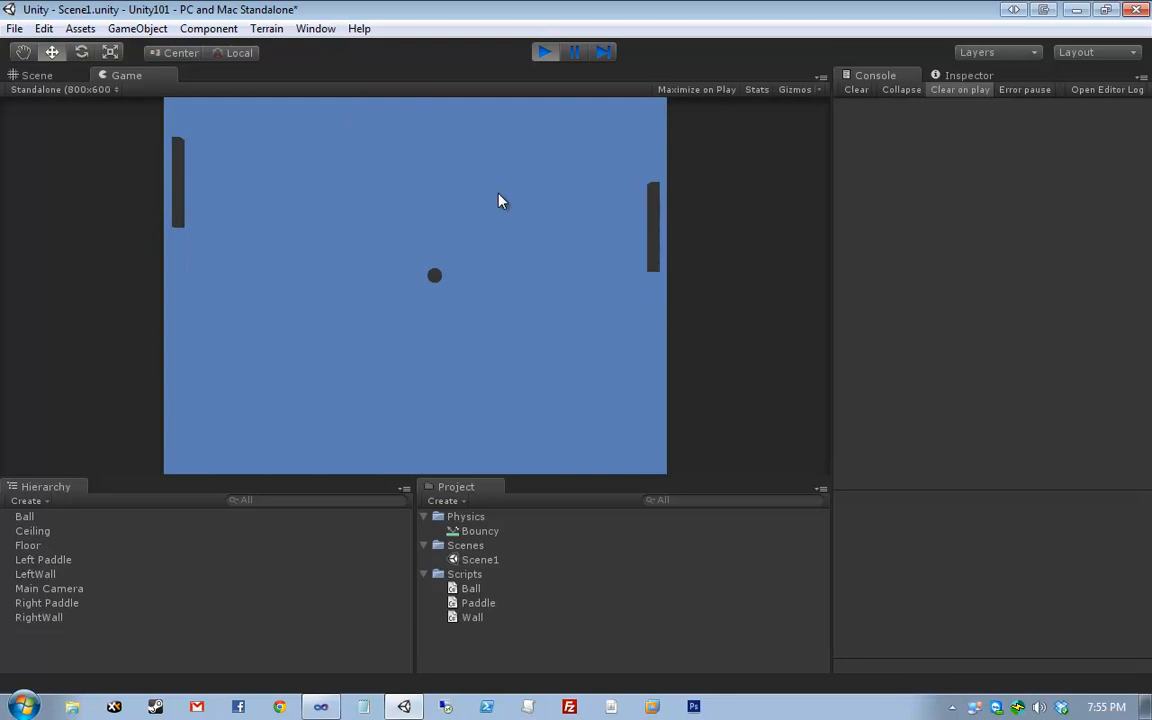
- Play with both paddles until Right scores twice and Left once, then stop the game
{"action": "key", "text": "Down"}
{"action": "key", "text": "Up"}
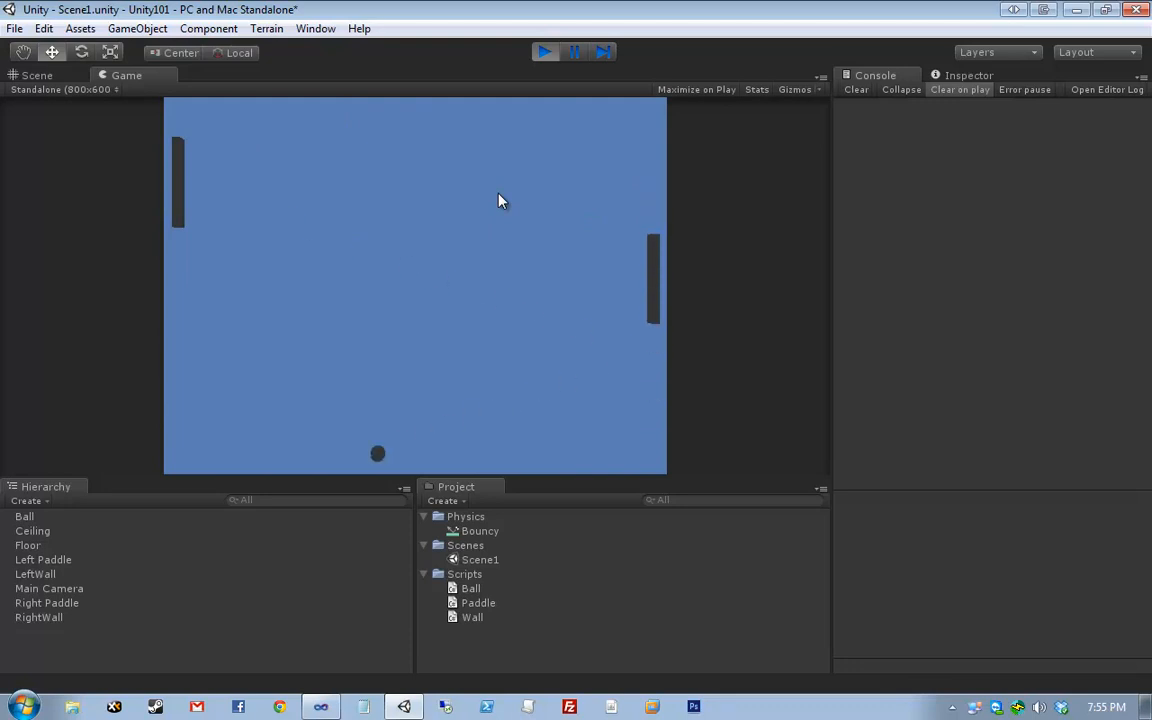
{"action": "key", "text": "s"}
{"action": "key", "text": "w"}
{"action": "key", "text": "Up"}
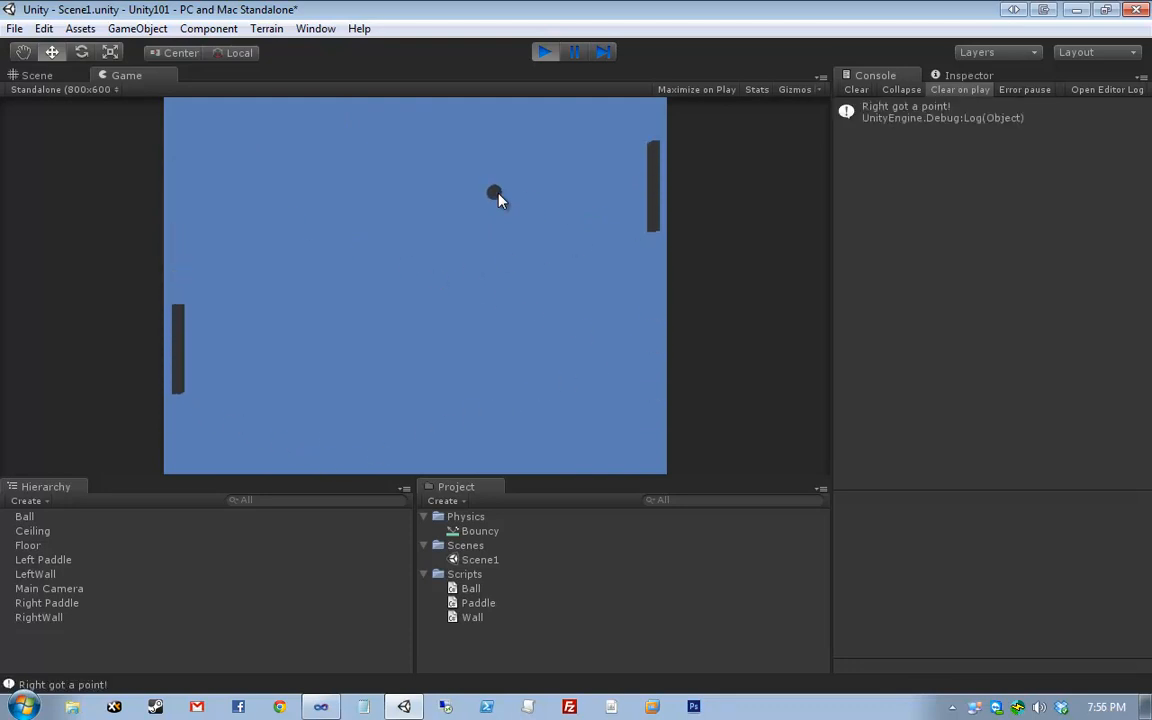
{"action": "key", "text": "w"}
{"action": "key", "text": "Down"}
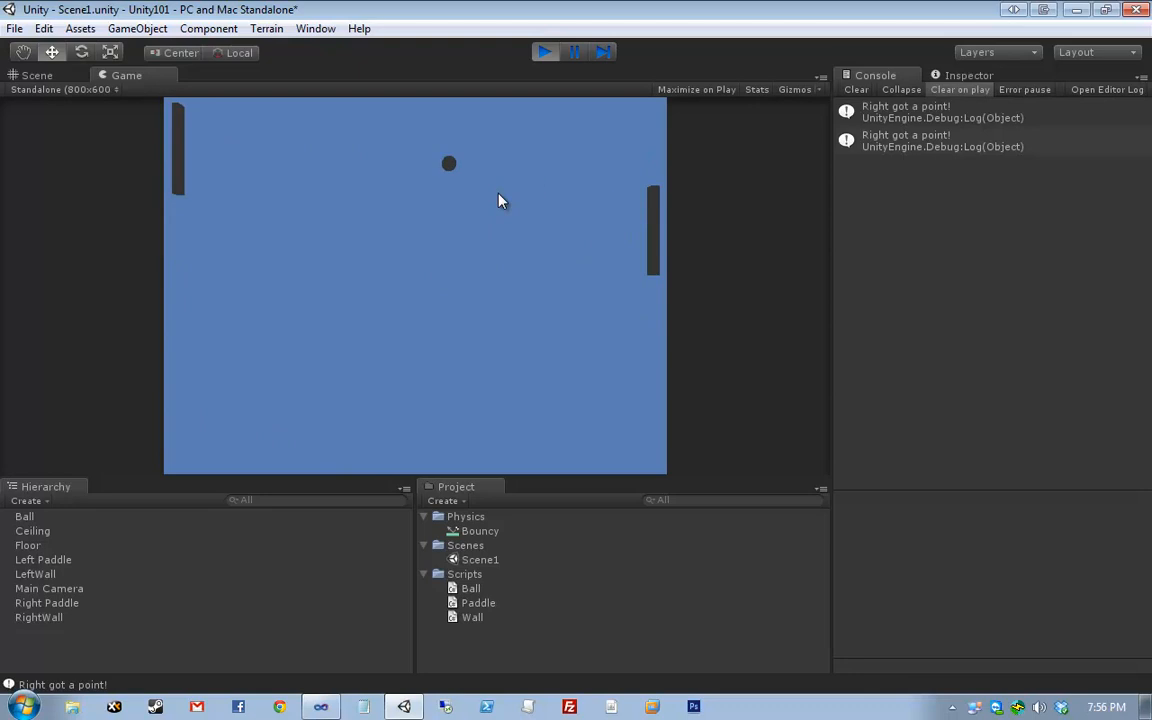
{"action": "key", "text": "s"}
{"action": "key", "text": "Down"}
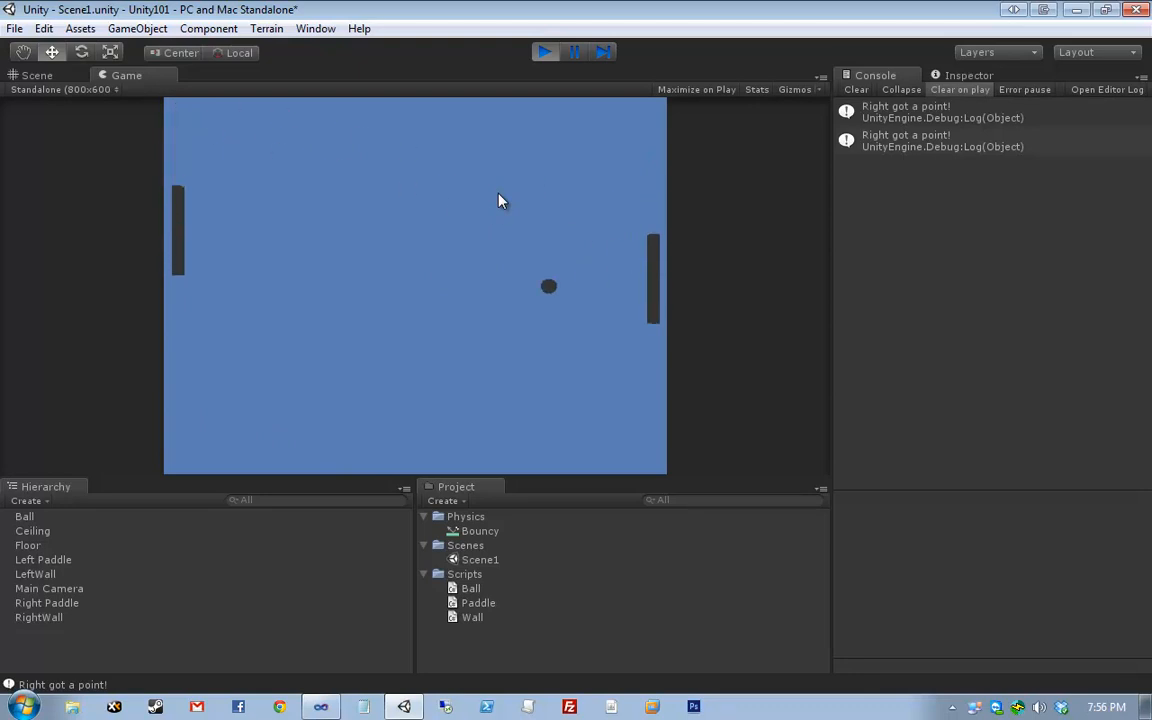
{"action": "key", "text": "s"}
{"action": "key", "text": "Down"}
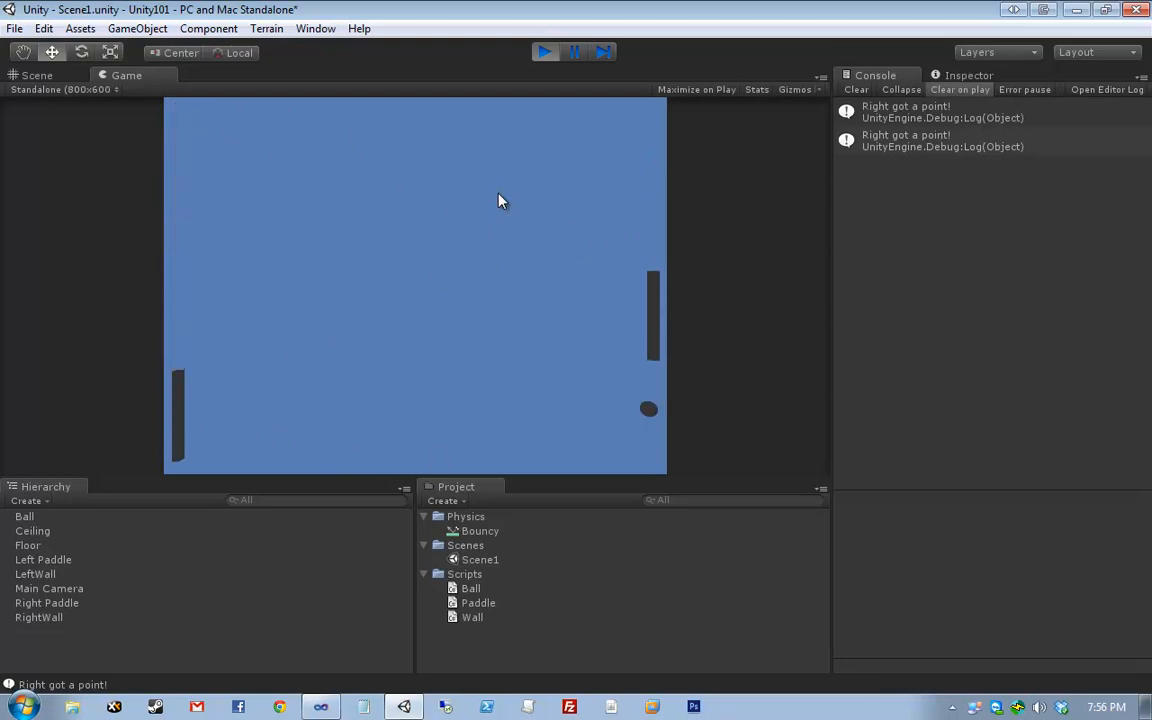
{"action": "key", "text": "Up"}
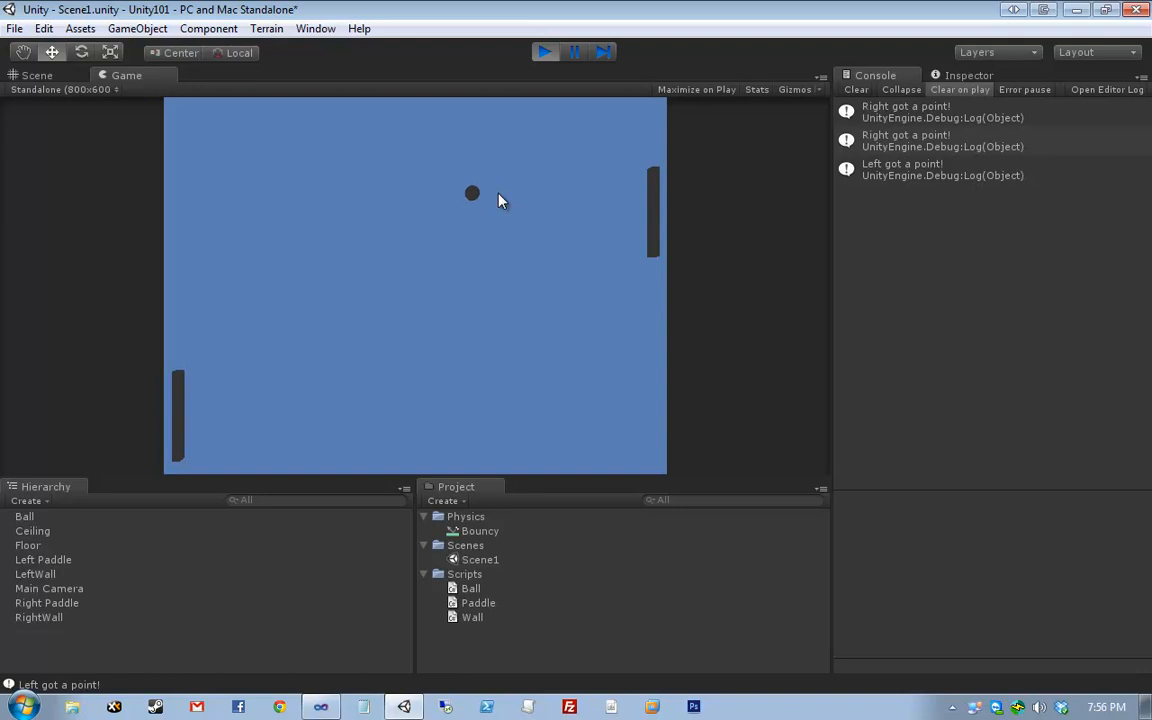
{"action": "left_click", "coordinate": [544, 52]}
{"action": "left_click_drag", "start_coordinate": [673, 209], "coordinate": [110, 404]}
- Clear the scene selection and show the Wall.cs tab with its OnCollisionEnter scoring code
{"action": "left_click", "coordinate": [206, 406]}
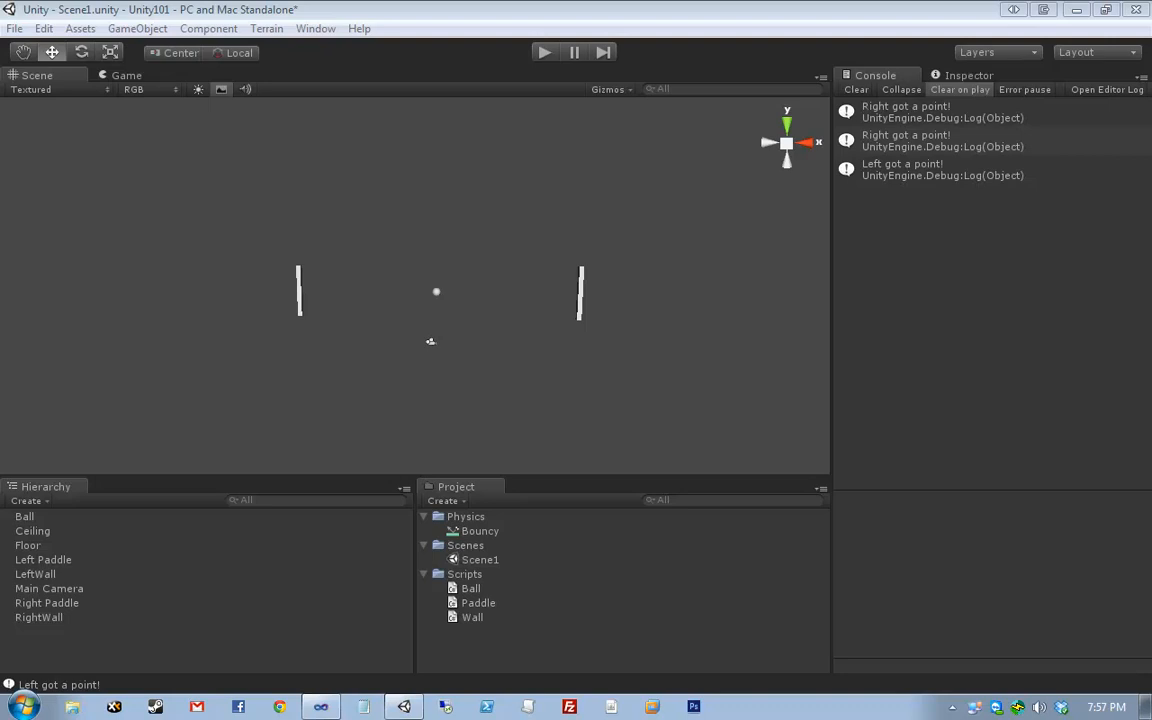
{"action": "left_click", "coordinate": [322, 706]}
{"action": "left_click", "coordinate": [270, 55]}
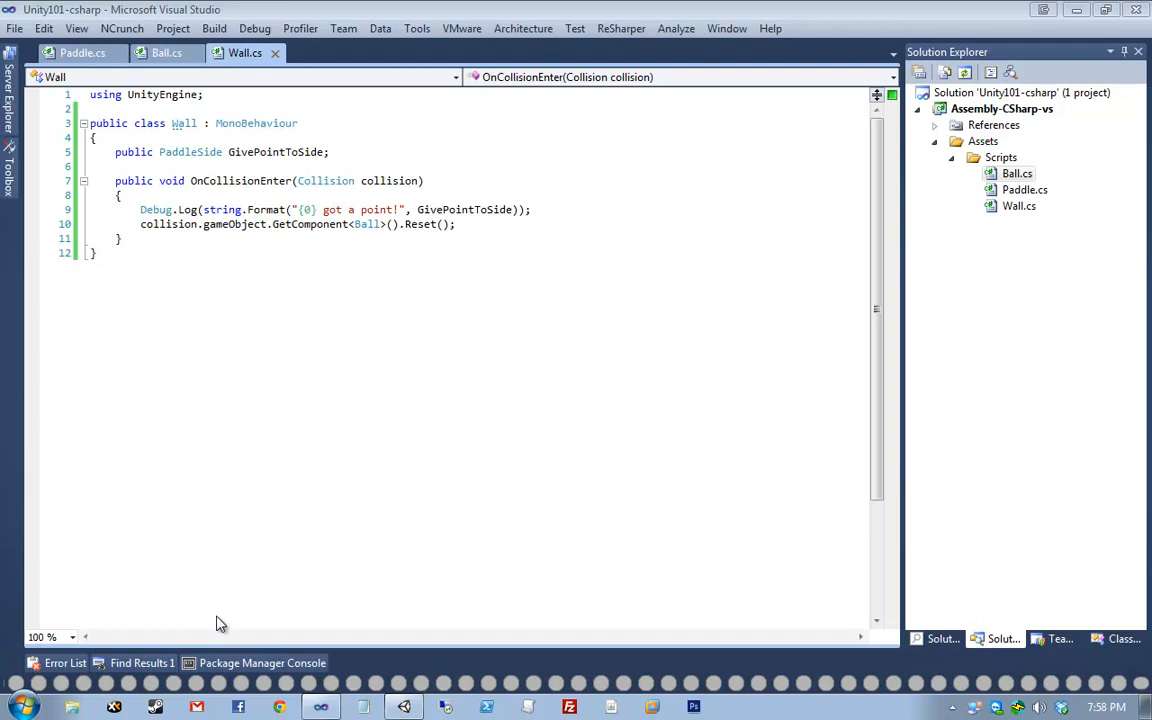
- Select the Ball in Unity to review its Inspector components, then bring up the 3D Buzz forum site
{"action": "left_click", "coordinate": [405, 706]}
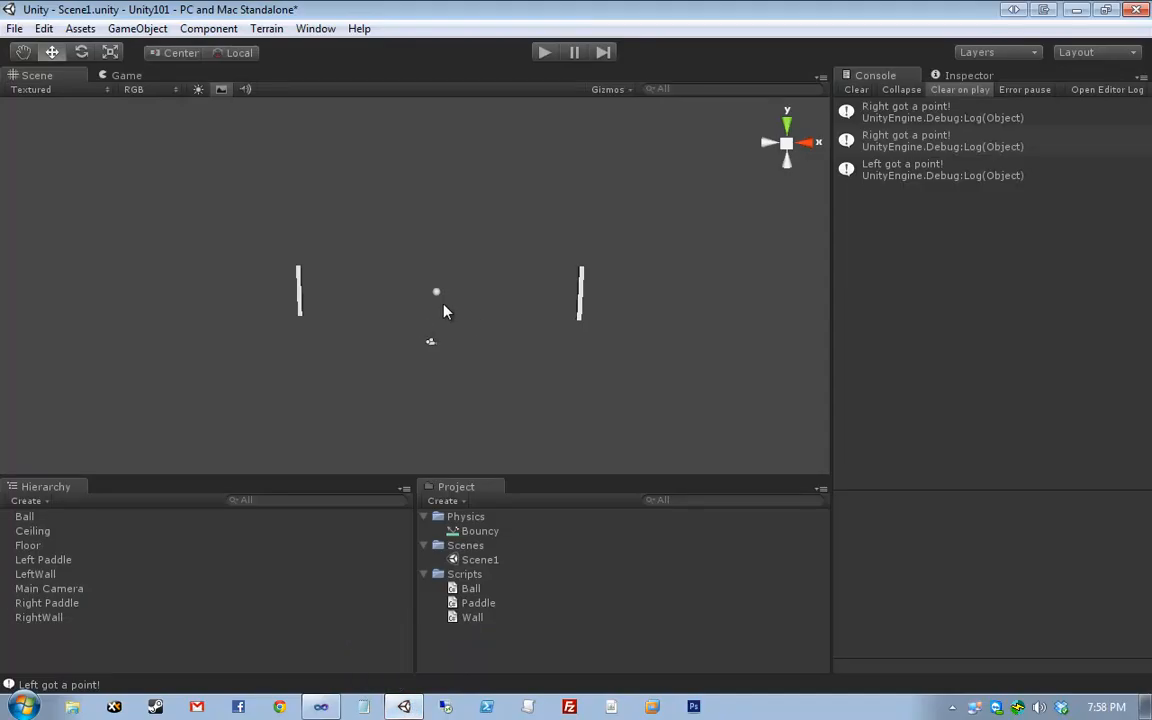
{"action": "left_click", "coordinate": [432, 291]}
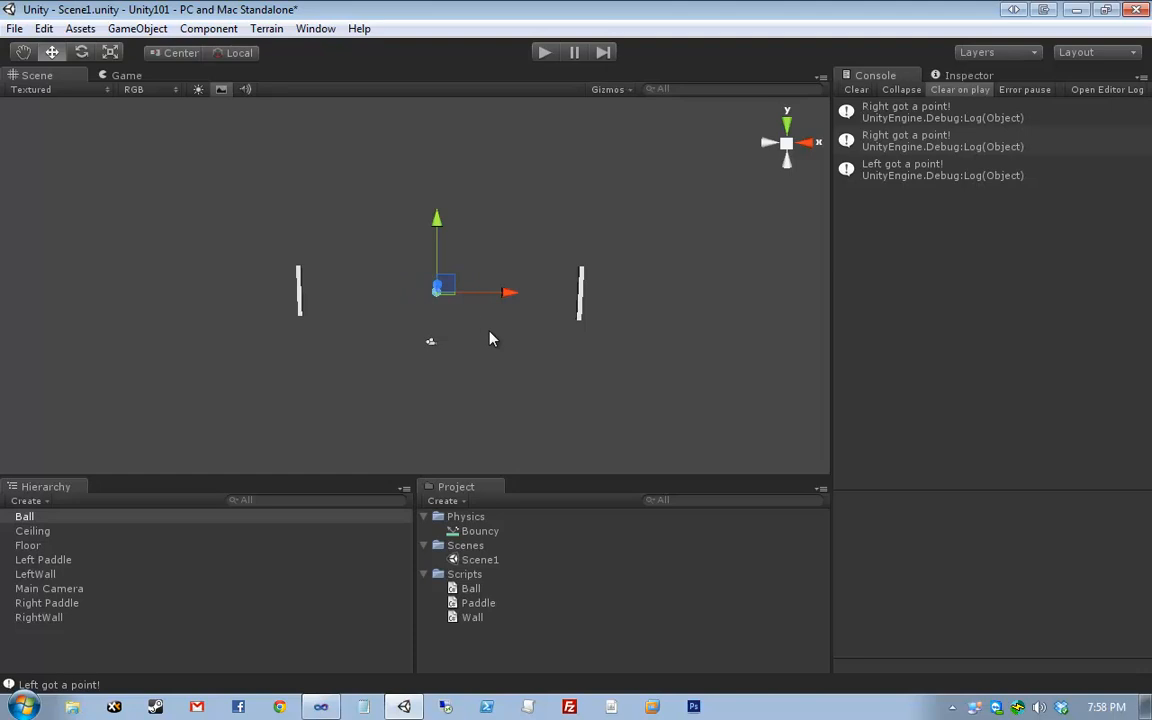
{"action": "left_click", "coordinate": [932, 77]}
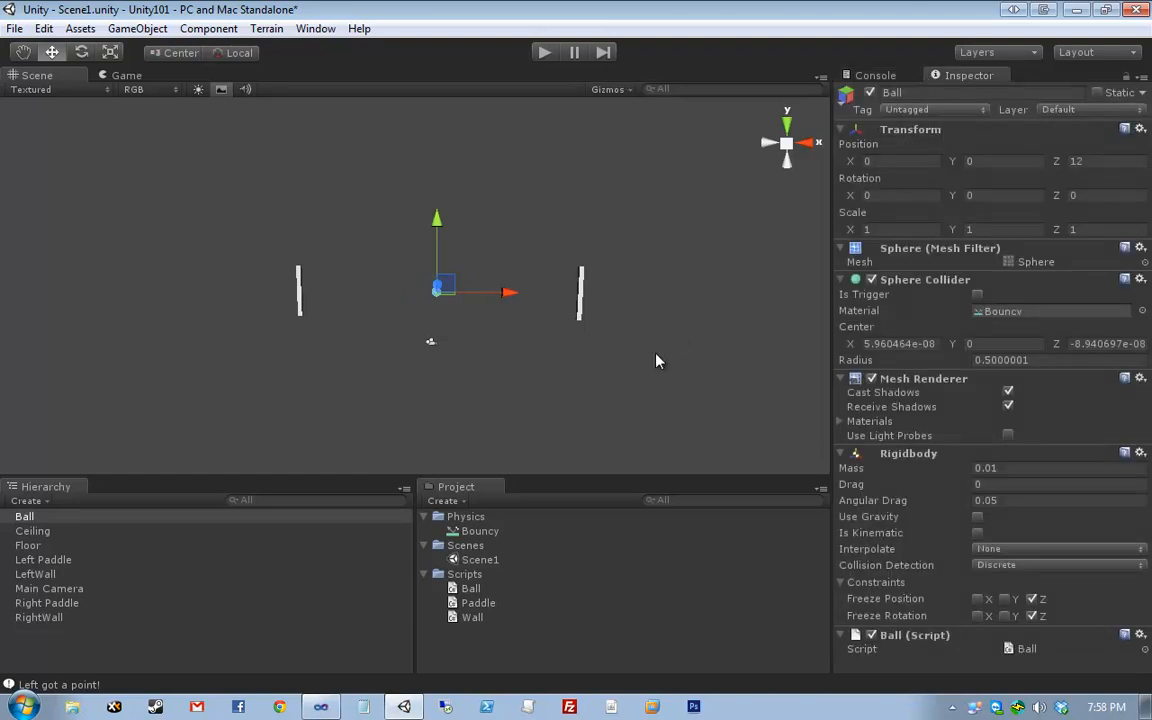
{"action": "mouse_move", "coordinate": [236, 705]}
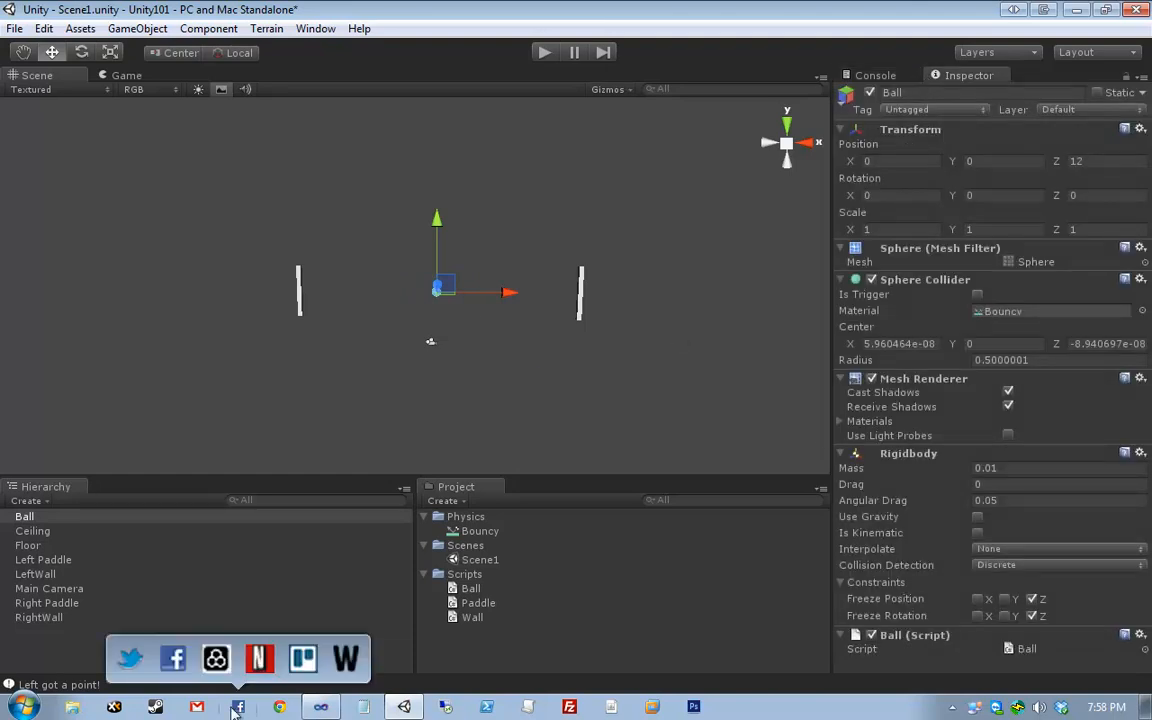
{"action": "left_click", "coordinate": [216, 664]}
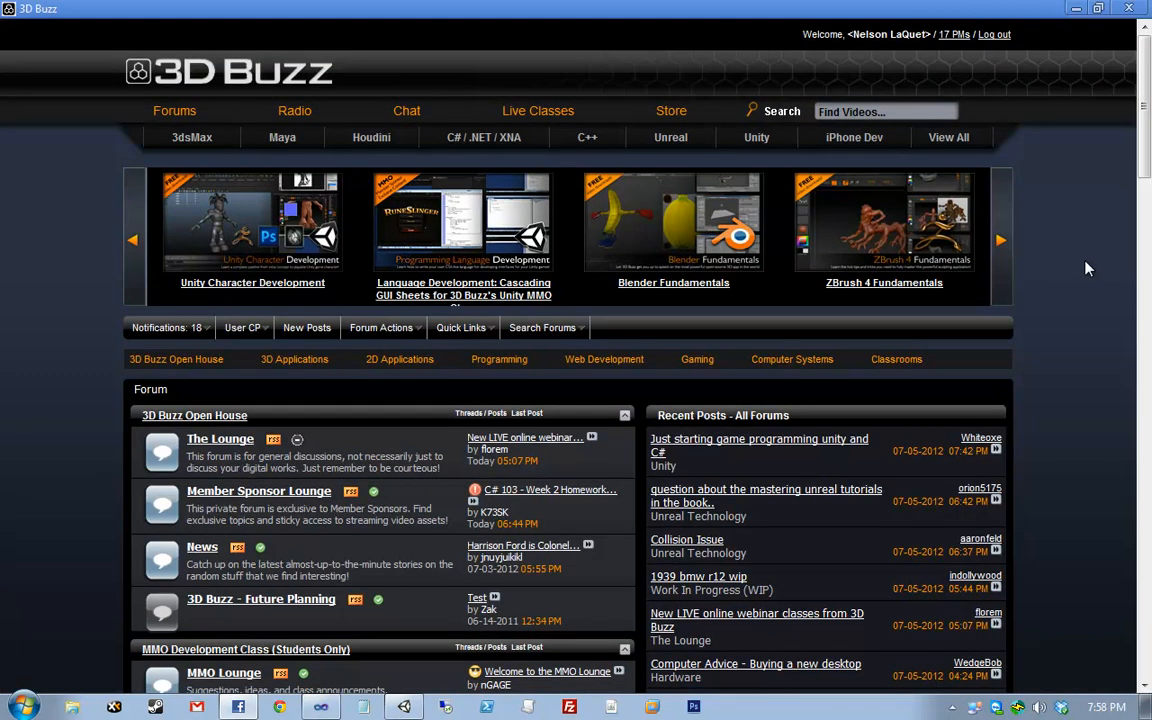
- Browse the 3D Buzz Live Classes calendar, then return to the forum home
{"action": "left_click", "coordinate": [535, 112]}
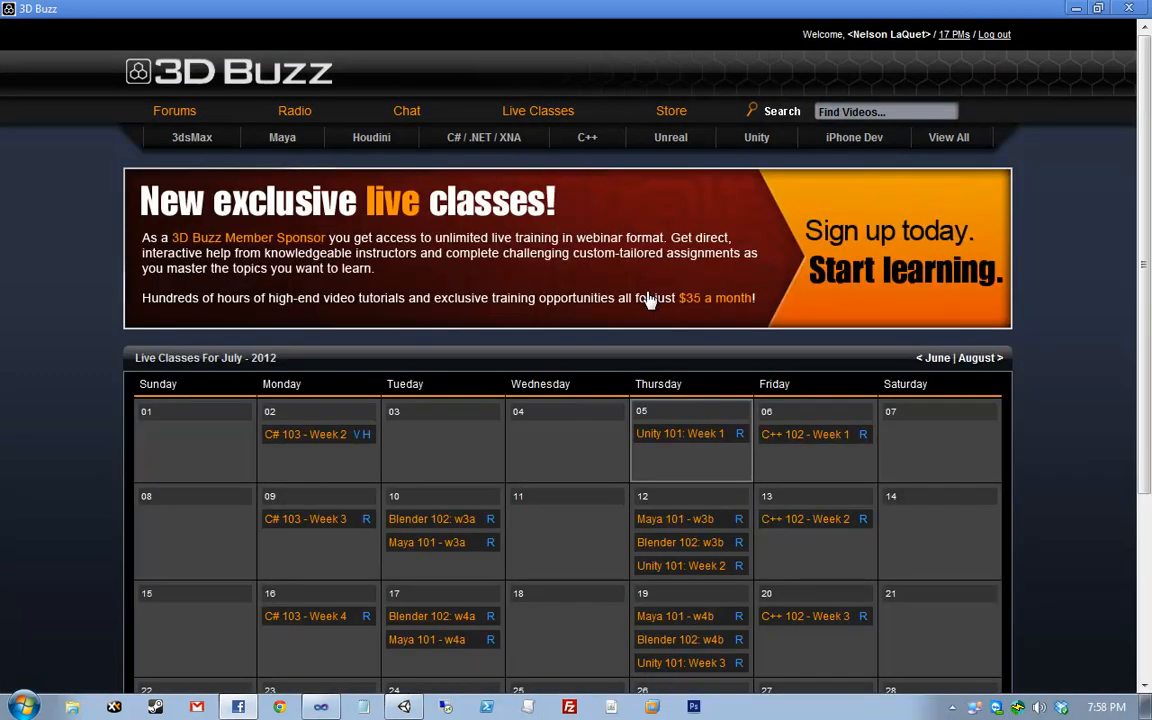
{"action": "scroll", "coordinate": [905, 460], "scroll_direction": "down", "scroll_amount": 3}
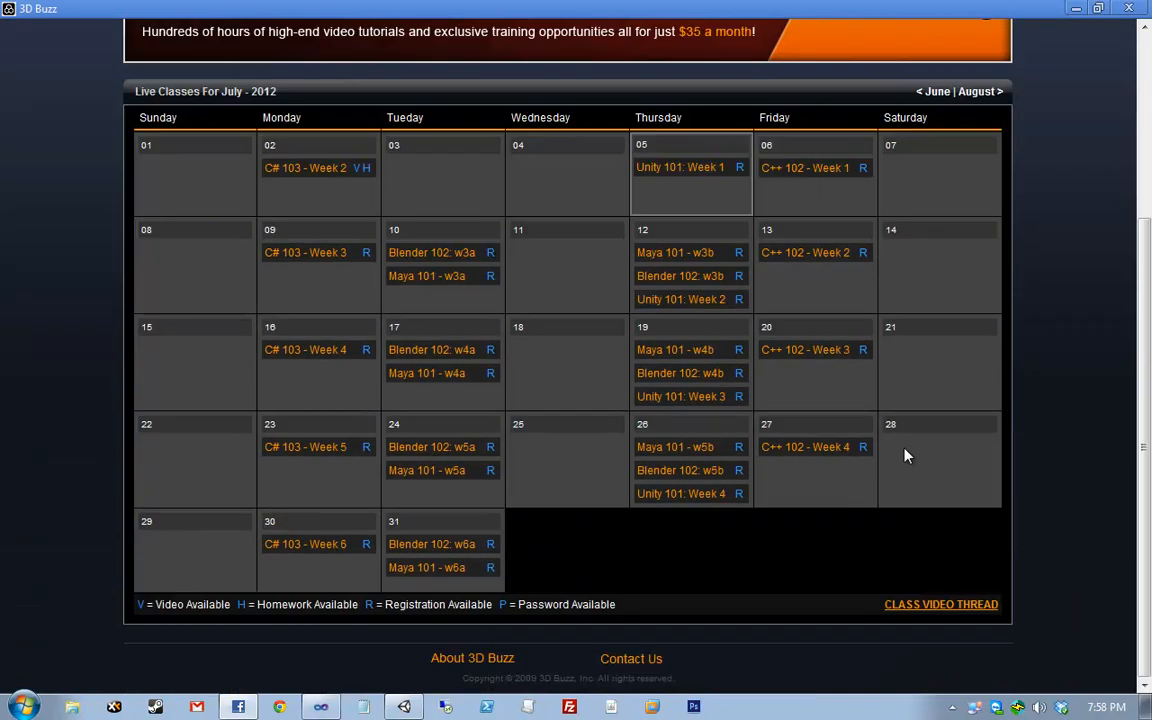
{"action": "scroll", "coordinate": [905, 455], "scroll_direction": "up", "scroll_amount": 2}
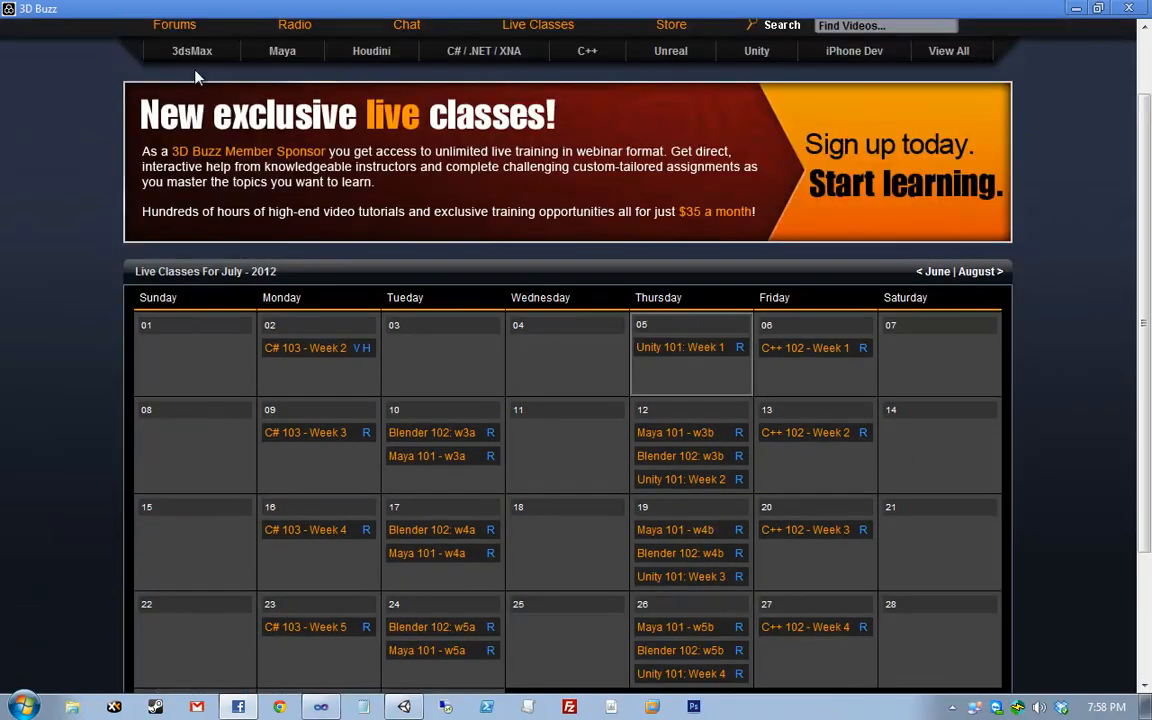
{"action": "left_click", "coordinate": [174, 24]}
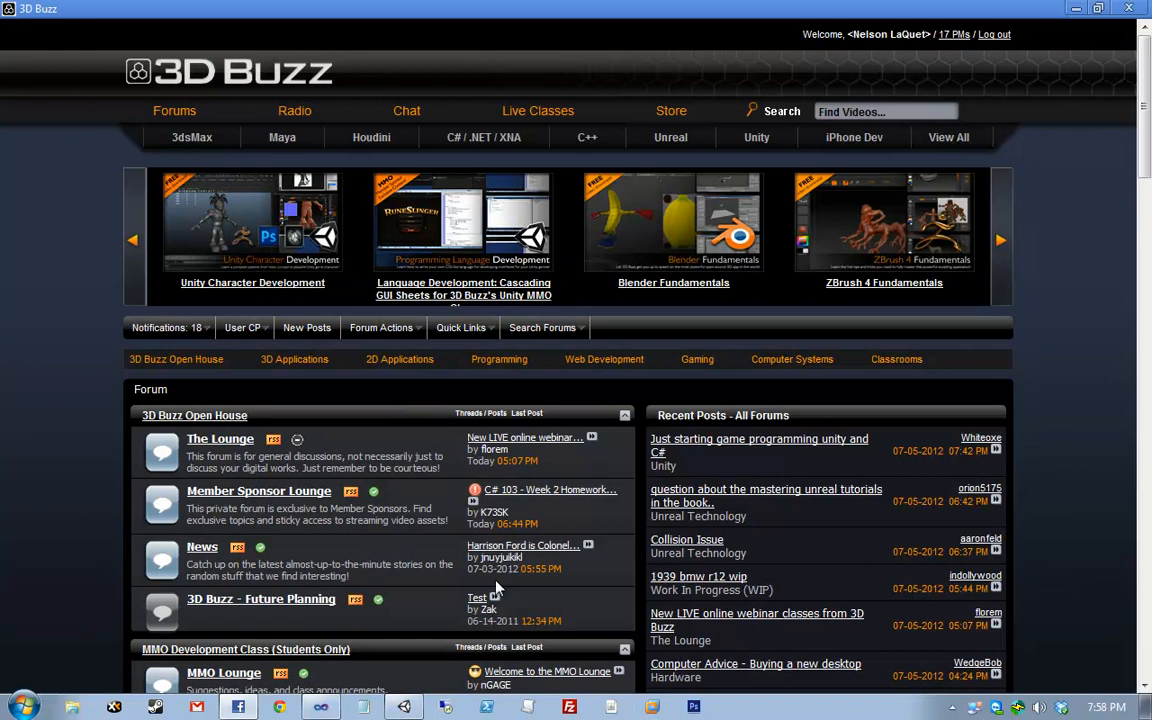
- Read the Member Sponsor Lounge's Live Class/Workshop Video Stream Repository Thread, then return to Unity
{"action": "left_click", "coordinate": [270, 492]}
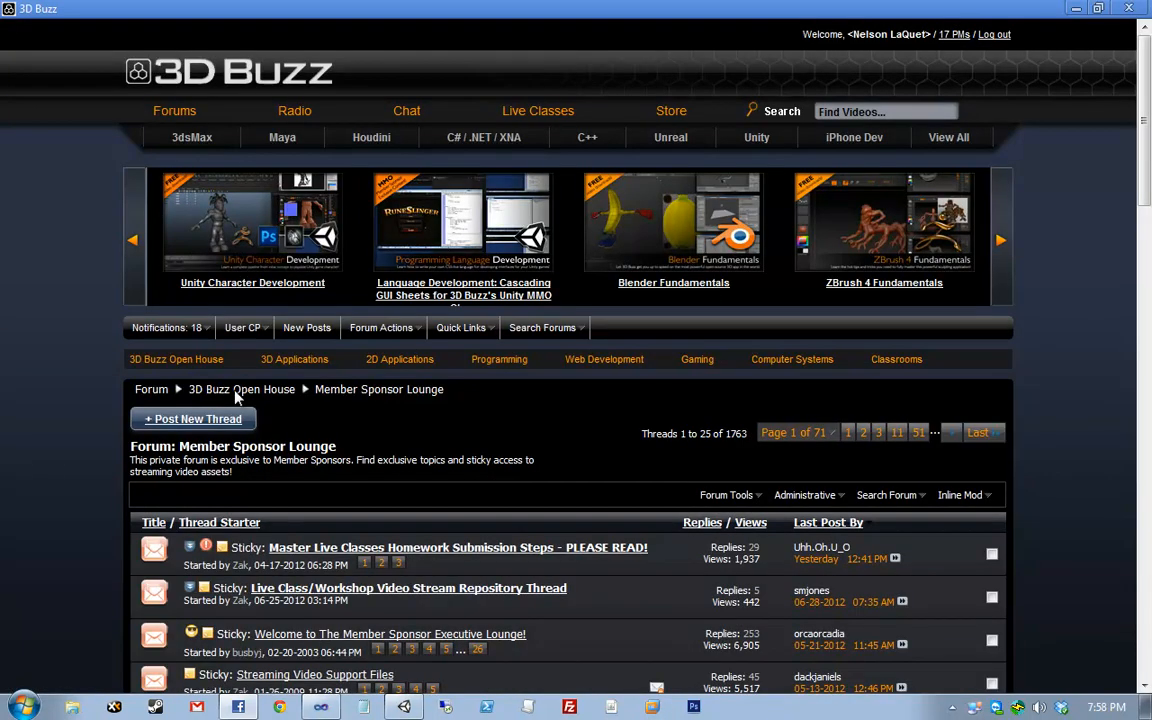
{"action": "scroll", "coordinate": [88, 470], "scroll_direction": "down", "scroll_amount": 4}
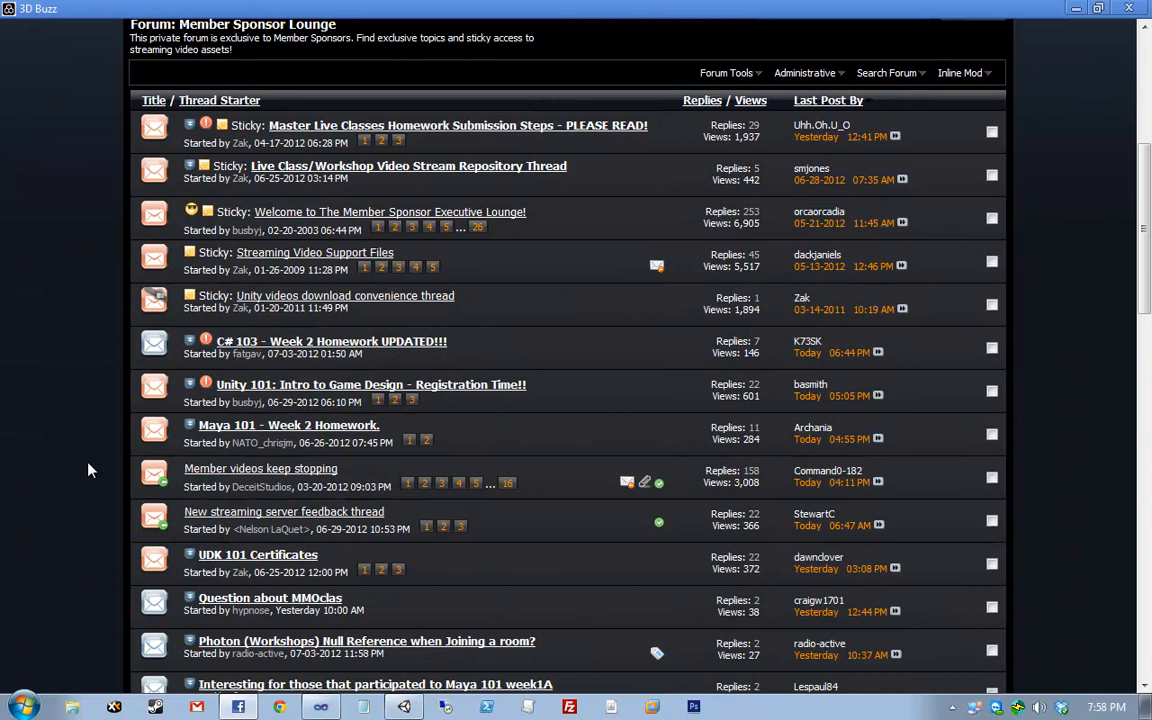
{"action": "mouse_move", "coordinate": [503, 180]}
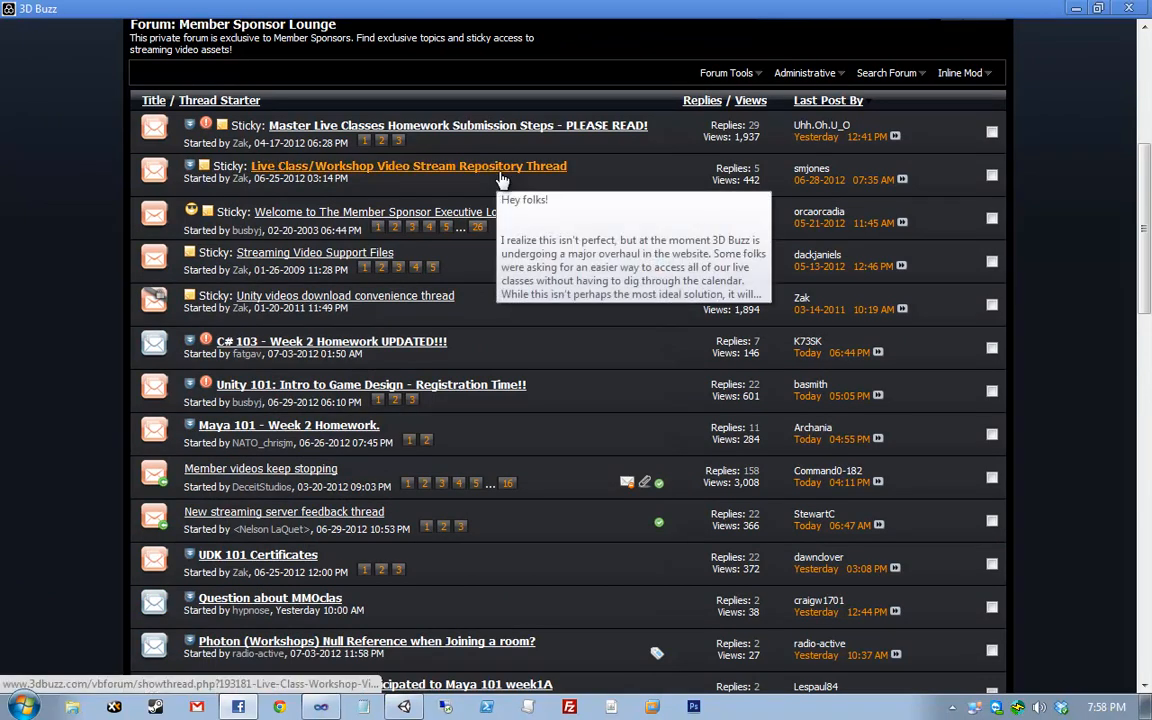
{"action": "left_click_drag", "start_coordinate": [566, 166], "coordinate": [244, 167]}
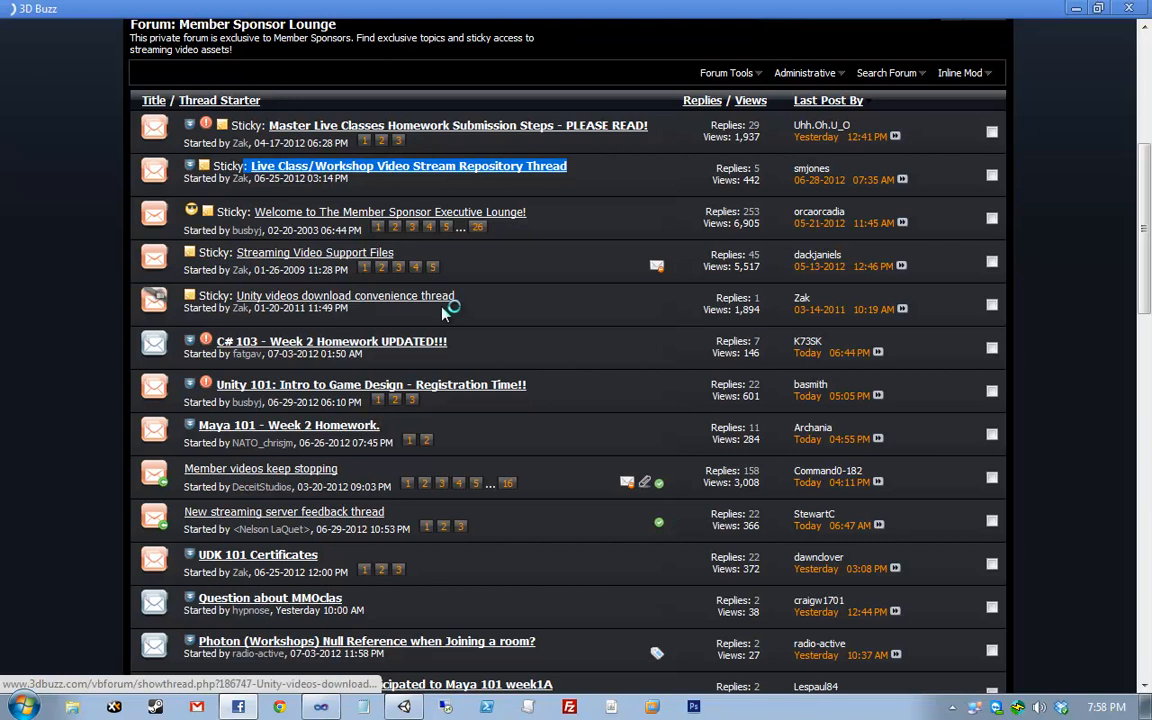
{"action": "left_click", "coordinate": [398, 295]}
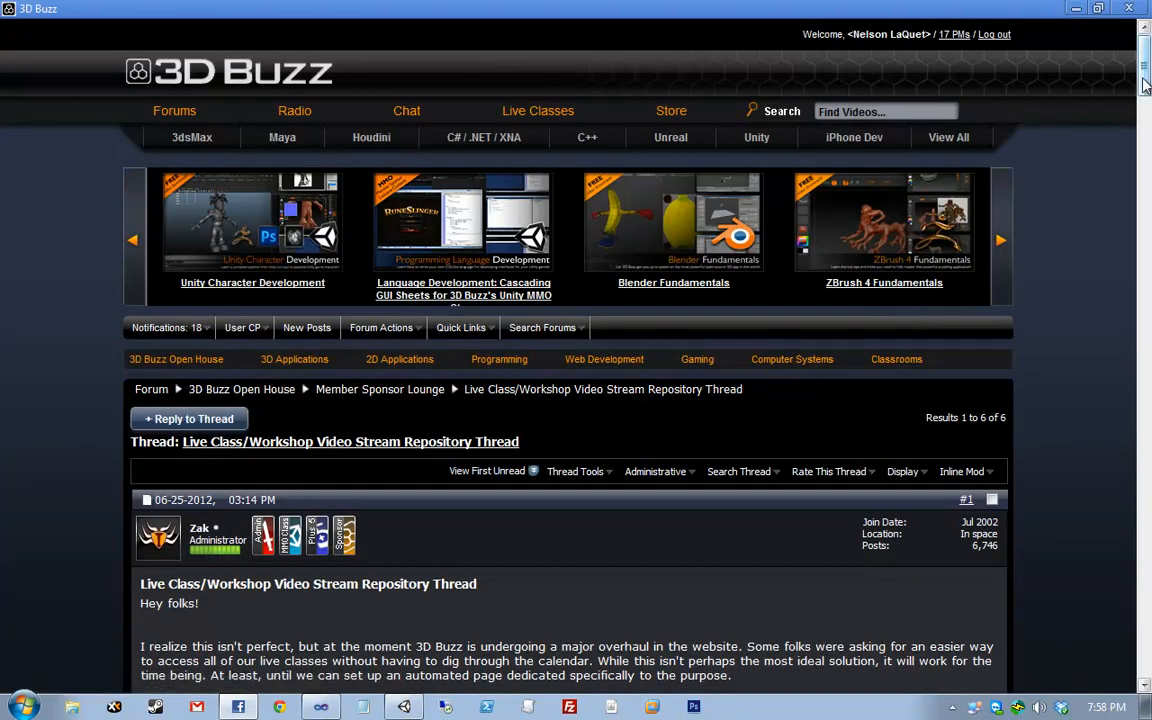
{"action": "left_click_drag", "start_coordinate": [1145, 80], "coordinate": [1116, 135]}
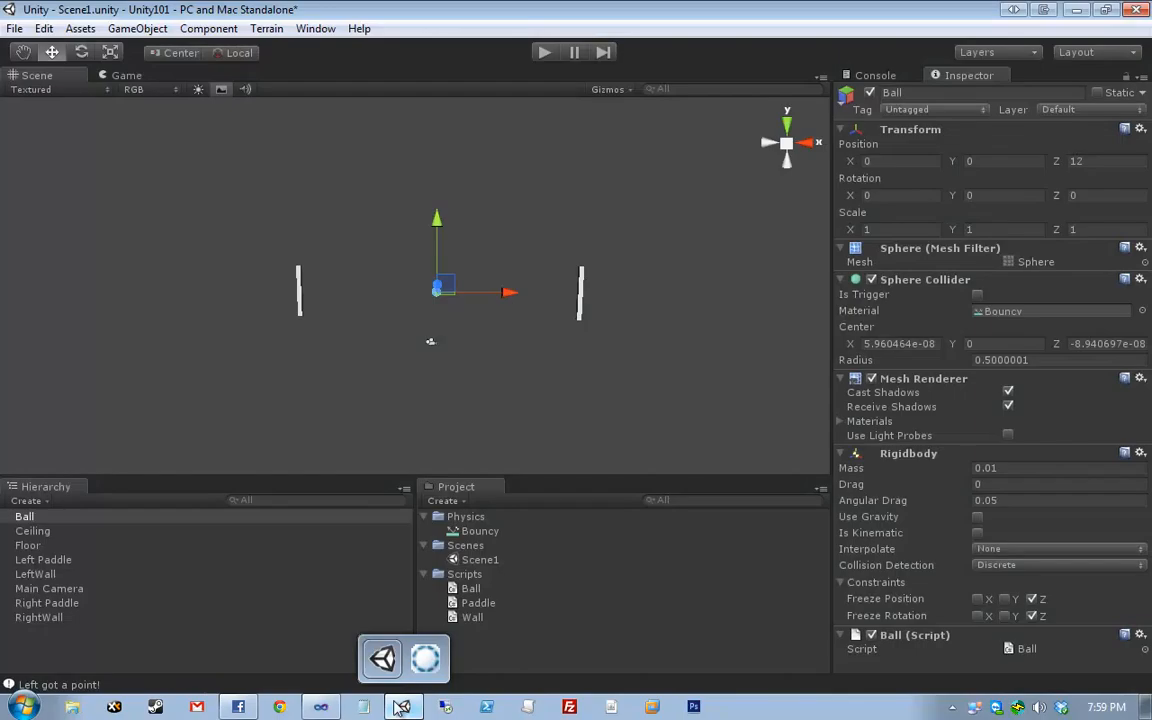
{"action": "left_click", "coordinate": [425, 658]}
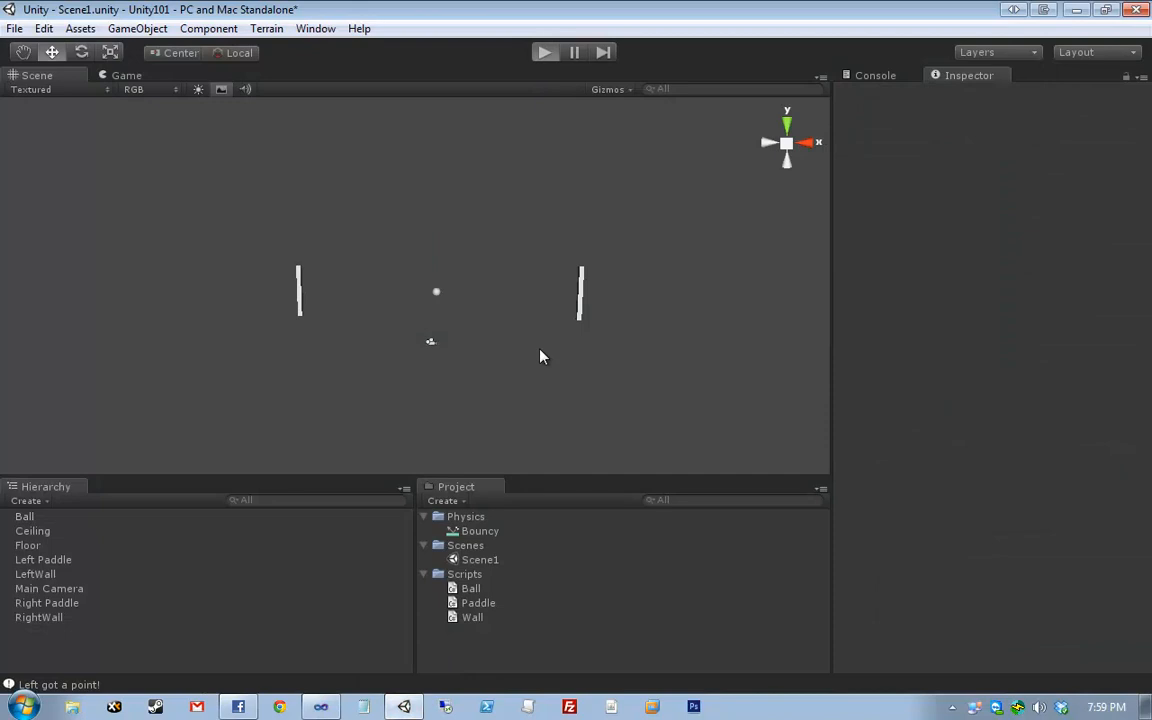
- Run a quick test play of the Pong scene, then start a standalone build from Build Settings
{"action": "key", "text": "ctrl+p"}
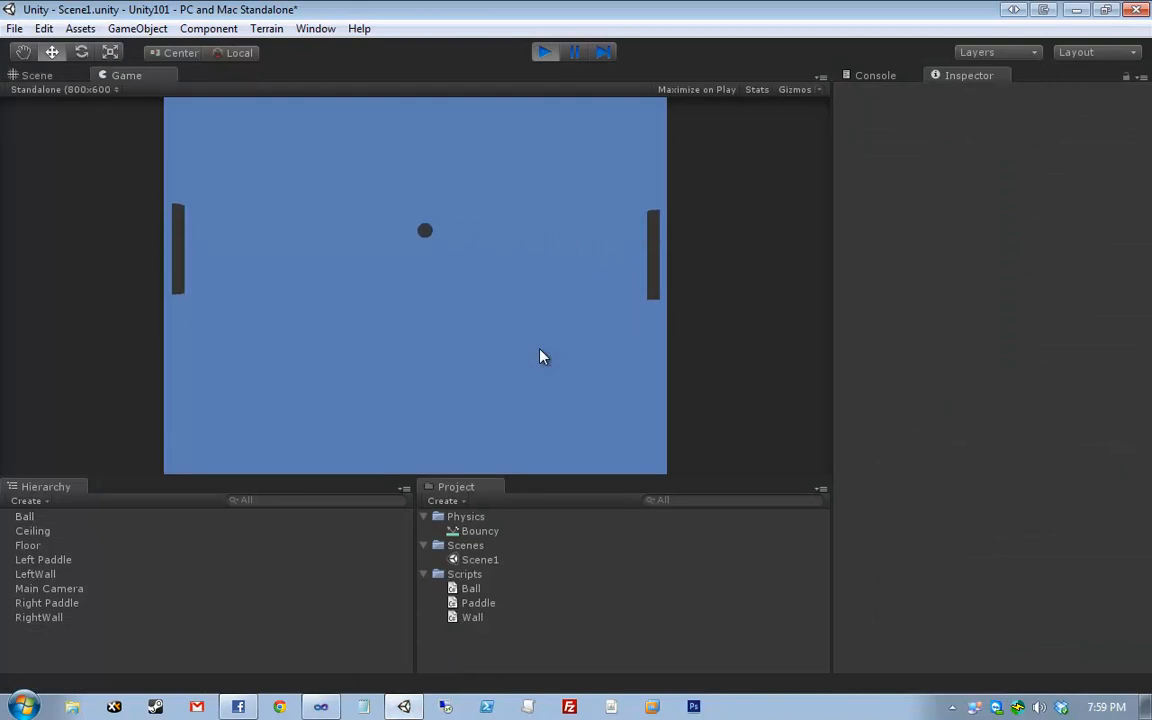
{"action": "left_click", "coordinate": [542, 53]}
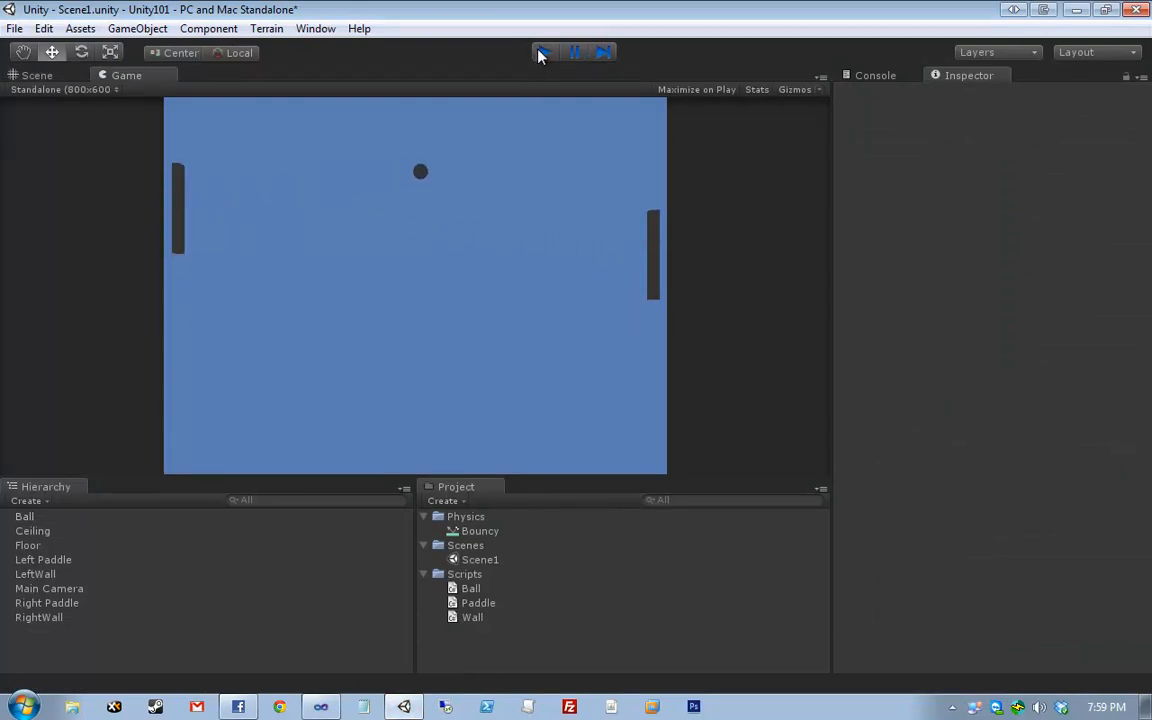
{"action": "key", "text": "ctrl+shift+b"}
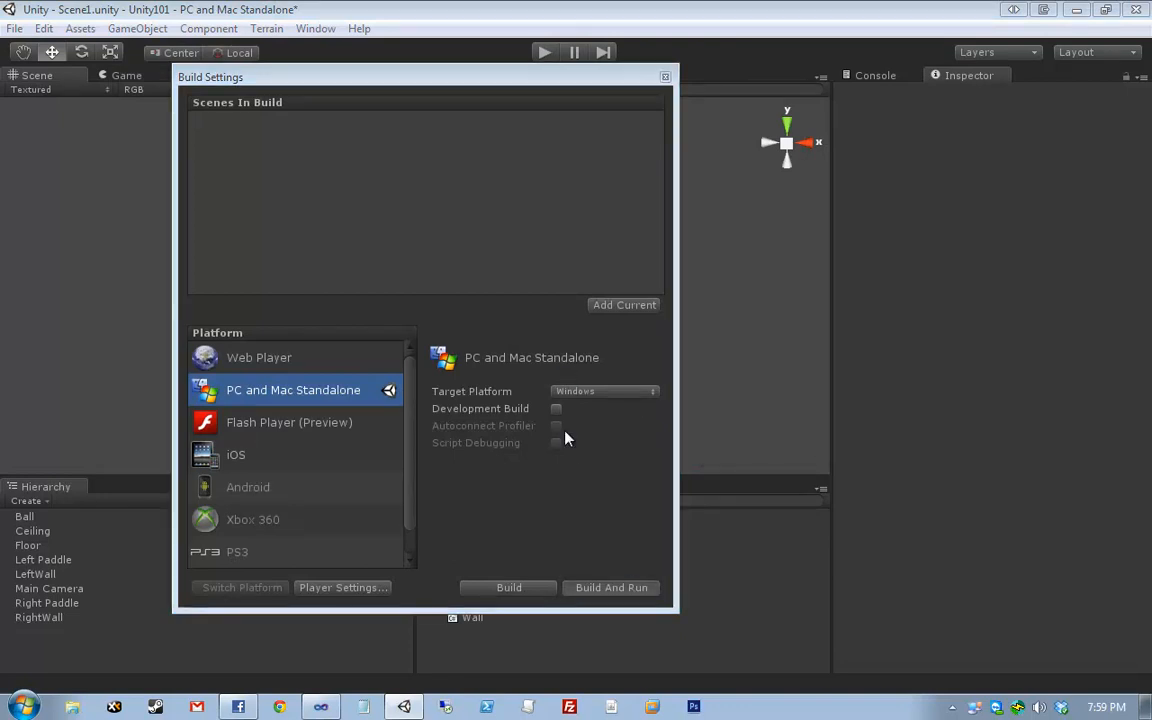
{"action": "key", "text": "ctrl+b"}
- Create a Build folder in the project directory and build the executable there as Pong
{"action": "right_click", "coordinate": [461, 367]}
{"action": "mouse_move", "coordinate": [501, 601]}
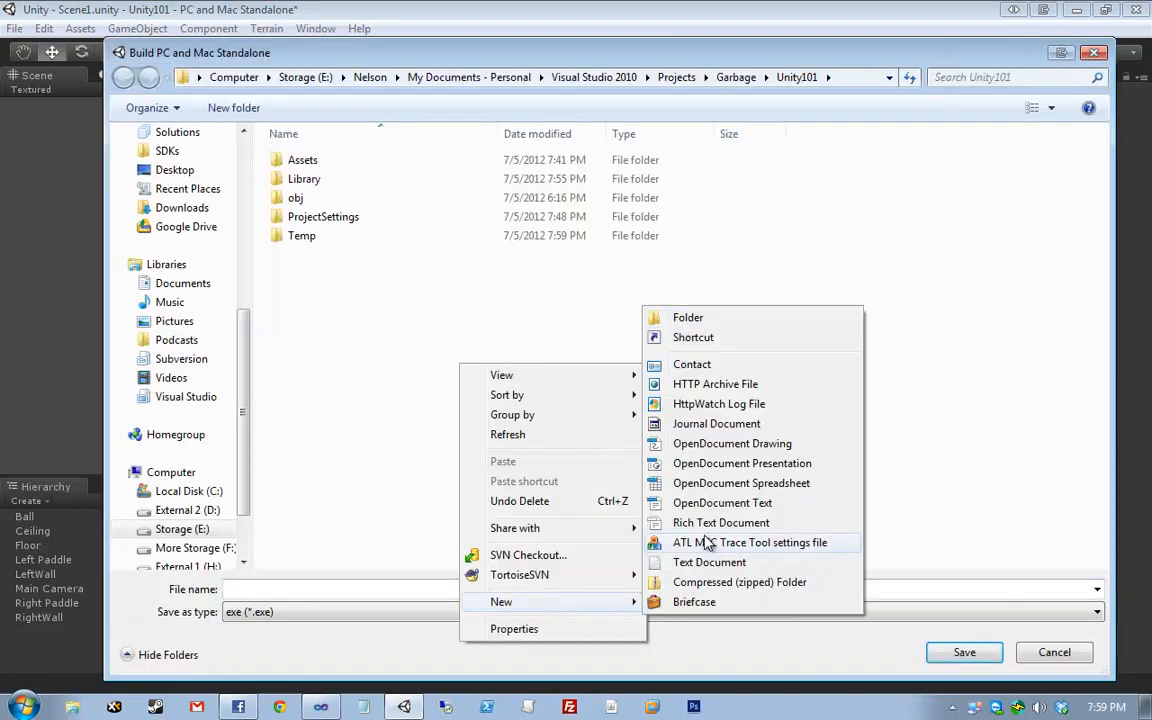
{"action": "left_click", "coordinate": [686, 318]}
{"action": "type", "text": "Build"}
{"action": "key", "text": "Return"}
{"action": "key", "text": "Return"}
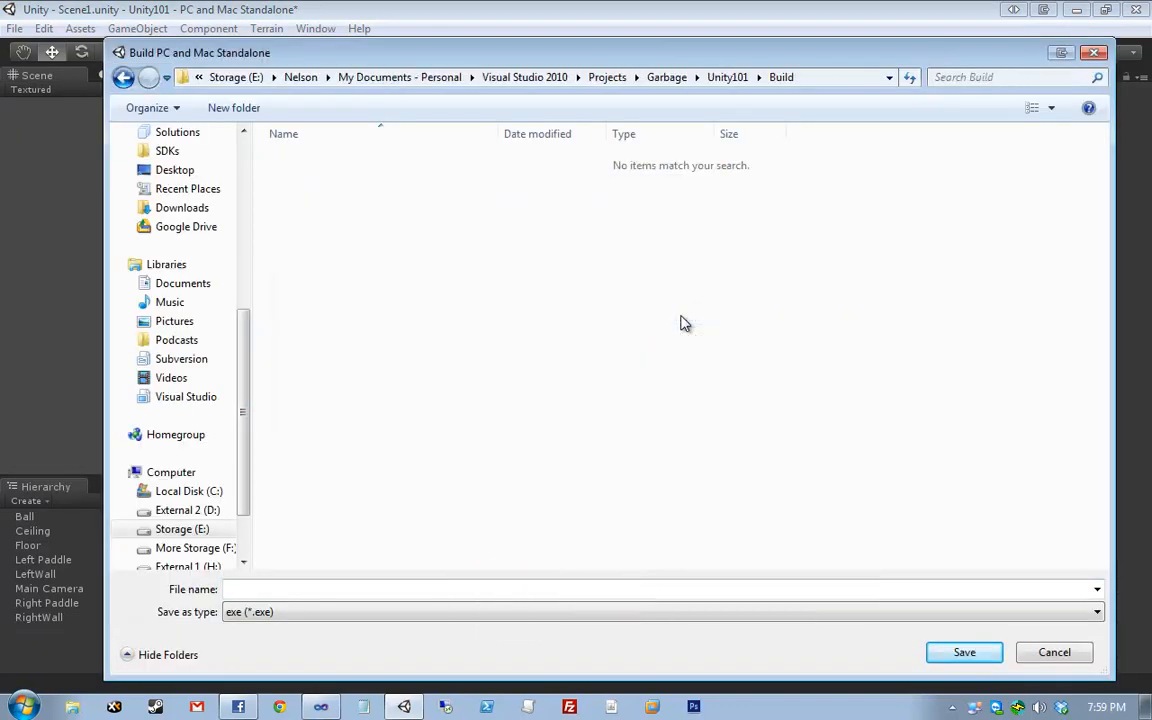
{"action": "left_click", "coordinate": [458, 588]}
{"action": "type", "text": "P"}
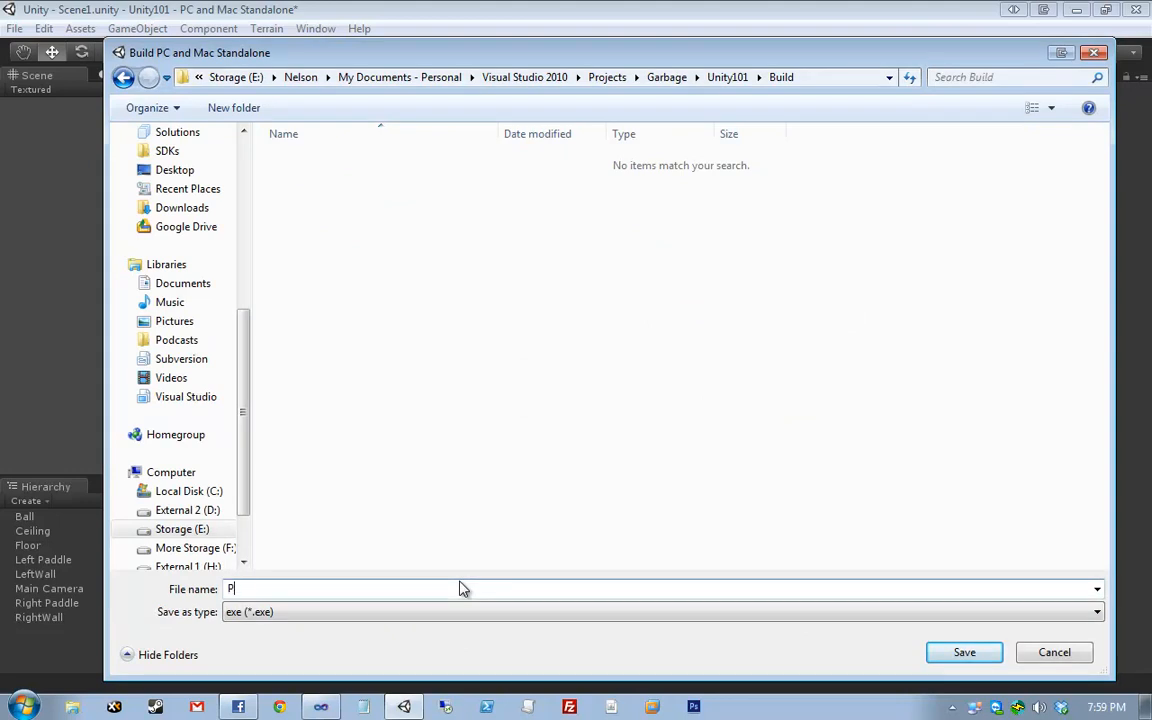
{"action": "type", "text": "ong"}
{"action": "key", "text": "Return"}
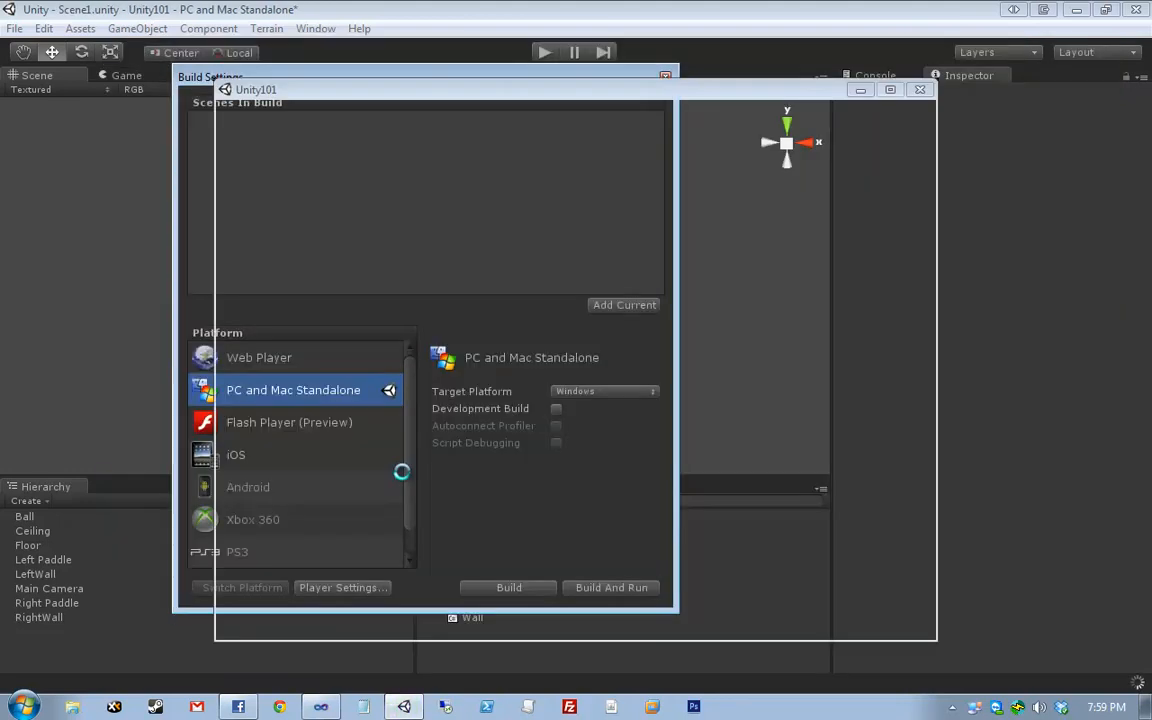
- Play the standalone Pong build, moving the left paddle with W/S and the right with the arrow keys
{"action": "key", "text": "Up"}
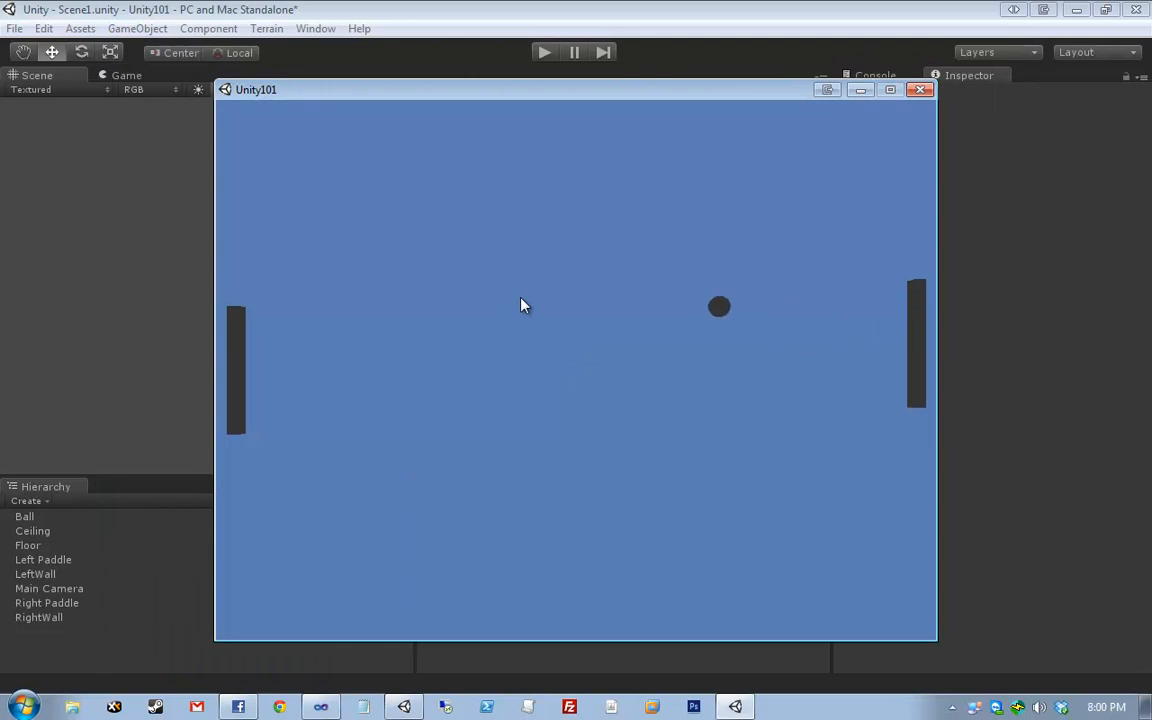
{"action": "key", "text": "w"}
{"action": "key", "text": "w"}
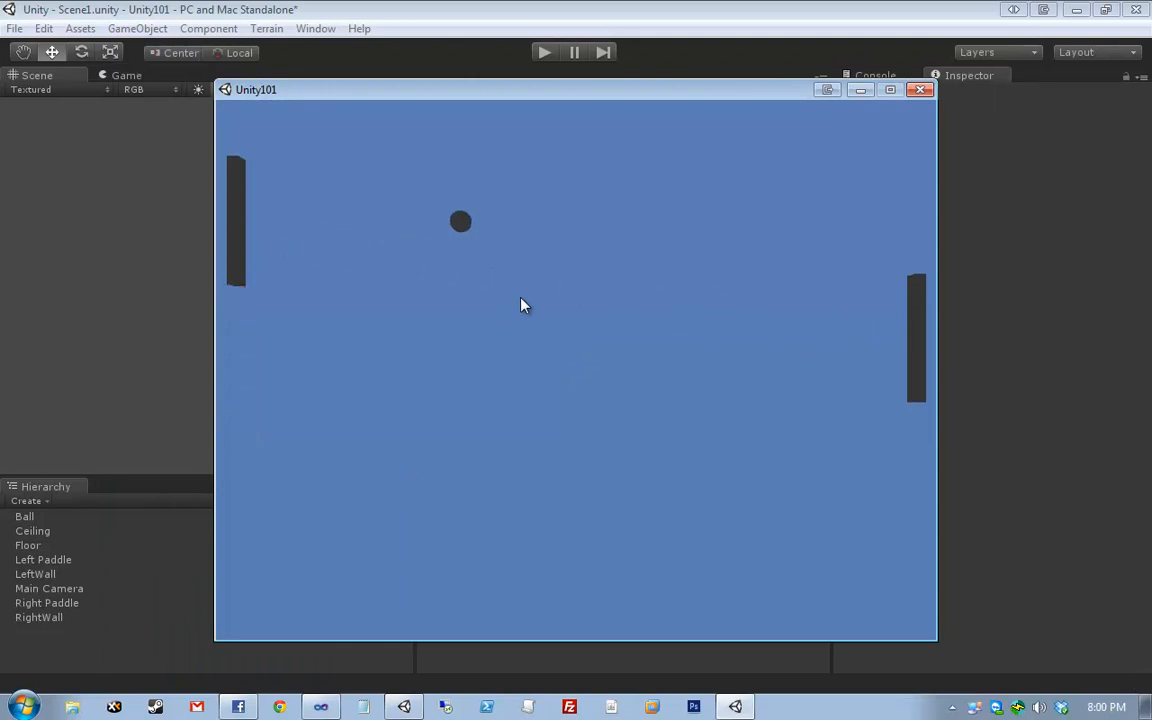
{"action": "key", "text": "Up"}
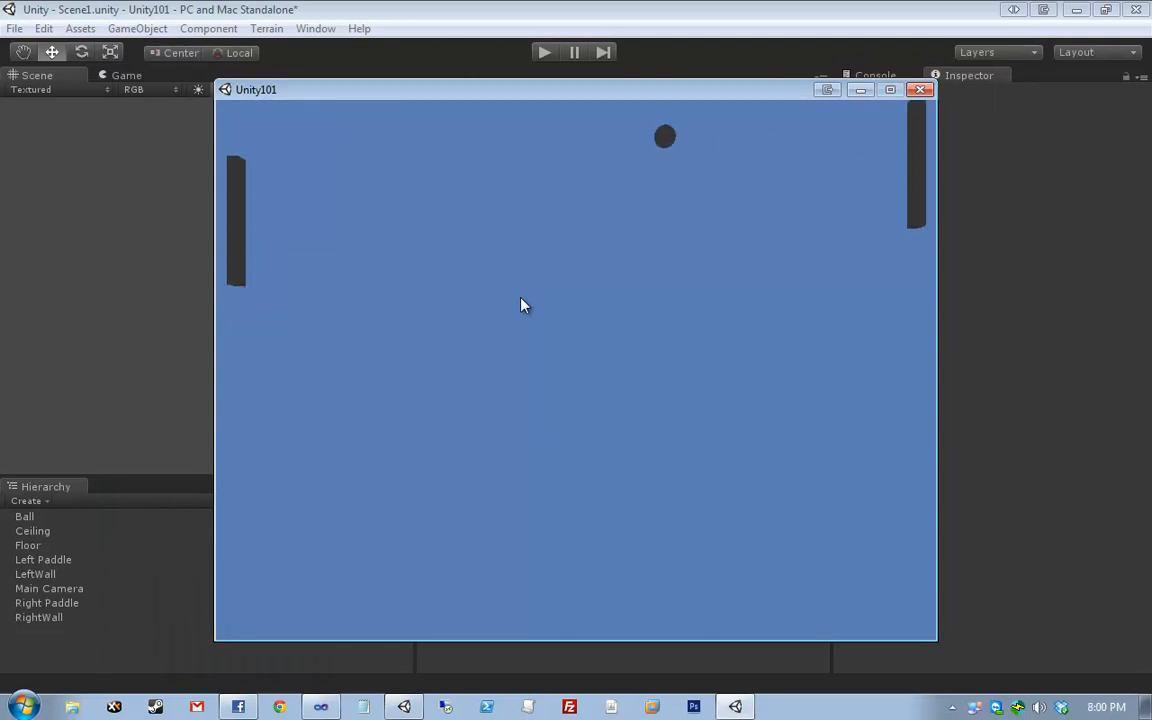
{"action": "key", "text": "w"}
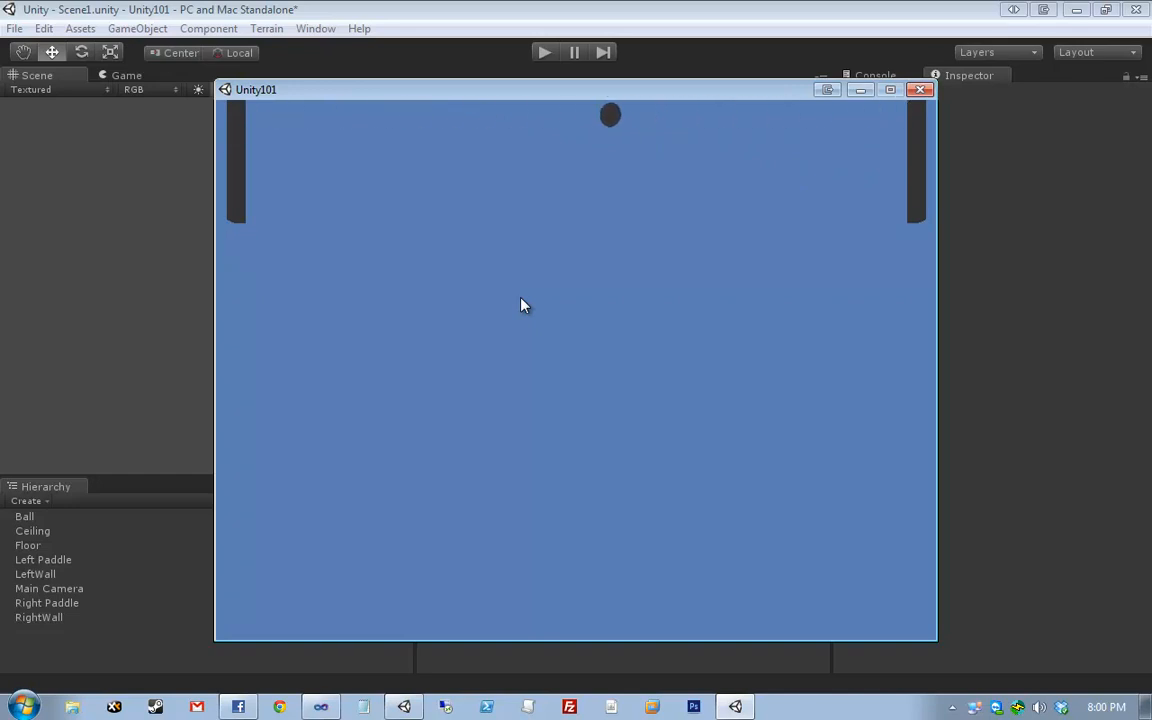
{"action": "key", "text": "s"}
{"action": "key", "text": "s"}
{"action": "key", "text": "Down"}
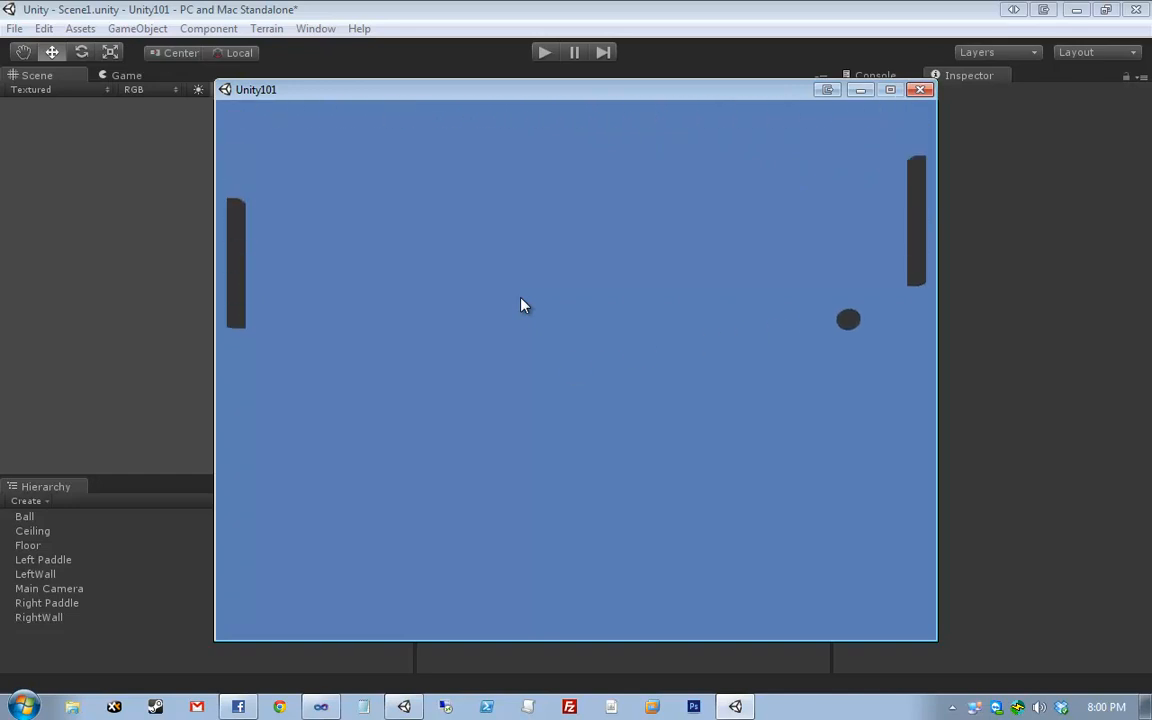
{"action": "key", "text": "w"}
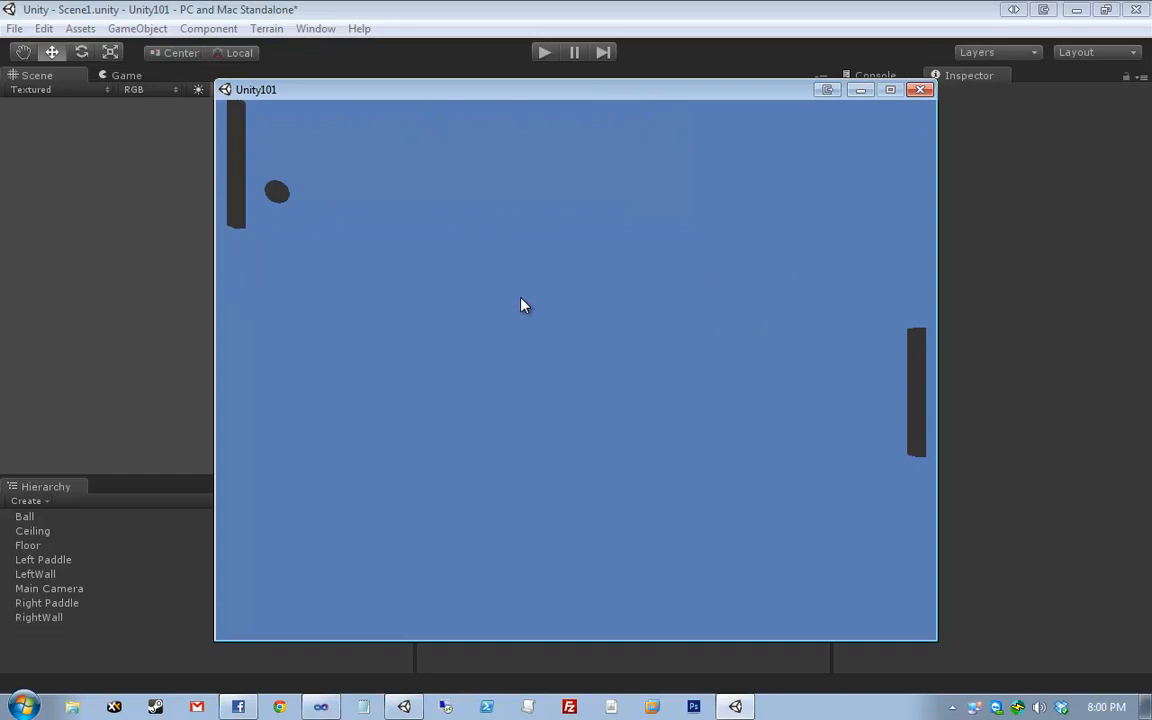
{"action": "key", "text": "Up"}
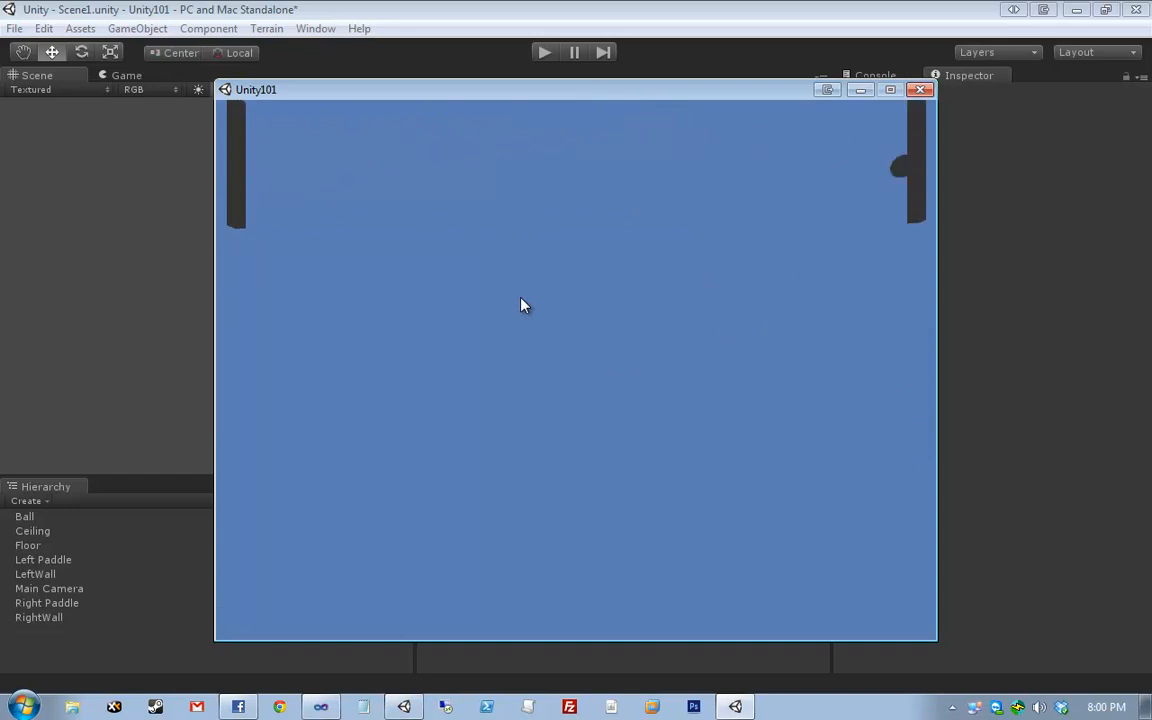
{"action": "key", "text": "s"}
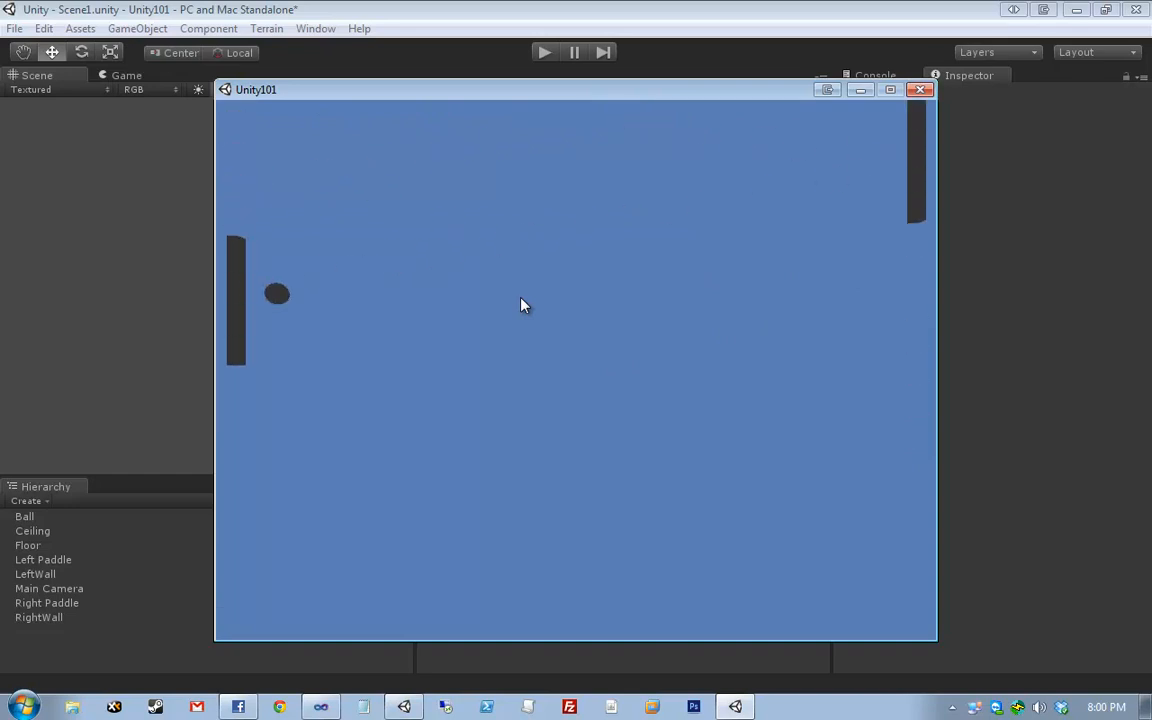
{"action": "key", "text": "Down"}
{"action": "key", "text": "Up"}
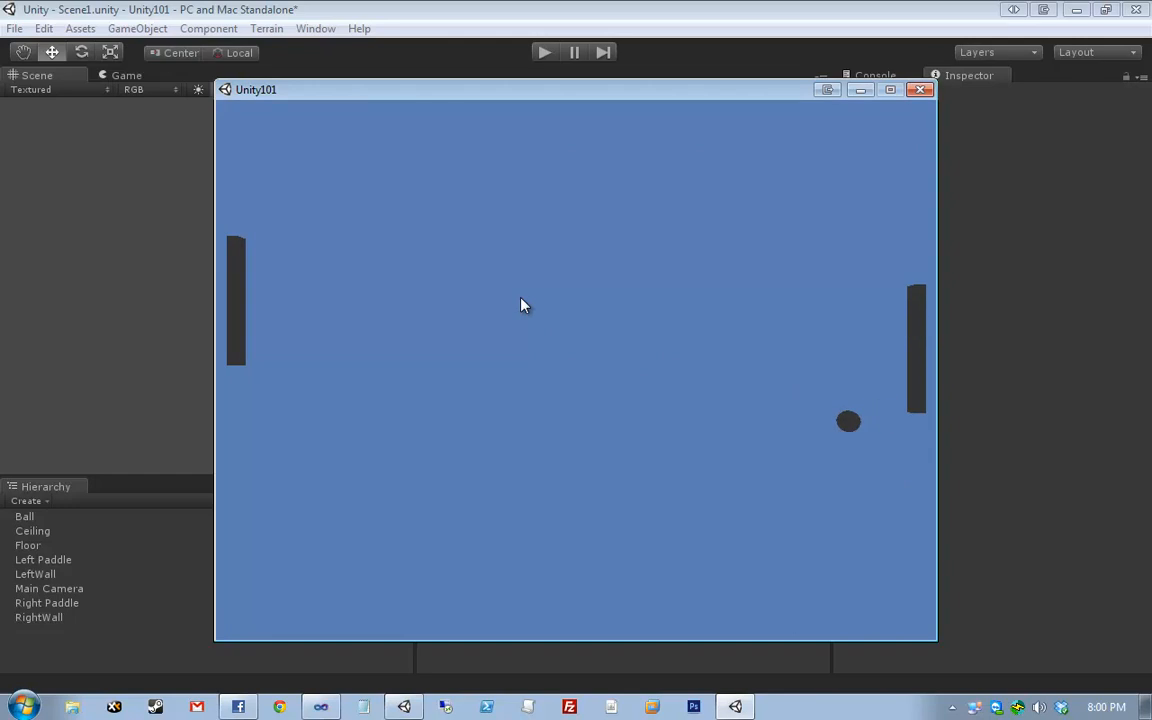
{"action": "key", "text": "s"}
{"action": "key", "text": "w"}
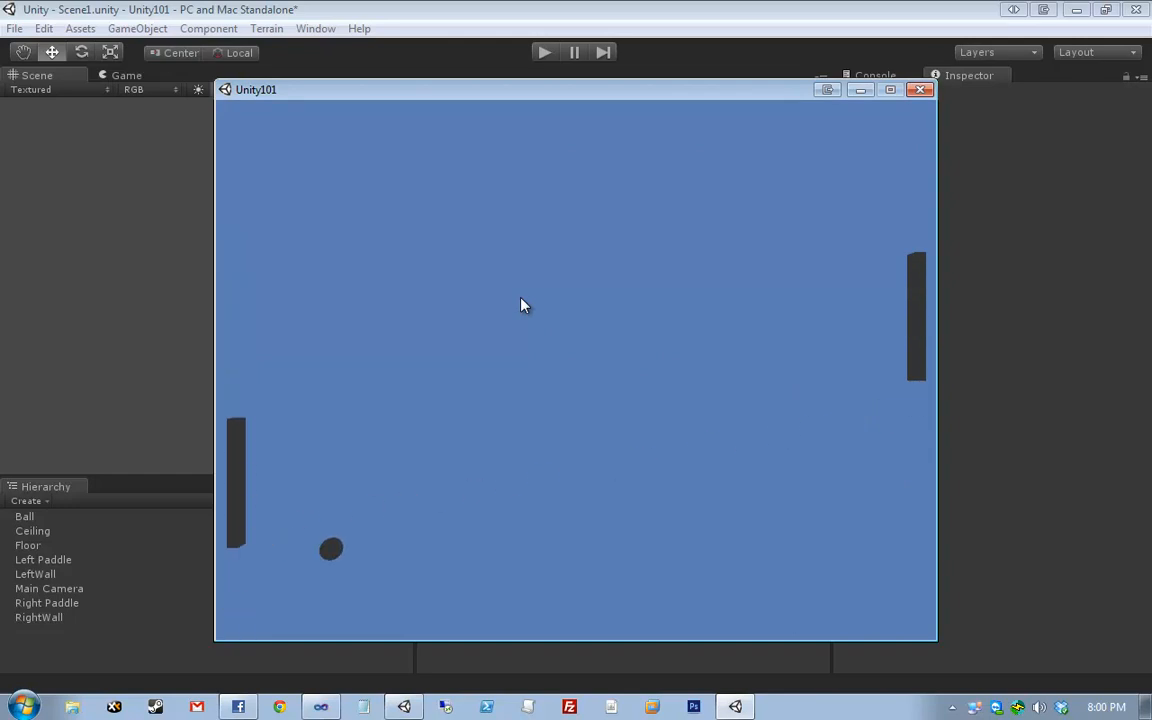
{"action": "key", "text": "Down"}
{"action": "key", "text": "Down"}
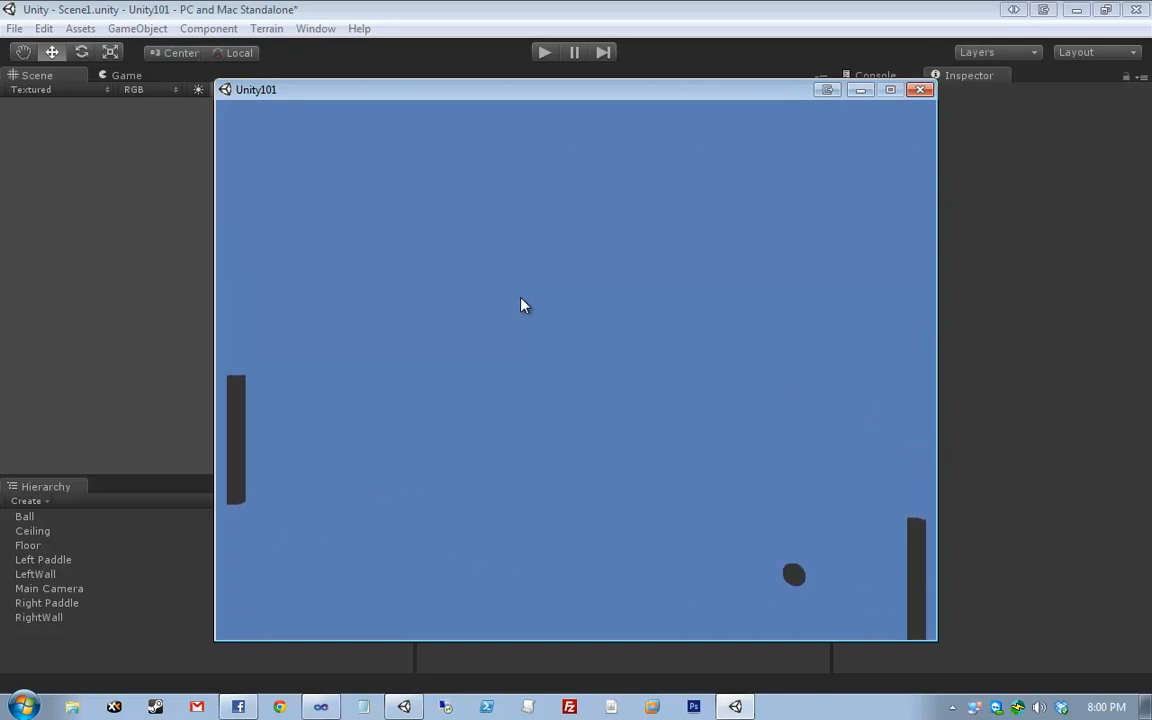
{"action": "key", "text": "s"}
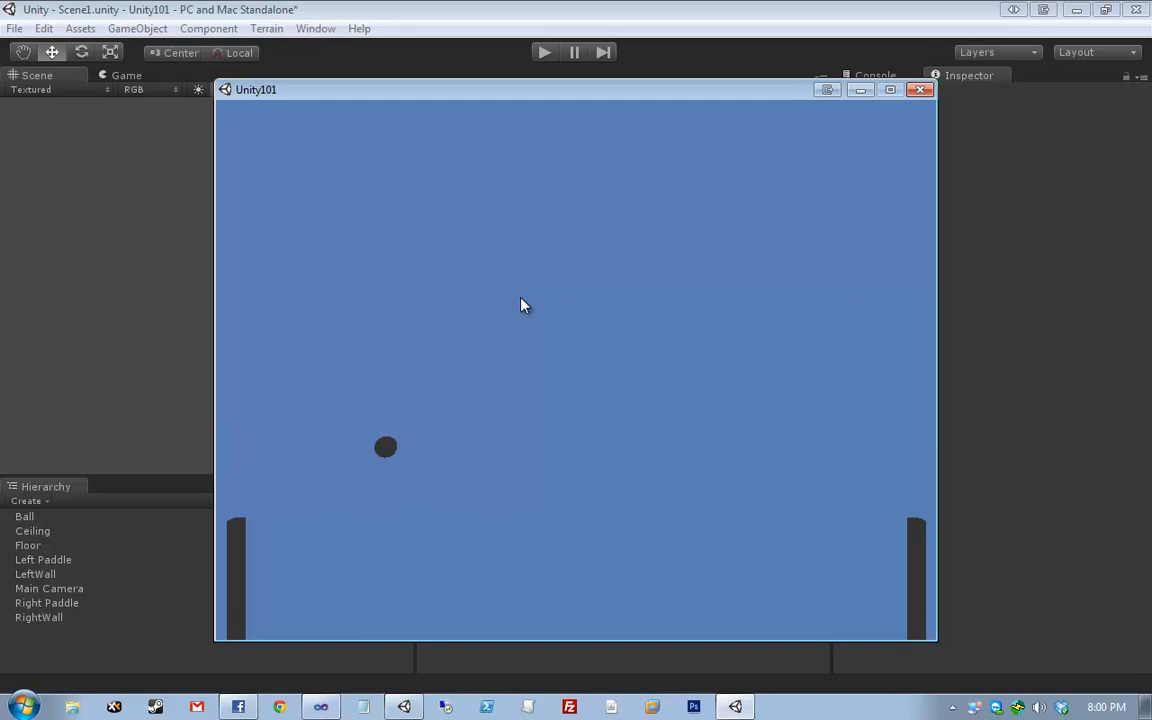
{"action": "key", "text": "Up"}
{"action": "key", "text": "Up"}
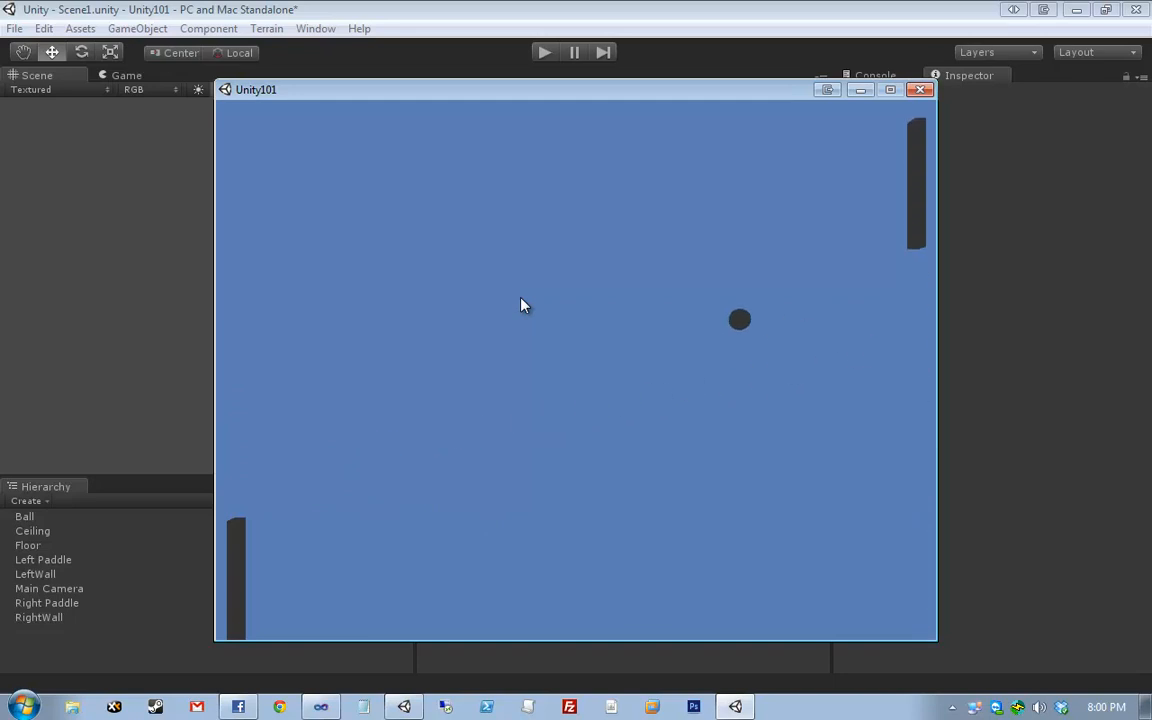
{"action": "key", "text": "w"}
{"action": "key", "text": "s"}
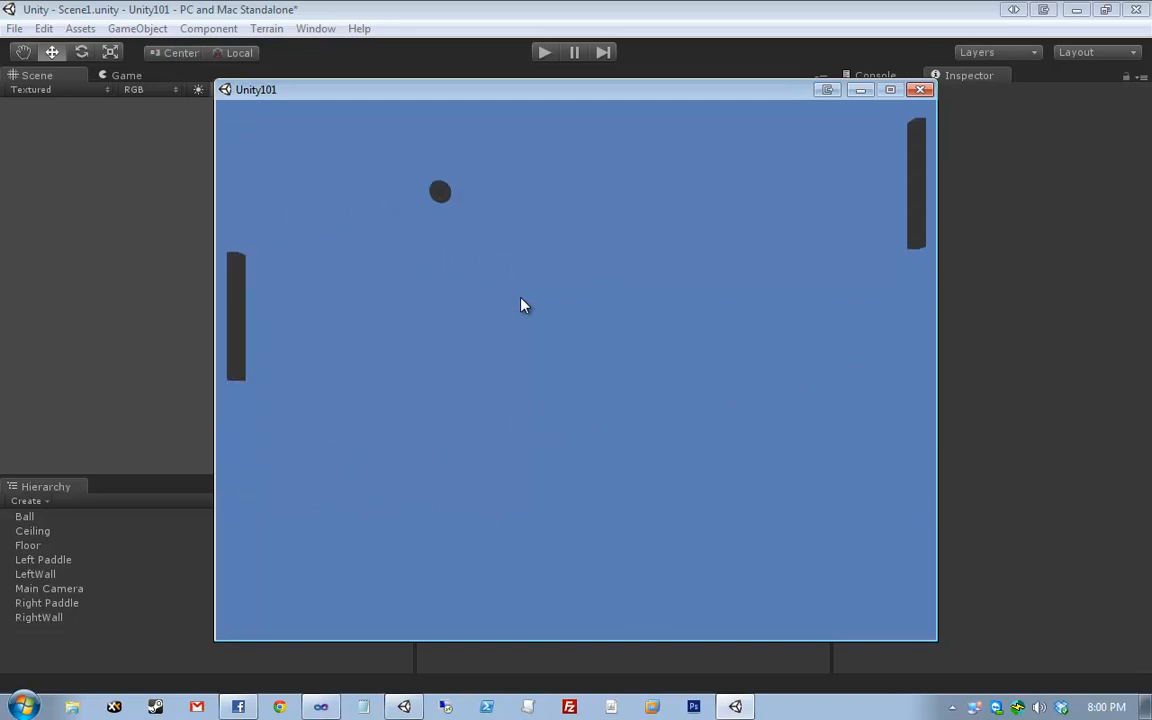
{"action": "key", "text": "Up"}
{"action": "key", "text": "Down"}
{"action": "key", "text": "Down"}
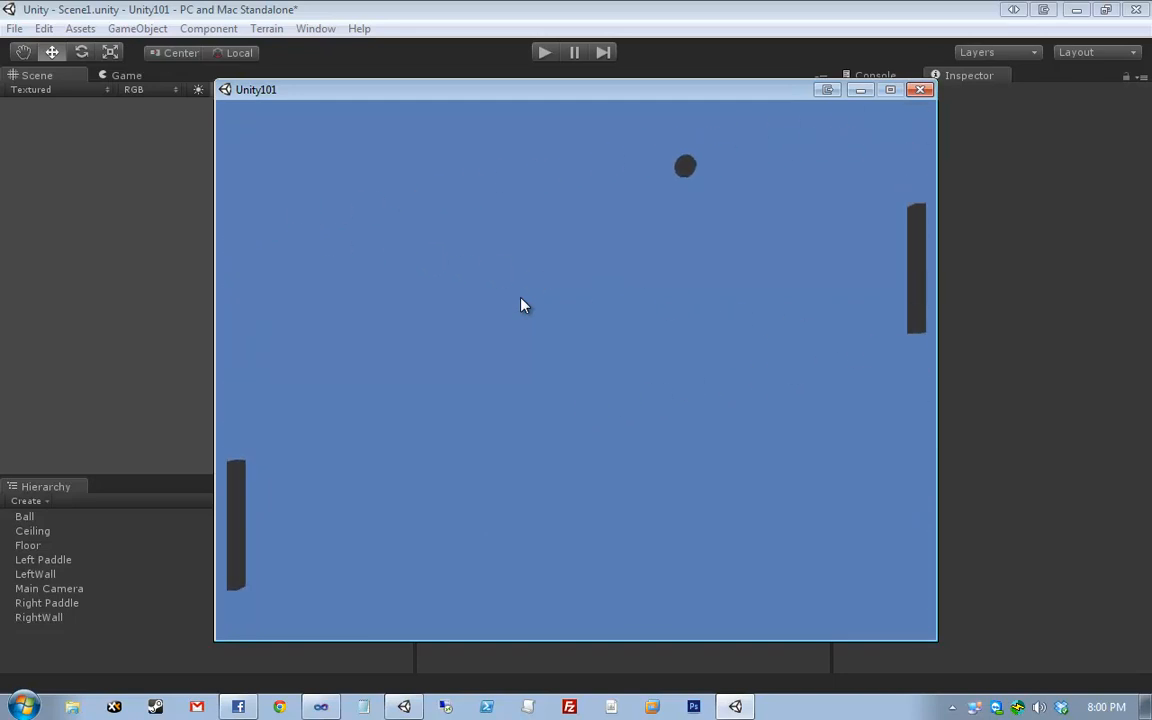
{"action": "key", "text": "w"}
{"action": "key", "text": "s"}
{"action": "key", "text": "s"}
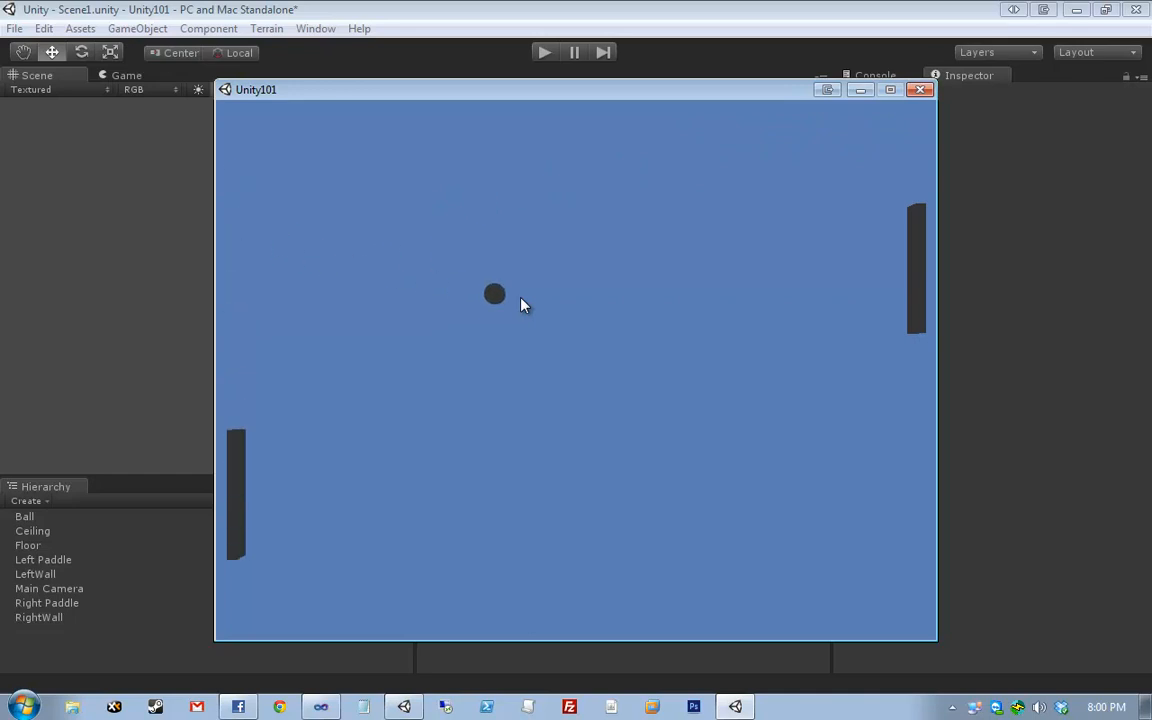
{"action": "key", "text": "Down"}
{"action": "key", "text": "Down"}
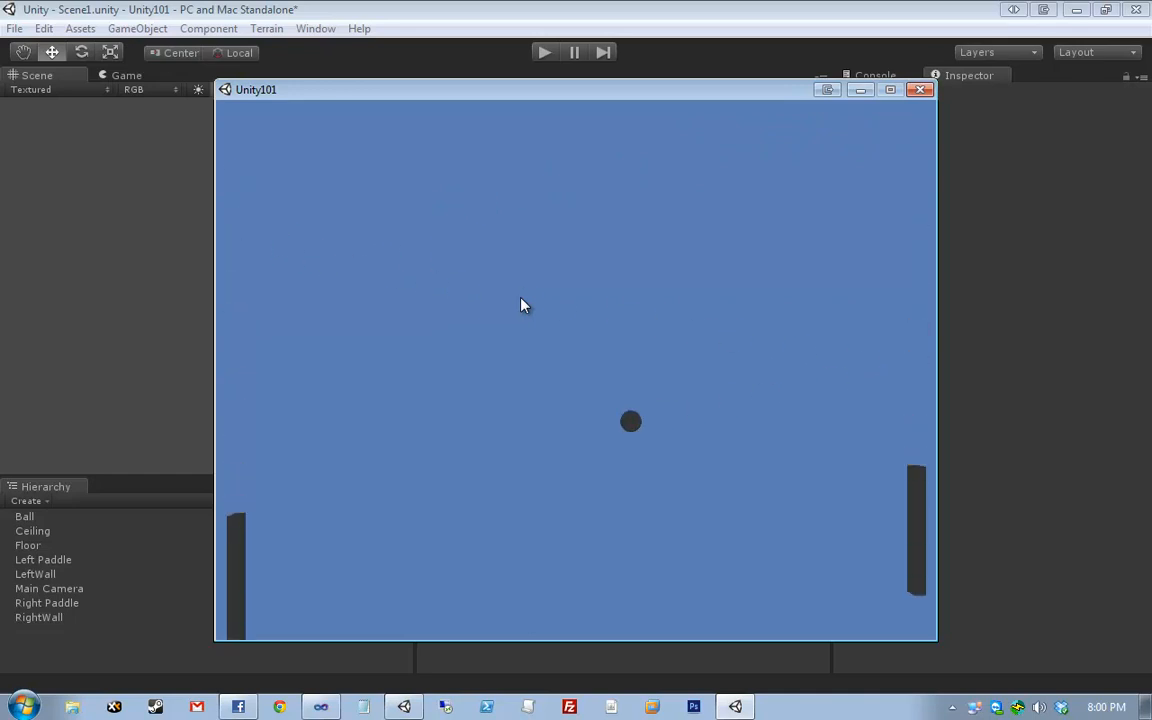
{"action": "key", "text": "w"}
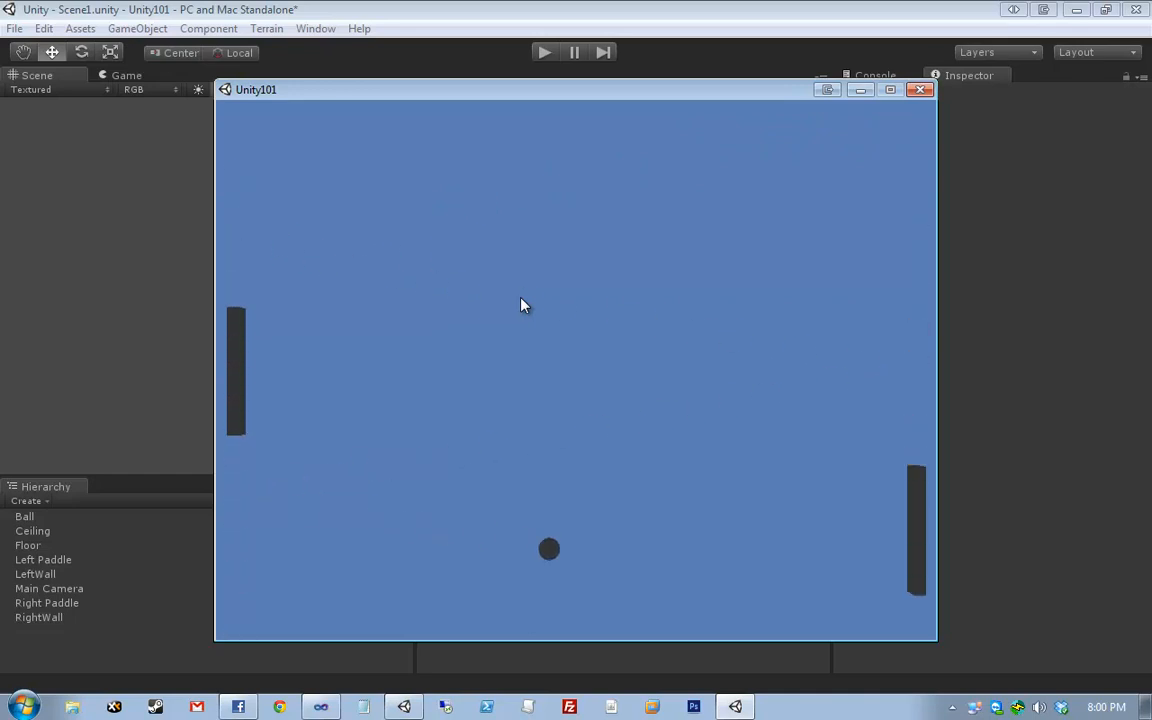
{"action": "key", "text": "Down"}
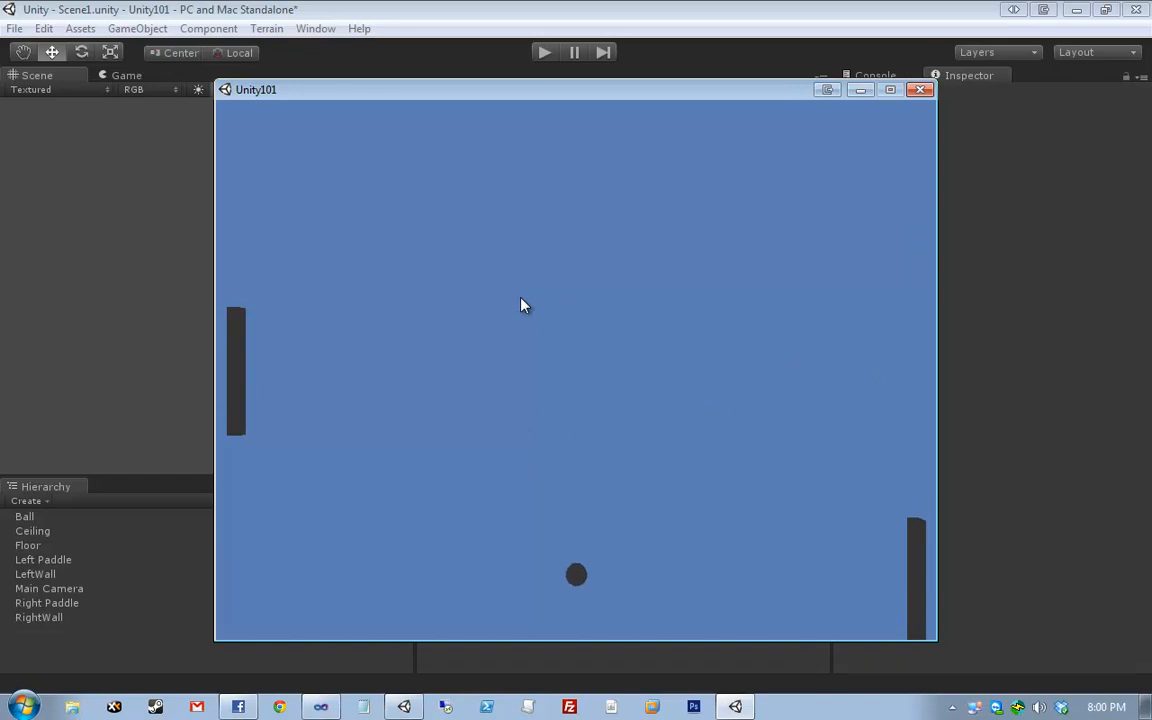
{"action": "key", "text": "s"}
{"action": "key", "text": "Up"}
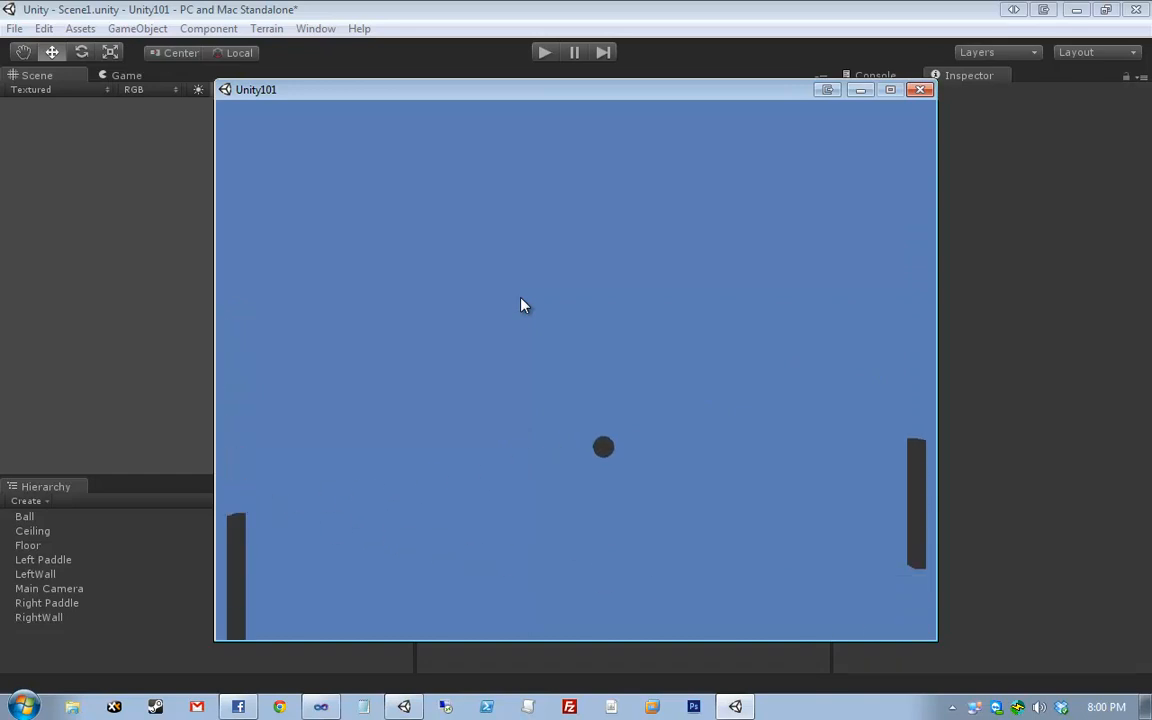
- Close the Pong game window and Build Settings, then open Wall.cs in Visual Studio at its Ball reference
{"action": "key", "text": "w"}
{"action": "key", "text": "w"}
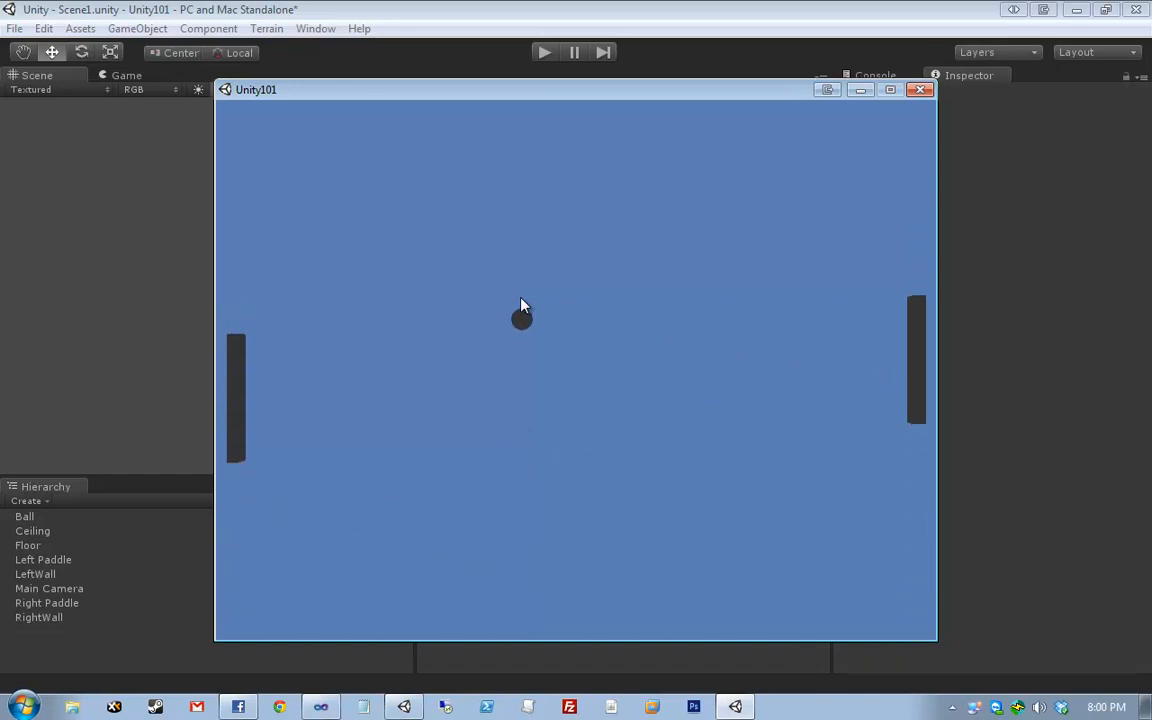
{"action": "left_click", "coordinate": [921, 90]}
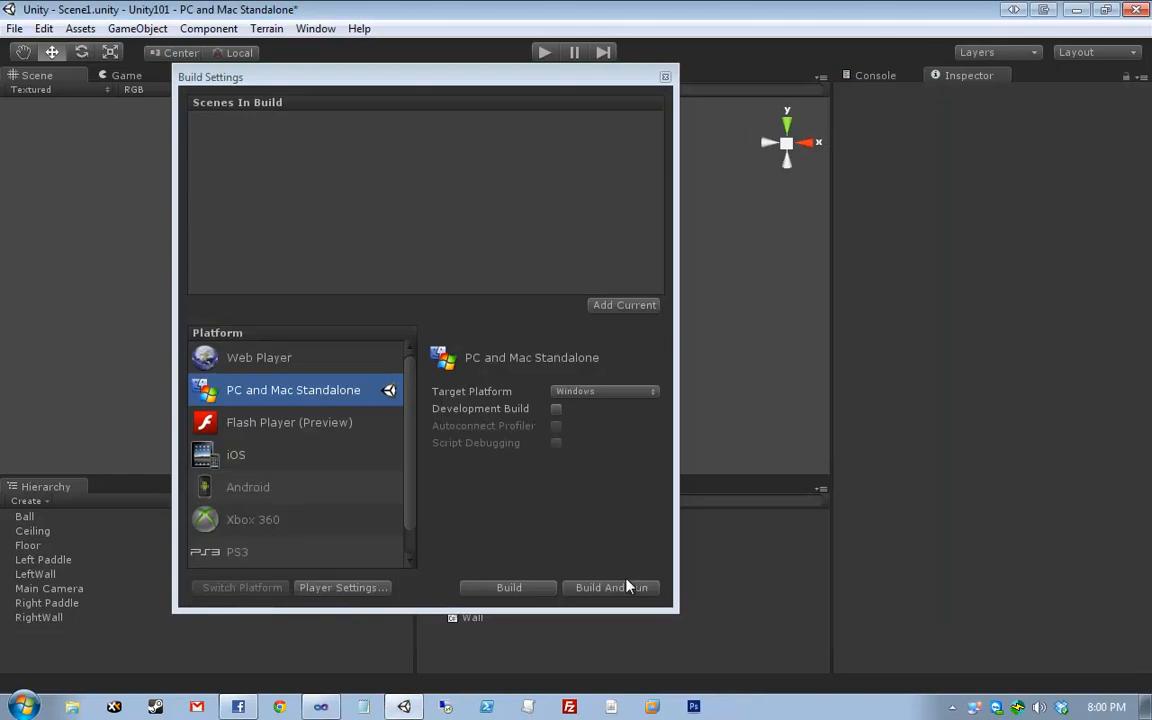
{"action": "left_click", "coordinate": [665, 77]}
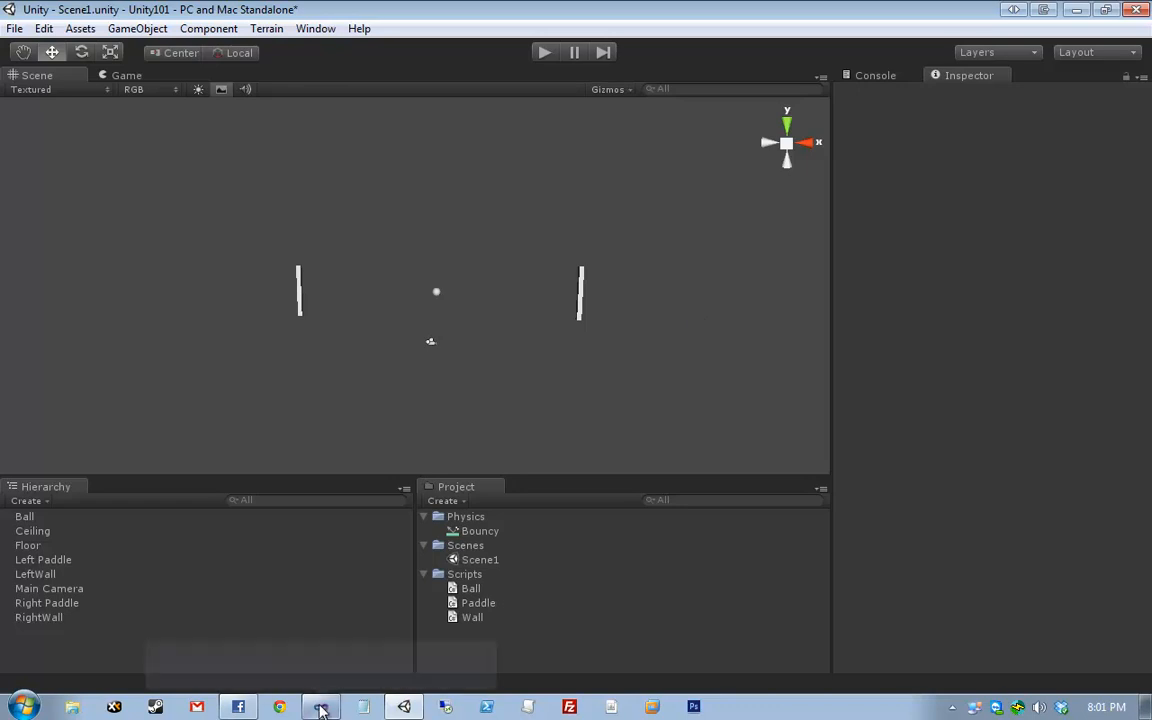
{"action": "double_click", "coordinate": [472, 617]}
{"action": "left_click", "coordinate": [369, 225]}
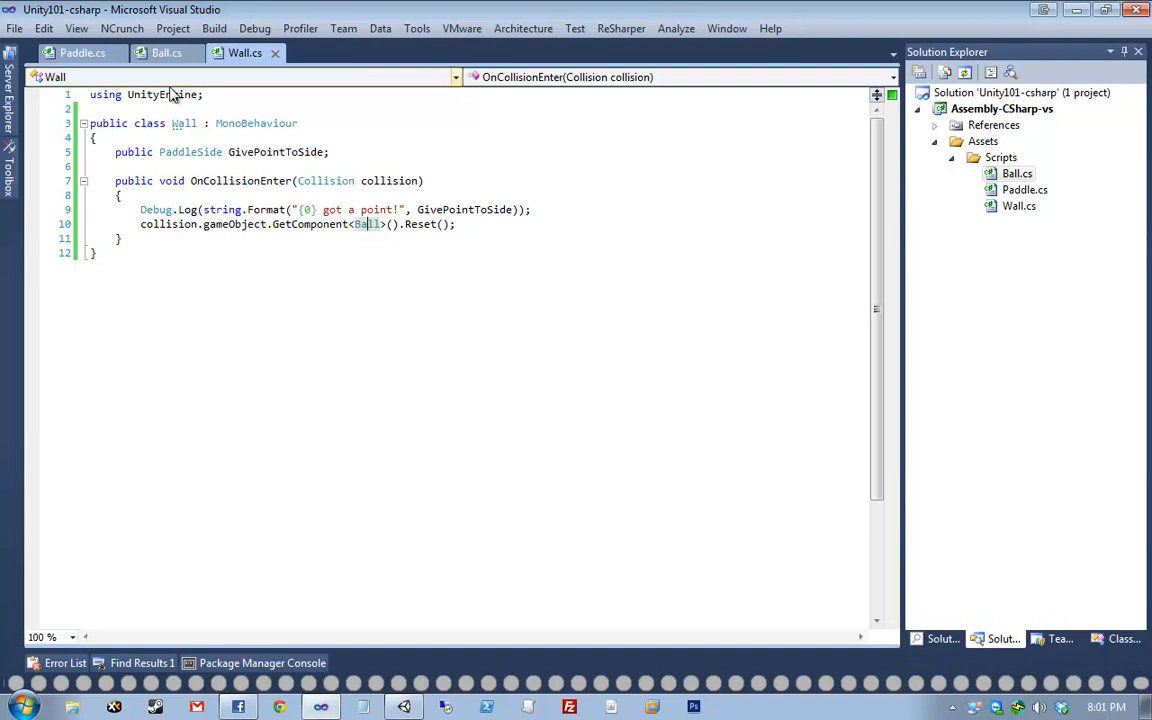
{"action": "left_click", "coordinate": [180, 53]}
{"action": "left_click", "coordinate": [143, 267]}
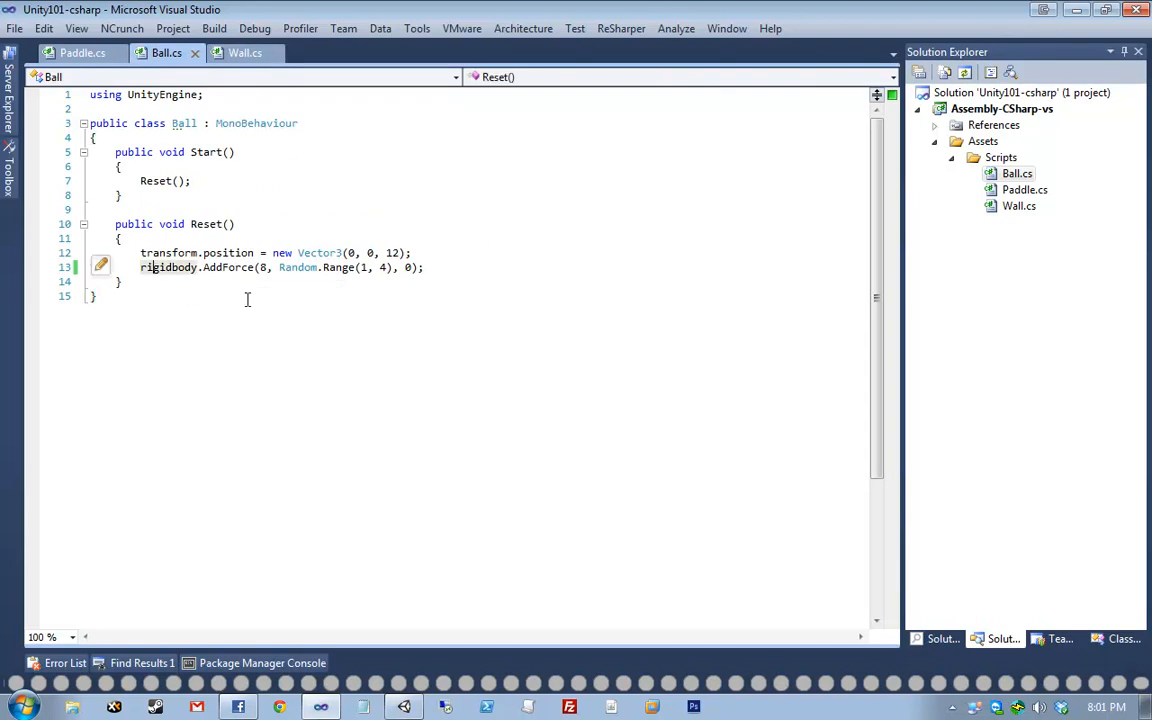
{"action": "left_click_drag", "start_coordinate": [442, 267], "coordinate": [45, 252]}
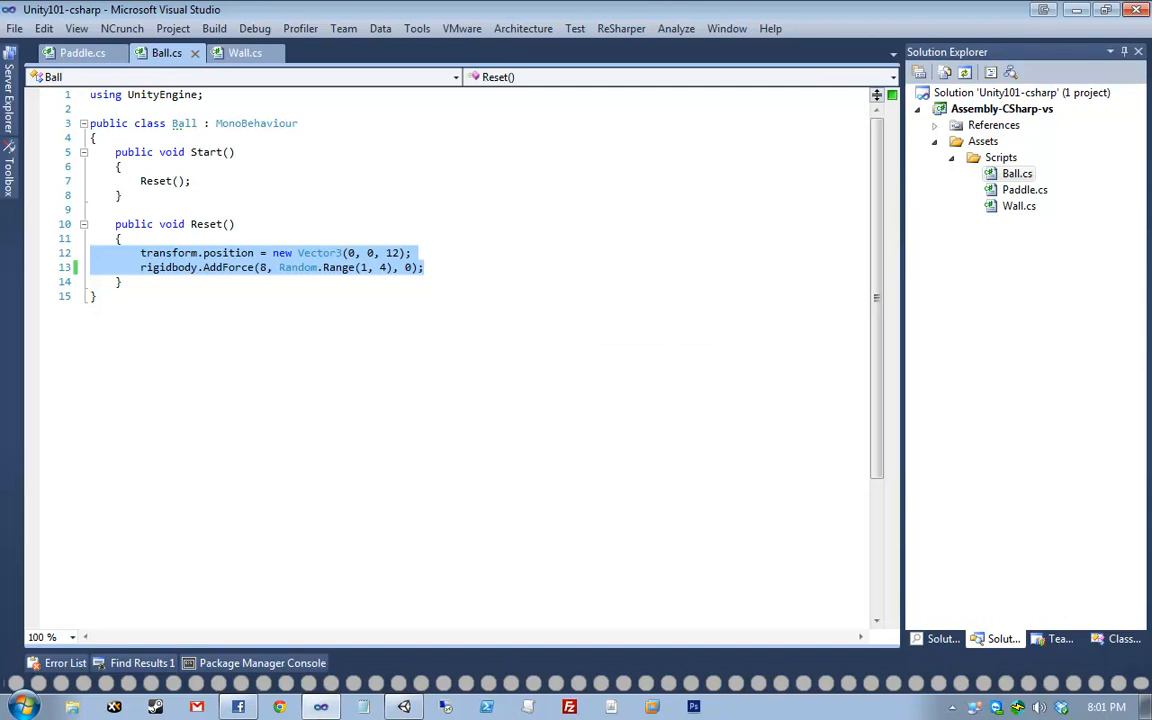
{"action": "key", "text": "alt+Tab"}
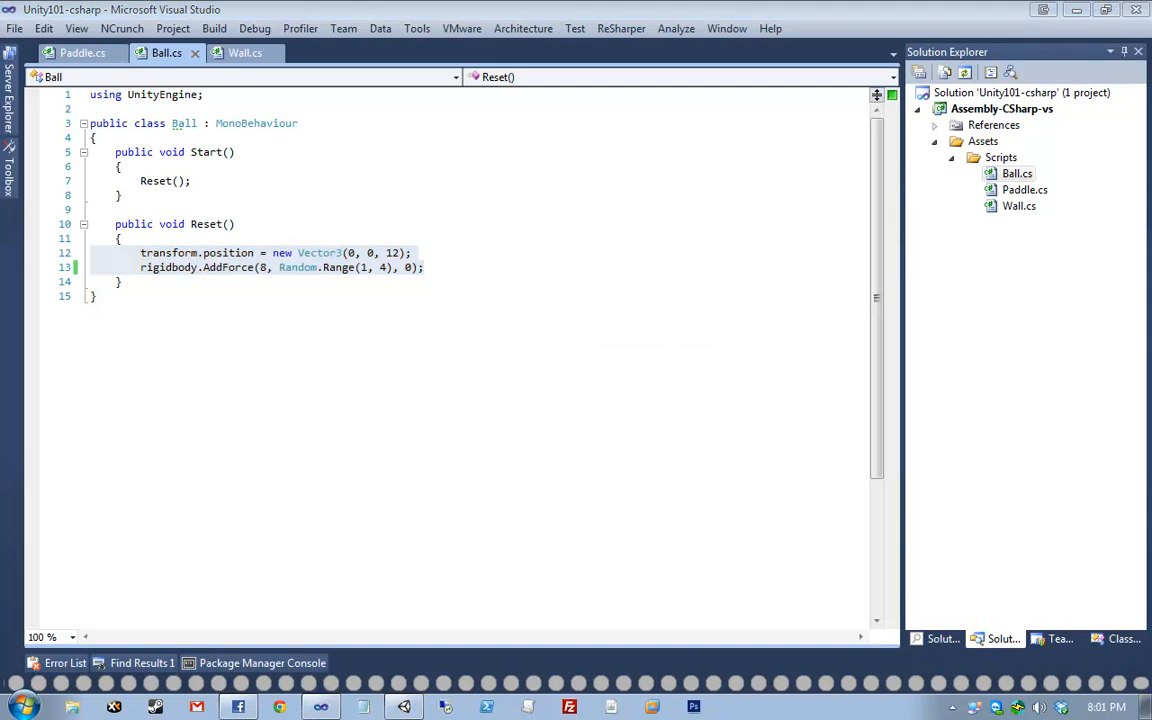
{"action": "left_click", "coordinate": [268, 251]}
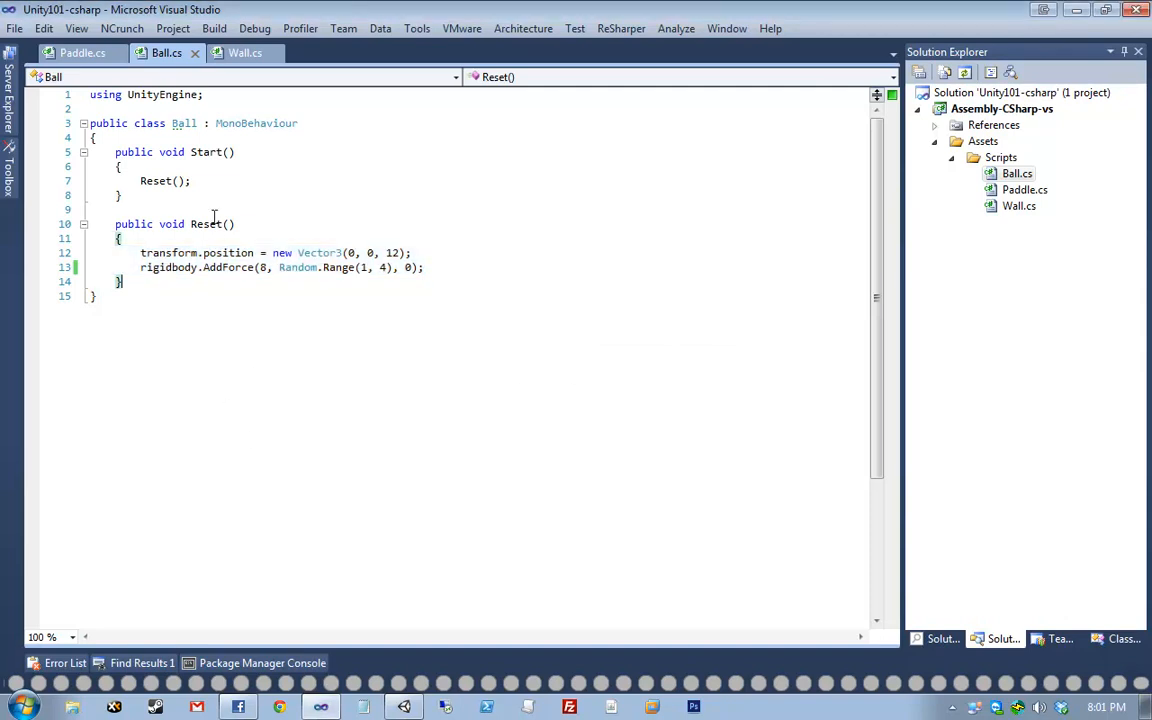
{"action": "left_click_drag", "start_coordinate": [447, 273], "coordinate": [90, 252]}
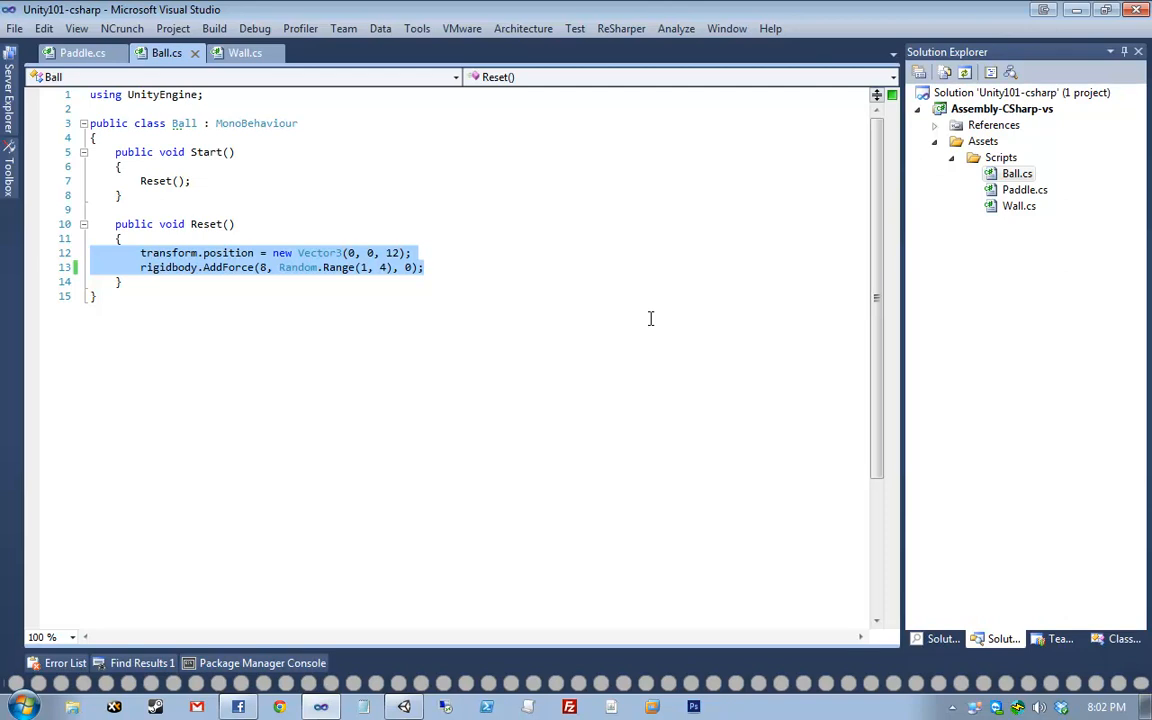
{"action": "left_click", "coordinate": [540, 267]}
{"action": "left_click", "coordinate": [147, 269]}
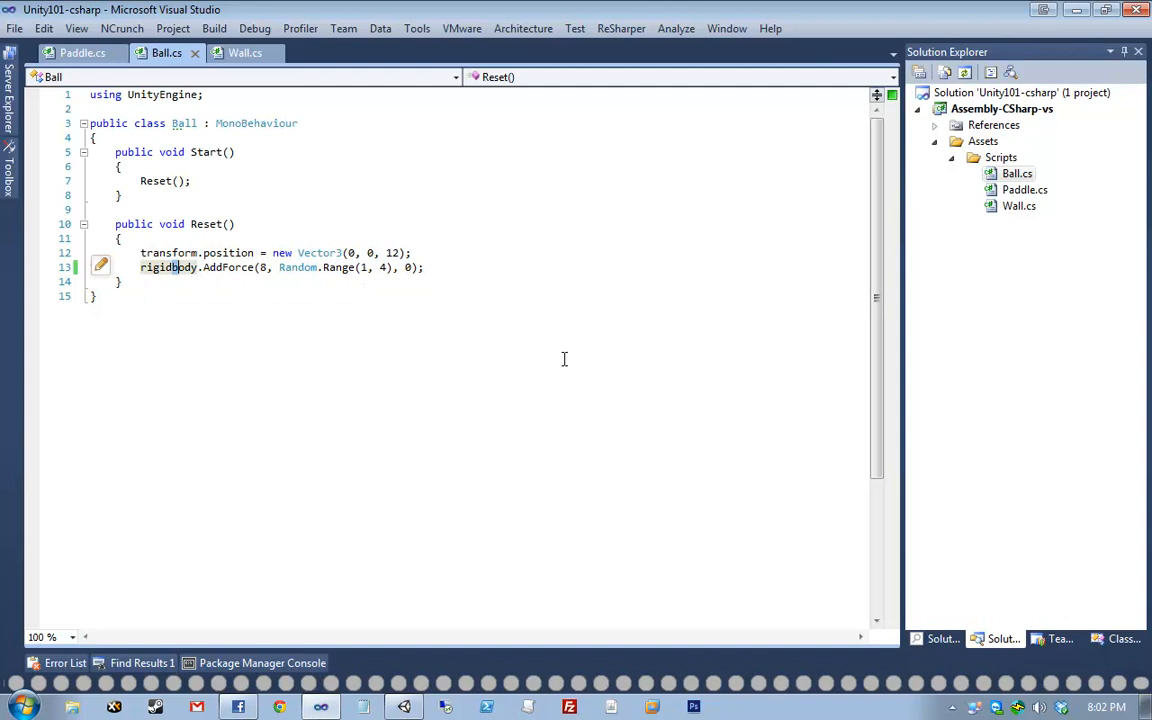
{"action": "key", "text": "Right"}
{"action": "key", "text": "Up"}
{"action": "key", "text": "Up"}
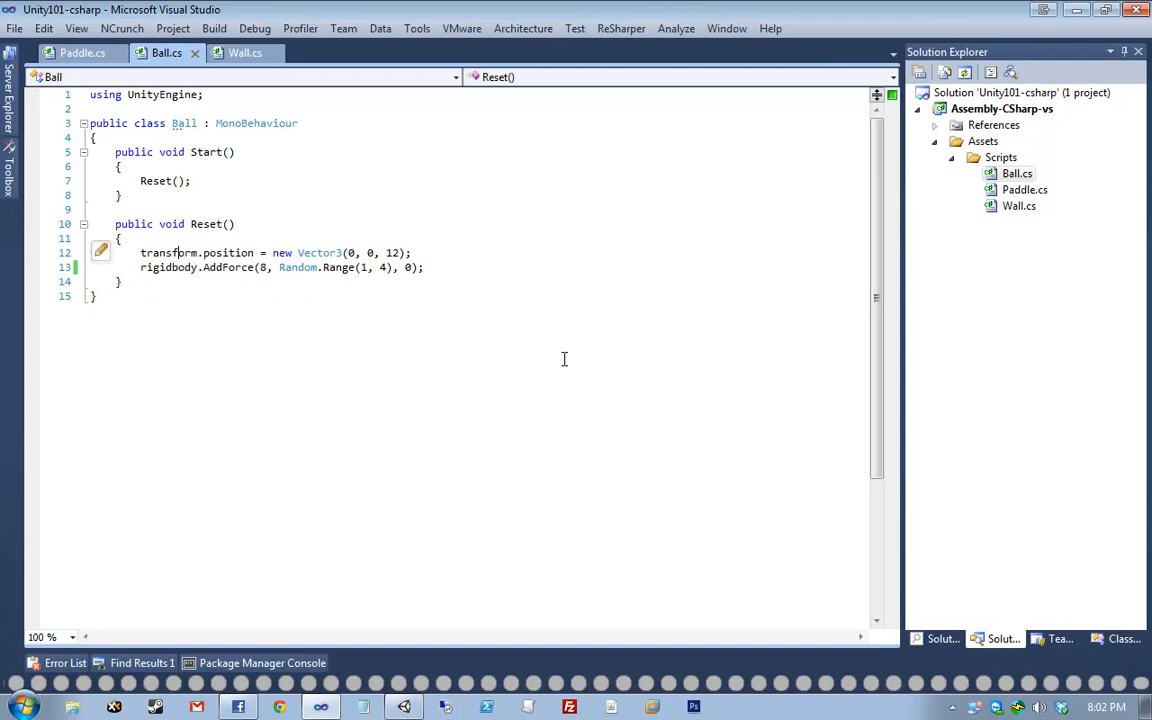
{"action": "left_click", "coordinate": [463, 255]}
{"action": "key", "text": "BackSpace"}
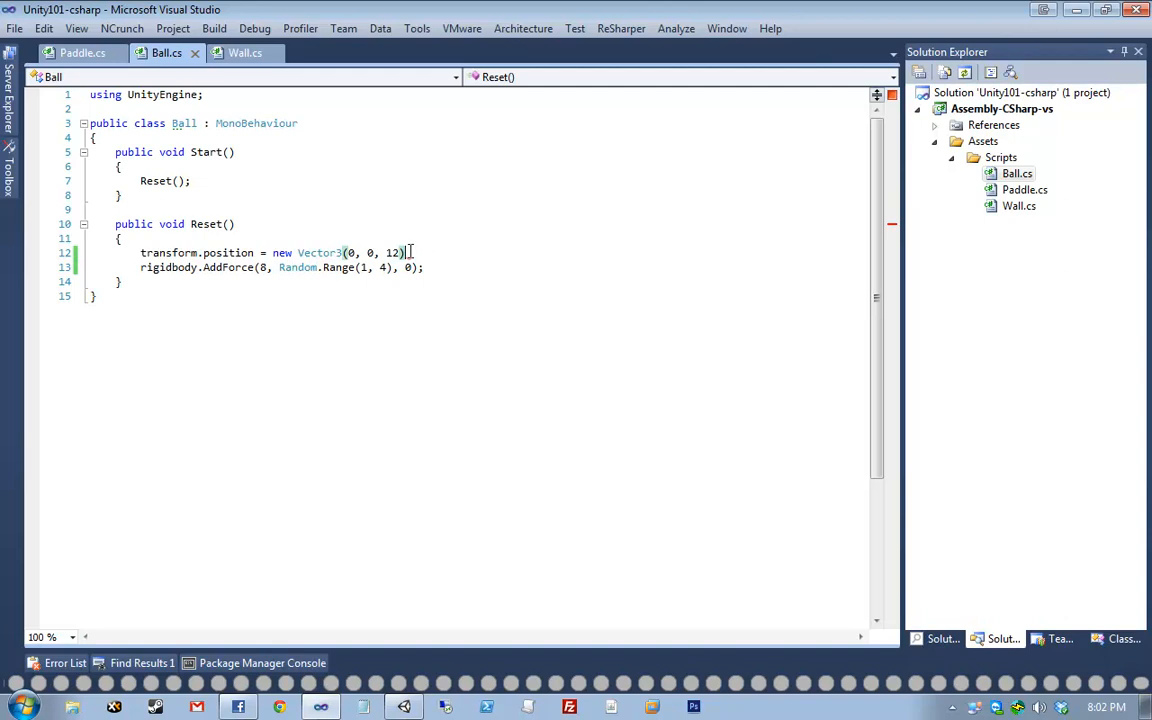
{"action": "type", "text": ";"}
{"action": "left_click", "coordinate": [322, 708]}
{"action": "left_click", "coordinate": [408, 707]}
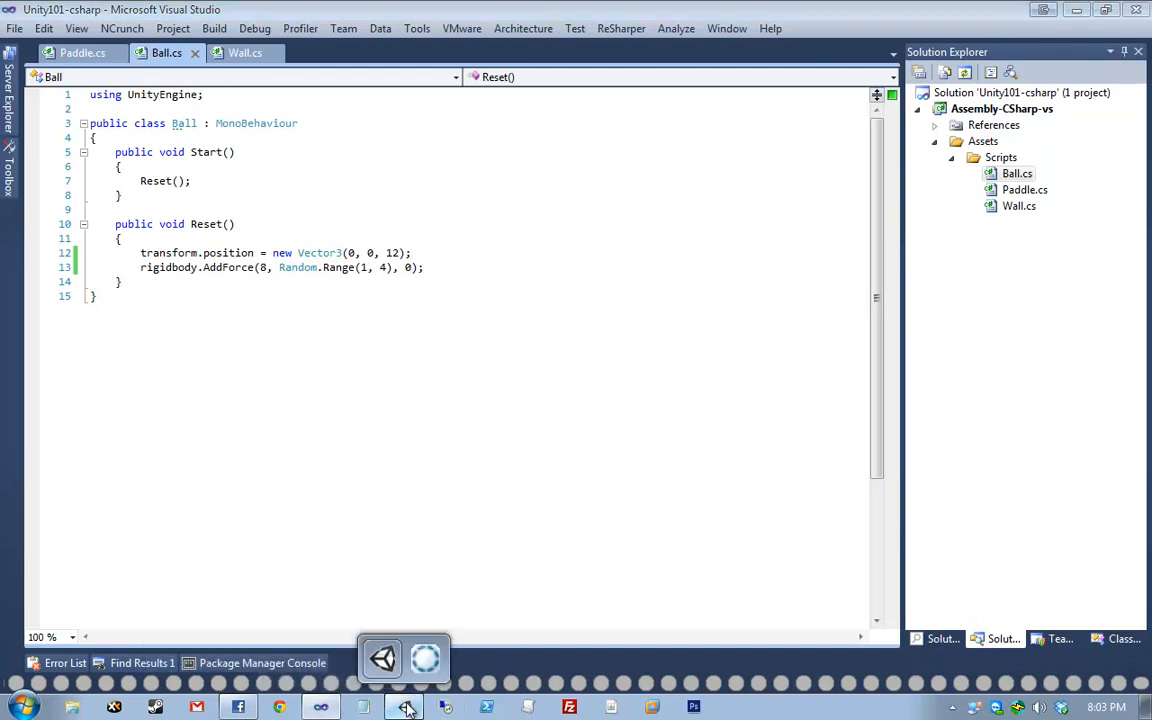
{"action": "left_click_drag", "start_coordinate": [519, 238], "coordinate": [528, 200], "text": "alt"}
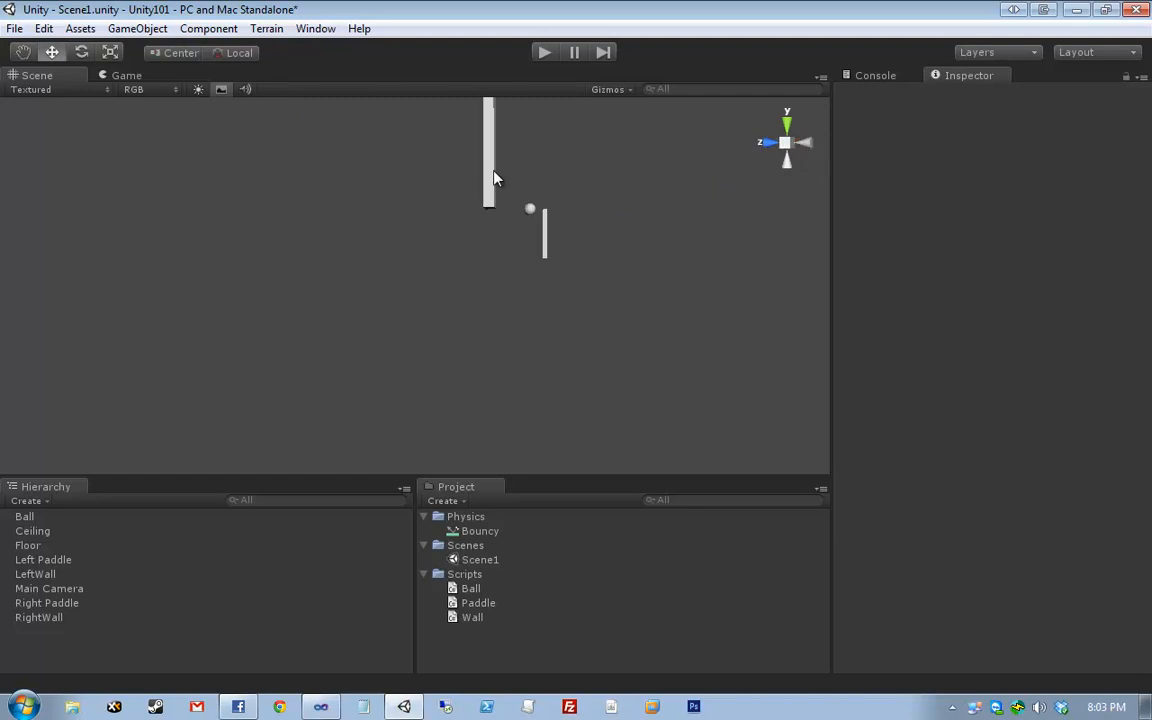
{"action": "left_click", "coordinate": [490, 172]}
{"action": "key", "text": "f"}
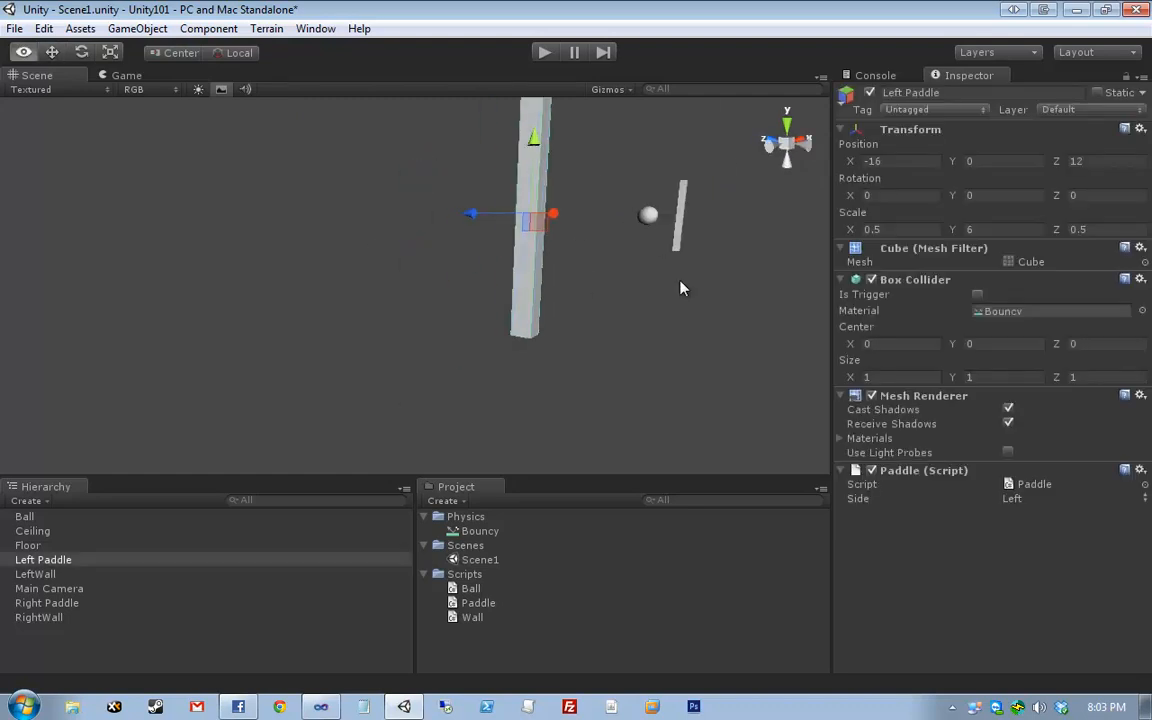
{"action": "left_click_drag", "start_coordinate": [681, 288], "coordinate": [583, 264], "text": "alt"}
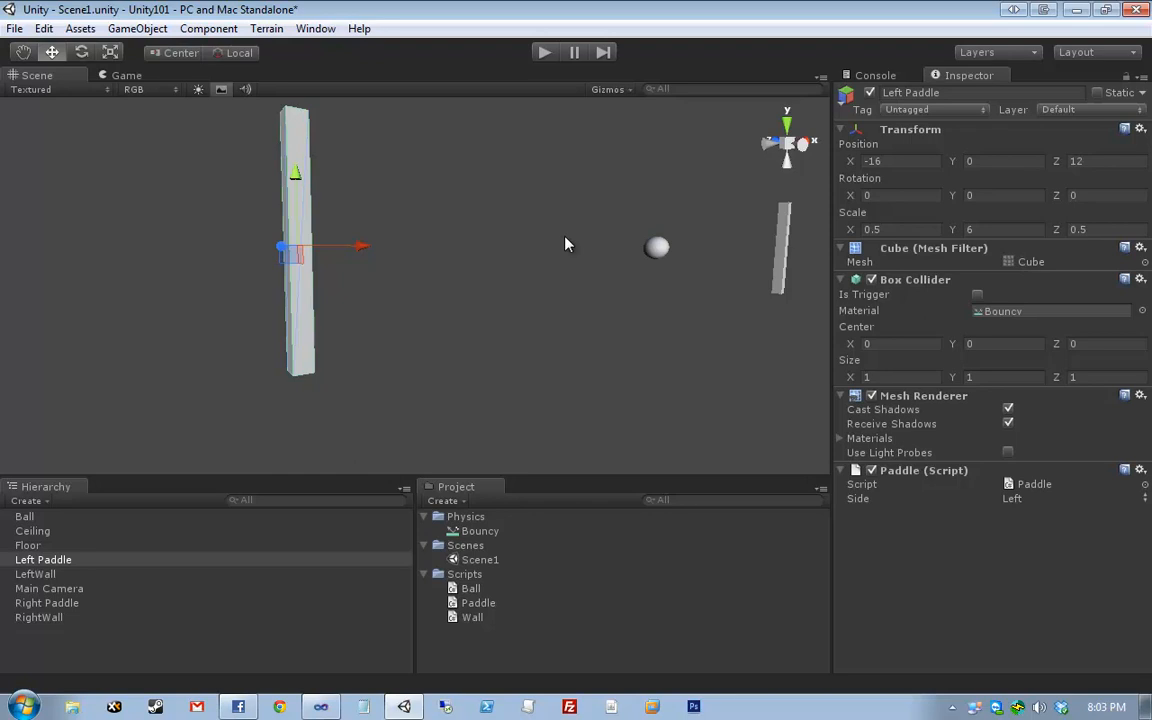
{"action": "left_click", "coordinate": [320, 707]}
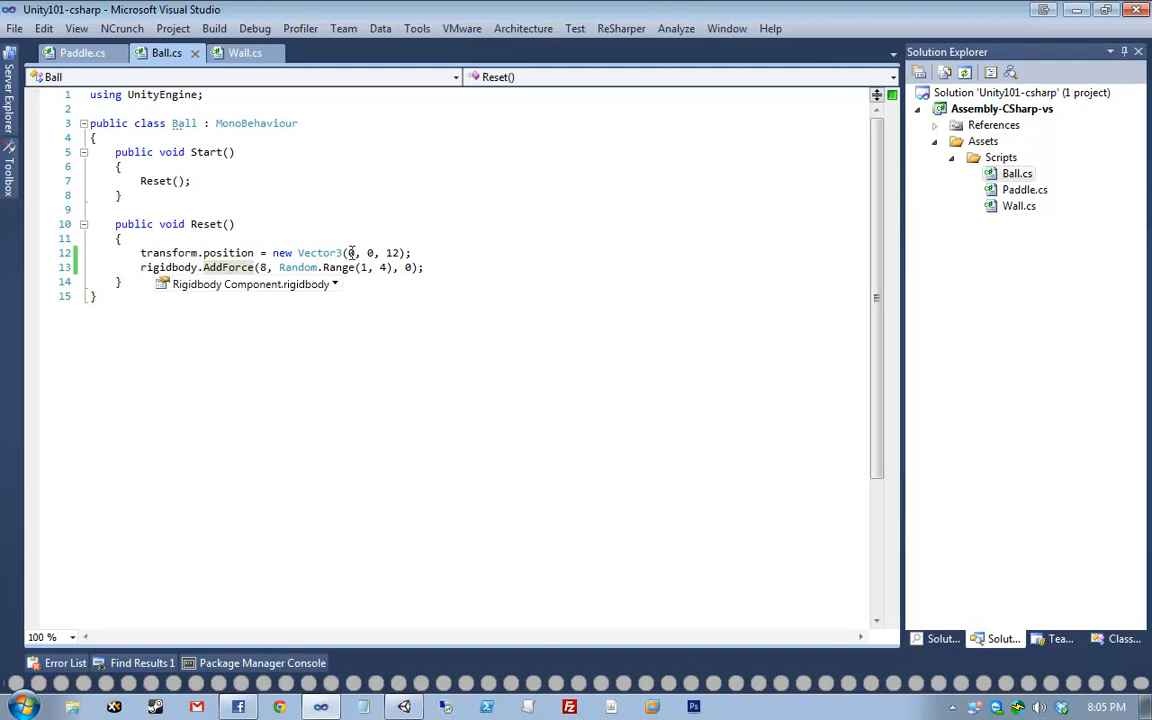
- Remove and then restore the semicolon ending line 12 of Ball.cs, saving in between
{"action": "left_click", "coordinate": [417, 245]}
{"action": "left_click", "coordinate": [428, 256]}
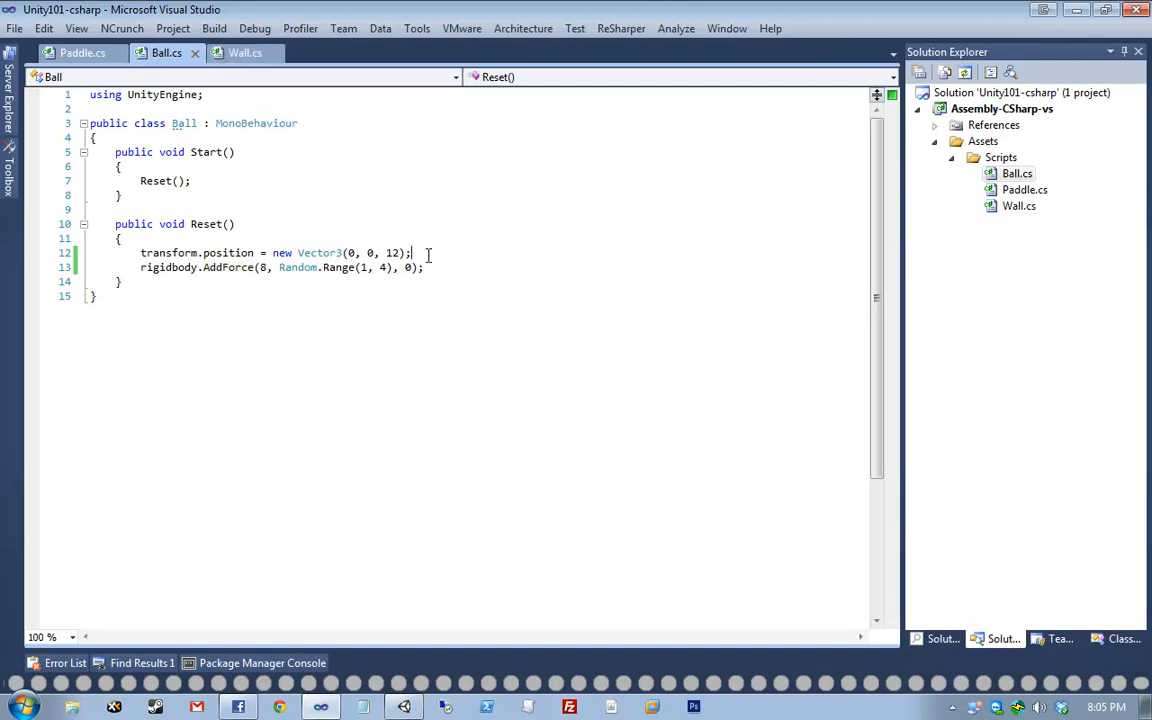
{"action": "key", "text": "BackSpace"}
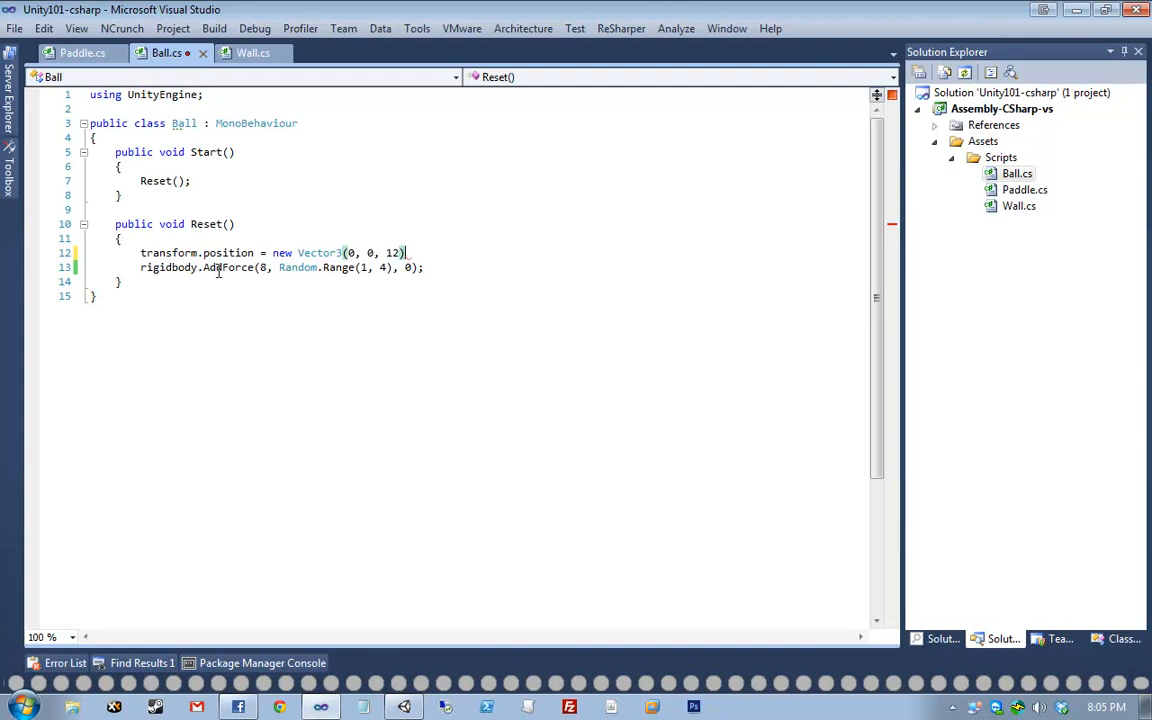
{"action": "key", "text": "ctrl+s"}
{"action": "left_click", "coordinate": [362, 221]}
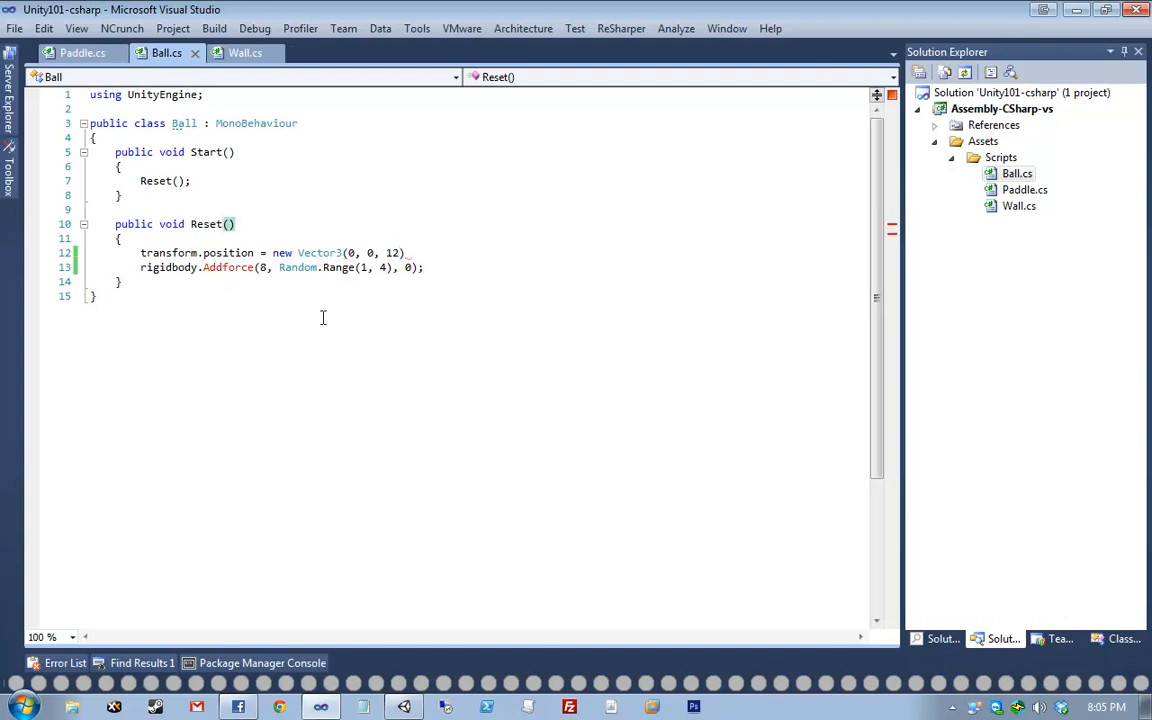
{"action": "left_click", "coordinate": [407, 253]}
{"action": "type", "text": ";"}
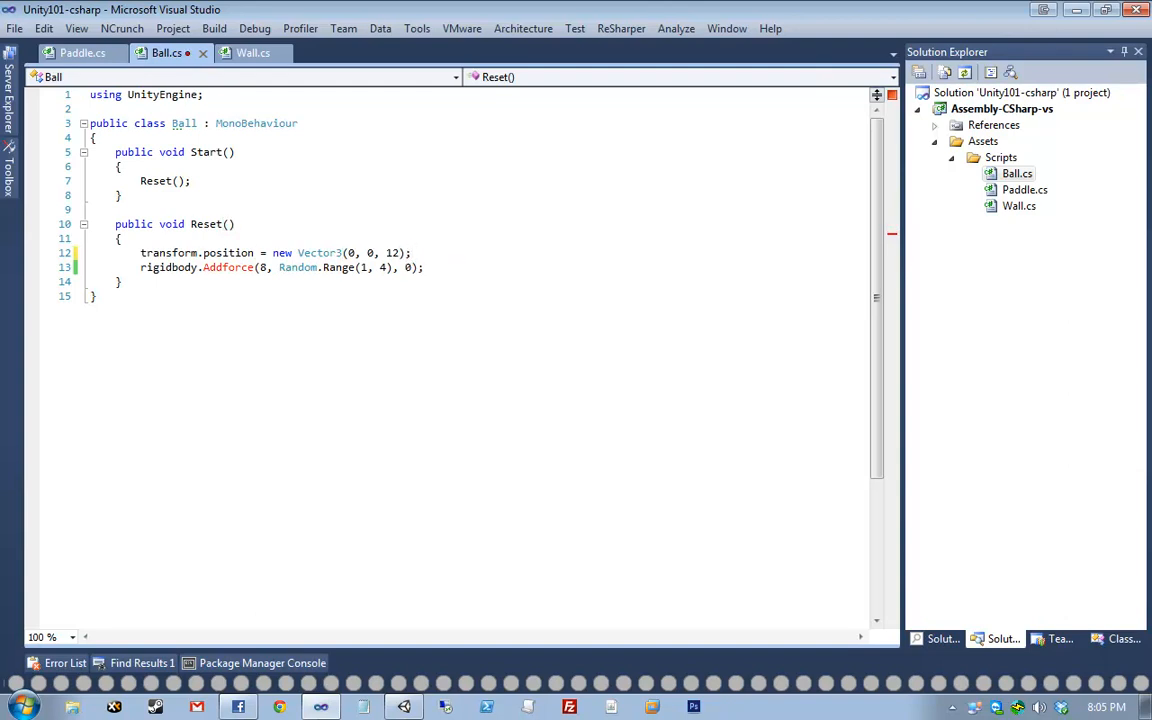
- Correct the misspelt Addforce to AddForce via IntelliSense completion and save Ball.cs
{"action": "key", "text": "ctrl+End"}
{"action": "mouse_move", "coordinate": [234, 270]}
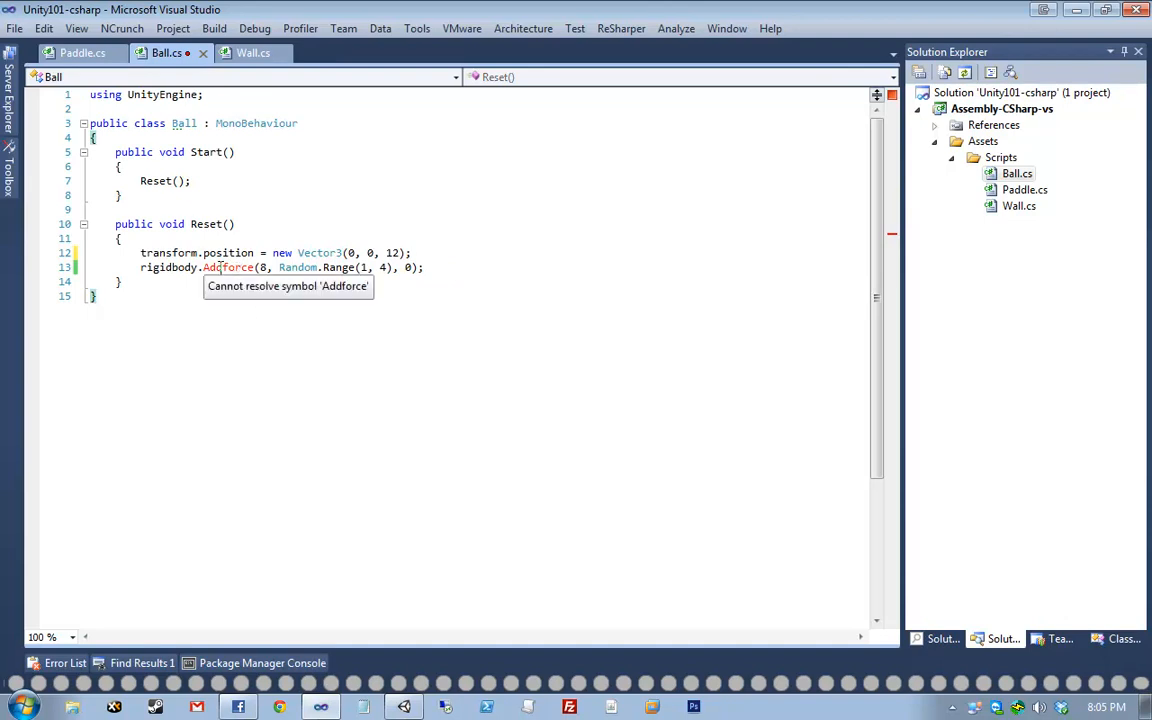
{"action": "left_click", "coordinate": [253, 267]}
{"action": "key", "text": "ctrl+space"}
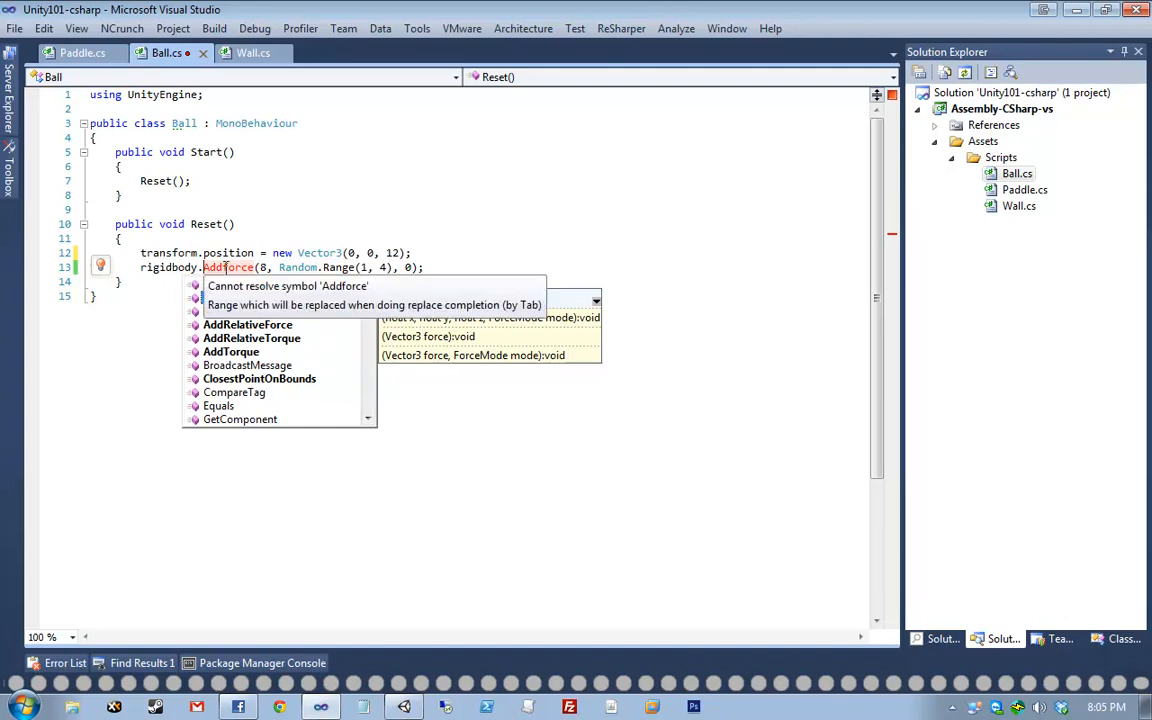
{"action": "double_click", "coordinate": [214, 297]}
{"action": "key", "text": "ctrl+s"}
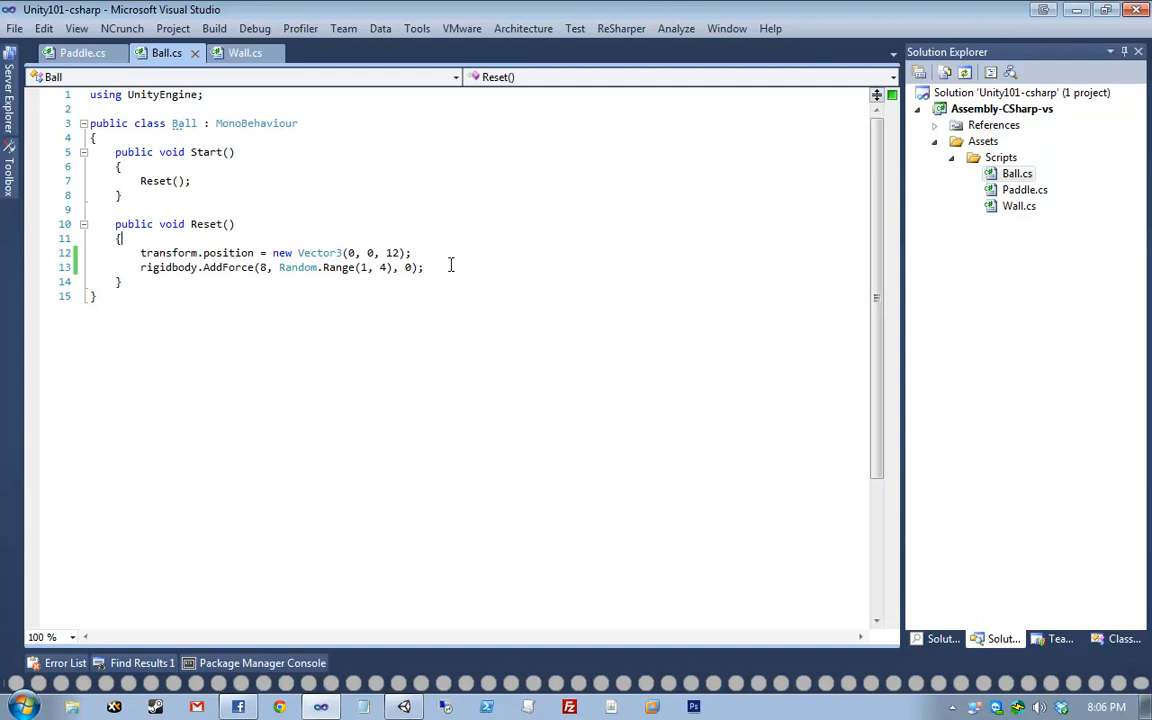
- Confirm zero errors in the Error List, then show Paddle.cs at its PaddleSide enum
{"action": "left_click", "coordinate": [60, 663]}
{"action": "left_click", "coordinate": [72, 52]}
{"action": "scroll", "coordinate": [357, 302], "scroll_direction": "up", "scroll_amount": 7}
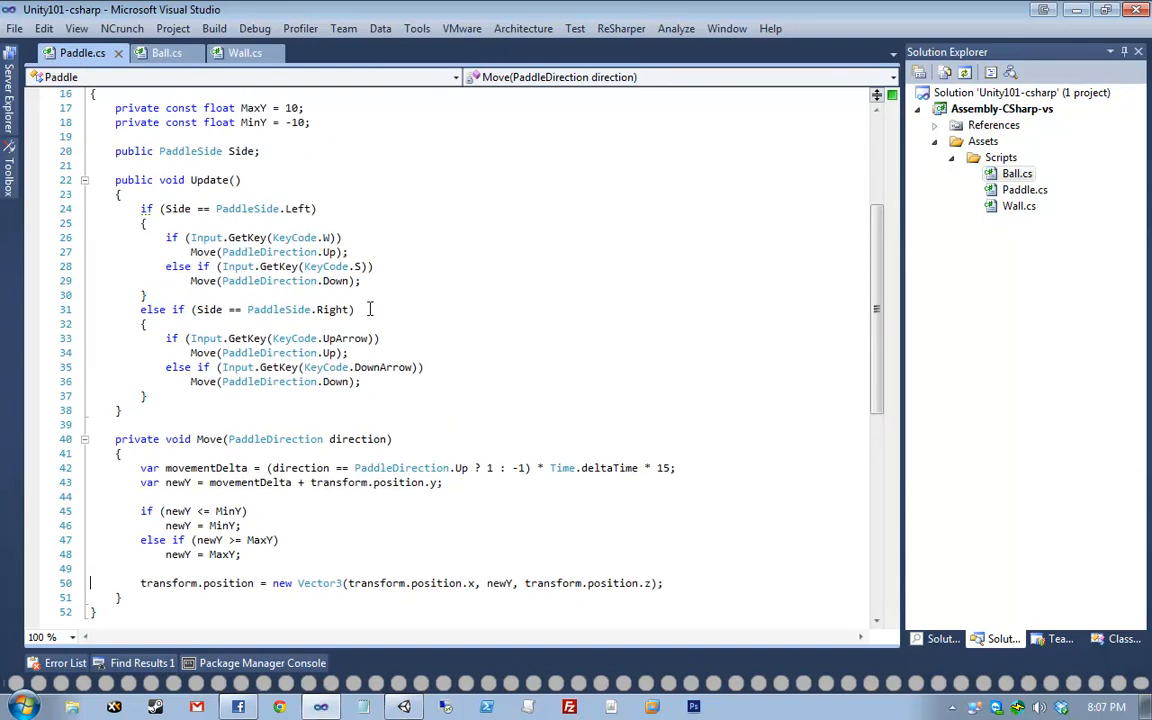
{"action": "left_click", "coordinate": [697, 238]}
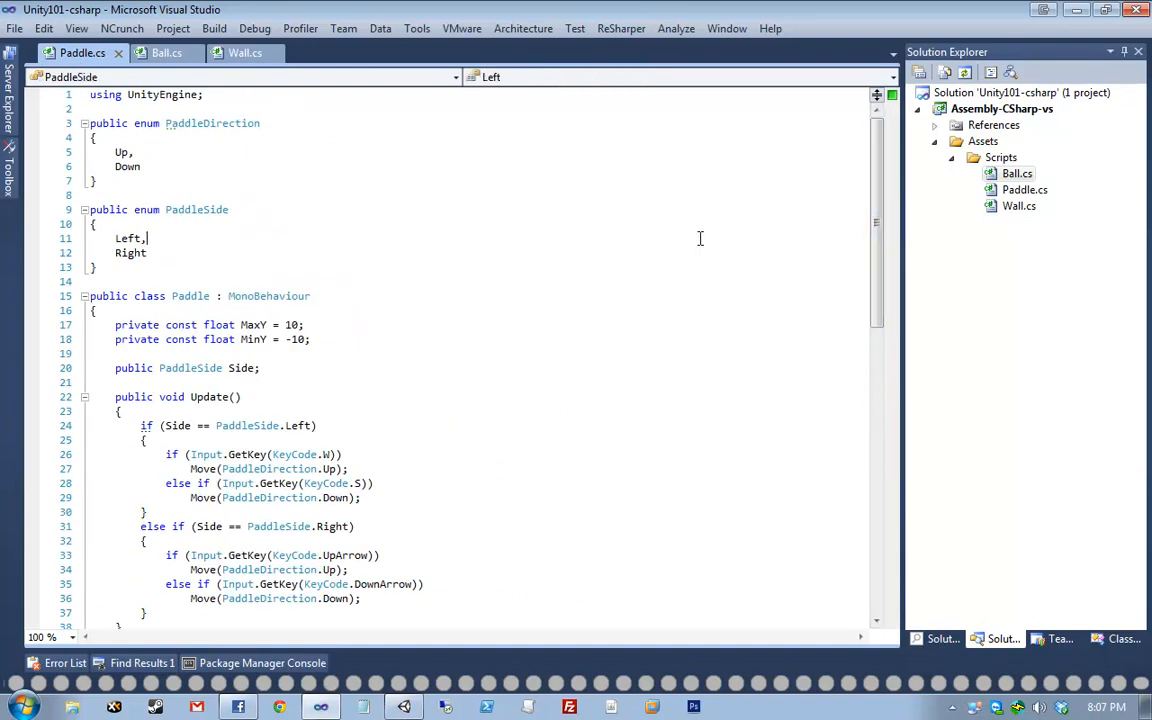
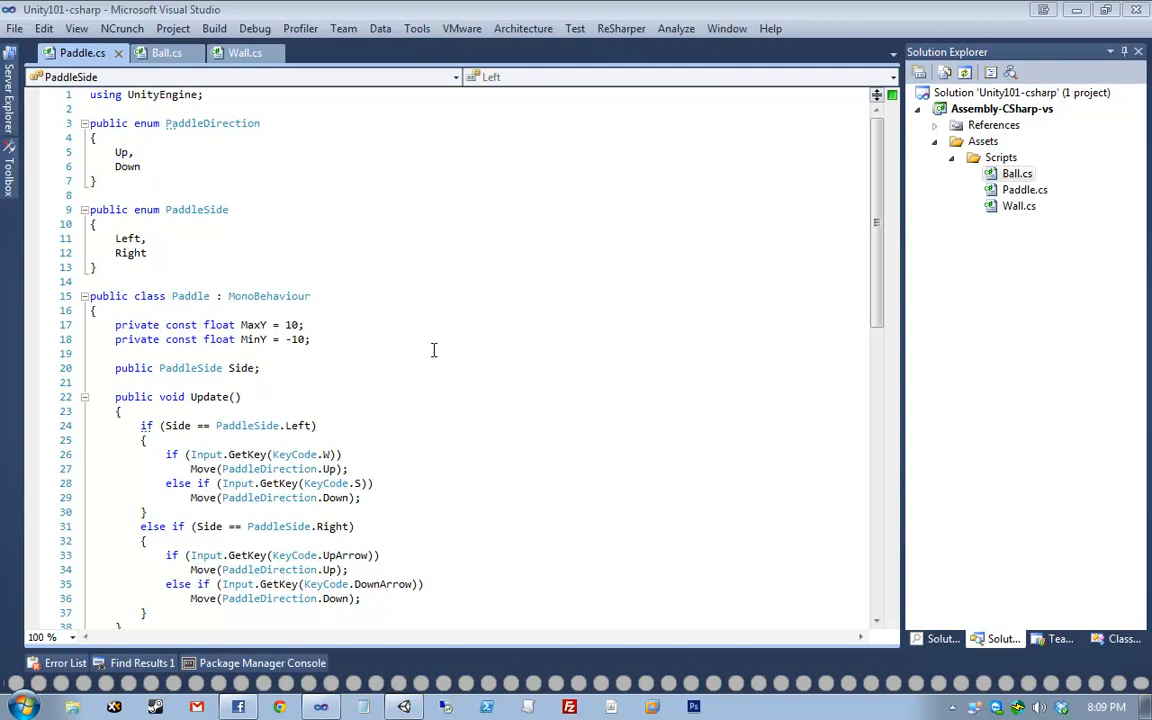
- Highlight the PaddleSide and PaddleDirection enums in Paddle.cs, then bring up Wall.cs
{"action": "left_click", "coordinate": [230, 187]}
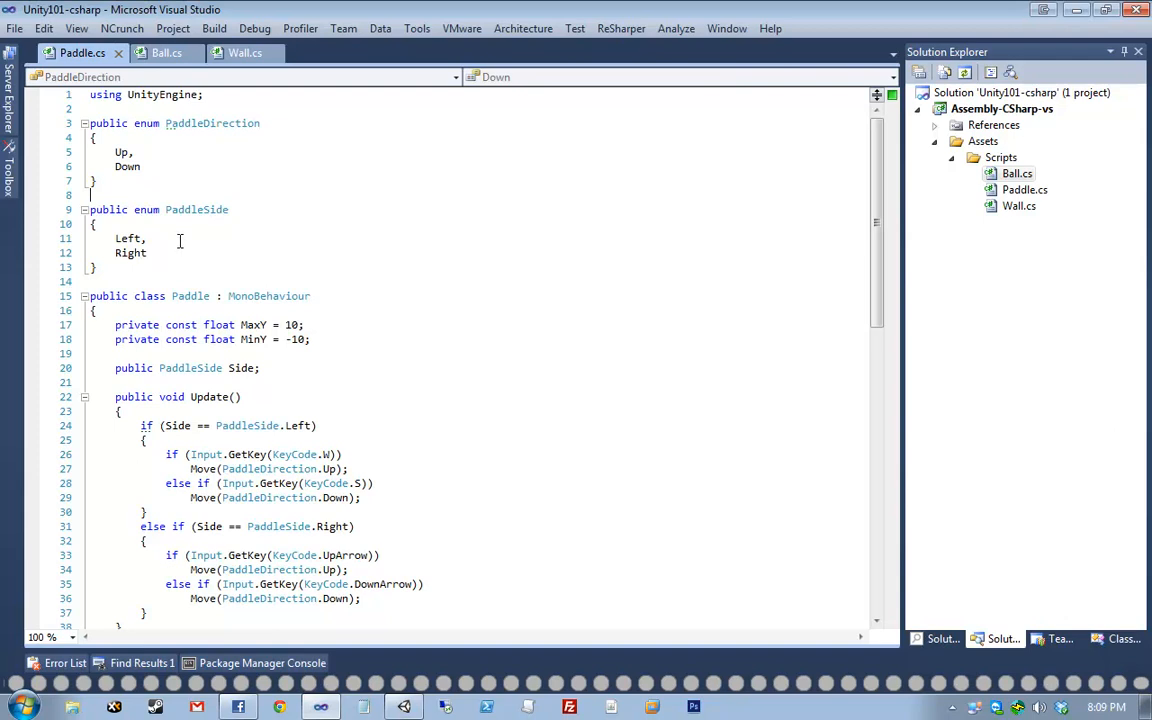
{"action": "left_click_drag", "start_coordinate": [162, 210], "coordinate": [319, 211]}
{"action": "left_click", "coordinate": [360, 227]}
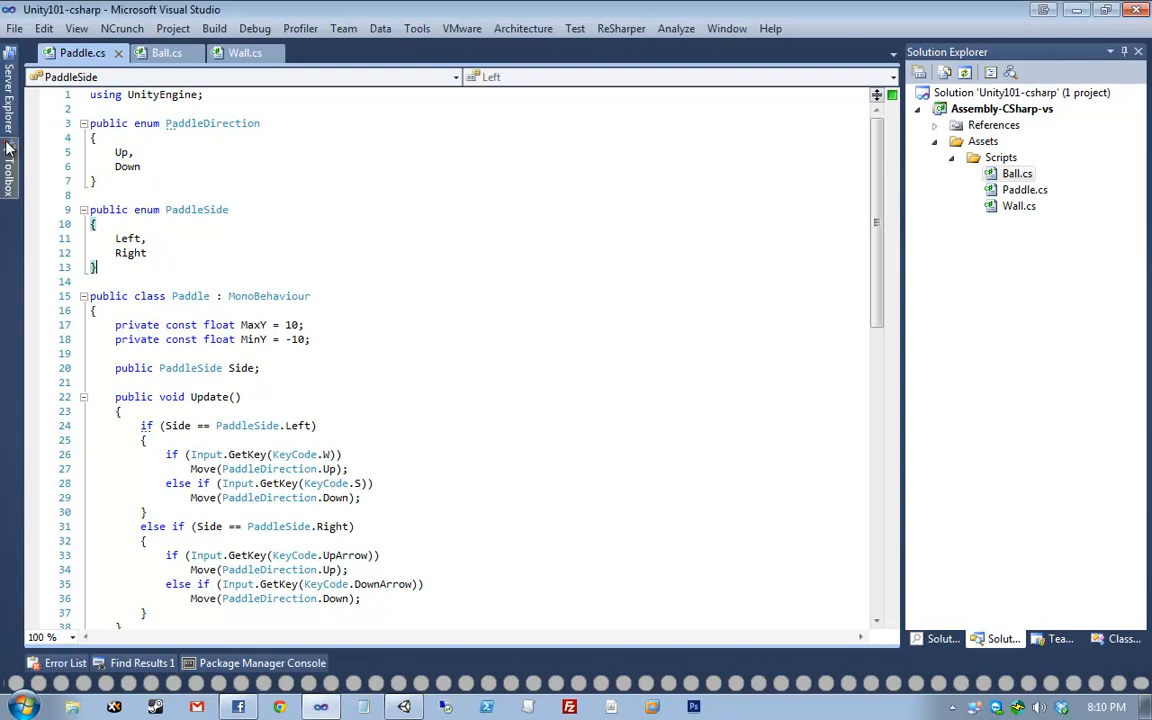
{"action": "left_click_drag", "start_coordinate": [97, 268], "coordinate": [90, 123]}
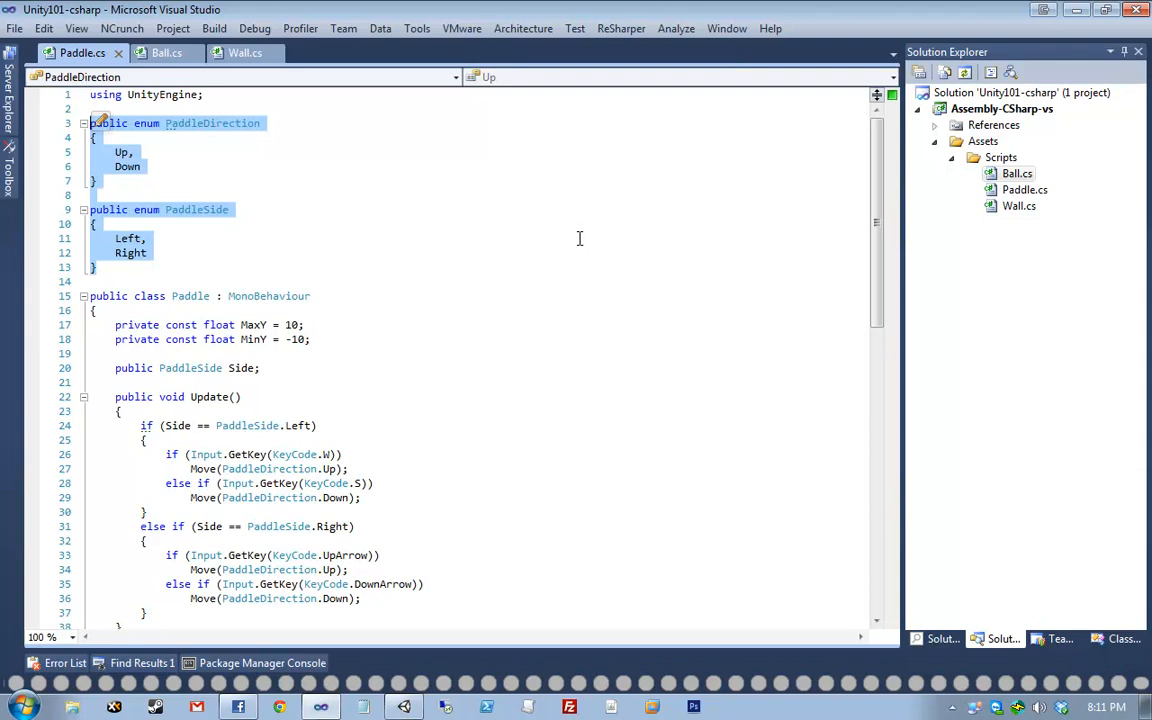
{"action": "left_click", "coordinate": [95, 226]}
{"action": "left_click", "coordinate": [245, 52]}
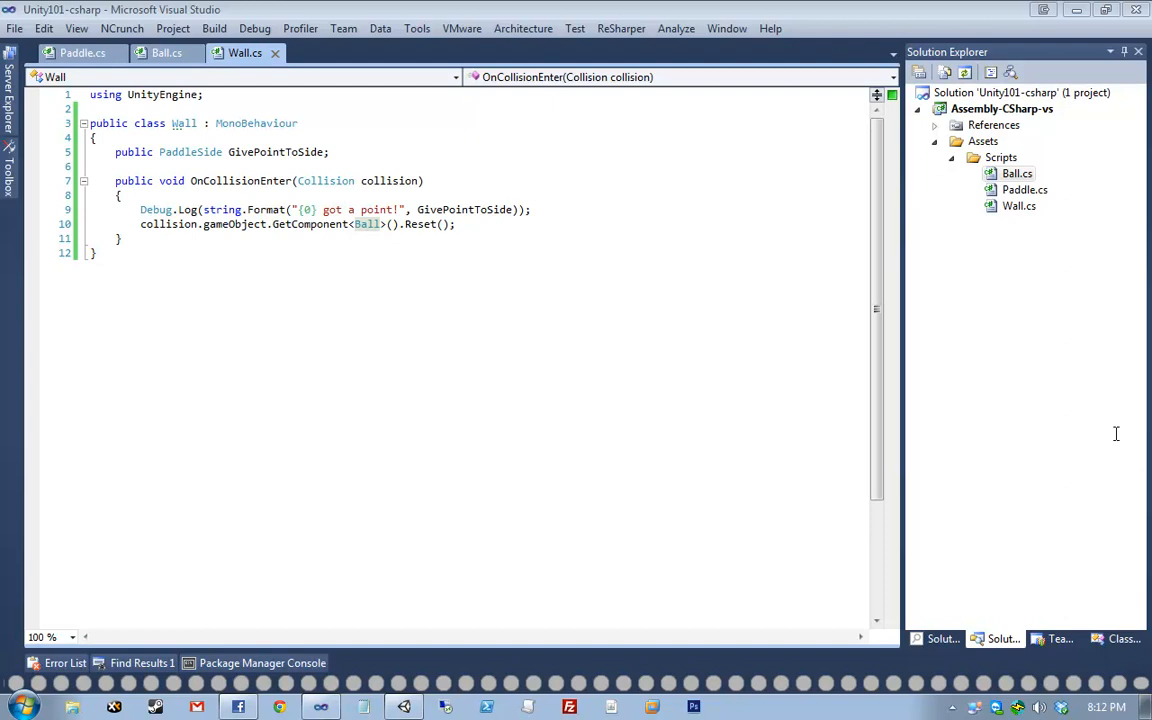
- Highlight the ball-reset line 10 in Wall.cs, then switch to Ball.cs
{"action": "left_click", "coordinate": [476, 322]}
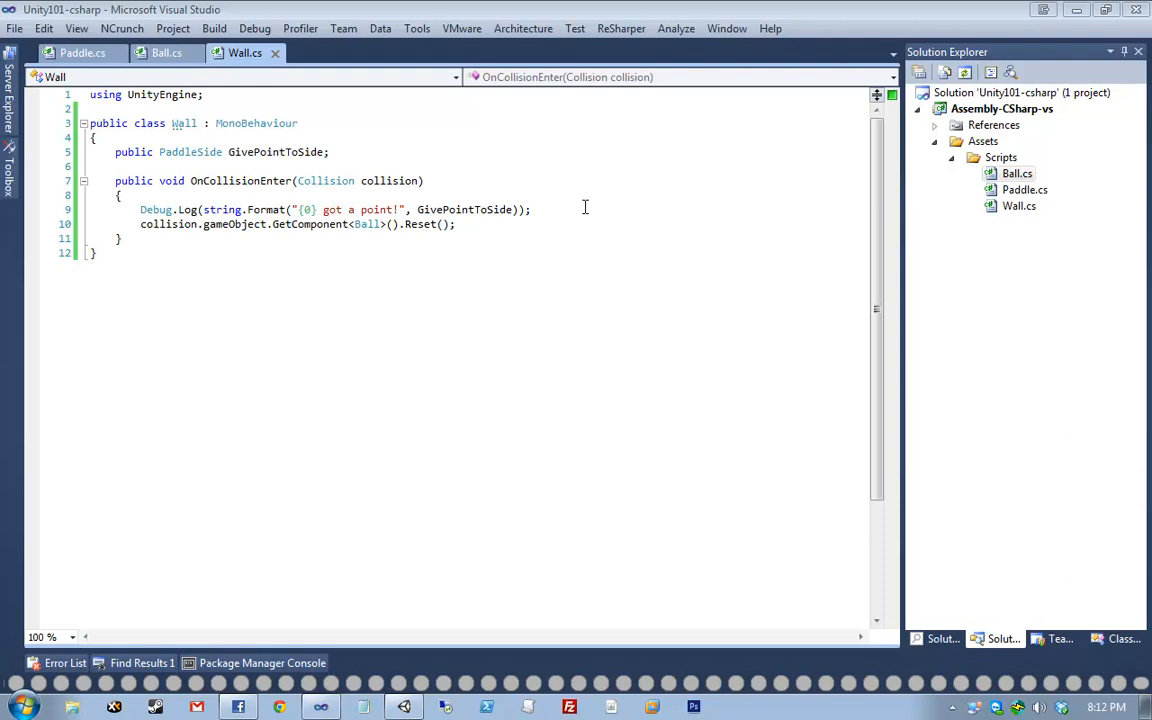
{"action": "left_click", "coordinate": [552, 228]}
{"action": "left_click_drag", "start_coordinate": [552, 228], "coordinate": [98, 223]}
{"action": "left_click", "coordinate": [98, 223]}
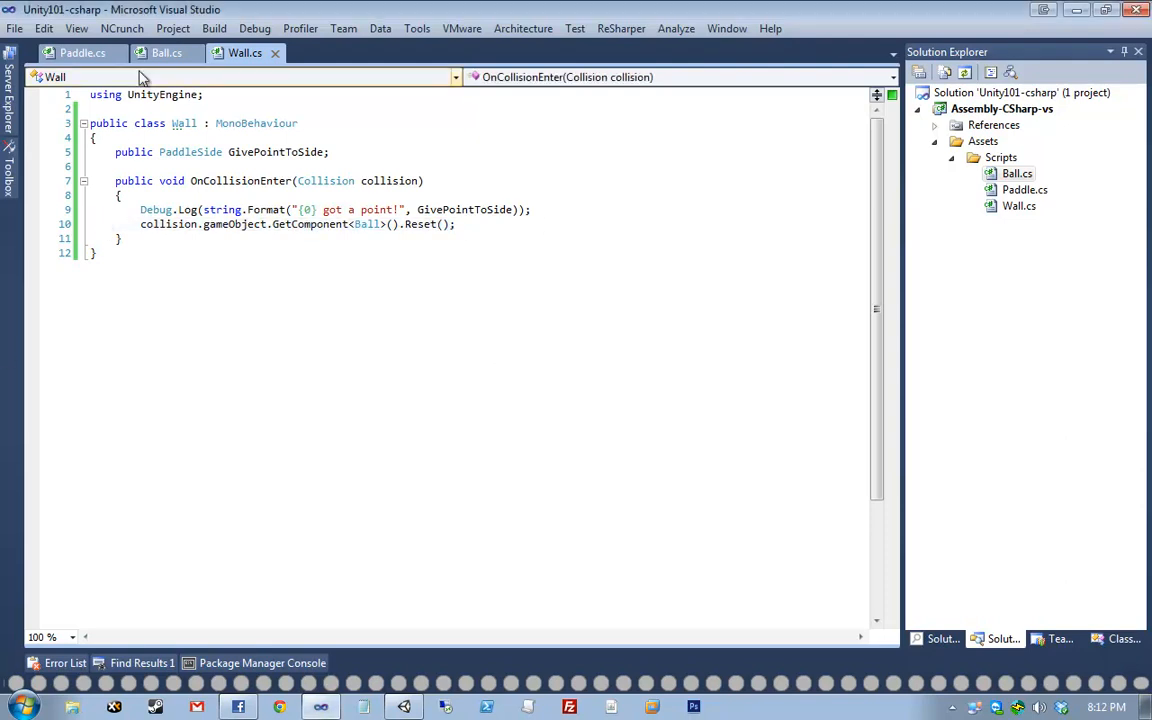
{"action": "left_click", "coordinate": [158, 56]}
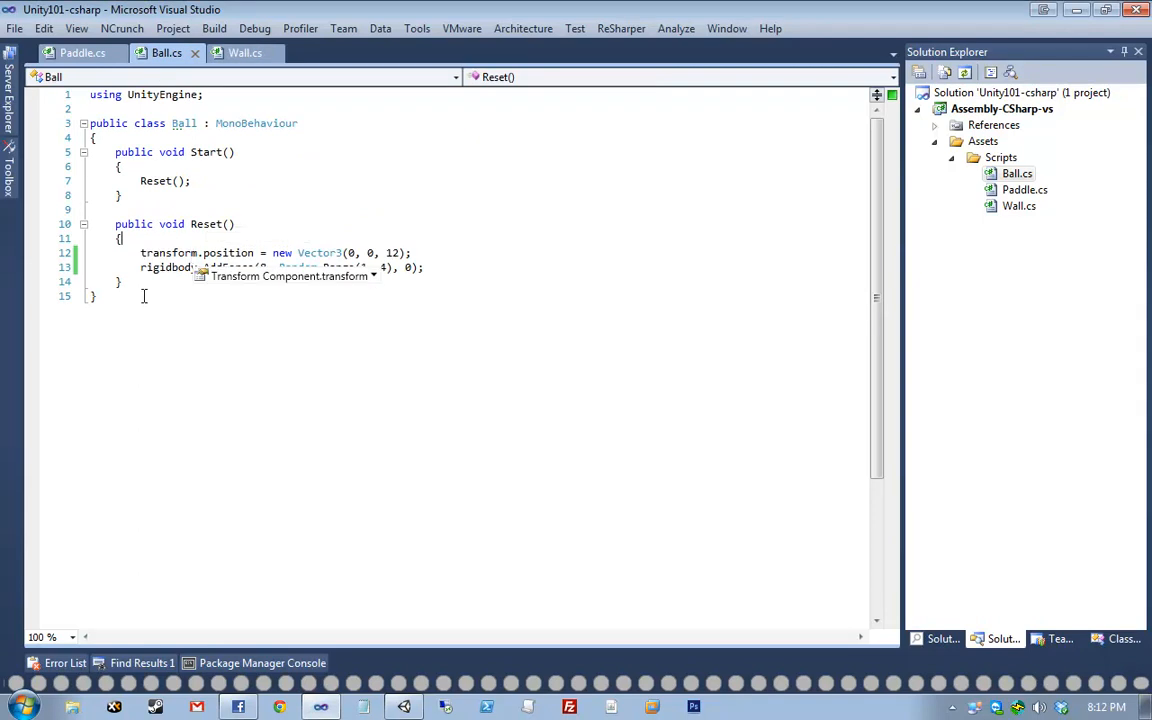
- Highlight Ball.cs's Reset method, then return to Paddle.cs
{"action": "left_click_drag", "start_coordinate": [140, 287], "coordinate": [72, 224]}
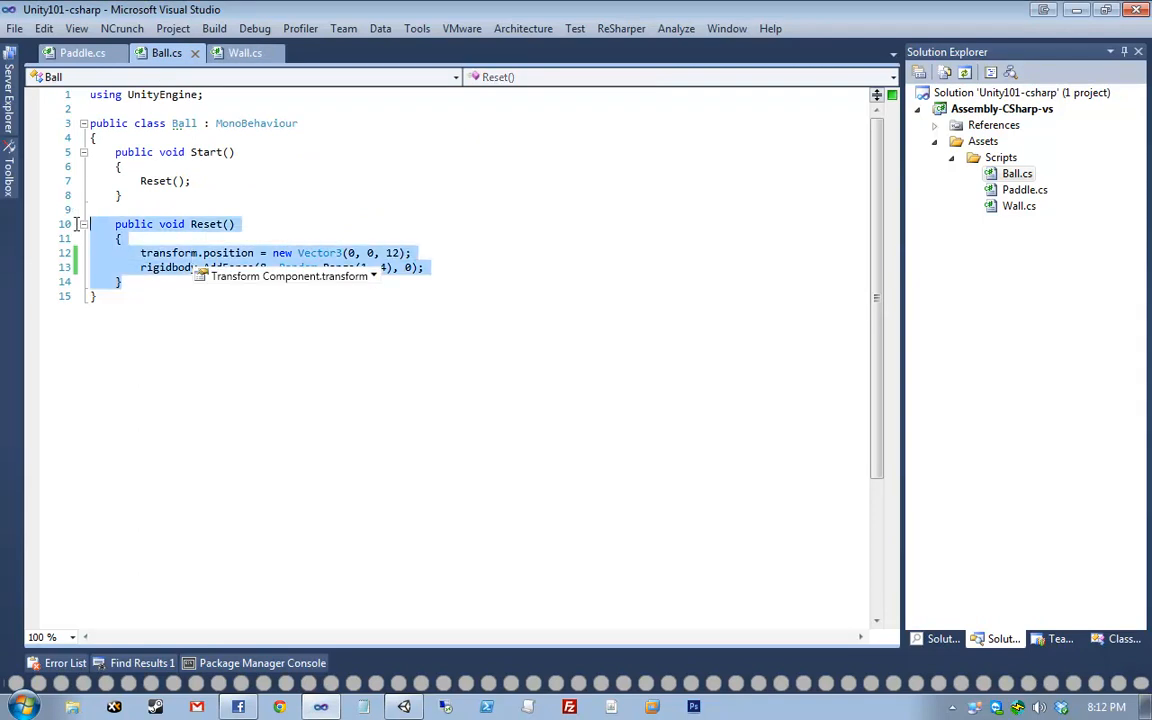
{"action": "left_click", "coordinate": [366, 152]}
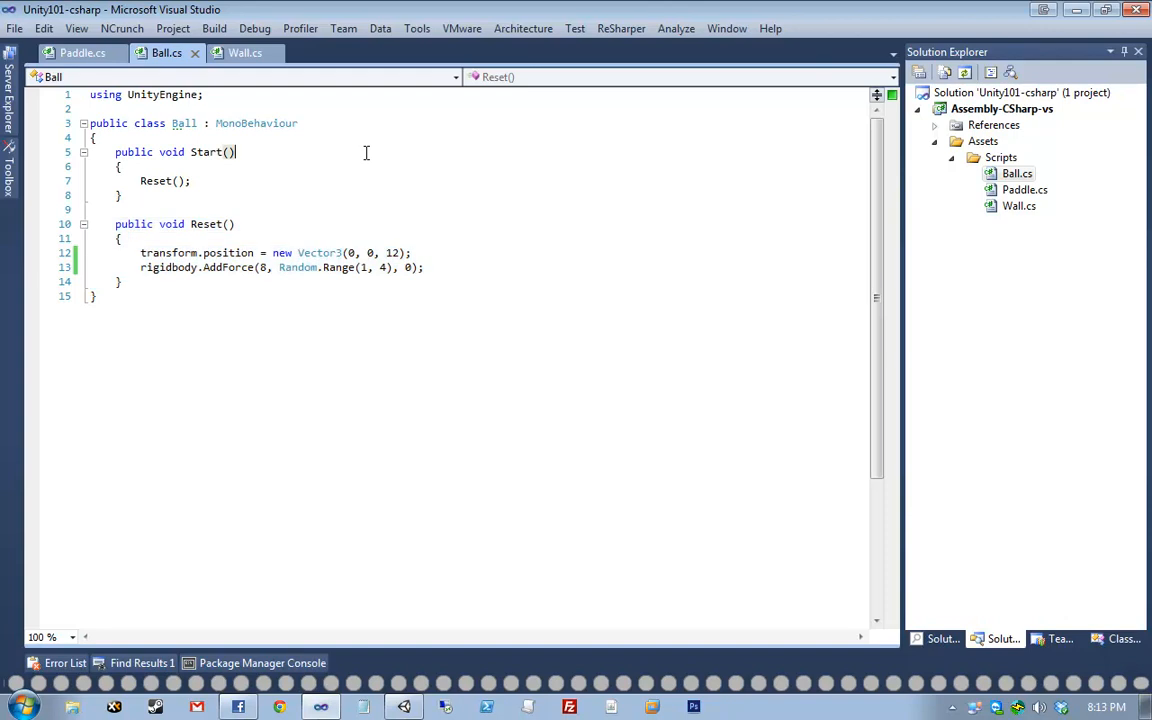
{"action": "left_click", "coordinate": [90, 55]}
{"action": "scroll", "coordinate": [270, 312], "scroll_direction": "down", "scroll_amount": 3}
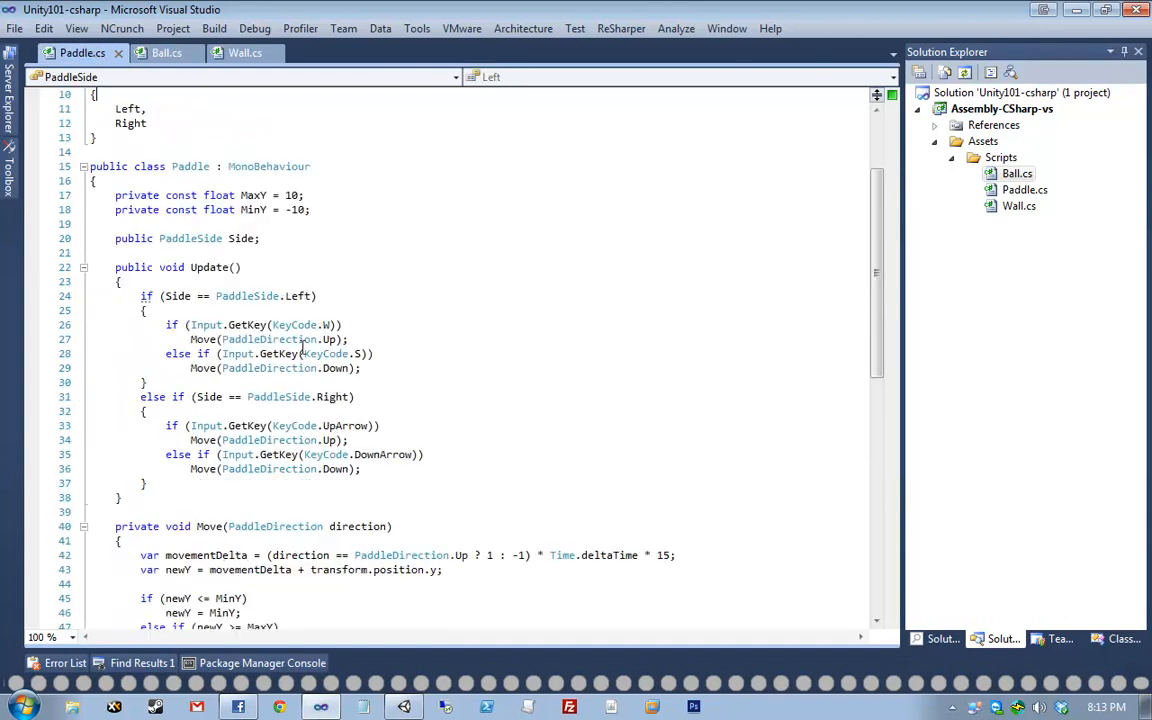
- Scroll Paddle.cs to the Move method and highlight the direction comparison on line 42
{"action": "scroll", "coordinate": [175, 400], "scroll_direction": "down", "scroll_amount": 2}
{"action": "scroll", "coordinate": [170, 470], "scroll_direction": "down", "scroll_amount": 2}
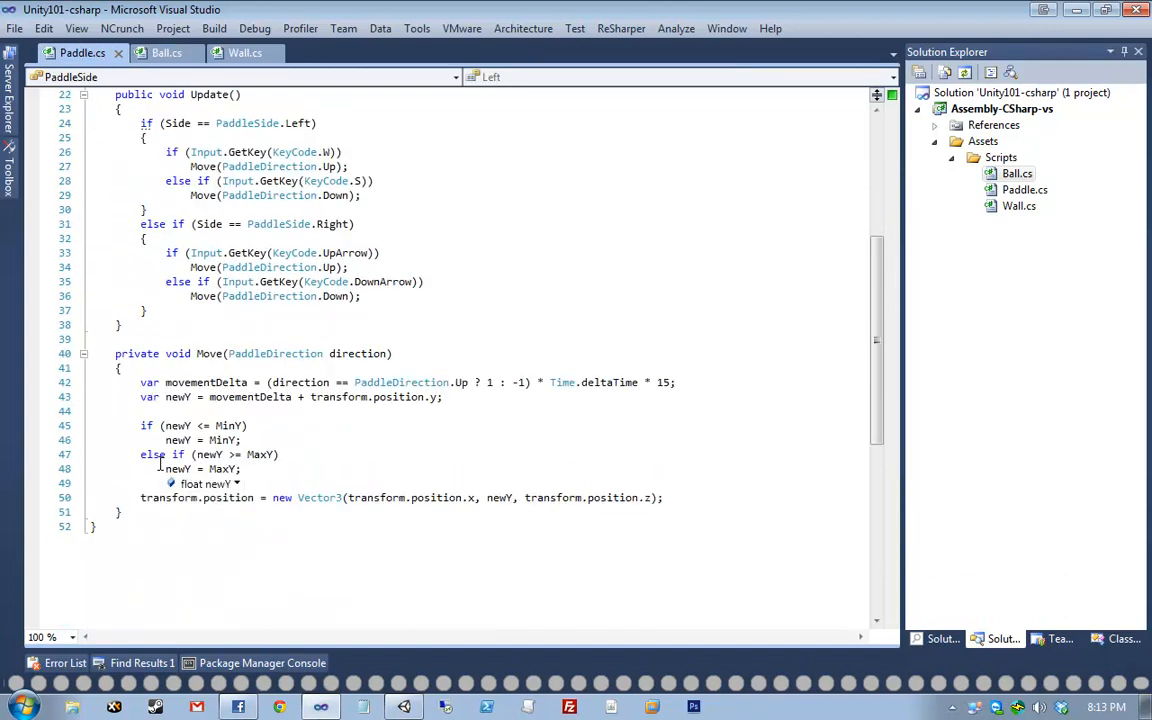
{"action": "scroll", "coordinate": [430, 537], "scroll_direction": "down", "scroll_amount": 2}
{"action": "left_click", "coordinate": [364, 268]}
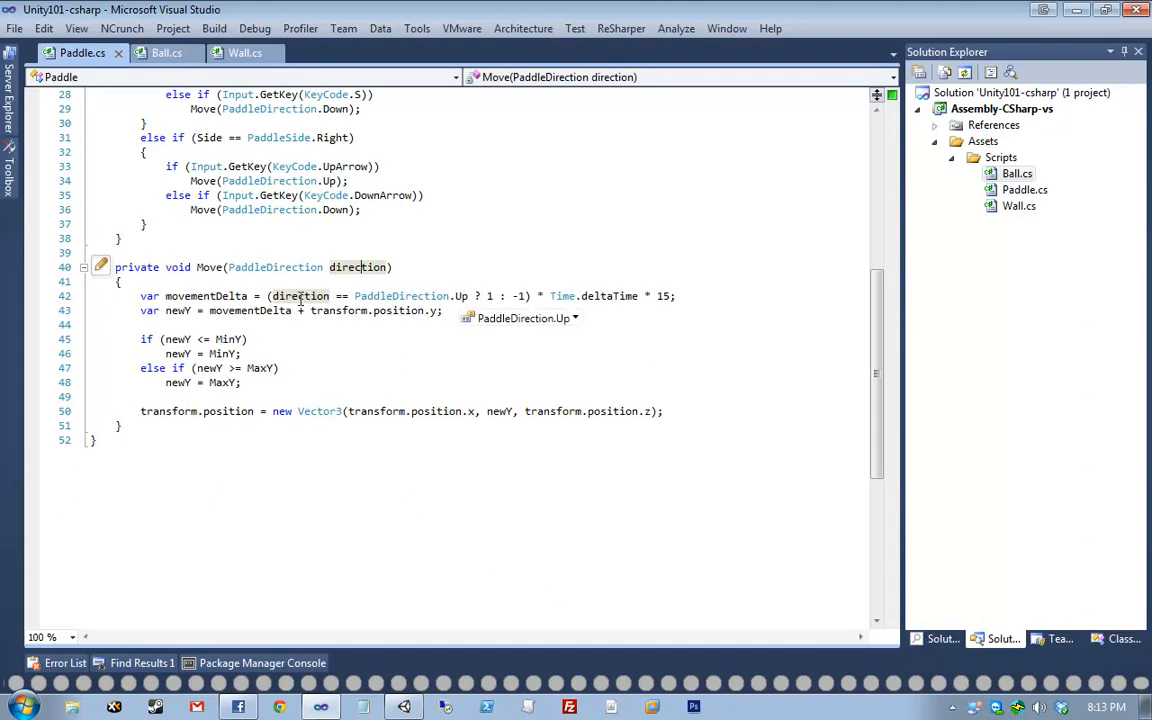
{"action": "left_click_drag", "start_coordinate": [272, 296], "coordinate": [450, 297]}
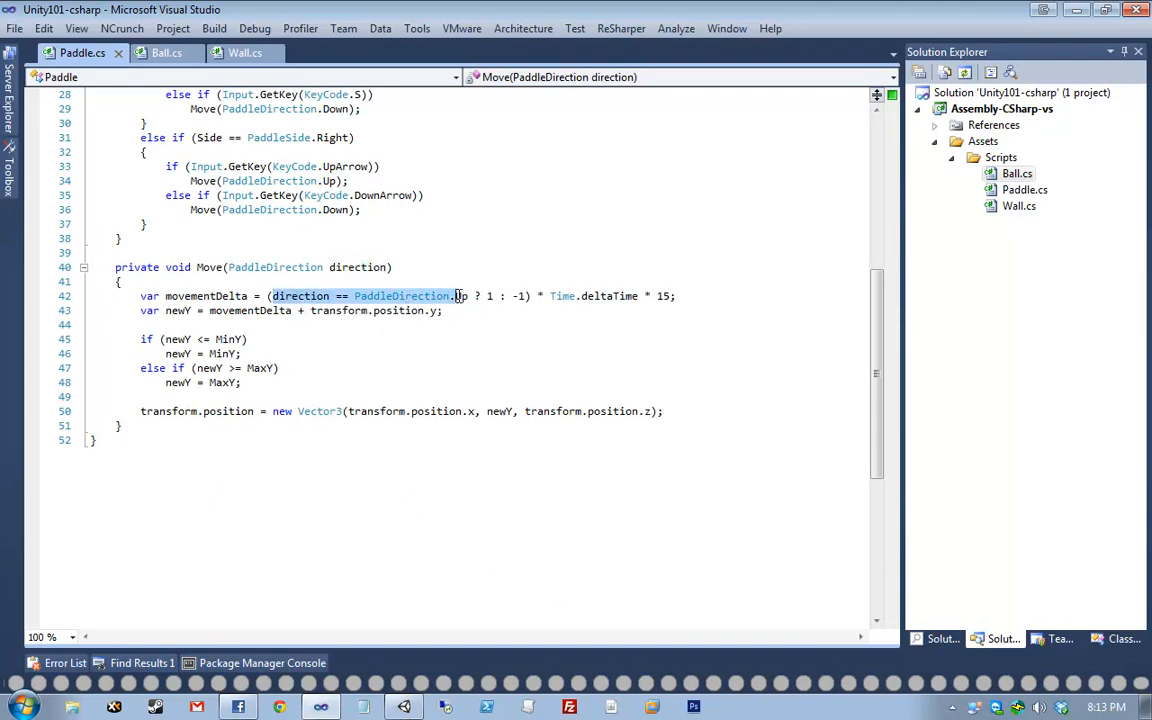
{"action": "left_click", "coordinate": [734, 295]}
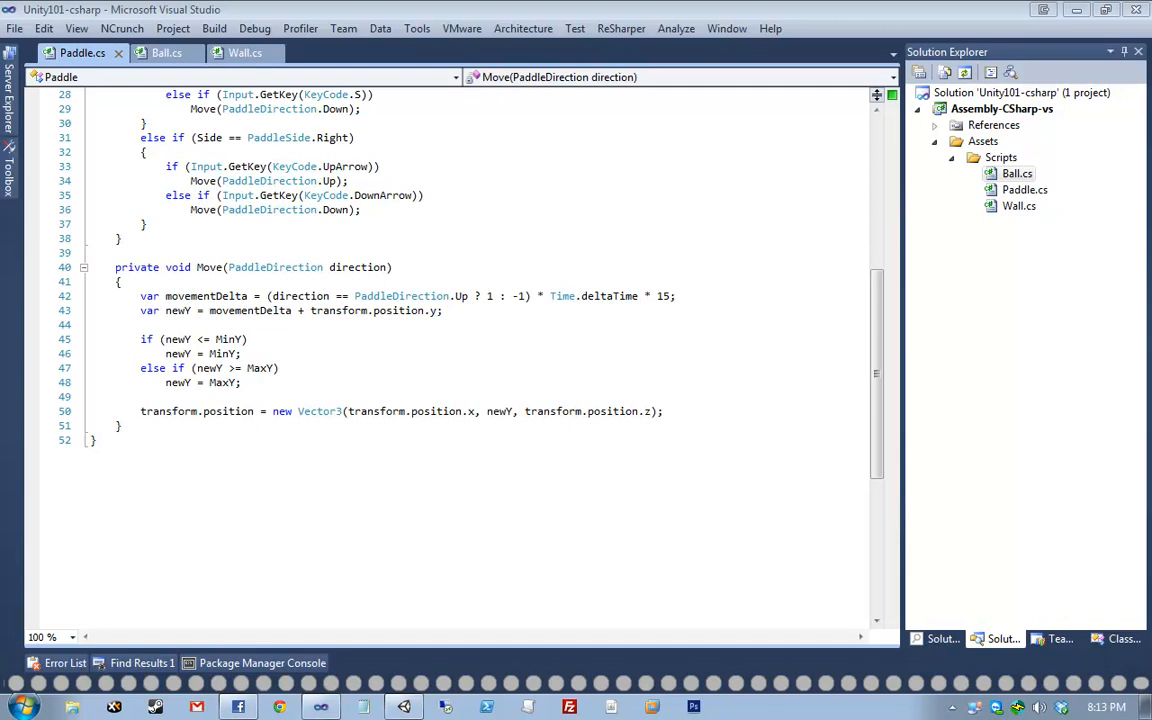
{"action": "key", "text": "alt+Tab"}
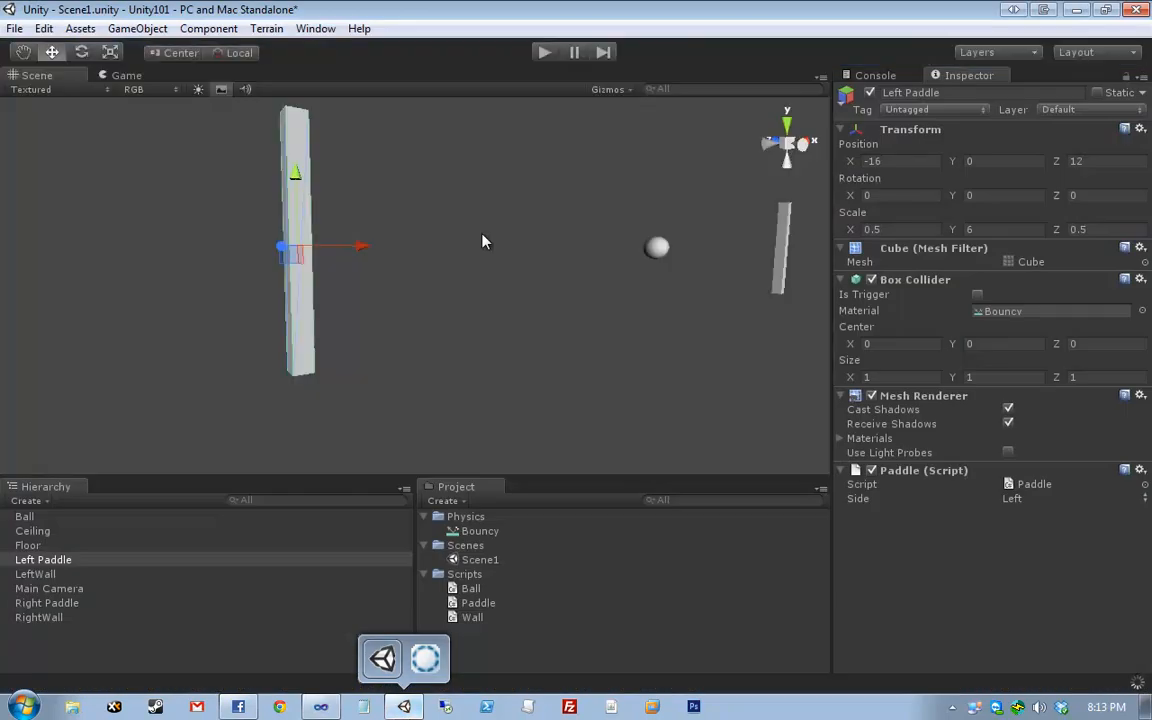
- Frame the paddles in the Scene view and select the ball and both paddles
{"action": "left_click", "coordinate": [576, 294]}
{"action": "scroll", "coordinate": [583, 330], "scroll_direction": "down", "scroll_amount": 5}
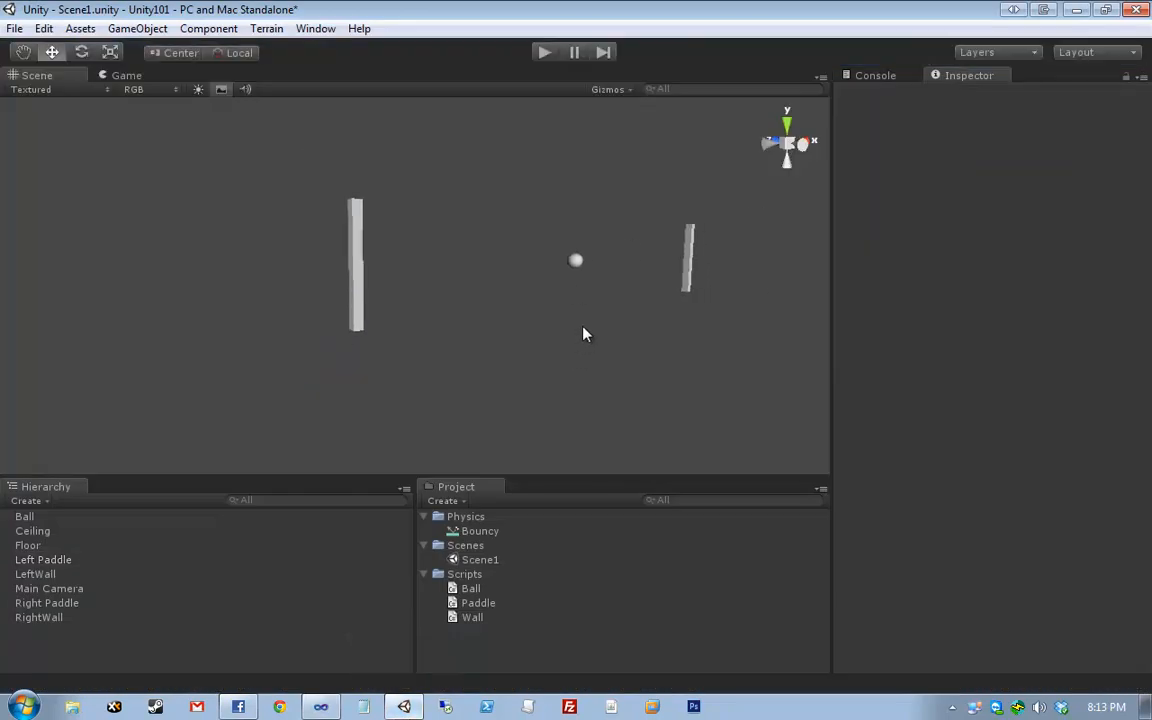
{"action": "middle_click_drag", "start_coordinate": [752, 220], "coordinate": [322, 425]}
{"action": "left_click_drag", "start_coordinate": [164, 409], "coordinate": [678, 196]}
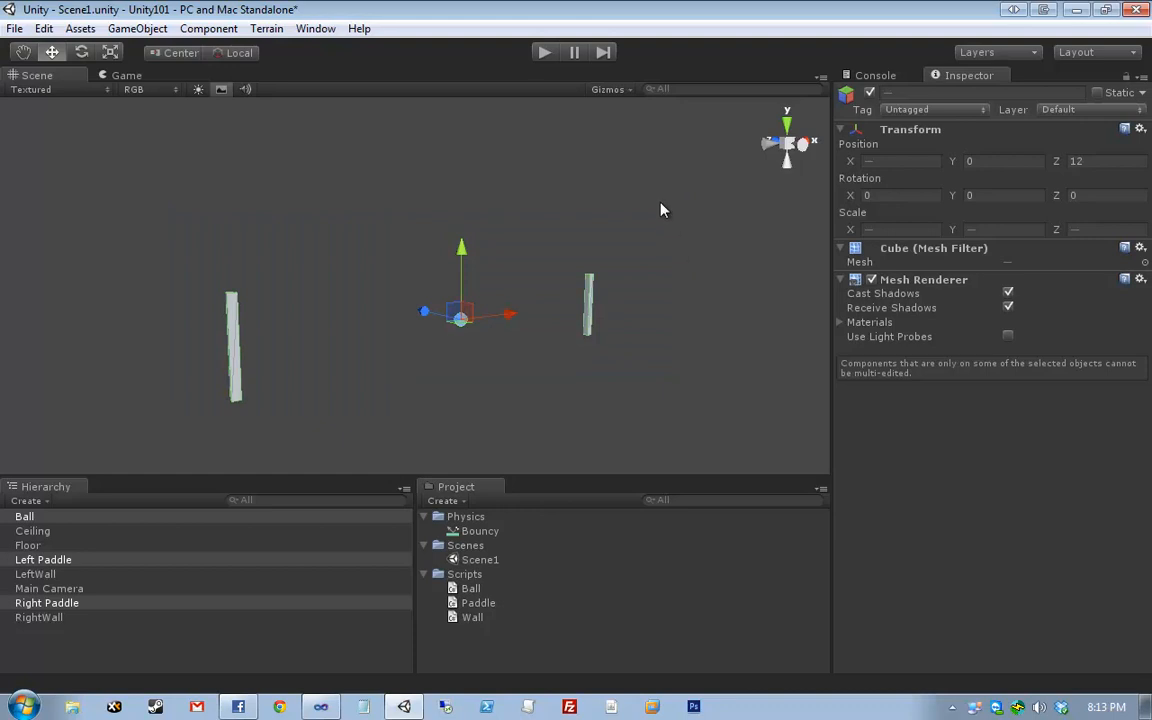
- Preview the Ball, Paddle and Wall scripts, ending on Wall, and widen the project asset list
{"action": "left_click", "coordinate": [548, 588]}
{"action": "left_click", "coordinate": [530, 603]}
{"action": "left_click", "coordinate": [532, 618]}
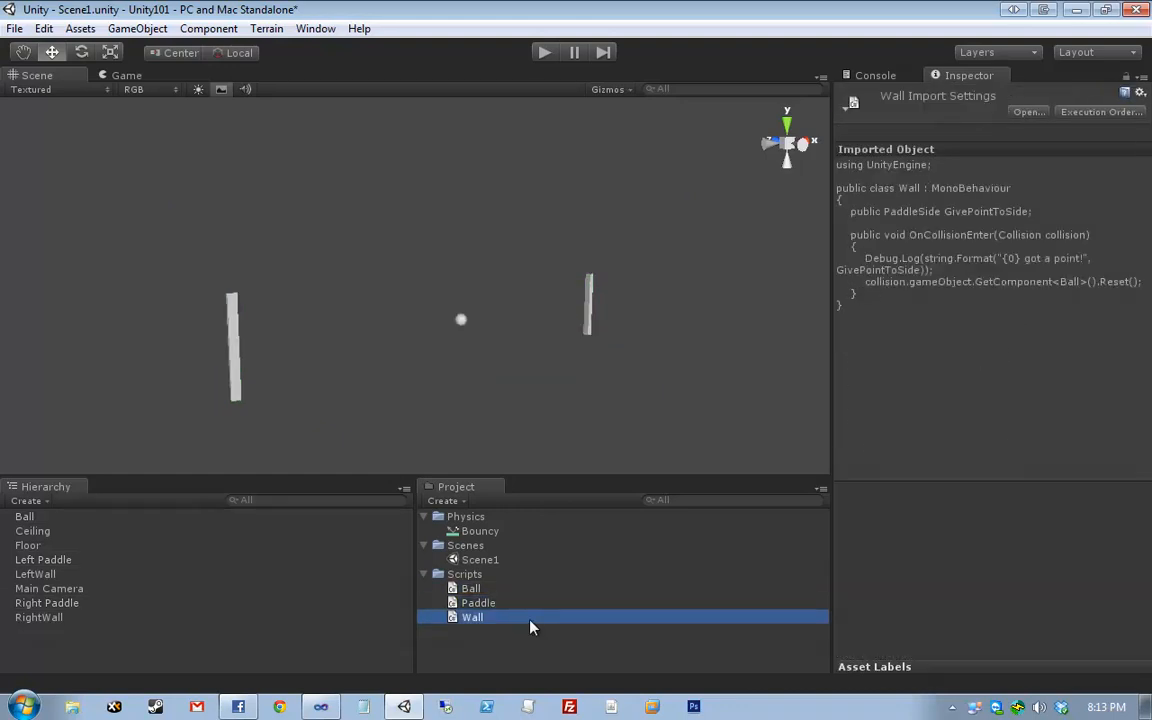
{"action": "left_click", "coordinate": [537, 605]}
{"action": "key", "text": "Up"}
{"action": "key", "text": "Down"}
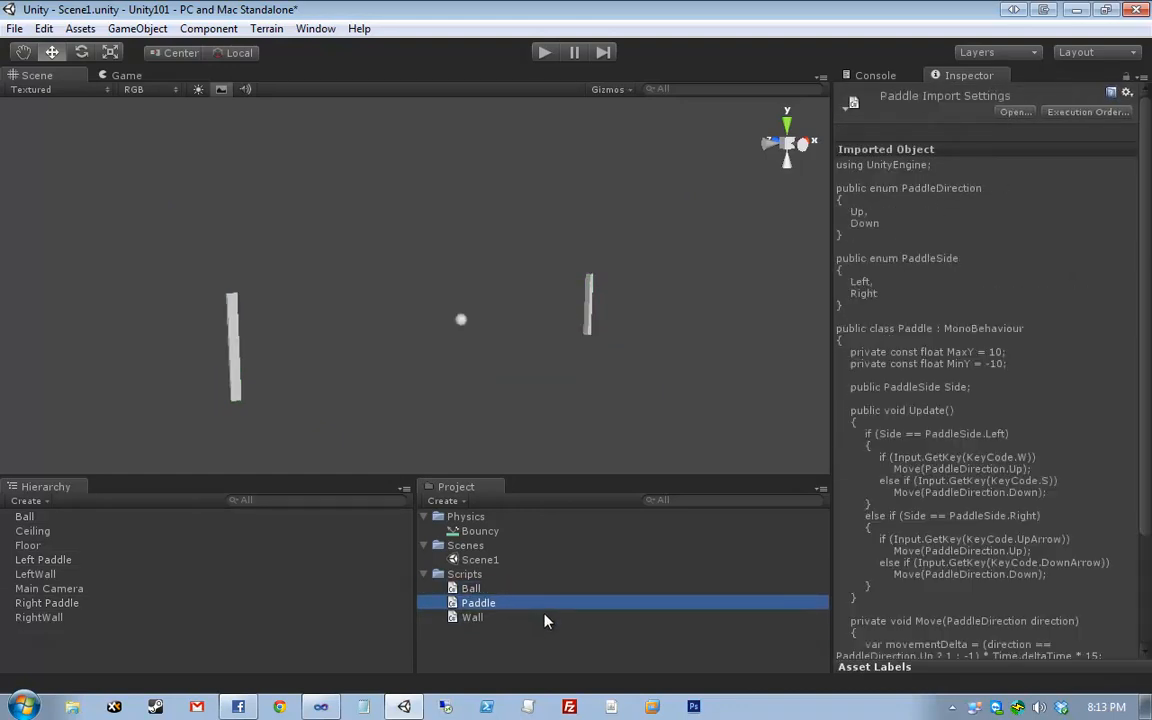
{"action": "key", "text": "Down"}
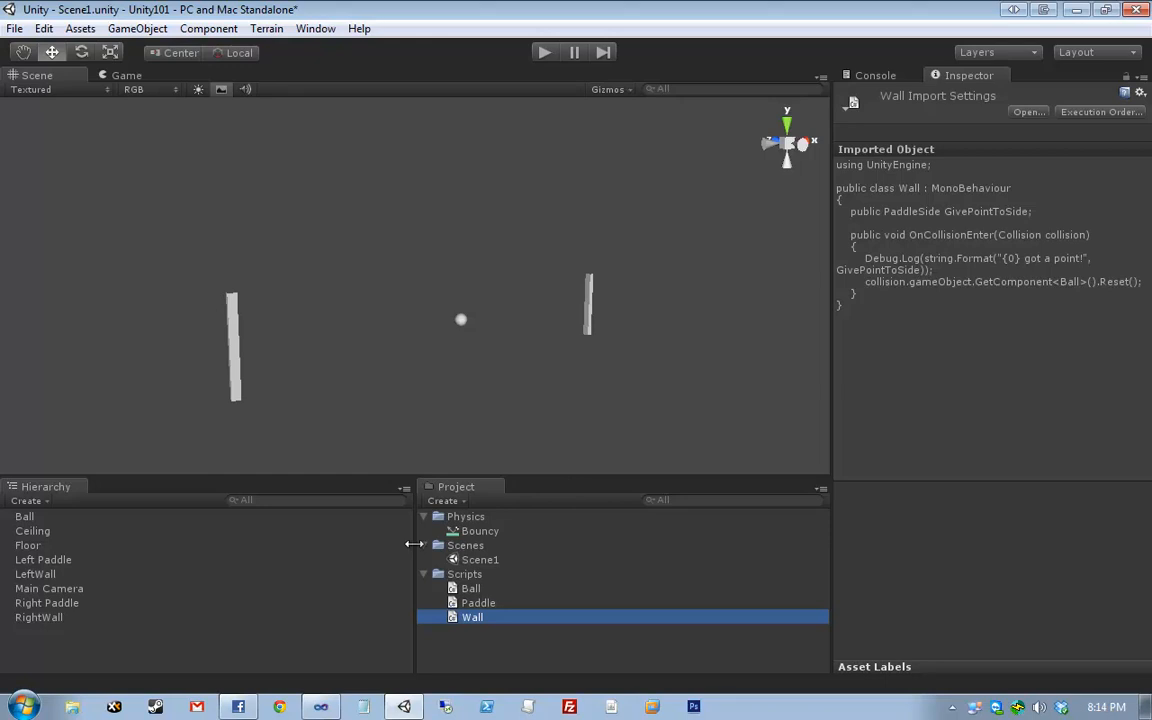
{"action": "left_click_drag", "start_coordinate": [414, 544], "coordinate": [323, 560]}
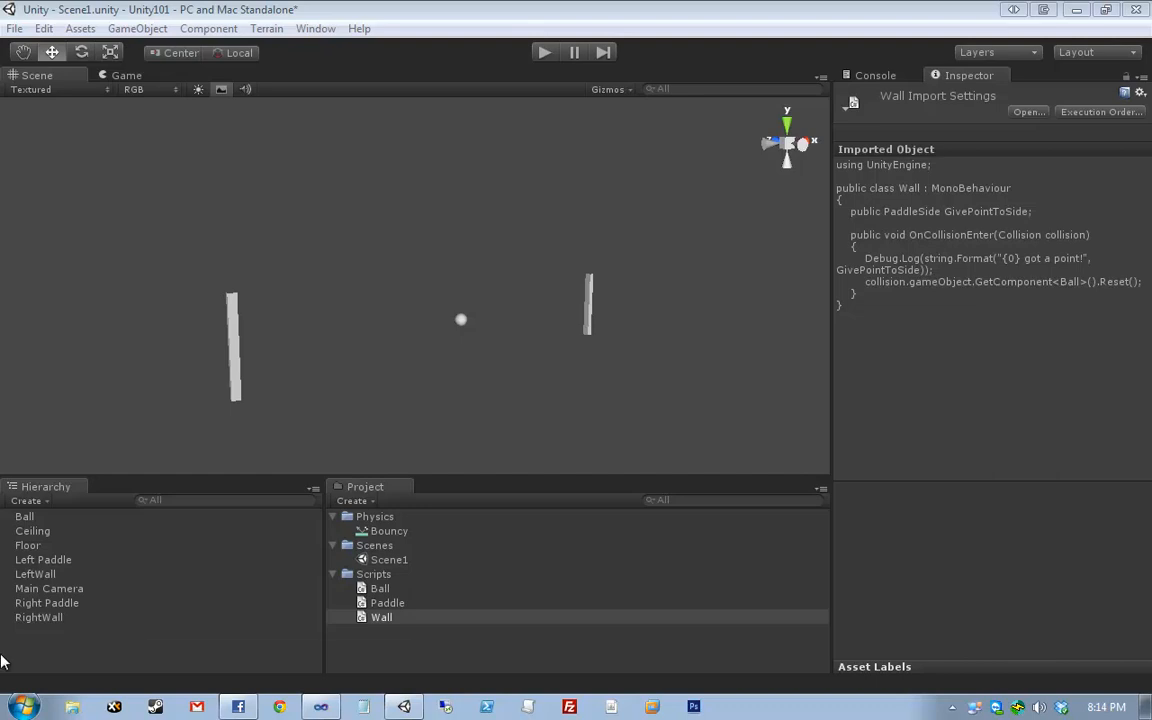
{"action": "mouse_move", "coordinate": [240, 700]}
{"action": "left_click", "coordinate": [222, 662]}
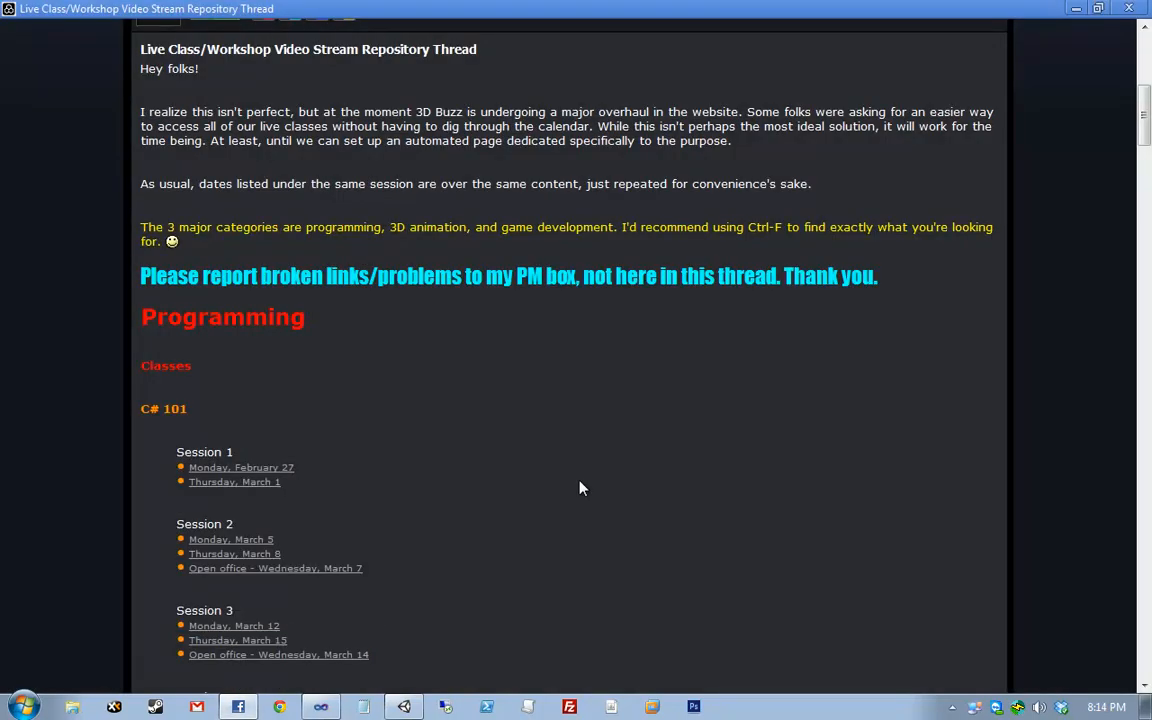
{"action": "scroll", "coordinate": [579, 484], "scroll_direction": "up", "scroll_amount": 6}
{"action": "left_click", "coordinate": [530, 114]}
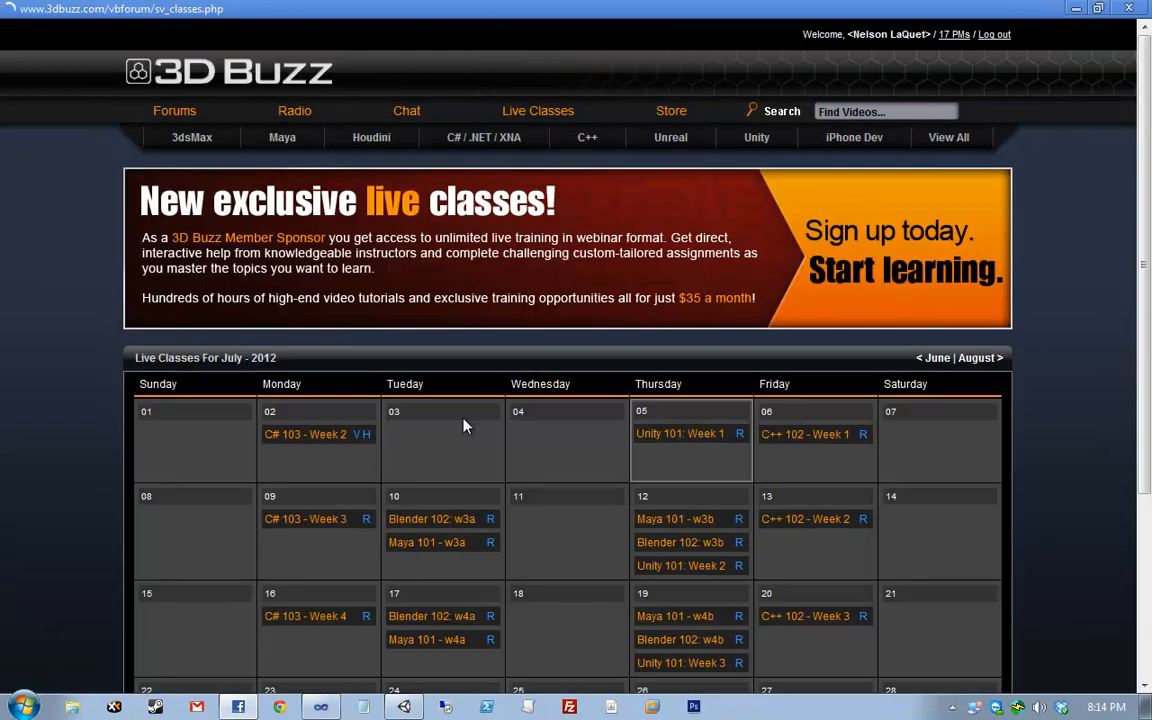
{"action": "scroll", "coordinate": [463, 426], "scroll_direction": "down", "scroll_amount": 1}
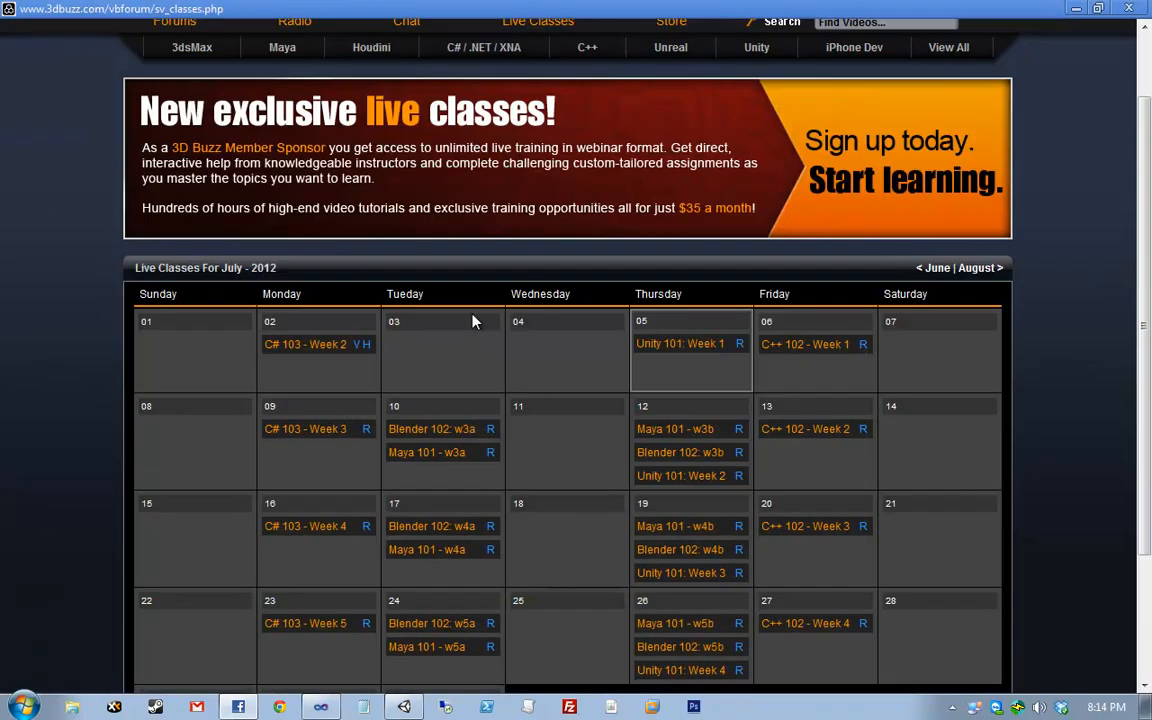
{"action": "left_click_drag", "start_coordinate": [255, 345], "coordinate": [386, 342]}
{"action": "left_click", "coordinate": [386, 342]}
{"action": "left_click", "coordinate": [298, 350]}
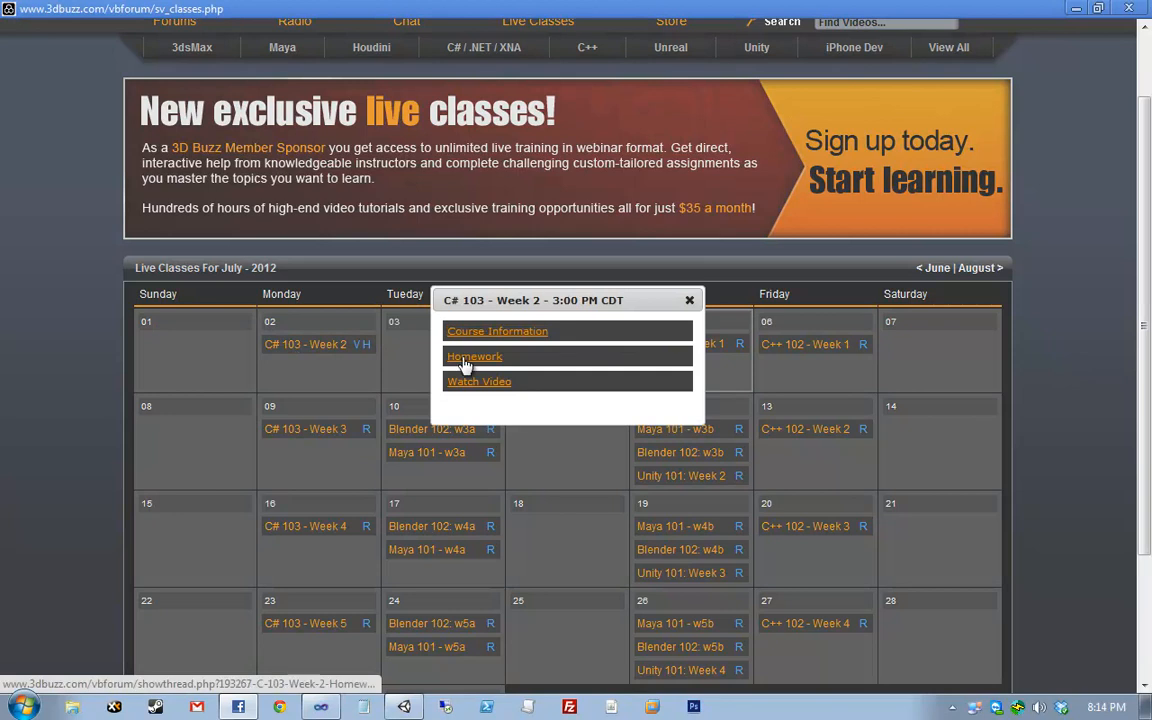
{"action": "left_click_drag", "start_coordinate": [530, 360], "coordinate": [441, 355]}
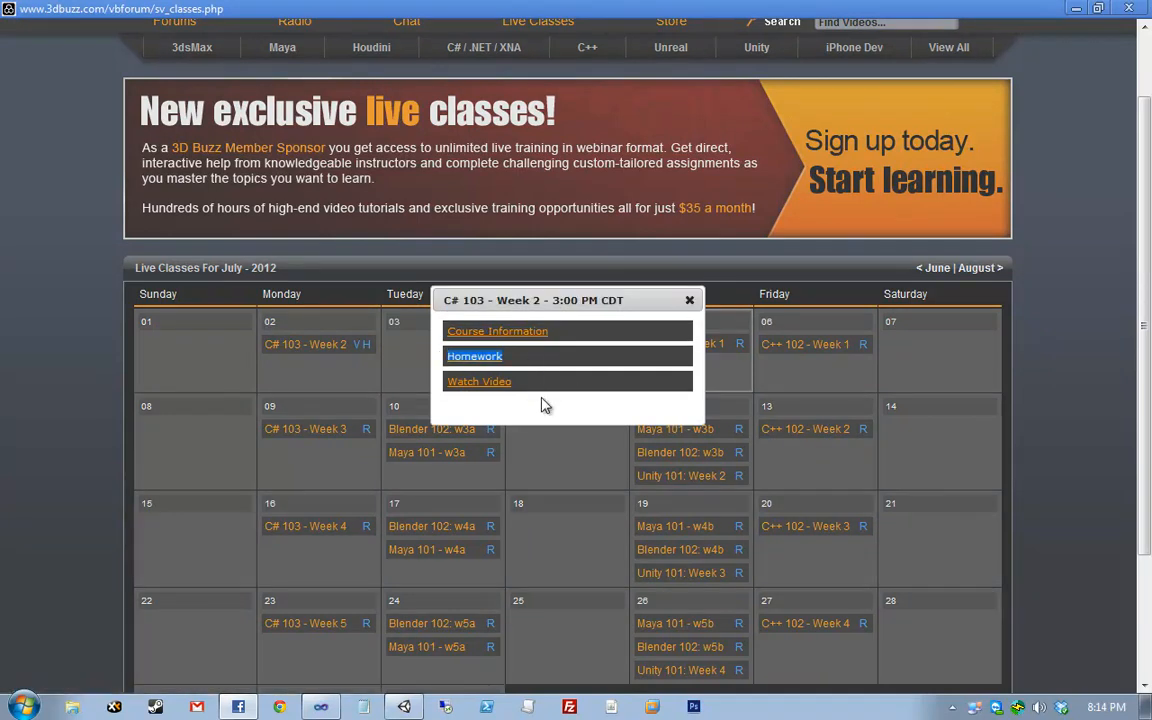
{"action": "left_click", "coordinate": [576, 380]}
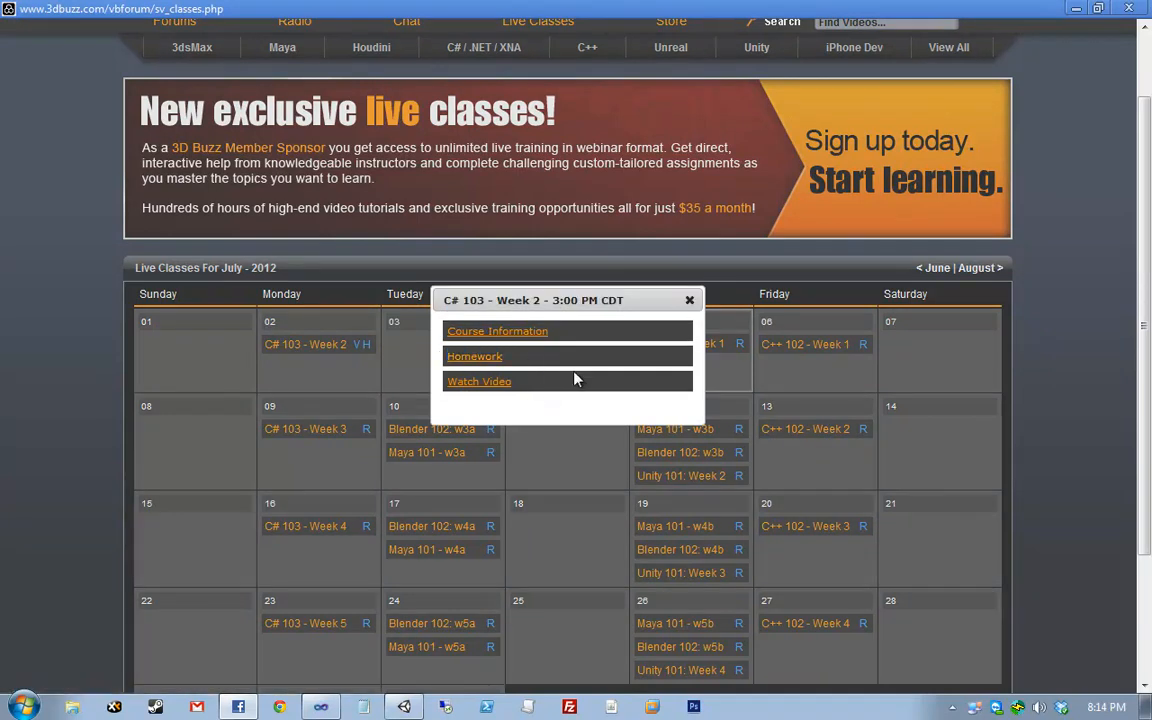
{"action": "left_click", "coordinate": [688, 300]}
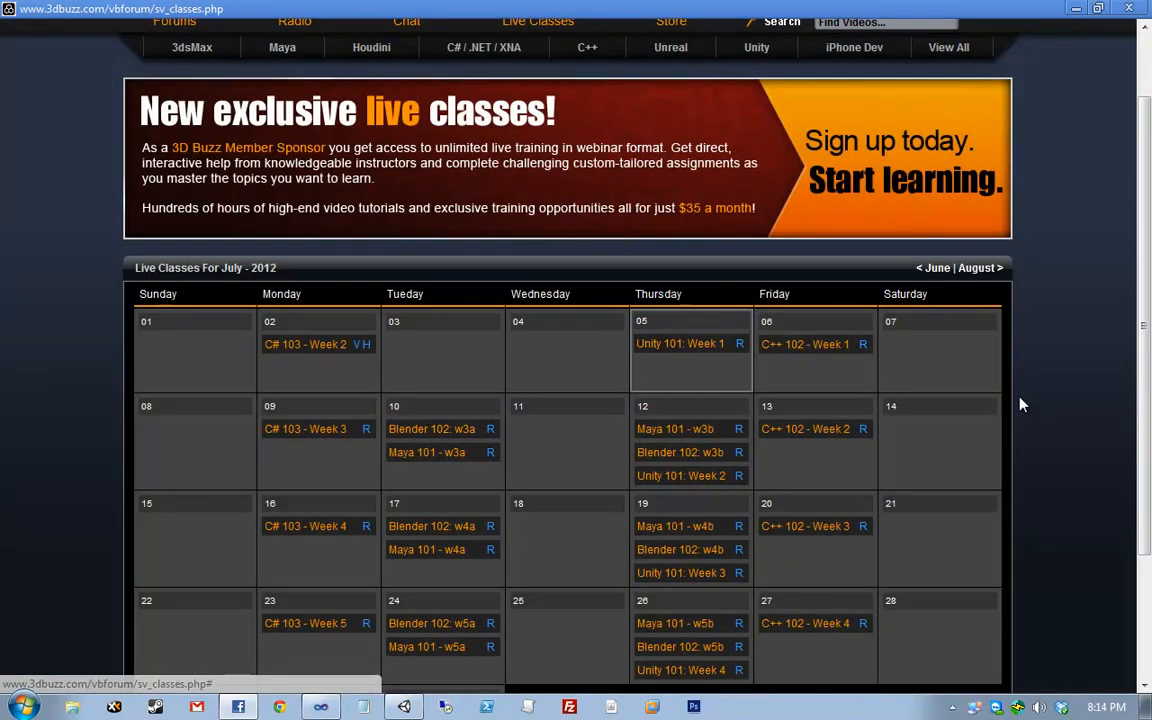
{"action": "left_click", "coordinate": [700, 344]}
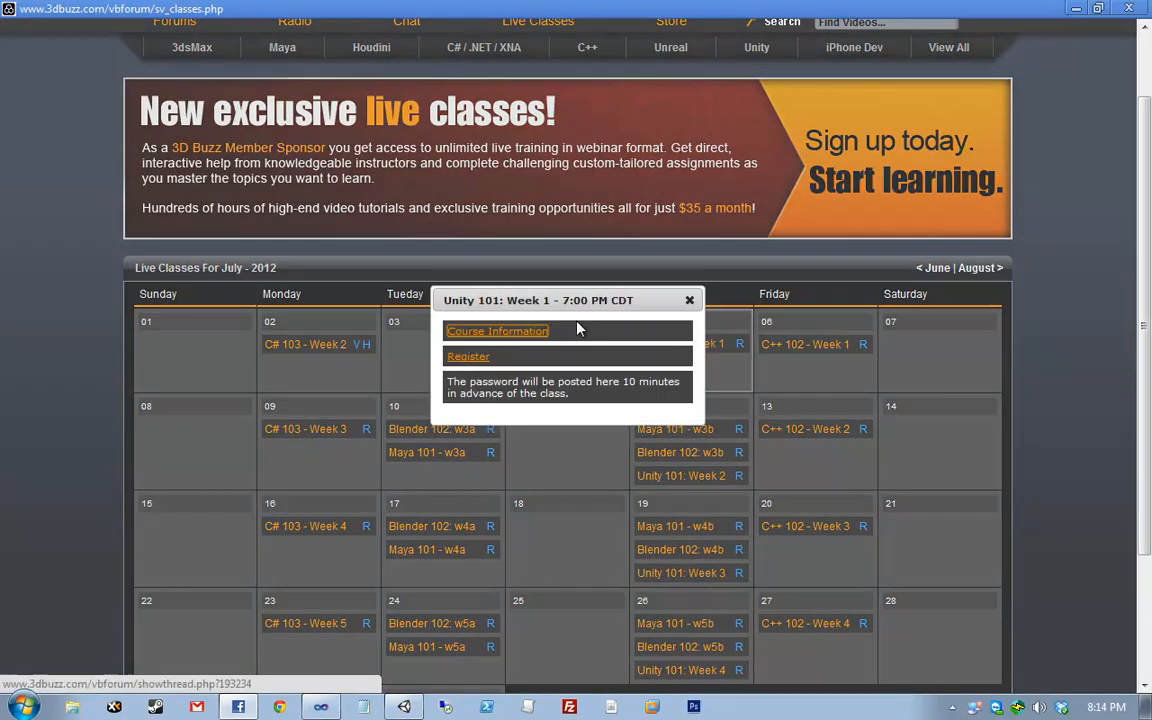
{"action": "left_click", "coordinate": [689, 300]}
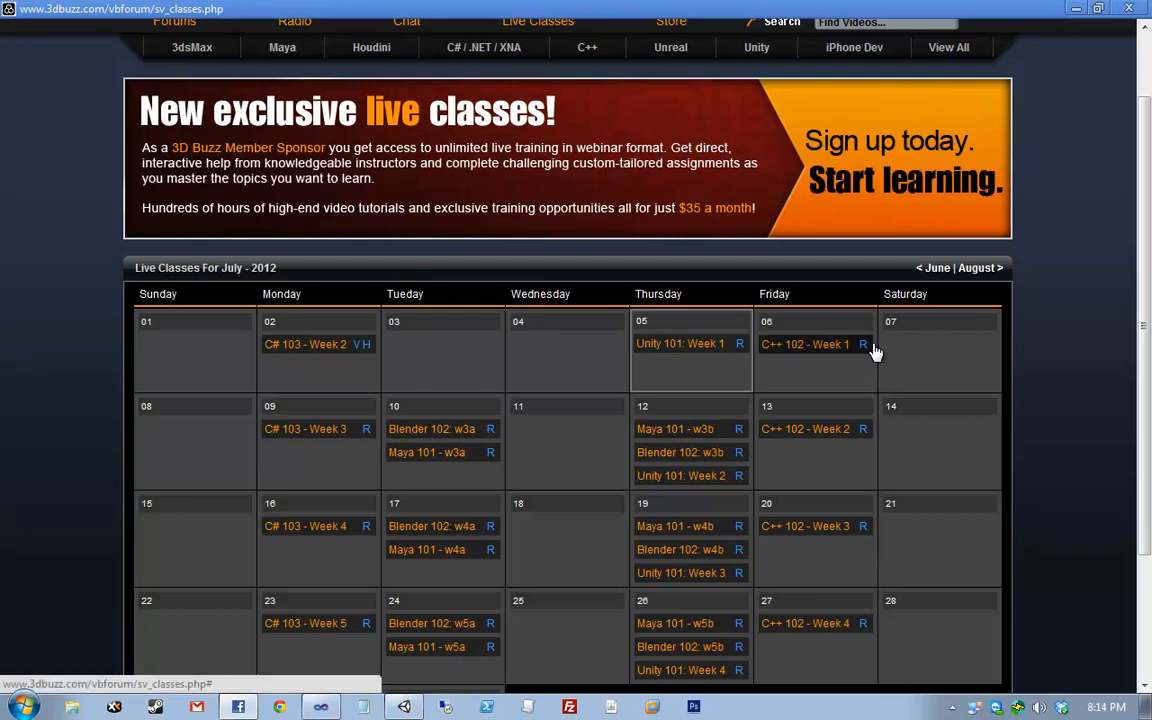
- From the forum index, open the sticky 'Master Live Classes Homework Submission Steps - PLEASE READ!' thread
{"action": "left_click", "coordinate": [165, 22]}
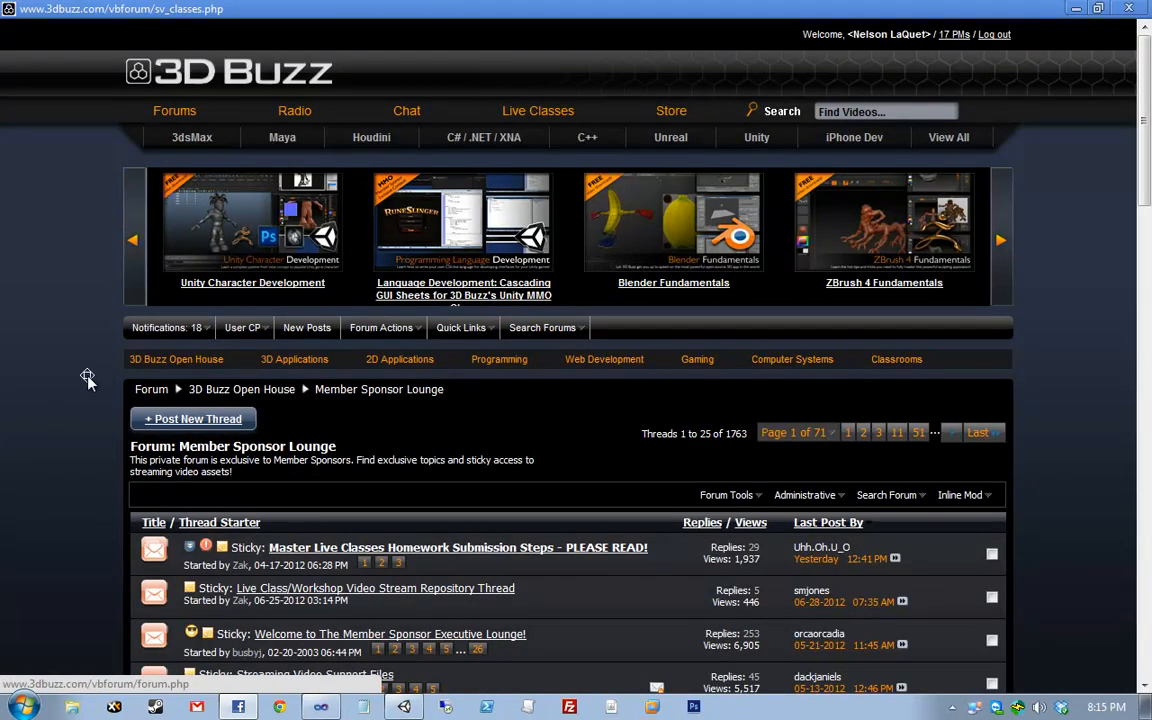
{"action": "scroll", "coordinate": [530, 470], "scroll_direction": "down", "scroll_amount": 1}
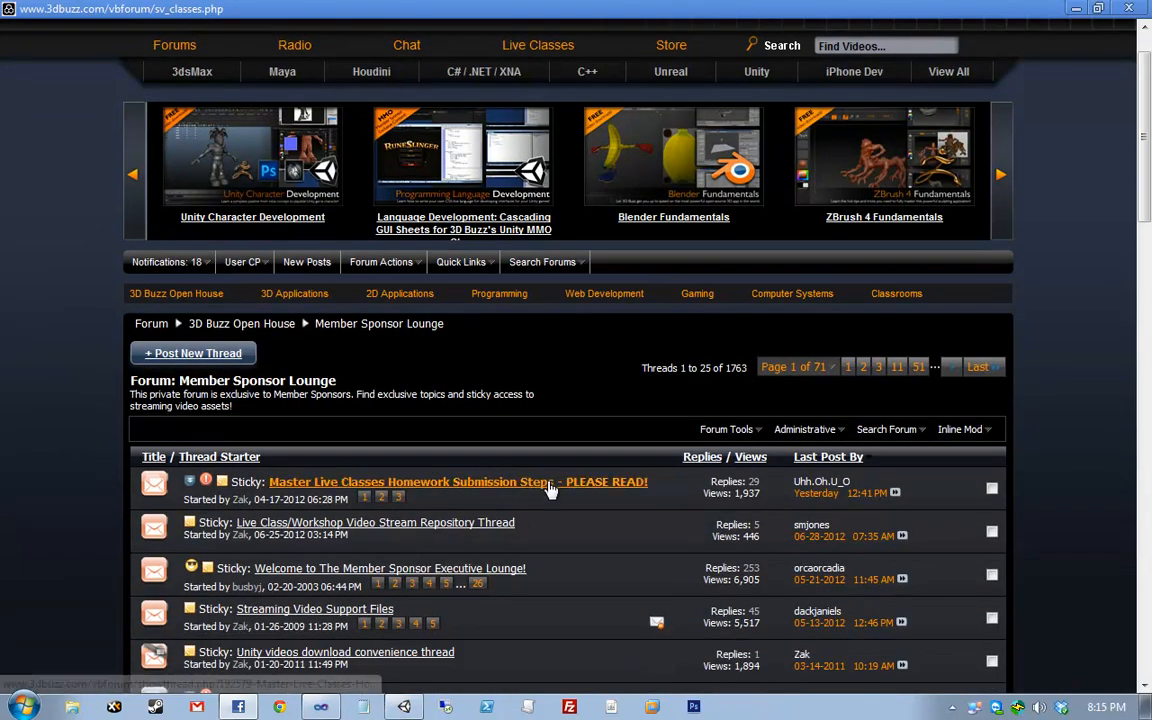
{"action": "left_click", "coordinate": [549, 483]}
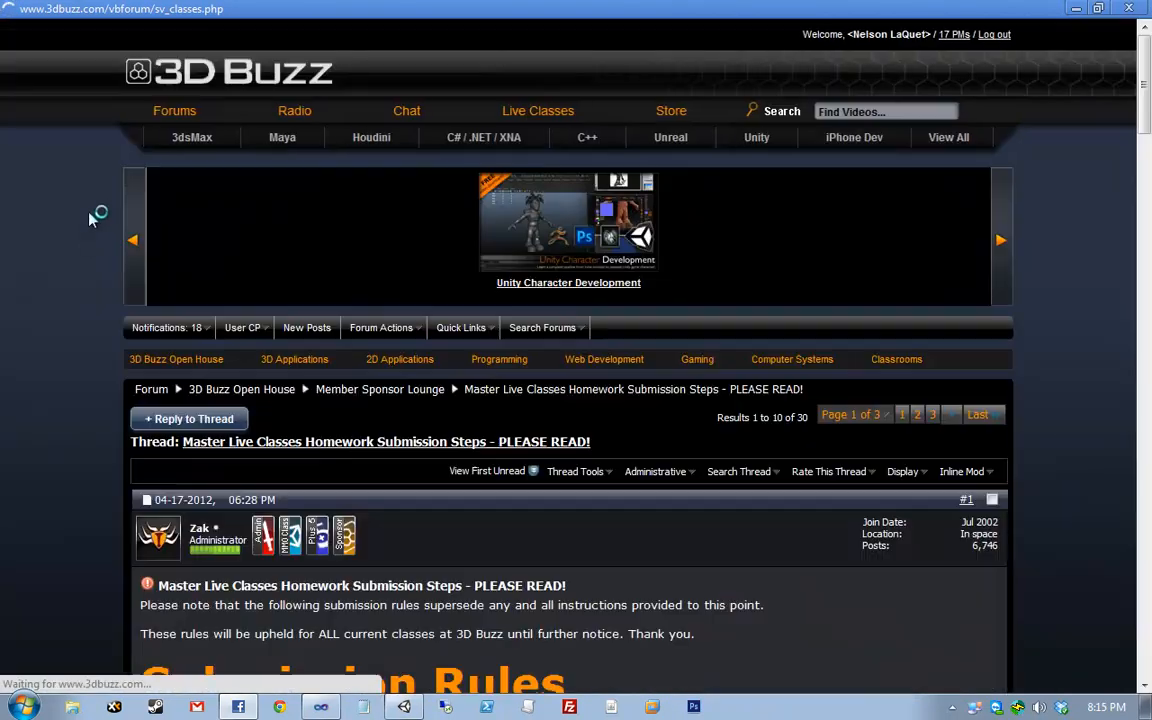
{"action": "scroll", "coordinate": [103, 460], "scroll_direction": "down", "scroll_amount": 8}
{"action": "scroll", "coordinate": [110, 430], "scroll_direction": "up", "scroll_amount": 1}
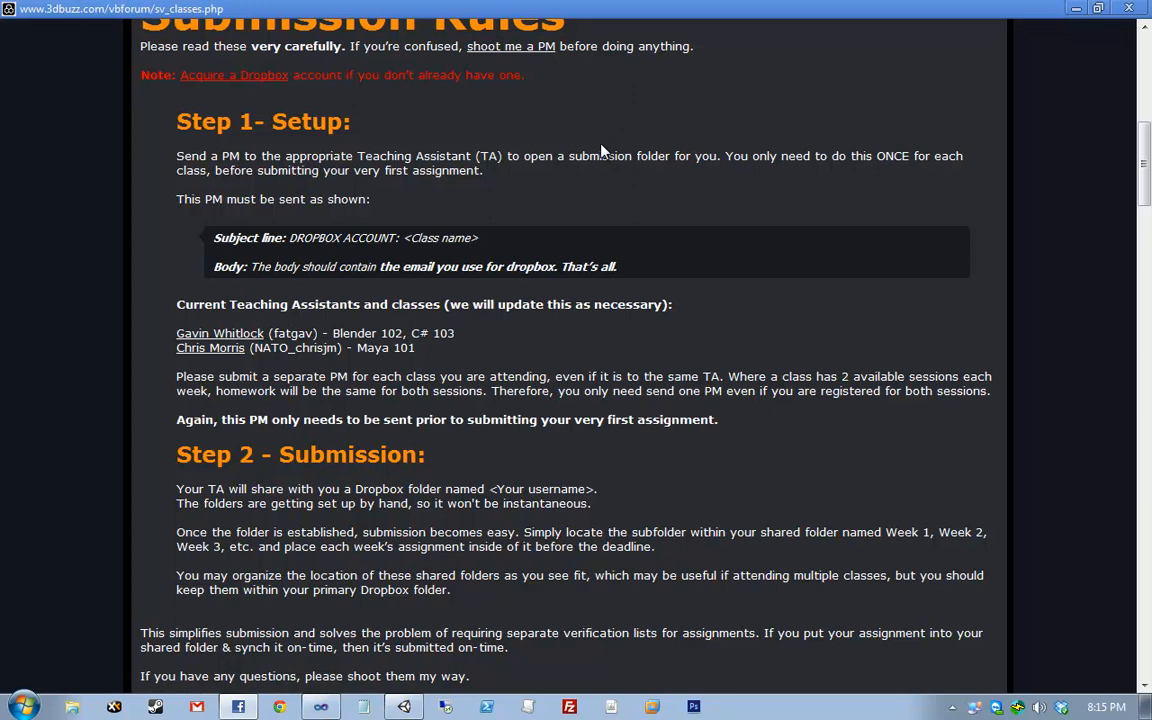
{"action": "scroll", "coordinate": [509, 338], "scroll_direction": "up", "scroll_amount": 4}
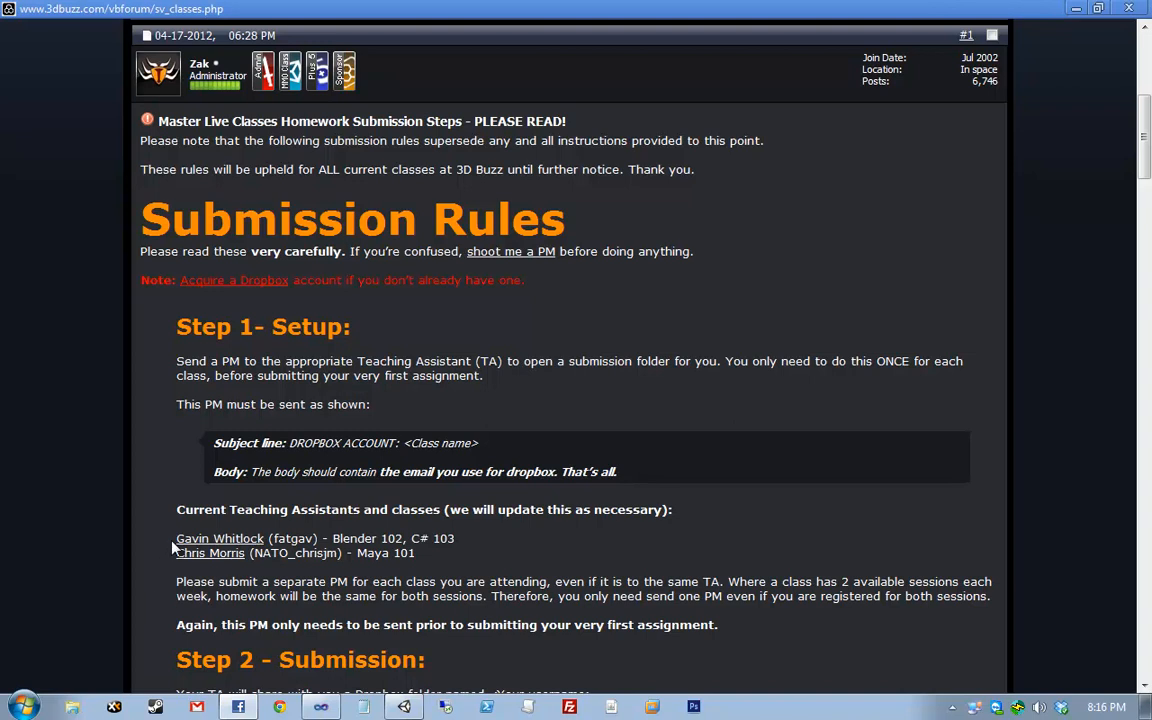
{"action": "left_click_drag", "start_coordinate": [173, 542], "coordinate": [264, 540]}
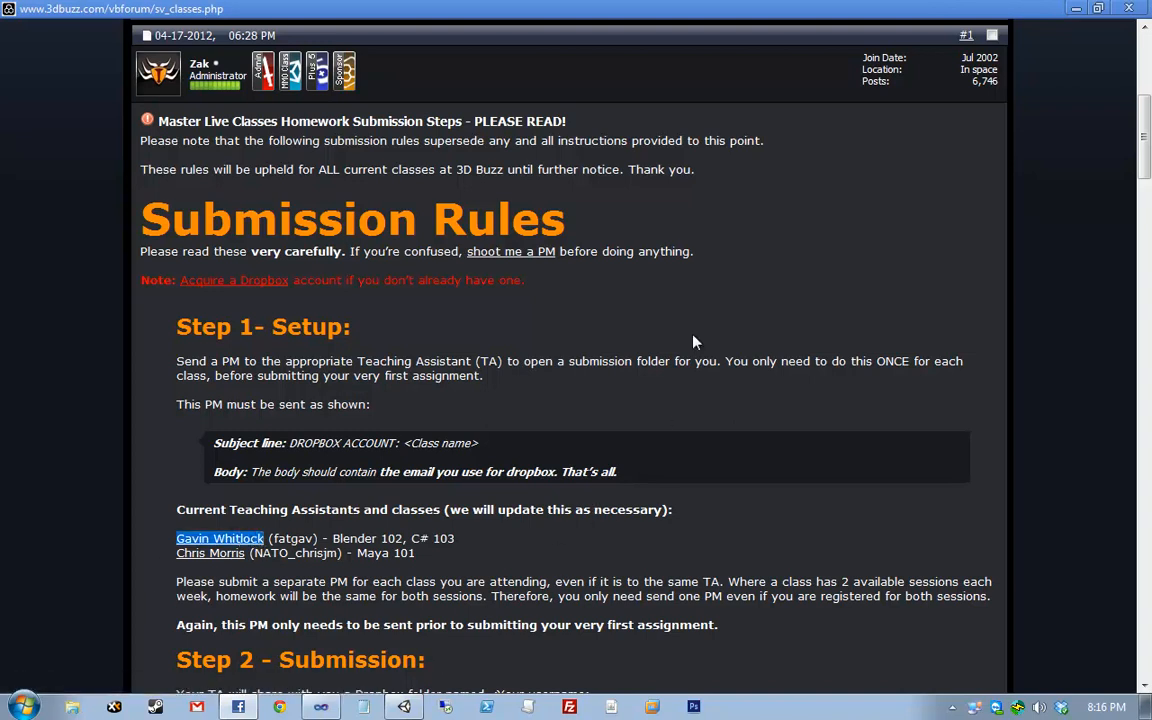
{"action": "scroll", "coordinate": [650, 340], "scroll_direction": "down", "scroll_amount": 6}
- Edit post #1, append ', Unity 101' after C# 103 in the first TA line, and save
{"action": "left_click", "coordinate": [785, 392]}
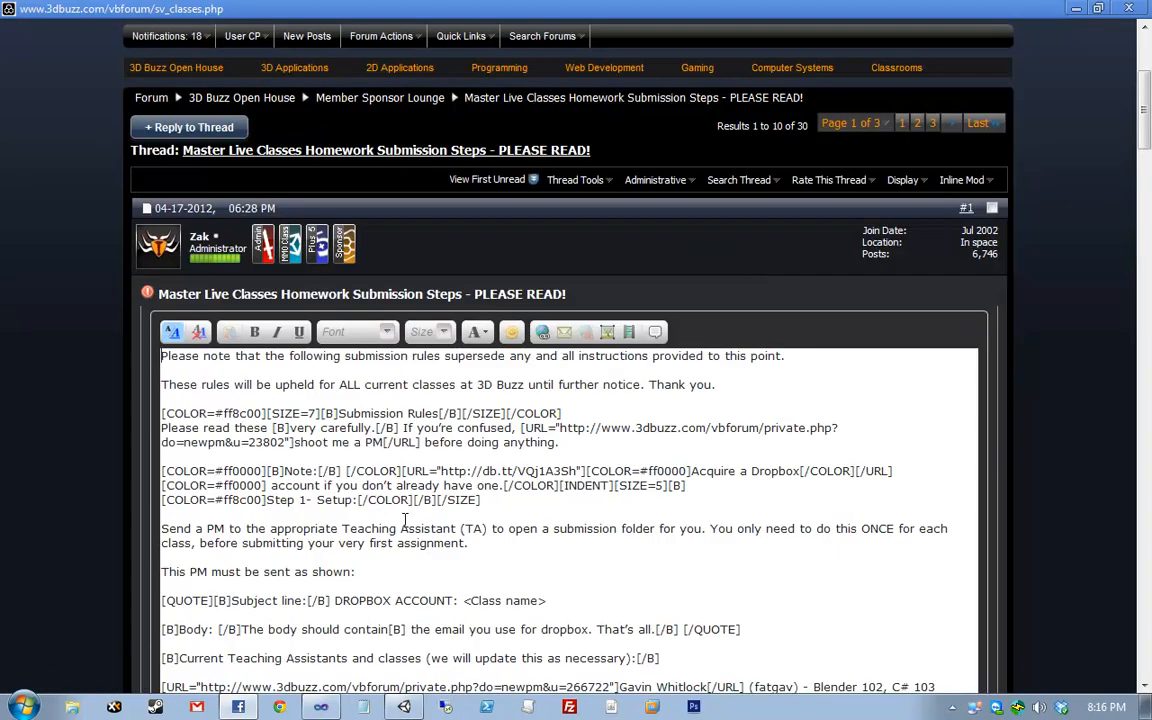
{"action": "scroll", "coordinate": [490, 510], "scroll_direction": "down", "scroll_amount": 1}
{"action": "scroll", "coordinate": [557, 538], "scroll_direction": "down", "scroll_amount": 3}
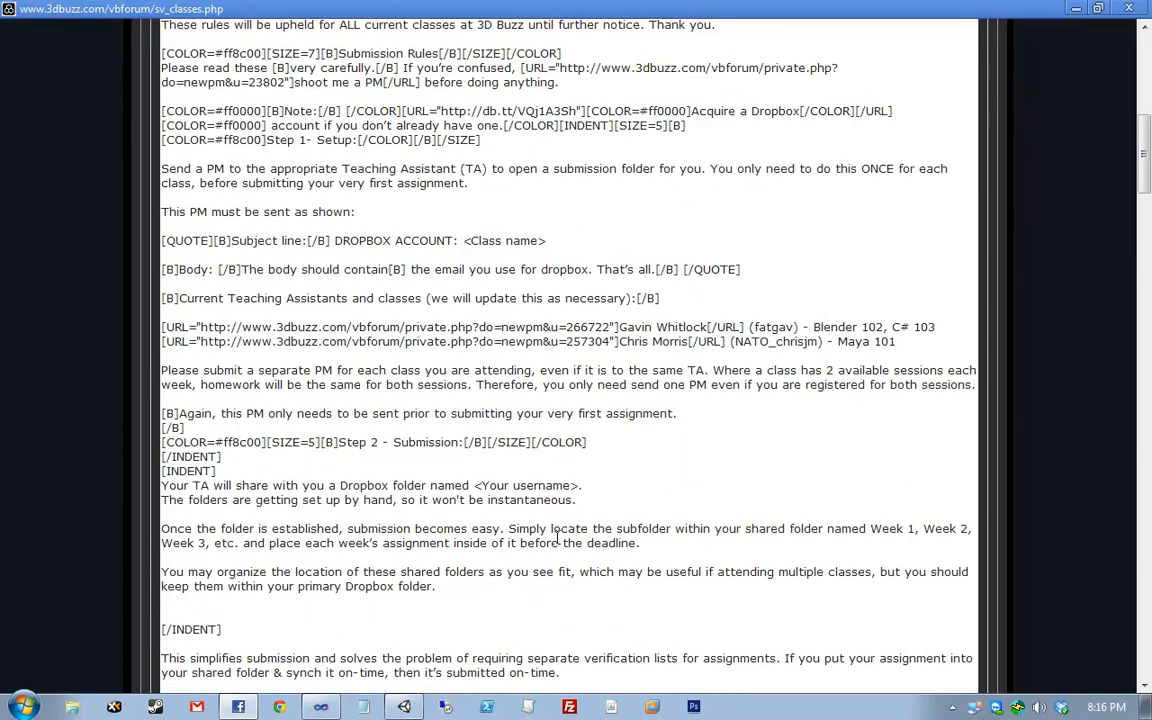
{"action": "scroll", "coordinate": [557, 535], "scroll_direction": "down", "scroll_amount": 1}
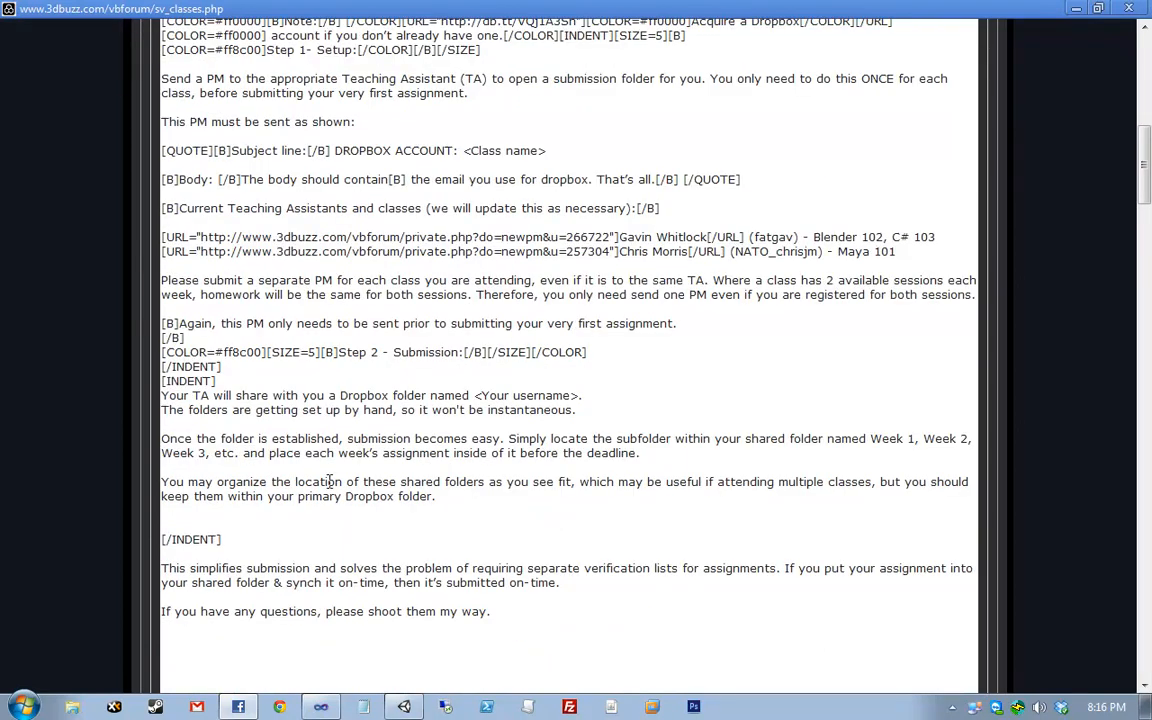
{"action": "scroll", "coordinate": [400, 482], "scroll_direction": "up", "scroll_amount": 1}
{"action": "left_click", "coordinate": [942, 326]}
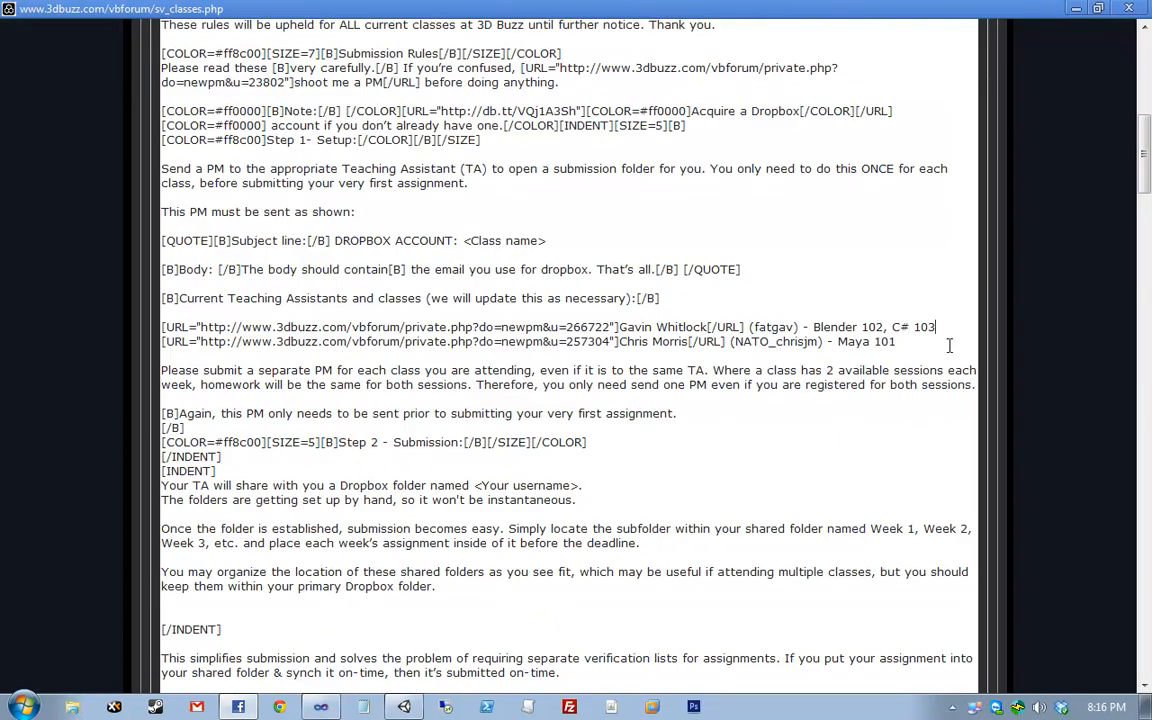
{"action": "type", "text": ", Unity 101"}
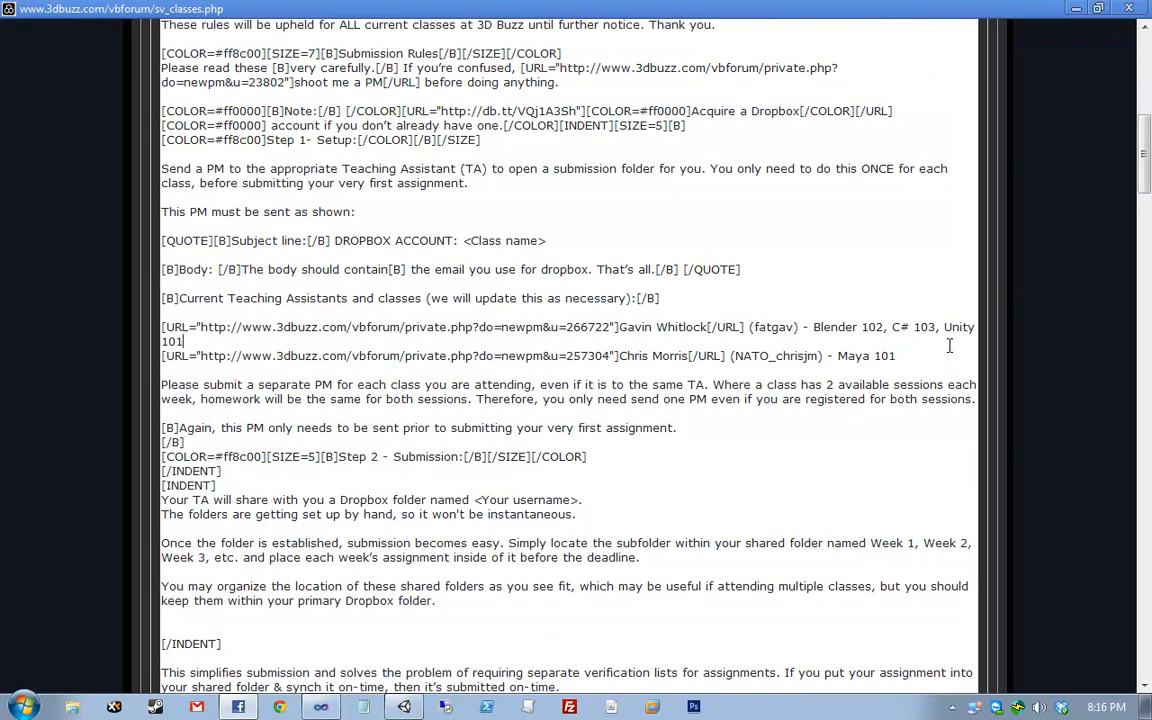
{"action": "scroll", "coordinate": [949, 345], "scroll_direction": "down", "scroll_amount": 10}
{"action": "left_click", "coordinate": [790, 377]}
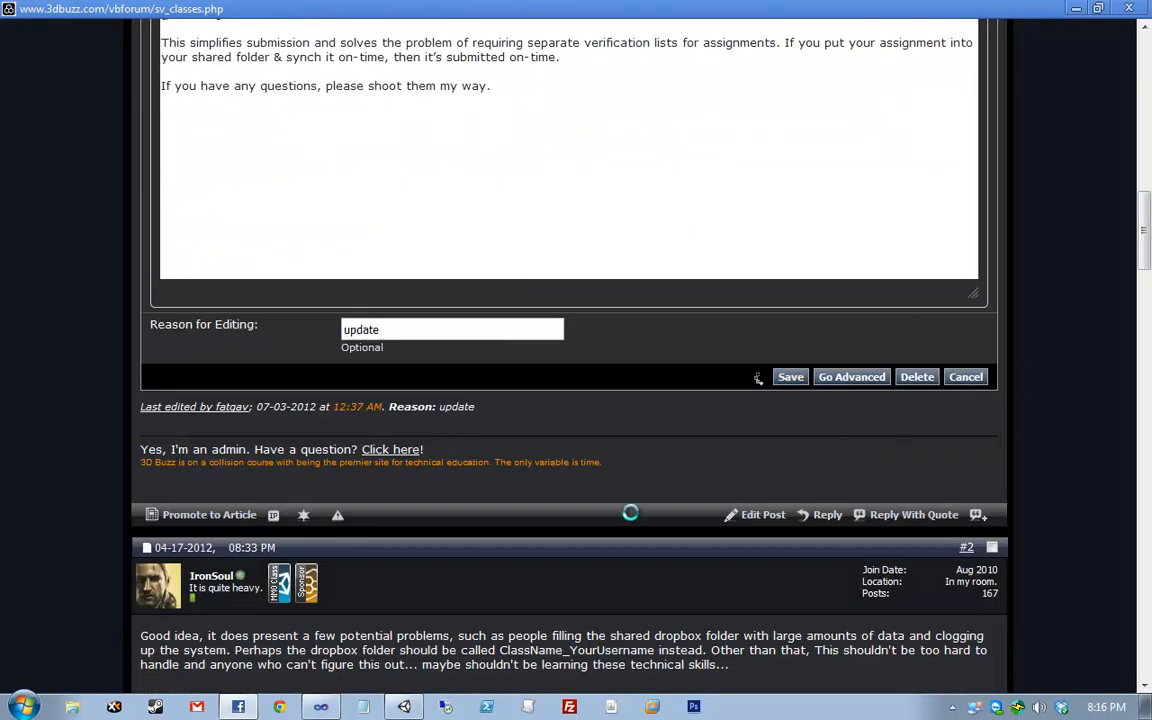
- Scroll up to confirm Unity 101 now follows Blender 102 and C# 103 in Submission Rules
{"action": "scroll", "coordinate": [320, 414], "scroll_direction": "up", "scroll_amount": 8}
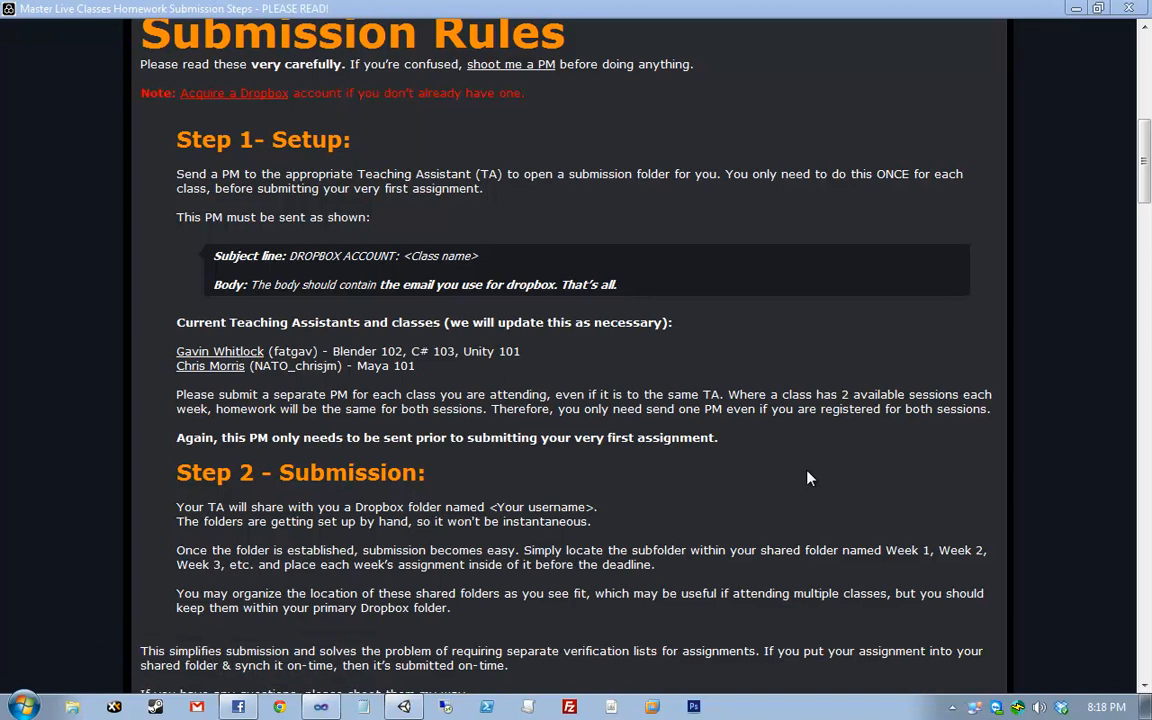
- Close the browser, select the ball and paddles, and cycle the Scene view through its side views
{"action": "left_click", "coordinate": [1132, 8]}
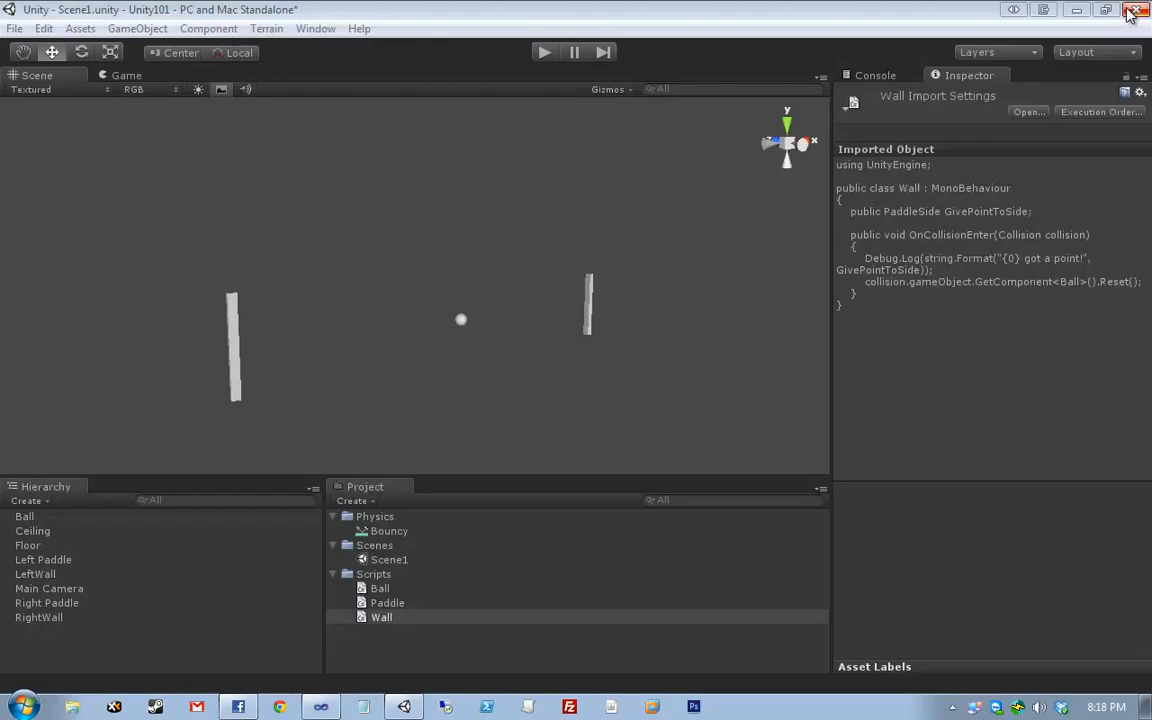
{"action": "left_click_drag", "start_coordinate": [703, 216], "coordinate": [797, 143]}
{"action": "left_click", "coordinate": [789, 146]}
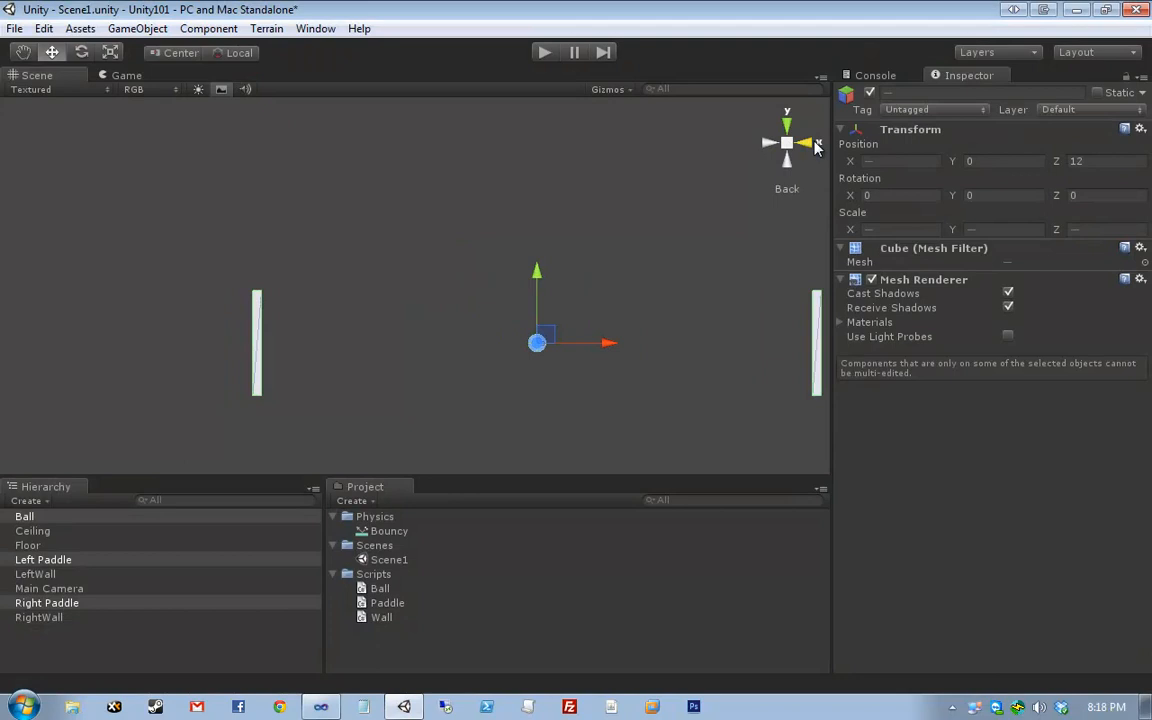
{"action": "left_click", "coordinate": [815, 143]}
{"action": "left_click", "coordinate": [815, 143]}
{"action": "left_click", "coordinate": [815, 143]}
{"action": "left_click", "coordinate": [815, 143]}
{"action": "left_click", "coordinate": [815, 147]}
{"action": "left_click", "coordinate": [815, 147]}
{"action": "left_click", "coordinate": [815, 147]}
{"action": "left_click", "coordinate": [815, 147]}
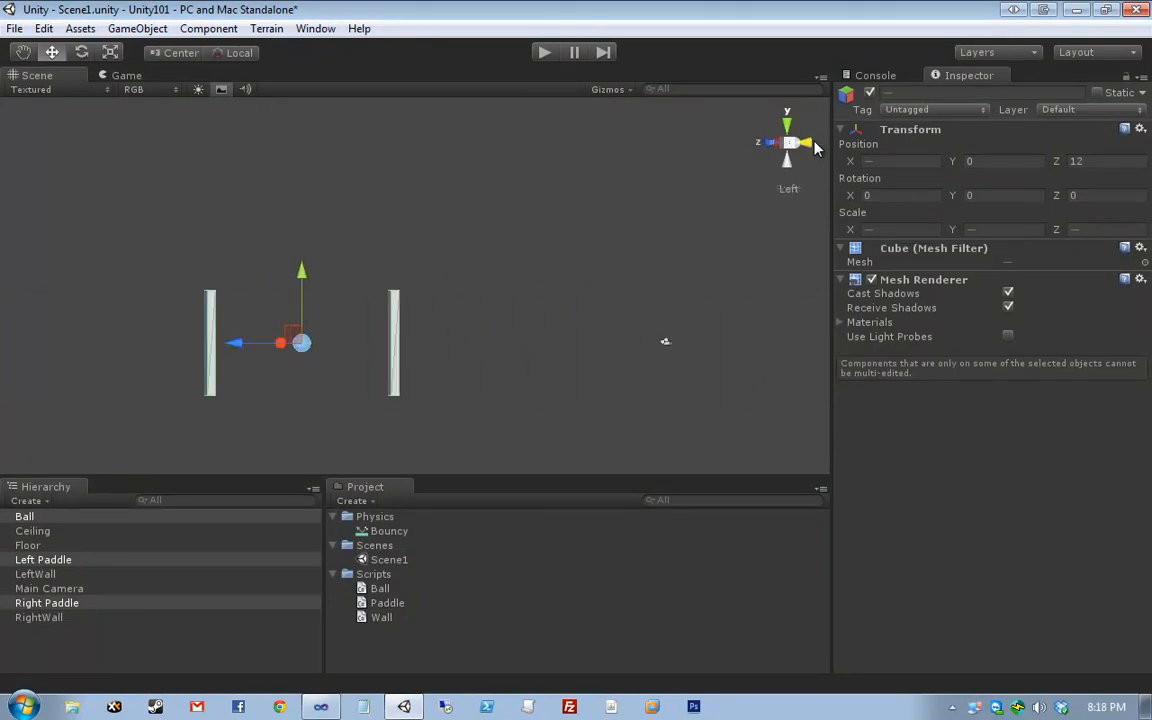
{"action": "left_click", "coordinate": [815, 147]}
{"action": "left_click", "coordinate": [632, 283]}
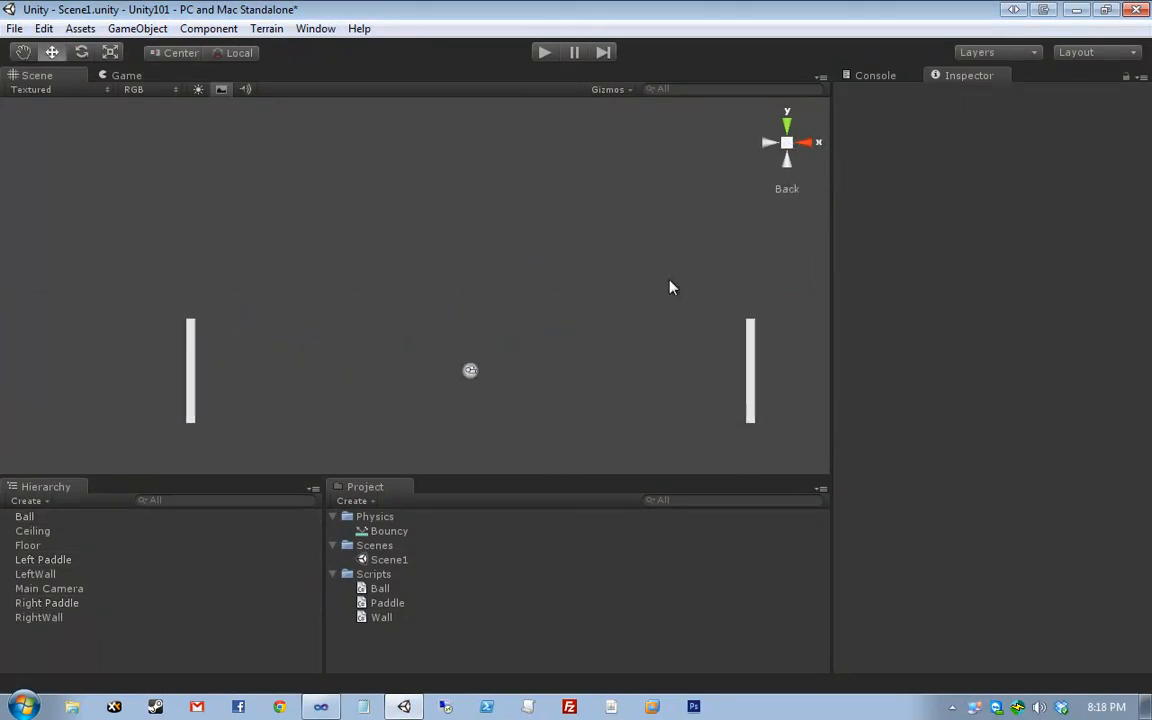
- Switch the Scene view to perspective and orbit around the ball and paddles
{"action": "left_click", "coordinate": [786, 149]}
{"action": "middle_click_drag", "start_coordinate": [427, 333], "coordinate": [517, 276]}
{"action": "scroll", "coordinate": [517, 276], "scroll_direction": "down", "scroll_amount": 9}
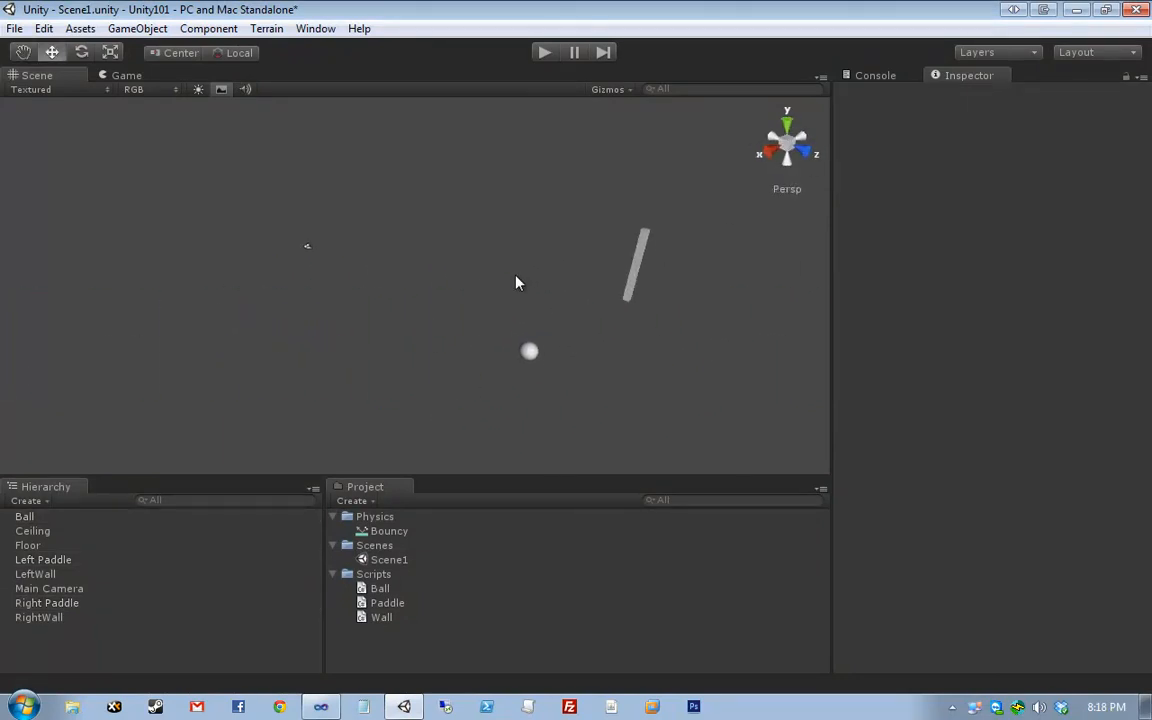
{"action": "left_click_drag", "start_coordinate": [413, 281], "coordinate": [507, 320], "text": "alt"}
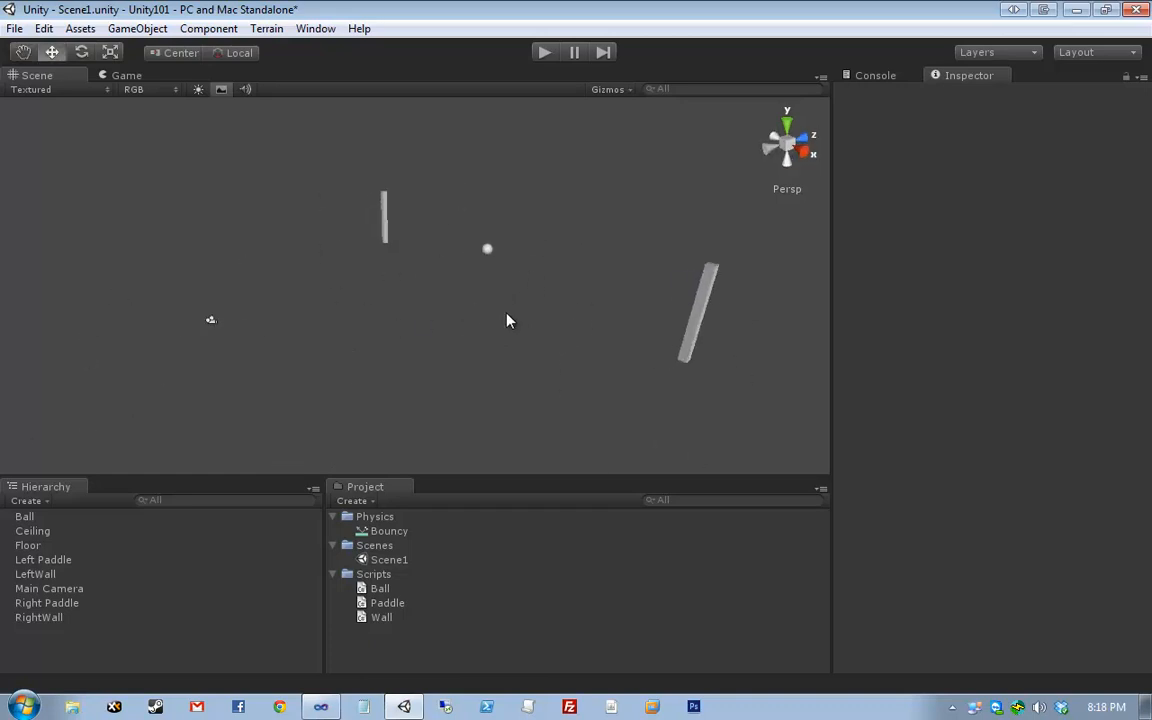